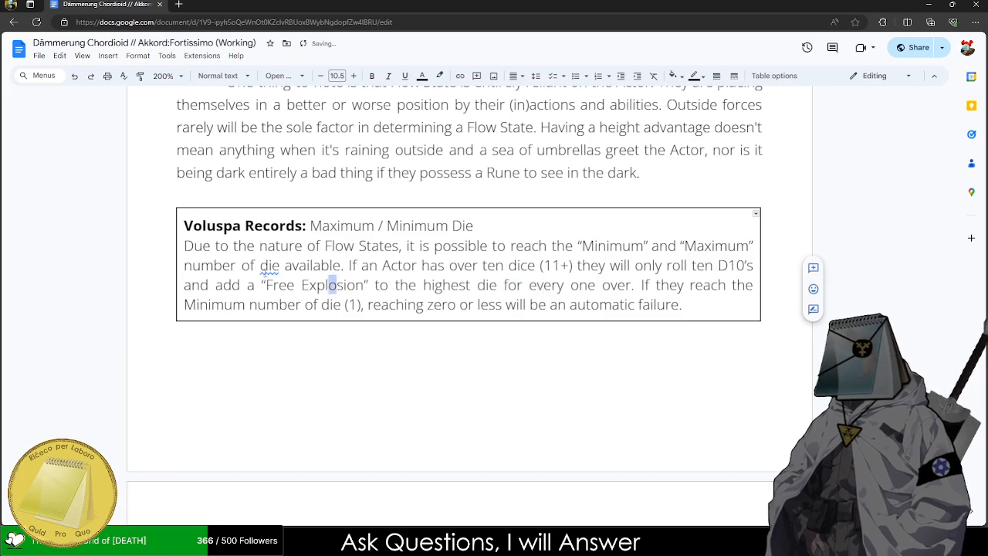
# - Review the Birth From Sleep chapter, from its subtitle and introduction through the Voluspa Records box
pyautogui.click(269, 264)
pyautogui.click(263, 245)
pyautogui.scroll(-4, 310, 280)
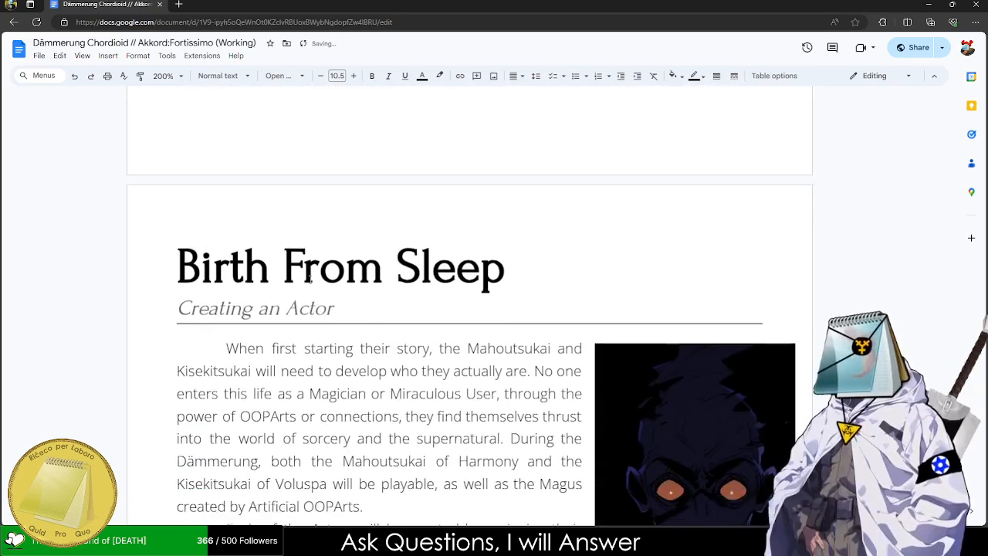
pyautogui.scroll(-4, 310, 281)
pyautogui.scroll(2, 309, 280)
pyautogui.scroll(-5, 635, 312)
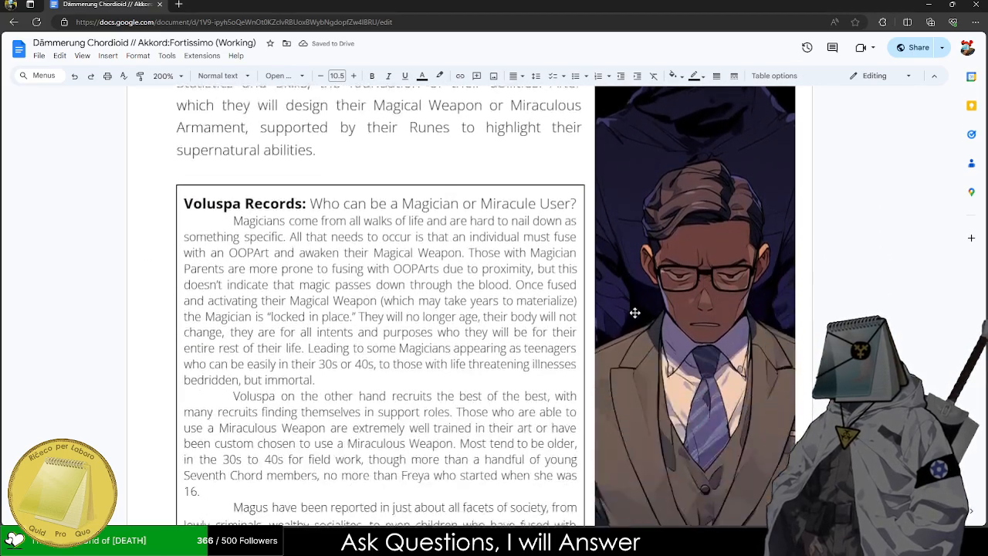
pyautogui.scroll(-4, 634, 313)
pyautogui.scroll(2, 585, 379)
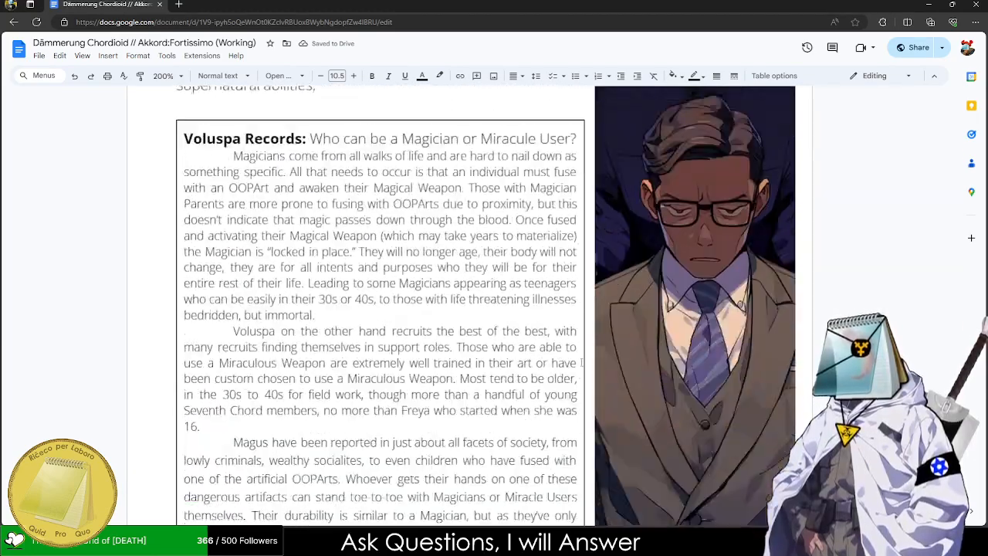
pyautogui.scroll(-1, 581, 361)
pyautogui.scroll(5, 577, 355)
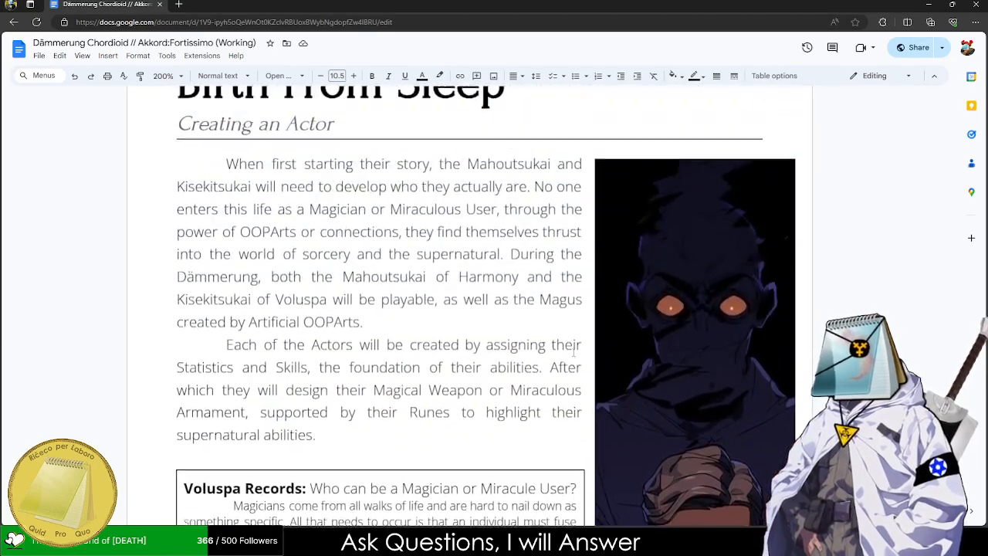
pyautogui.scroll(4, 573, 353)
pyautogui.scroll(-5, 573, 353)
pyautogui.scroll(3, 184, 262)
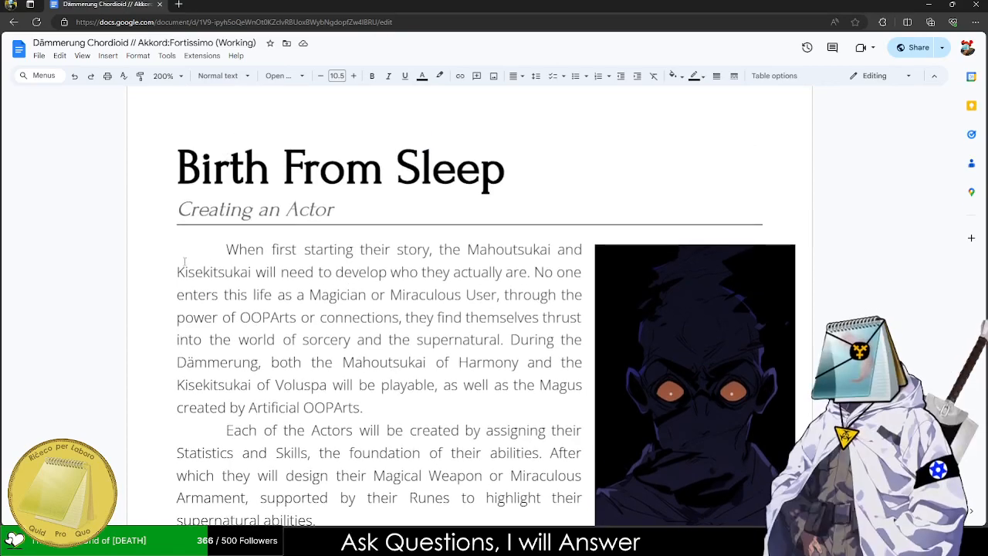
pyautogui.moveTo(177, 209); pyautogui.dragTo(399, 212)
pyautogui.scroll(-1, 308, 231)
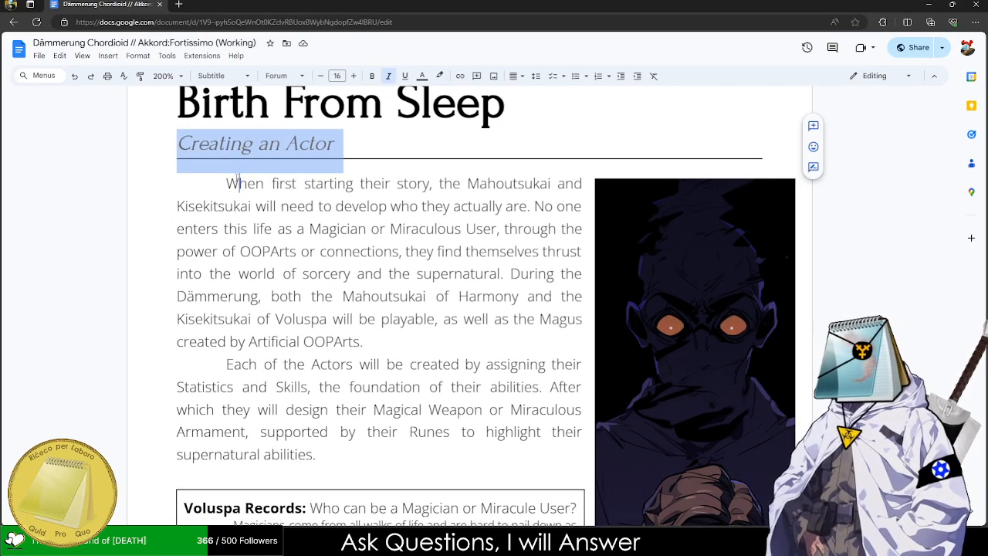
pyautogui.press('Left')
pyautogui.moveTo(301, 341); pyautogui.dragTo(368, 341)
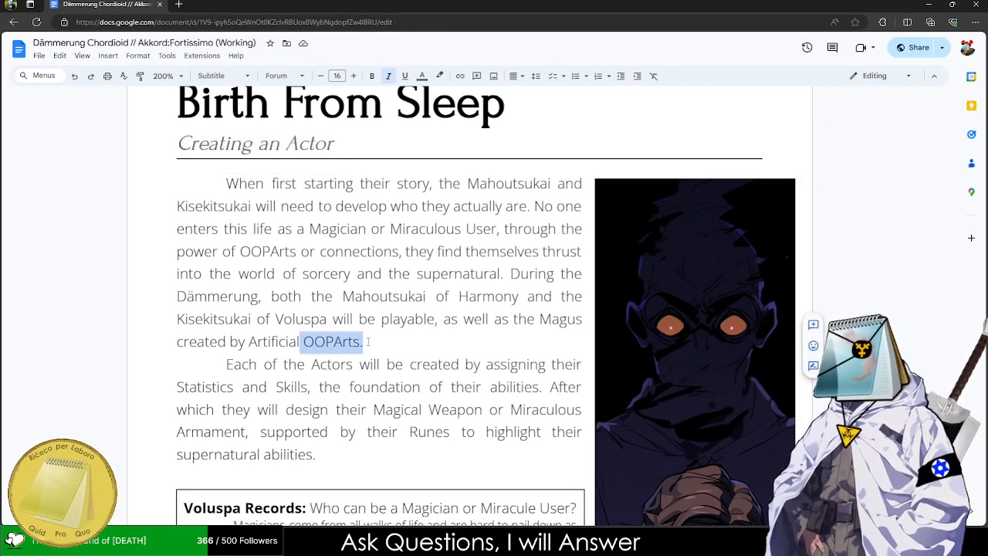
pyautogui.click(366, 341)
pyautogui.scroll(-2, 338, 302)
pyautogui.scroll(-2, 335, 297)
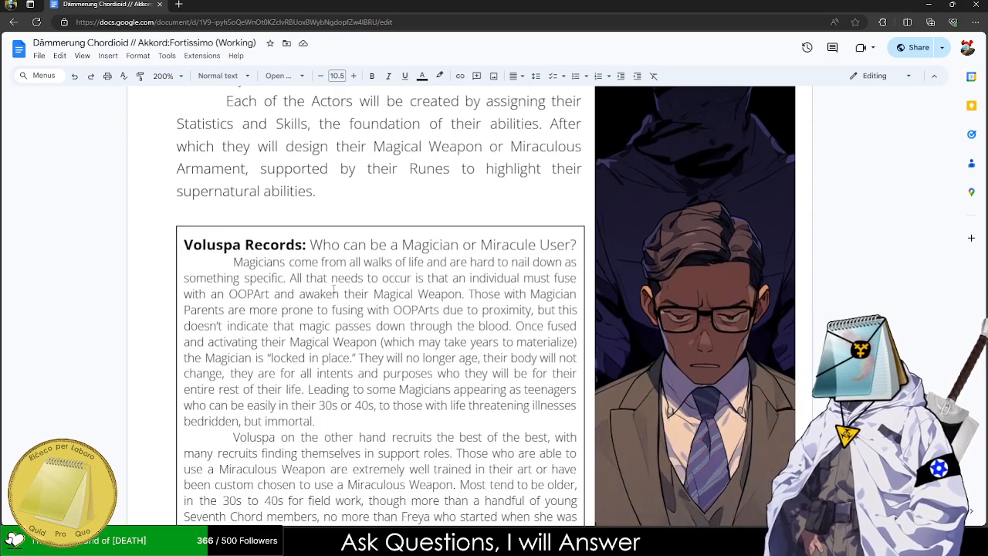
pyautogui.scroll(-3, 332, 286)
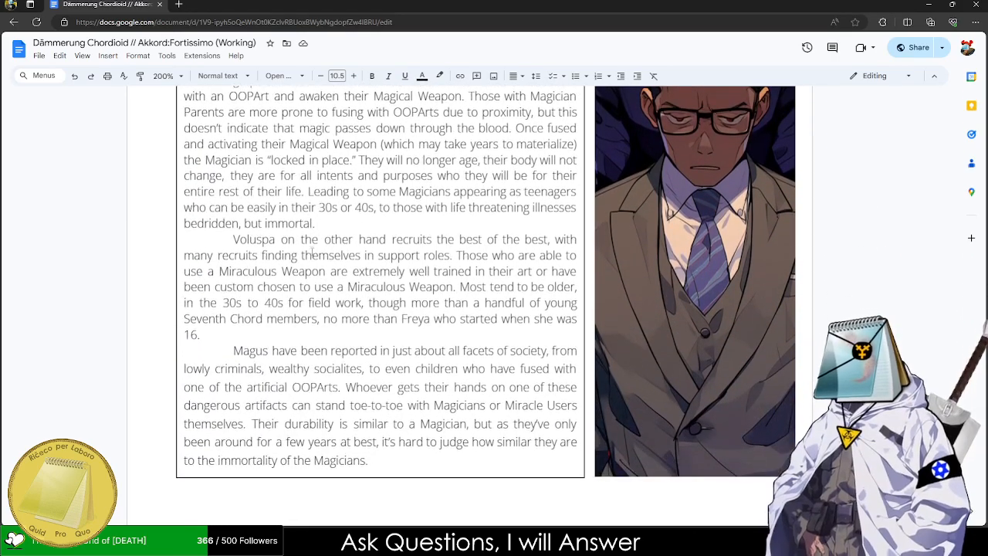
pyautogui.scroll(-2, 312, 252)
pyautogui.scroll(3, 262, 185)
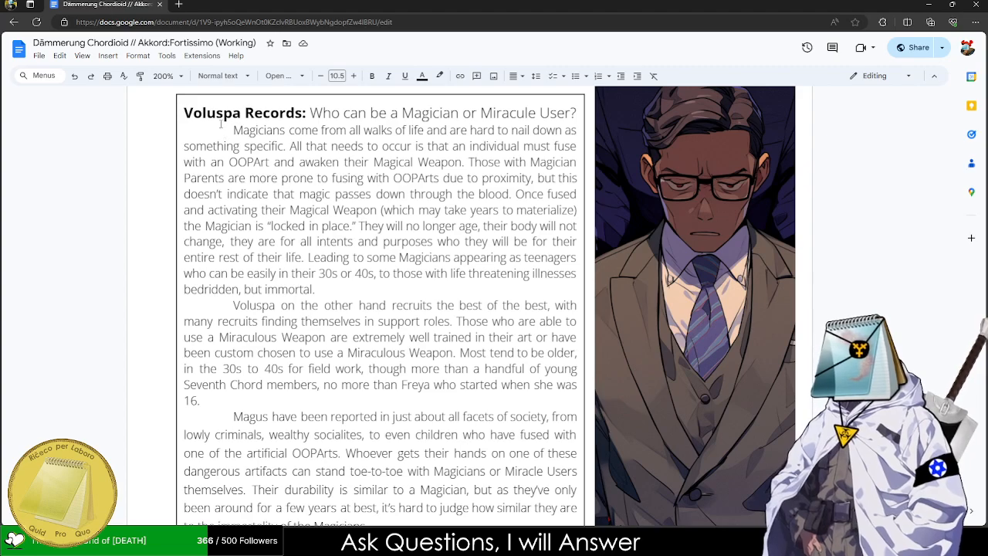
# - Correct "Miracule" to "Miracle" in the heading of the Voluspa Records box about who can be a Magician
pyautogui.moveTo(212, 124); pyautogui.dragTo(431, 322)
pyautogui.scroll(-2, 383, 321)
pyautogui.scroll(3, 390, 302)
pyautogui.doubleClick(504, 178)
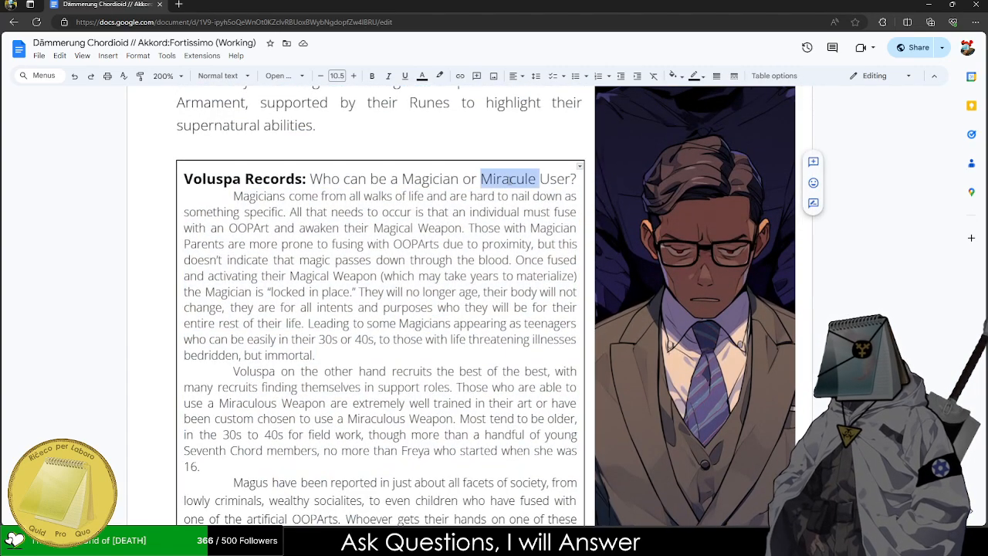
pyautogui.write('Miracle')
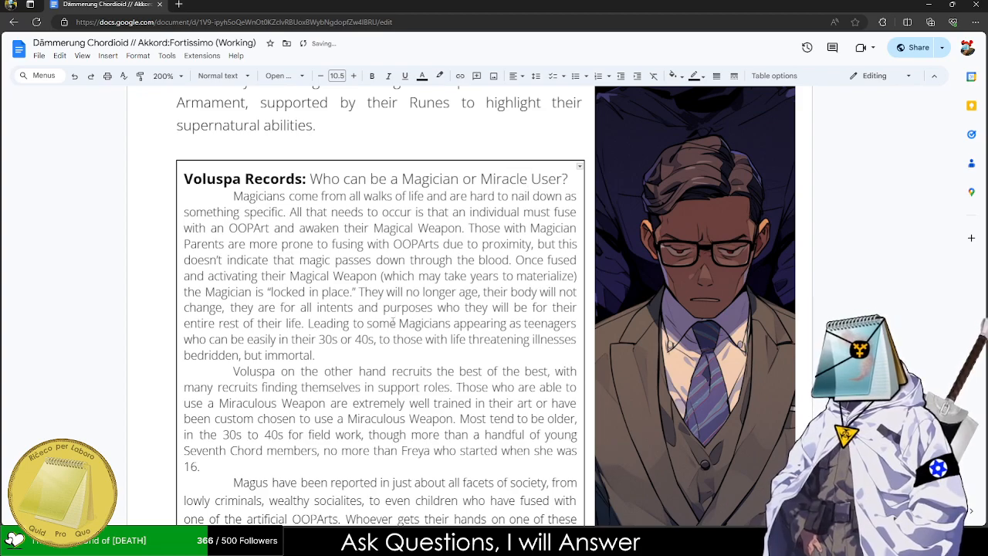
# - Read the rest of the Voluspa Records box and examine the Statistics page that follows it
pyautogui.click(379, 355)
pyautogui.scroll(-2, 364, 360)
pyautogui.scroll(-2, 363, 359)
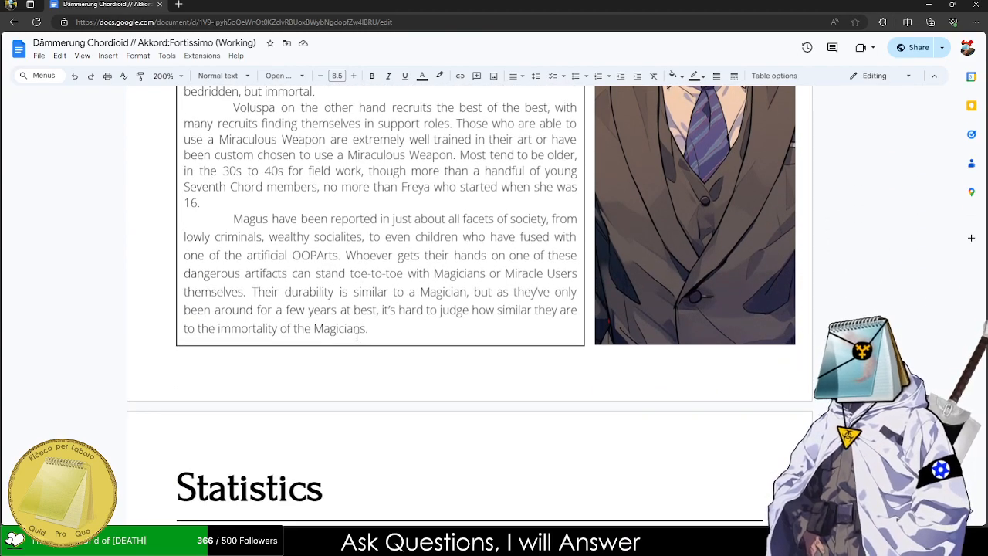
pyautogui.scroll(2, 355, 334)
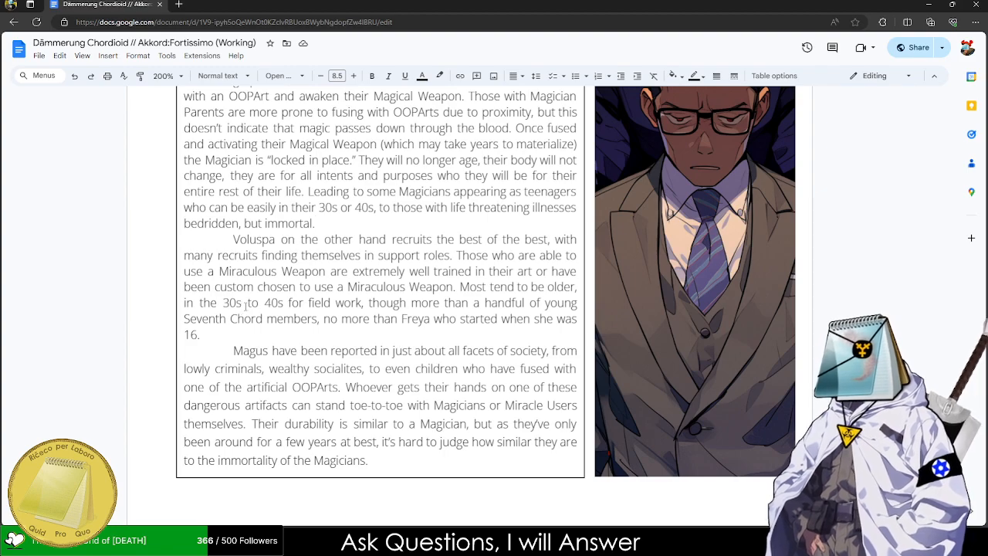
pyautogui.scroll(2, 245, 306)
pyautogui.scroll(-7, 271, 331)
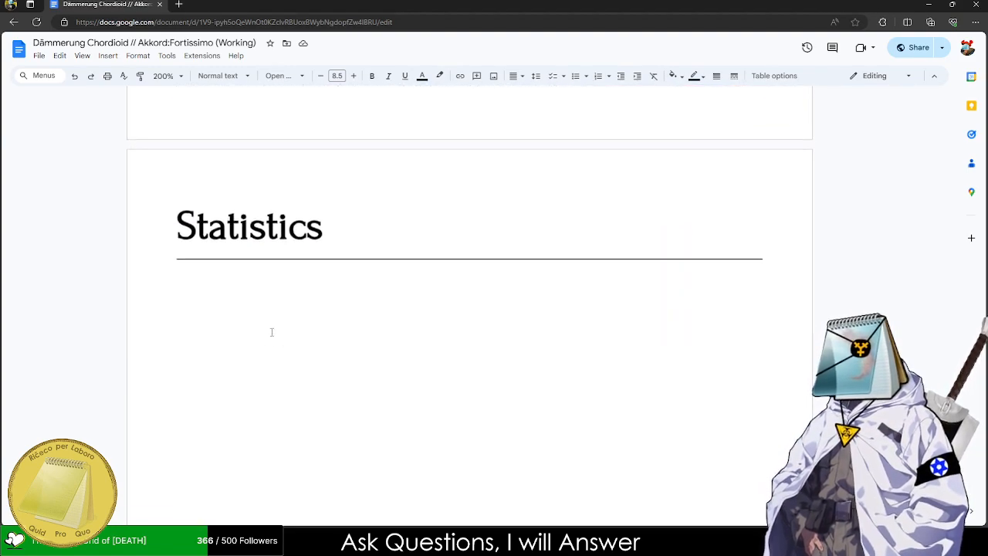
# - Open the Miro dashboard in a new browser tab
pyautogui.click(184, 4)
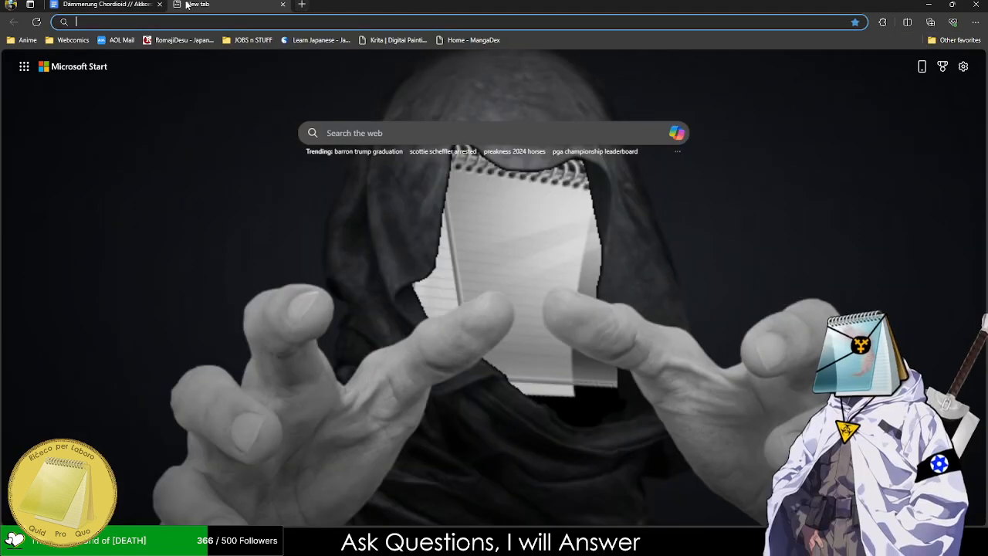
pyautogui.write('miro')
pyautogui.press('Return')
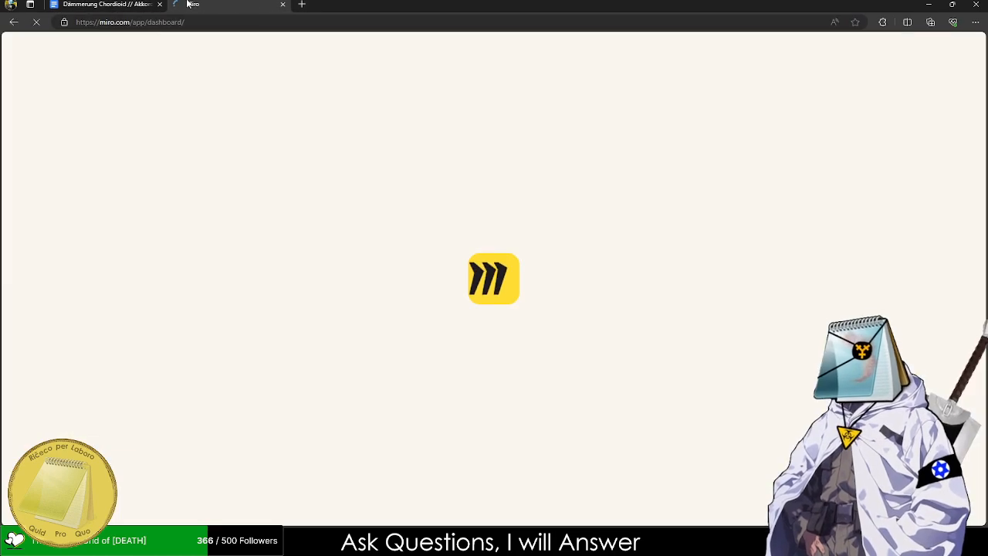
# - Switch back to the Google Docs document and reread the Magus paragraph closing the Voluspa Records box
pyautogui.click(139, 4)
pyautogui.scroll(3, 223, 344)
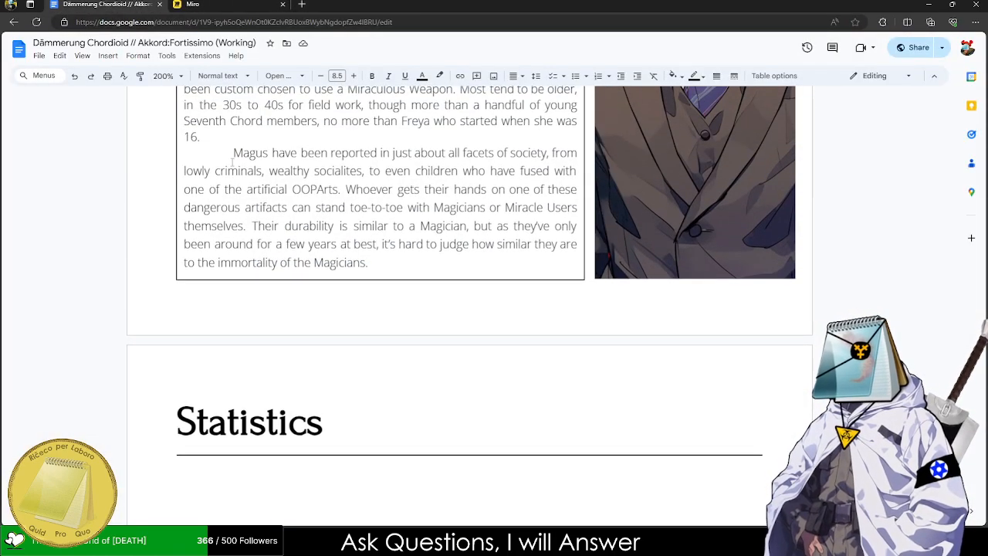
pyautogui.moveTo(232, 153); pyautogui.dragTo(372, 291)
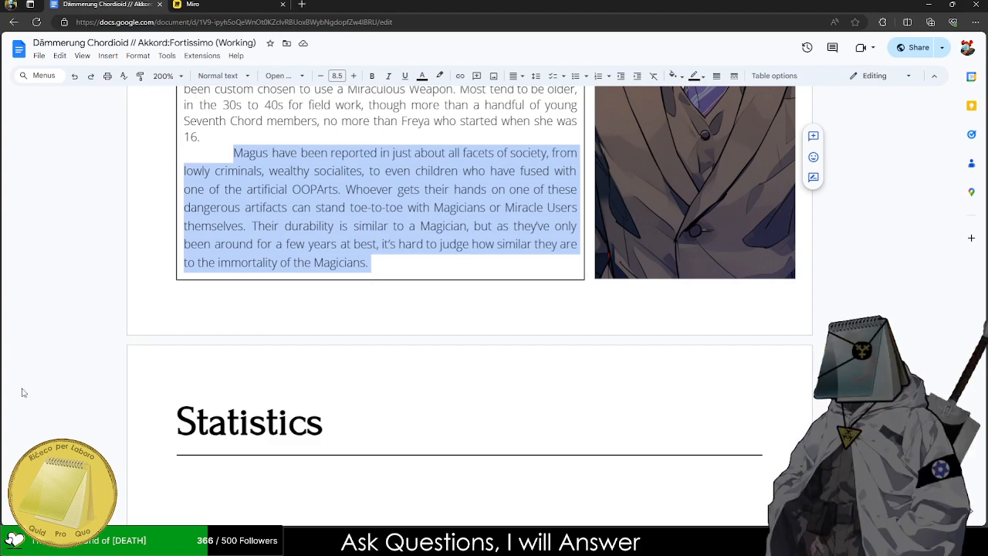
pyautogui.hotkey('alt', 'Tab')
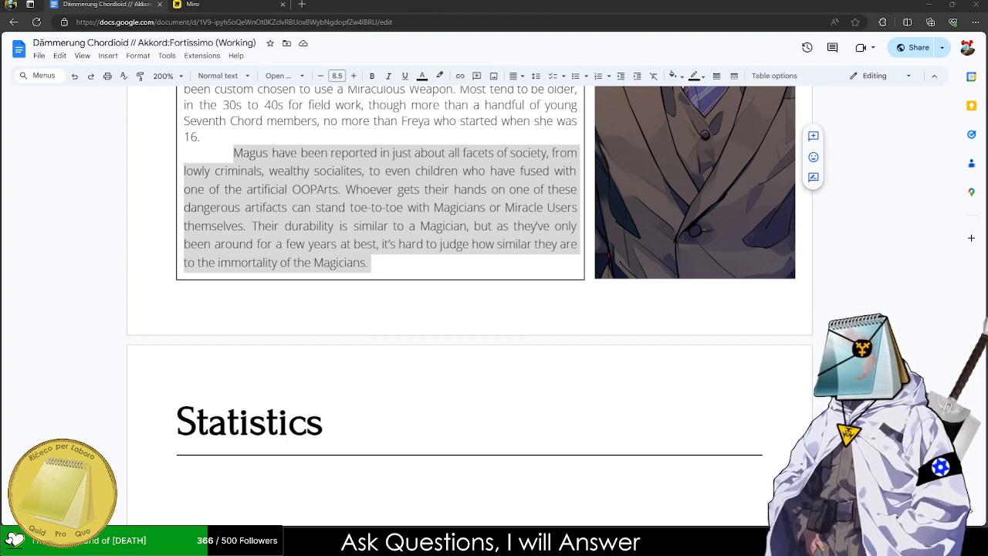
# - Switch to Miro and open the existing Big Think Board
pyautogui.click(240, 422)
pyautogui.click(210, 5)
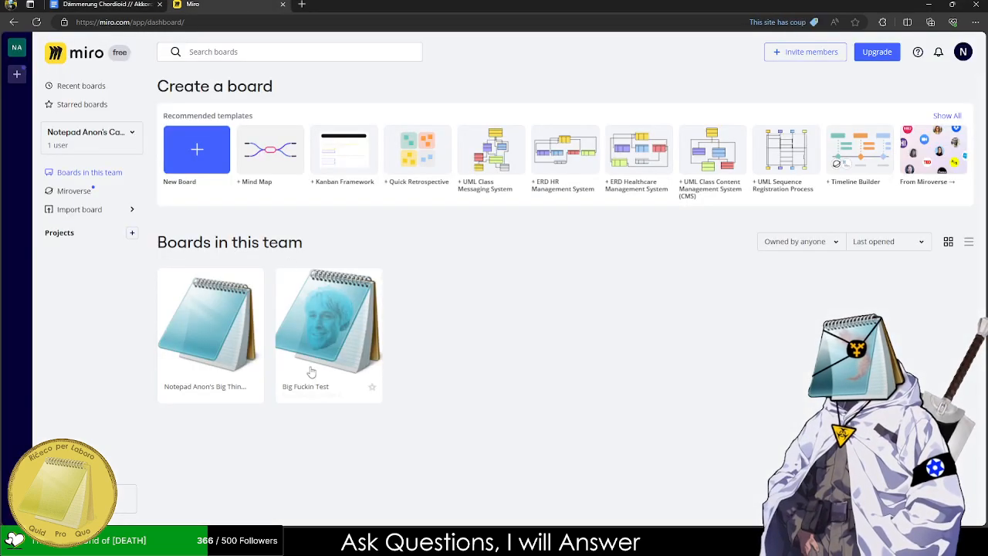
pyautogui.click(203, 330)
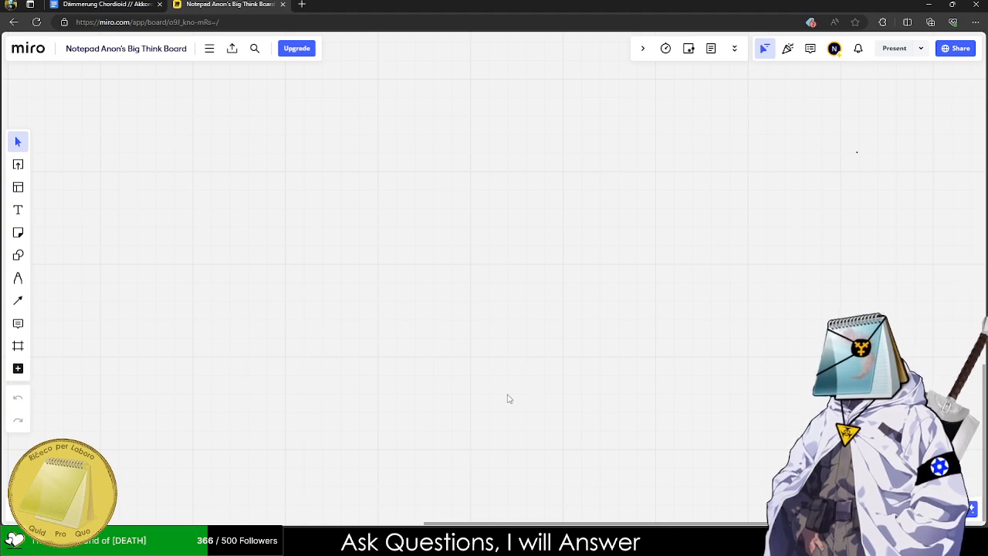
# - Return to the document, find "Attribute" in the paragraph on performing a Check, and replace it with "Statistics"
pyautogui.hotkey('ctrl', 'shift', 'Tab')
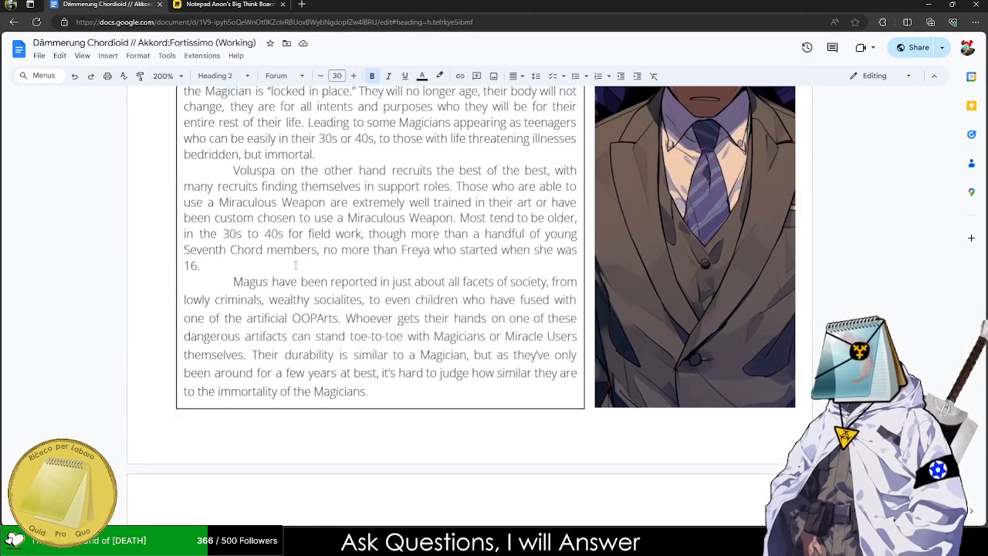
pyautogui.scroll(10, 295, 265)
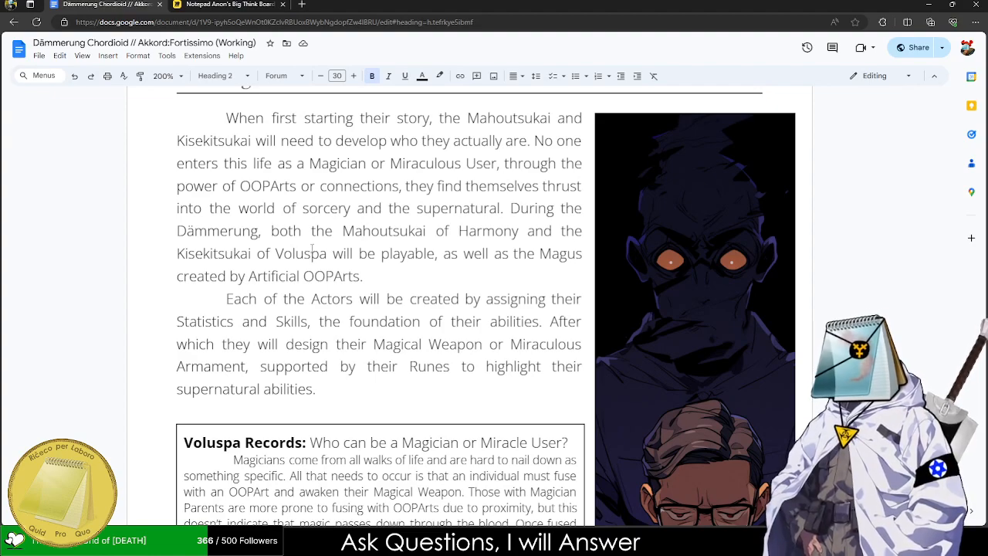
pyautogui.hotkey('ctrl', 'f')
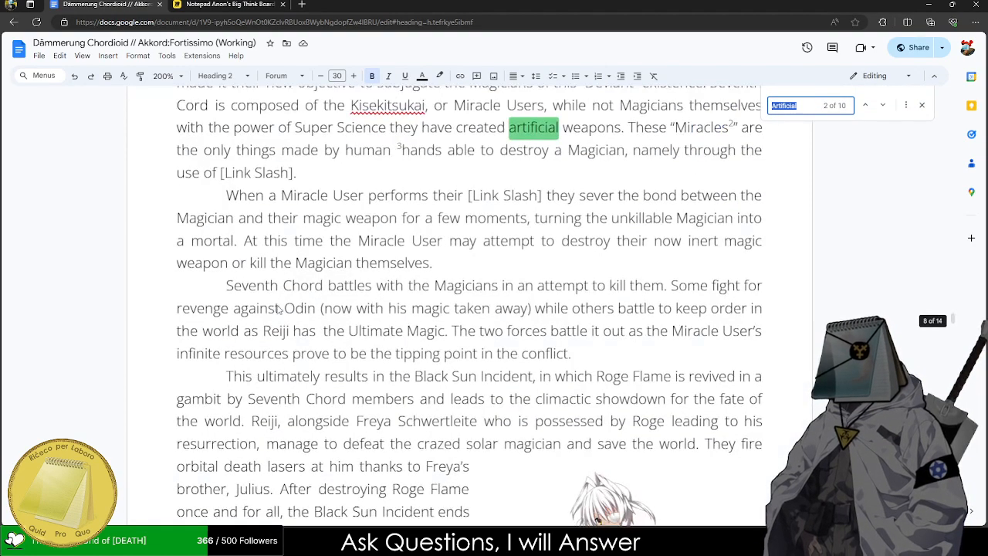
pyautogui.write('Attribute')
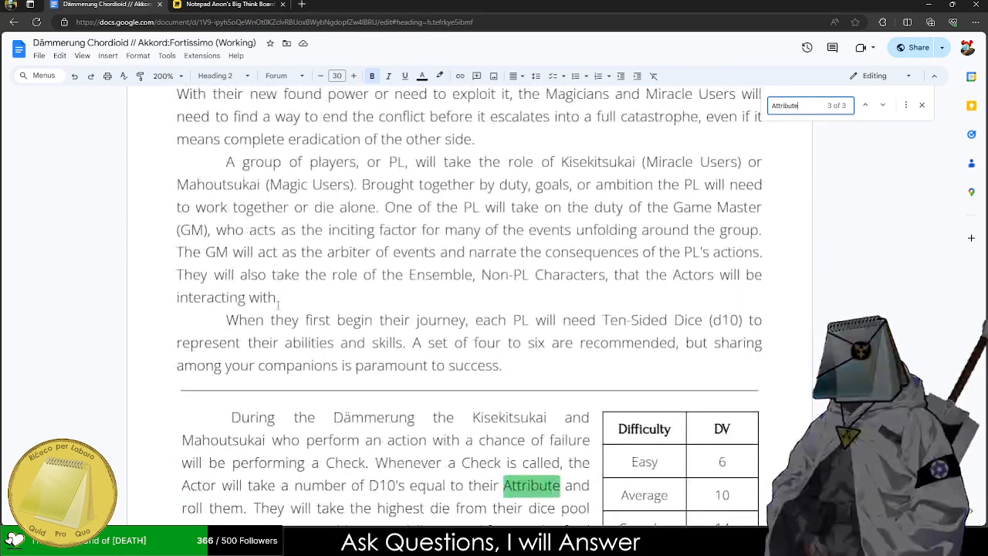
pyautogui.scroll(-3, 277, 305)
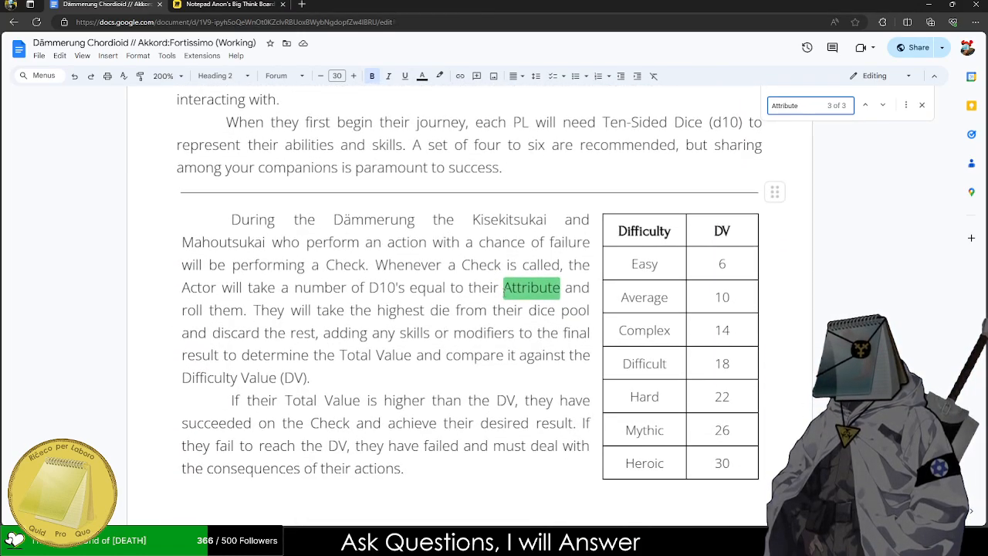
pyautogui.click(501, 289)
pyautogui.doubleClick(525, 287)
pyautogui.write('Stat')
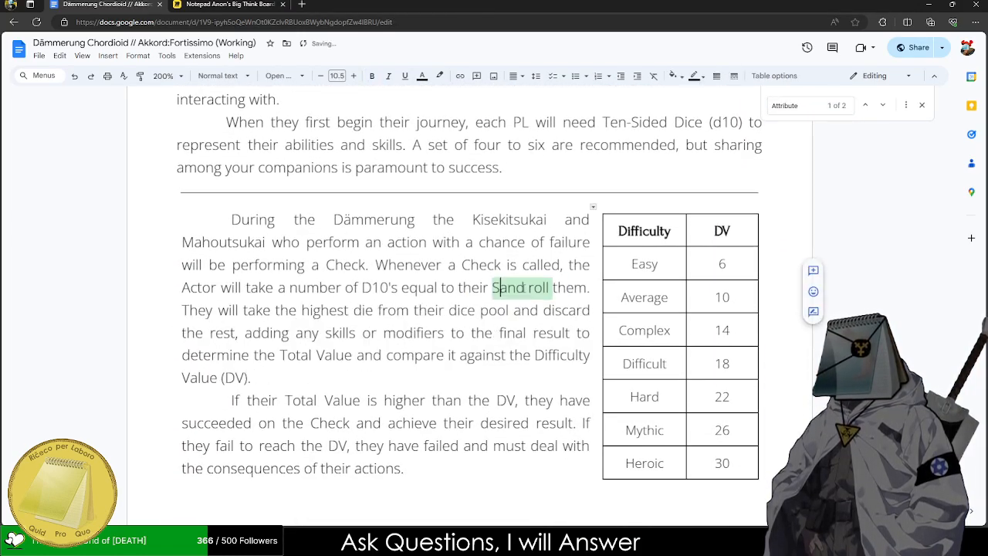
pyautogui.write('istics')
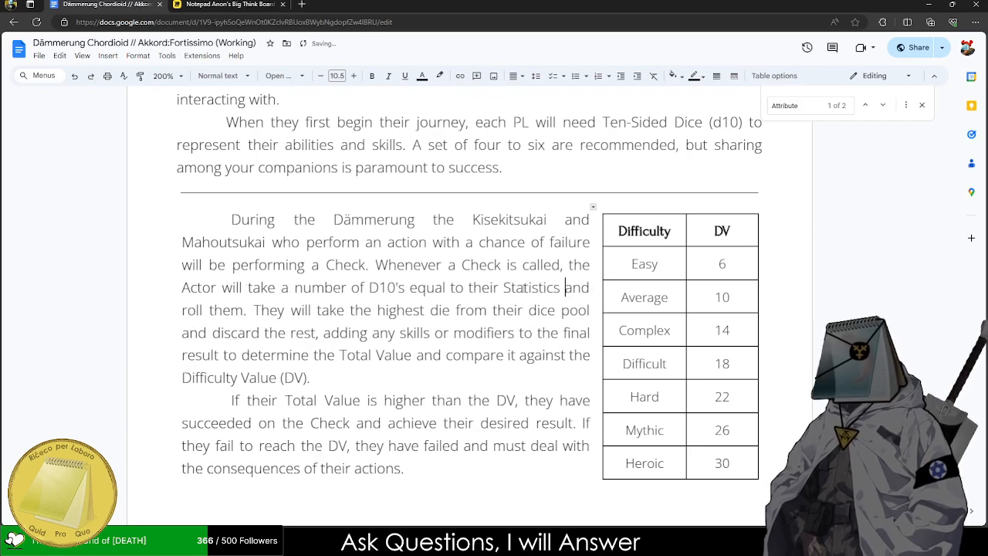
pyautogui.scroll(-2, 525, 309)
pyautogui.scroll(1, 535, 323)
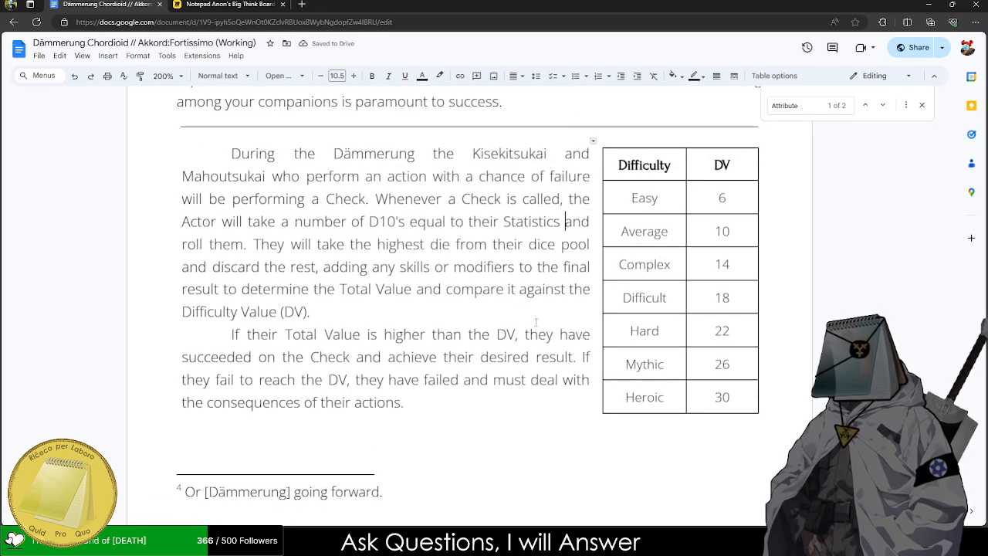
# - Check the remaining occurrences of "Attribute" in the document's outline list and close the search
pyautogui.click(868, 106)
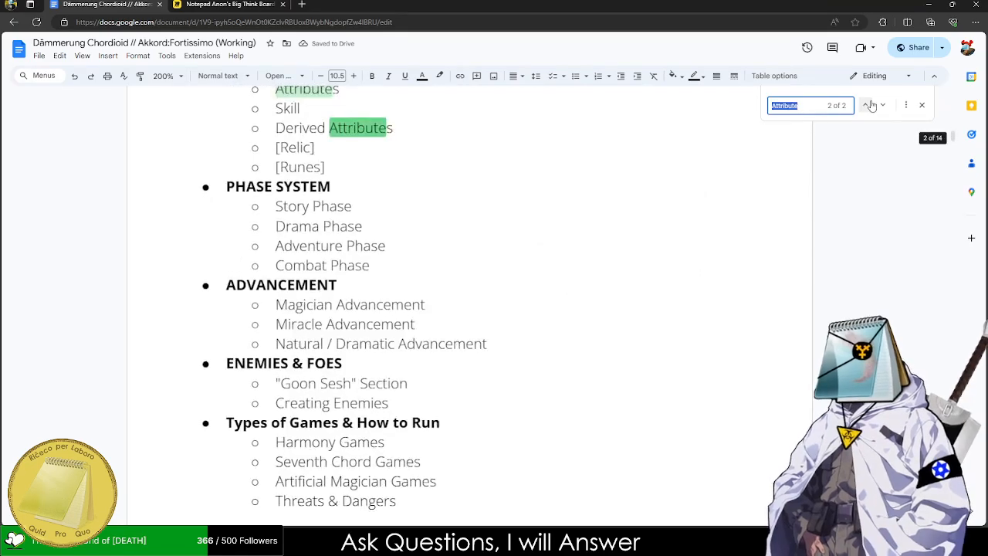
pyautogui.click(868, 106)
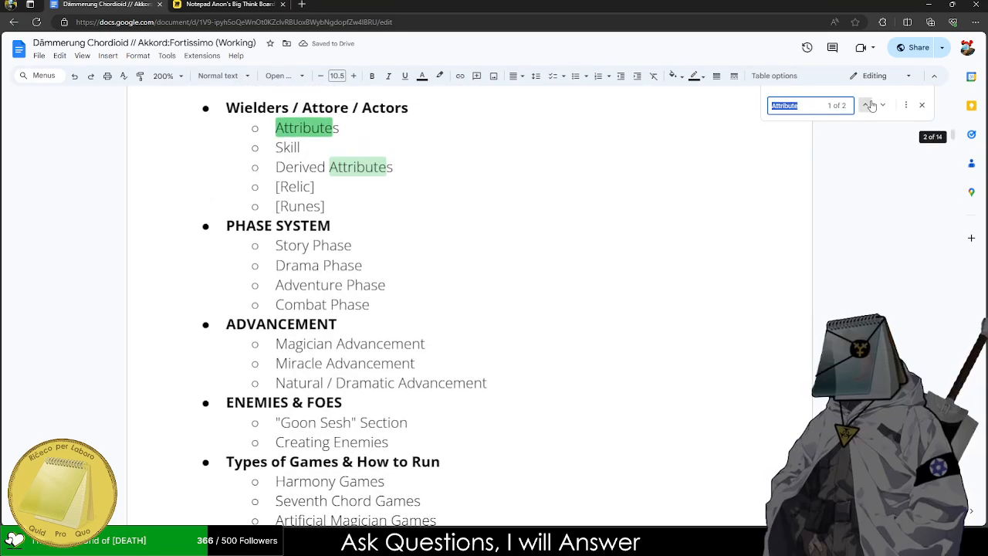
pyautogui.click(921, 105)
# - Start an indented body paragraph beneath the Statistics heading
pyautogui.scroll(-10, 675, 258)
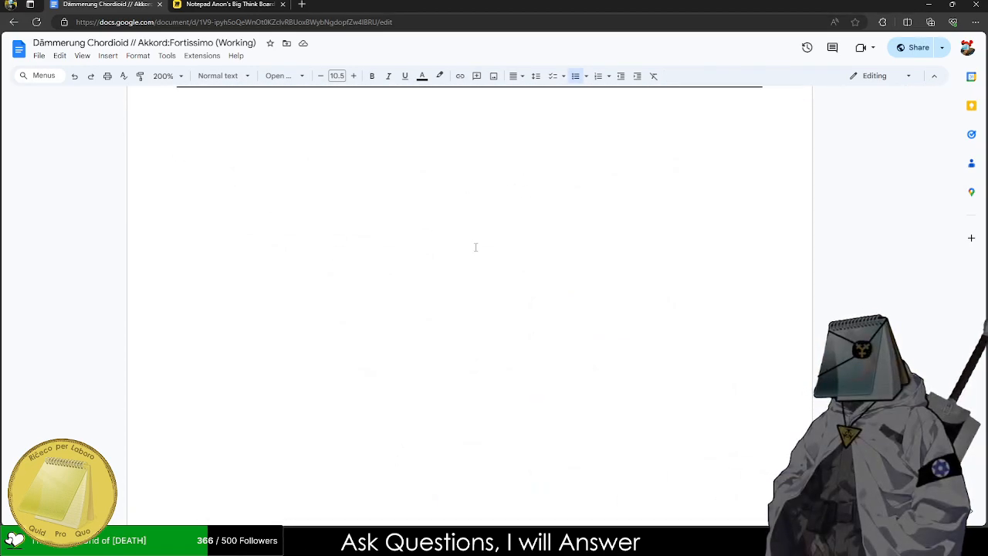
pyautogui.scroll(3, 475, 247)
pyautogui.moveTo(197, 283); pyautogui.dragTo(179, 291)
pyautogui.click(195, 347)
pyautogui.doubleClick(363, 293)
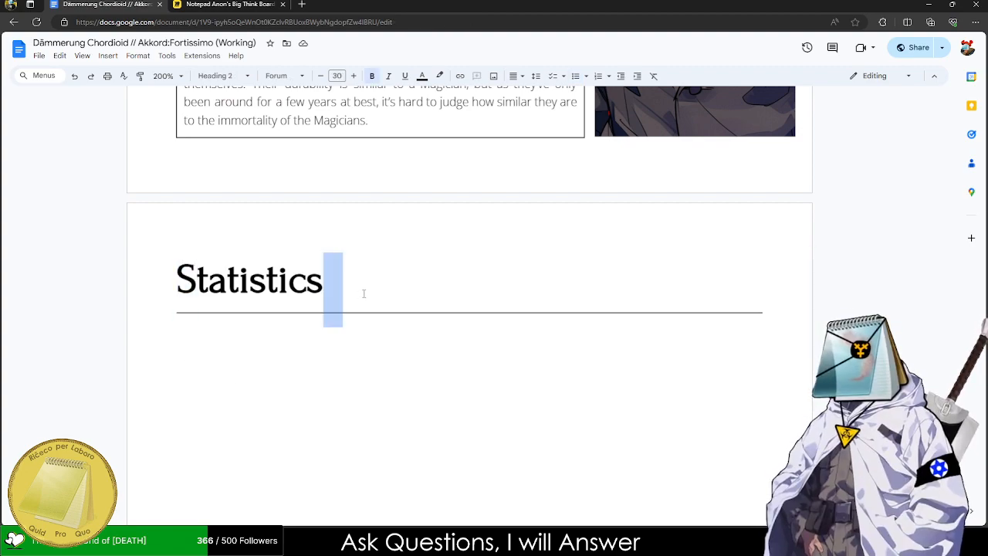
pyautogui.press('Return')
pyautogui.press('Tab')
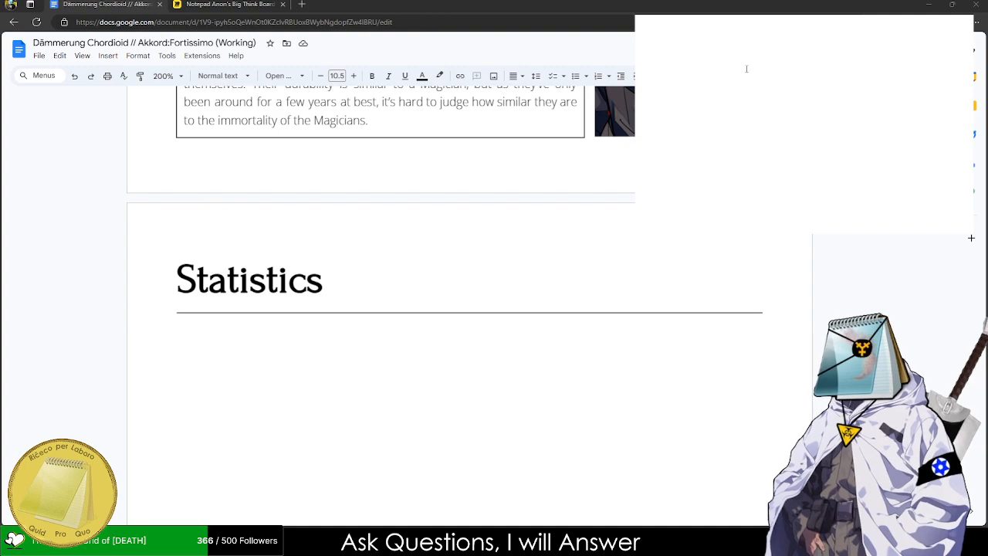
pyautogui.click(713, 31)
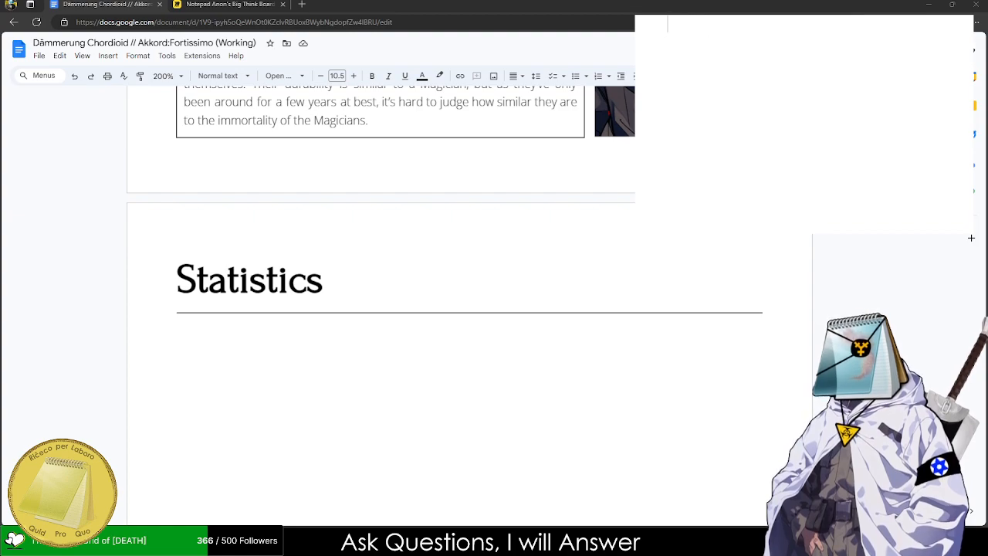
pyautogui.scroll(3, 696, 92)
pyautogui.write('Yeah')
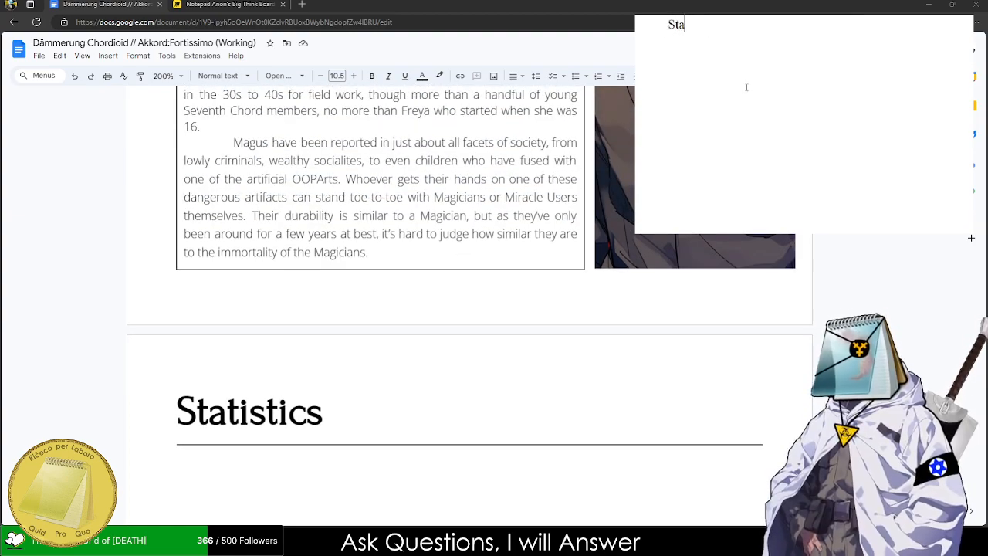
pyautogui.press('BackSpace')
pyautogui.press('BackSpace')
pyautogui.press('BackSpace')
pyautogui.press('BackSpace')
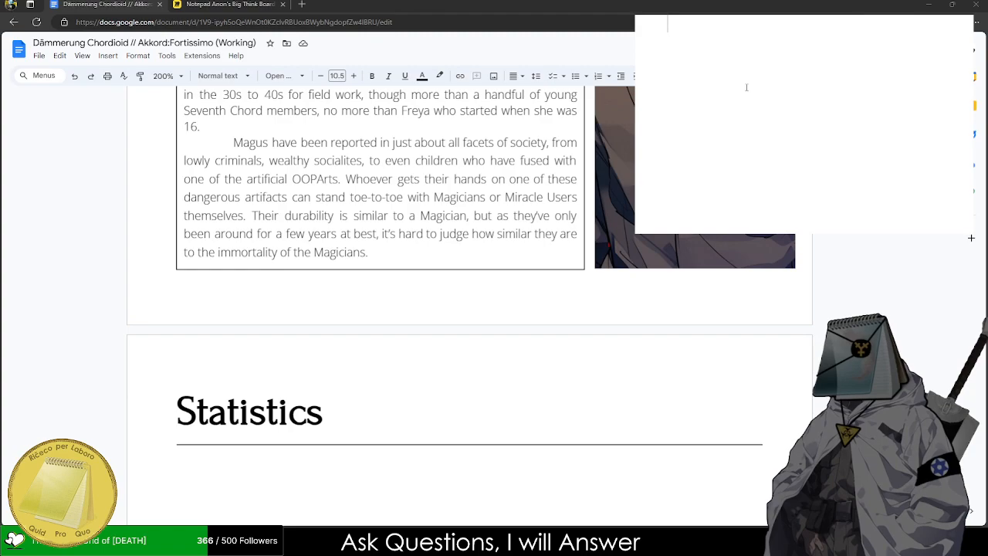
# - Write the Statistics section's opening sentence: "When creating an Actor, their Statistics form the foundation of their interactions with the world."
pyautogui.write('When ')
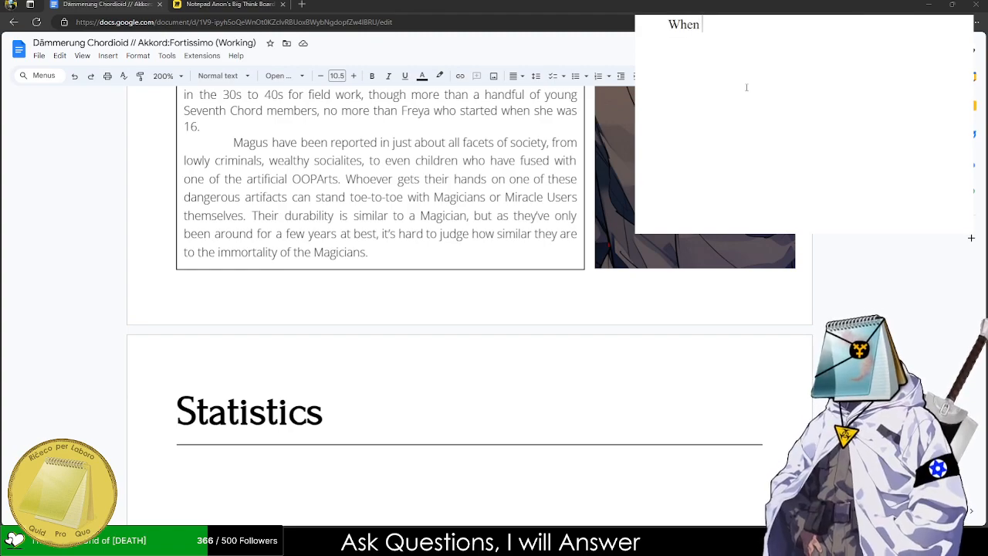
pyautogui.write('creating an Ac t')
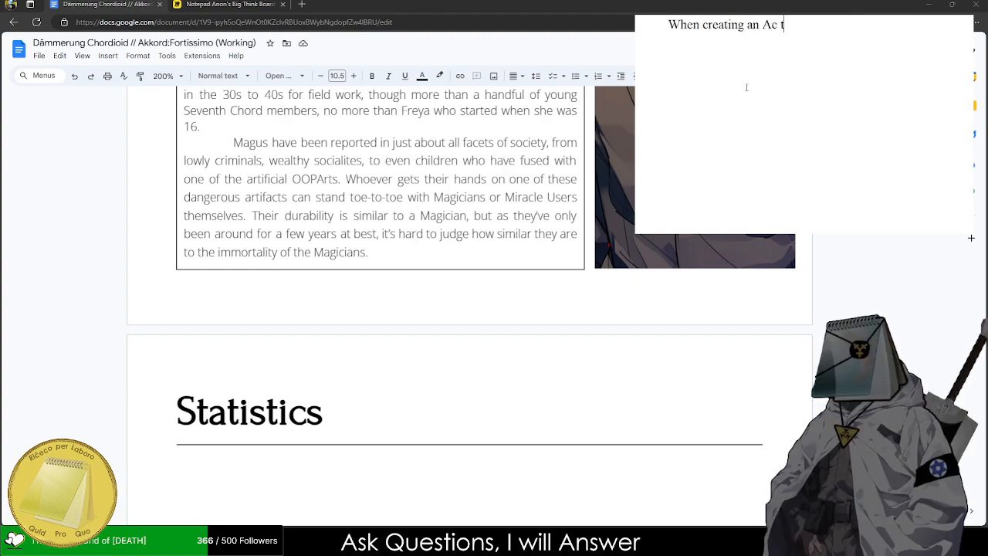
pyautogui.press('BackSpace')
pyautogui.press('BackSpace')
pyautogui.write('tor, their Sta')
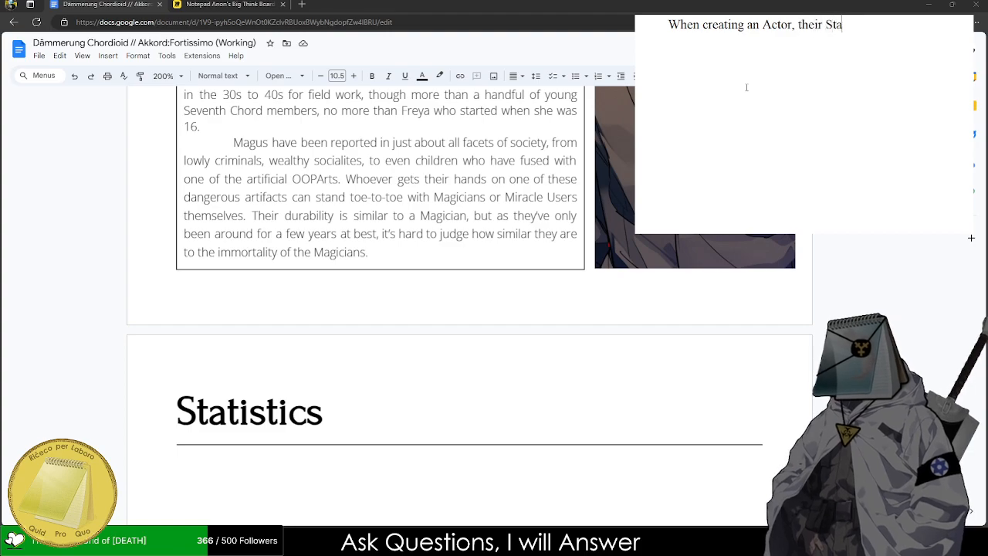
pyautogui.write('tistics form tyhe')
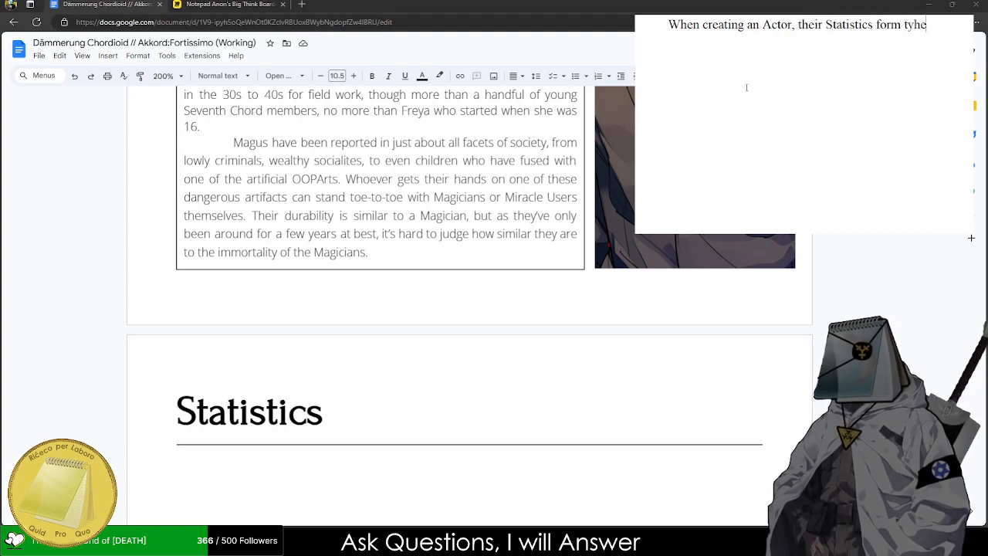
pyautogui.press('BackSpace')
pyautogui.press('BackSpace')
pyautogui.press('BackSpace')
pyautogui.write('heir found')
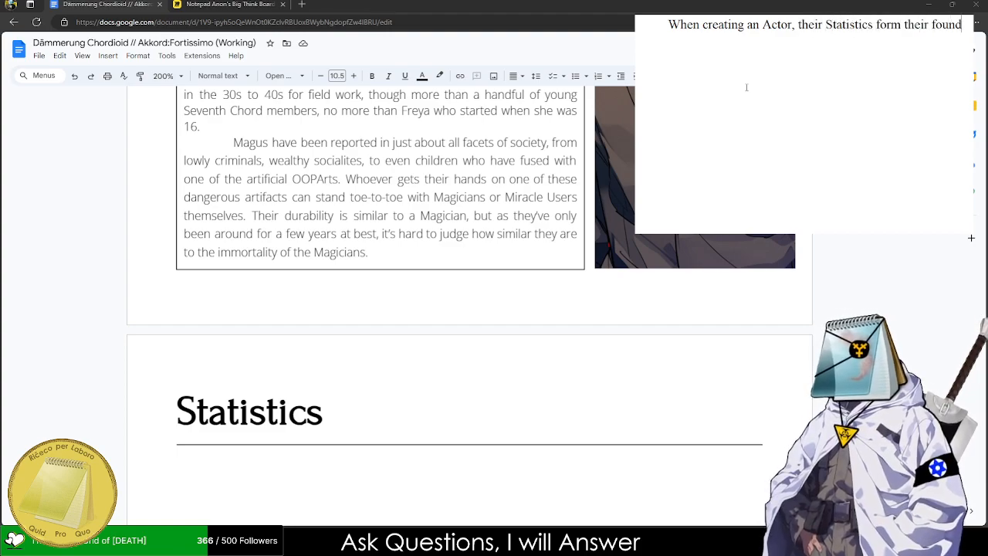
pyautogui.write('ation of how')
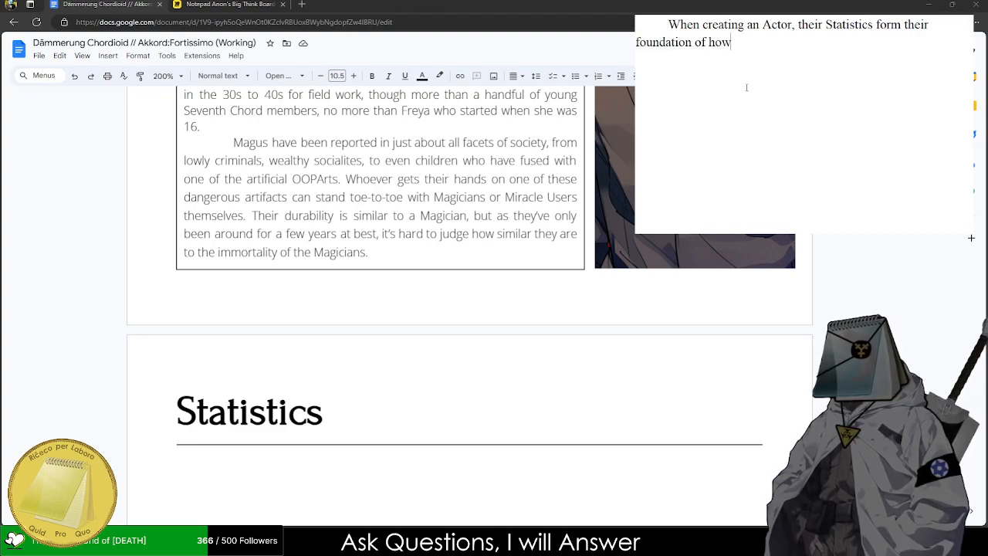
pyautogui.press('BackSpace')
pyautogui.press('BackSpace')
pyautogui.press('BackSpace')
pyautogui.press('BackSpace')
pyautogui.press('BackSpace')
pyautogui.press('BackSpace')
pyautogui.press('BackSpace')
pyautogui.press('BackSpace')
pyautogui.press('BackSpace')
pyautogui.press('BackSpace')
pyautogui.press('BackSpace')
pyautogui.press('BackSpace')
pyautogui.press('BackSpace')
pyautogui.press('BackSpace')
pyautogui.press('BackSpace')
pyautogui.press('BackSpace')
pyautogui.press('BackSpace')
pyautogui.press('BackSpace')
pyautogui.press('BackSpace')
pyautogui.press('BackSpace')
pyautogui.write('foun')
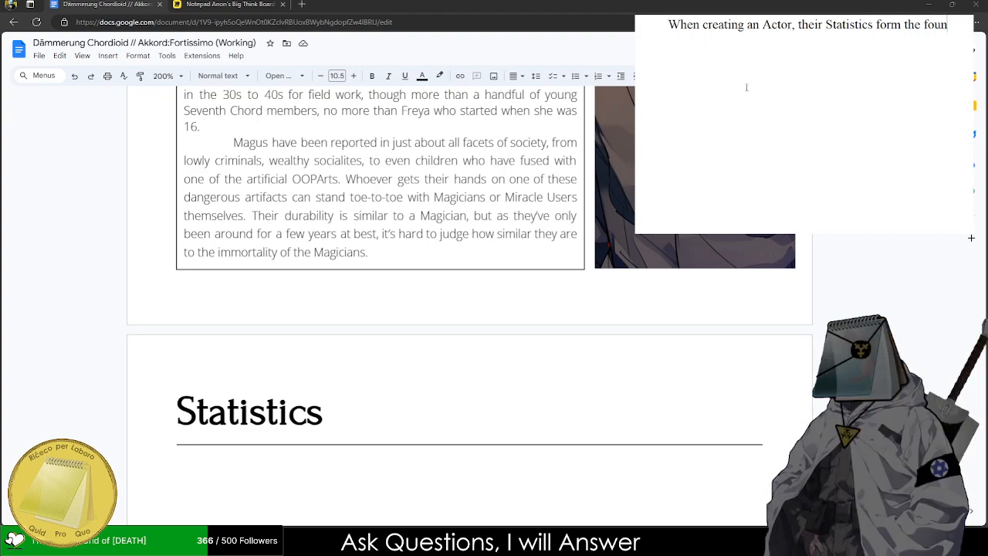
pyautogui.write('dation of their int')
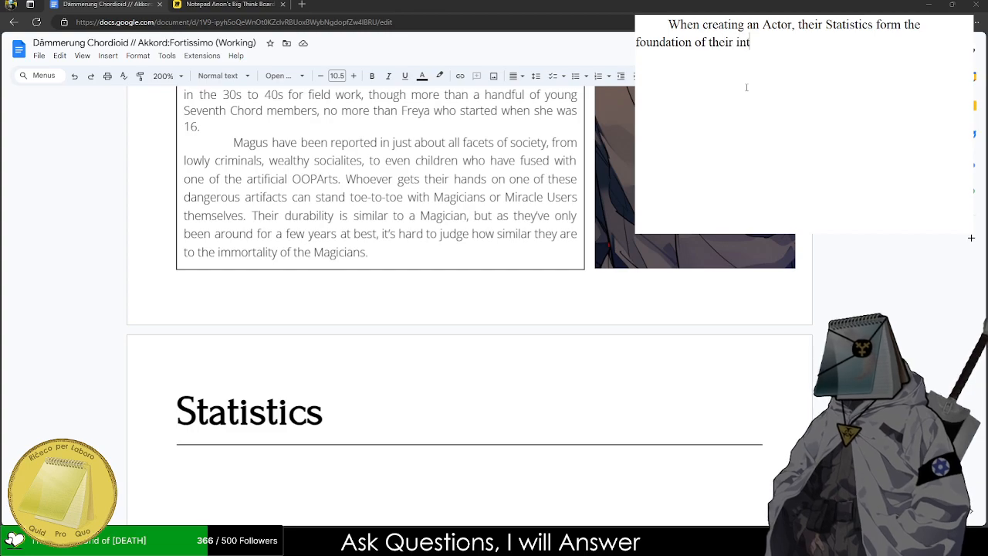
pyautogui.write('erac')
pyautogui.write('tions ')
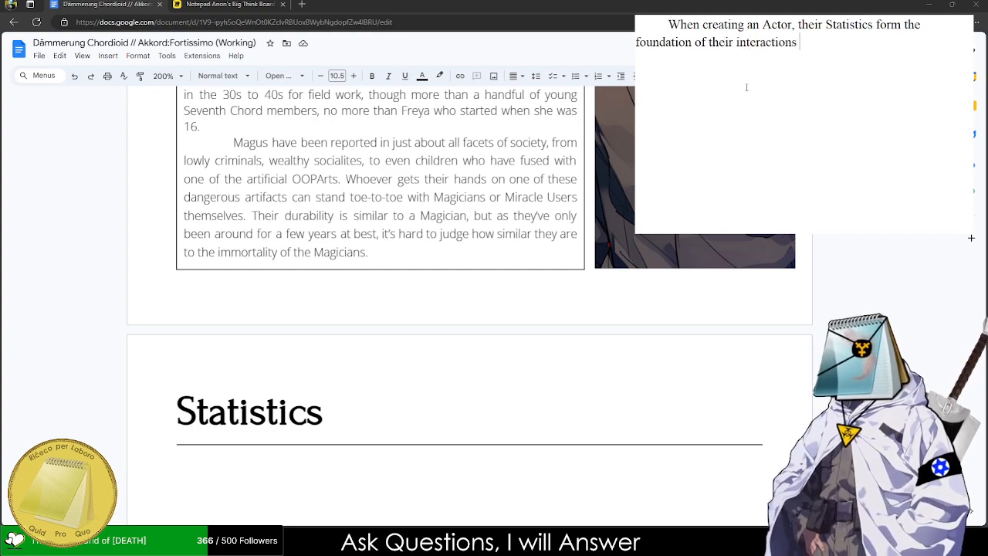
pyautogui.write('with the world. T')
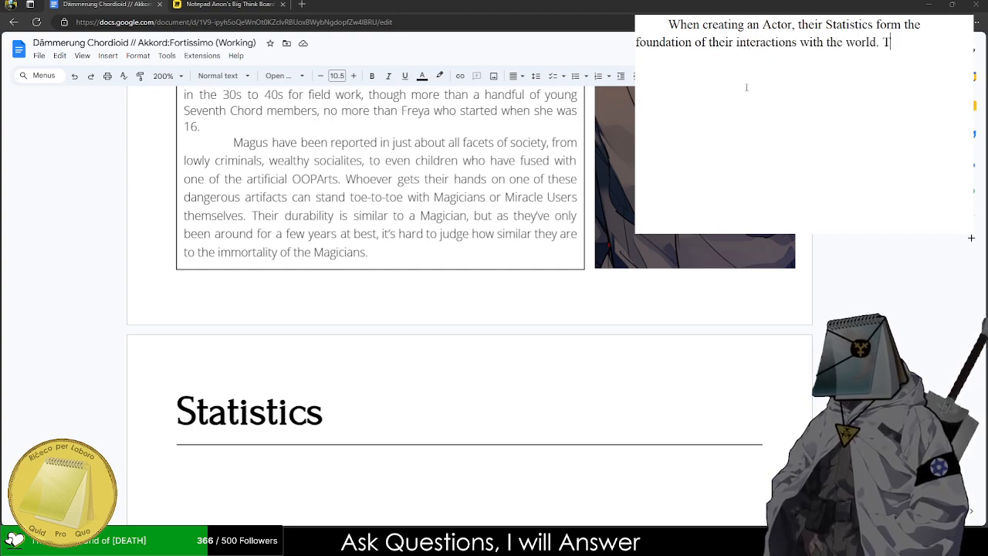
pyautogui.press('BackSpace')
# - Start the paragraph's second sentence with "Each Statistic is graded from SSS to F"
pyautogui.write('Each Statistic is rang')
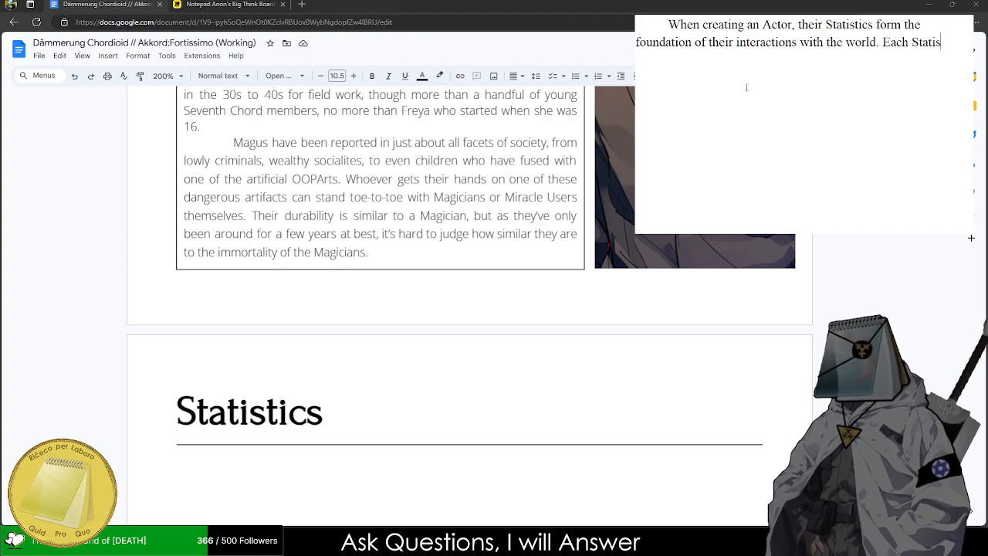
pyautogui.press('BackSpace')
pyautogui.press('BackSpace')
pyautogui.press('BackSpace')
pyautogui.press('BackSpace')
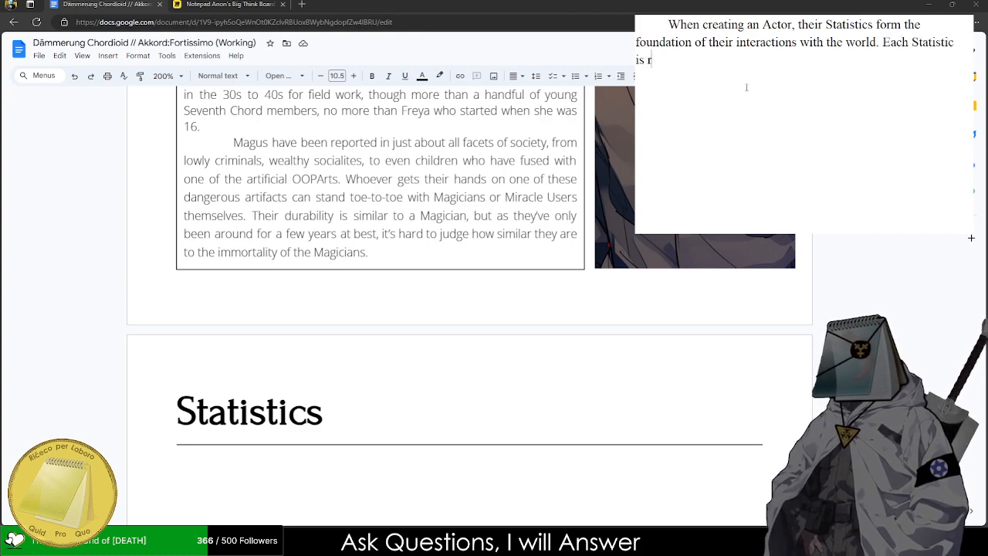
pyautogui.write('graded from ')
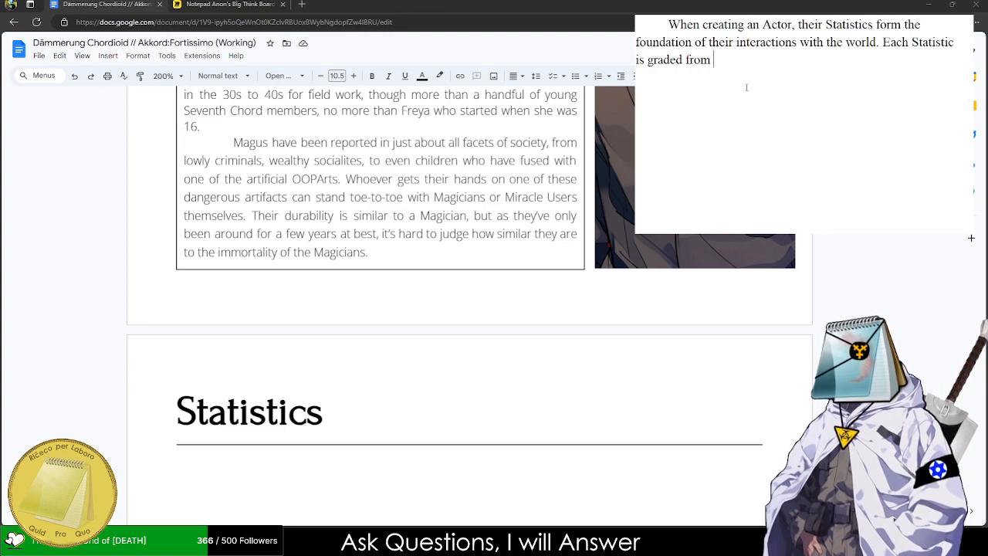
pyautogui.write('SSS to F')
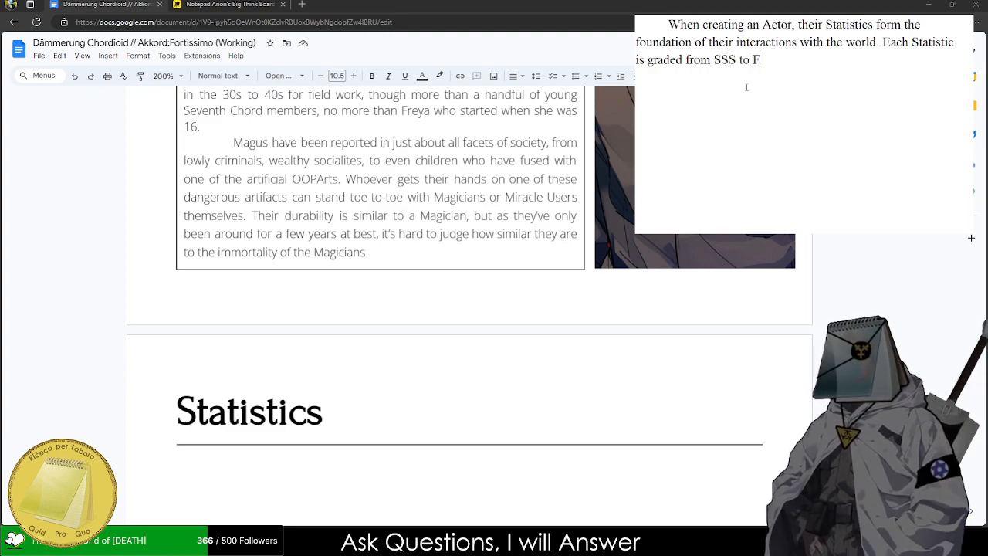
# - Continue the grading sentence with ", representing a range of Beyond Supernatural to"
pyautogui.write(', representi')
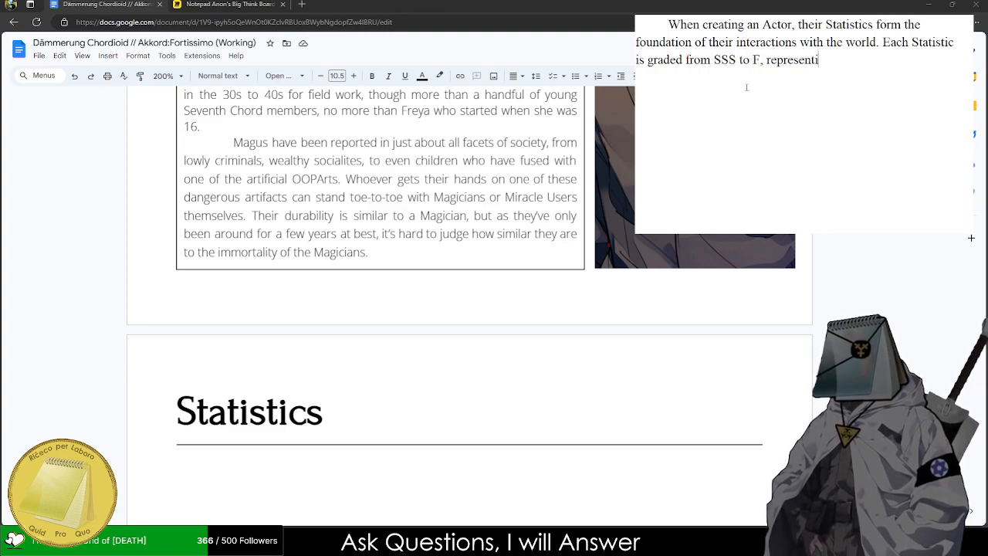
pyautogui.write('ng the ')
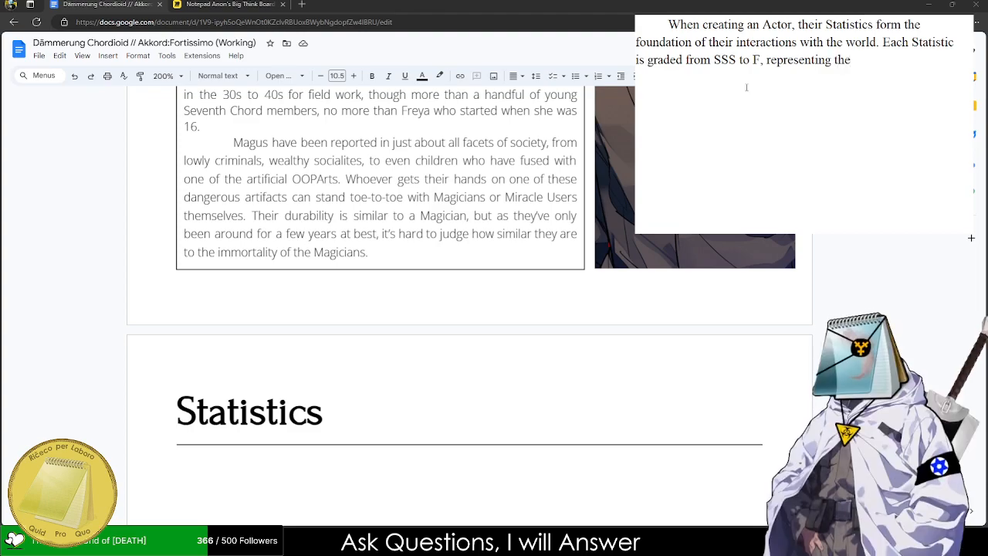
pyautogui.write('range of d')
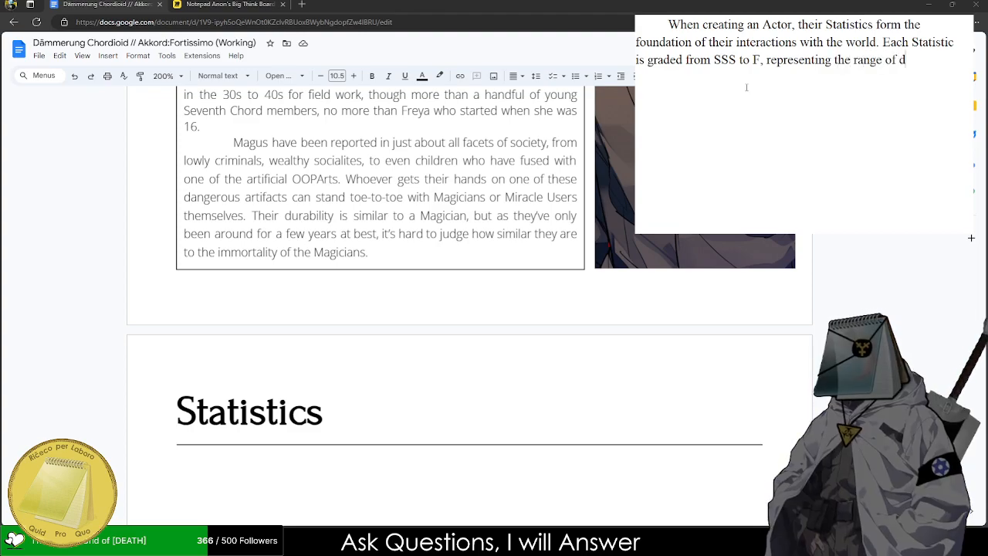
pyautogui.press('BackSpace')
pyautogui.press('BackSpace')
pyautogui.press('BackSpace')
pyautogui.press('BackSpace')
pyautogui.press('BackSpace')
pyautogui.press('BackSpace')
pyautogui.press('BackSpace')
pyautogui.press('BackSpace')
pyautogui.press('BackSpace')
pyautogui.press('BackSpace')
pyautogui.press('BackSpace')
pyautogui.press('BackSpace')
pyautogui.press('BackSpace')
pyautogui.press('BackSpace')
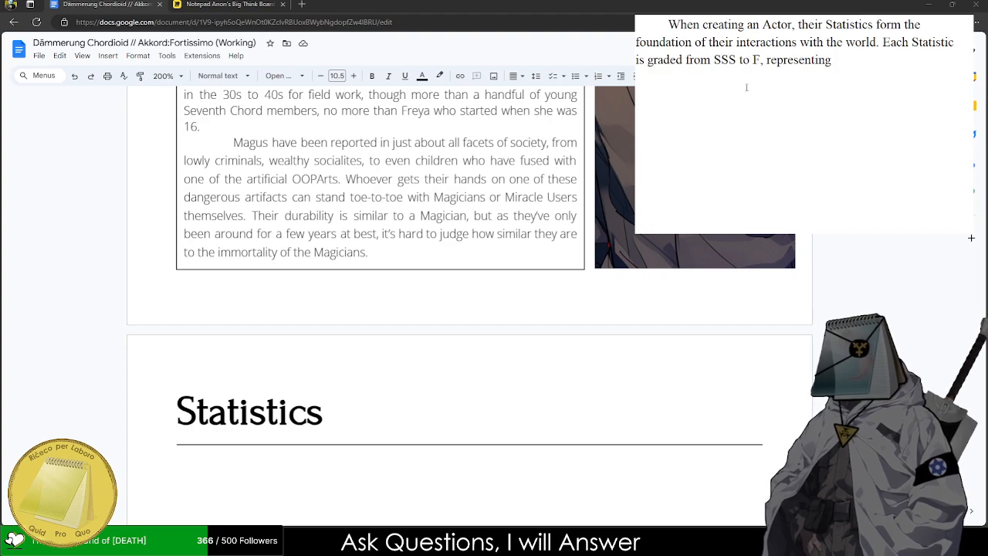
pyautogui.write('a range ')
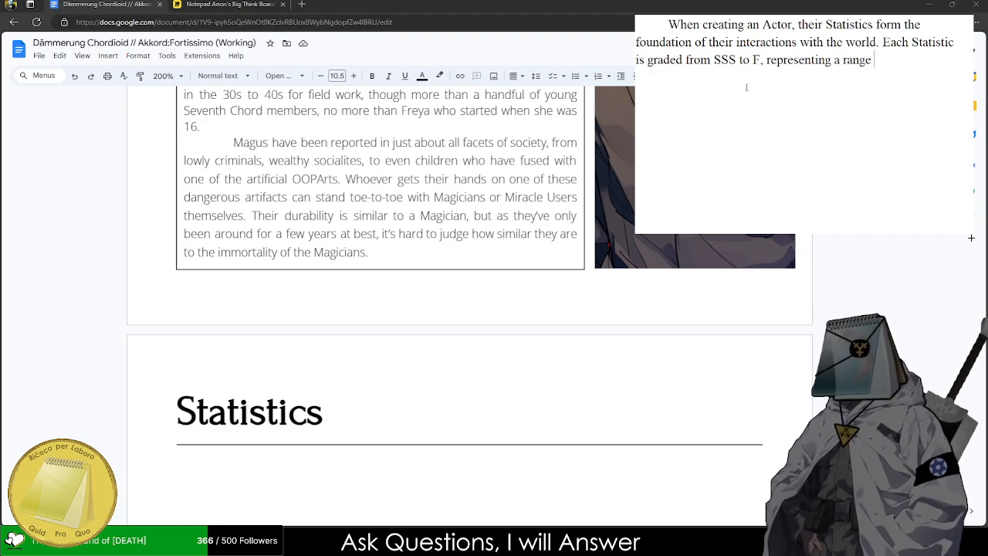
pyautogui.write('of beyond ')
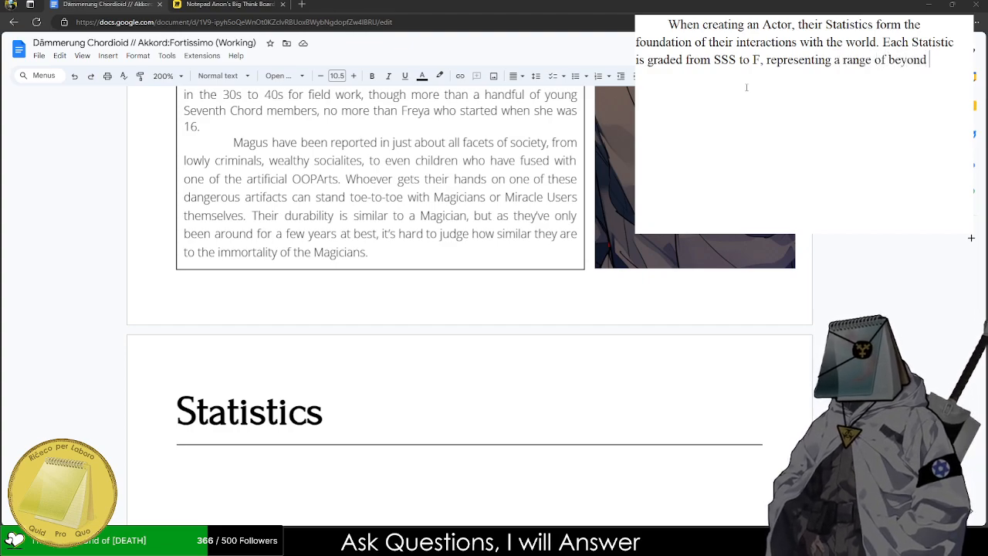
pyautogui.write('Supernat')
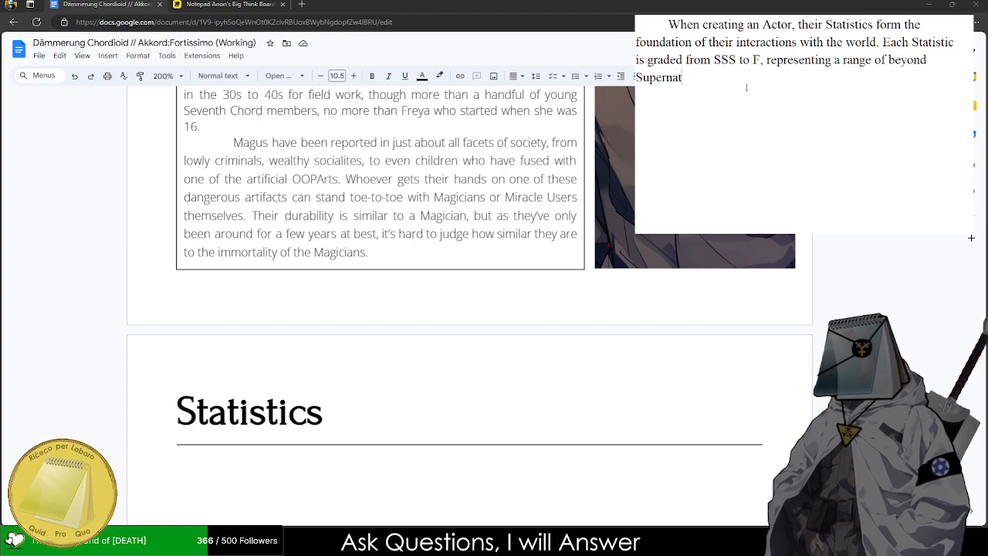
pyautogui.press('BackSpace')
pyautogui.press('BackSpace')
pyautogui.press('BackSpace')
pyautogui.press('BackSpace')
pyautogui.press('BackSpace')
pyautogui.press('BackSpace')
pyautogui.press('BackSpace')
pyautogui.press('BackSpace')
pyautogui.press('BackSpace')
pyautogui.press('BackSpace')
pyautogui.press('BackSpace')
pyautogui.press('BackSpace')
pyautogui.press('BackSpace')
pyautogui.press('BackSpace')
pyautogui.press('BackSpace')
pyautogui.write('Beyo')
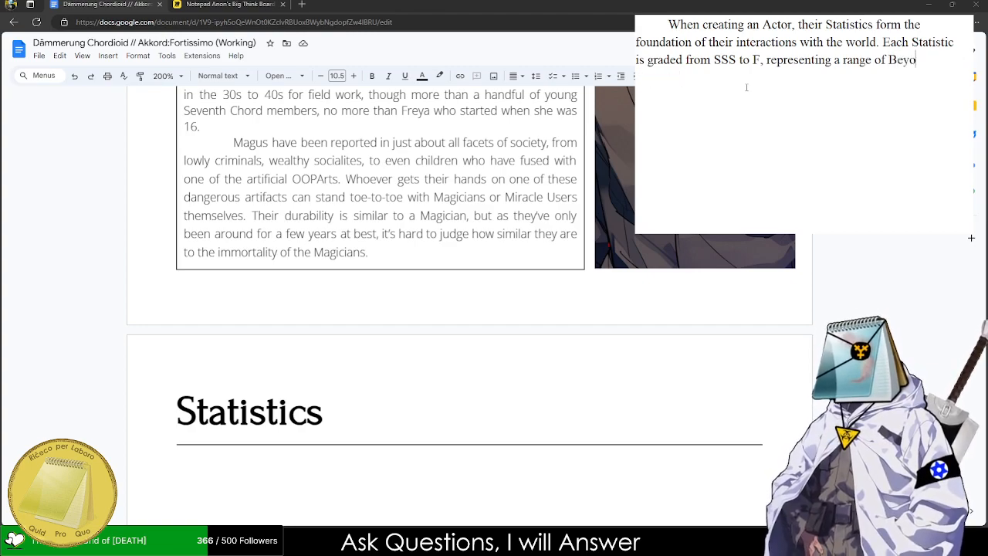
pyautogui.write('nd Supernatural and')
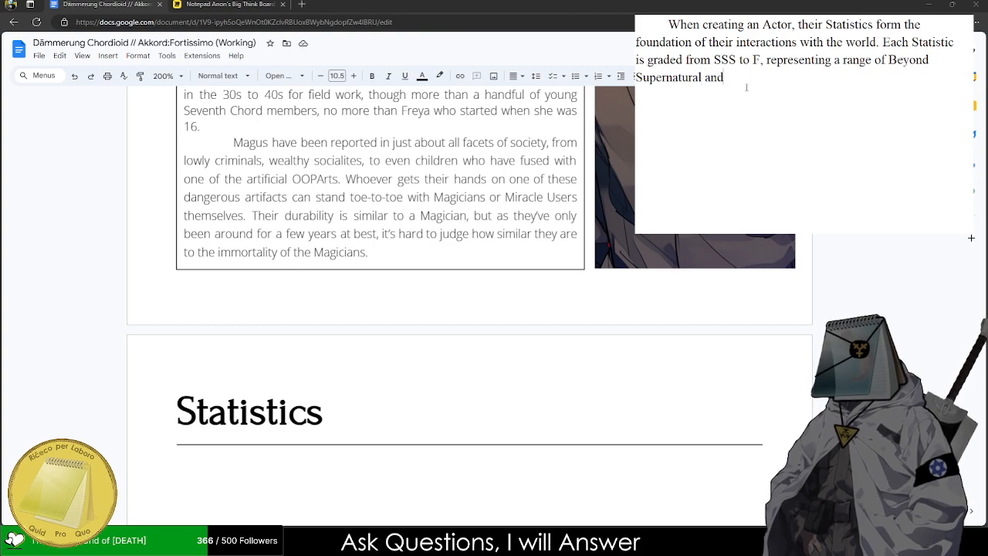
pyautogui.press('BackSpace')
pyautogui.press('BackSpace')
pyautogui.press('BackSpace')
pyautogui.write('to S')
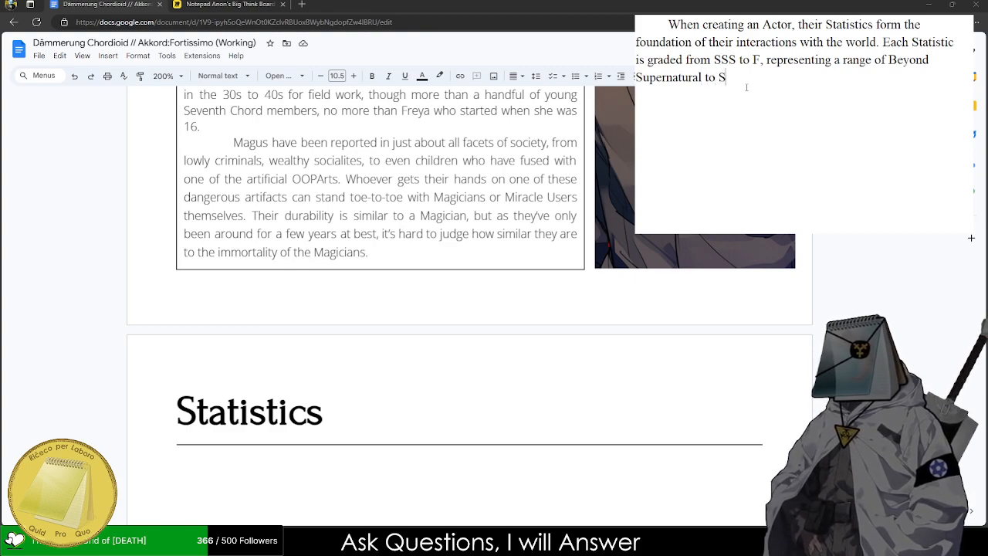
pyautogui.press('BackSpace')
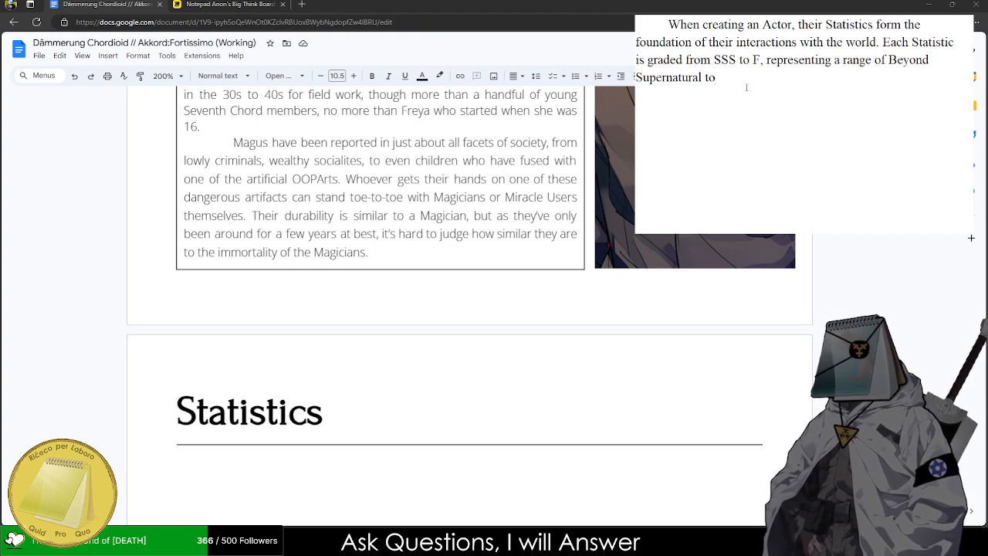
pyautogui.write('Severe')
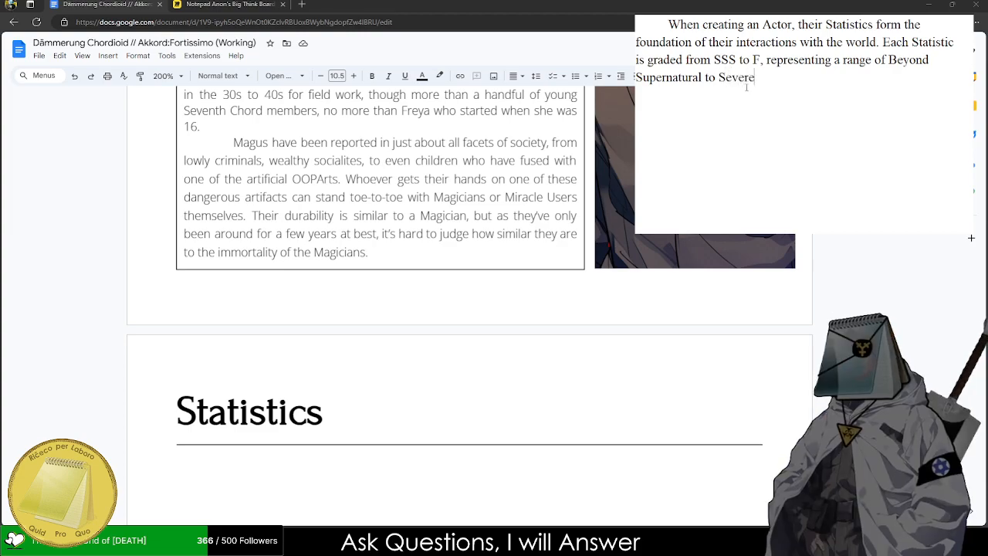
pyautogui.write('ly Lacking.')
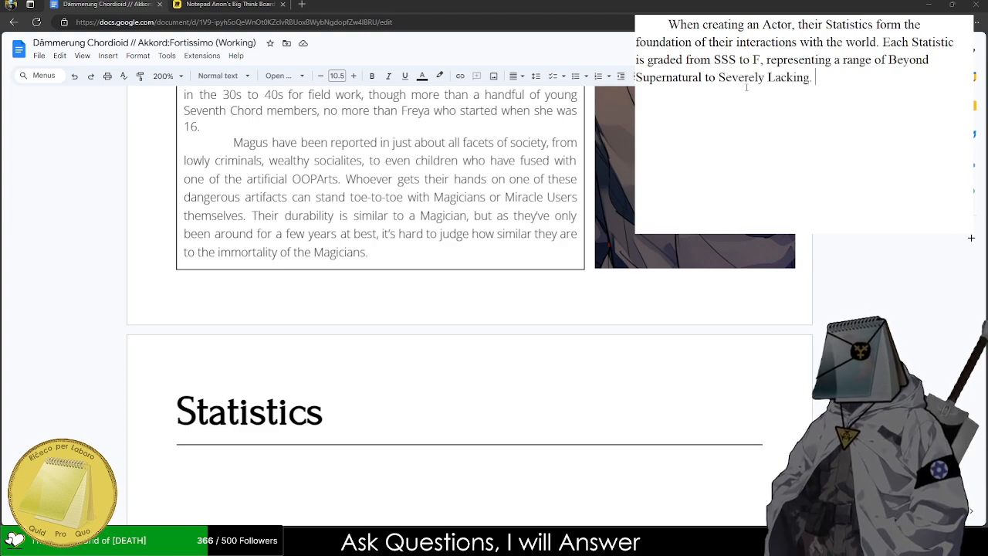
pyautogui.press('BackSpace')
pyautogui.press('BackSpace')
pyautogui.press('BackSpace')
pyautogui.press('BackSpace')
pyautogui.press('BackSpace')
pyautogui.press('BackSpace')
pyautogui.press('BackSpace')
pyautogui.press('BackSpace')
pyautogui.press('BackSpace')
pyautogui.press('BackSpace')
pyautogui.press('BackSpace')
pyautogui.press('BackSpace')
pyautogui.press('BackSpace')
pyautogui.press('BackSpace')
pyautogui.press('BackSpace')
pyautogui.press('BackSpace')
pyautogui.press('BackSpace')
pyautogui.press('BackSpace')
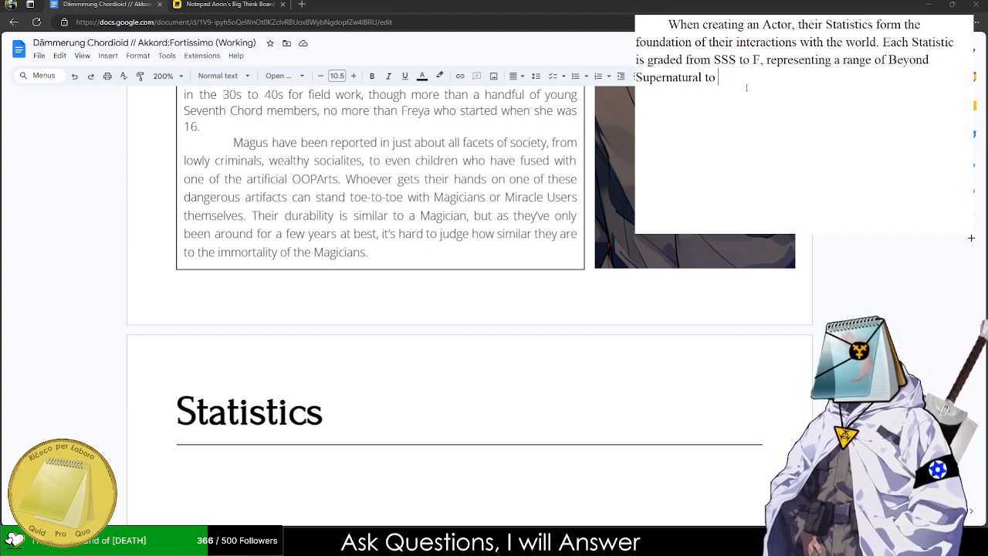
pyautogui.write('S')
pyautogui.press('BackSpace')
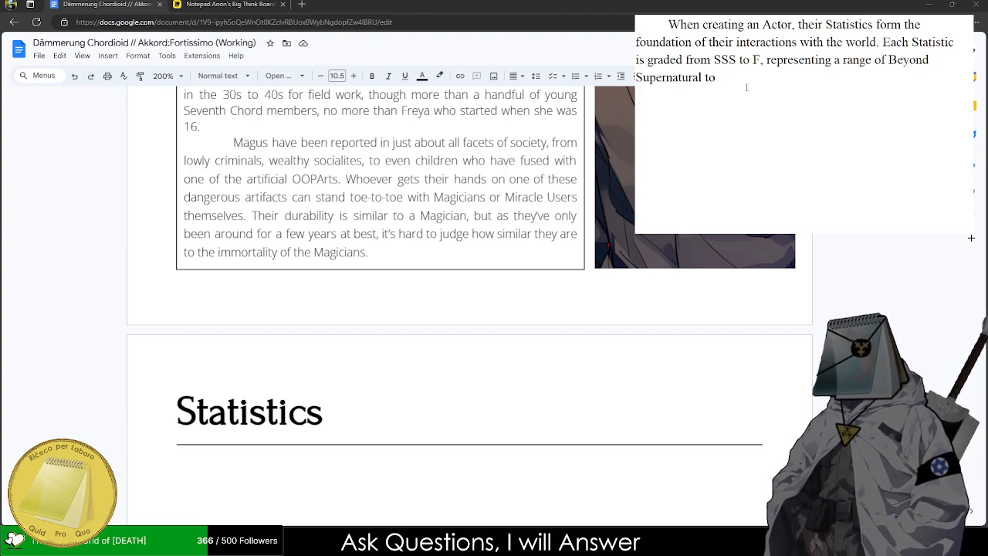
# - Finish the grading sentence with "Below Average in terms of development."
pyautogui.write('Below')
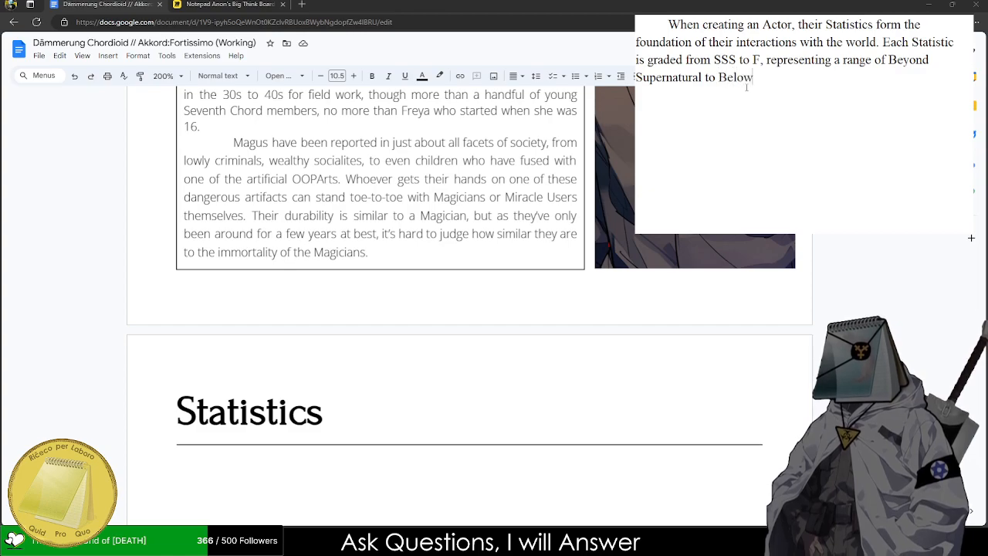
pyautogui.write(' Average in terms')
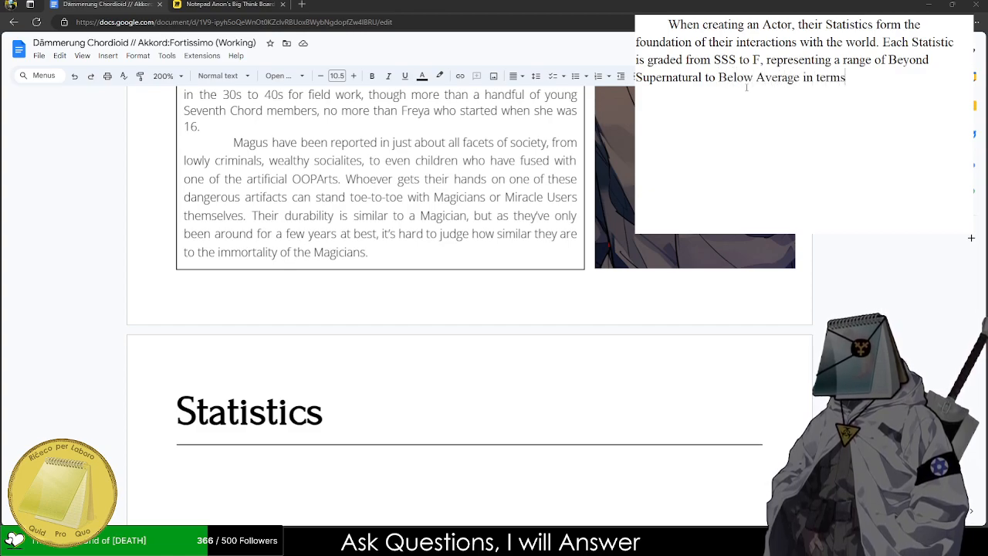
pyautogui.write(' of developme')
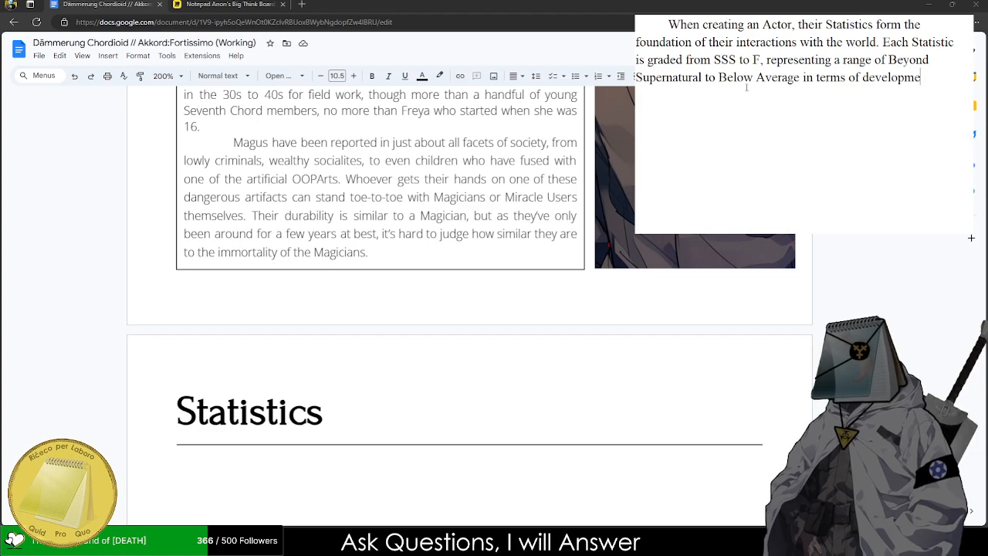
pyautogui.press('BackSpace')
pyautogui.press('BackSpace')
pyautogui.write('ment. AN')
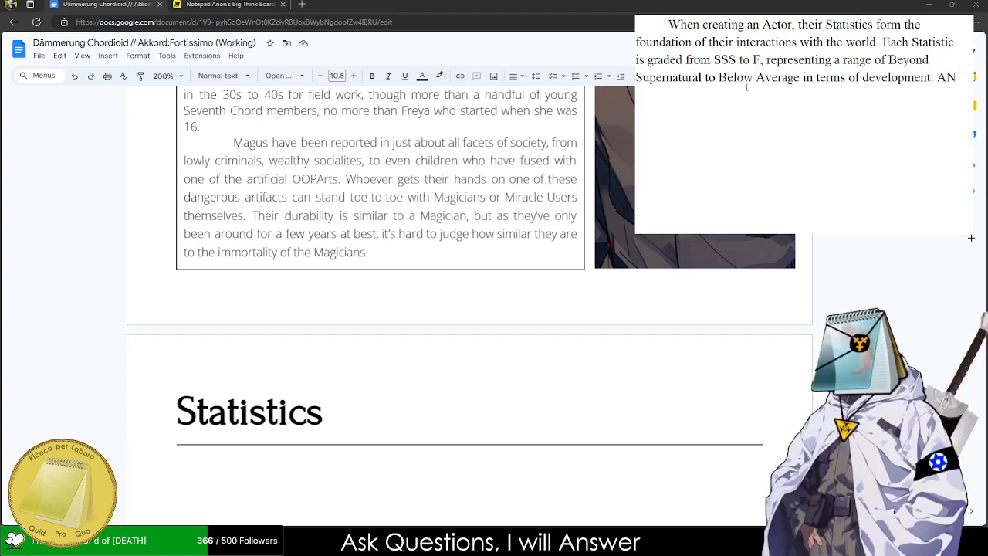
# - Start the paragraph's third sentence with "An average human being has a ranking of"
pyautogui.press('BackSpace')
pyautogui.write('n average Human')
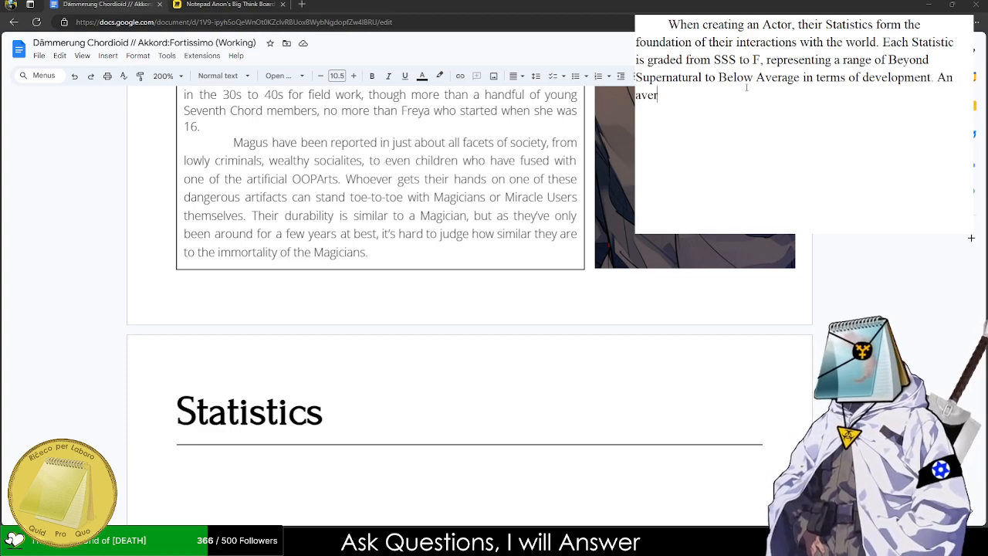
pyautogui.press('BackSpace')
pyautogui.press('BackSpace')
pyautogui.press('BackSpace')
pyautogui.press('BackSpace')
pyautogui.press('BackSpace')
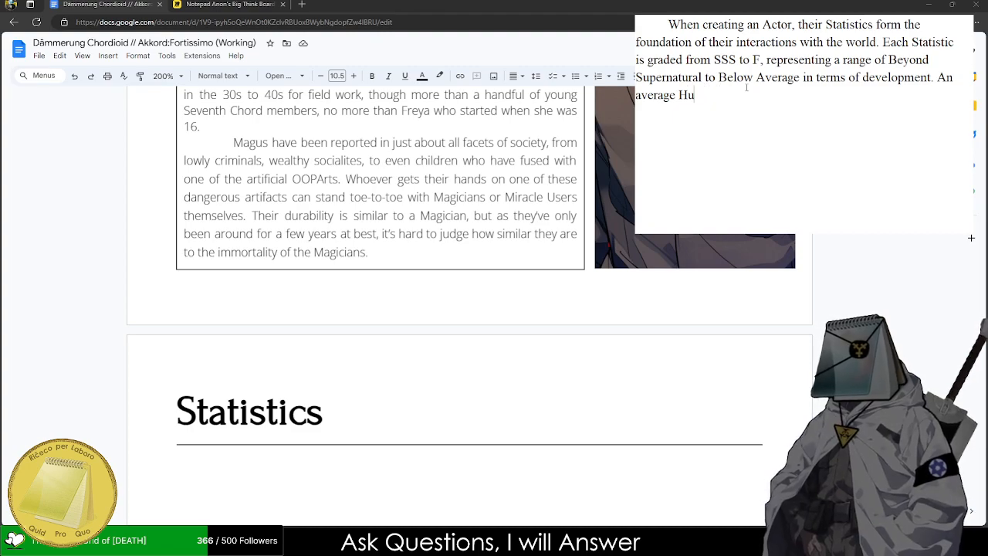
pyautogui.write('human being ha')
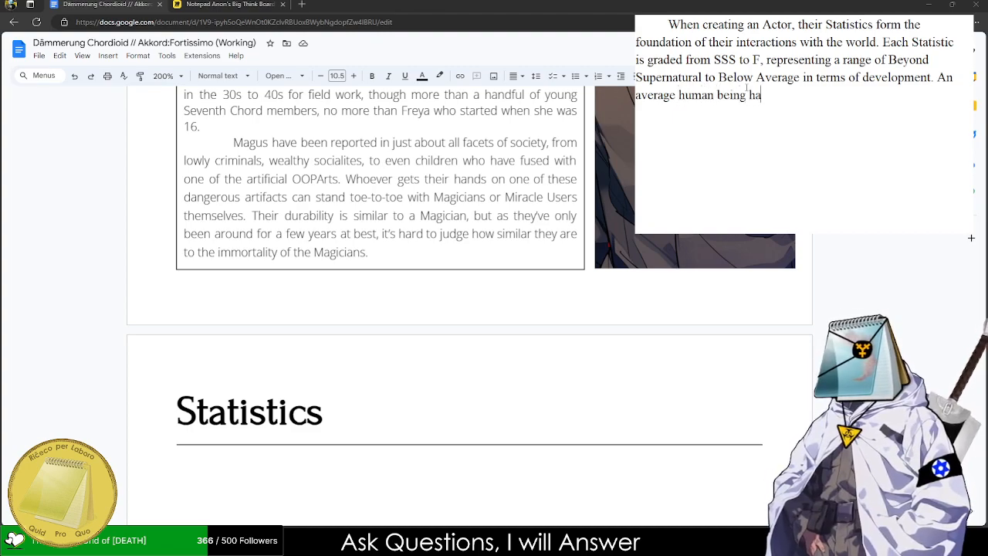
pyautogui.write('s a rang')
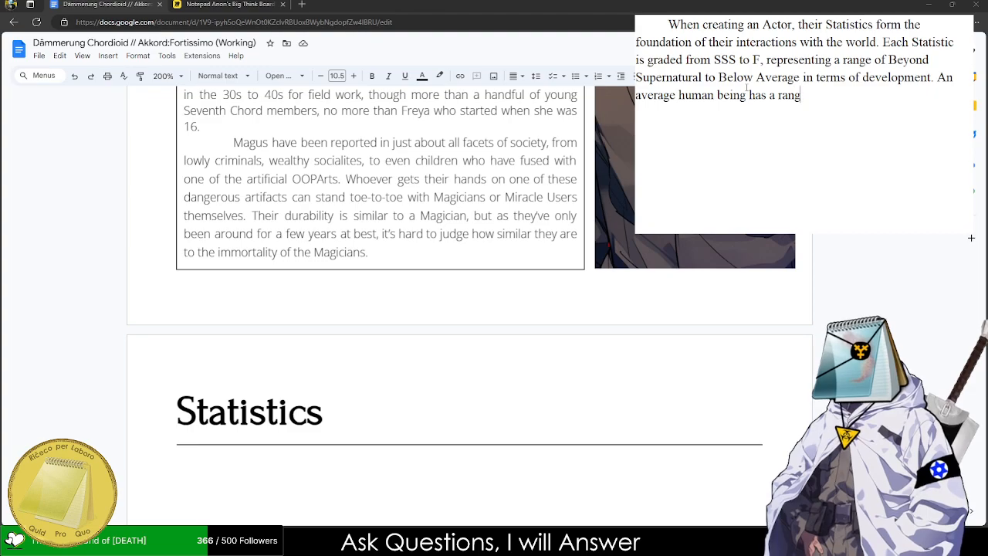
pyautogui.press('BackSpace')
pyautogui.press('BackSpace')
pyautogui.write('nking of ')
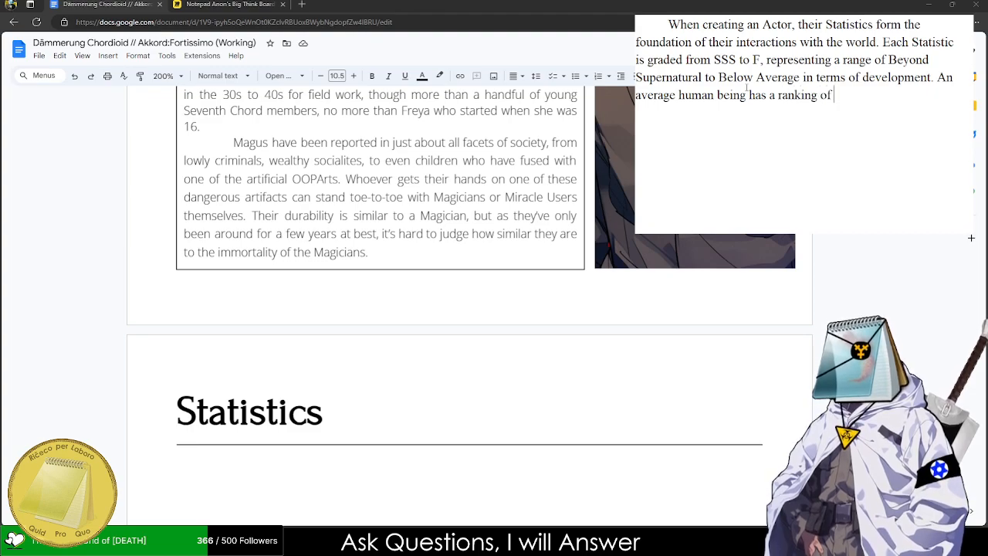
# - Continue the average human sentence with the range "F to B in most of their" followed by Statistics
pyautogui.write('B')
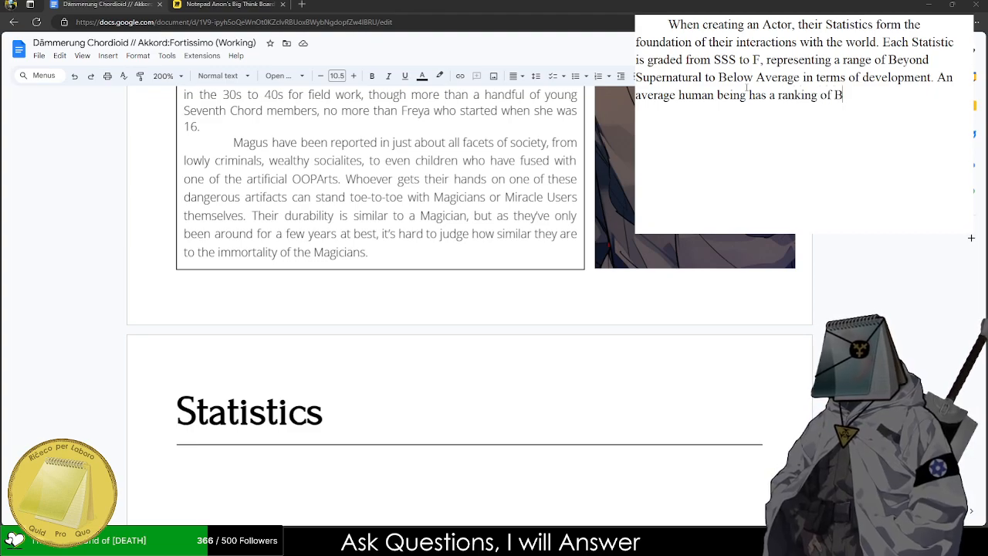
pyautogui.write(' to')
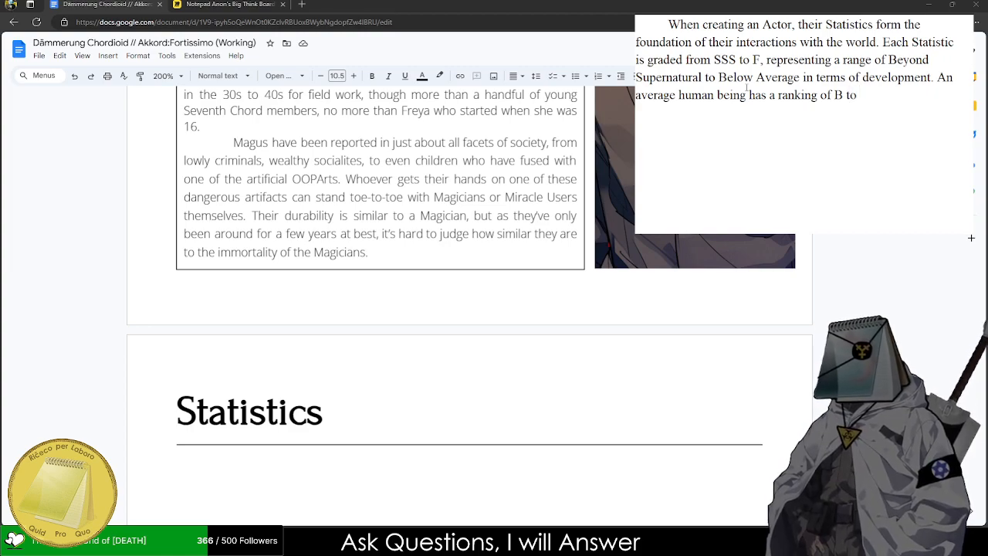
pyautogui.write('F')
pyautogui.press('BackSpace')
pyautogui.press('BackSpace')
pyautogui.press('BackSpace')
pyautogui.press('BackSpace')
pyautogui.press('BackSpace')
pyautogui.press('BackSpace')
pyautogui.write('F ')
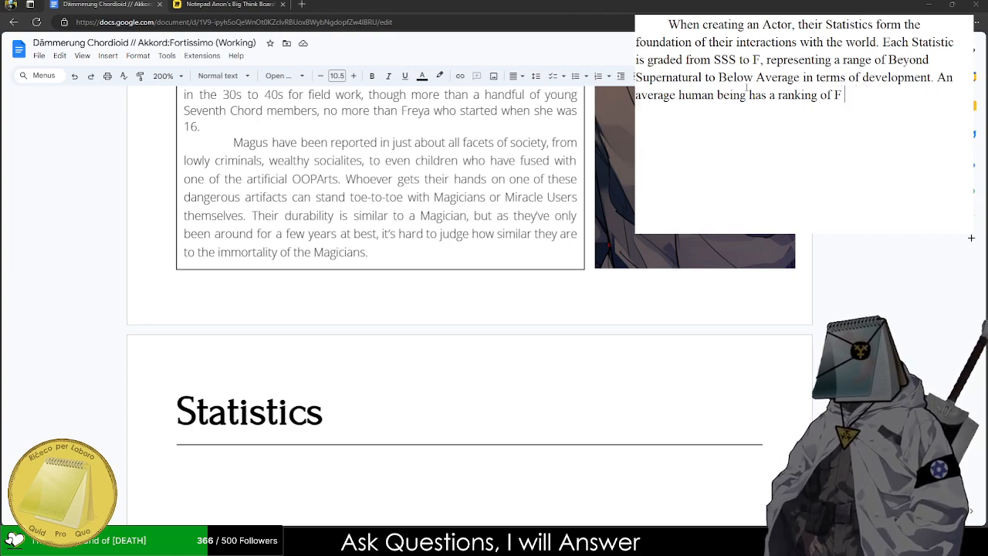
pyautogui.write('to B in most of their At')
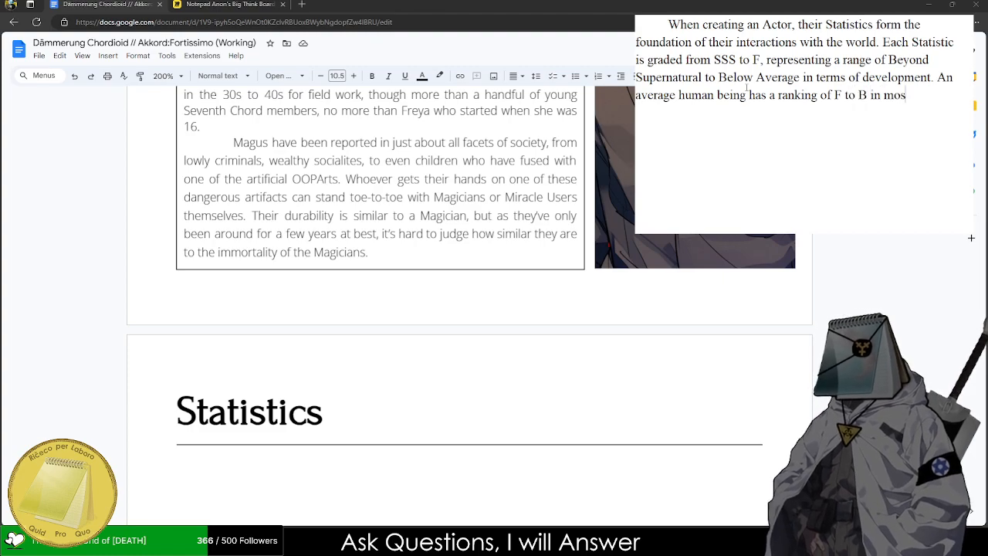
pyautogui.press('BackSpace')
pyautogui.press('BackSpace')
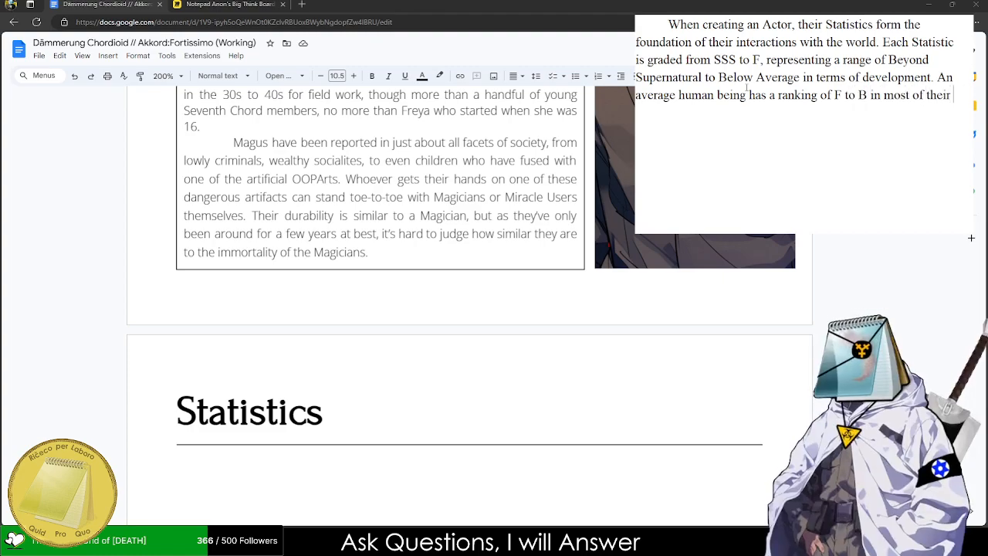
pyautogui.write('Staticitics')
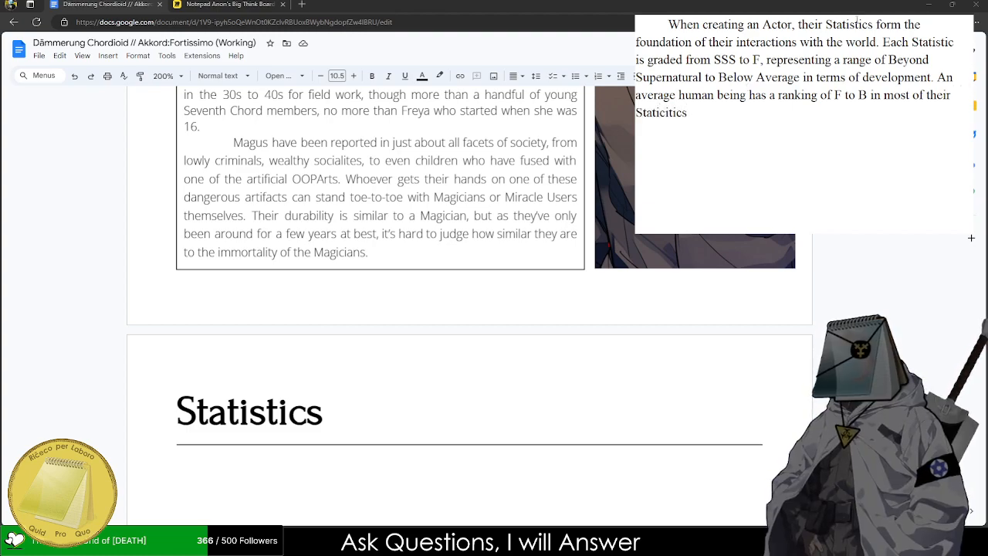
# - Insert ", or Stats," after "Statistics" in the opening sentence and shorten "Statistic" to "Stat" in the second sentence
pyautogui.click(874, 25)
pyautogui.write(', or')
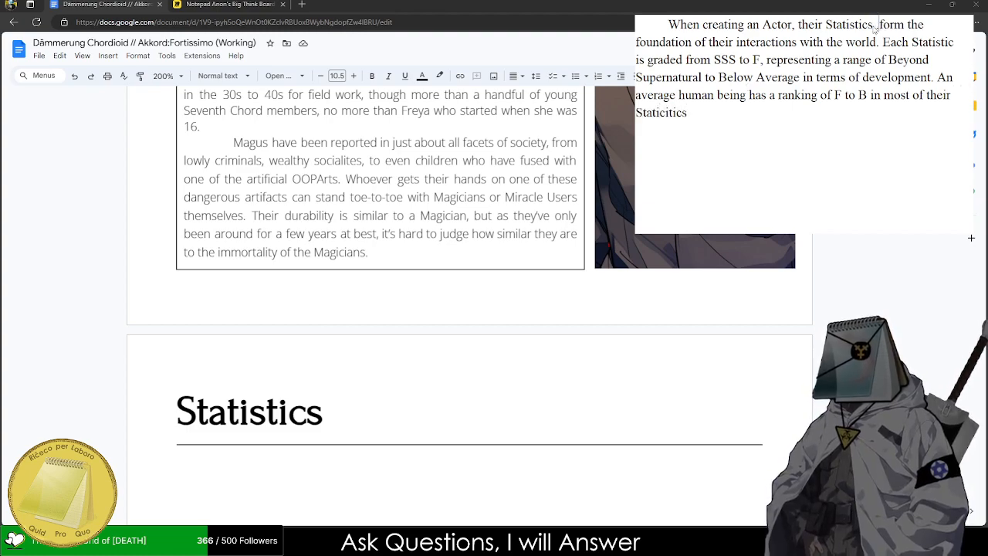
pyautogui.write(' Sta')
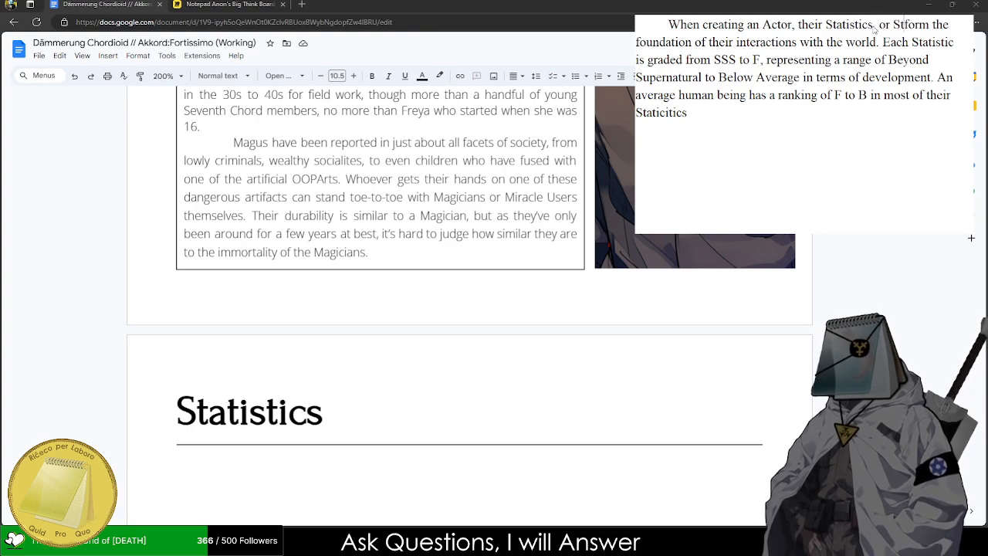
pyautogui.write('ts,')
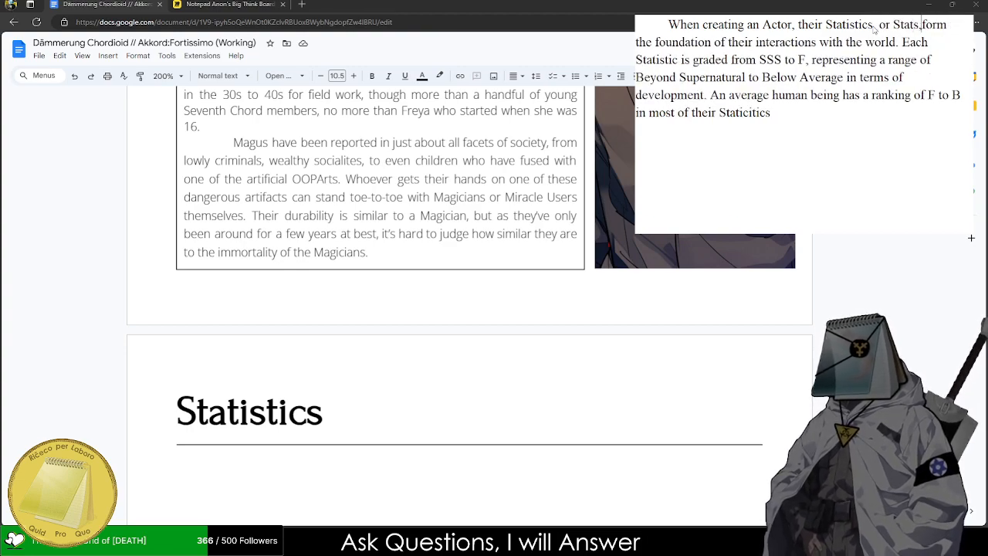
pyautogui.doubleClick(653, 59)
pyautogui.write('Stat is')
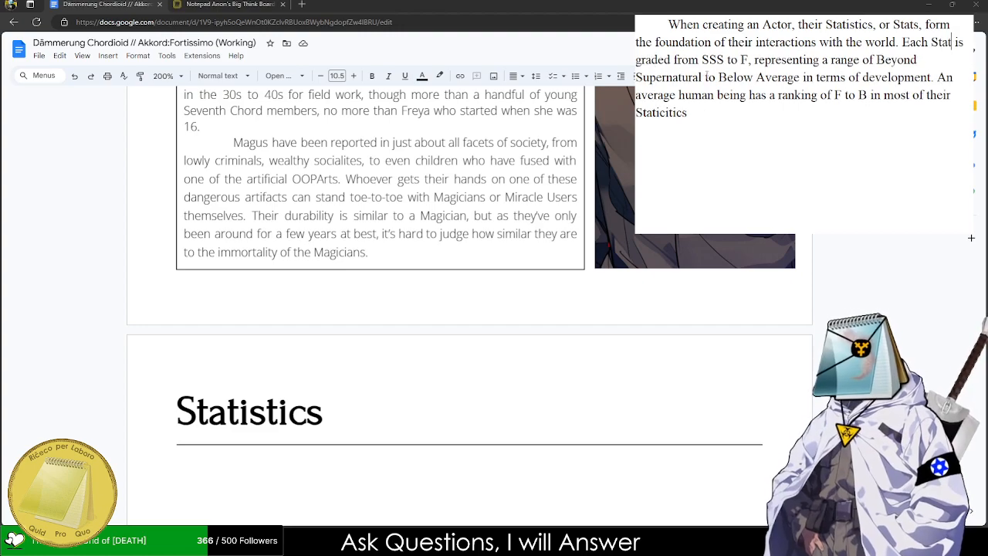
# - Reread the grading and average human sentences of the Statistics paragraph, checking the wording of the ranges
pyautogui.moveTo(688, 62); pyautogui.dragTo(781, 62)
pyautogui.click(819, 62)
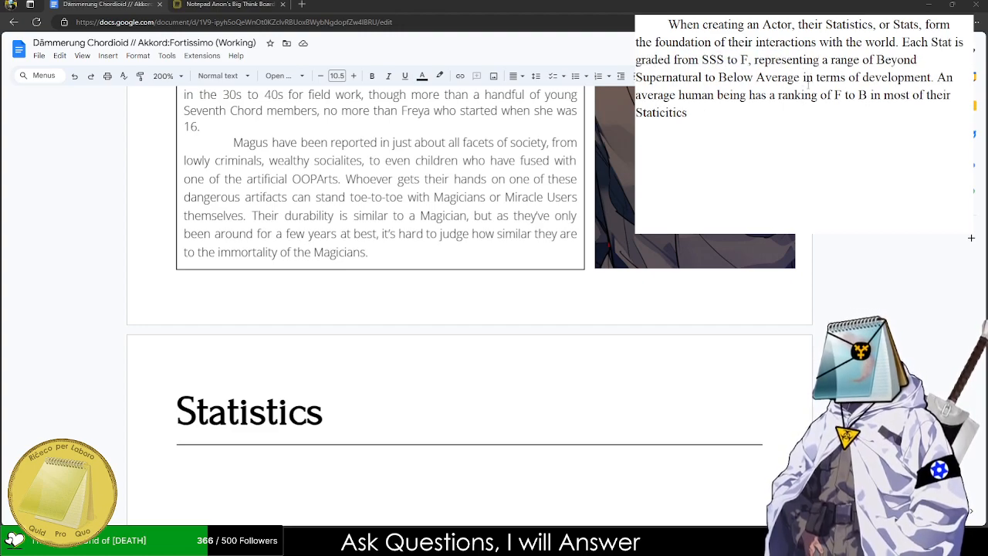
pyautogui.moveTo(693, 77); pyautogui.dragTo(795, 77)
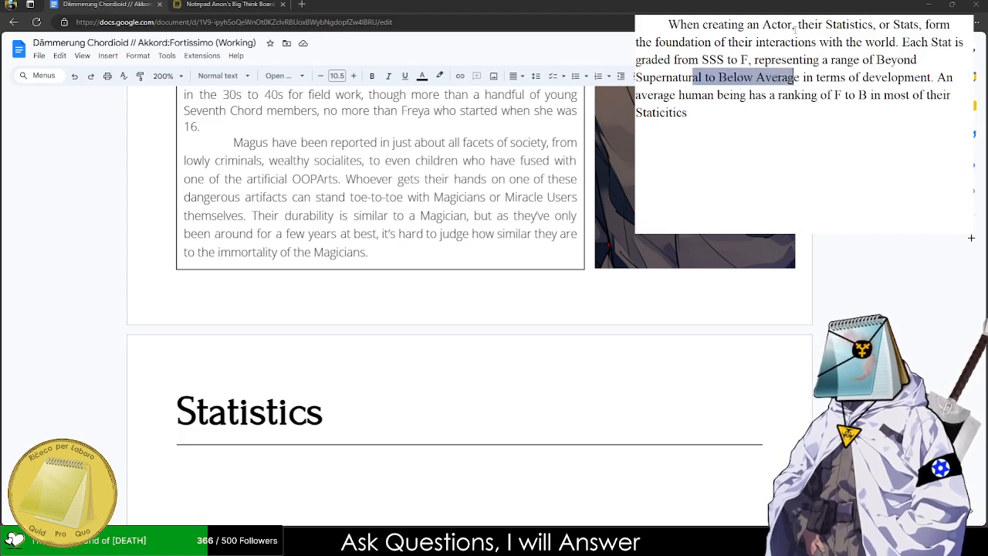
pyautogui.click(788, 95)
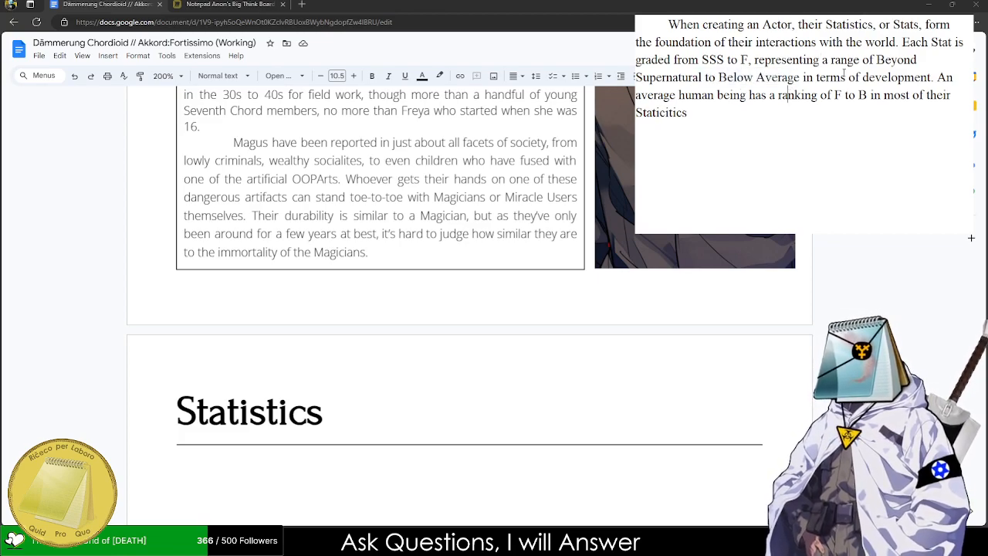
pyautogui.click(729, 111)
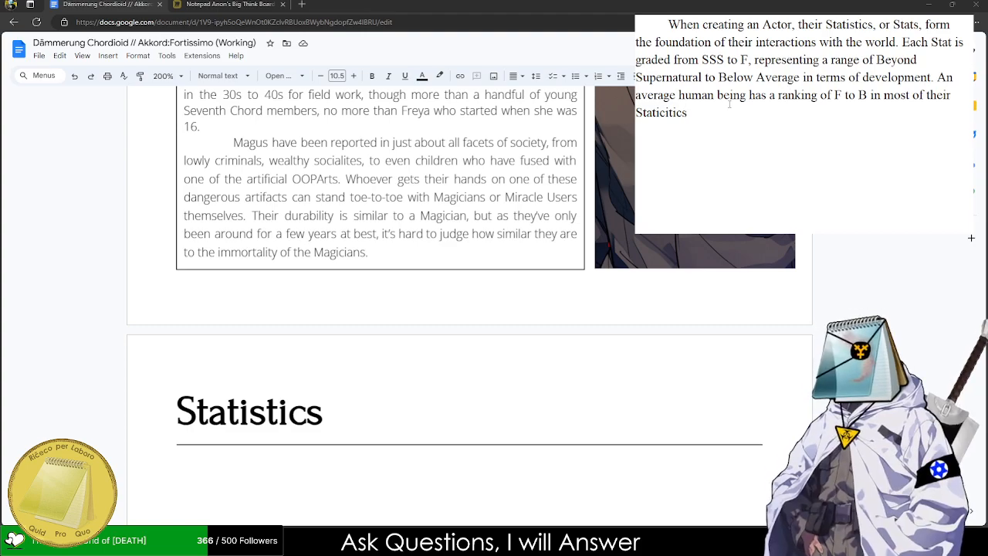
pyautogui.moveTo(702, 96)
pyautogui.mouseDown()
pyautogui.moveTo(795, 97)
pyautogui.moveTo(717, 96)
pyautogui.mouseUp()
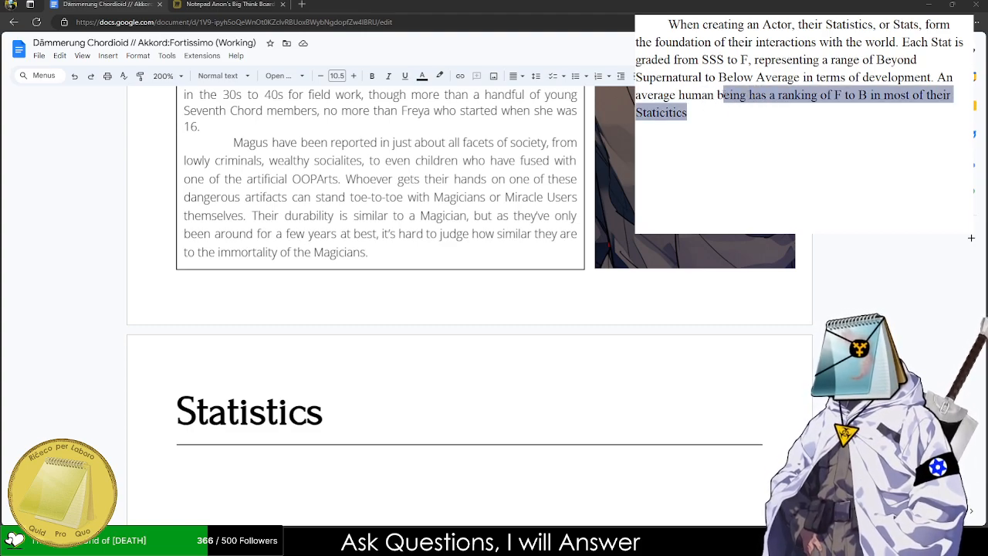
pyautogui.click(711, 117)
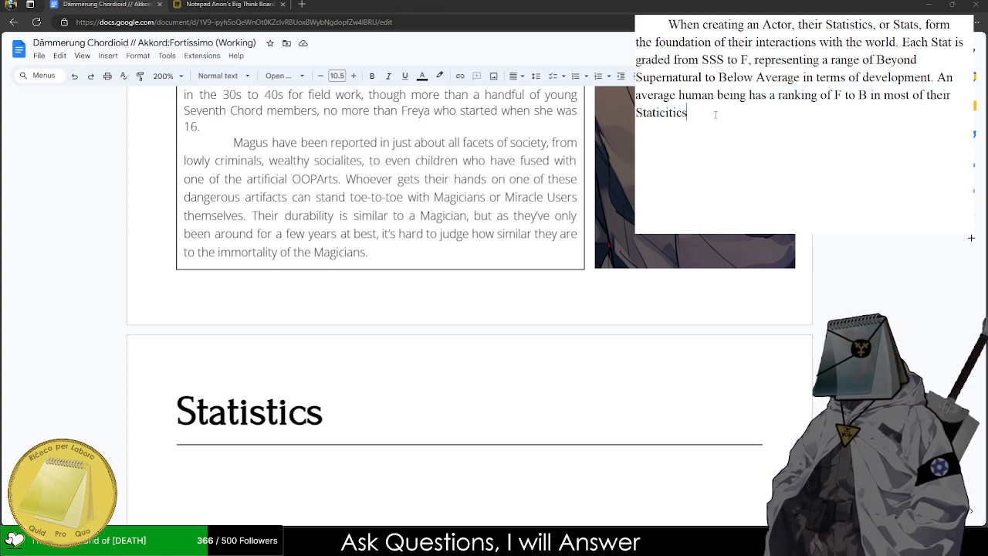
pyautogui.moveTo(715, 115); pyautogui.dragTo(775, 98)
pyautogui.click(772, 105)
pyautogui.click(775, 102)
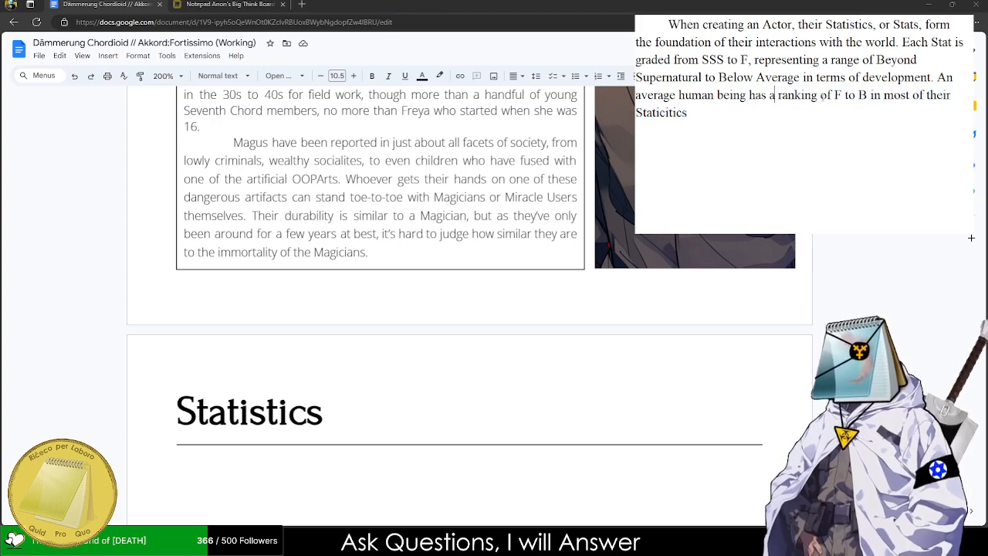
# - Replace the misspelled last word of the average human sentence with "Stats"
pyautogui.hotkey('ctrl', 'shift', 'Left')
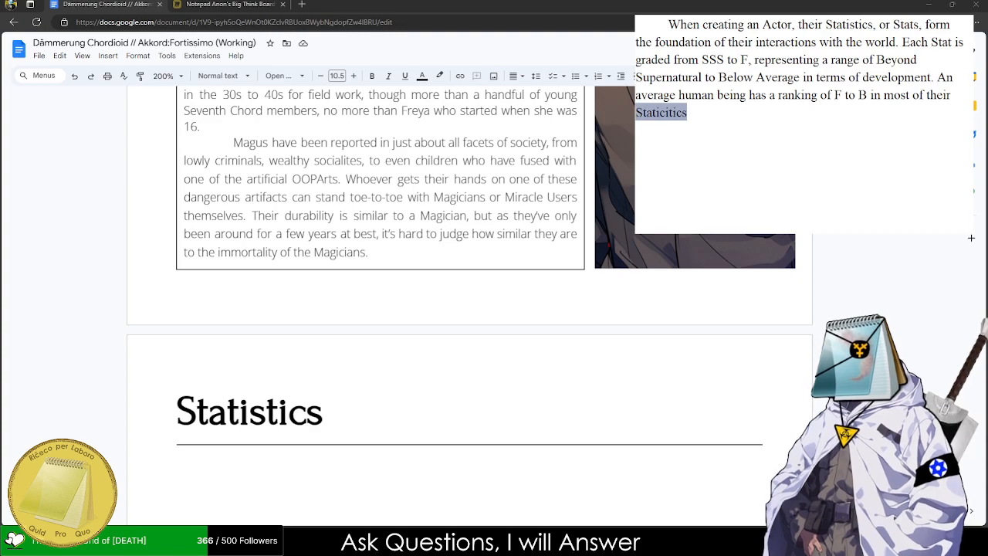
pyautogui.press('BackSpace')
pyautogui.write('Stats')
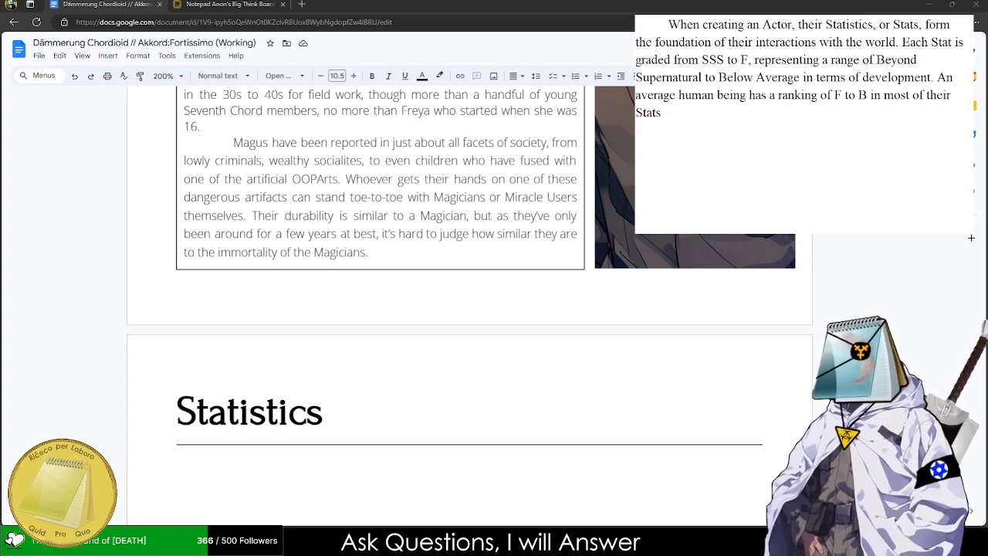
# - Search the web for "Rouge Flame Forttimes" in a new browser tab
pyautogui.click(302, 4)
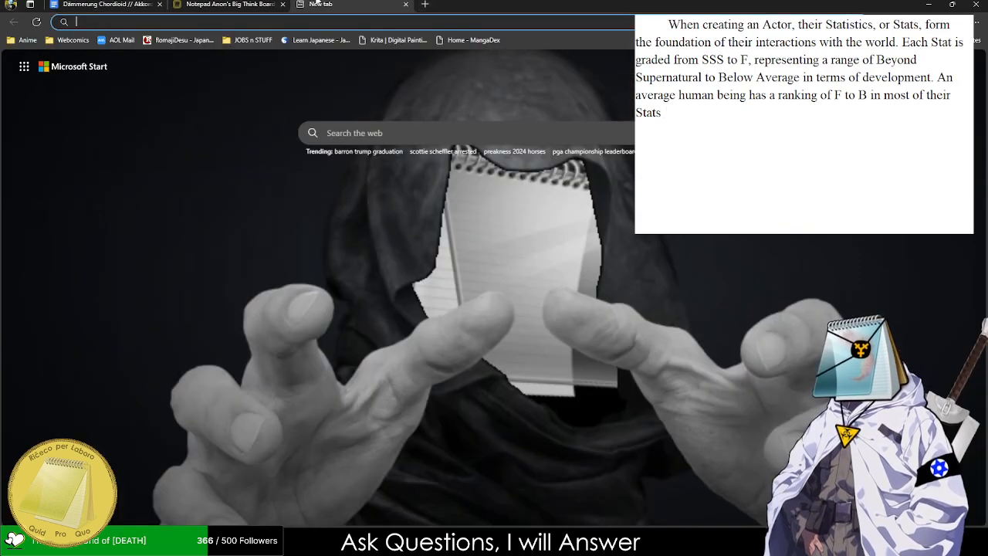
pyautogui.write('Roguge')
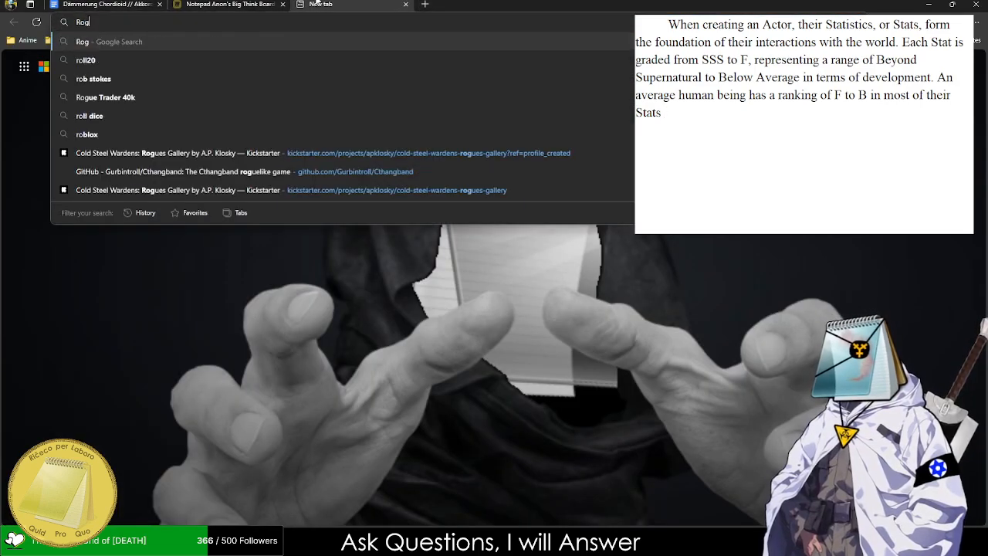
pyautogui.press('BackSpace')
pyautogui.press('BackSpace')
pyautogui.press('BackSpace')
pyautogui.press('BackSpace')
pyautogui.write('uge ')
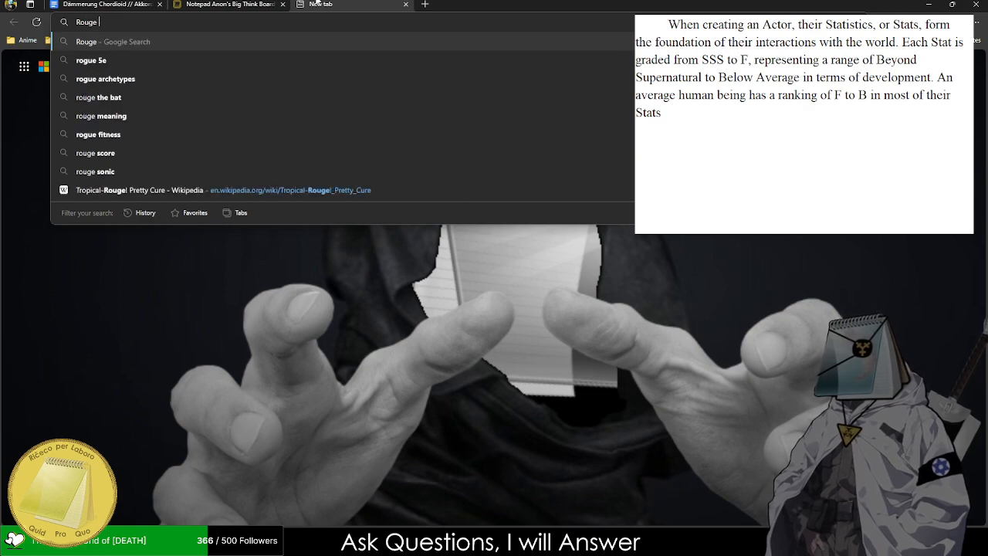
pyautogui.write('Flame Forttimes')
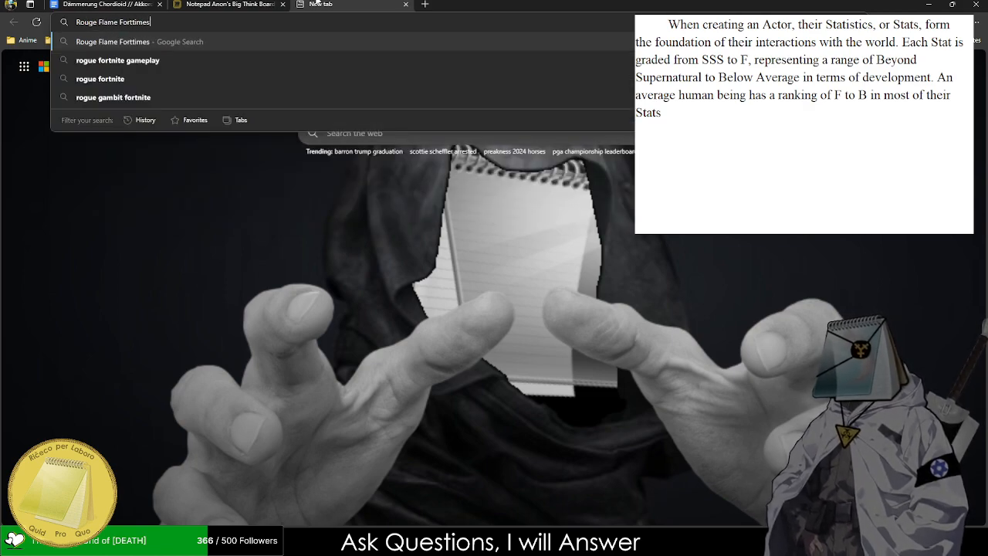
pyautogui.press('Return')
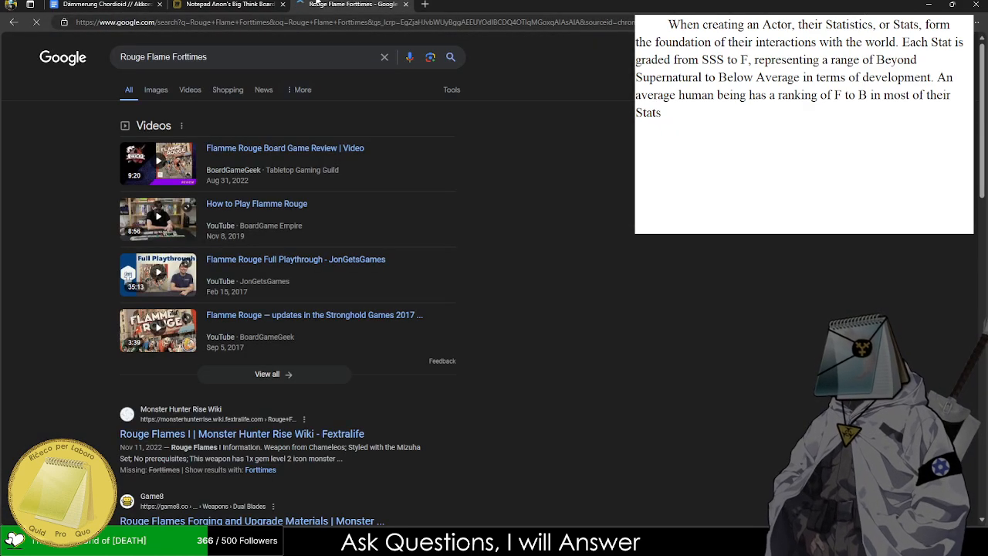
# - Change the web search to "Rouge Flame Fortissimo" and open the Rōge article on the Fortissimo//Akkord:Bsusvier Wiki
pyautogui.doubleClick(181, 57)
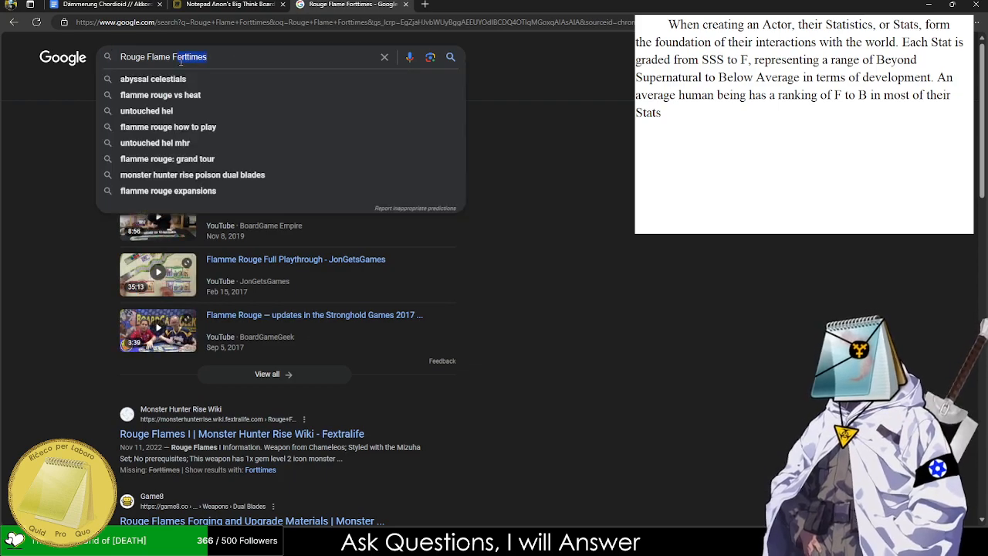
pyautogui.write('Fortiss')
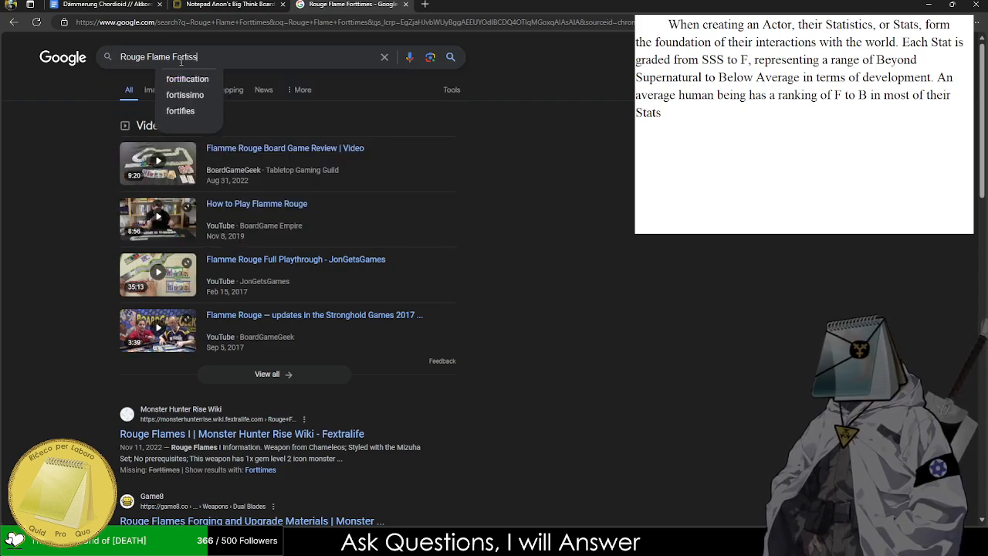
pyautogui.write('imo')
pyautogui.press('Return')
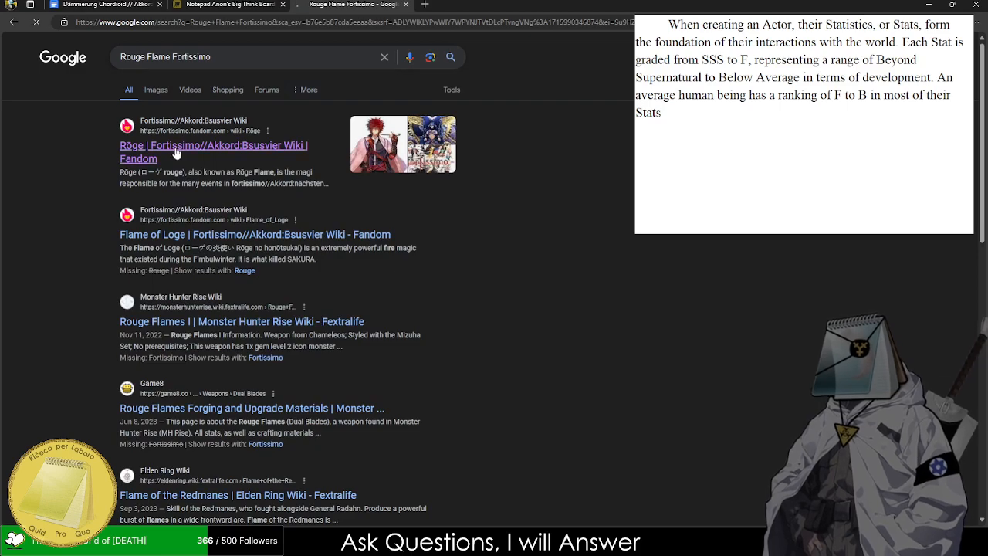
pyautogui.click(176, 153)
pyautogui.scroll(-2, 433, 231)
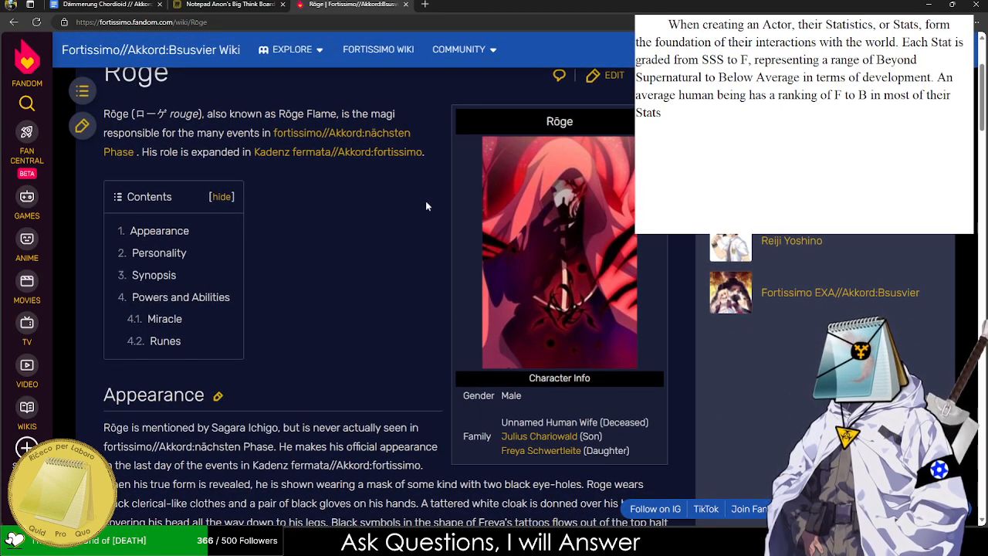
# - Enlarge Rōge's portrait, close it, and read the article's Appearance, Personality and Synopsis sections
pyautogui.click(574, 236)
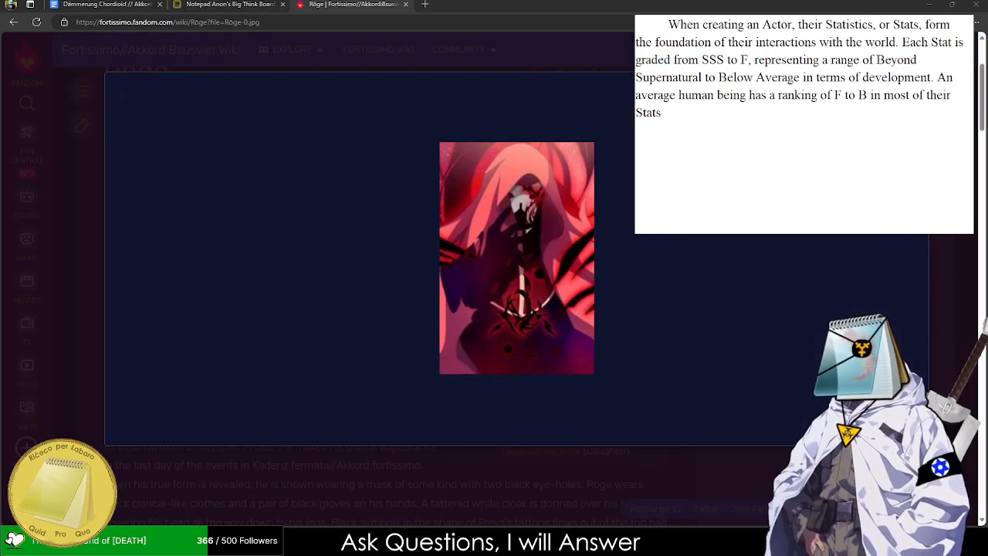
pyautogui.click(569, 454)
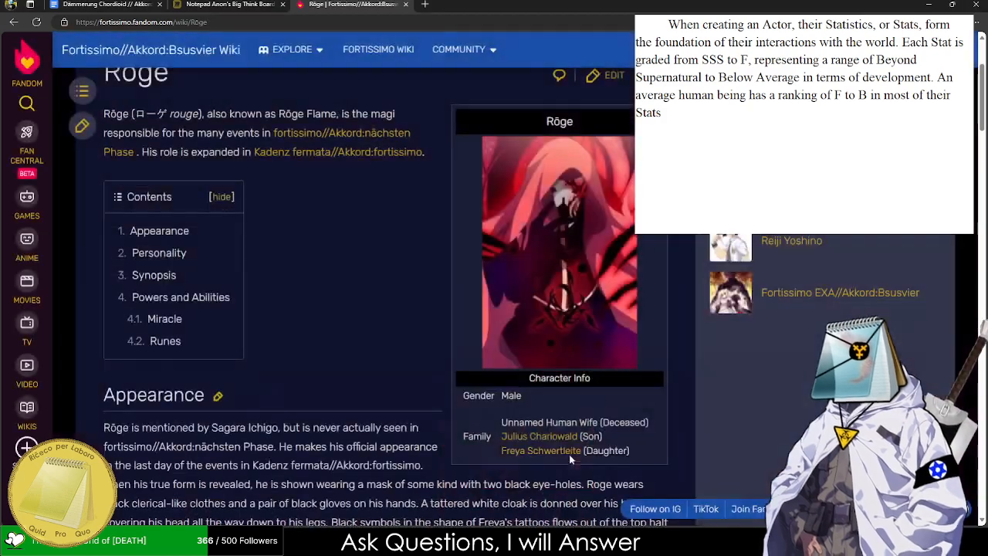
pyautogui.scroll(-4, 394, 382)
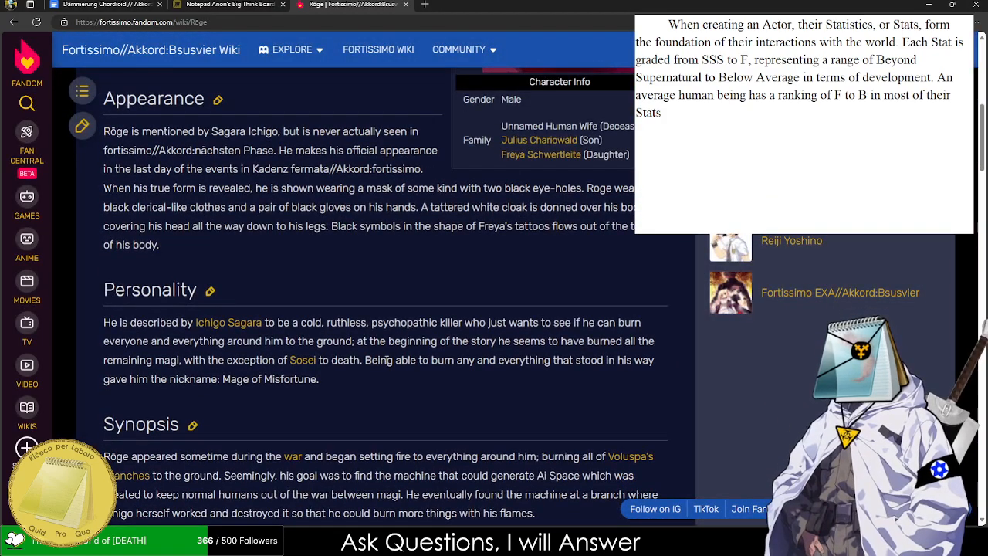
pyautogui.scroll(-4, 382, 365)
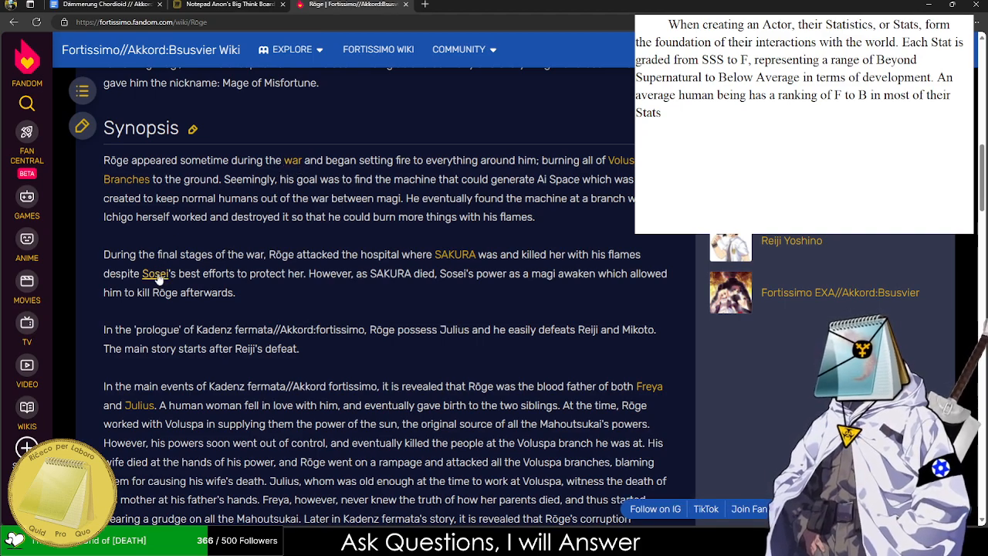
pyautogui.scroll(5, 217, 312)
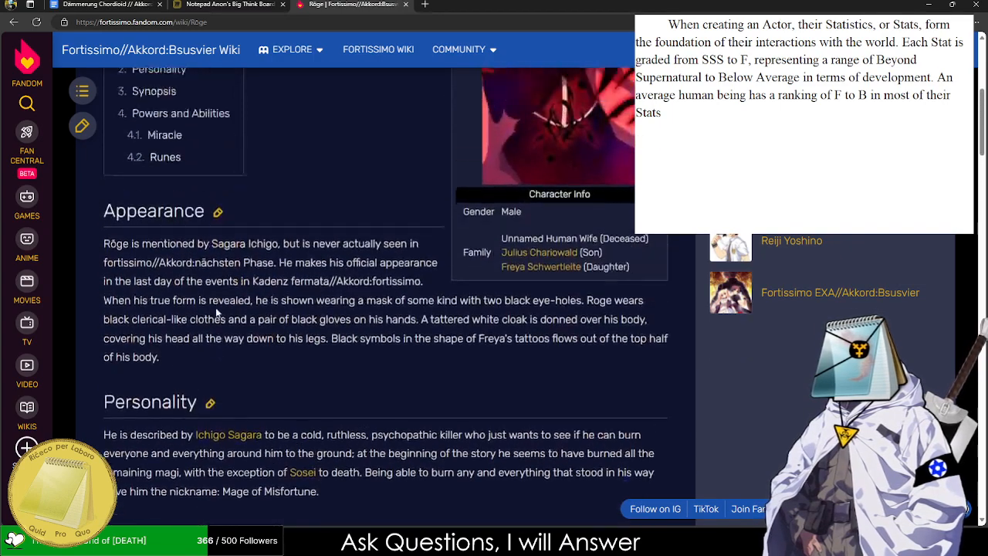
pyautogui.scroll(3, 217, 313)
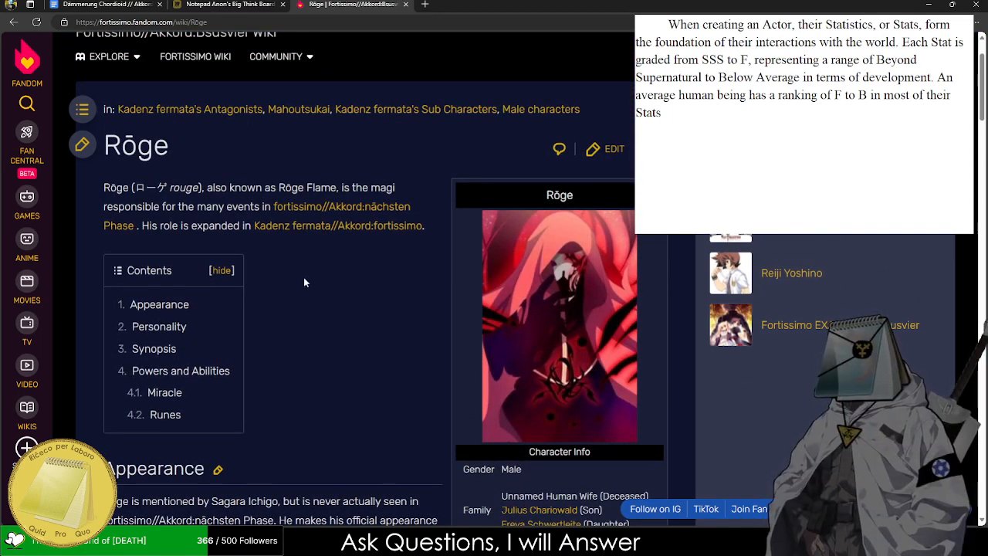
# - Open the Sōsei Yoshino article to view its introduction and character info, and return to the Rōge article
pyautogui.hotkey('alt', 'Left')
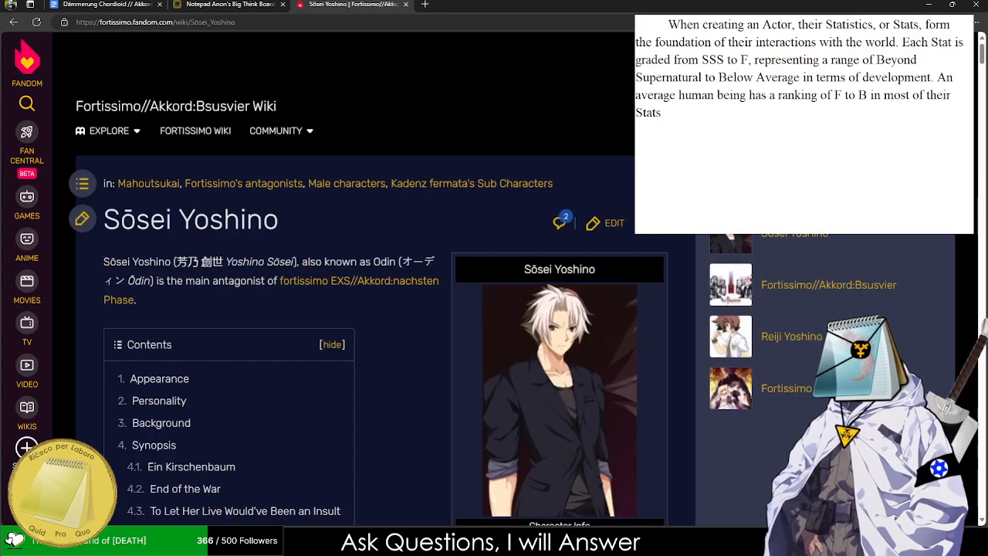
pyautogui.scroll(-2, 339, 241)
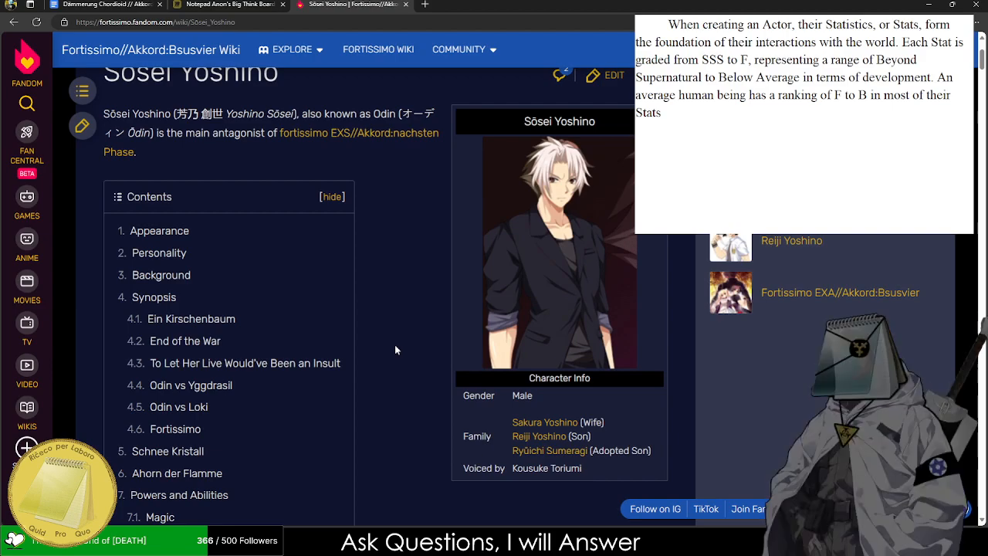
pyautogui.click(13, 21)
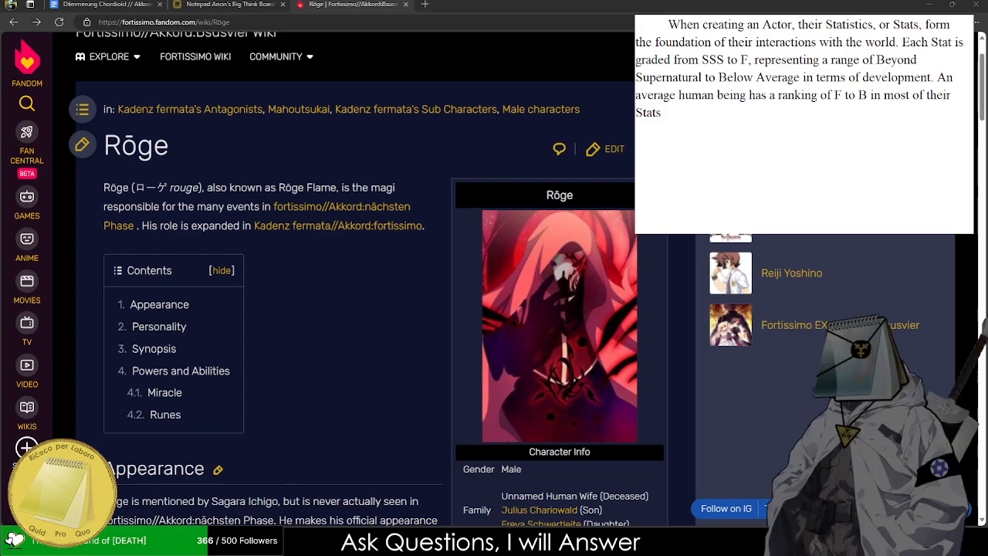
pyautogui.moveTo(422, 192); pyautogui.dragTo(523, 166)
pyautogui.click(346, 306)
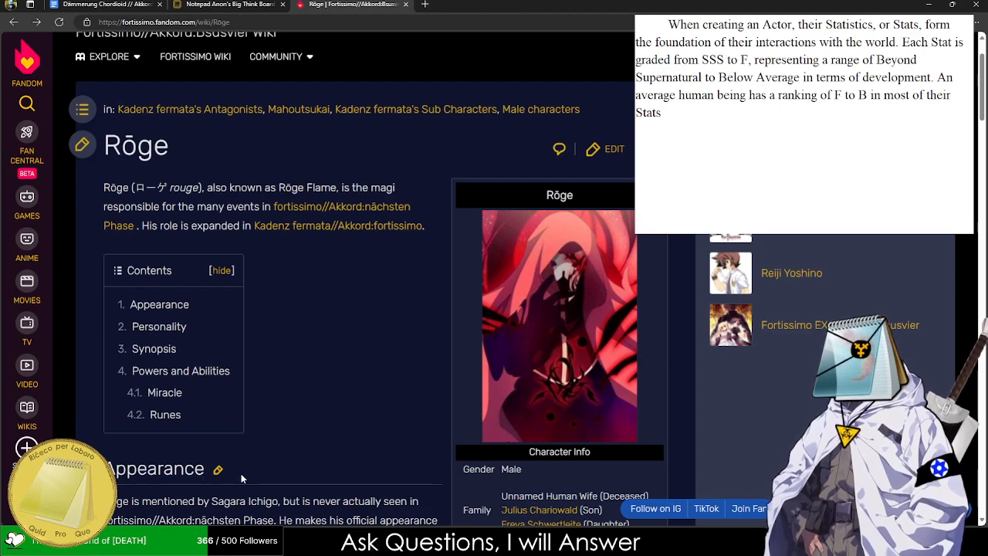
pyautogui.doubleClick(131, 161)
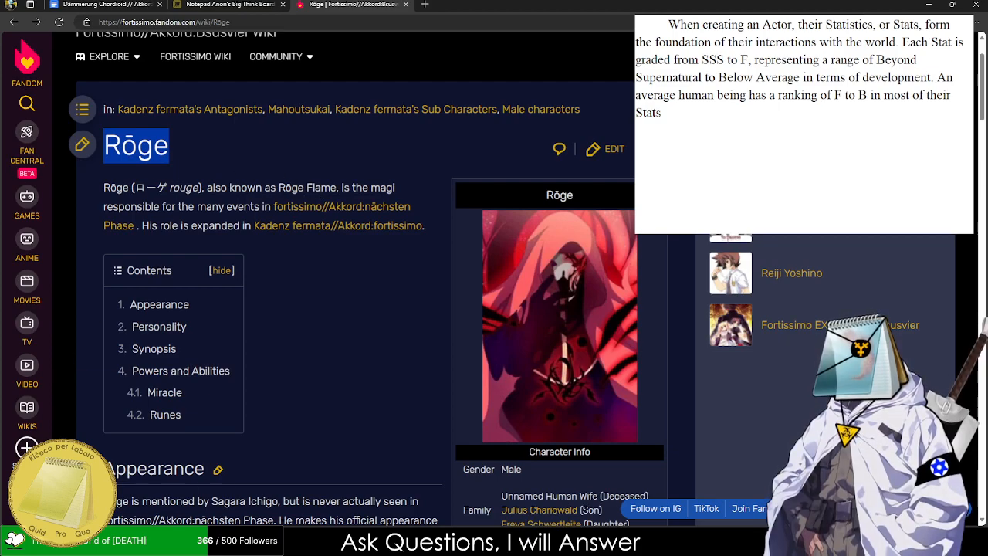
pyautogui.hotkey('alt', 'Tab')
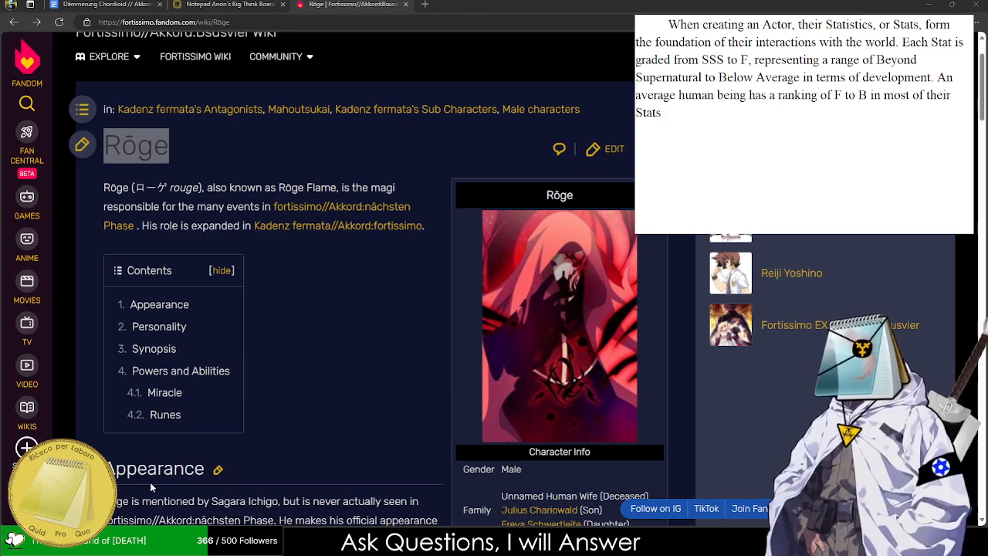
pyautogui.click(276, 381)
# - Reopen the Sōsei Yoshino article and look through its story sections and Powers and Abilities for the rune descriptions
pyautogui.click(794, 170)
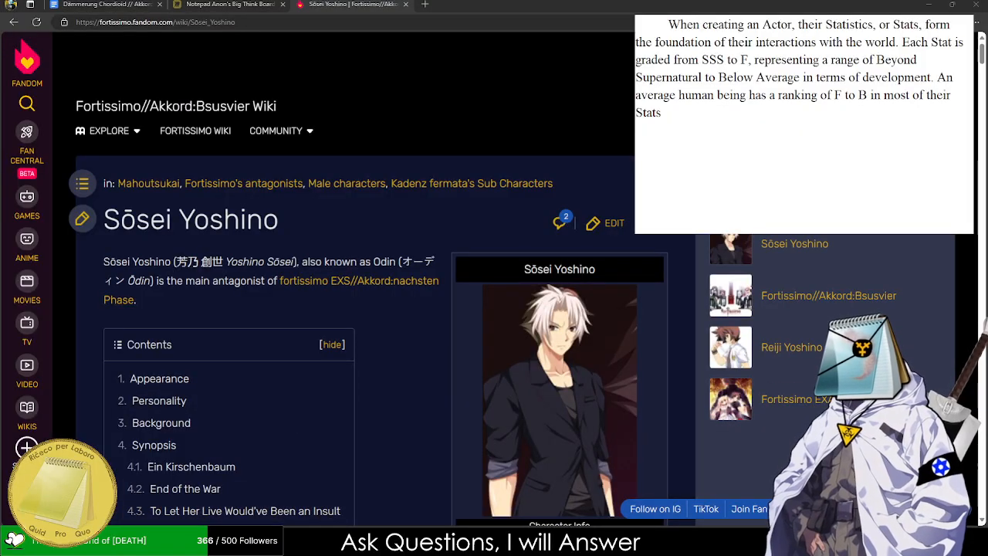
pyautogui.scroll(-5, 298, 395)
pyautogui.scroll(-20, 298, 395)
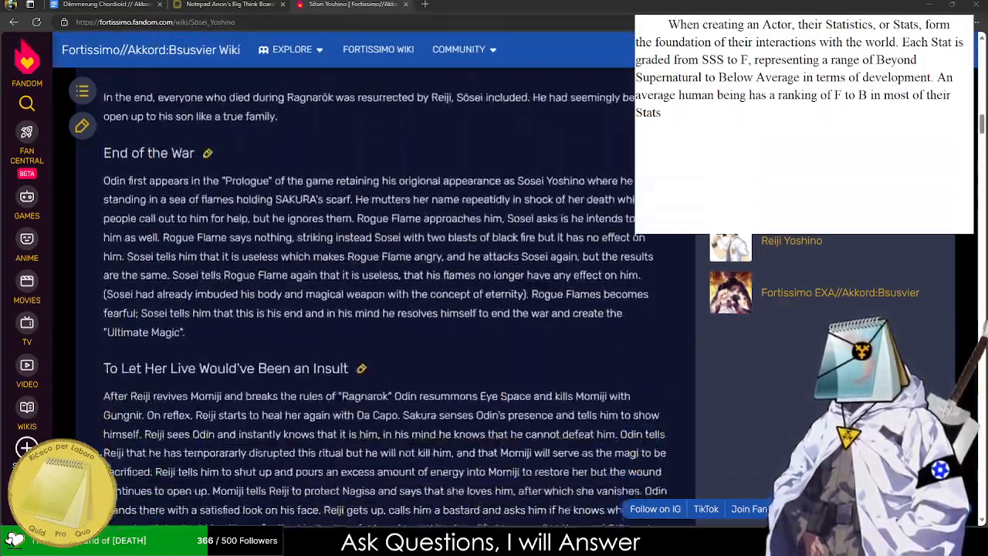
pyautogui.scroll(-15, 382, 309)
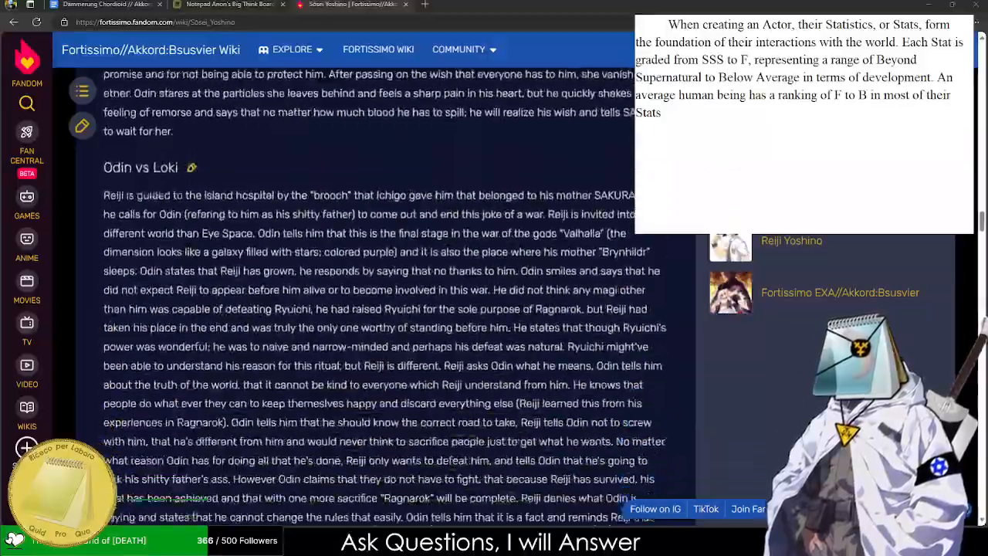
pyautogui.scroll(-20, 382, 309)
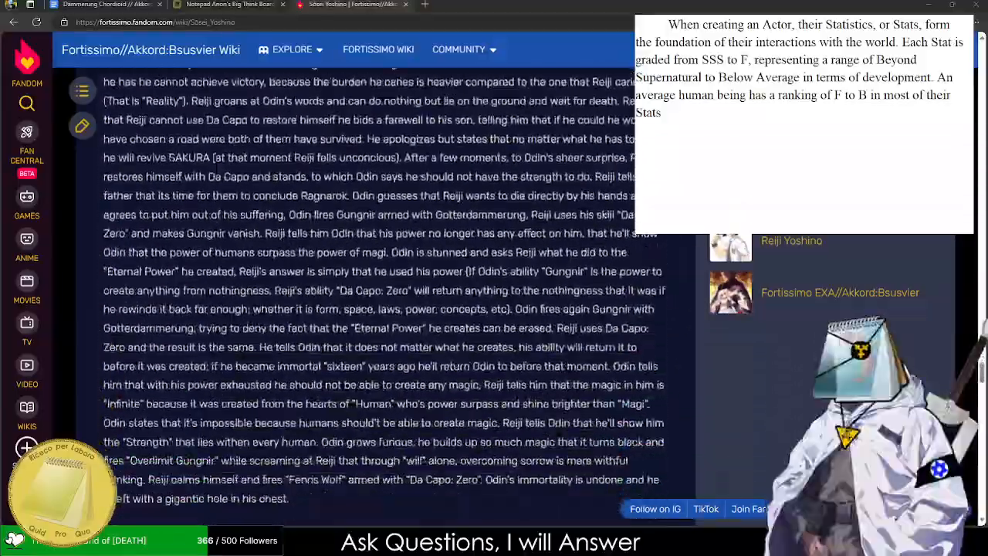
pyautogui.scroll(-20, 382, 308)
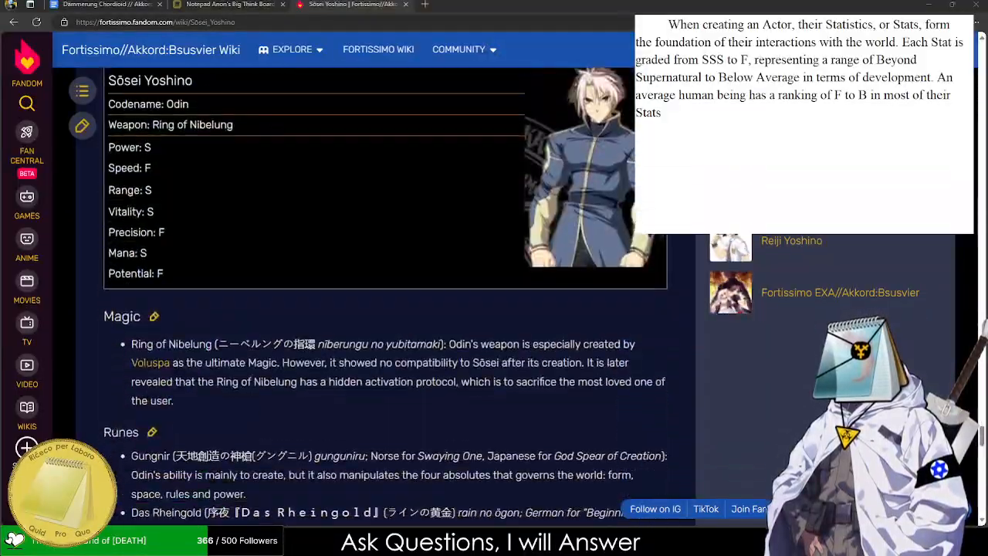
pyautogui.scroll(-5, 192, 353)
pyautogui.scroll(3, 192, 352)
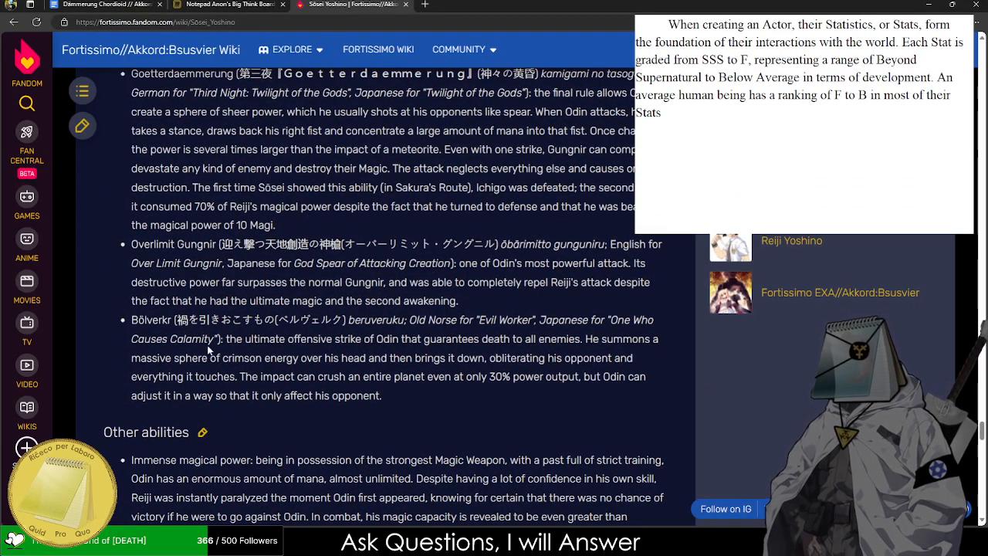
# - Examine the Bölverkr entry in Sōsei Yoshino's Runes list, highlighting its name and the start of its description
pyautogui.moveTo(126, 328); pyautogui.dragTo(167, 321)
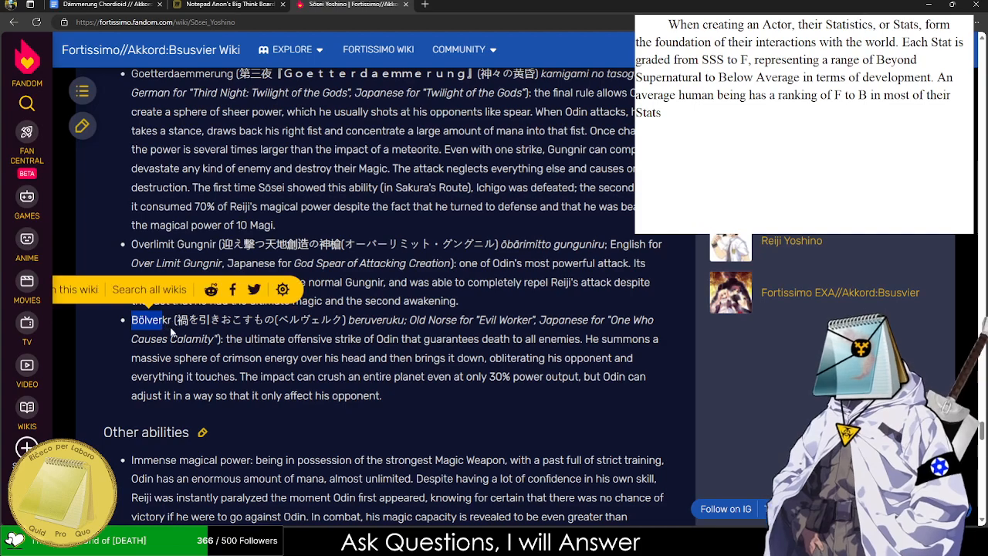
pyautogui.click(222, 339)
pyautogui.moveTo(229, 339); pyautogui.dragTo(313, 339)
pyautogui.click(427, 412)
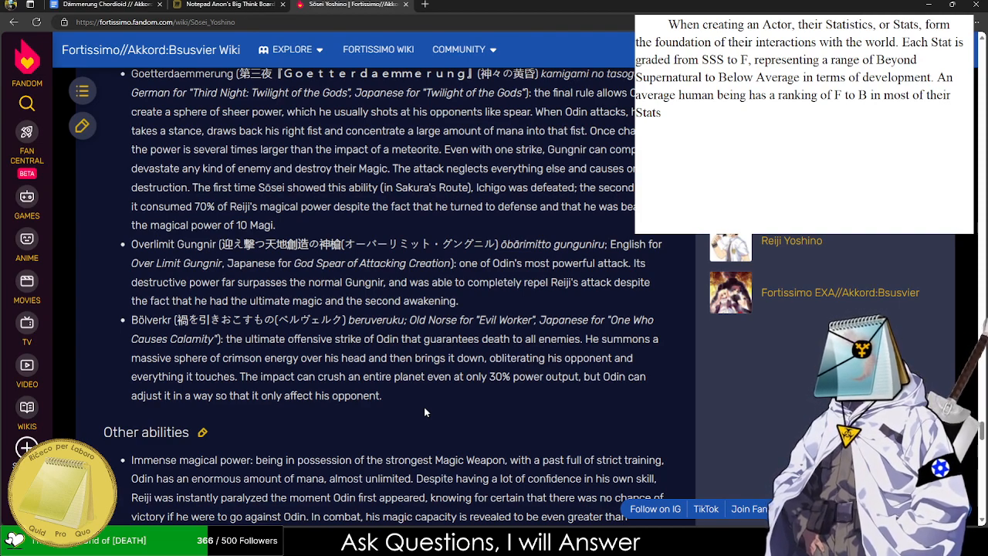
# - Read the Gungnir rune entries and the graded stat table under Sōsei Yoshino's Powers and Abilities
pyautogui.scroll(3, 424, 406)
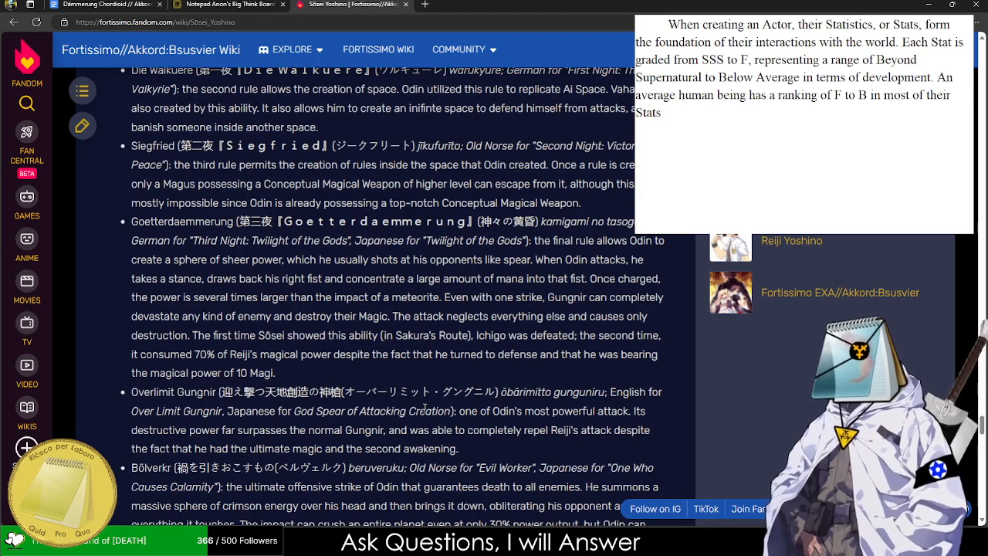
pyautogui.scroll(4, 424, 407)
pyautogui.scroll(-1, 340, 398)
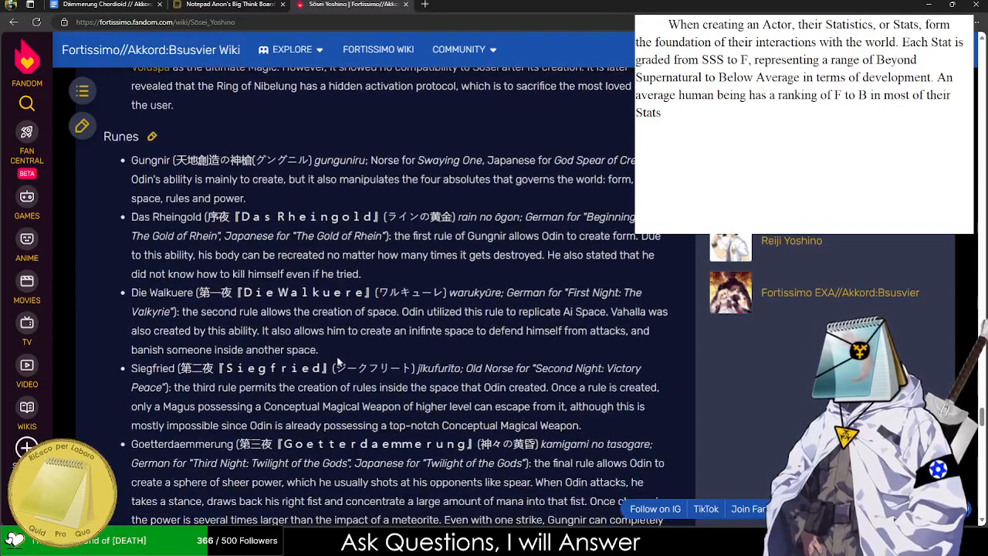
pyautogui.scroll(5, 340, 399)
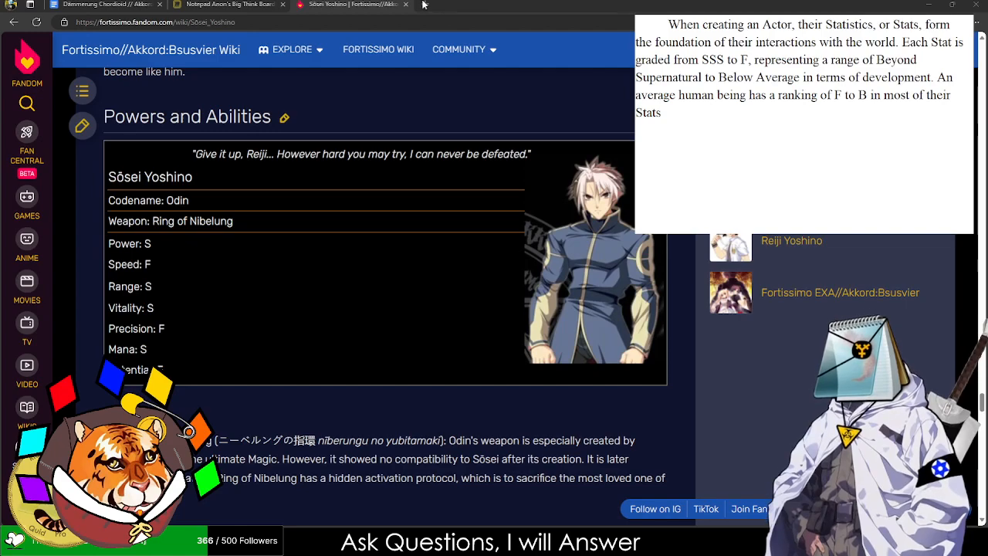
# - Return to the Rōge article and skim through it to the end of the page
pyautogui.click(14, 21)
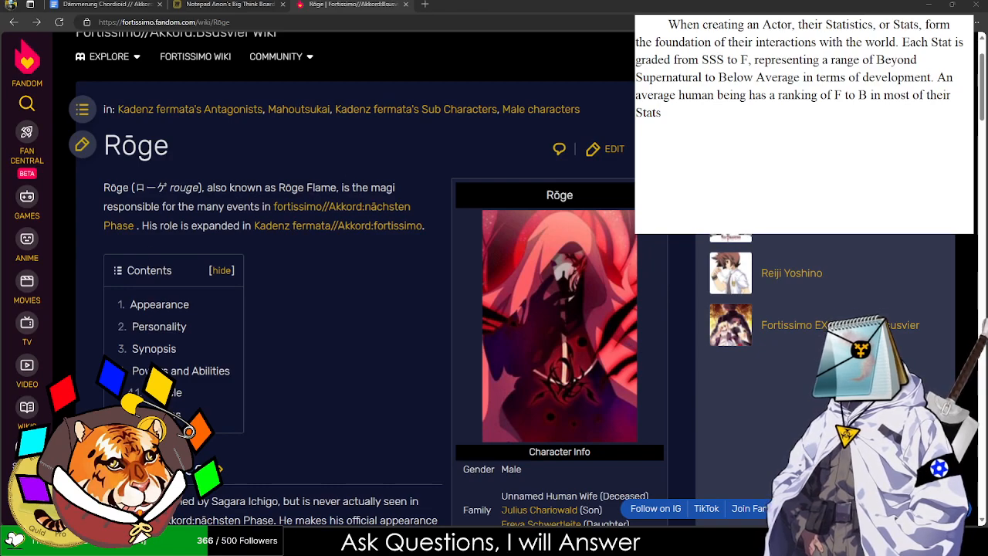
pyautogui.scroll(-20, 282, 432)
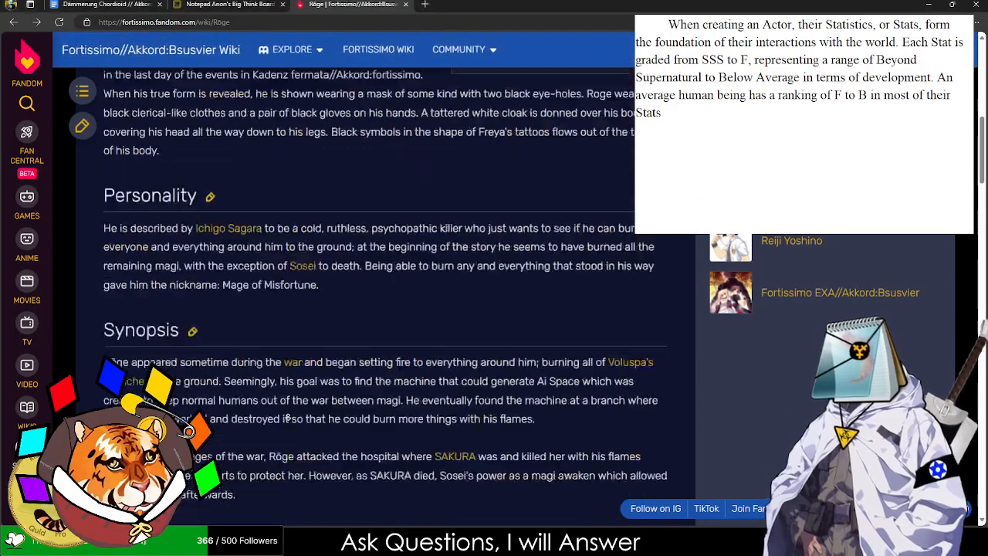
pyautogui.scroll(8, 622, 386)
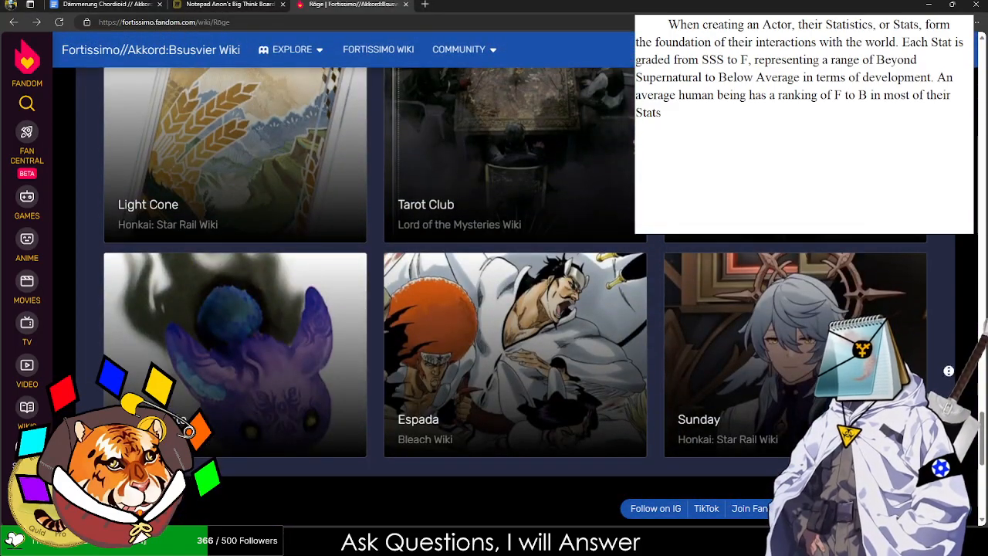
pyautogui.scroll(20, 622, 386)
# - Search the wiki for "Mo", open the Momiji Satomura article and enlarge her portrait
pyautogui.click(872, 118)
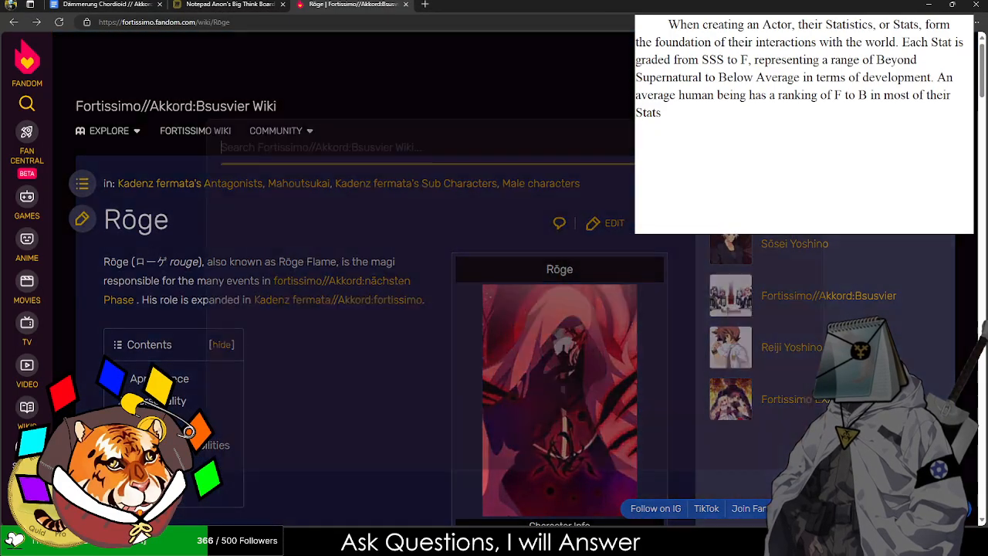
pyautogui.write('Mo')
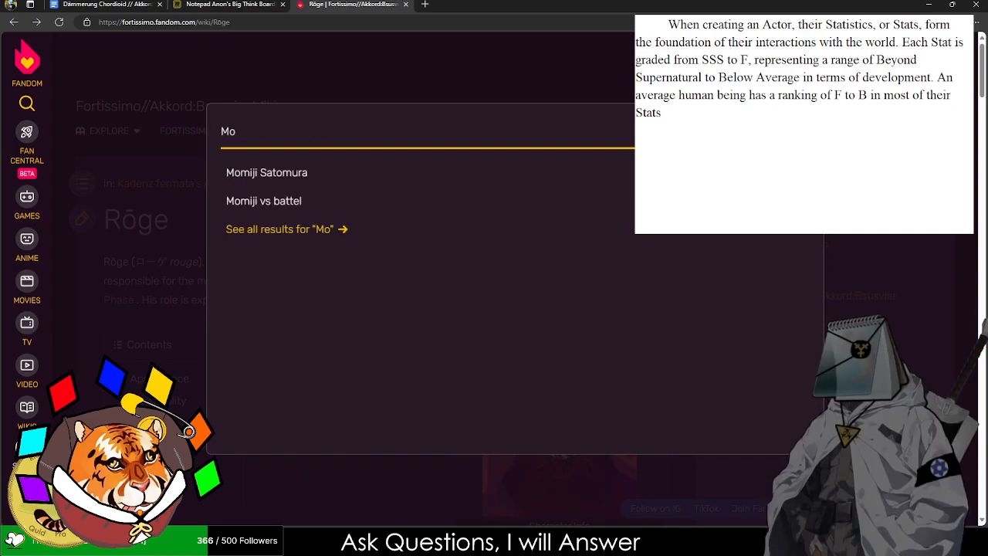
pyautogui.press('Down')
pyautogui.press('Return')
pyautogui.scroll(-1, 560, 208)
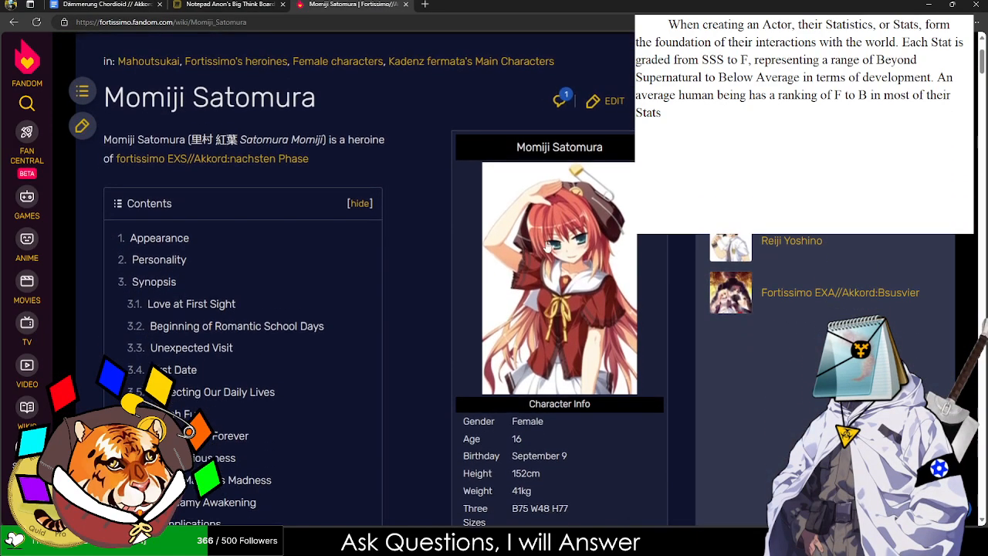
pyautogui.click(559, 209)
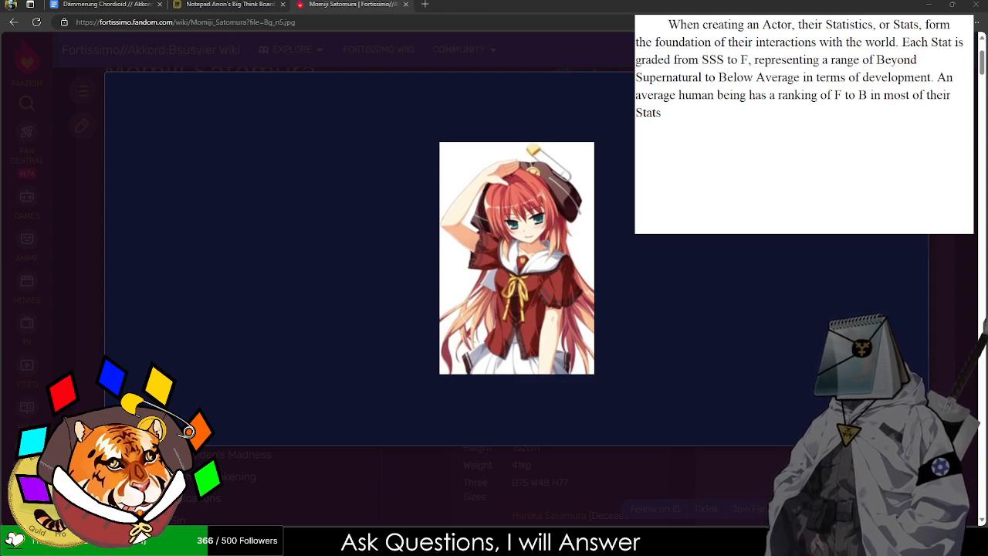
# - Search the web for "Momiji Satomura" and show the image results
pyautogui.click(309, 23)
pyautogui.write('Mo')
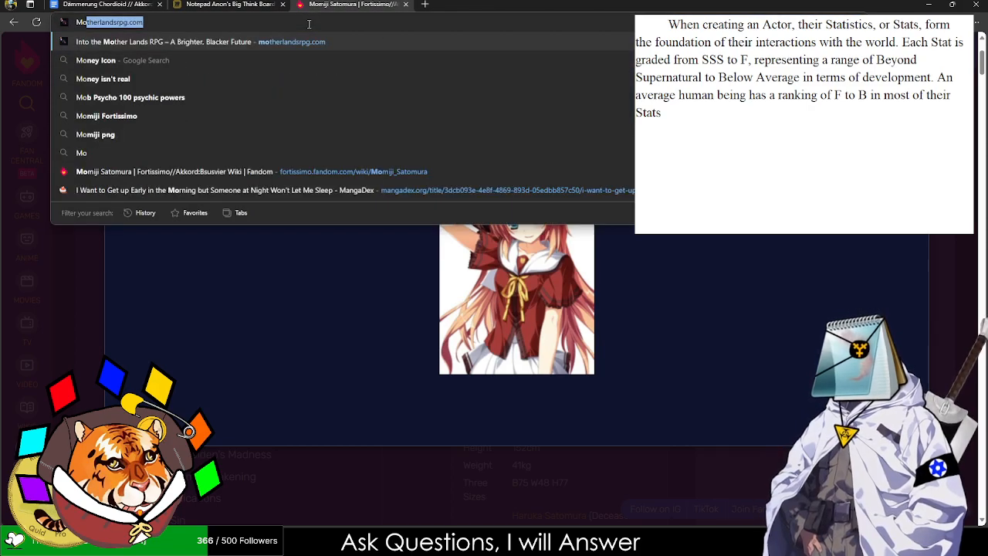
pyautogui.write('miji Satomura')
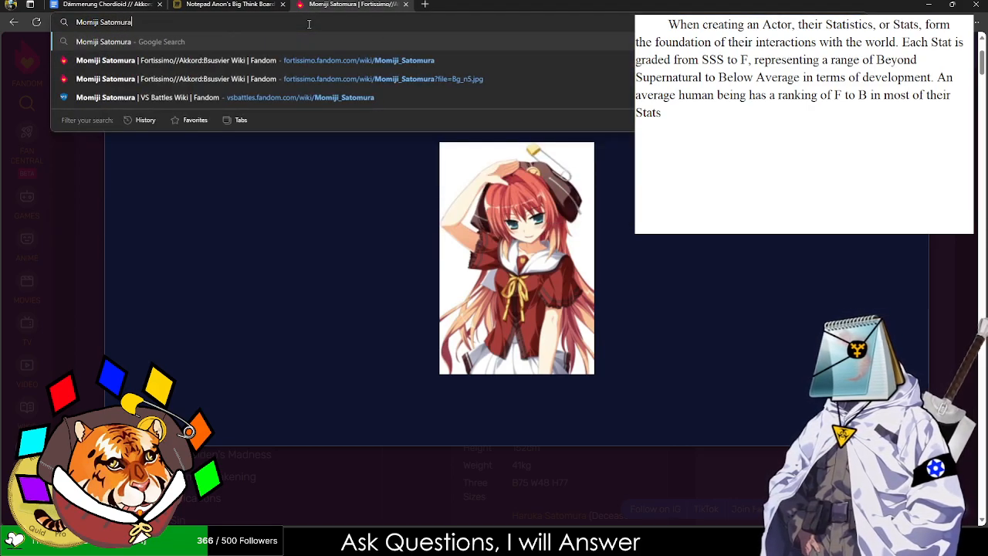
pyautogui.press('Return')
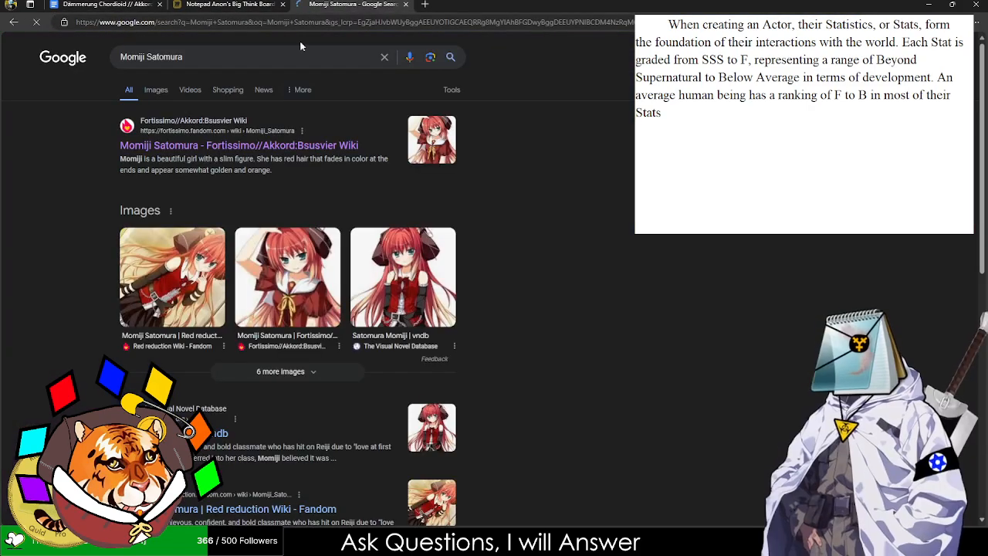
pyautogui.click(152, 94)
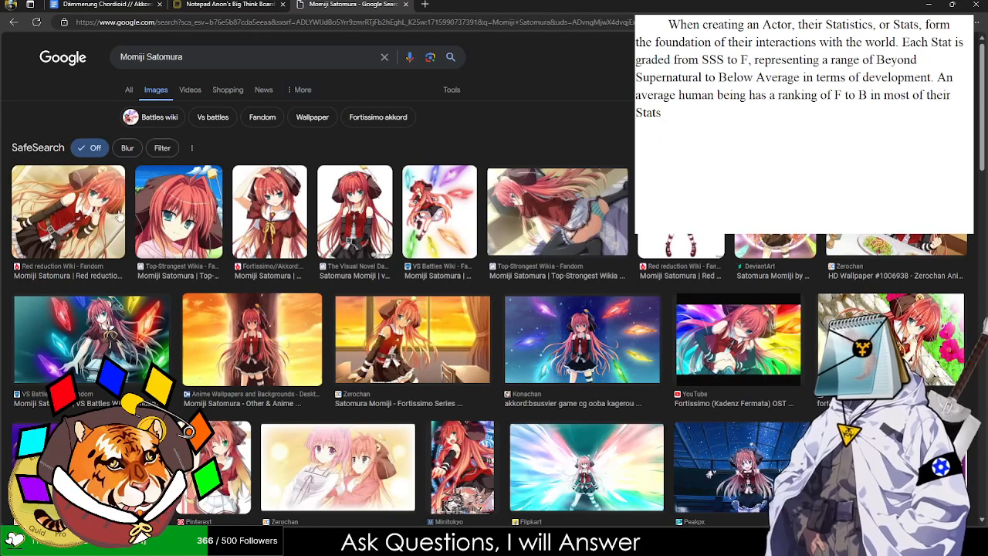
# - Preview the Red reduction Wiki, Top-Strongest Wikia and Zerochan dining-table pictures of Momiji Satomura and browse their related images
pyautogui.click(119, 216)
pyautogui.scroll(-2, 244, 389)
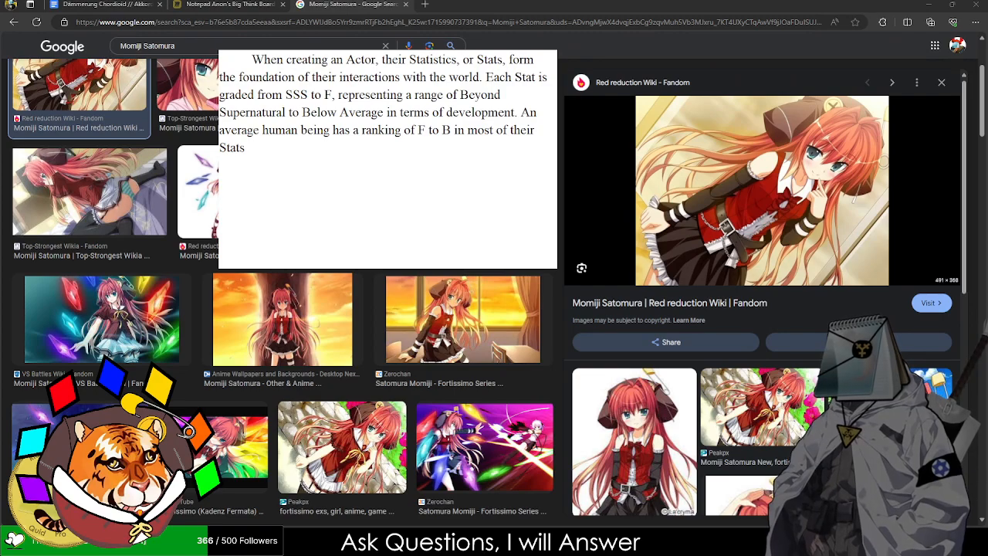
pyautogui.scroll(-2, 762, 308)
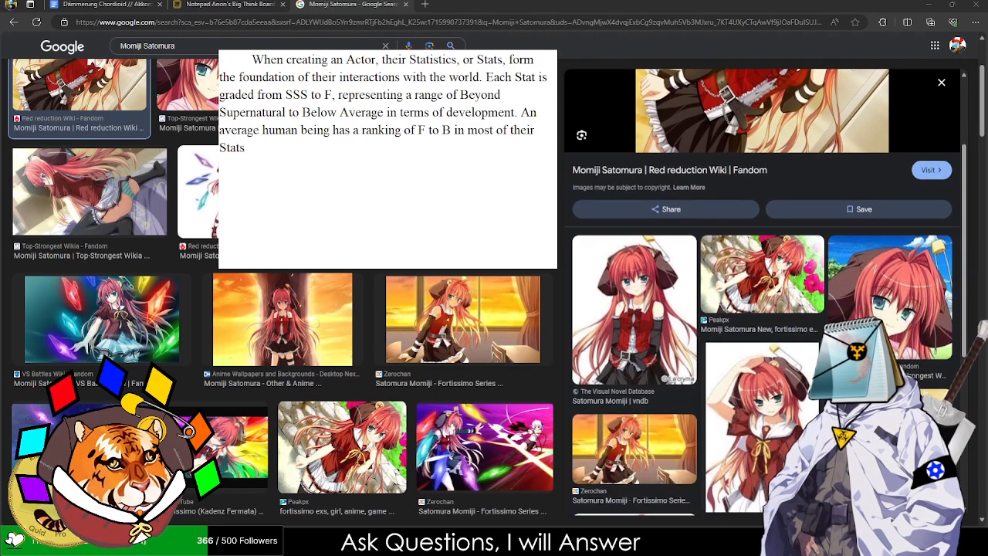
pyautogui.click(869, 298)
pyautogui.scroll(-4, 736, 263)
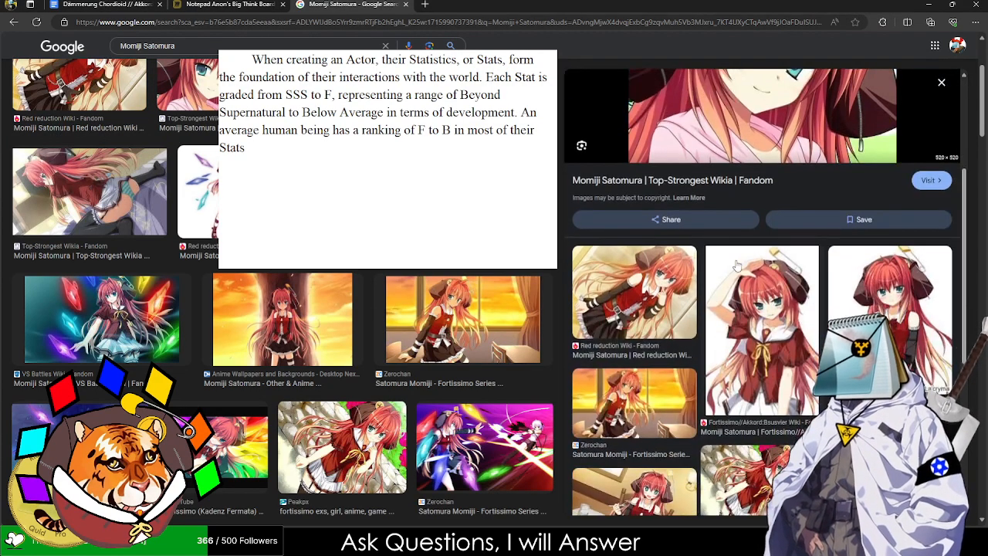
pyautogui.scroll(-3, 733, 245)
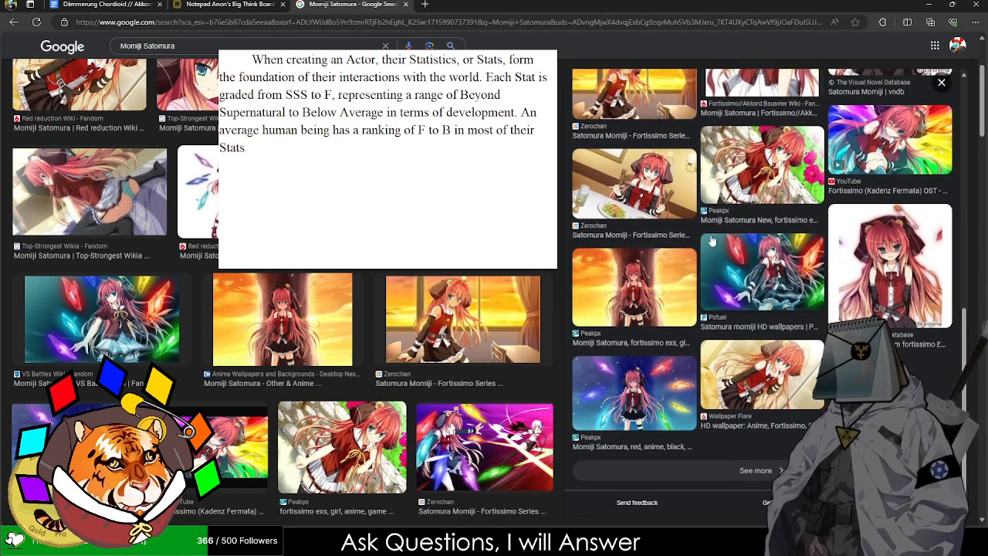
pyautogui.click(638, 207)
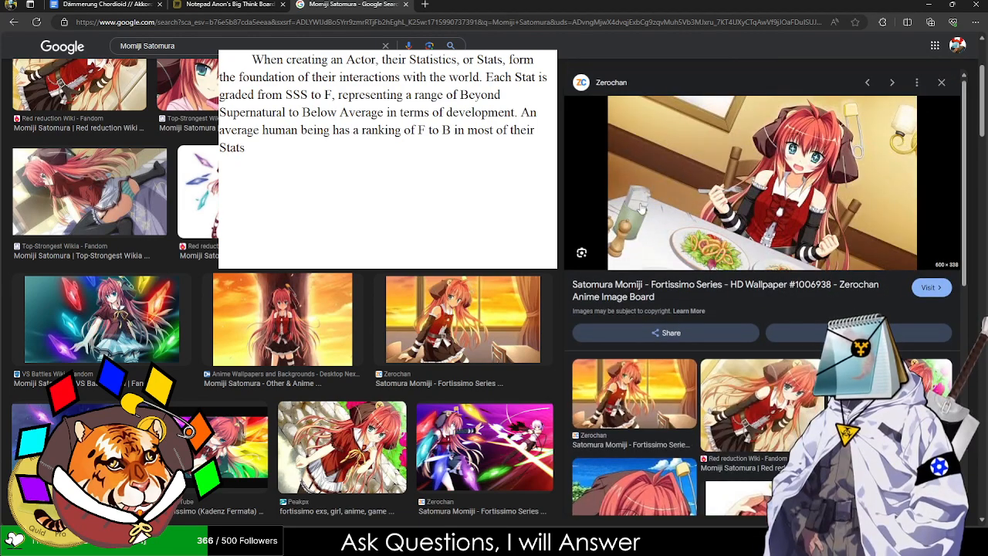
pyautogui.scroll(-6, 777, 122)
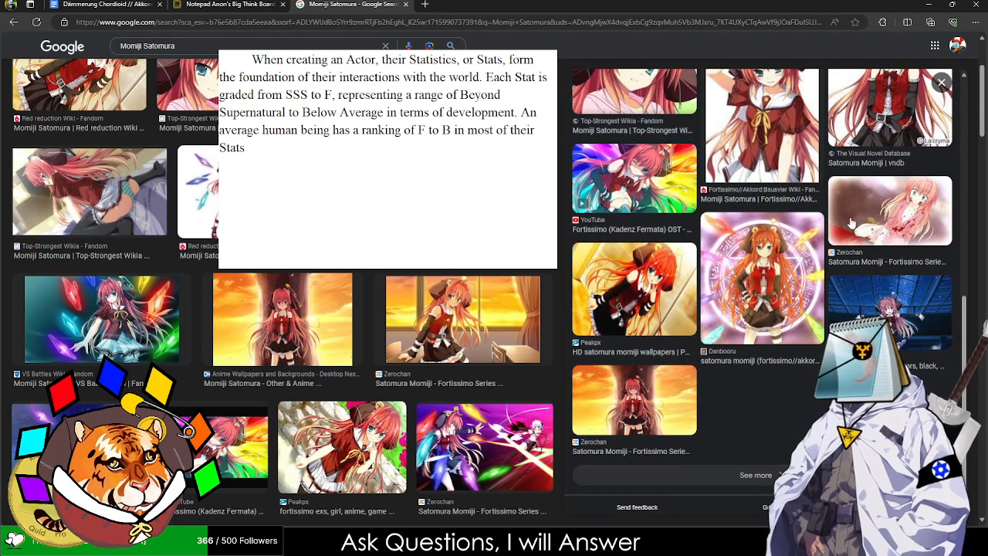
# - Preview Zerochan image #1007154, the Wallpaper Flare picture of Momiji with the pink-haired girl, and Zerochan wallpaper #972113
pyautogui.click(882, 241)
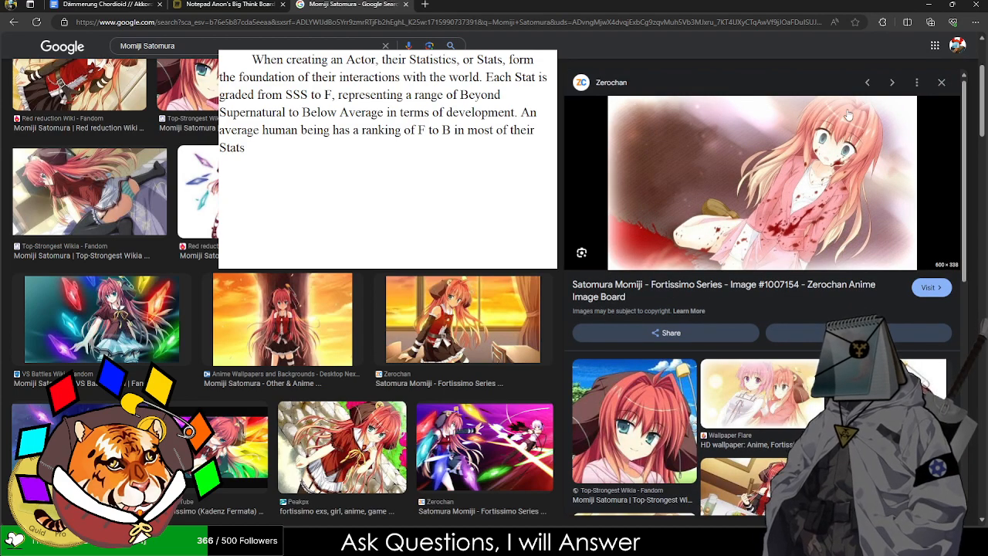
pyautogui.scroll(-2, 841, 181)
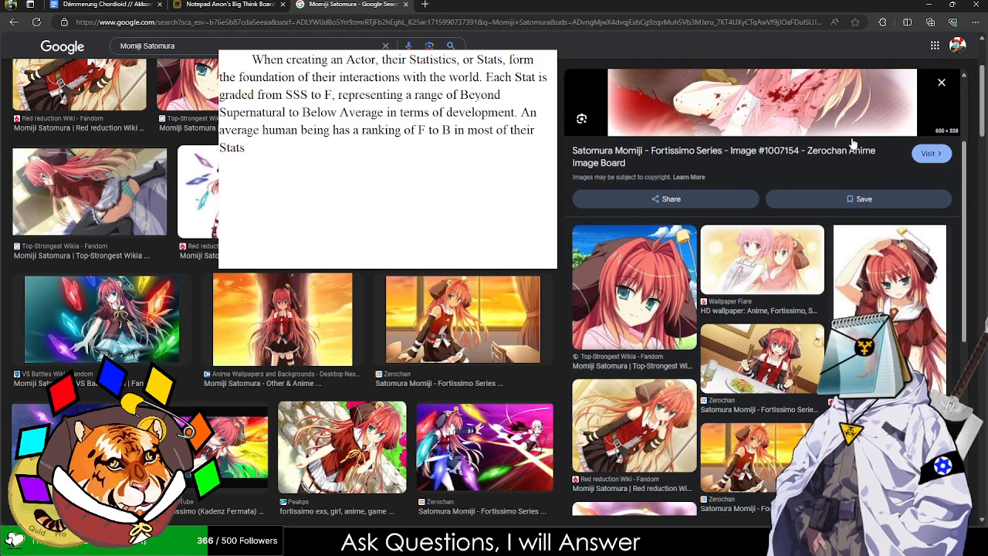
pyautogui.click(800, 247)
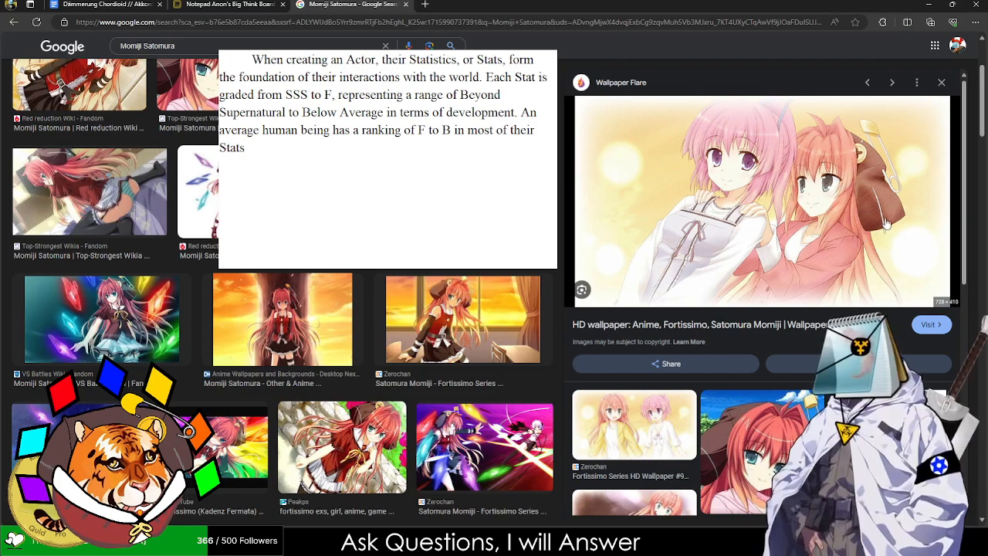
pyautogui.scroll(-3, 880, 212)
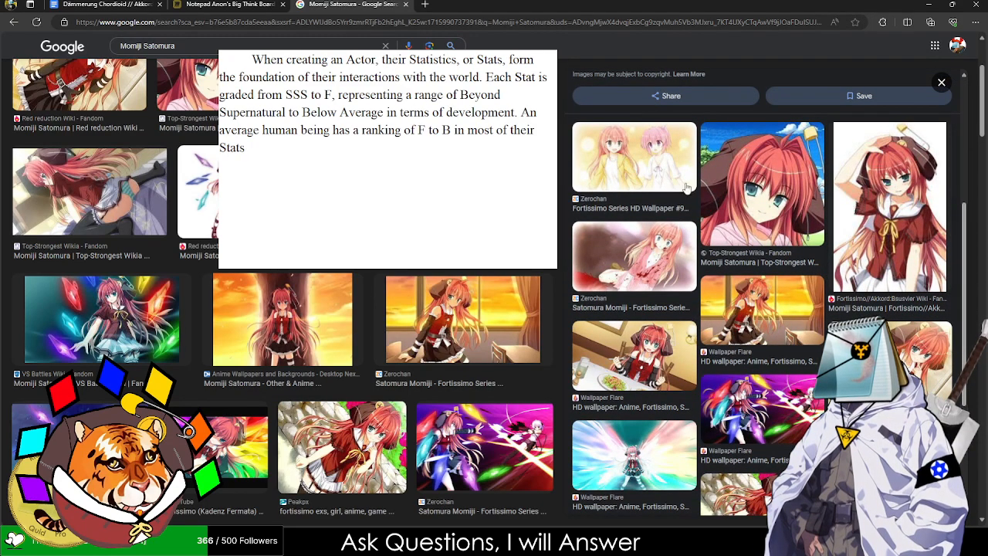
pyautogui.click(684, 185)
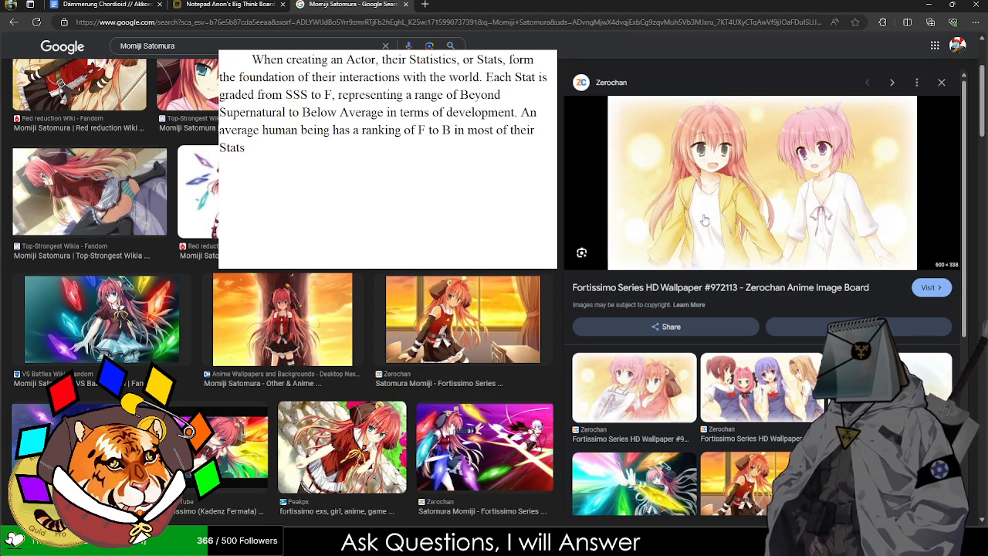
# - Browse further through the Momiji Satomura image results and preview the Steam Fortissimo FA Cosplay Album picture
pyautogui.scroll(-4, 340, 386)
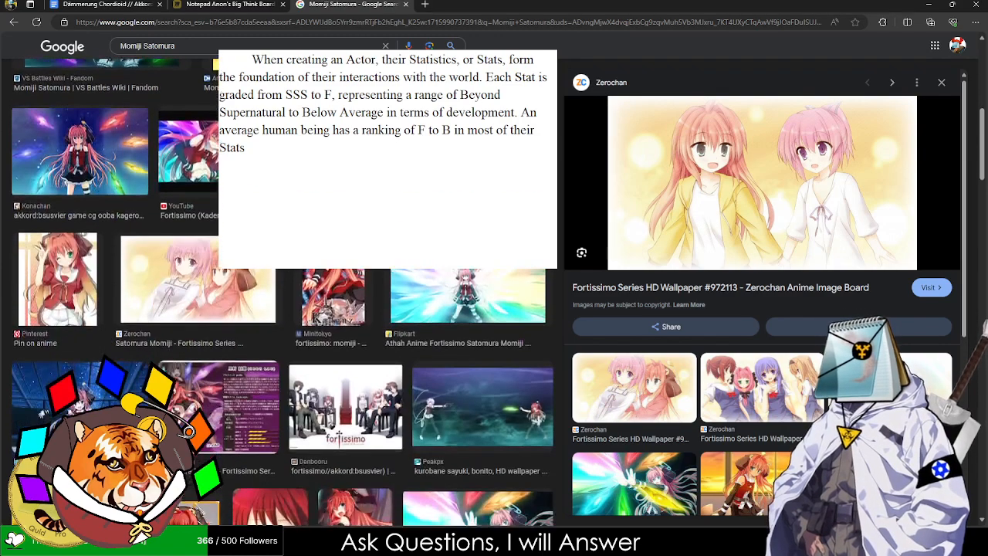
pyautogui.scroll(-3, 283, 294)
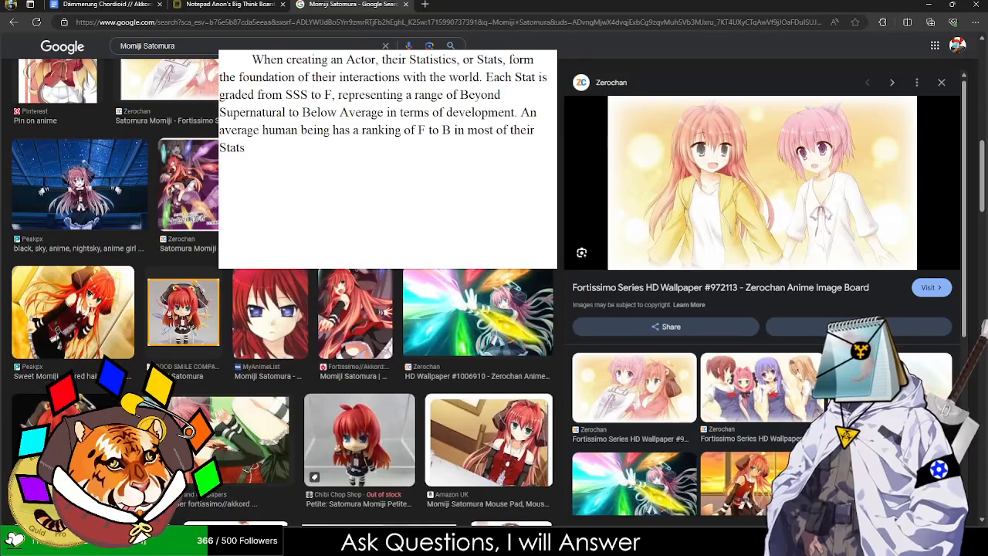
pyautogui.scroll(-5, 282, 293)
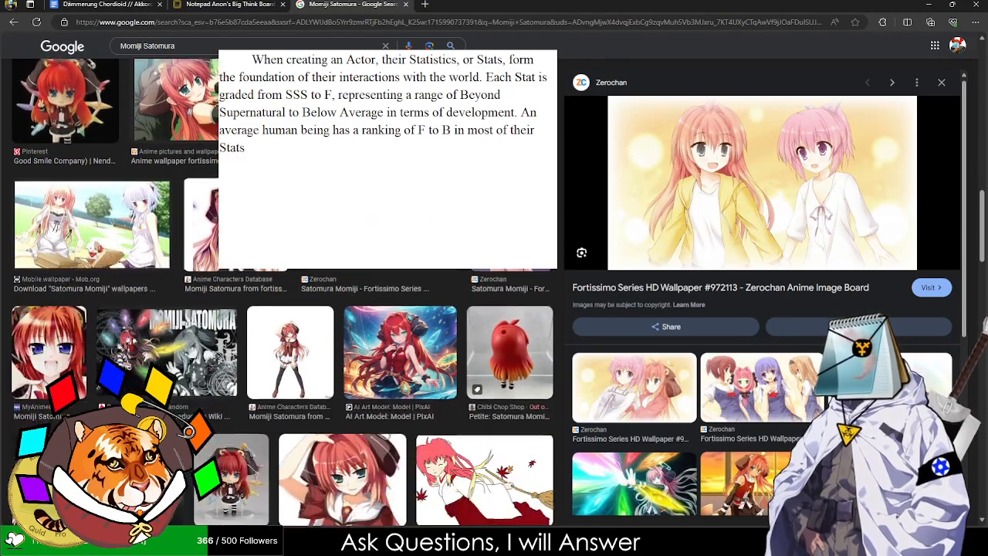
pyautogui.scroll(-1, 283, 362)
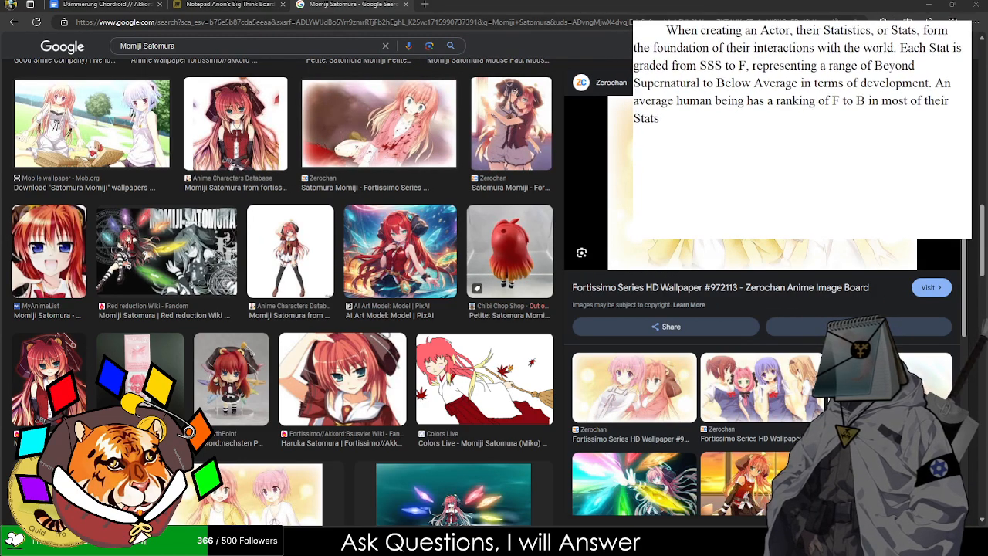
pyautogui.scroll(-4, 373, 238)
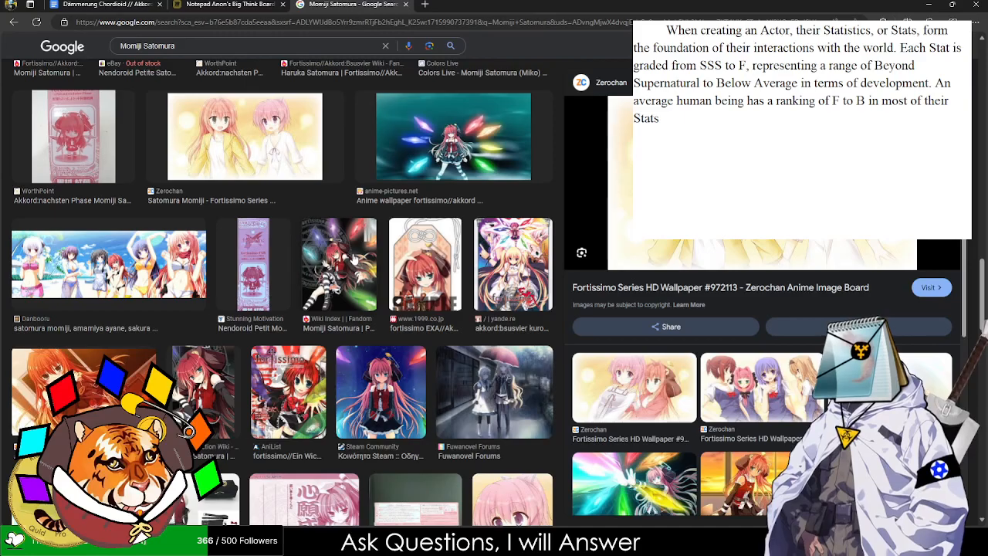
pyautogui.scroll(-2, 353, 259)
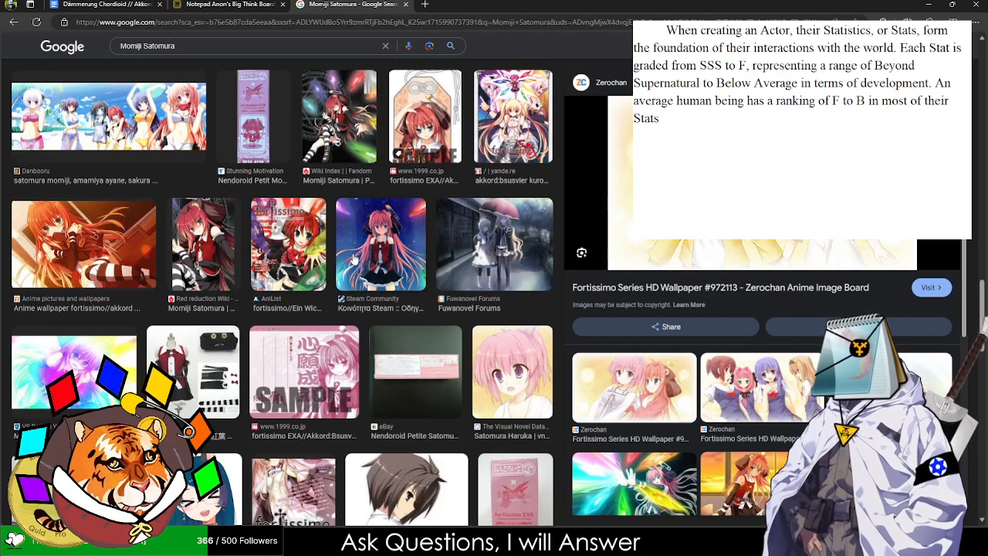
pyautogui.scroll(-2, 353, 259)
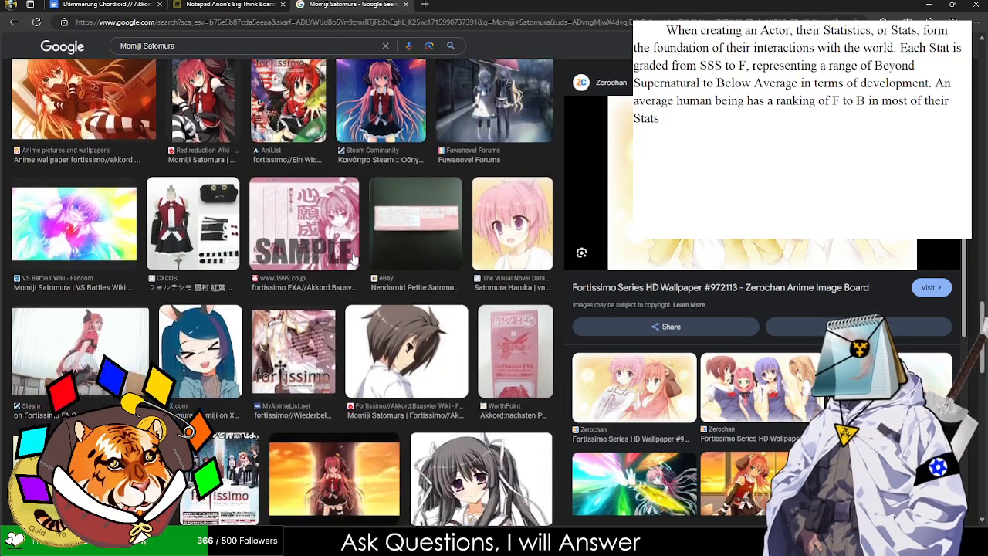
pyautogui.scroll(-2, 354, 258)
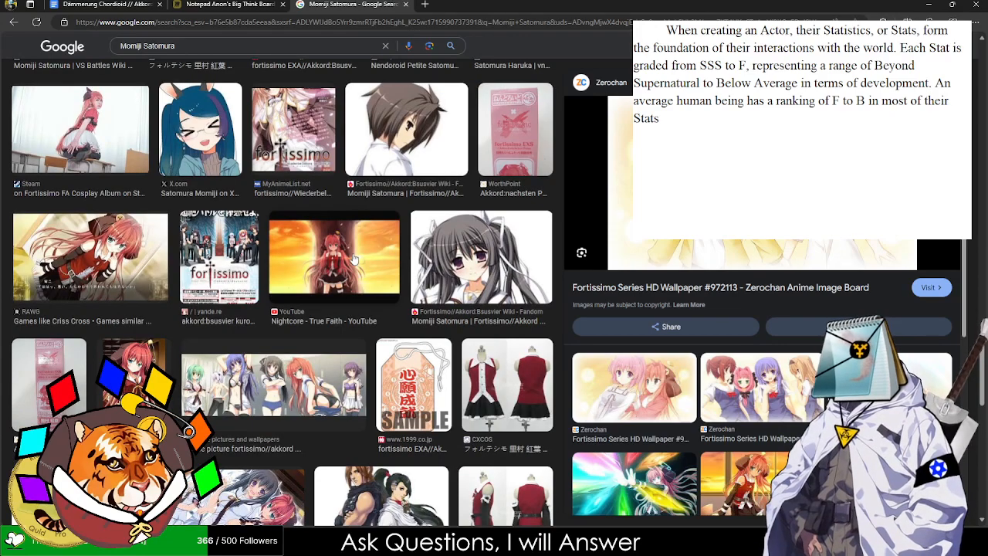
pyautogui.click(131, 122)
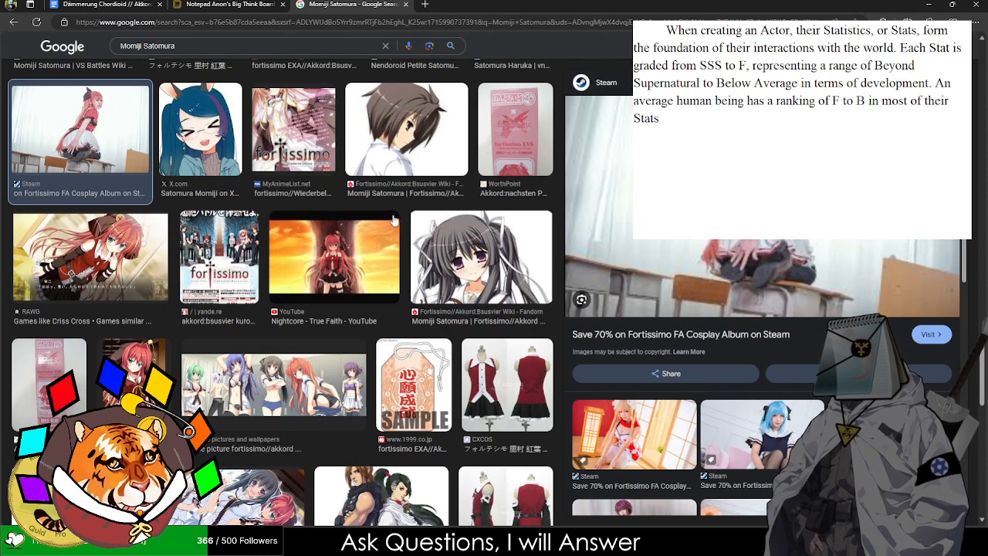
# - Look through the remaining image results, preview the Facebook picture of four seated Fortissimo girls and browse its related images
pyautogui.scroll(-4, 393, 221)
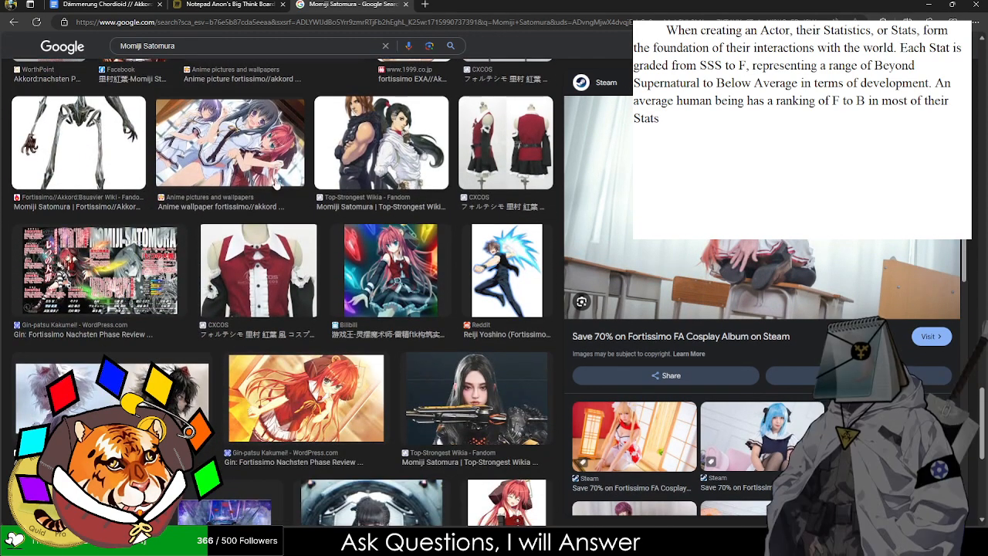
pyautogui.scroll(-4, 363, 164)
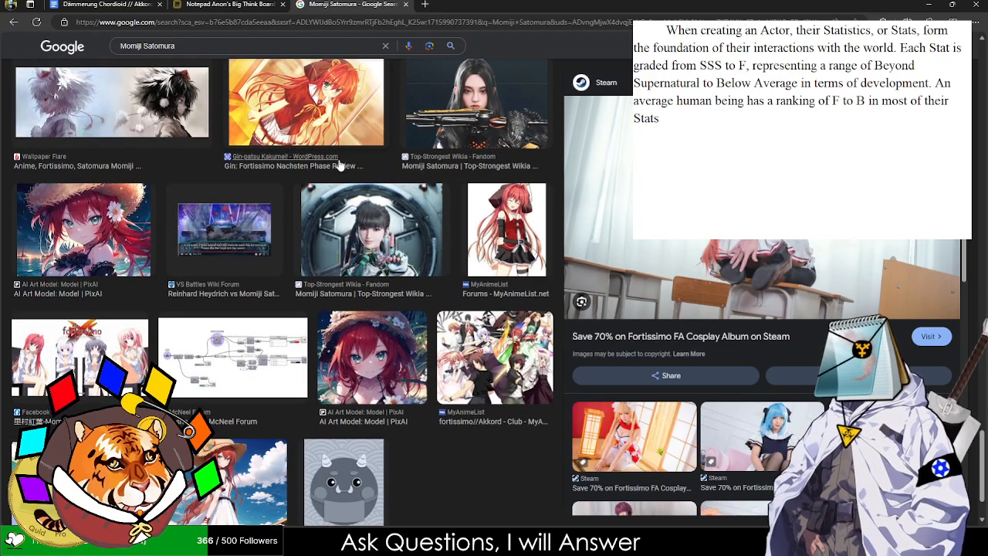
pyautogui.scroll(-1, 340, 164)
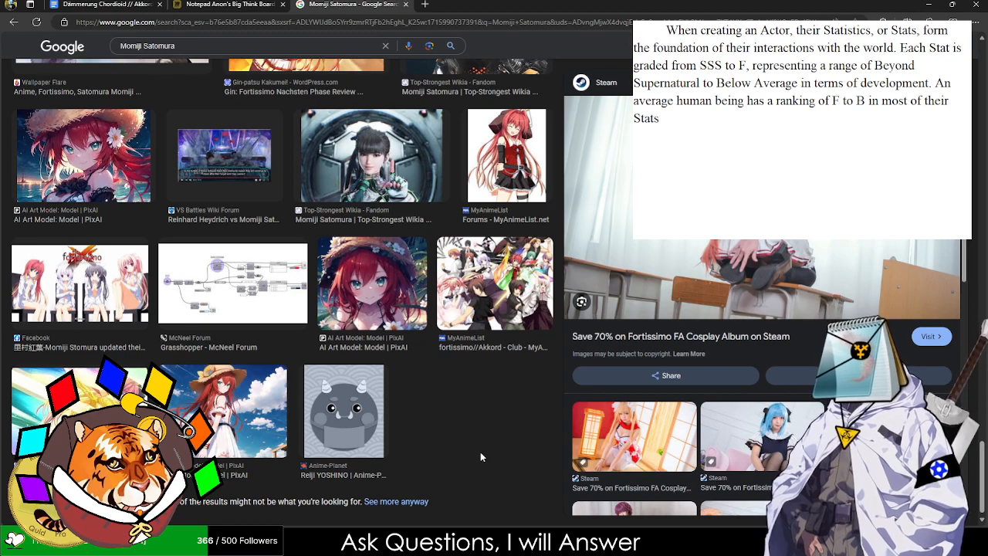
pyautogui.click(123, 301)
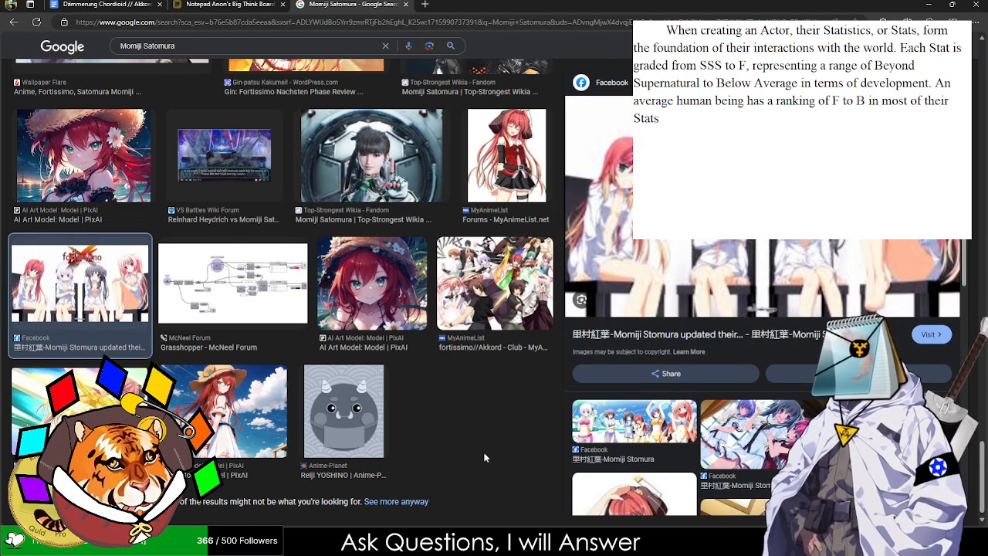
pyautogui.scroll(1, 485, 448)
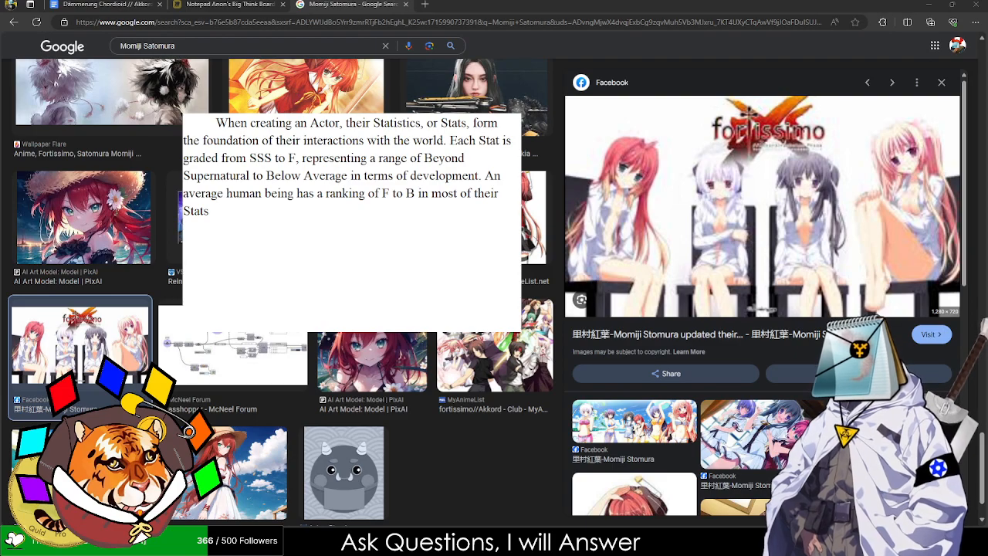
pyautogui.scroll(-3, 727, 336)
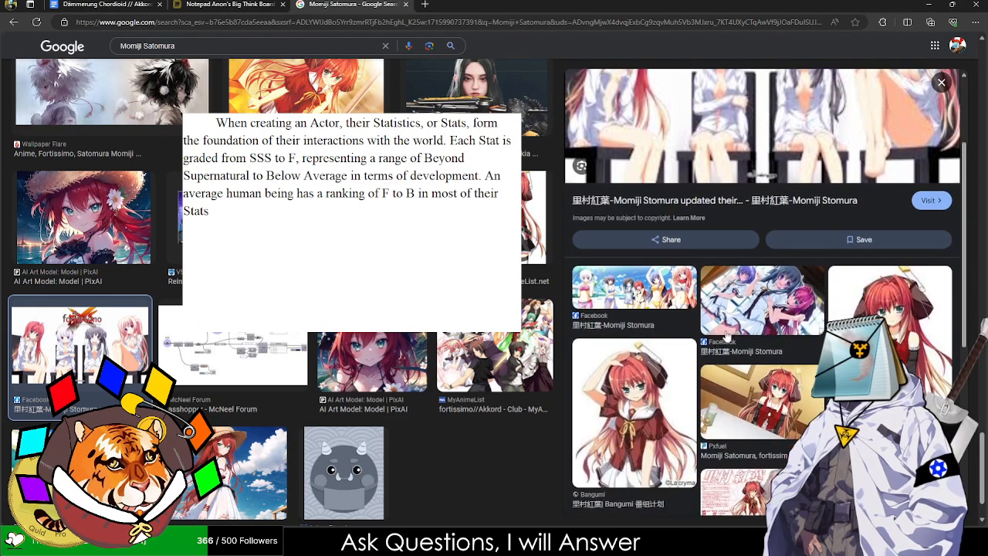
pyautogui.scroll(-7, 727, 335)
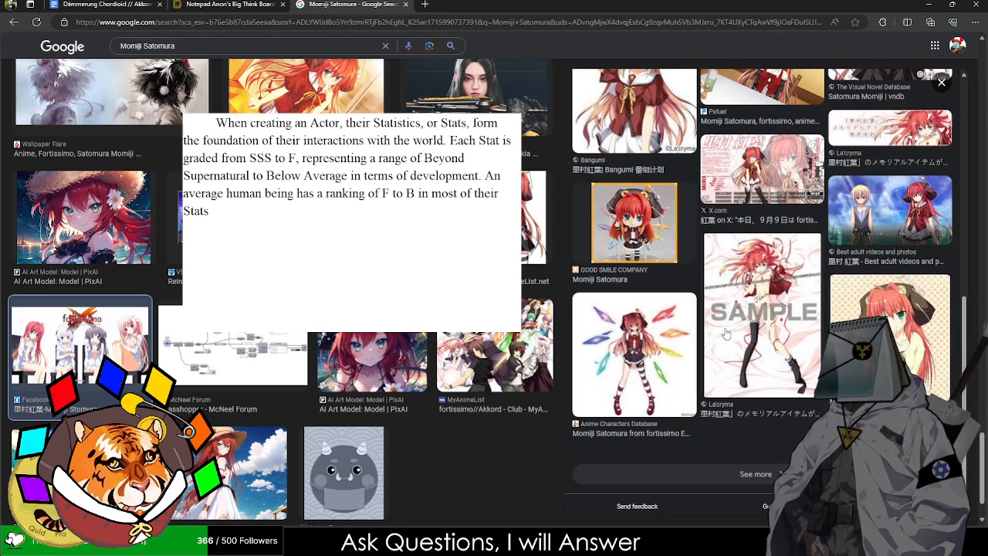
# - Look back through the Momiji Satomura image results to the start of the list
pyautogui.scroll(-15, 106, 398)
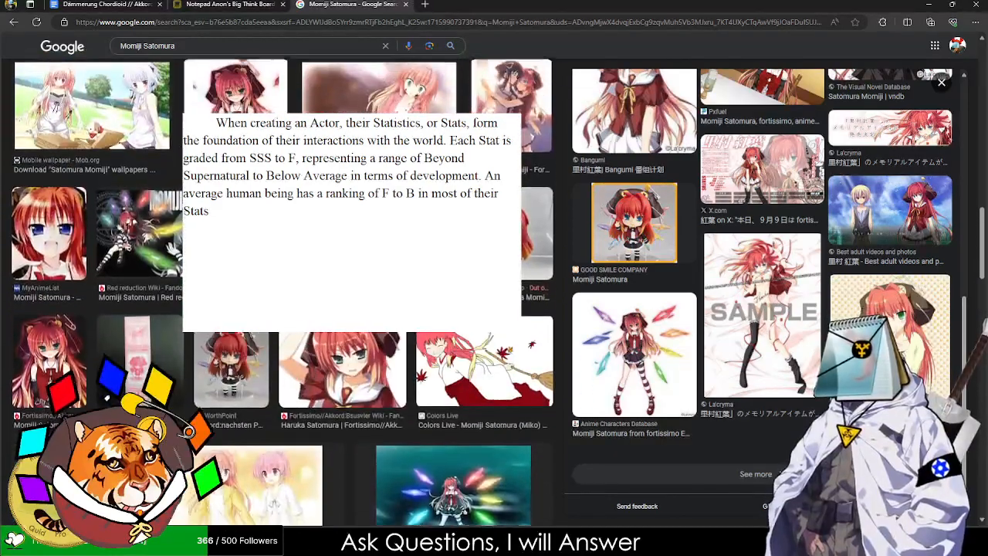
pyautogui.scroll(1, 281, 375)
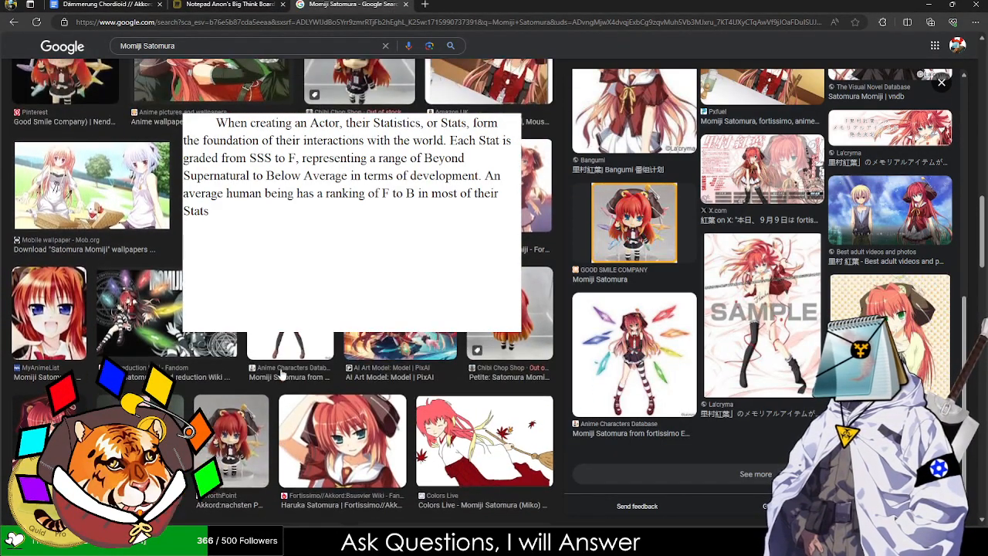
pyautogui.scroll(5, 281, 374)
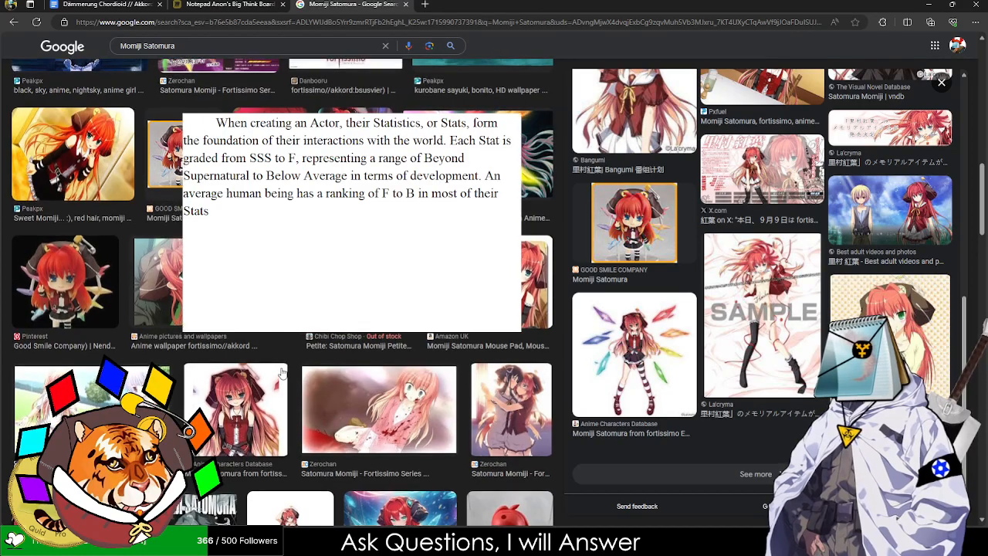
pyautogui.scroll(10, 282, 373)
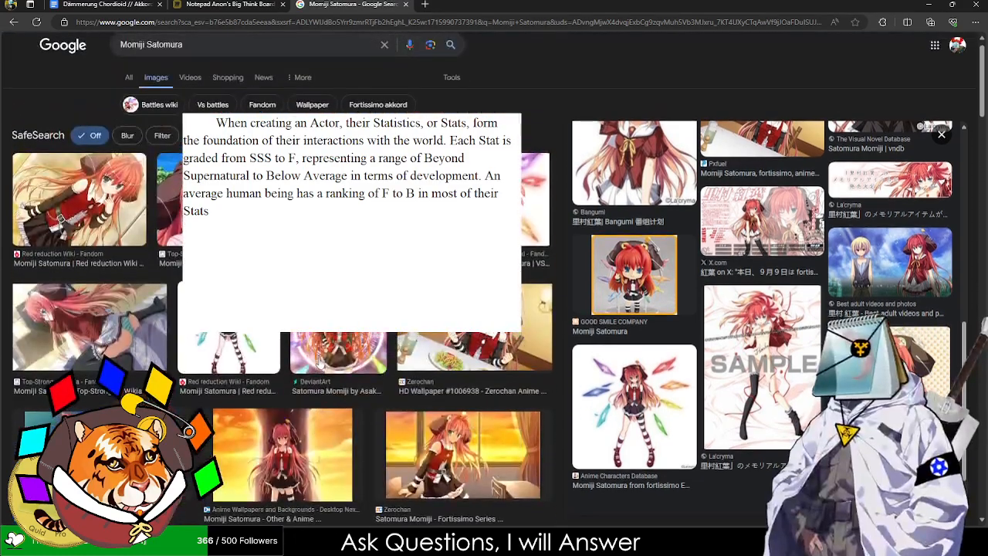
# - Preview the DeviantArt picture of Satomura Momiji by AsakuraShinji and browse its related images
pyautogui.click(337, 359)
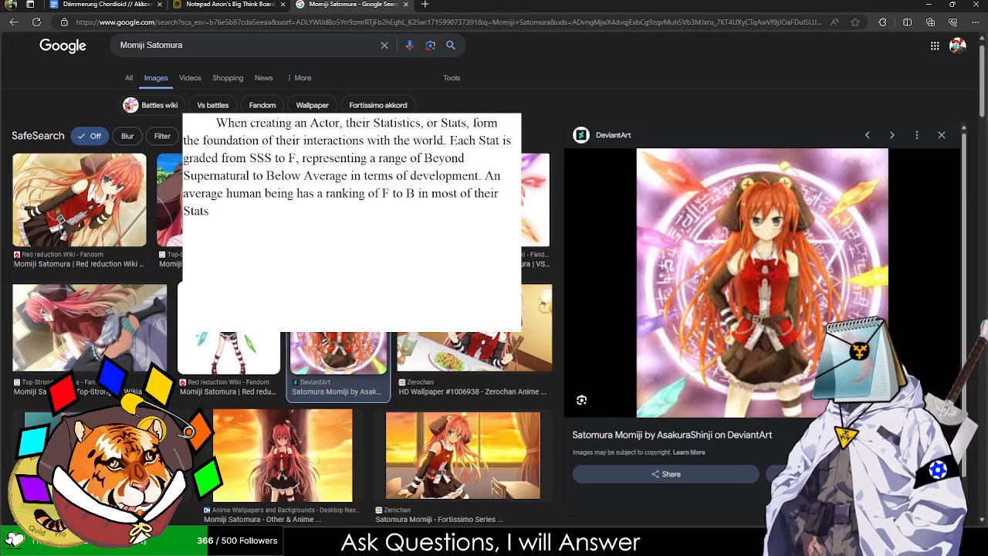
pyautogui.scroll(-5, 682, 334)
pyautogui.scroll(-3, 682, 335)
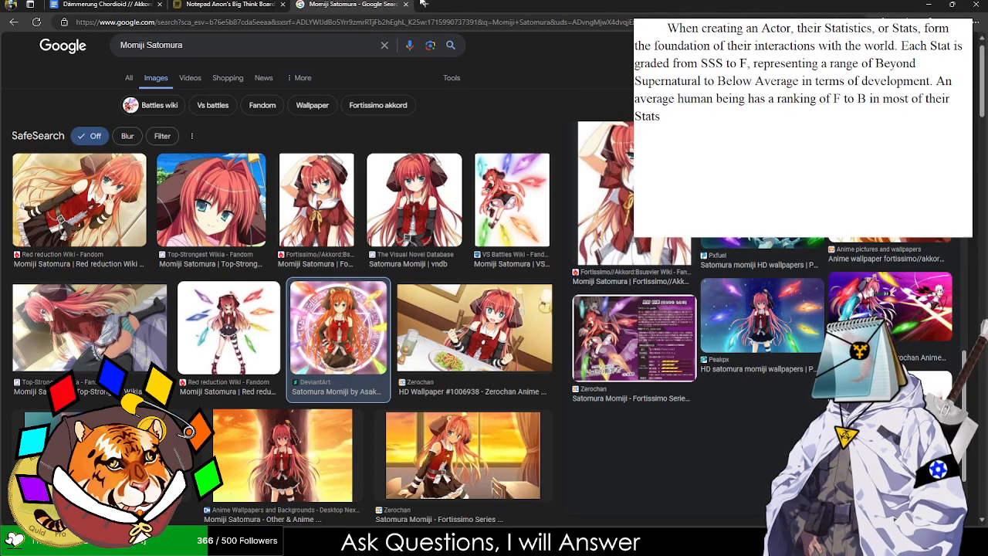
# - Preview the Anime pictures and wallpapers image of Momiji with its related images, and return to the Dämmerung Chordioid document, closing the image search
pyautogui.click(890, 205)
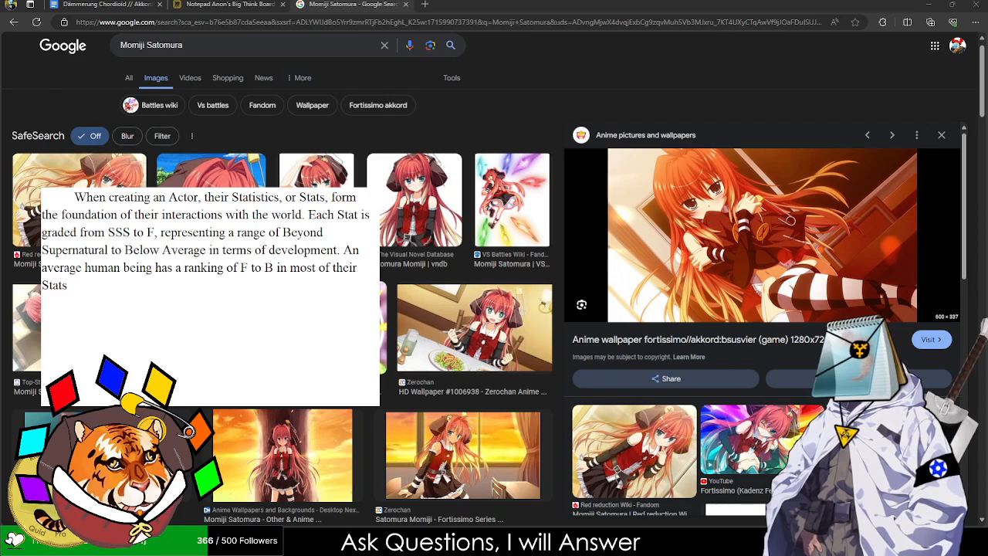
pyautogui.scroll(-8, 764, 316)
pyautogui.scroll(8, 764, 332)
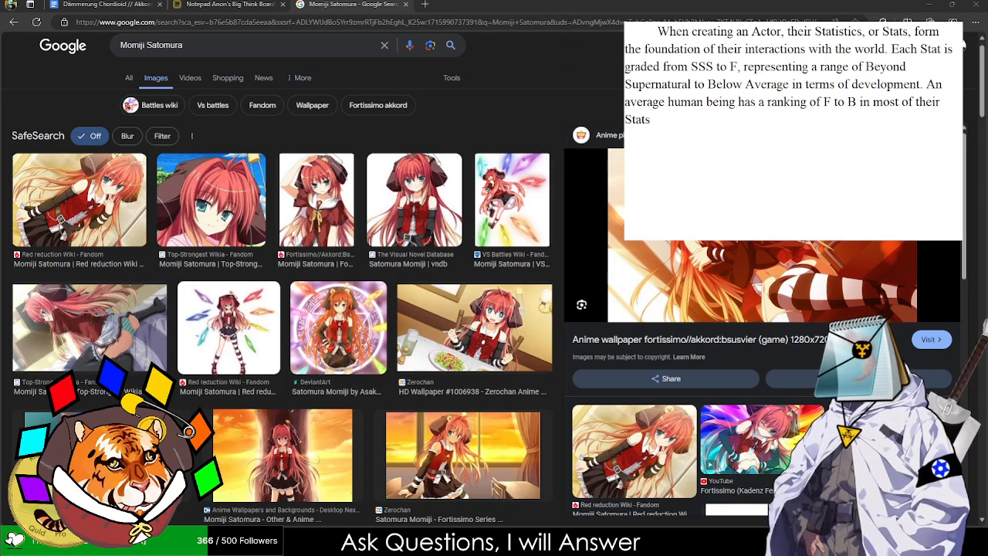
pyautogui.click(406, 4)
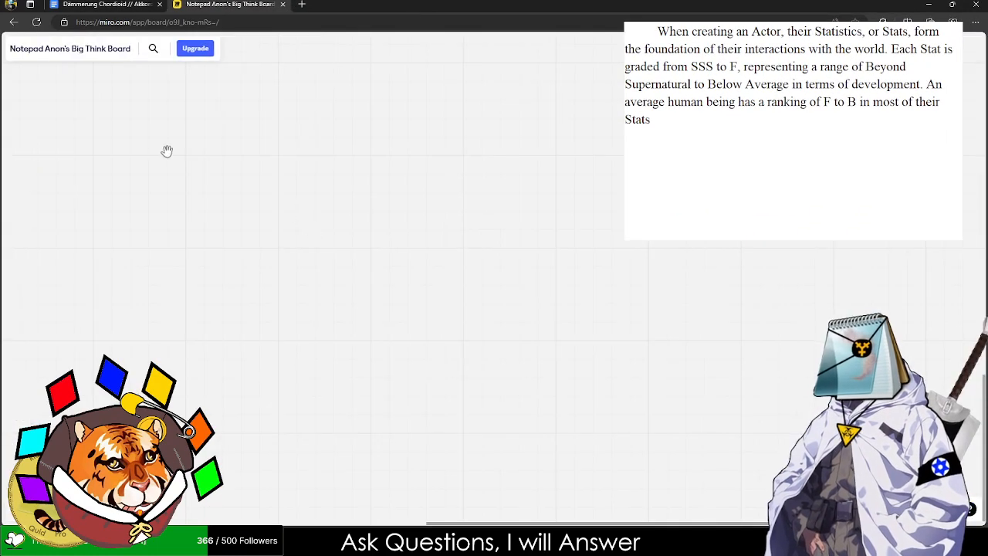
pyautogui.click(121, 4)
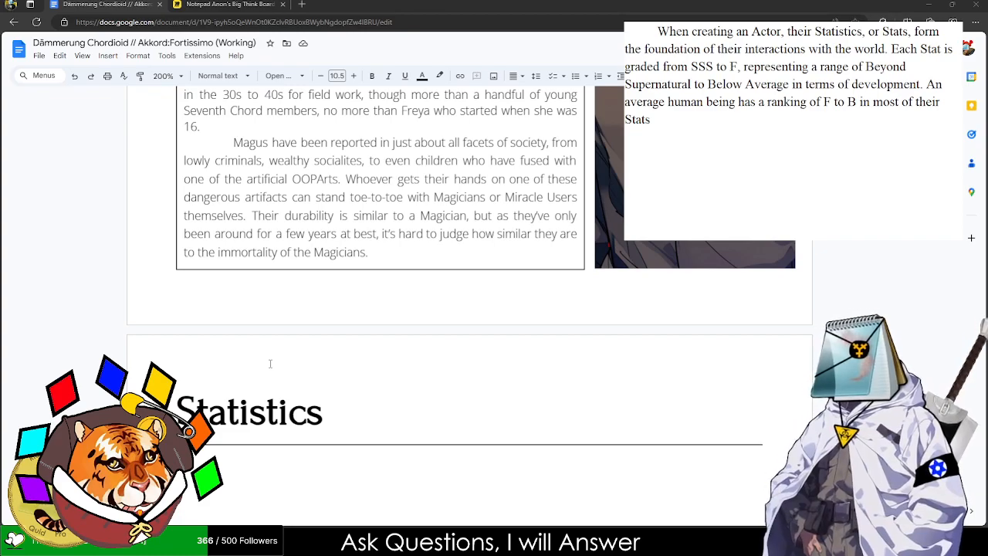
# - Search the web for images of "fortissimo characters" and preview the Fortissimo//Akkord:Bsusvier Wiki's Category:Characters picture
pyautogui.click(302, 4)
pyautogui.write('fortissimo')
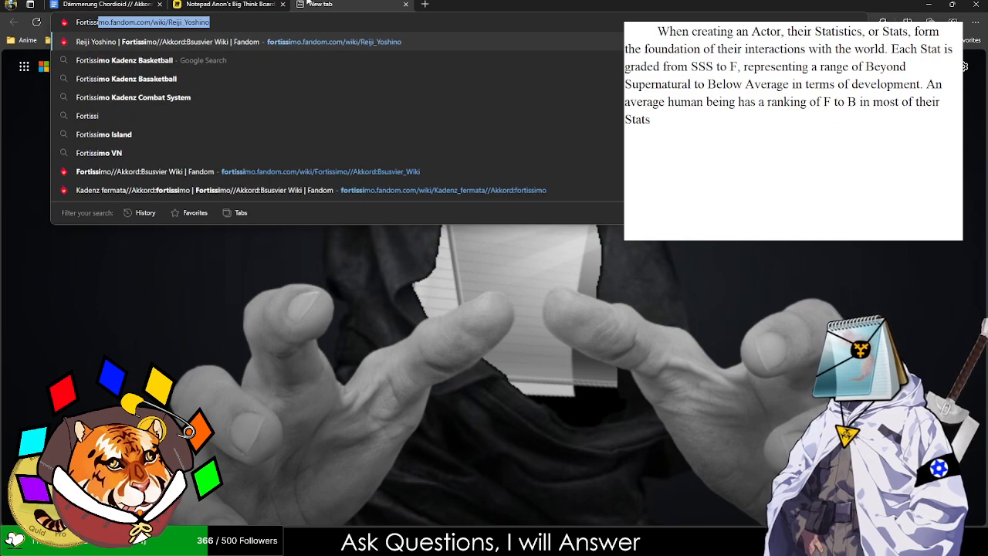
pyautogui.write(' Character')
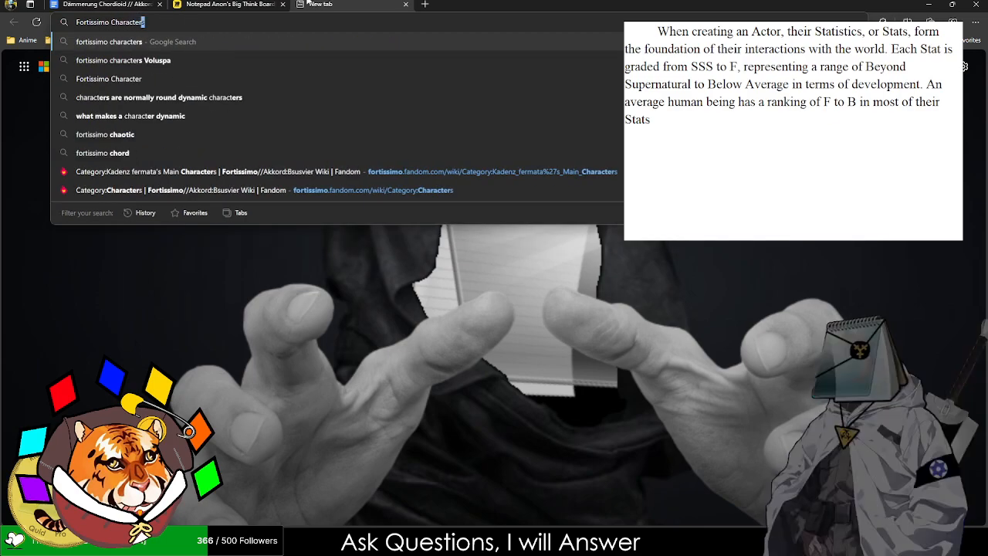
pyautogui.press('Return')
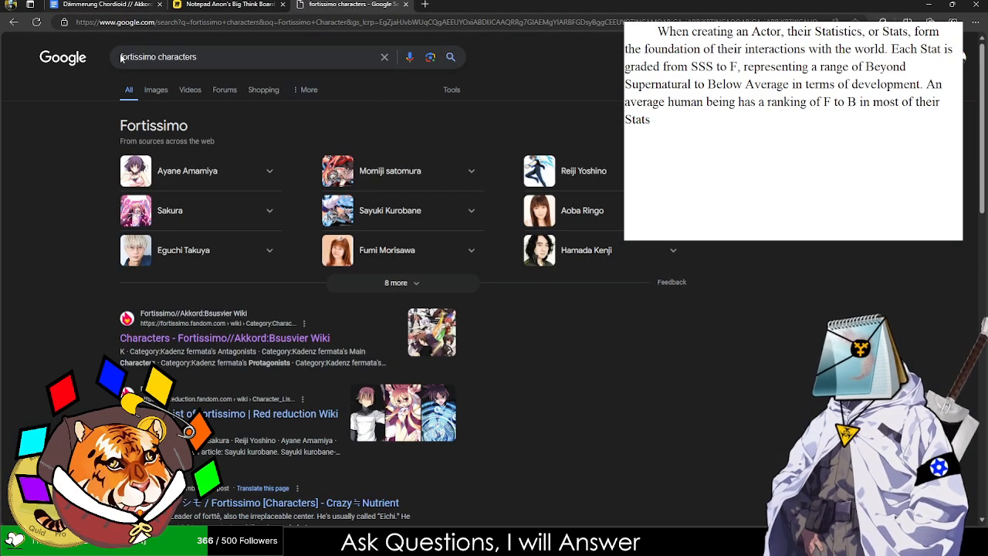
pyautogui.click(146, 90)
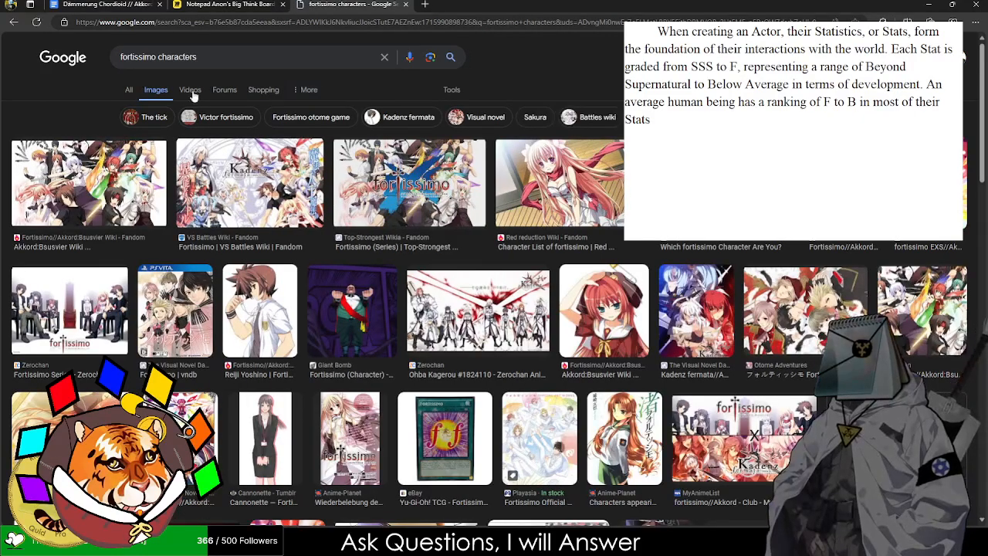
pyautogui.click(130, 176)
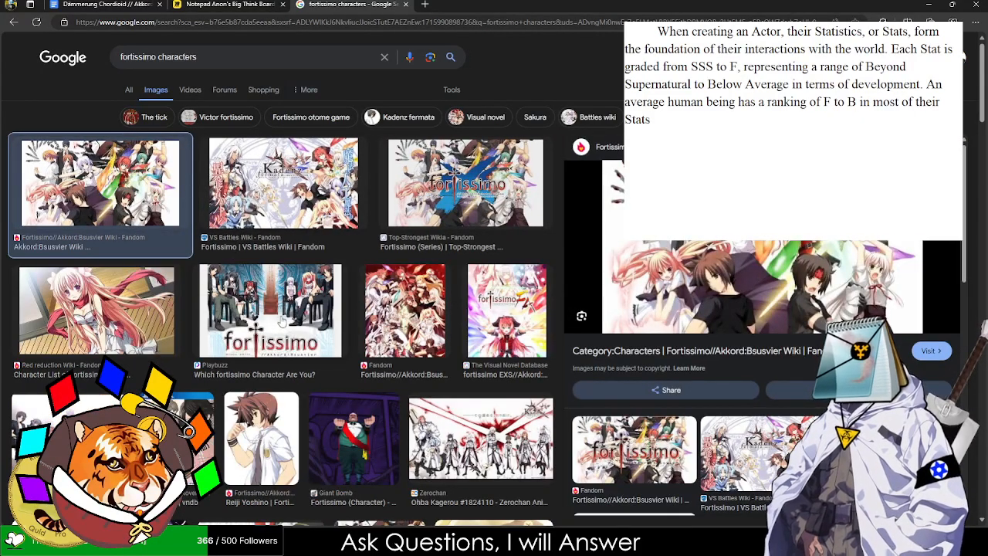
# - Browse down through the fortissimo characters image results for character references
pyautogui.scroll(-3, 274, 316)
pyautogui.scroll(-3, 229, 255)
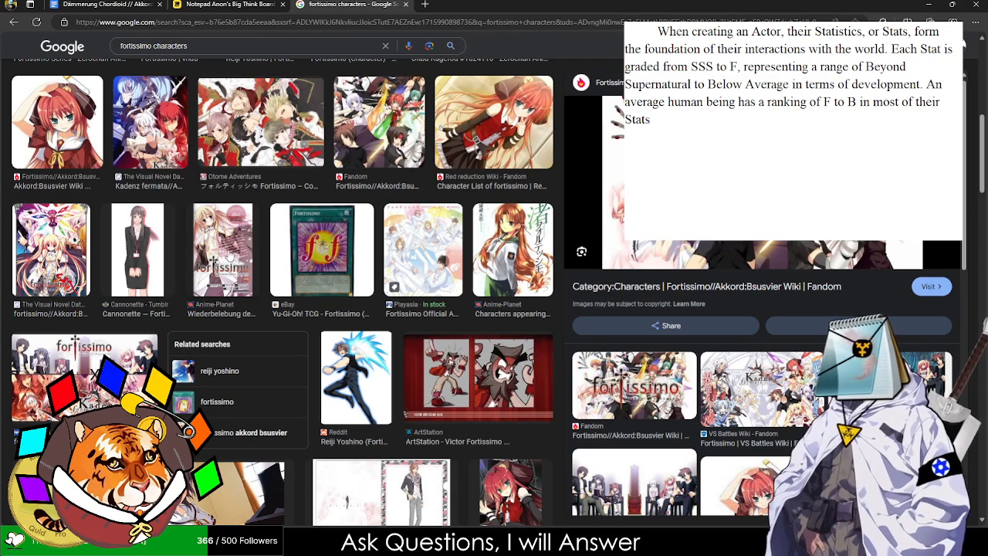
pyautogui.scroll(-4, 330, 303)
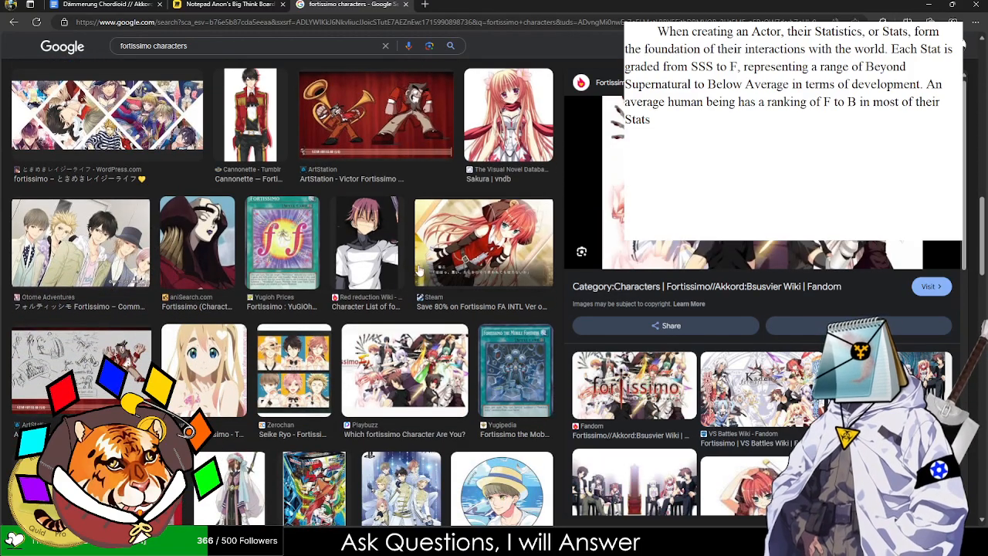
pyautogui.scroll(-3, 418, 269)
pyautogui.scroll(-3, 447, 224)
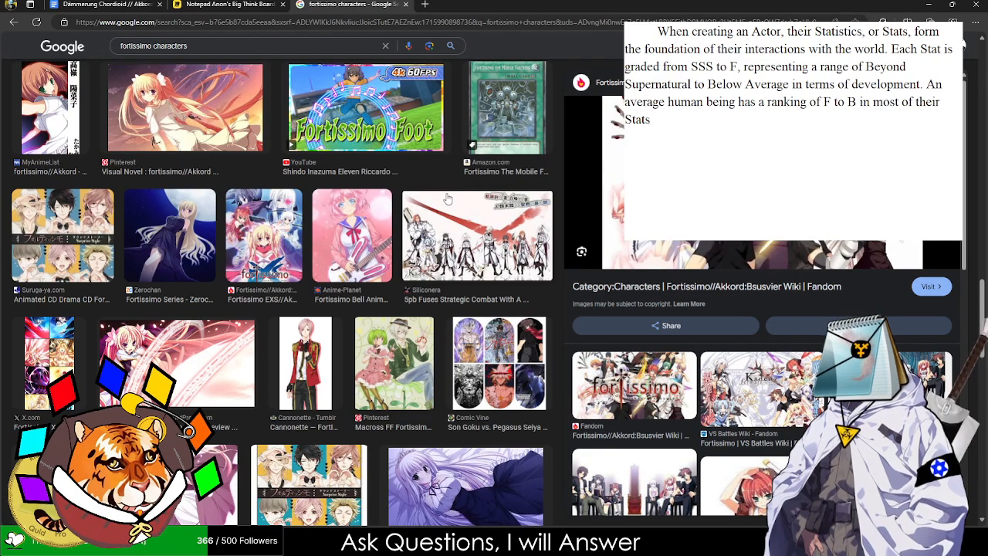
pyautogui.scroll(-4, 464, 193)
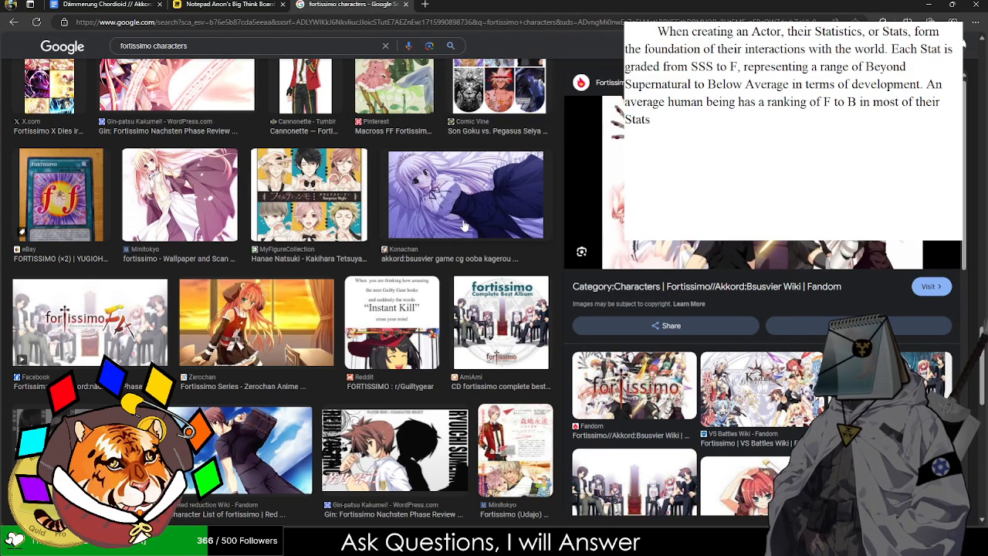
pyautogui.scroll(-4, 464, 225)
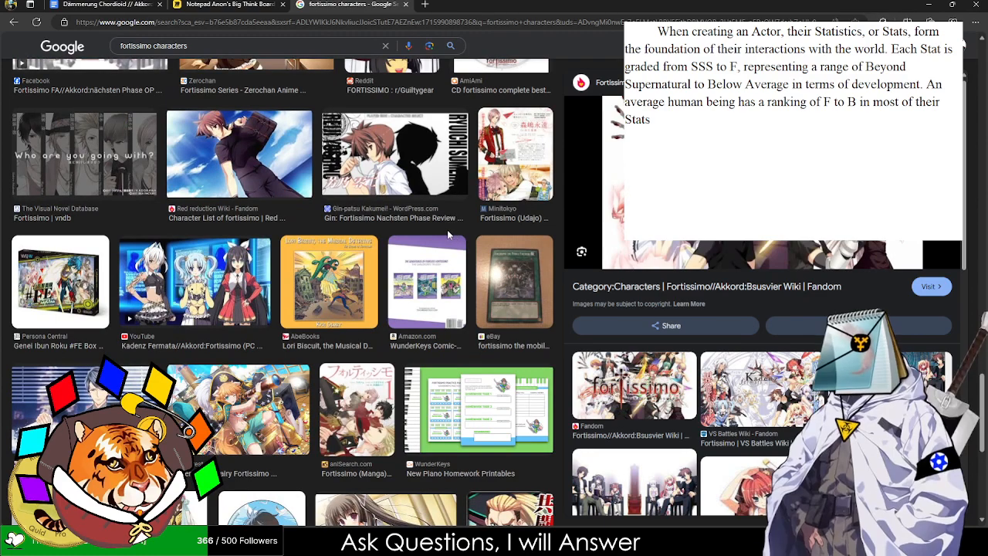
# - Preview the YouTube Kadenz Fermata//Akkord:Fortissimo Part 6 image, and close the image search to return to the document
pyautogui.moveTo(259, 288); pyautogui.dragTo(248, 271)
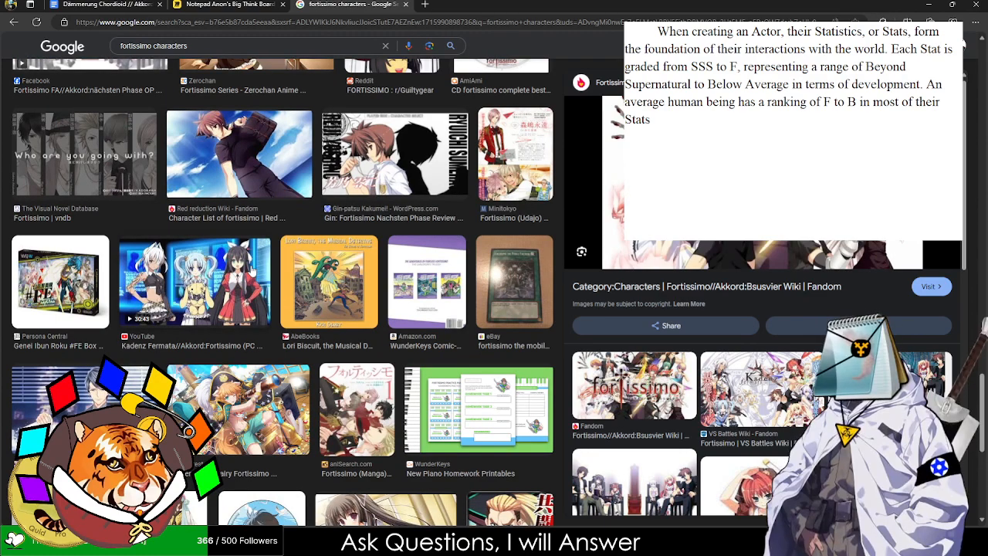
pyautogui.click(248, 271)
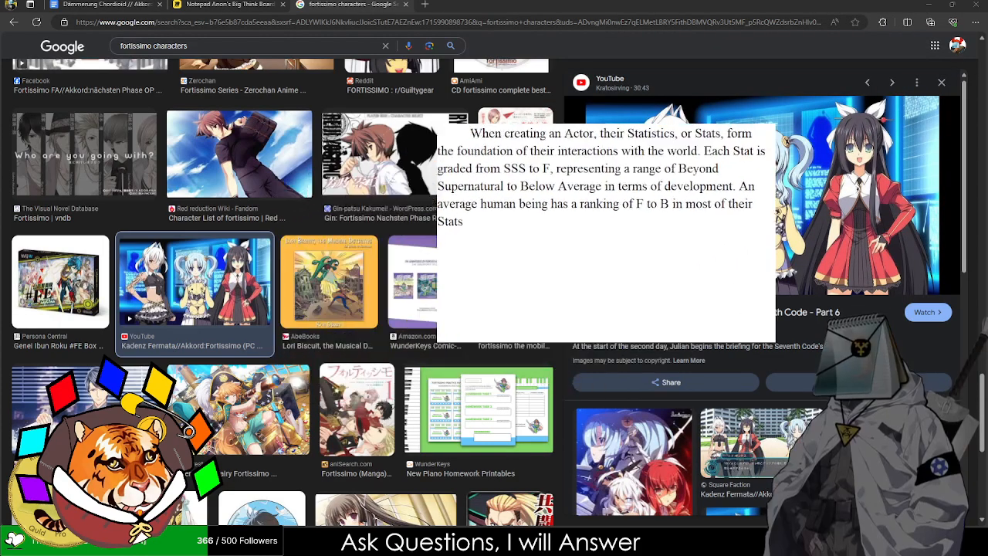
pyautogui.hotkey('ctrl', 'w')
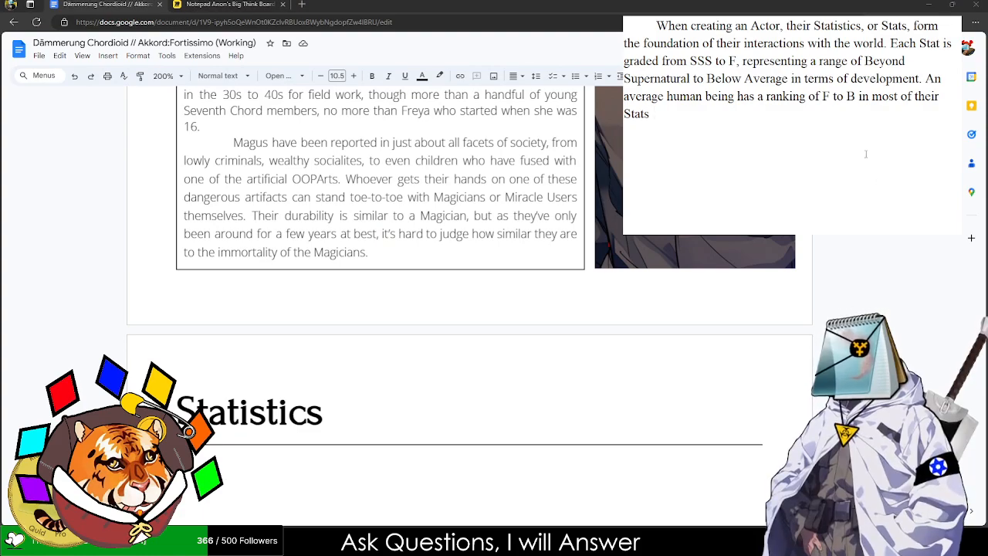
# - Delete the unfinished sentence about an average human being's ranking from the end of the Statistics draft
pyautogui.moveTo(865, 155); pyautogui.dragTo(930, 79)
pyautogui.press('BackSpace')
pyautogui.write('verage')
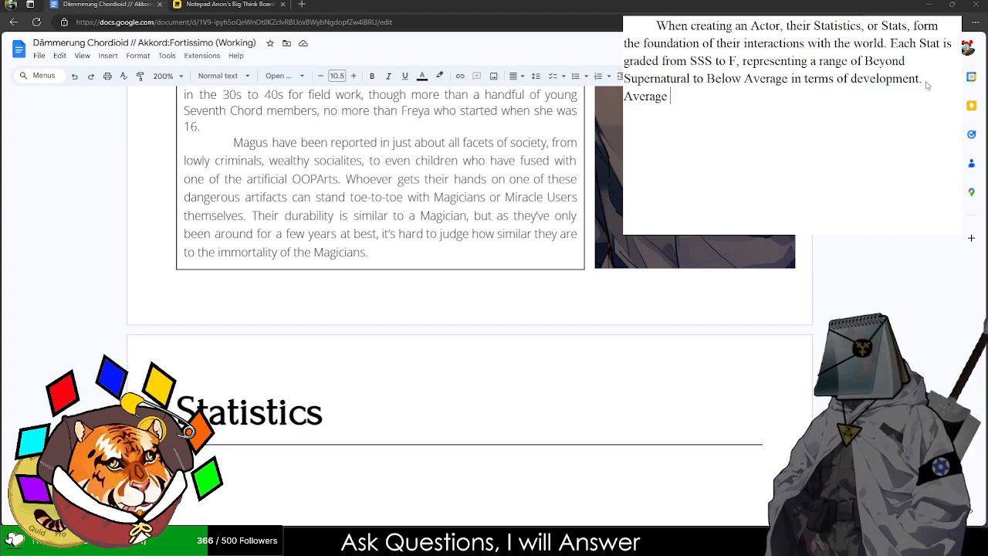
pyautogui.write(' human')
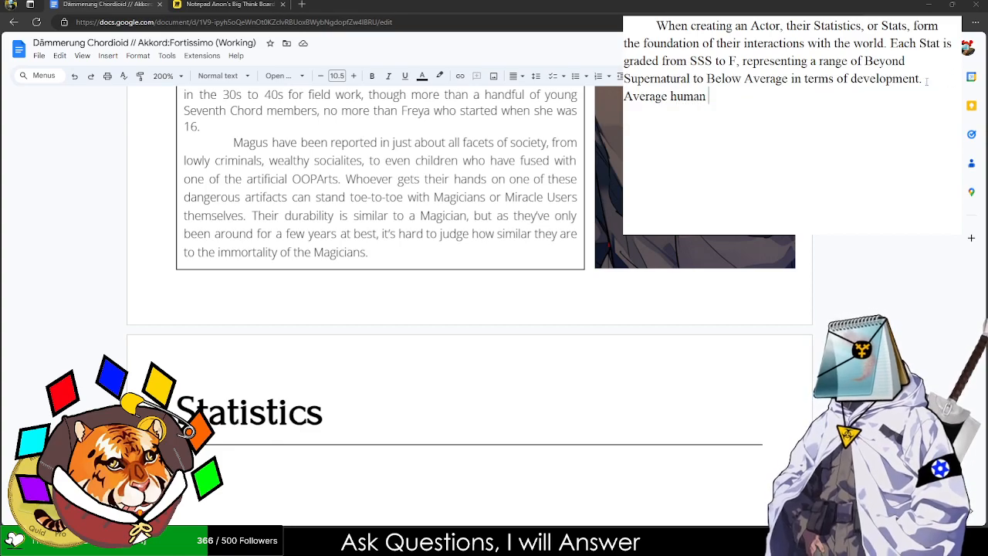
pyautogui.press('BackSpace')
pyautogui.press('BackSpace')
pyautogui.press('BackSpace')
pyautogui.press('BackSpace')
pyautogui.press('BackSpace')
pyautogui.press('BackSpace')
pyautogui.press('BackSpace')
pyautogui.press('BackSpace')
pyautogui.press('BackSpace')
pyautogui.press('BackSpace')
pyautogui.press('BackSpace')
pyautogui.press('BackSpace')
pyautogui.press('BackSpace')
# - Continue the Statistics paragraph with "A standard human being has Stats ranging from F to C, with a B"
pyautogui.write('A')
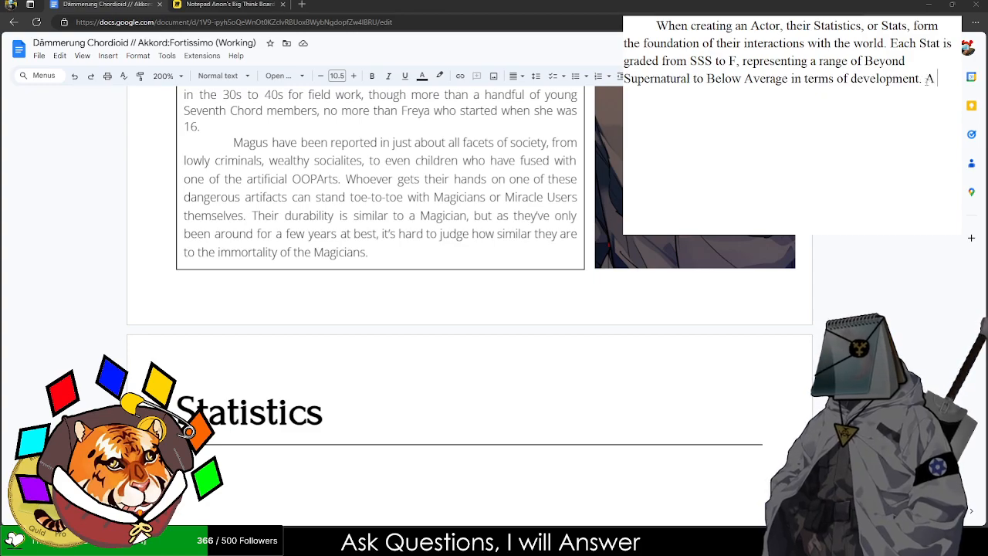
pyautogui.write(' standard human being has ')
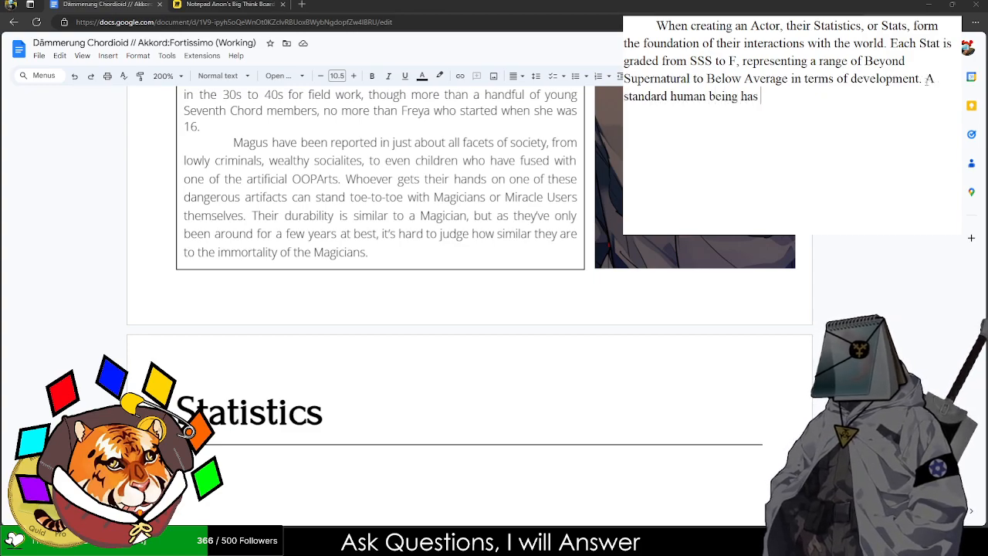
pyautogui.write('Stats ranging f')
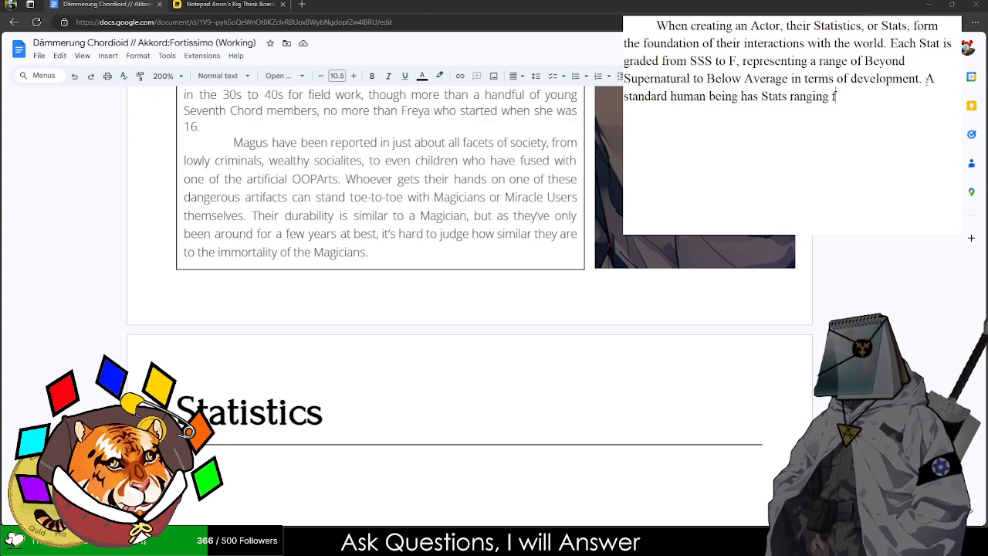
pyautogui.write('rom F to ')
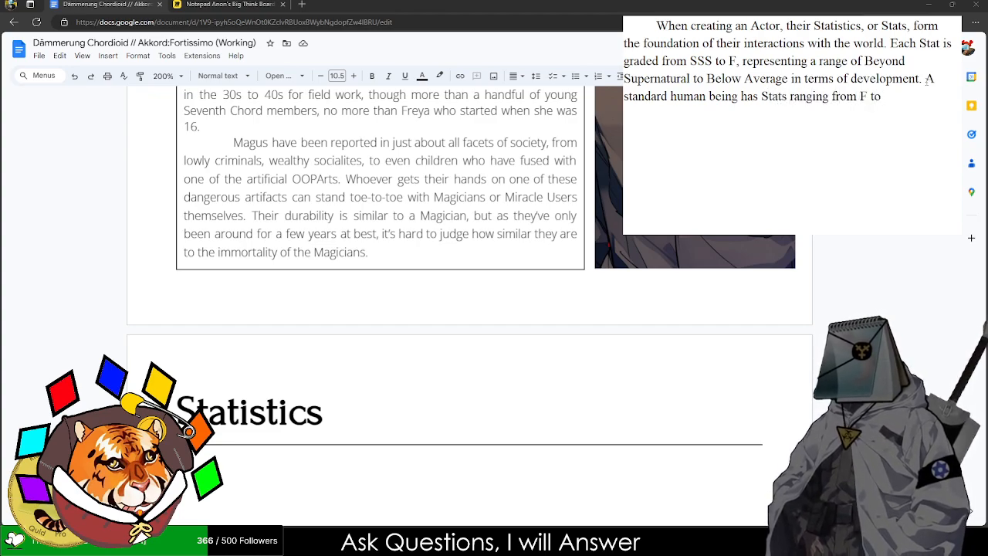
pyautogui.write('C, wi')
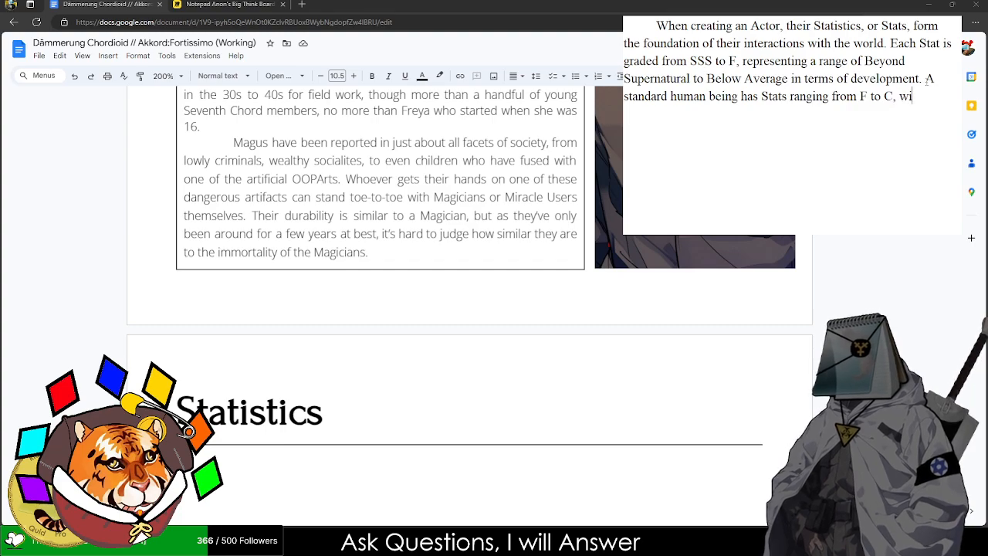
pyautogui.write('th a B in')
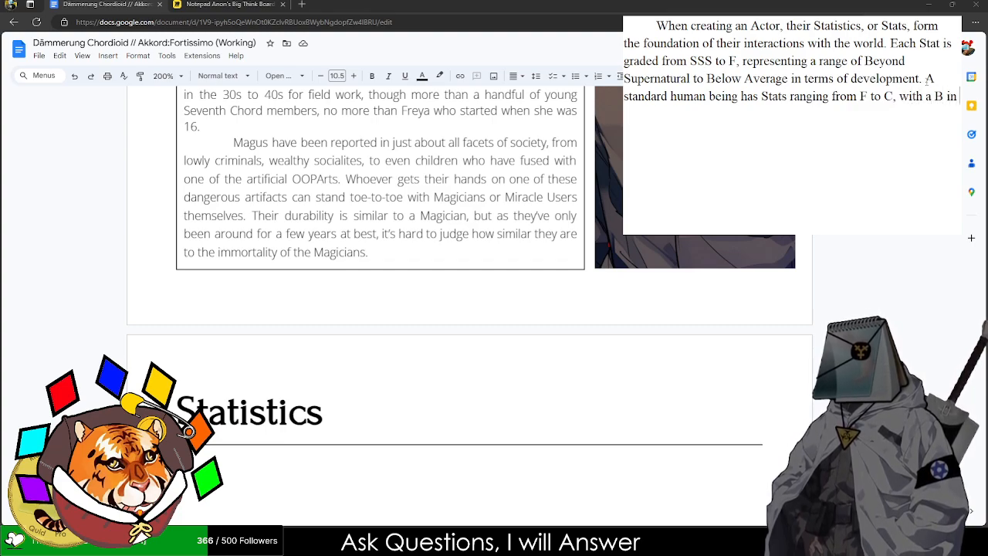
pyautogui.press('BackSpace')
pyautogui.press('BackSpace')
pyautogui.press('BackSpace')
# - Complete the standard human sentence with "or even A when they have trained extensively."
pyautogui.write('or e')
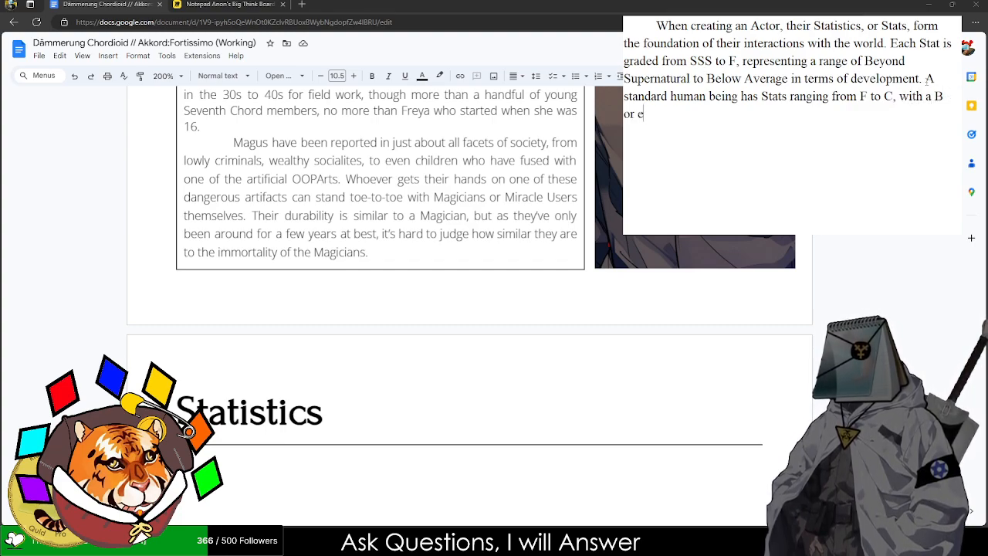
pyautogui.write('ven A when they')
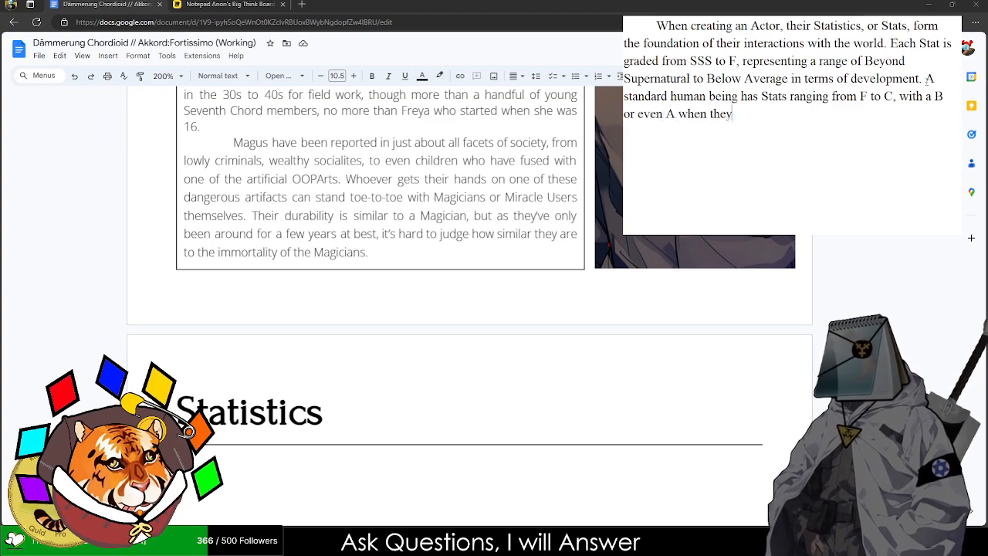
pyautogui.write(' have trained')
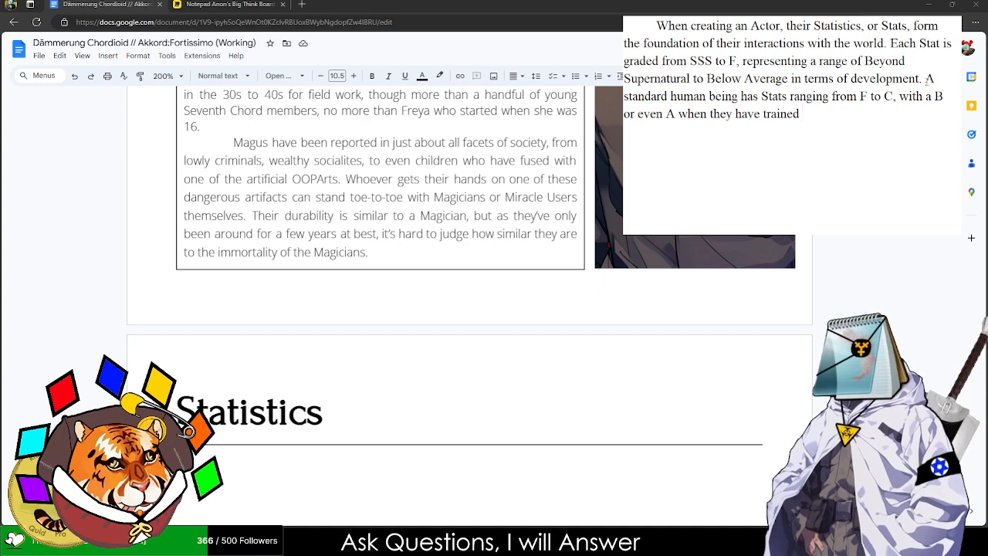
pyautogui.press('BackSpace')
pyautogui.press('BackSpace')
pyautogui.press('BackSpace')
pyautogui.press('BackSpace')
pyautogui.press('BackSpace')
pyautogui.press('BackSpace')
pyautogui.press('BackSpace')
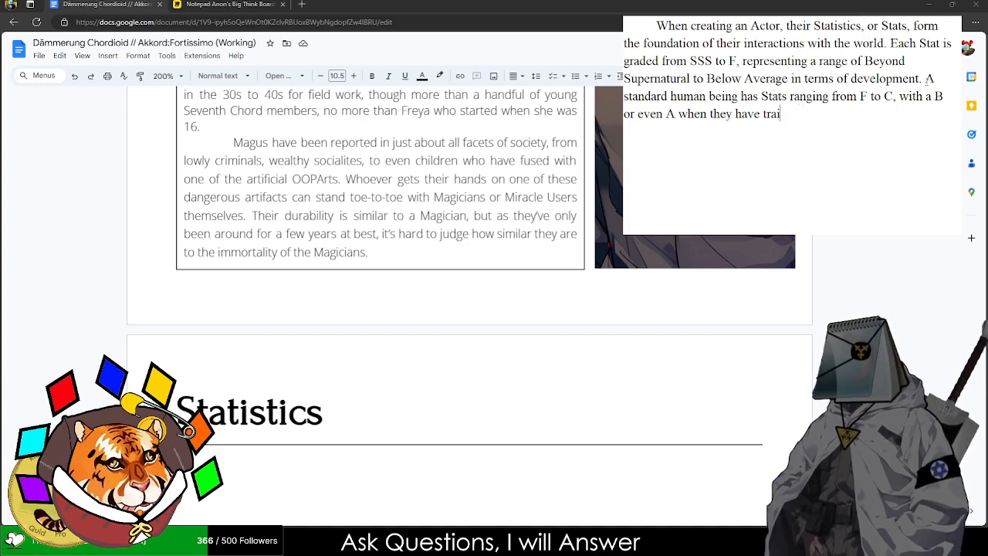
pyautogui.write('rained ')
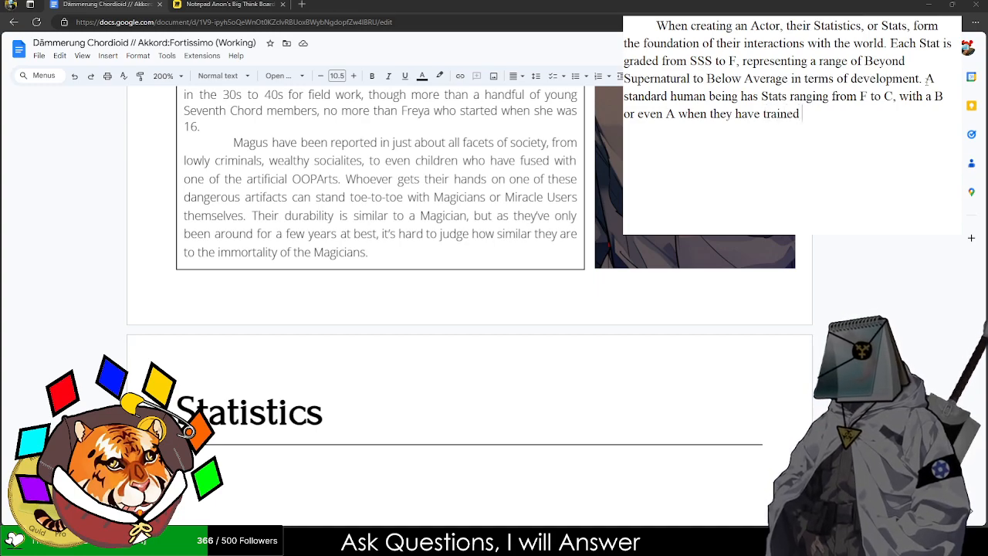
pyautogui.write('extensively. ')
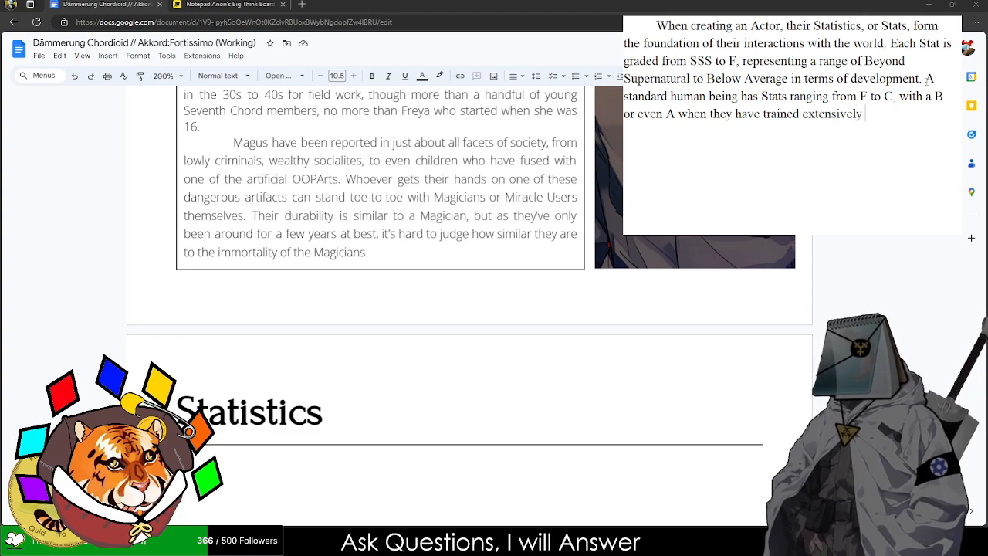
# - Add "Magicians and Miracle Users, due to their nature, have surpassed these limits to use the powers they possess." to the Statistics draft
pyautogui.write('Magicia')
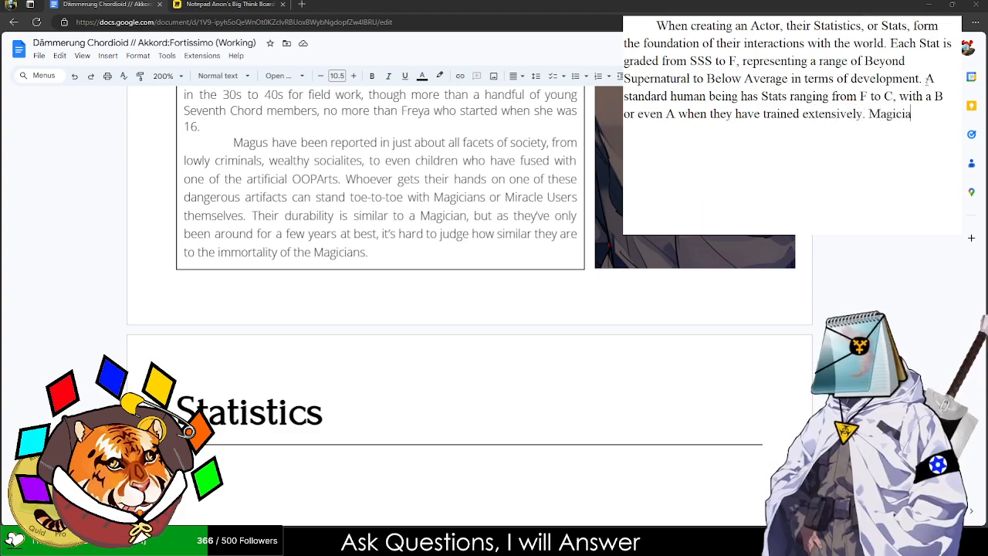
pyautogui.write('ns and Miracle Users')
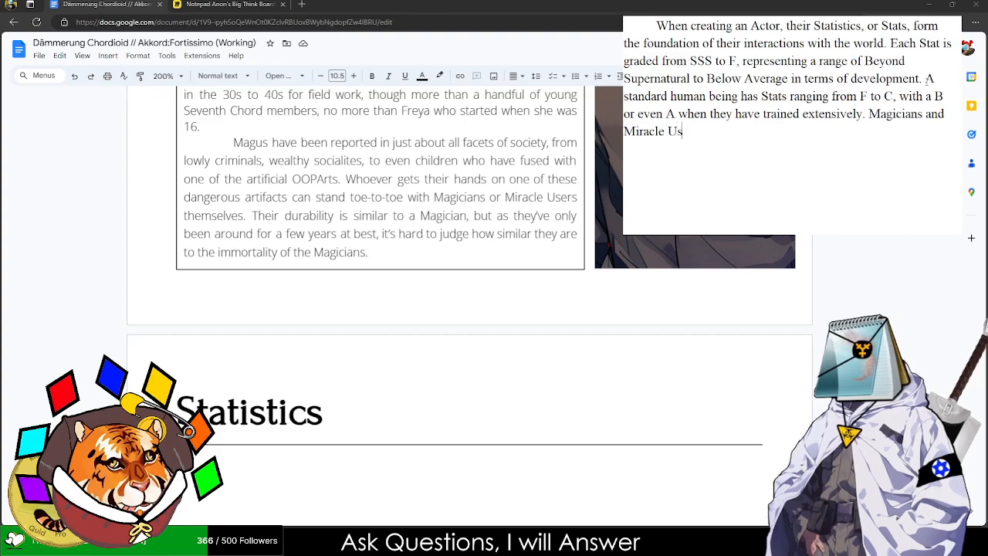
pyautogui.write('e to their ')
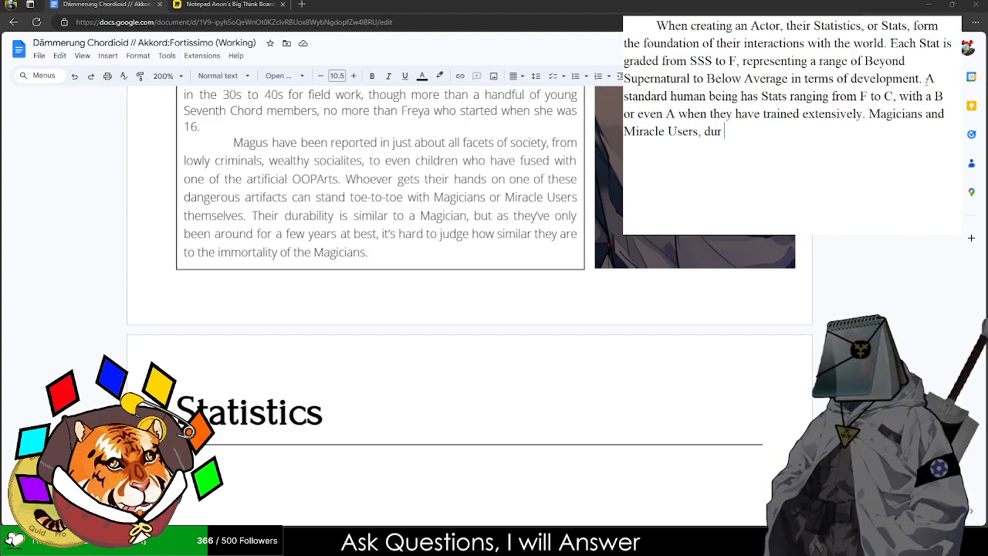
pyautogui.write('natu')
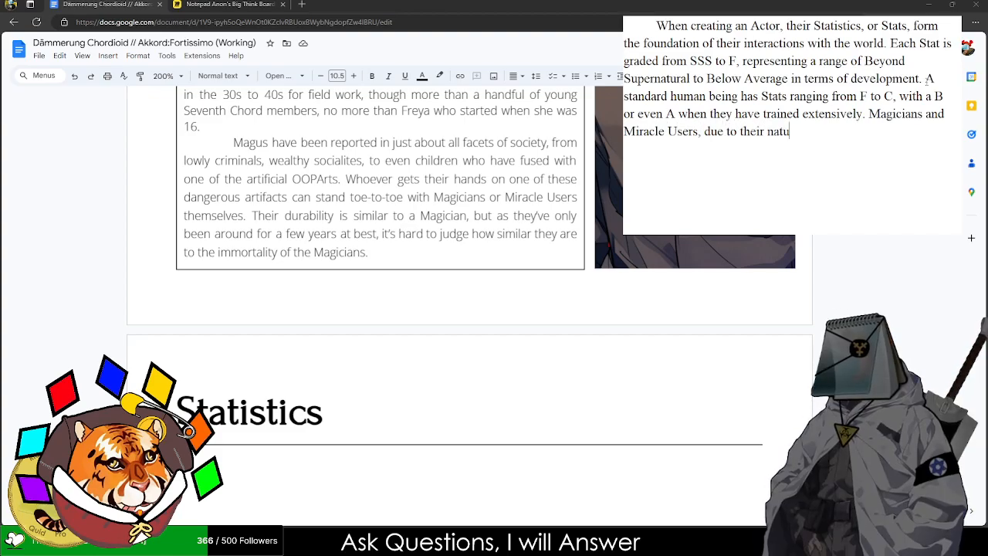
pyautogui.write('re, have s')
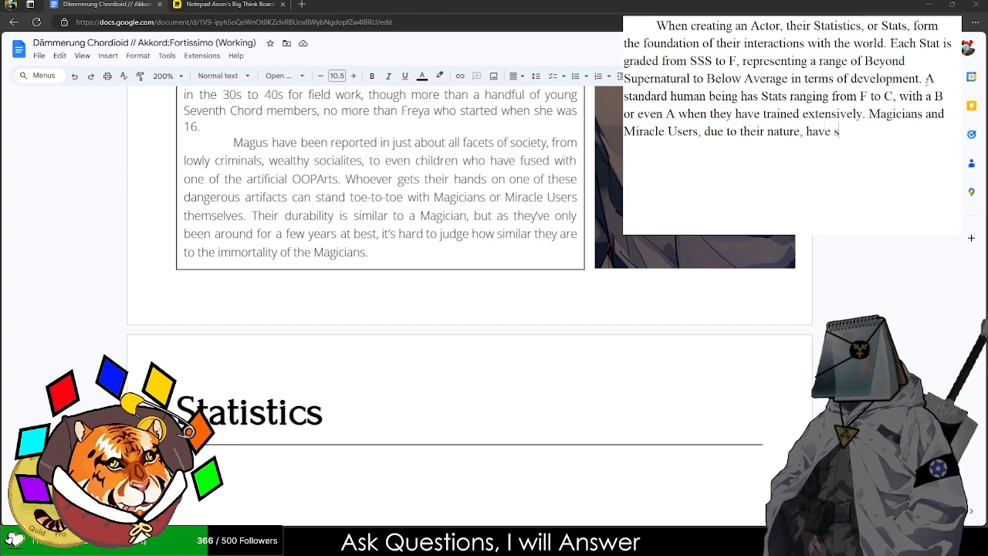
pyautogui.write('urpassed these limits ')
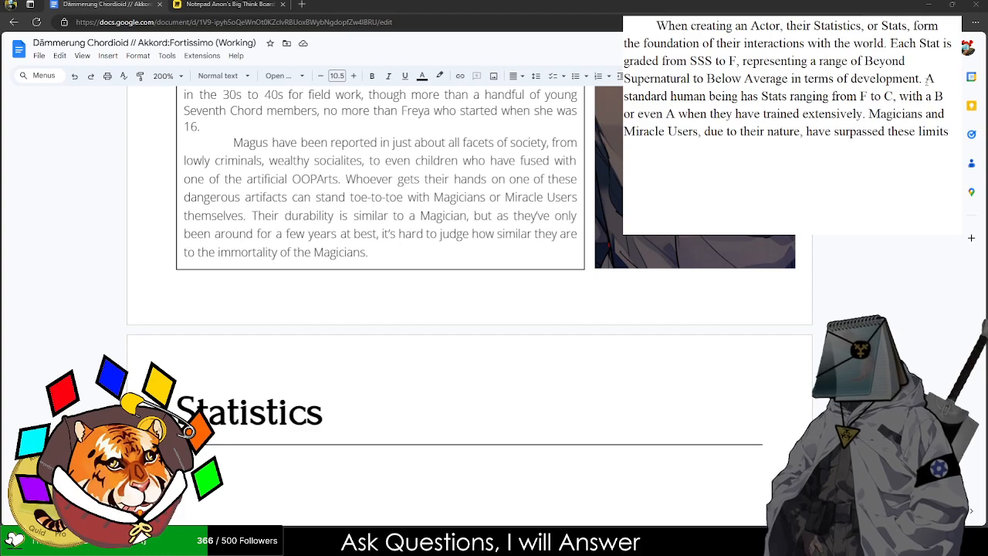
pyautogui.write('to use the ')
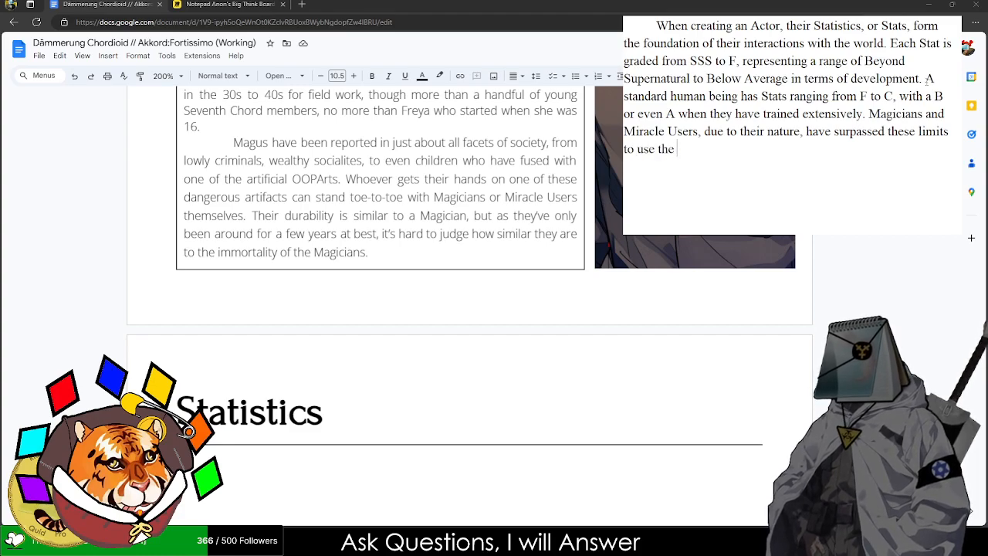
pyautogui.write('powers they ')
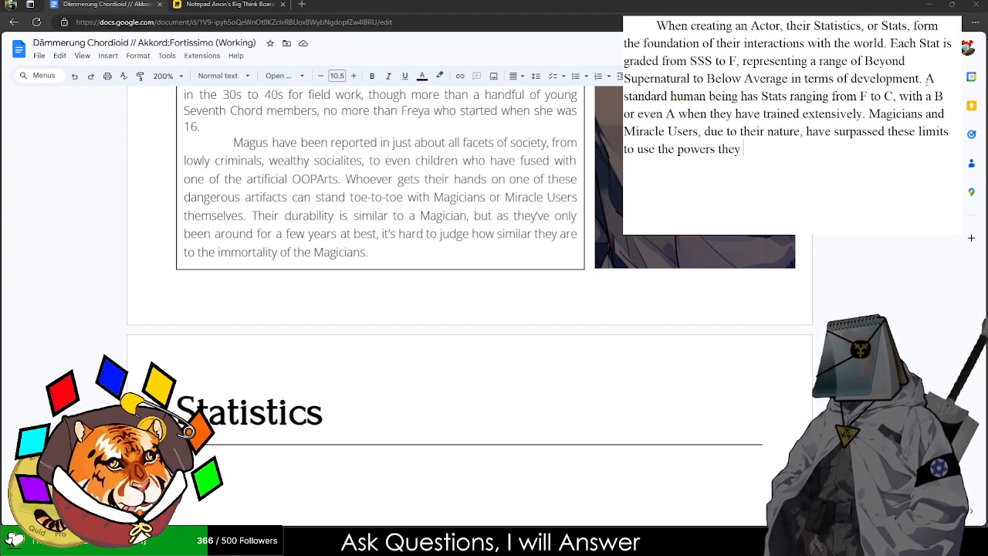
pyautogui.write('possess.')
pyautogui.press('Return')
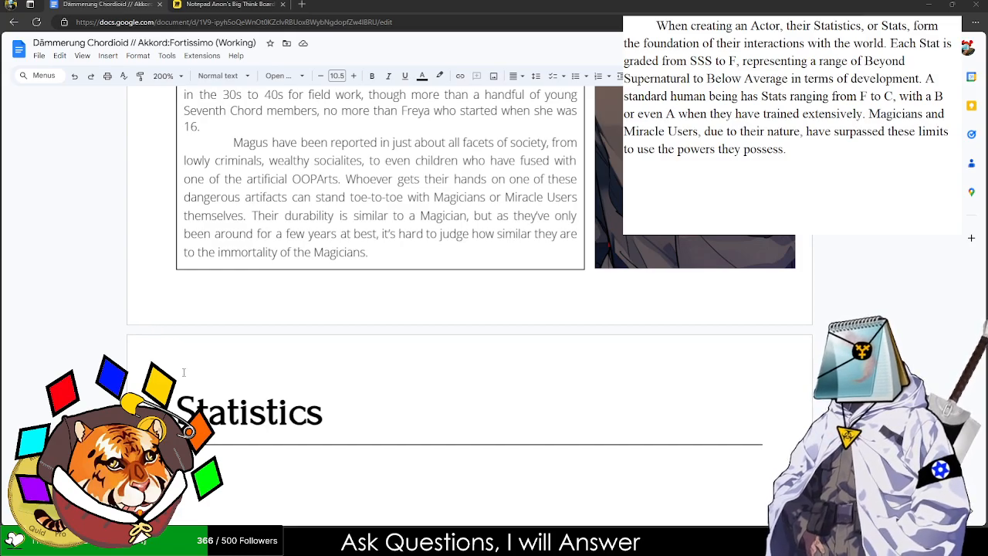
# - Go back to the Dämmerung section of the rulebook document and examine its character illustration
pyautogui.scroll(15, 162, 330)
pyautogui.scroll(20, 270, 331)
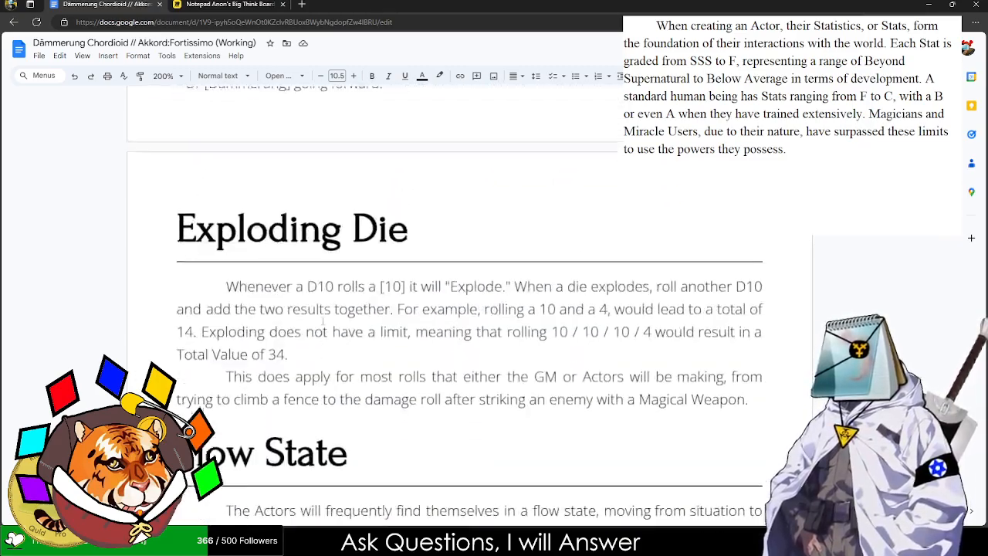
pyautogui.scroll(10, 434, 289)
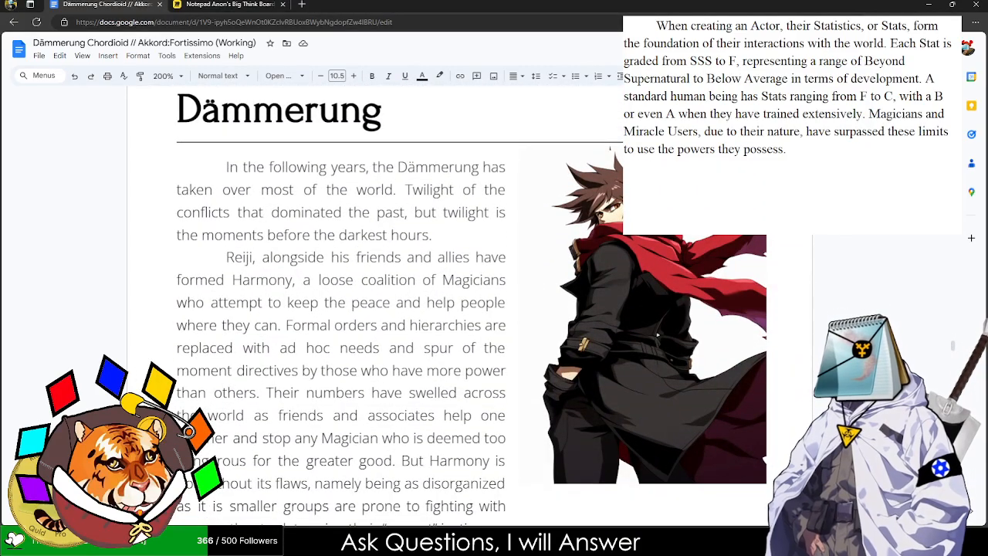
pyautogui.scroll(3, 432, 309)
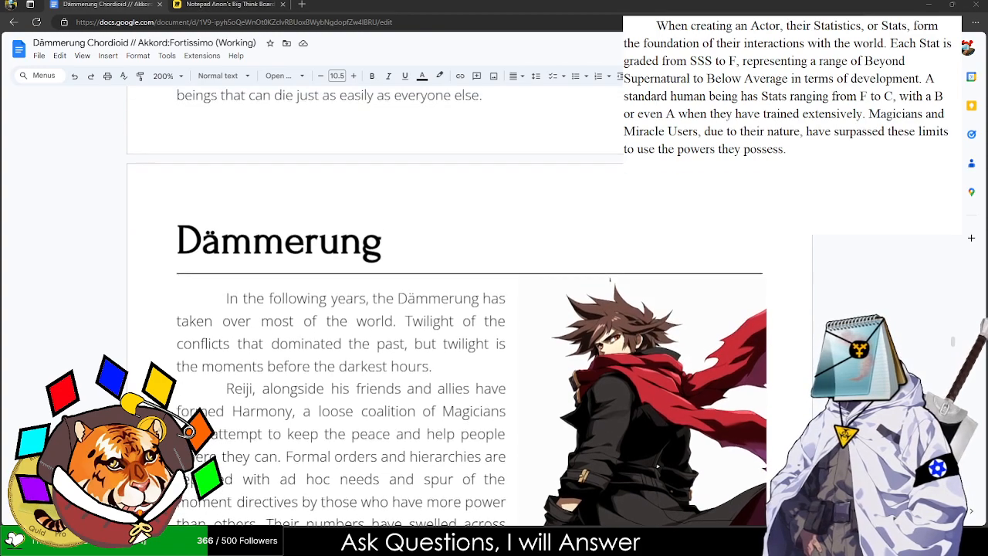
pyautogui.scroll(-1, 432, 309)
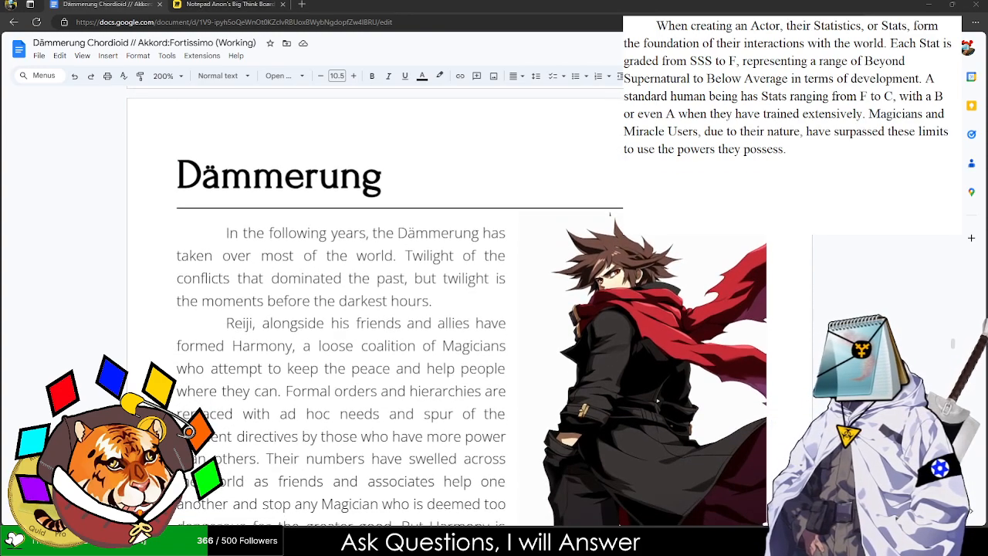
# - Search Google Images for "Loki Fortissimo" and preview the Loki image from the Fortissimo//Akkord:Bsusvier Wiki
pyautogui.click(302, 4)
pyautogui.write('Loki Fo')
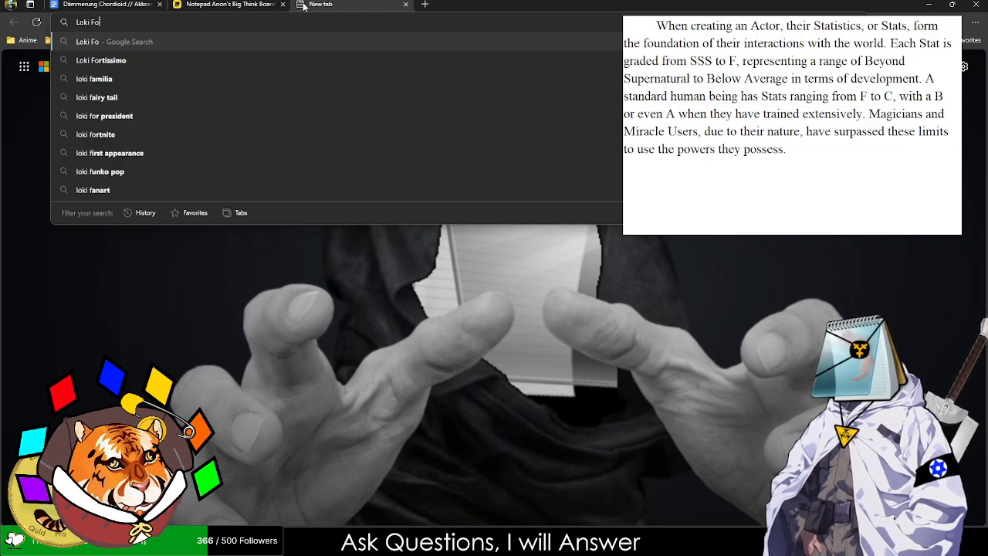
pyautogui.write('rtissimo')
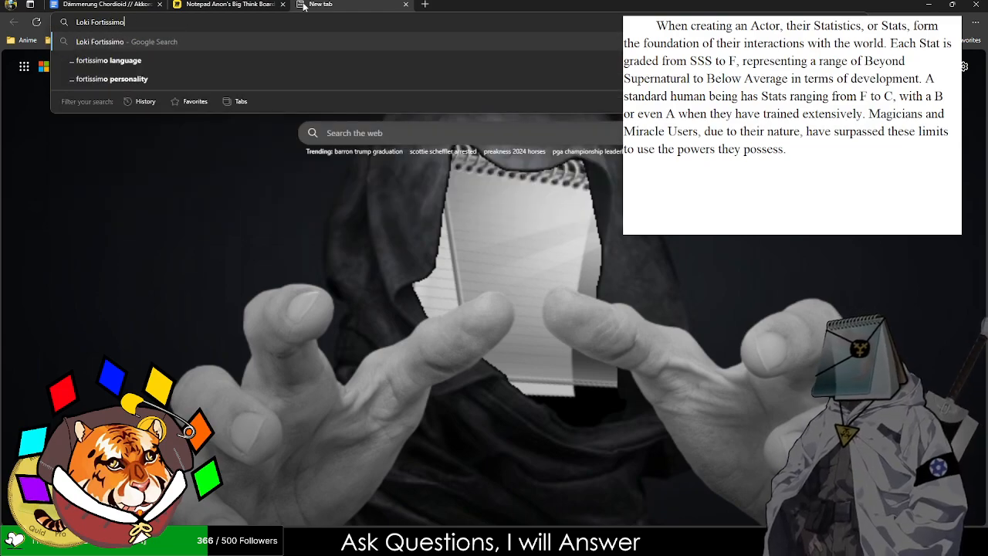
pyautogui.press('Return')
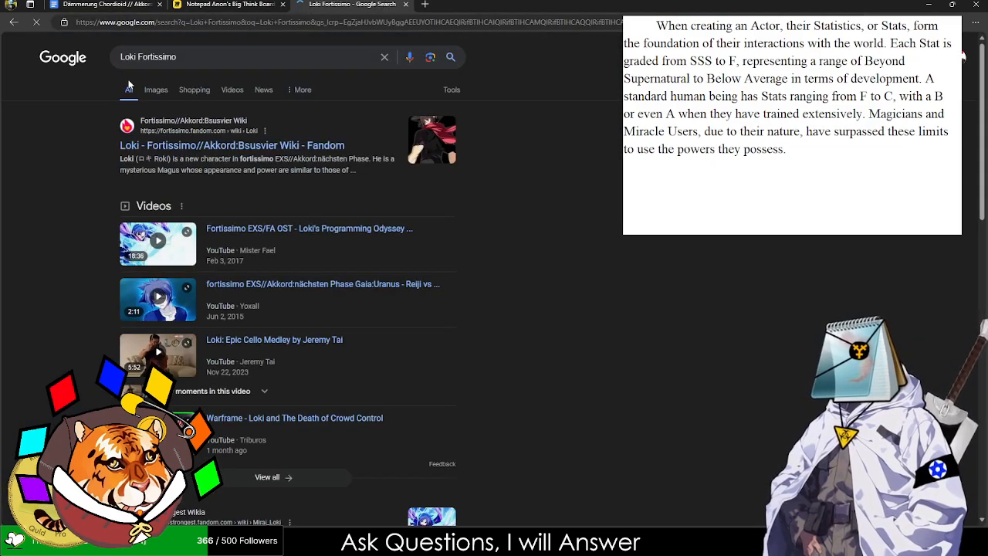
pyautogui.click(156, 91)
pyautogui.click(37, 213)
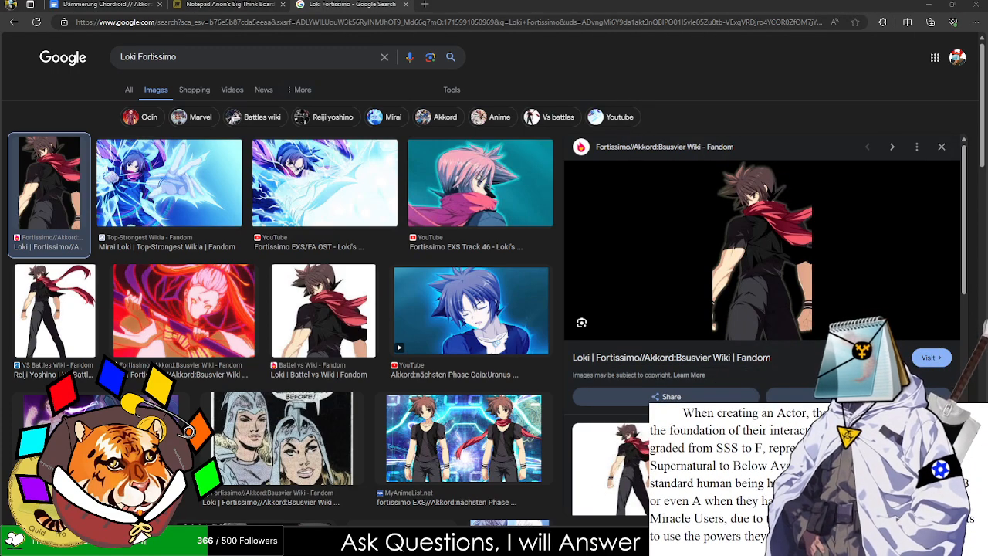
# - Preview the two YouTube Loki's Programming Odyssey images and the Reiji Yoshino image from VS Battles Wiki
pyautogui.click(515, 172)
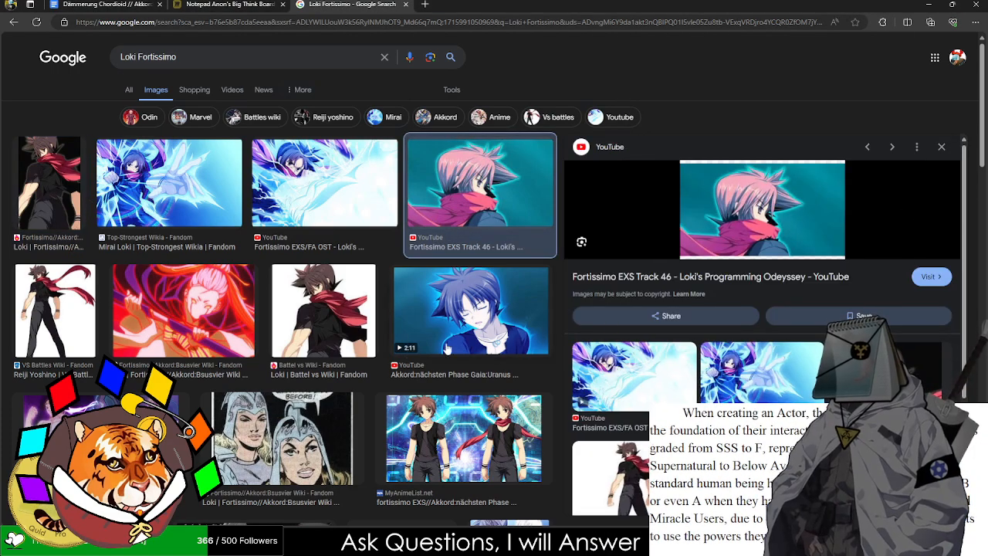
pyautogui.click(671, 395)
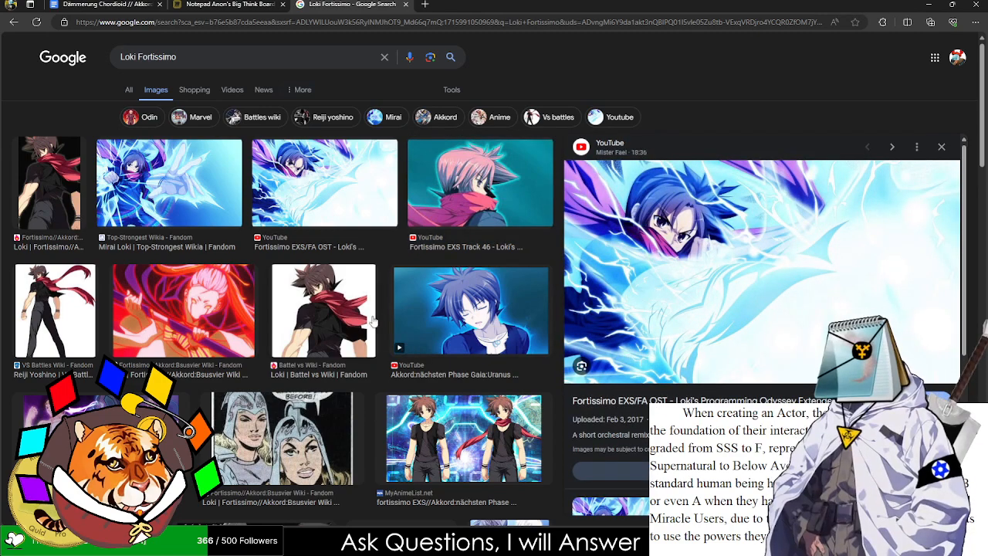
pyautogui.click(329, 321)
pyautogui.click(40, 344)
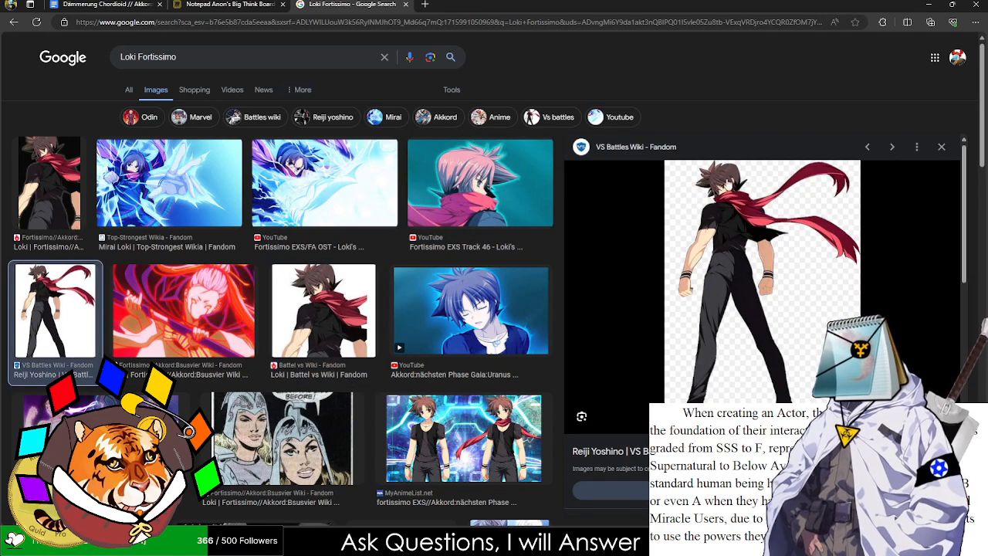
# - Browse further through the Loki image results and preview the Loki (Fortissimo) image from Perfis & Cross Wiki
pyautogui.scroll(-2, 713, 306)
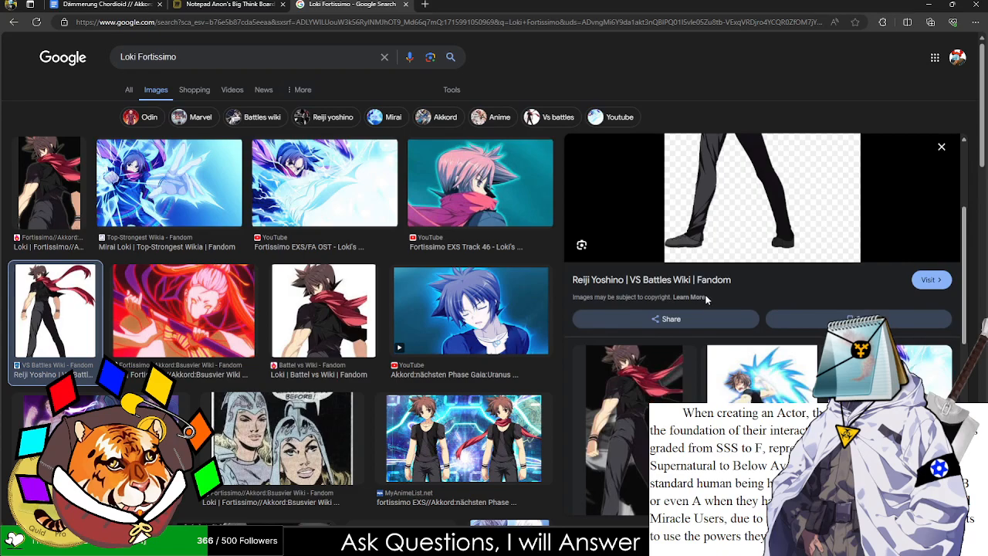
pyautogui.scroll(-4, 157, 345)
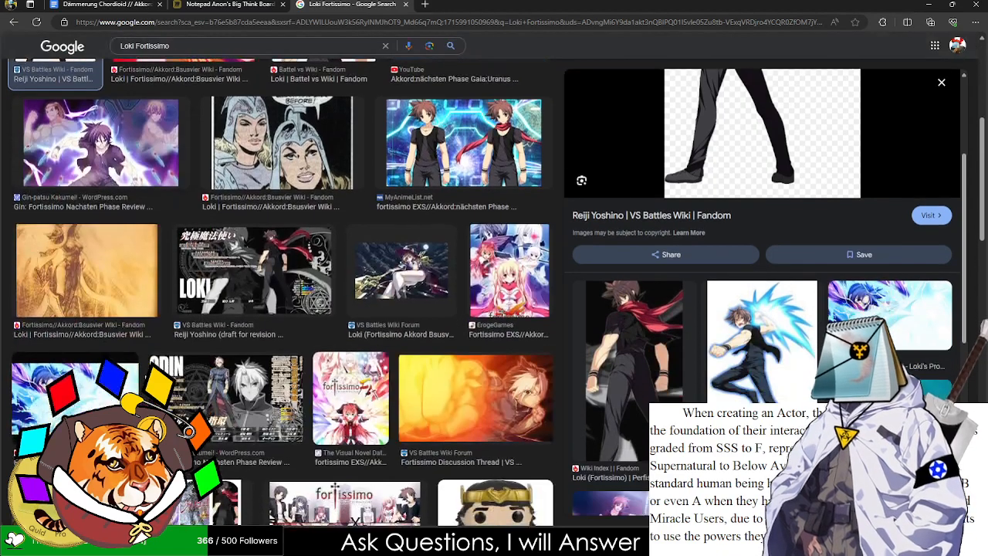
pyautogui.scroll(-2, 399, 383)
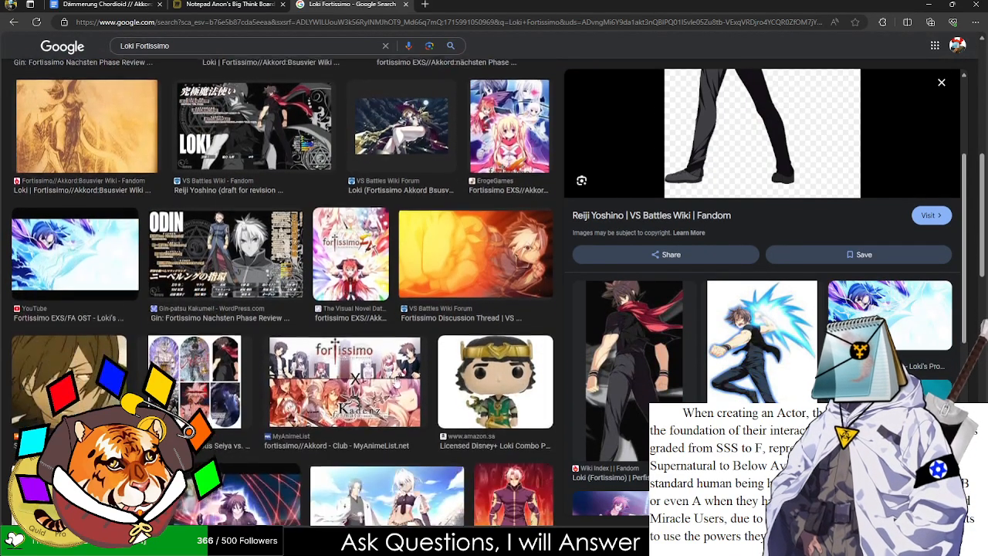
pyautogui.scroll(-3, 333, 361)
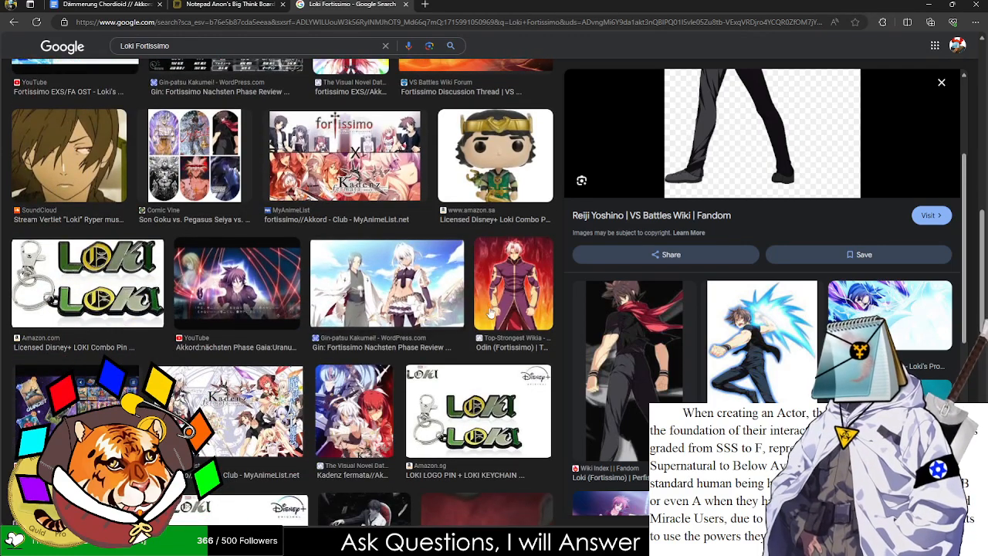
pyautogui.click(646, 344)
pyautogui.scroll(-3, 610, 308)
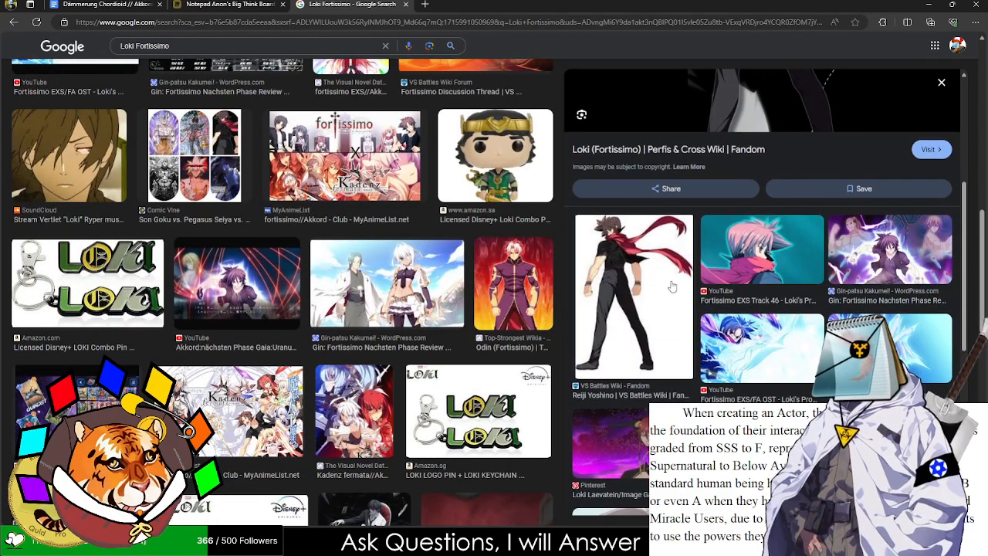
pyautogui.scroll(-3, 677, 284)
pyautogui.scroll(3, 668, 286)
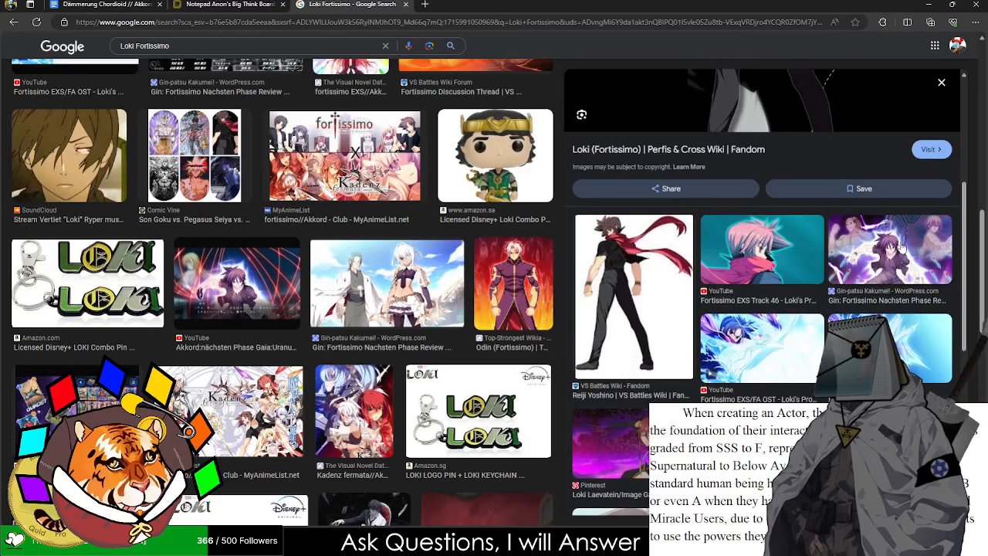
# - Preview the Gin-patsu Kakumei! image of the purple-haired character, and reopen the Loki (Fortissimo) wiki image from the related images
pyautogui.click(889, 249)
pyautogui.scroll(-5, 352, 257)
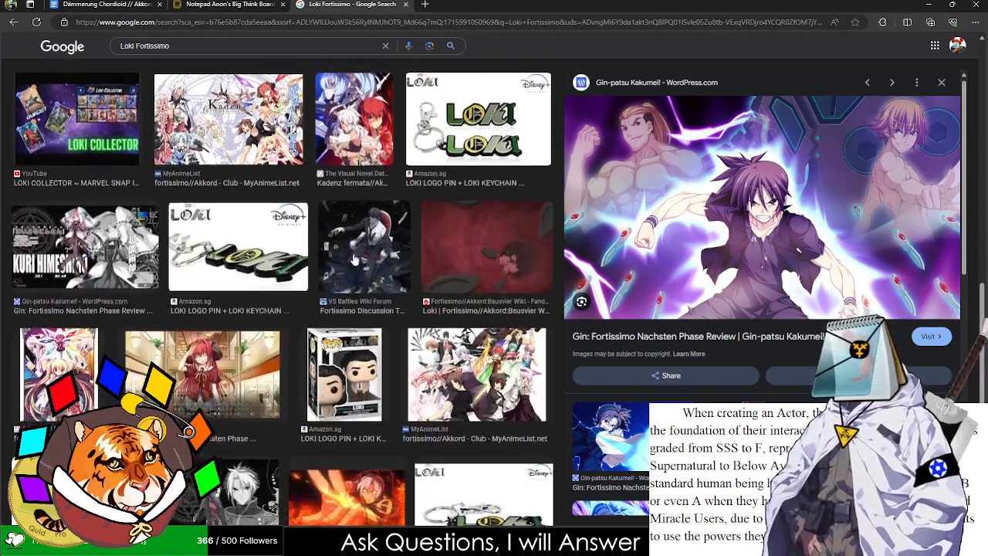
pyautogui.scroll(-2, 348, 249)
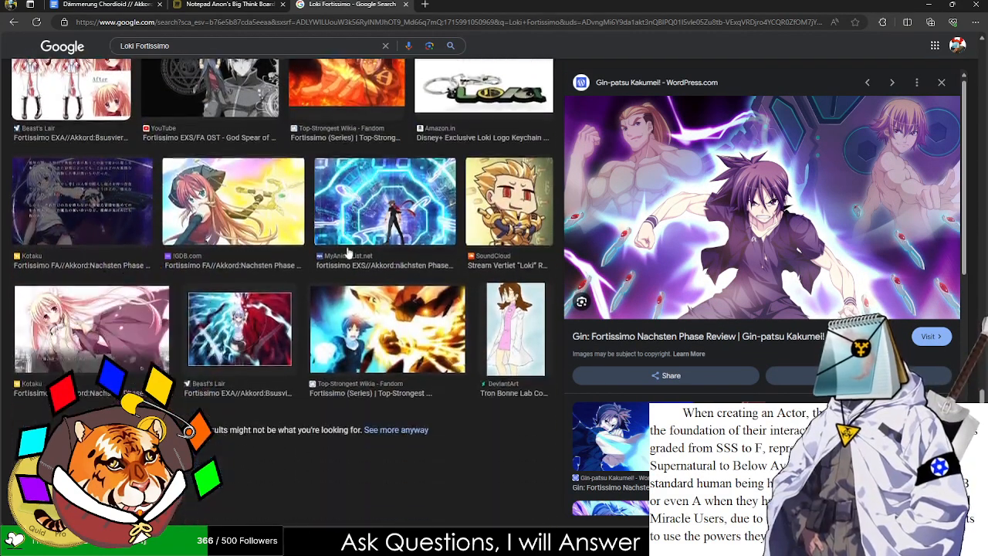
pyautogui.click(845, 452)
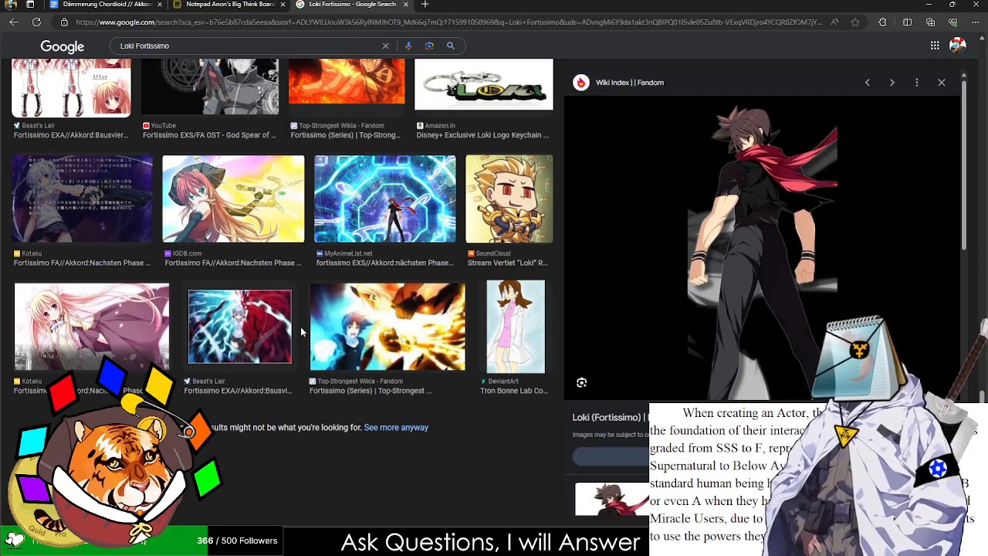
# - Preview the Kuri Himeshiro image from the Gin-patsu Kakumei! review, and close the image search to return to the document
pyautogui.scroll(7, 121, 328)
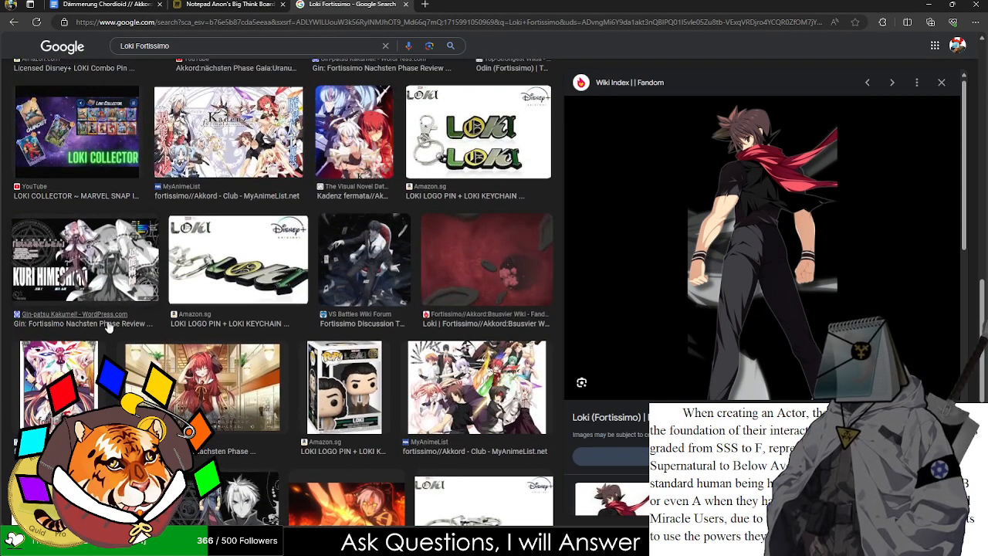
pyautogui.scroll(4, 132, 327)
pyautogui.scroll(-3, 137, 325)
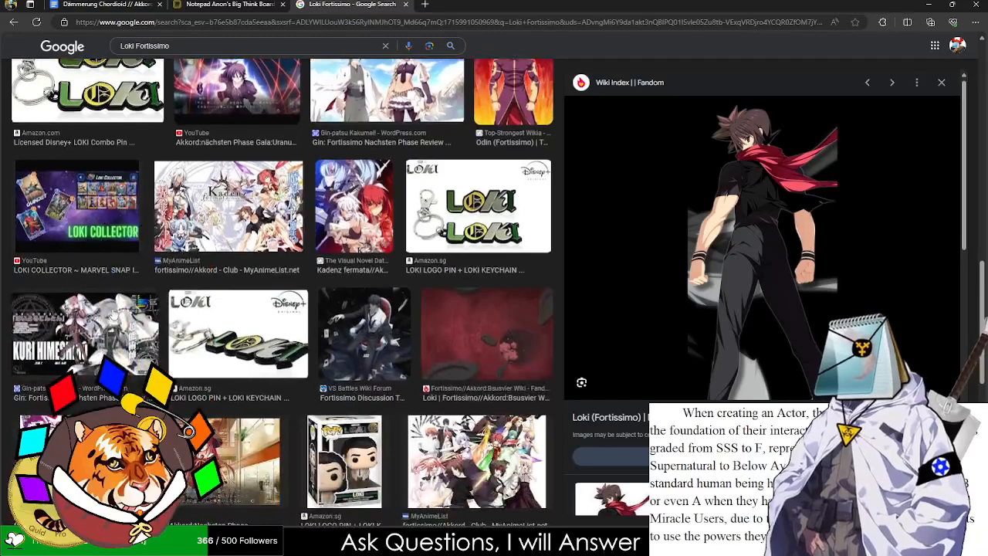
pyautogui.click(111, 324)
pyautogui.scroll(12, 104, 312)
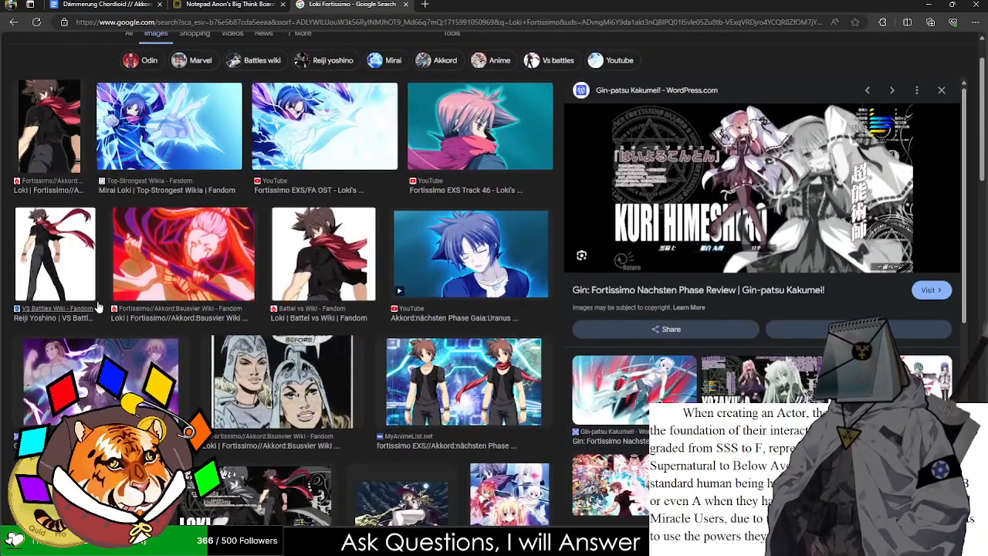
pyautogui.scroll(1, 98, 306)
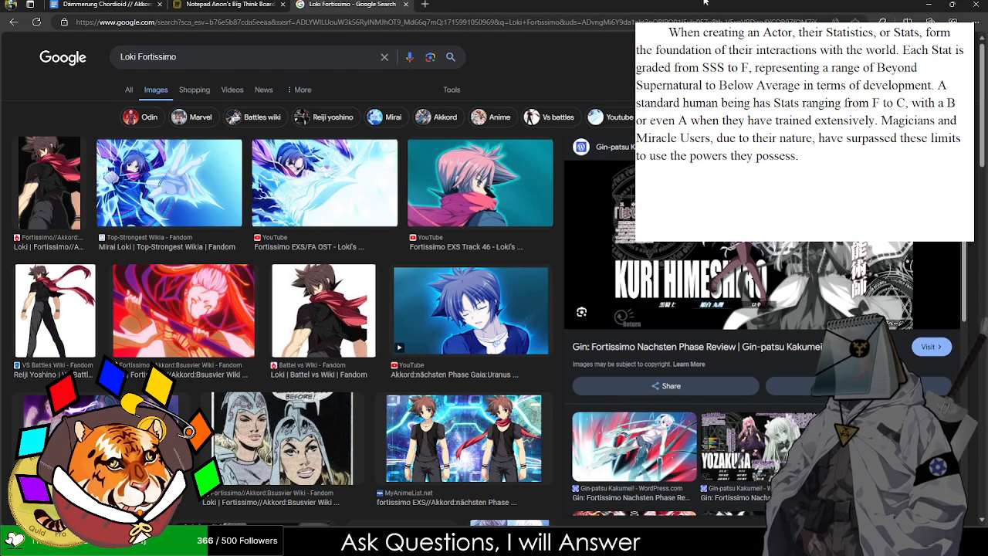
pyautogui.middleClick(338, 4)
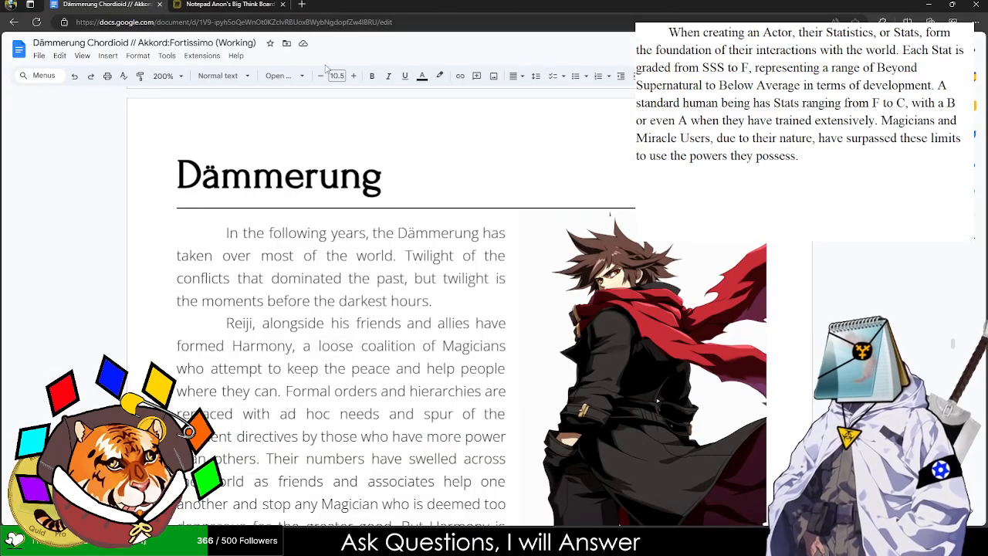
pyautogui.scroll(20, 372, 241)
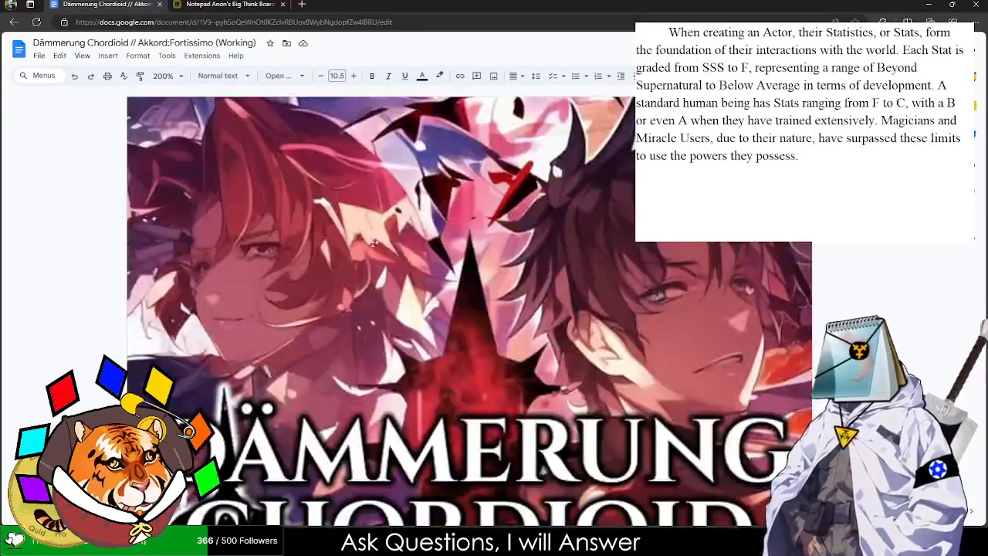
# - Review the rulebook draft from the cover to the "Who can be a Magician or Miracle User?" box and check its first-line indent size
pyautogui.scroll(-20, 373, 242)
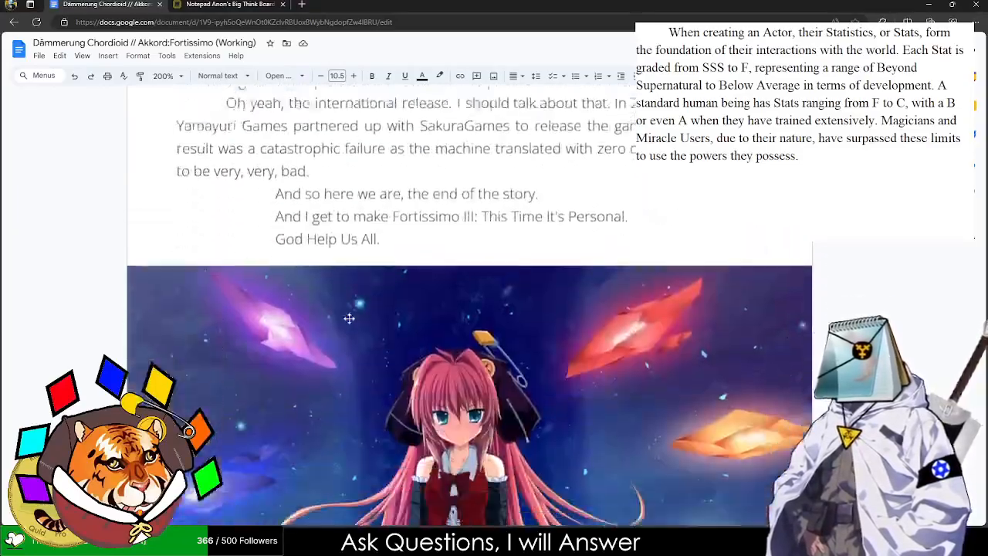
pyautogui.scroll(-10, 349, 319)
pyautogui.scroll(7, 349, 318)
pyautogui.scroll(-5, 349, 318)
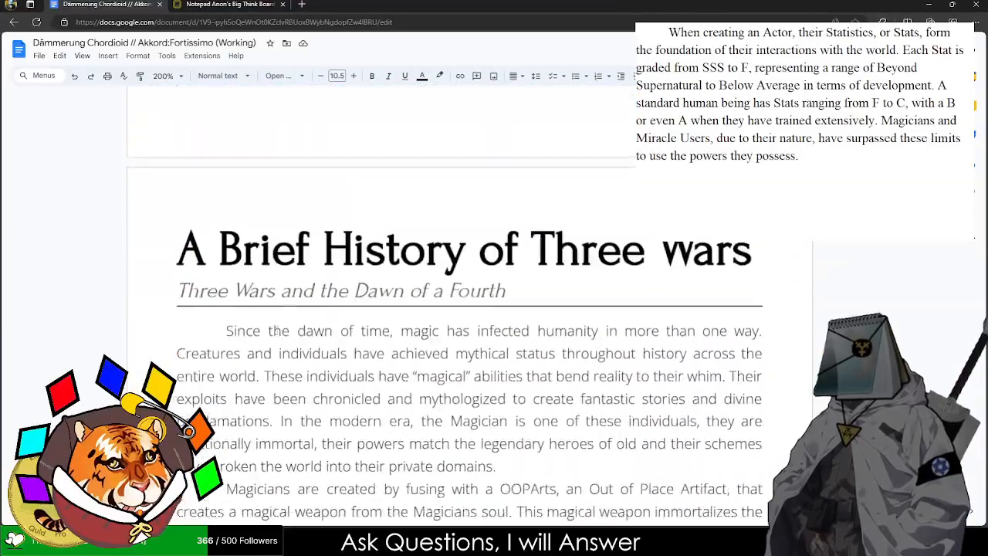
pyautogui.scroll(-15, 232, 324)
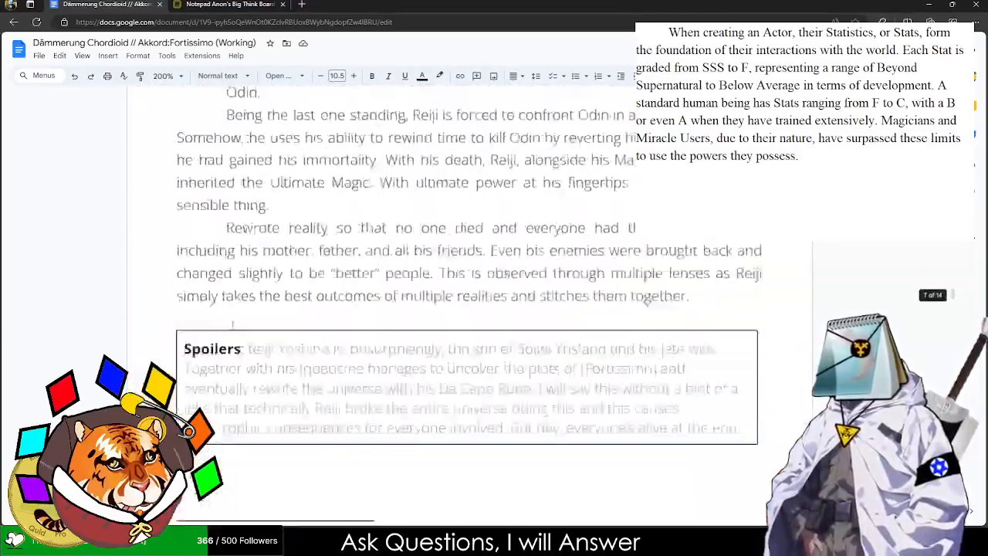
pyautogui.scroll(-20, 233, 324)
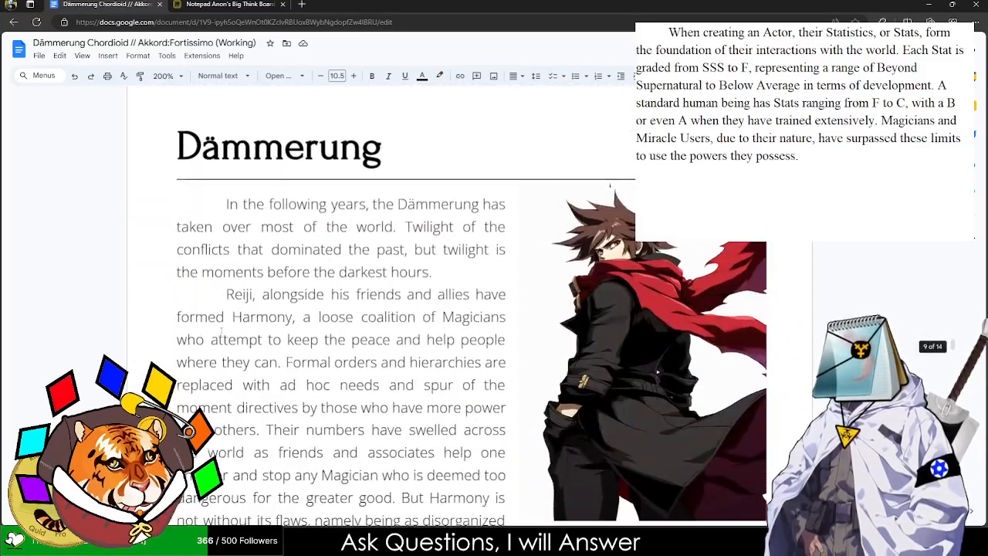
pyautogui.scroll(-20, 222, 332)
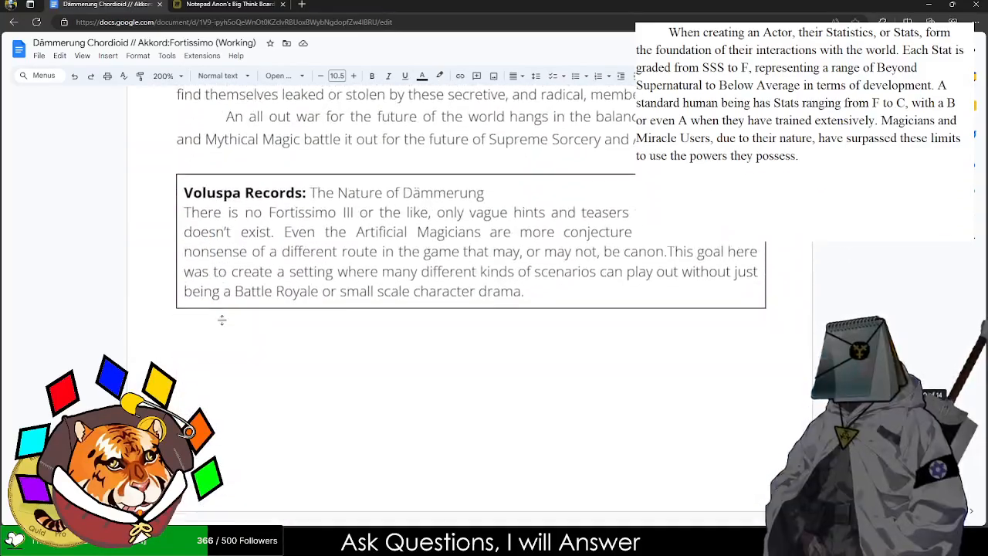
pyautogui.scroll(-1, 221, 320)
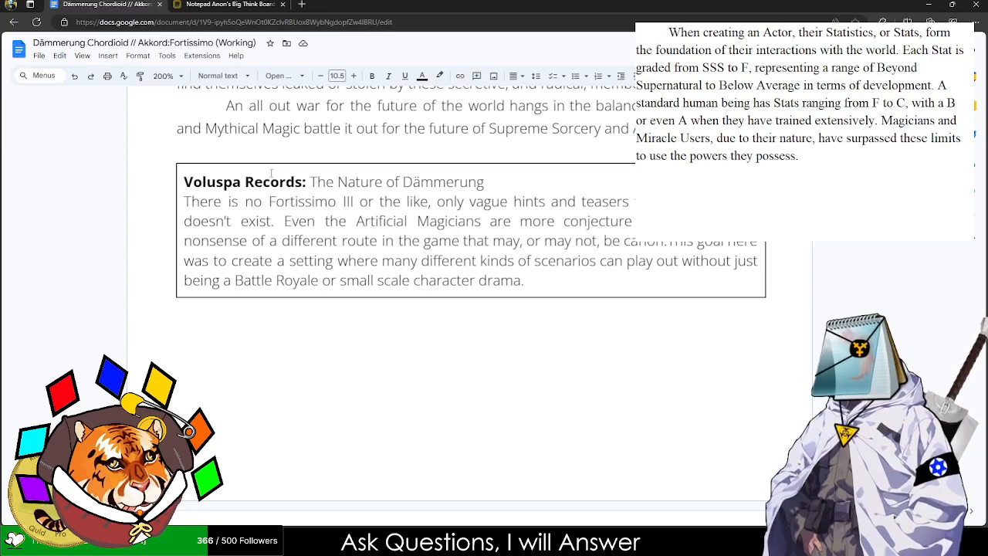
pyautogui.scroll(-20, 271, 173)
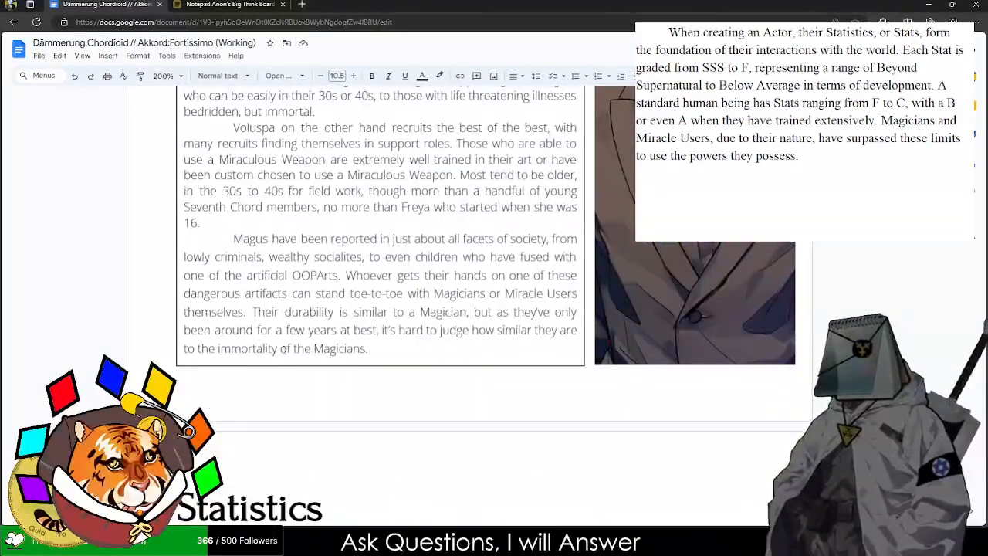
pyautogui.scroll(5, 282, 348)
pyautogui.moveTo(225, 156); pyautogui.dragTo(195, 155)
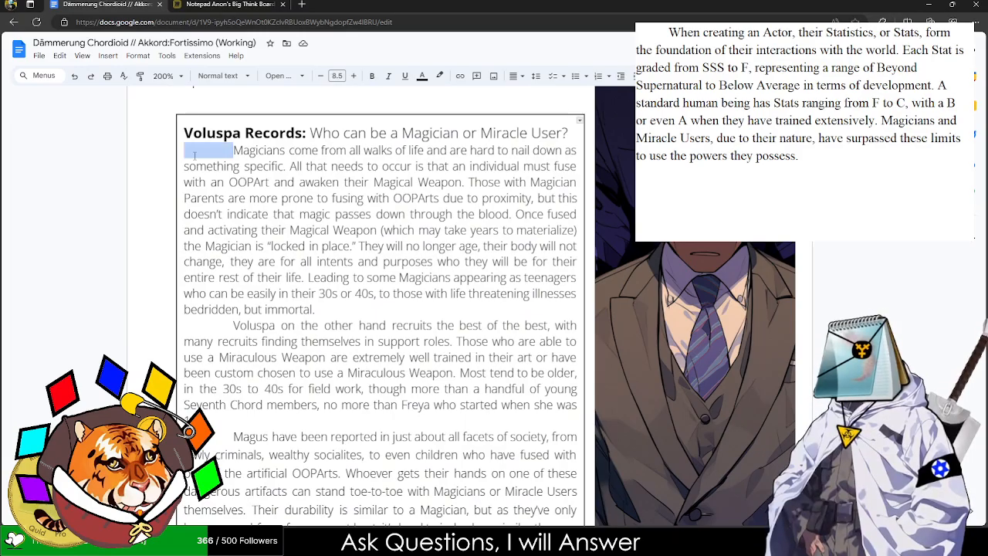
# - Indent the first line under "The Nature of Dämmerung" in its Voluspa Records box and set the indent's font size to 10.5
pyautogui.scroll(20, 216, 193)
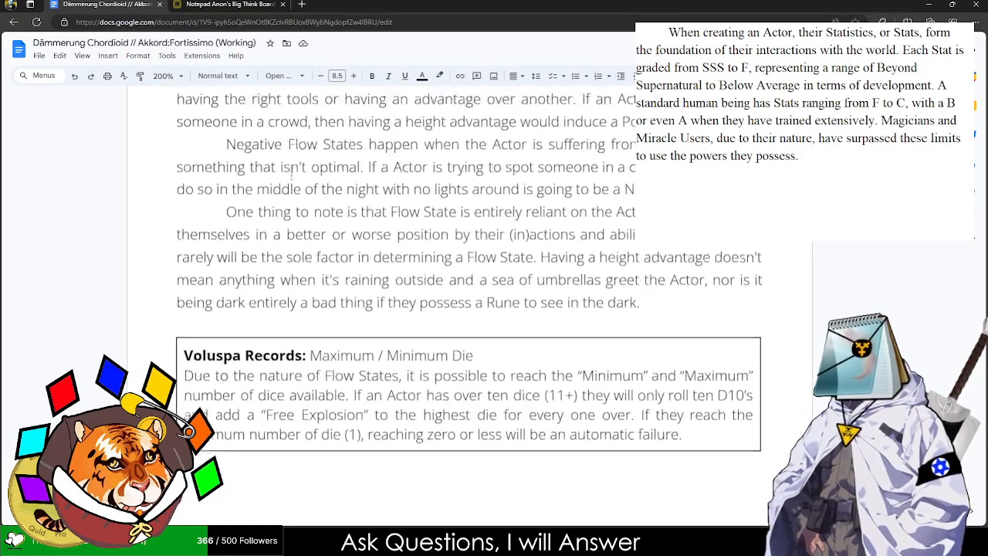
pyautogui.scroll(18, 240, 226)
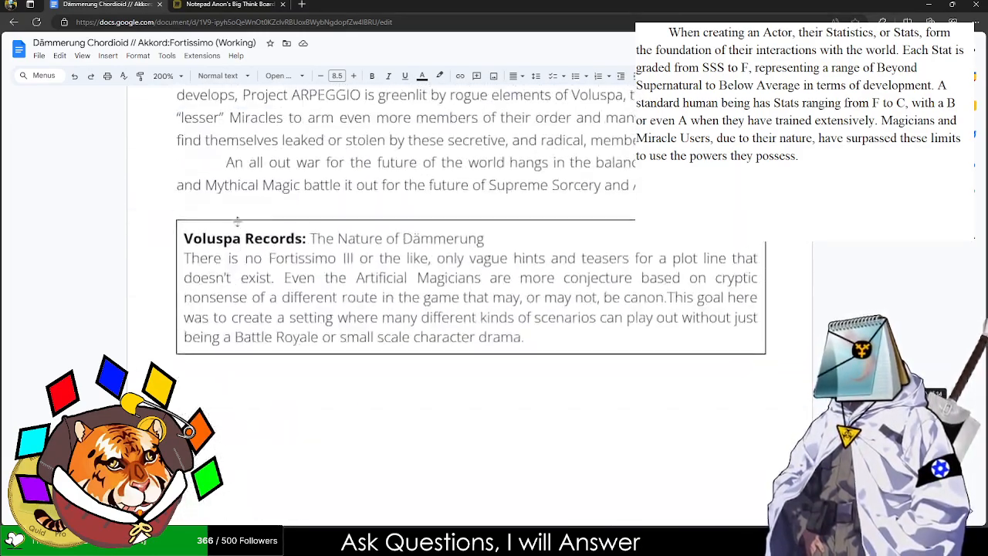
pyautogui.click(190, 268)
pyautogui.press('Left')
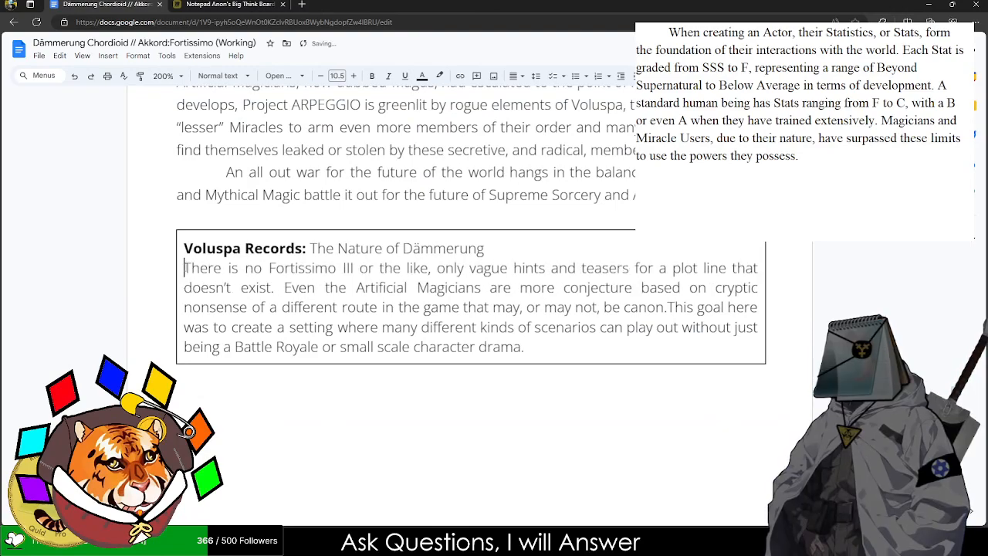
pyautogui.press('Tab')
pyautogui.moveTo(184, 268); pyautogui.dragTo(211, 268)
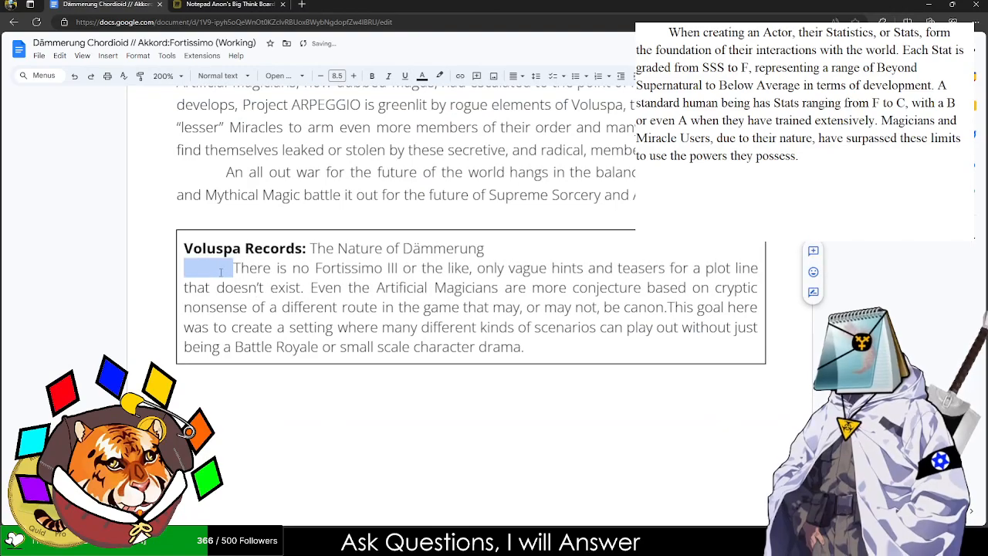
pyautogui.click(338, 75)
pyautogui.write('10.5')
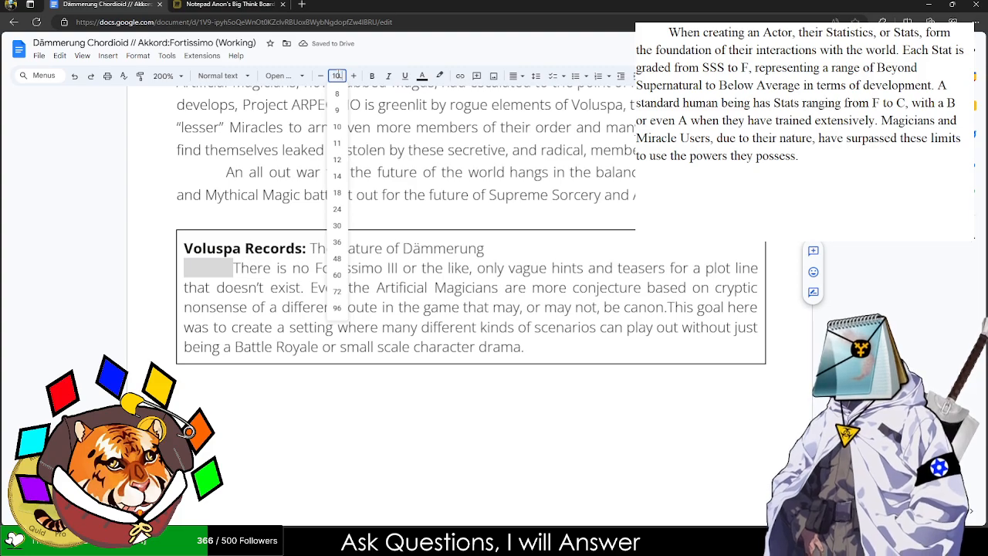
pyautogui.press('Return')
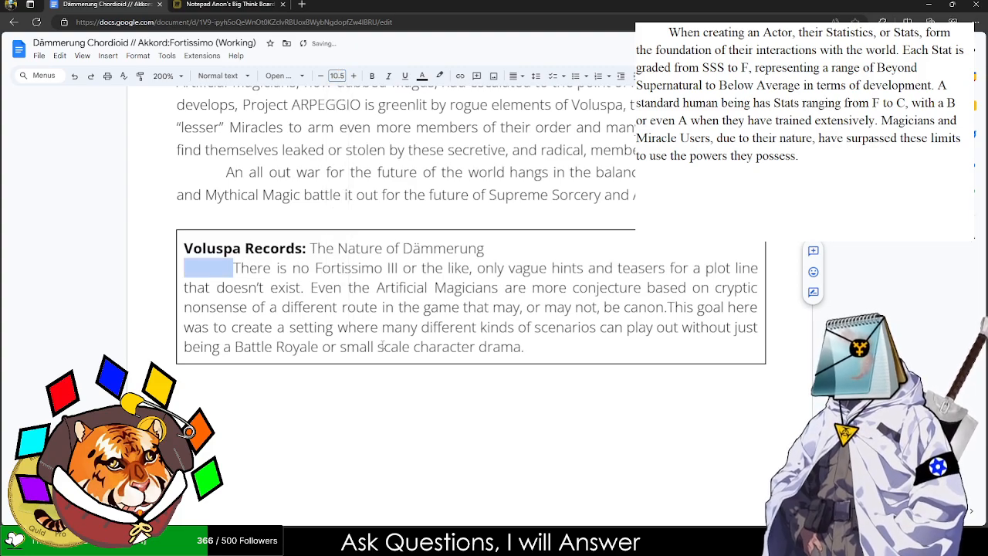
pyautogui.click(383, 345)
# - Indent the first line of the "Maximum / Minimum Die" box, enlarge the indent's font size to 10.5, and return to the Statistics page
pyautogui.scroll(-18, 378, 337)
pyautogui.scroll(-12, 361, 296)
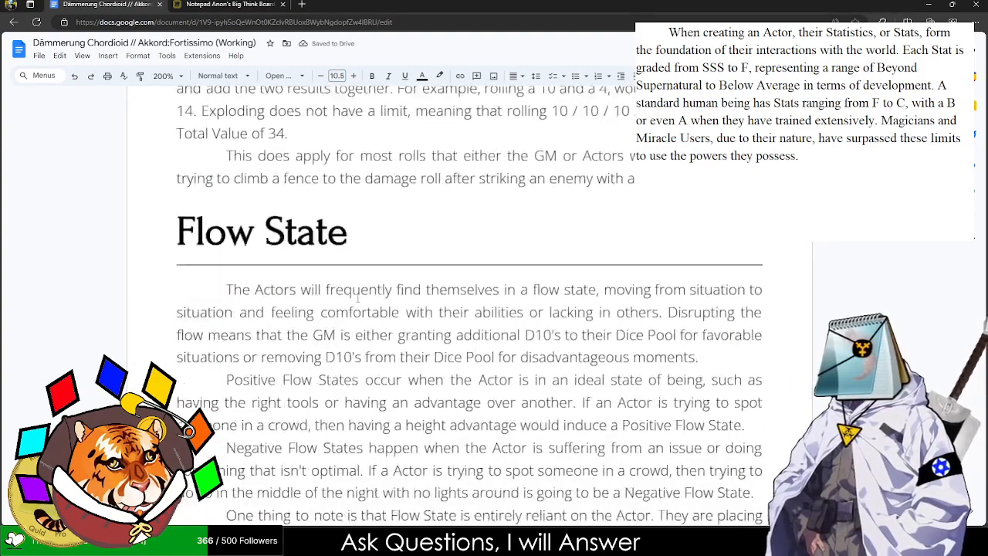
pyautogui.scroll(2, 316, 287)
pyautogui.click(177, 202)
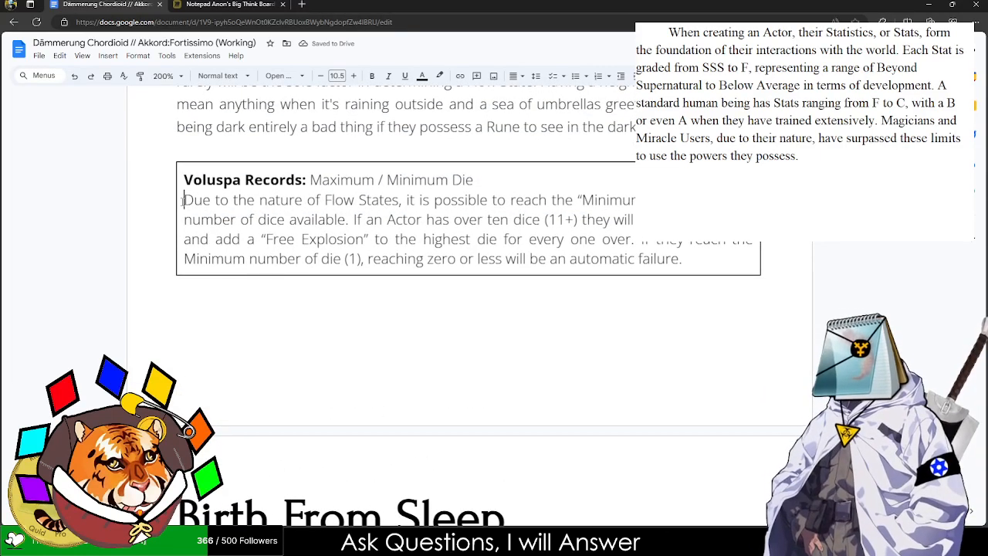
pyautogui.press('Tab')
pyautogui.doubleClick(214, 200)
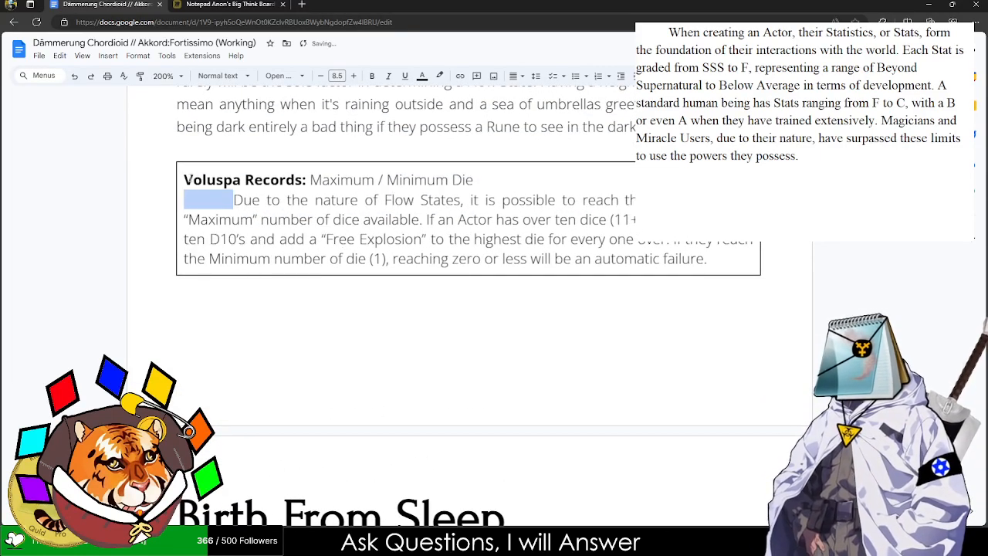
pyautogui.click(354, 76)
pyautogui.click(353, 76)
pyautogui.click(391, 260)
pyautogui.scroll(-15, 391, 260)
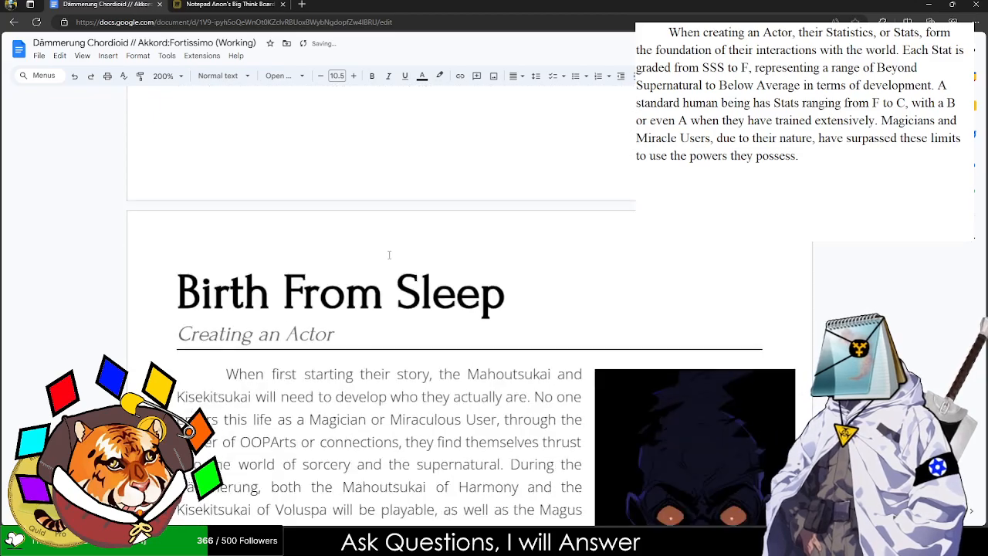
pyautogui.scroll(-2, 324, 303)
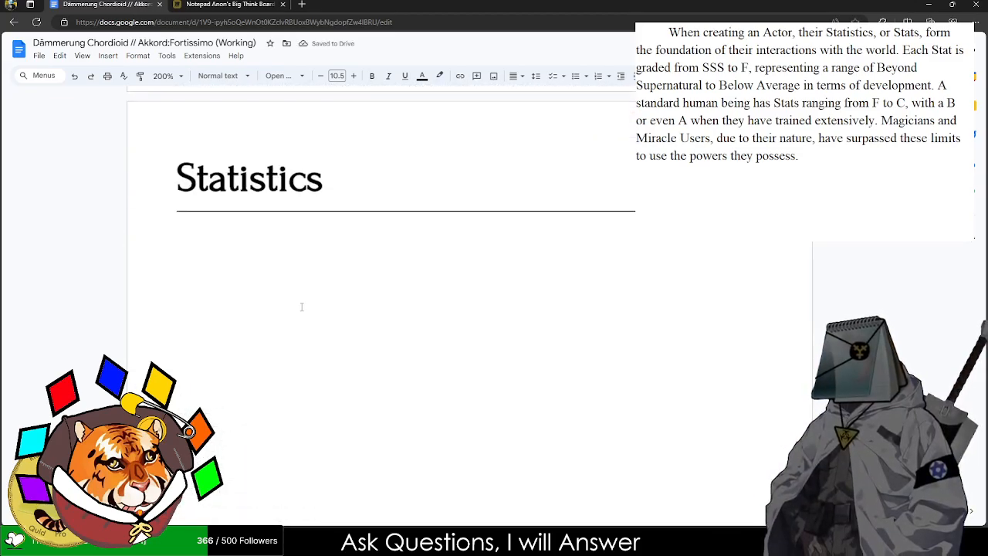
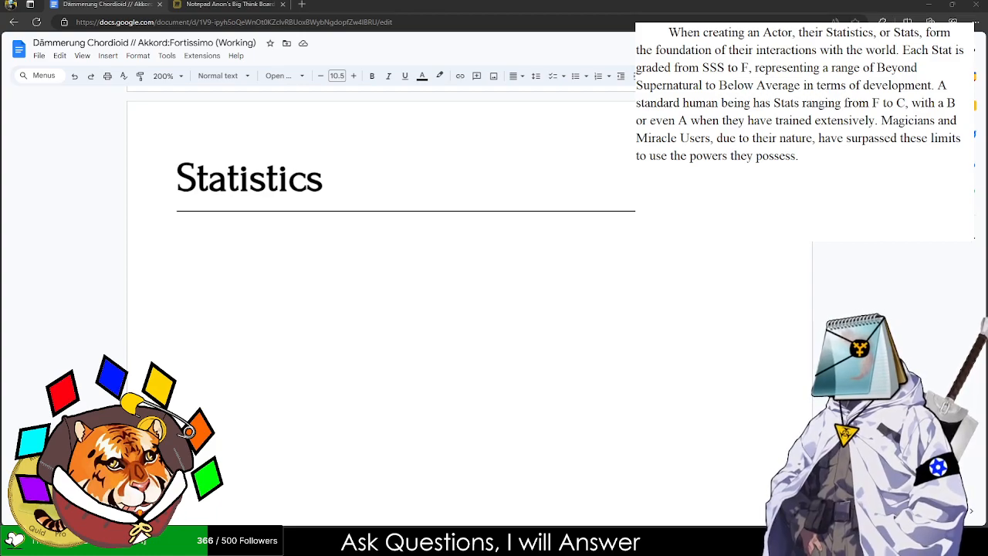
# - Search the web for GGundam in a new browser tab, and refine the image search to G-Gundam
pyautogui.click(302, 4)
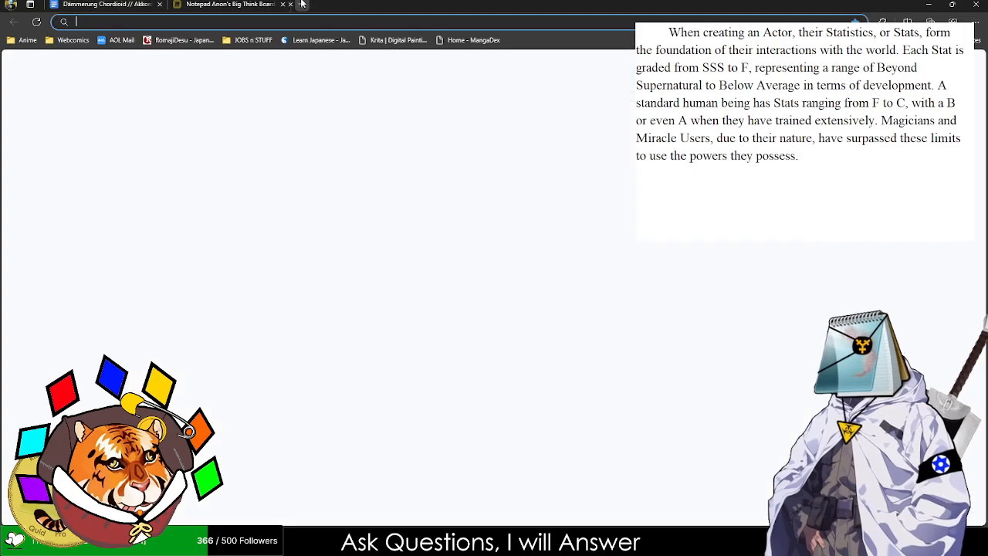
pyautogui.write('GGundam')
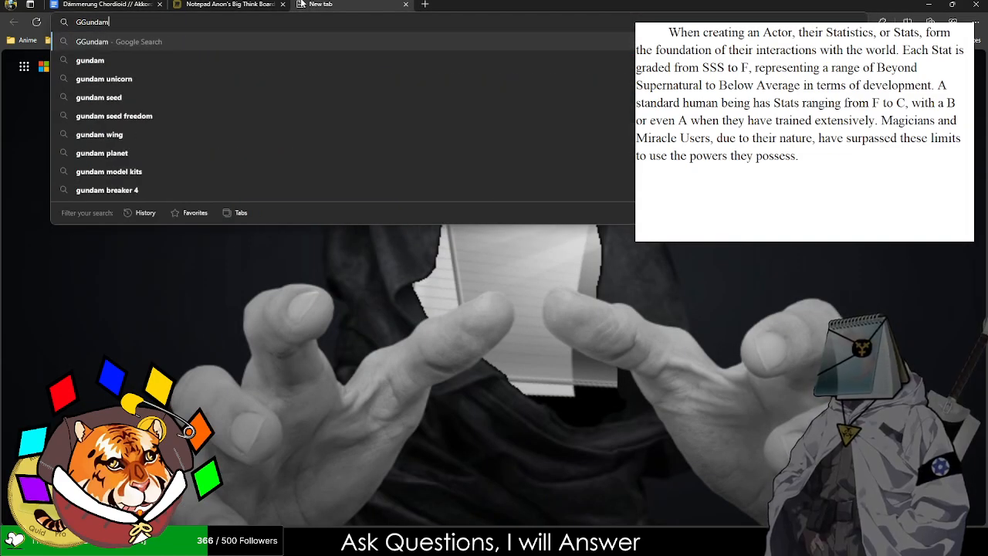
pyautogui.press('Return')
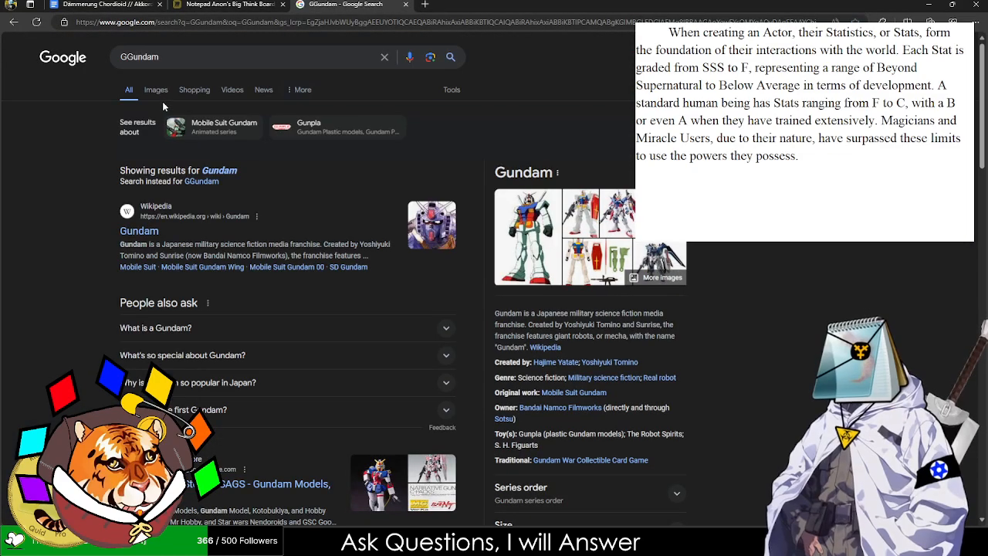
pyautogui.click(161, 90)
pyautogui.click(121, 57)
pyautogui.write('G-')
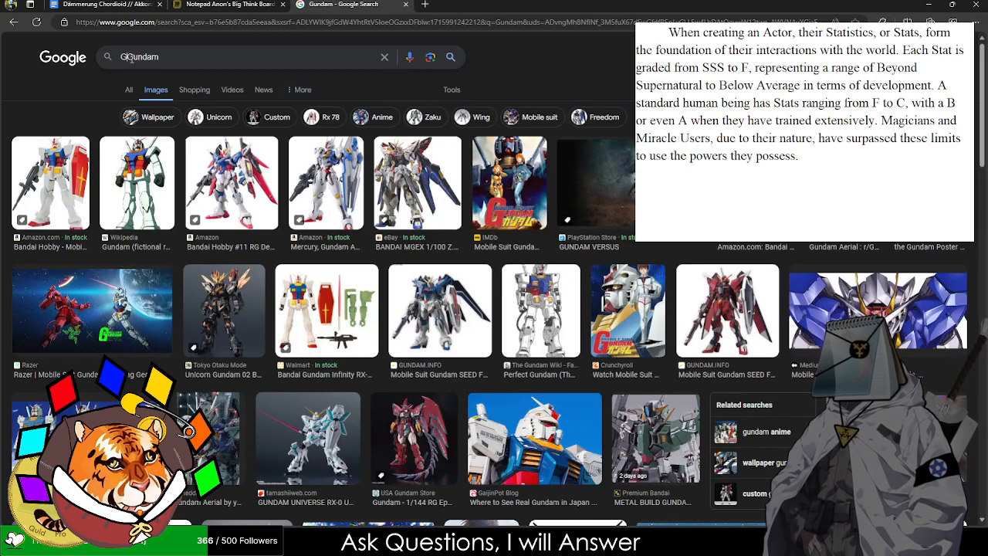
pyautogui.press('Return')
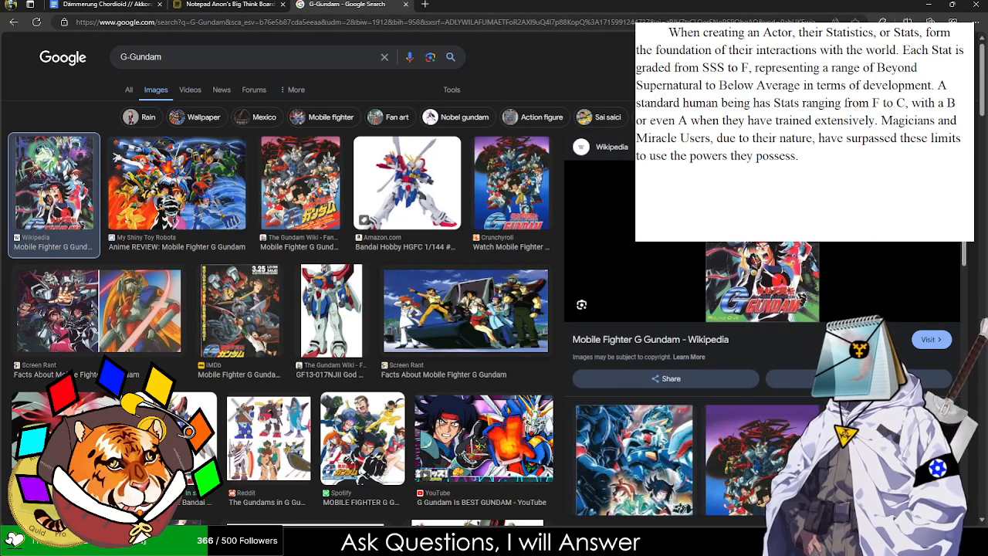
# - Preview the G-Gundam images from Crunchyroll, Amazon, The Gundam Wiki and the Screen Rant group shot of the characters
pyautogui.click(517, 185)
pyautogui.click(407, 183)
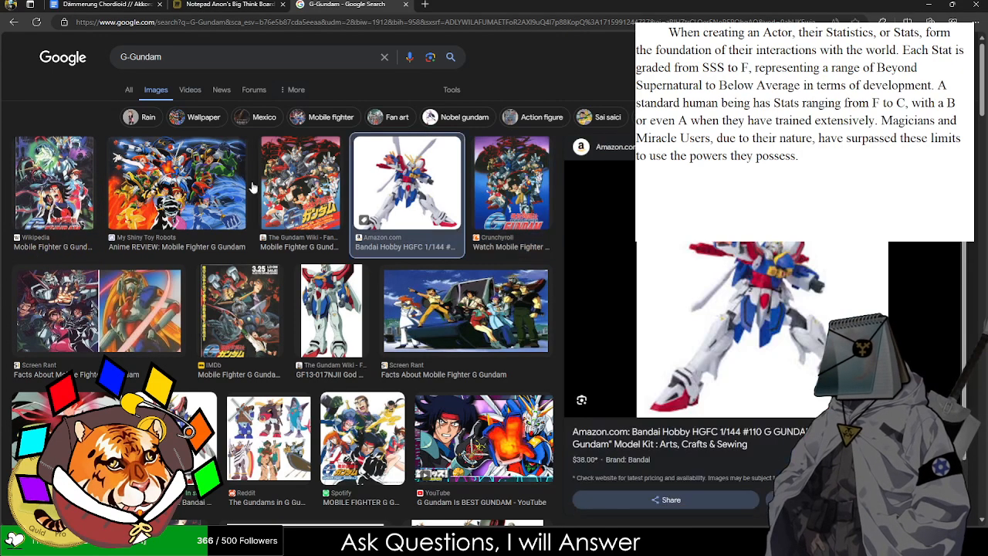
pyautogui.click(261, 188)
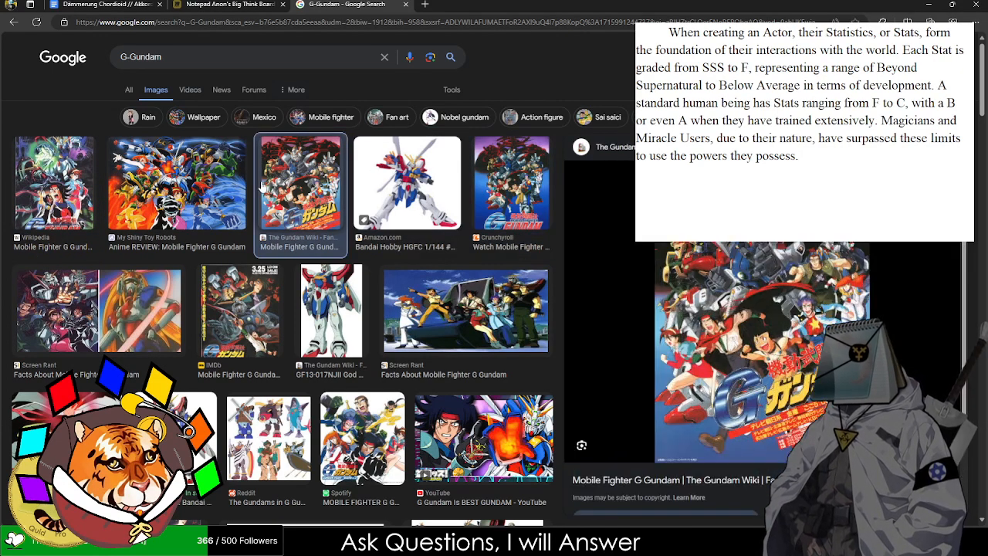
pyautogui.click(540, 280)
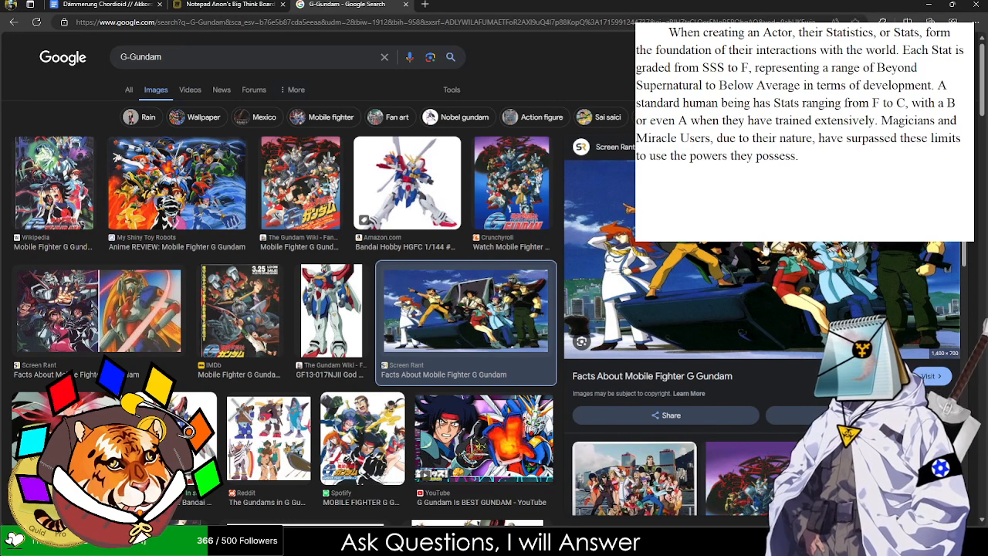
# - Preview the YouTube, Spotify and Bounding Into Comics G Gundam images, browse further results, and close the search to return to the document
pyautogui.scroll(-4, 468, 340)
pyautogui.click(471, 223)
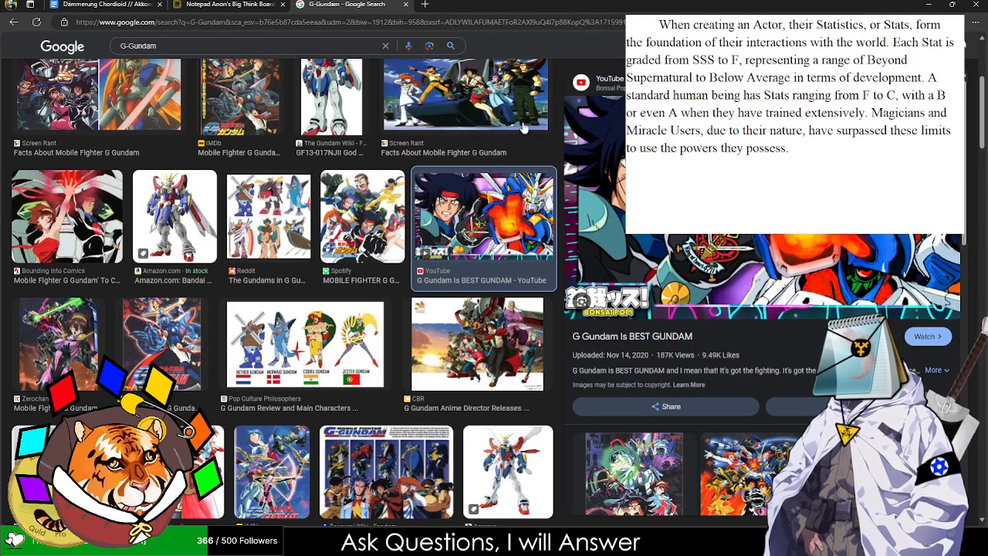
pyautogui.click(376, 222)
pyautogui.click(76, 232)
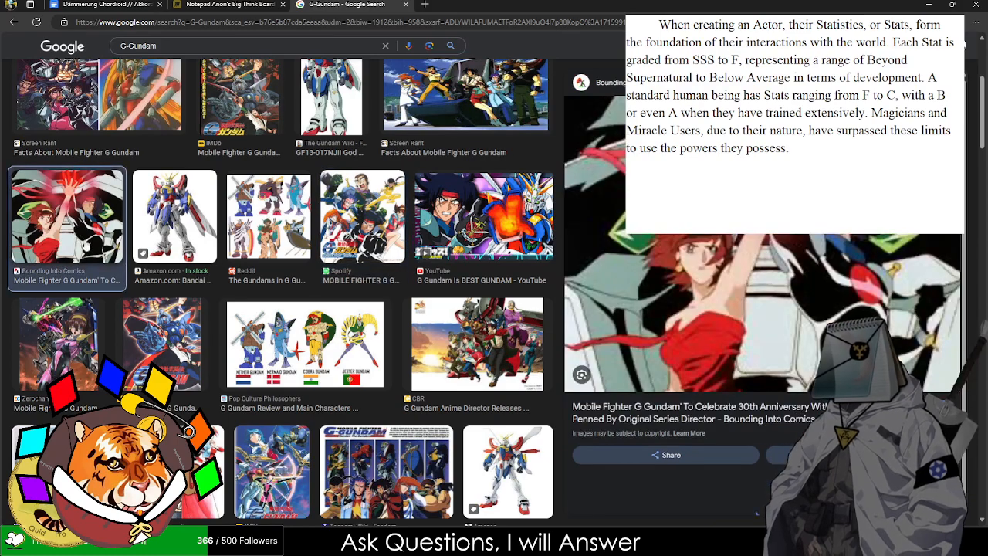
pyautogui.scroll(-10, 89, 255)
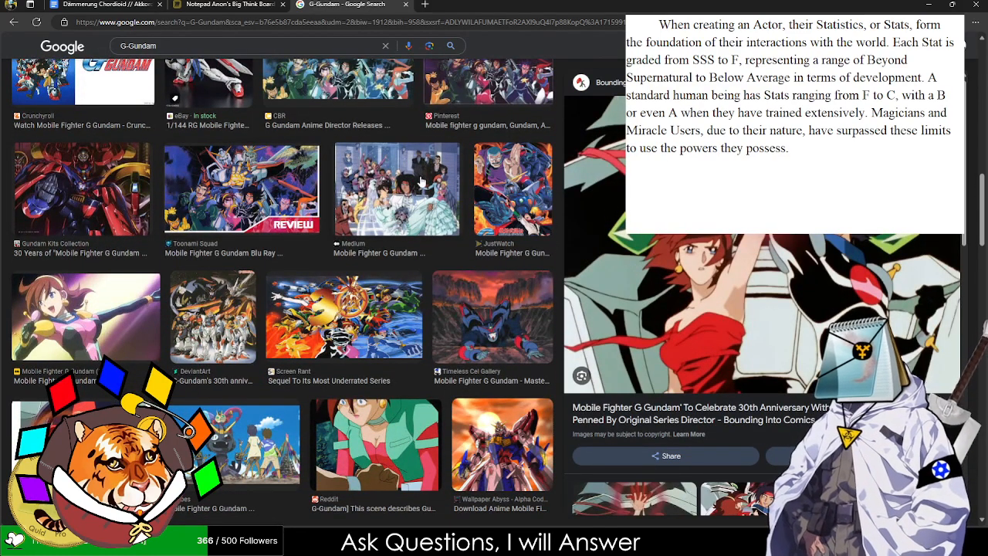
pyautogui.scroll(-5, 417, 205)
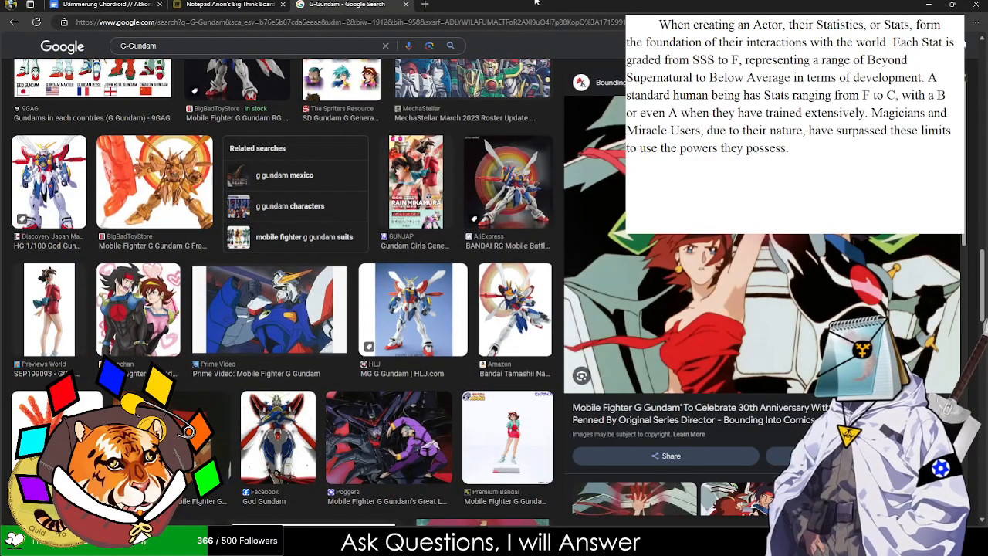
pyautogui.hotkey('ctrl', 'w')
pyautogui.click(659, 164)
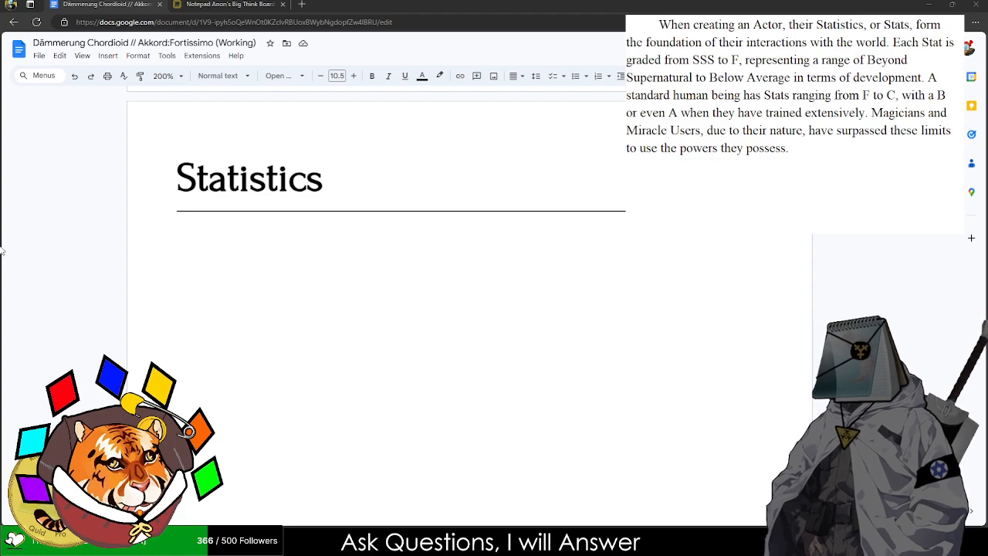
# - Look up Da Capo in a new browser tab and open the Wikipedia article on the Da Capo video game
pyautogui.click(302, 3)
pyautogui.write('da Capo')
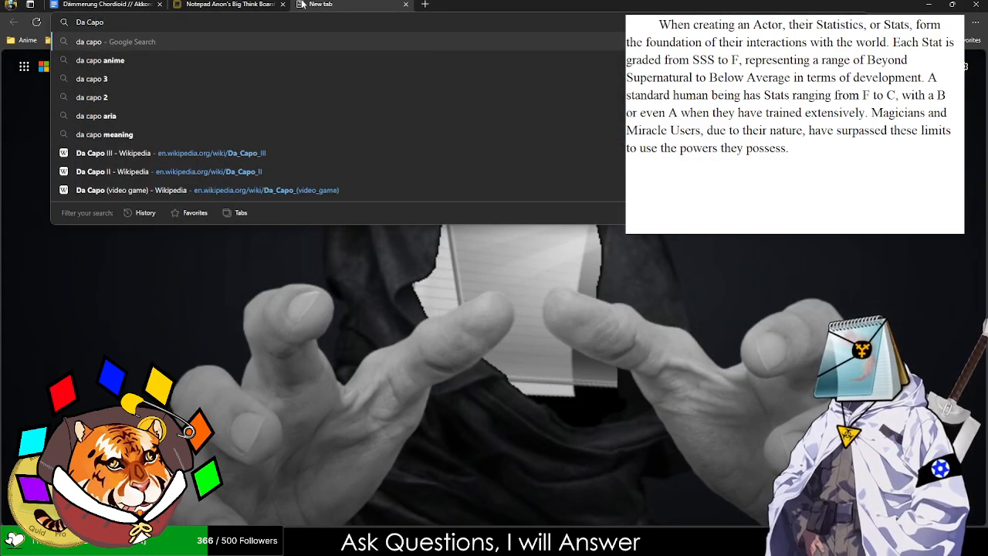
pyautogui.press('Up')
pyautogui.press('Up')
pyautogui.press('Down')
pyautogui.press('Return')
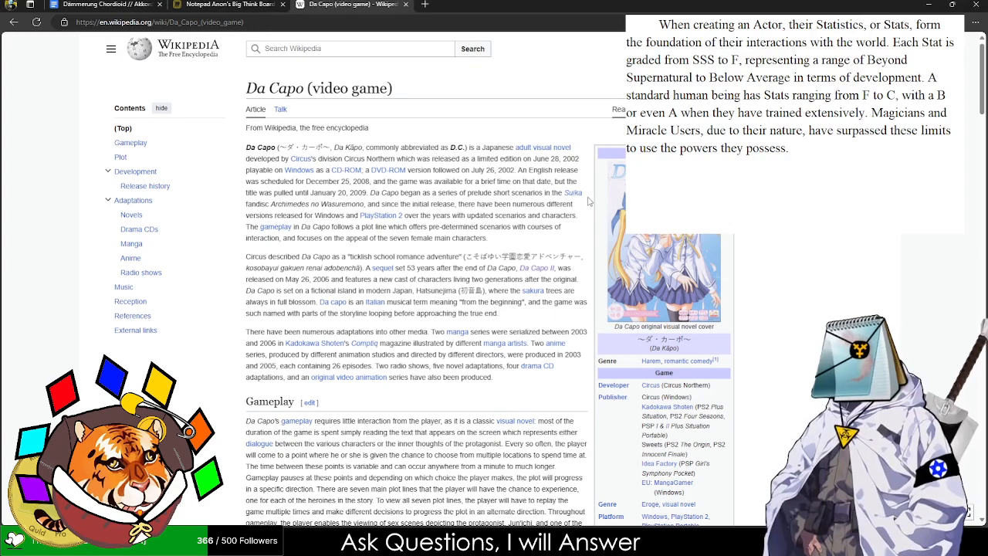
# - Examine the enlarged title of the Da Capo article, and close the article to return to the rulebook document
pyautogui.hotkey('ctrl', '+')
pyautogui.hotkey('ctrl', '+')
pyautogui.hotkey('ctrl', '+')
pyautogui.hotkey('ctrl', '+')
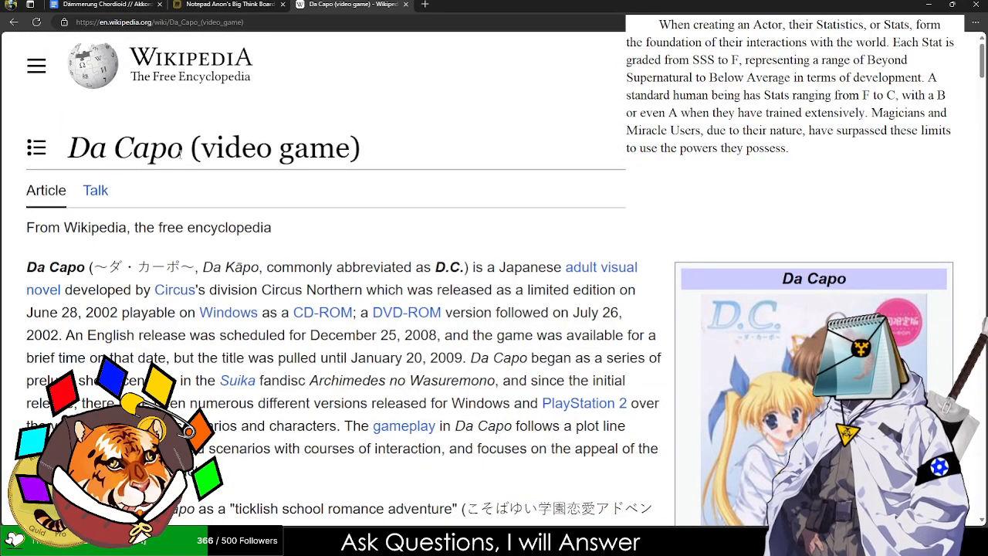
pyautogui.moveTo(180, 154); pyautogui.dragTo(60, 161)
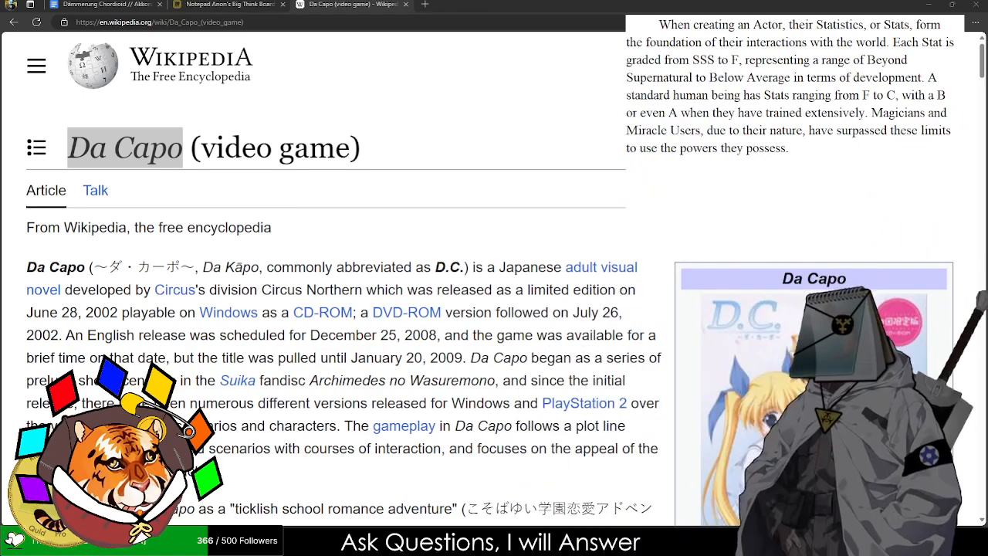
pyautogui.click(479, 223)
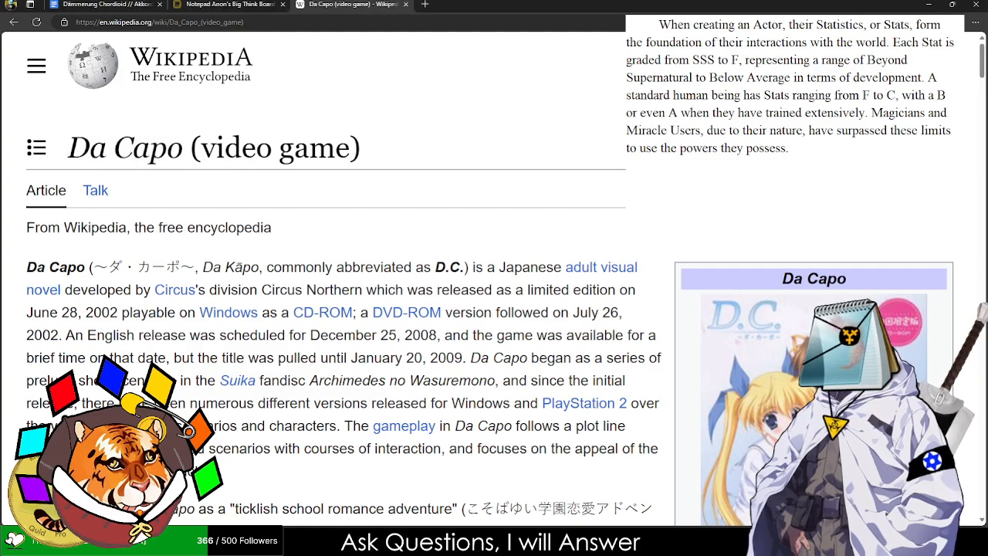
pyautogui.hotkey('ctrl', '-')
pyautogui.hotkey('ctrl', '-')
pyautogui.hotkey('ctrl', '-')
pyautogui.hotkey('ctrl', '-')
pyautogui.hotkey('ctrl', '-')
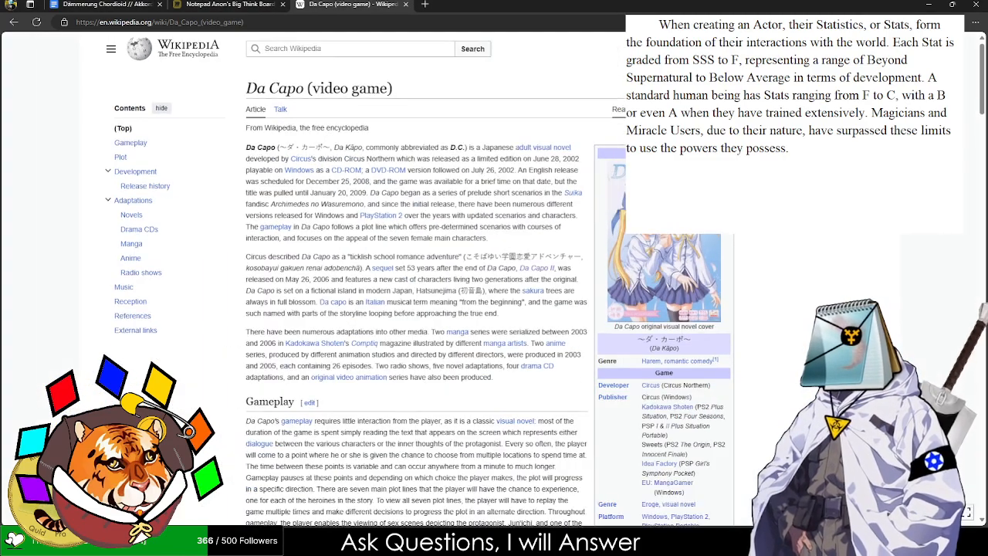
pyautogui.hotkey('ctrl', 'w')
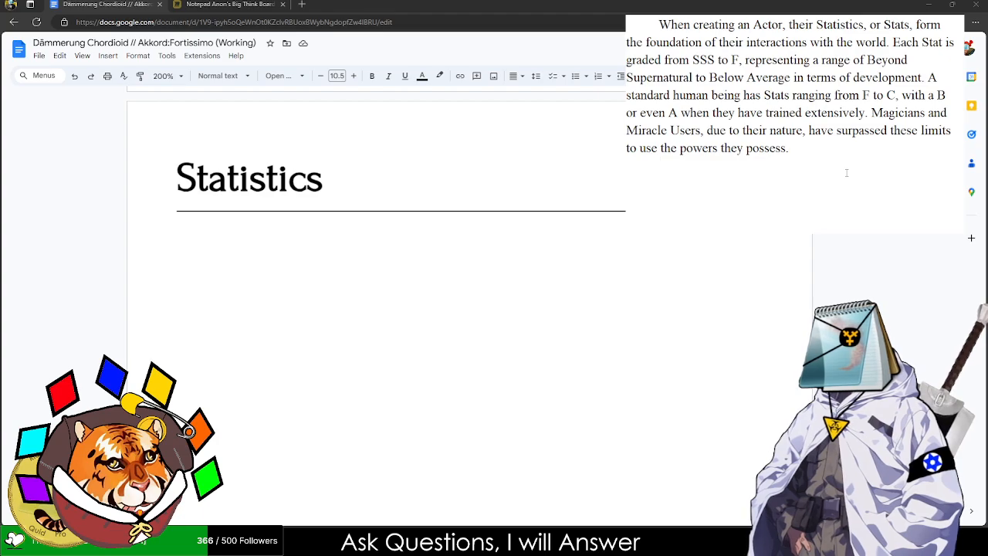
# - Start a second paragraph in the overlaid Statistics draft with "Each of the Actors will assign their Stat Spread"
pyautogui.write('ea')
pyautogui.press('BackSpace')
pyautogui.press('BackSpace')
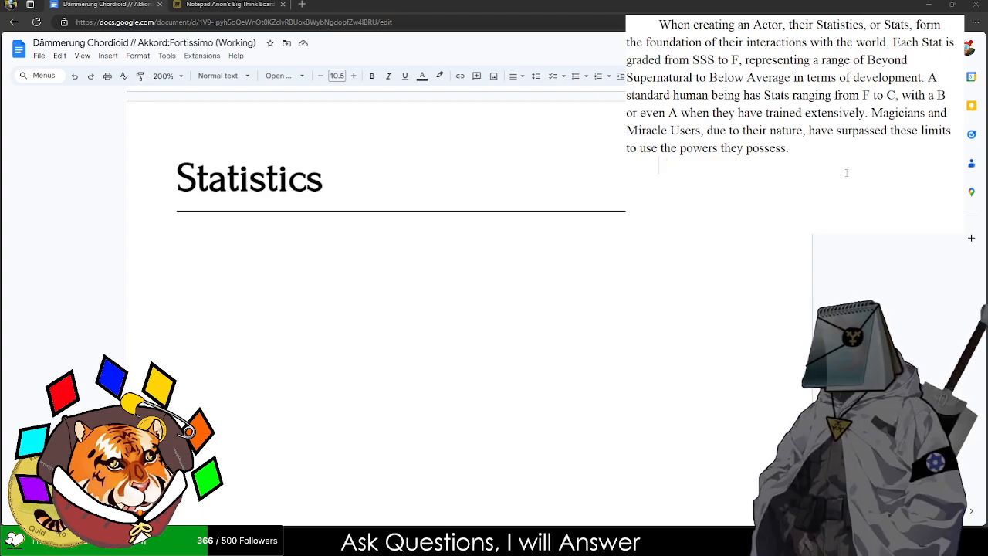
pyautogui.write('Each of the a')
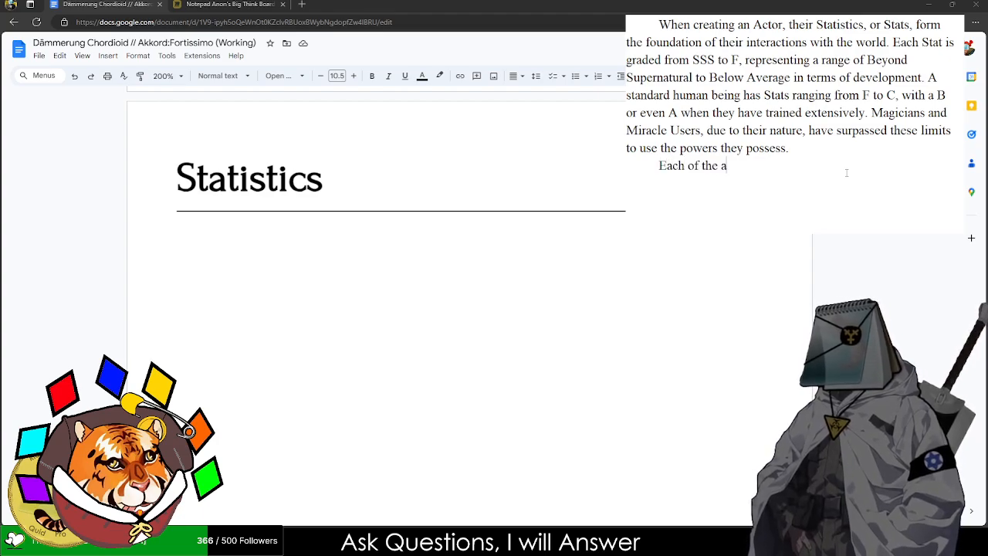
pyautogui.press('BackSpace')
pyautogui.write('Actors will have')
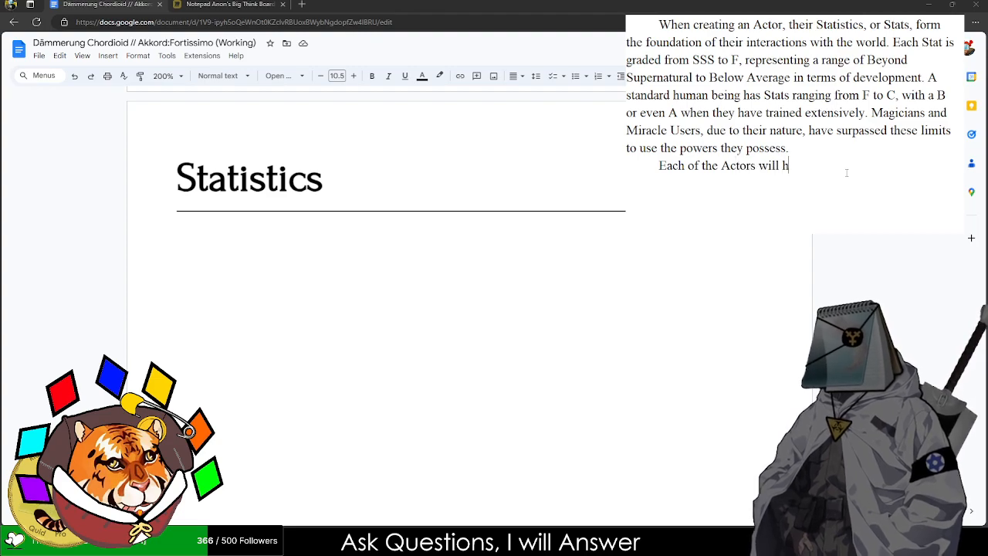
pyautogui.press('BackSpace')
pyautogui.press('BackSpace')
pyautogui.press('BackSpace')
pyautogui.press('BackSpace')
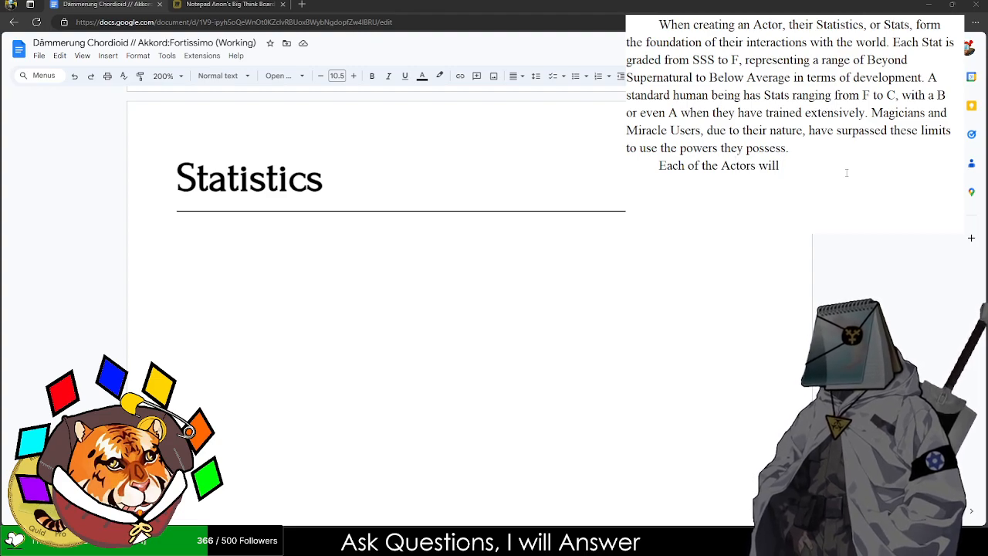
pyautogui.write('assign their')
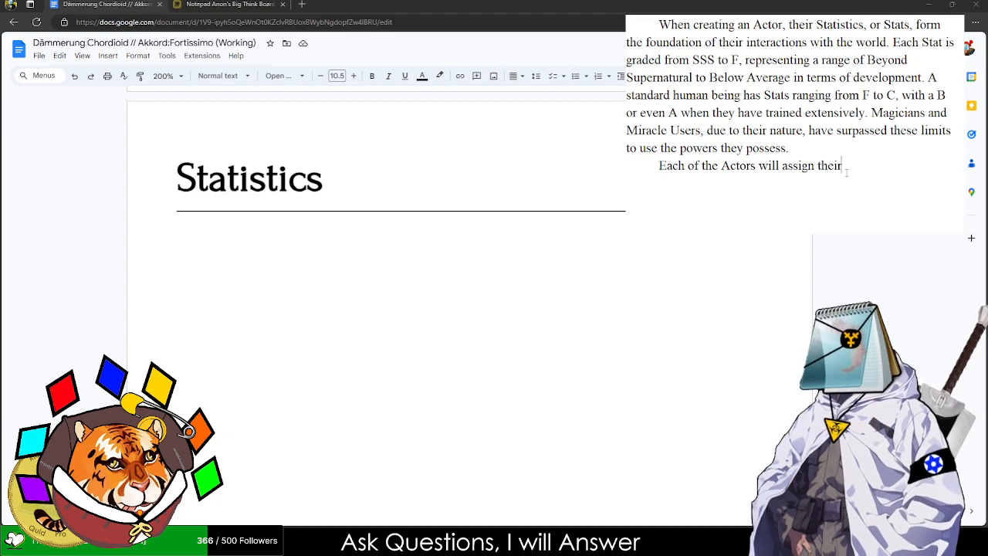
pyautogui.write(' Stat Spread at the')
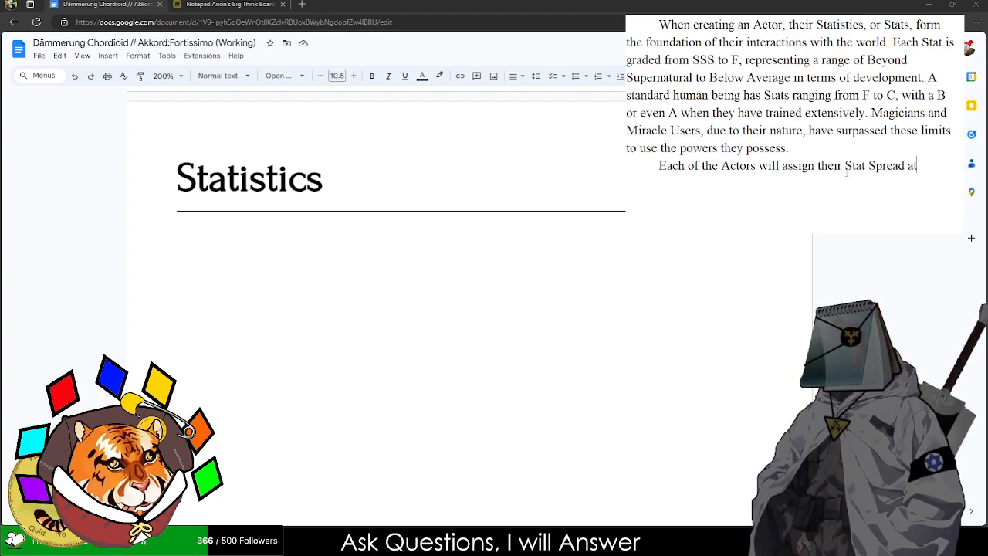
pyautogui.press('BackSpace')
pyautogui.press('BackSpace')
pyautogui.press('BackSpace')
pyautogui.press('BackSpace')
pyautogui.press('BackSpace')
pyautogui.press('BackSpace')
pyautogui.press('BackSpace')
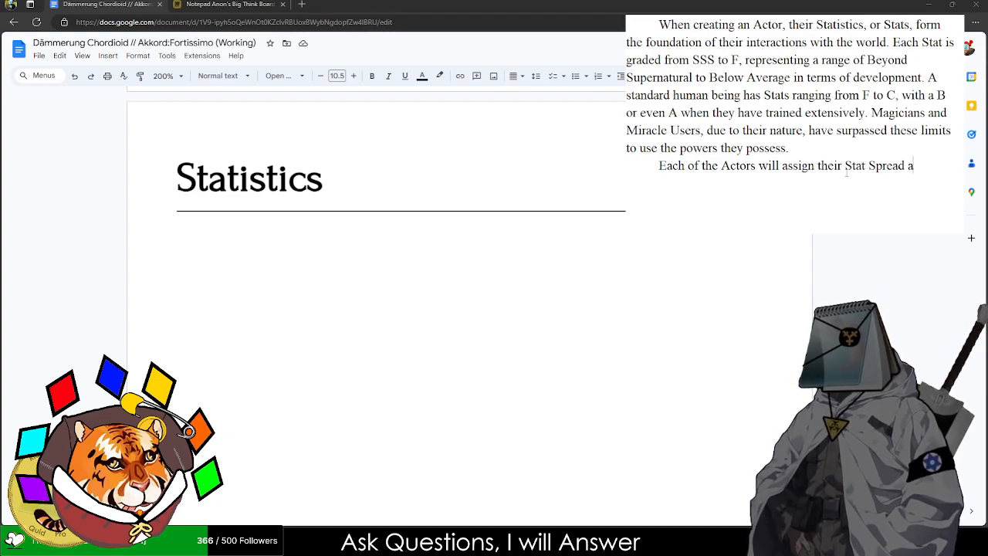
pyautogui.write('whnen c')
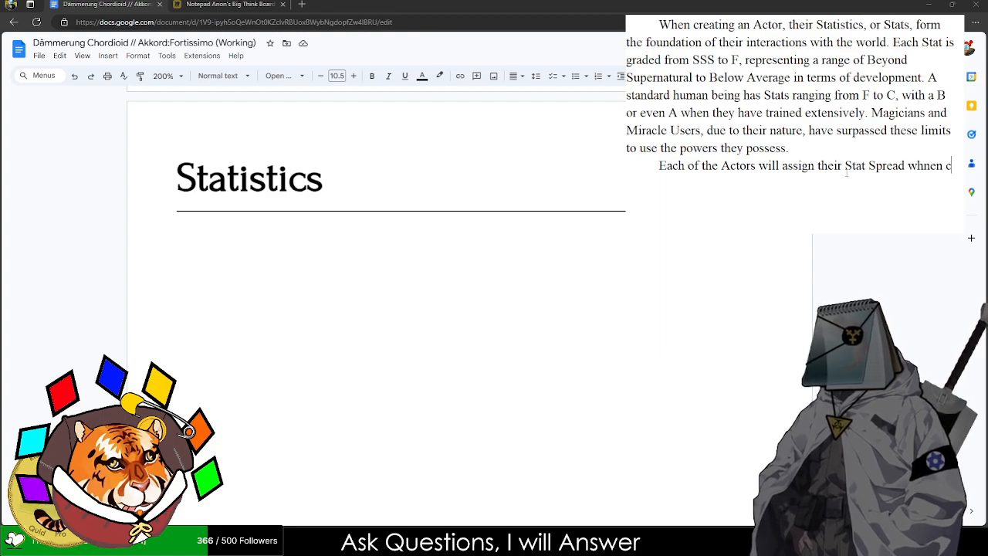
pyautogui.write('reating thei')
pyautogui.press('BackSpace')
pyautogui.press('BackSpace')
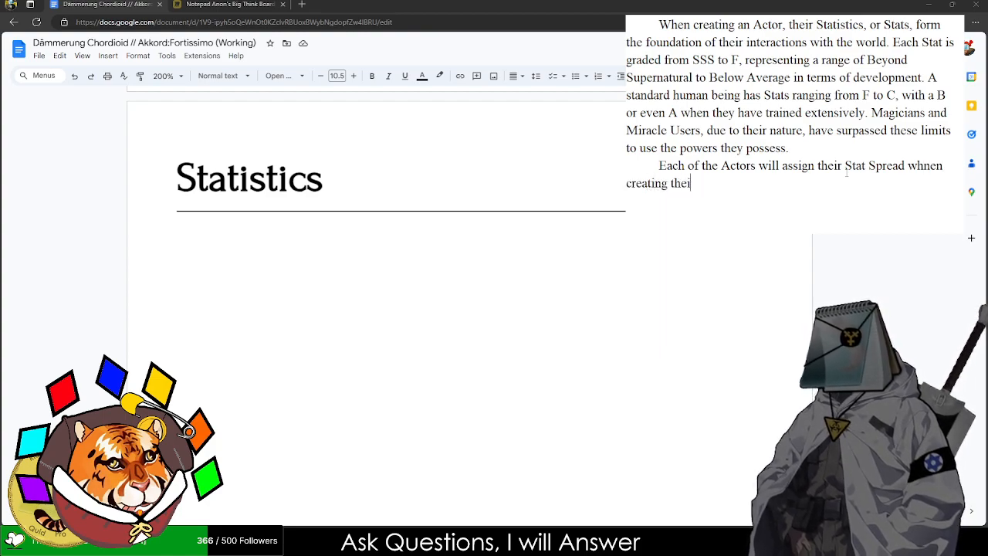
pyautogui.press('BackSpace')
pyautogui.press('BackSpace')
pyautogui.press('BackSpace')
pyautogui.press('BackSpace')
pyautogui.press('BackSpace')
pyautogui.press('BackSpace')
pyautogui.press('BackSpace')
pyautogui.press('BackSpace')
pyautogui.press('BackSpace')
pyautogui.press('BackSpace')
pyautogui.press('BackSpace')
pyautogui.press('BackSpace')
pyautogui.press('BackSpace')
pyautogui.press('BackSpace')
pyautogui.press('BackSpace')
pyautogui.press('BackSpace')
pyautogui.press('BackSpace')
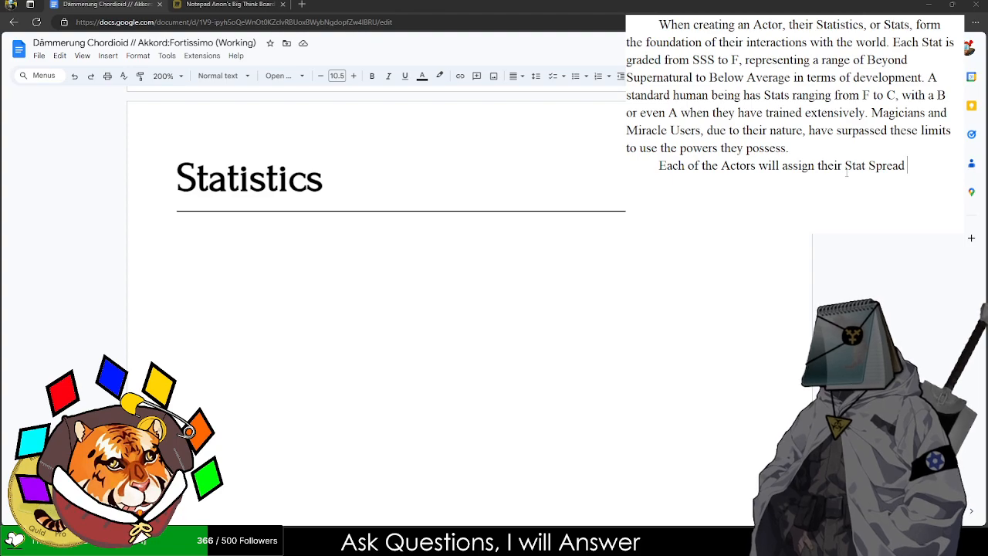
# - Complete the draft's second paragraph with "at the start of their adventure to their six Statistics."
pyautogui.write('at the ')
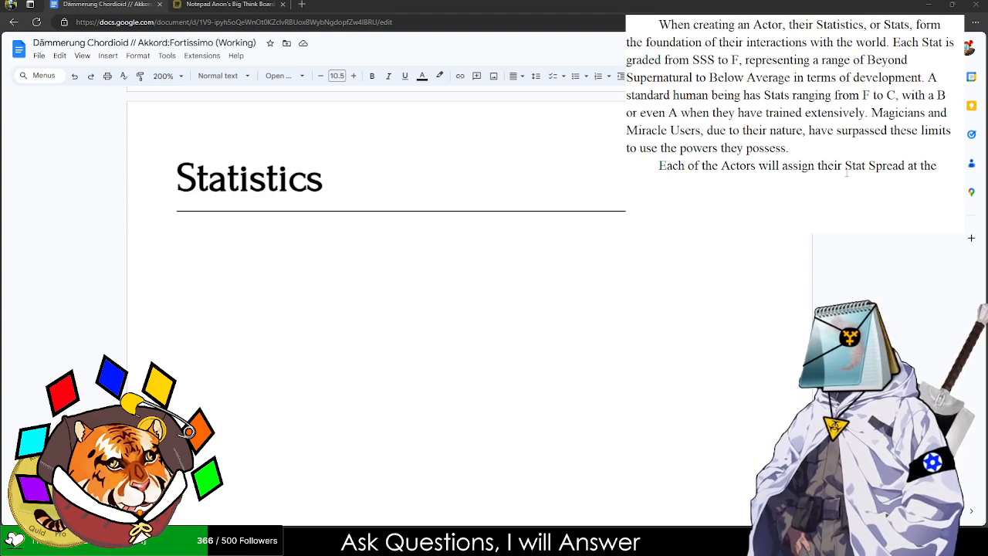
pyautogui.write('start of their')
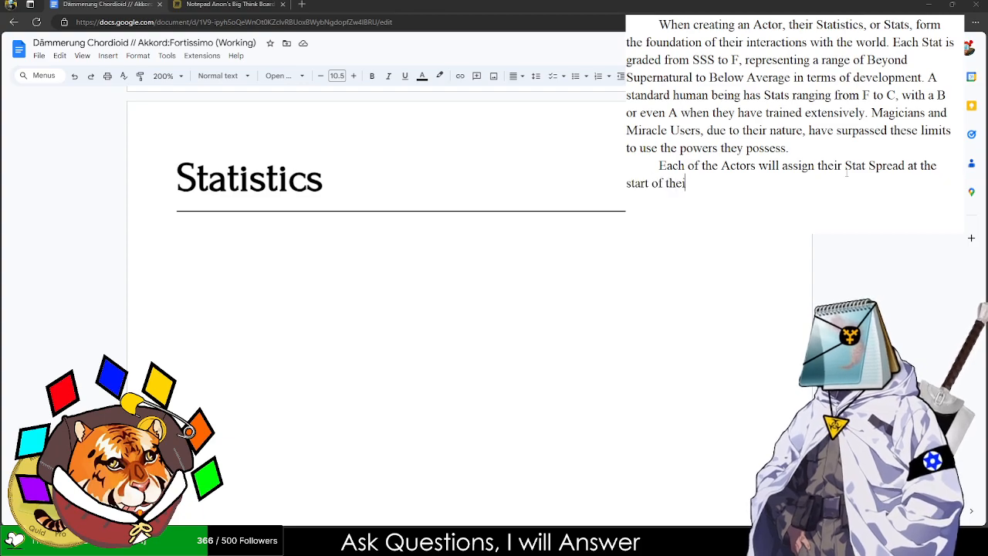
pyautogui.press('BackSpace')
pyautogui.press('BackSpace')
pyautogui.press('BackSpace')
pyautogui.press('BackSpace')
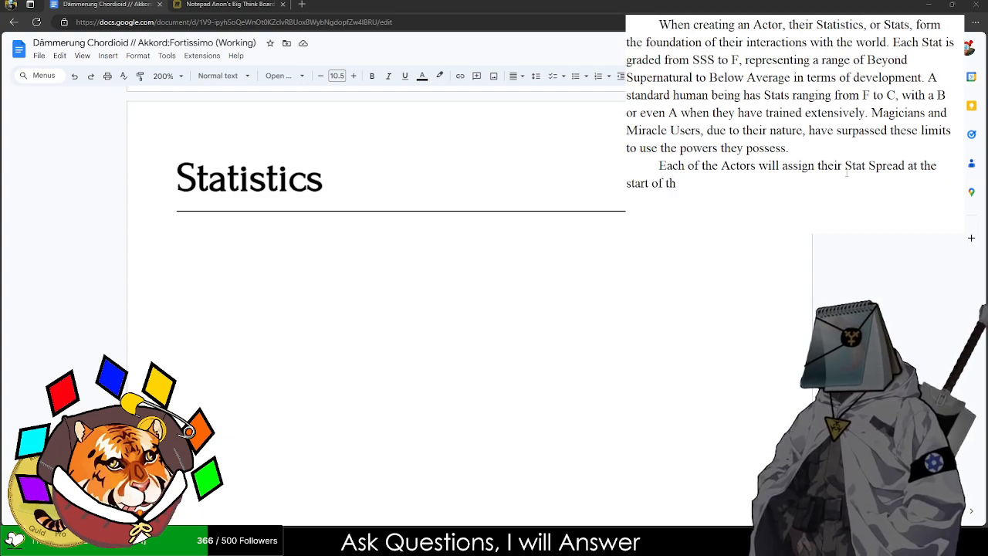
pyautogui.write('eir adventure to th')
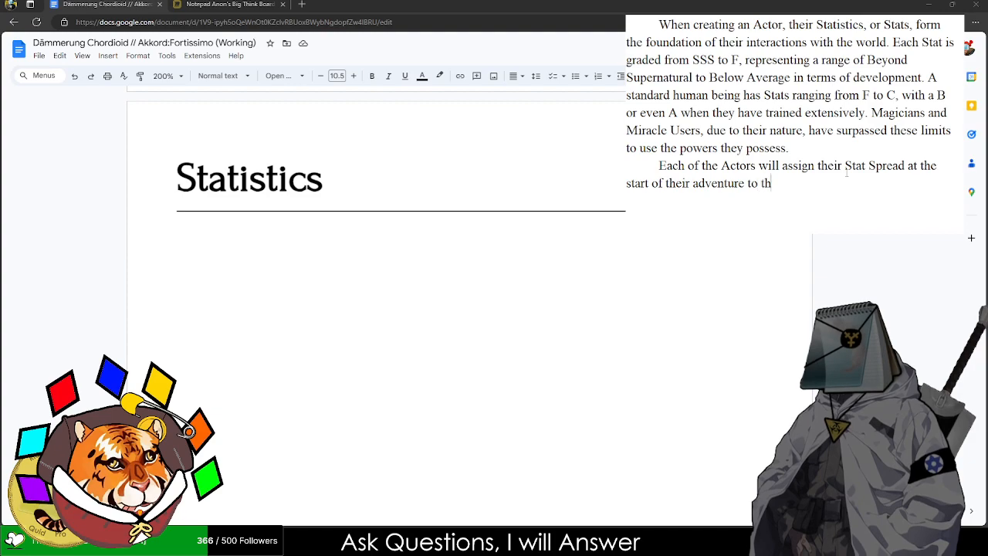
pyautogui.write('eir')
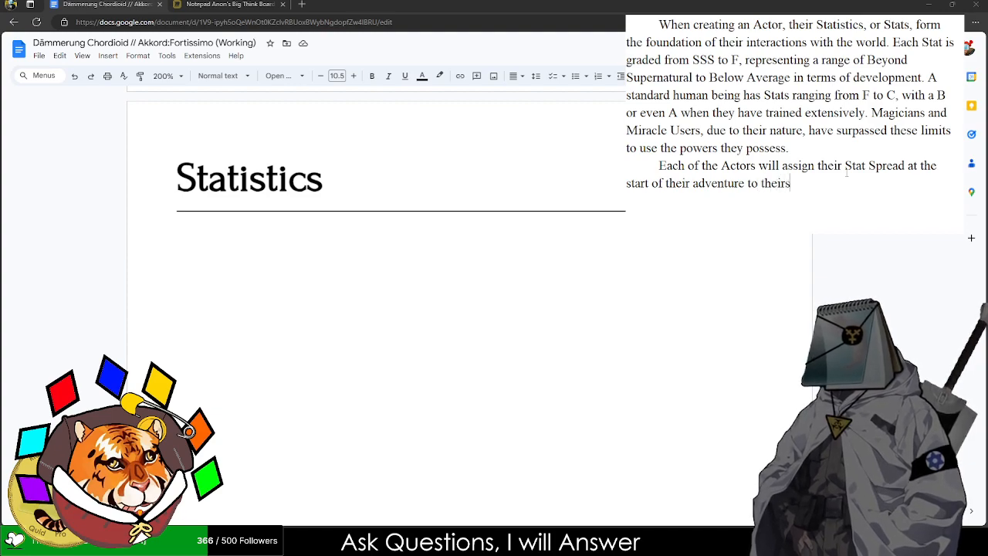
pyautogui.write(' six A')
pyautogui.press('BackSpace')
pyautogui.press('BackSpace')
pyautogui.press('BackSpace')
pyautogui.press('BackSpace')
pyautogui.press('BackSpace')
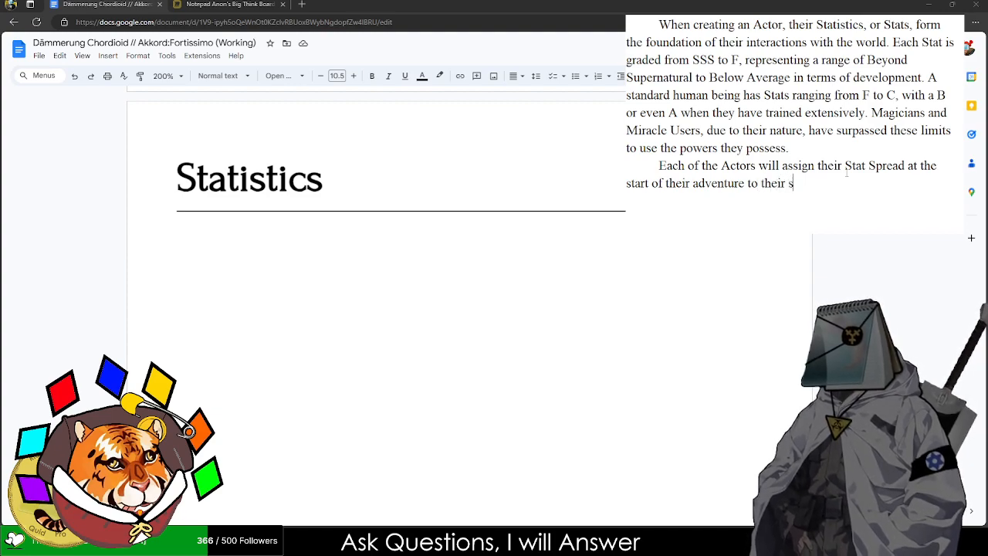
pyautogui.write('six ')
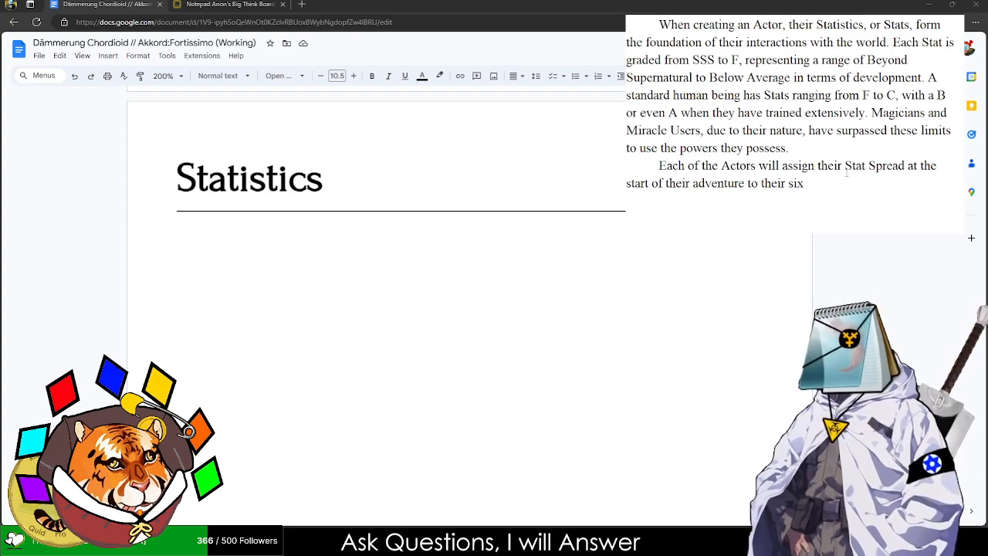
pyautogui.write('Statistics. ')
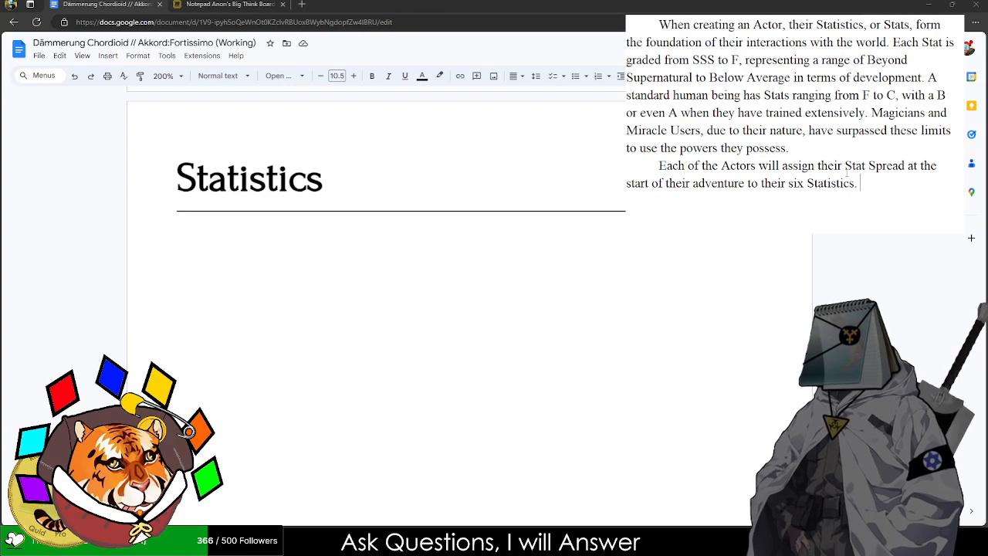
pyautogui.write('Four')
pyautogui.write('Statist')
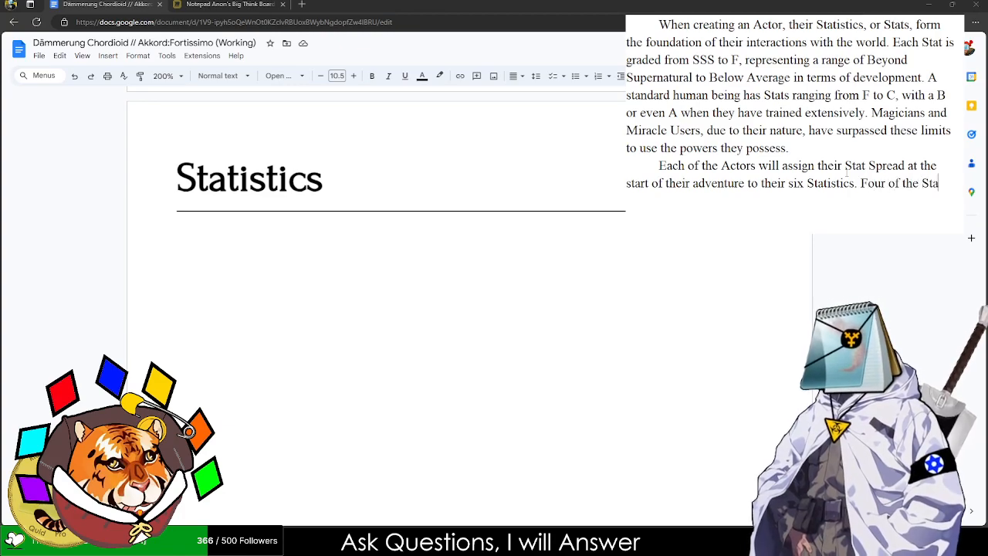
pyautogui.press('BackSpace')
pyautogui.press('BackSpace')
pyautogui.press('BackSpace')
pyautogui.press('BackSpace')
pyautogui.press('BackSpace')
pyautogui.press('BackSpace')
pyautogui.press('BackSpace')
pyautogui.press('BackSpace')
pyautogui.press('BackSpace')
pyautogui.press('BackSpace')
pyautogui.press('BackSpace')
pyautogui.press('BackSpace')
pyautogui.press('BackSpace')
pyautogui.press('BackSpace')
pyautogui.press('BackSpace')
pyautogui.press('BackSpace')
pyautogui.press('BackSpace')
pyautogui.press('BackSpace')
pyautogui.press('BackSpace')
pyautogui.press('BackSpace')
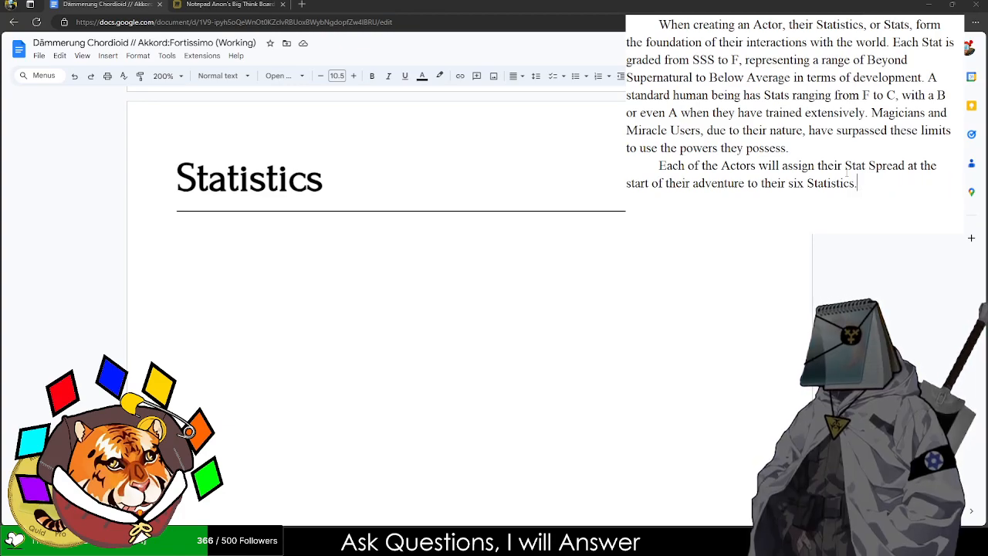
# - Copy both draft paragraphs into the rulebook under the Statistics heading, and remove the surplus blank space below them
pyautogui.hotkey('ctrl', 'a')
pyautogui.hotkey('ctrl', 'c')
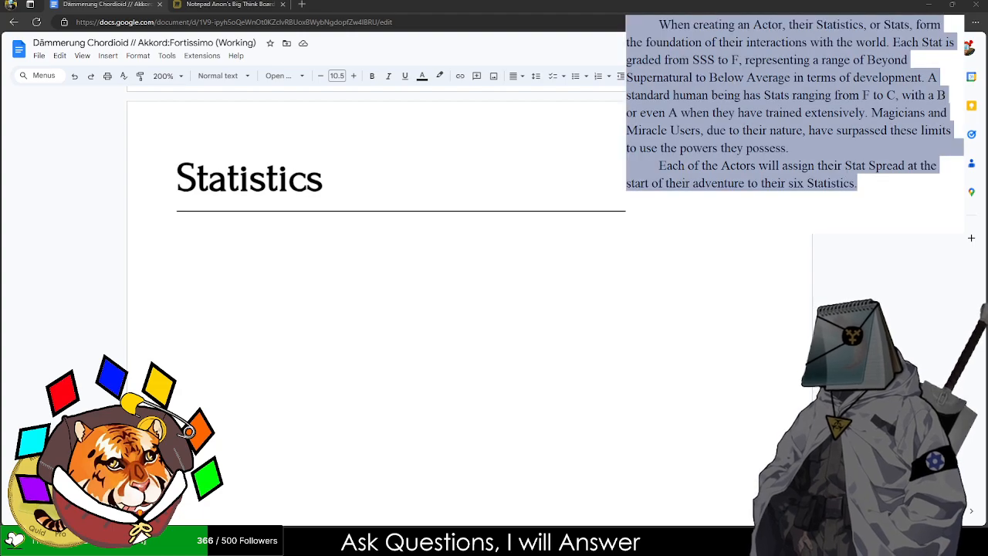
pyautogui.click(326, 247)
pyautogui.hotkey('ctrl', 'v')
pyautogui.scroll(-1, 255, 363)
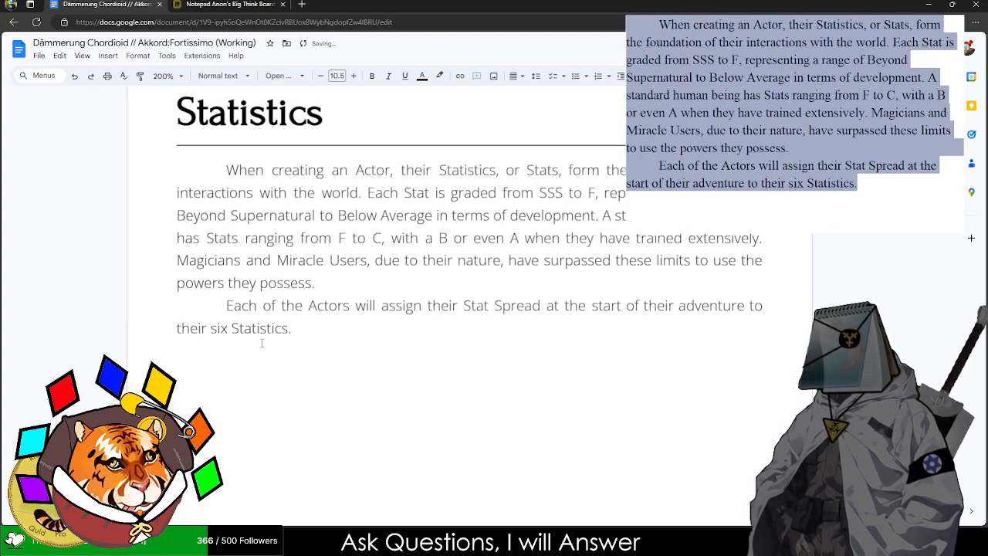
pyautogui.moveTo(226, 395); pyautogui.dragTo(171, 369)
pyautogui.press('BackSpace')
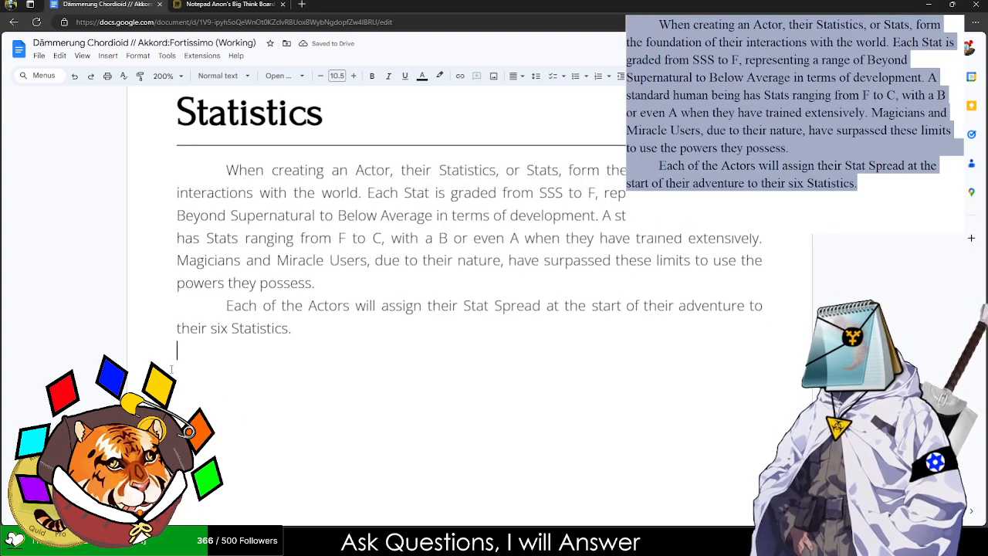
# - Insert a table with three columns and two rows below the Statistics paragraphs, and center-align all its cells
pyautogui.click(108, 55)
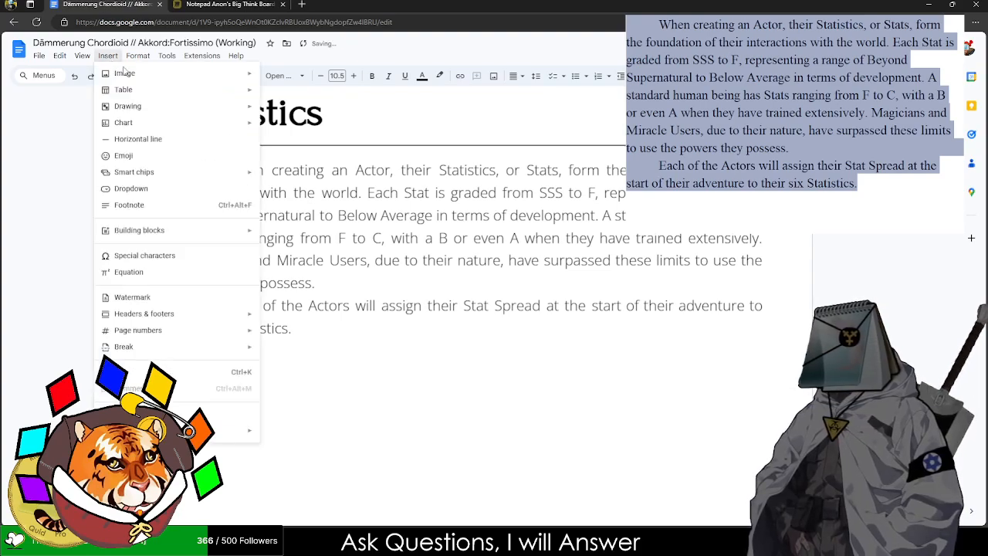
pyautogui.moveTo(135, 90)
pyautogui.click(283, 125)
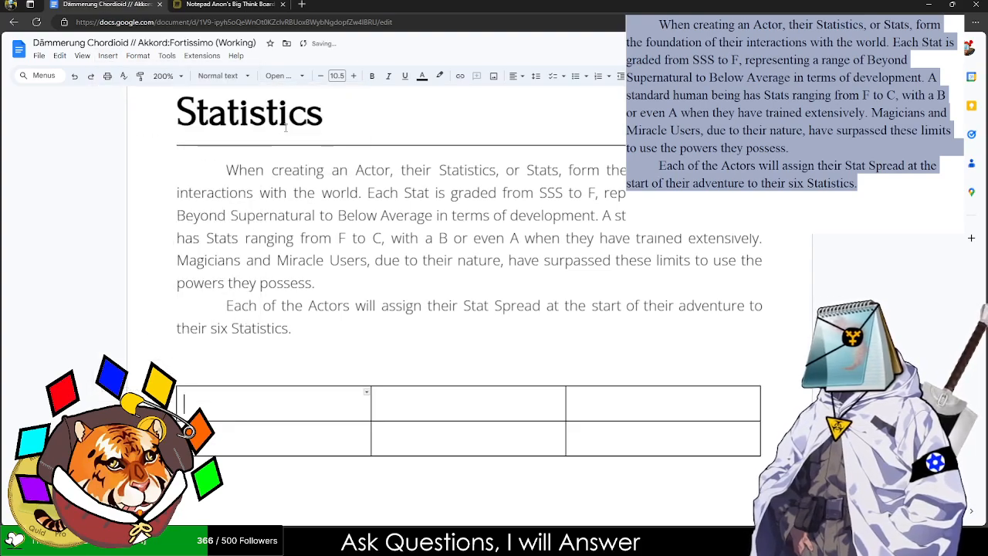
pyautogui.moveTo(259, 415); pyautogui.dragTo(648, 446)
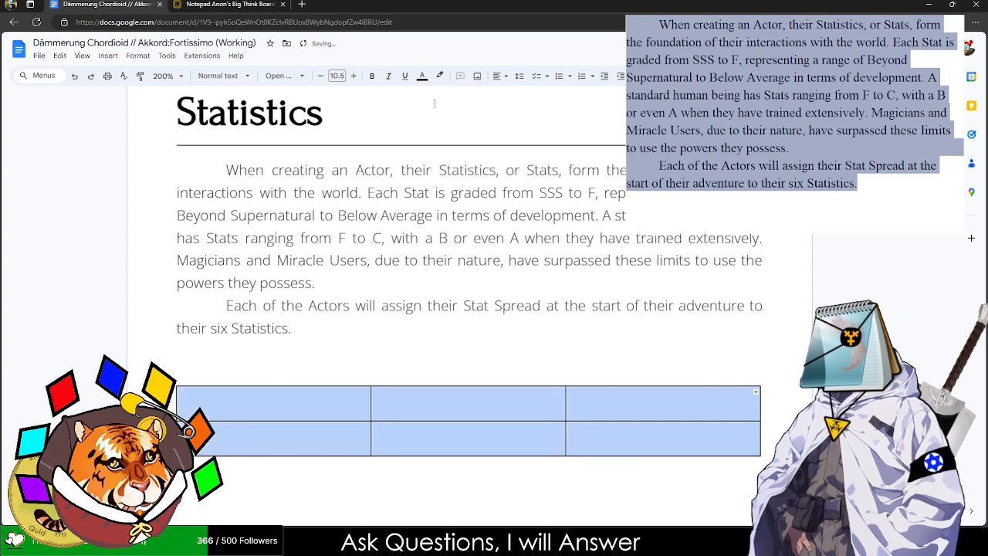
pyautogui.click(499, 76)
pyautogui.click(515, 94)
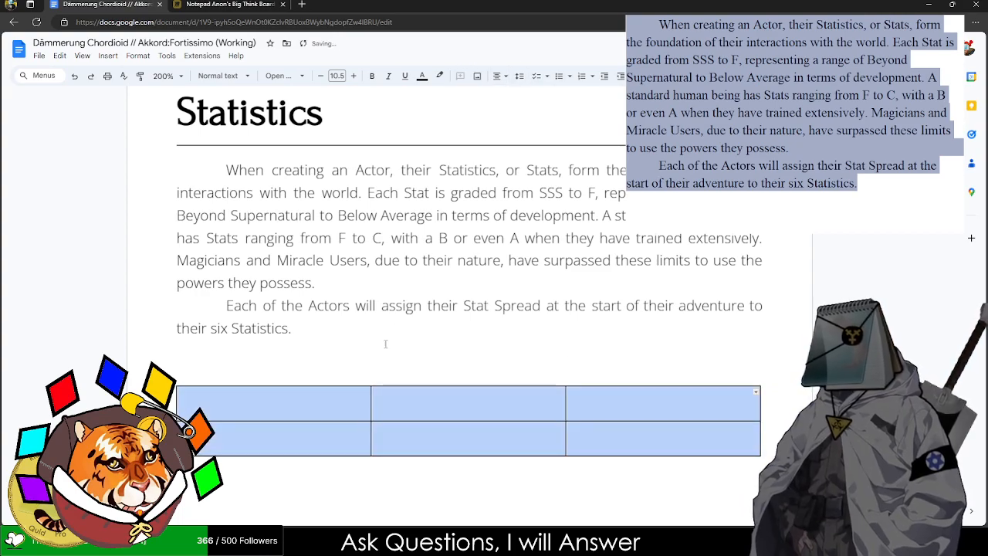
pyautogui.click(276, 403)
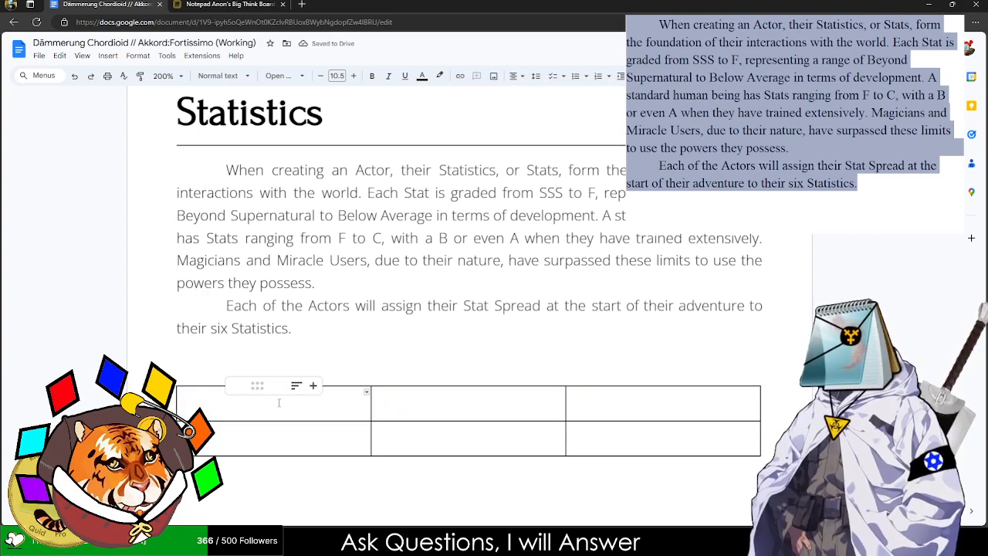
# - Copy "Mahoutsukai" from the Creating an Actor introduction into the first header cell of the Statistics table
pyautogui.scroll(10, 279, 402)
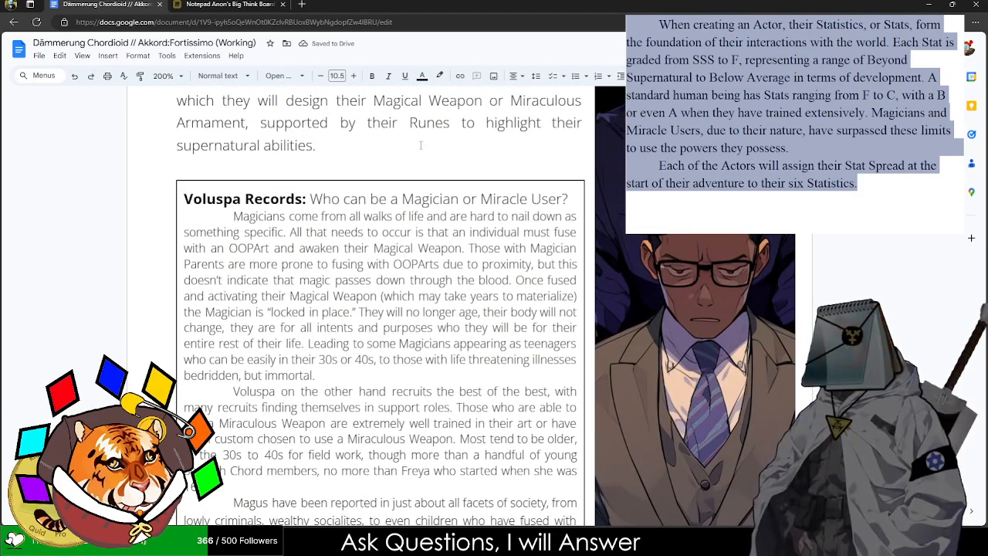
pyautogui.scroll(4, 356, 207)
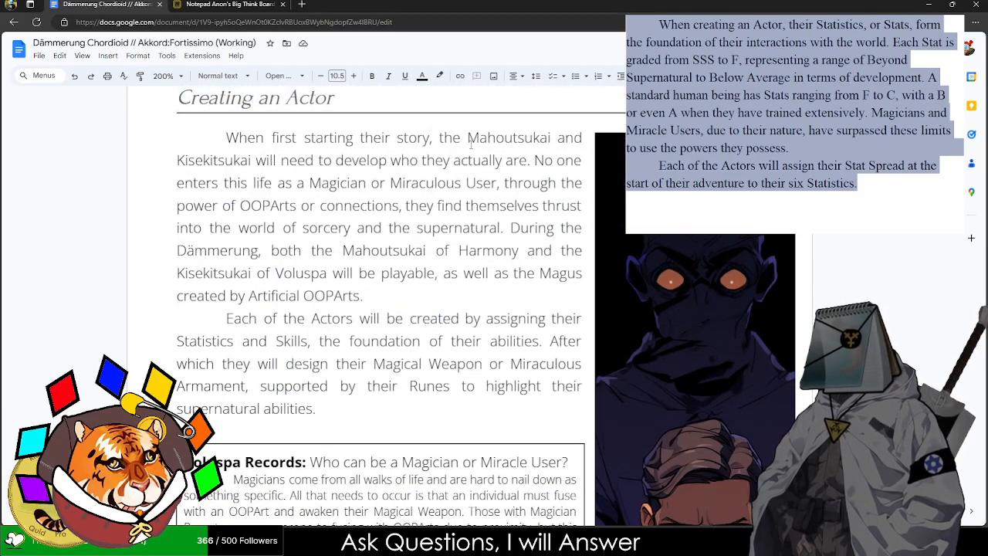
pyautogui.doubleClick(492, 139)
pyautogui.scroll(-15, 283, 194)
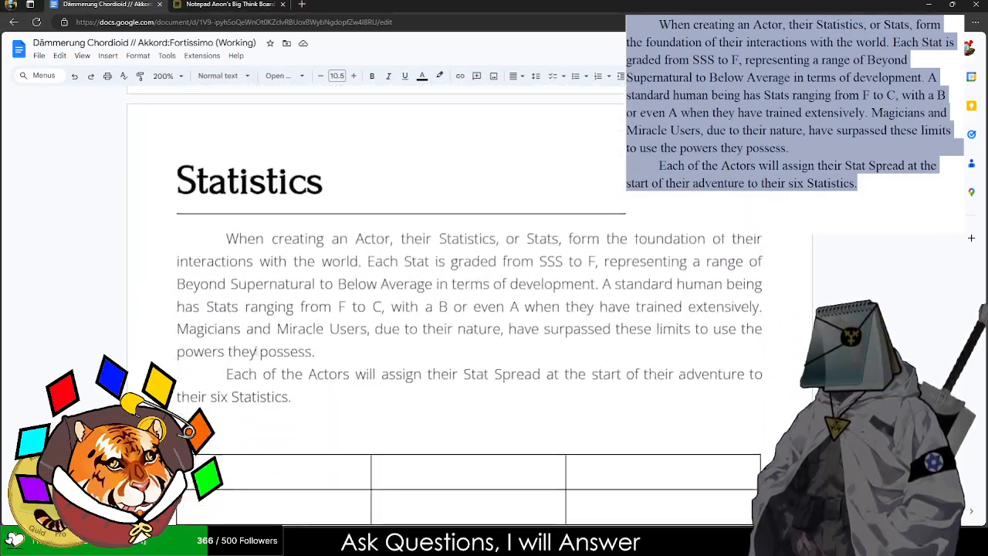
pyautogui.click(283, 194)
pyautogui.hotkey('ctrl', 'v')
# - Copy "Kisekitsukai" from the Creating an Actor introduction into the second header cell of the Statistics table
pyautogui.scroll(15, 301, 205)
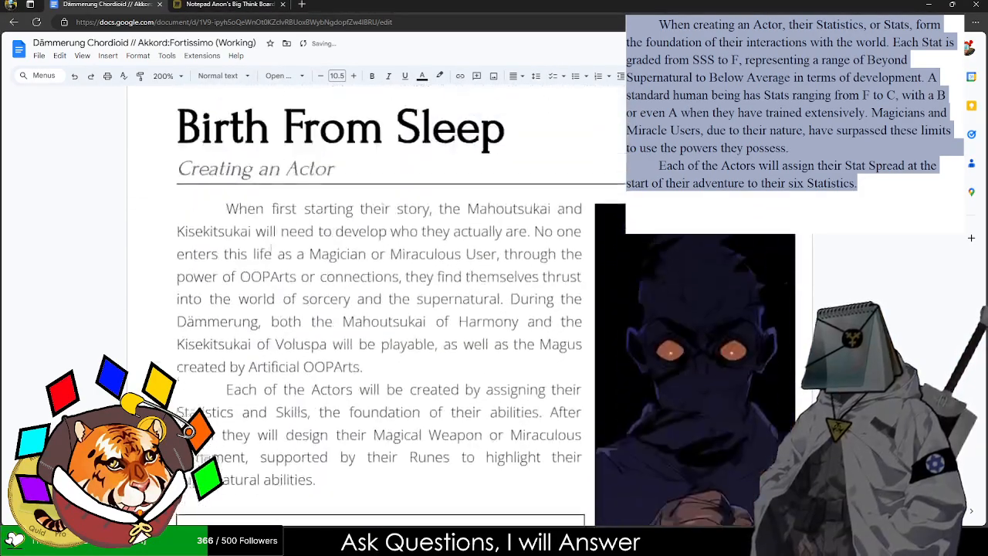
pyautogui.doubleClick(218, 291)
pyautogui.scroll(-15, 218, 291)
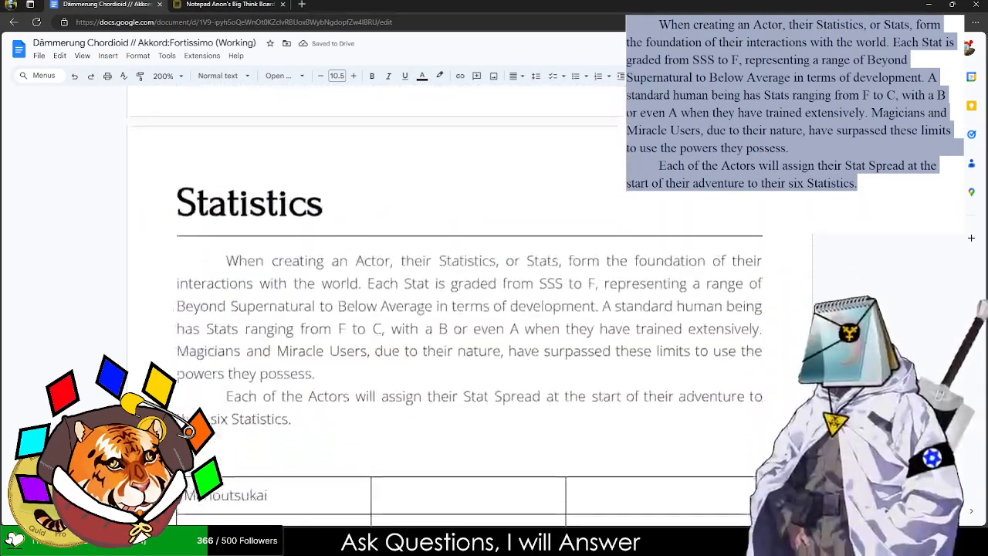
pyautogui.click(435, 335)
pyautogui.hotkey('ctrl', 'v')
# - Enter "Magus" in the third header cell of the Statistics table
pyautogui.click(666, 339)
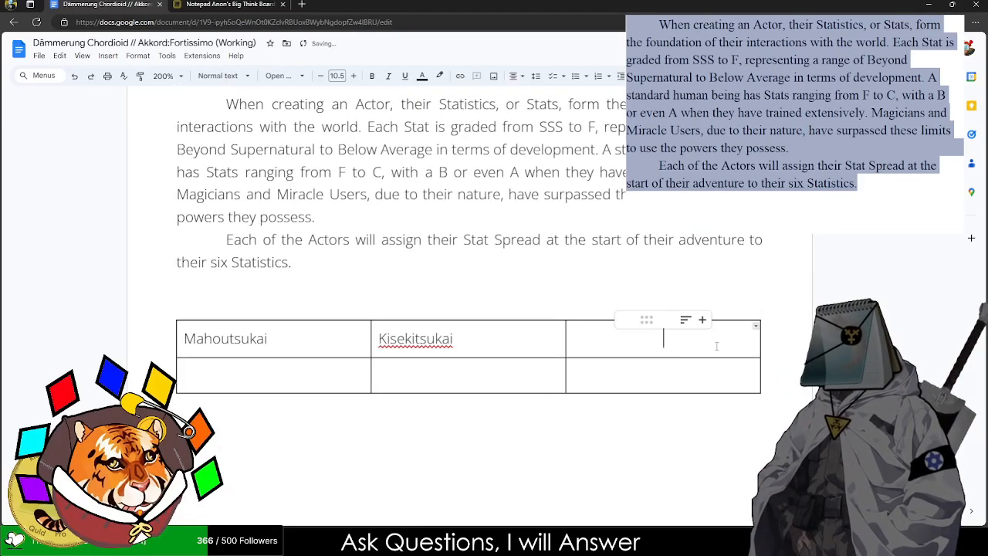
pyautogui.write('Magic')
pyautogui.press('BackSpace')
pyautogui.press('BackSpace')
pyautogui.write('us')
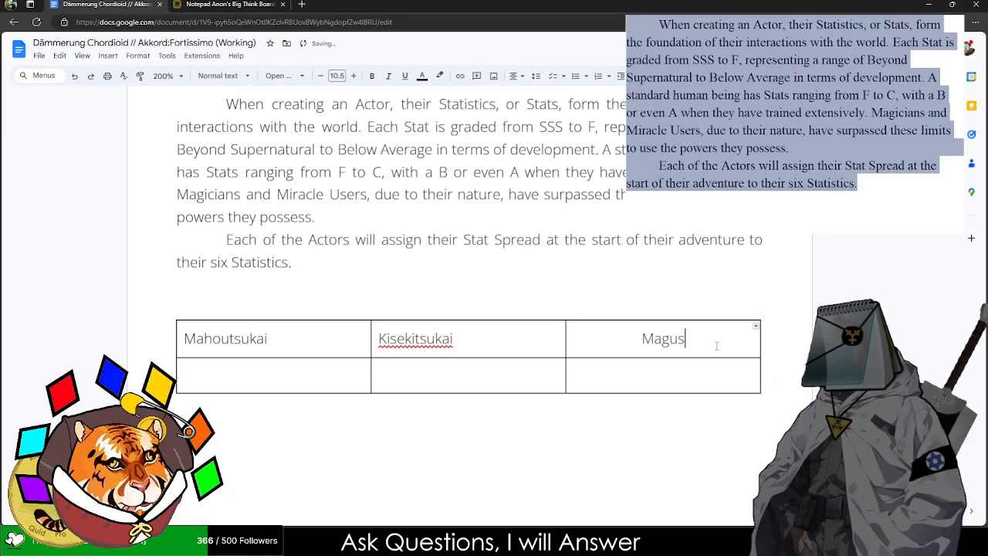
# - Make the table's header row bold and set its font to Forum
pyautogui.moveTo(295, 345); pyautogui.dragTo(606, 331)
pyautogui.hotkey('ctrl', 'b')
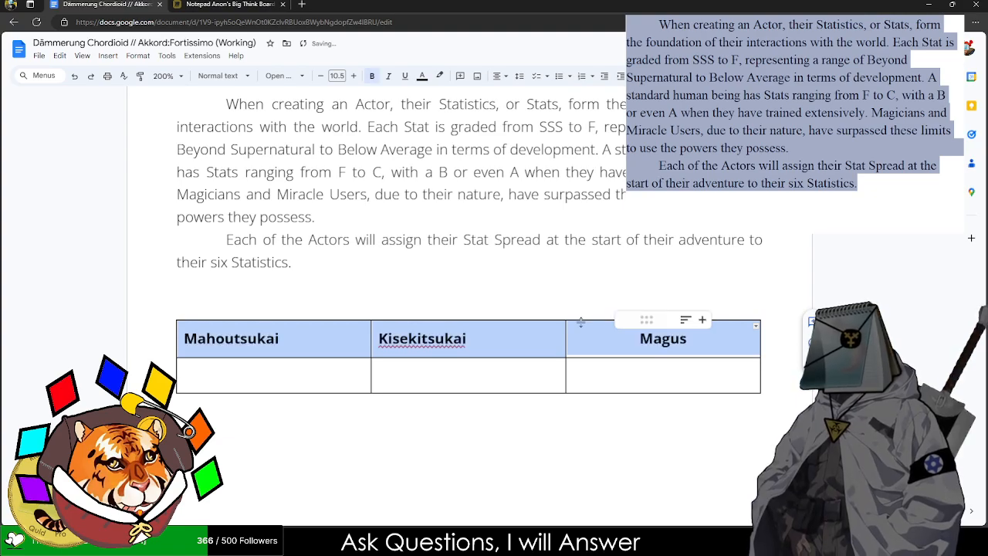
pyautogui.click(231, 75)
pyautogui.click(281, 76)
pyautogui.click(309, 138)
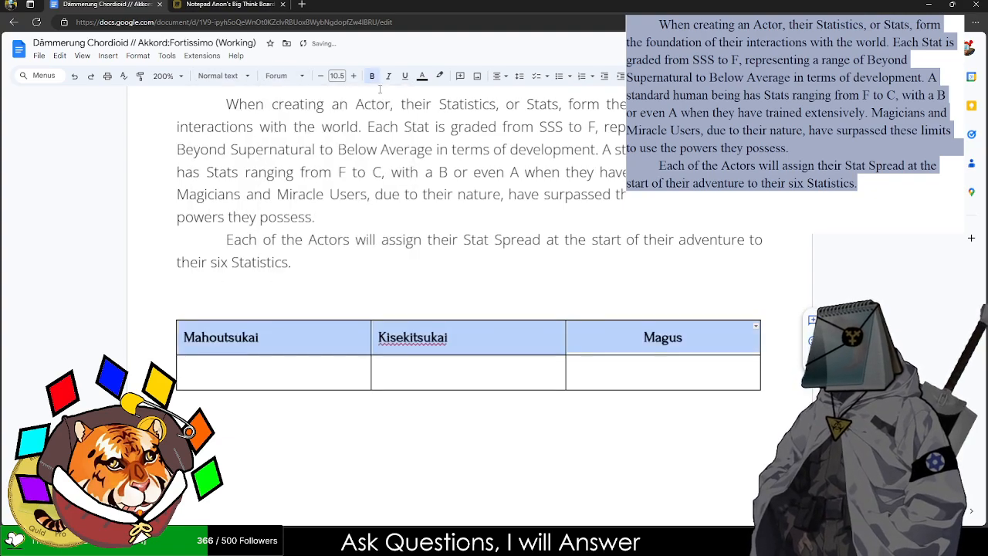
# - Center-align the table's header row and set its font size to 12
pyautogui.click(507, 77)
pyautogui.click(516, 94)
pyautogui.click(337, 75)
pyautogui.write('12')
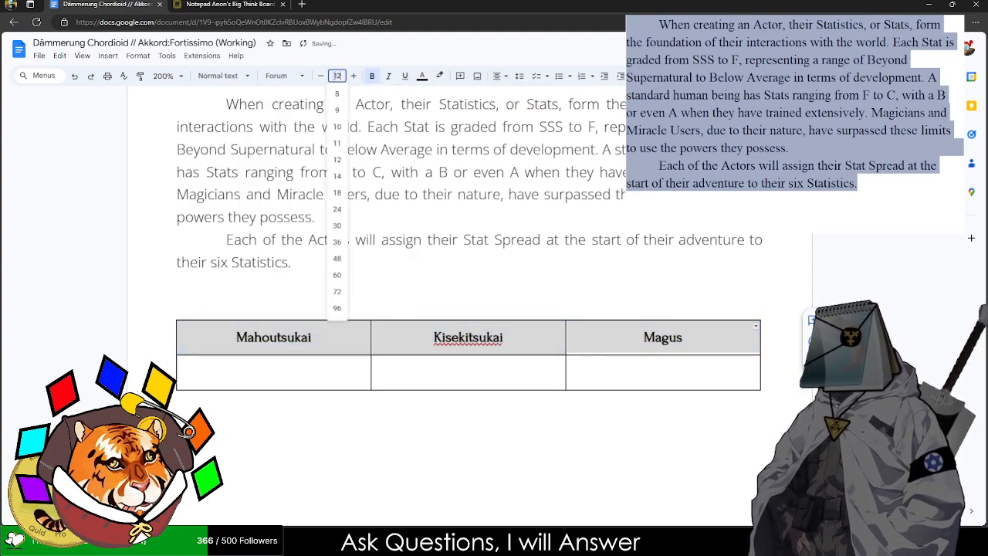
pyautogui.press('Return')
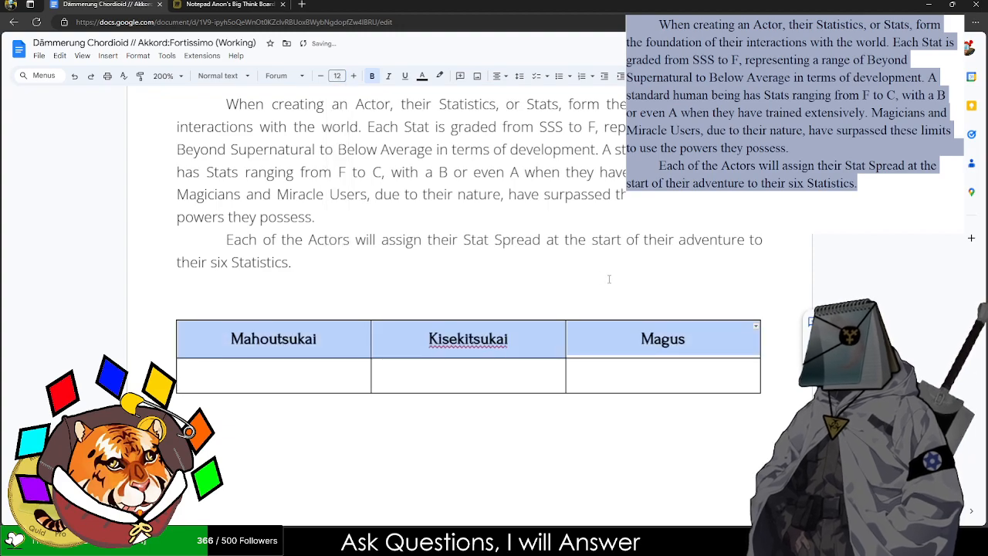
pyautogui.moveTo(287, 346); pyautogui.dragTo(683, 354)
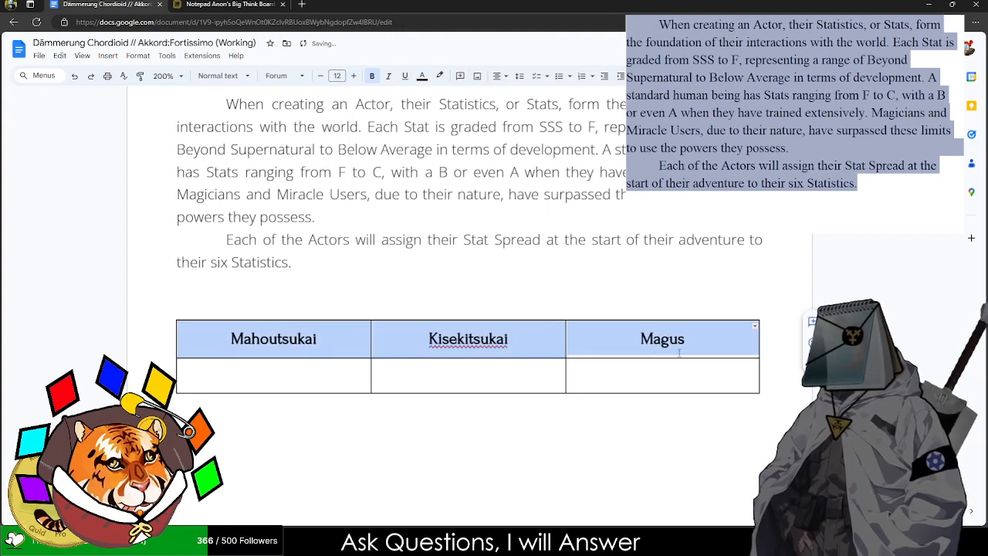
pyautogui.click(450, 340)
pyautogui.click(284, 342)
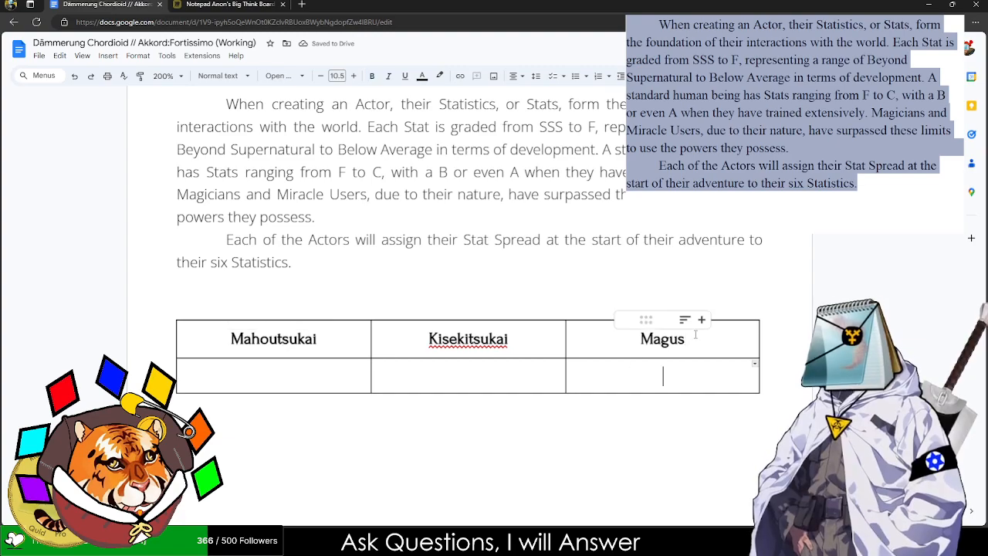
# - Check the Magic Users spread on the Miro board and enter "ABBCCD" in the cell below Mahoutsukai
pyautogui.click(256, 373)
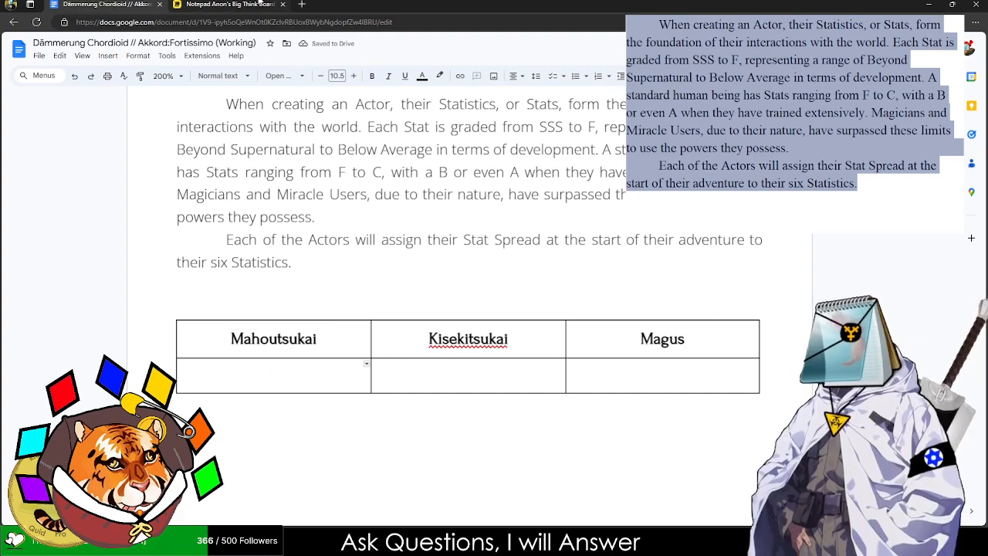
pyautogui.click(227, 4)
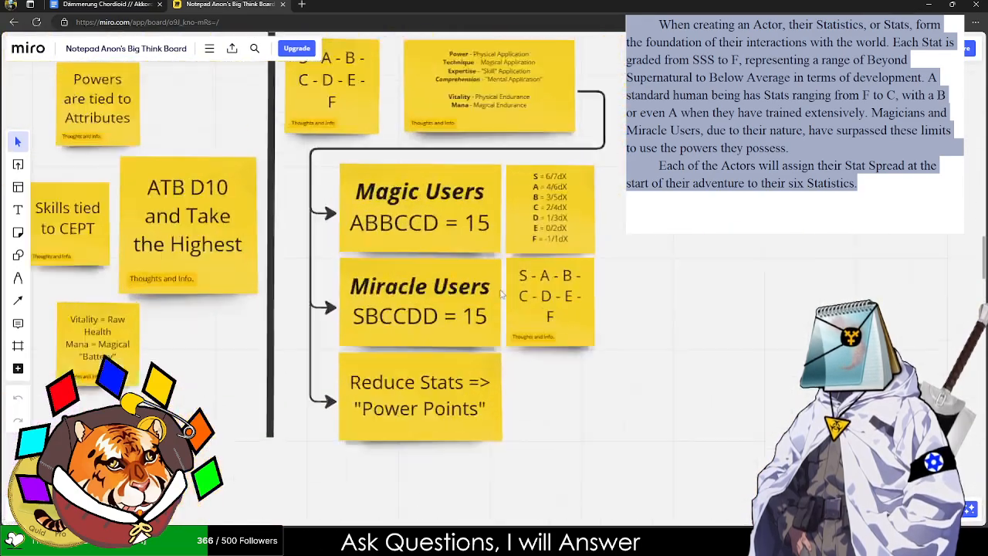
pyautogui.click(106, 4)
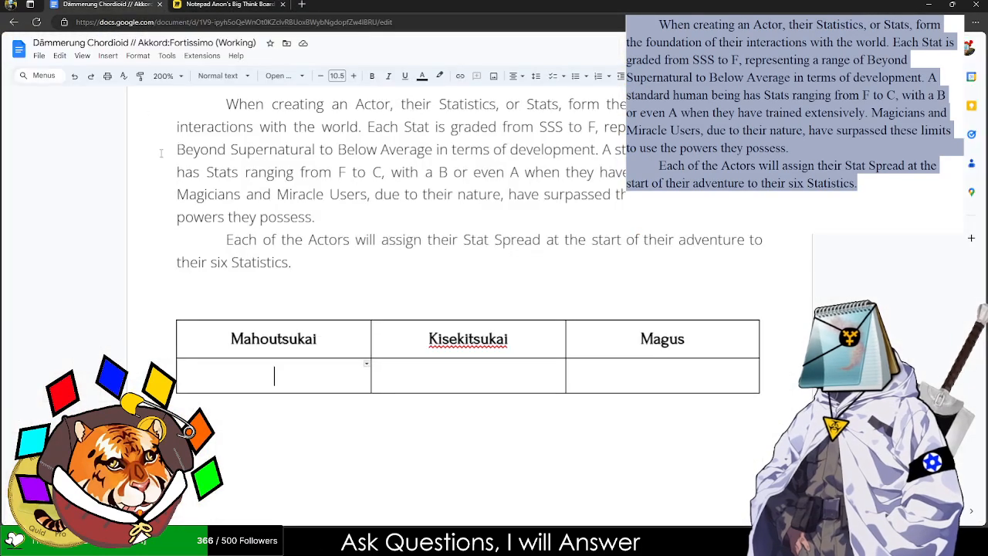
pyautogui.write('ABBCCD')
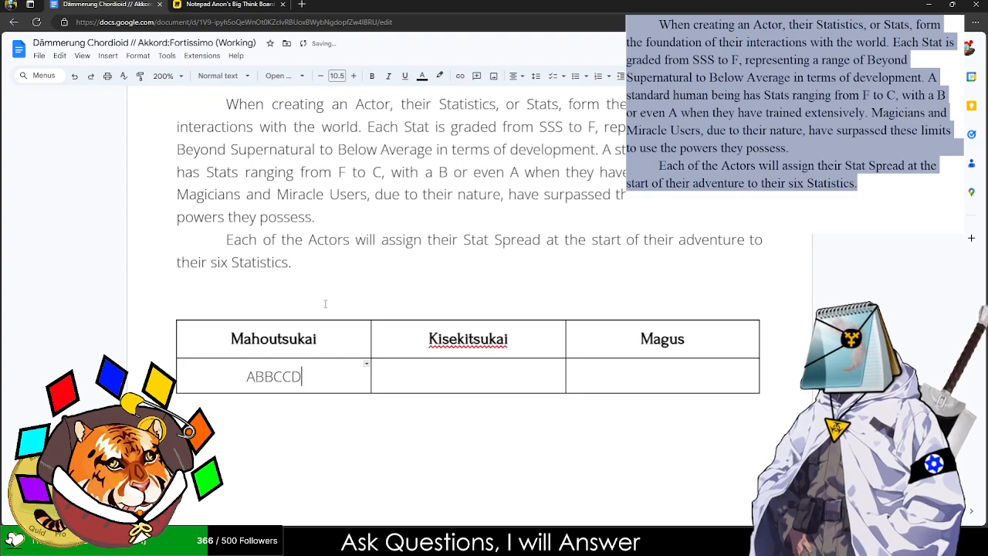
# - Copy "SBCCDD" from the Miracle Users note on the Miro board into the cell below Kisekitsukai, and undo any surplus table row
pyautogui.click(232, 4)
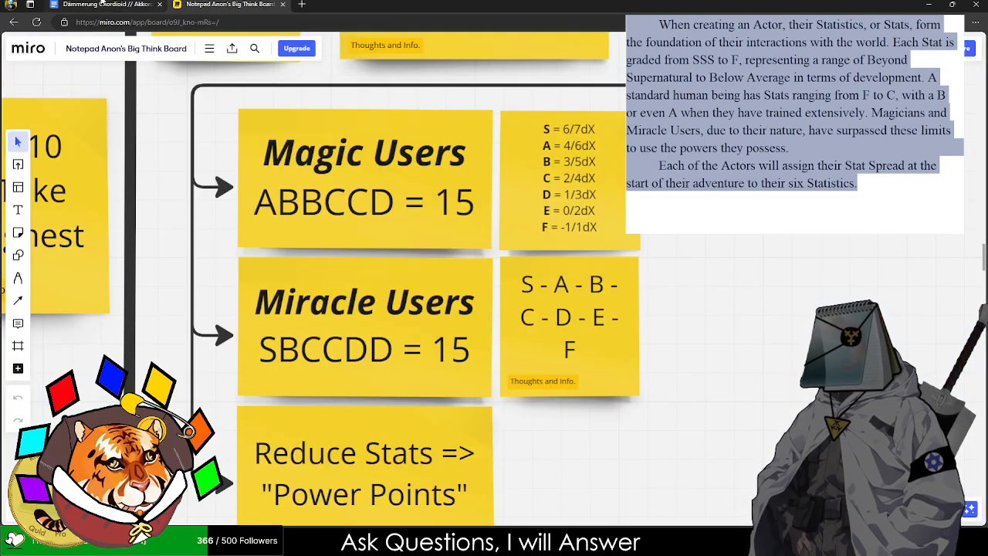
pyautogui.doubleClick(321, 355)
pyautogui.doubleClick(321, 355)
pyautogui.hotkey('ctrl', 'c')
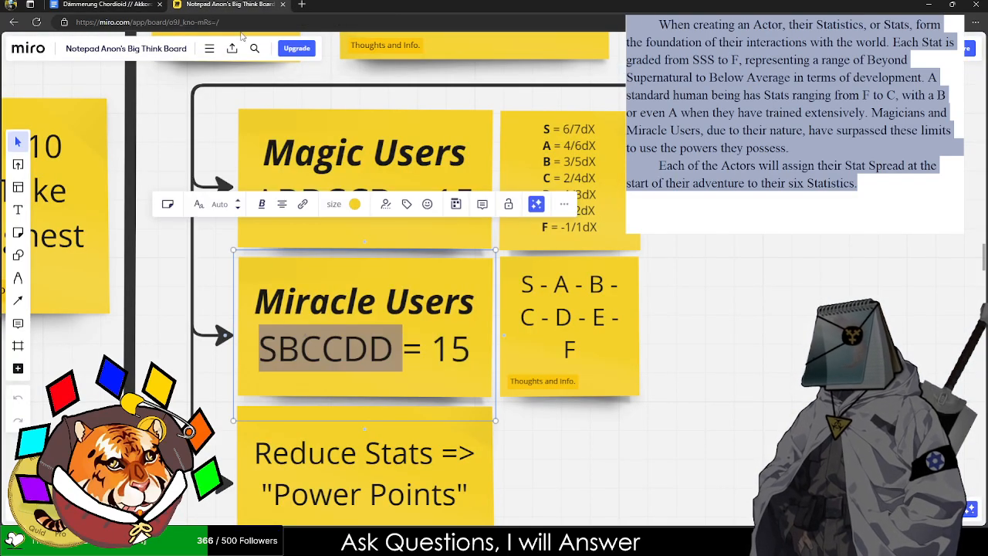
pyautogui.click(144, 4)
pyautogui.click(401, 383)
pyautogui.hotkey('ctrl', 'v')
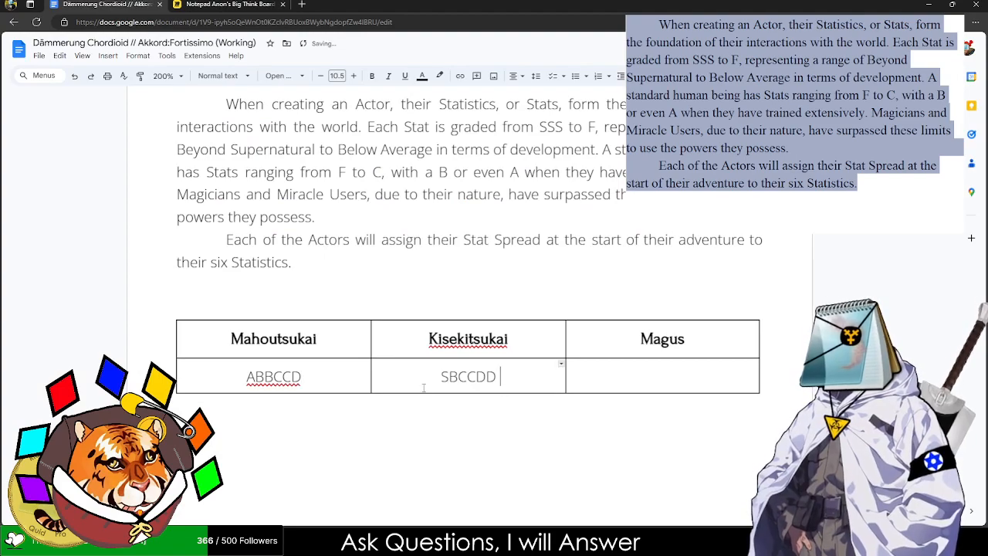
pyautogui.press('Home')
pyautogui.press('Tab')
pyautogui.press('Tab')
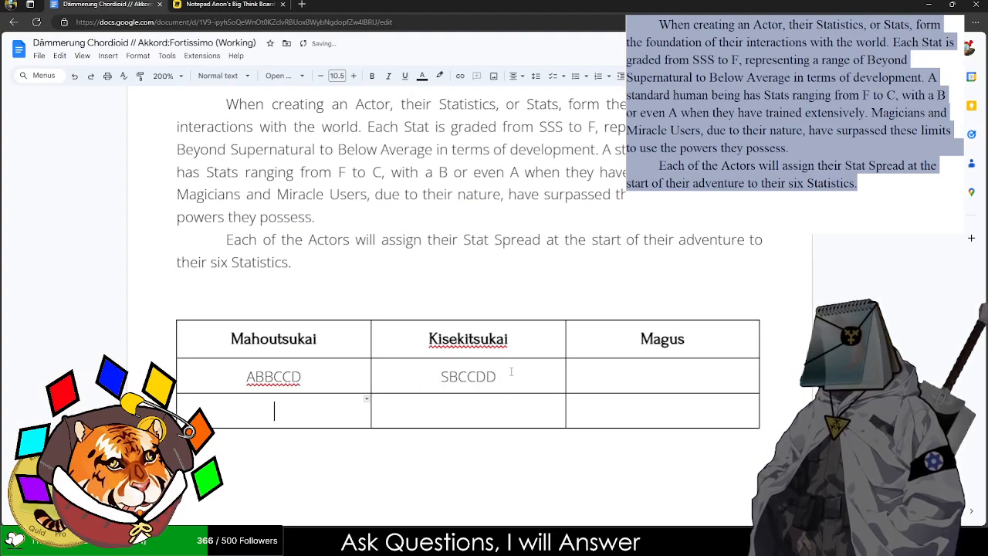
pyautogui.hotkey('ctrl', 'z')
# - Copy the S-to-F dice value list from its note on the Miro board and paste it below the Statistics table
pyautogui.click(265, 5)
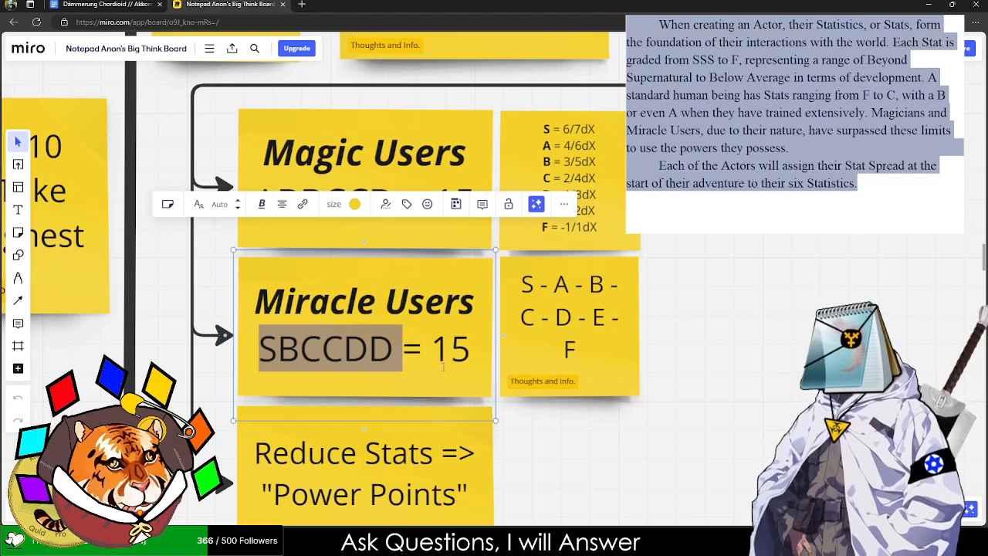
pyautogui.click(636, 454)
pyautogui.click(593, 180)
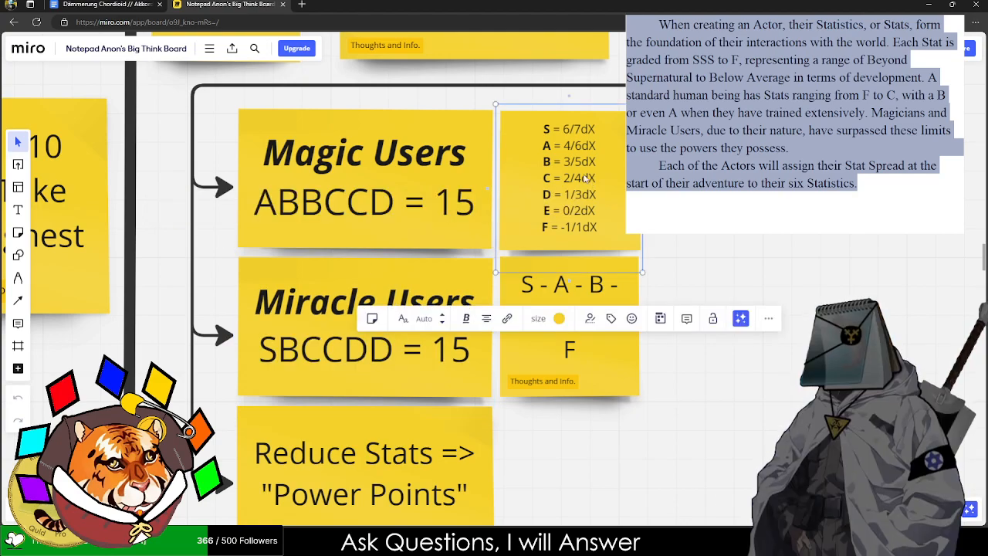
pyautogui.tripleClick(558, 146)
pyautogui.hotkey('ctrl', 'a')
pyautogui.hotkey('ctrl', 'c')
pyautogui.click(121, 4)
pyautogui.click(350, 443)
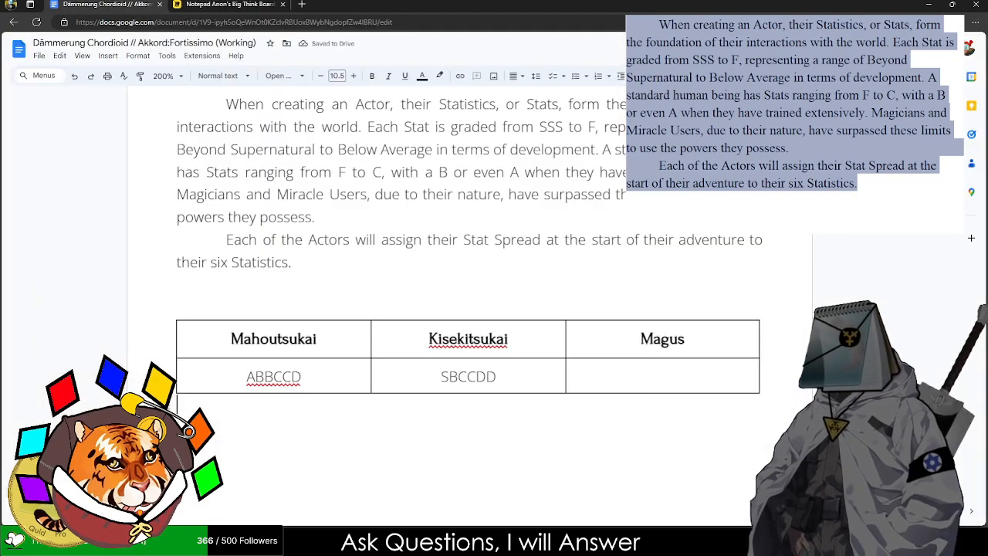
pyautogui.hotkey('ctrl', 'v')
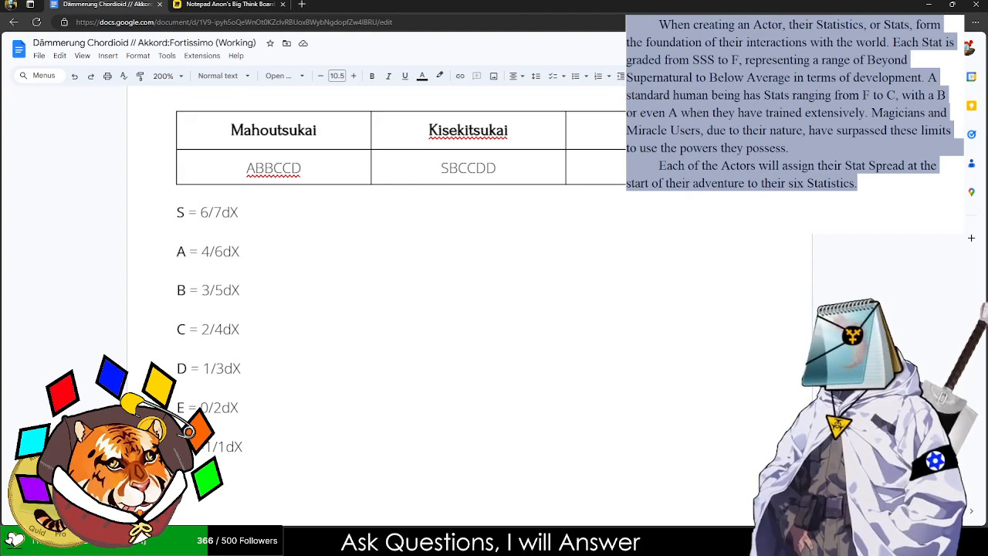
# - Try out letter grades for a stat spread in the cell below Magus
pyautogui.write('A')
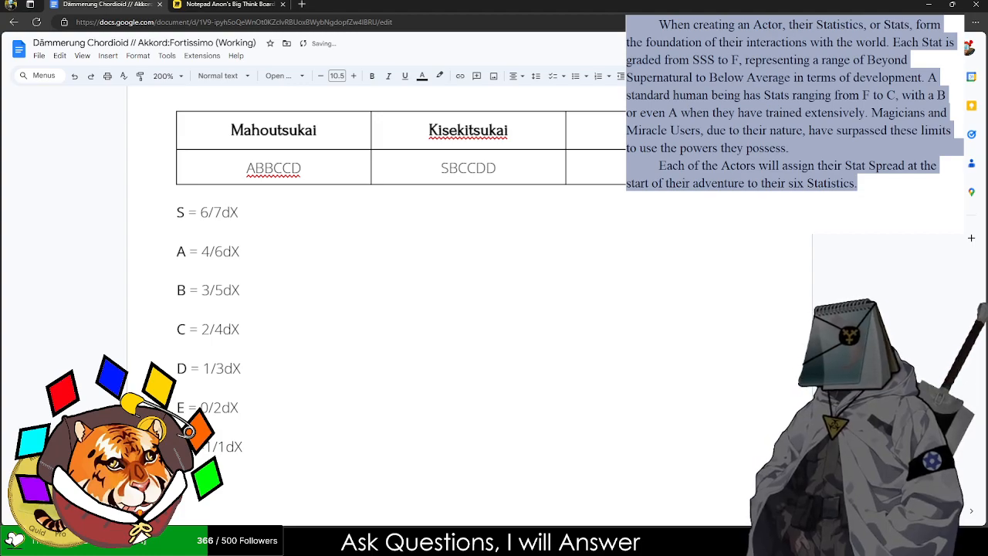
pyautogui.write('B')
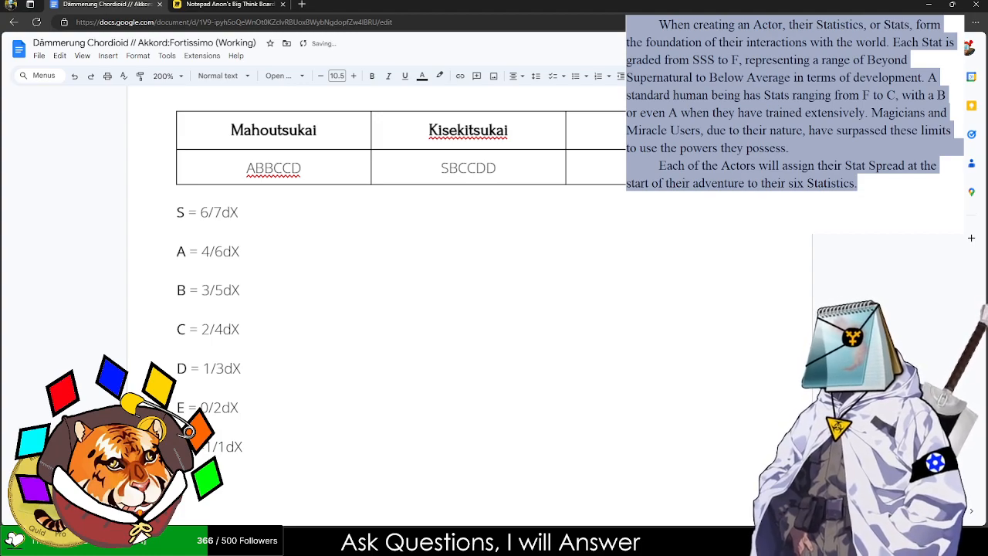
pyautogui.write('e')
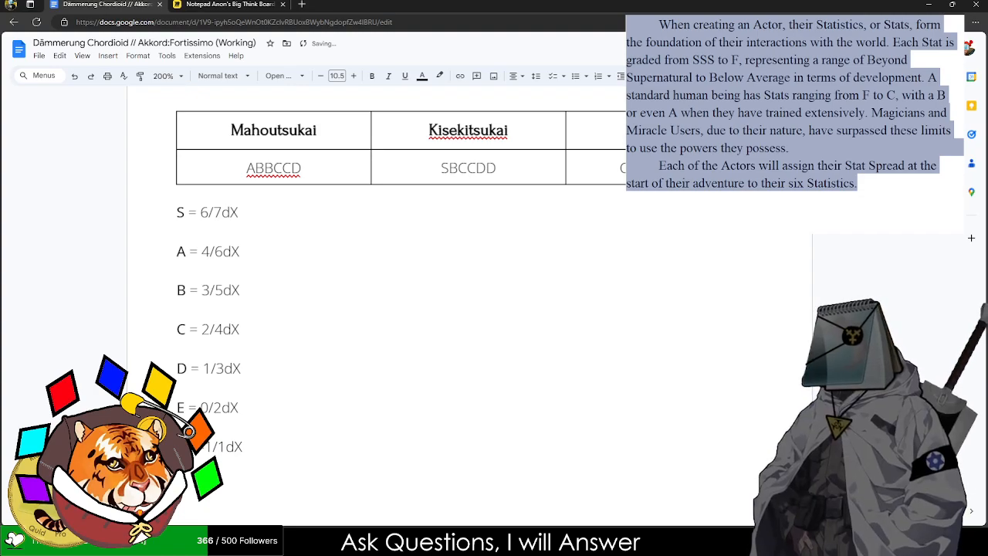
pyautogui.write(' E')
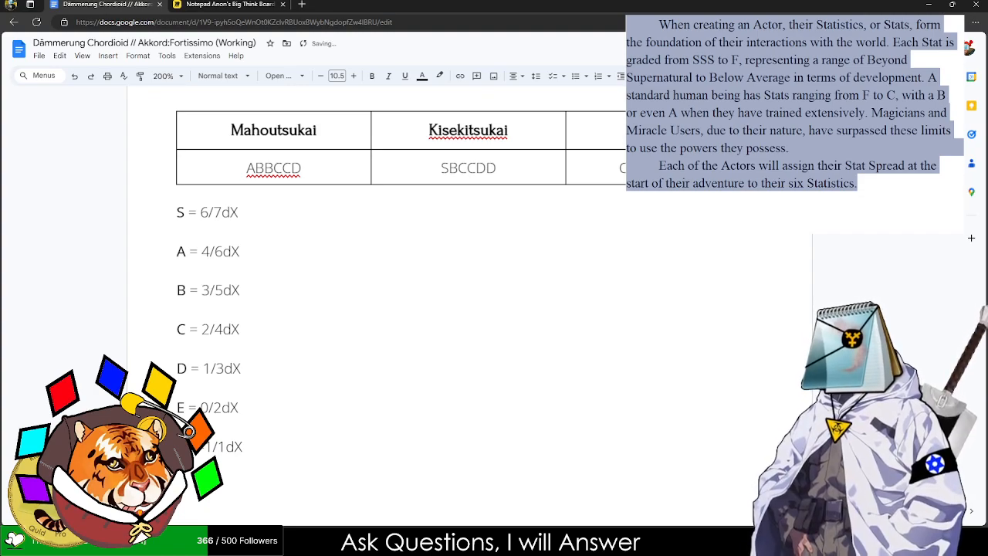
pyautogui.press('BackSpace')
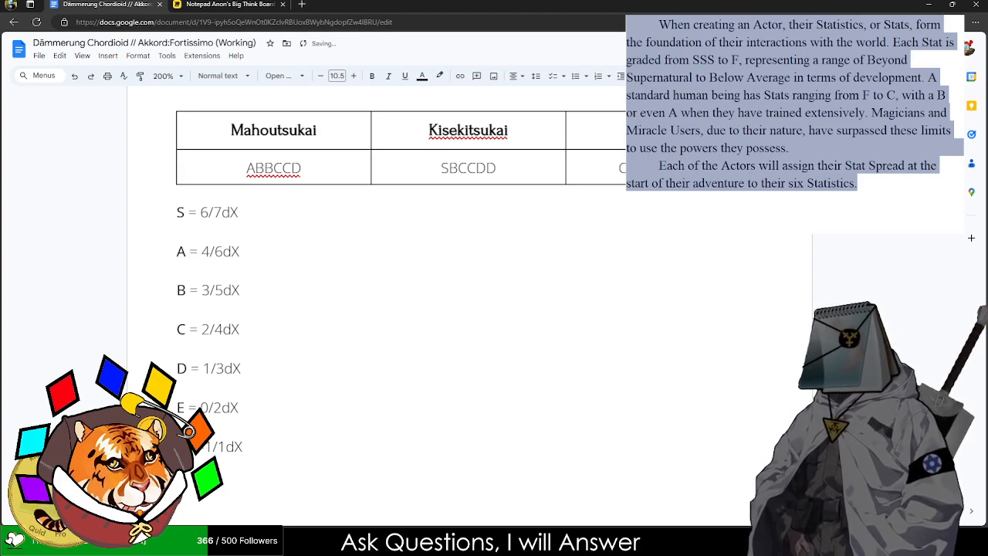
pyautogui.press('BackSpace')
pyautogui.write('A')
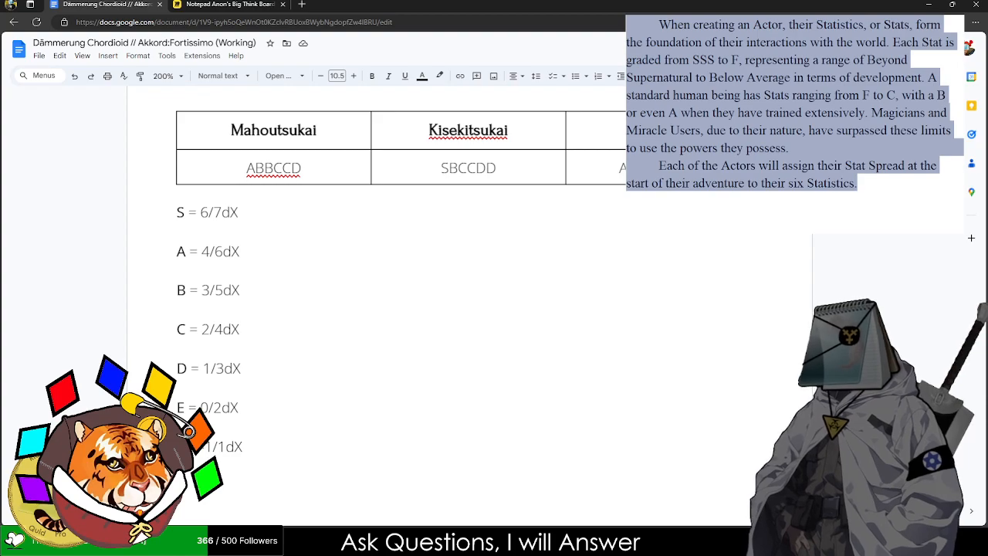
pyautogui.press('BackSpace')
pyautogui.write('C')
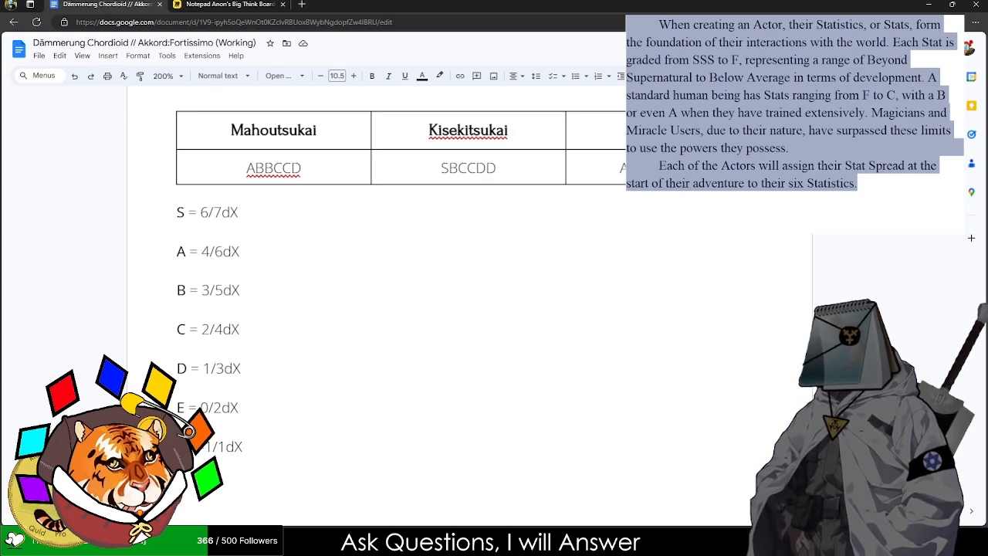
# - Consult the Miro board again and clear the trial stat spread from the cell below Magus
pyautogui.moveTo(706, 169); pyautogui.dragTo(615, 167)
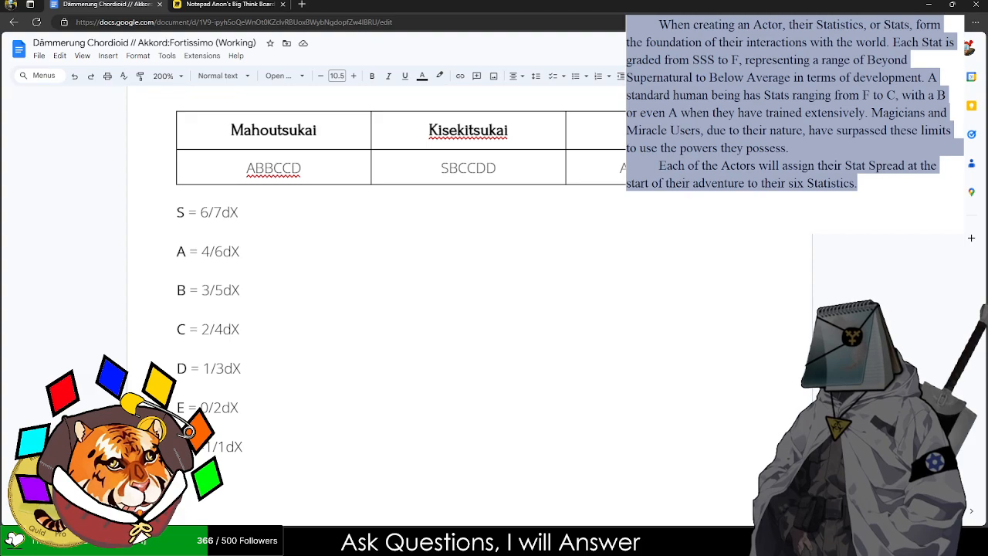
pyautogui.click(261, 4)
pyautogui.click(145, 5)
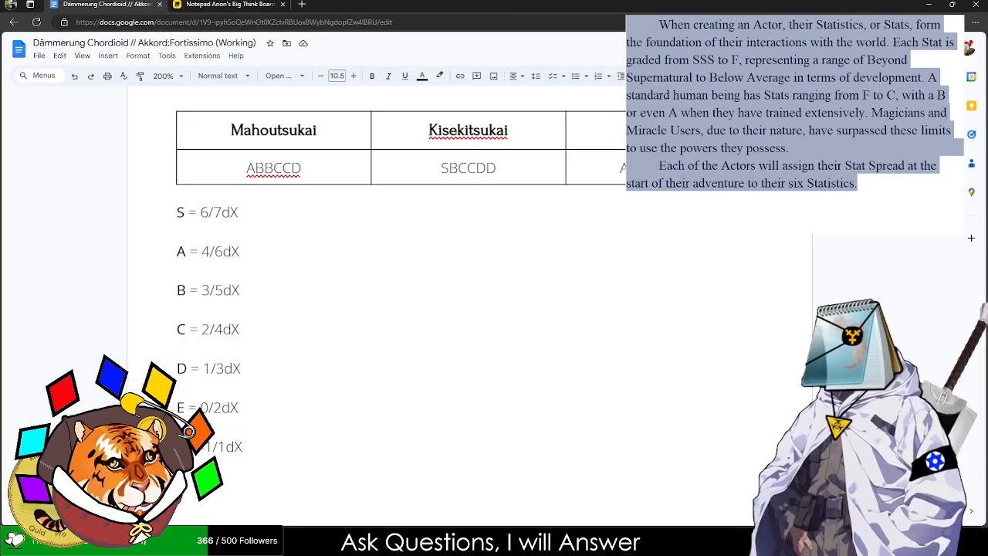
pyautogui.press('BackSpace')
# - Delete the S-to-F dice value list below the stat spread table
pyautogui.moveTo(362, 400); pyautogui.dragTo(91, 231)
pyautogui.click(203, 249)
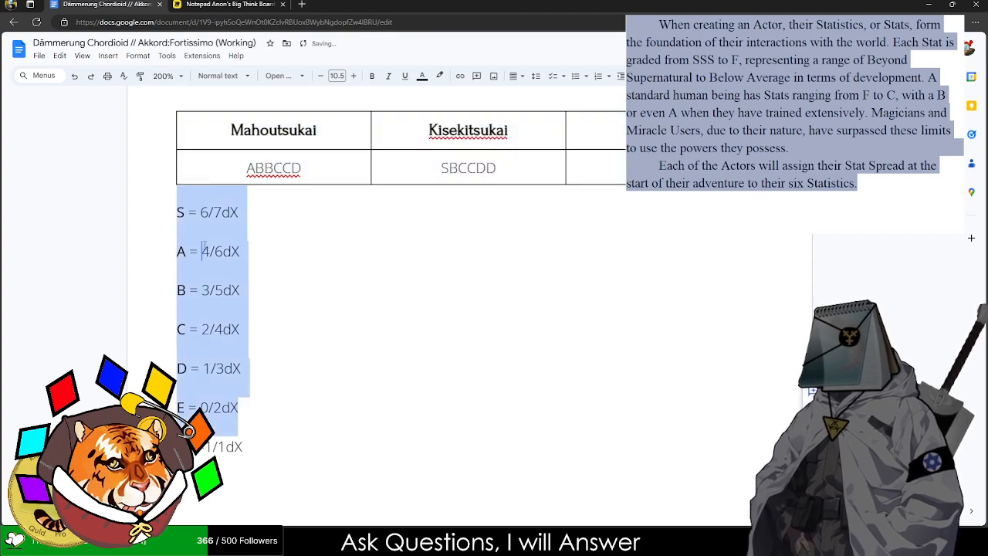
pyautogui.moveTo(364, 483); pyautogui.dragTo(138, 222)
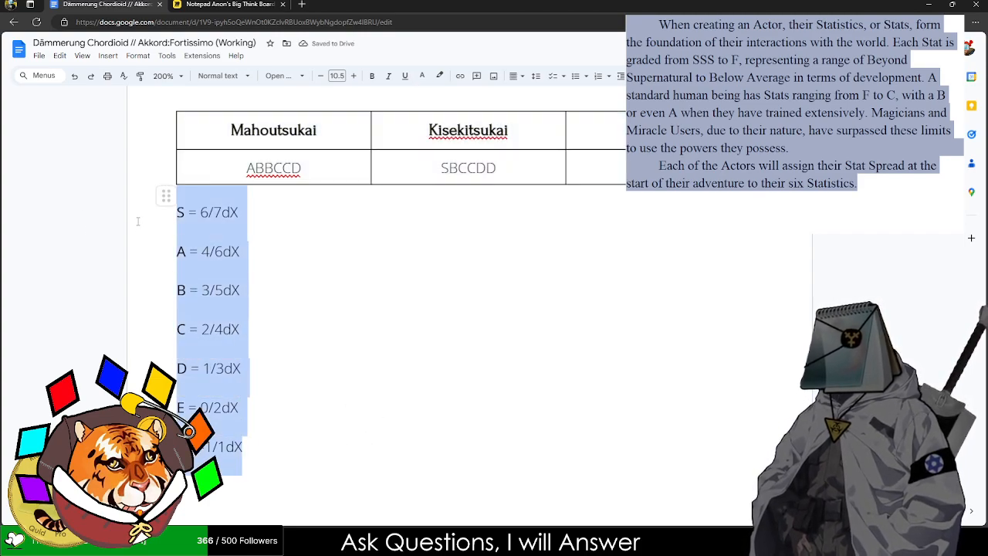
pyautogui.press('BackSpace')
pyautogui.press('BackSpace')
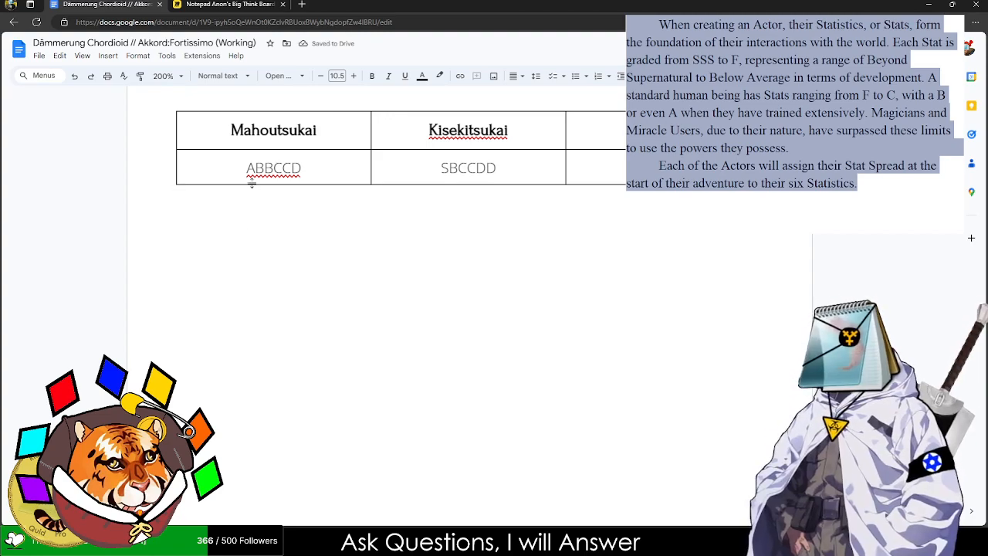
# - Remove one surplus blank line between the Stat Spread paragraph and the table
pyautogui.moveTo(246, 168); pyautogui.dragTo(255, 168)
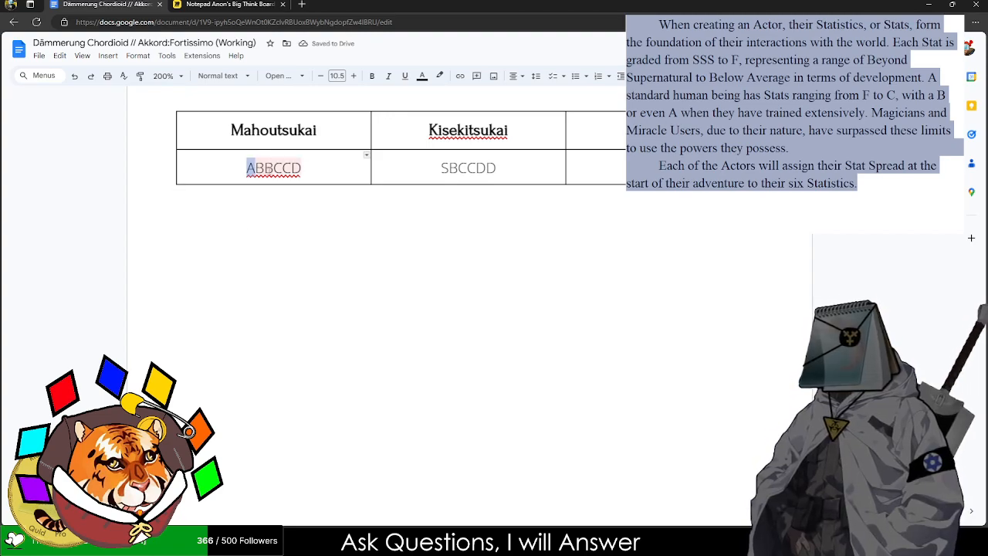
pyautogui.click(263, 212)
pyautogui.scroll(4, 263, 212)
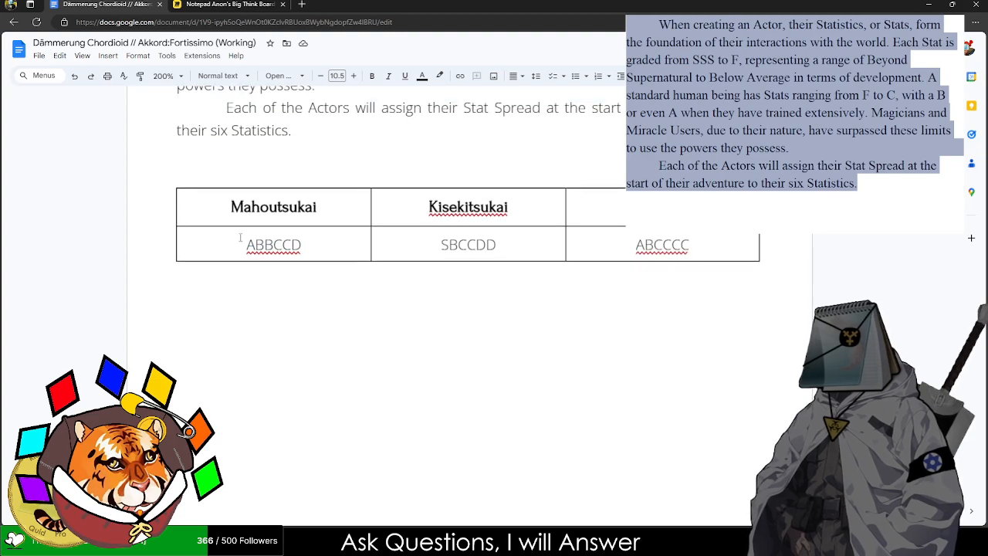
pyautogui.scroll(-2, 255, 253)
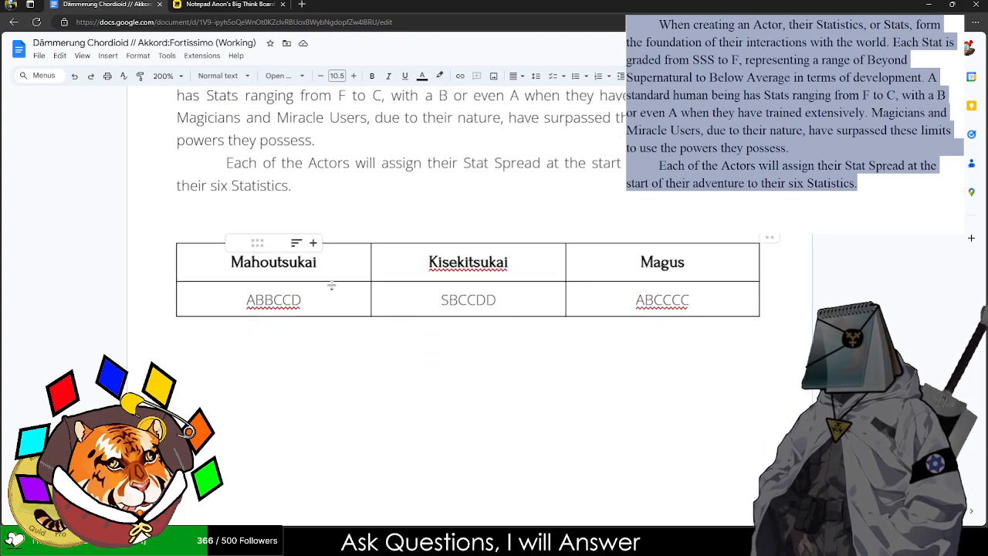
pyautogui.doubleClick(278, 228)
pyautogui.click(277, 228)
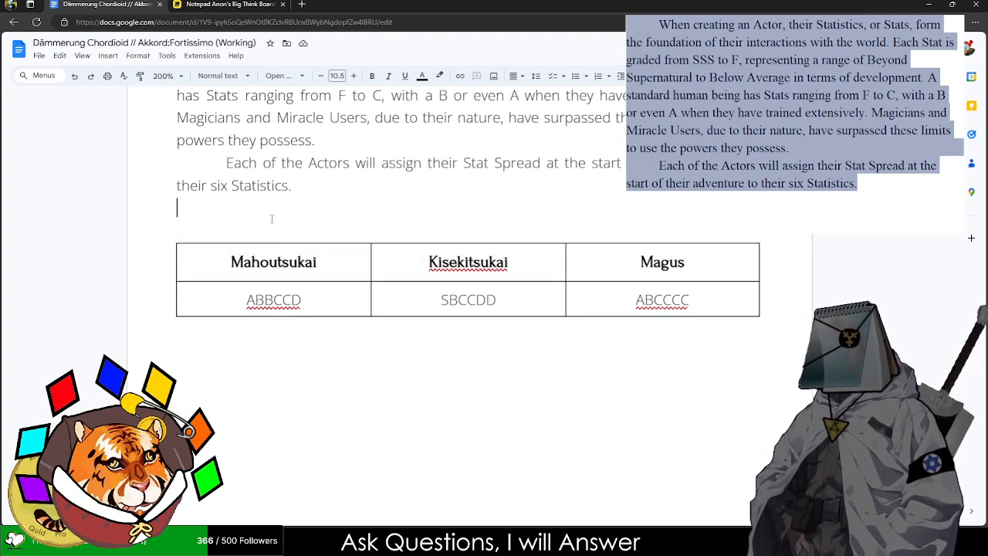
pyautogui.press('BackSpace')
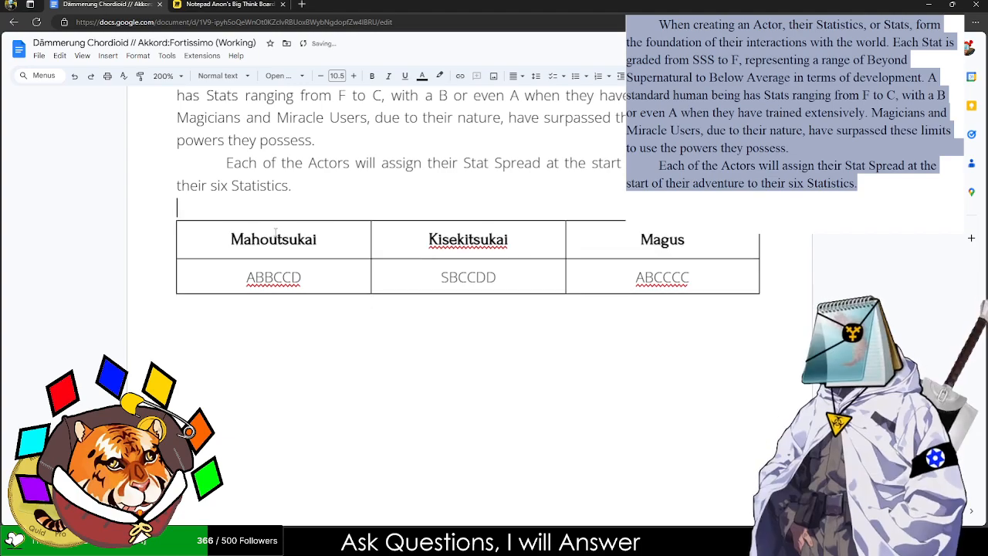
pyautogui.click(170, 325)
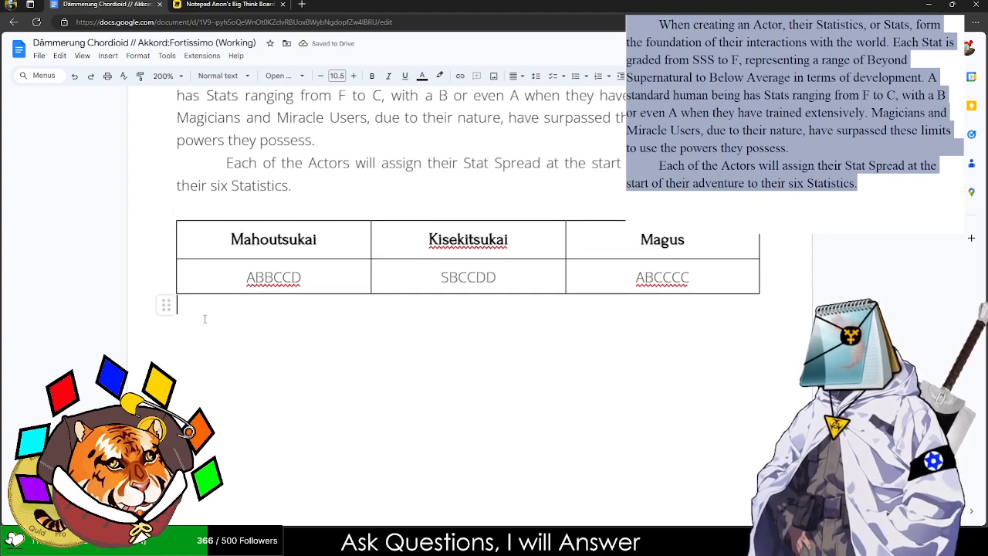
# - After "their six Statistics.", start a new sentence reading "Each of these Stat Spreads are written out as S - A -"
pyautogui.click(320, 188)
pyautogui.write('Ea')
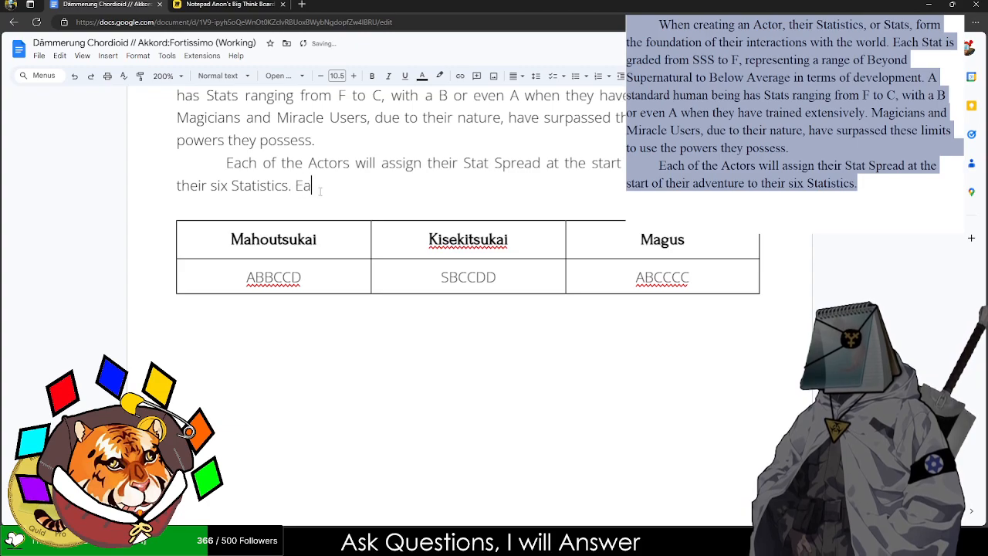
pyautogui.write('ch of these Stat')
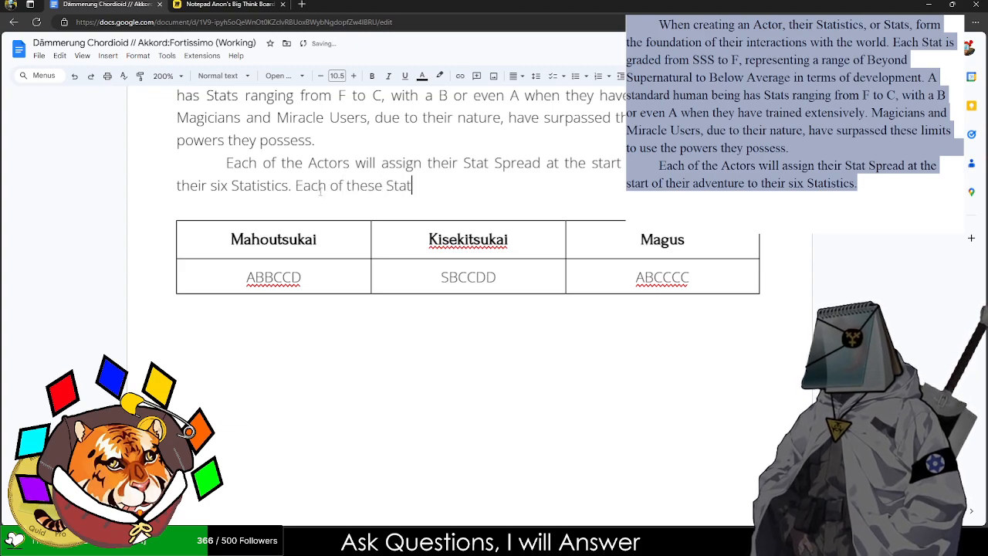
pyautogui.write(' Spreads are')
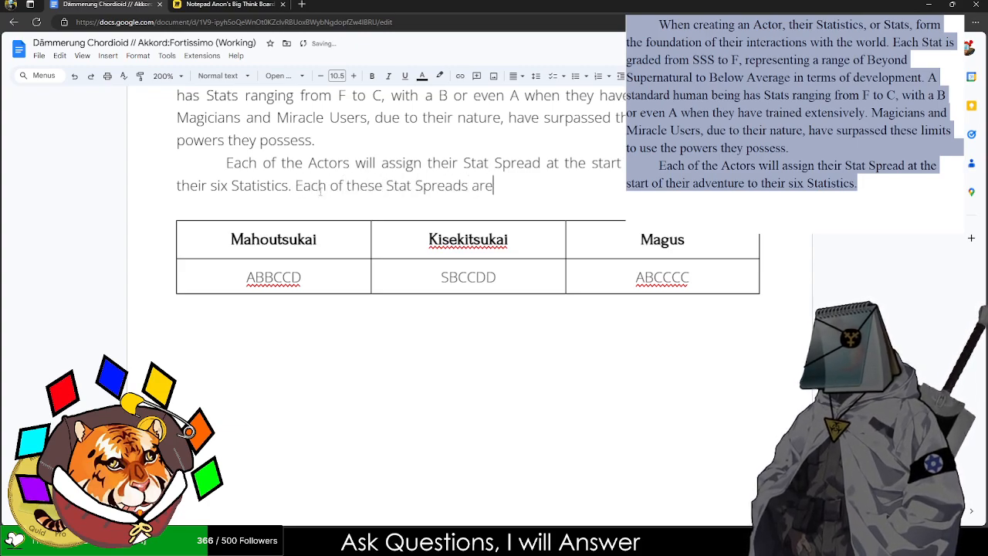
pyautogui.write(' written out ')
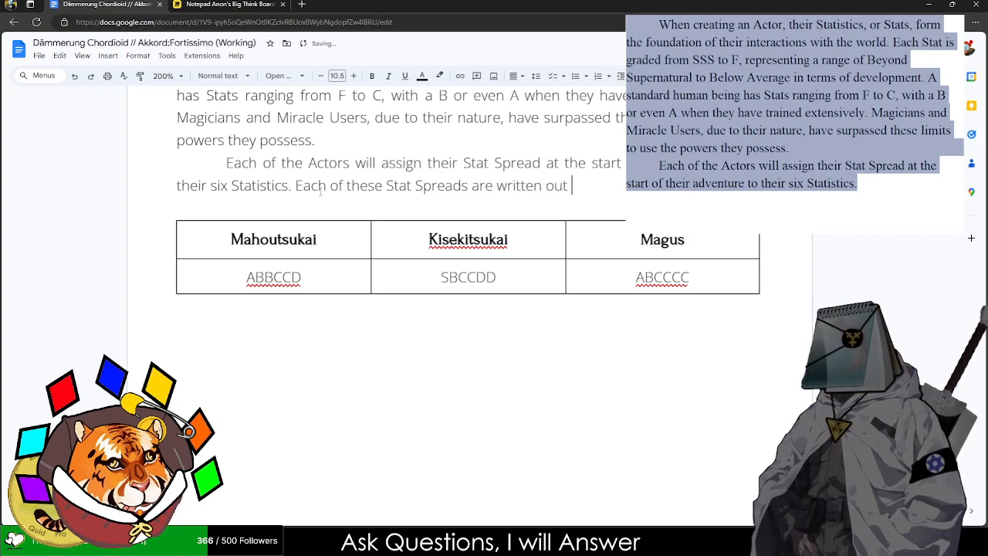
pyautogui.write('between')
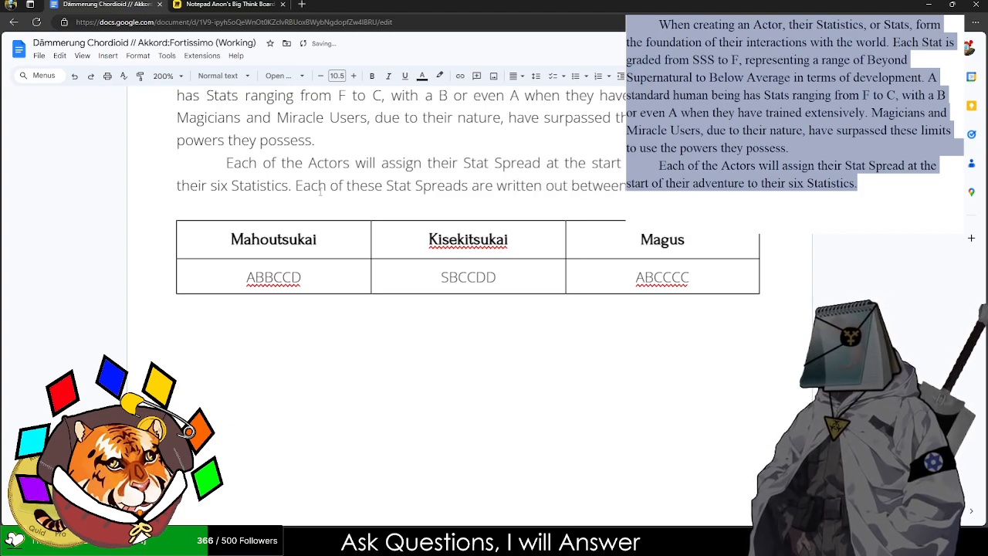
pyautogui.press('BackSpace')
pyautogui.press('BackSpace')
pyautogui.press('BackSpace')
pyautogui.press('BackSpace')
pyautogui.press('BackSpace')
pyautogui.press('BackSpace')
pyautogui.press('BackSpace')
pyautogui.write('as ')
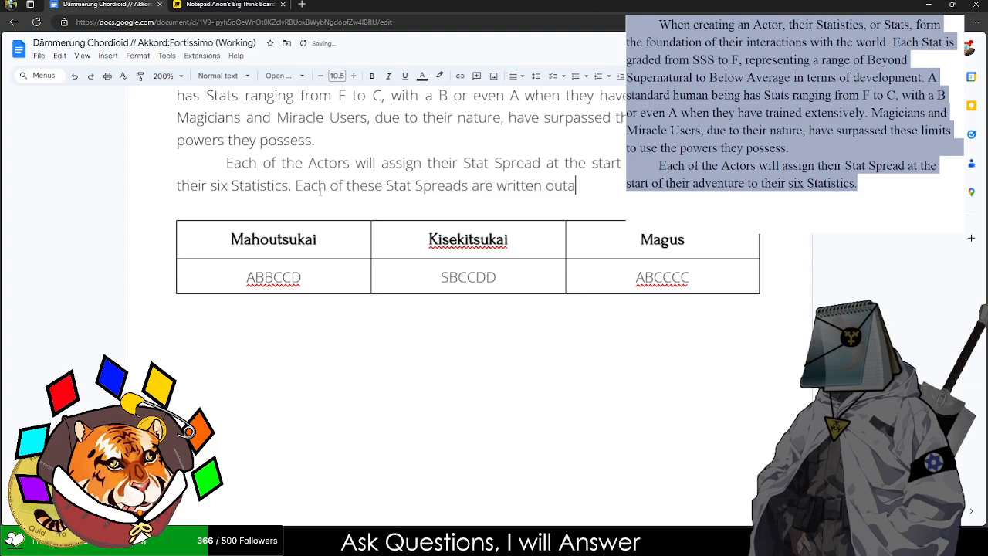
pyautogui.write('S - A')
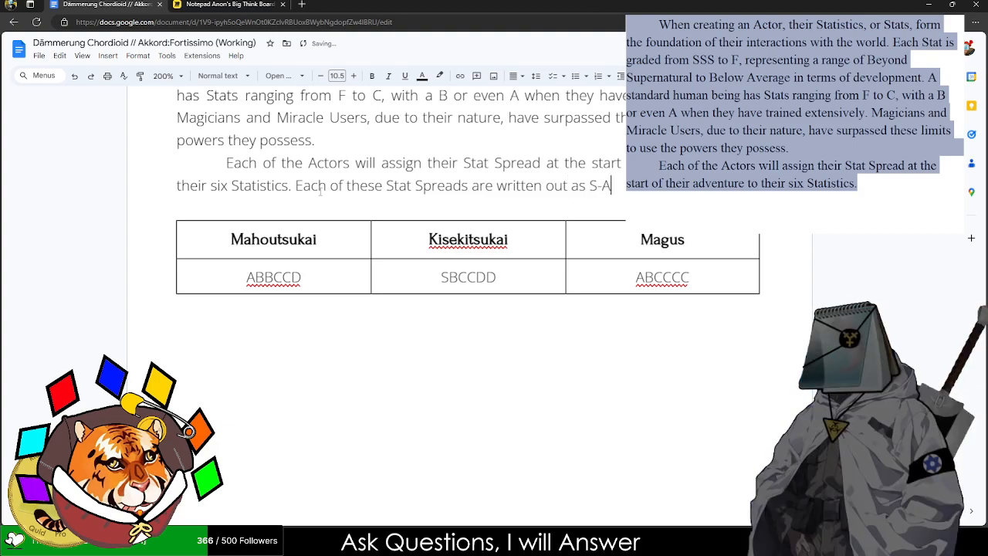
pyautogui.press('BackSpace')
pyautogui.press('BackSpace')
pyautogui.write('- A -')
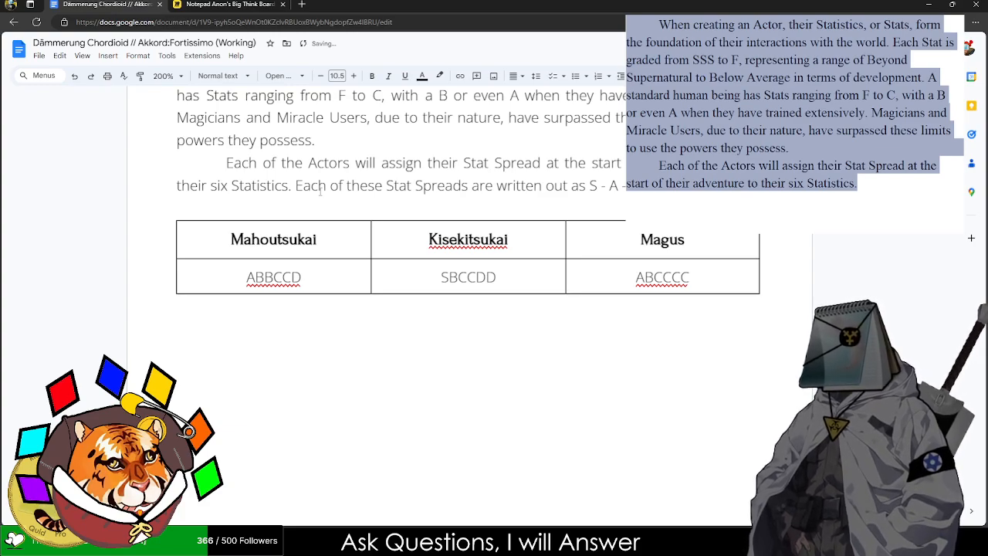
# - Check the S-to-F grade order on the Miro board and return to the grade scale in the document's new sentence
pyautogui.click(202, 8)
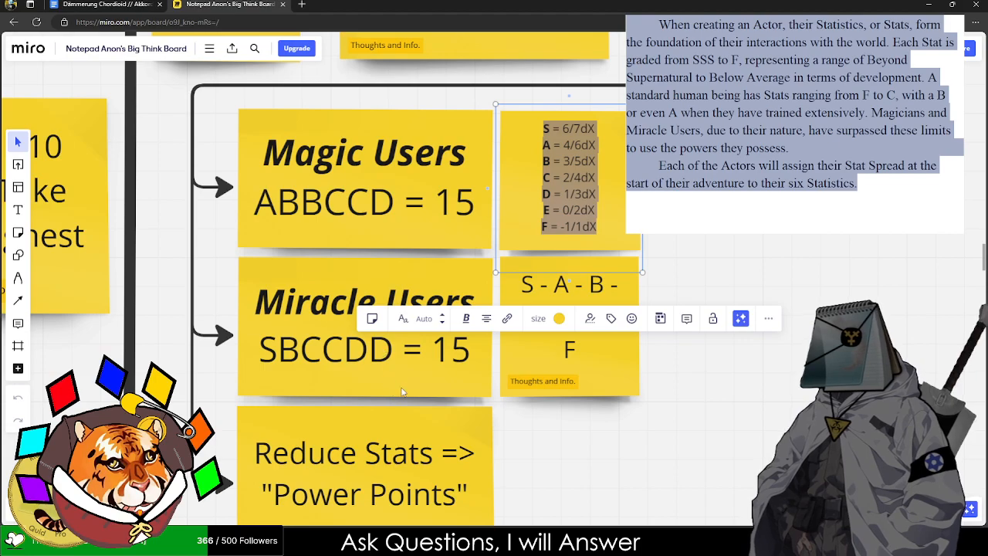
pyautogui.click(559, 431)
pyautogui.click(101, 5)
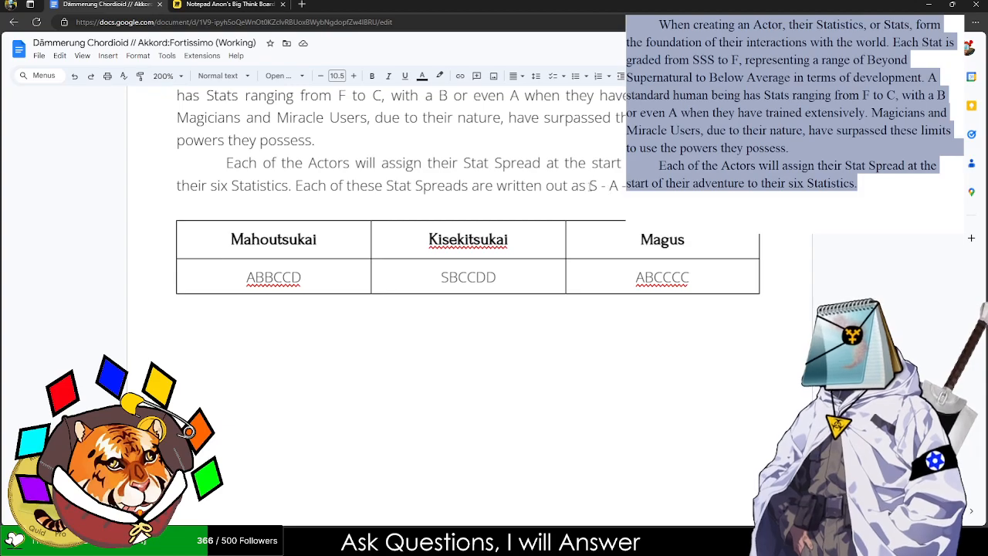
pyautogui.moveTo(590, 186); pyautogui.dragTo(656, 186)
pyautogui.click(657, 186)
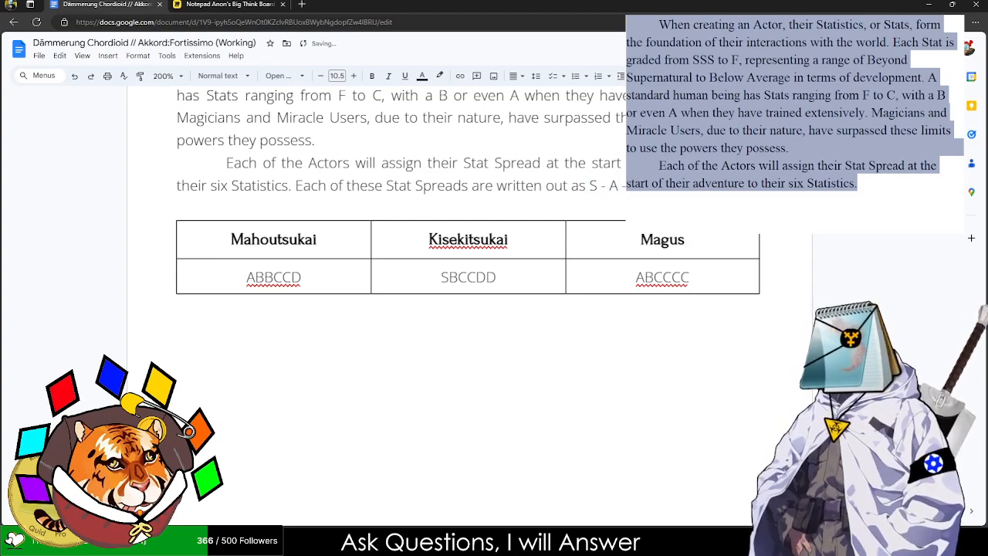
# - Continue the sentence after the grade scale with "corresponding to different values depending on where they are assign"
pyautogui.write('correspon')
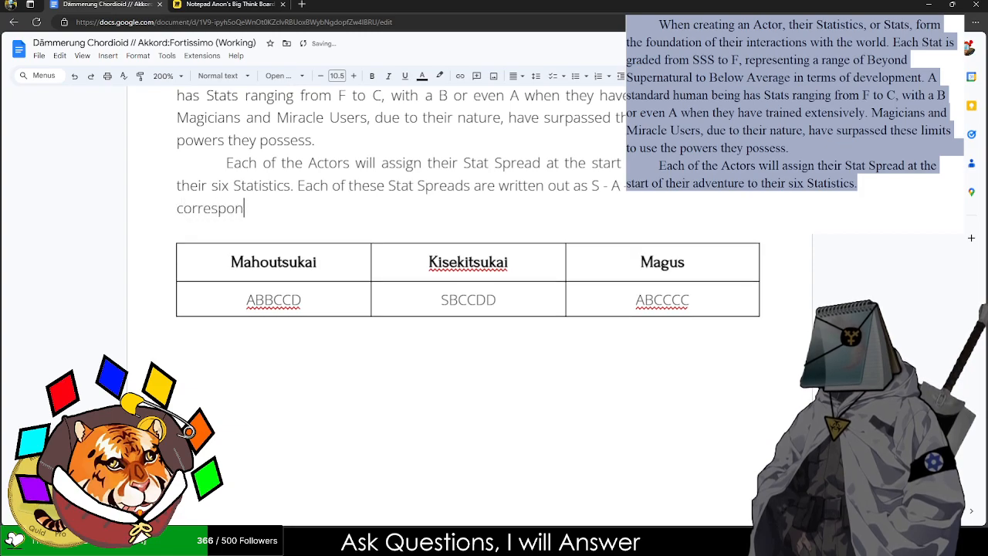
pyautogui.write('ding to')
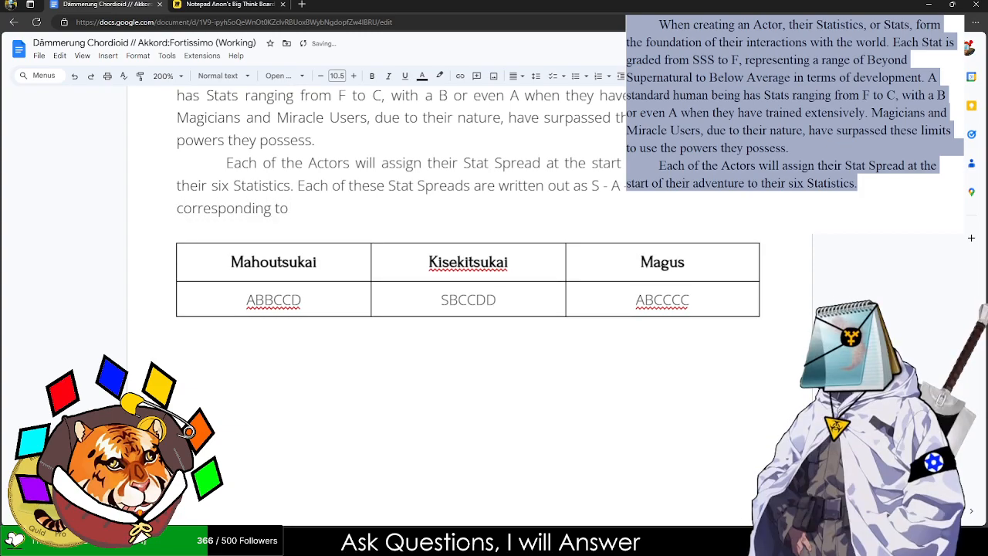
pyautogui.write(' different val')
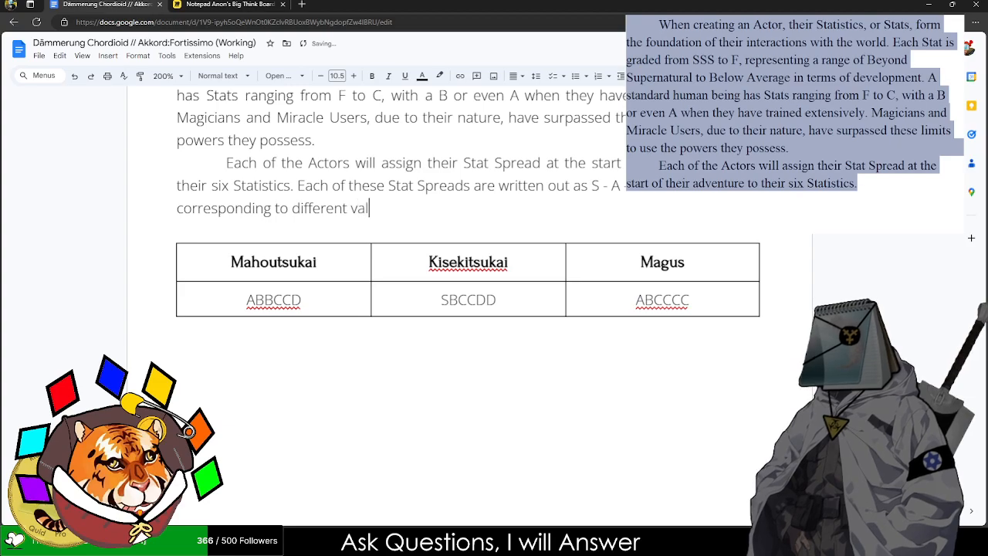
pyautogui.write('ues depending on wh')
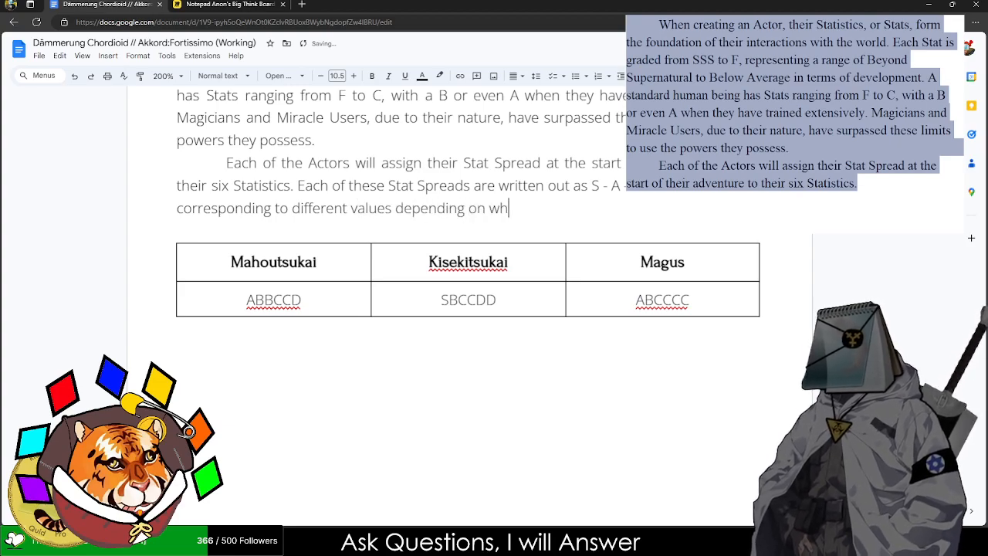
pyautogui.write('ere they are assign')
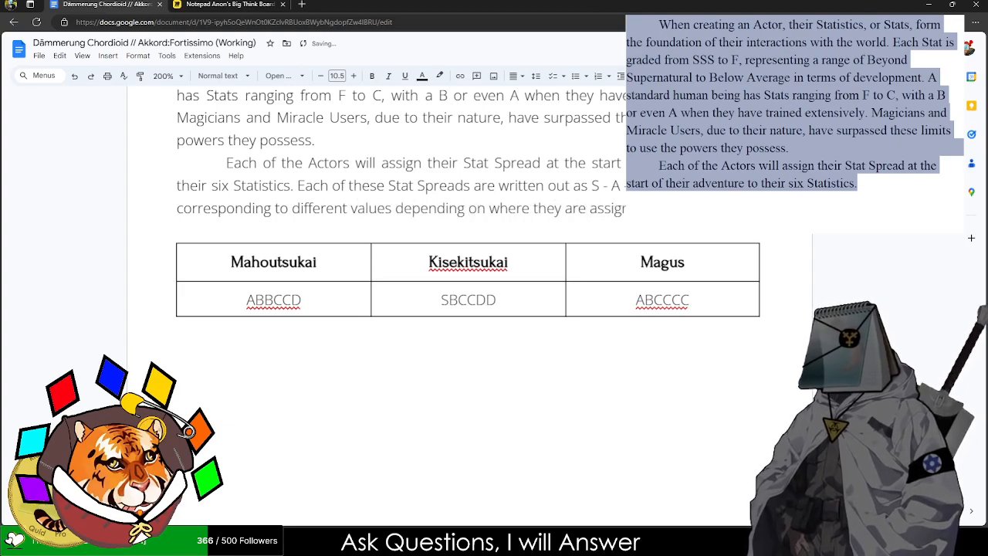
# - Reword the sentence's ending after "depending on" as "which Statistic it is assigned to."
pyautogui.press('BackSpace')
pyautogui.press('BackSpace')
pyautogui.press('BackSpace')
pyautogui.press('BackSpace')
pyautogui.press('BackSpace')
pyautogui.press('BackSpace')
pyautogui.press('BackSpace')
pyautogui.press('BackSpace')
pyautogui.press('BackSpace')
pyautogui.press('BackSpace')
pyautogui.press('BackSpace')
pyautogui.press('BackSpace')
pyautogui.press('BackSpace')
pyautogui.press('BackSpace')
pyautogui.press('BackSpace')
pyautogui.press('BackSpace')
pyautogui.press('BackSpace')
pyautogui.press('BackSpace')
pyautogui.press('BackSpace')
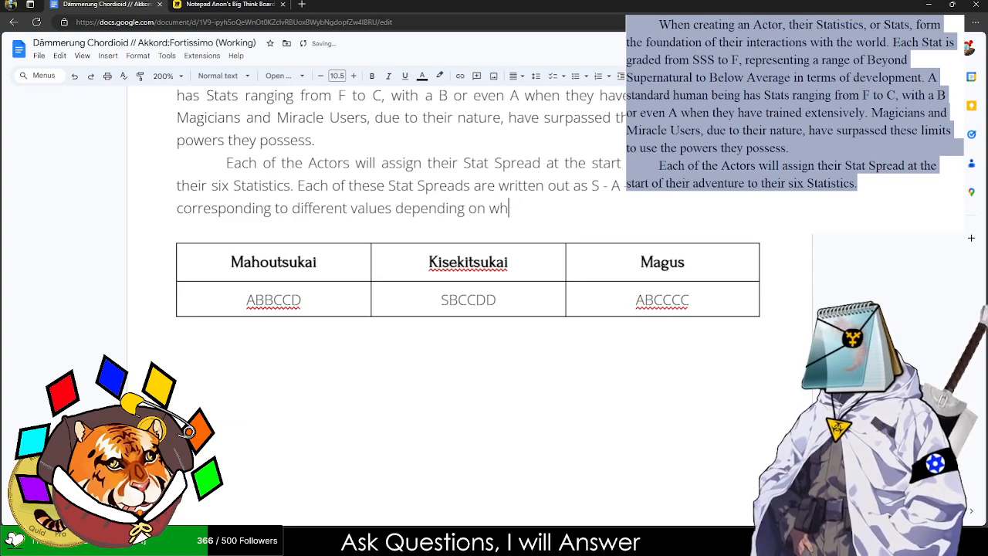
pyautogui.write('ich Statistic is')
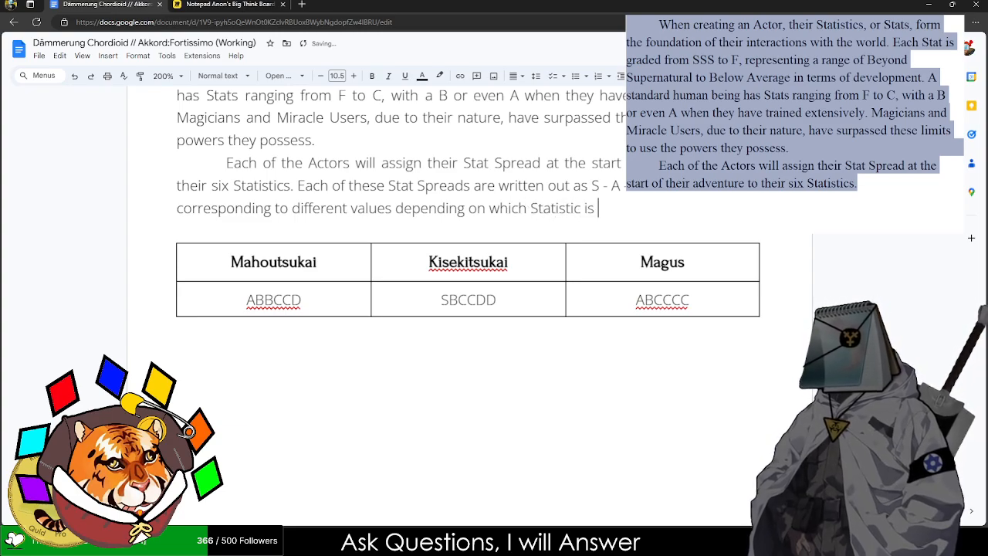
pyautogui.press('BackSpace')
pyautogui.write('t is as')
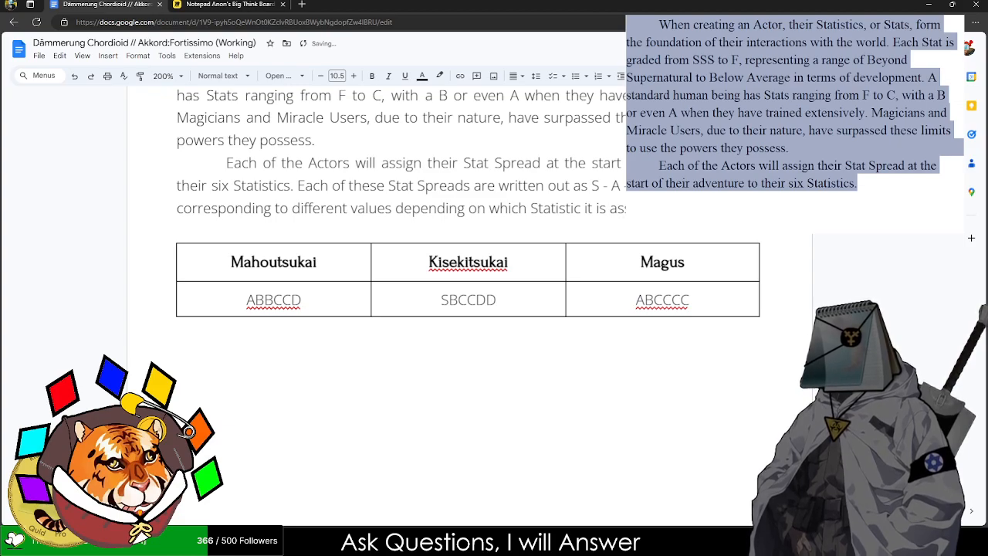
pyautogui.press('Down')
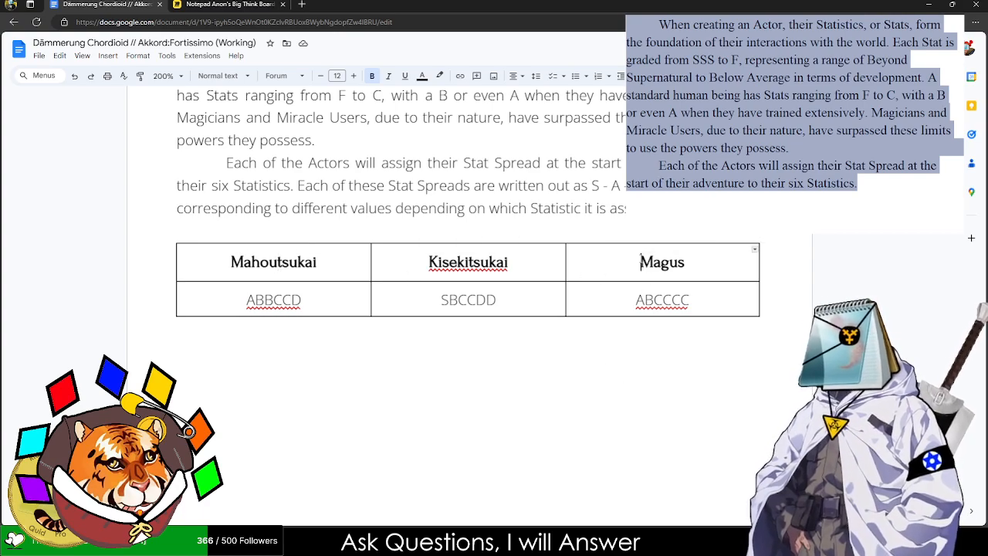
# - Select all cells of the stat spread table and centre the table horizontally through its table properties
pyautogui.moveTo(648, 260); pyautogui.dragTo(322, 285)
pyautogui.click(692, 292)
pyautogui.rightClick(398, 273)
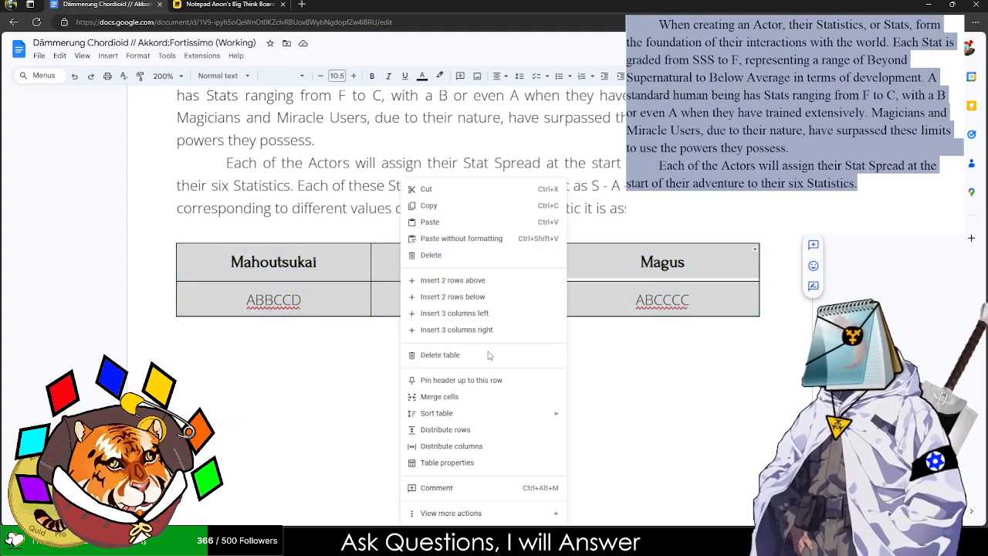
pyautogui.click(443, 461)
pyautogui.click(832, 208)
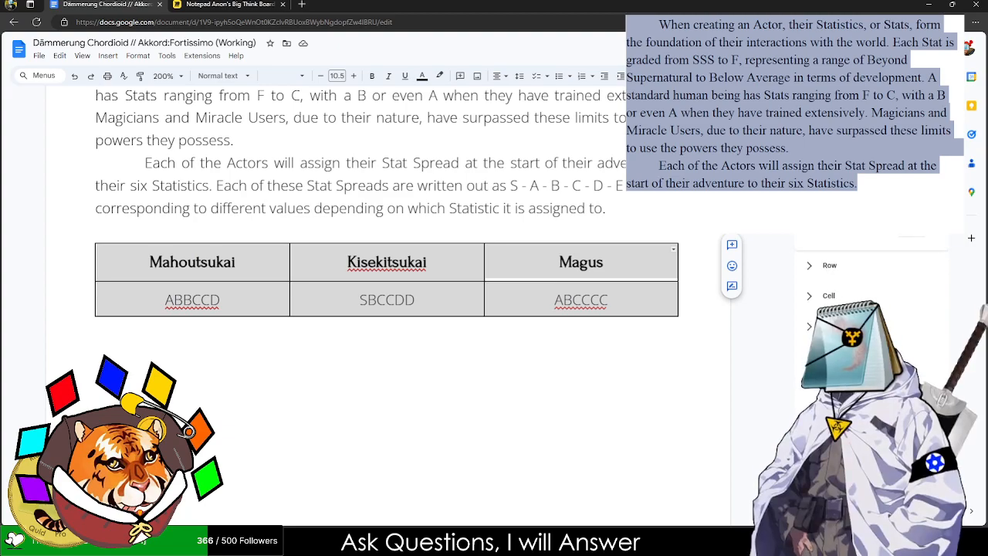
pyautogui.click(863, 258)
pyautogui.scroll(2, 869, 351)
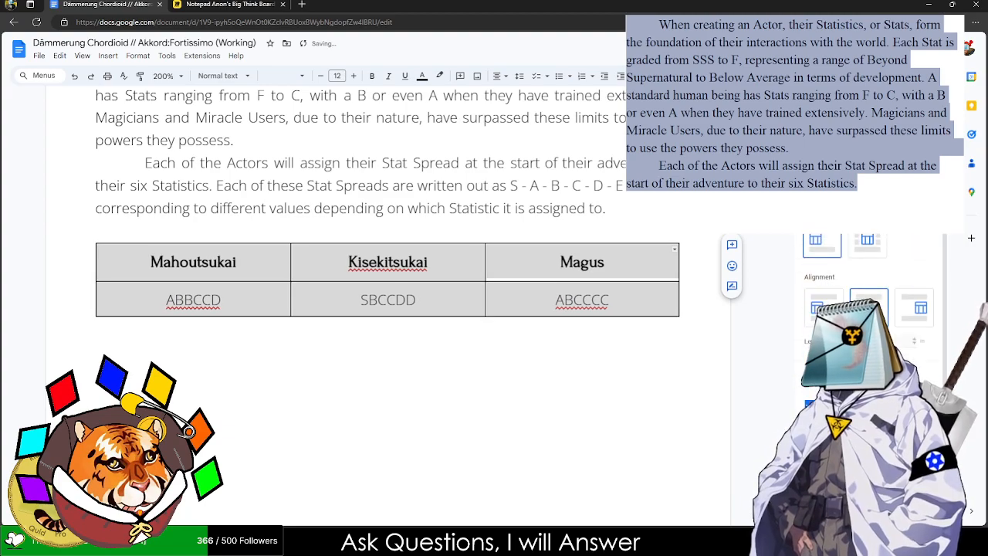
# - Vertically centre the contents of the selected table cells and close the table properties
pyautogui.scroll(-5, 868, 352)
pyautogui.scroll(-1, 868, 351)
pyautogui.scroll(1, 868, 352)
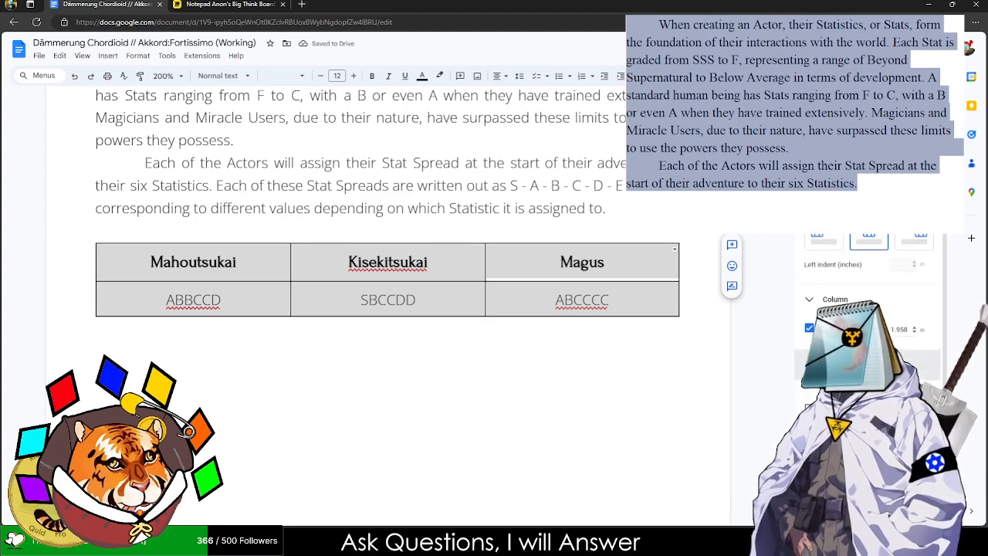
pyautogui.click(869, 463)
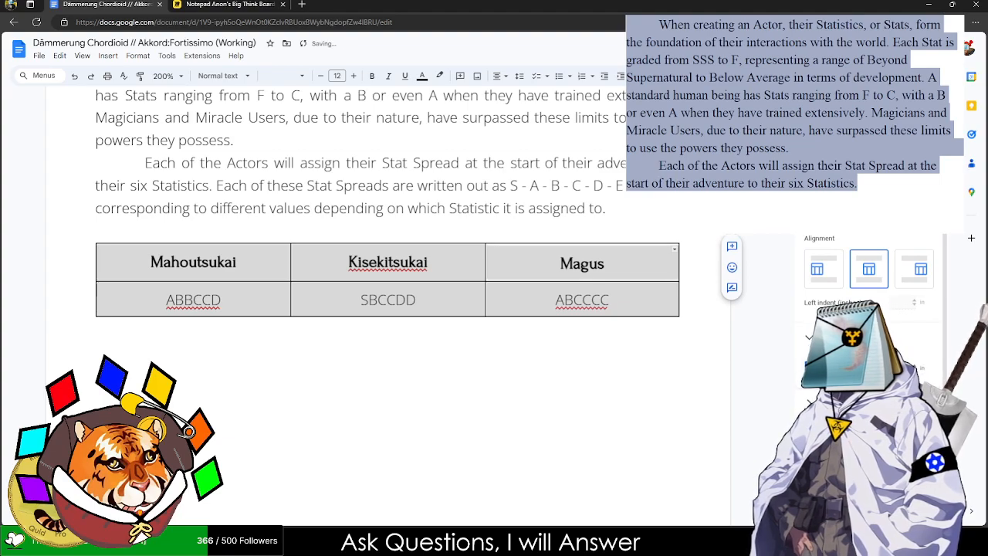
pyautogui.click(937, 103)
pyautogui.click(664, 264)
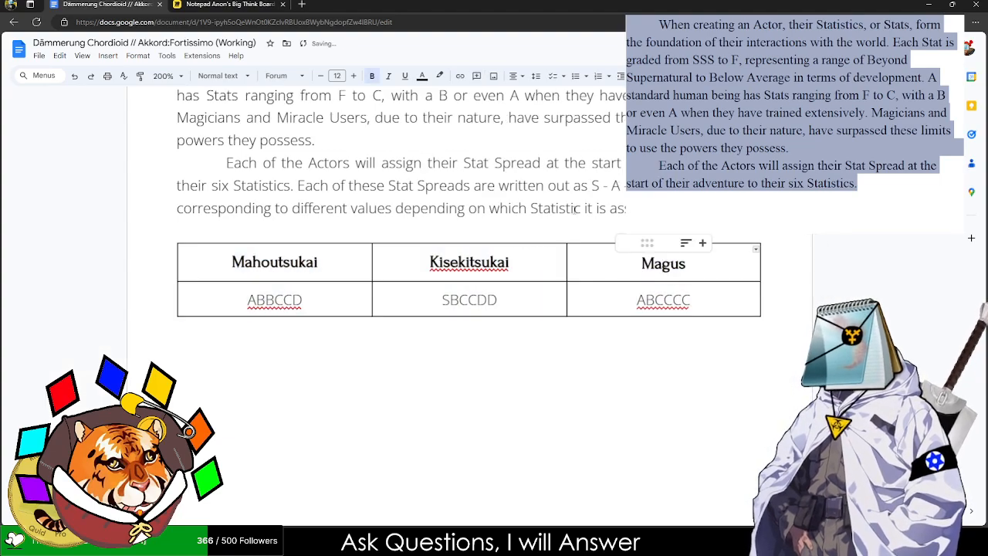
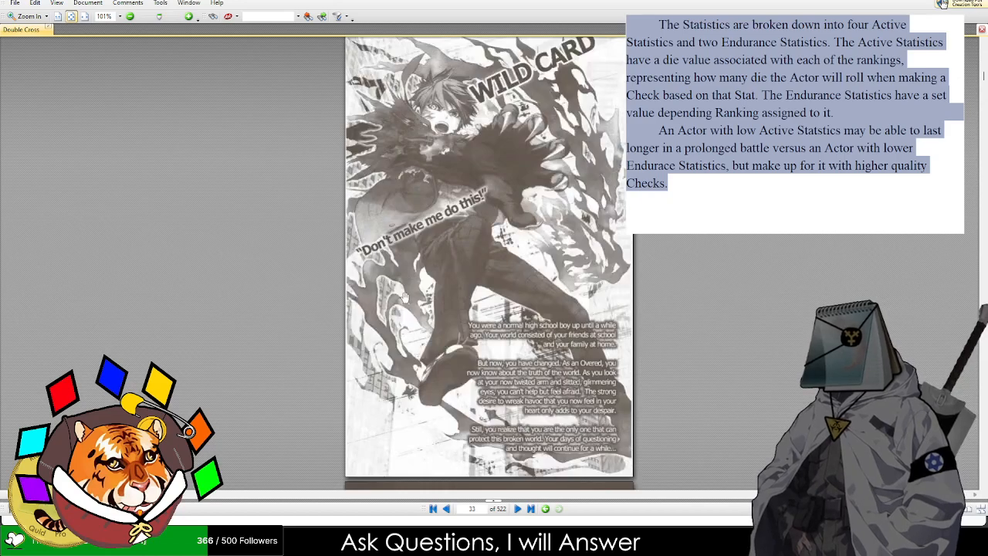
# - Look through the sample characters in the Double Cross rulebook PDF, examining the stats and powers on their character sheets
pyautogui.scroll(-1, 409, 299)
pyautogui.scroll(5, 496, 94)
pyautogui.scroll(-5, 497, 93)
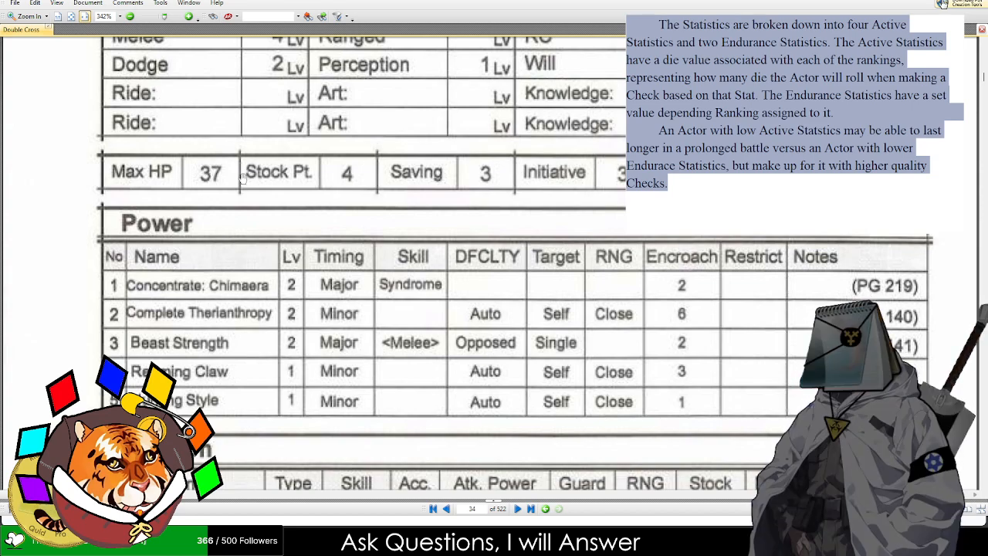
pyautogui.doubleClick(243, 177)
pyautogui.scroll(-15, 479, 116)
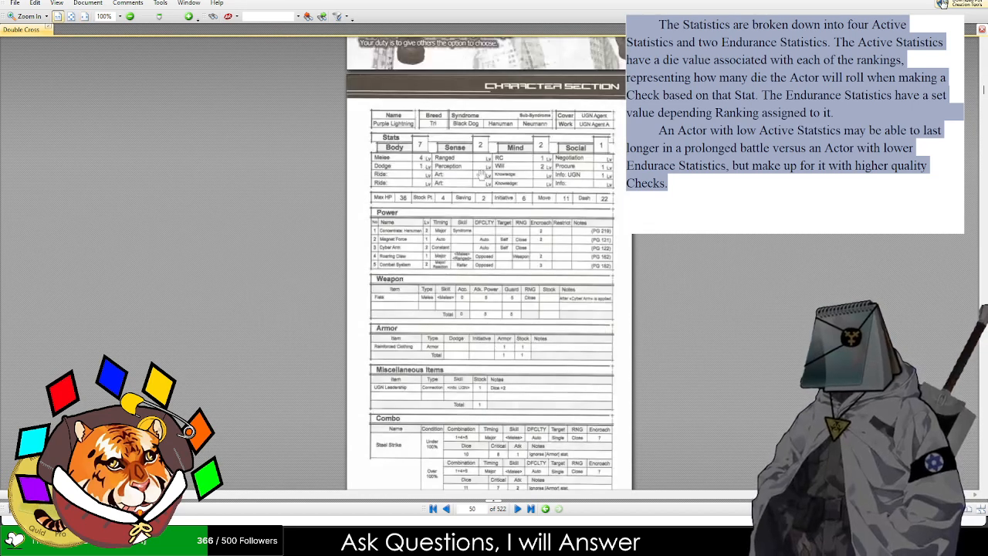
pyautogui.scroll(-10, 480, 176)
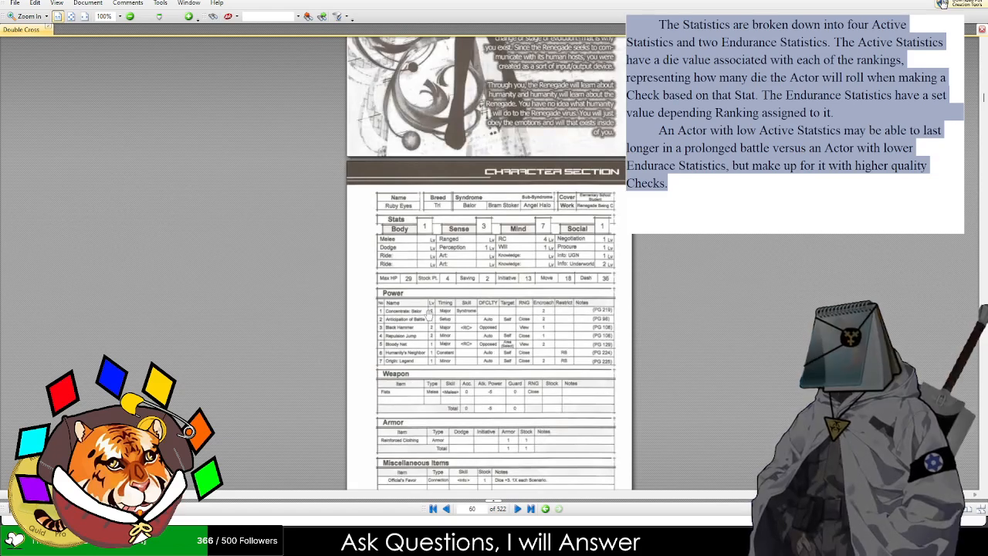
pyautogui.scroll(10, 428, 312)
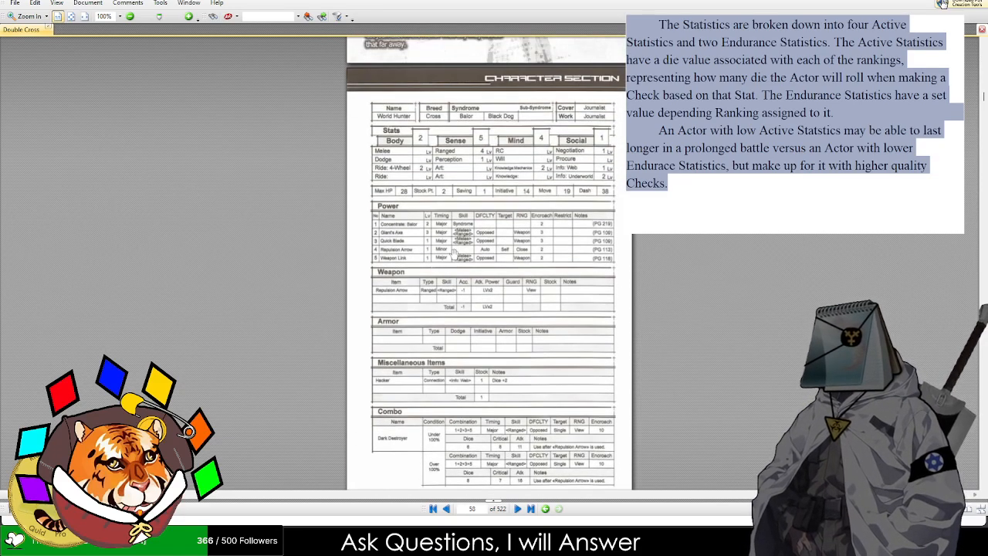
pyautogui.scroll(15, 454, 250)
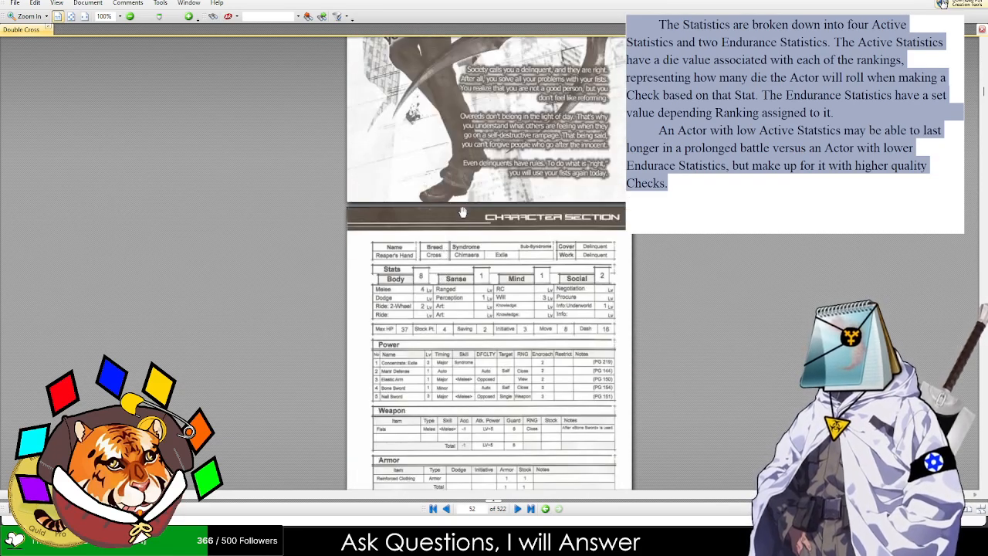
pyautogui.scroll(-15, 462, 212)
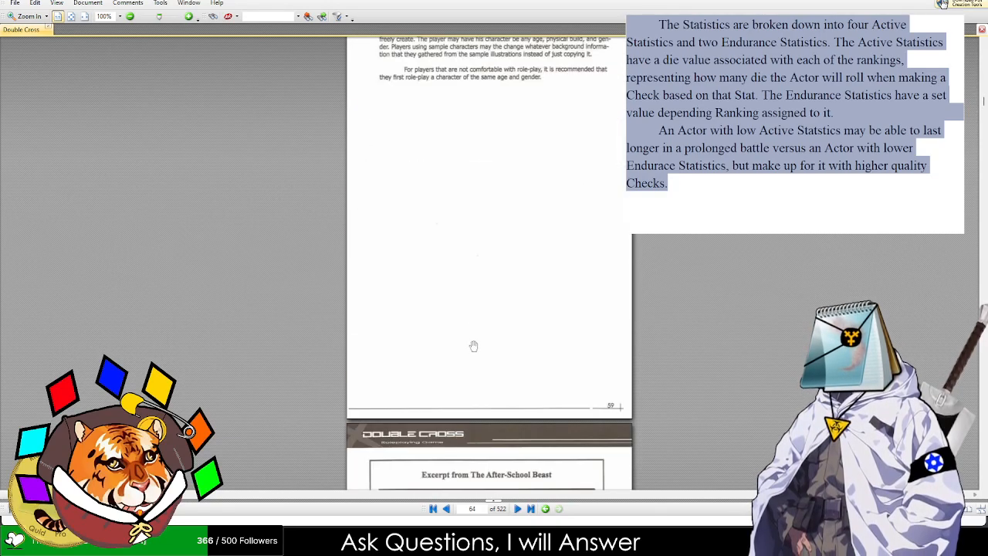
# - Return to the rulebook's table of contents and read the Character Section's page listings up close
pyautogui.scroll(20, 474, 345)
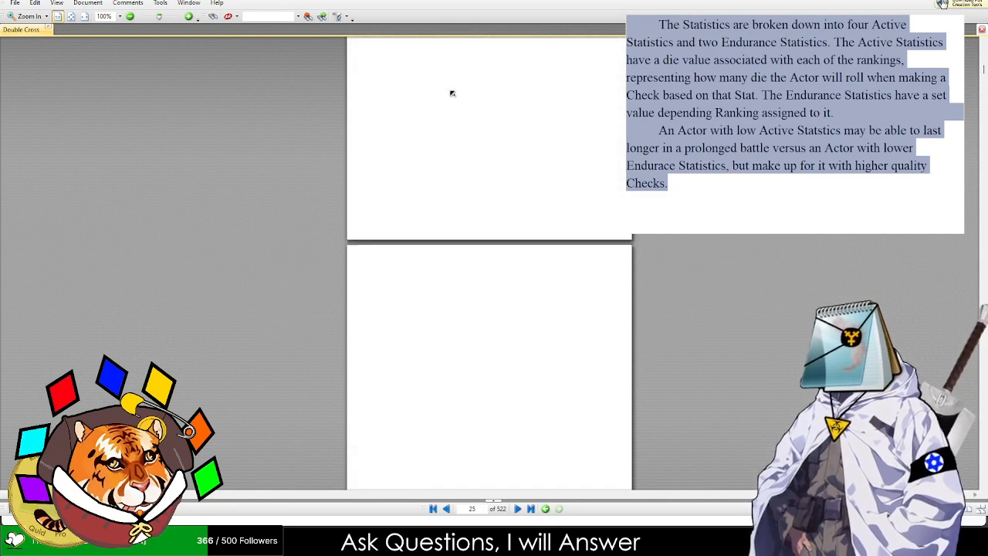
pyautogui.scroll(15, 452, 93)
pyautogui.scroll(-6, 432, 89)
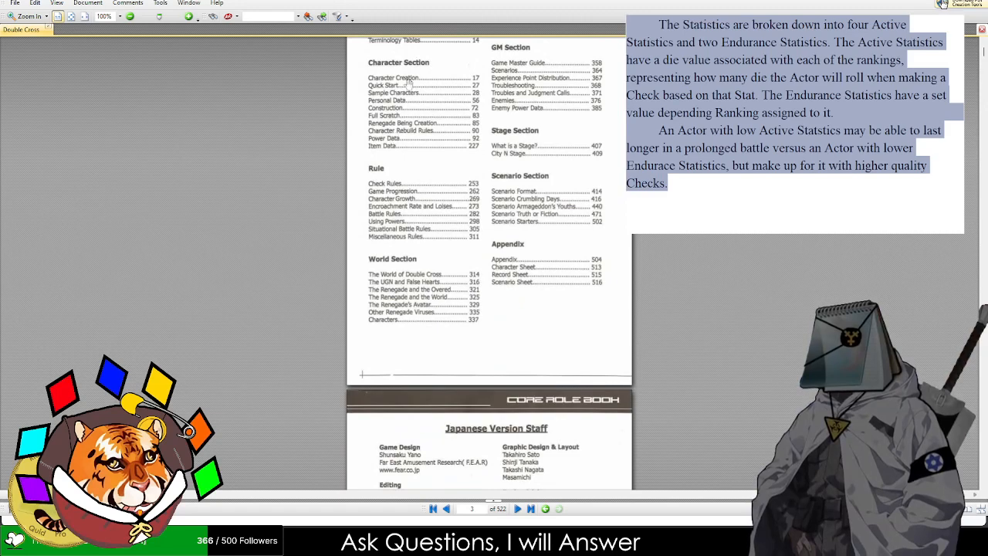
pyautogui.scroll(5, 393, 82)
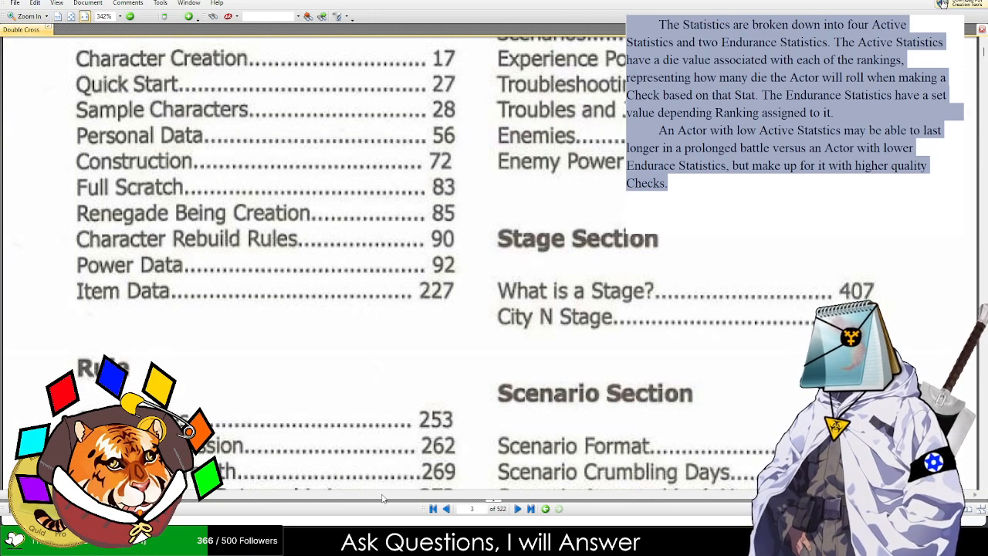
# - Jump to the pages around the Power Data chapter and examine the Power Data Legend and the Angel Halo power entries
pyautogui.click(479, 507)
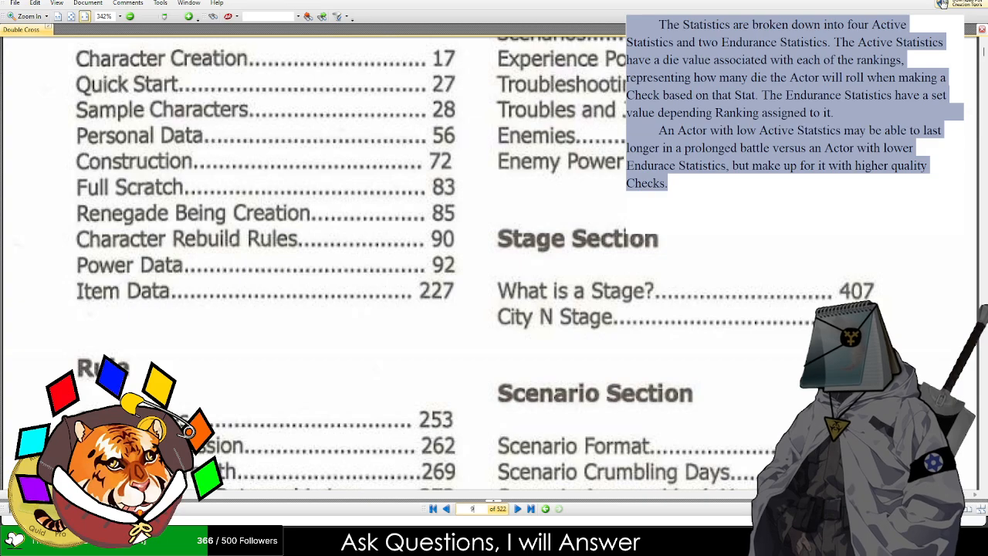
pyautogui.press('Return')
pyautogui.keyDown('ctrl'); pyautogui.scroll(-4, 494, 358); pyautogui.keyUp('ctrl')
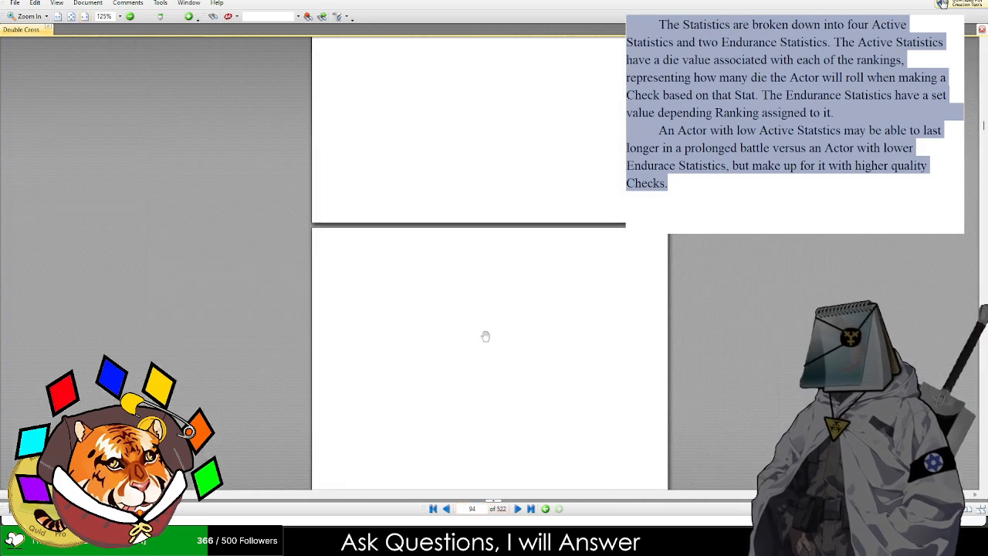
pyautogui.scroll(-10, 488, 335)
pyautogui.scroll(1, 467, 310)
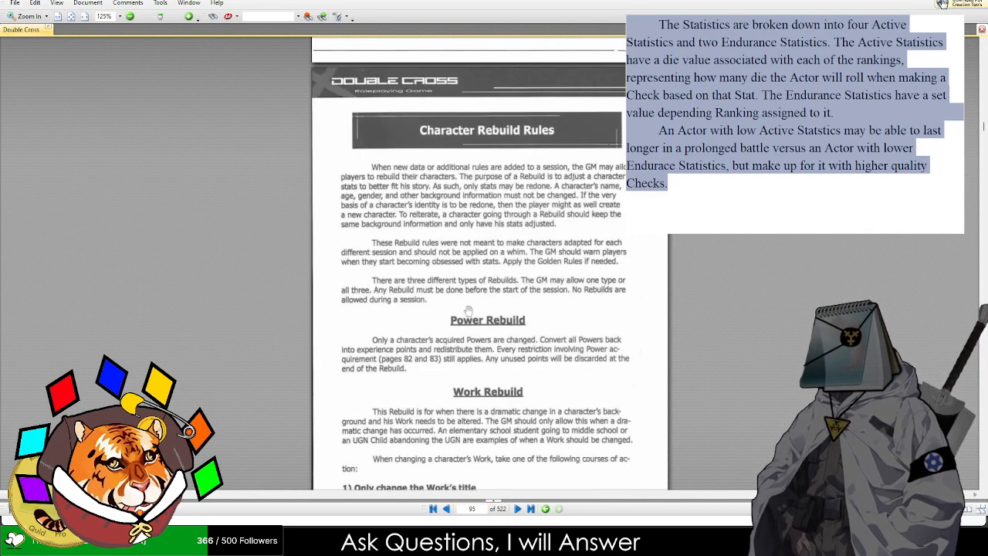
pyautogui.scroll(-10, 467, 310)
pyautogui.scroll(-10, 467, 311)
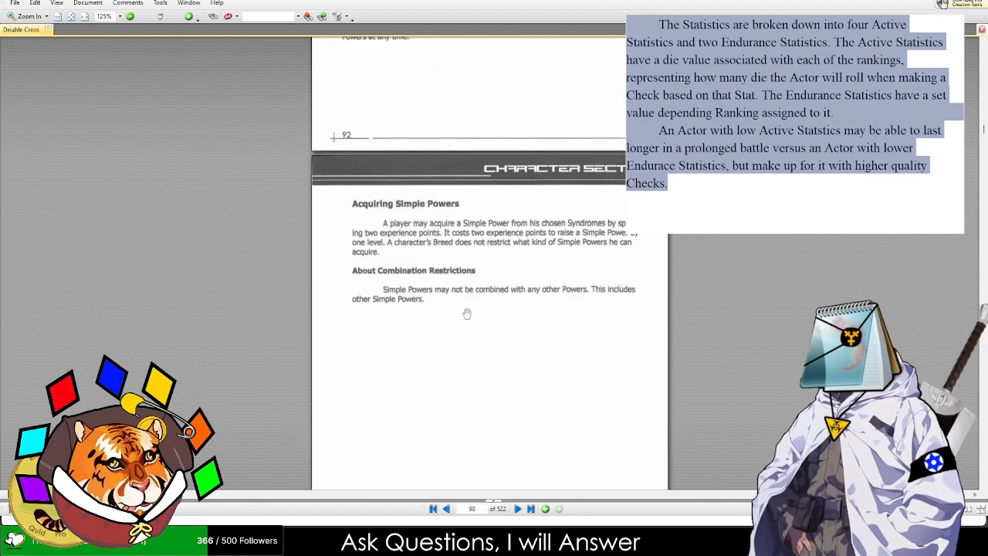
pyautogui.scroll(12, 487, 271)
pyautogui.scroll(-10, 508, 232)
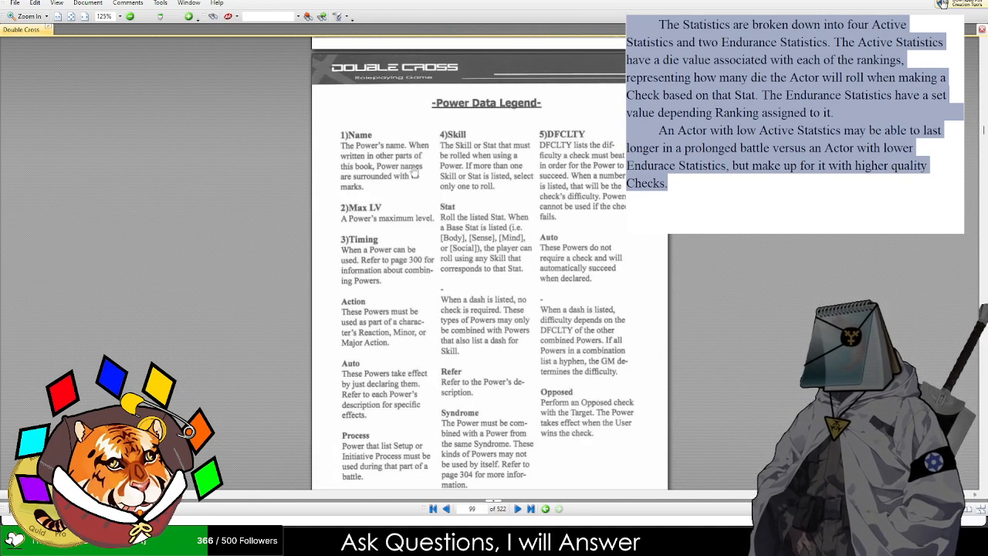
pyautogui.scroll(-15, 414, 278)
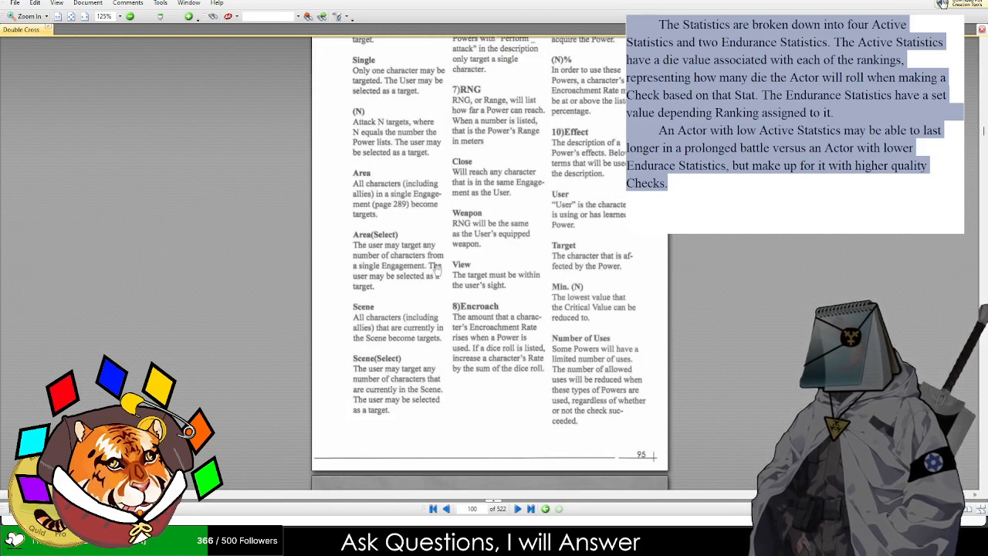
pyautogui.scroll(18, 436, 268)
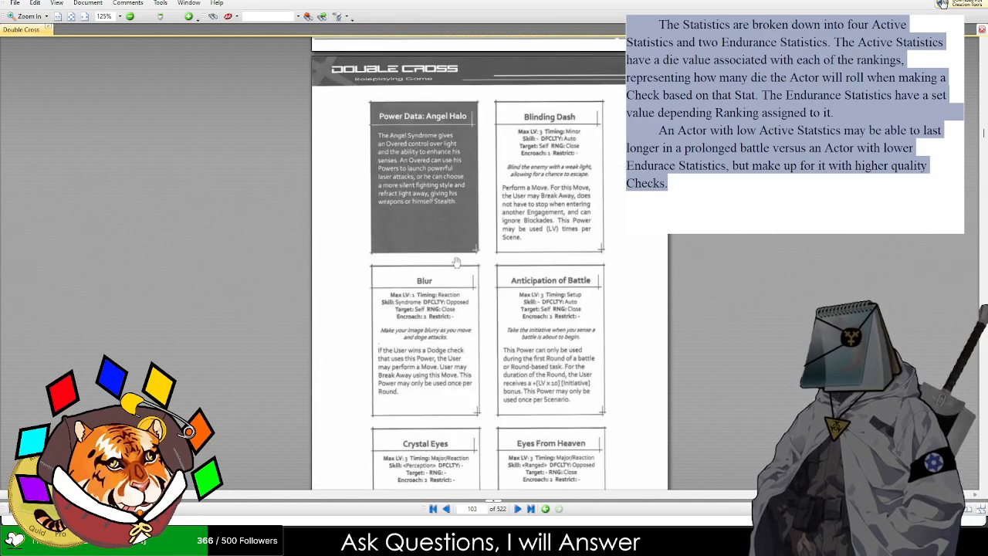
# - Go back through the Renegade Being Creation and Character Growth Costs pages and read the Full Scratch character creation steps
pyautogui.scroll(15, 450, 139)
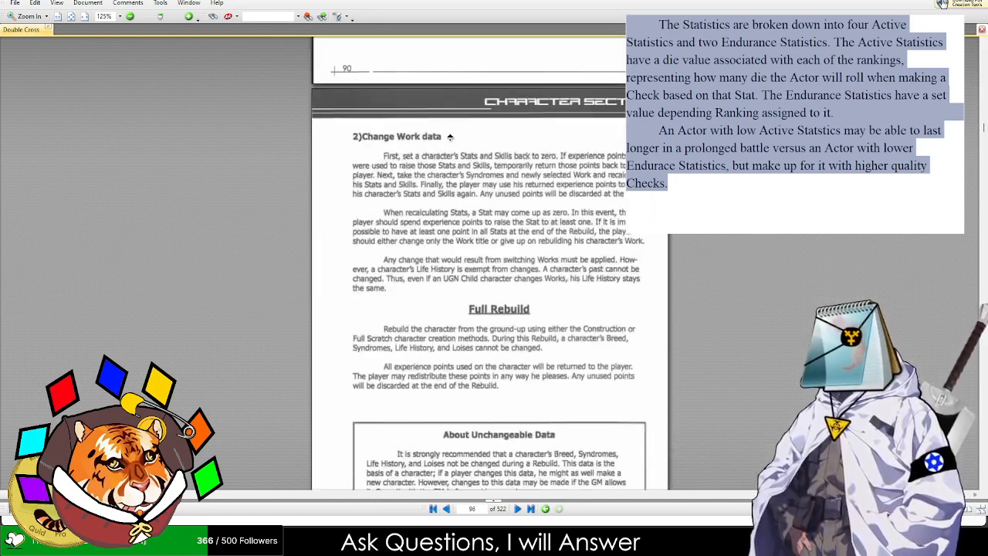
pyautogui.scroll(20, 461, 327)
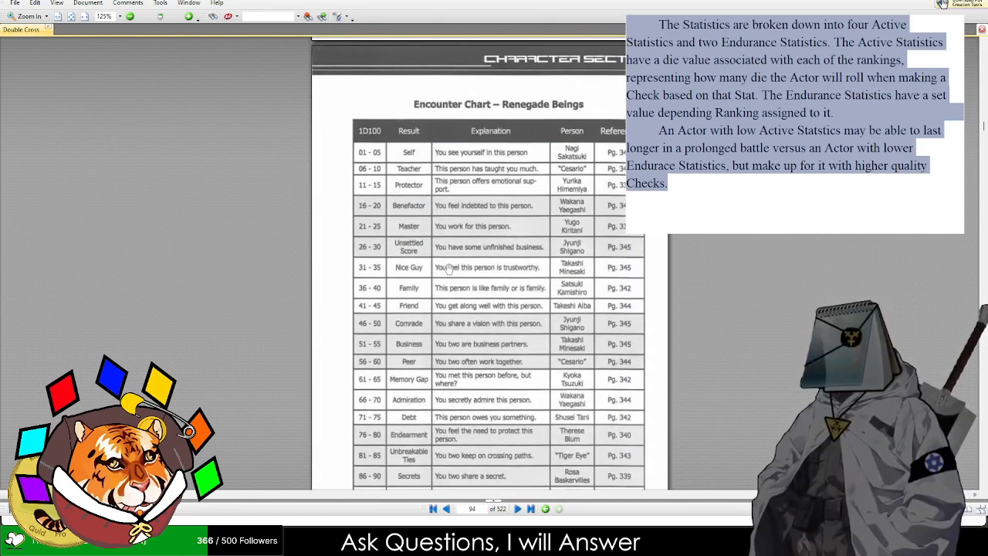
pyautogui.scroll(5, 444, 221)
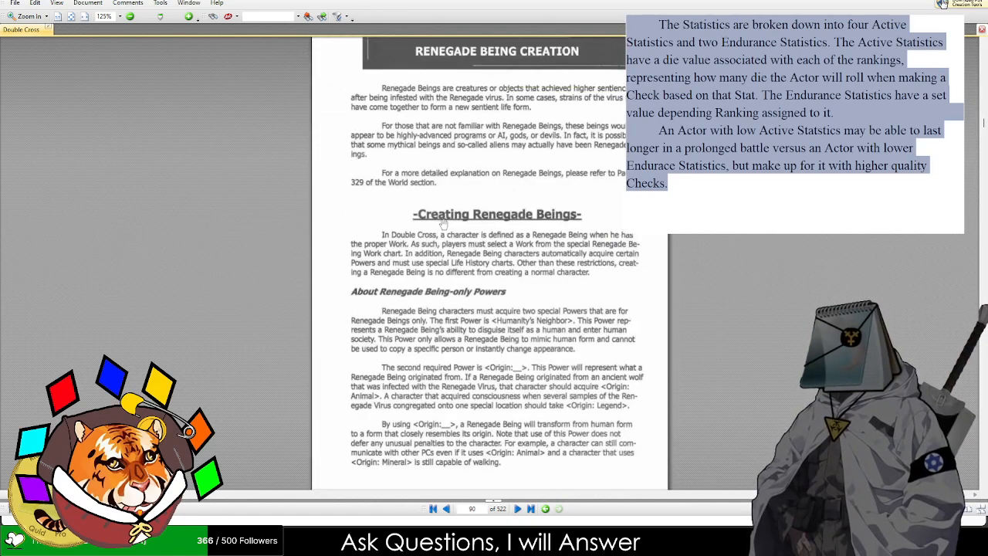
pyautogui.scroll(10, 444, 229)
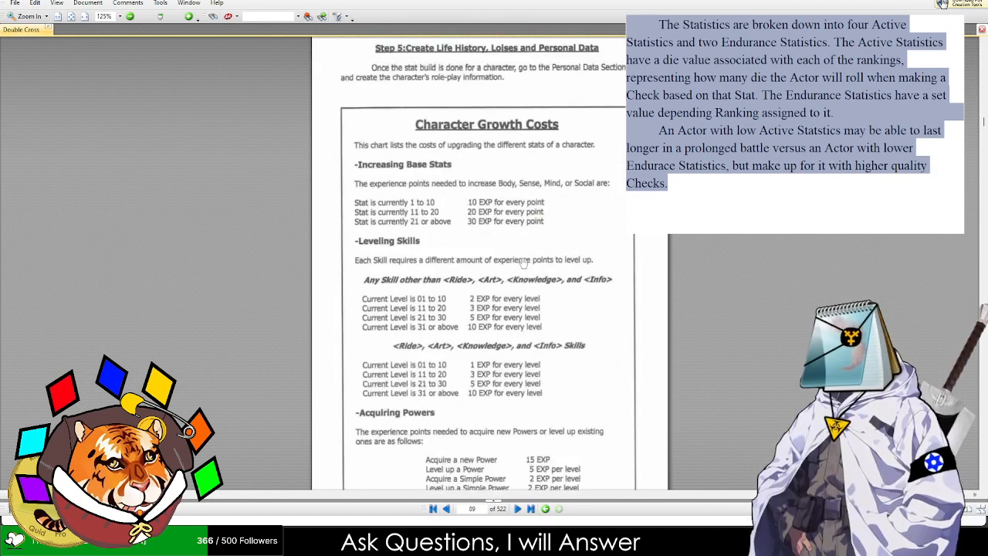
pyautogui.scroll(10, 543, 266)
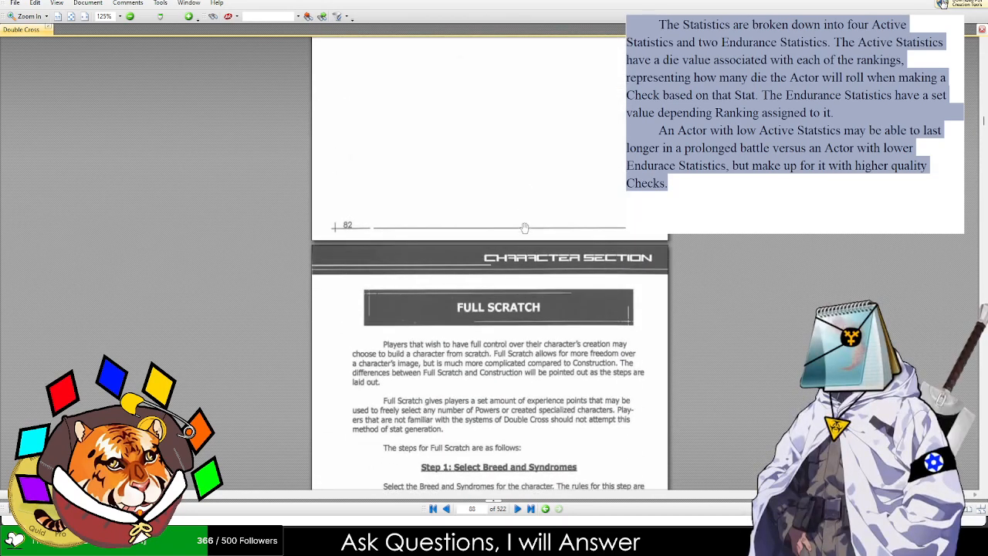
pyautogui.scroll(-8, 523, 266)
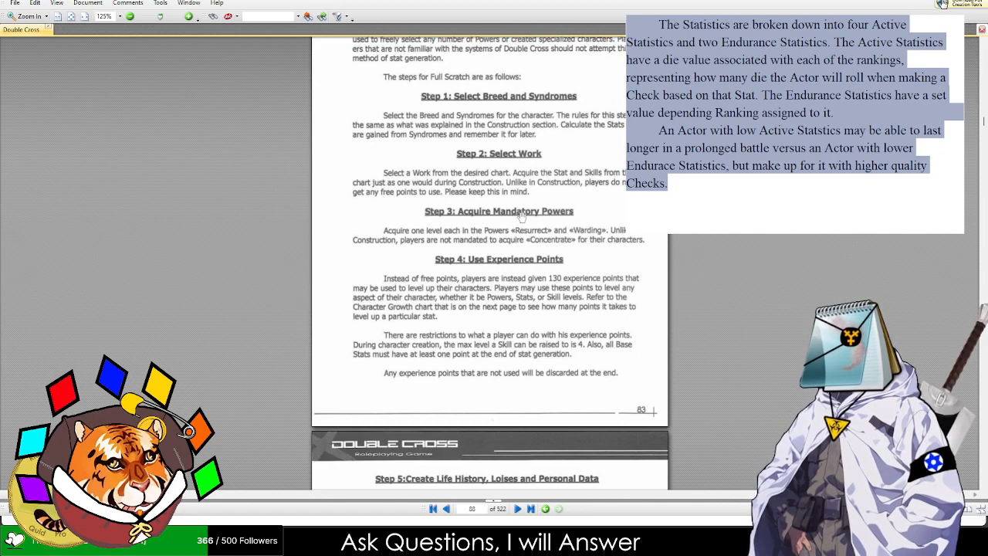
# - Look through the Double Cross rulebook's character creation, power and item pages for its stat rules
pyautogui.keyDown('ctrl'); pyautogui.scroll(3, 520, 215); pyautogui.keyUp('ctrl')
pyautogui.scroll(-3, 494, 224)
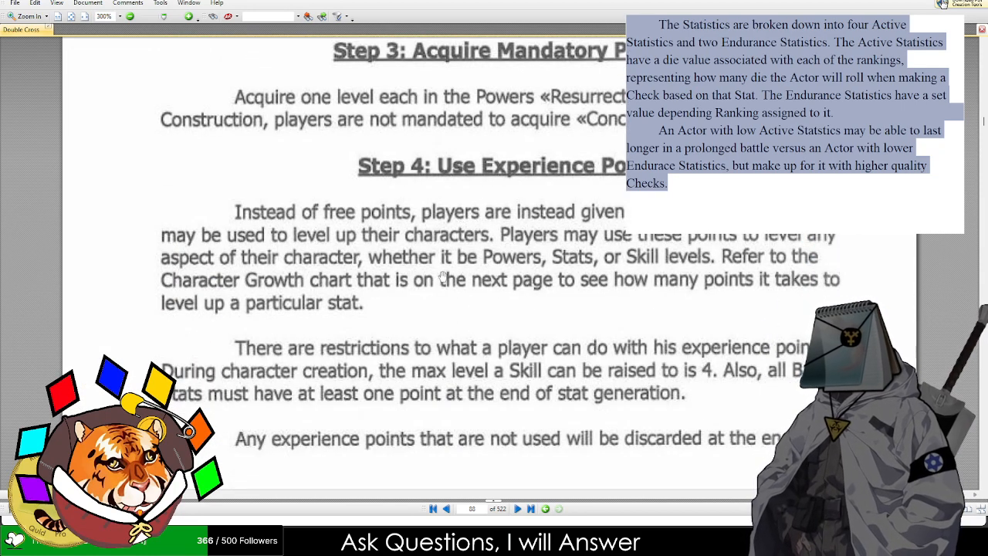
pyautogui.keyDown('ctrl'); pyautogui.scroll(-3, 442, 272); pyautogui.keyUp('ctrl')
pyautogui.scroll(-20, 463, 324)
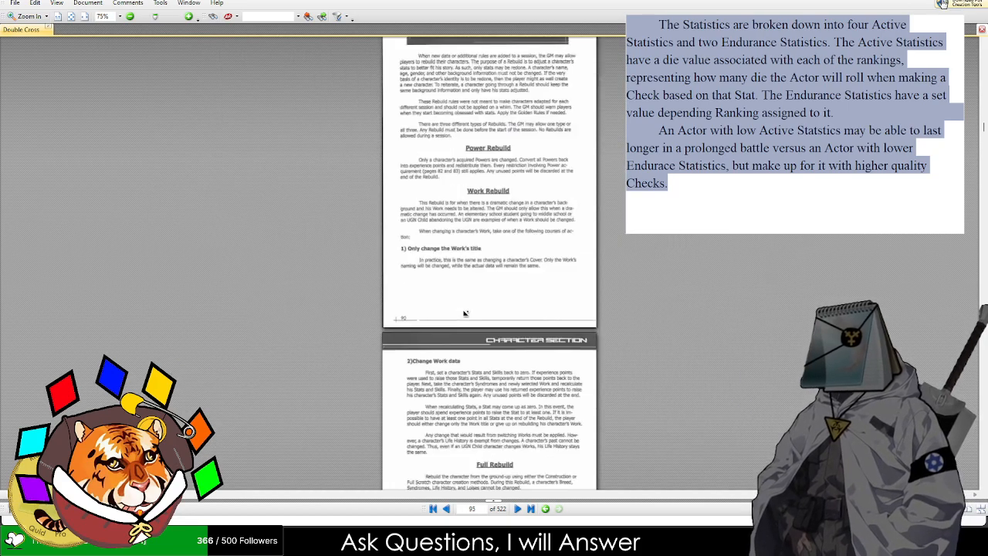
pyautogui.scroll(-20, 501, 221)
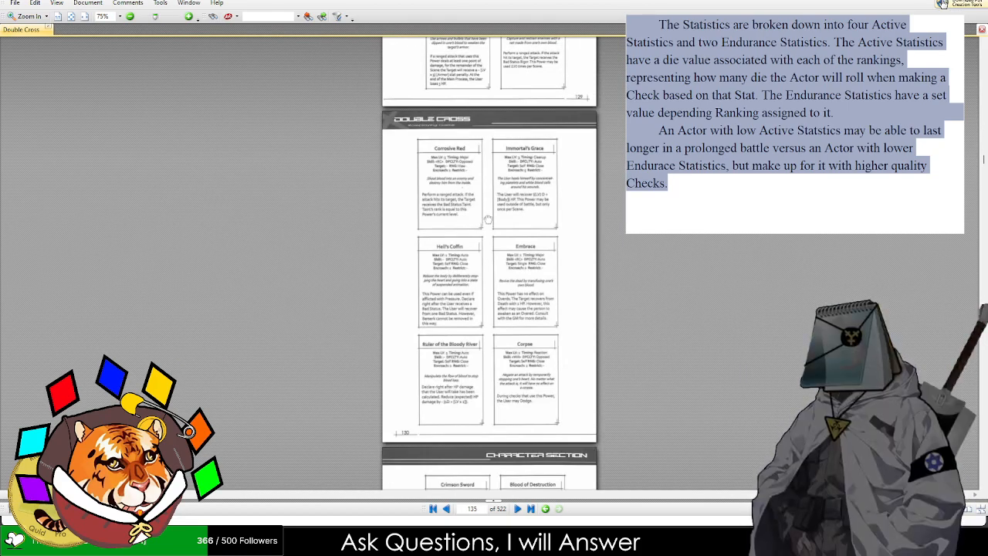
pyautogui.scroll(-15, 450, 502)
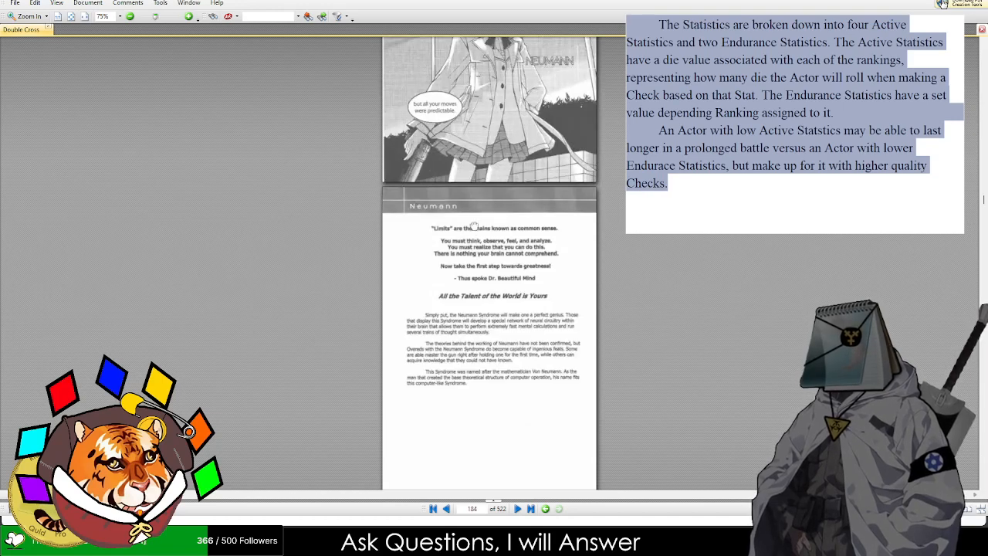
pyautogui.scroll(-20, 435, 404)
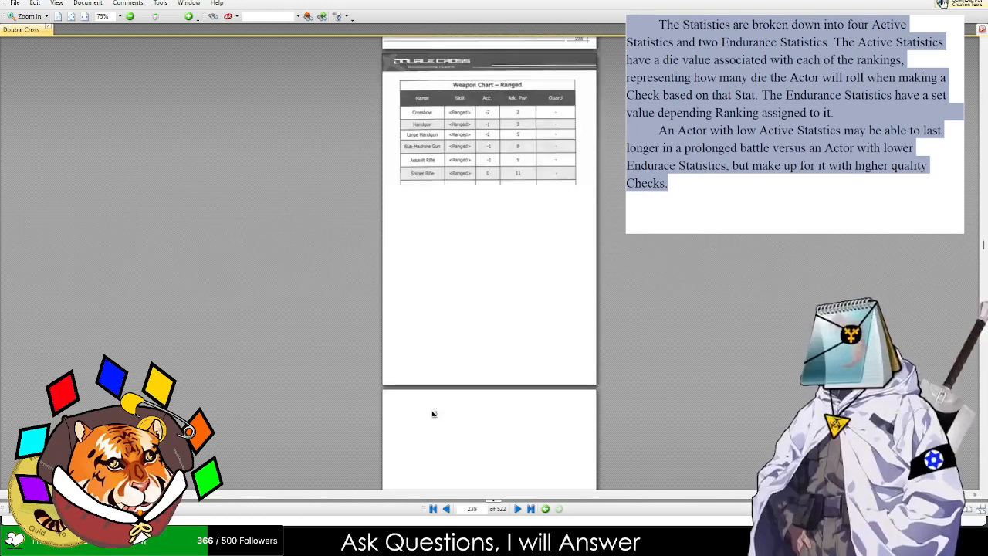
pyautogui.scroll(8, 433, 414)
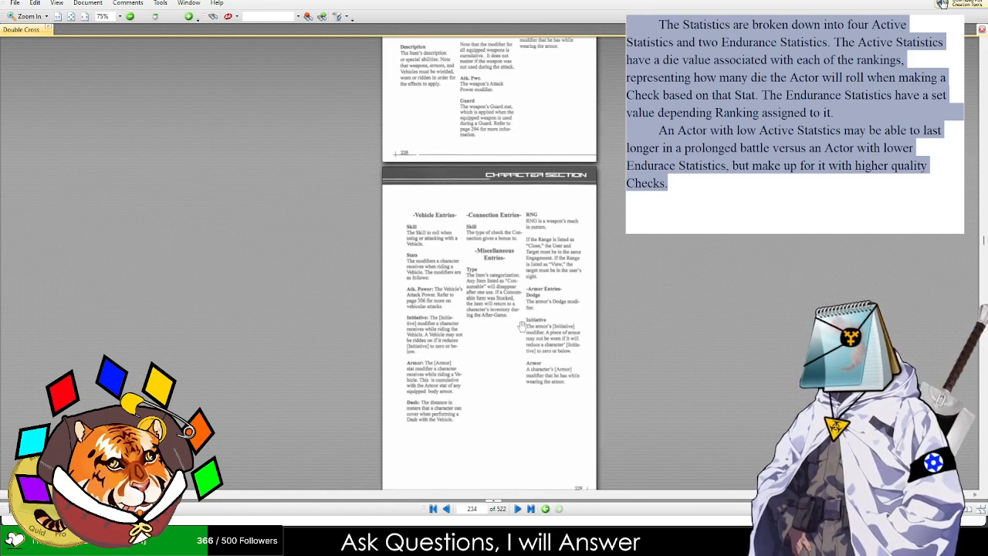
pyautogui.scroll(6, 522, 327)
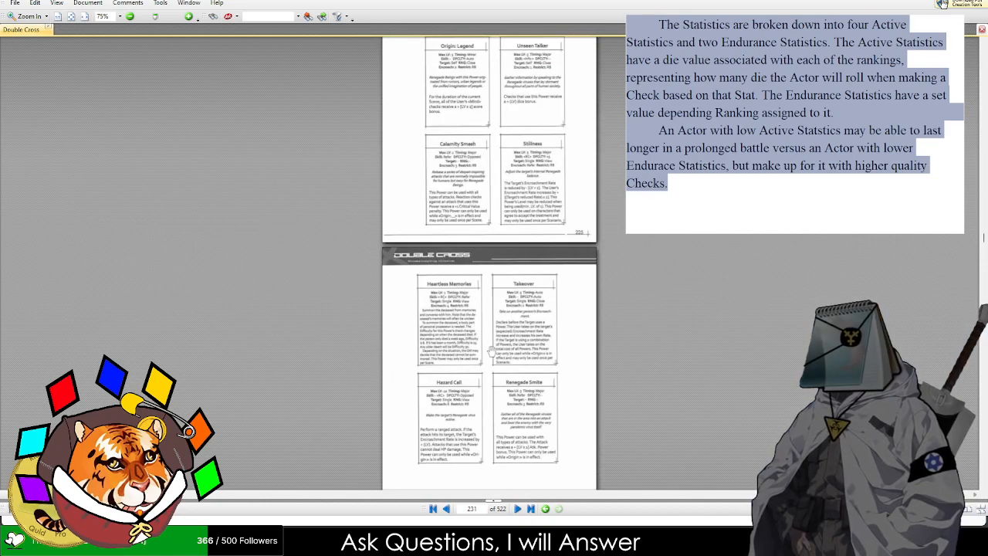
pyautogui.scroll(20, 463, 320)
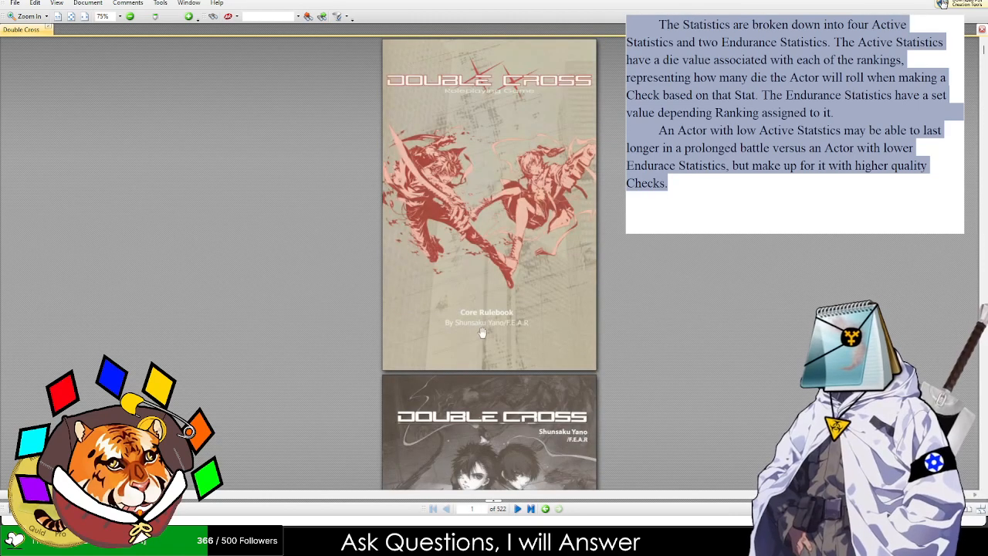
# - Check the rulebook's table of contents for the page numbers of the Character Section topics
pyautogui.scroll(-10, 481, 333)
pyautogui.scroll(5, 459, 300)
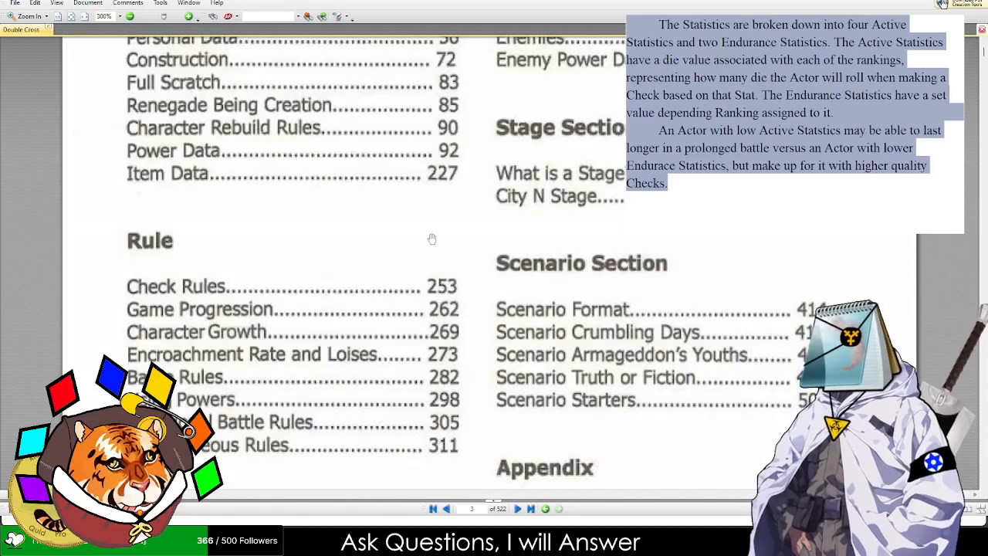
pyautogui.scroll(3, 432, 239)
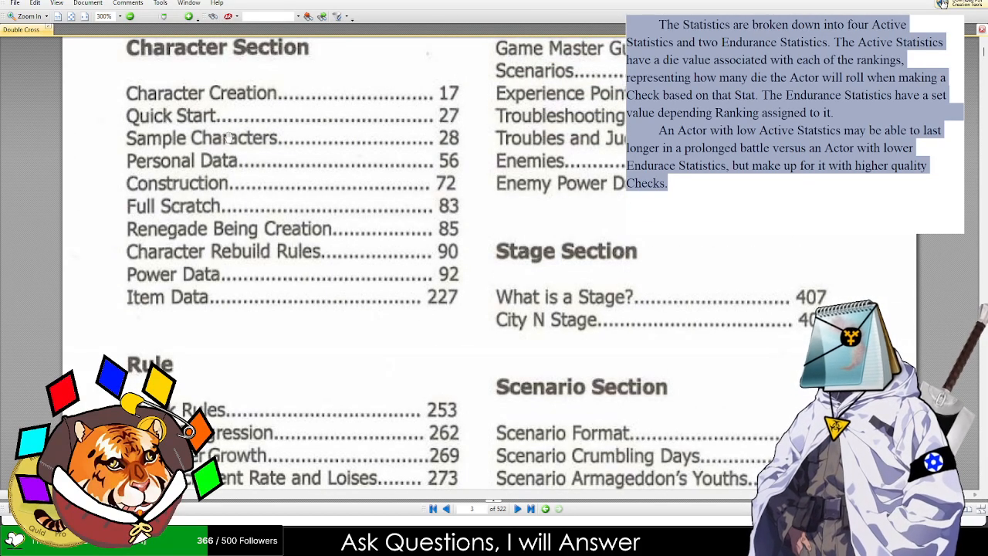
# - Jump to the character construction pages and read the Max Hit Points formula under Secondary Stat Calculation
pyautogui.click(471, 508)
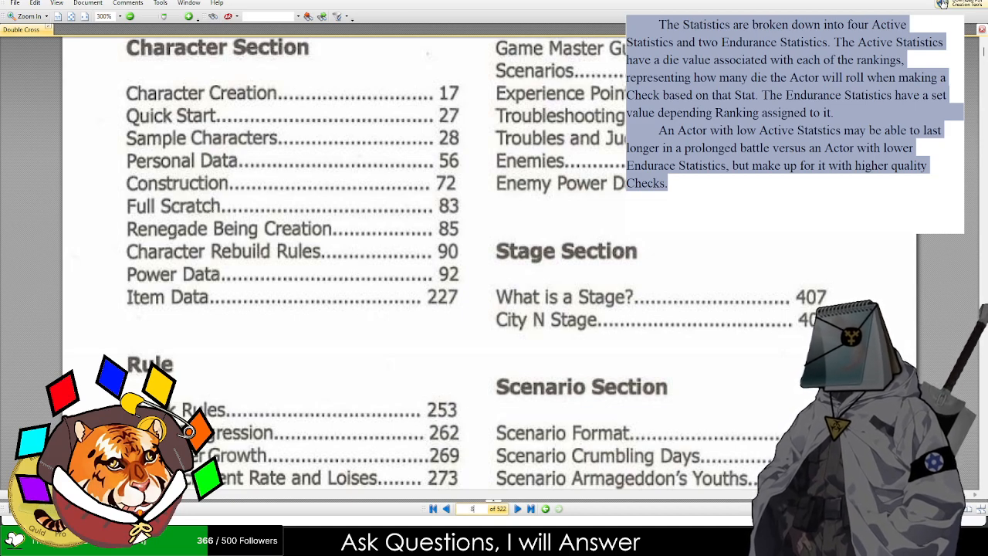
pyautogui.press('Return')
pyautogui.keyDown('ctrl'); pyautogui.scroll(-4, 355, 271); pyautogui.keyUp('ctrl')
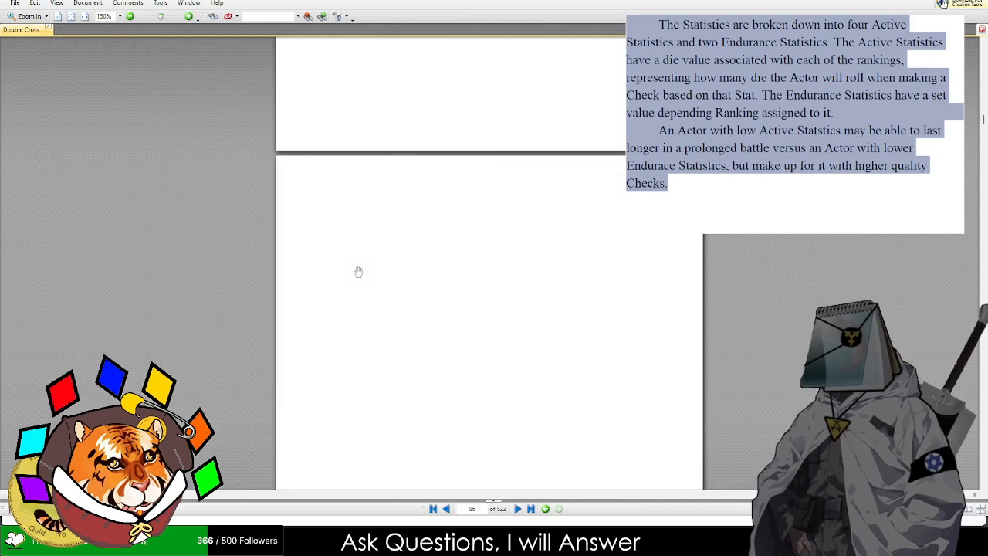
pyautogui.scroll(3, 423, 203)
pyautogui.scroll(9, 423, 203)
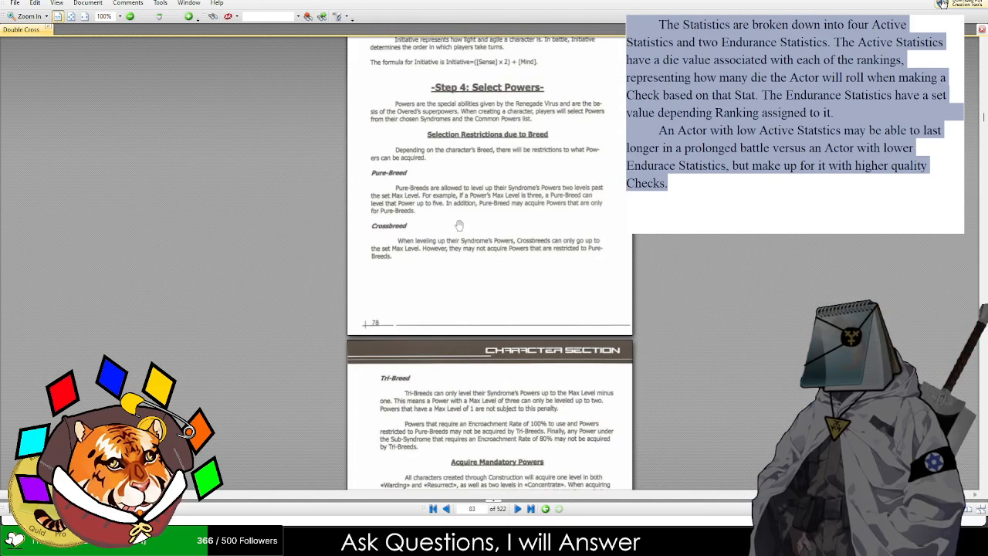
pyautogui.scroll(3, 472, 255)
pyautogui.keyDown('ctrl'); pyautogui.scroll(4, 455, 244); pyautogui.keyUp('ctrl')
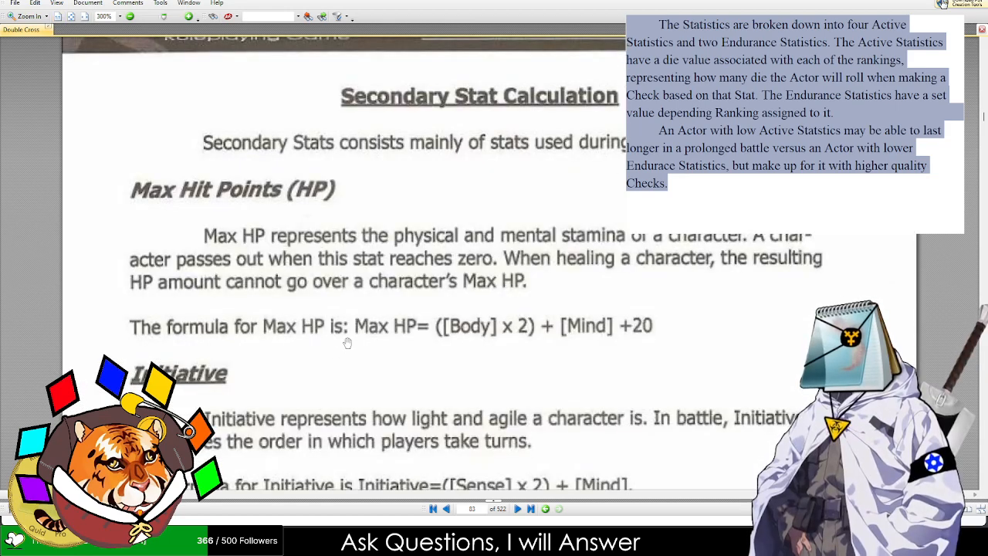
pyautogui.keyDown('ctrl'); pyautogui.scroll(1, 431, 323); pyautogui.keyUp('ctrl')
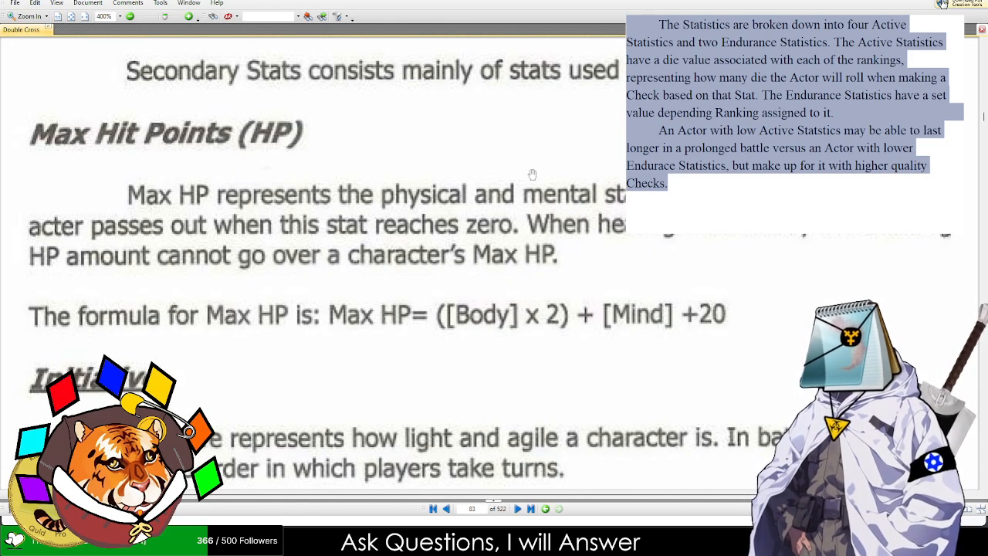
# - Switch to the Google Docs document with the Endurance Rank table, at its rank F Vitality value
pyautogui.click(940, 2)
pyautogui.click(407, 415)
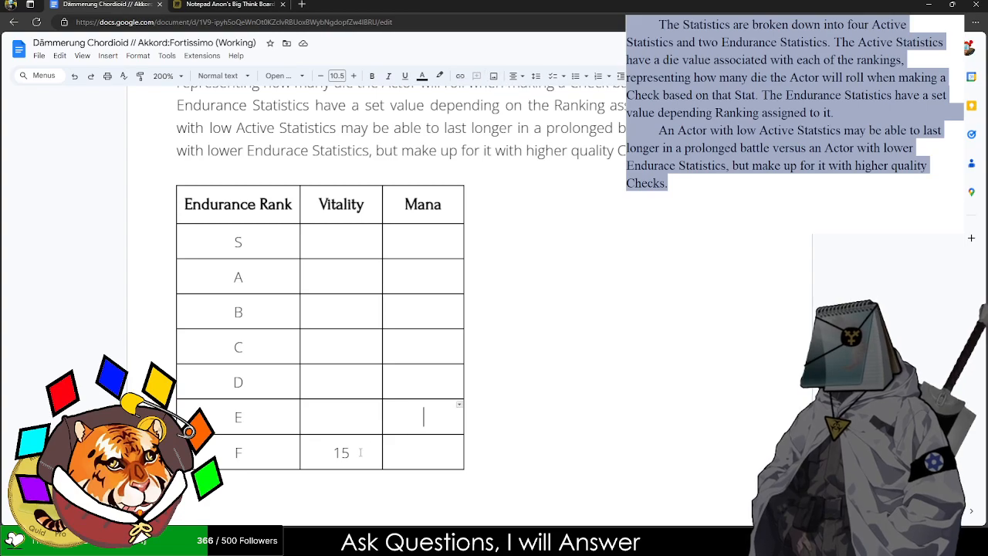
pyautogui.moveTo(360, 453); pyautogui.dragTo(334, 453)
pyautogui.hotkey('alt', 'Tab')
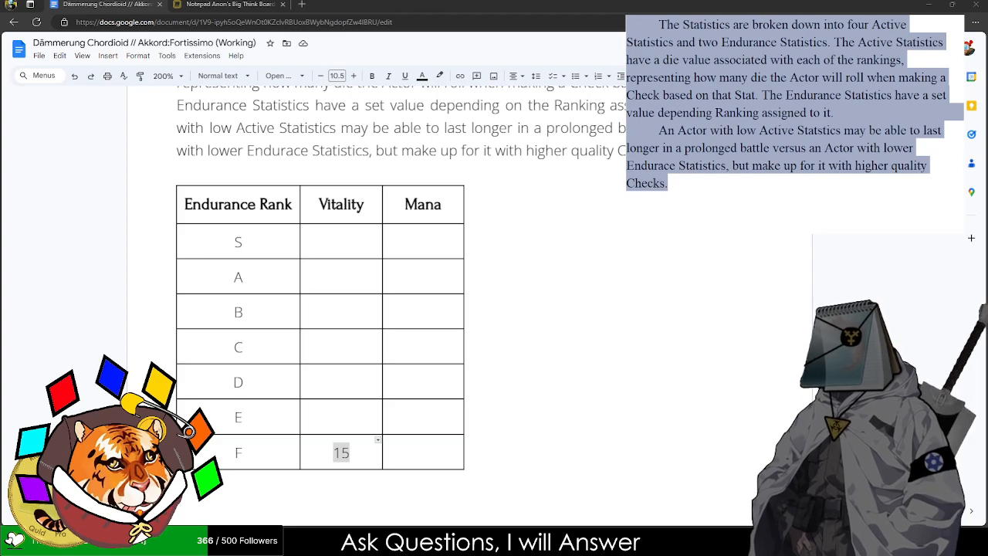
# - Set the Vitality values in the Endurance Rank table to 10 for rank F and 15 for rank E
pyautogui.click(327, 453)
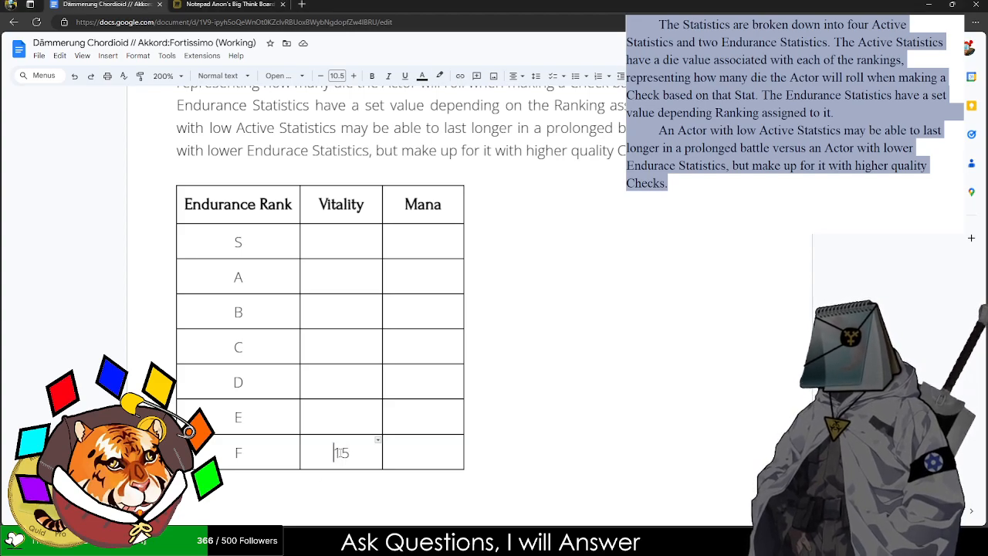
pyautogui.moveTo(352, 452); pyautogui.dragTo(312, 446)
pyautogui.write('10')
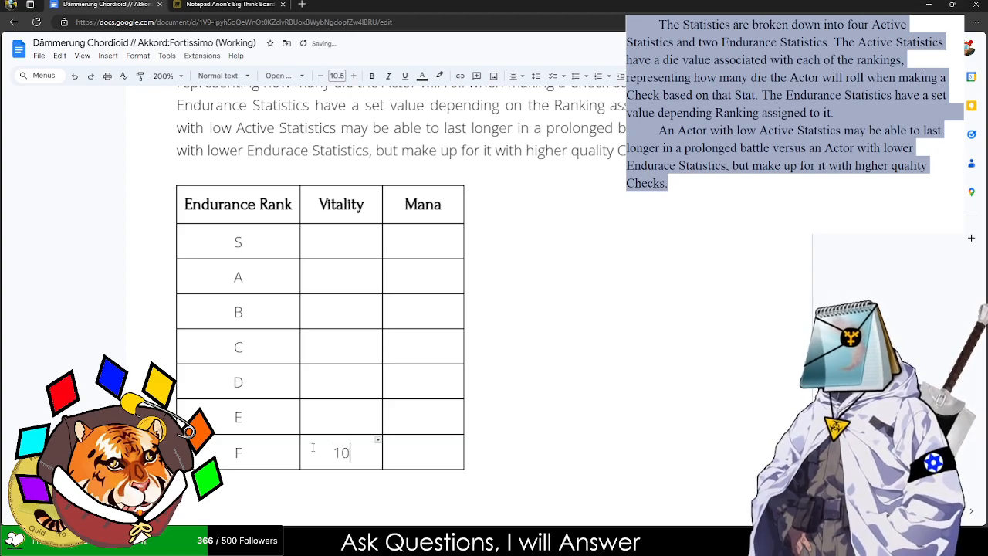
pyautogui.press('Up')
pyautogui.press('Up')
pyautogui.press('Down')
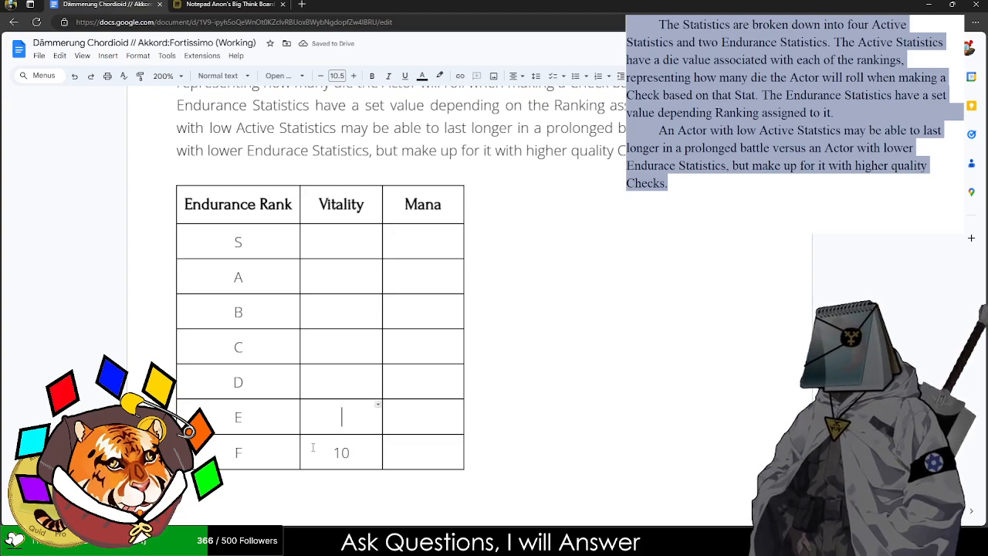
pyautogui.write('15')
pyautogui.press('Up')
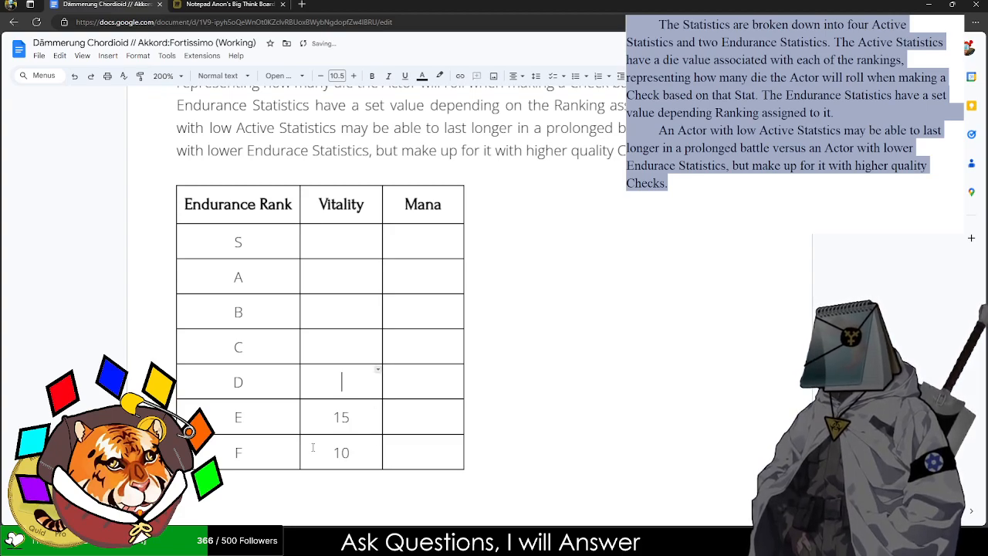
pyautogui.write('25')
pyautogui.press('BackSpace')
pyautogui.press('BackSpace')
pyautogui.hotkey('ctrl', 'a')
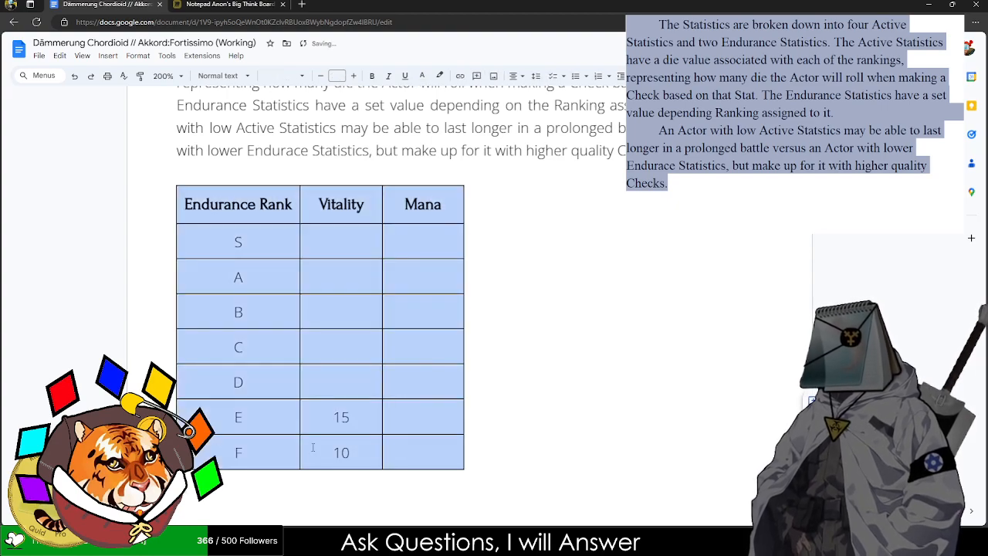
pyautogui.hotkey('ctrl', 'a')
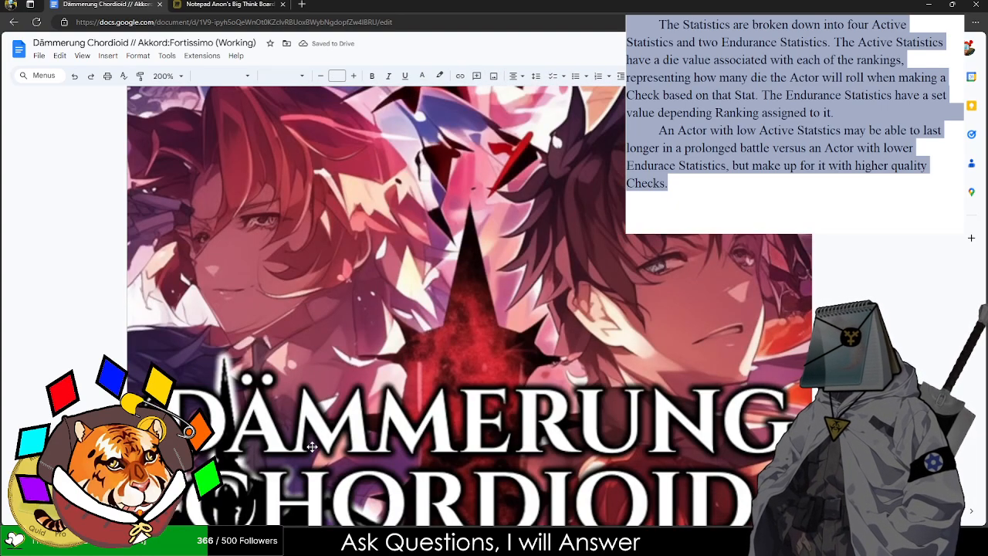
pyautogui.scroll(-10, 312, 446)
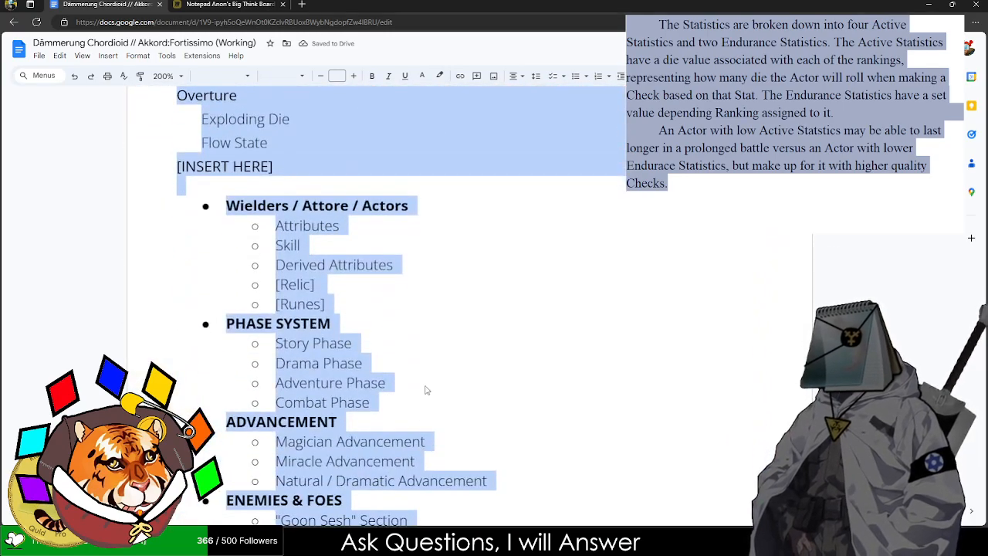
pyautogui.click(427, 390)
pyautogui.scroll(-13, 432, 378)
pyautogui.scroll(5, 445, 357)
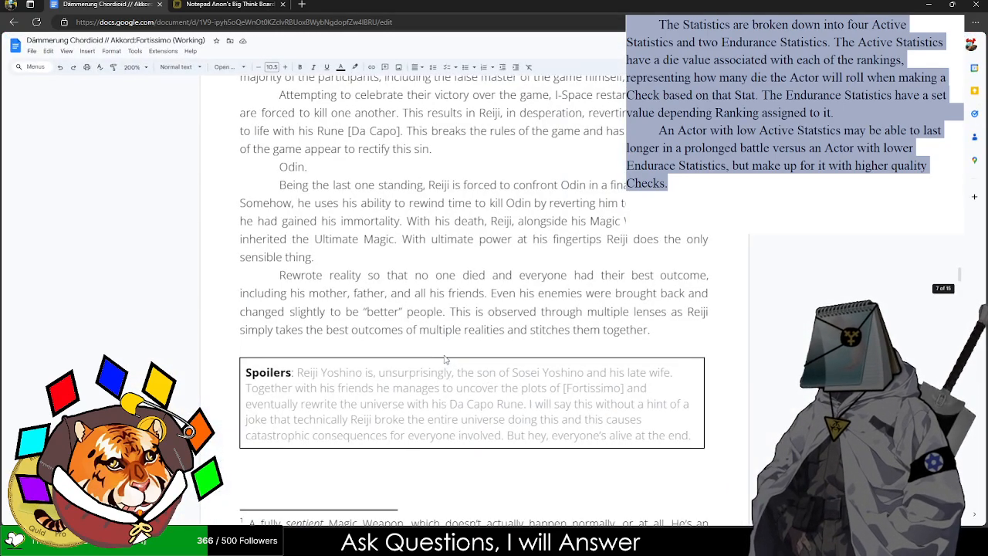
pyautogui.scroll(-5, 444, 357)
pyautogui.scroll(3, 445, 357)
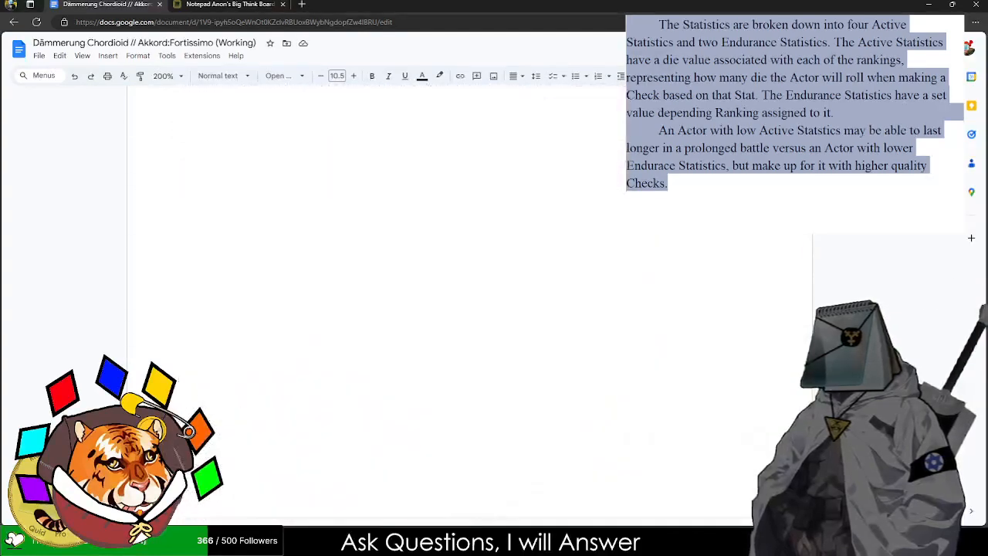
pyautogui.scroll(8, 364, 269)
pyautogui.scroll(-1, 313, 415)
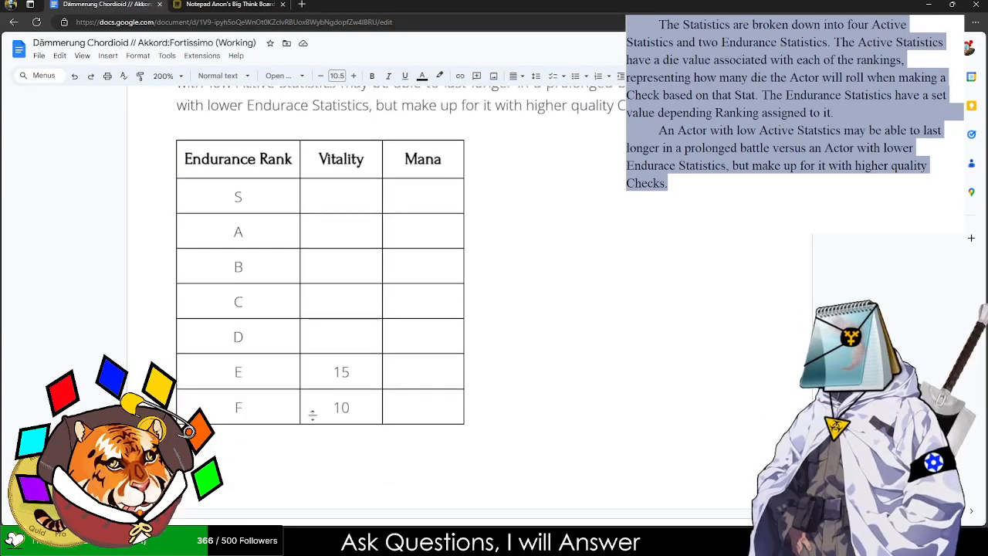
# - Clear the Vitality values of ranks E and F in the Endurance Rank table
pyautogui.scroll(-1, 313, 415)
pyautogui.moveTo(312, 363); pyautogui.dragTo(332, 319)
pyautogui.press('Delete')
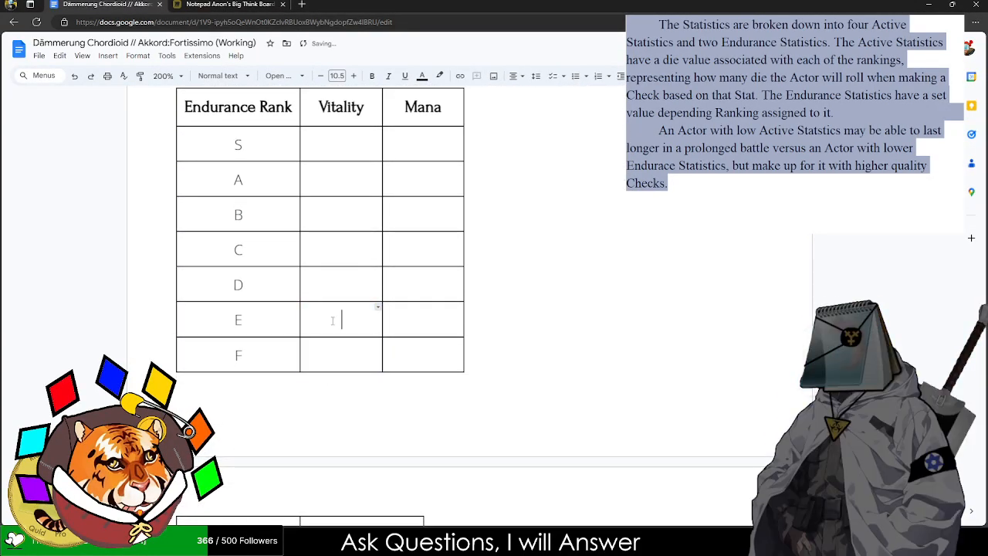
pyautogui.press('Up')
pyautogui.press('Up')
pyautogui.press('Up')
pyautogui.press('Down')
pyautogui.press('Down')
pyautogui.press('Down')
pyautogui.press('Down')
pyautogui.press('Up')
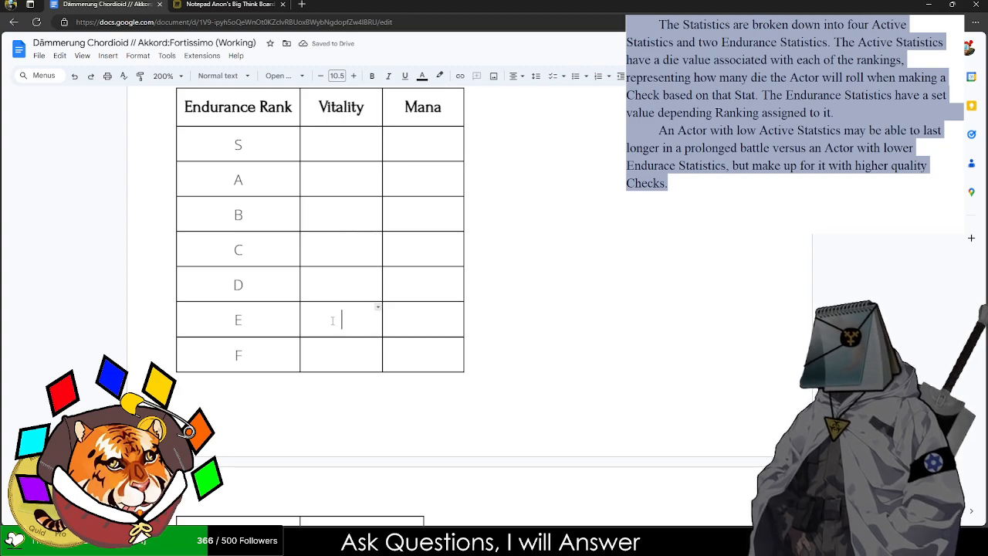
pyautogui.press('Down')
pyautogui.press('Up')
# - Fill in the Vitality column with 20 for rank D, 10 for rank E and 0 for rank F
pyautogui.press('Up')
pyautogui.press('Up')
pyautogui.press('Down')
pyautogui.write('20')
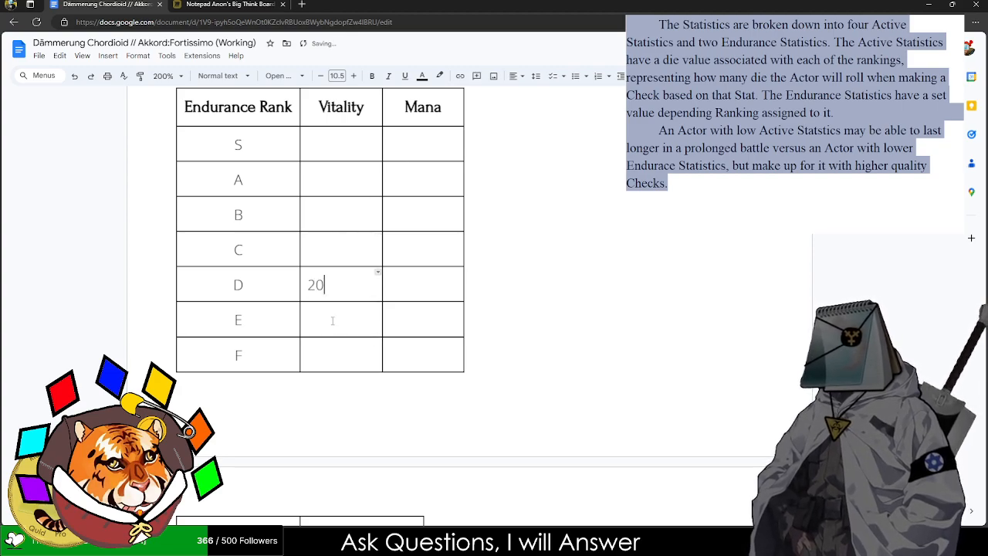
pyautogui.press('Down')
pyautogui.write('10')
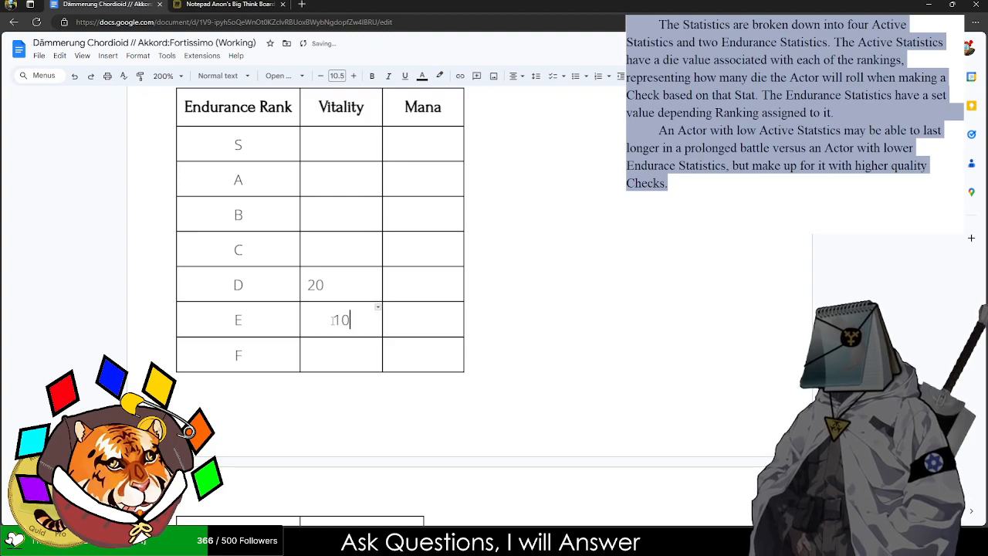
pyautogui.press('Down')
pyautogui.write('0')
# - Fill in the Vitality column with 35 for rank C and 55 for rank B
pyautogui.press('Up')
pyautogui.press('Up')
pyautogui.press('Up')
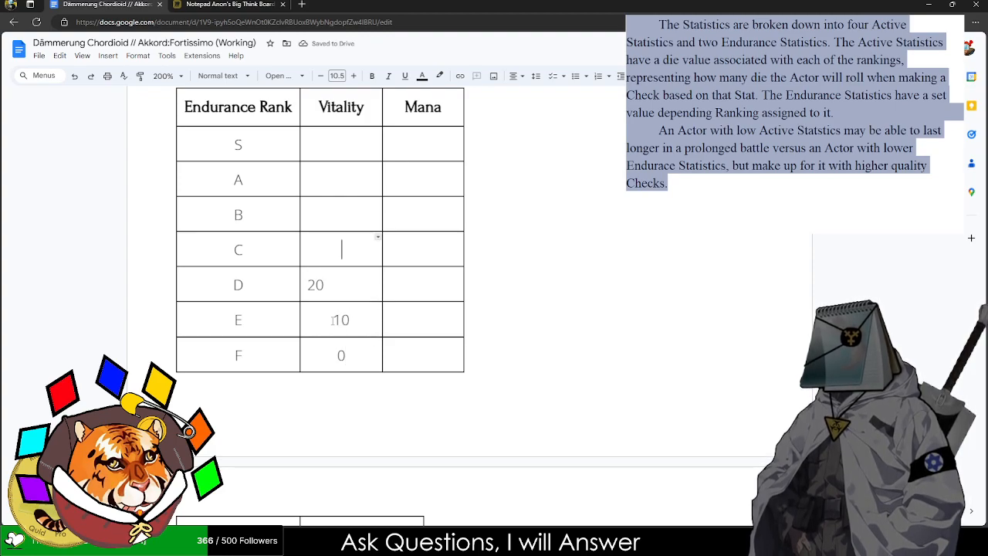
pyautogui.press('Down')
pyautogui.press('Down')
pyautogui.press('Up')
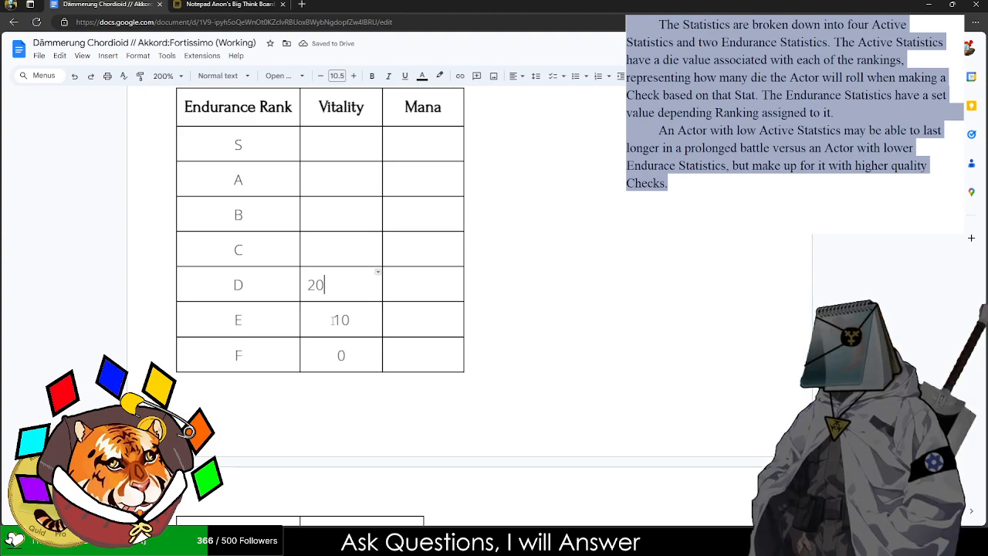
pyautogui.press('Up')
pyautogui.write('35')
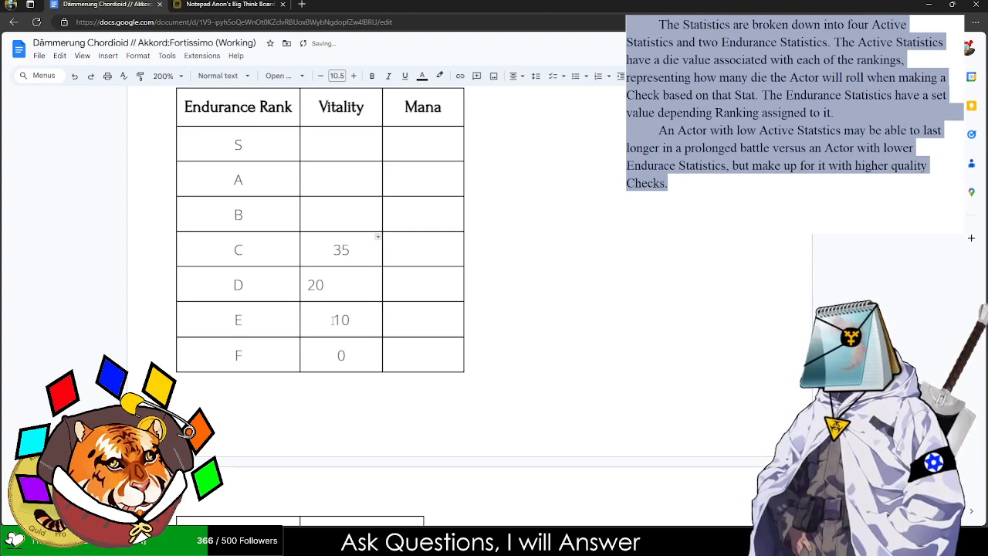
pyautogui.press('Up')
pyautogui.write('55')
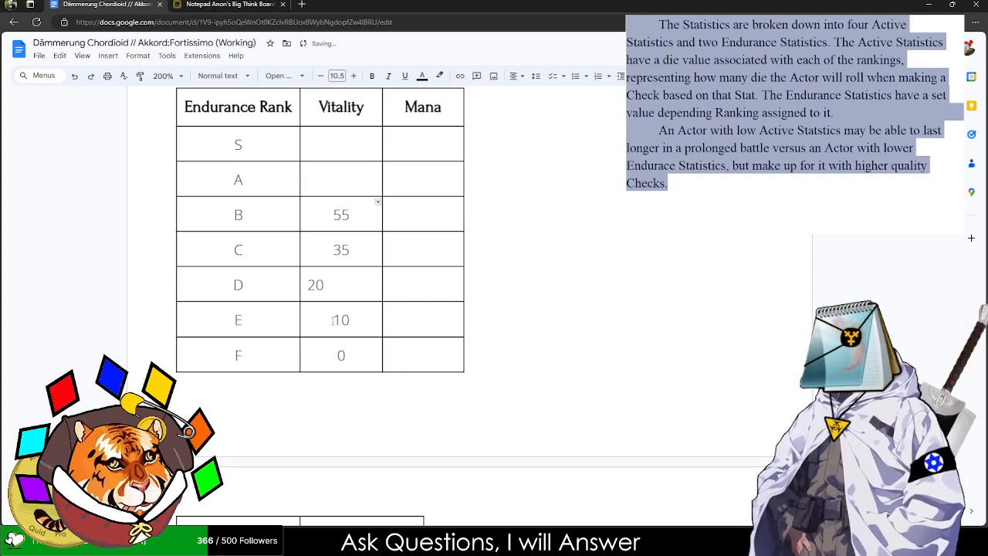
# - Undo the last Vitality entries for ranks B and C, and enter 30 for rank C and 40 for rank B
pyautogui.hotkey('ctrl', 'z')
pyautogui.hotkey('ctrl', 'z')
pyautogui.write('30')
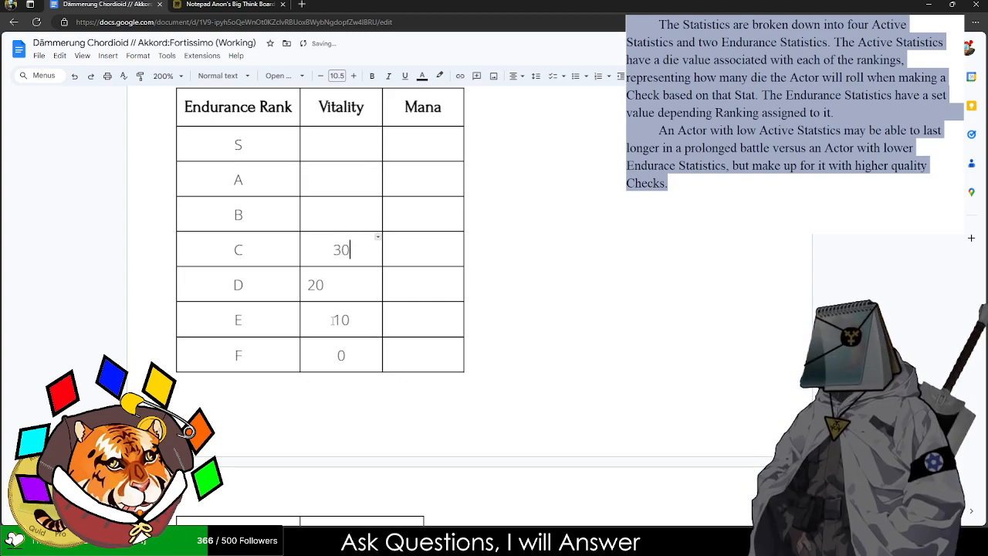
pyautogui.press('Up')
pyautogui.write('40')
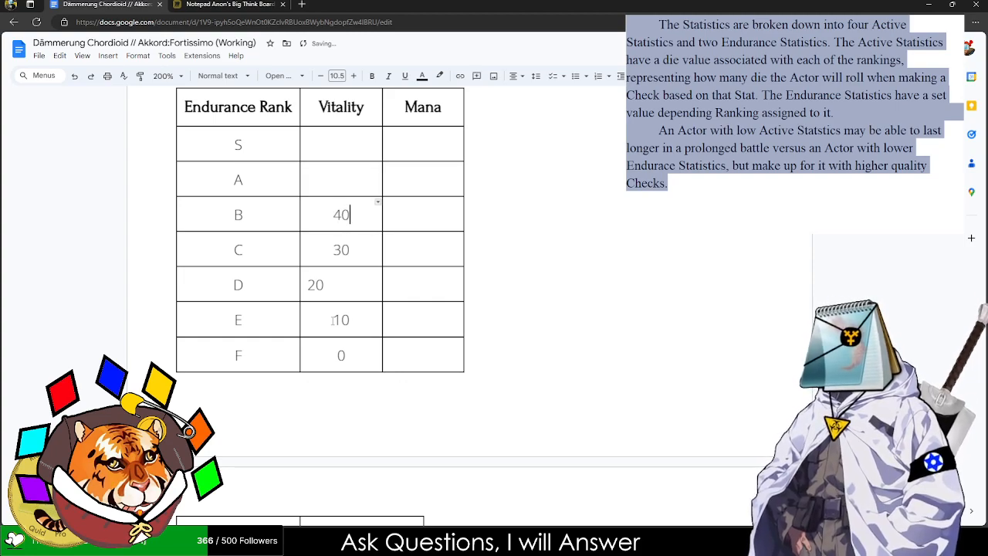
# - Fill in the Vitality column with 50 for rank A and 70 for rank S
pyautogui.press('Up')
pyautogui.write('506')
pyautogui.press('BackSpace')
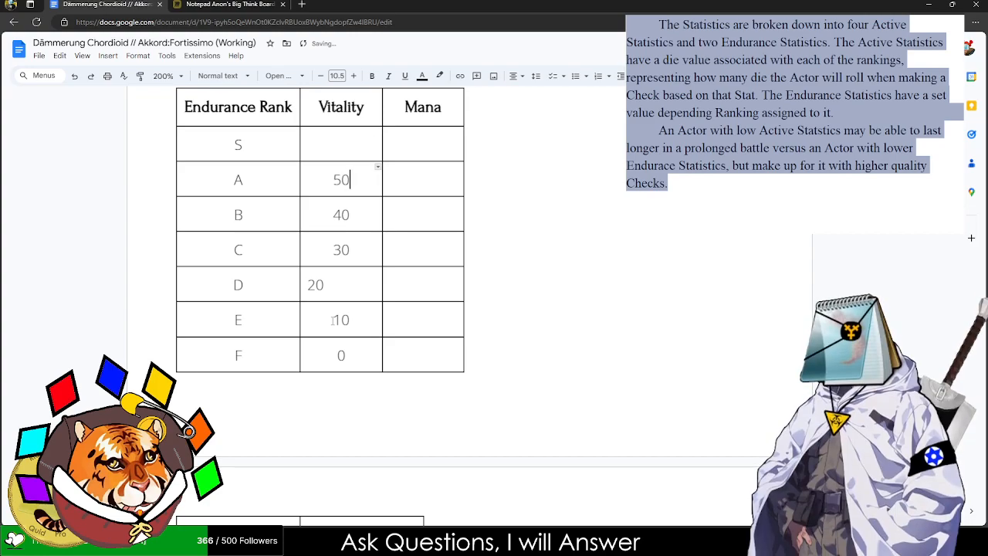
pyautogui.press('Up')
pyautogui.write('60')
pyautogui.press('BackSpace')
pyautogui.press('BackSpace')
pyautogui.write('70')
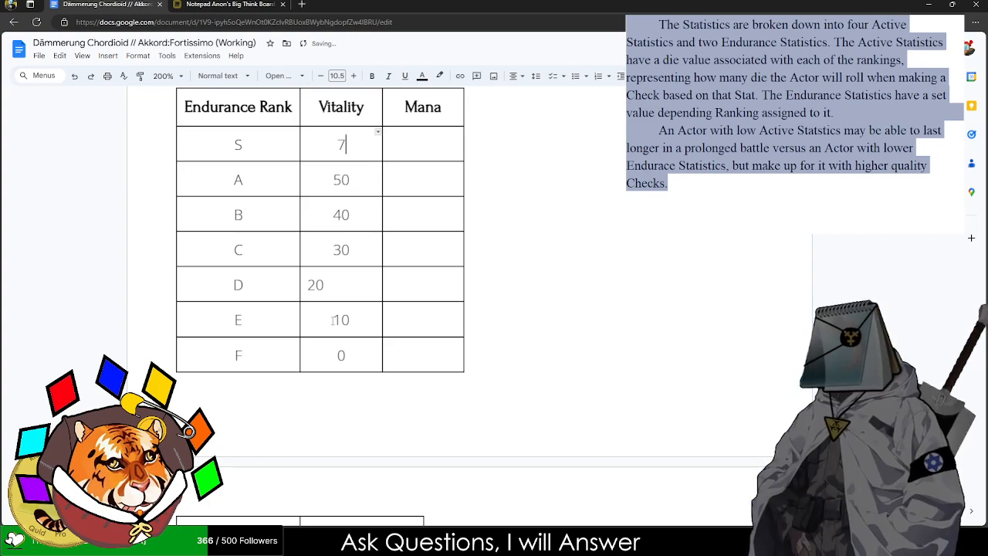
# - Set the Vitality value of rank D to 25
pyautogui.press('Down')
pyautogui.press('Down')
pyautogui.press('Down')
pyautogui.press('Down')
pyautogui.press('Down')
pyautogui.press('Down')
pyautogui.press('Up')
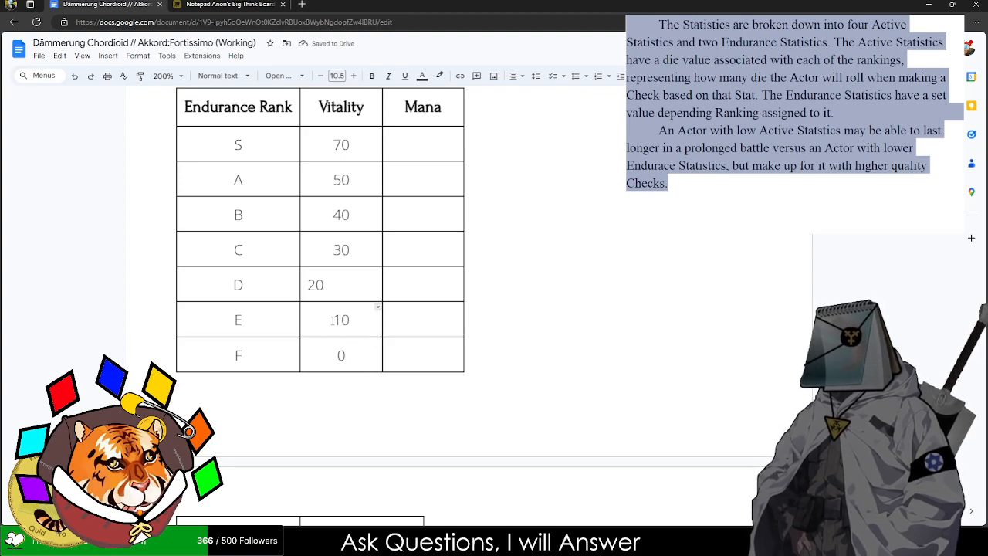
pyautogui.press('Up')
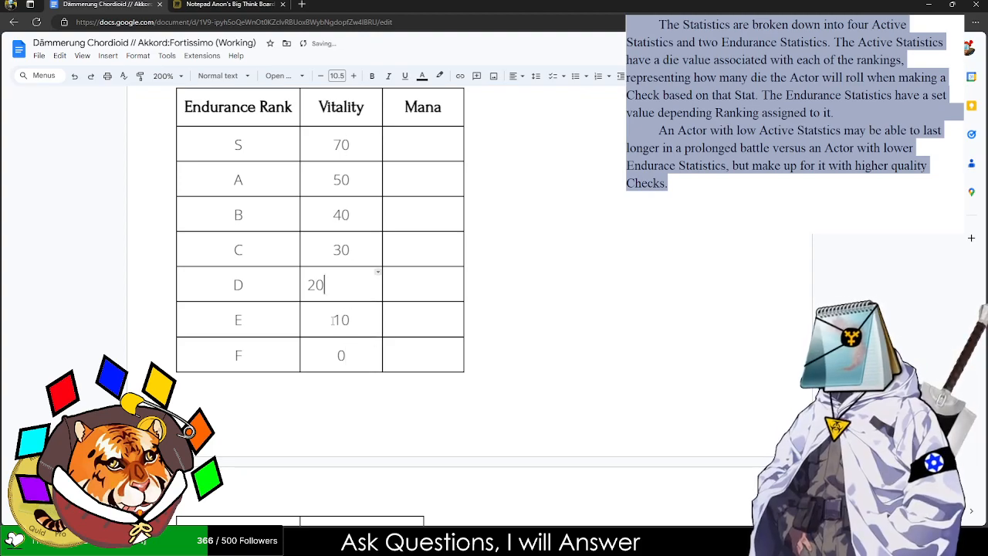
pyautogui.press('BackSpace')
pyautogui.press('BackSpace')
pyautogui.write('25')
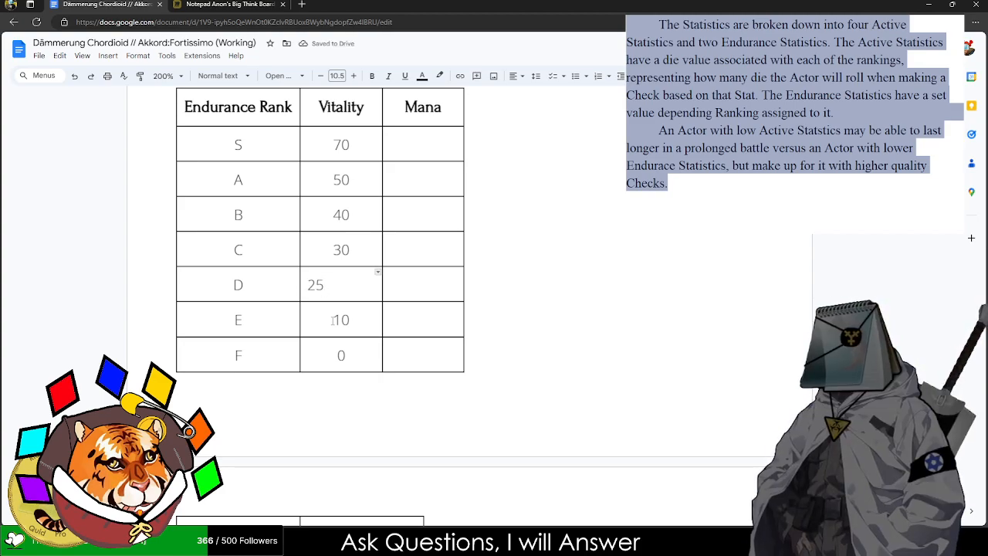
# - Change the Vitality value of rank D back to 20
pyautogui.press('Up')
pyautogui.press('Down')
pyautogui.press('BackSpace')
pyautogui.press('BackSpace')
pyautogui.write('20')
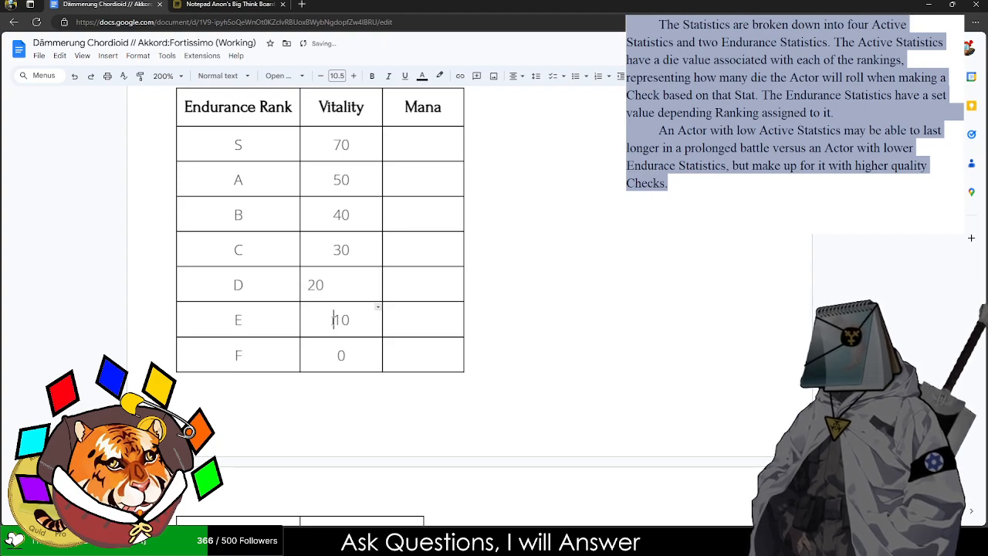
# - Set the Vitality values to 35 for rank C and 45 for rank B
pyautogui.press('Up')
pyautogui.press('BackSpace')
pyautogui.write('5')
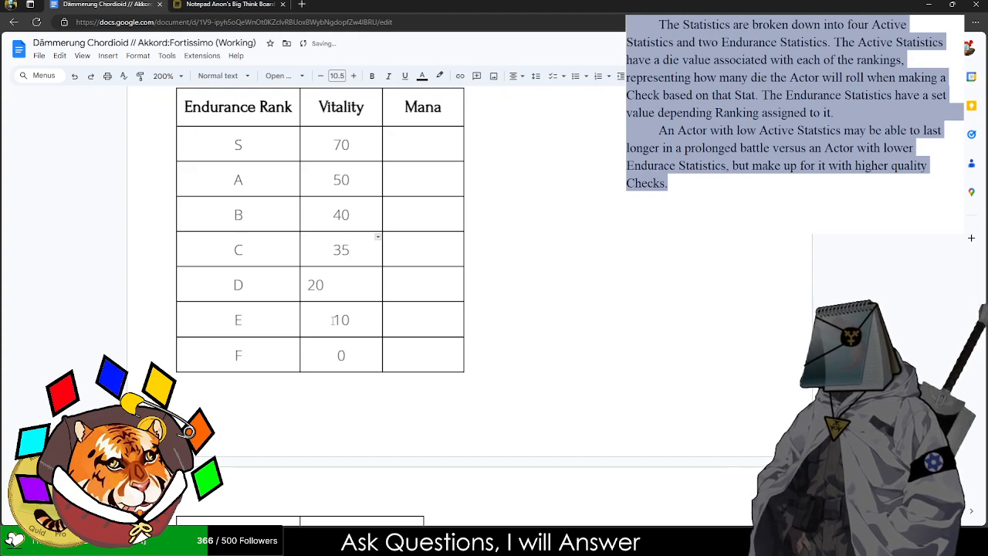
pyautogui.press('Up')
pyautogui.press('BackSpace')
pyautogui.write('5')
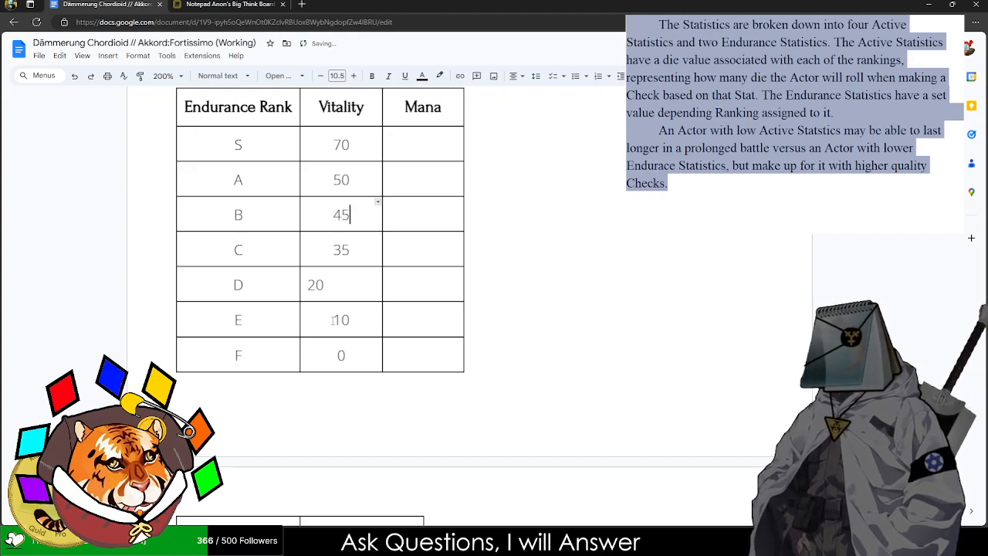
# - Set the Vitality values to 60 for rank A and 75 for rank S
pyautogui.press('Up')
pyautogui.press('BackSpace')
pyautogui.press('BackSpace')
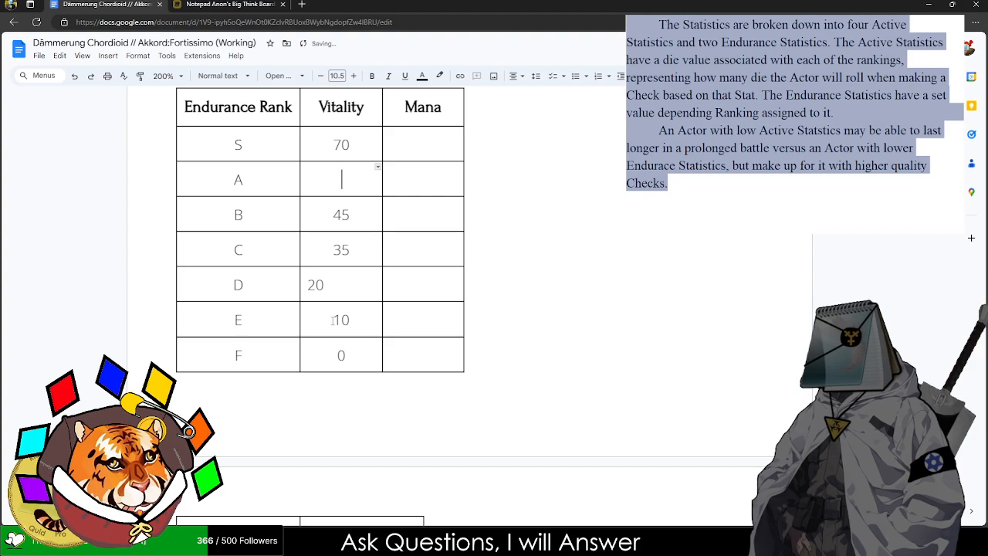
pyautogui.write('60')
pyautogui.press('Up')
pyautogui.press('BackSpace')
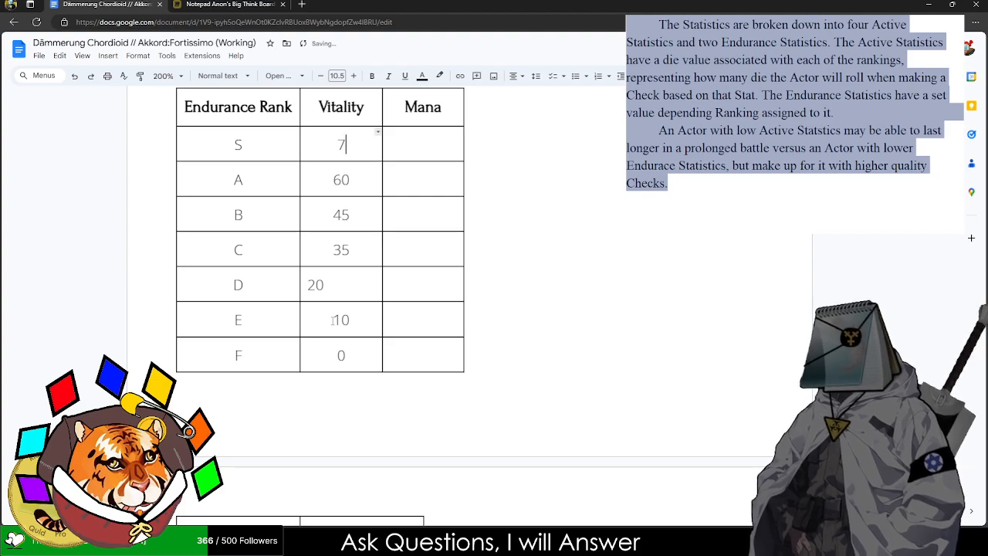
pyautogui.write('5')
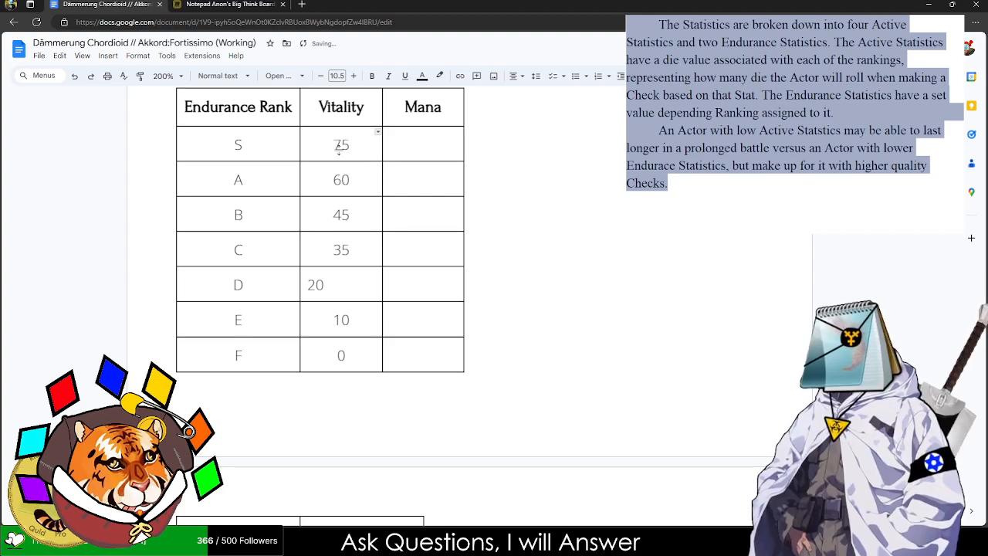
# - Centre-align the Vitality values of ranks S to F in the Endurance Rank table
pyautogui.moveTo(338, 149); pyautogui.dragTo(345, 348)
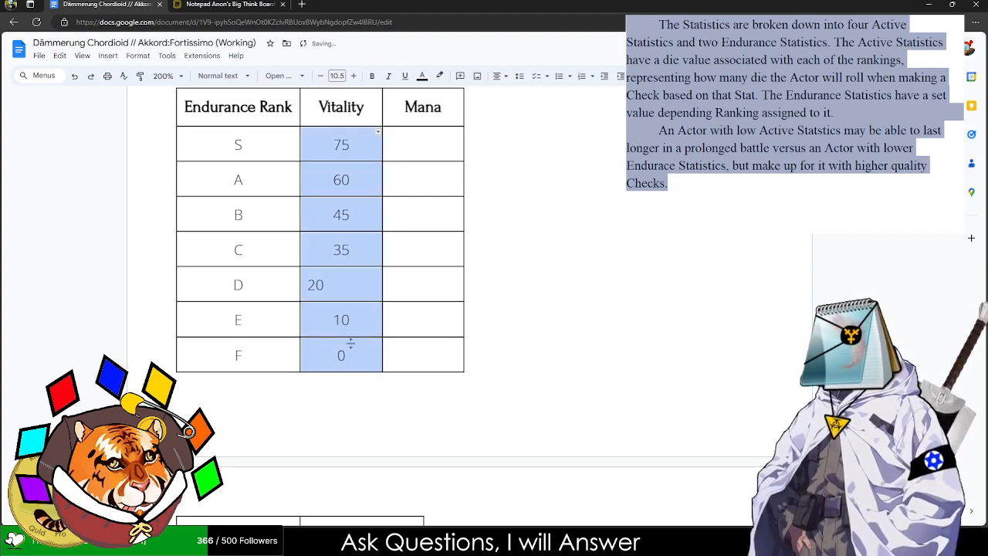
pyautogui.click(497, 77)
pyautogui.click(511, 95)
pyautogui.click(356, 329)
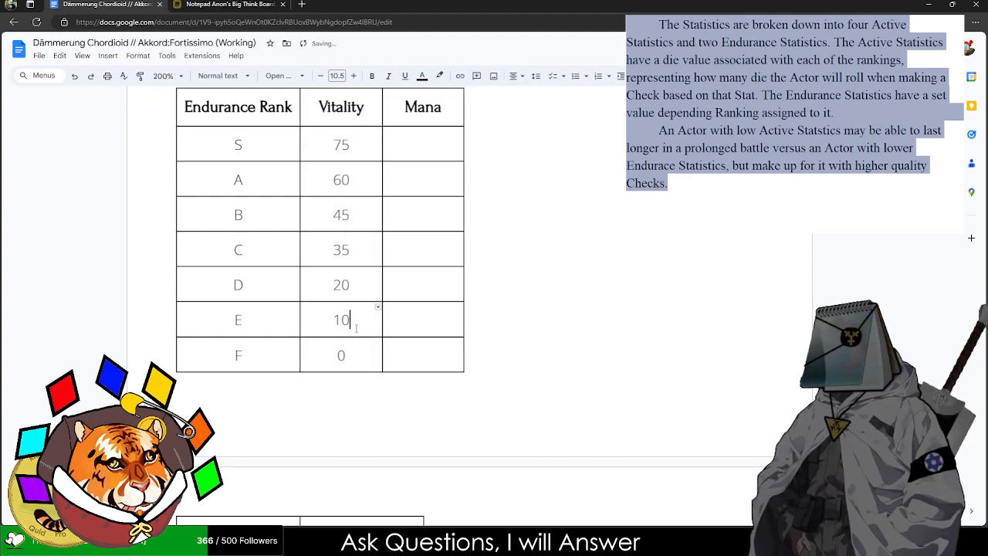
# - Replace the Vitality value of rank D with 25
pyautogui.moveTo(347, 322); pyautogui.dragTo(334, 323)
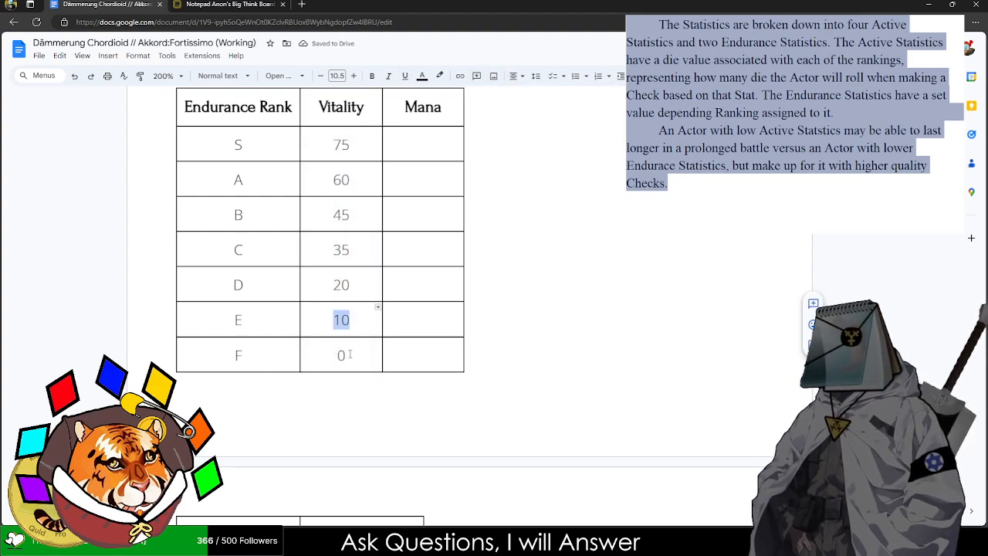
pyautogui.click(354, 323)
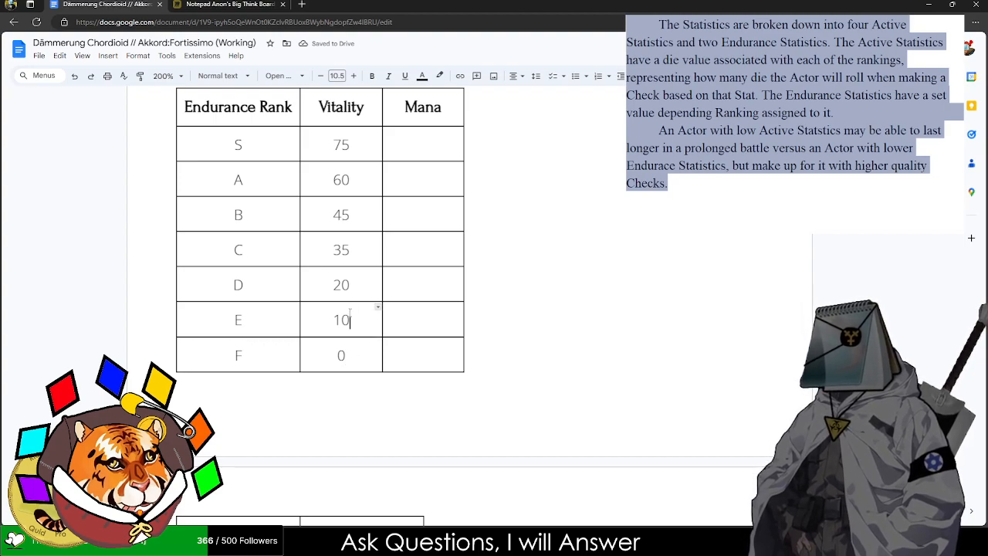
pyautogui.moveTo(352, 319); pyautogui.dragTo(325, 321)
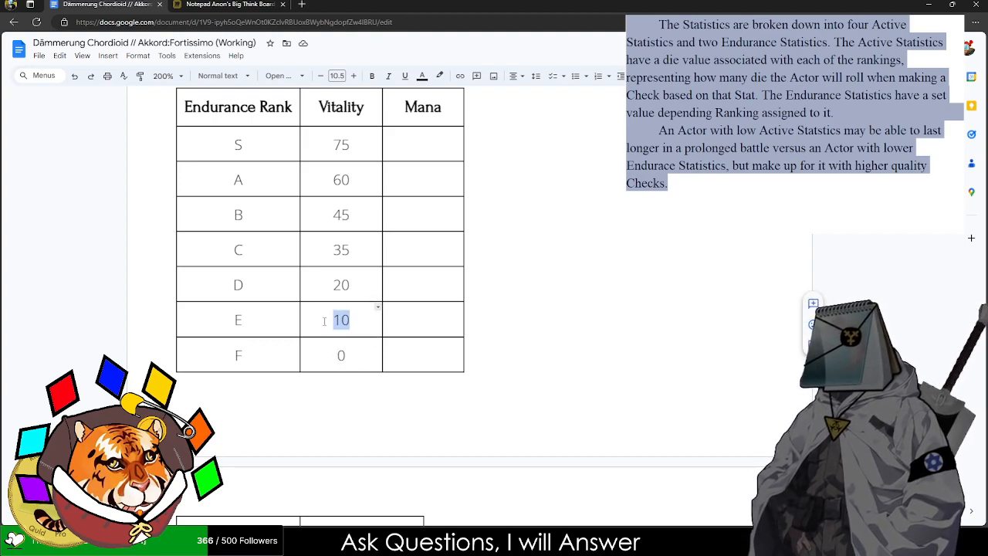
pyautogui.click(334, 353)
pyautogui.click(352, 323)
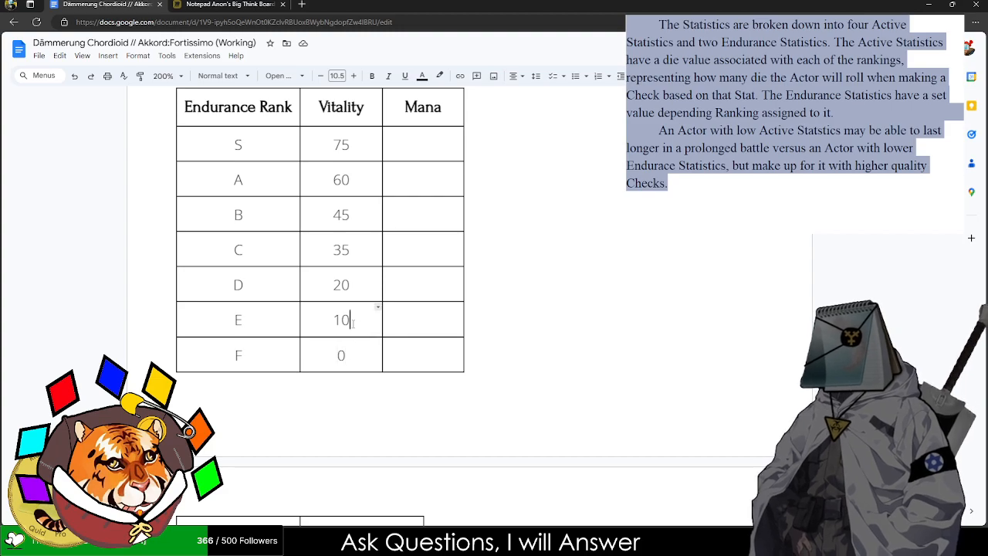
pyautogui.moveTo(354, 292); pyautogui.dragTo(341, 285)
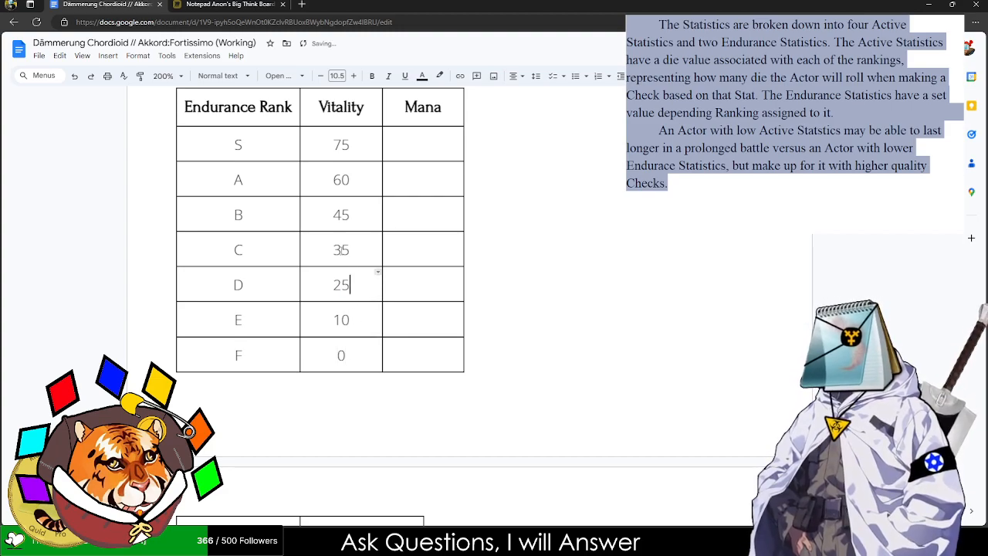
pyautogui.moveTo(341, 250); pyautogui.dragTo(342, 251)
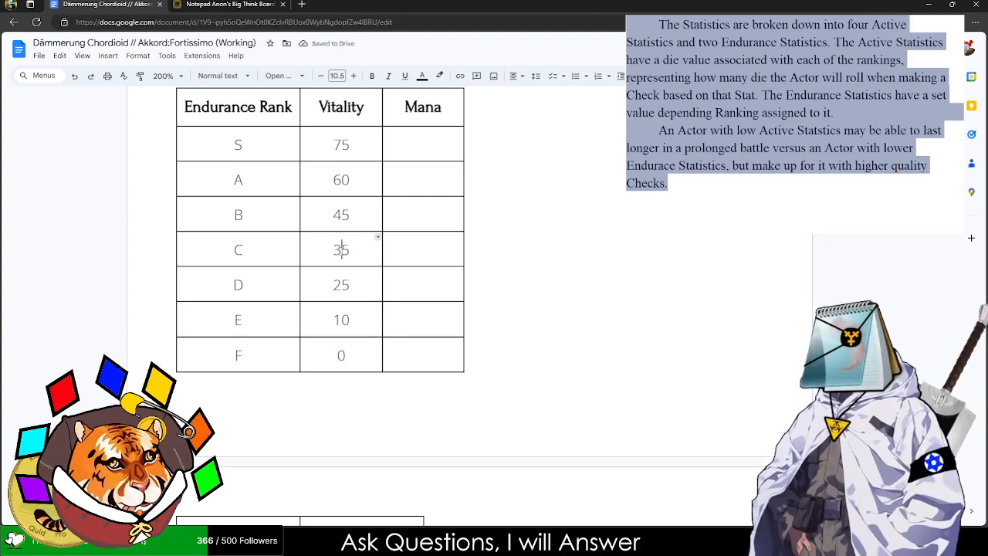
pyautogui.click(351, 214)
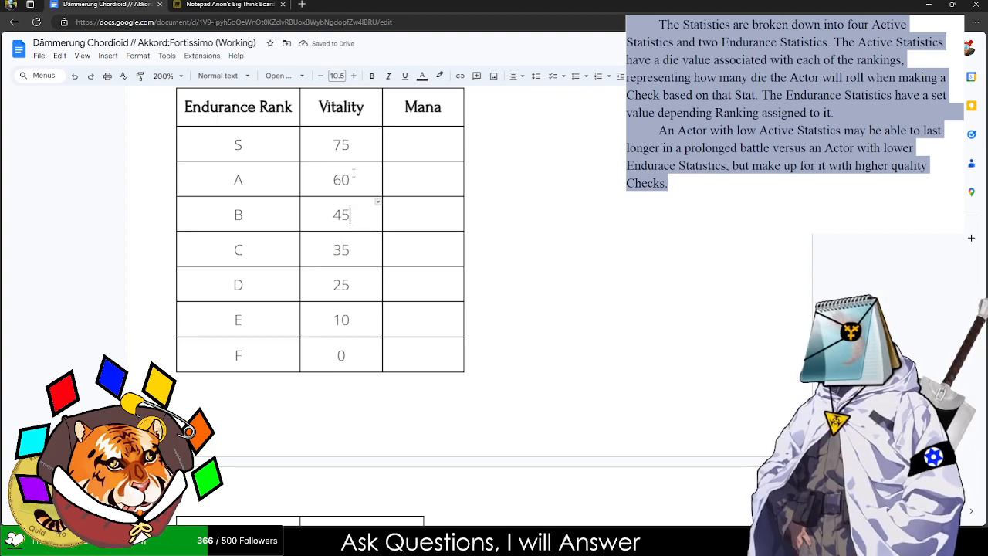
pyautogui.click(352, 179)
pyautogui.moveTo(338, 161)
pyautogui.mouseDown()
pyautogui.moveTo(337, 311)
pyautogui.moveTo(336, 160)
pyautogui.mouseUp()
# - Clear the Vitality values of all ranks and enter 0 for rank F and 10 for rank E
pyautogui.moveTo(351, 355); pyautogui.dragTo(334, 150)
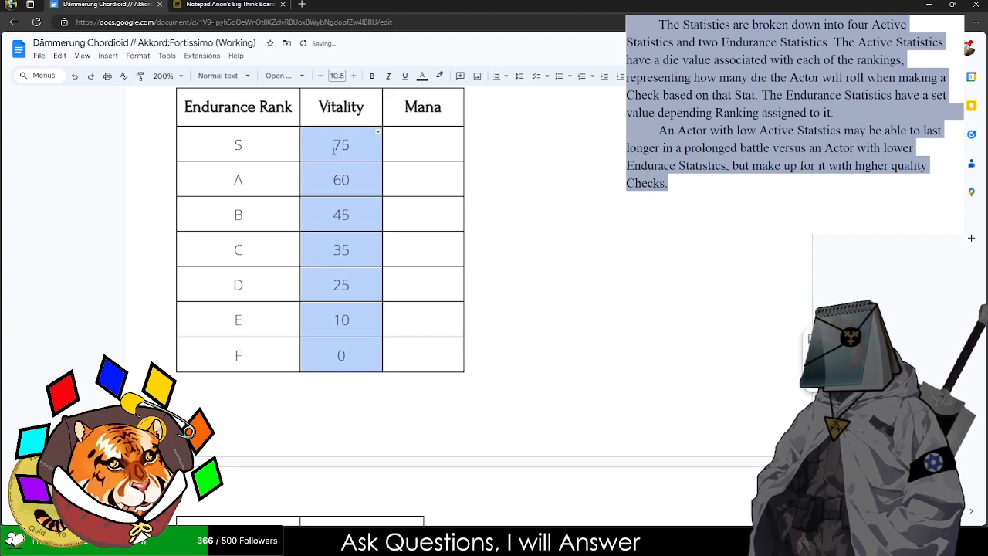
pyautogui.press('Delete')
pyautogui.press('Down')
pyautogui.press('Down')
pyautogui.press('Down')
pyautogui.press('Down')
pyautogui.press('Down')
pyautogui.press('Down')
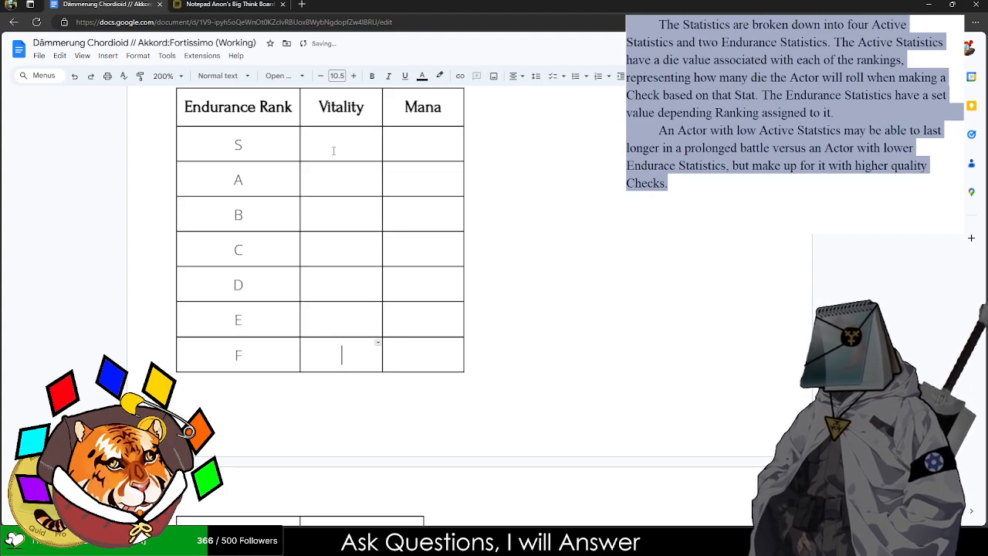
pyautogui.write('0')
pyautogui.press('Up')
pyautogui.write('10')
# - Fill in the Vitality column with 25 for rank D, 35 for rank C and 50 for rank B
pyautogui.press('Up')
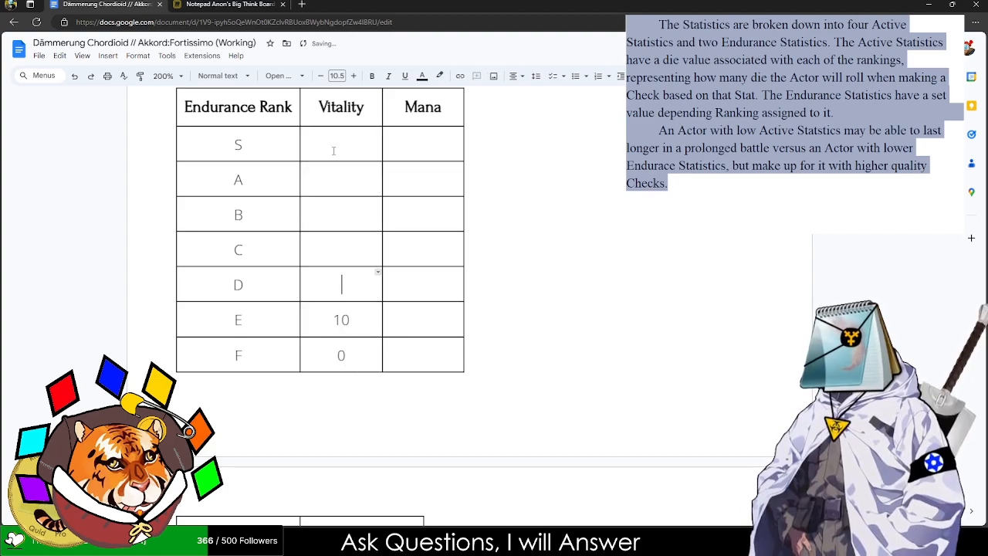
pyautogui.write('25')
pyautogui.press('Up')
pyautogui.write('35')
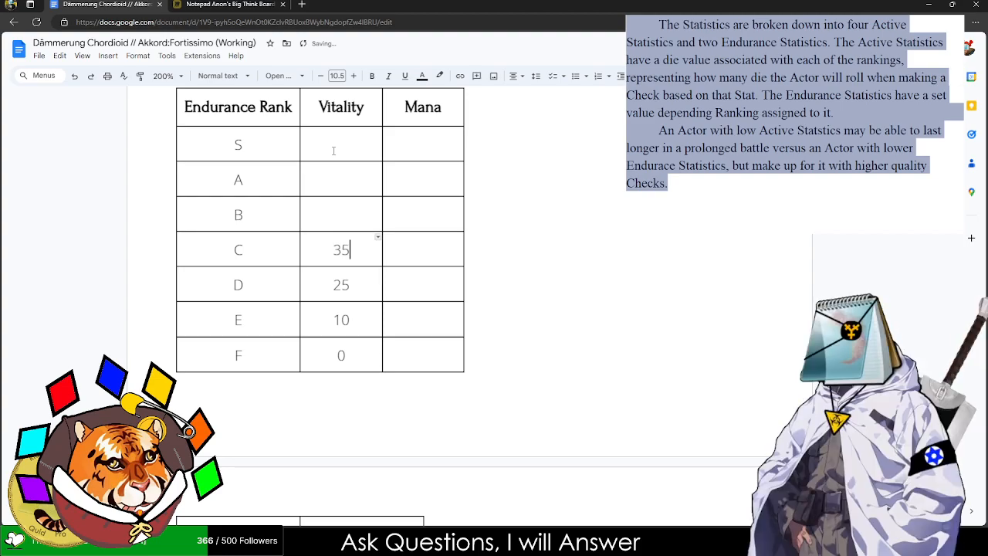
pyautogui.press('Up')
pyautogui.write('50')
# - Fill in the Vitality column with 60 for rank A and 75 for rank S
pyautogui.press('Up')
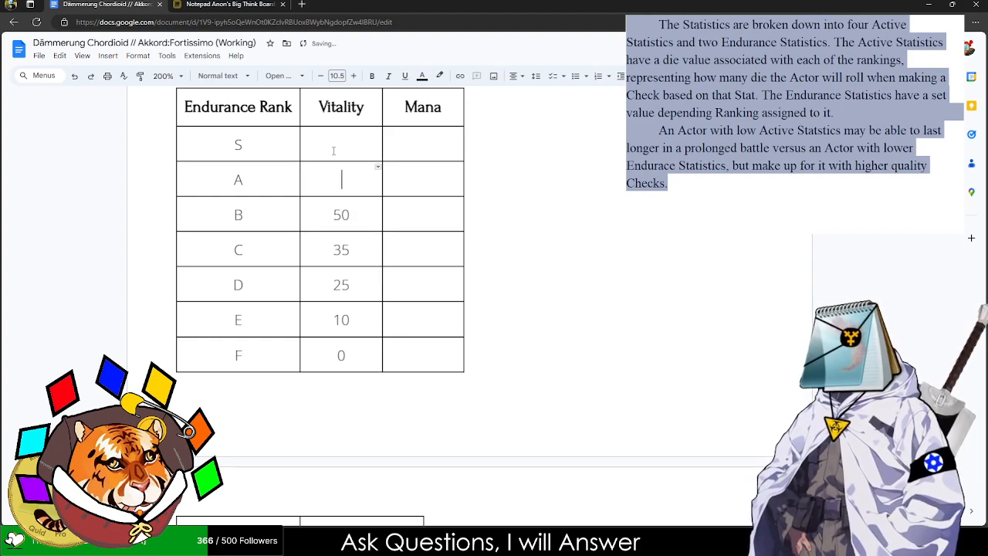
pyautogui.write('60')
pyautogui.press('Up')
pyautogui.write('75')
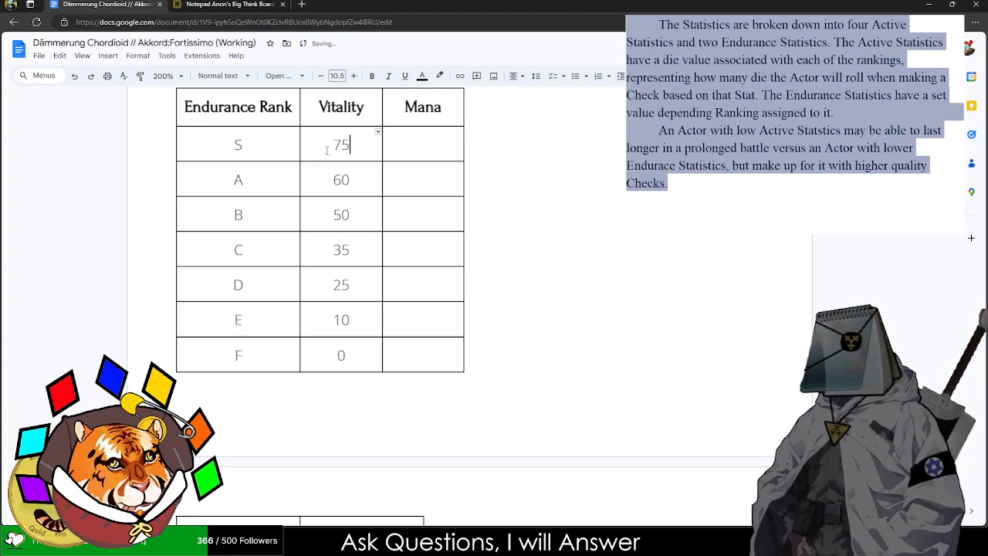
# - Clear the Vitality values of ranks S to F in the Endurance Rank table
pyautogui.moveTo(327, 152)
pyautogui.mouseDown()
pyautogui.moveTo(351, 353)
pyautogui.moveTo(334, 145)
pyautogui.mouseUp()
pyautogui.click(355, 338)
pyautogui.click(333, 144)
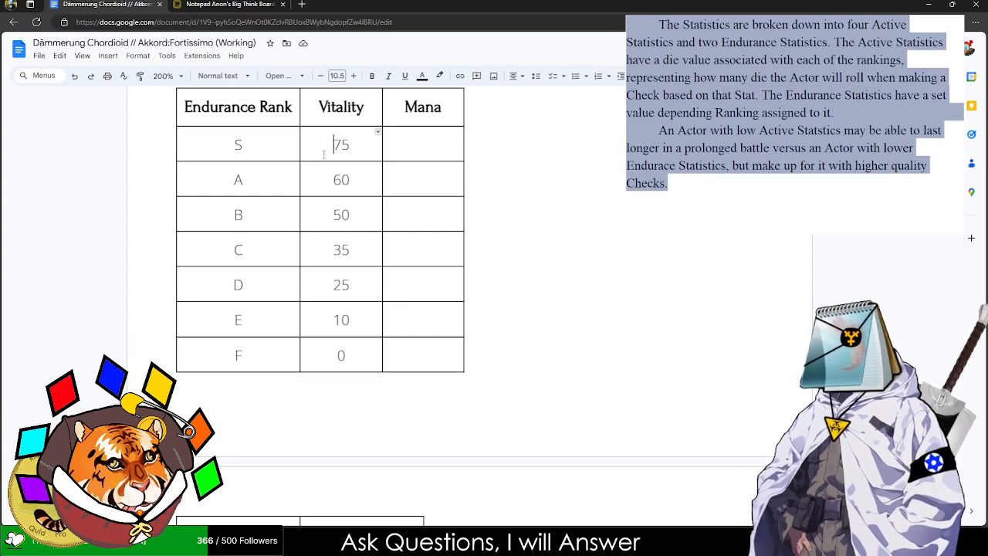
pyautogui.moveTo(322, 183); pyautogui.dragTo(326, 340)
pyautogui.press('Delete')
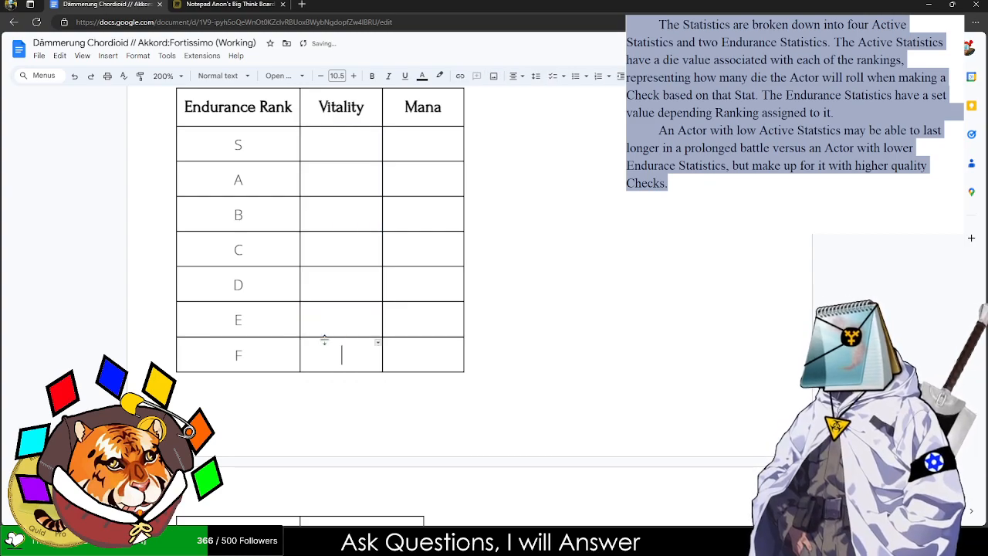
# - Enter Vitality values of 0 for rank F and 10 for rank E
pyautogui.write('0')
pyautogui.press('BackSpace')
pyautogui.write('0')
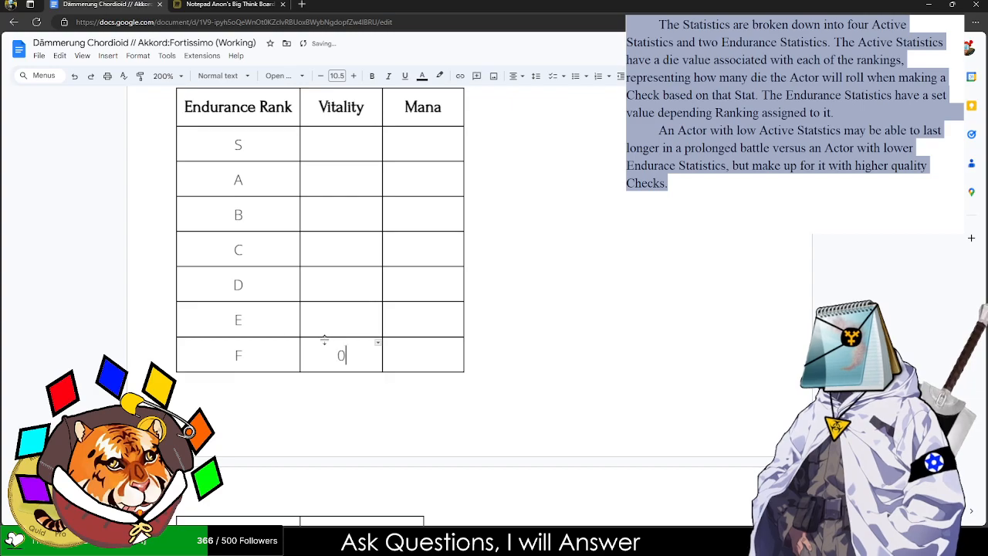
pyautogui.press('Up')
pyautogui.write('10')
# - Enter Vitality values of 15 for rank D, 25 for rank C and 30 for rank B
pyautogui.press('Up')
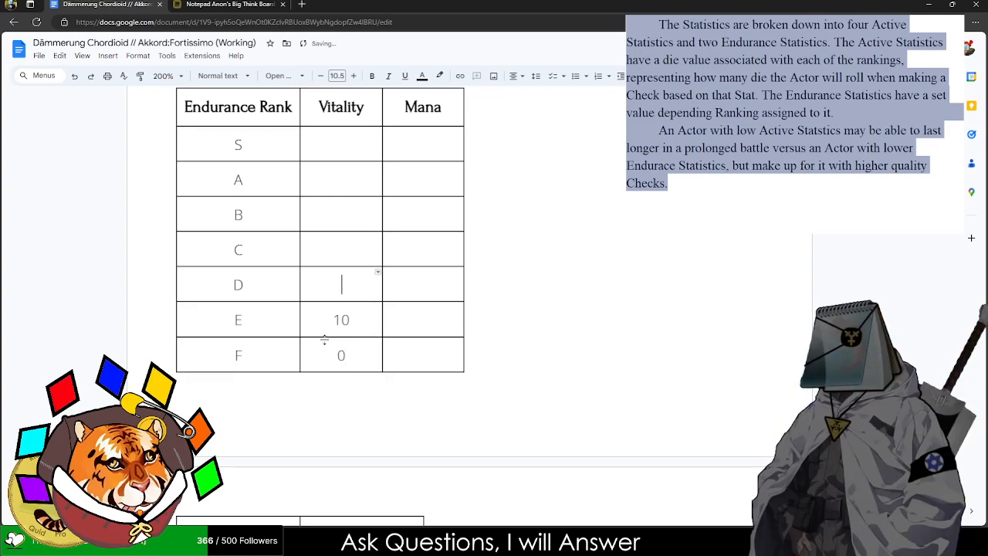
pyautogui.write('15')
pyautogui.press('Up')
pyautogui.write('25')
pyautogui.press('Up')
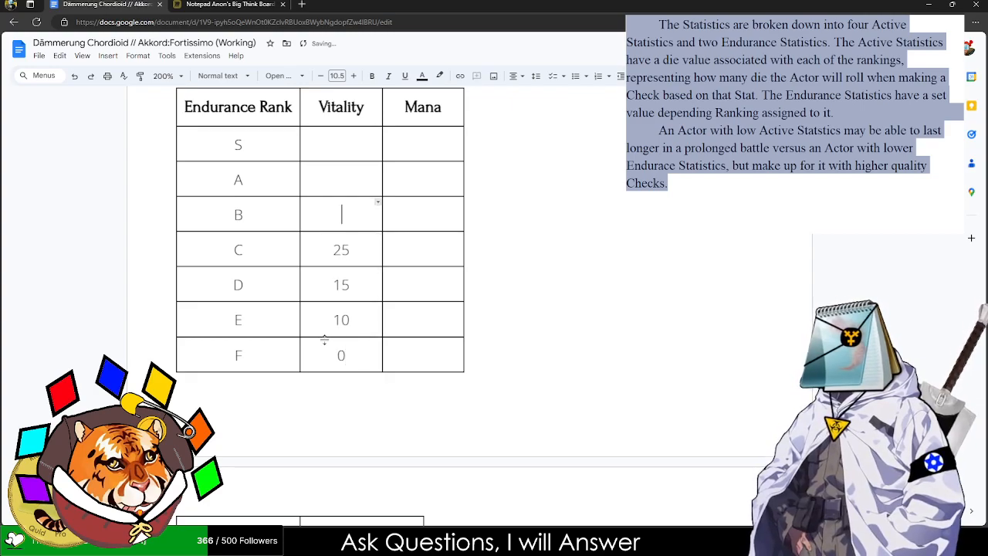
pyautogui.write('30')
pyautogui.press('Up')
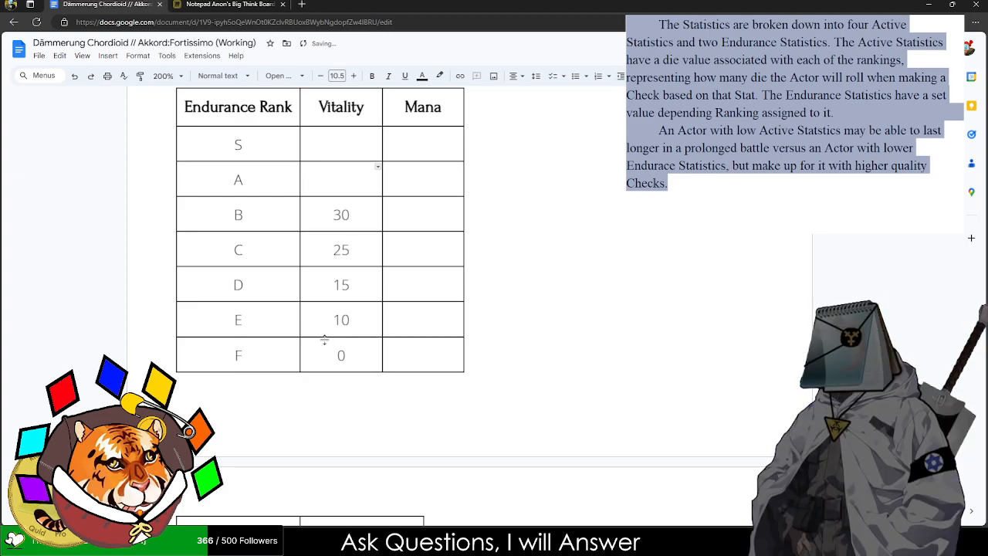
pyautogui.write('45')
pyautogui.press('BackSpace')
pyautogui.press('BackSpace')
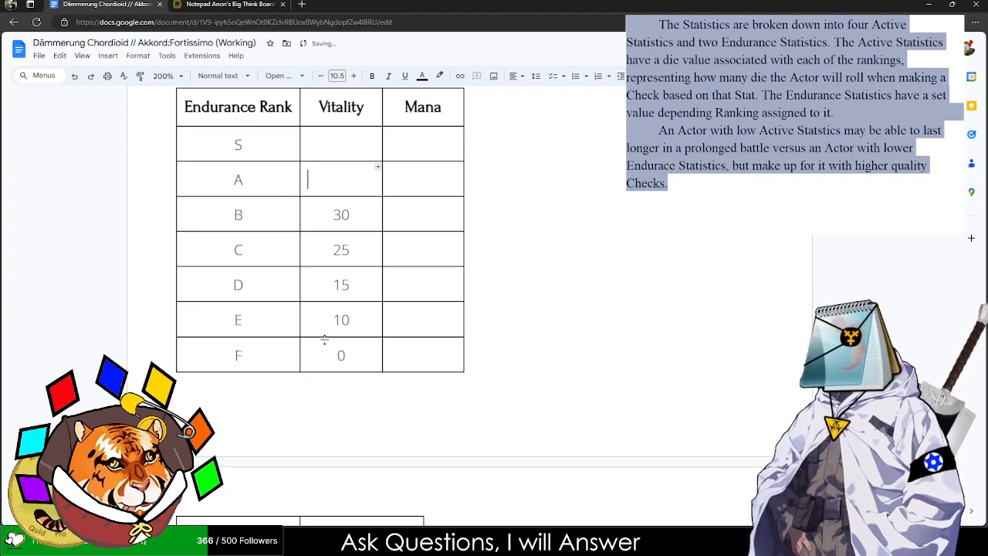
pyautogui.press('Down')
pyautogui.press('Down')
pyautogui.press('Down')
pyautogui.press('Down')
pyautogui.press('Up')
pyautogui.press('Up')
pyautogui.press('Up')
pyautogui.press('Up')
pyautogui.press('Up')
pyautogui.write('3')
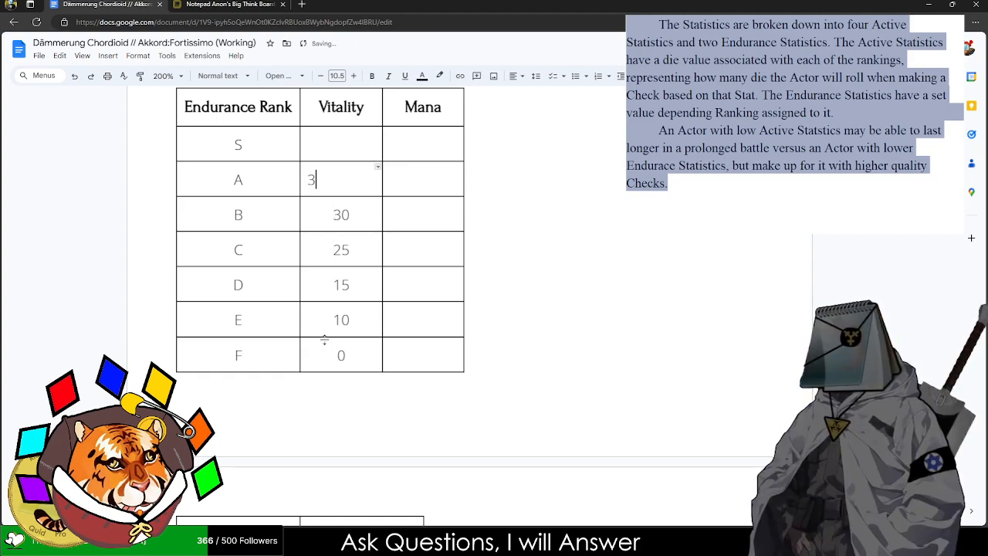
pyautogui.press('BackSpace')
# - Enter Vitality values of 40 for rank A and 45 for rank S
pyautogui.write('40')
pyautogui.press('Up')
pyautogui.write('45')
pyautogui.press('Down')
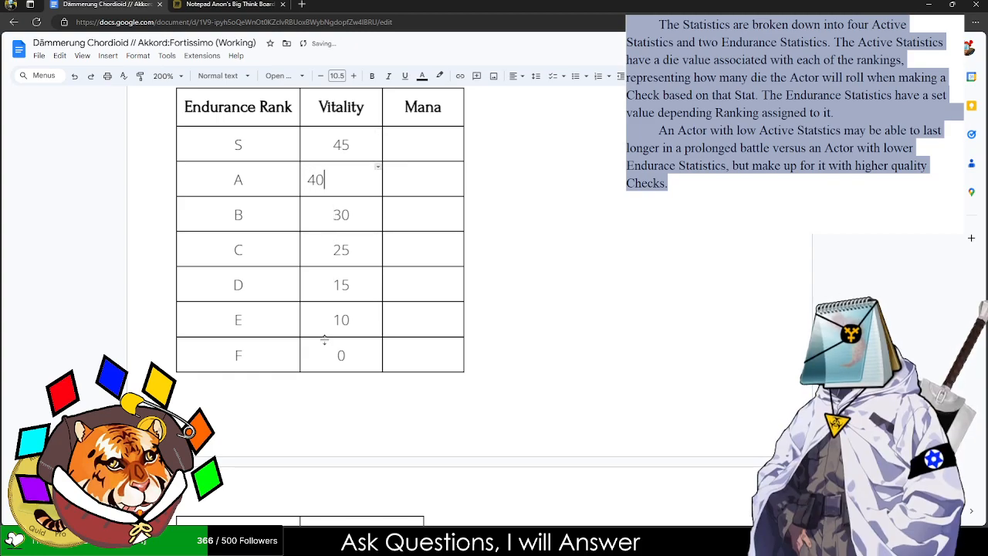
# - Center-align all Vitality values from rank S to rank F in the Endurance Rank table
pyautogui.moveTo(342, 141); pyautogui.dragTo(340, 351)
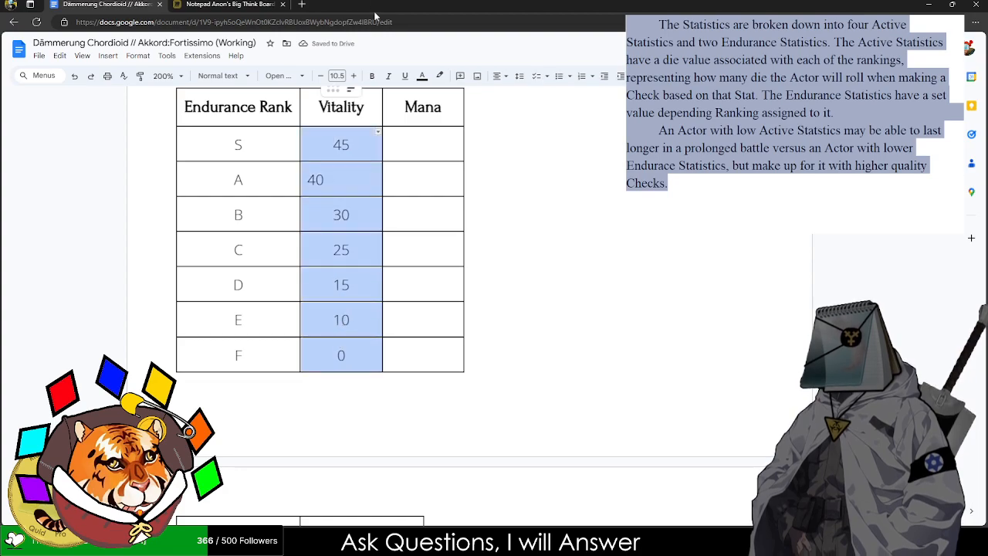
pyautogui.click(496, 77)
pyautogui.click(519, 96)
# - Enter Mana values of 2 for rank F, 4 for rank E, 6 for rank D and 8 for rank C
pyautogui.click(435, 187)
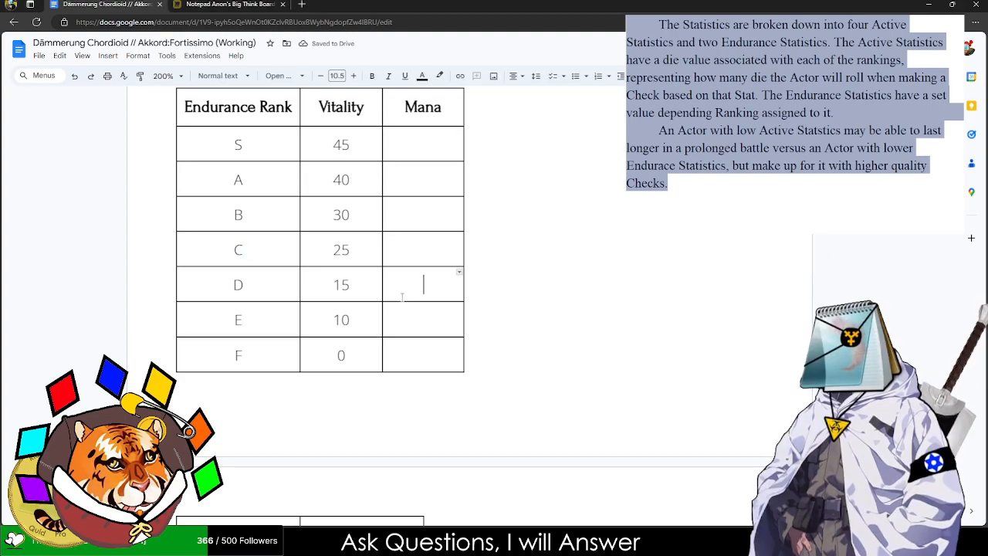
pyautogui.click(428, 354)
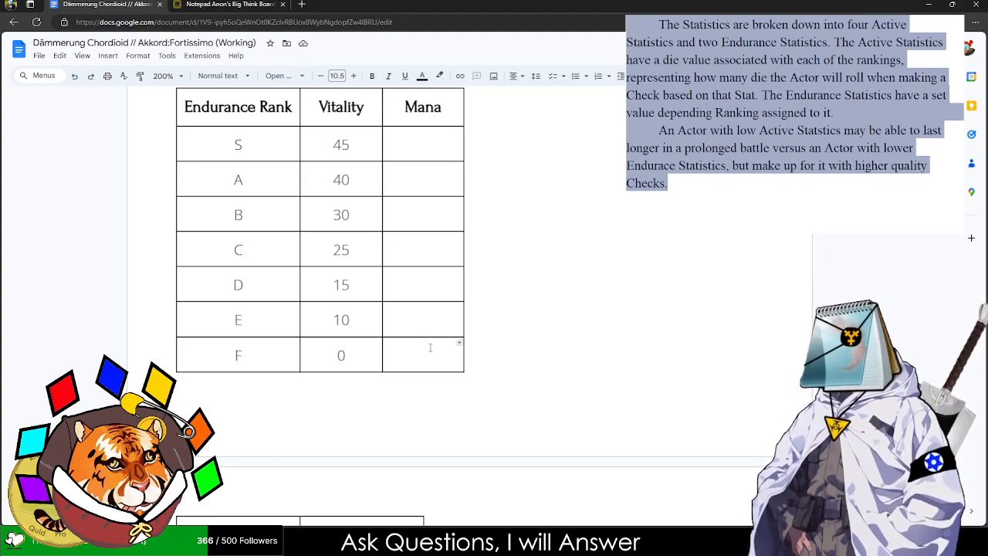
pyautogui.write('2')
pyautogui.press('Up')
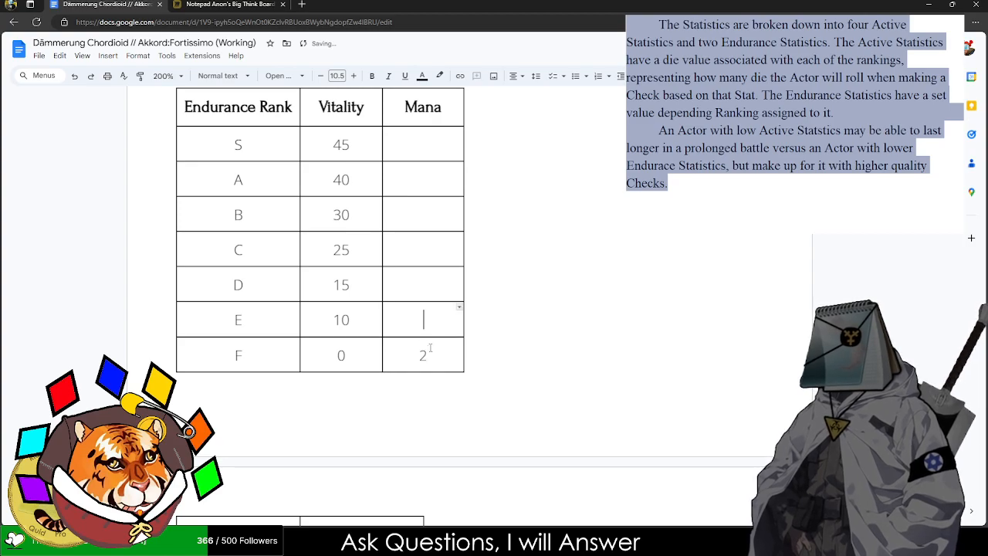
pyautogui.write('4')
pyautogui.press('Up')
pyautogui.write('6')
pyautogui.press('Up')
pyautogui.write('8')
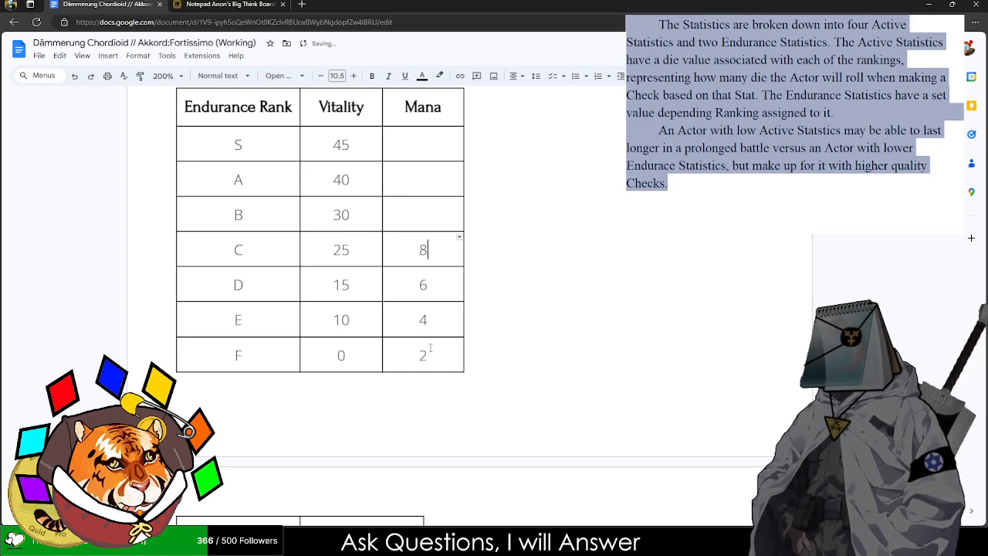
# - Enter Mana values of 10 for rank B, 12 for rank A and 15 for rank S
pyautogui.press('Up')
pyautogui.write('10')
pyautogui.press('Up')
pyautogui.write('12')
pyautogui.press('Up')
pyautogui.write('15')
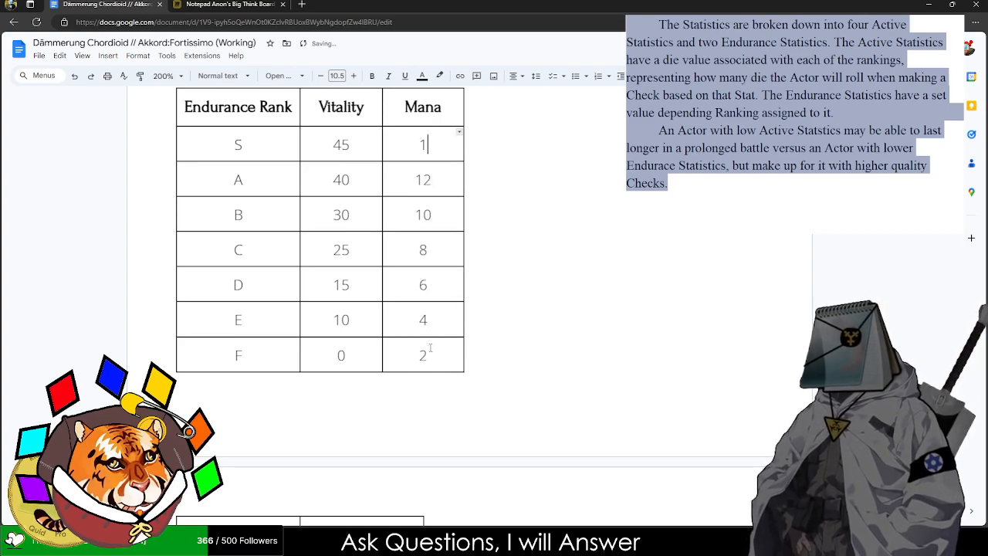
pyautogui.press('Down')
pyautogui.press('Down')
pyautogui.press('Up')
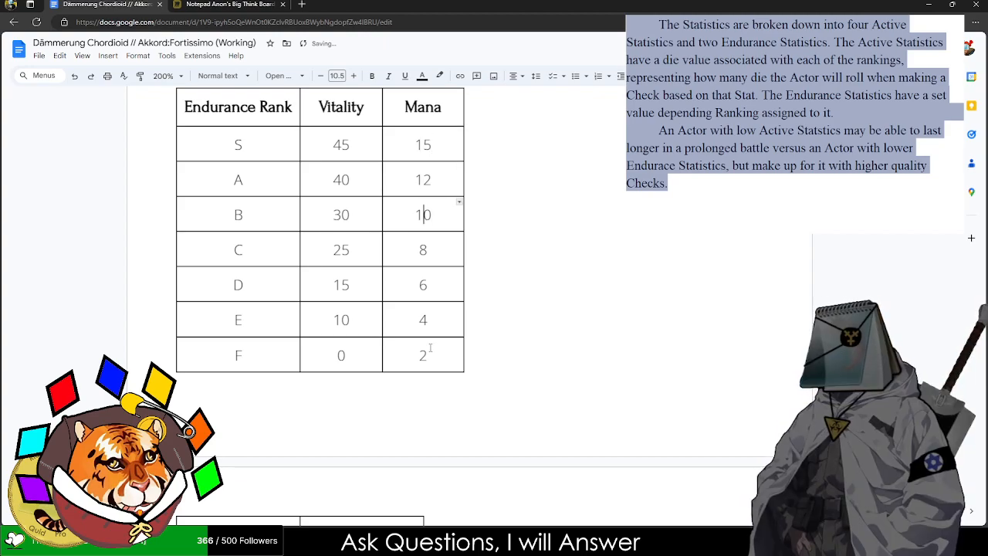
pyautogui.press('Down')
pyautogui.press('Down')
pyautogui.press('Down')
pyautogui.press('Down')
pyautogui.press('Up')
pyautogui.press('Up')
pyautogui.press('Down')
pyautogui.press('Down')
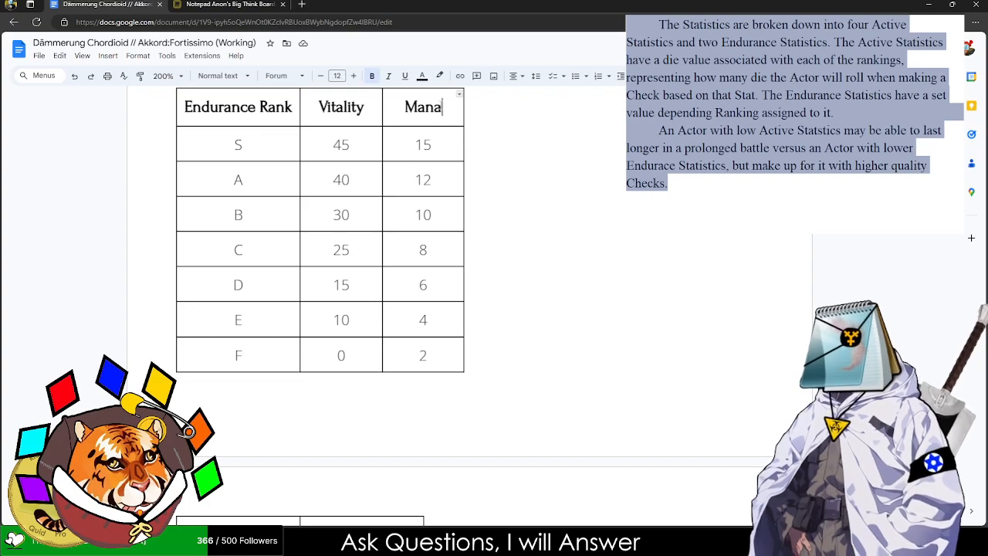
pyautogui.doubleClick(423, 107)
pyautogui.scroll(2, 517, 154)
pyautogui.scroll(-3, 517, 154)
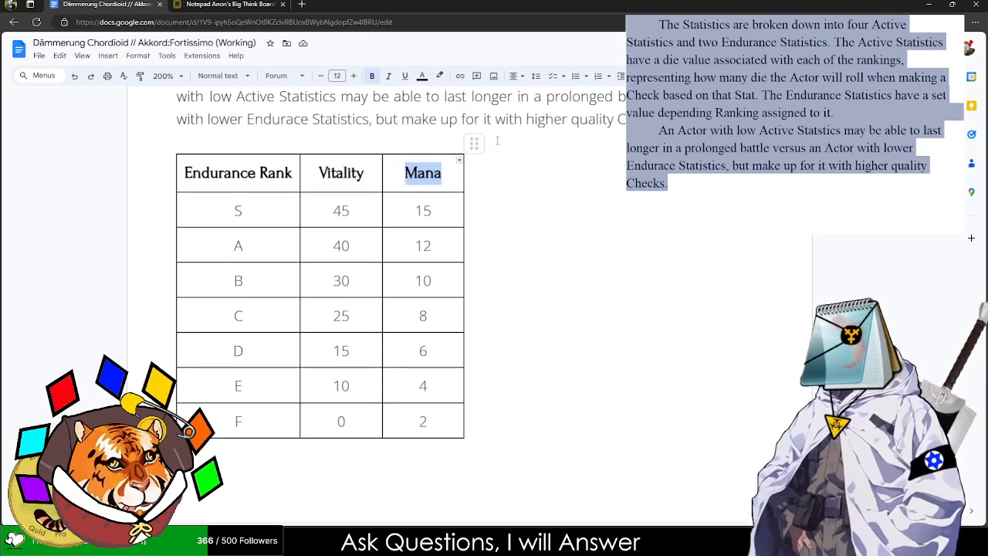
# - Insert a one-row, two-column table above the Endurance Rank table and narrow its first column slightly
pyautogui.scroll(2, 309, 154)
pyautogui.click(196, 149)
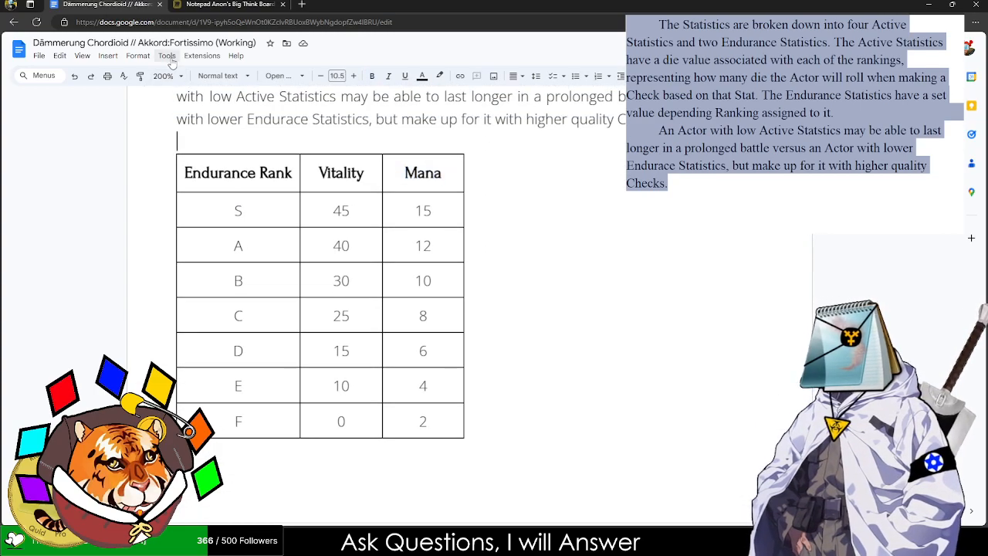
pyautogui.click(138, 55)
pyautogui.click(137, 56)
pyautogui.click(108, 56)
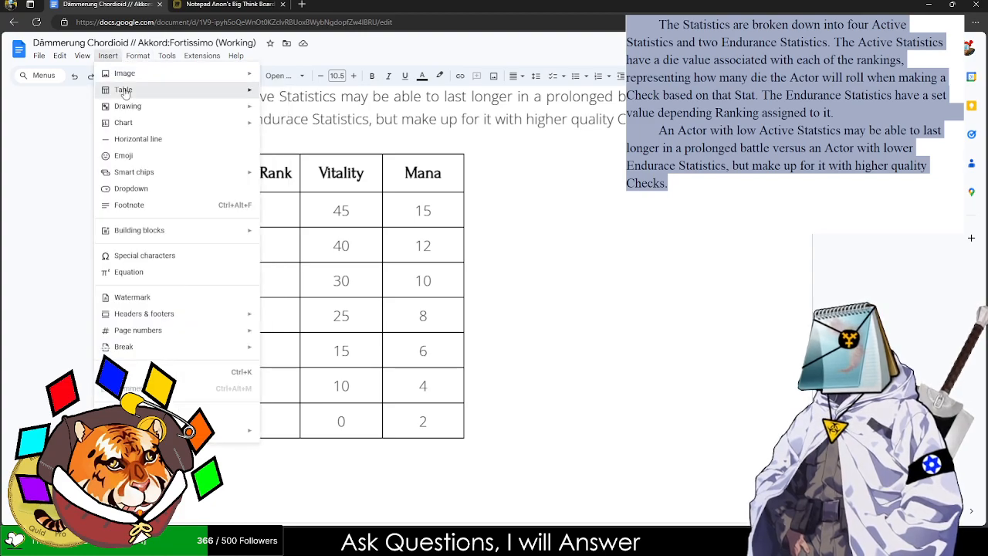
pyautogui.moveTo(124, 90)
pyautogui.click(281, 119)
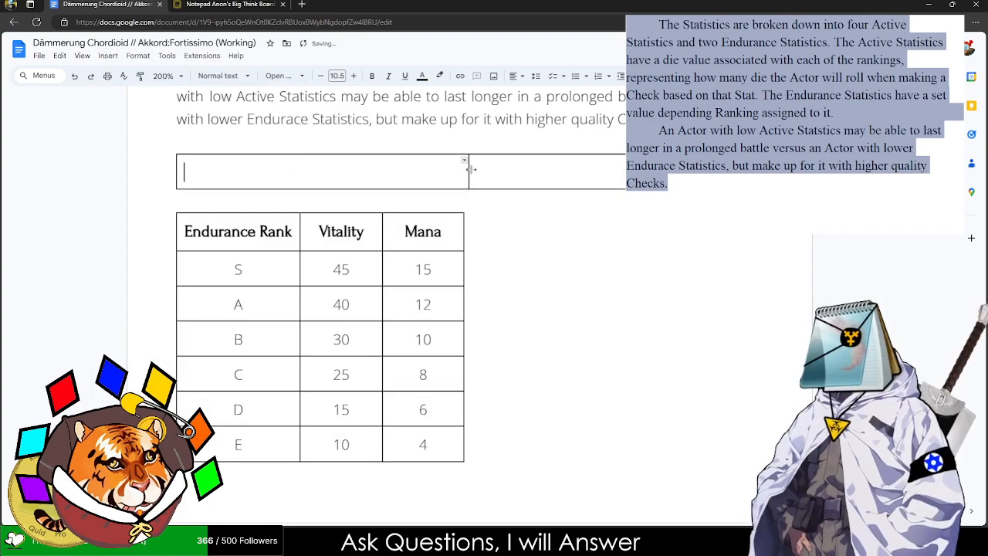
pyautogui.moveTo(469, 170); pyautogui.dragTo(439, 171)
# - Move the whole Endurance Rank table into the second cell of the new two-column table
pyautogui.moveTo(222, 201); pyautogui.dragTo(239, 253)
pyautogui.scroll(-2, 235, 247)
pyautogui.scroll(-3, 247, 293)
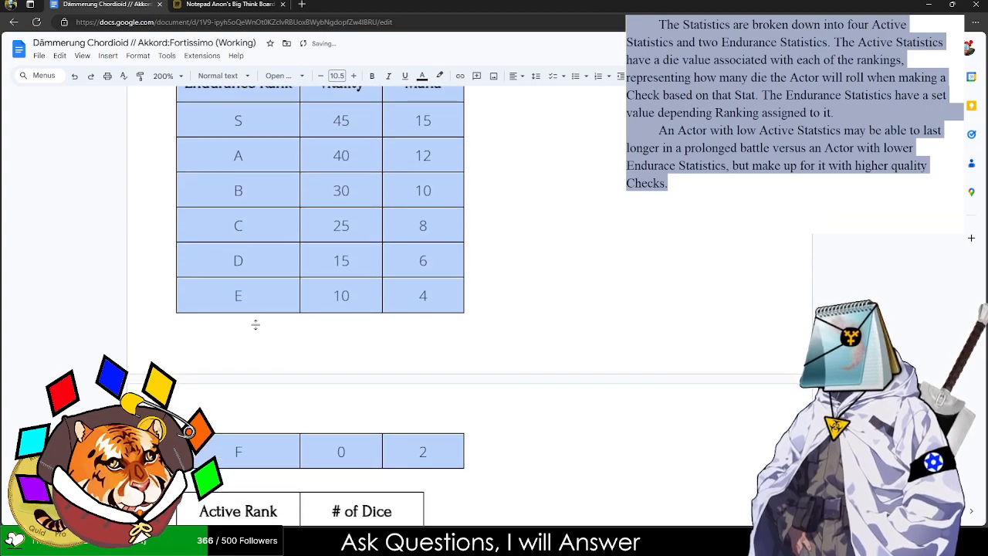
pyautogui.hotkey('ctrl', 'x')
pyautogui.scroll(2, 258, 309)
pyautogui.click(476, 224)
pyautogui.hotkey('ctrl', 'v')
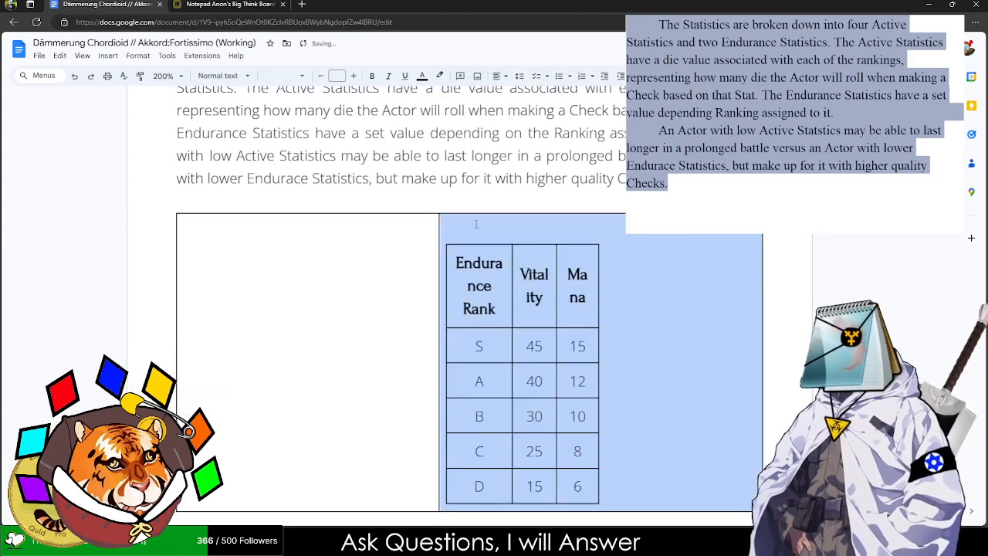
# - Set the nested Endurance Rank table's column width to 1.25 inches and widen the outer cell around it to fit
pyautogui.scroll(-3, 474, 221)
pyautogui.moveTo(472, 179); pyautogui.dragTo(572, 162)
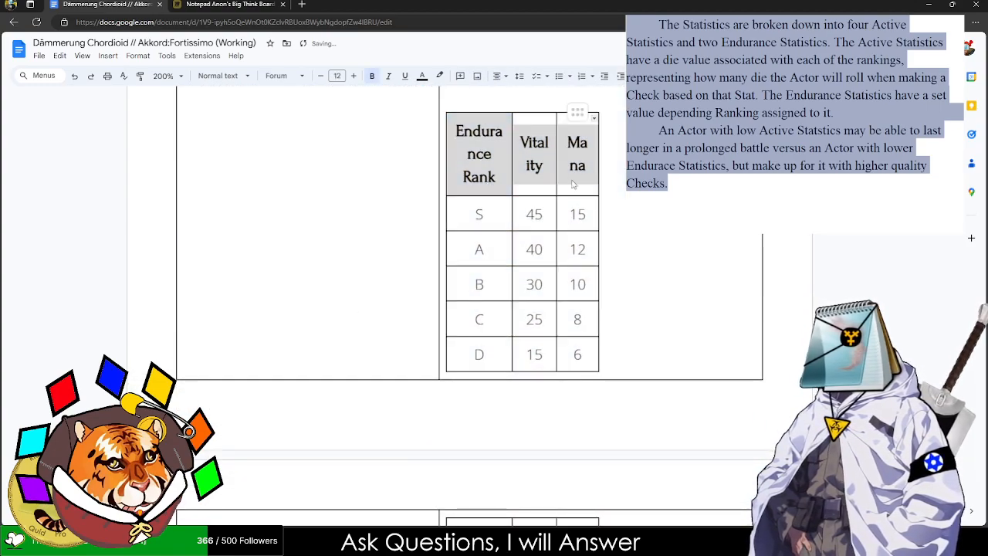
pyautogui.rightClick(572, 161)
pyautogui.click(617, 462)
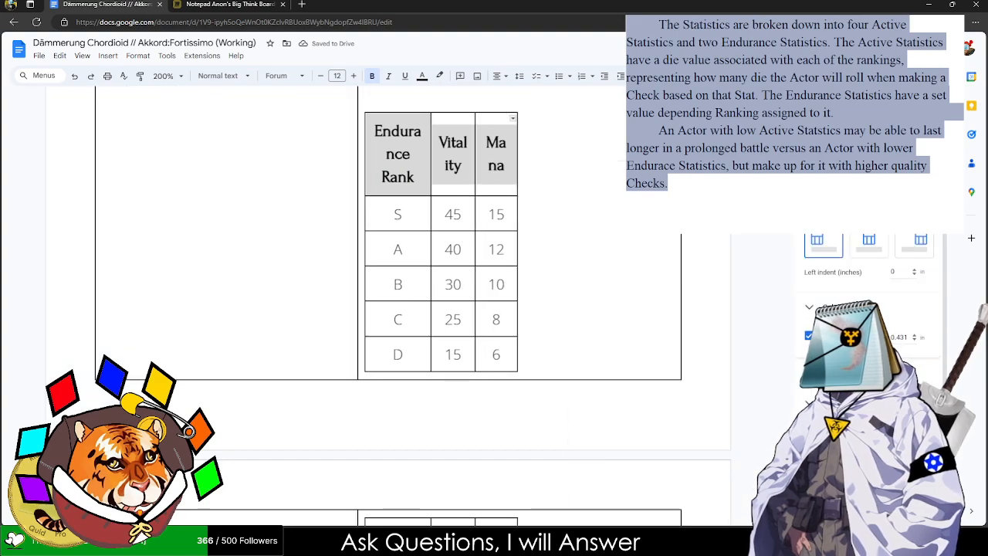
pyautogui.write('1')
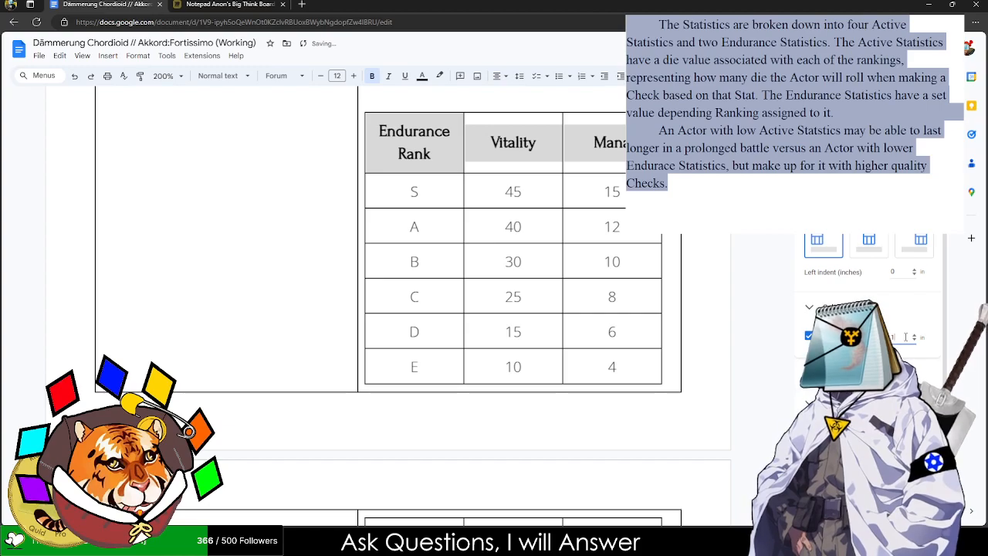
pyautogui.write('.05')
pyautogui.press('BackSpace')
pyautogui.press('BackSpace')
pyautogui.write('25')
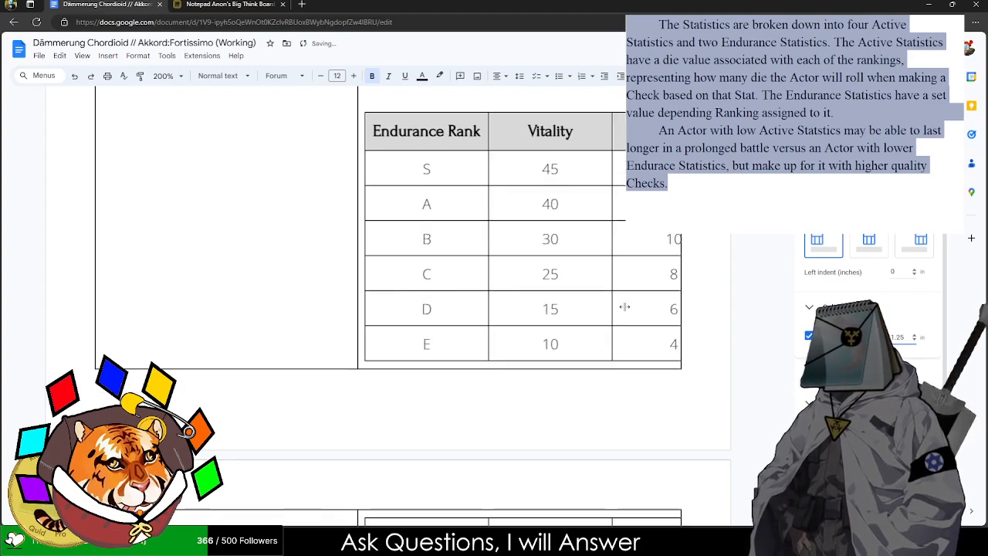
pyautogui.scroll(2, 624, 306)
pyautogui.moveTo(360, 232); pyautogui.dragTo(302, 232)
# - Move the Active Rank table from below into the empty first cell of the two-column table
pyautogui.scroll(-6, 289, 237)
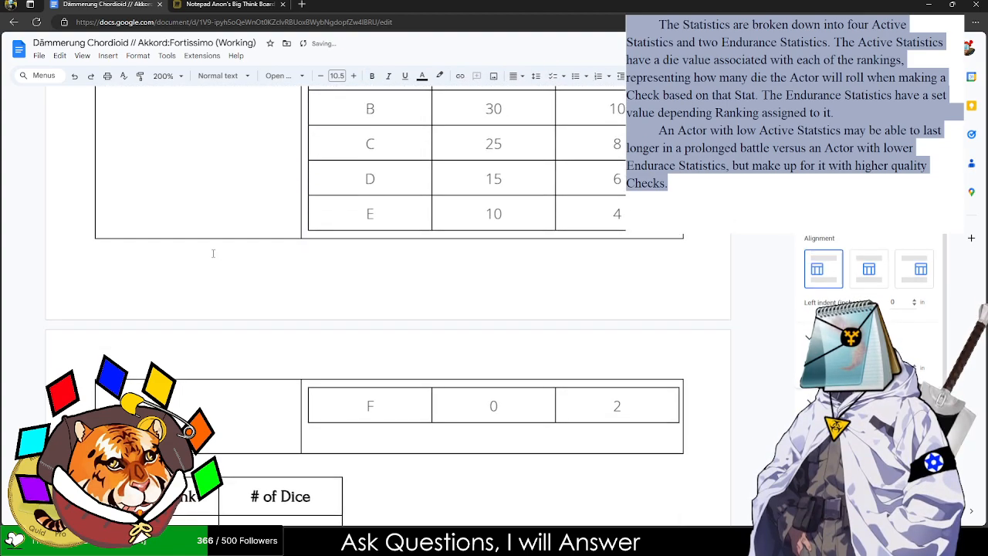
pyautogui.moveTo(162, 261); pyautogui.dragTo(216, 332)
pyautogui.scroll(-1, 222, 333)
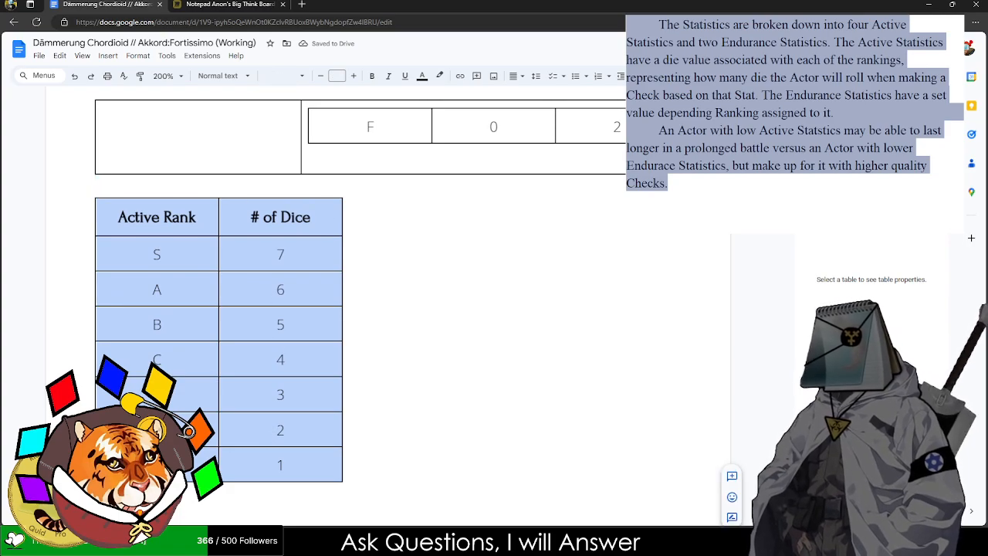
pyautogui.hotkey('ctrl', 'x')
pyautogui.click(141, 159)
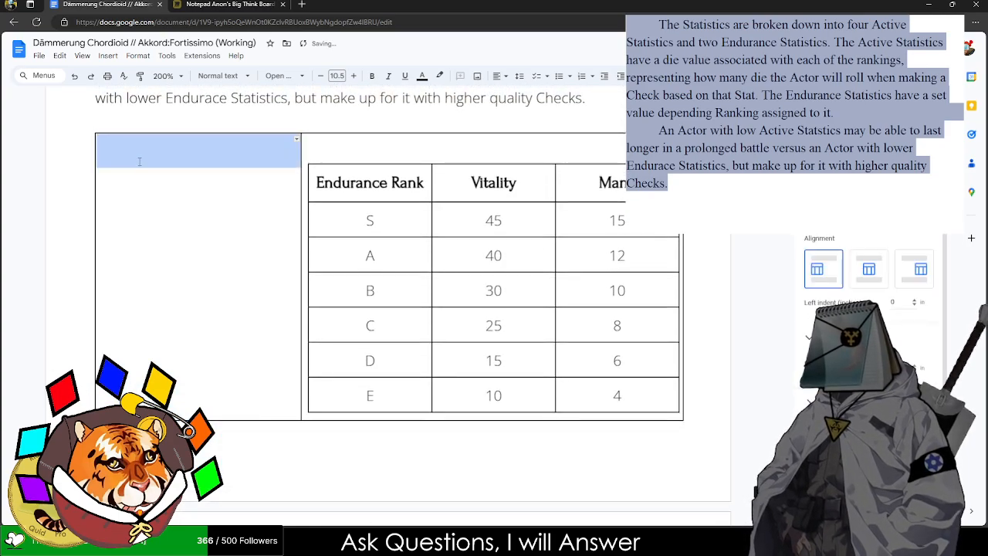
pyautogui.hotkey('ctrl', 'v')
# - Set the nested Active Rank table's column width to 1 inch and slightly widen the outer cell around it
pyautogui.moveTo(126, 202); pyautogui.dragTo(171, 223)
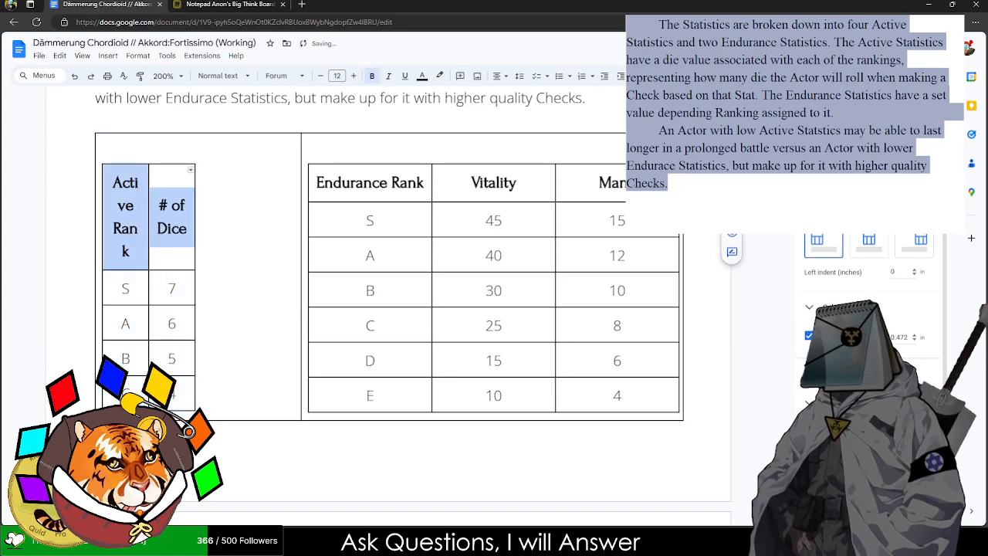
pyautogui.click(907, 338)
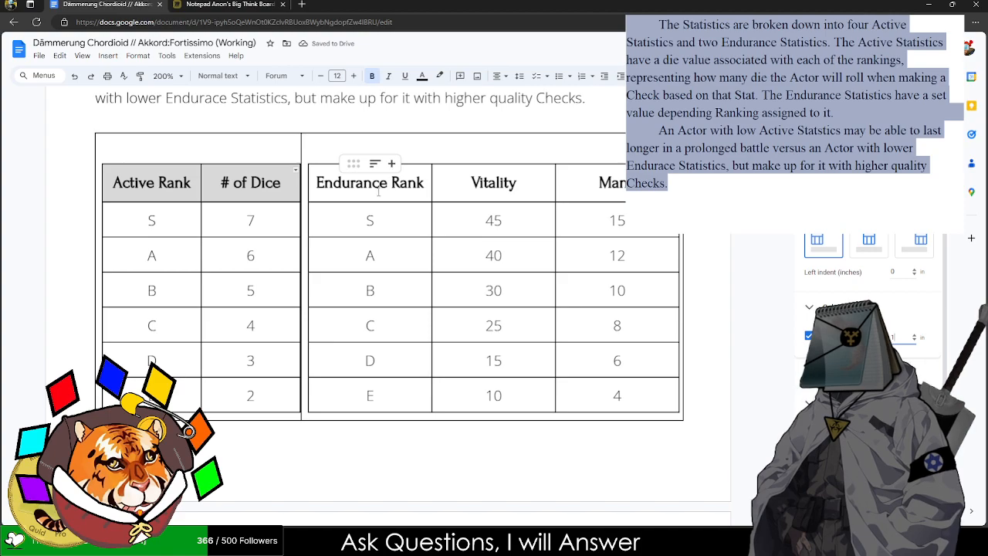
pyautogui.moveTo(355, 183); pyautogui.dragTo(591, 187)
pyautogui.moveTo(302, 146); pyautogui.dragTo(305, 145)
pyautogui.click(316, 147)
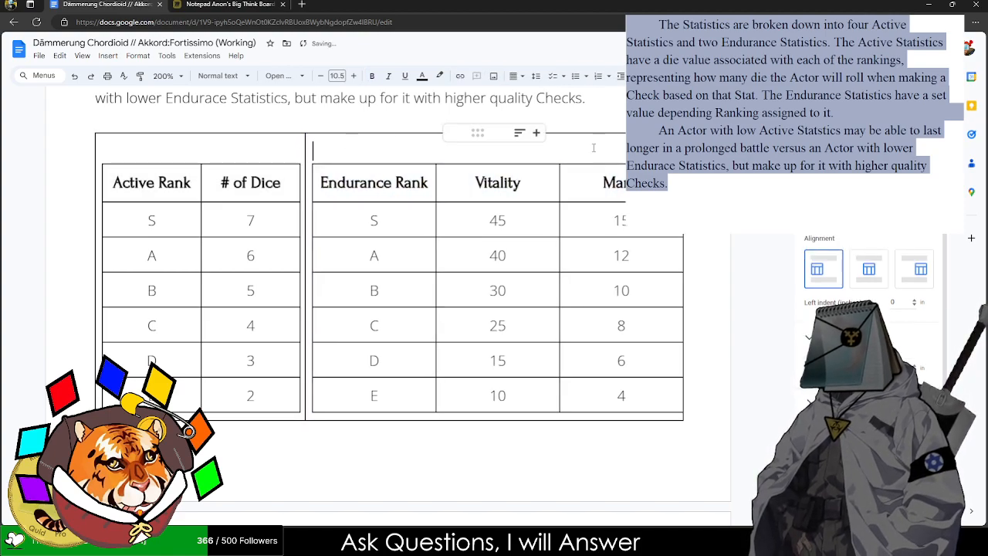
# - Set the nested Active Rank table's column width to 0.95 inches and narrow the outer cell around it to fit
pyautogui.moveTo(176, 182); pyautogui.dragTo(270, 182)
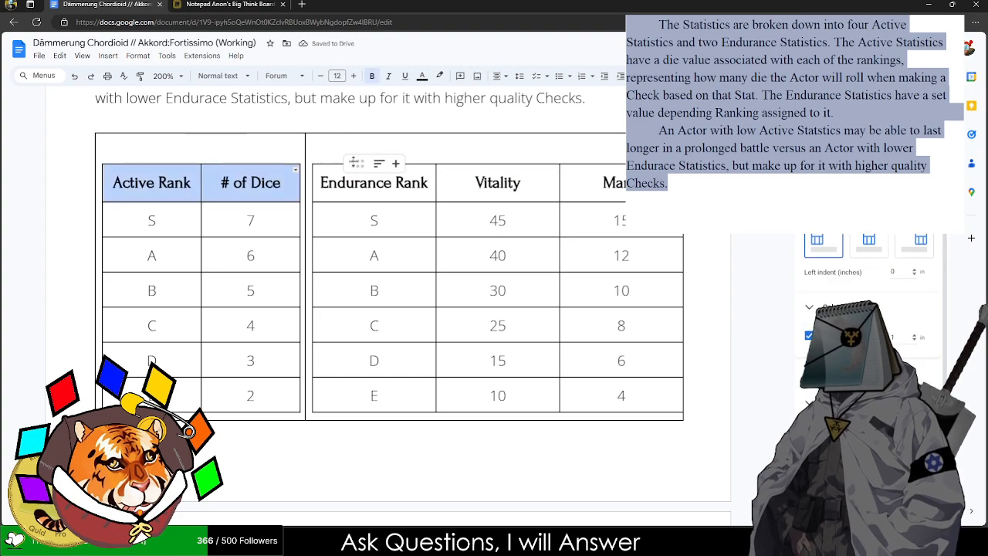
pyautogui.click(895, 337)
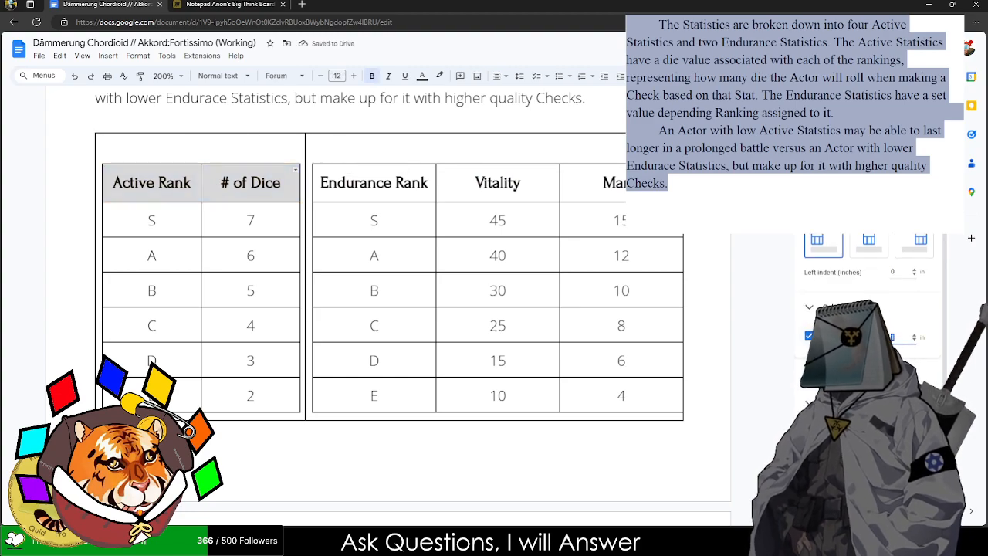
pyautogui.write('.85')
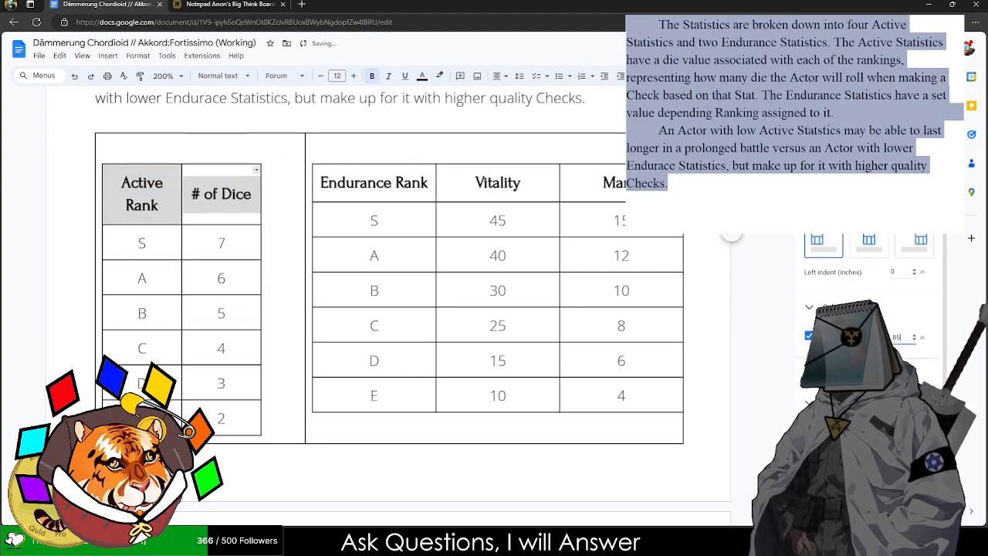
pyautogui.press('BackSpace')
pyautogui.write('9')
pyautogui.press('BackSpace')
pyautogui.press('BackSpace')
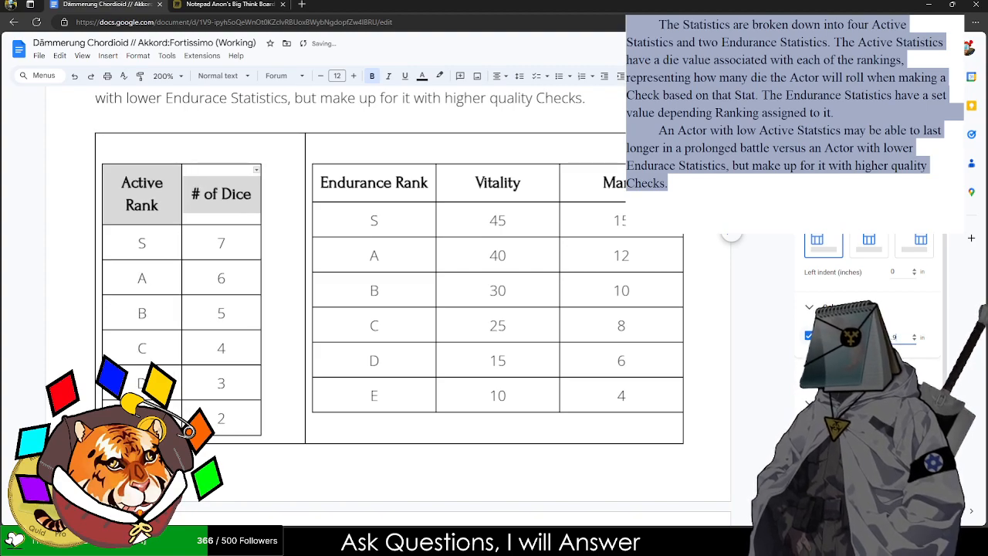
pyautogui.write('95')
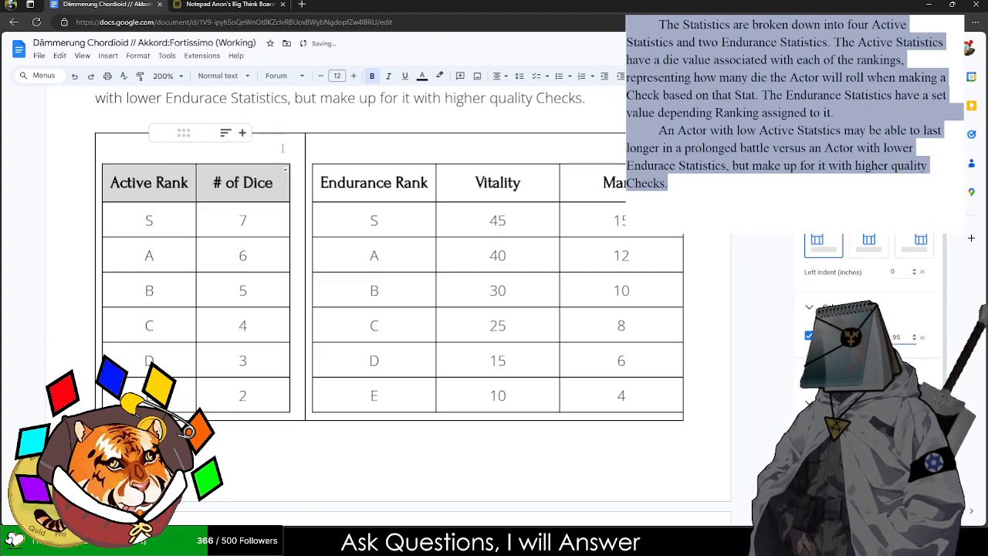
pyautogui.moveTo(305, 147); pyautogui.dragTo(295, 146)
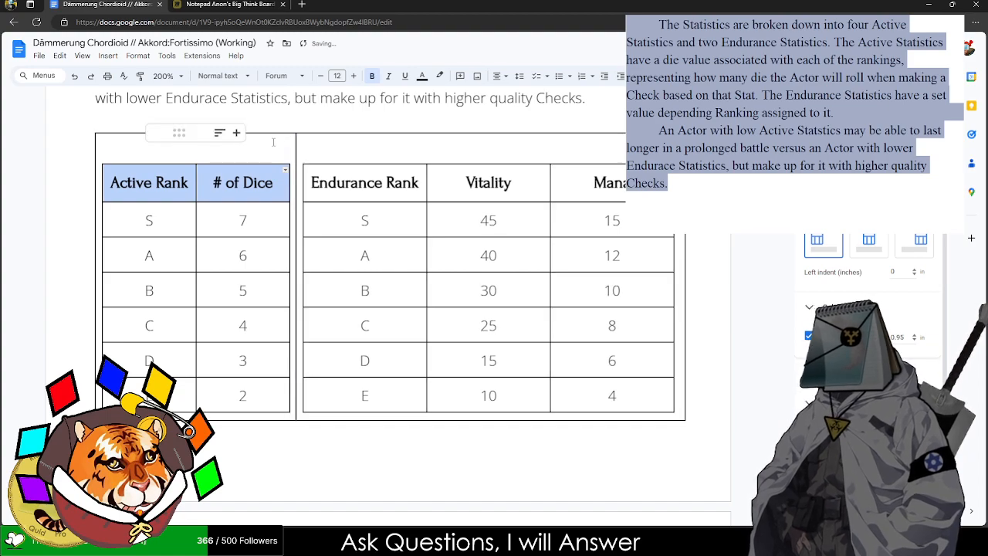
# - Set the blank lines above both nested rank tables to font size 1 and remove the empty line above the outer table
pyautogui.click(224, 145)
pyautogui.click(338, 75)
pyautogui.write('1')
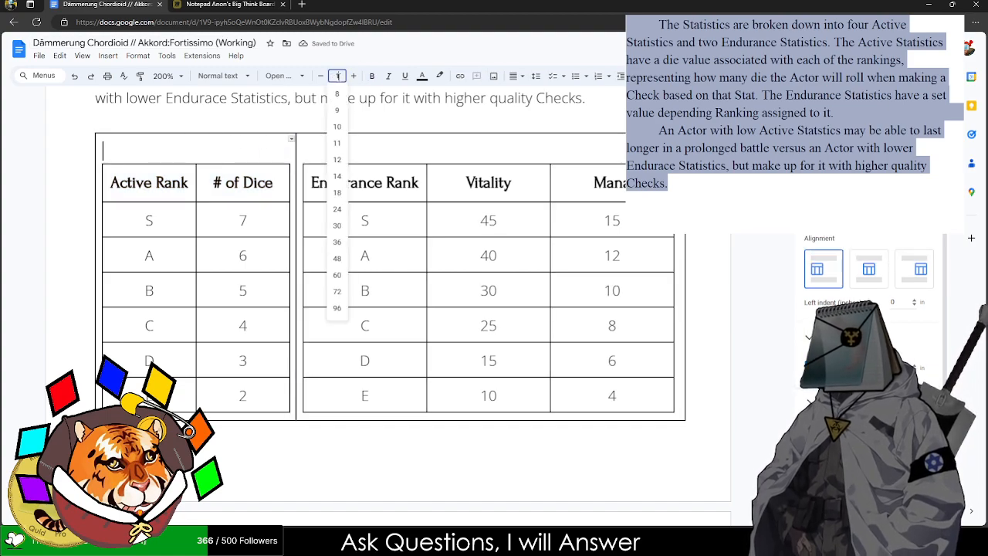
pyautogui.press('Return')
pyautogui.click(328, 147)
pyautogui.click(338, 76)
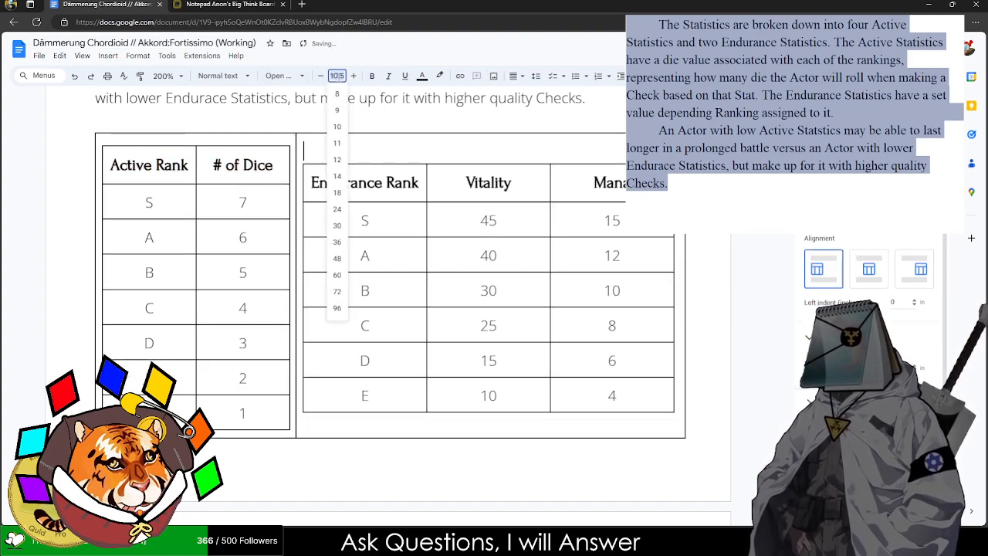
pyautogui.write('1')
pyautogui.press('Return')
pyautogui.click(134, 123)
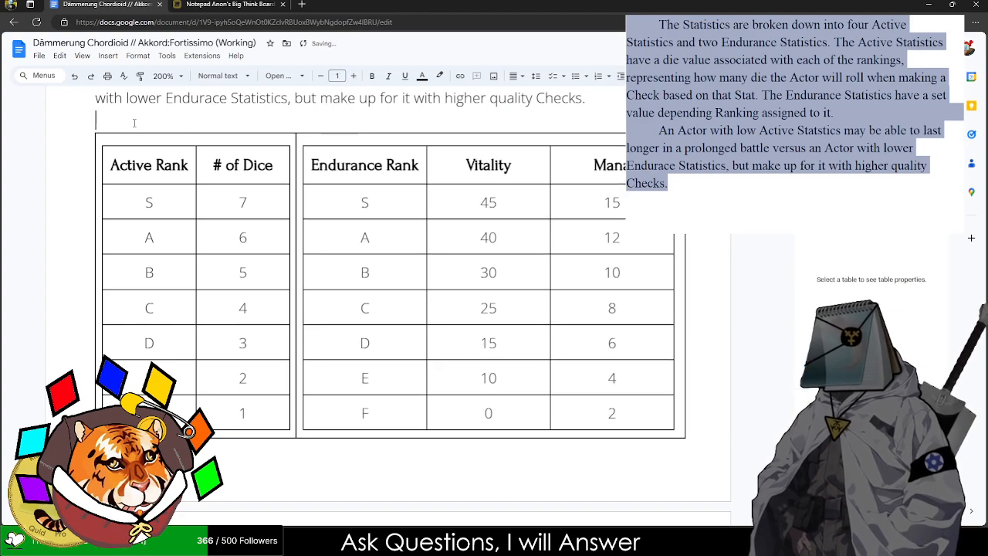
pyautogui.press('BackSpace')
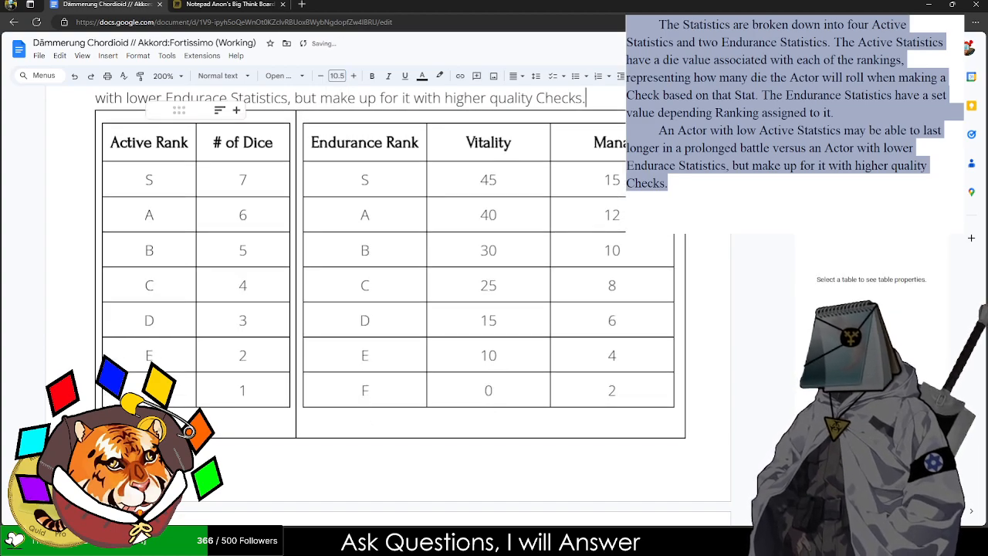
# - Set the blank lines below the nested Endurance Rank and Active Rank tables to font size 1
pyautogui.click(156, 255)
pyautogui.click(337, 75)
pyautogui.write('11')
pyautogui.press('Return')
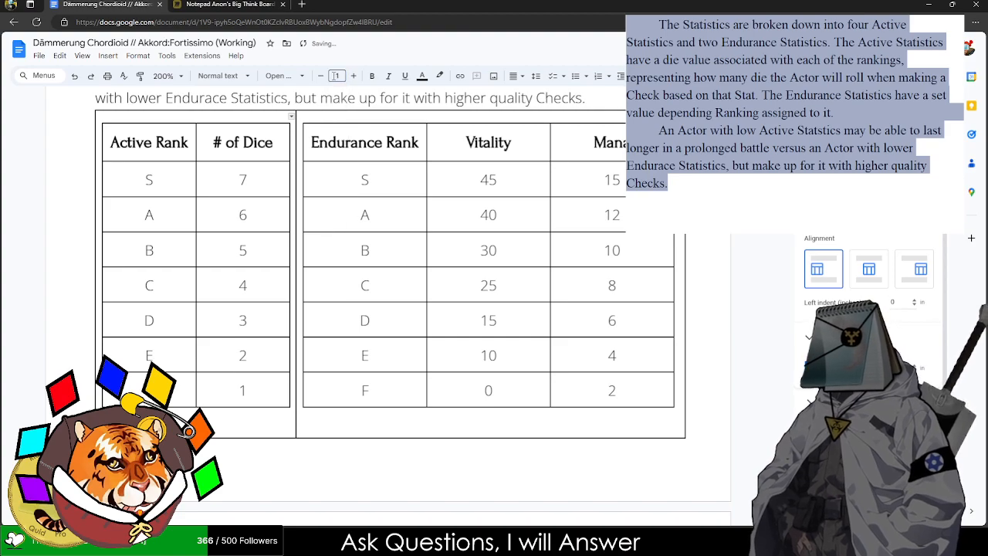
pyautogui.click(378, 433)
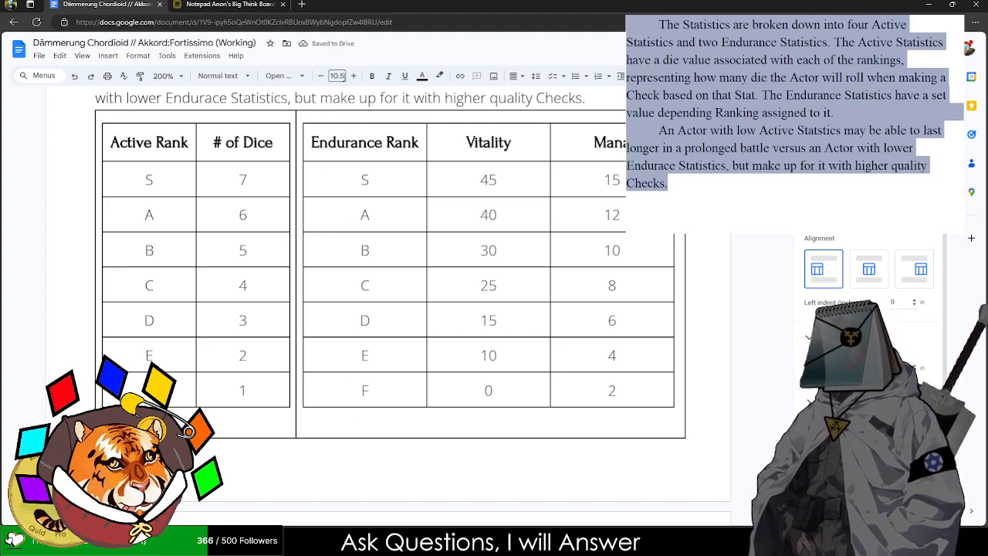
pyautogui.click(340, 77)
pyautogui.write('1')
pyautogui.press('Return')
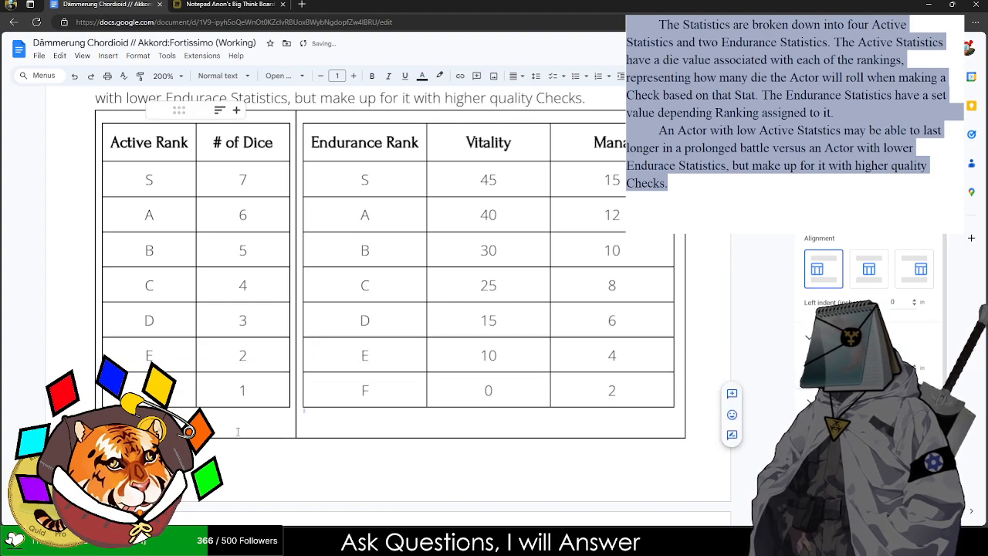
pyautogui.moveTo(238, 432); pyautogui.dragTo(366, 428)
pyautogui.click(271, 425)
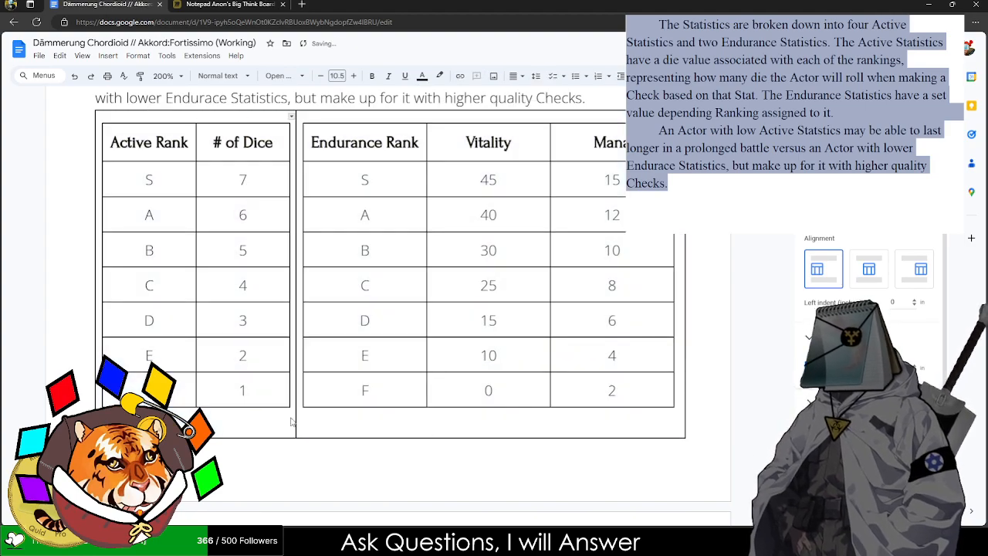
pyautogui.click(337, 75)
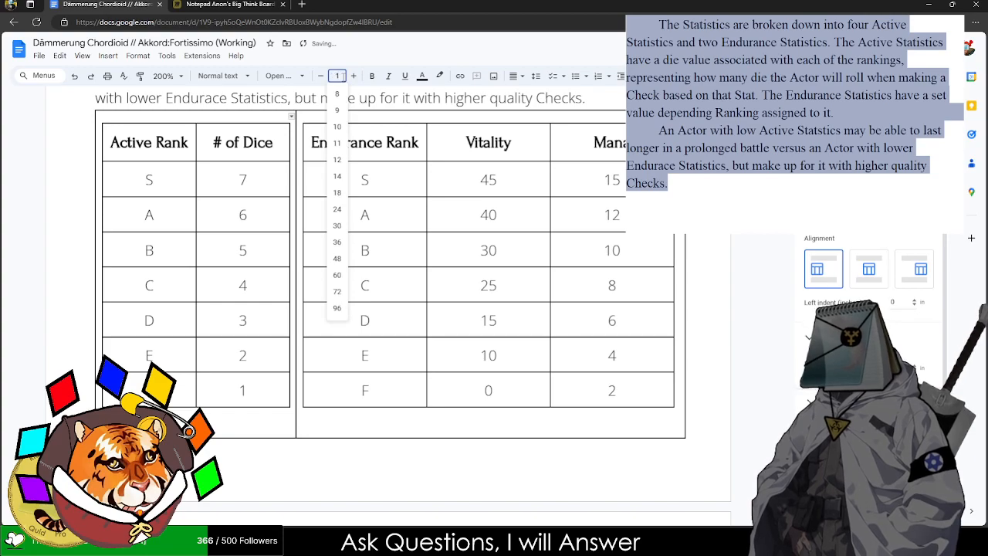
pyautogui.write('1')
pyautogui.press('Return')
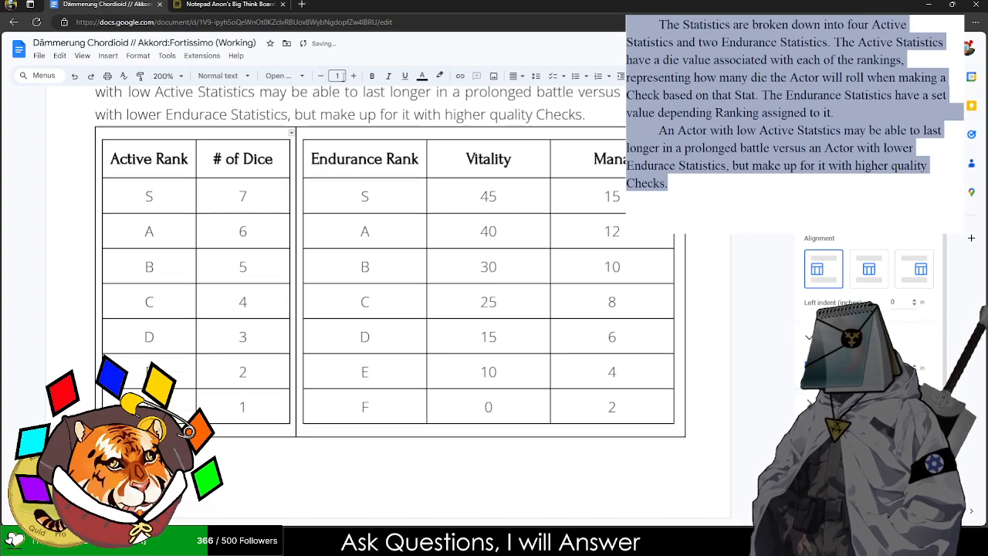
# - Center-align the outer two-cell table and hide its border so only the nested rank tables show
pyautogui.rightClick(298, 433)
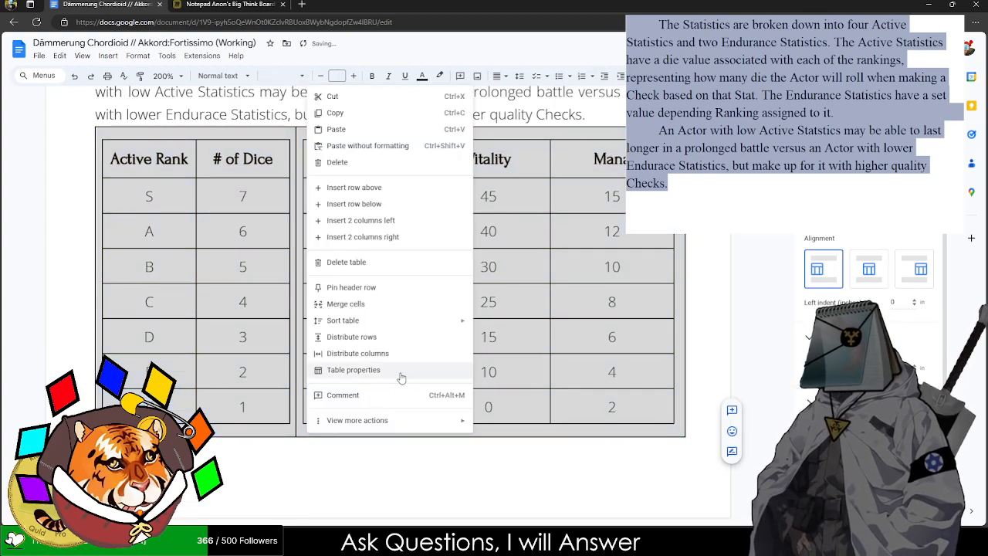
pyautogui.click(400, 370)
pyautogui.scroll(-1, 884, 268)
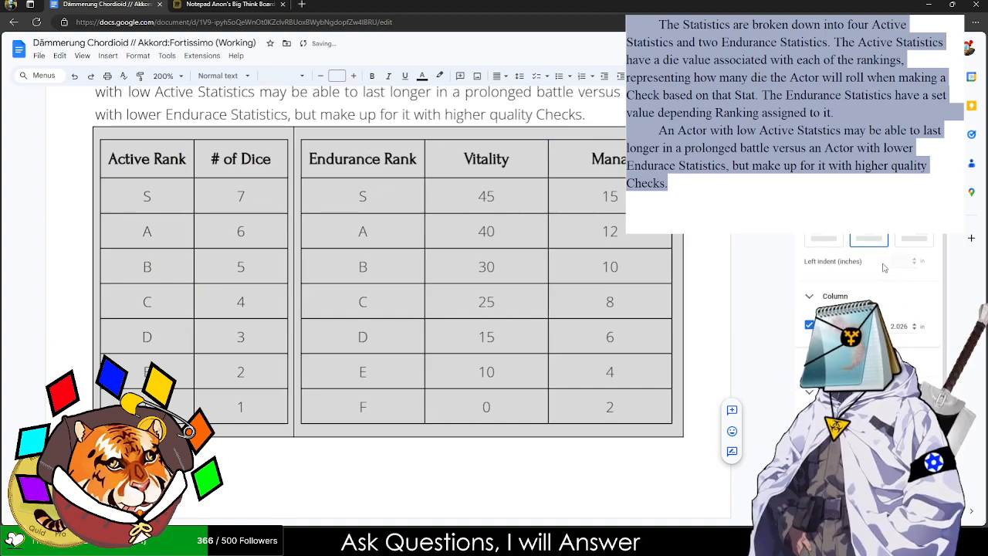
pyautogui.scroll(-2, 884, 294)
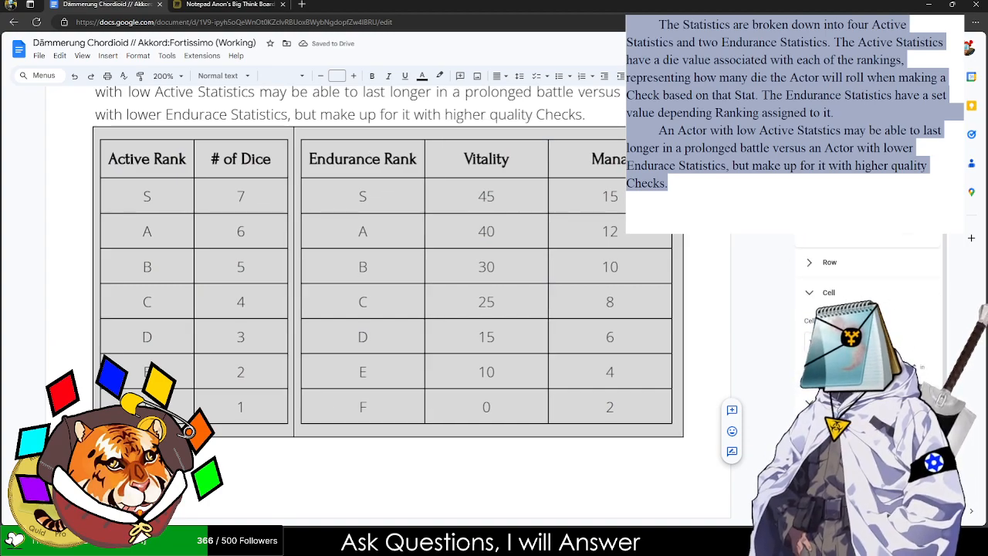
pyautogui.click(932, 101)
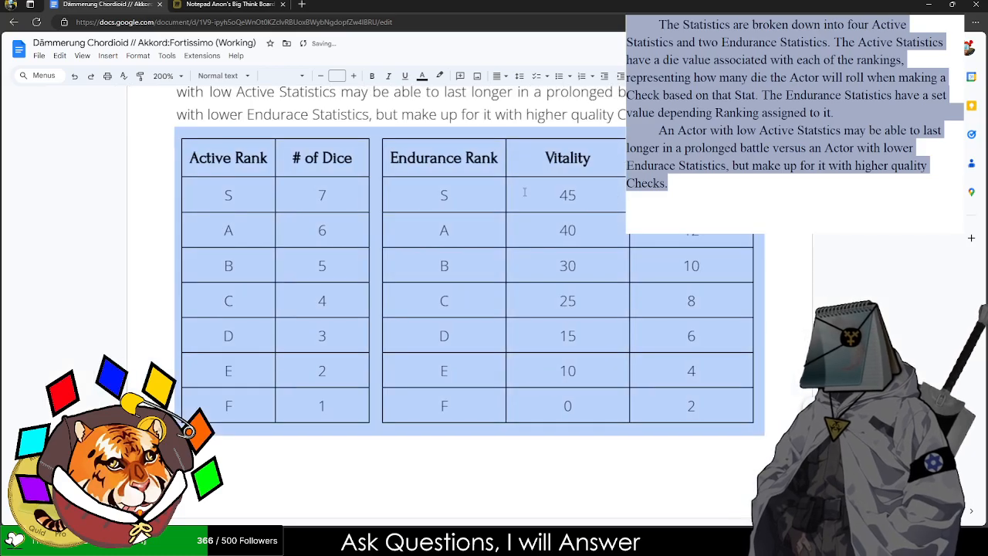
# - Review the layout of the Statistics section's text and the side-by-side rank tables
pyautogui.scroll(2, 471, 194)
pyautogui.click(473, 196)
pyautogui.scroll(-2, 292, 286)
pyautogui.scroll(3, 419, 148)
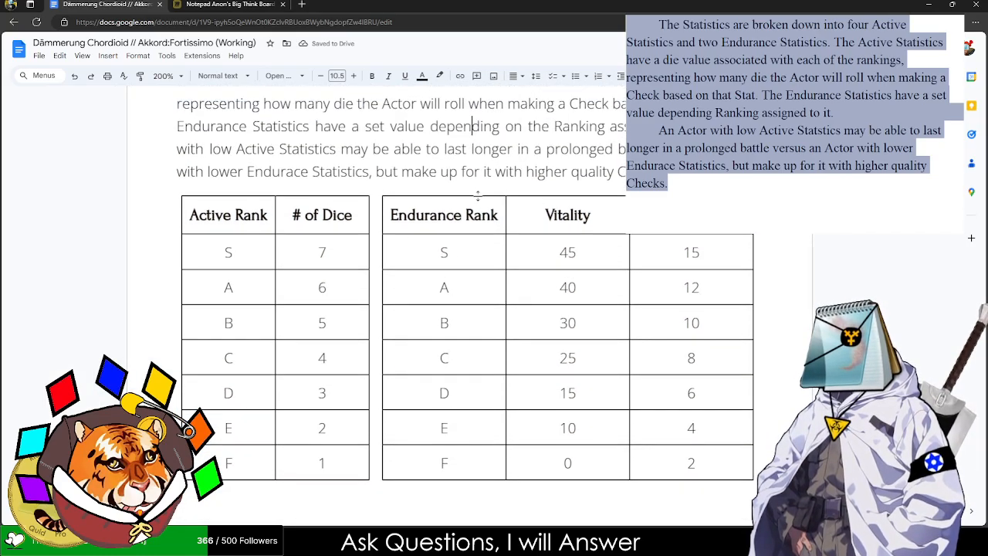
pyautogui.scroll(-3, 391, 170)
pyautogui.scroll(5, 560, 160)
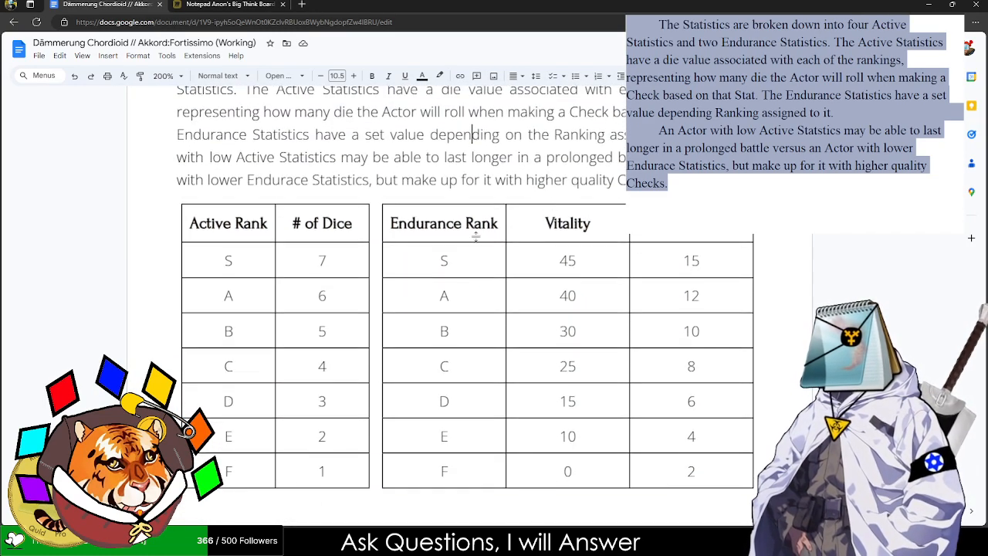
pyautogui.scroll(3, 557, 259)
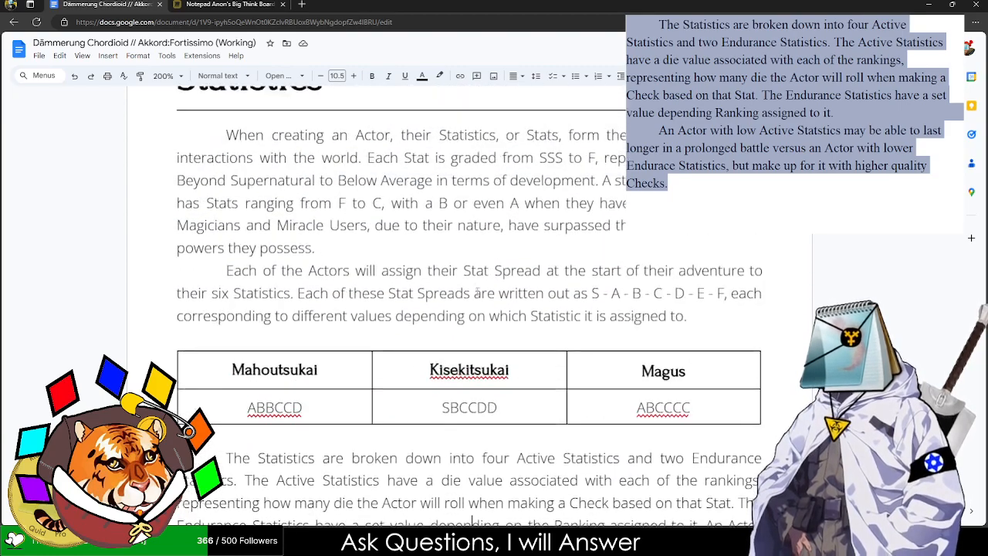
pyautogui.scroll(-6, 260, 379)
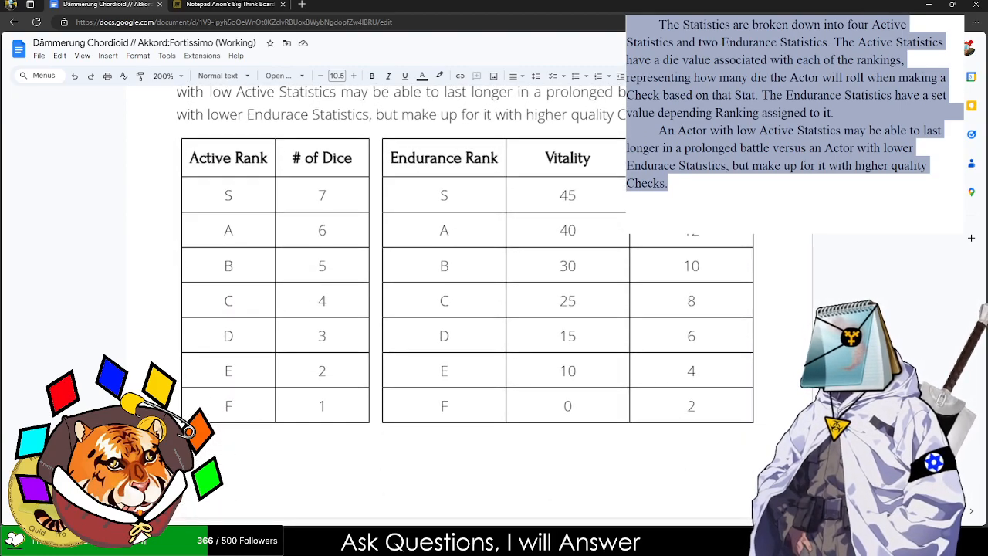
pyautogui.scroll(-2, 292, 242)
pyautogui.scroll(5, 291, 242)
pyautogui.scroll(-4, 291, 242)
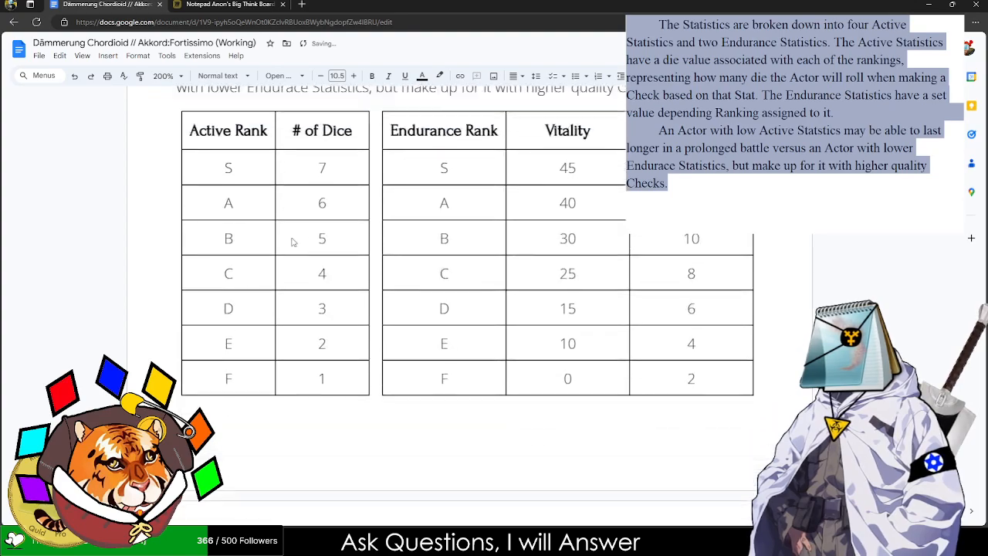
pyautogui.scroll(5, 292, 242)
pyautogui.scroll(-8, 217, 192)
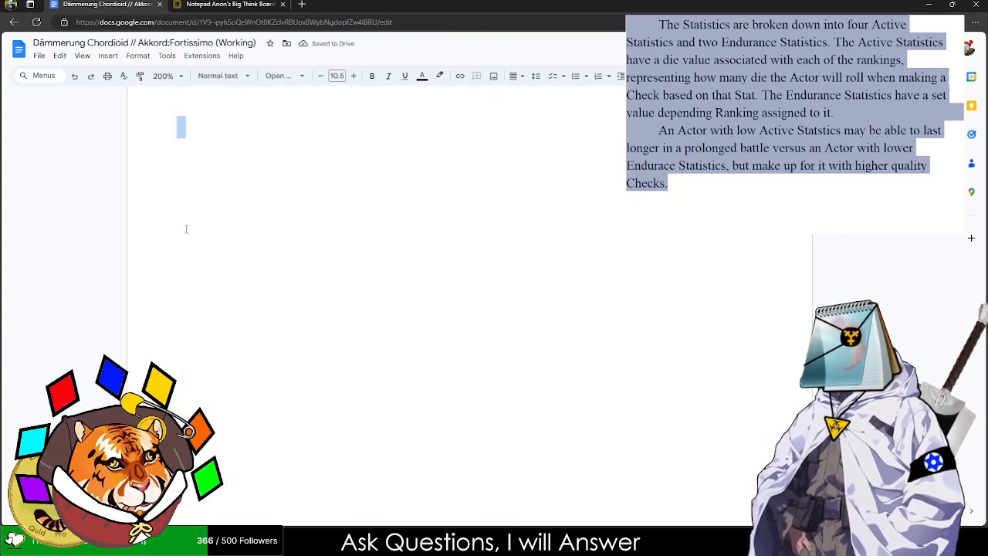
# - Add the Heading 3 title "Active Statistics" at the start of the page after the rank tables
pyautogui.scroll(4, 186, 229)
pyautogui.click(183, 327)
pyautogui.click(223, 76)
pyautogui.click(240, 291)
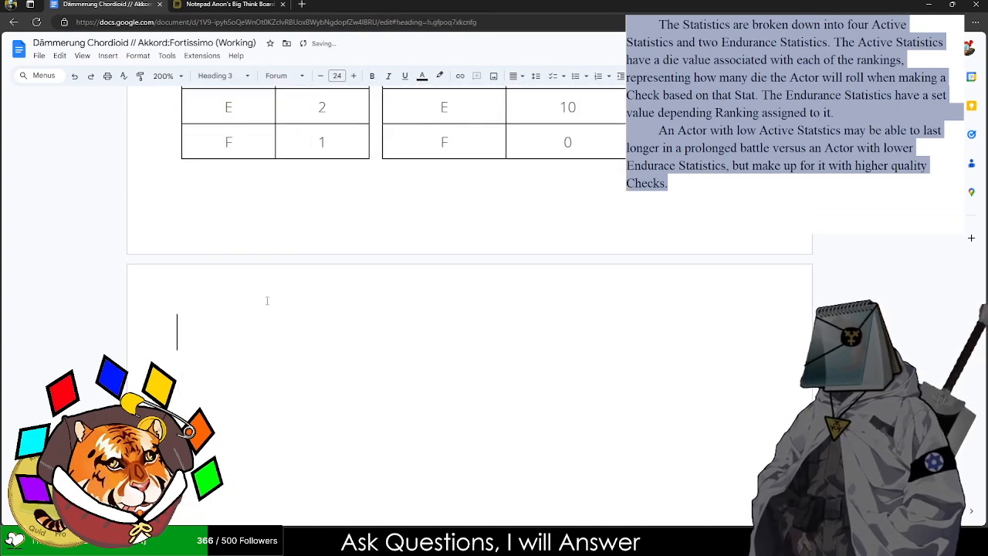
pyautogui.write('Active S')
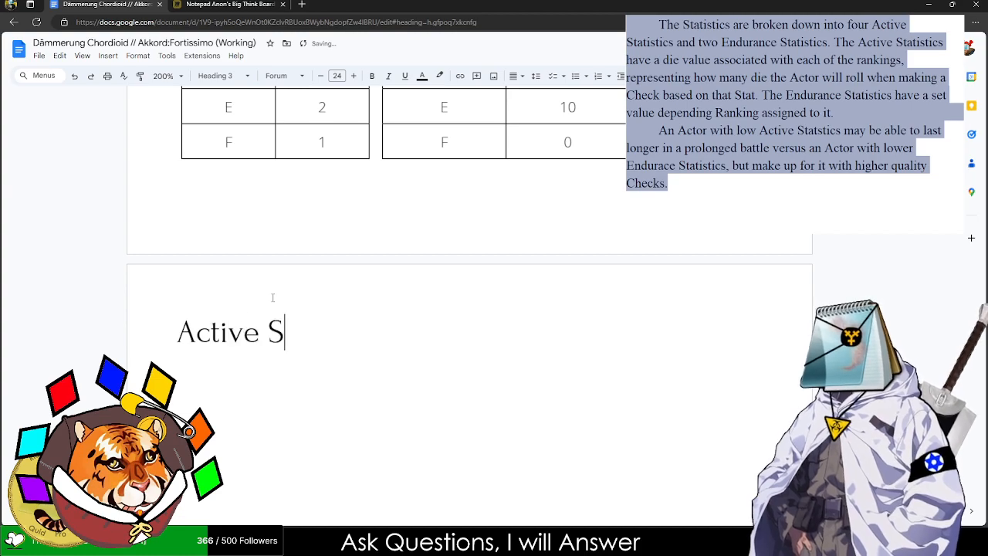
pyautogui.write('ki')
pyautogui.press('BackSpace')
pyautogui.press('BackSpace')
pyautogui.press('BackSpace')
pyautogui.write('Stat')
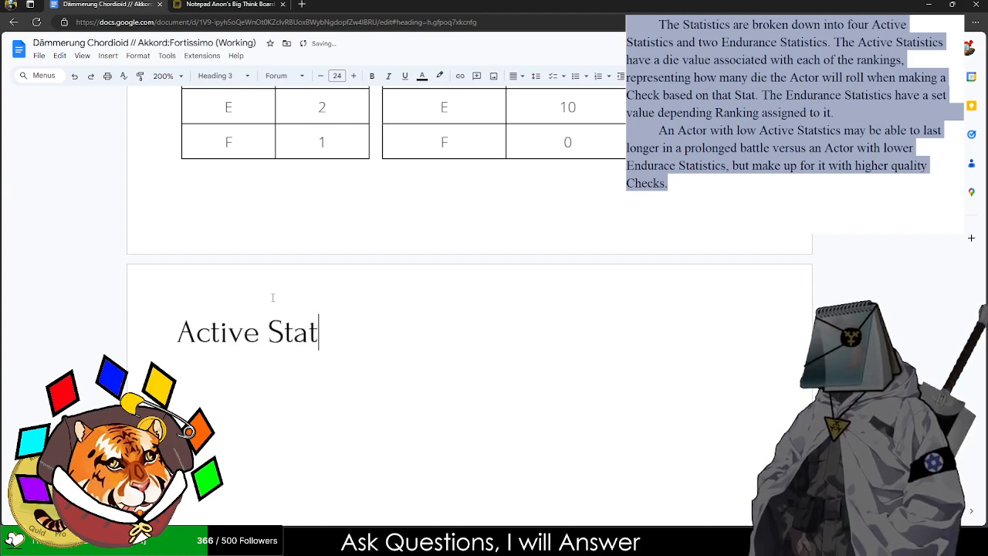
pyautogui.write('istics')
pyautogui.press('Return')
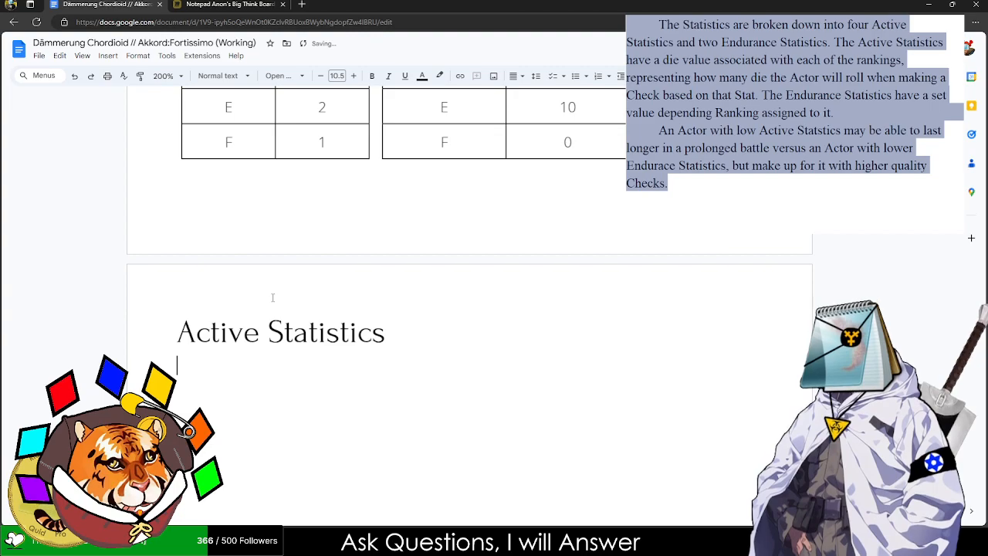
# - Insert a table with one column and two rows under the Active Statistics heading and remove the blank line between them
pyautogui.scroll(-1, 307, 192)
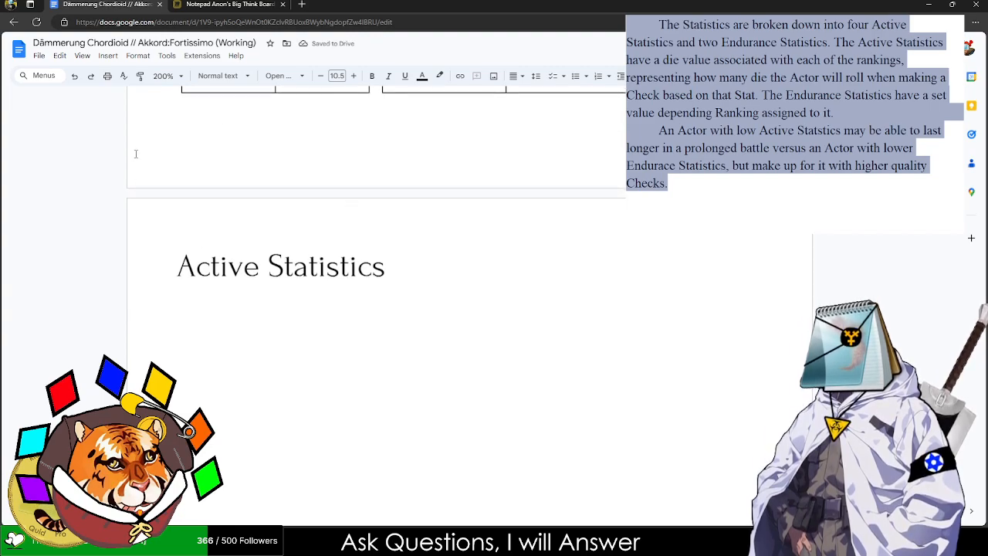
pyautogui.click(107, 55)
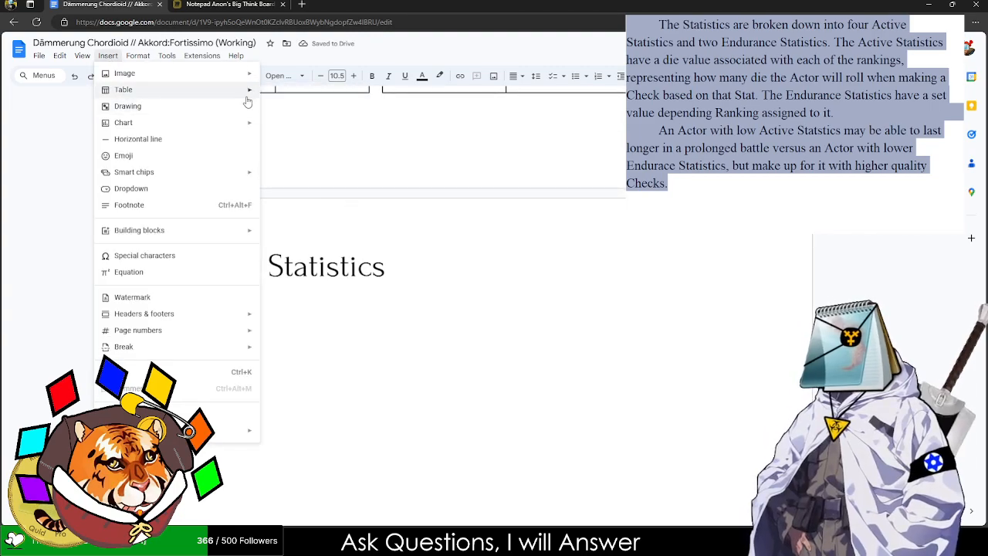
pyautogui.moveTo(247, 91)
pyautogui.click(266, 127)
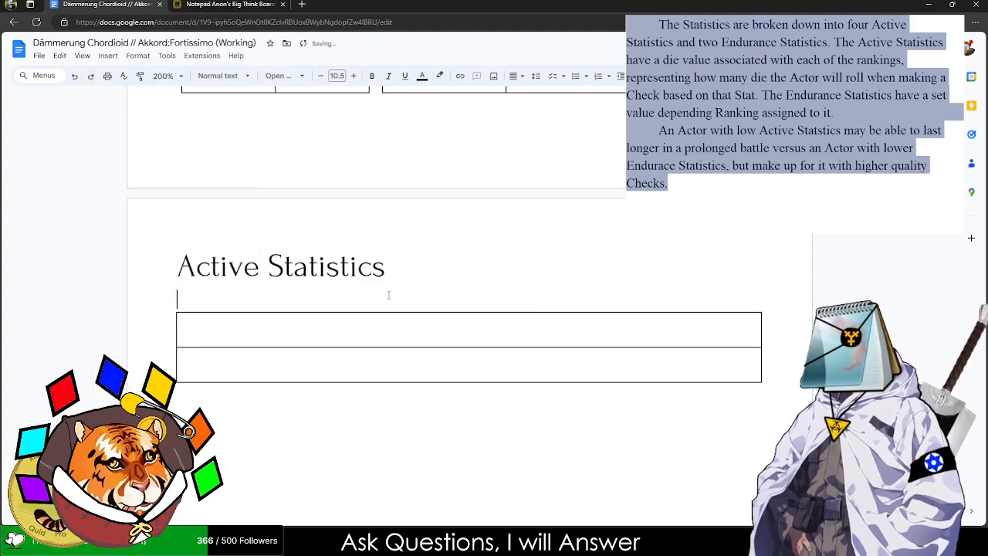
pyautogui.press('BackSpace')
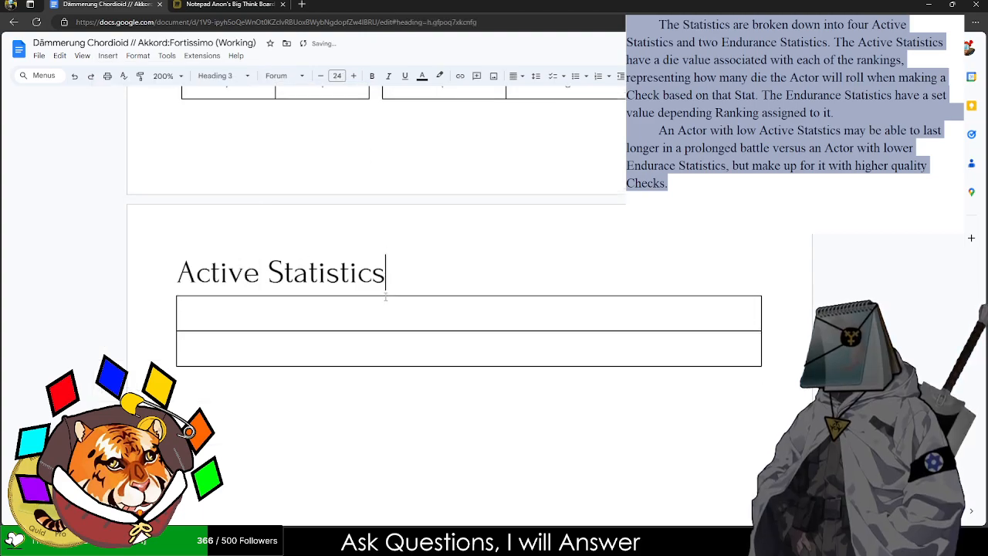
pyautogui.scroll(-2, 415, 291)
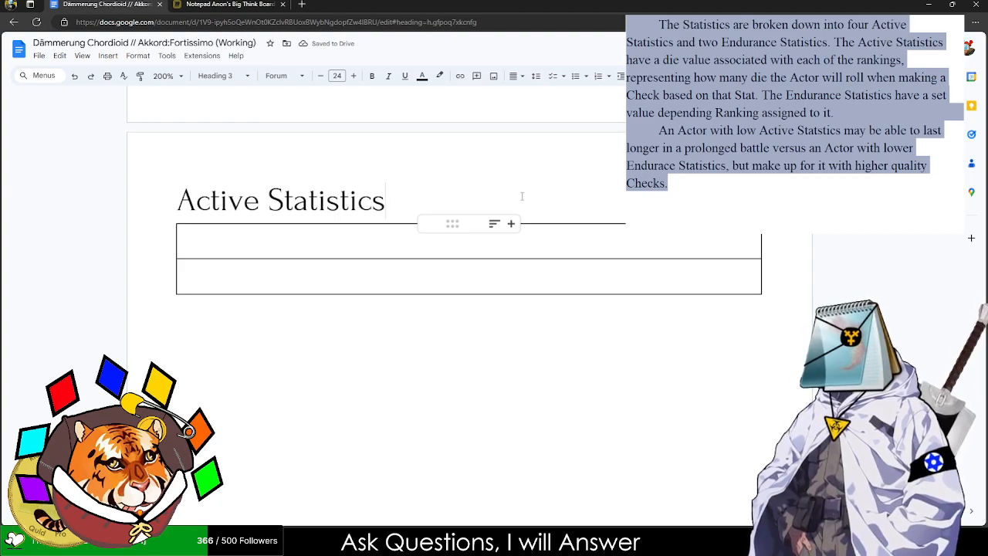
# - Check the statistic list on the Miro board and add a second column to the table under Active Statistics
pyautogui.click(230, 4)
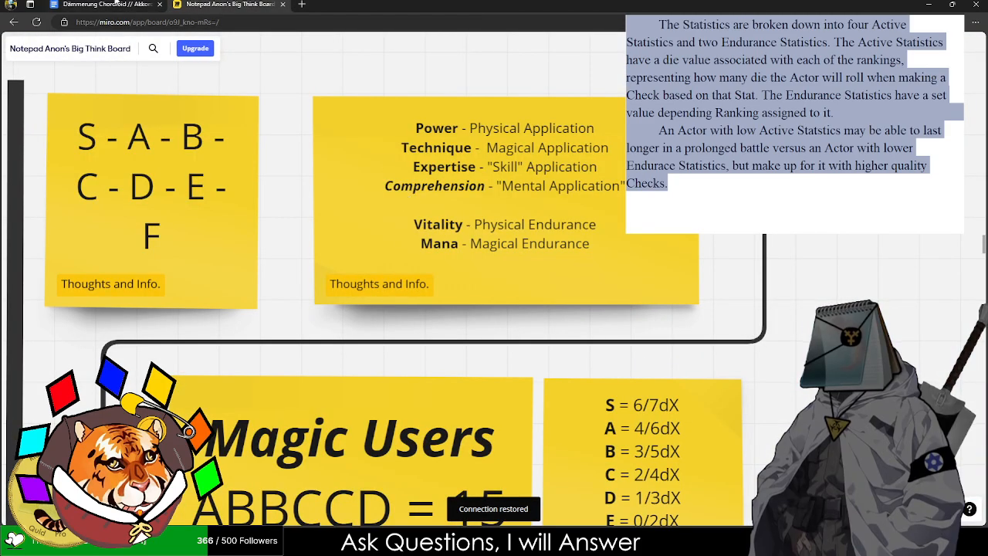
pyautogui.click(108, 4)
pyautogui.click(520, 242)
pyautogui.moveTo(520, 243); pyautogui.dragTo(519, 279)
pyautogui.rightClick(519, 279)
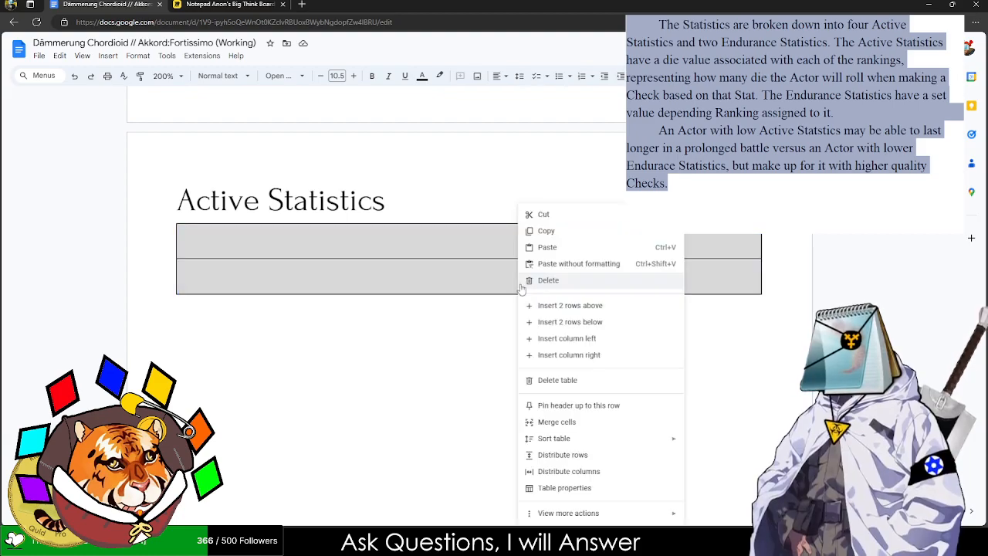
pyautogui.click(632, 359)
# - Duplicate the two-by-two table below itself and set the line separating the two tables to Normal text
pyautogui.moveTo(469, 251); pyautogui.dragTo(545, 287)
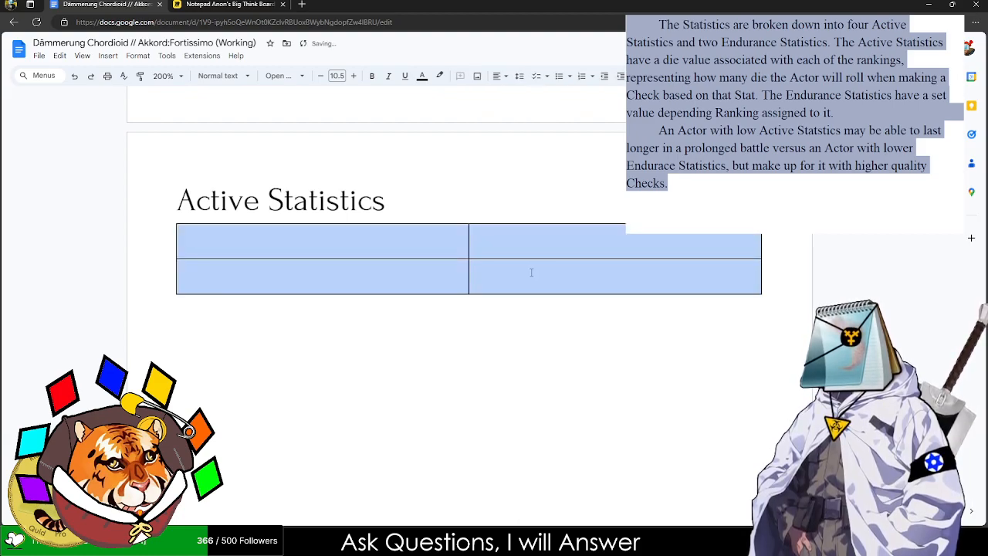
pyautogui.click(315, 319)
pyautogui.hotkey('ctrl', 'v')
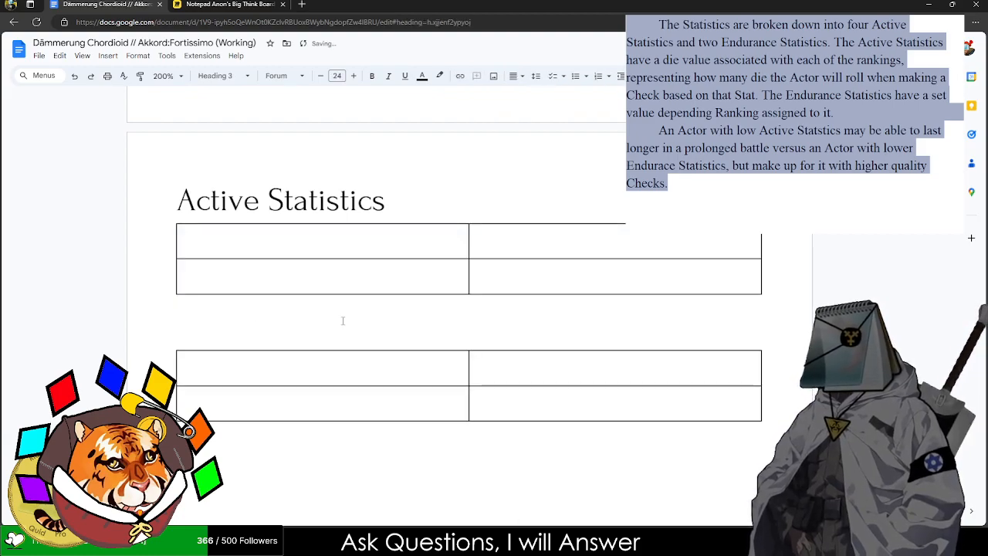
pyautogui.click(218, 75)
pyautogui.click(243, 101)
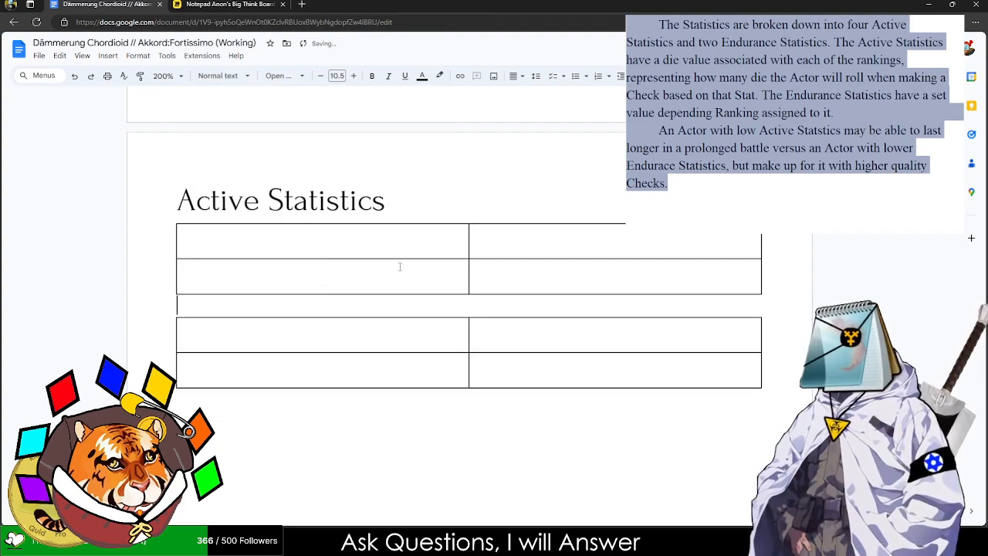
# - Copy the Power, Technique, Expertise and Comprehension lines from the Miro note and paste them below the second table in the document
pyautogui.click(363, 243)
pyautogui.click(266, 3)
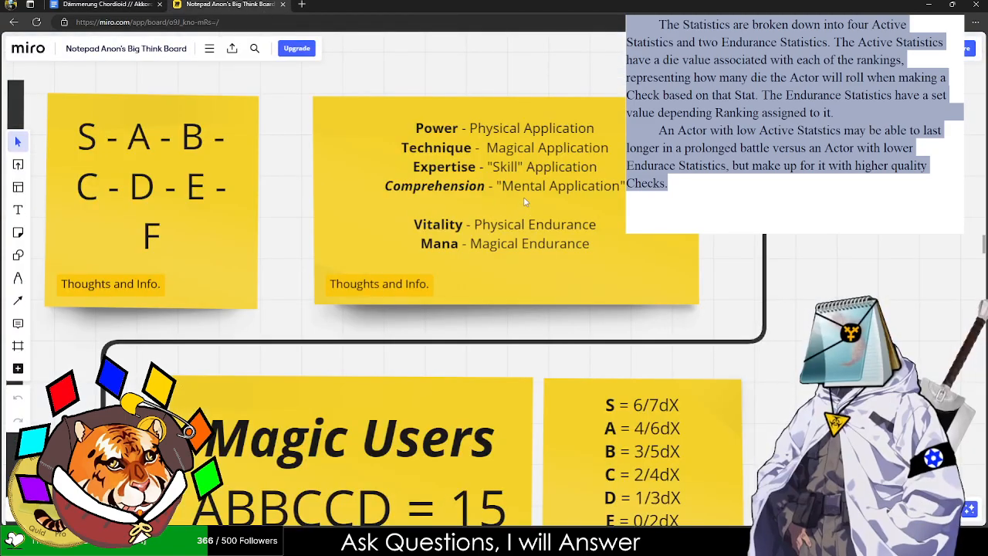
pyautogui.doubleClick(462, 161)
pyautogui.moveTo(415, 128); pyautogui.dragTo(591, 245)
pyautogui.moveTo(623, 186); pyautogui.dragTo(395, 132)
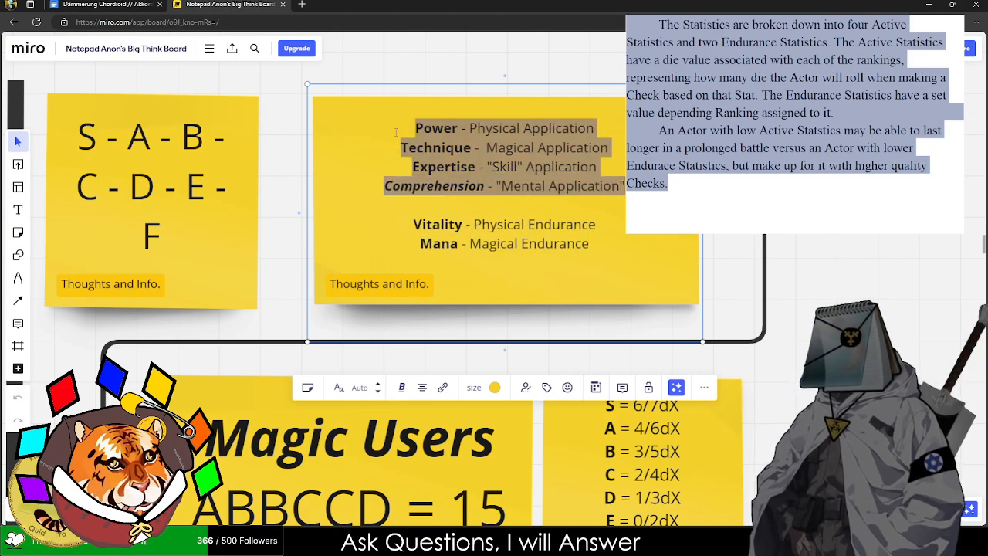
pyautogui.click(140, 3)
pyautogui.scroll(-4, 209, 291)
pyautogui.click(231, 203)
pyautogui.hotkey('ctrl', 'v')
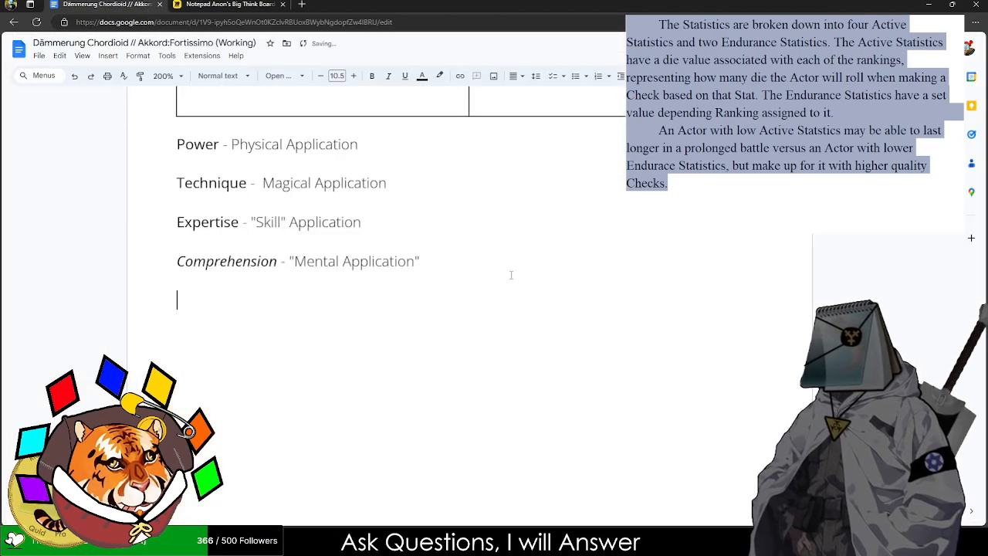
# - Sort the four pasted statistic lines alphabetically from A to Z with the Sorted Paragraphs add-on
pyautogui.moveTo(509, 273); pyautogui.dragTo(149, 135)
pyautogui.click(202, 55)
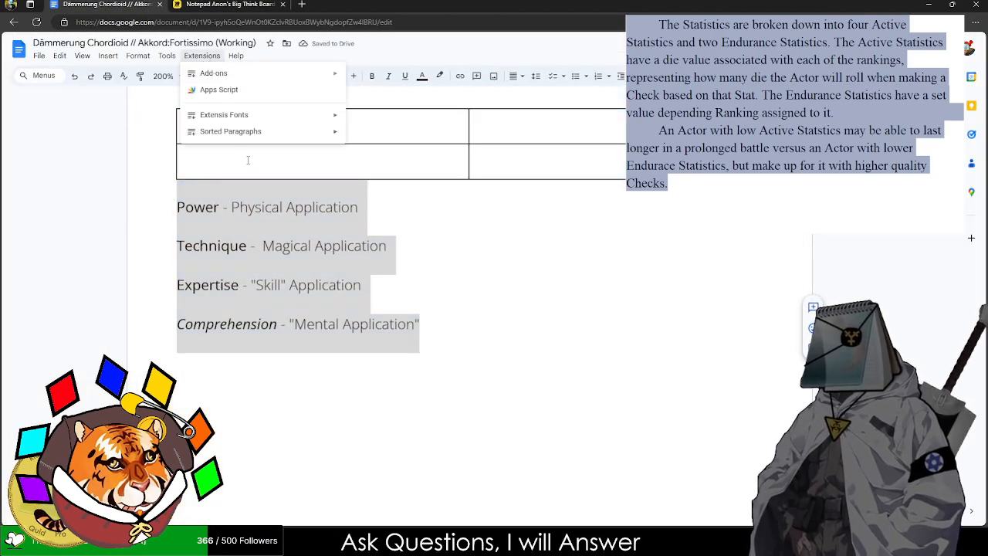
pyautogui.moveTo(312, 135)
pyautogui.click(371, 135)
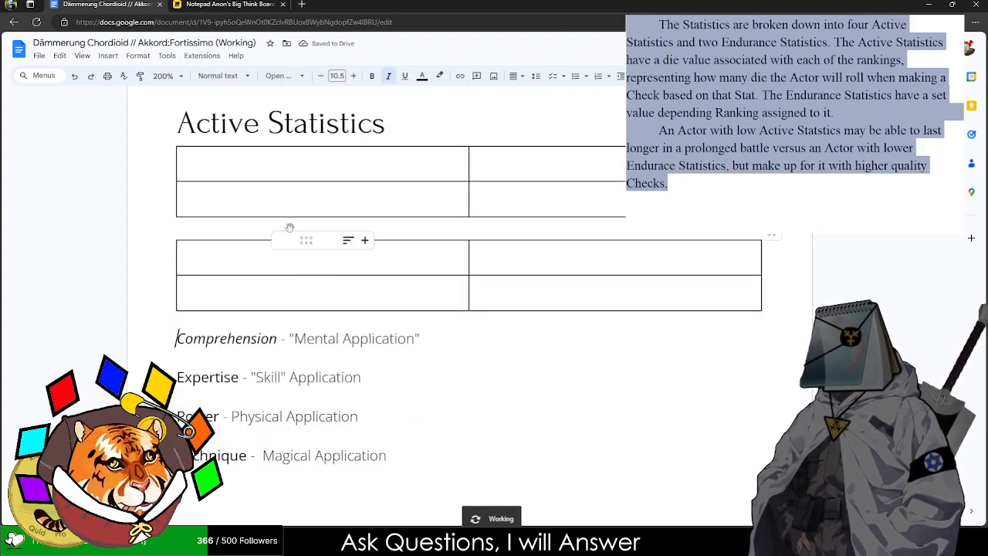
# - Enter Comprehension and Expertise in the first row of the upper table under Active Statistics
pyautogui.click(290, 175)
pyautogui.write('Com')
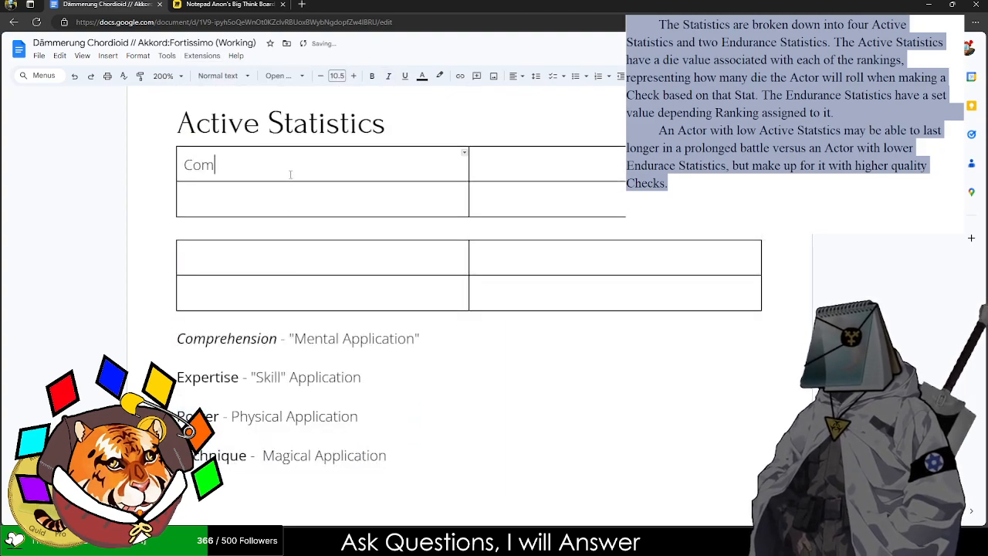
pyautogui.write('prehension')
pyautogui.press('Tab')
pyautogui.write('E')
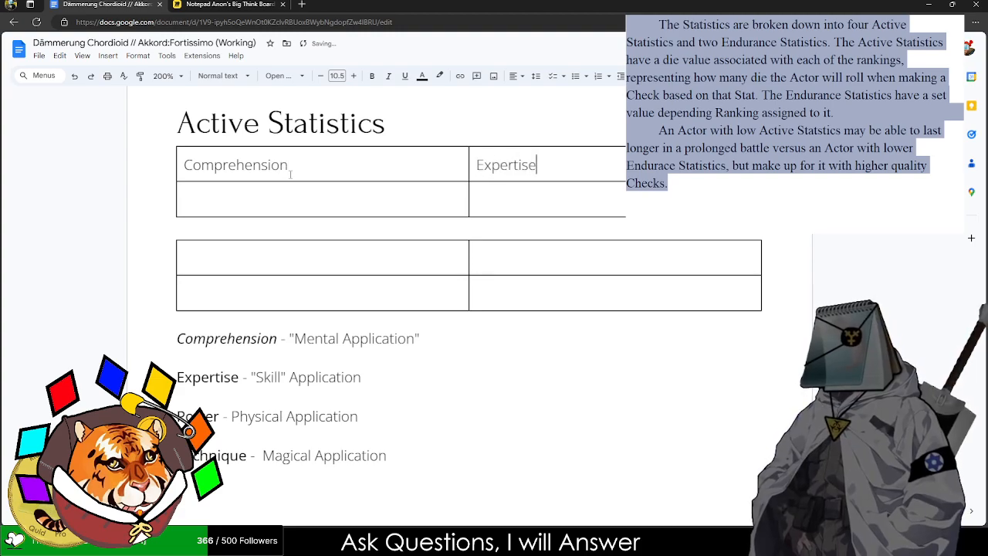
# - Enter Power and Technique in the first row of the lower table
pyautogui.click(257, 253)
pyautogui.write('Power')
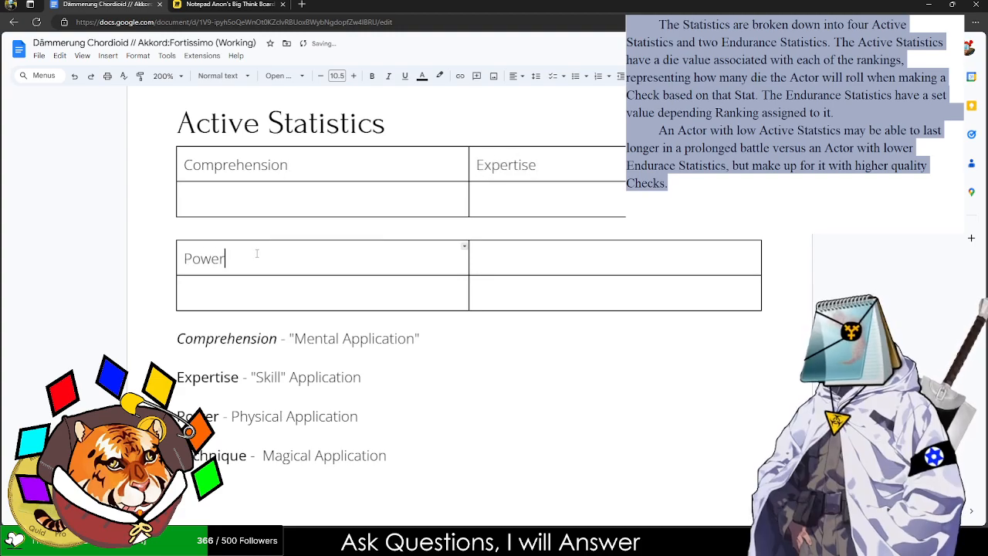
pyautogui.press('Tab')
pyautogui.write('Tec')
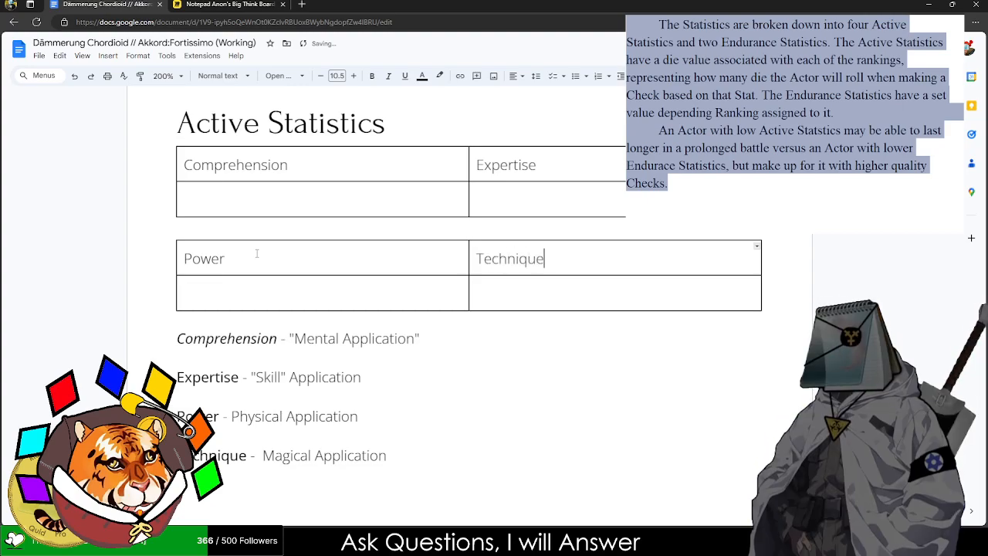
pyautogui.write('hnique')
# - Center the text in both tables, then make the Comprehension and Expertise row bold at font size 12
pyautogui.moveTo(355, 155); pyautogui.dragTo(547, 283)
pyautogui.click(516, 76)
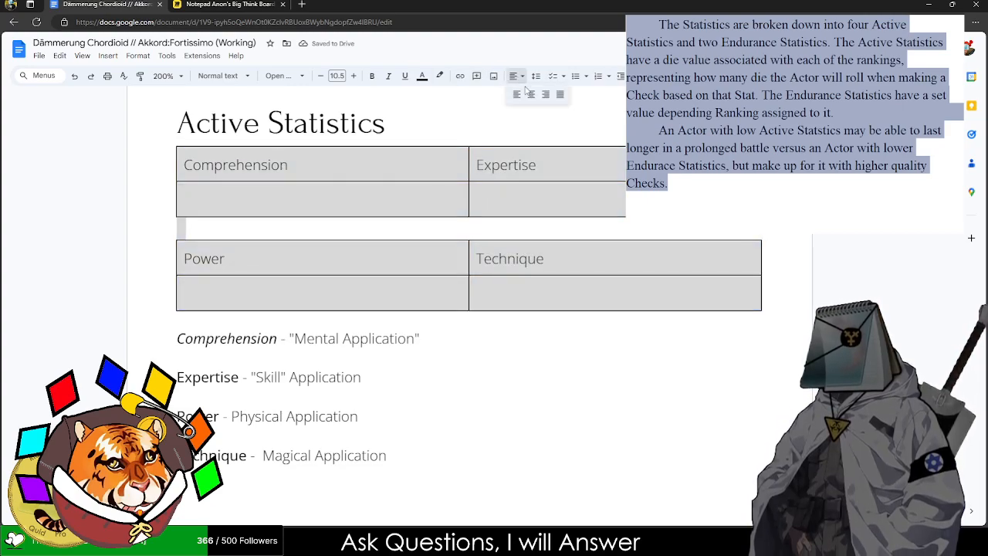
pyautogui.click(531, 94)
pyautogui.moveTo(453, 158); pyautogui.dragTo(509, 149)
pyautogui.hotkey('ctrl', 'b')
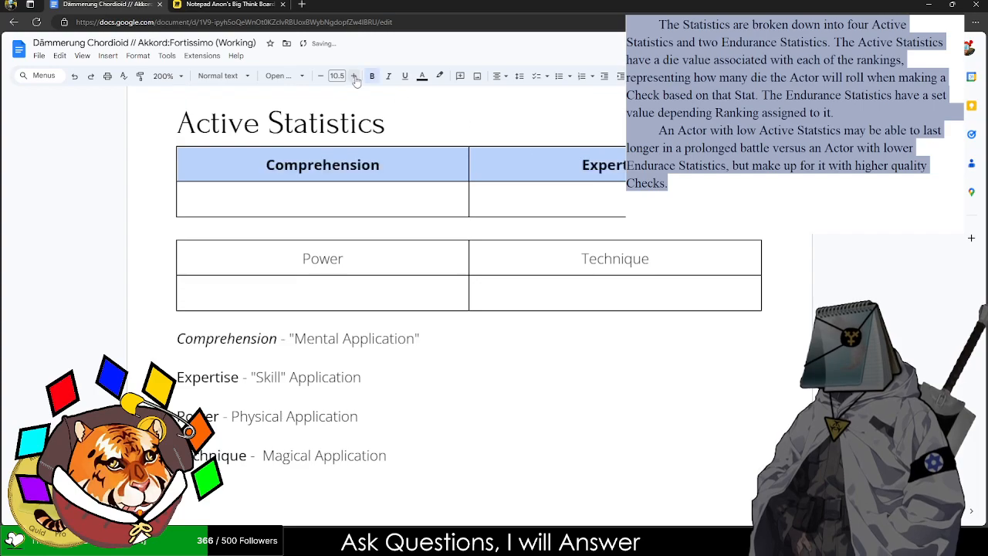
pyautogui.click(353, 76)
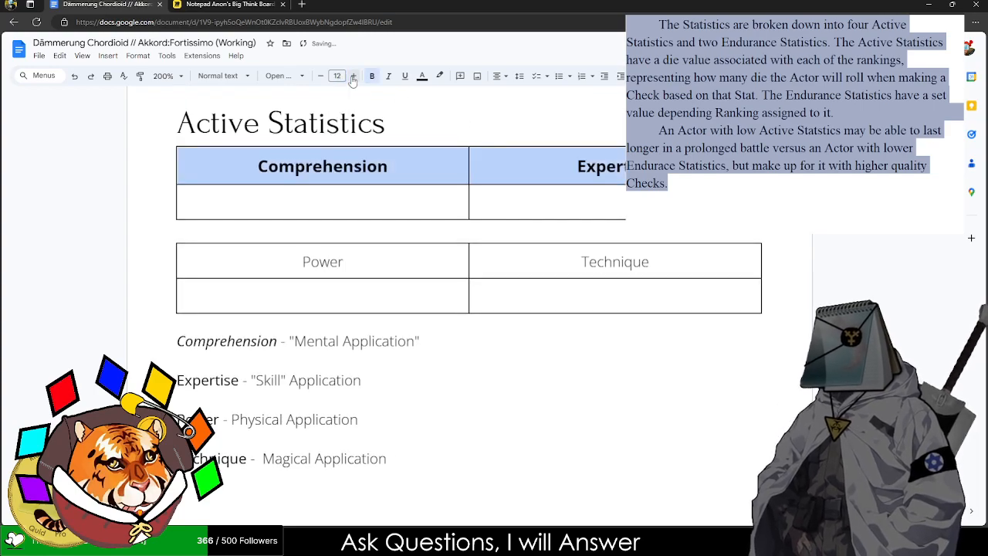
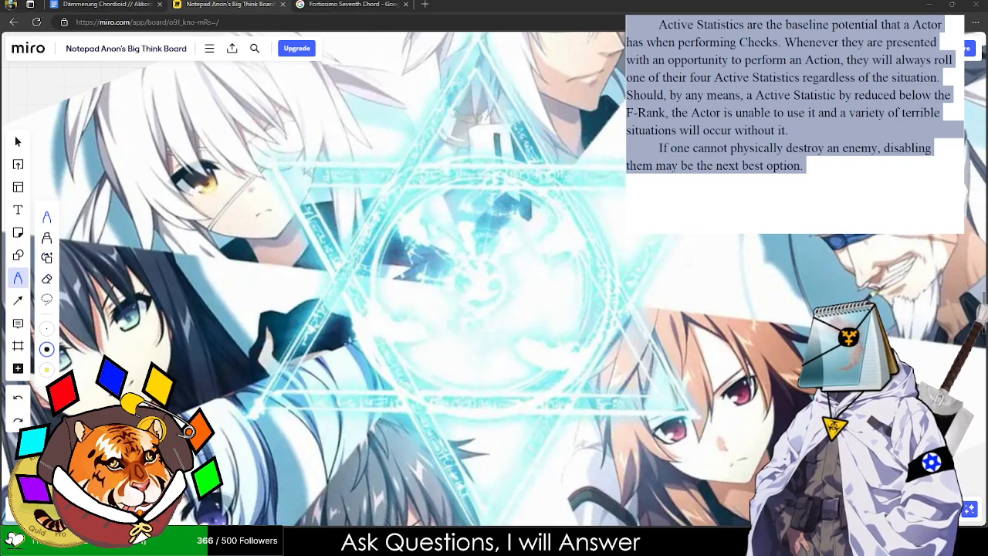
# - Delete the large rotated anime character image beside the Dämmerung Chordioid notes on the Miro board
pyautogui.scroll(-5, 689, 263)
pyautogui.scroll(5, 685, 264)
pyautogui.scroll(-6, 680, 270)
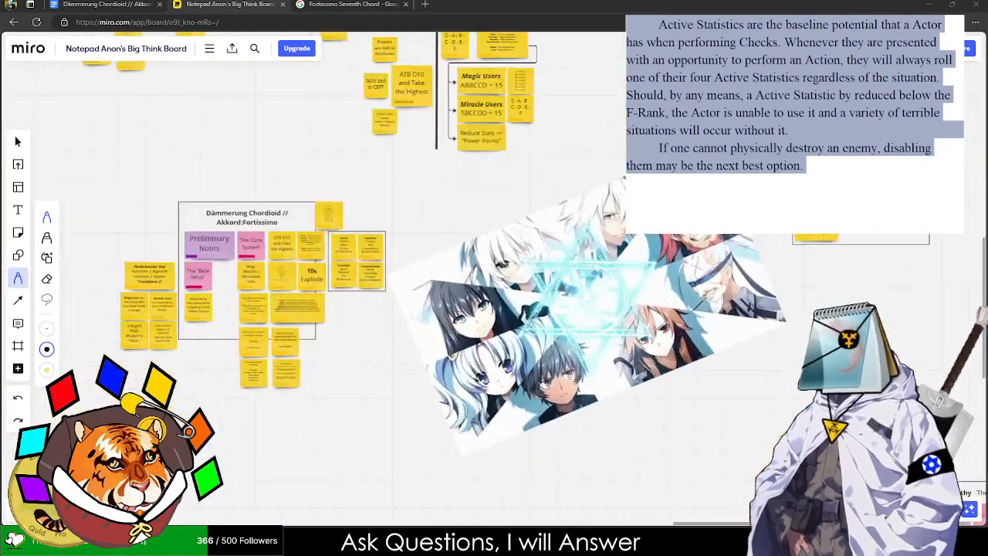
pyautogui.scroll(5, 656, 348)
pyautogui.scroll(-3, 618, 402)
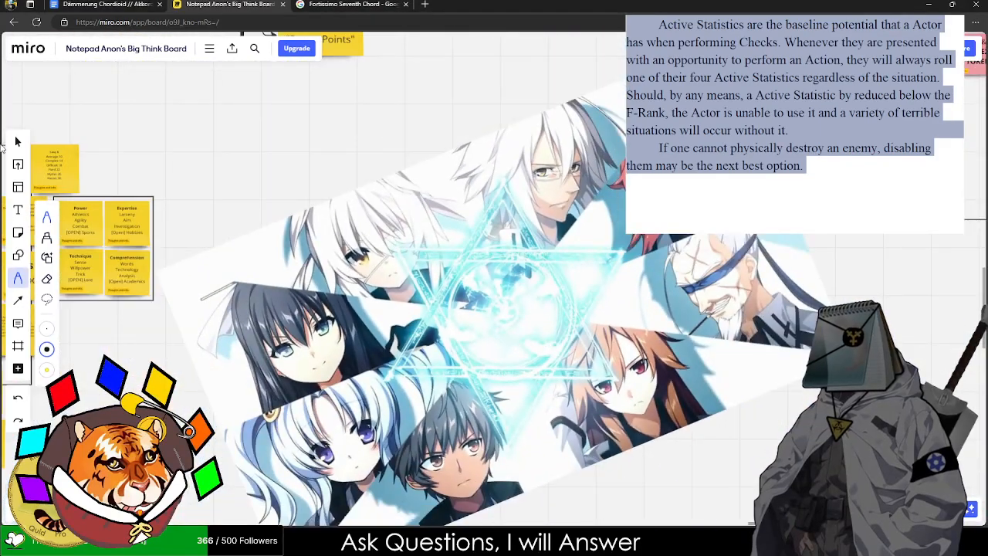
pyautogui.click(18, 141)
pyautogui.click(602, 266)
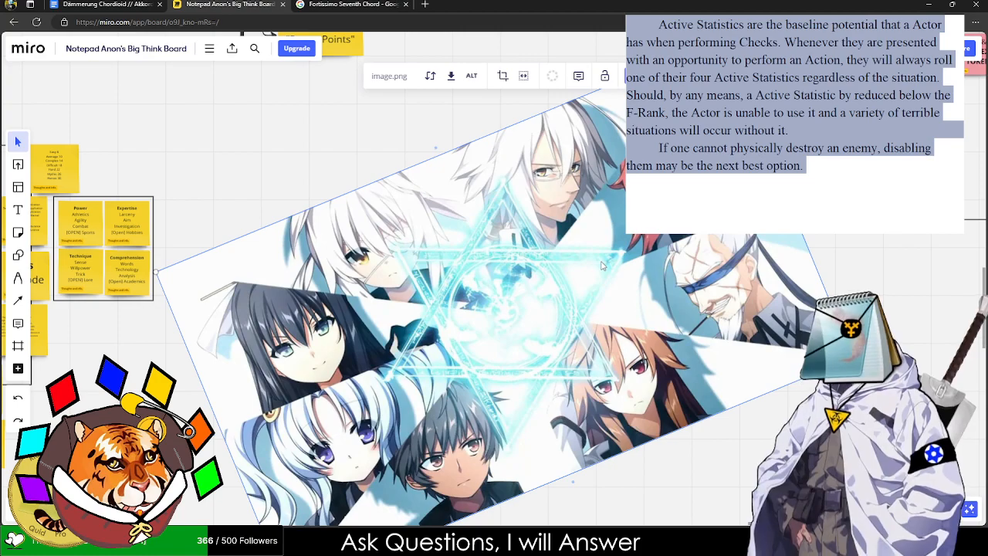
pyautogui.press('Delete')
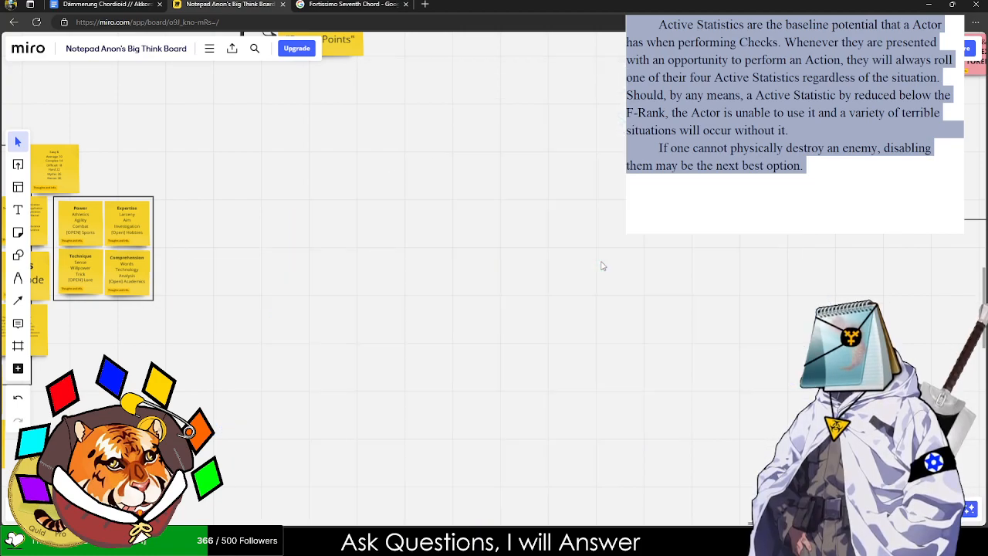
pyautogui.scroll(-4, 487, 227)
pyautogui.scroll(-3, 473, 263)
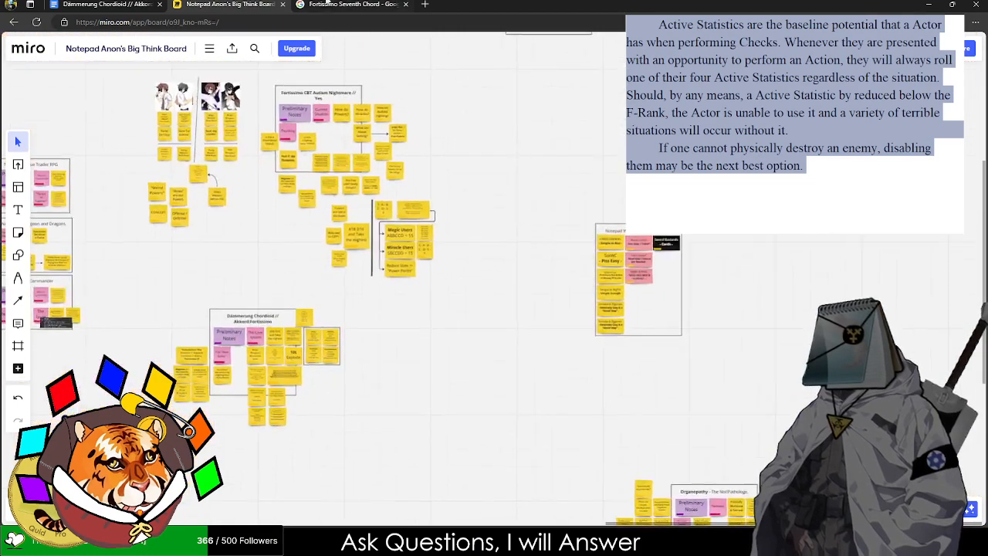
# - Switch to the Google image results and search for kuomintang
pyautogui.click(328, 5)
pyautogui.moveTo(279, 52); pyautogui.dragTo(78, 66)
pyautogui.write('K')
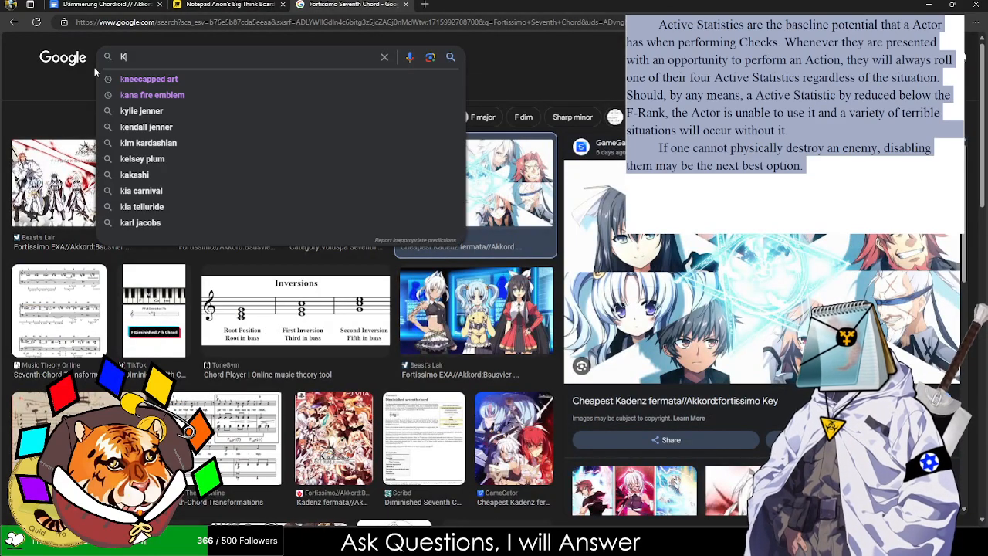
pyautogui.write('uomin')
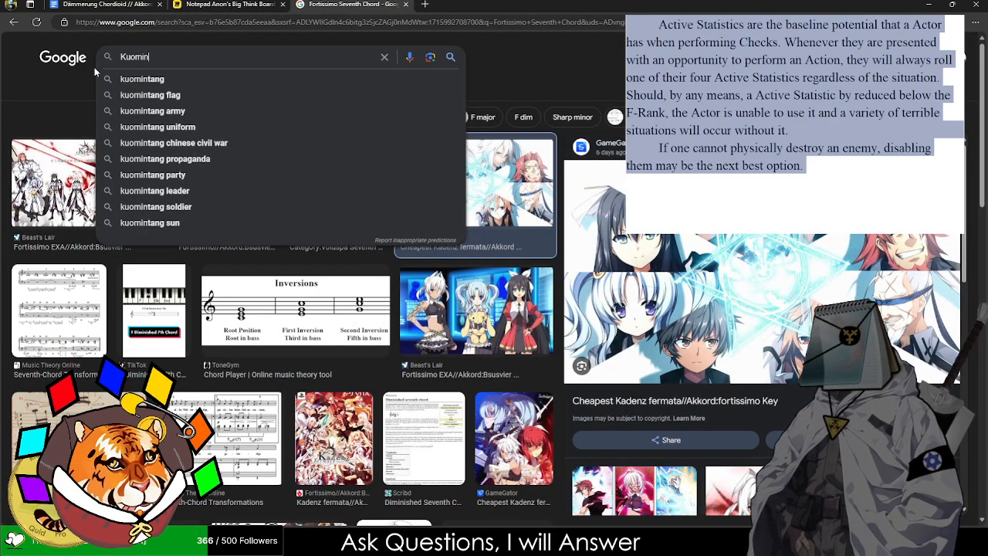
pyautogui.press('Down')
pyautogui.press('Return')
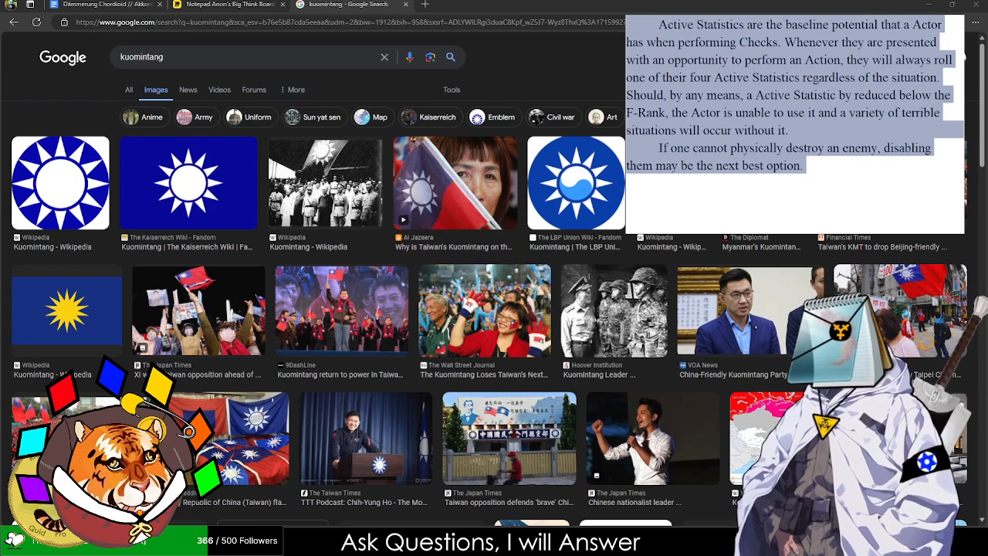
# - Search Google Images for Anonymous Agony and refine the query to Anonymous Agony 2
pyautogui.moveTo(260, 65); pyautogui.dragTo(106, 72)
pyautogui.write('Ano')
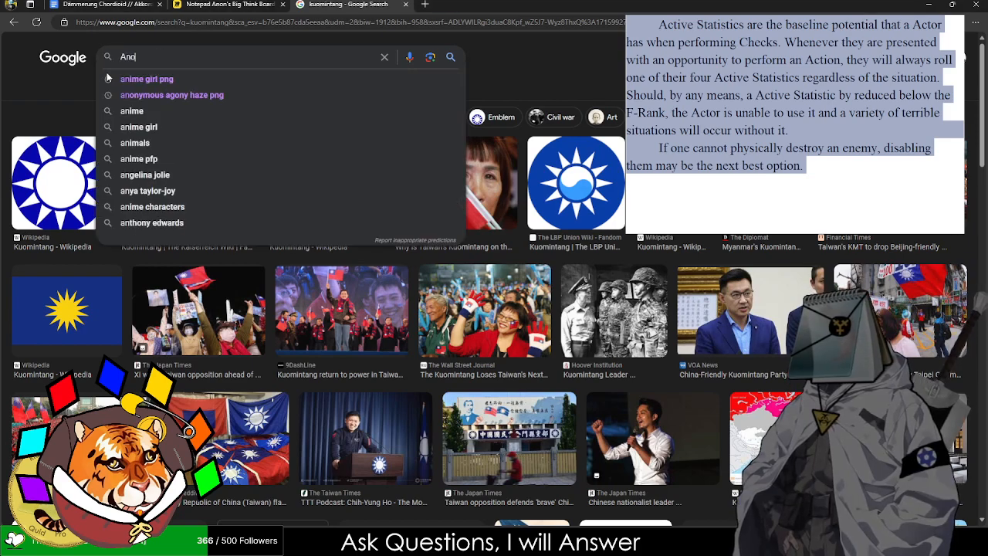
pyautogui.write('nymous Agony')
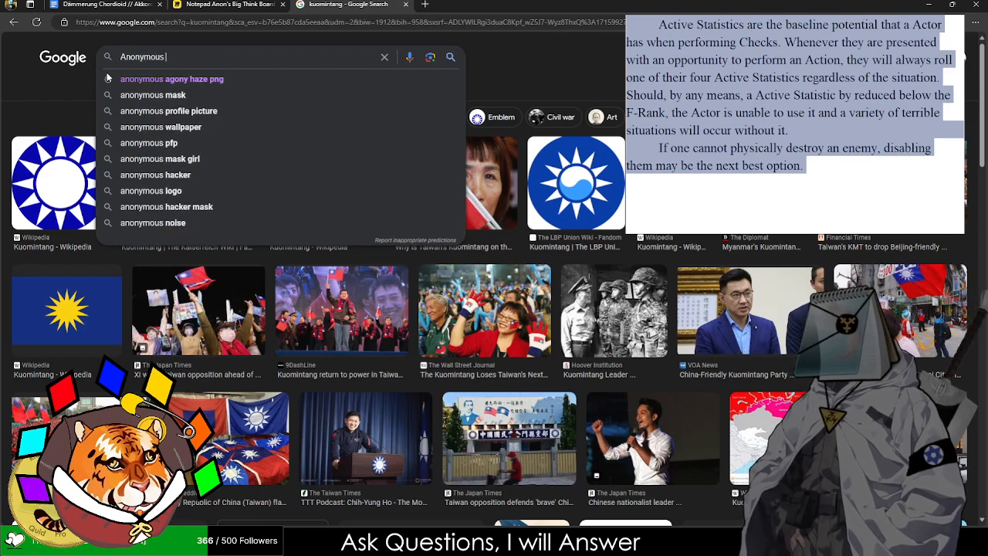
pyautogui.press('Return')
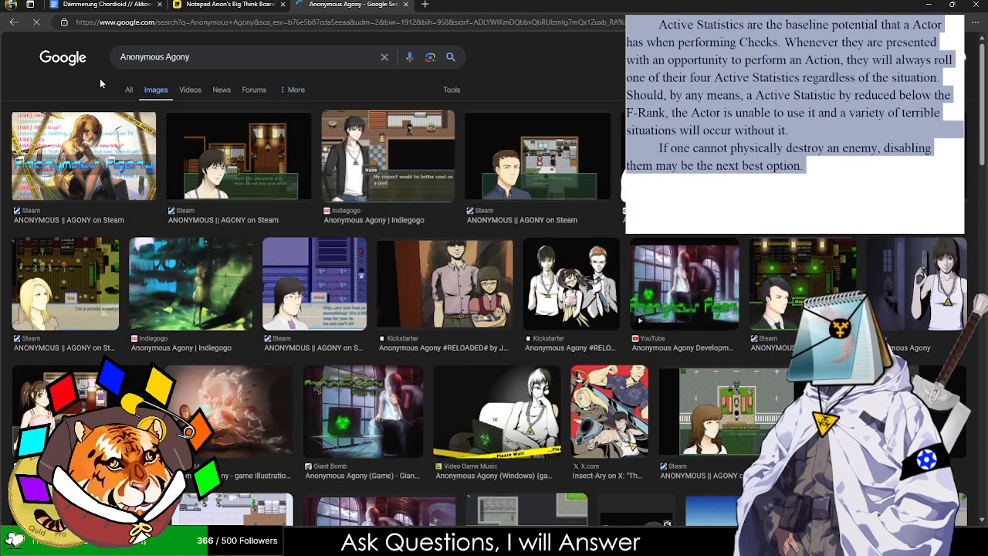
pyautogui.click(222, 58)
pyautogui.write('2')
pyautogui.press('Return')
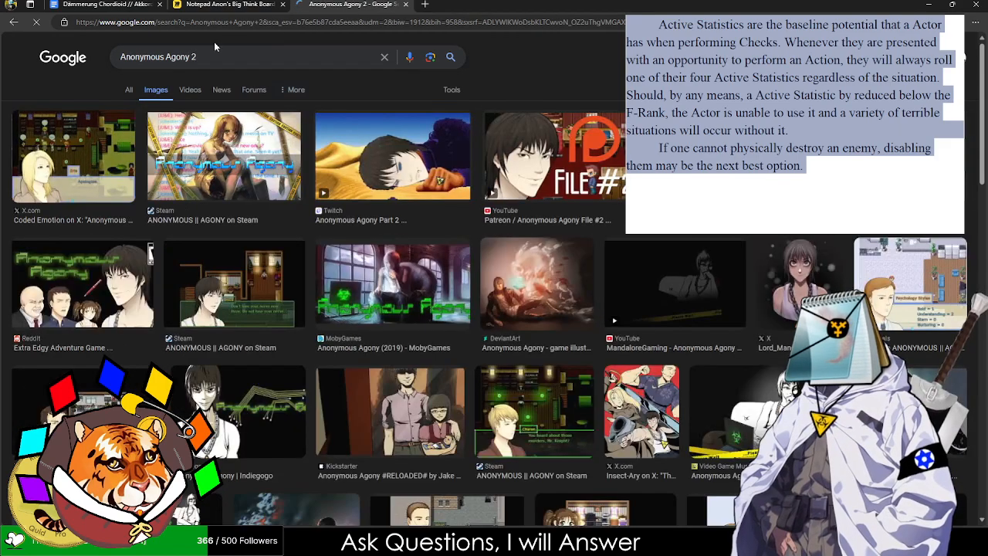
# - Preview several of the Anonymous Agony 2 image results, ending with the YouTube result for the File #2 preview
pyautogui.click(101, 153)
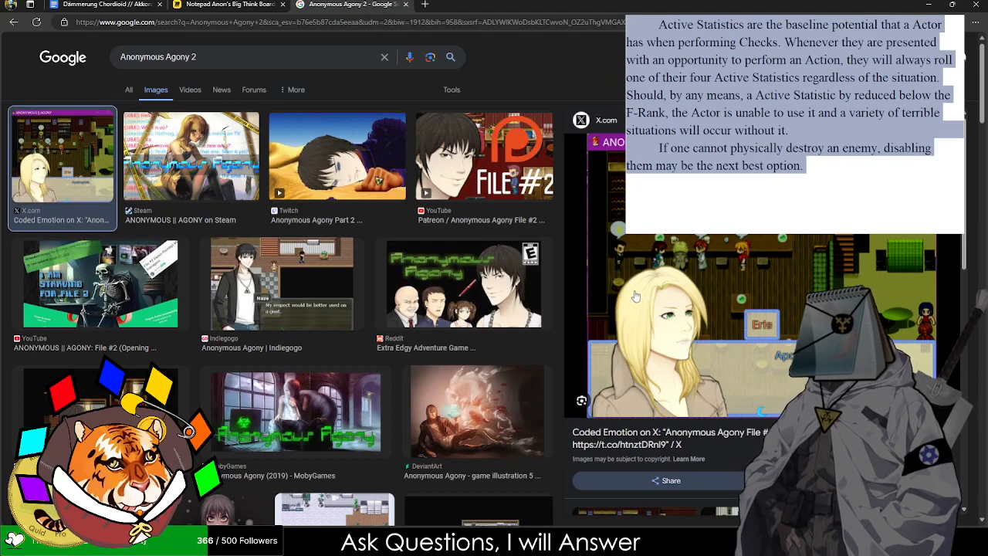
pyautogui.click(374, 187)
pyautogui.click(276, 284)
pyautogui.click(447, 296)
pyautogui.click(279, 293)
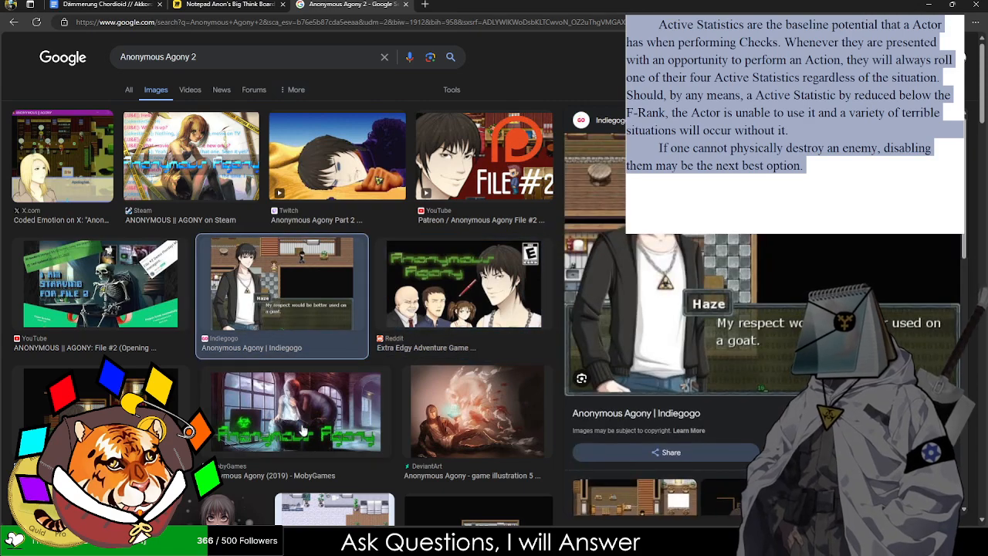
pyautogui.click(169, 315)
pyautogui.click(178, 386)
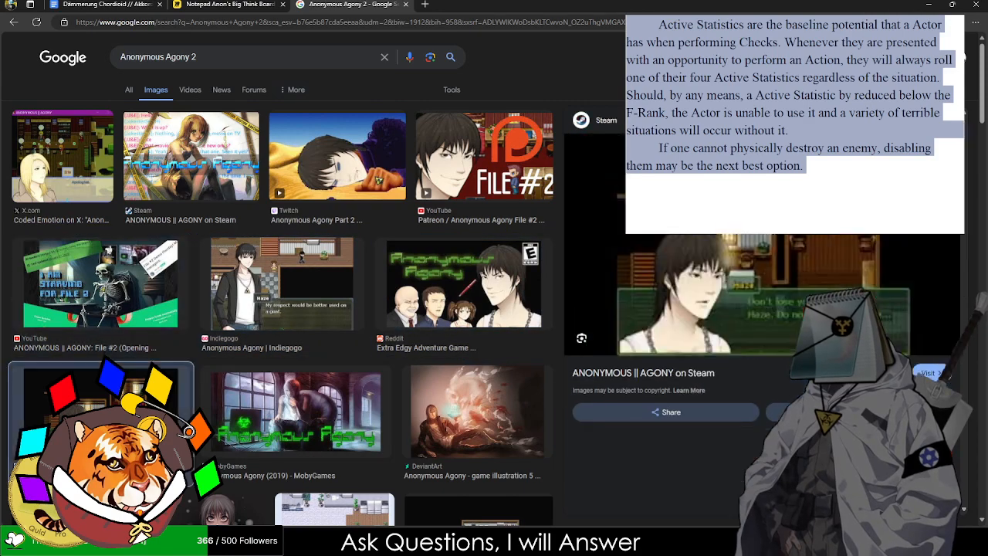
pyautogui.click(363, 407)
pyautogui.click(437, 403)
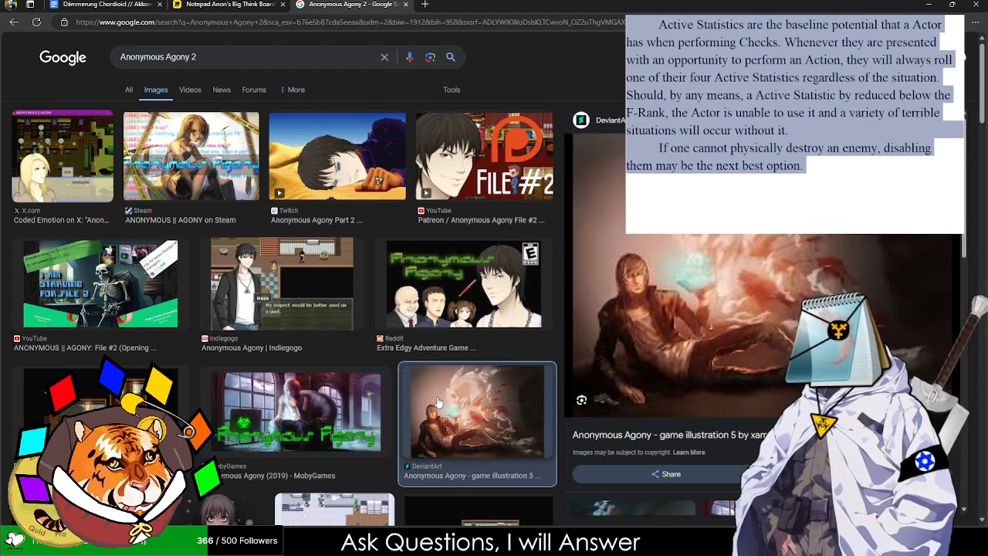
pyautogui.click(385, 167)
pyautogui.click(517, 174)
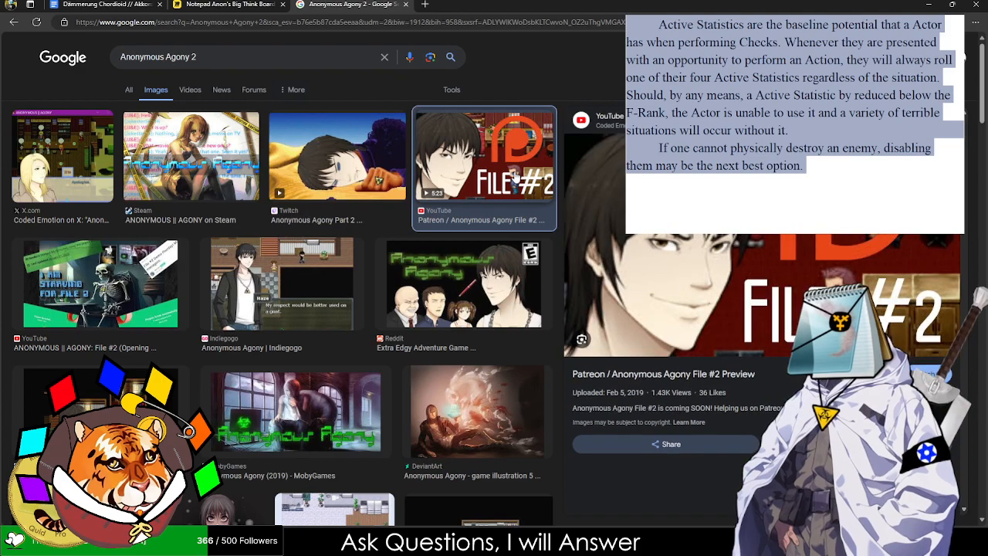
# - Open the Patreon / Anonymous Agony File #2 Preview video in a new tab and expand its description
pyautogui.middleClick(590, 121)
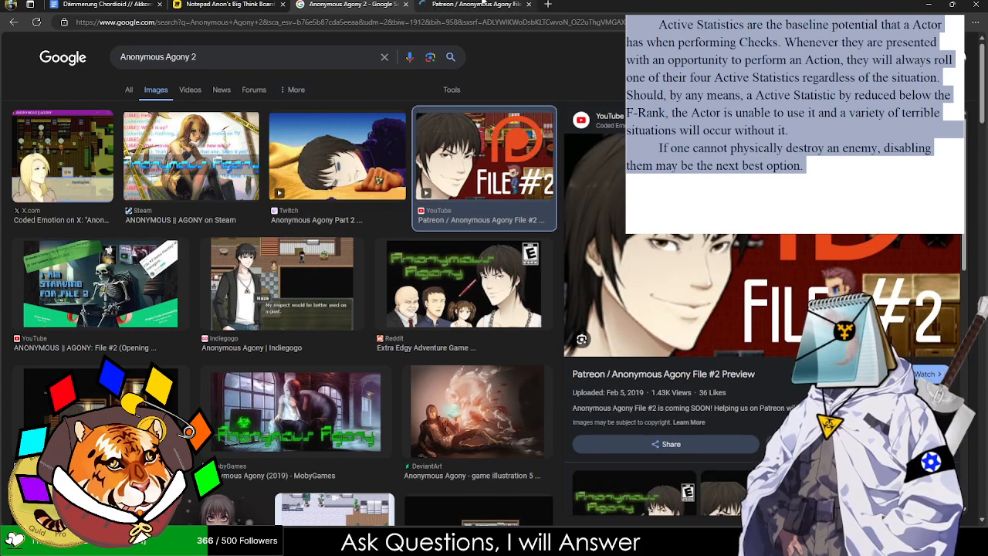
pyautogui.click(482, 4)
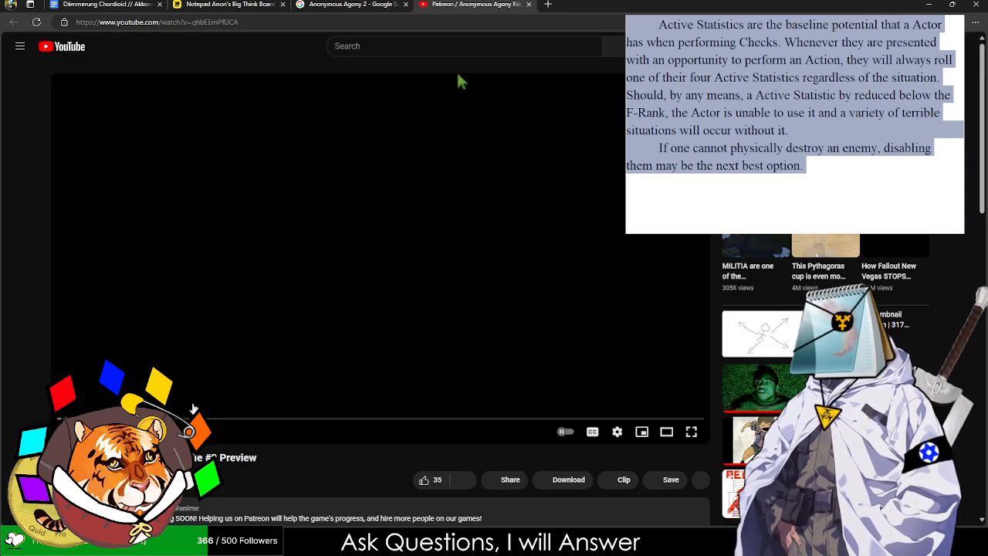
pyautogui.click(189, 323)
pyautogui.scroll(-3, 193, 313)
pyautogui.click(196, 307)
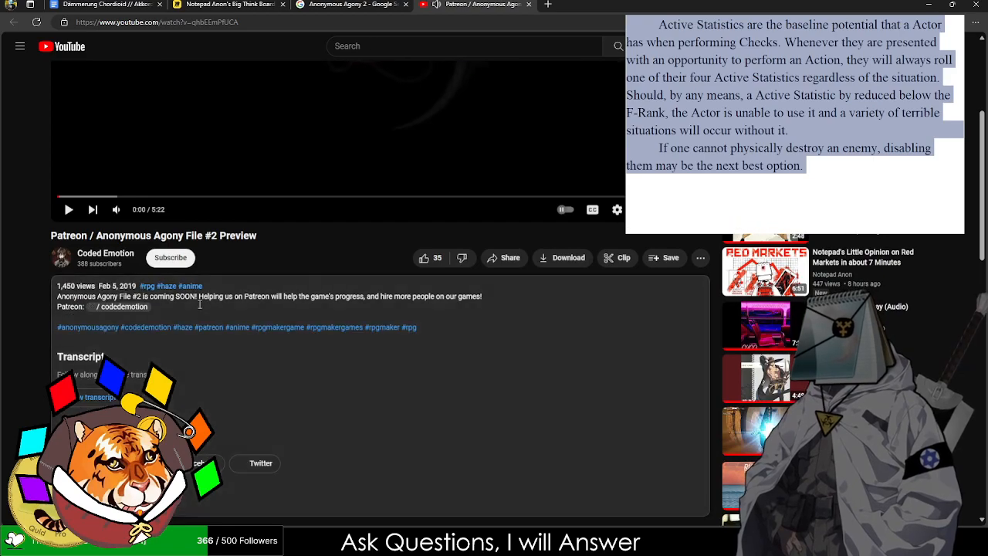
# - Open the Coded Emotion Patreon page from the video description and close the YouTube tab
pyautogui.click(129, 307)
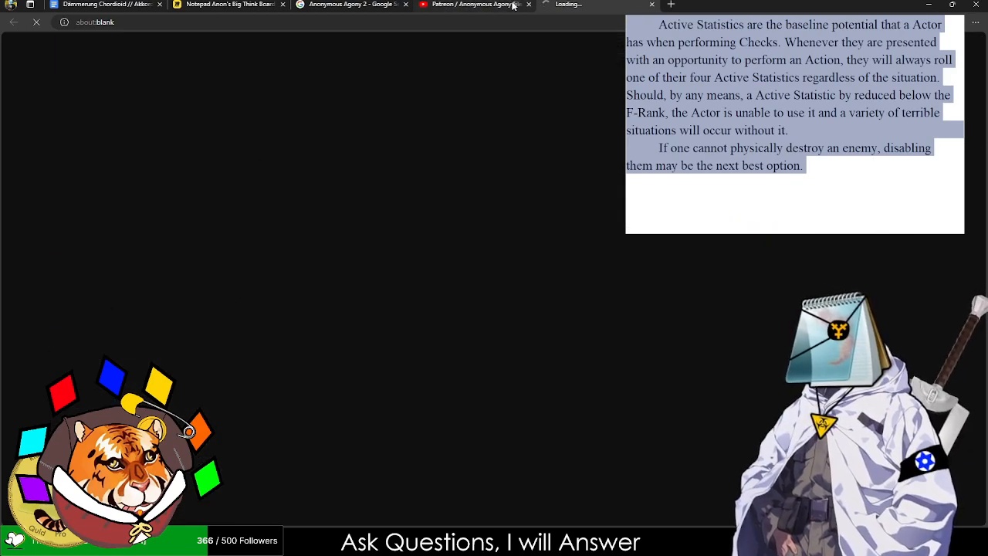
pyautogui.click(512, 3)
pyautogui.scroll(4, 454, 58)
pyautogui.click(543, 3)
pyautogui.click(529, 5)
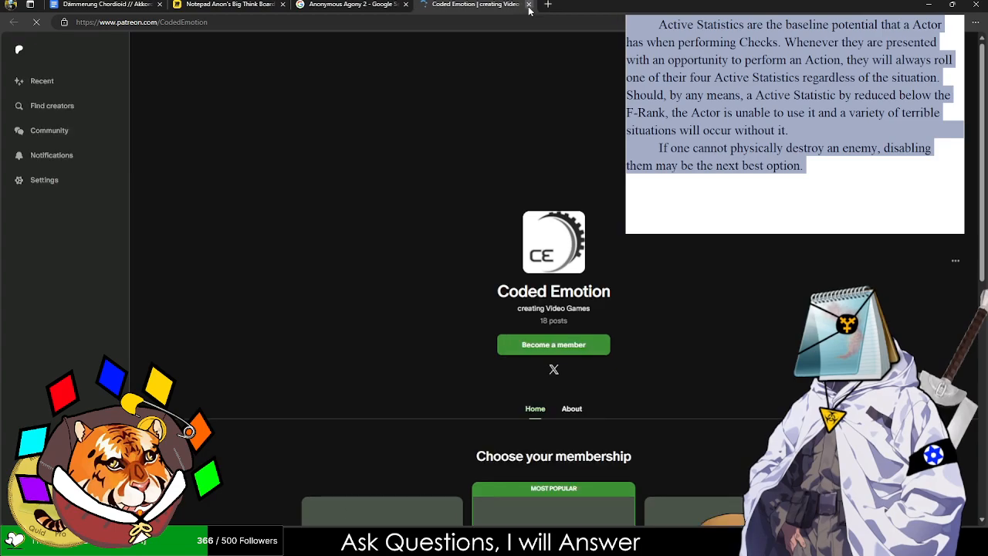
# - Look through the membership tiers and recent posts on the Coded Emotion Patreon page and close its tab
pyautogui.scroll(-6, 459, 56)
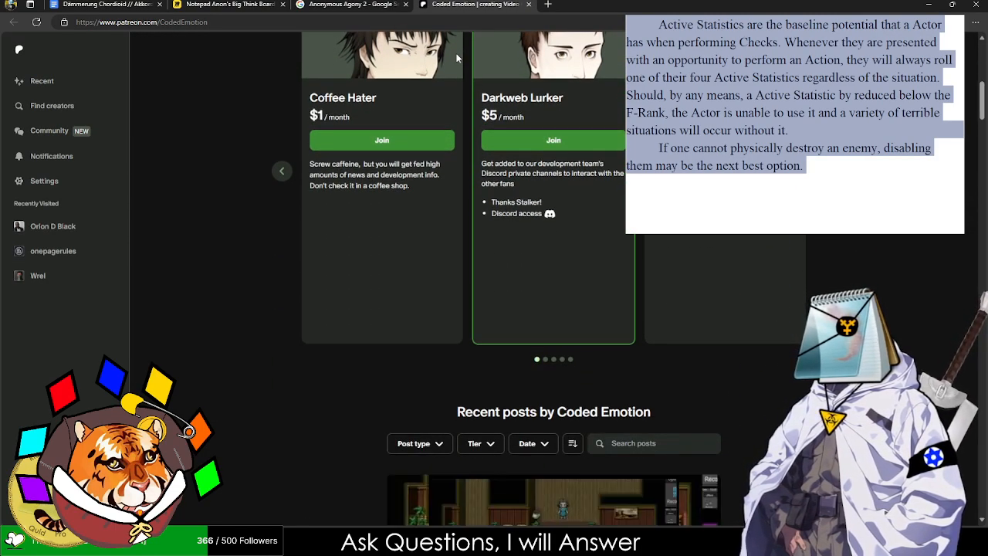
pyautogui.scroll(-5, 453, 55)
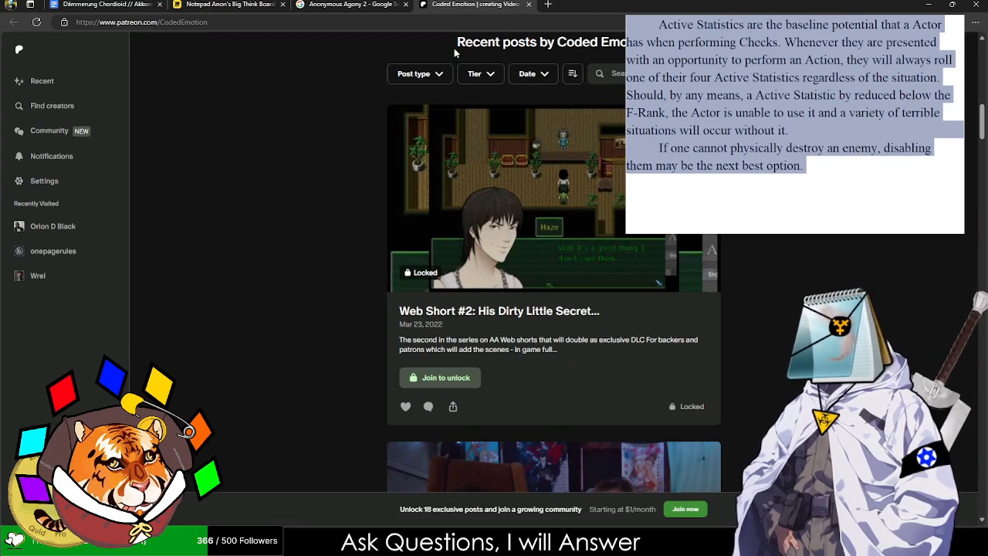
pyautogui.scroll(-4, 455, 56)
pyautogui.scroll(-10, 455, 54)
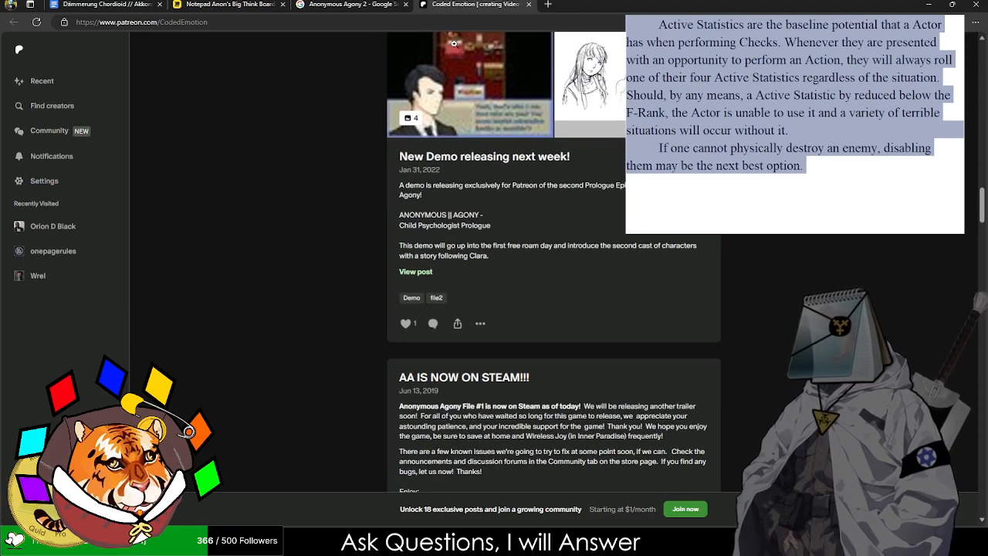
pyautogui.click(528, 5)
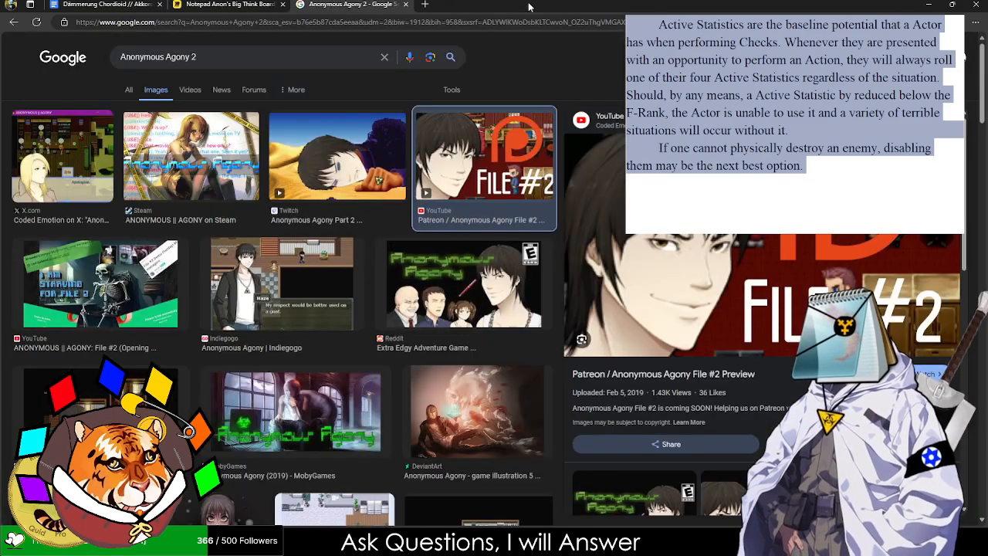
# - Browse more Anonymous Agony 2 image results, preview "How Anonymous Agony File #2 will Feel", and close the search tab
pyautogui.scroll(-5, 429, 145)
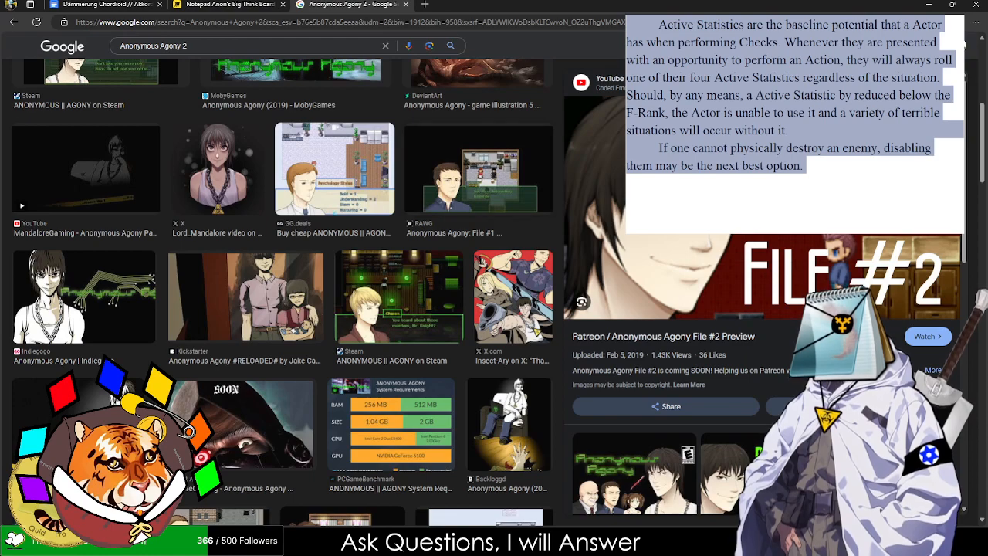
pyautogui.scroll(-4, 764, 309)
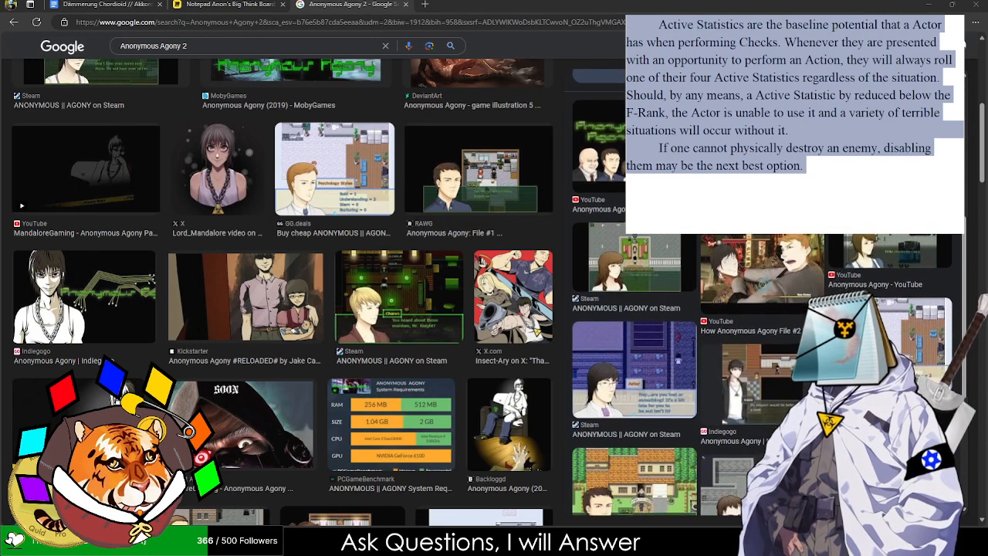
pyautogui.click(716, 278)
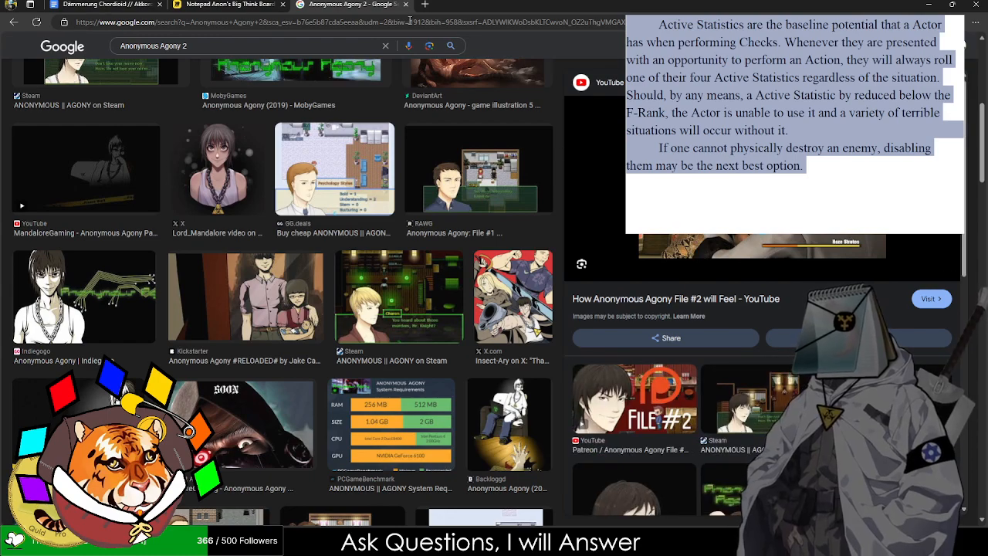
pyautogui.click(407, 5)
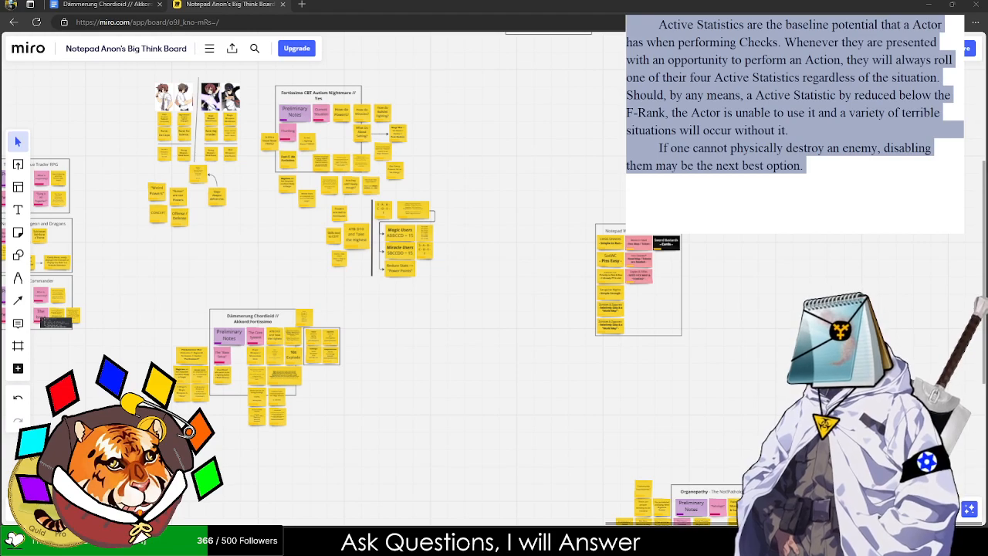
# - Return from the Miro board to the Dämmerung Chordioid document and go to the placeholder cell under Comprehension
pyautogui.moveTo(516, 393); pyautogui.dragTo(362, 348)
pyautogui.click(107, 4)
pyautogui.scroll(-4, 266, 262)
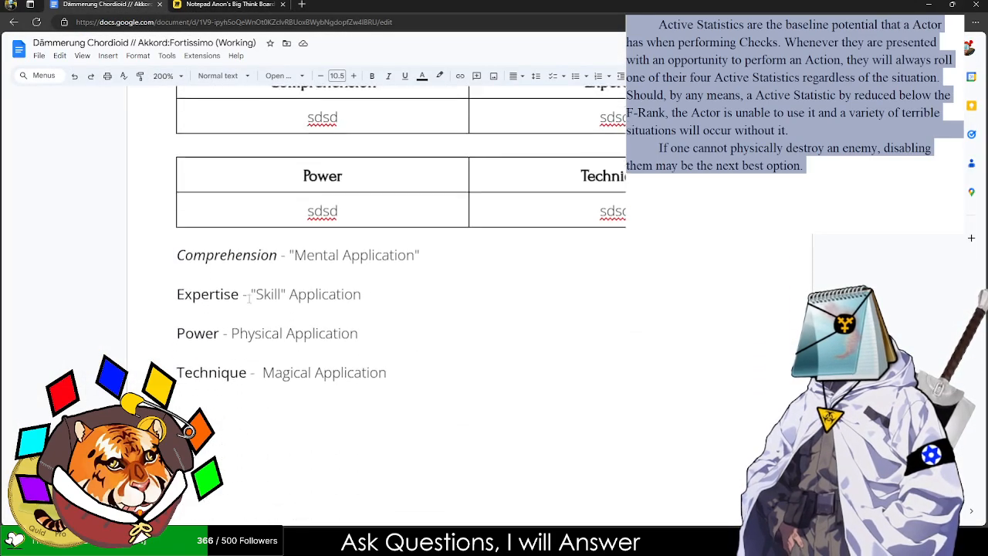
pyautogui.scroll(-1, 262, 262)
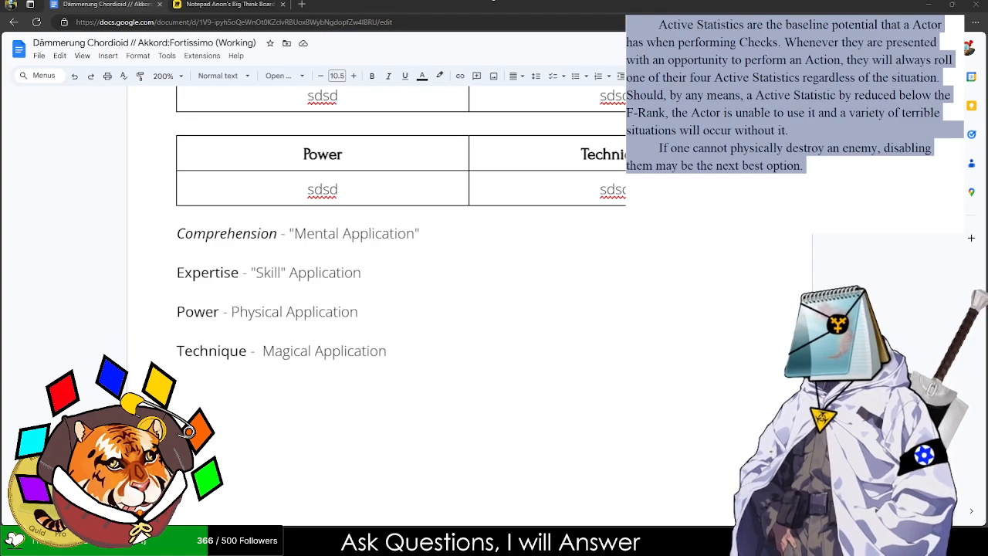
pyautogui.scroll(3, 308, 215)
pyautogui.click(463, 280)
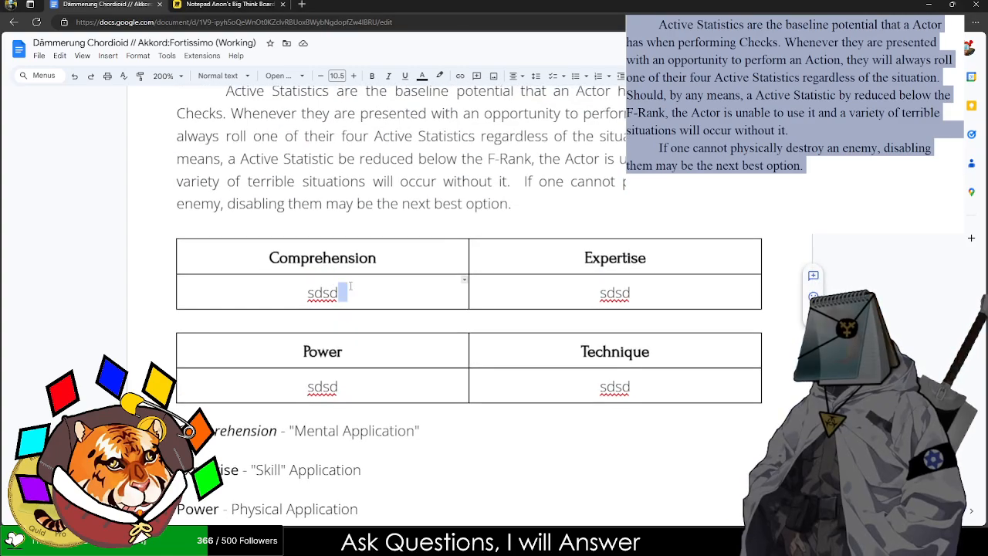
# - Replace the old draft in the separate drafting window with a Comprehension description beginning "The Actor's mental capacity and ability to reaso"
pyautogui.click(796, 130)
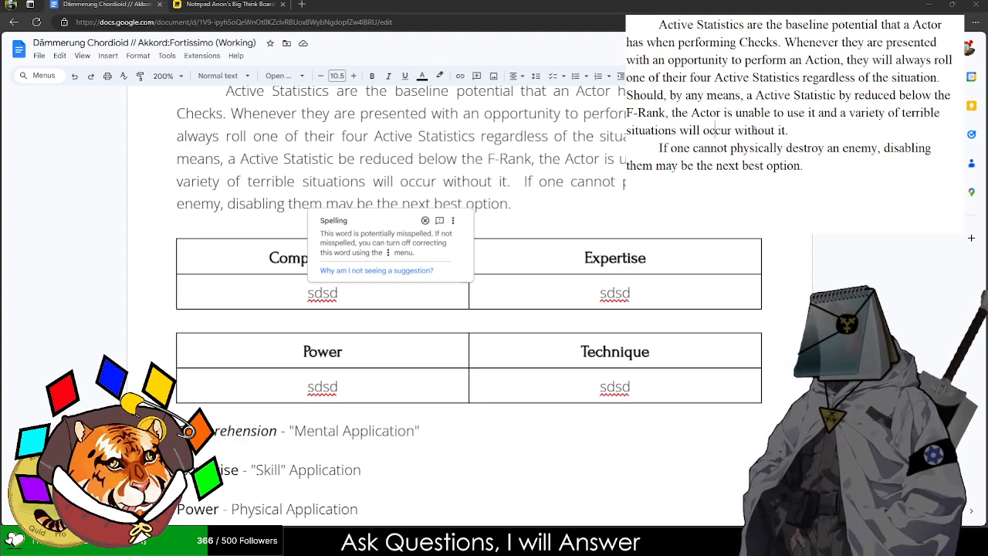
pyautogui.hotkey('ctrl', 'a')
pyautogui.press('BackSpace')
pyautogui.write("The Actor's abilit")
pyautogui.press('BackSpace')
pyautogui.press('BackSpace')
pyautogui.press('BackSpace')
pyautogui.press('BackSpace')
pyautogui.press('BackSpace')
pyautogui.press('BackSpace')
pyautogui.write('mental a')
pyautogui.press('BackSpace')
pyautogui.write('capacit')
pyautogui.press('BackSpace')
pyautogui.press('BackSpace')
pyautogui.press('BackSpace')
pyautogui.write('city and ability to reaso')
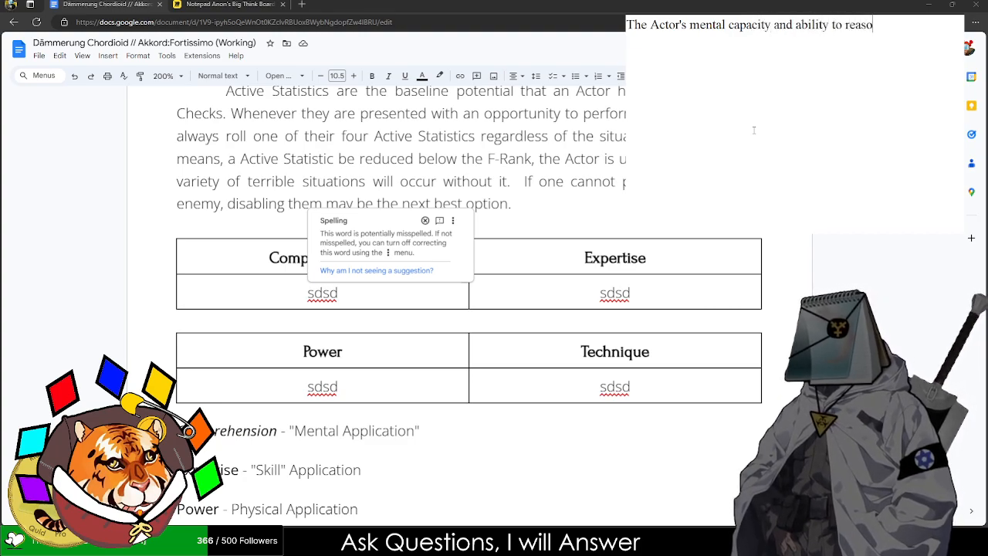
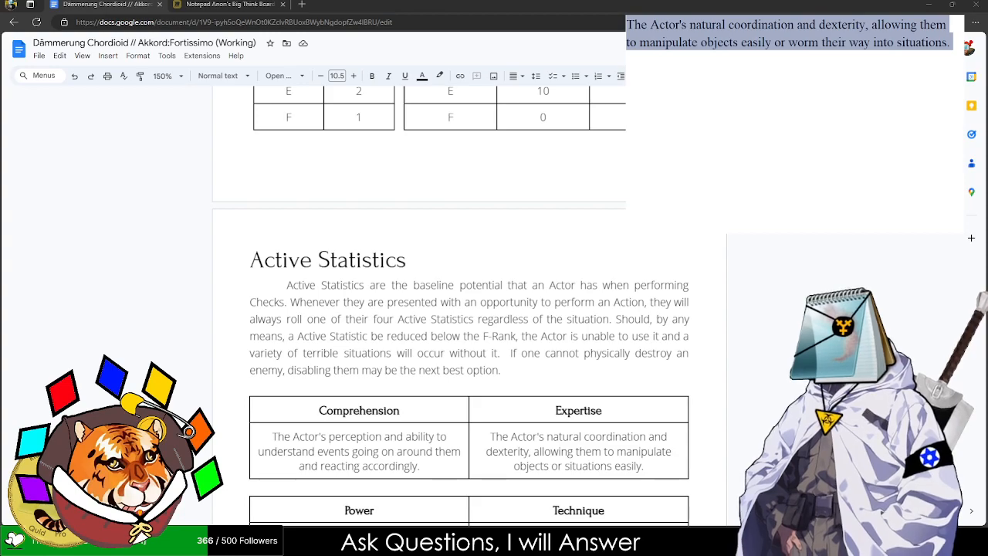
# - Open a blank browser tab, return to the document, and review the rank tables and the four Active Statistics descriptions
pyautogui.click(302, 3)
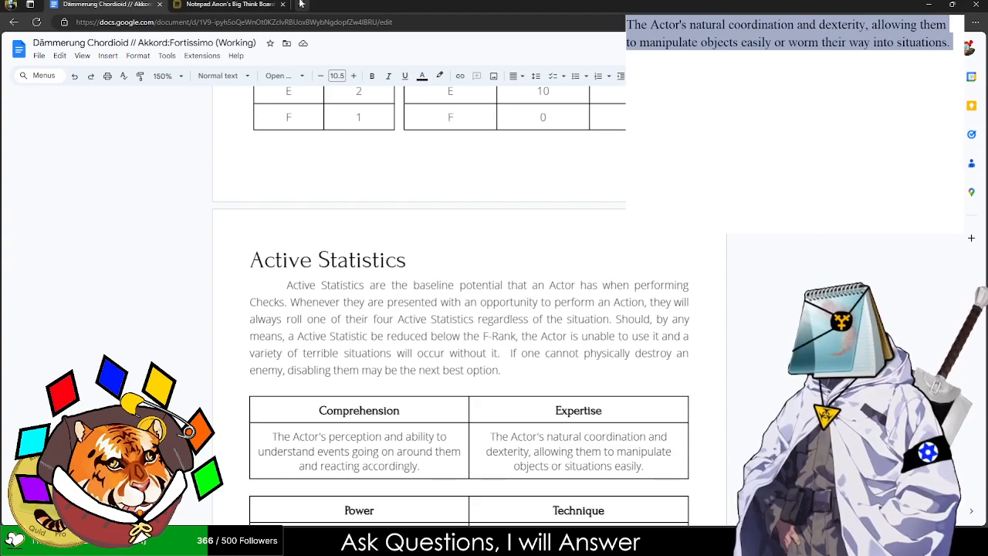
pyautogui.click(112, 4)
pyautogui.scroll(-2, 423, 232)
pyautogui.rightClick(423, 204)
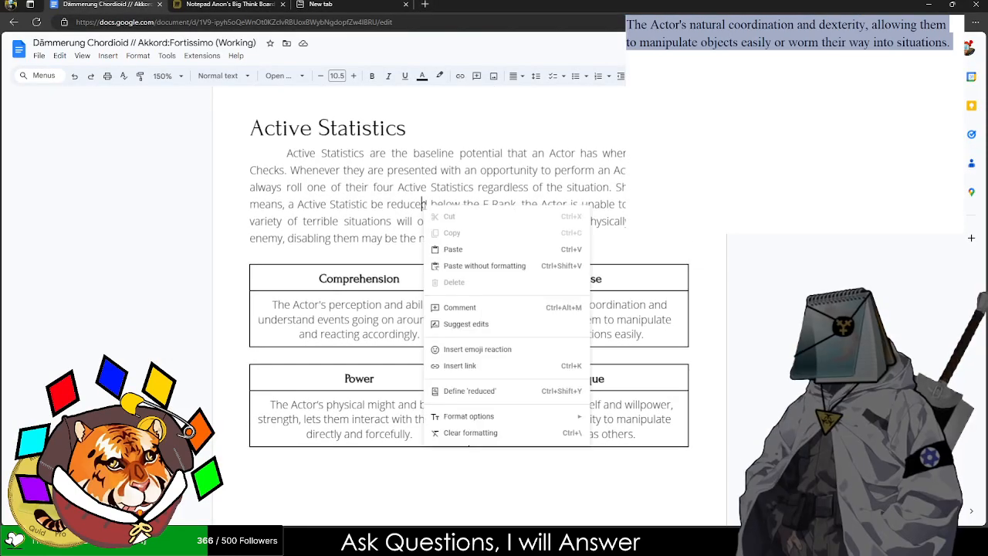
pyautogui.scroll(-2, 265, 435)
pyautogui.doubleClick(276, 377)
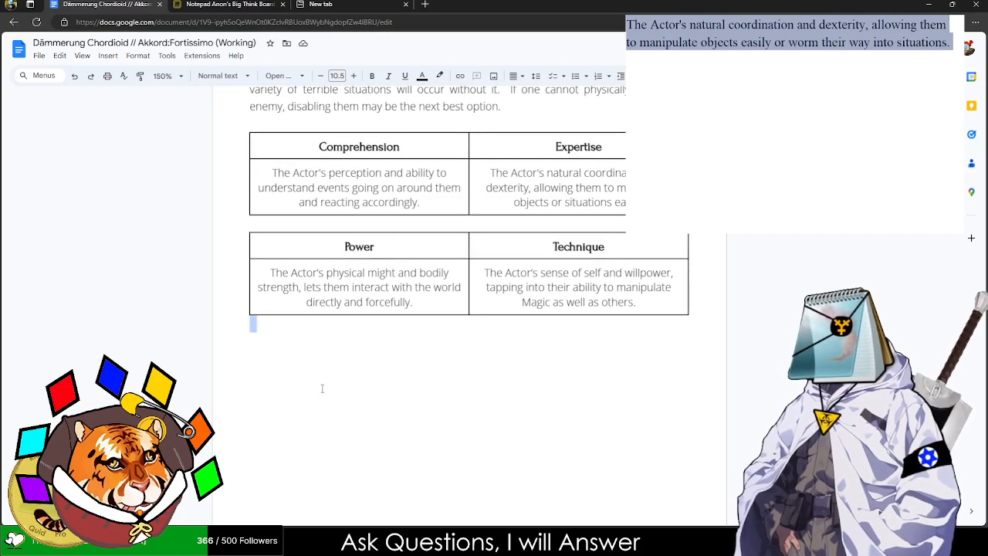
pyautogui.scroll(12, 259, 411)
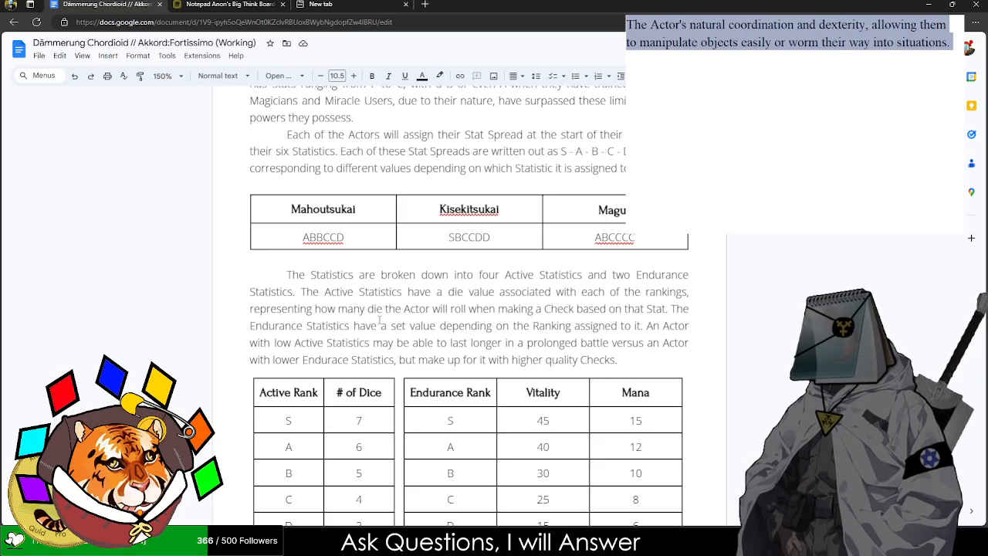
pyautogui.scroll(-8, 374, 325)
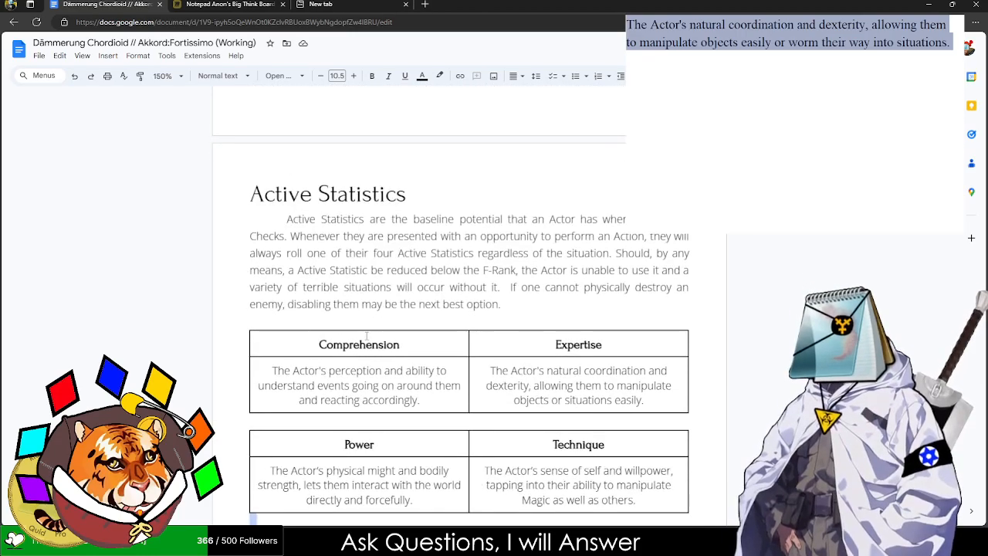
pyautogui.scroll(-4, 366, 336)
pyautogui.scroll(4, 304, 344)
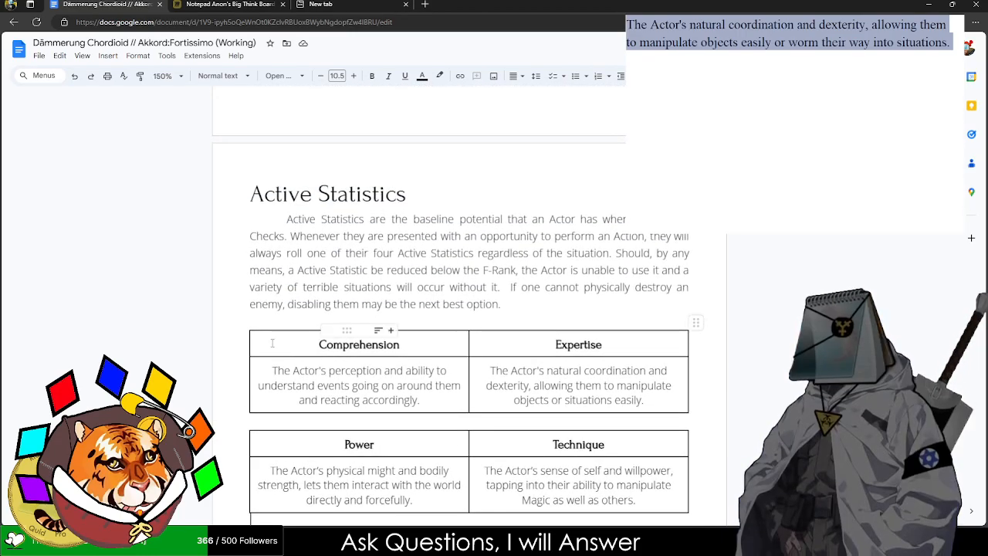
pyautogui.scroll(-5, 272, 343)
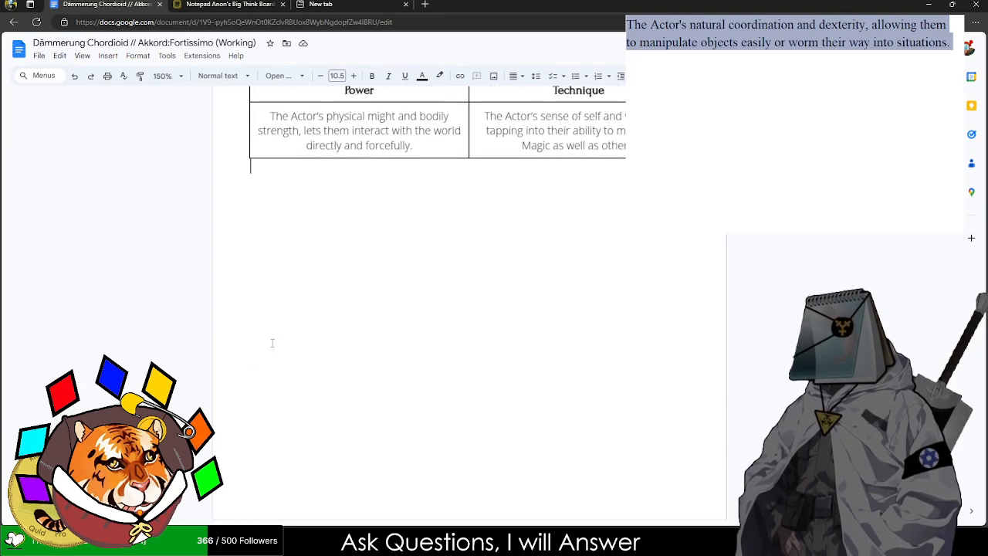
pyautogui.scroll(5, 271, 343)
# - Copy the Active Statistics heading and its introductory paragraph to the empty line below the Power and Technique table
pyautogui.moveTo(248, 151); pyautogui.dragTo(530, 294)
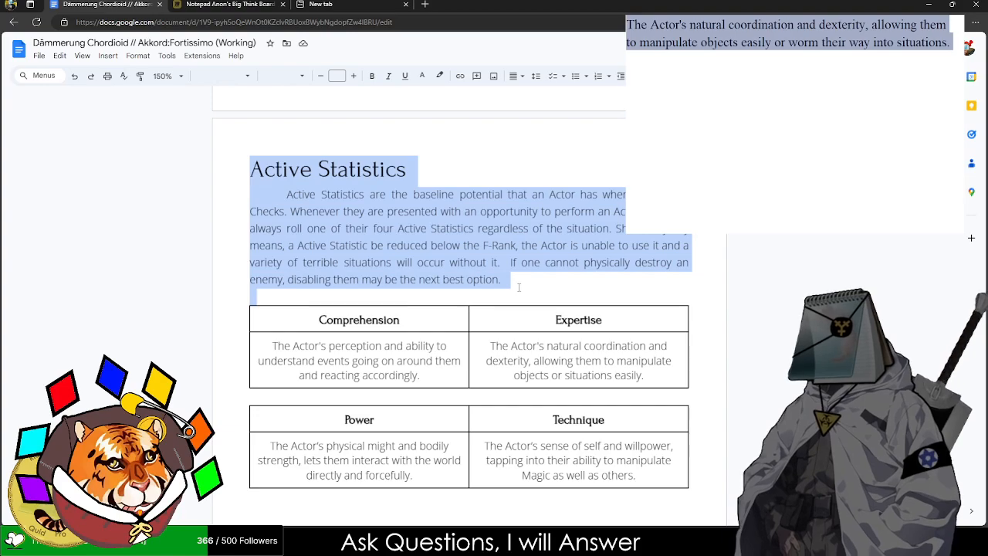
pyautogui.scroll(-4, 519, 287)
pyautogui.click(250, 337)
pyautogui.write('Active Statistics \tActive Statistics are the baseline potential that an Actor has when performing Checks. Whenever they are presented with an opportunity to perform an Action, they will always roll one of their four Active Statistics regardless of the situation. Should, by any means, a Active Statistic be reduced below the F-Rank, the Actor is unable to use it and a variety of terrible situations will occur without it.  If one cannot physically destroy an enemy, disabling them may be the next best option.')
# - Rename the duplicated heading as "Endurance Statistics"
pyautogui.scroll(-3, 400, 219)
pyautogui.click(409, 182)
pyautogui.tripleClick(293, 179)
pyautogui.write('E')
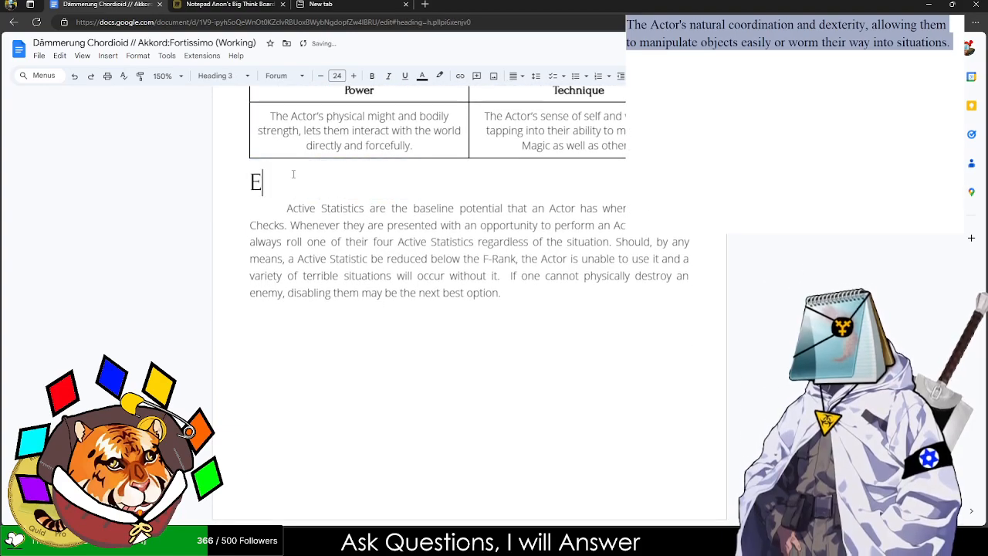
pyautogui.write('ndu')
pyautogui.press('BackSpace')
pyautogui.write('durance Statistics')
# - Switch to the drafting window and replace its text with "Endurance Statistics are the base on which a Actor's physical and magical reserves are built on."
pyautogui.moveTo(545, 335); pyautogui.dragTo(286, 207)
pyautogui.hotkey('alt', 'Tab')
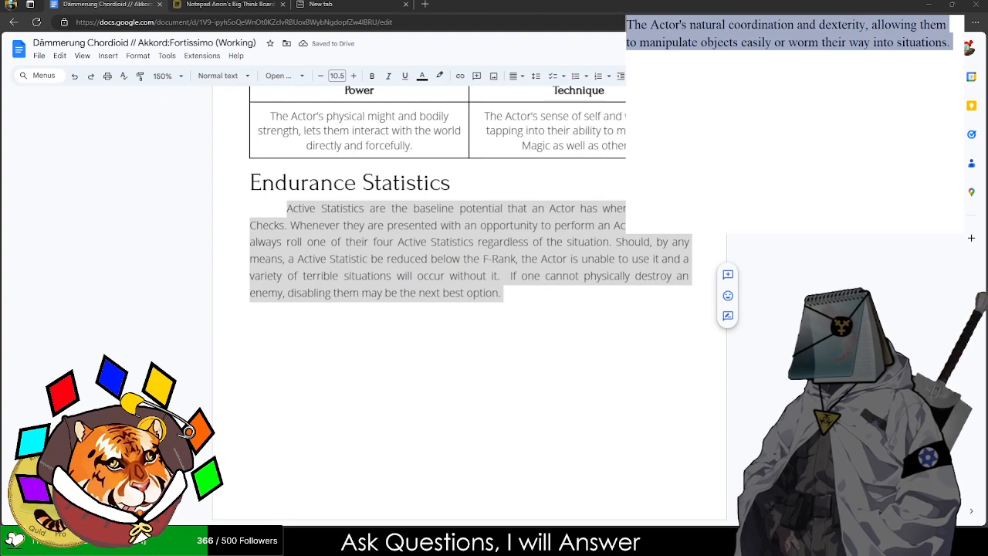
pyautogui.press('BackSpace')
pyautogui.write('Endura')
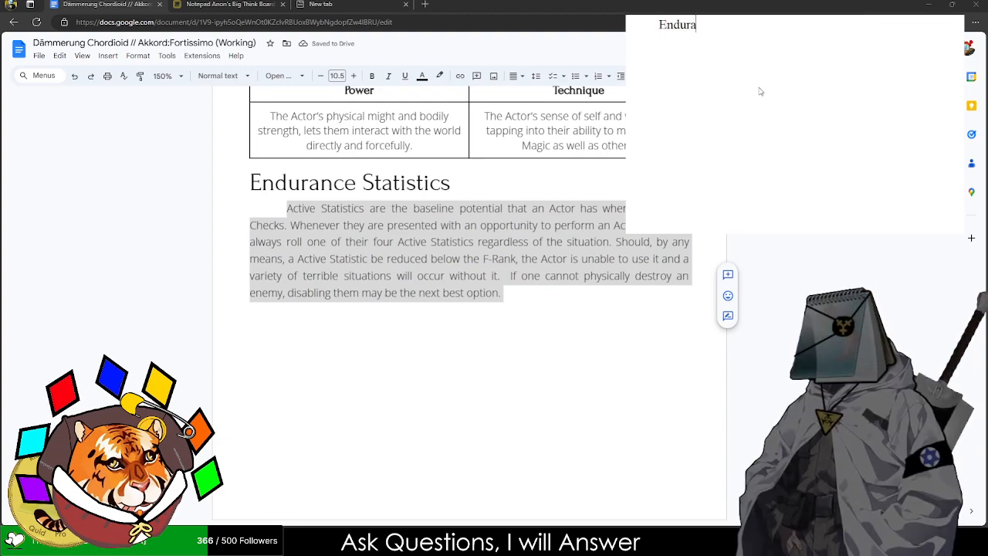
pyautogui.write('nce Statist')
pyautogui.press('BackSpace')
pyautogui.press('BackSpace')
pyautogui.press('BackSpace')
pyautogui.write('istics are the bae')
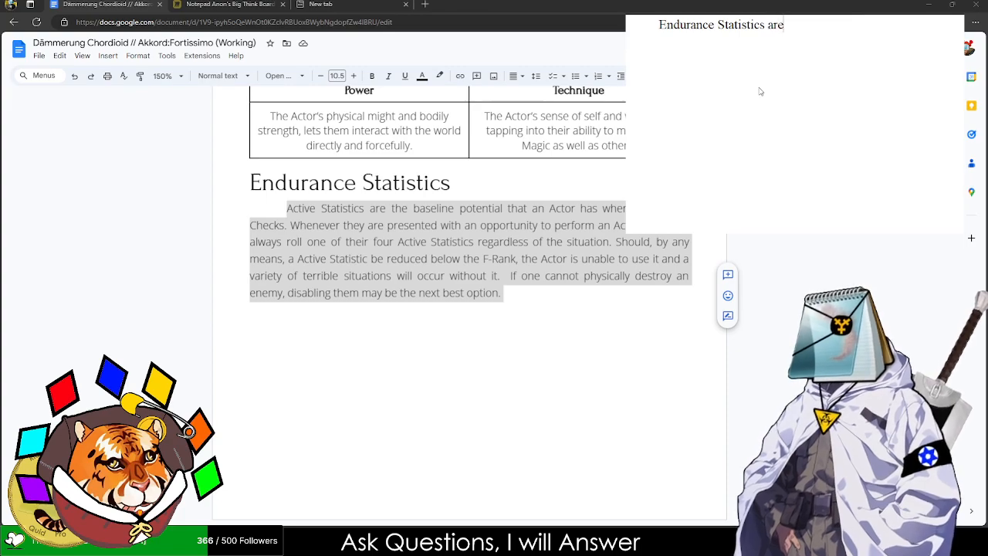
pyautogui.press('BackSpace')
pyautogui.press('BackSpace')
pyautogui.write('se')
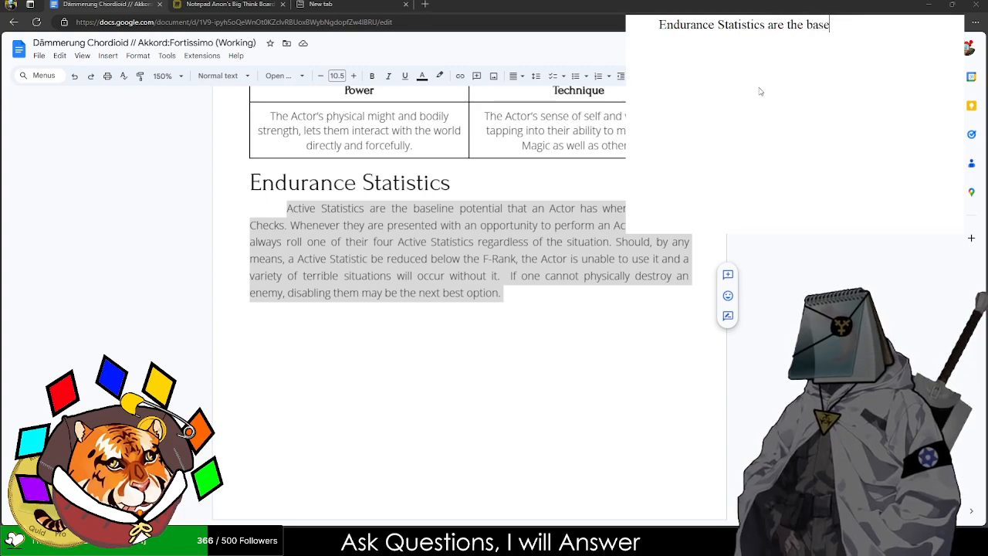
pyautogui.write(' on which a')
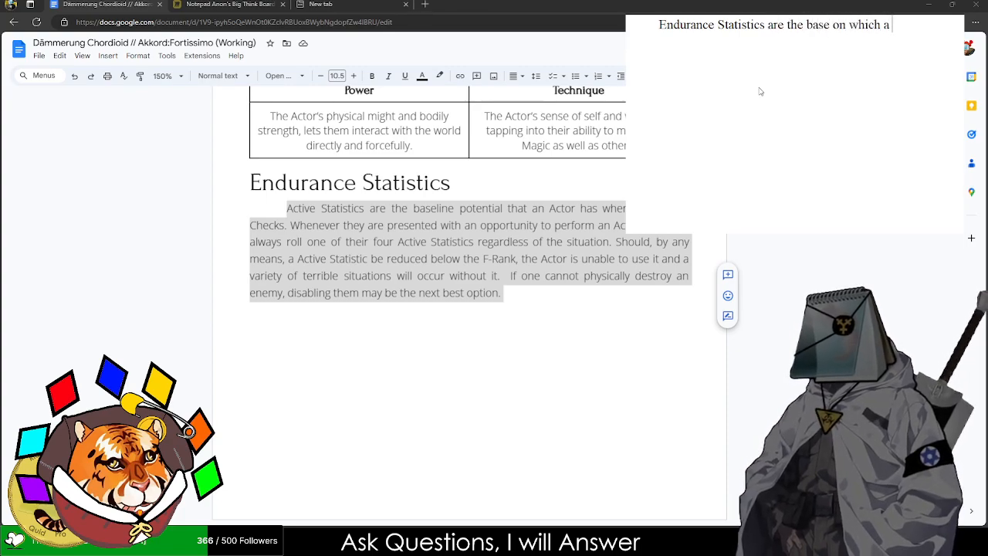
pyautogui.write(' Actor')
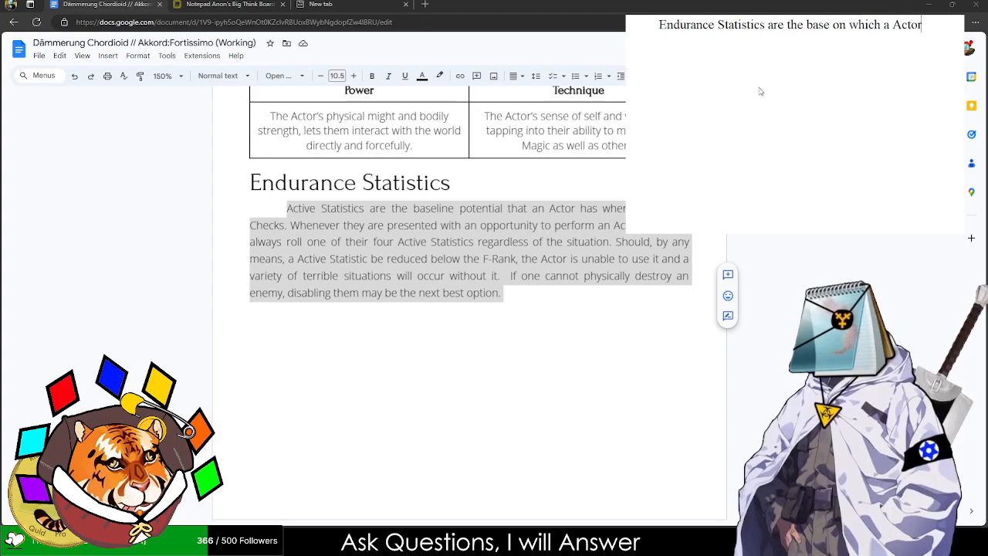
pyautogui.write("'s physical and ")
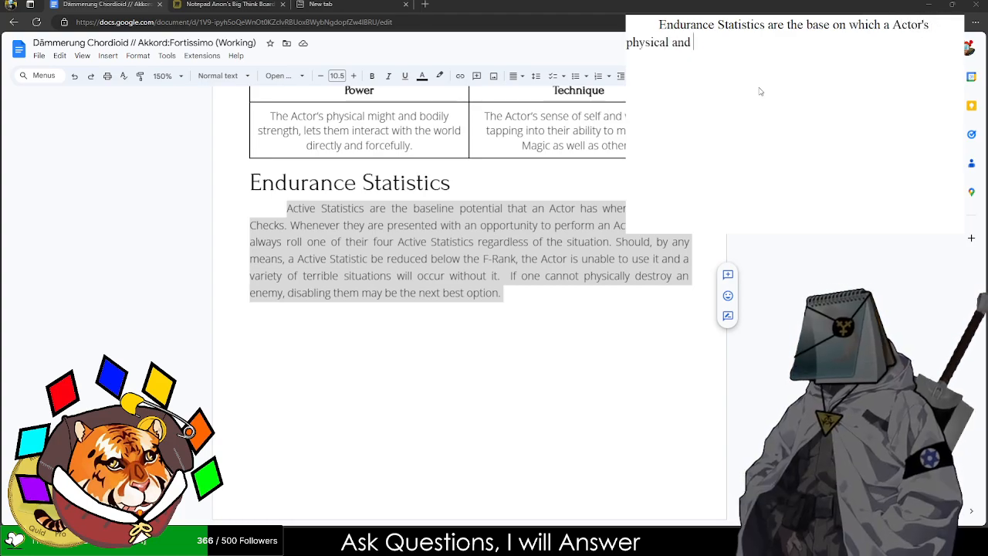
pyautogui.write('magical reserves ')
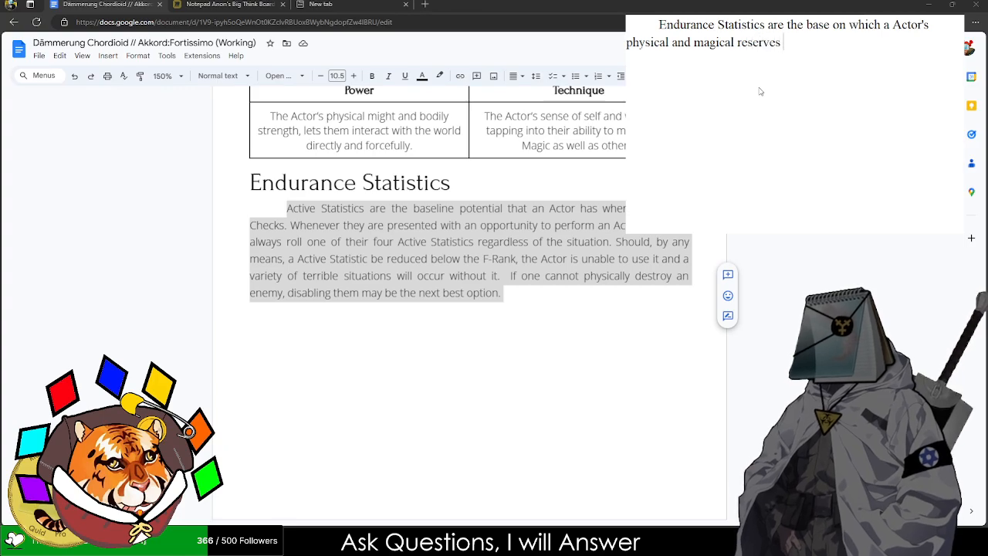
pyautogui.write('are built on. Wgi')
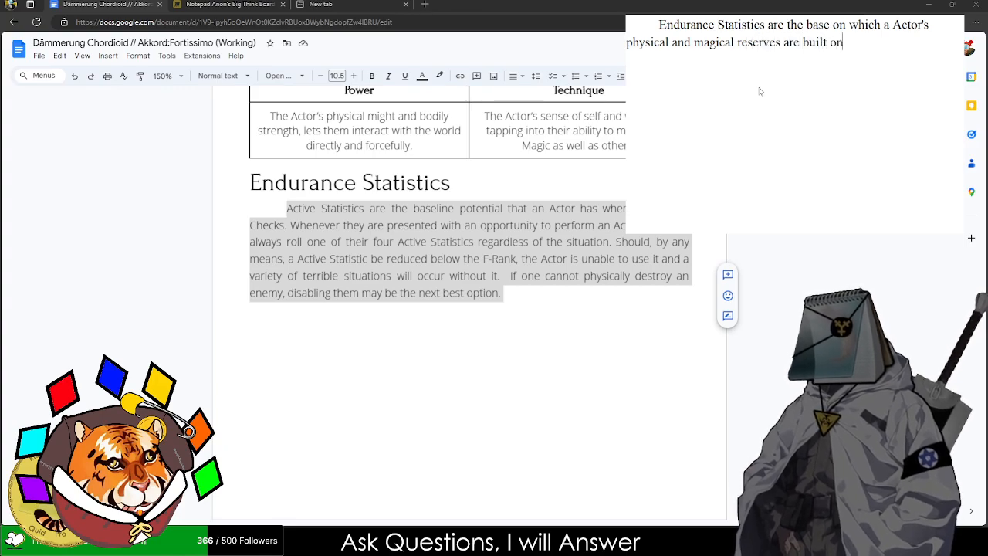
pyautogui.press('BackSpace')
pyautogui.press('BackSpace')
pyautogui.write('hil')
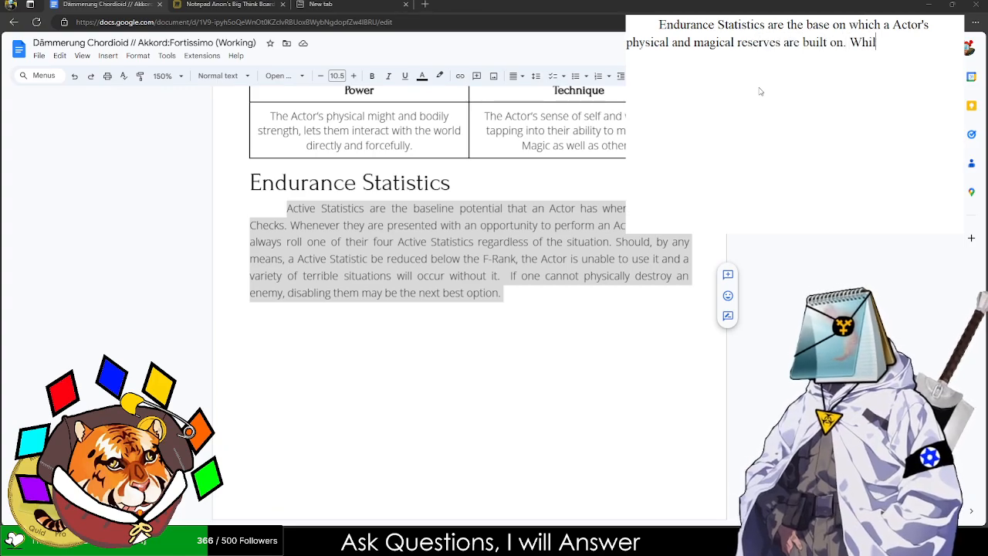
pyautogui.write('e a Miraculous')
pyautogui.press('BackSpace')
pyautogui.press('BackSpace')
pyautogui.press('BackSpace')
pyautogui.write('e Usua')
pyautogui.press('BackSpace')
pyautogui.press('BackSpace')
pyautogui.press('BackSpace')
pyautogui.press('BackSpace')
pyautogui.press('BackSpace')
pyautogui.press('BackSpace')
pyautogui.press('BackSpace')
pyautogui.press('BackSpace')
pyautogui.press('BackSpace')
pyautogui.write('cal res')
pyautogui.press('BackSpace')
pyautogui.press('BackSpace')
pyautogui.press('BackSpace')
pyautogui.press('BackSpace')
pyautogui.press('BackSpace')
pyautogui.press('BackSpace')
pyautogui.press('BackSpace')
pyautogui.press('BackSpace')
pyautogui.press('BackSpace')
pyautogui.press('BackSpace')
pyautogui.press('BackSpace')
pyautogui.press('BackSpace')
pyautogui.press('BackSpace')
pyautogui.press('BackSpace')
pyautogui.press('BackSpace')
pyautogui.press('BackSpace')
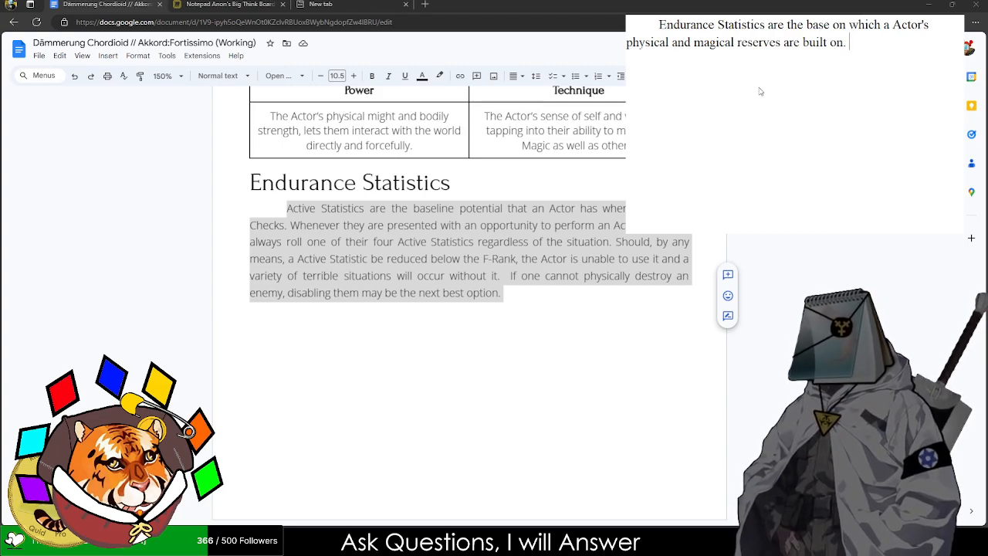
# - Add a draft sentence reading "This represents the baseline of their physical health and well of their soul to draw upon in desperate circumstances."
pyautogui.write('his repres')
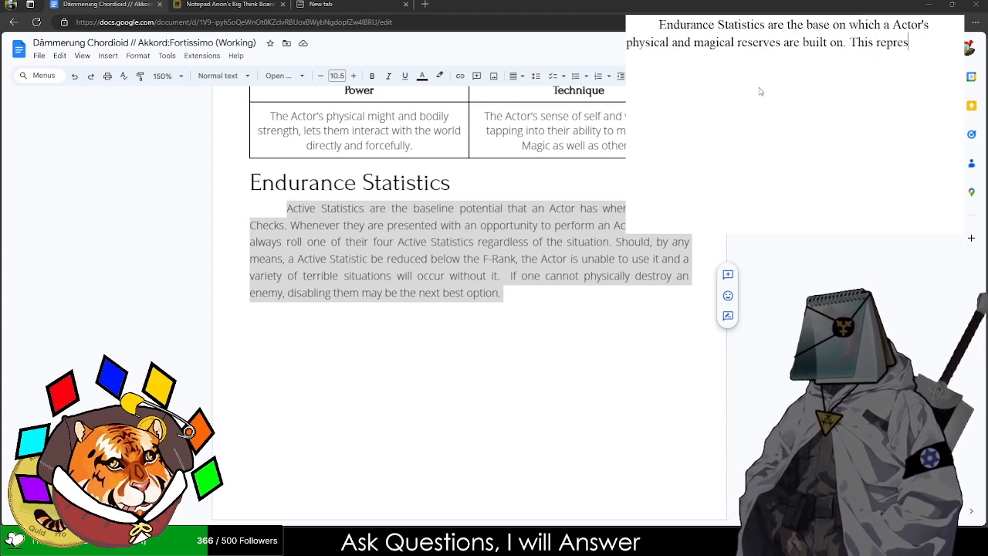
pyautogui.write('ents the baseline o')
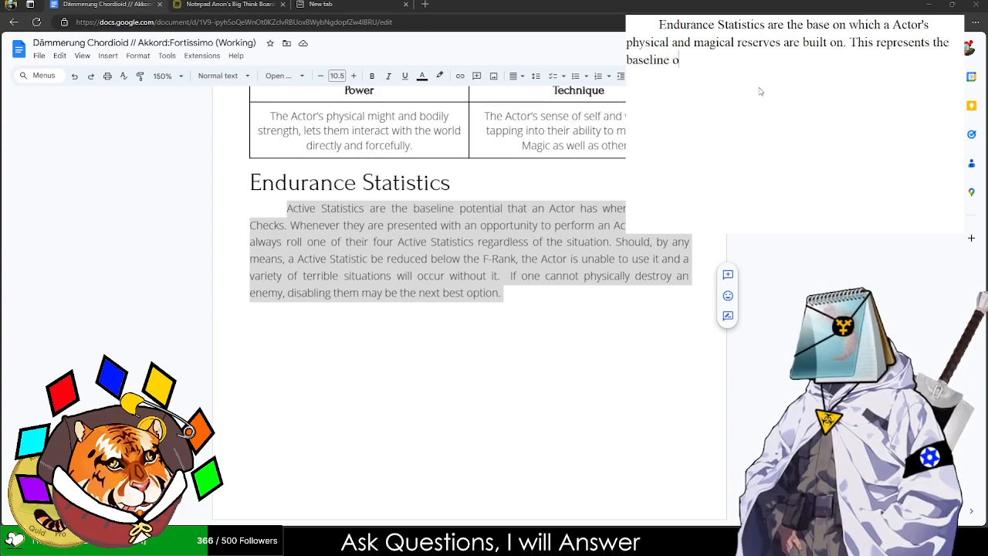
pyautogui.write('f th')
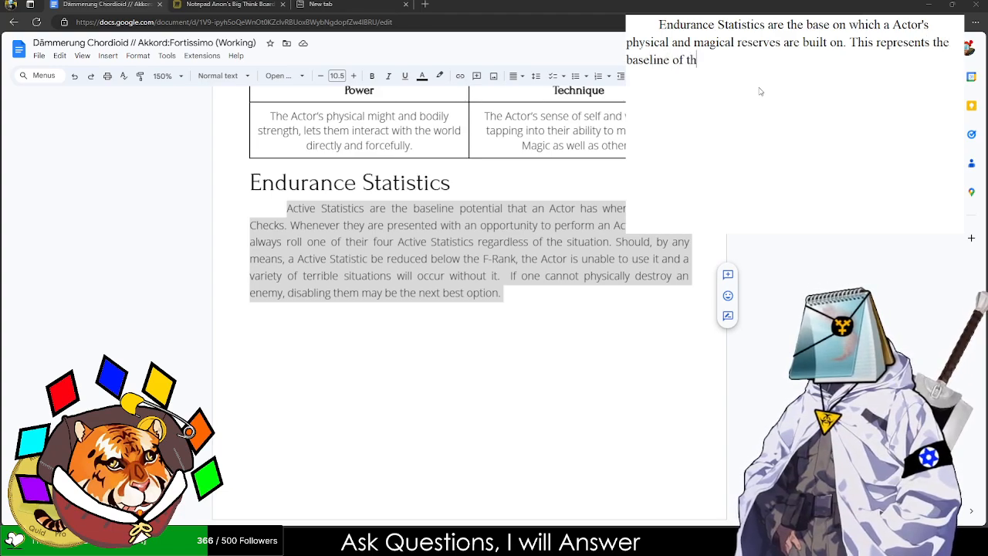
pyautogui.write('eir physical heal')
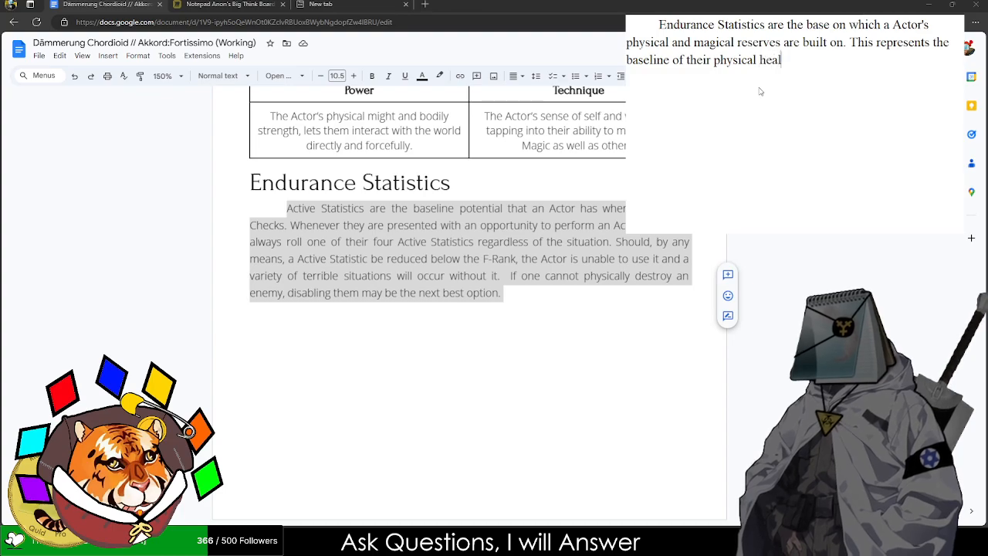
pyautogui.write('th and wlel')
pyautogui.press('BackSpace')
pyautogui.press('BackSpace')
pyautogui.press('BackSpace')
pyautogui.write('ell of their soul')
pyautogui.write(' to draw upon ')
pyautogui.write('in desperate ci')
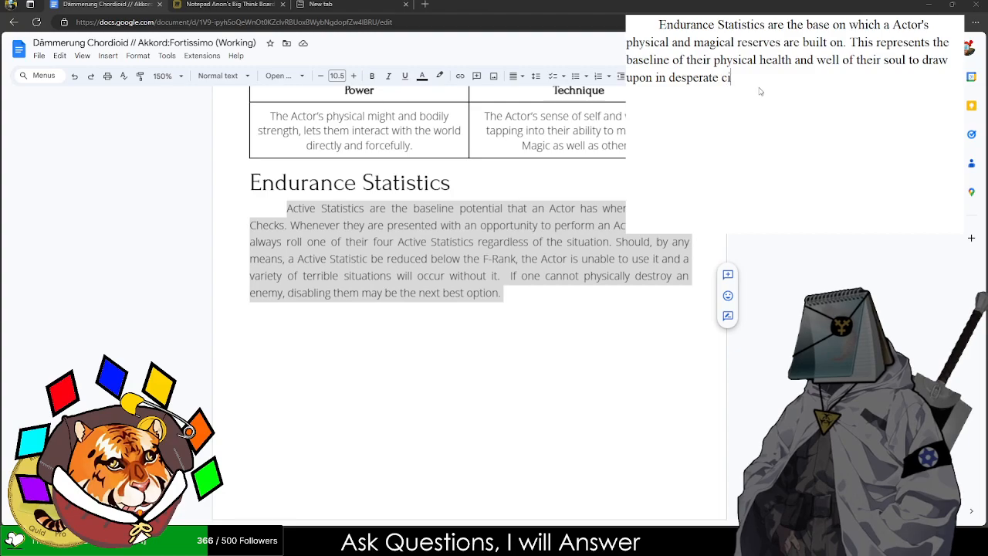
pyautogui.write('rcumstances.')
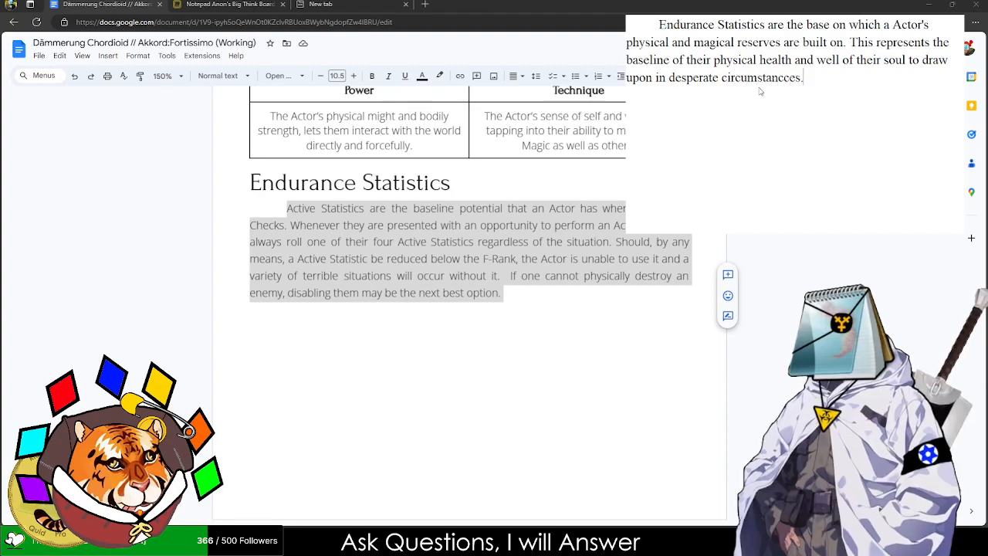
# - Correct the ending of "circumstances" and extend the sentence with "and when using their magical abilities."
pyautogui.press('BackSpace')
pyautogui.press('BackSpace')
pyautogui.press('BackSpace')
pyautogui.press('BackSpace')
pyautogui.write('ces and when using ')
pyautogui.write('their in')
pyautogui.press('BackSpace')
pyautogui.press('BackSpace')
pyautogui.write('<ag')
pyautogui.press('BackSpace')
pyautogui.press('BackSpace')
pyautogui.press('BackSpace')
pyautogui.write('Magic')
pyautogui.write(' Weapo')
pyautogui.press('BackSpace')
pyautogui.press('BackSpace')
pyautogui.press('BackSpace')
pyautogui.press('BackSpace')
pyautogui.press('BackSpace')
pyautogui.press('BackSpace')
pyautogui.press('BackSpace')
pyautogui.press('BackSpace')
pyautogui.press('BackSpace')
pyautogui.press('BackSpace')
pyautogui.press('BackSpace')
pyautogui.write('magical')
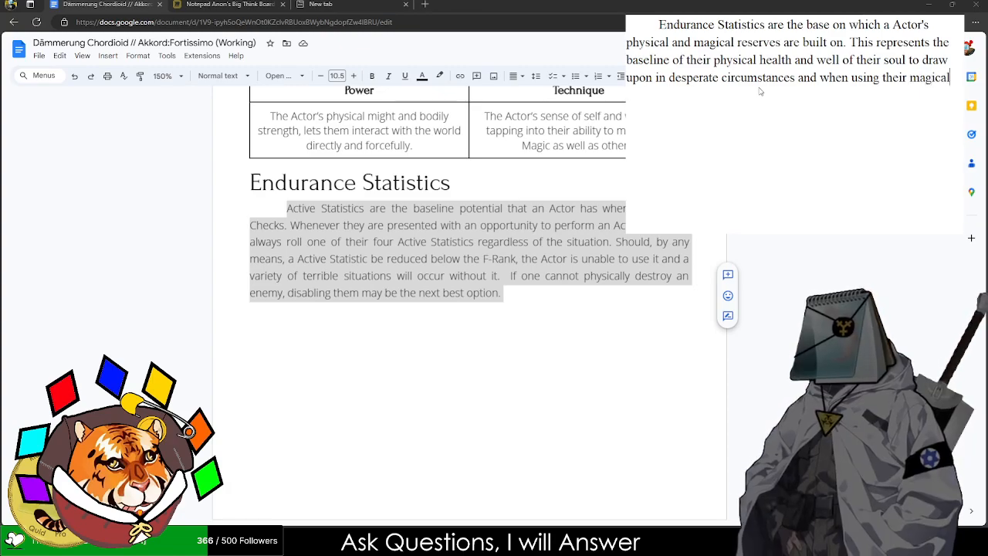
pyautogui.write(' abilities.')
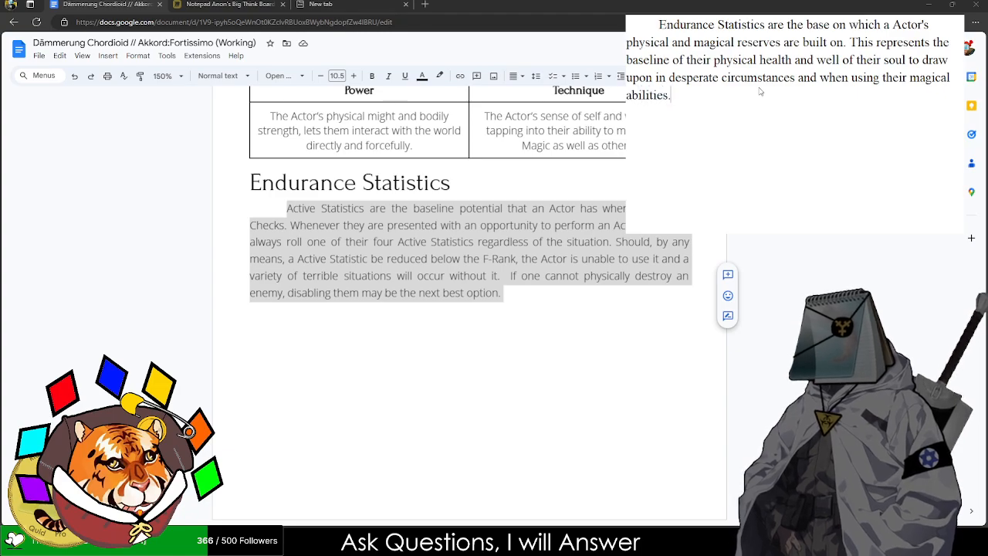
# - Begin a new paragraph with "Vitality represents the Actor's physical" and delete the draft sentence starting with "This represents"
pyautogui.press('Return')
pyautogui.write('Vitalit')
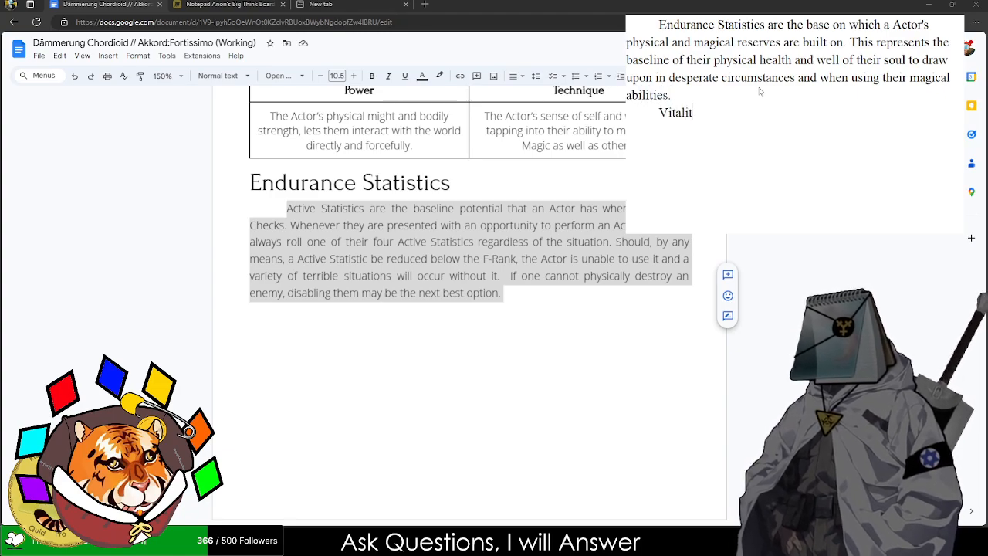
pyautogui.write('y represents the ')
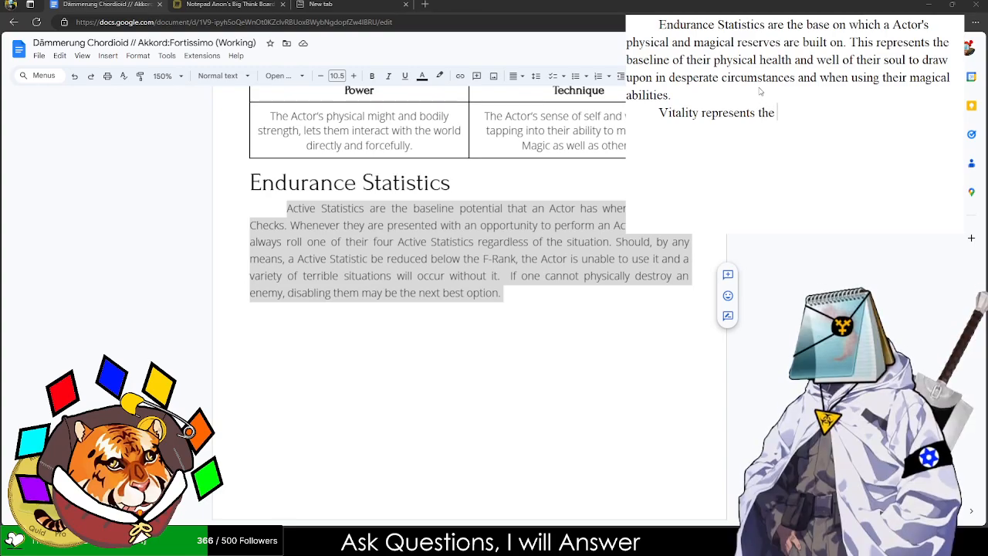
pyautogui.write("Actor's physical")
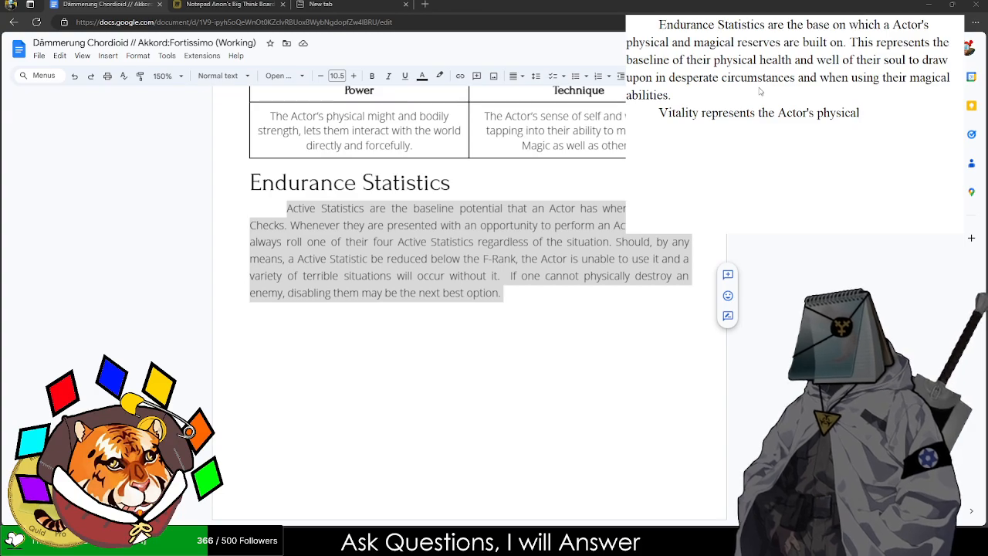
pyautogui.moveTo(761, 91); pyautogui.dragTo(849, 43)
pyautogui.press('BackSpace')
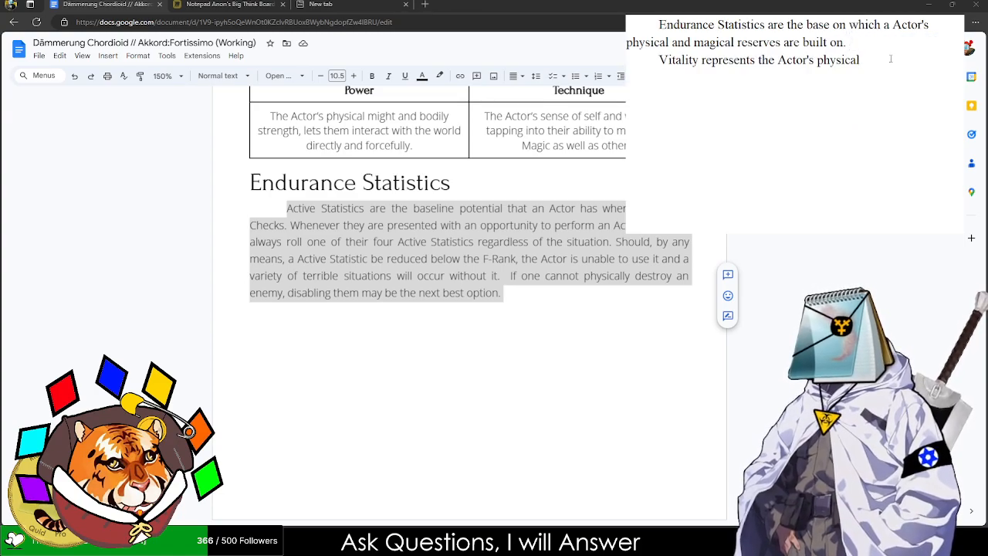
# - Continue the Vitality paragraph with "health and wellbeing. Should an Actor have"
pyautogui.write('hea')
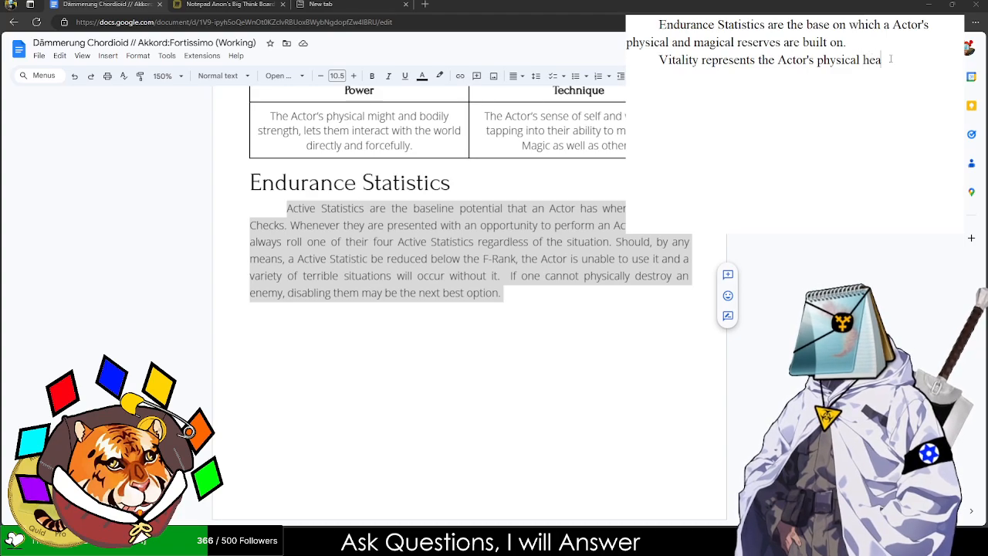
pyautogui.write('lth and wellbeing. ')
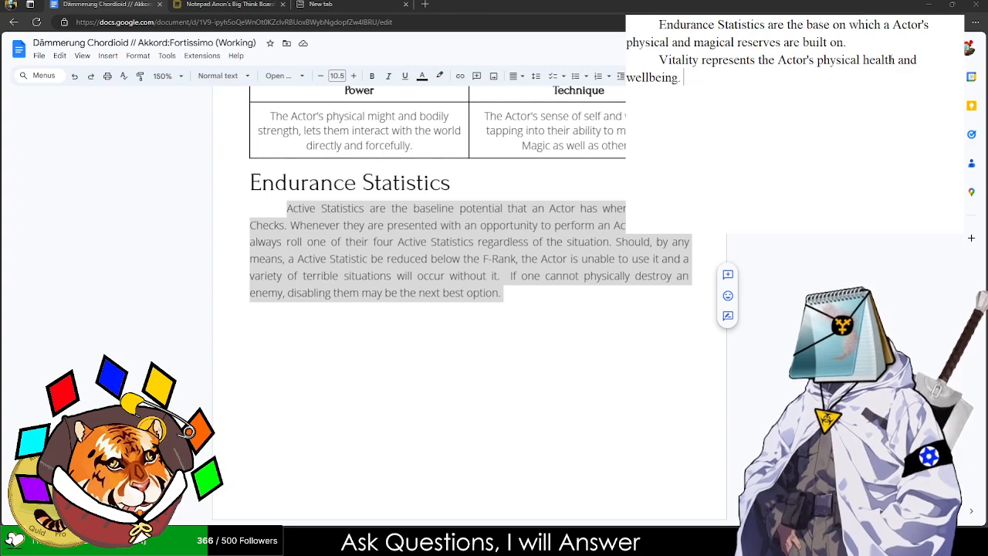
pyautogui.write('Should an Ac')
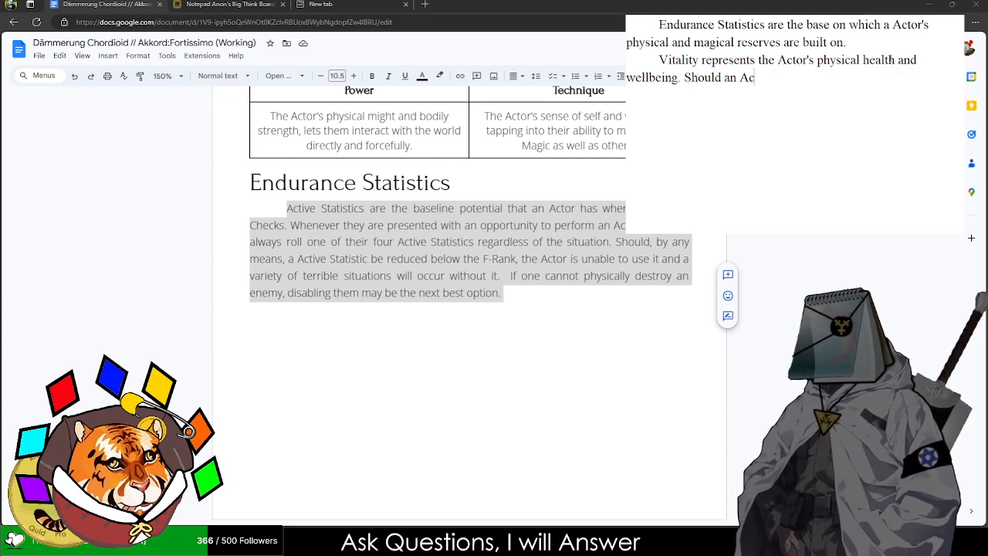
pyautogui.write('tor have')
# - Delete the whole Vitality paragraph from the draft, back to the end of the opening sentence
pyautogui.press('BackSpace')
pyautogui.press('BackSpace')
pyautogui.press('BackSpace')
pyautogui.press('BackSpace')
pyautogui.press('BackSpace')
pyautogui.press('BackSpace')
pyautogui.press('BackSpace')
pyautogui.press('BackSpace')
pyautogui.press('BackSpace')
pyautogui.press('BackSpace')
pyautogui.press('BackSpace')
pyautogui.press('BackSpace')
pyautogui.press('BackSpace')
pyautogui.press('BackSpace')
pyautogui.press('BackSpace')
pyautogui.press('BackSpace')
pyautogui.press('BackSpace')
pyautogui.press('BackSpace')
pyautogui.press('BackSpace')
pyautogui.press('BackSpace')
pyautogui.press('BackSpace')
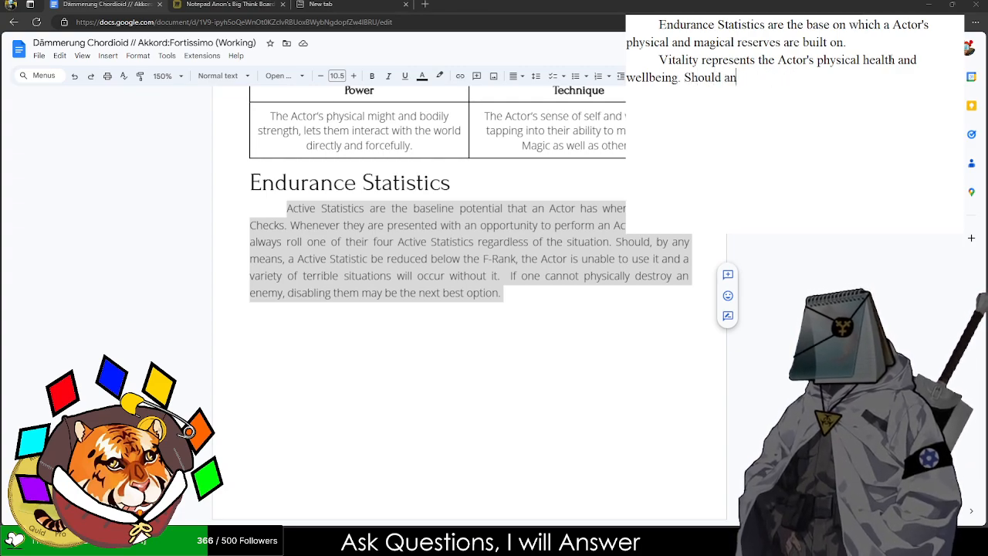
pyautogui.press('BackSpace')
pyautogui.press('BackSpace')
pyautogui.press('BackSpace')
pyautogui.press('BackSpace')
pyautogui.press('BackSpace')
pyautogui.press('BackSpace')
pyautogui.press('BackSpace')
pyautogui.press('BackSpace')
pyautogui.press('BackSpace')
pyautogui.press('BackSpace')
pyautogui.press('BackSpace')
pyautogui.press('BackSpace')
pyautogui.press('BackSpace')
pyautogui.press('BackSpace')
pyautogui.press('BackSpace')
pyautogui.press('BackSpace')
pyautogui.press('BackSpace')
pyautogui.press('BackSpace')
pyautogui.press('BackSpace')
pyautogui.press('BackSpace')
pyautogui.press('BackSpace')
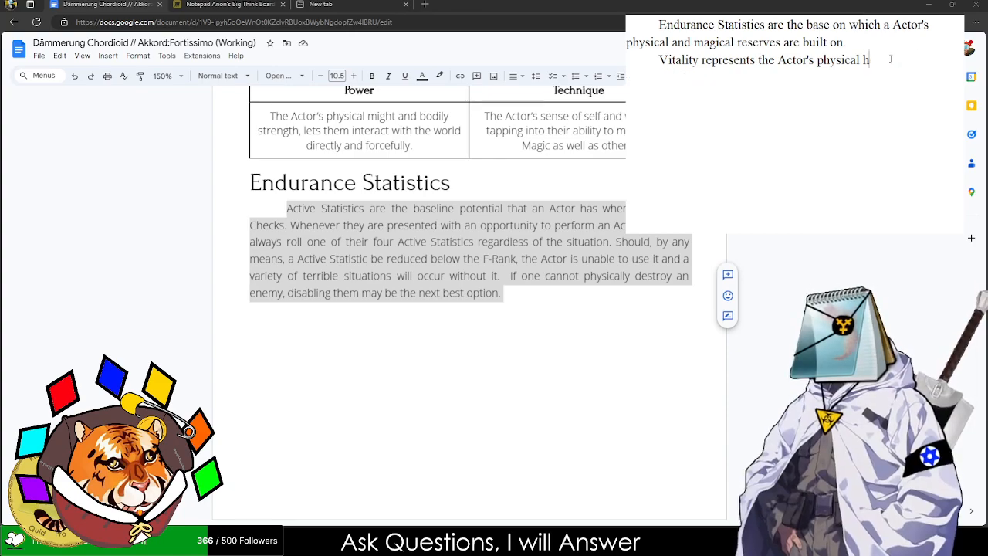
pyautogui.press('BackSpace')
pyautogui.press('BackSpace')
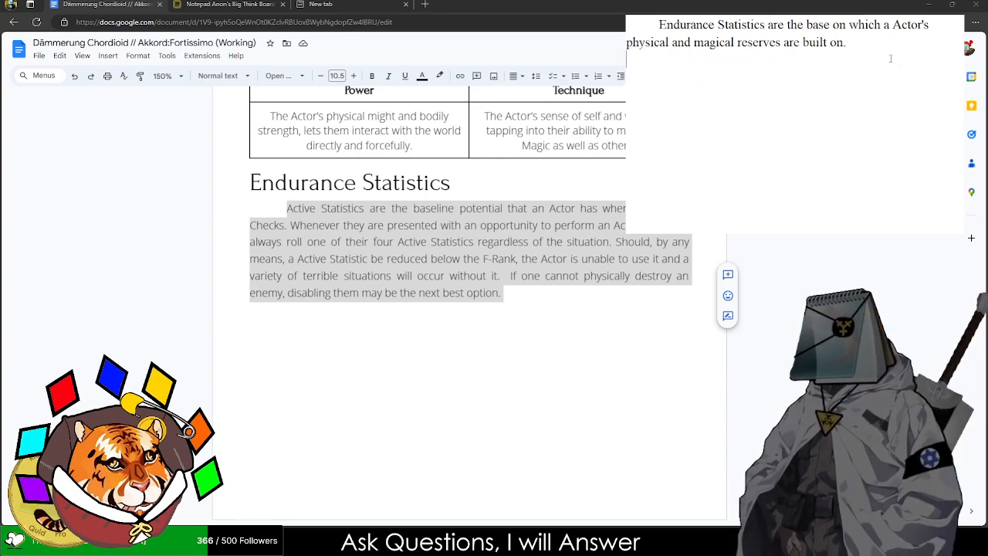
pyautogui.write('The to')
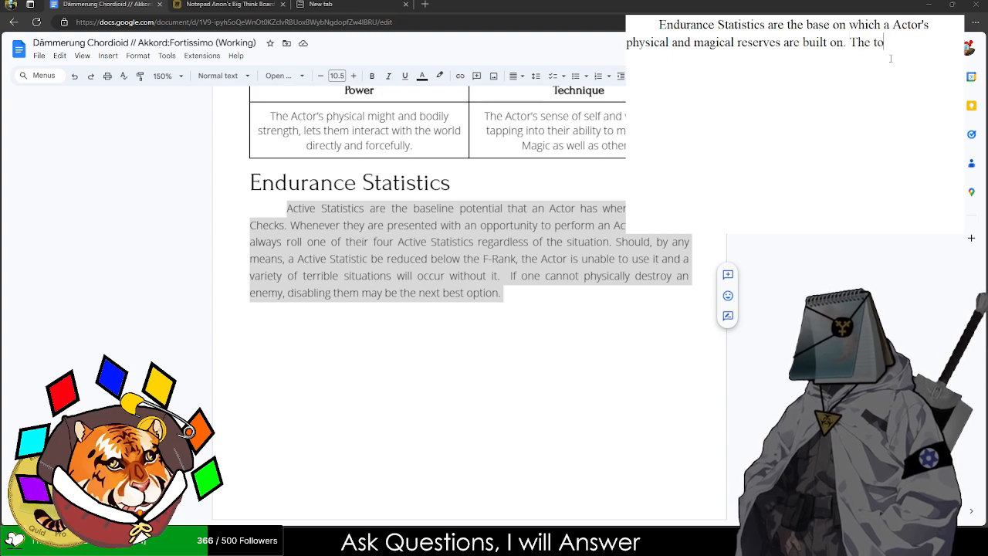
pyautogui.write('tal value')
pyautogui.press('BackSpace')
pyautogui.press('BackSpace')
pyautogui.press('BackSpace')
pyautogui.press('BackSpace')
pyautogui.press('BackSpace')
pyautogui.press('BackSpace')
pyautogui.press('BackSpace')
pyautogui.press('BackSpace')
pyautogui.press('BackSpace')
pyautogui.press('BackSpace')
pyautogui.press('BackSpace')
pyautogui.press('BackSpace')
pyautogui.press('BackSpace')
pyautogui.press('BackSpace')
pyautogui.press('BackSpace')
# - Continue the draft after "built on." with "Both of these are added to the total value of the Actor's Health and Mana"
pyautogui.write('Both of')
pyautogui.write(' these are added to t')
pyautogui.write('he total value of th')
pyautogui.write('e')
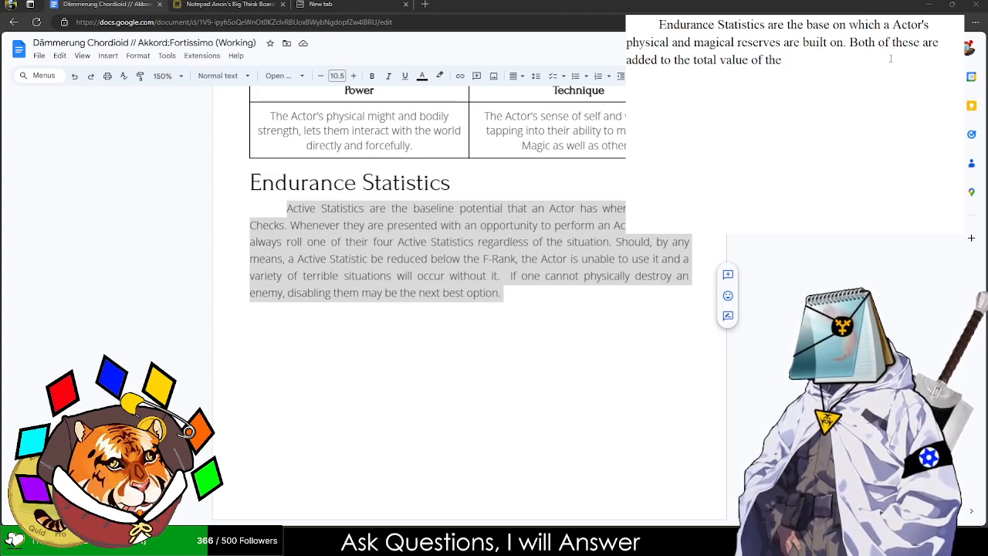
pyautogui.write('Act')
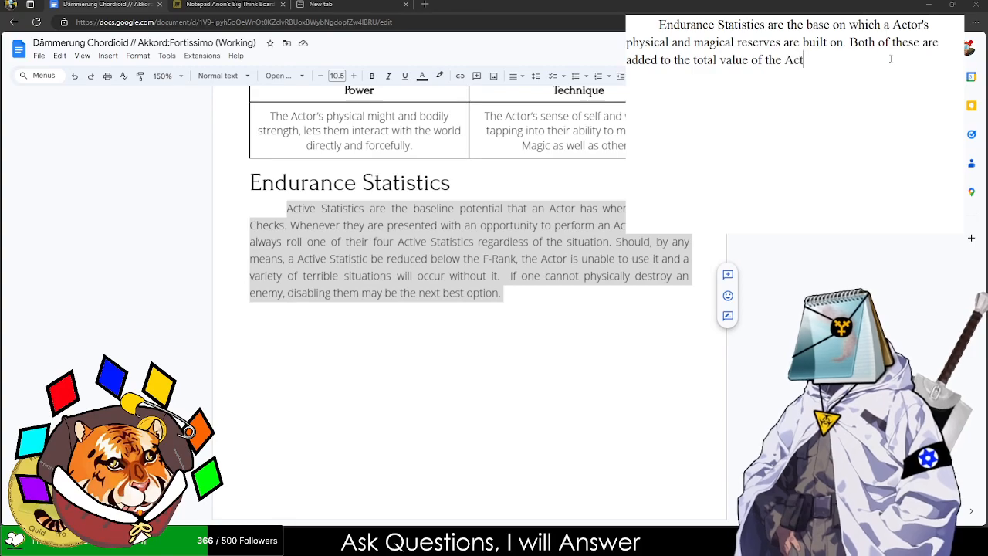
pyautogui.write("or's Health and Mana")
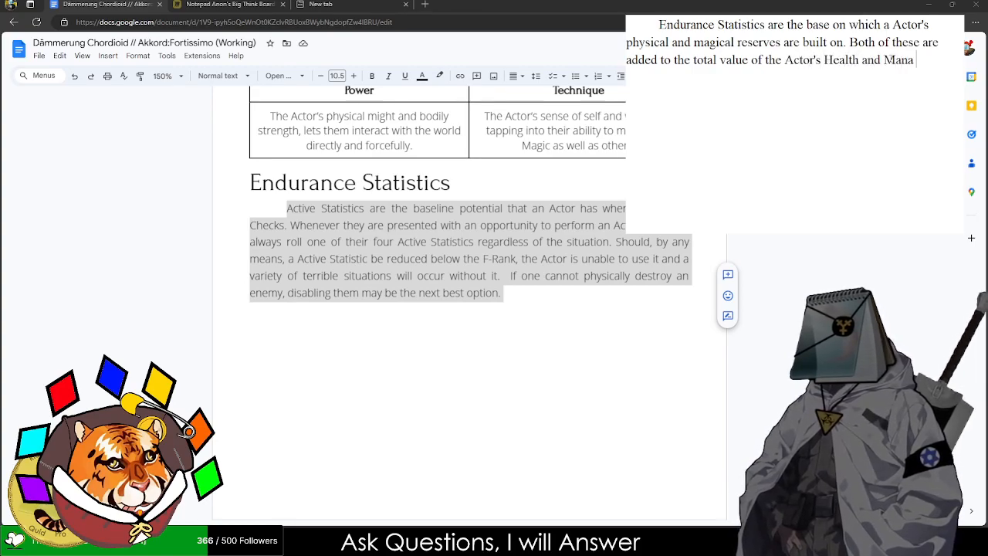
# - Finish the draft sentence with "when caluclating their Derived Statistics."
pyautogui.write(' at the e')
pyautogui.press('BackSpace')
pyautogui.press('BackSpace')
pyautogui.press('BackSpace')
pyautogui.press('BackSpace')
pyautogui.press('BackSpace')
pyautogui.press('BackSpace')
pyautogui.press('BackSpace')
pyautogui.write('w')
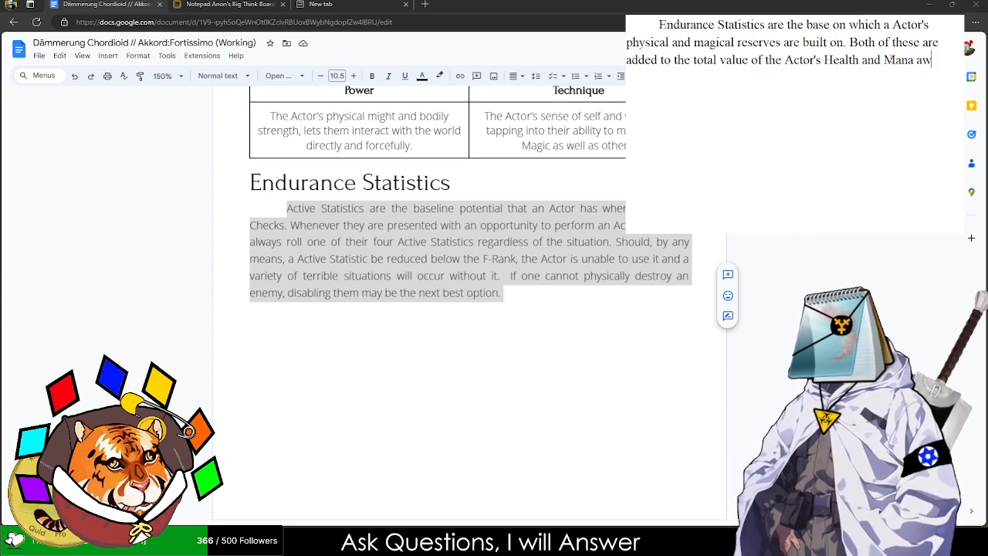
pyautogui.press('BackSpace')
pyautogui.press('BackSpace')
pyautogui.write('when calucl')
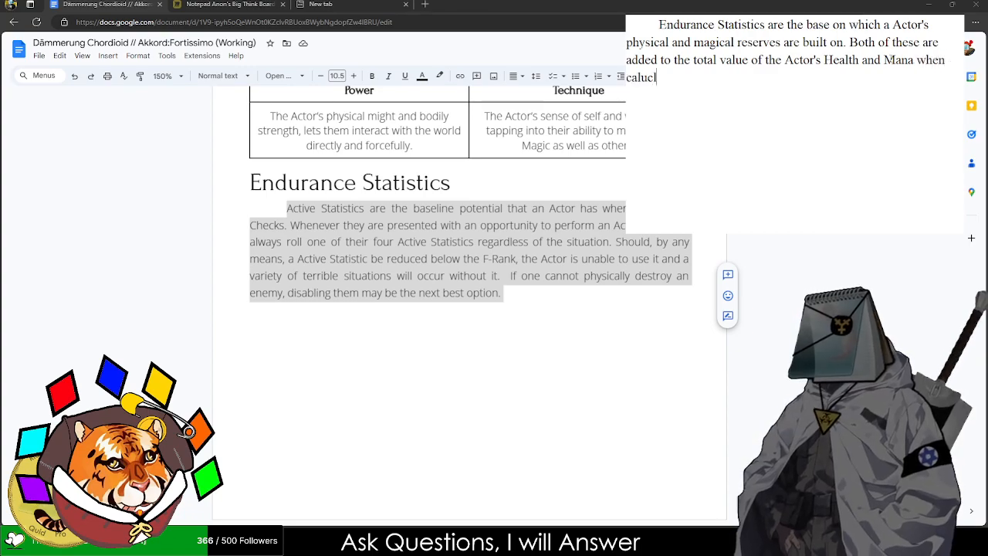
pyautogui.write('ating their Derivi')
pyautogui.press('BackSpace')
pyautogui.write('ed Sta')
pyautogui.press('BackSpace')
pyautogui.press('BackSpace')
pyautogui.press('BackSpace')
pyautogui.press('BackSpace')
pyautogui.press('BackSpace')
pyautogui.press('BackSpace')
pyautogui.write('ed Statistics.')
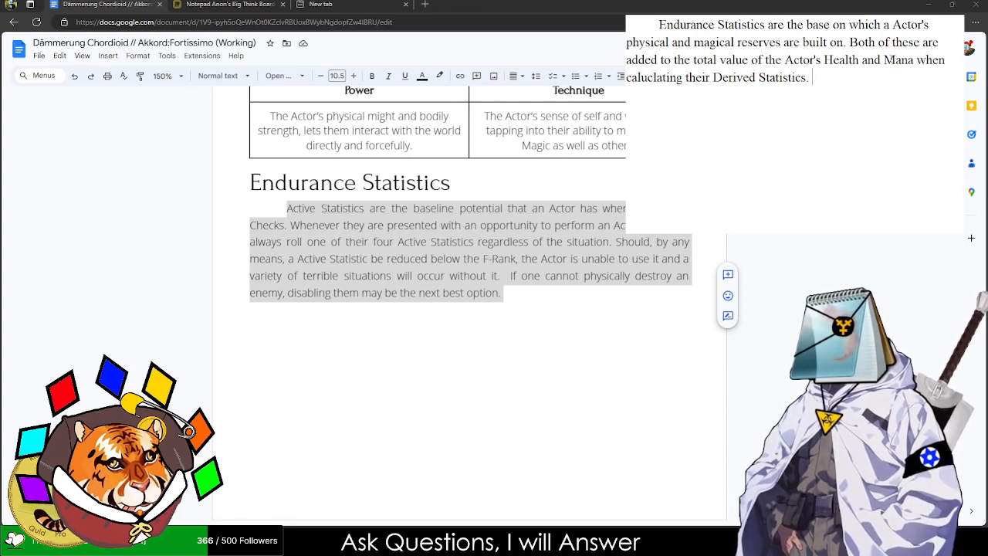
# - Replace the paragraph under the document's Endurance Statistics heading with the complete drafted text
pyautogui.write('Shou')
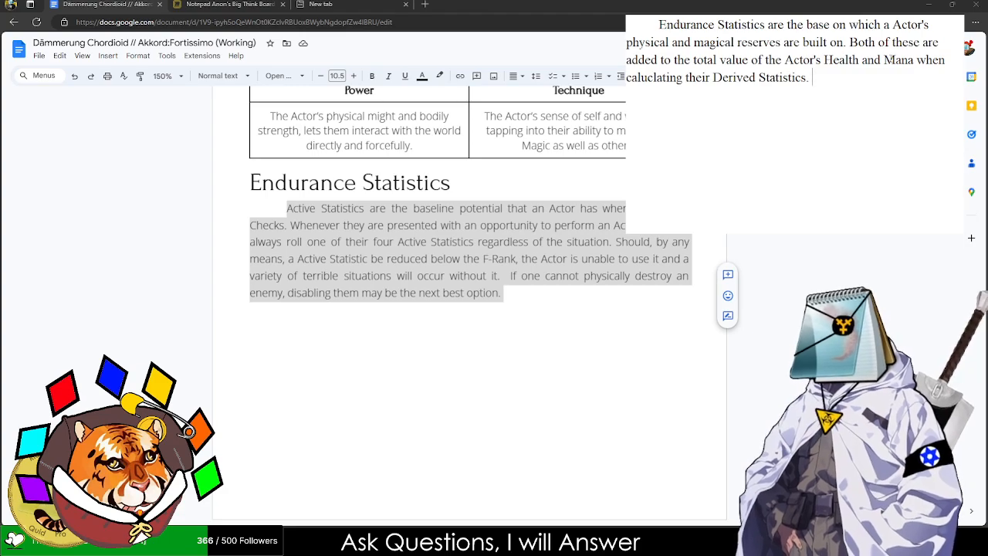
pyautogui.hotkey('ctrl', 'a')
pyautogui.hotkey('ctrl', 'c')
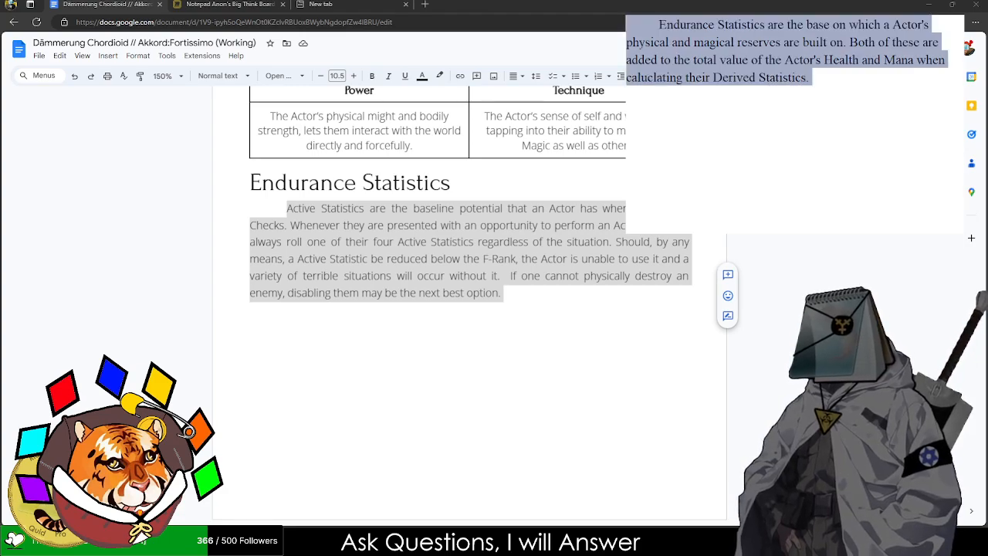
pyautogui.moveTo(505, 295); pyautogui.dragTo(278, 208)
pyautogui.hotkey('ctrl', 'v')
# - Copy the Comprehension and Expertise table to the line below the Endurance Statistics paragraph
pyautogui.scroll(4, 327, 240)
pyautogui.moveTo(372, 189); pyautogui.dragTo(533, 231)
pyautogui.hotkey('ctrl', 'c')
pyautogui.scroll(-4, 423, 282)
pyautogui.click(262, 267)
pyautogui.hotkey('ctrl', 'v')
# - Accept the suggested corrections "calculating" and "an Actor's" in the Endurance Statistics paragraph
pyautogui.click(325, 242)
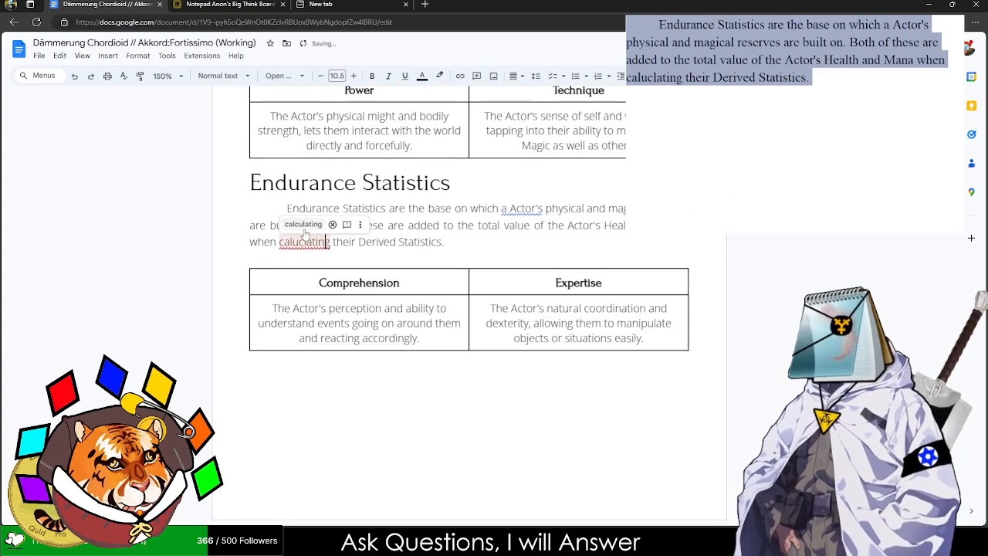
pyautogui.click(303, 225)
pyautogui.click(510, 210)
pyautogui.click(524, 197)
# - Rename the two headings of the copied table as "Vitality" and "Mana"
pyautogui.doubleClick(364, 284)
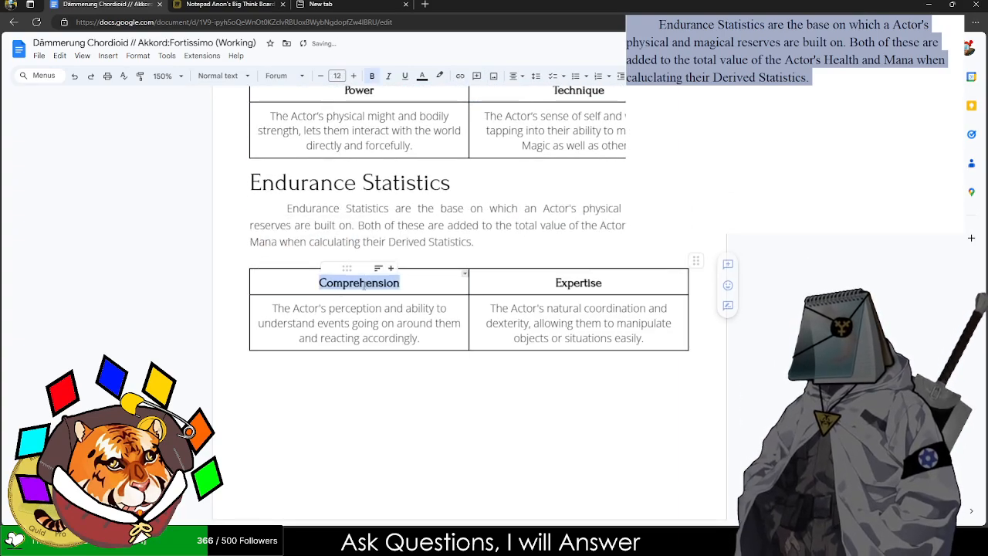
pyautogui.tripleClick(364, 284)
pyautogui.write('Vitality')
pyautogui.press('Tab')
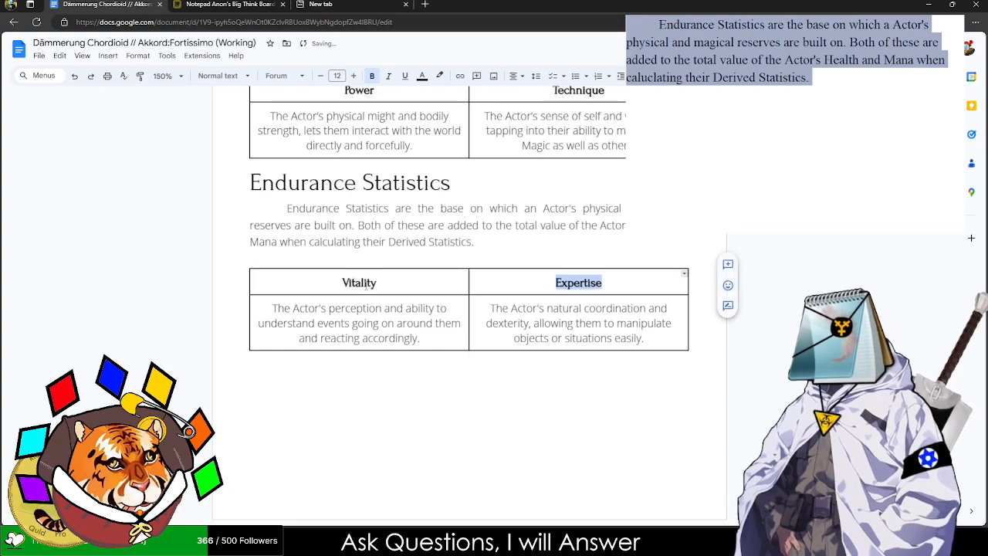
pyautogui.write('Mana')
# - Replace the description under the Vitality heading with new text beginning "The Actor's"
pyautogui.press('Tab')
pyautogui.write("The Actor's")
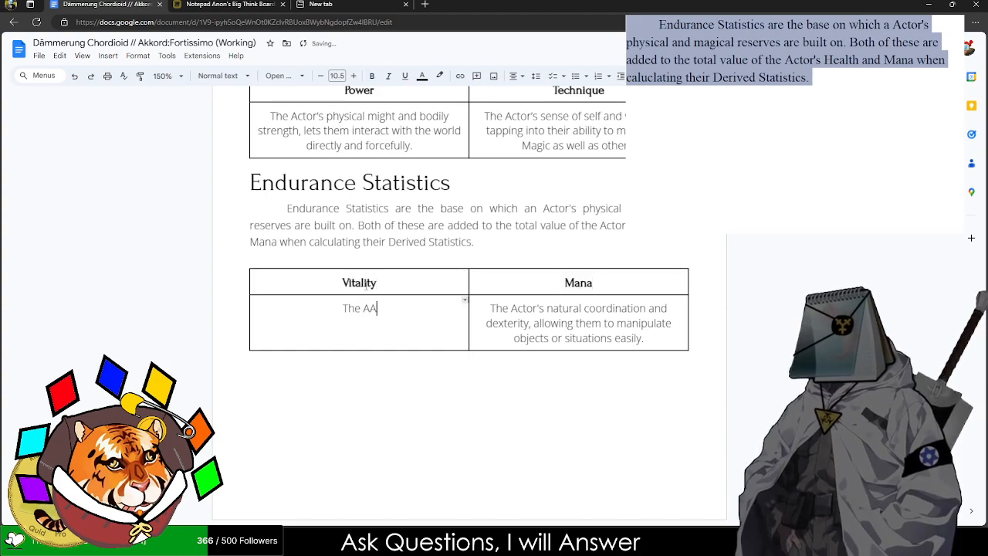
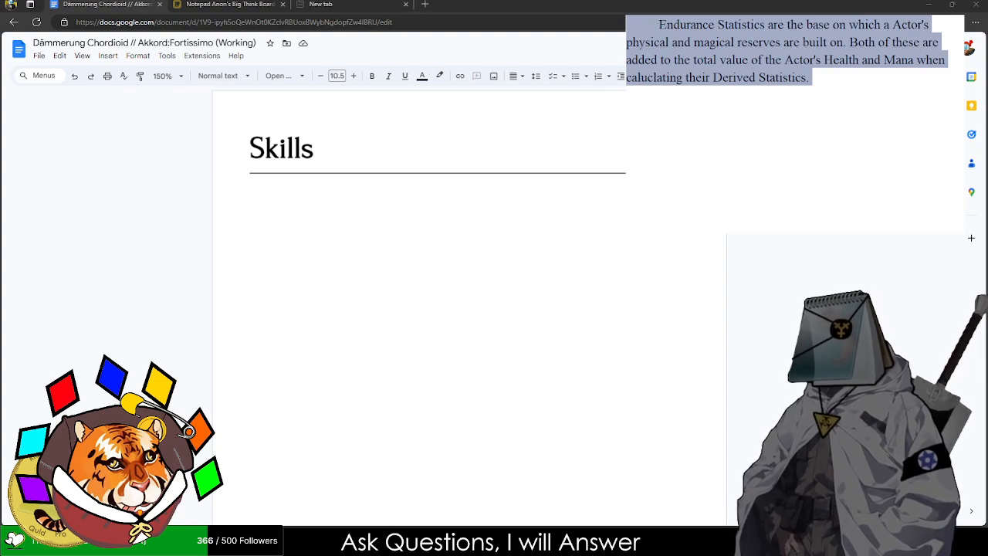
# - Clear the Endurance Statistics paragraph from the separate drafting text
pyautogui.moveTo(353, 206); pyautogui.dragTo(288, 236)
pyautogui.press('BackSpace')
pyautogui.press('BackSpace')
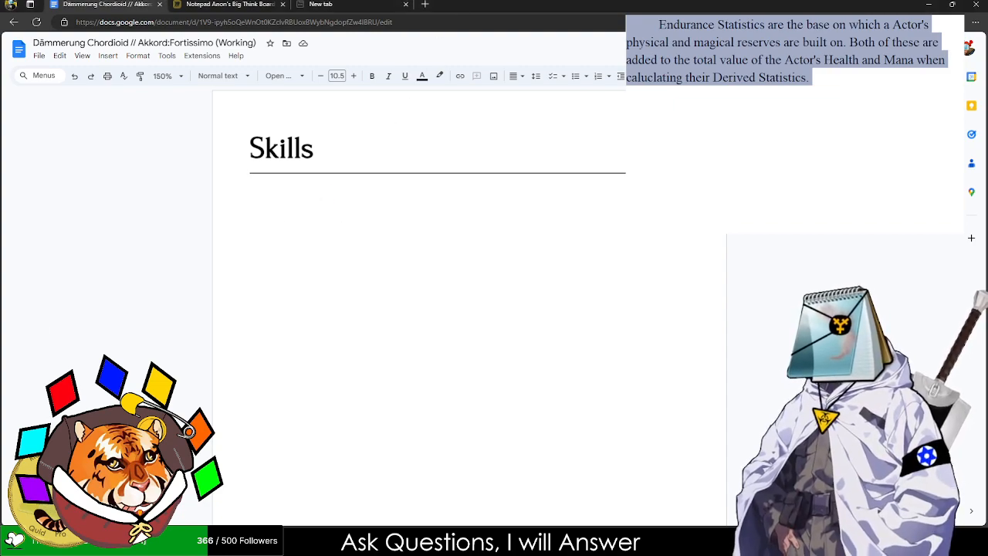
pyautogui.press('BackSpace')
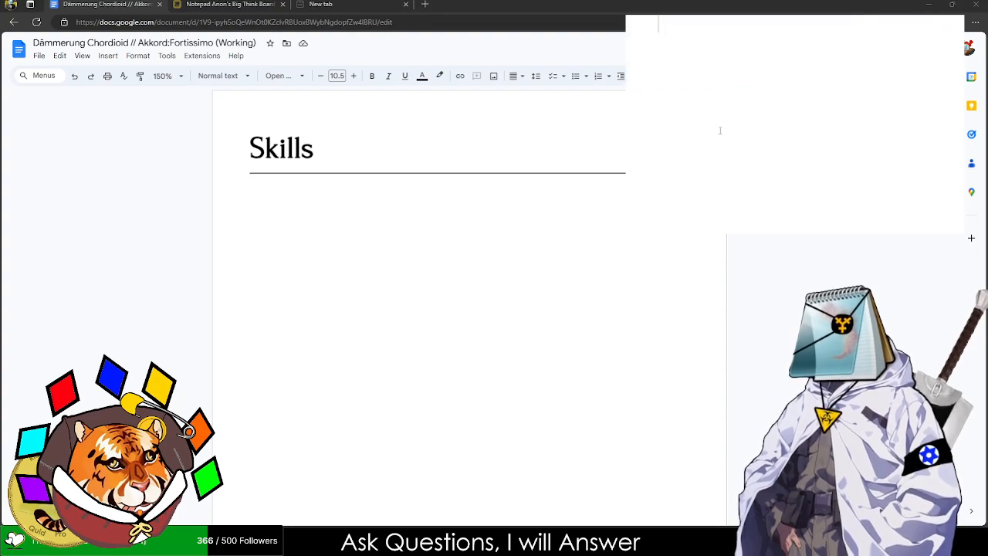
pyautogui.write('If Statistic')
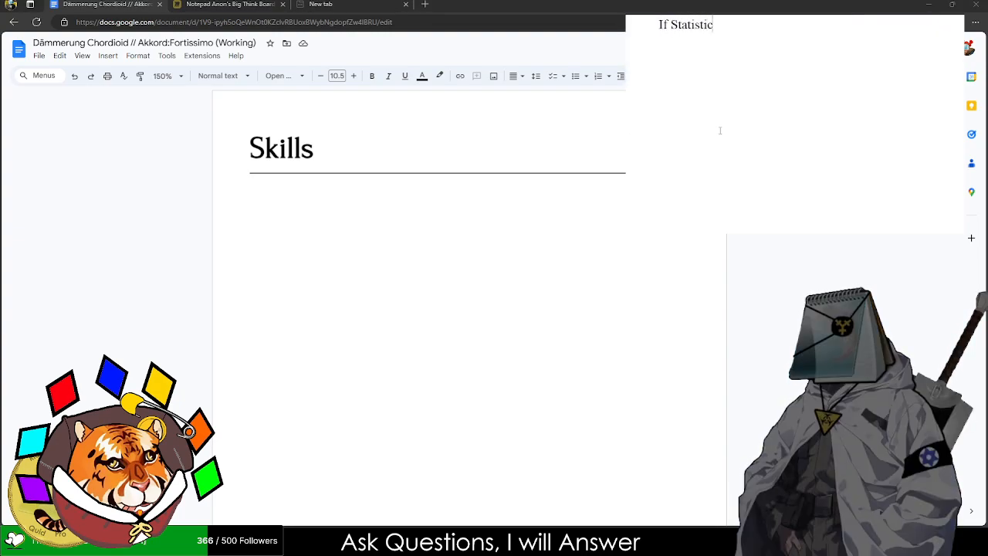
pyautogui.hotkey('ctrl', 'a')
pyautogui.press('BackSpace')
# - Open the new draft with "Statistics are the foundation on which the Actors will perform in the field,"
pyautogui.write('Stat')
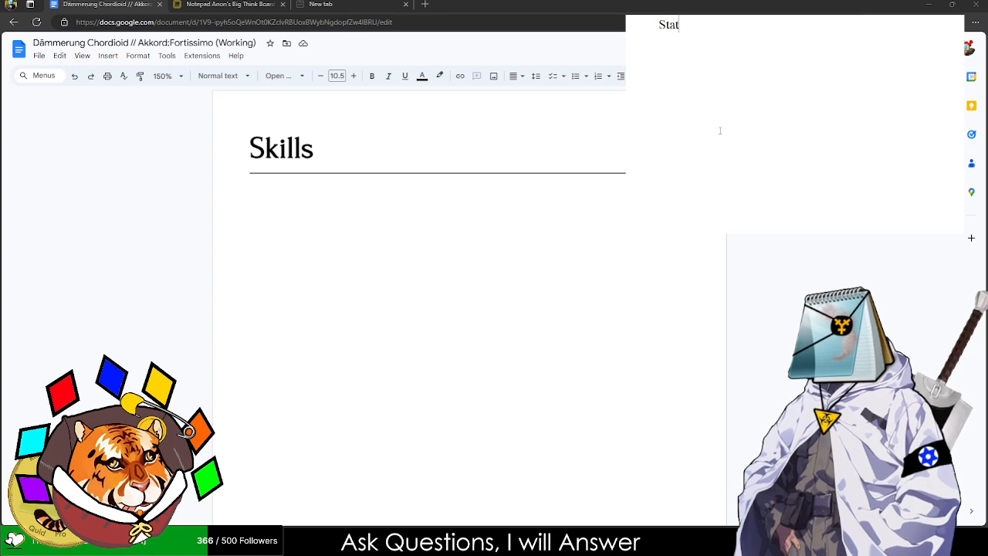
pyautogui.write('istics are the foundat')
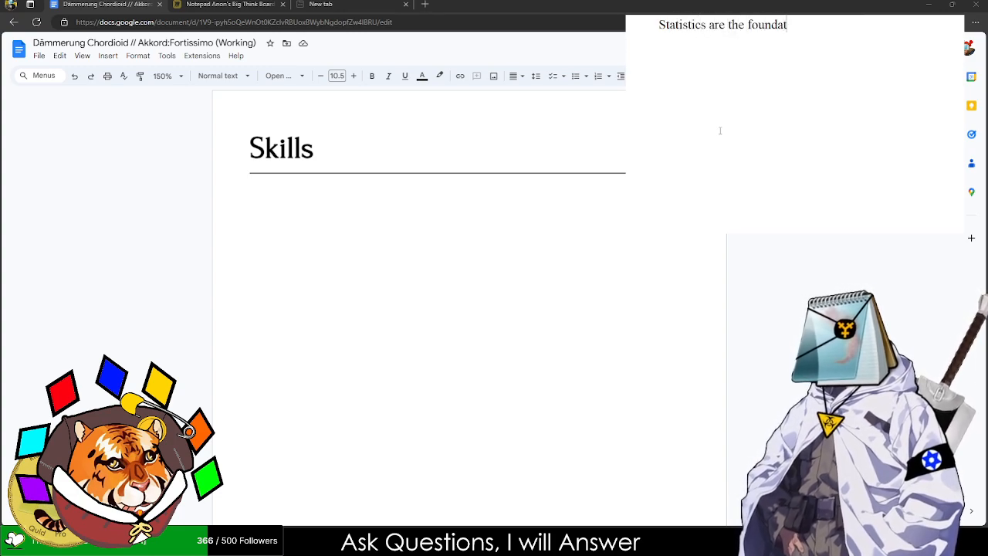
pyautogui.write('ion on which the A')
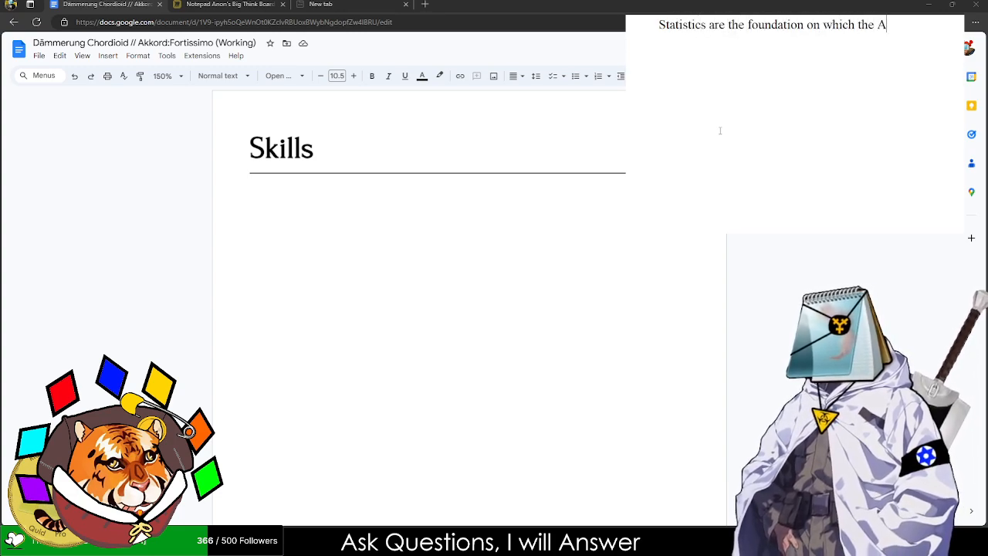
pyautogui.write('ctors will perform their')
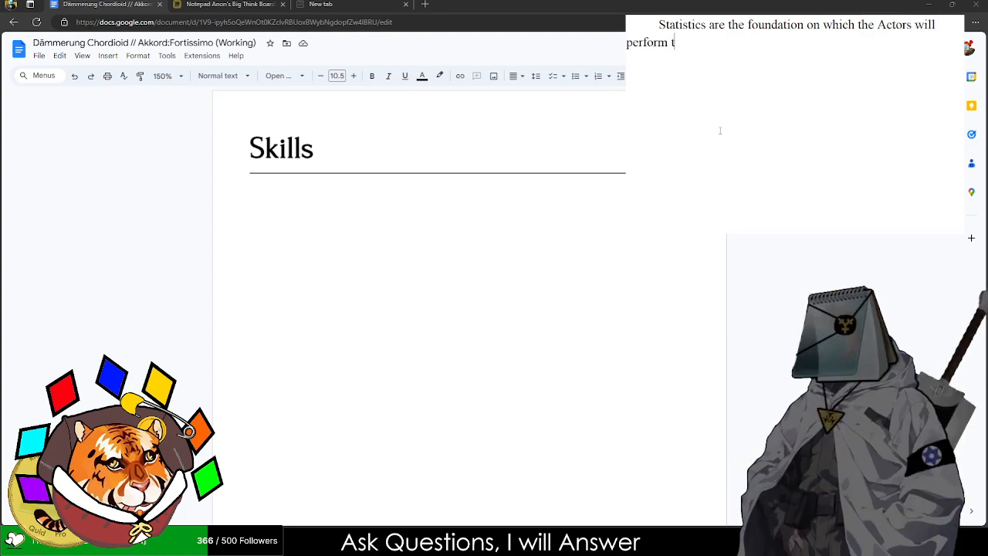
pyautogui.press('BackSpace')
pyautogui.press('BackSpace')
pyautogui.press('BackSpace')
pyautogui.press('BackSpace')
pyautogui.press('BackSpace')
pyautogui.press('BackSpace')
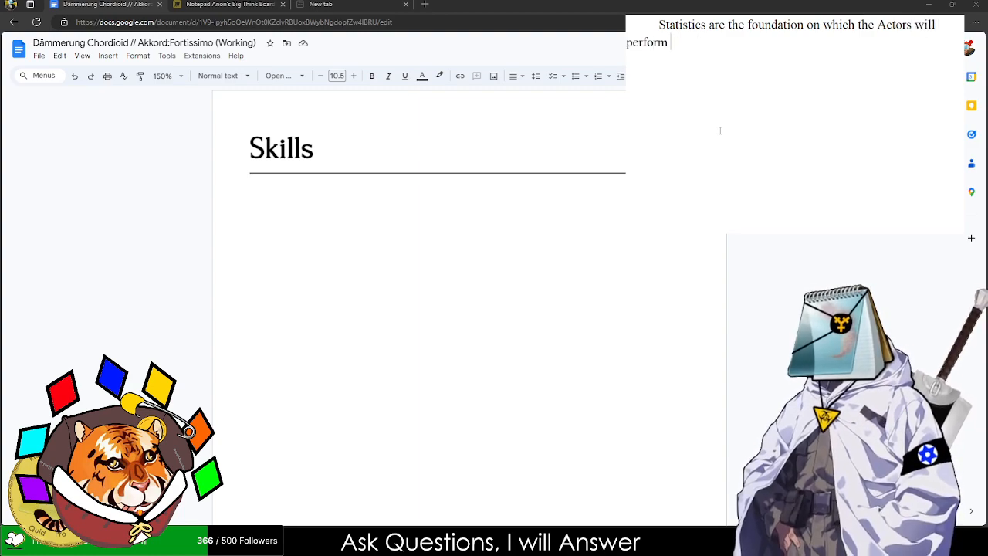
pyautogui.write('in the field,')
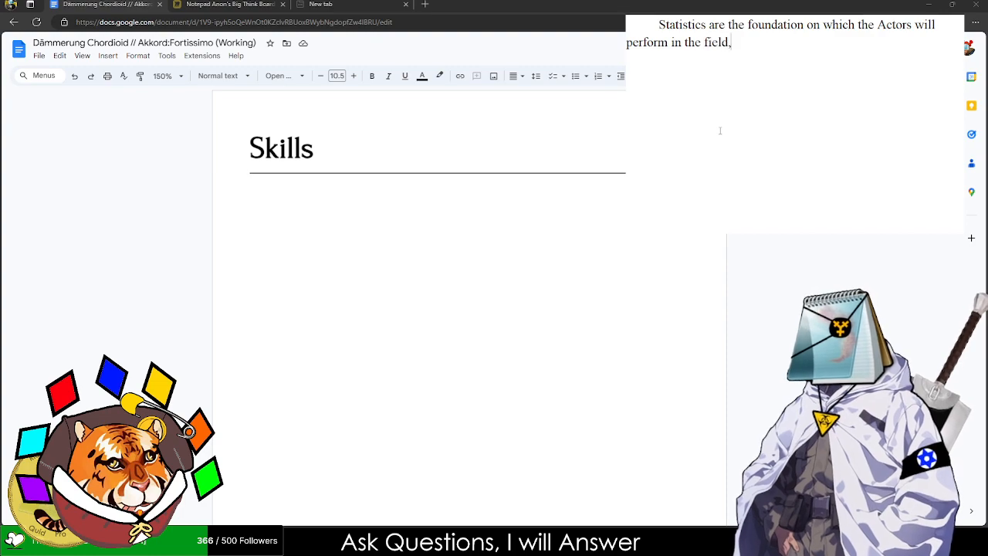
# - Continue the draft's first sentence with "the baseline of their abilities and natural talents that come from it"
pyautogui.write(' the baseline of thei')
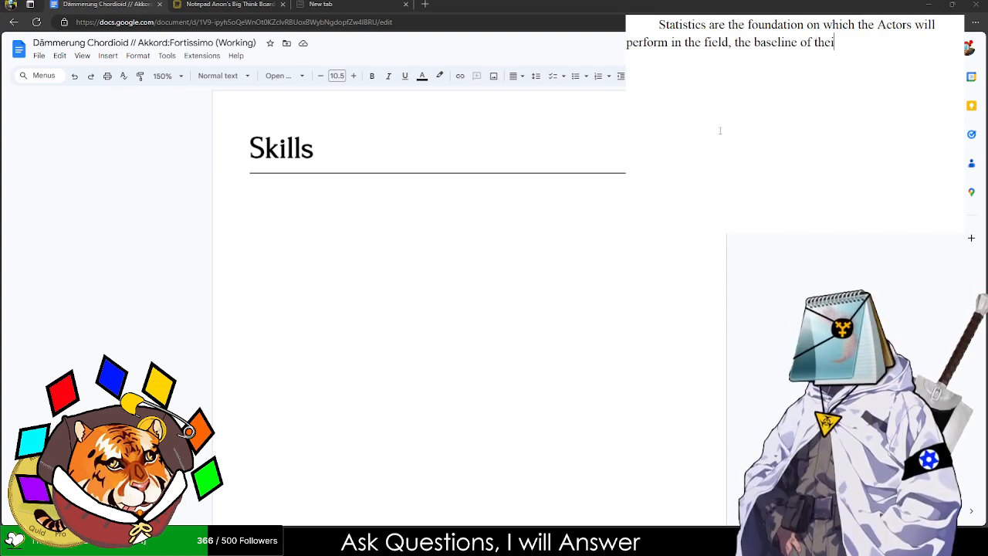
pyautogui.write('r abilities and natur')
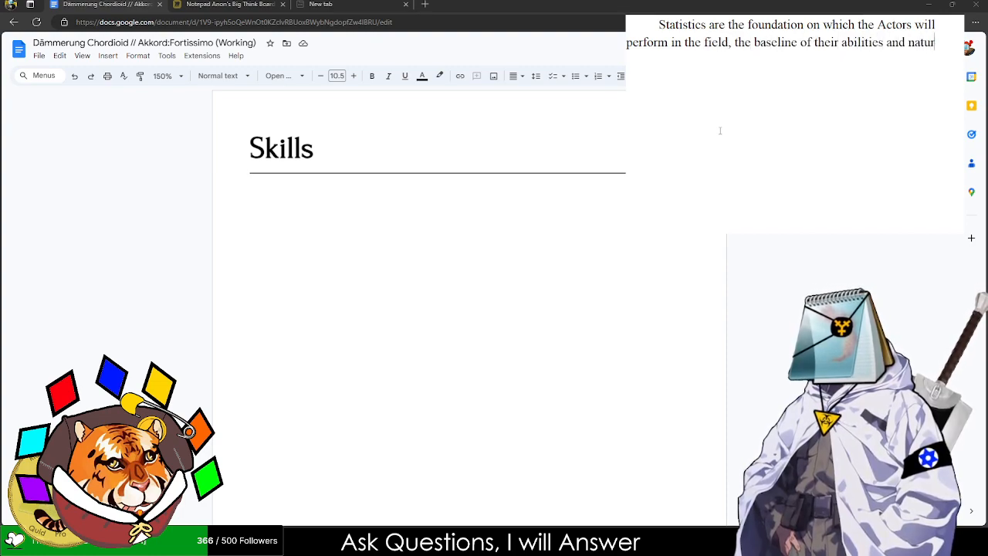
pyautogui.write('al talents that ')
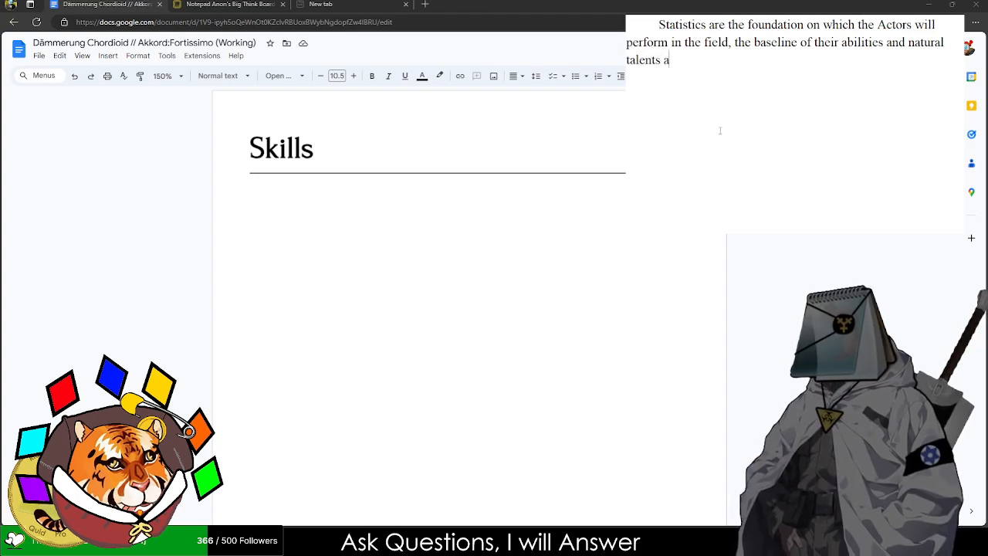
pyautogui.write('come from it')
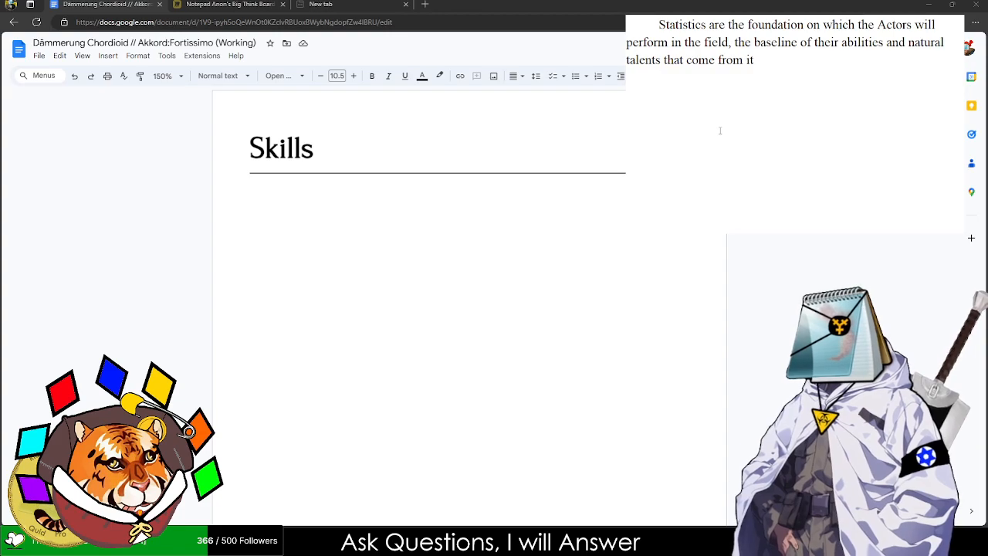
# - End the draft's first sentence and start the second with "Being more physically fit,"
pyautogui.write('. Being storng')
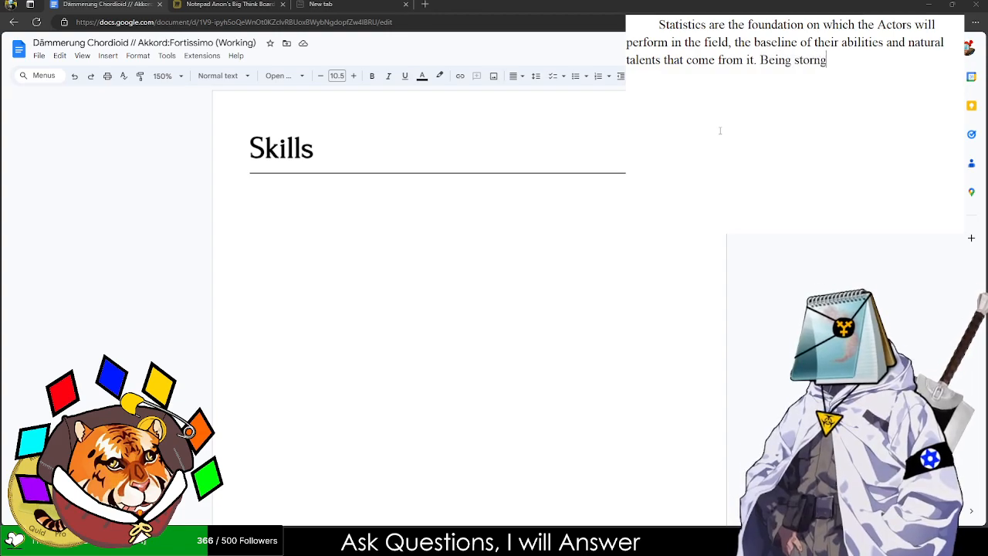
pyautogui.press('BackSpace')
pyautogui.press('BackSpace')
pyautogui.press('BackSpace')
pyautogui.press('BackSpace')
pyautogui.press('BackSpace')
pyautogui.press('BackSpace')
pyautogui.press('BackSpace')
pyautogui.press('BackSpace')
pyautogui.press('BackSpace')
pyautogui.press('BackSpace')
pyautogui.press('BackSpace')
pyautogui.press('BackSpace')
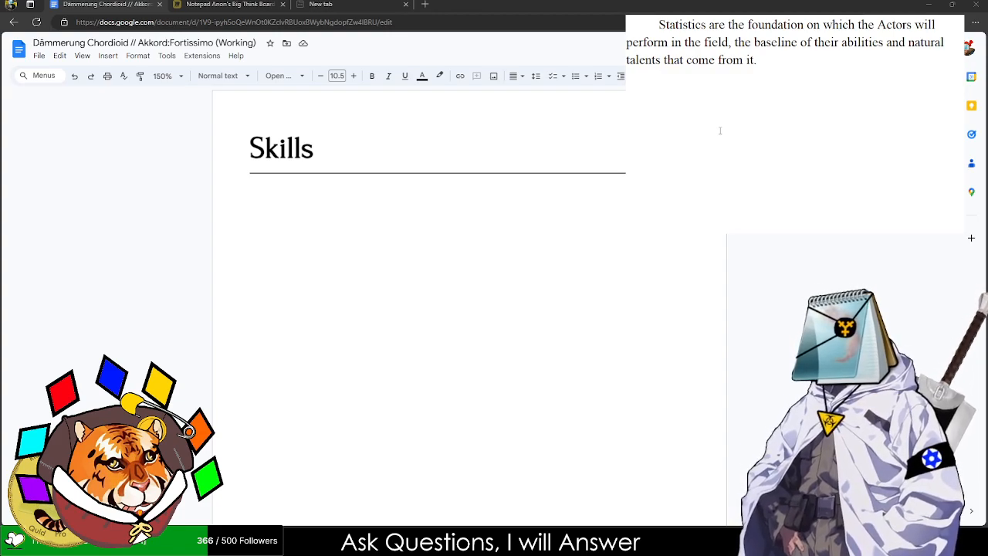
pyautogui.write('Being m')
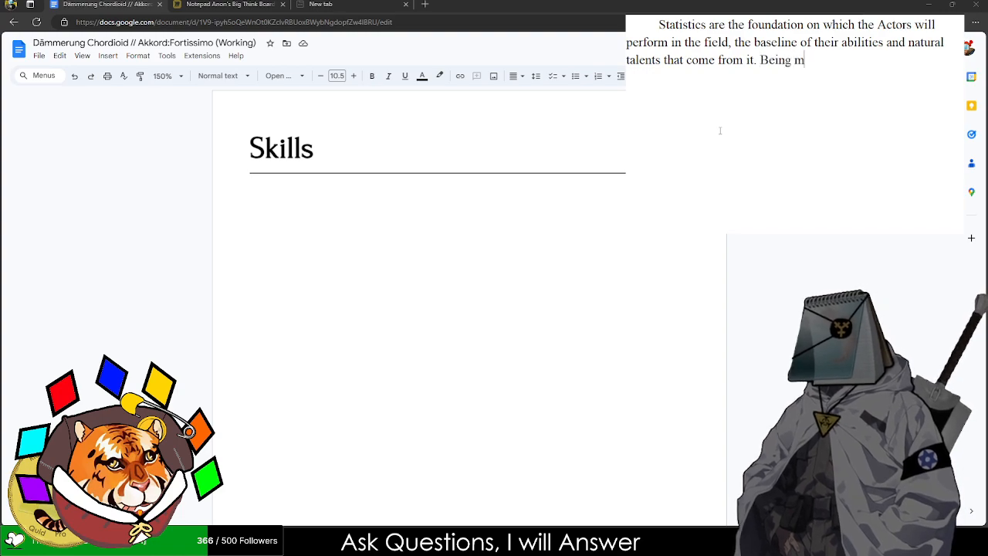
pyautogui.write('ore physically fit,')
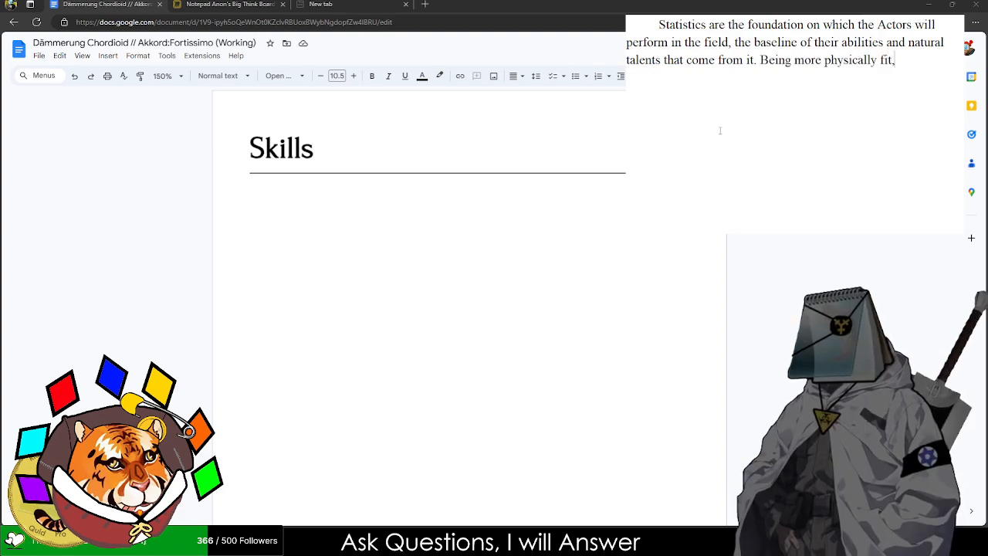
# - Continue the draft's second sentence with "having better eyesight, or just"
pyautogui.write(' being more')
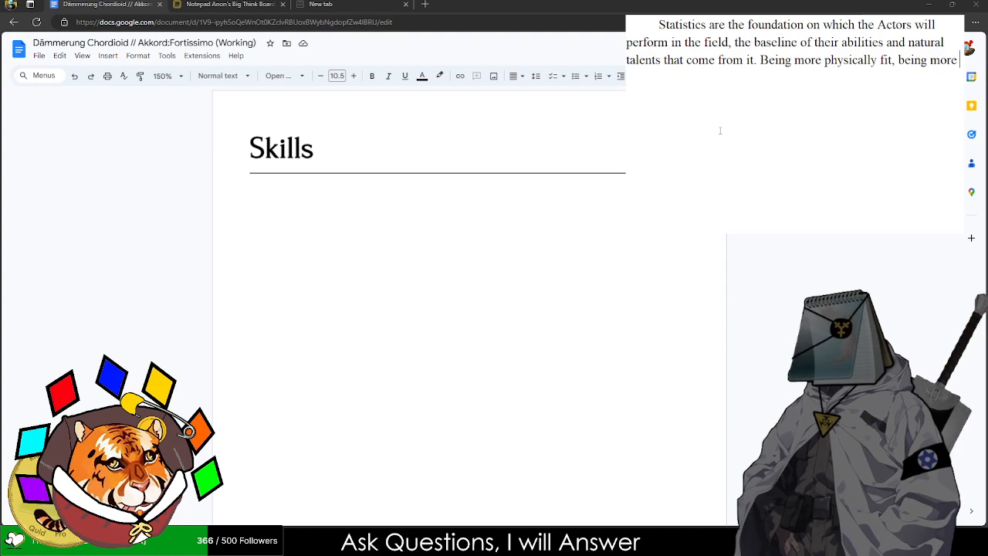
pyautogui.press('BackSpace')
pyautogui.press('BackSpace')
pyautogui.press('BackSpace')
pyautogui.press('BackSpace')
pyautogui.press('BackSpace')
pyautogui.press('BackSpace')
pyautogui.press('BackSpace')
pyautogui.press('BackSpace')
pyautogui.press('BackSpace')
pyautogui.press('BackSpace')
pyautogui.press('BackSpace')
pyautogui.write('having ')
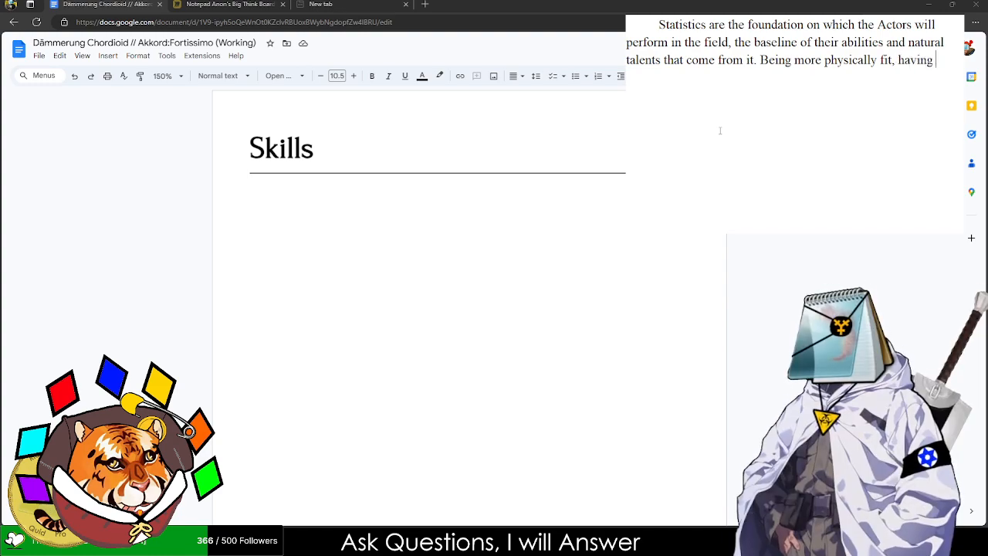
pyautogui.write('better eyesi')
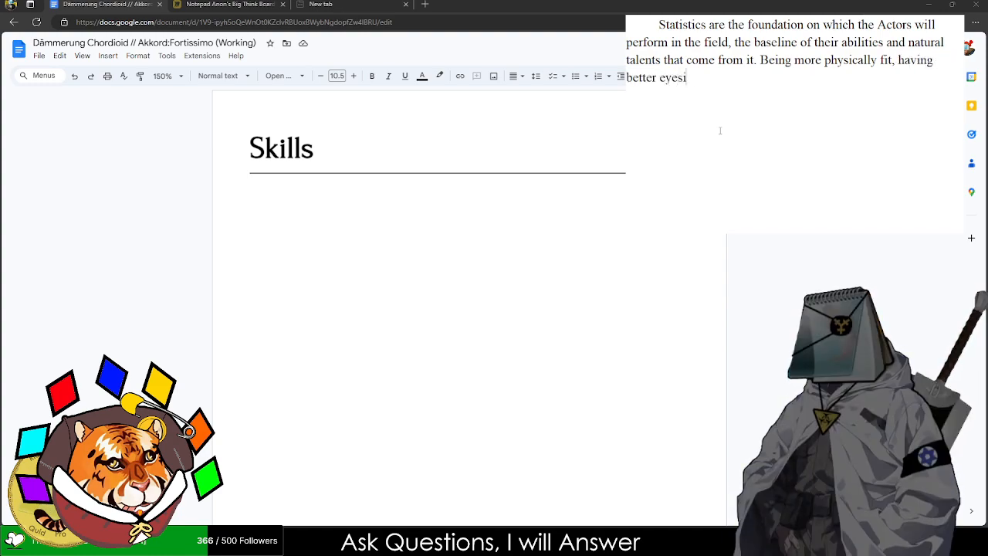
pyautogui.write('ght, or just hav')
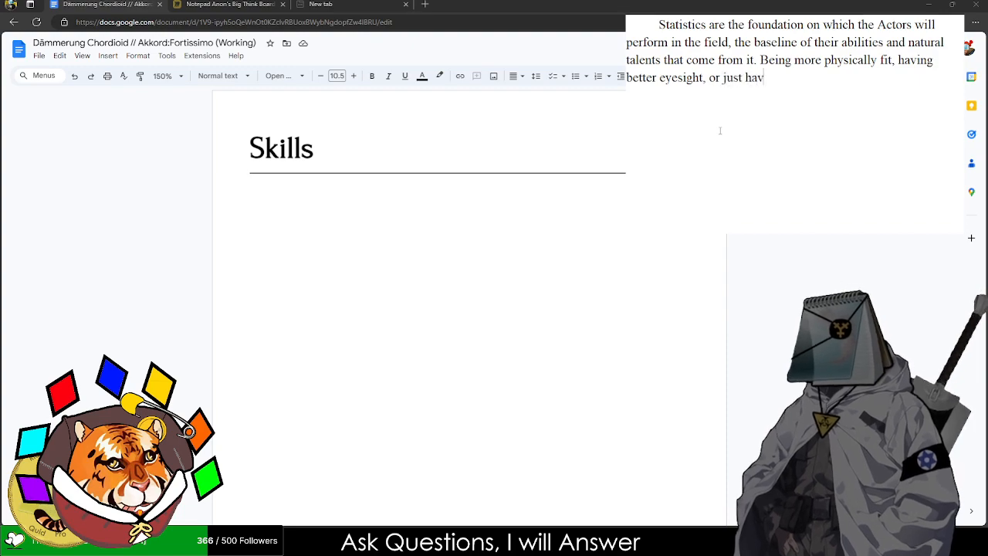
# - Extend the draft's second sentence with "having the knack for magic"
pyautogui.write('ing s')
pyautogui.press('BackSpace')
pyautogui.press('BackSpace')
pyautogui.press('BackSpace')
pyautogui.press('BackSpace')
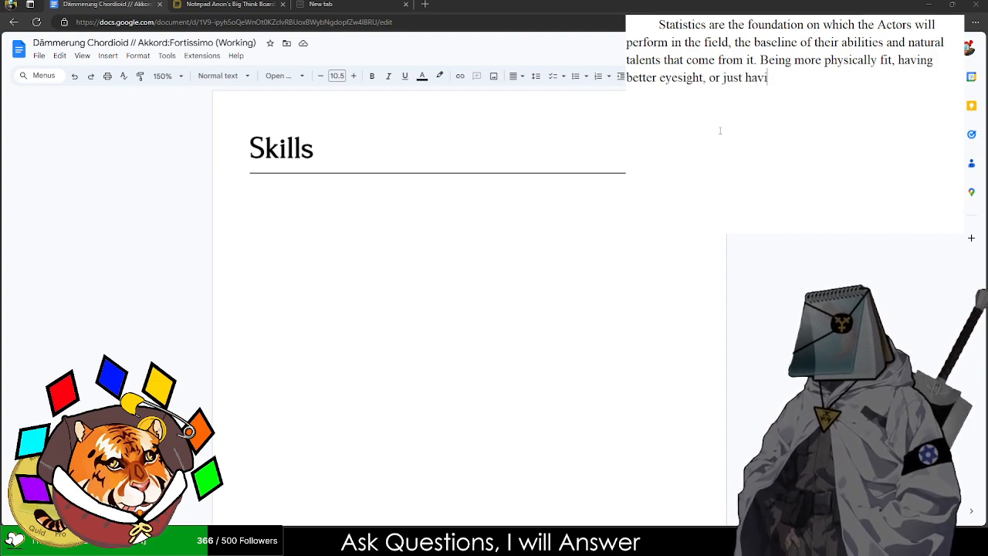
pyautogui.press('BackSpace')
pyautogui.press('BackSpace')
pyautogui.press('BackSpace')
pyautogui.press('BackSpace')
pyautogui.write('having the knca')
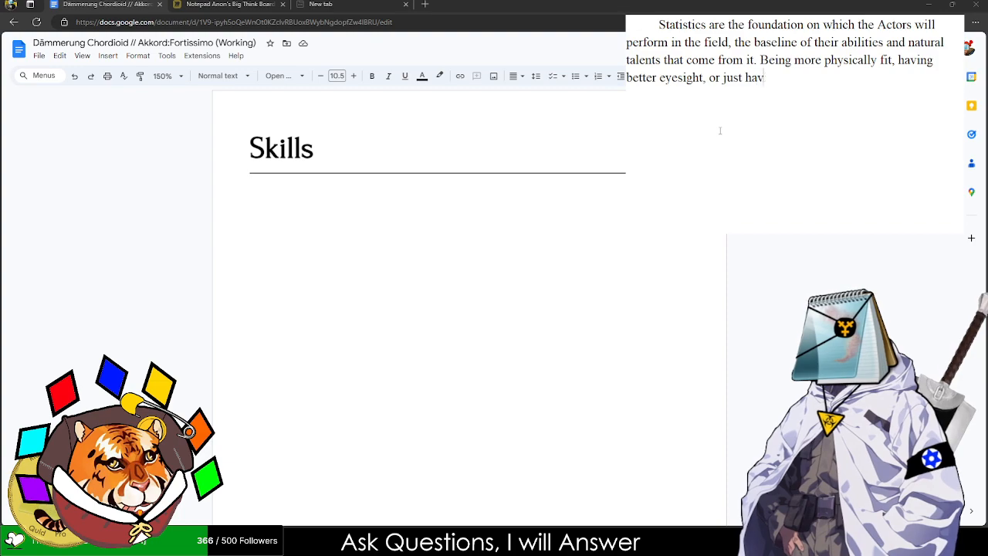
pyautogui.press('BackSpace')
pyautogui.press('BackSpace')
pyautogui.write('ac')
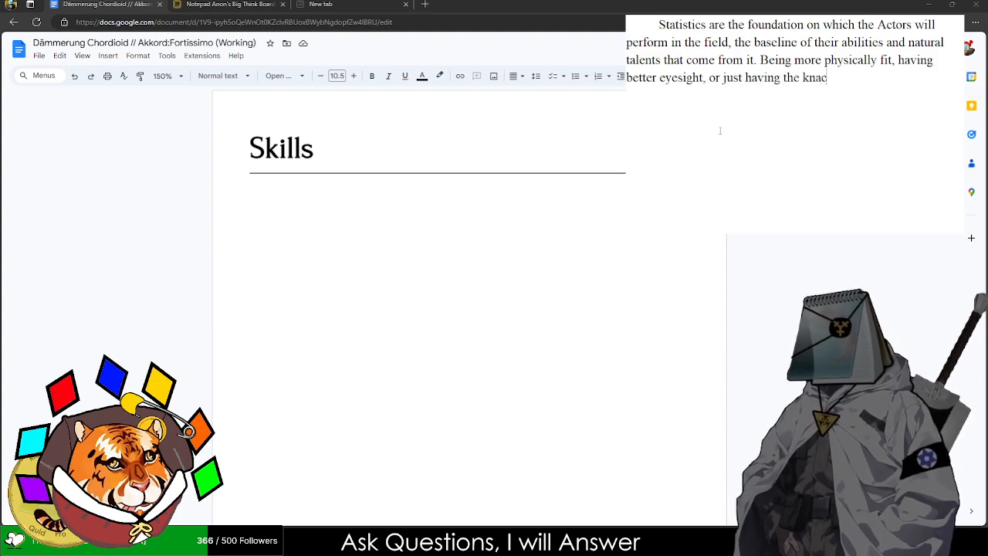
pyautogui.write('k for magic all p')
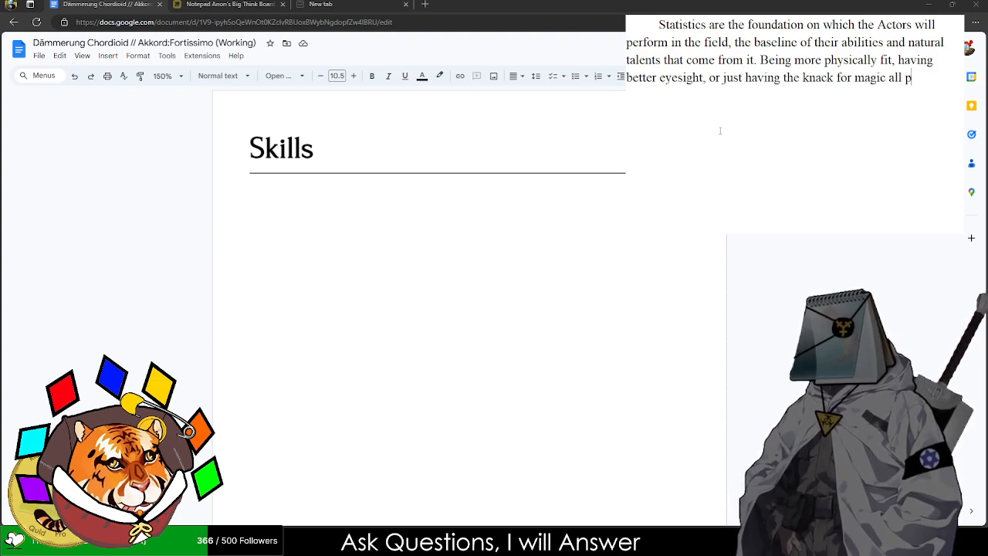
# - Finish the draft's second sentence with "all play a part in determining the impact of Statistics."
pyautogui.write('lay a part in determiuning')
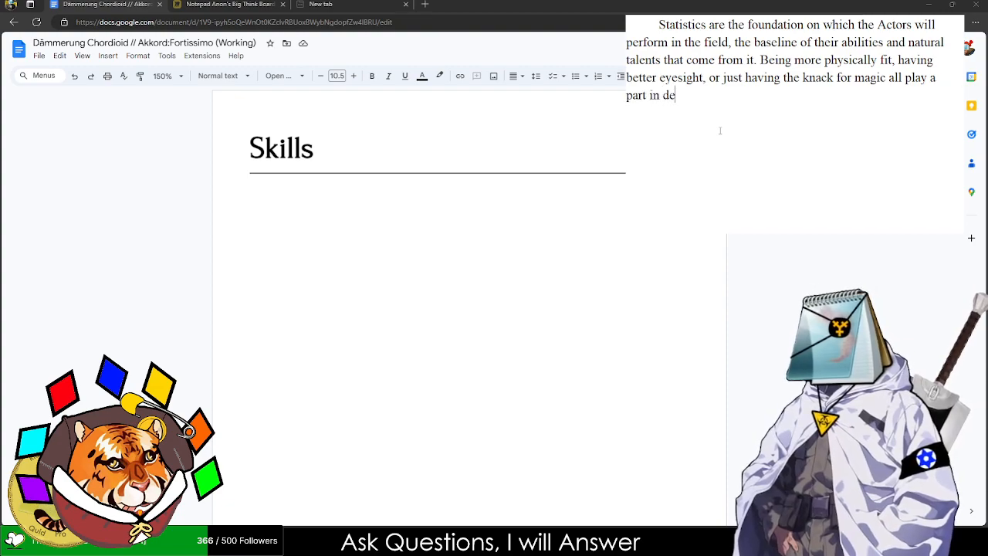
pyautogui.press('BackSpace')
pyautogui.press('BackSpace')
pyautogui.press('BackSpace')
pyautogui.press('BackSpace')
pyautogui.press('BackSpace')
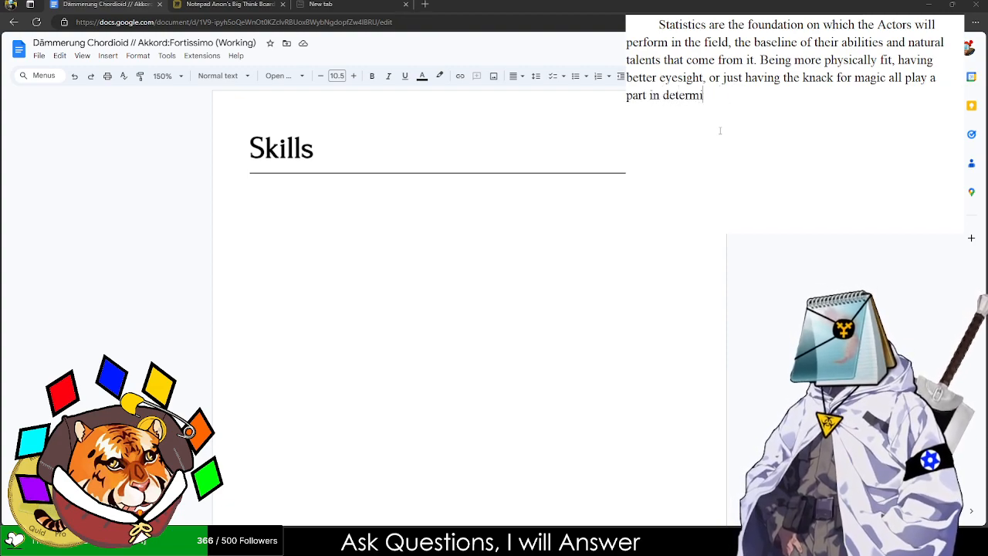
pyautogui.write('ning the impact of ')
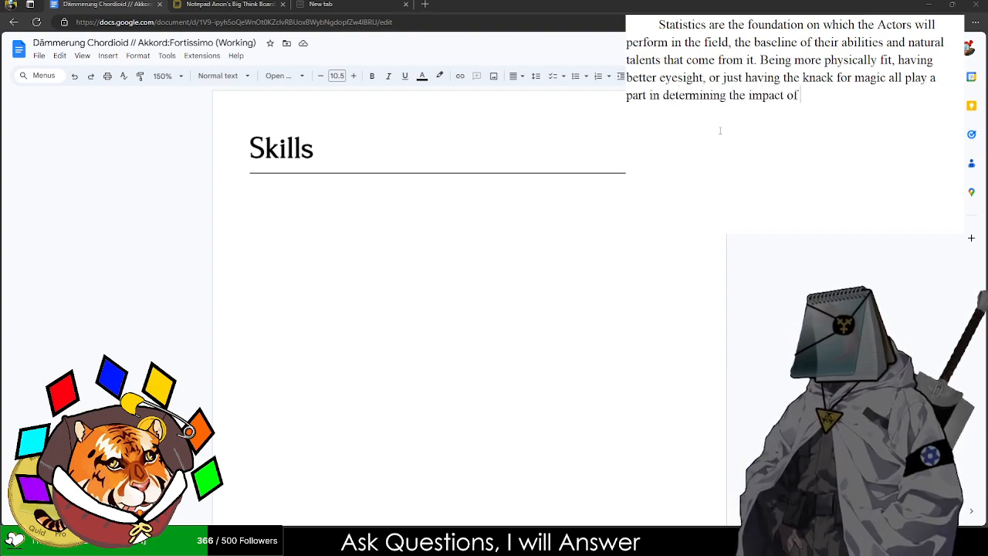
pyautogui.write('Sta')
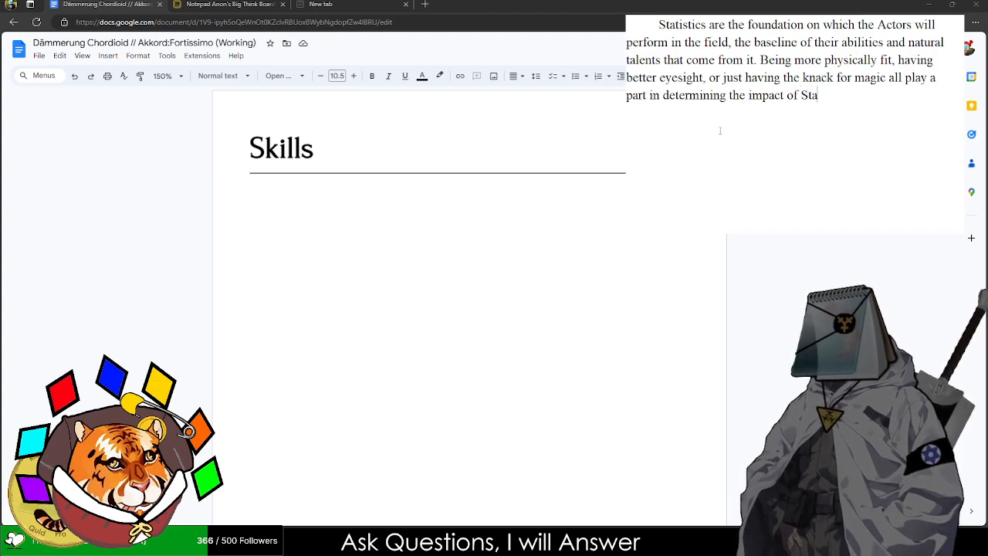
pyautogui.write('tistics. Skills are t')
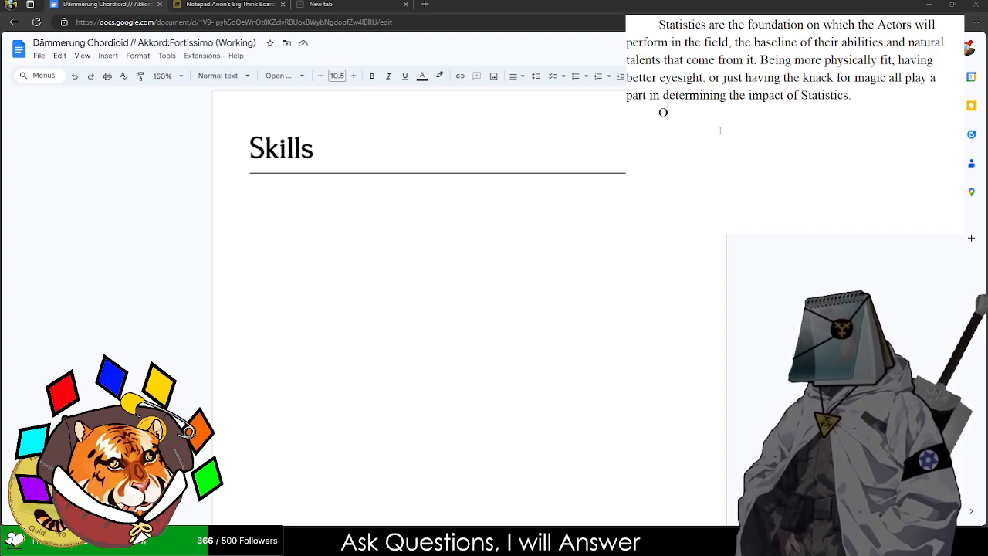
# - Write the second paragraph's opening sentence in the draft: "Skills are the precise application of those talents."
pyautogui.write('he p')
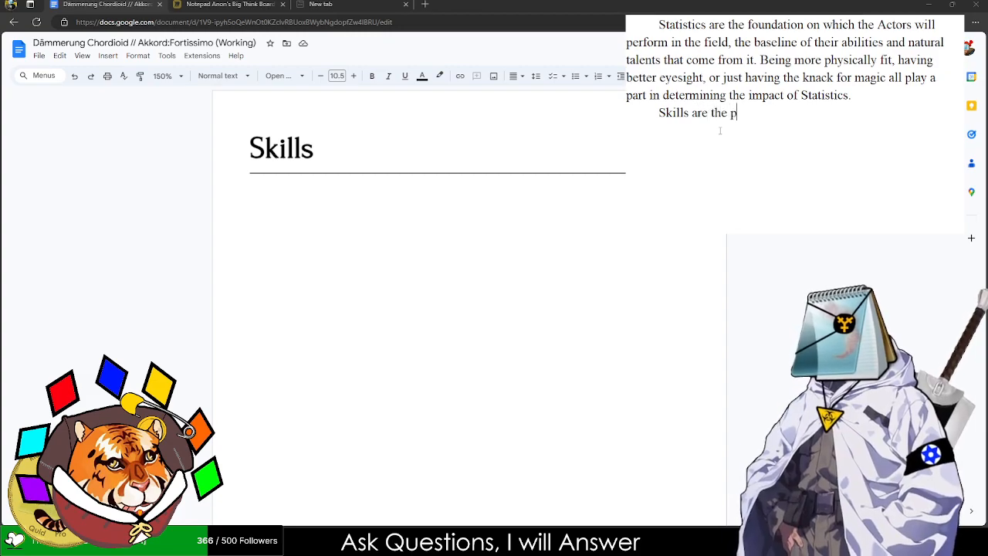
pyautogui.press('BackSpace')
pyautogui.write('precis')
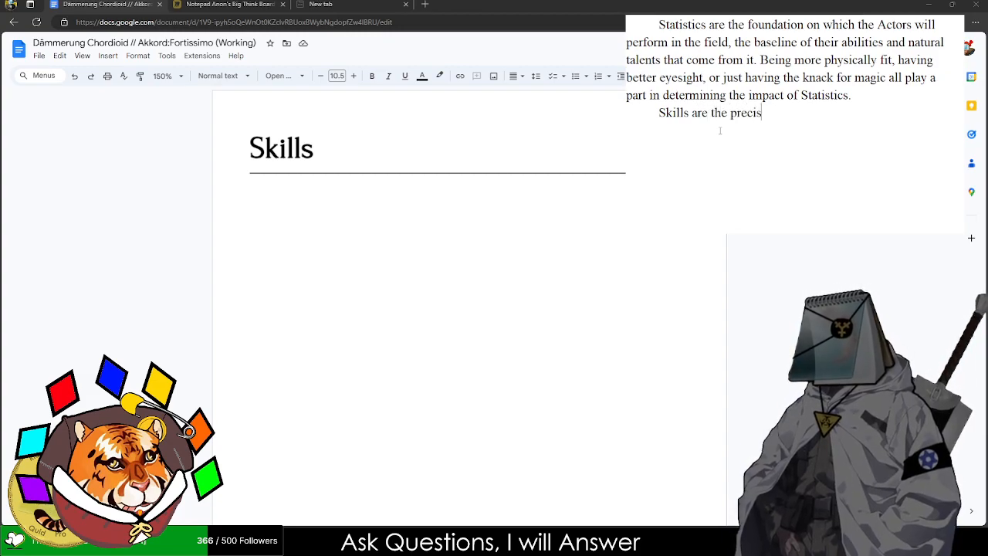
pyautogui.write('e applice a')
pyautogui.press('BackSpace')
pyautogui.press('BackSpace')
pyautogui.press('BackSpace')
pyautogui.write('a')
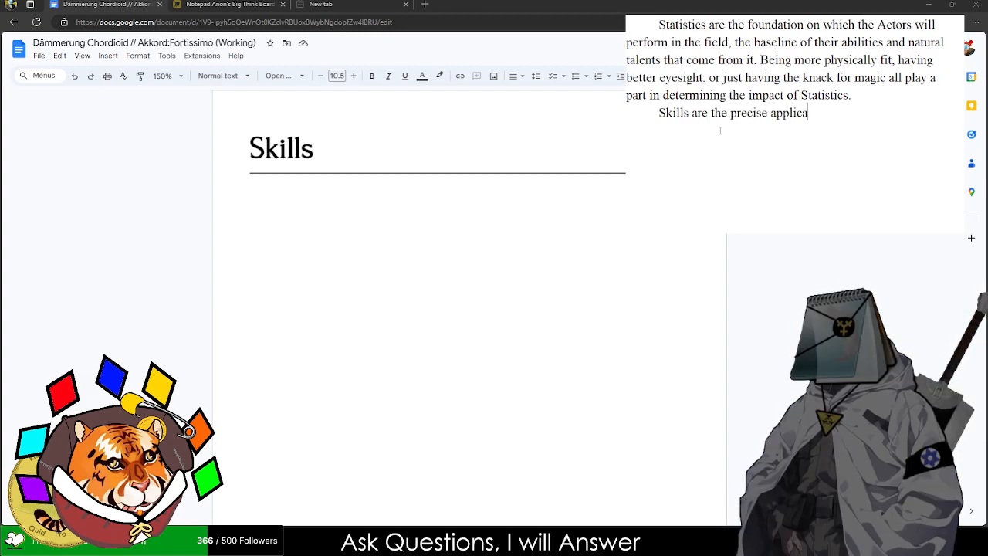
pyautogui.write('tion of those ta')
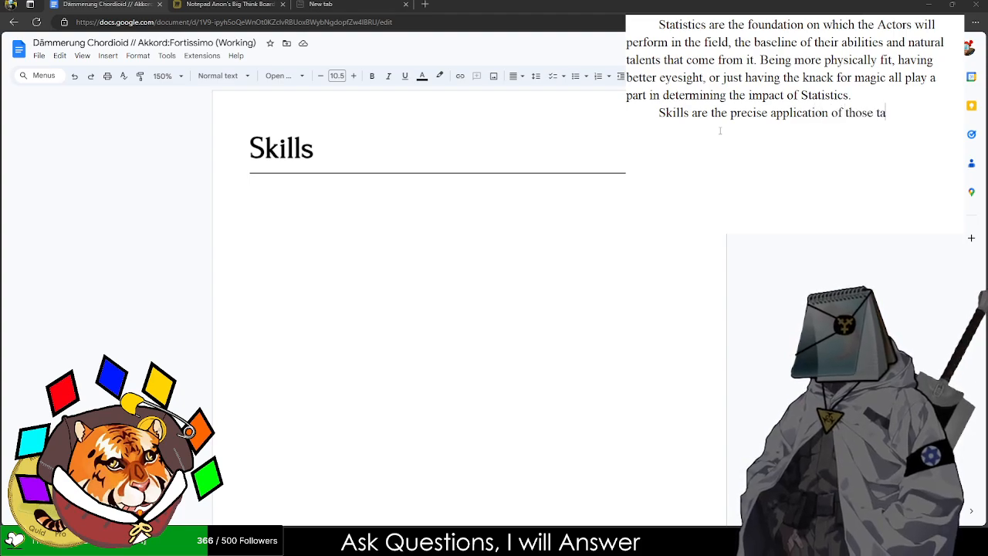
pyautogui.write('lents.')
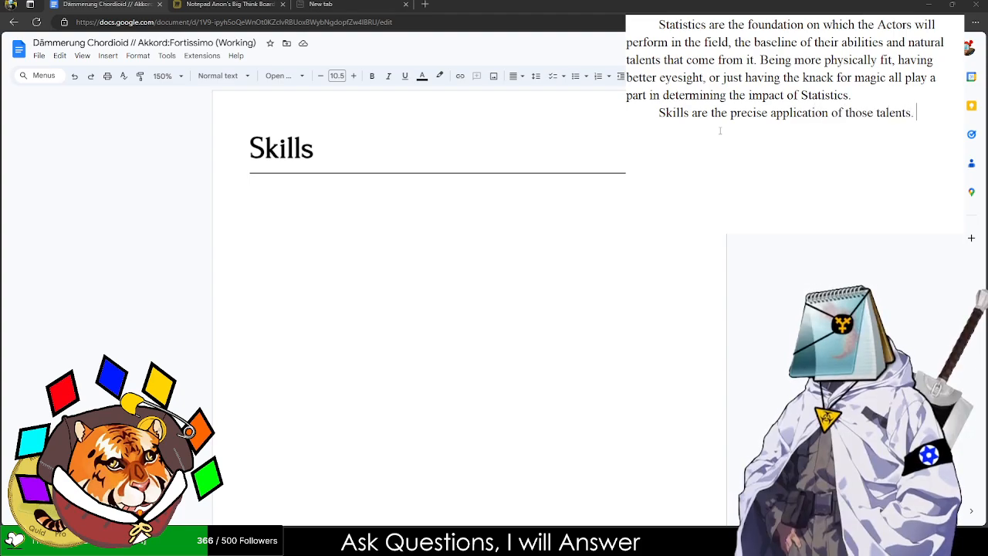
# - Replace "talents" with "Stats" at the end of the second paragraph's opening sentence
pyautogui.press('BackSpace')
pyautogui.press('BackSpace')
pyautogui.press('BackSpace')
pyautogui.press('BackSpace')
pyautogui.press('BackSpace')
pyautogui.press('BackSpace')
pyautogui.press('BackSpace')
pyautogui.press('BackSpace')
pyautogui.press('BackSpace')
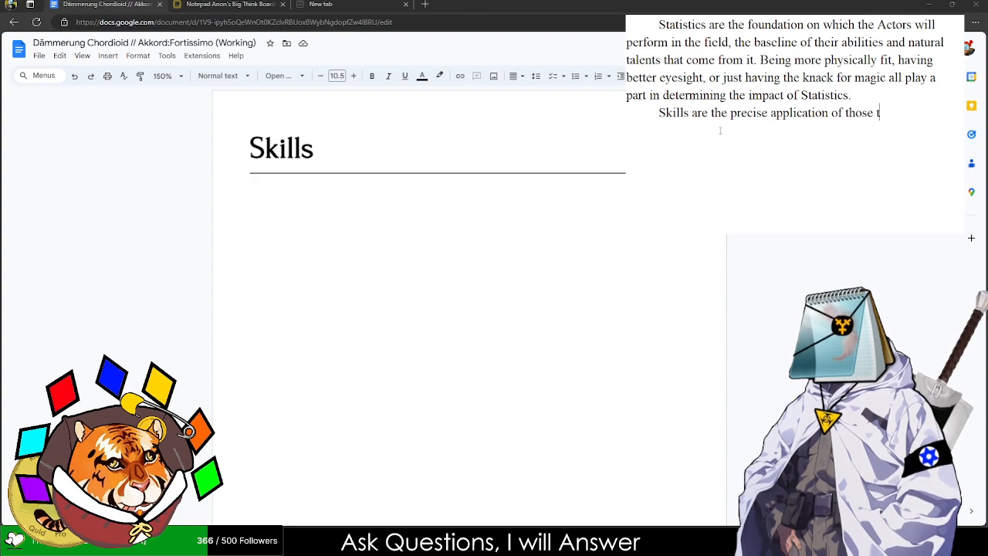
pyautogui.write('Stats. ')
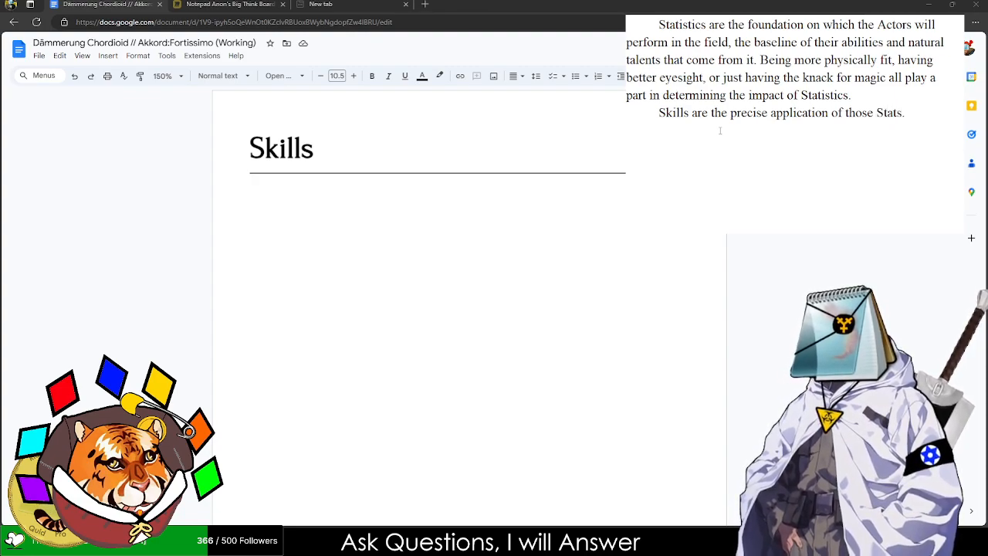
# - Start the paragraph's next sentence with "Each of the Stats have", using the short form "Stats" instead of "Statistics"
pyautogui.write('Each of the S')
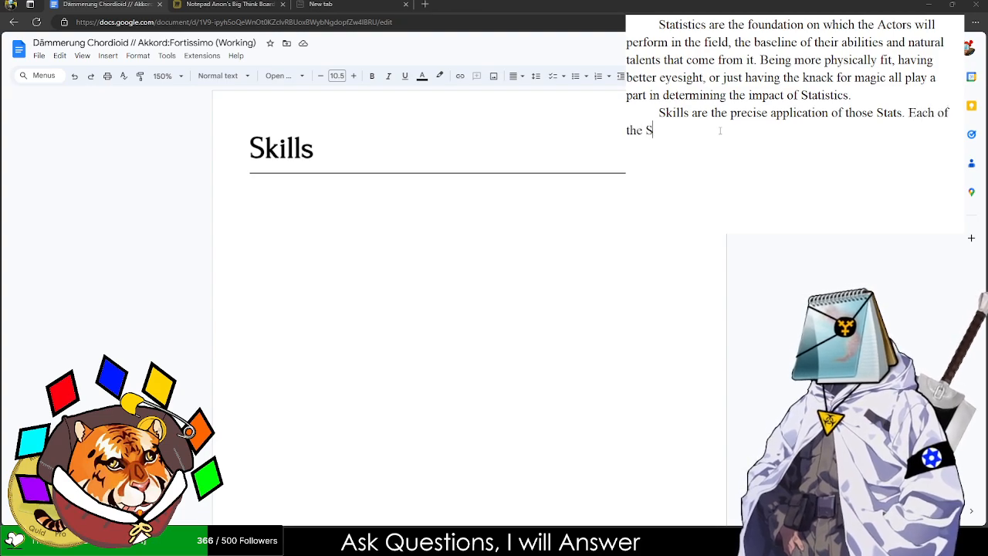
pyautogui.write('tatistics')
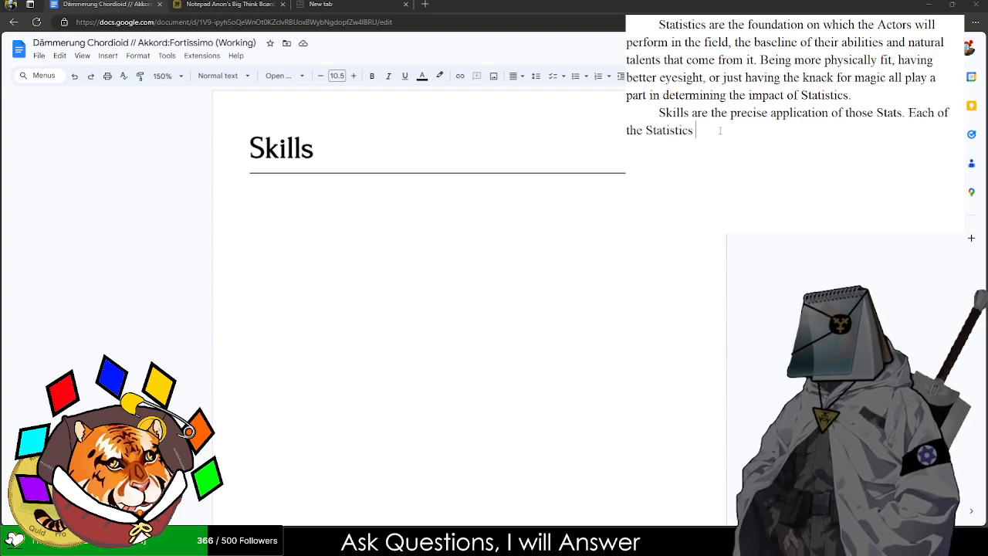
pyautogui.press('BackSpace')
pyautogui.press('BackSpace')
pyautogui.press('BackSpace')
pyautogui.press('BackSpace')
pyautogui.press('BackSpace')
pyautogui.press('BackSpace')
pyautogui.press('BackSpace')
pyautogui.write('s have t')
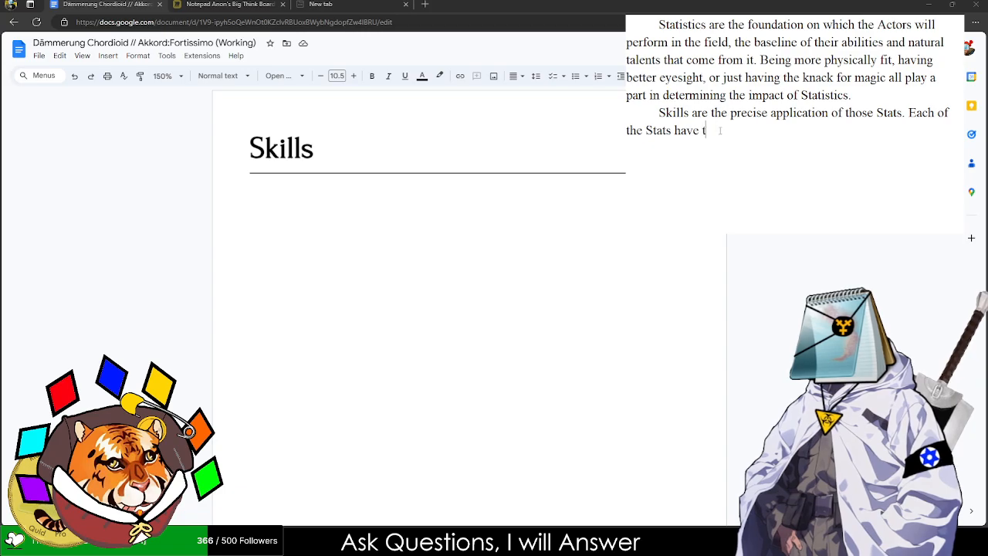
pyautogui.press('BackSpace')
# - Check on the Miro board which Skills are grouped under Power, Expertise, Technique and Comprehension, and return to the rulebook document
pyautogui.click(232, 4)
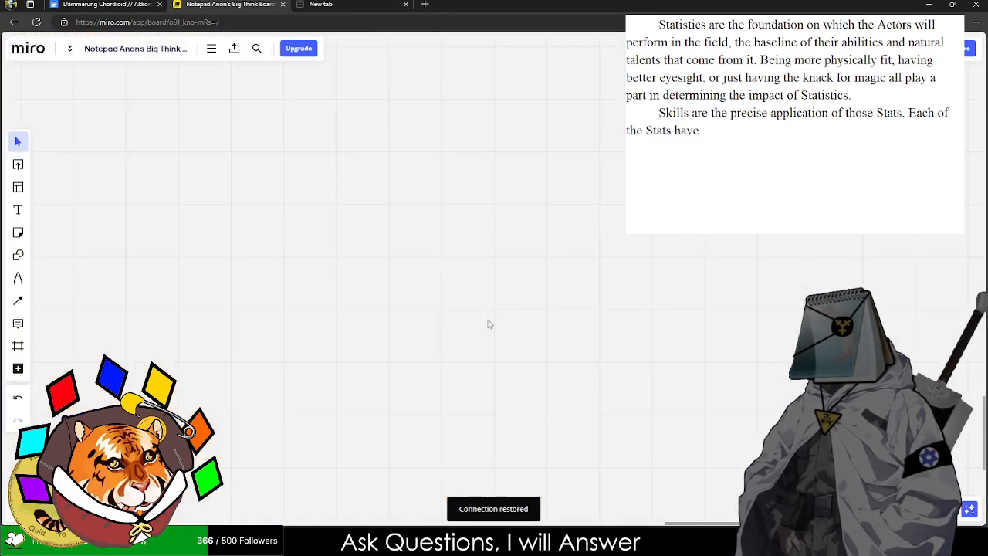
pyautogui.moveTo(649, 380); pyautogui.dragTo(621, 463)
pyautogui.moveTo(635, 309); pyautogui.dragTo(437, 489)
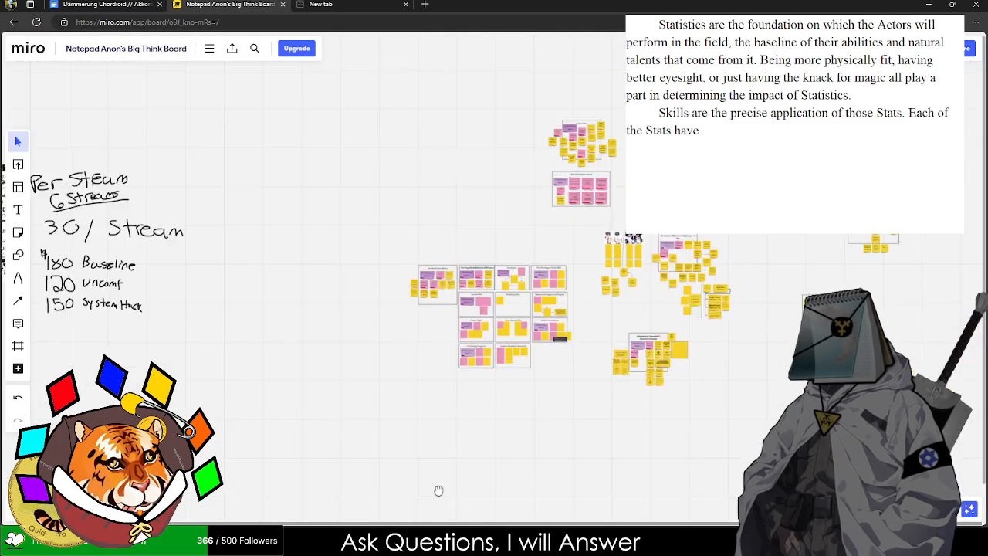
pyautogui.moveTo(741, 222); pyautogui.dragTo(533, 214)
pyautogui.scroll(3, 434, 369)
pyautogui.scroll(10, 434, 369)
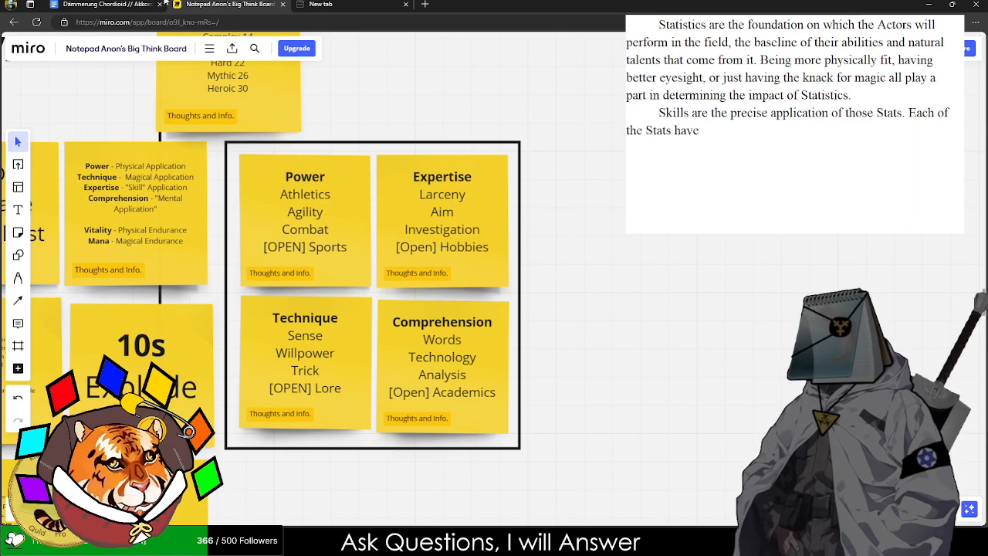
pyautogui.click(95, 5)
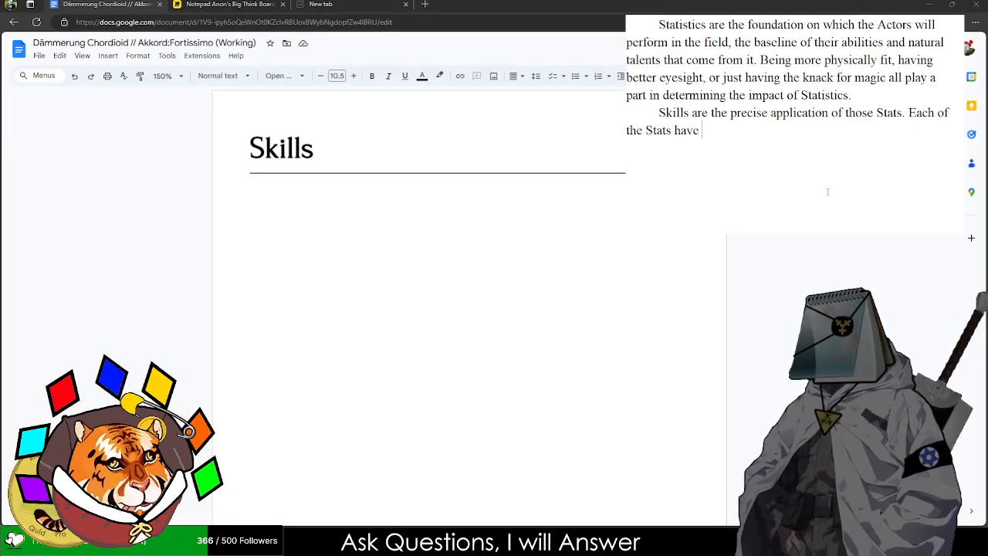
# - Continue the sentence after "Each of the Stats have" with "four Skills"
pyautogui.write('foru Ski')
pyautogui.press('BackSpace')
pyautogui.press('BackSpace')
pyautogui.press('BackSpace')
pyautogui.press('BackSpace')
pyautogui.press('BackSpace')
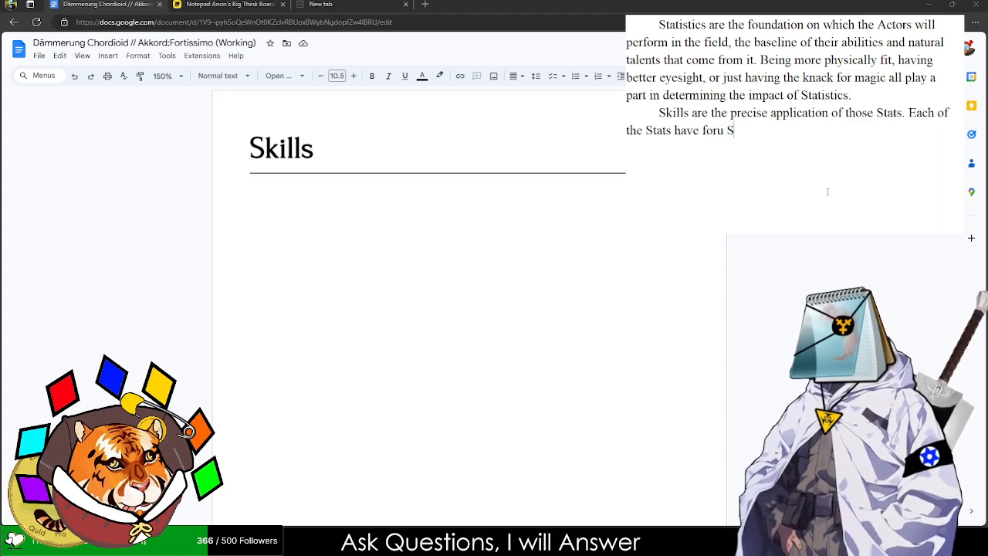
pyautogui.write('u Skills assoc')
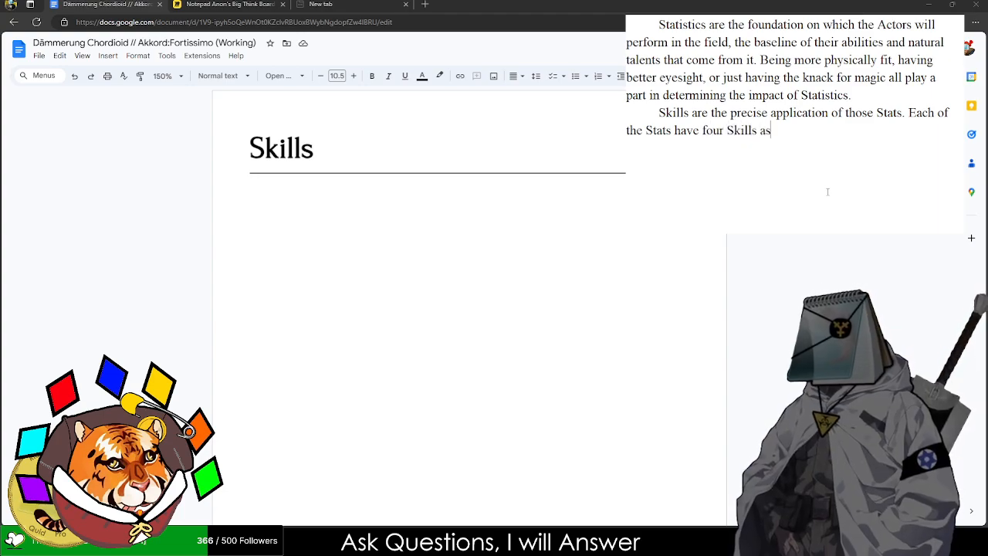
# - Extend the sentence about the four Skills with "associated with them", leaving off the closing period
pyautogui.write('iated with')
pyautogui.press('BackSpace')
pyautogui.press('BackSpace')
pyautogui.press('BackSpace')
pyautogui.press('BackSpace')
pyautogui.press('BackSpace')
pyautogui.press('BackSpace')
pyautogui.press('BackSpace')
pyautogui.press('BackSpace')
pyautogui.press('BackSpace')
pyautogui.press('BackSpace')
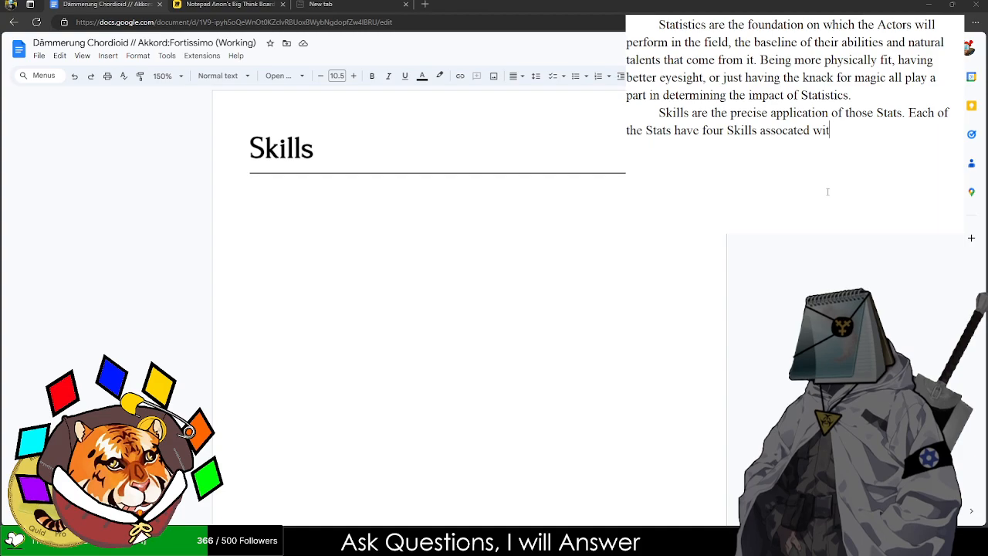
pyautogui.write('a')
pyautogui.press('BackSpace')
pyautogui.write('iated with ')
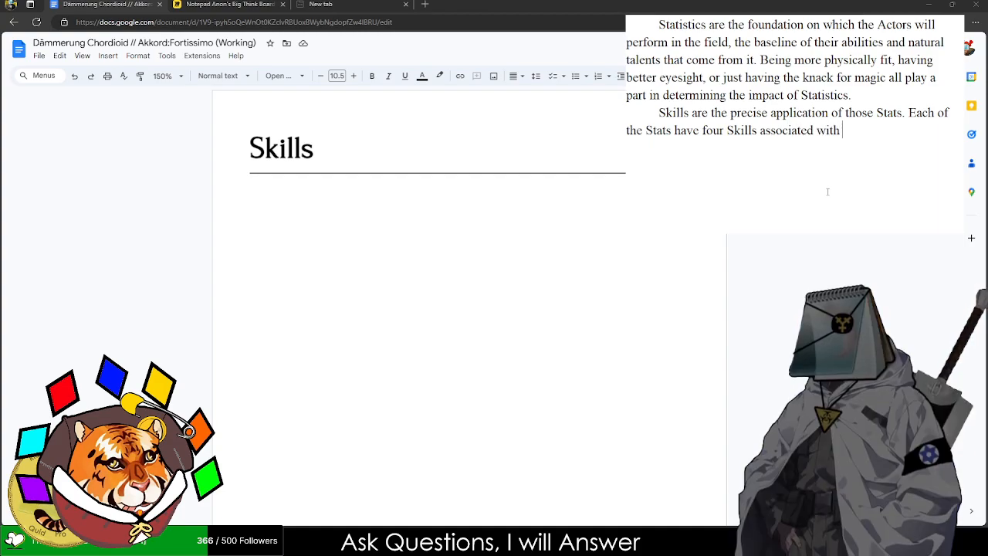
pyautogui.write('them.')
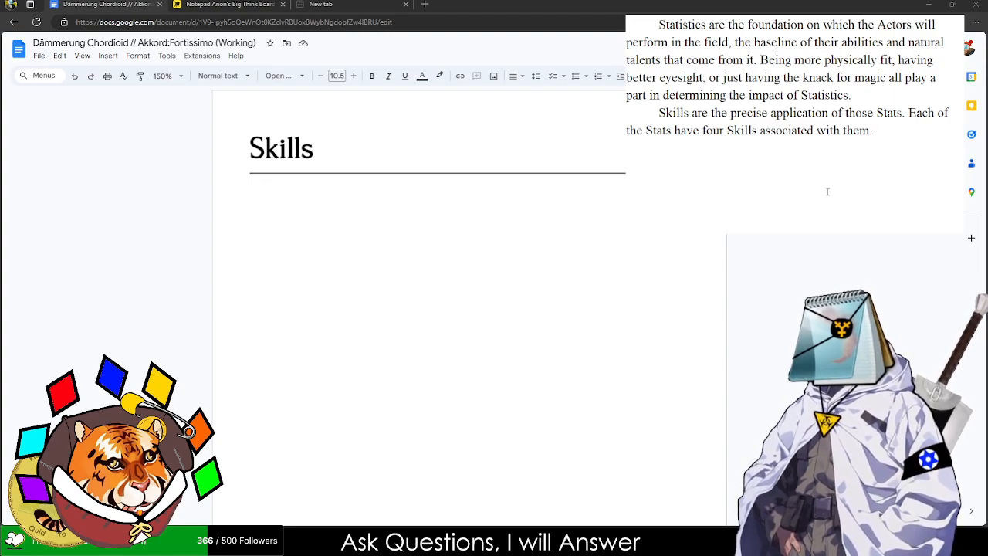
pyautogui.press('BackSpace')
pyautogui.press('BackSpace')
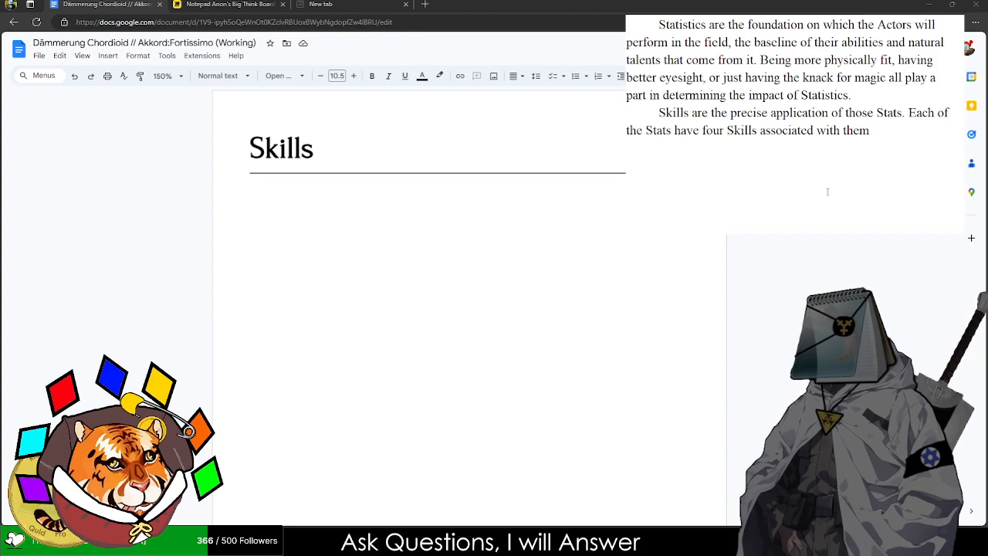
pyautogui.write('. Whenever')
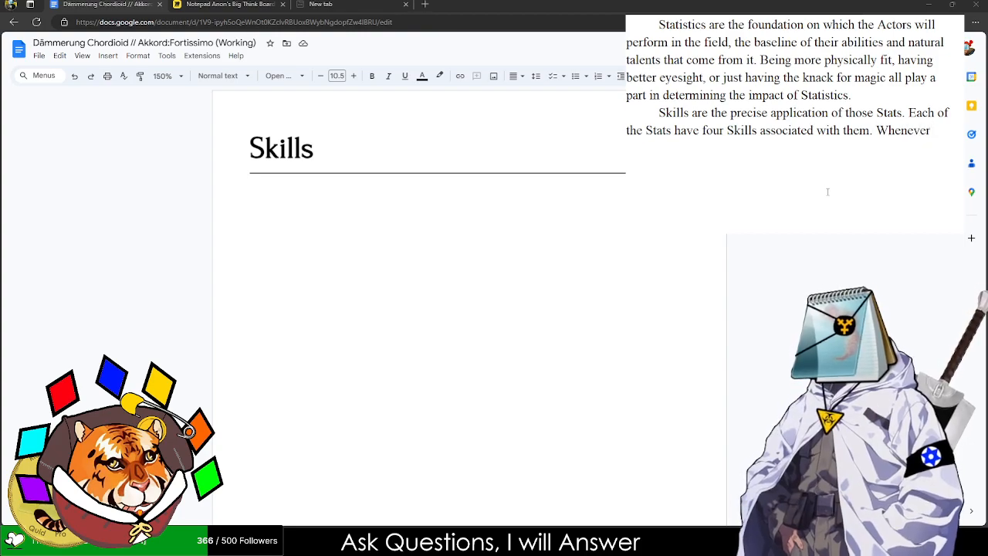
pyautogui.press('BackSpace')
pyautogui.press('BackSpace')
pyautogui.press('BackSpace')
pyautogui.press('BackSpace')
pyautogui.press('BackSpace')
pyautogui.press('BackSpace')
pyautogui.press('BackSpace')
pyautogui.press('BackSpace')
pyautogui.press('BackSpace')
pyautogui.press('BackSpace')
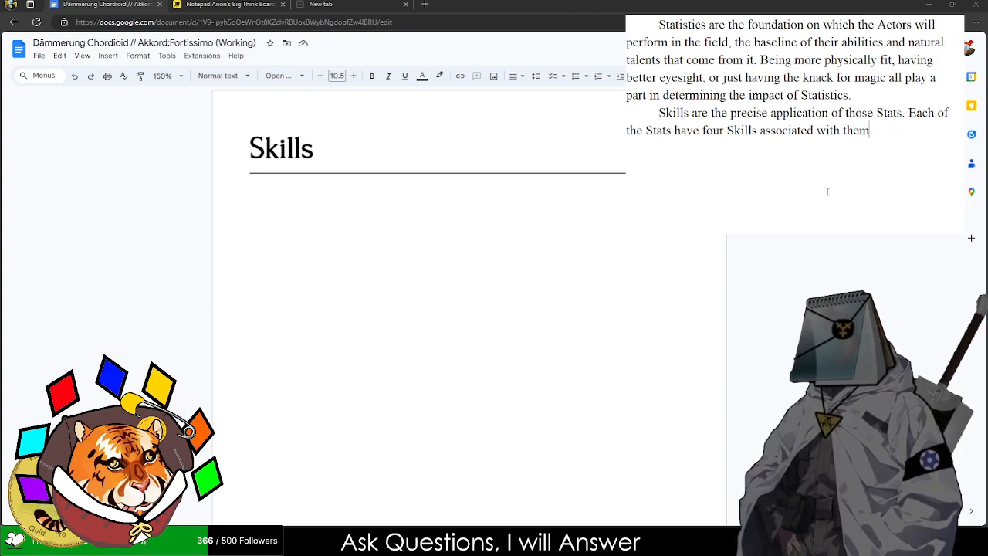
# - Continue the sentence after "associated with them" with ", allowing the Actor to have a better control over the outcome of"
pyautogui.write(', allowing the A')
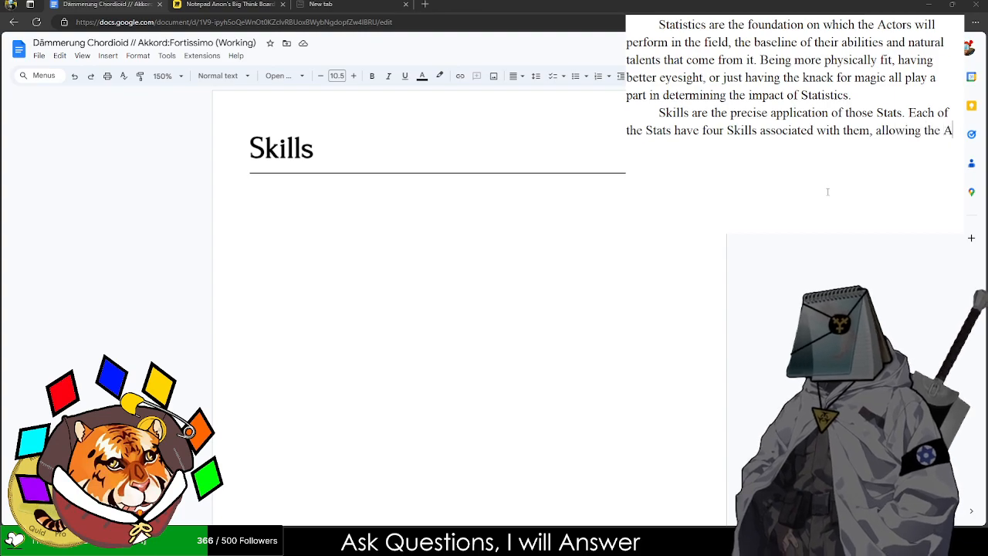
pyautogui.write('ctor to have a better')
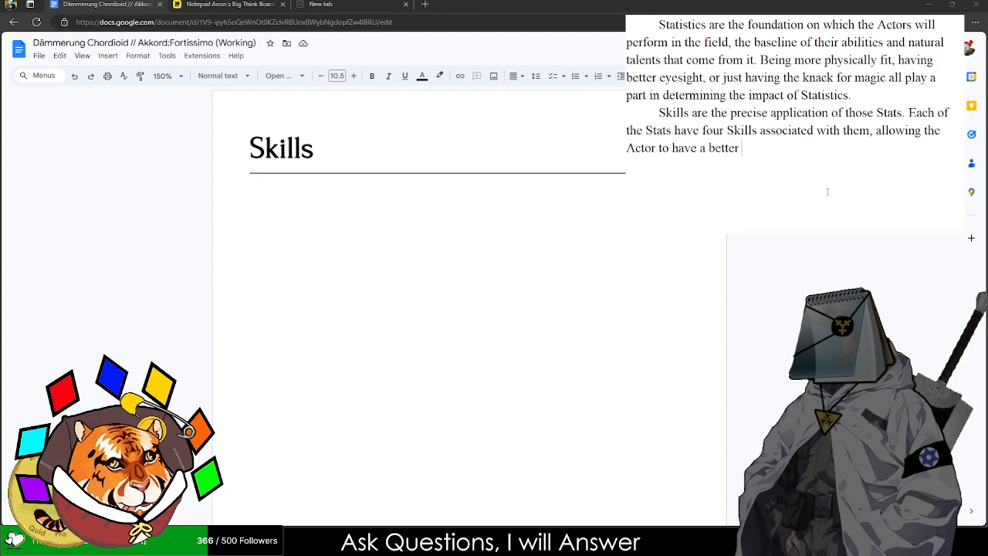
pyautogui.write(' control ov')
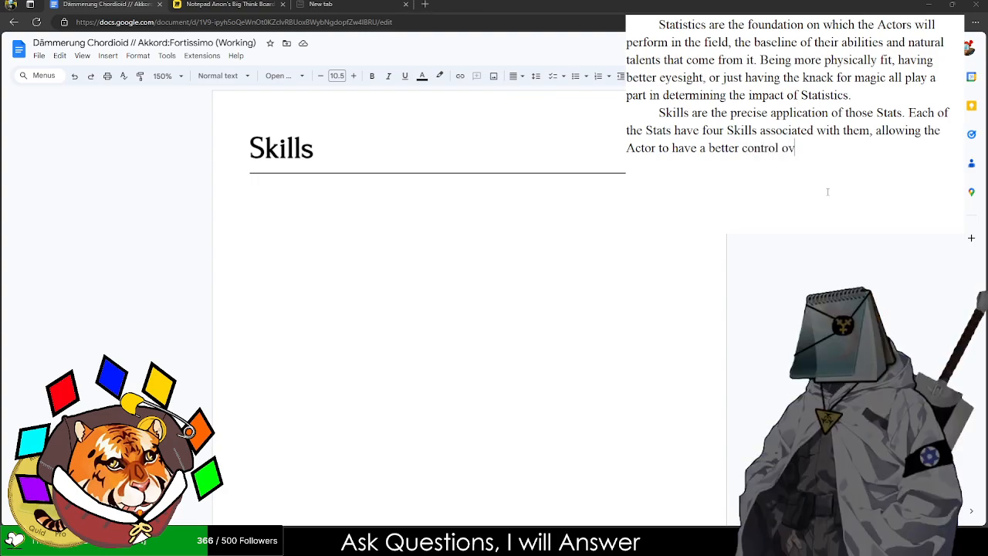
pyautogui.write('er the outcome of r')
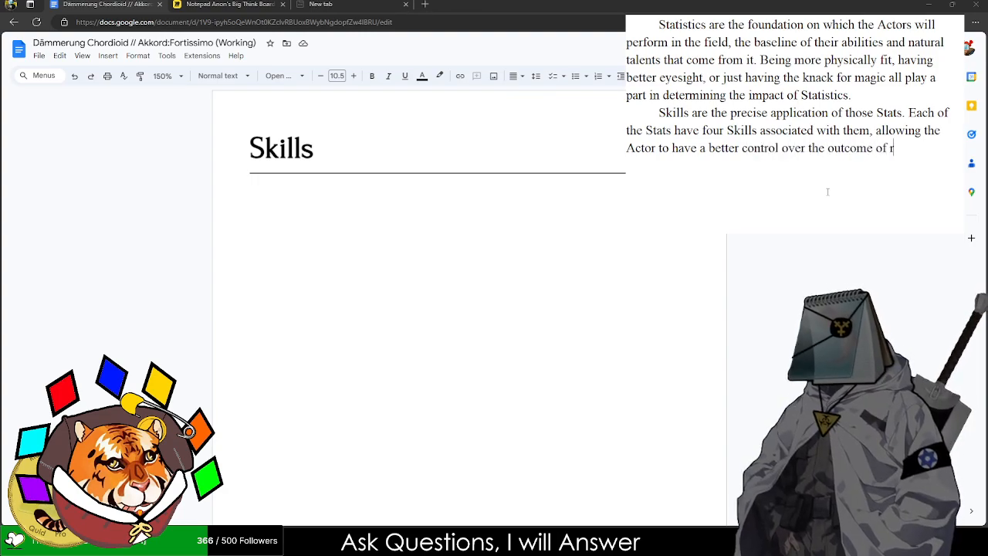
# - Finish the sentence about the Actor's control with "results when relying on their Stats."
pyautogui.write('esults when relyin g')
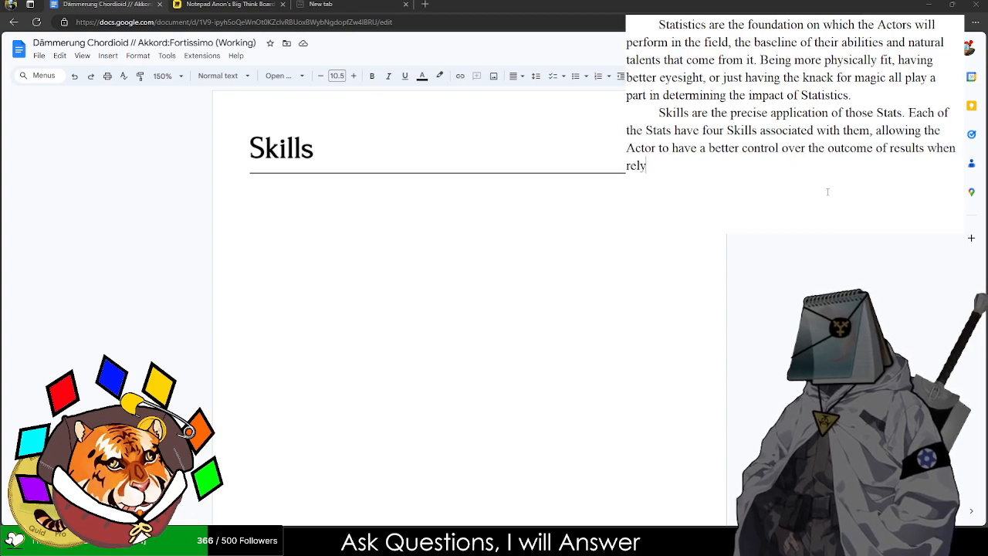
pyautogui.press('BackSpace')
pyautogui.press('BackSpace')
pyautogui.write('g on their Skil')
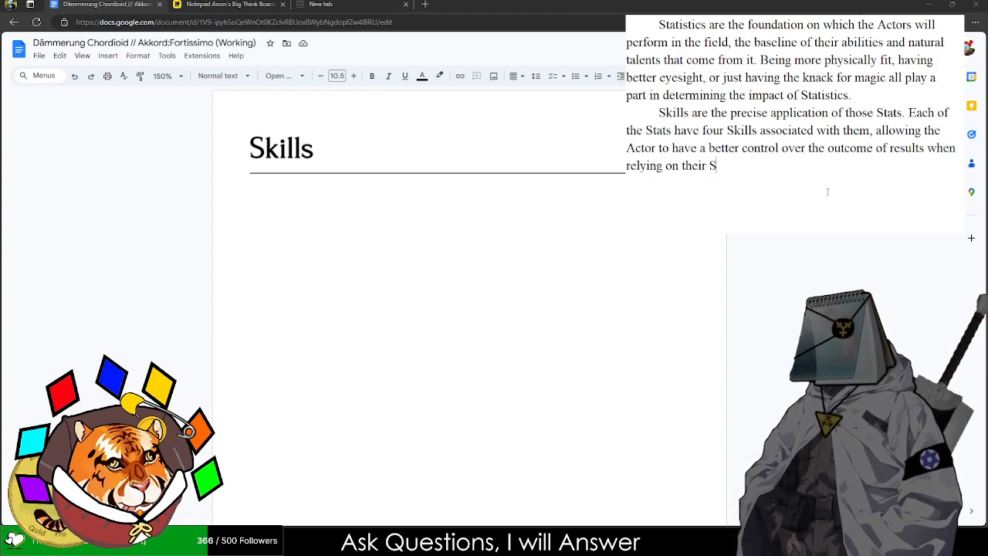
pyautogui.press('BackSpace')
pyautogui.press('BackSpace')
pyautogui.press('BackSpace')
pyautogui.press('BackSpace')
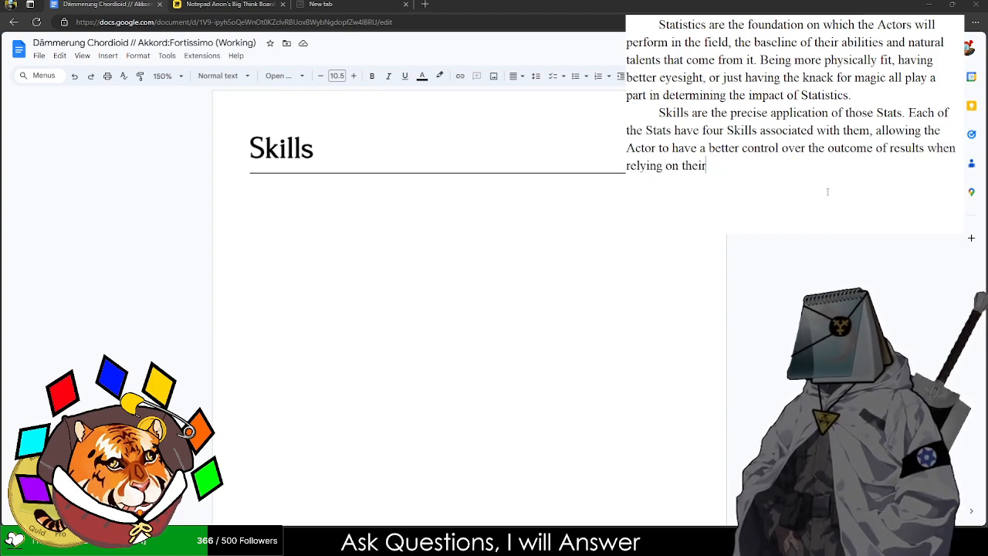
pyautogui.write('Stati')
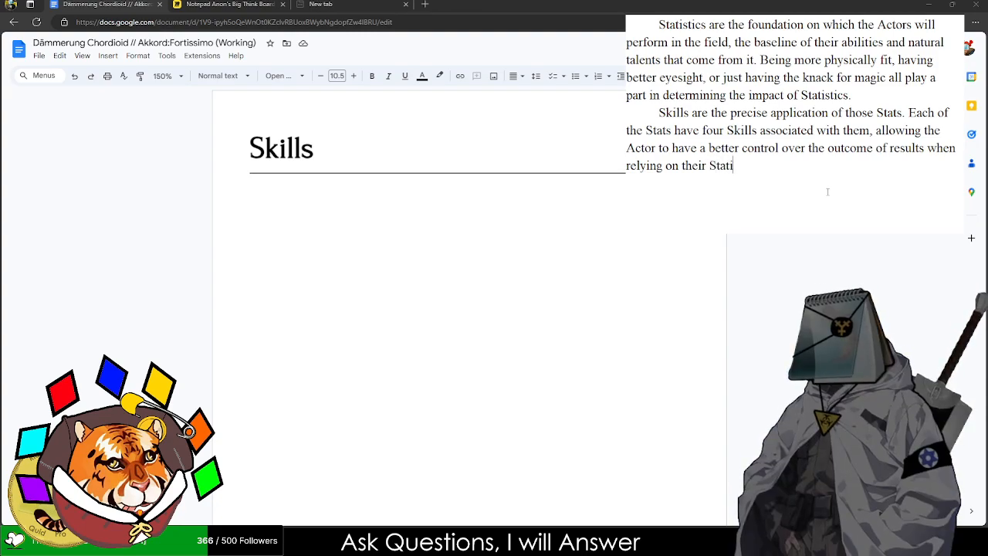
pyautogui.press('BackSpace')
pyautogui.write('s. Whe')
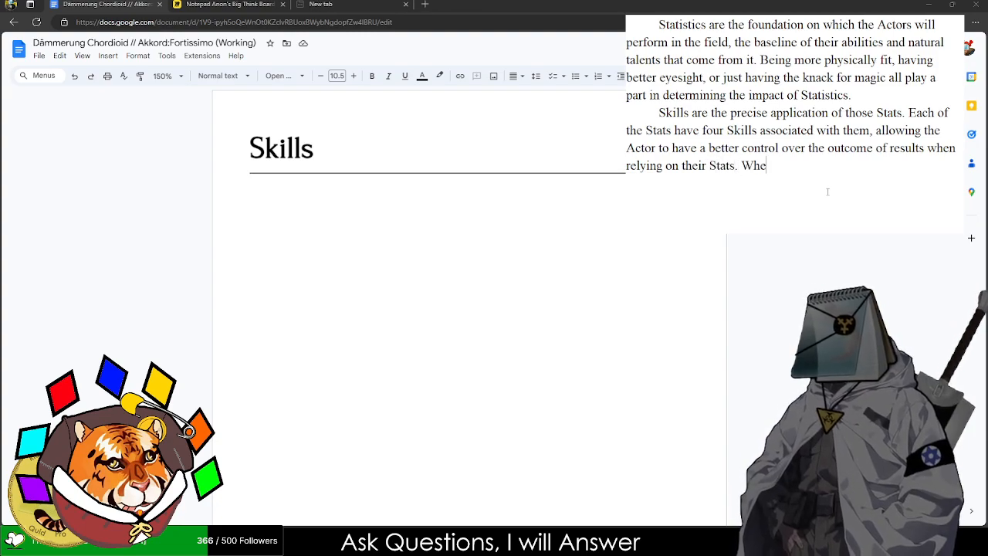
# - Begin the sentence after "relying on their Stats." with "Whenever a Skill is appropriate to a Check,"
pyautogui.write('never a Statis')
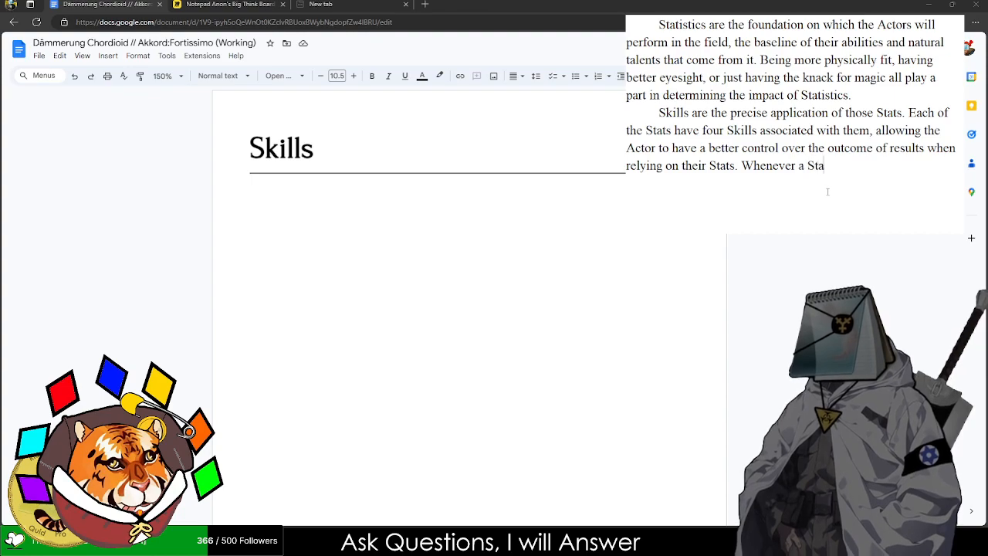
pyautogui.hotkey('ctrl', 'BackSpace')
pyautogui.write('W')
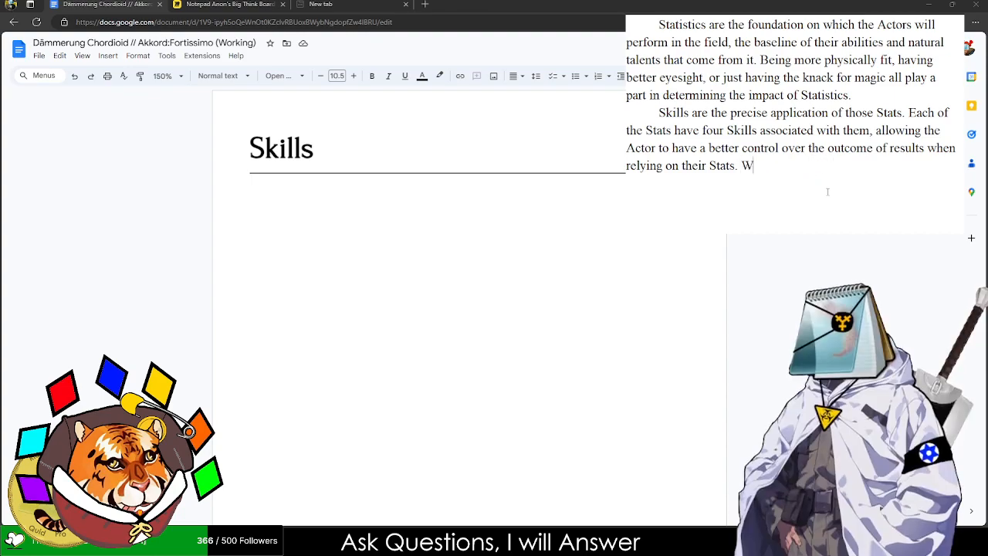
pyautogui.write('henever a Skill')
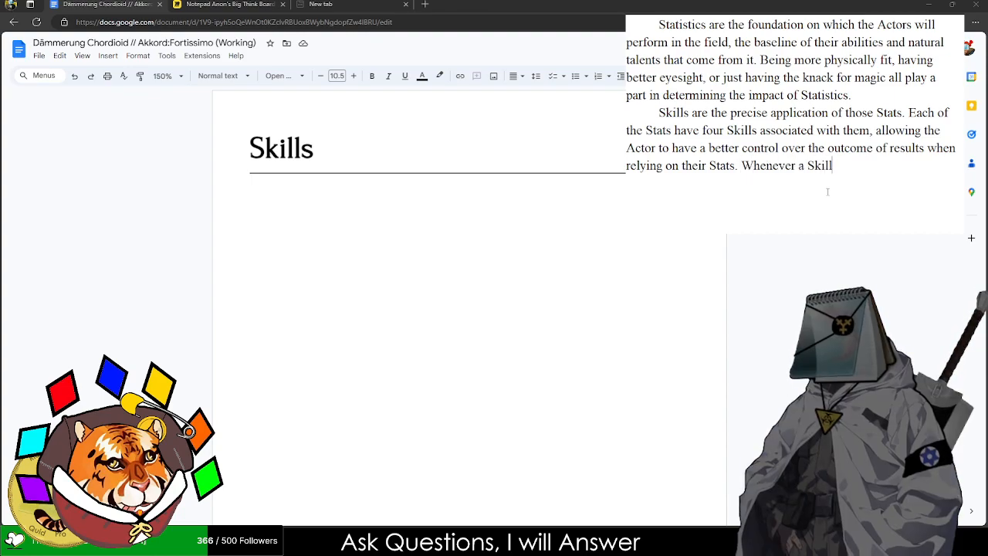
pyautogui.write(' is appropriate')
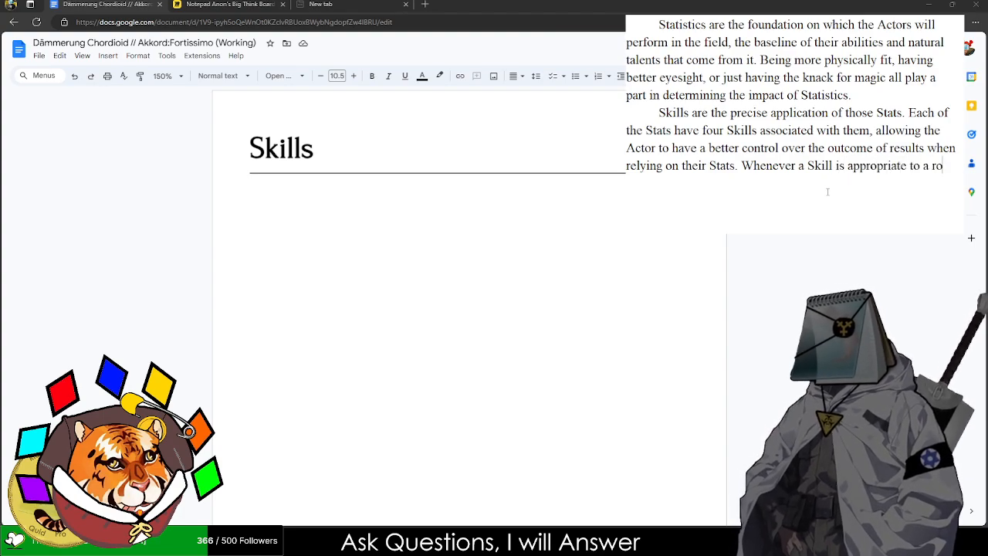
pyautogui.write(' to a Ch')
pyautogui.press('BackSpace')
pyautogui.press('BackSpace')
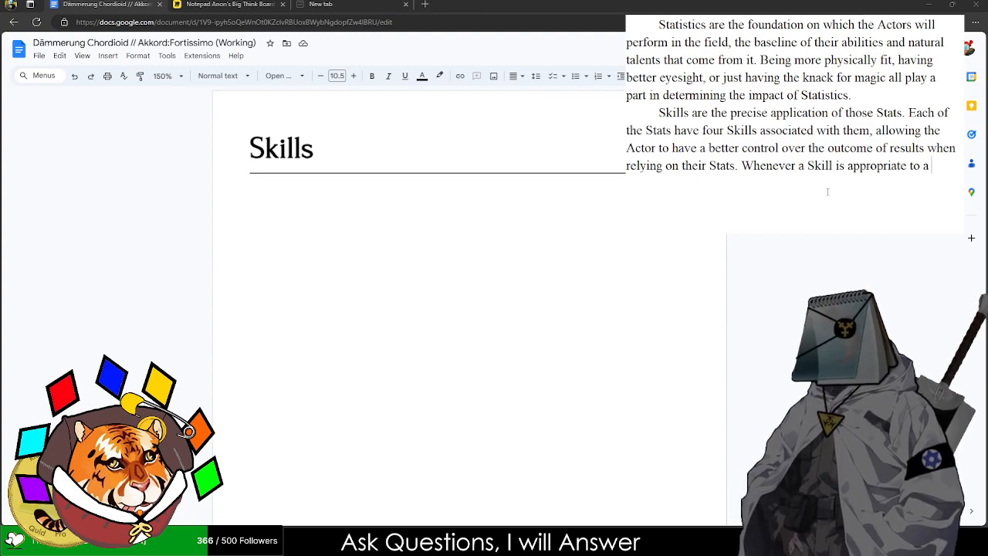
pyautogui.write('Check, ')
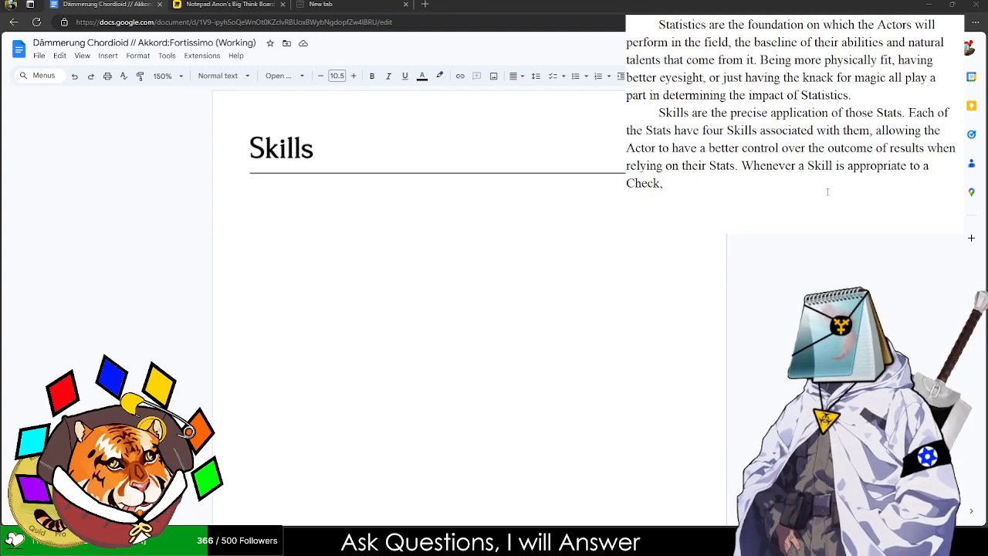
# - Continue the sentence after "Check," with "they will roll the dice as normal, taking the highest result and add the"
pyautogui.write('they will ')
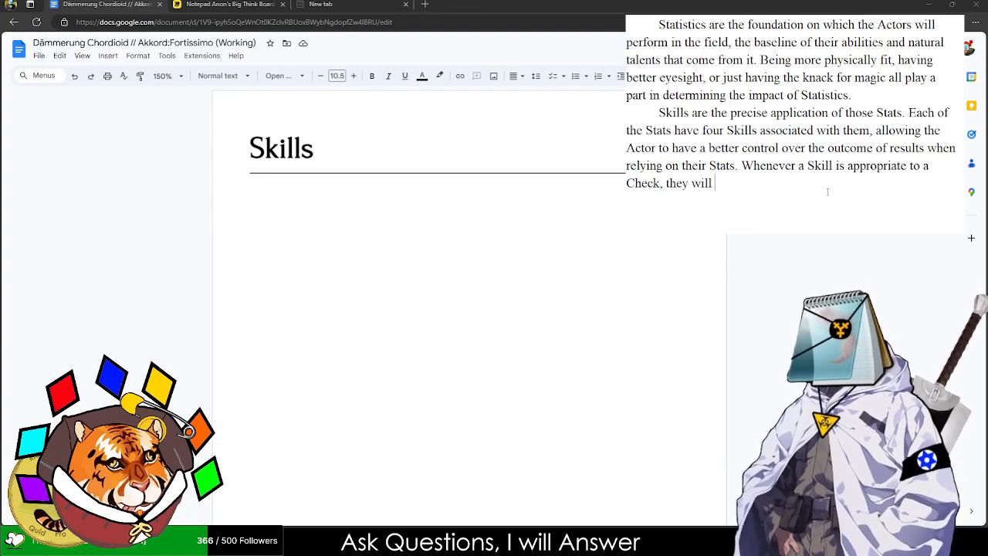
pyautogui.write('roll the dice ')
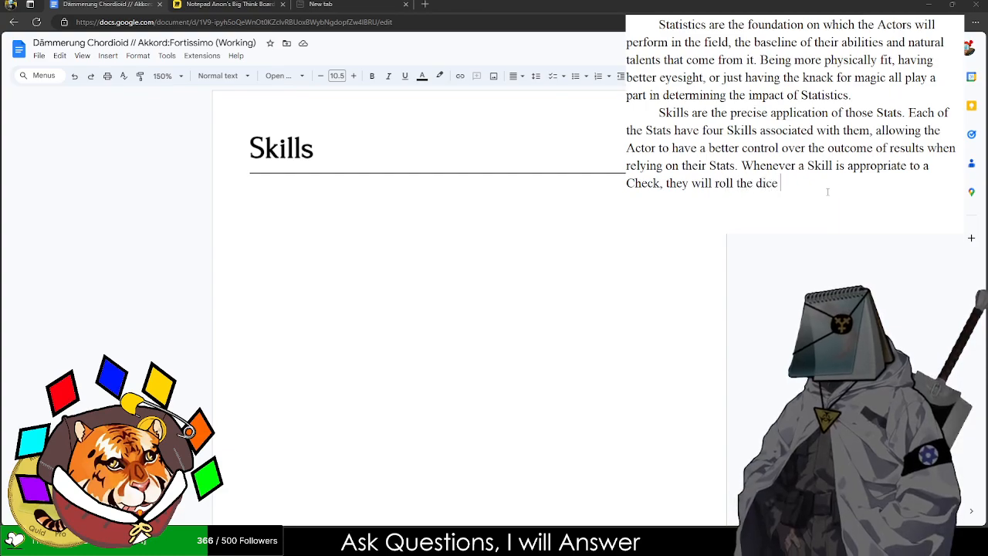
pyautogui.write('as norm')
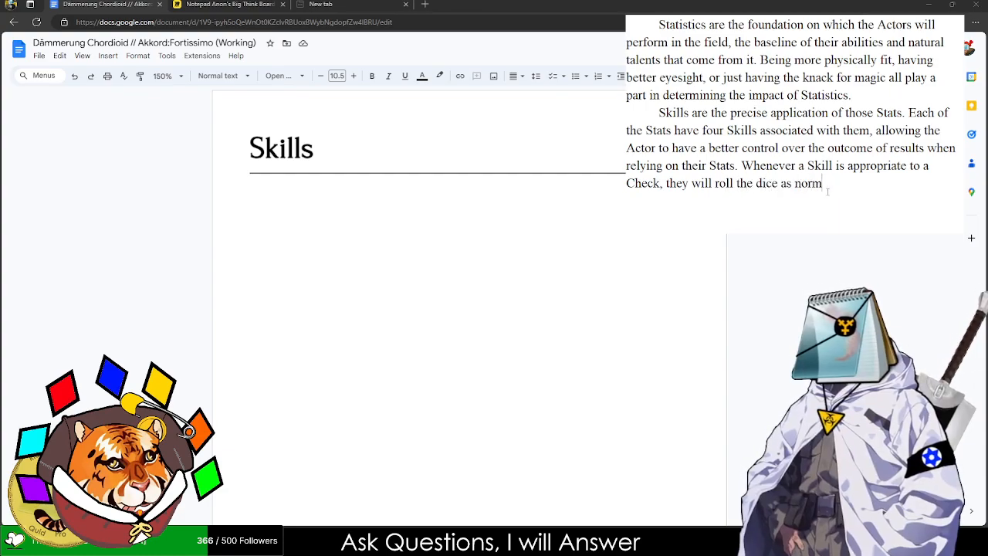
pyautogui.write('al, taking the highe')
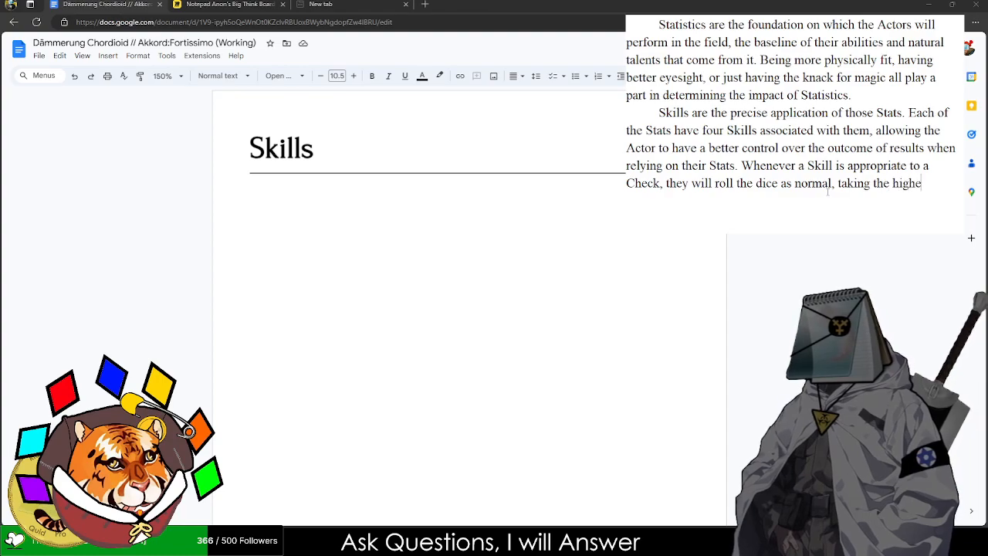
pyautogui.write('st result and ad')
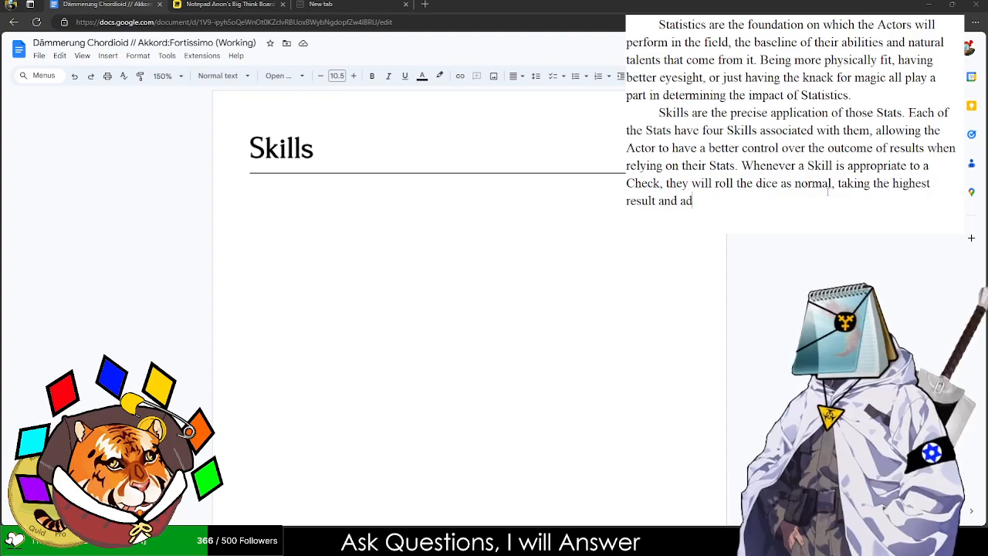
pyautogui.write('d the ski')
pyautogui.press('BackSpace')
pyautogui.press('BackSpace')
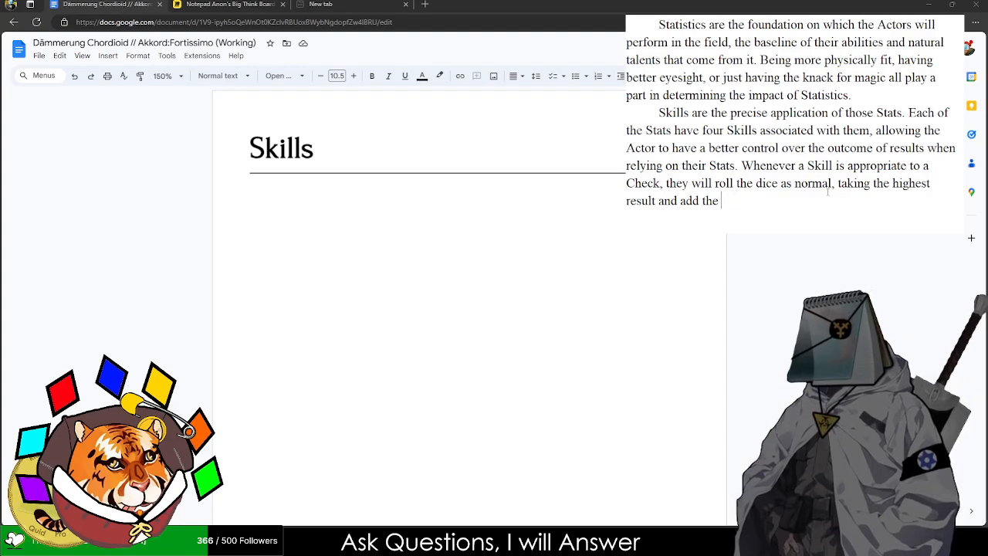
# - Finish the dice-rolling sentence with "relevant Skill to that die value to determine the final result."
pyautogui.write('relevant Skill t')
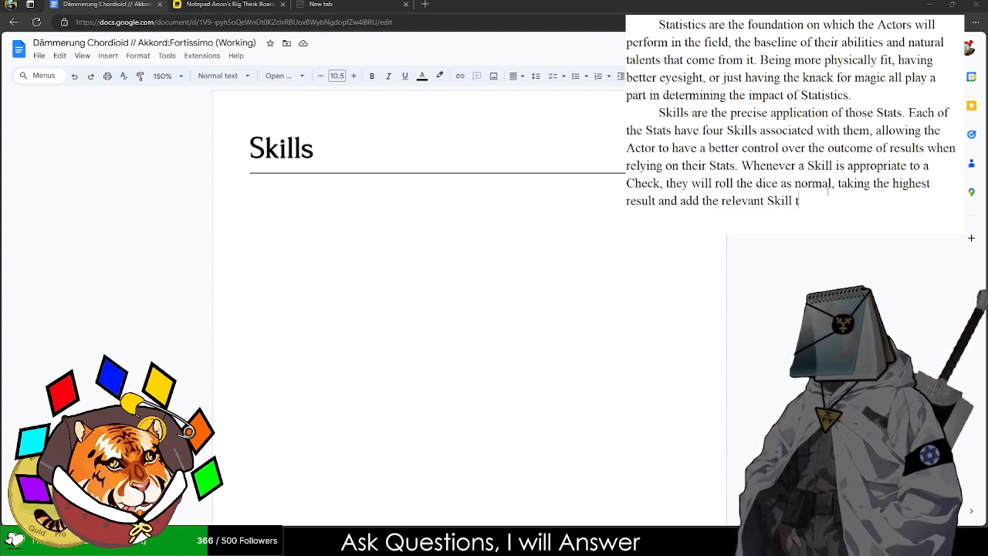
pyautogui.write('o that')
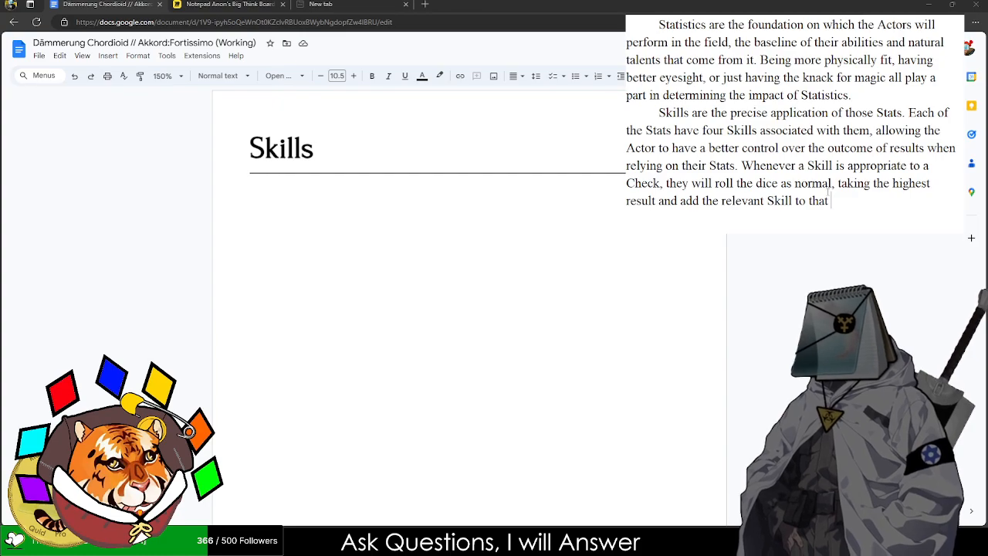
pyautogui.write(' die val')
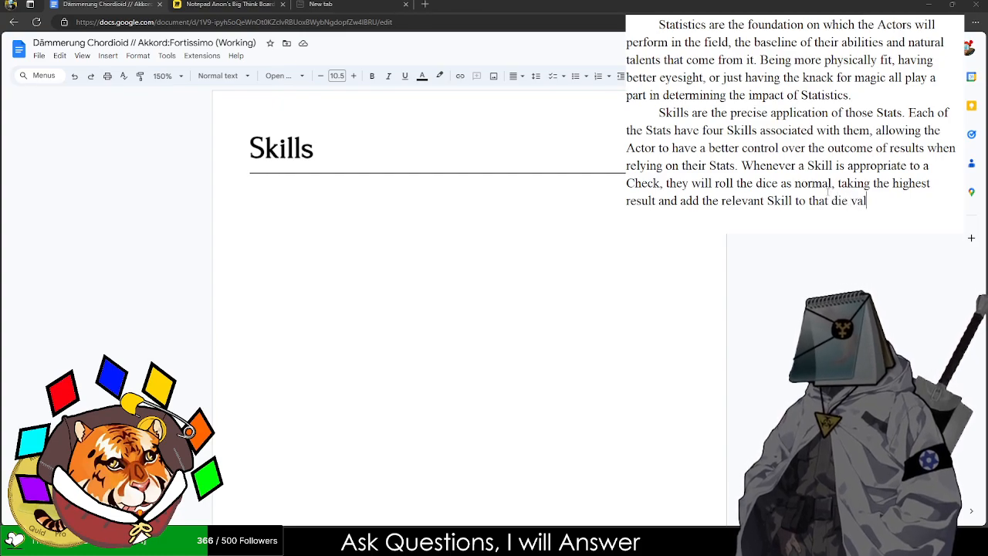
pyautogui.write('ue to determine the ')
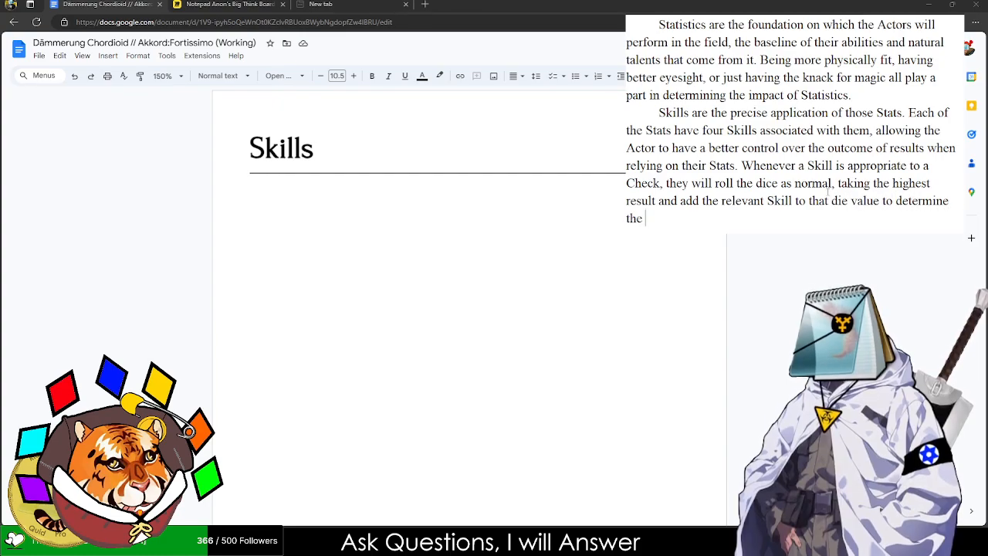
pyautogui.write('final result.')
# - Start a new paragraph below the Skill rules with "For example, if a"
pyautogui.press('Return')
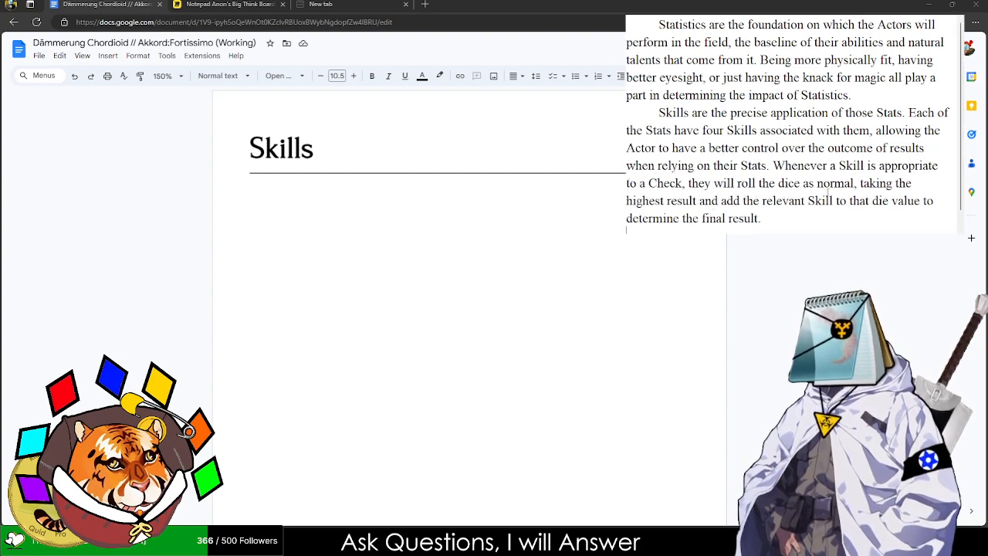
pyautogui.write('For example,if a')
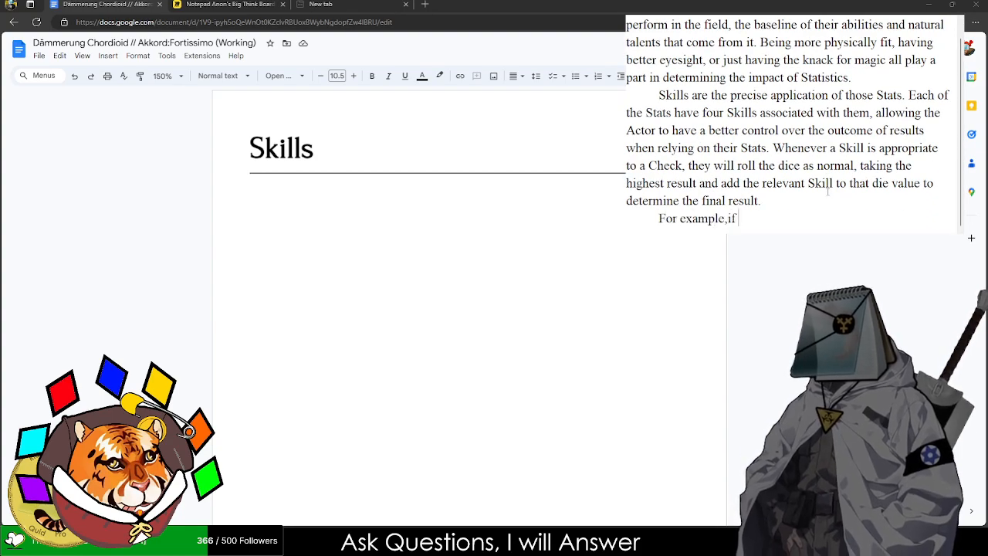
pyautogui.press('BackSpace')
pyautogui.press('BackSpace')
pyautogui.press('BackSpace')
pyautogui.press('BackSpace')
pyautogui.write('n if')
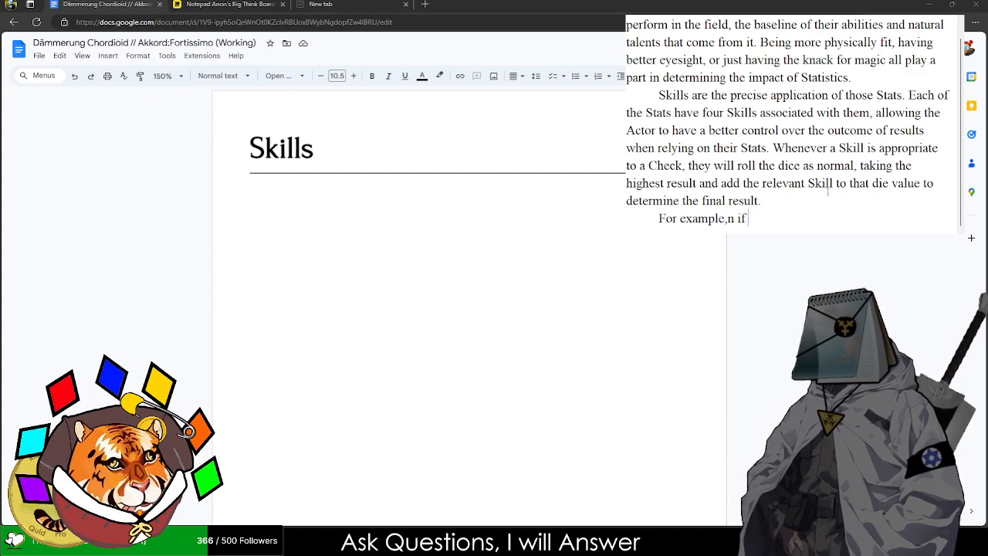
pyautogui.press('BackSpace')
pyautogui.press('BackSpace')
pyautogui.press('BackSpace')
pyautogui.press('BackSpace')
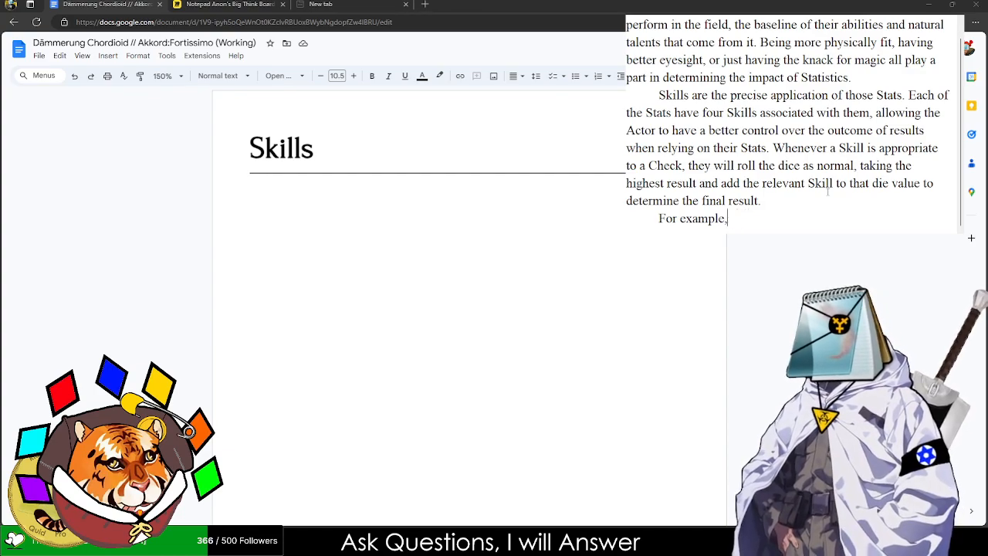
pyautogui.write('if a V')
pyautogui.write('o')
pyautogui.press('BackSpace')
pyautogui.press('BackSpace')
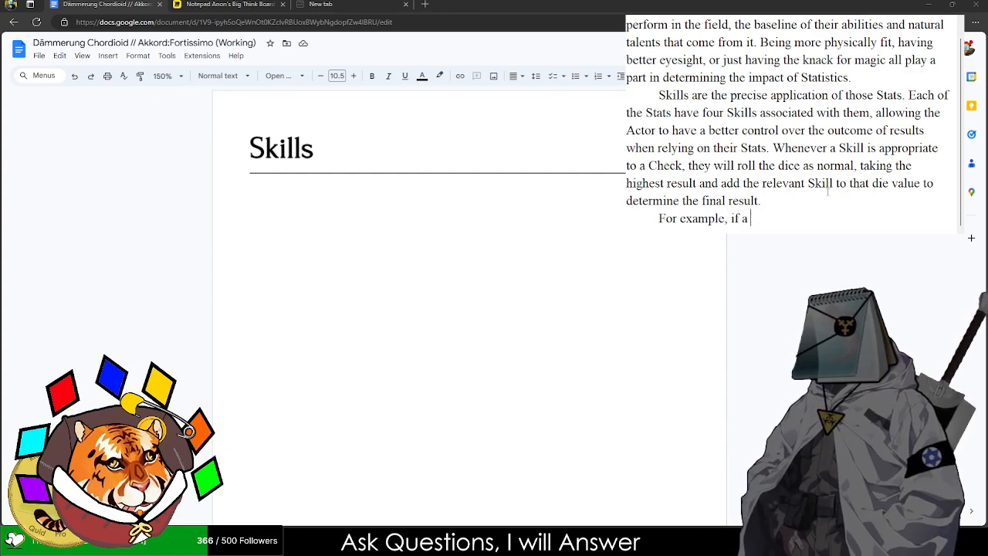
pyautogui.write('Magician')
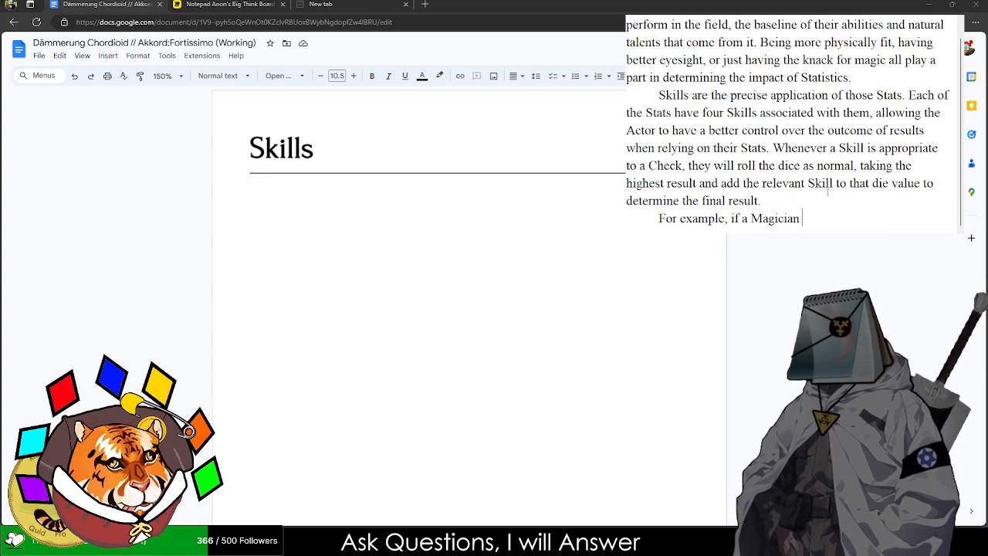
pyautogui.press('BackSpace')
pyautogui.press('BackSpace')
pyautogui.press('BackSpace')
pyautogui.press('BackSpace')
pyautogui.press('BackSpace')
pyautogui.press('BackSpace')
pyautogui.press('BackSpace')
pyautogui.press('BackSpace')
pyautogui.press('BackSpace')
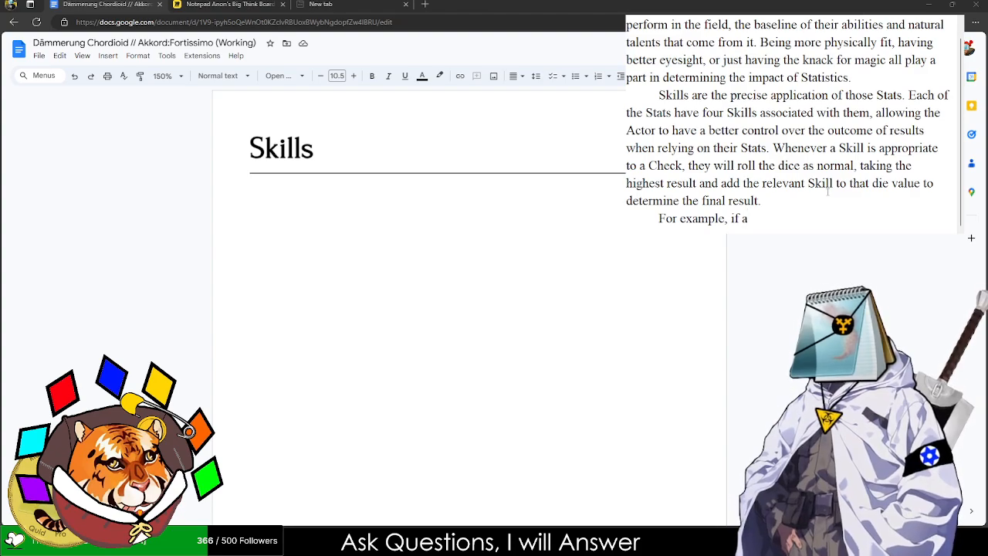
# - Continue the example after "if a" with "Magus has a +3"
pyautogui.write('Magician')
pyautogui.press('BackSpace')
pyautogui.press('BackSpace')
pyautogui.press('BackSpace')
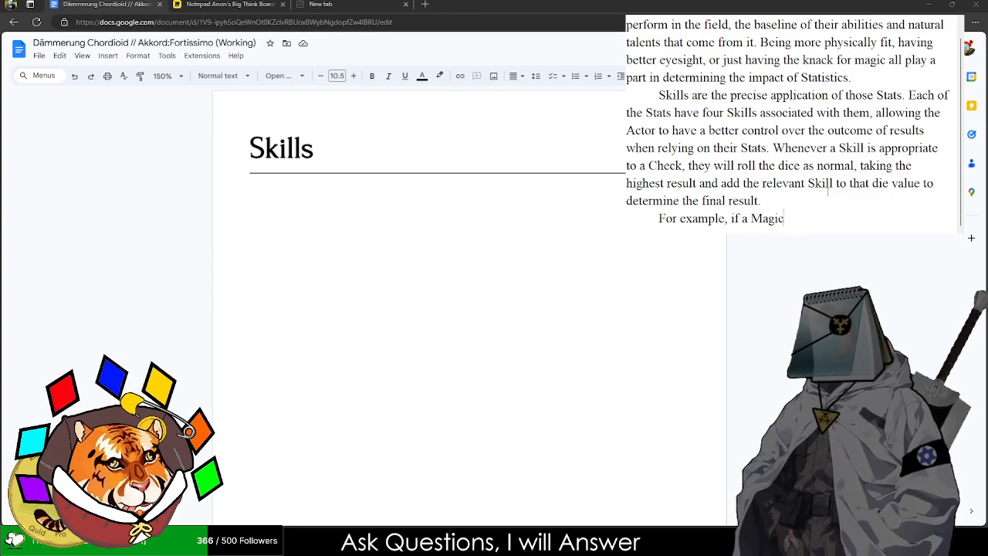
pyautogui.write('ian')
pyautogui.press('BackSpace')
pyautogui.press('BackSpace')
pyautogui.press('BackSpace')
pyautogui.press('BackSpace')
pyautogui.press('BackSpace')
pyautogui.write('us ')
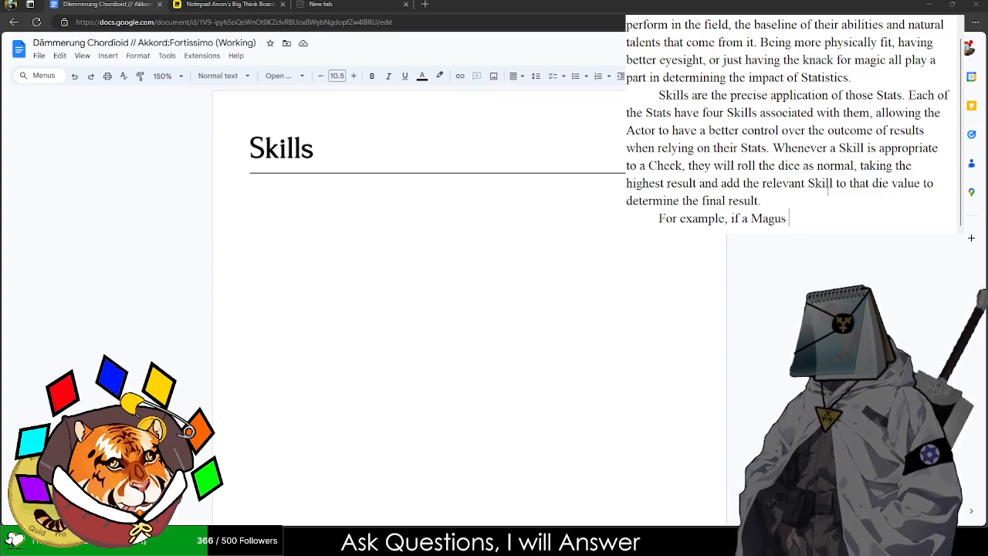
pyautogui.write('has a +3')
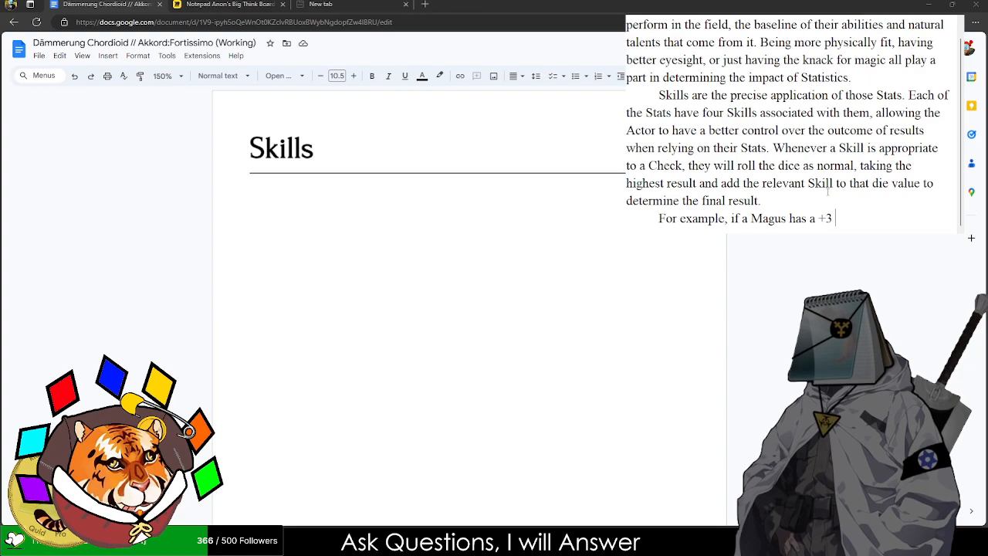
# - Switch to the Miro board with the Skill notes and replace "+3" in the example draft with "4 in Investigation"
pyautogui.click(221, 8)
pyautogui.moveTo(464, 336); pyautogui.dragTo(484, 365)
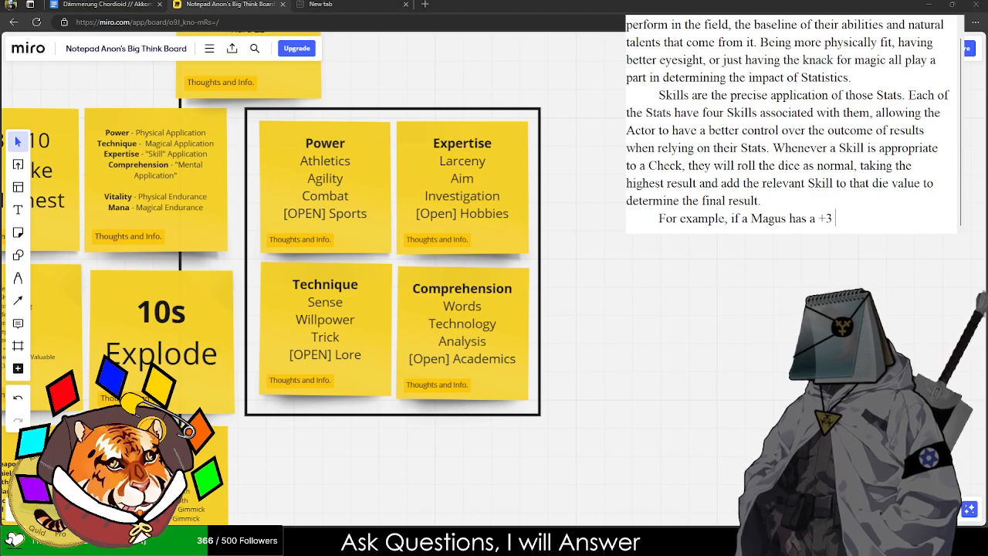
pyautogui.moveTo(838, 219); pyautogui.dragTo(818, 219)
pyautogui.press('BackSpace')
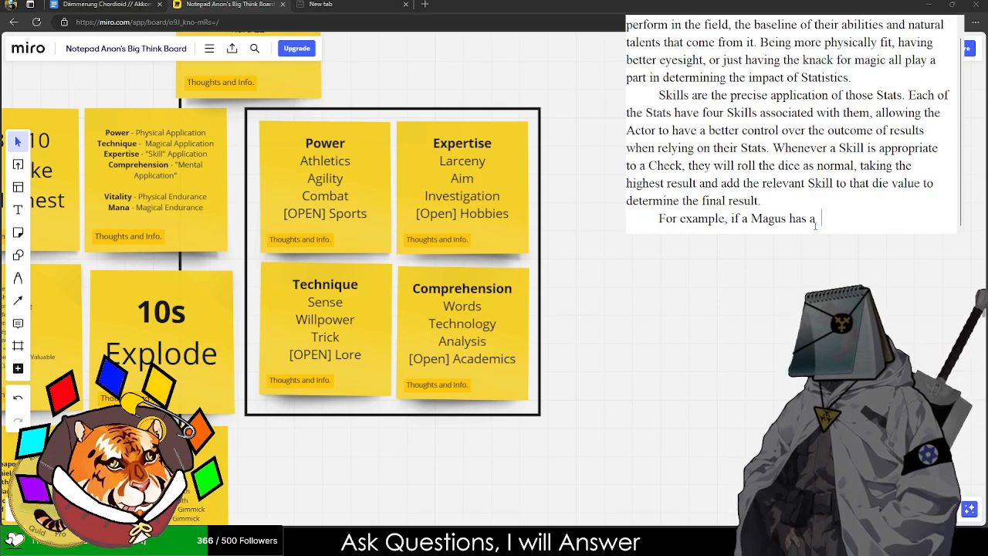
pyautogui.write('4 in Investigation')
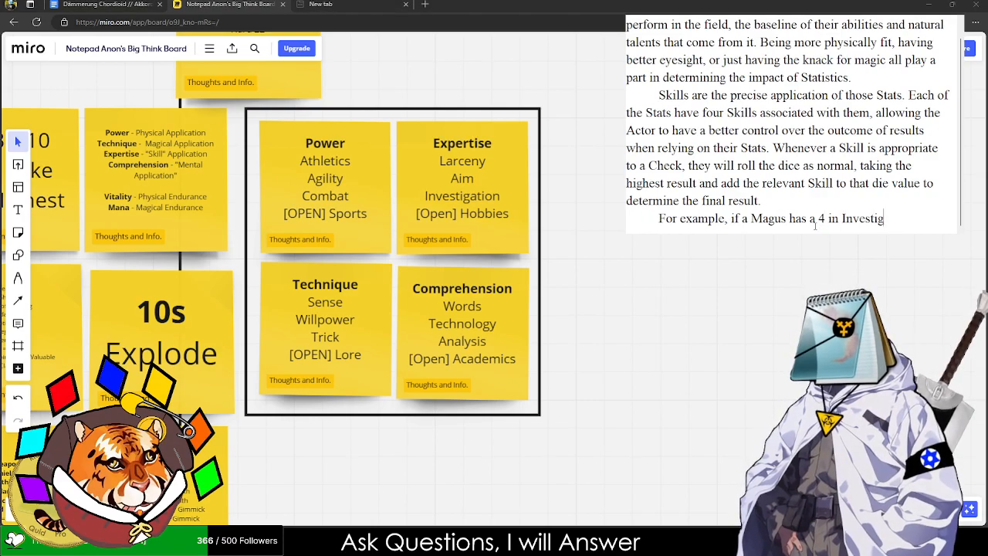
# - Replace the example's unbracketed Skill value and its ending with "[4] in I", starting the Skill name again
pyautogui.press('BackSpace')
pyautogui.press('BackSpace')
pyautogui.press('BackSpace')
pyautogui.press('BackSpace')
pyautogui.press('BackSpace')
pyautogui.press('BackSpace')
pyautogui.press('BackSpace')
pyautogui.press('BackSpace')
pyautogui.press('BackSpace')
pyautogui.press('BackSpace')
pyautogui.press('BackSpace')
pyautogui.press('BackSpace')
pyautogui.press('BackSpace')
pyautogui.press('BackSpace')
pyautogui.press('BackSpace')
pyautogui.press('BackSpace')
pyautogui.press('BackSpace')
pyautogui.press('BackSpace')
pyautogui.press('BackSpace')
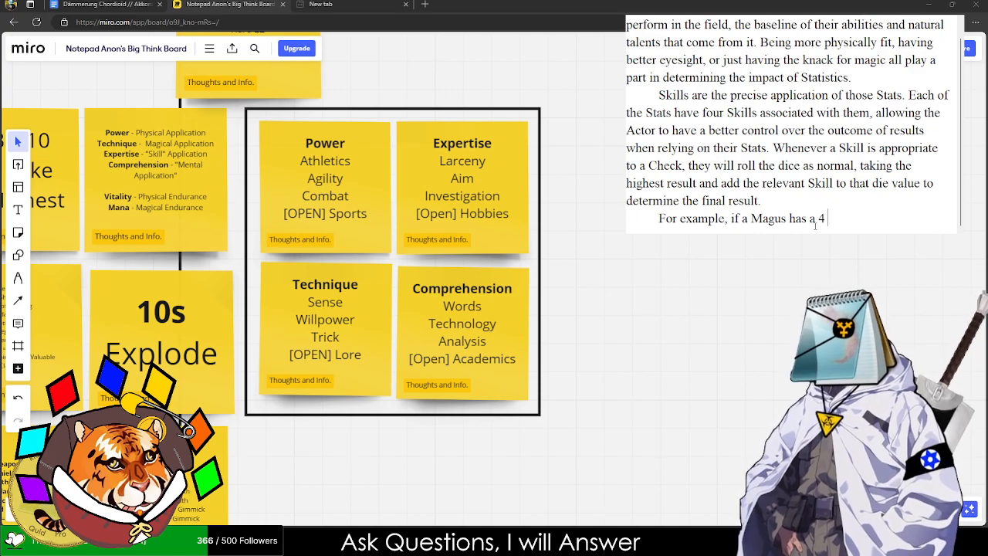
pyautogui.write('[4] in I')
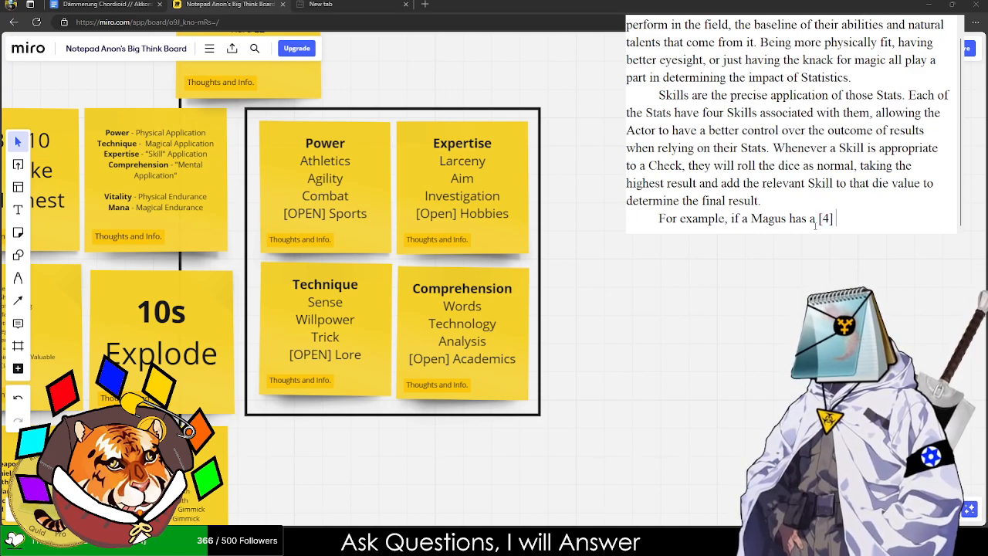
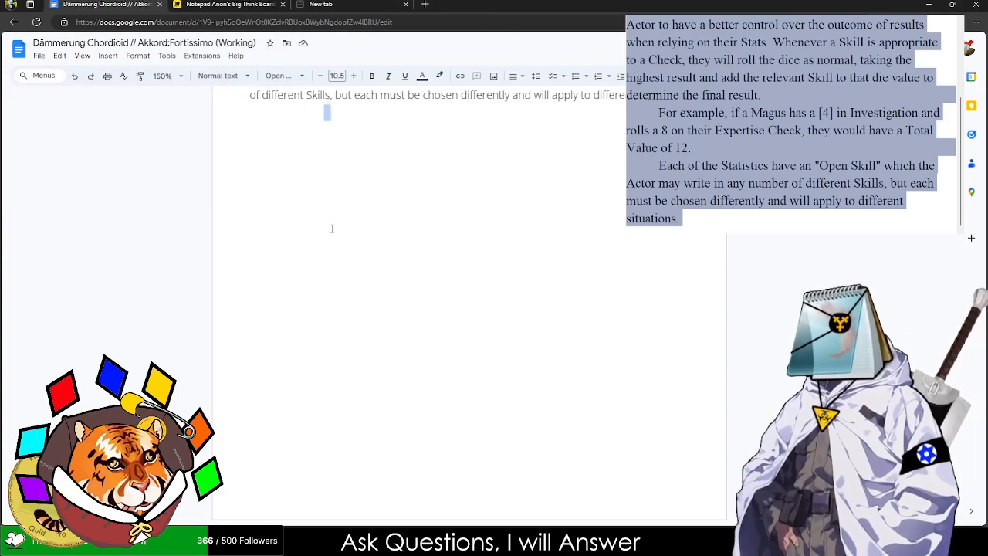
# - Review the pasted Statistics and Skills paragraphs under the Skills heading in the rulebook document
pyautogui.scroll(3, 330, 233)
pyautogui.moveTo(262, 295); pyautogui.dragTo(619, 277)
pyautogui.click(620, 276)
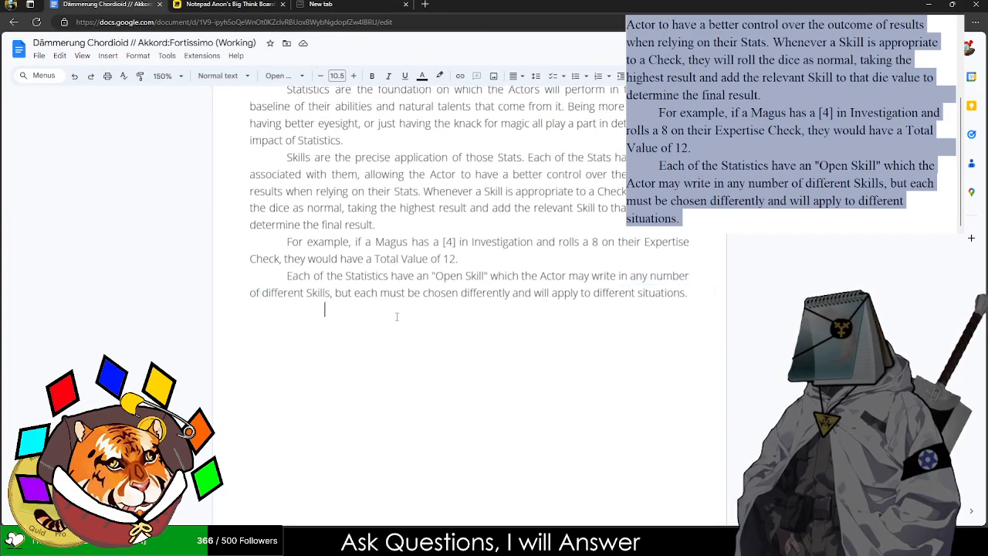
pyautogui.doubleClick(397, 314)
pyautogui.scroll(4, 299, 274)
pyautogui.scroll(1, 299, 274)
pyautogui.scroll(-3, 298, 274)
# - Switch to the Miro board and examine the Skills listed under Power, Expertise, Technique and Comprehension
pyautogui.click(257, 5)
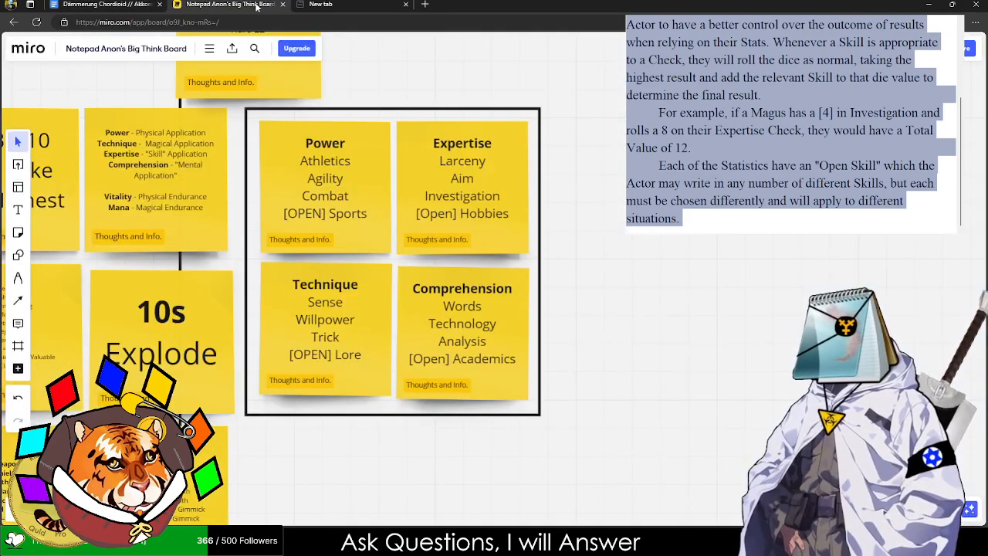
pyautogui.moveTo(338, 216); pyautogui.dragTo(461, 245)
pyautogui.scroll(3, 521, 247)
pyautogui.moveTo(792, 309); pyautogui.dragTo(715, 276)
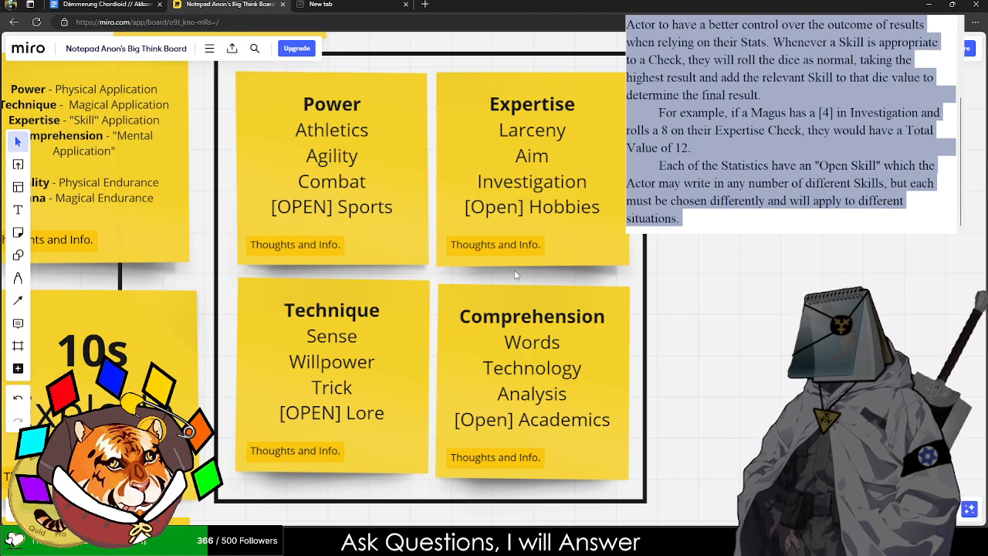
# - Review the rulebook's stat spreads and Active Statistics descriptions, checking them against the Skill notes on the Miro board
pyautogui.click(109, 4)
pyautogui.scroll(10, 383, 226)
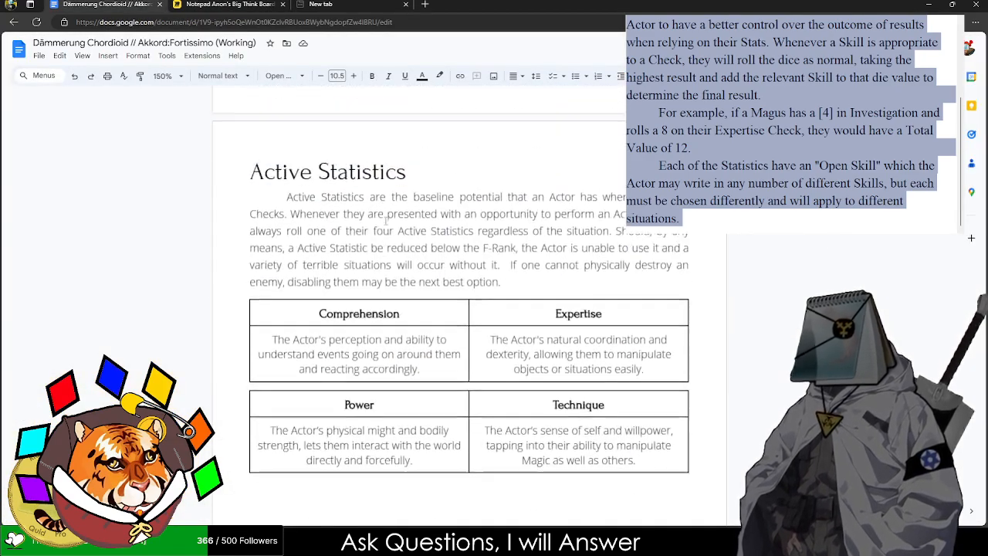
pyautogui.scroll(4, 383, 226)
pyautogui.scroll(-9, 370, 222)
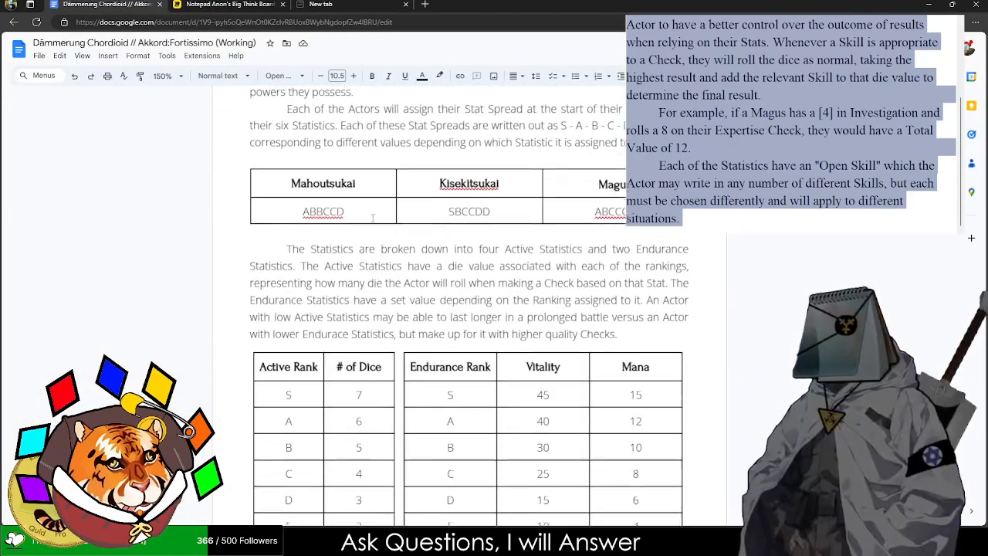
pyautogui.scroll(-5, 370, 222)
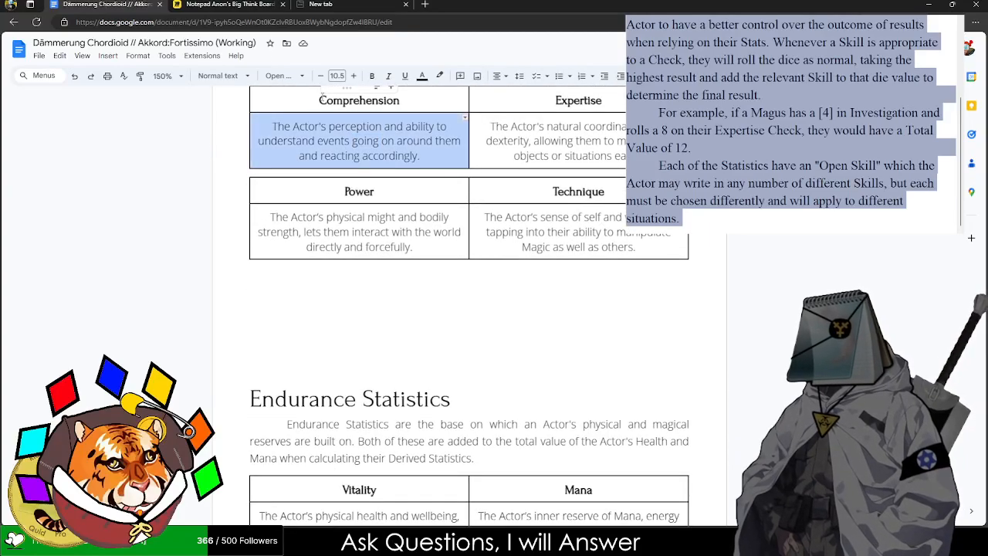
pyautogui.click(224, 4)
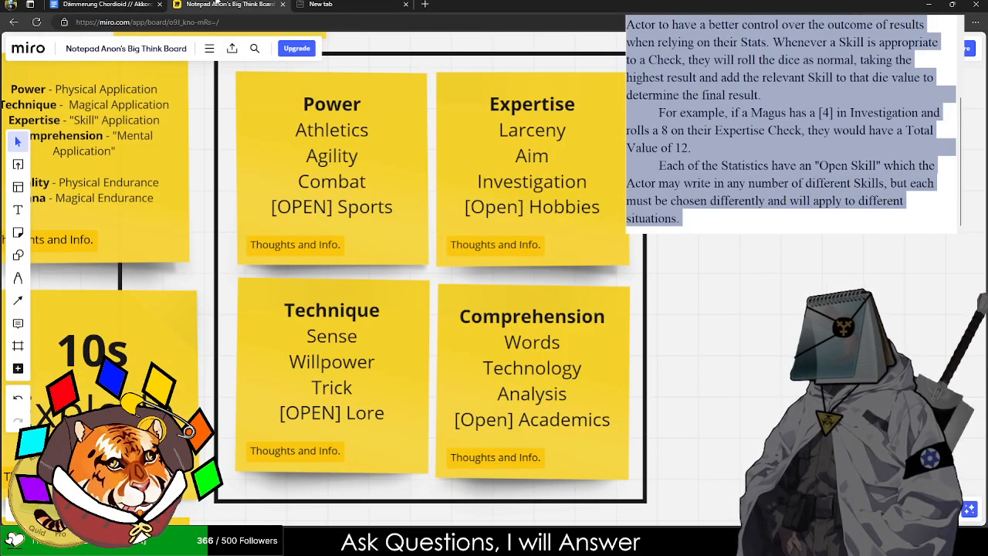
# - In the rulebook's Comprehension cell, add "The Actor's perception and ability to understand events and people around them and act accordingly." below the existing description
pyautogui.click(139, 4)
pyautogui.click(386, 156)
pyautogui.doubleClick(430, 155)
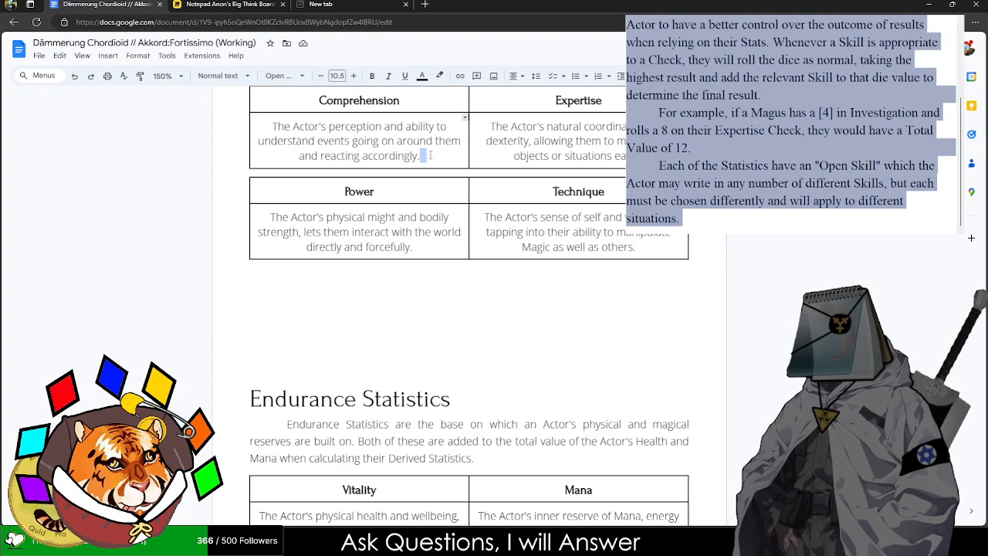
pyautogui.press('Return')
pyautogui.press('Return')
pyautogui.write('The Ac')
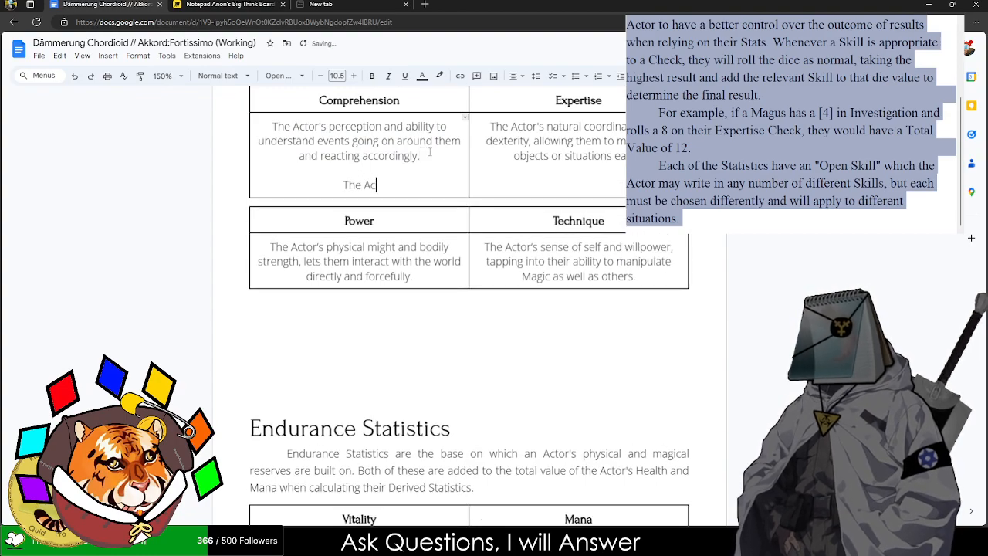
pyautogui.write("tor's perceptio")
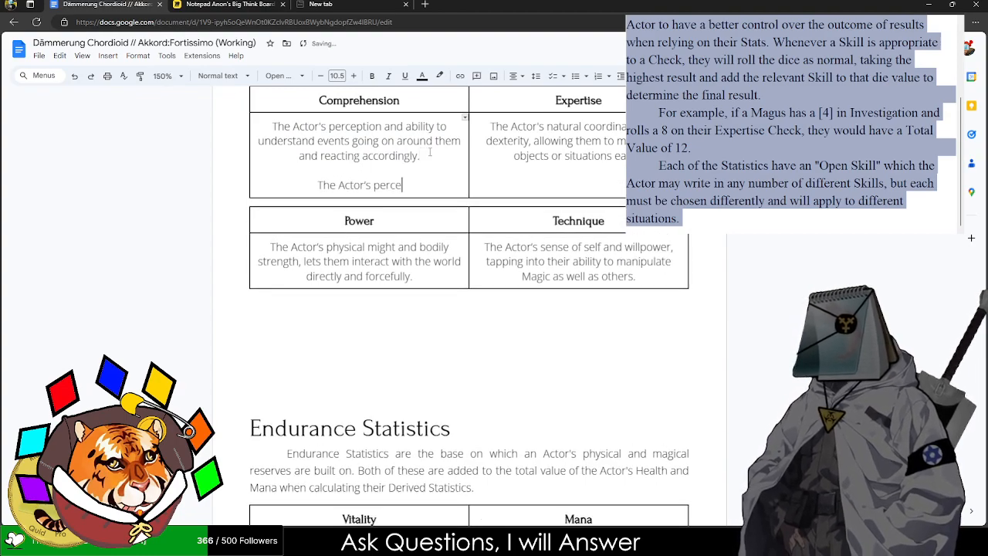
pyautogui.write('n and ability')
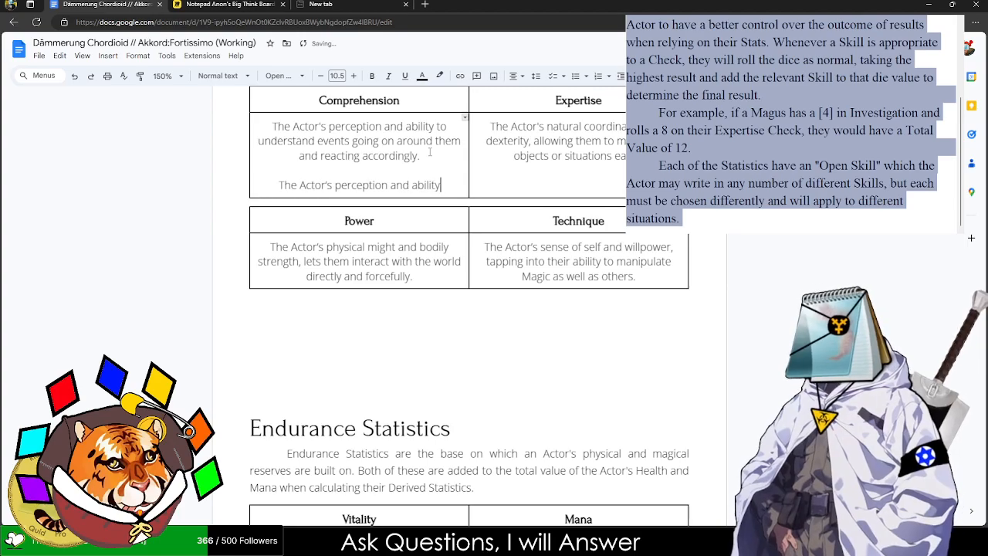
pyautogui.write(' to understand eve')
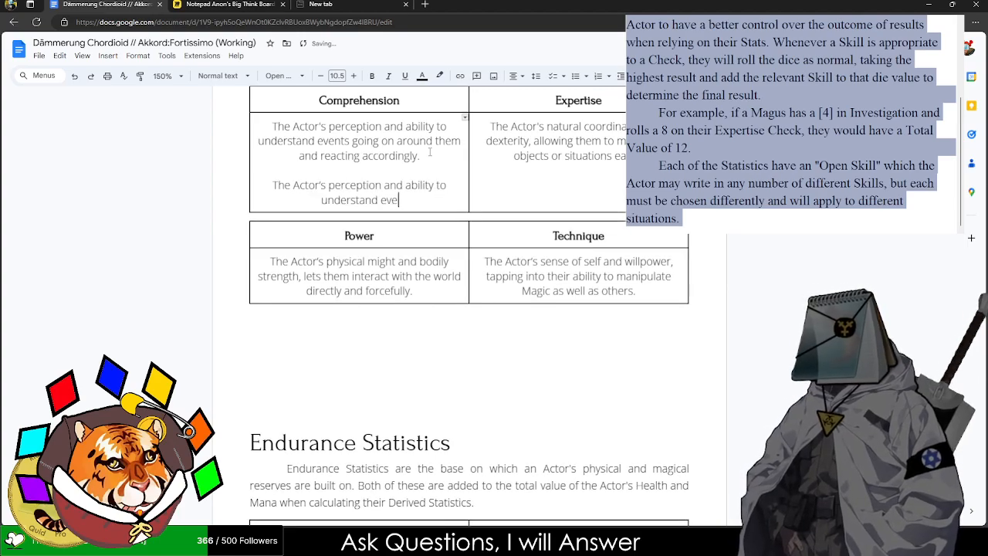
pyautogui.write('nts and people aroun')
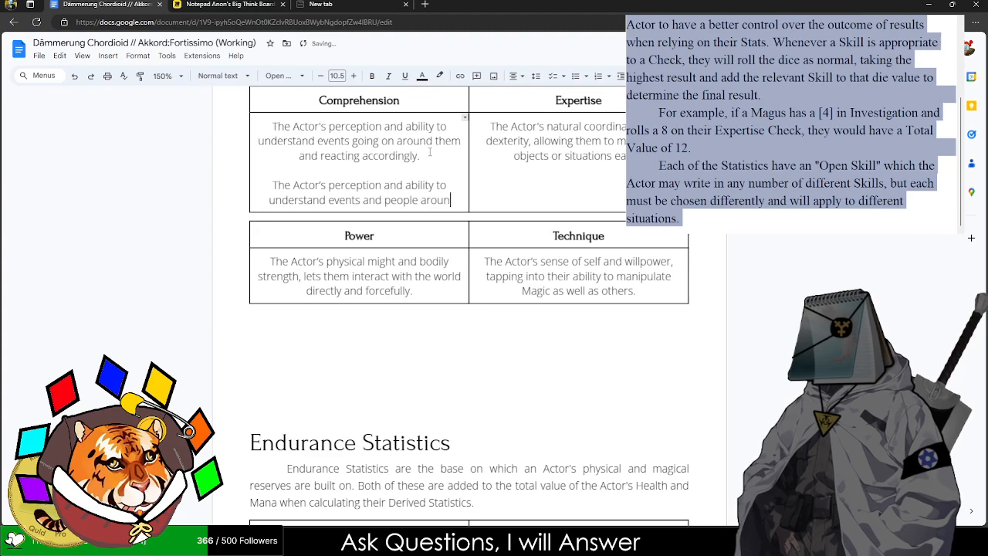
pyautogui.write('d them and act a')
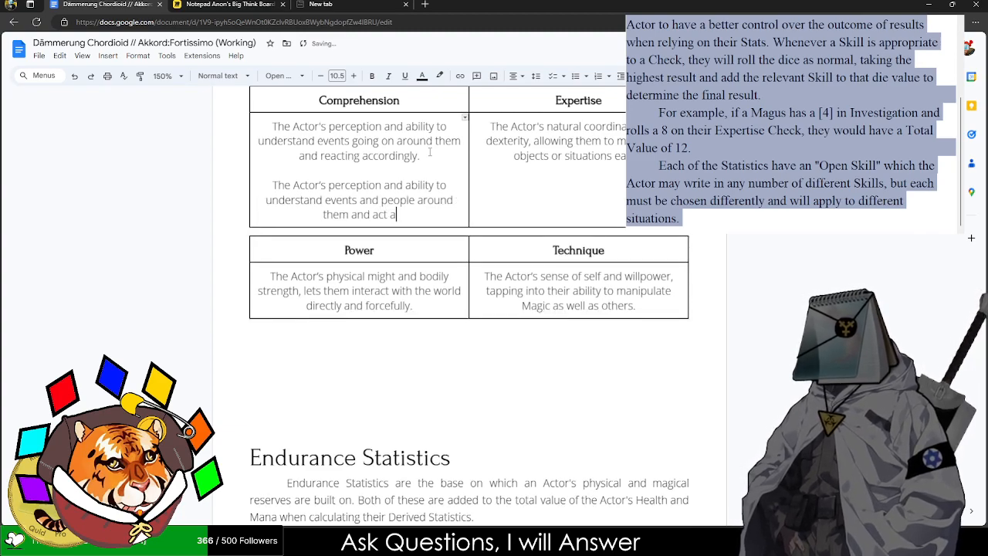
pyautogui.write('ccordingly.')
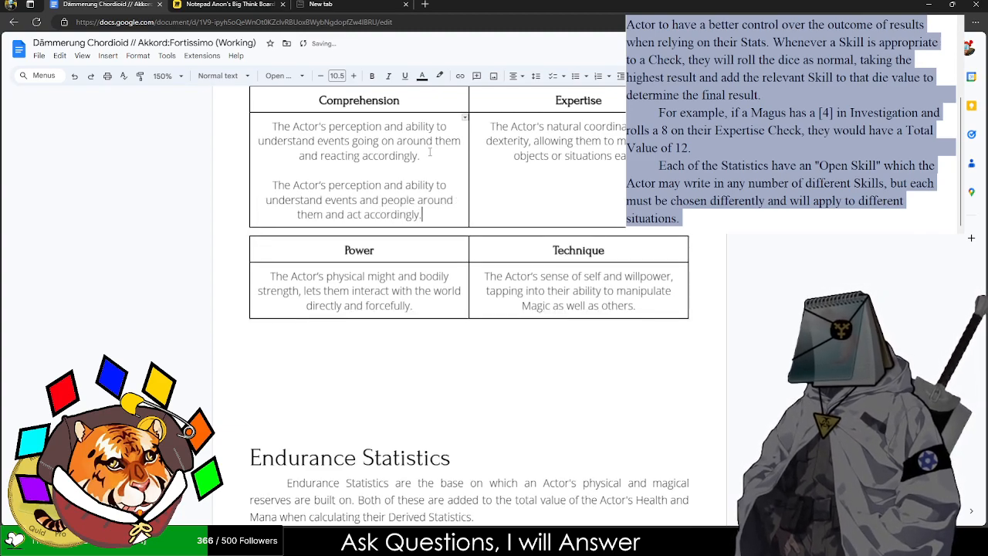
# - Delete the old Comprehension description and the blank line beneath it
pyautogui.tripleClick(309, 142)
pyautogui.press('Delete')
pyautogui.press('Delete')
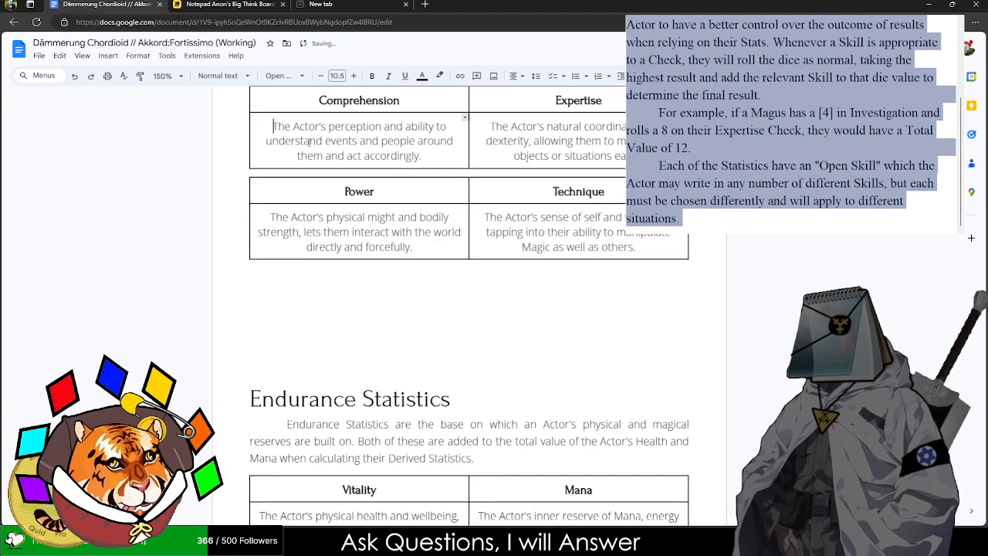
# - Compare the Expertise description in the rulebook with the Expertise Skills listed on the Miro board
pyautogui.press('Tab')
pyautogui.click(298, 4)
pyautogui.click(259, 5)
pyautogui.click(101, 4)
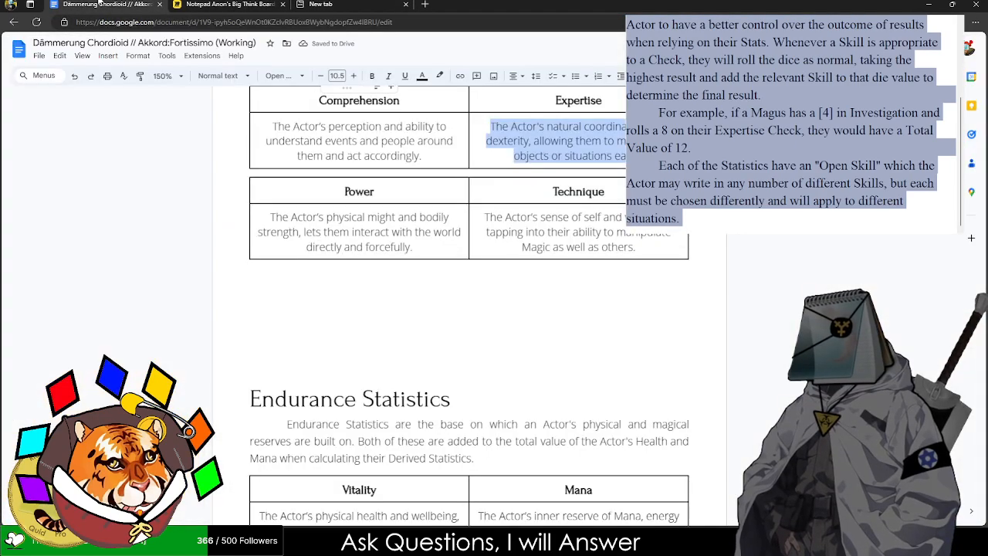
pyautogui.press('Tab')
pyautogui.hotkey('ctrl', 'z')
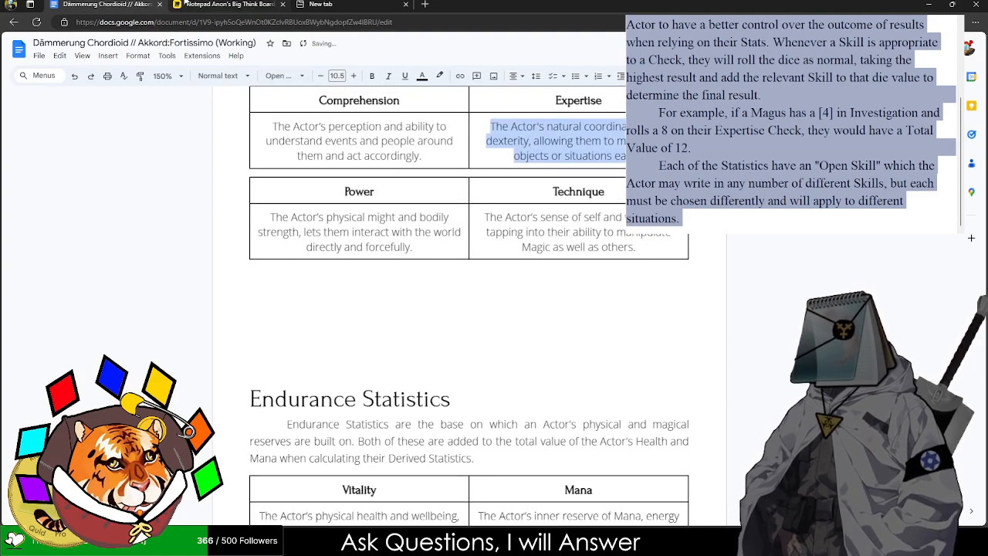
pyautogui.click(251, 4)
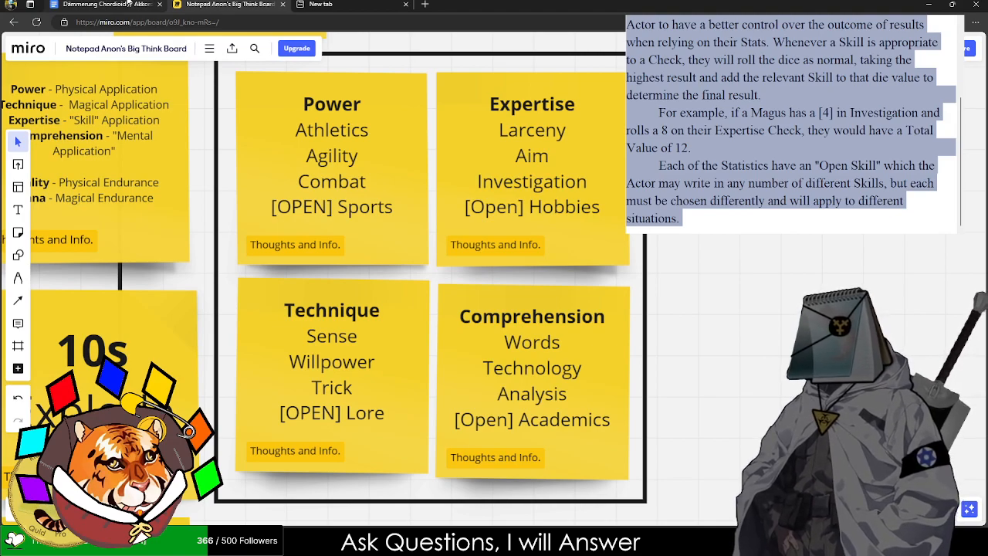
pyautogui.click(130, 4)
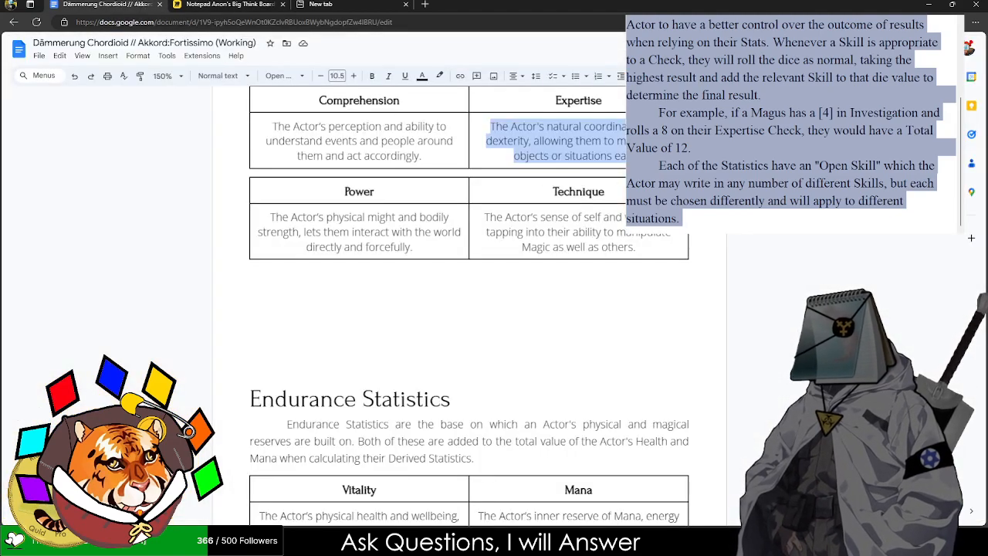
pyautogui.click(656, 156)
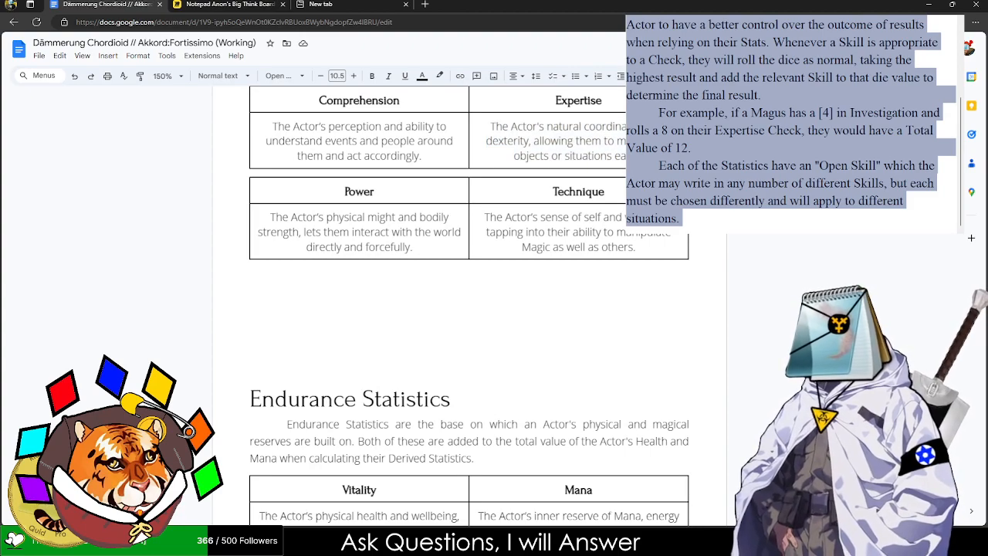
pyautogui.click(320, 4)
pyautogui.click(205, 4)
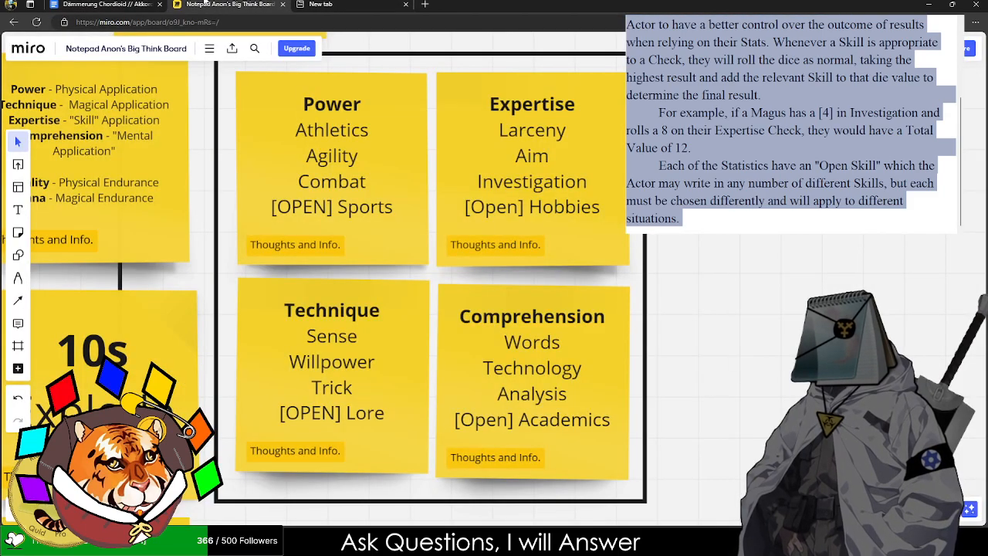
# - Return to the rulebook, add a blank line below the Skills introduction and insert a table two columns wide and four rows high
pyautogui.click(66, 4)
pyautogui.scroll(-5, 424, 395)
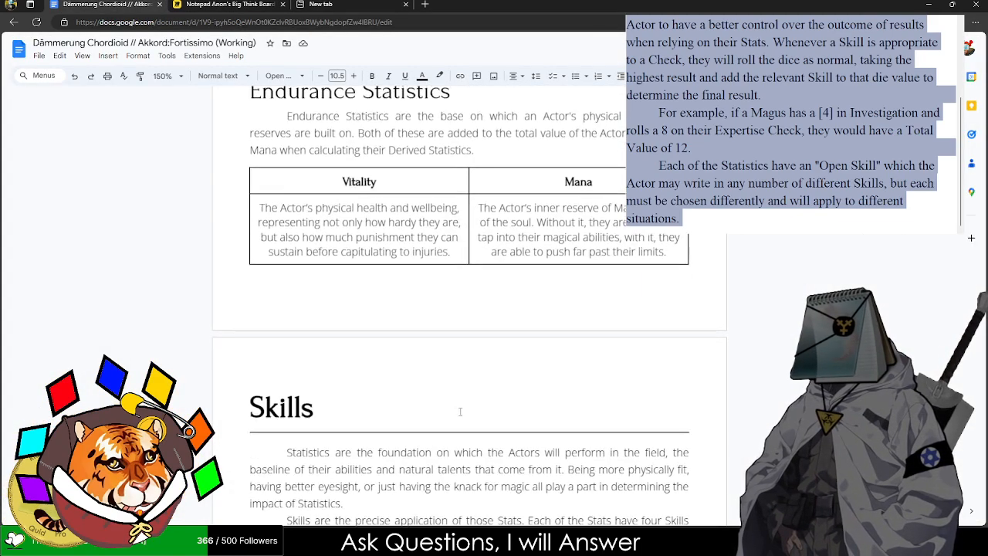
pyautogui.scroll(-5, 423, 395)
pyautogui.scroll(3, 250, 336)
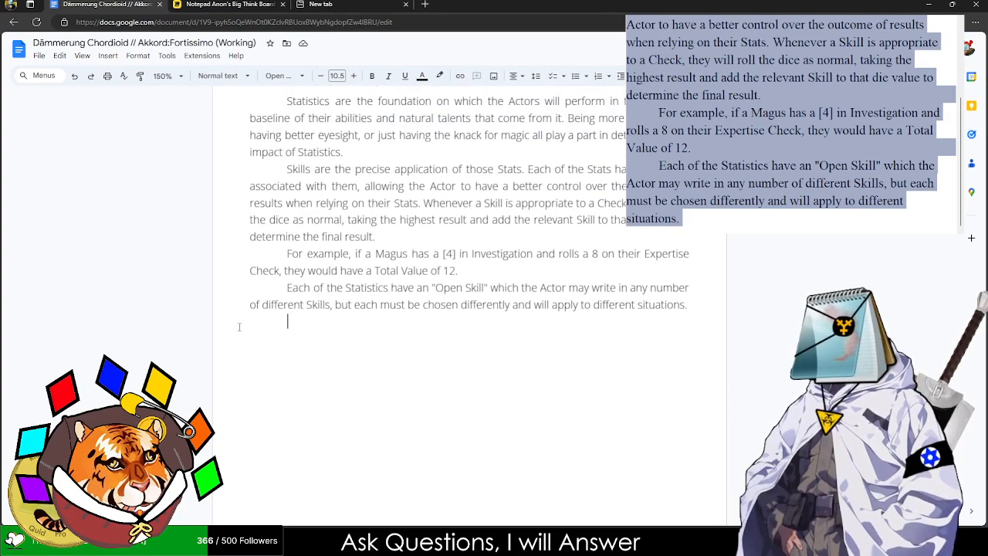
pyautogui.click(240, 326)
pyautogui.press('Return')
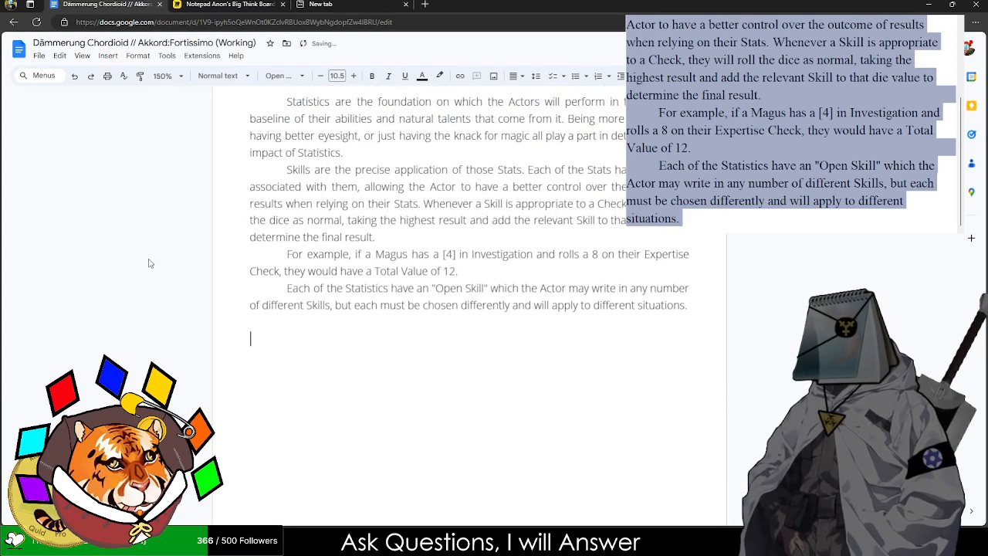
pyautogui.scroll(10, 186, 332)
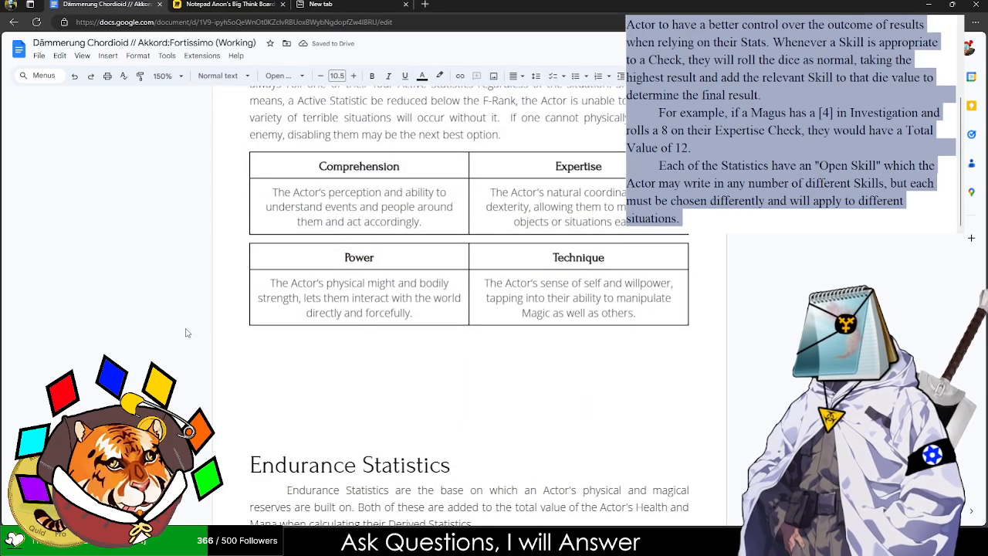
pyautogui.scroll(-6, 186, 333)
pyautogui.click(107, 55)
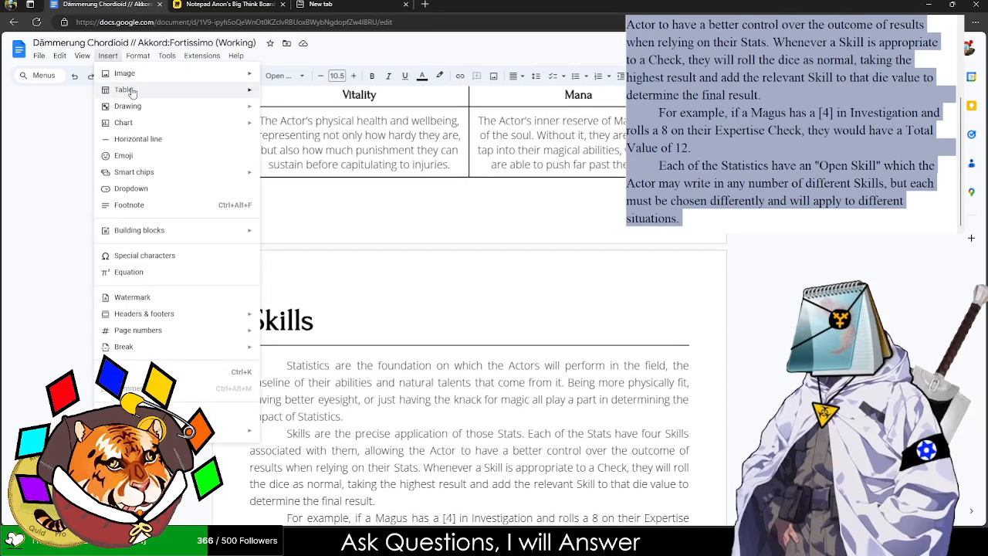
pyautogui.moveTo(232, 90)
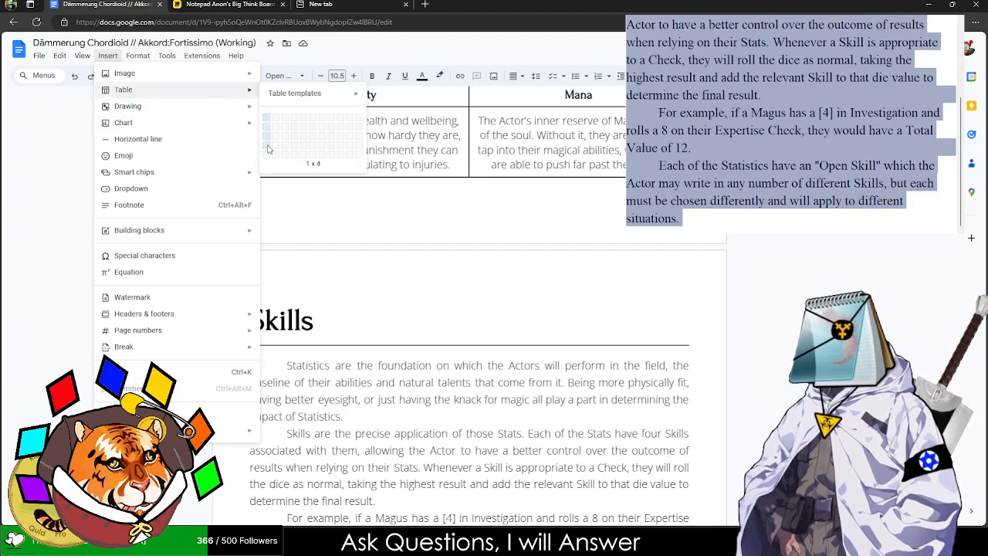
pyautogui.click(279, 149)
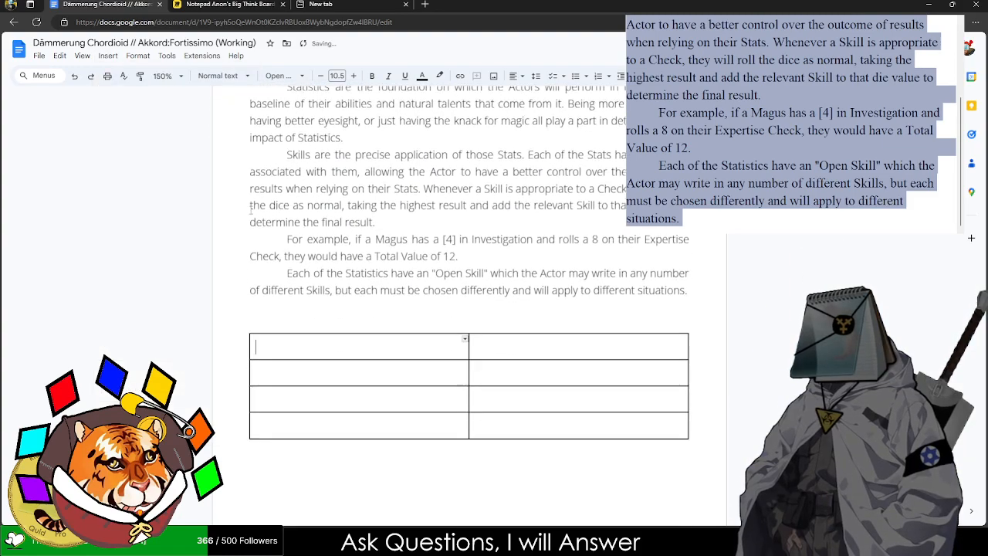
# - Reshape the new Skills table to five rows with a narrower first column, merging the top row's cells into one header
pyautogui.rightClick(296, 287)
pyautogui.click(369, 264)
pyautogui.moveTo(319, 292); pyautogui.dragTo(379, 288)
pyautogui.rightClick(379, 289)
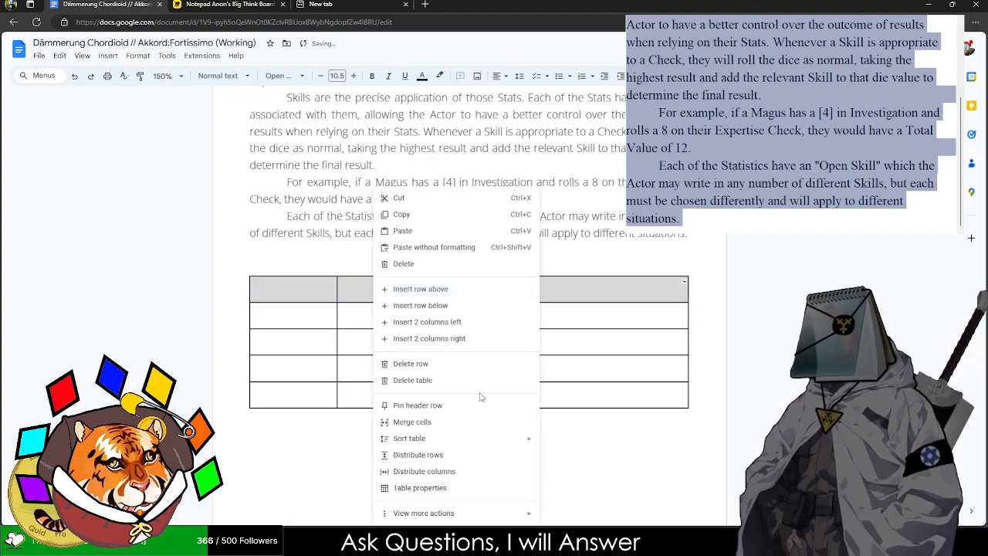
pyautogui.click(450, 422)
# - Copy the "Comprehension" heading from the Active Statistics table into the merged header row and remove the extra blank line above the table
pyautogui.scroll(10, 440, 364)
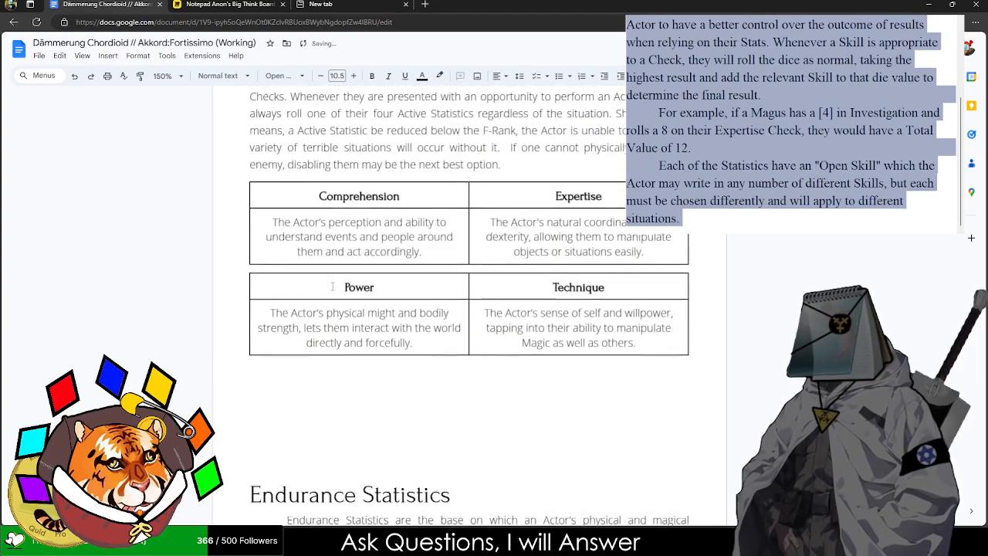
pyautogui.doubleClick(363, 226)
pyautogui.scroll(-10, 381, 278)
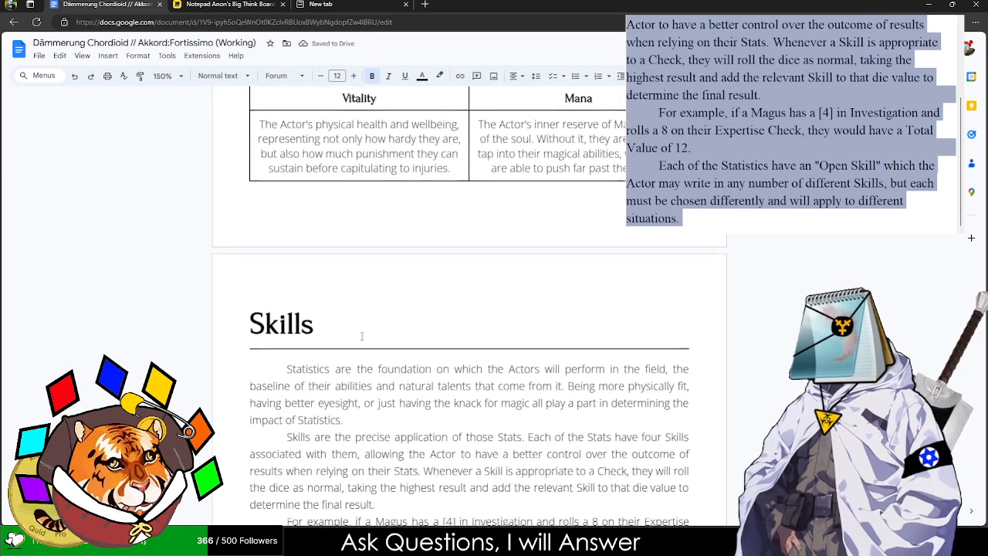
pyautogui.click(386, 295)
pyautogui.hotkey('ctrl', 'v')
pyautogui.click(325, 258)
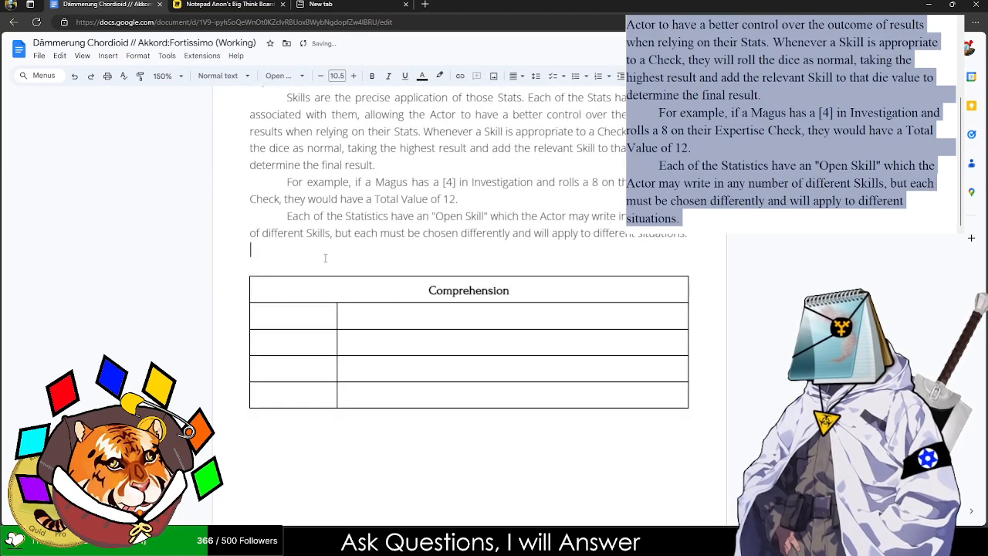
pyautogui.press('BackSpace')
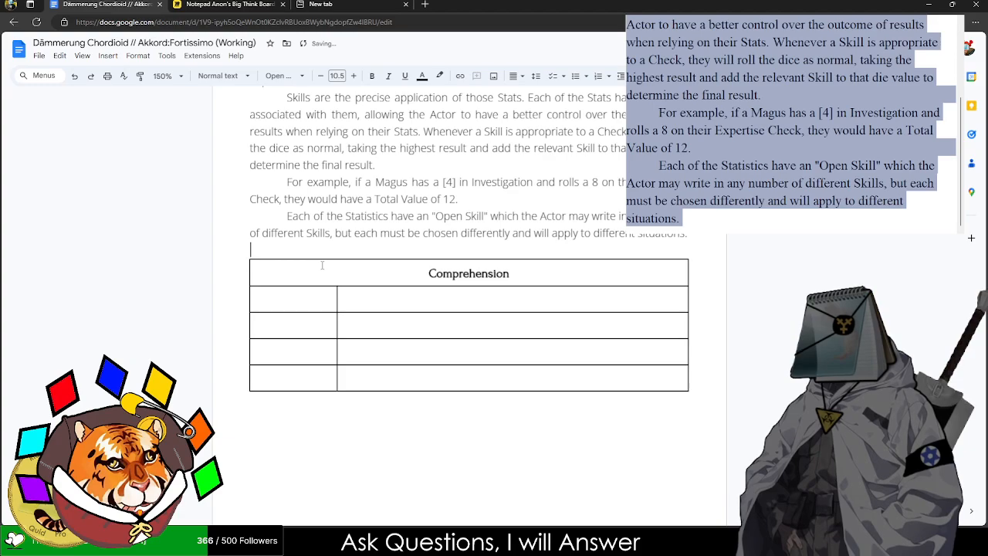
# - Narrow the table's first column slightly and paste the Comprehension note's text from the Miro board below the table
pyautogui.moveTo(337, 295); pyautogui.dragTo(331, 295)
pyautogui.click(225, 5)
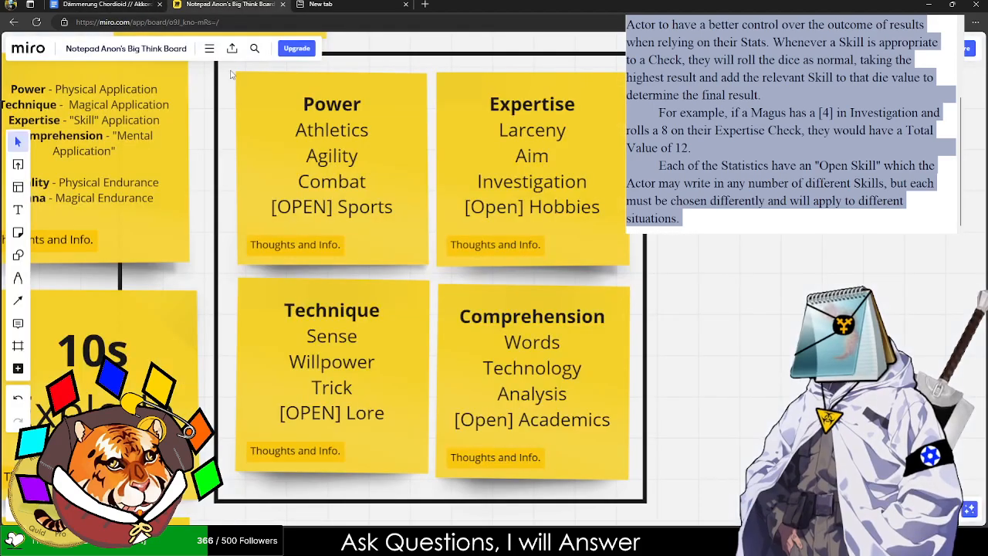
pyautogui.doubleClick(538, 370)
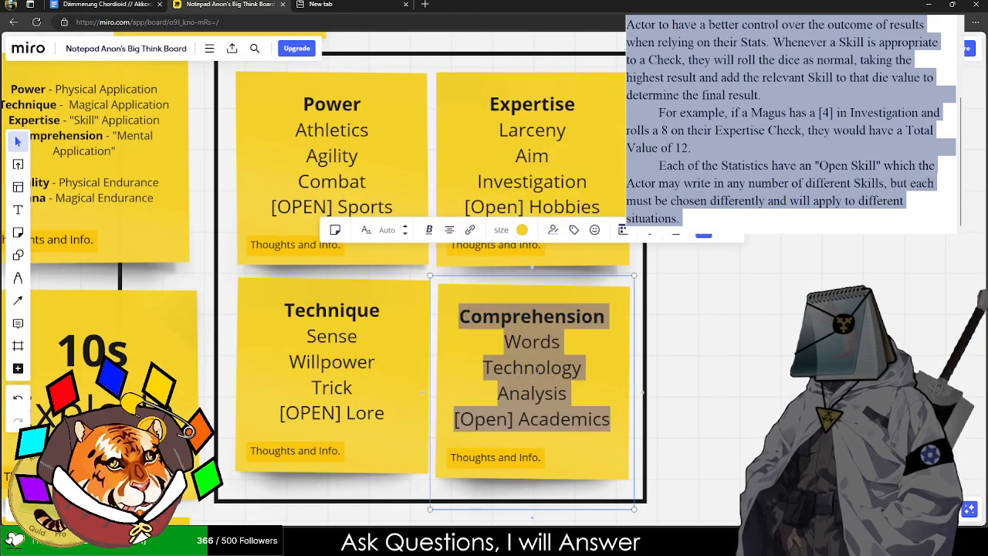
pyautogui.click(133, 4)
pyautogui.hotkey('ctrl', 'v')
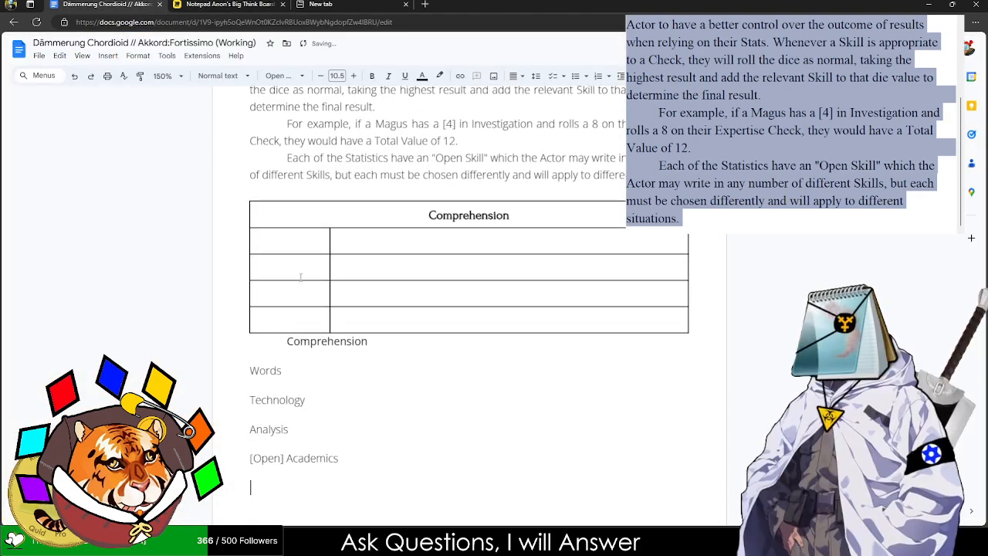
# - Fill the first column's four rows with Words, Technology, Analysis and Academics [Open], and widen the column to fit the longest name
pyautogui.click(289, 241)
pyautogui.write('Words')
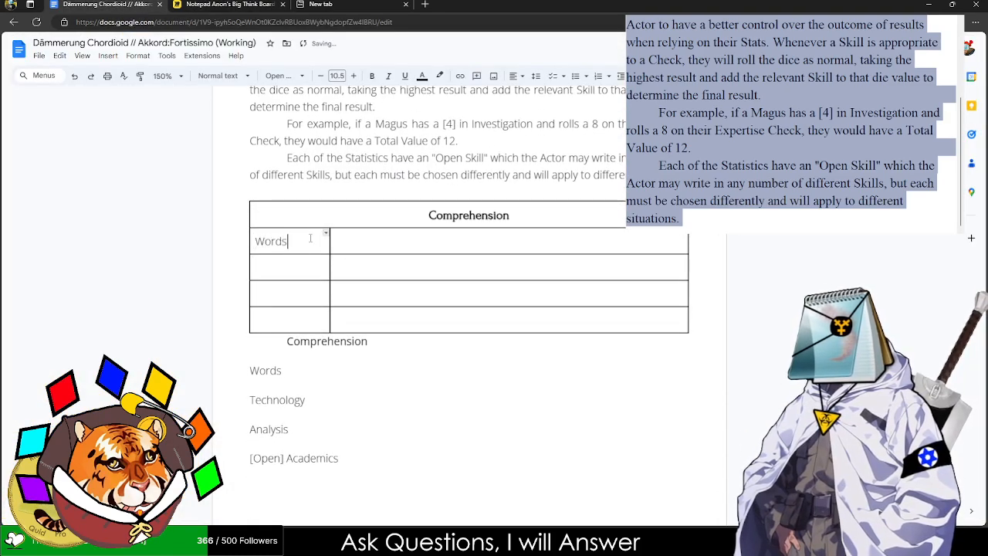
pyautogui.press('Down')
pyautogui.write('Technology')
pyautogui.press('Down')
pyautogui.write('Analysis')
pyautogui.press('Down')
pyautogui.write('Acade')
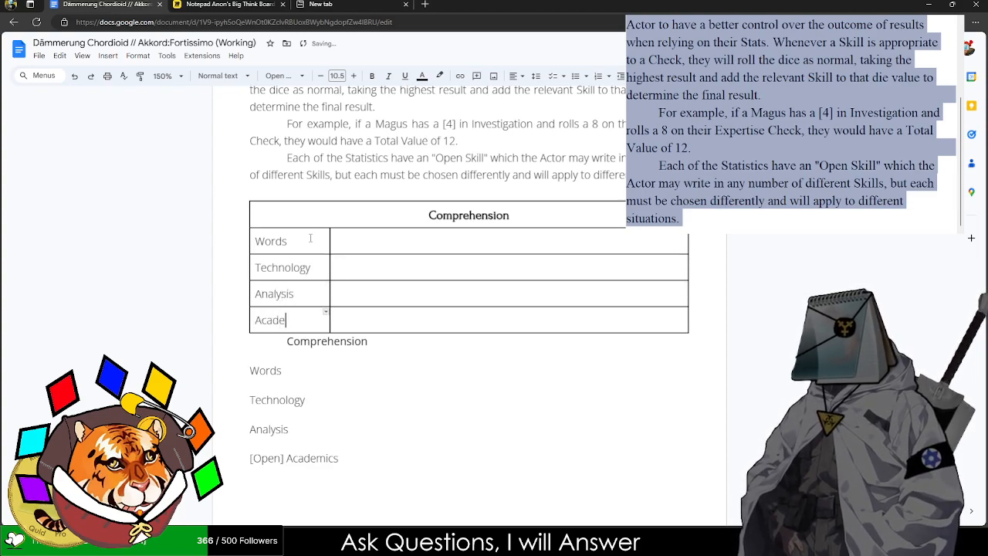
pyautogui.write('mics [Open')
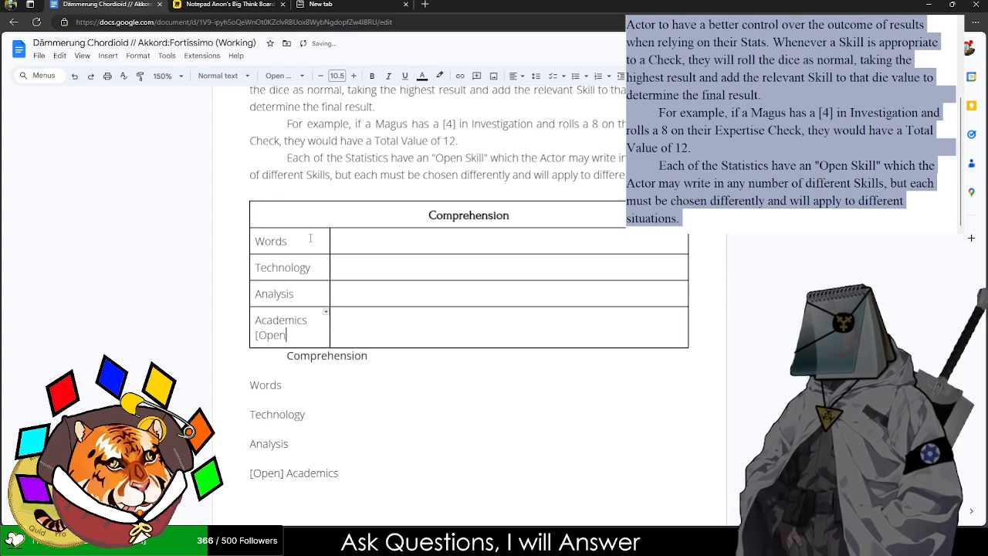
pyautogui.moveTo(333, 239); pyautogui.dragTo(353, 241)
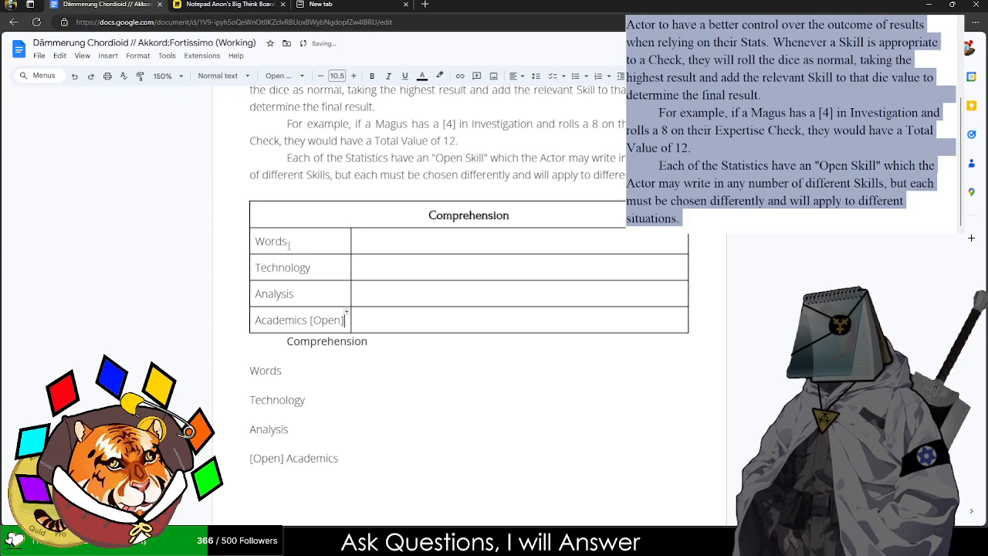
# - Sort the four Skill names in the first column from A to Z
pyautogui.moveTo(290, 246); pyautogui.dragTo(334, 328)
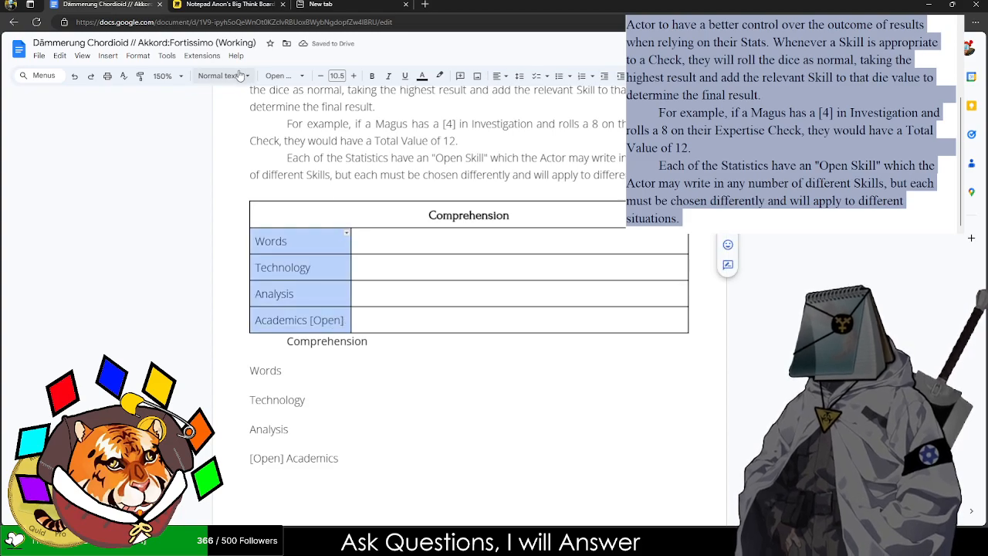
pyautogui.click(201, 56)
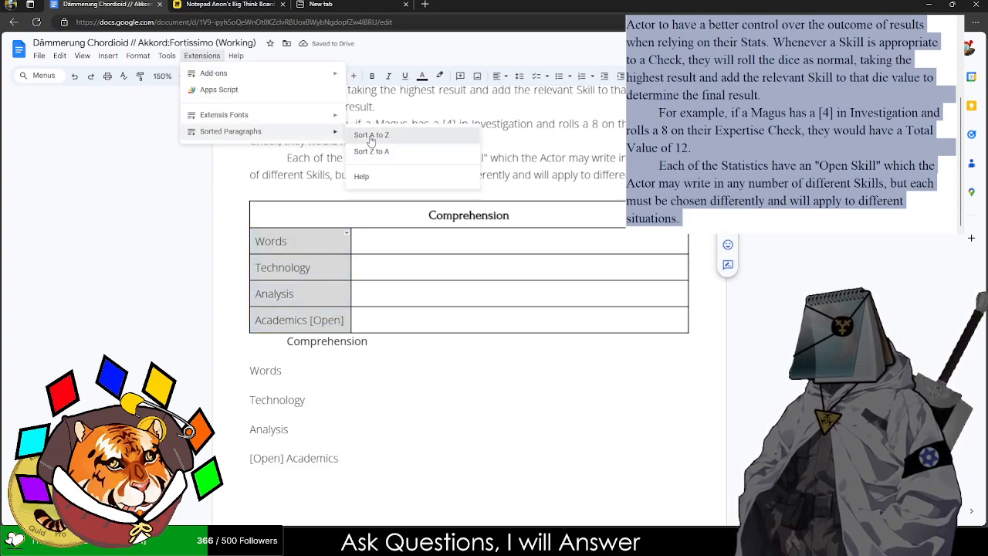
pyautogui.click(356, 154)
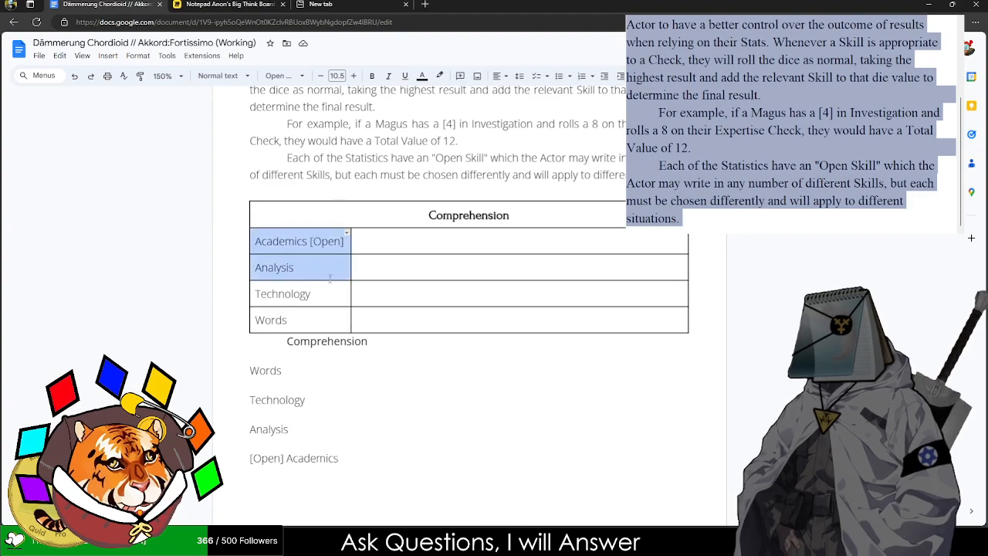
# - Format the four Skill names in the bold Forum font and narrow the first column slightly
pyautogui.click(278, 75)
pyautogui.click(308, 137)
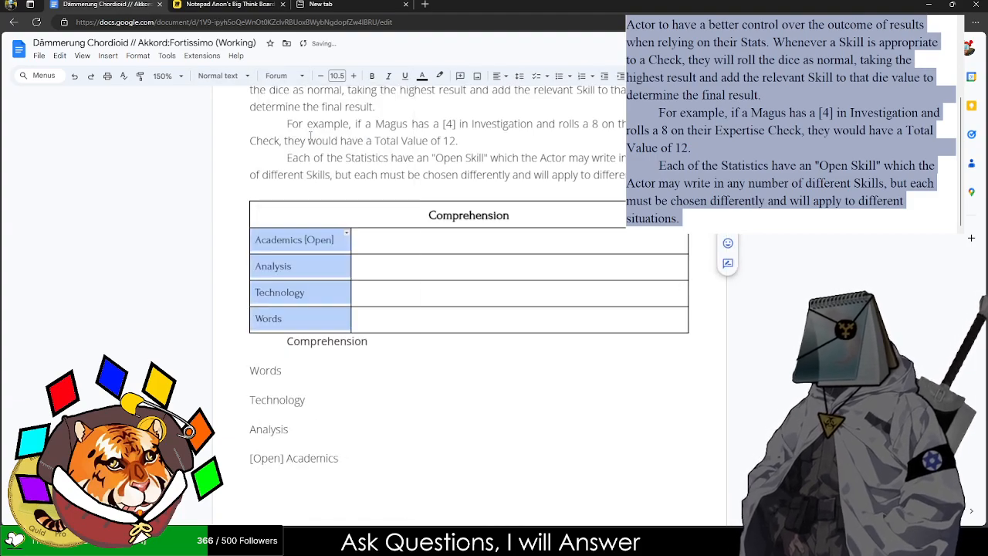
pyautogui.hotkey('ctrl', 'b')
pyautogui.moveTo(352, 243); pyautogui.dragTo(305, 320)
pyautogui.click(358, 245)
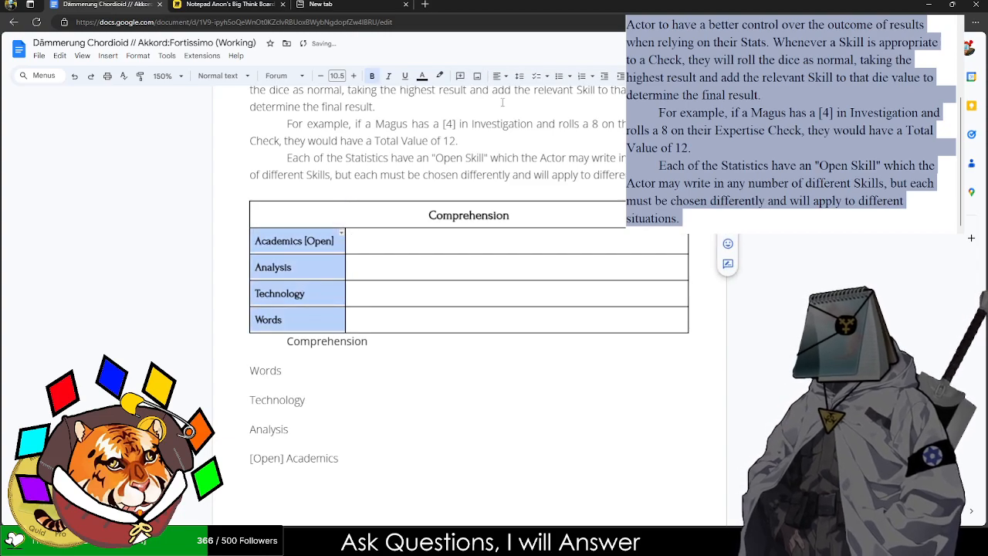
# - Centre the Skill names horizontally and vertically align the cells of the whole Comprehension table to the middle
pyautogui.click(500, 75)
pyautogui.click(507, 90)
pyautogui.click(501, 76)
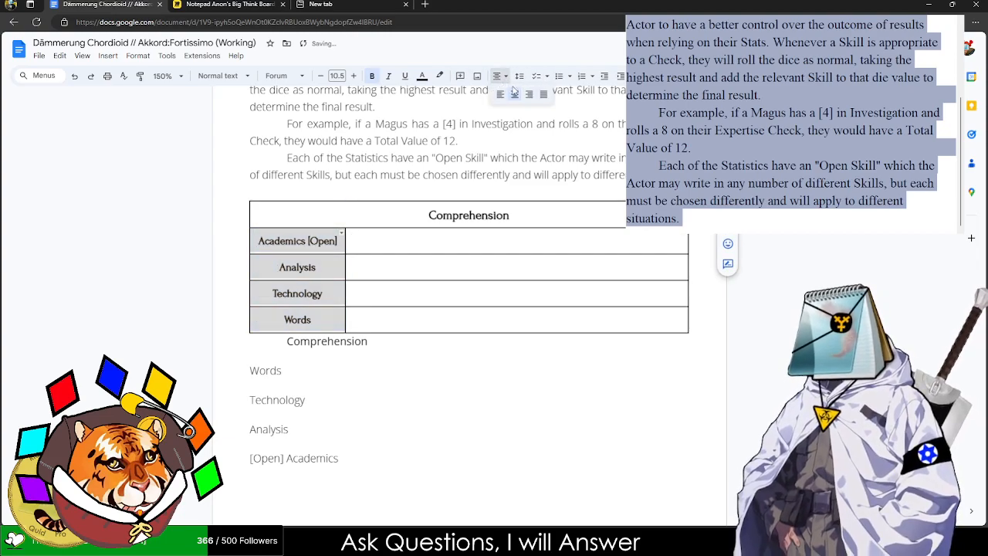
pyautogui.click(277, 289)
pyautogui.moveTo(321, 242); pyautogui.dragTo(331, 211)
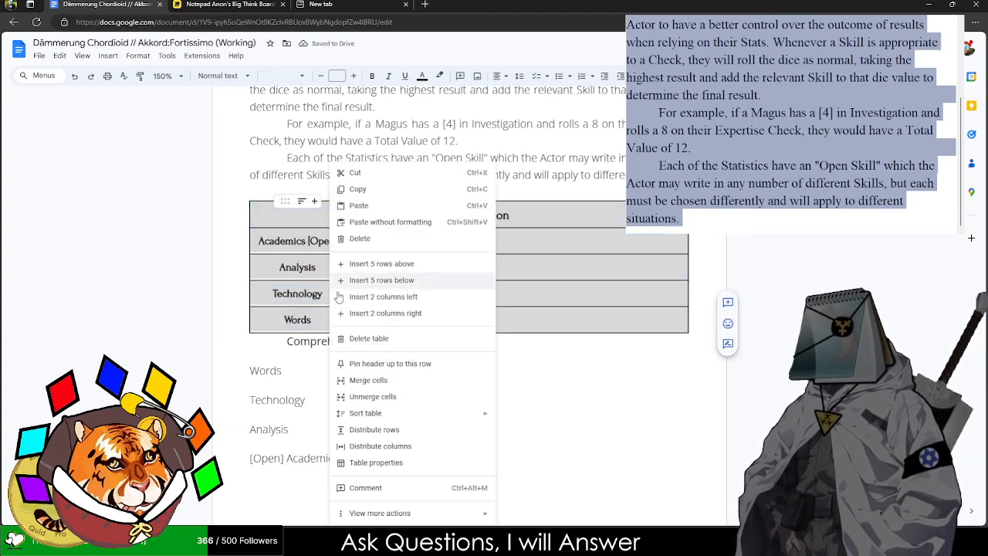
pyautogui.click(372, 463)
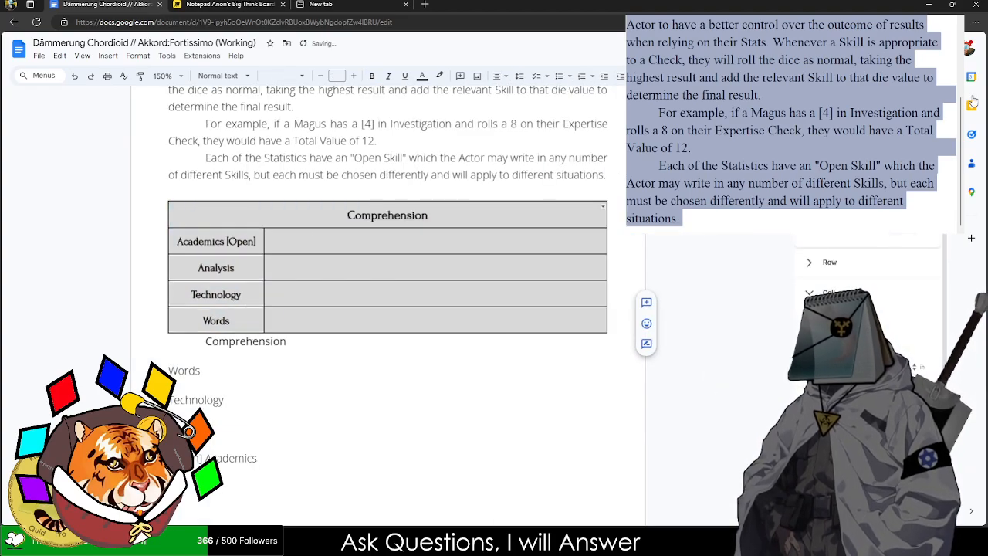
pyautogui.click(933, 101)
# - Describe Academics [Open] as "The Actor's fields of research or knowledge they've worked on throughout their lives."
pyautogui.click(360, 241)
pyautogui.write('The Actor')
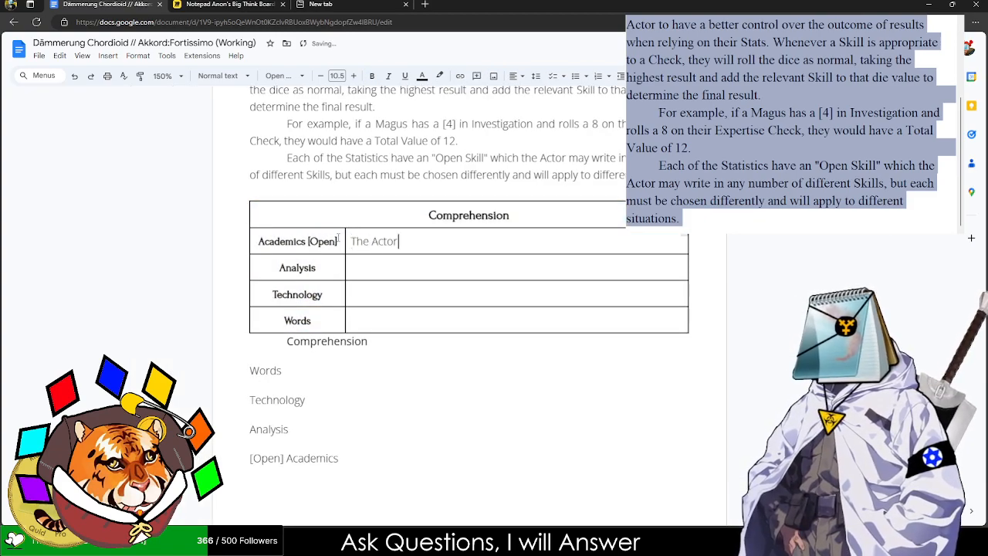
pyautogui.write("'s ve")
pyautogui.press('BackSpace')
pyautogui.press('BackSpace')
pyautogui.write('fields ')
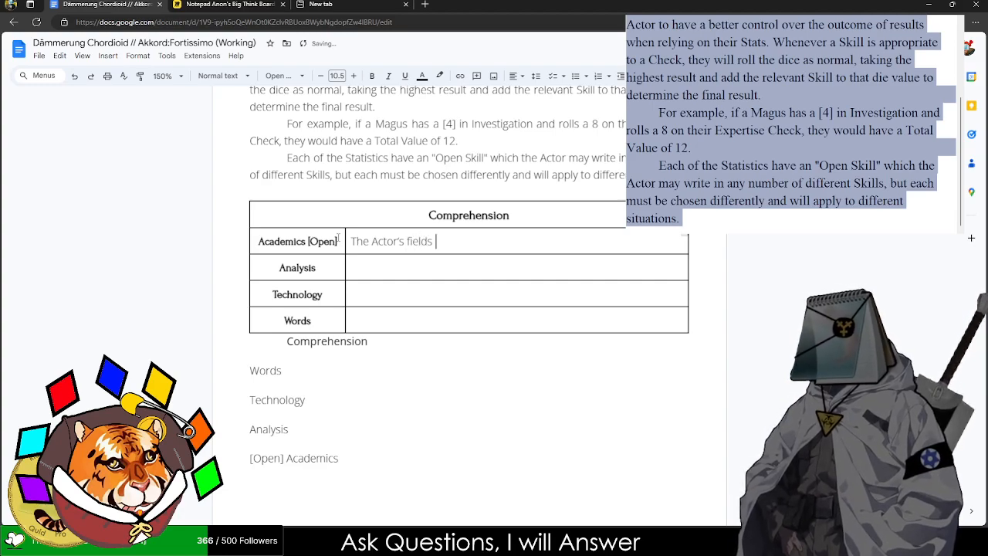
pyautogui.write('of research of ')
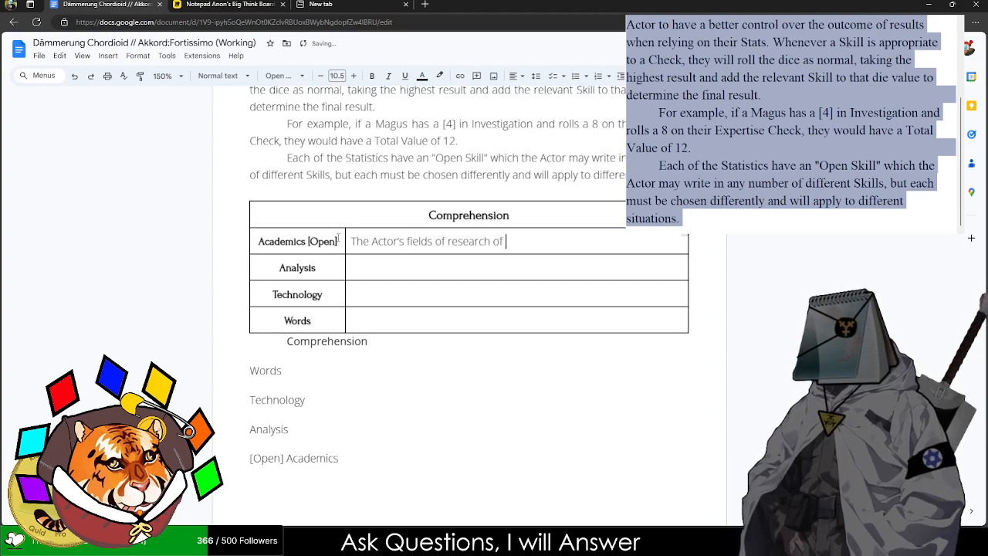
pyautogui.write('informatio')
pyautogui.press('BackSpace')
pyautogui.press('BackSpace')
pyautogui.press('BackSpace')
pyautogui.press('BackSpace')
pyautogui.press('BackSpace')
pyautogui.press('BackSpace')
pyautogui.press('BackSpace')
pyautogui.press('BackSpace')
pyautogui.press('BackSpace')
pyautogui.press('BackSpace')
pyautogui.press('BackSpace')
pyautogui.press('BackSpace')
pyautogui.write("or knowledge they've worked on the")
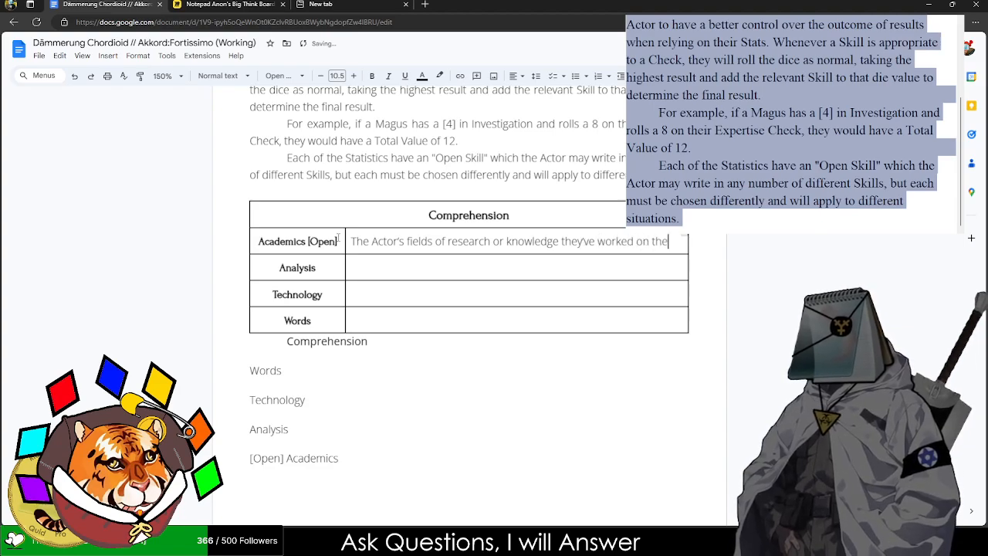
pyautogui.press('BackSpace')
pyautogui.write('roughout their live')
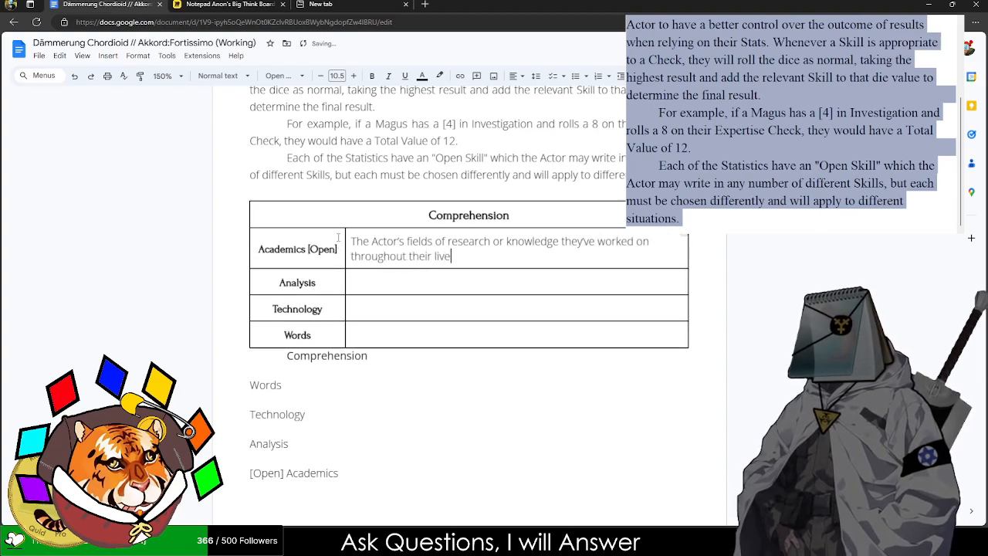
pyautogui.write('s.')
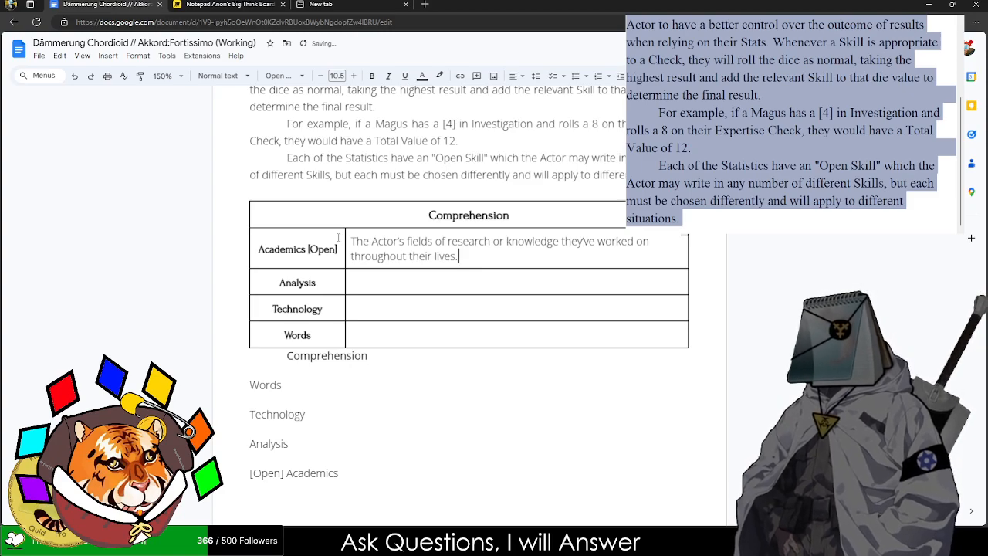
# - Add the italic examples "Biology, Chemistry, Physics, Mahoulogy, Artifacts" after the Academics description
pyautogui.write(' Biology')
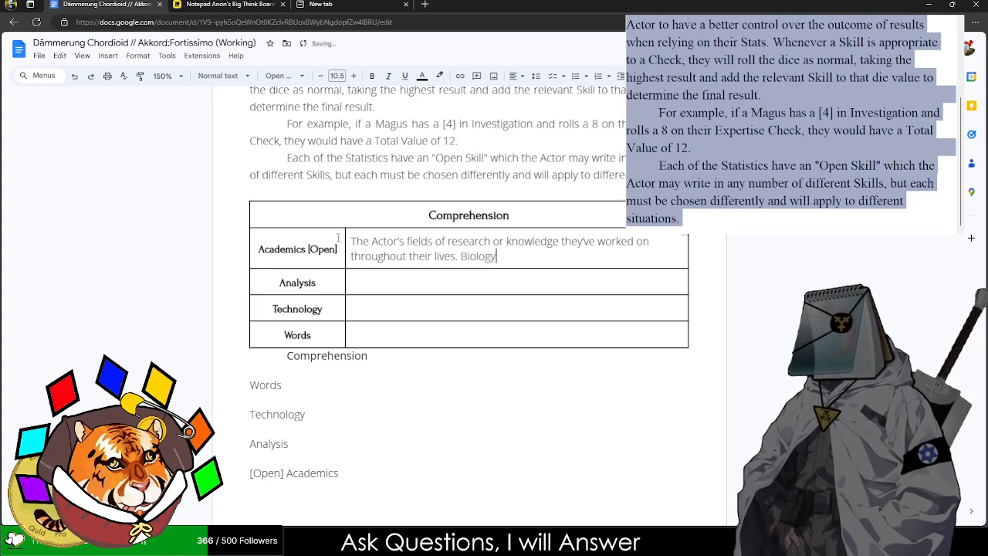
pyautogui.press('BackSpace')
pyautogui.press('BackSpace')
pyautogui.press('BackSpace')
pyautogui.press('BackSpace')
pyautogui.press('BackSpace')
pyautogui.press('BackSpace')
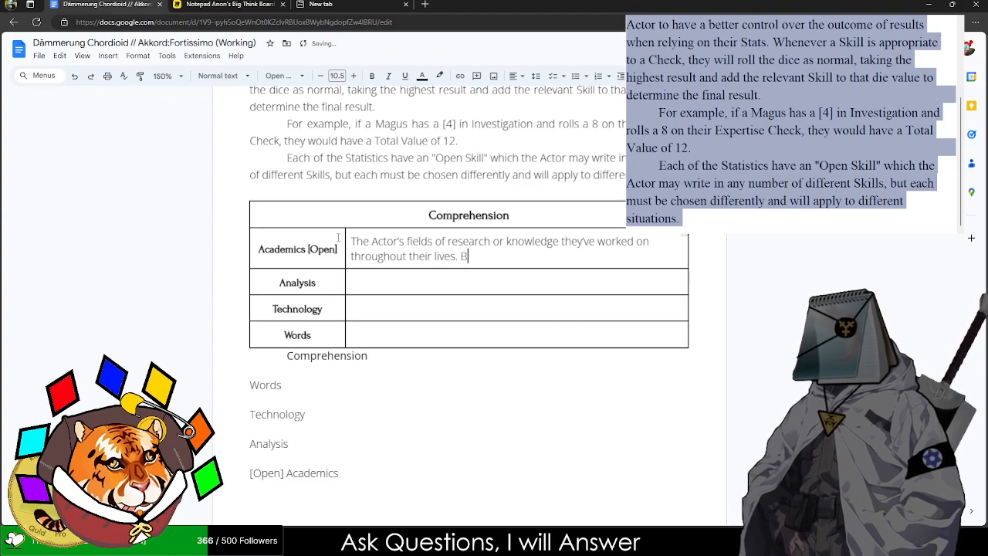
pyautogui.hotkey('ctrl', 'i')
pyautogui.write('Biog')
pyautogui.press('BackSpace')
pyautogui.press('BackSpace')
pyautogui.write('ology, Che')
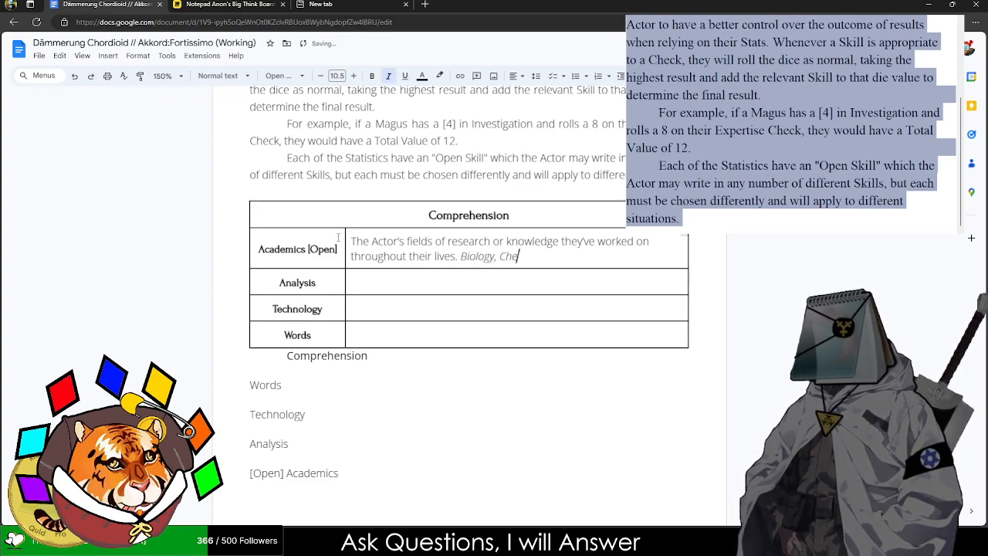
pyautogui.write('mistry, Physics')
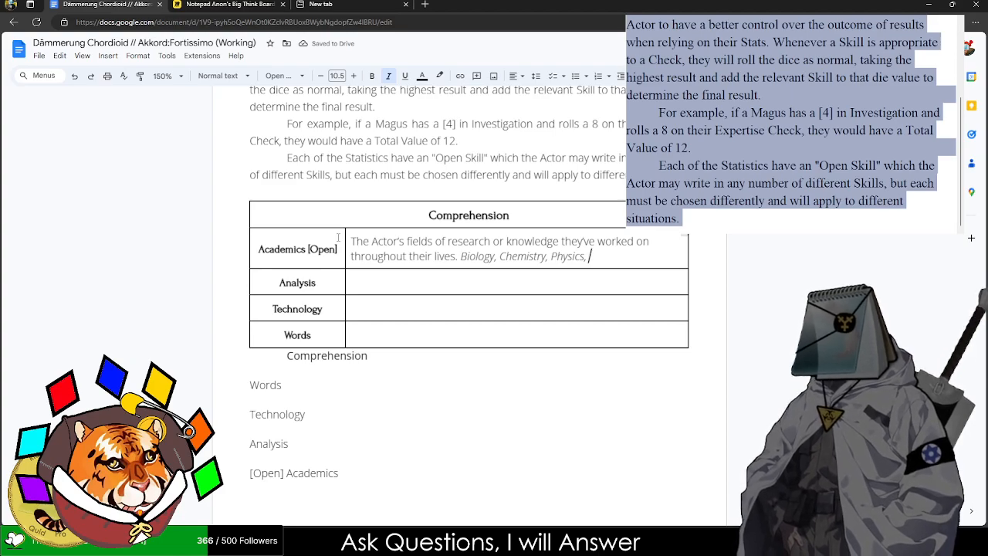
pyautogui.write(', Mahou')
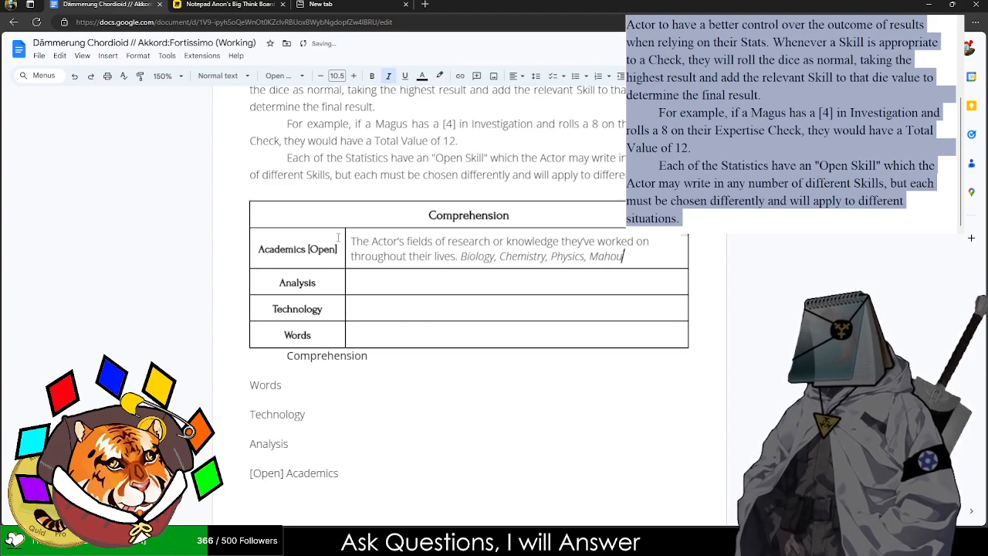
pyautogui.write('logy, Artifacts')
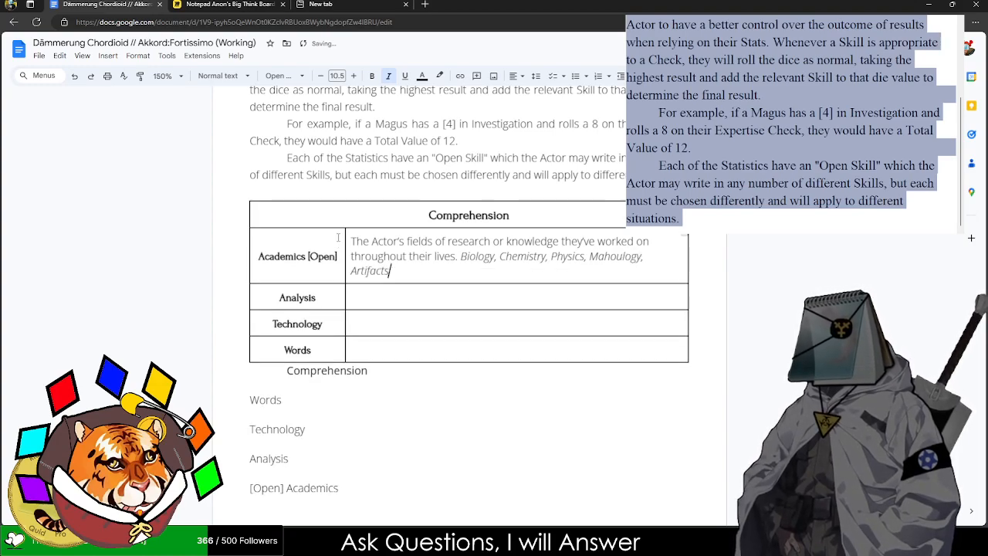
# - Replace the examples "Mahoulogy, Artifacts" in the Academics description with "OOPArts."
pyautogui.doubleClick(624, 256)
pyautogui.press('BackSpace')
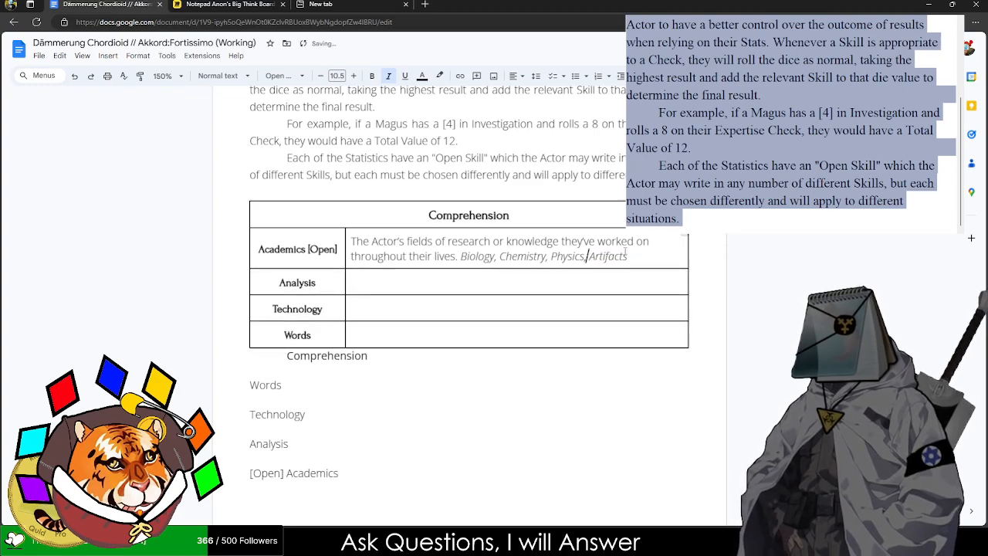
pyautogui.press('BackSpace')
pyautogui.press('BackSpace')
pyautogui.press('BackSpace')
pyautogui.press('BackSpace')
pyautogui.press('BackSpace')
pyautogui.press('BackSpace')
pyautogui.press('BackSpace')
pyautogui.press('BackSpace')
pyautogui.press('BackSpace')
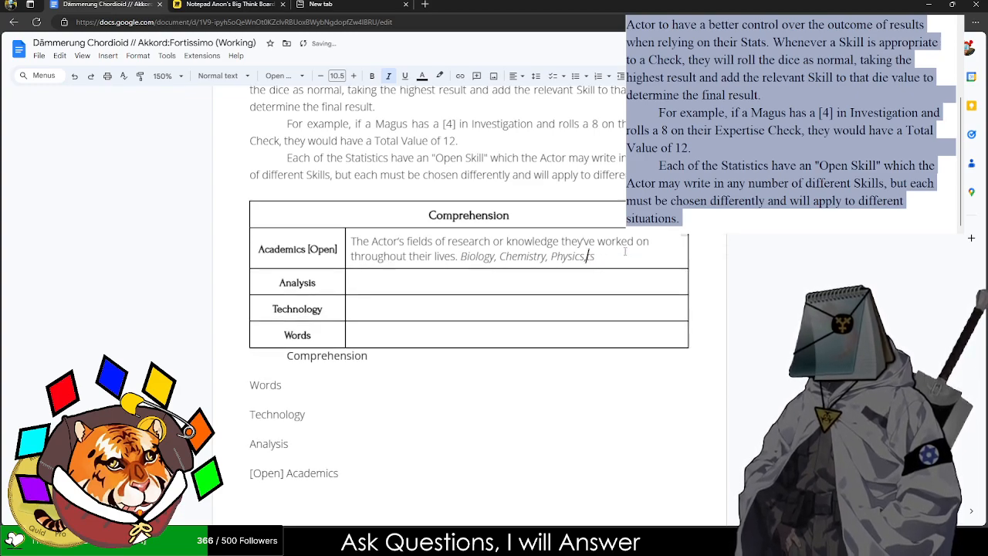
pyautogui.write('OOPArts.')
# - Begin the Analysis row's description with "The Actor's ability to discern truths and"
pyautogui.press('Tab')
pyautogui.press('Tab')
pyautogui.write("The Actor's ability to discer")
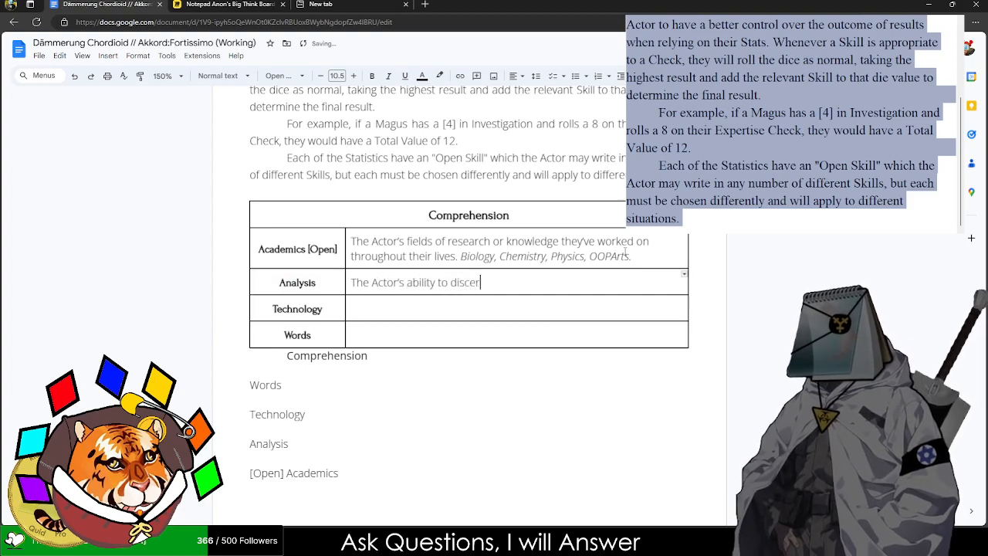
pyautogui.write('n and anal')
pyautogui.press('BackSpace')
pyautogui.press('BackSpace')
pyautogui.press('BackSpace')
pyautogui.press('BackSpace')
pyautogui.press('BackSpace')
pyautogui.press('BackSpace')
pyautogui.press('BackSpace')
pyautogui.press('BackSpace')
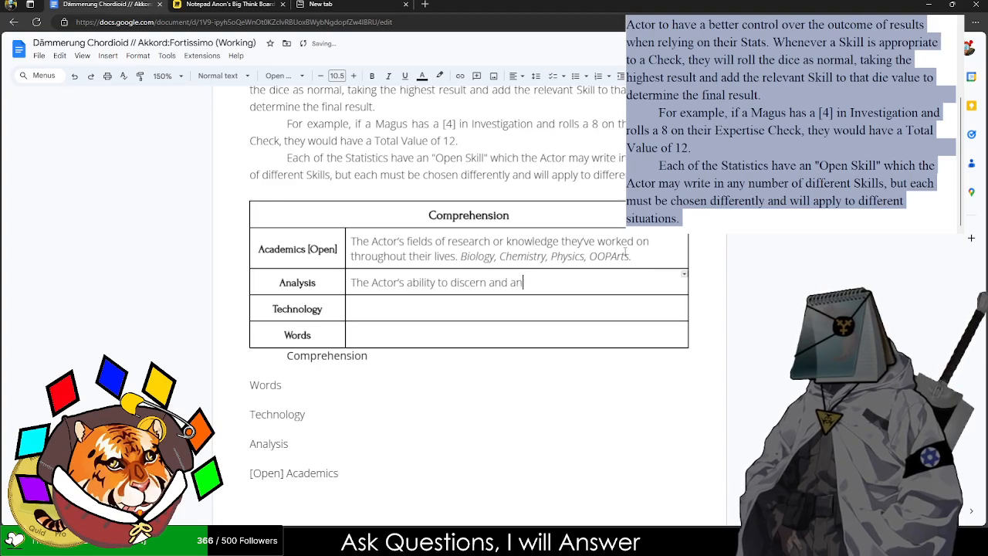
pyautogui.write('try')
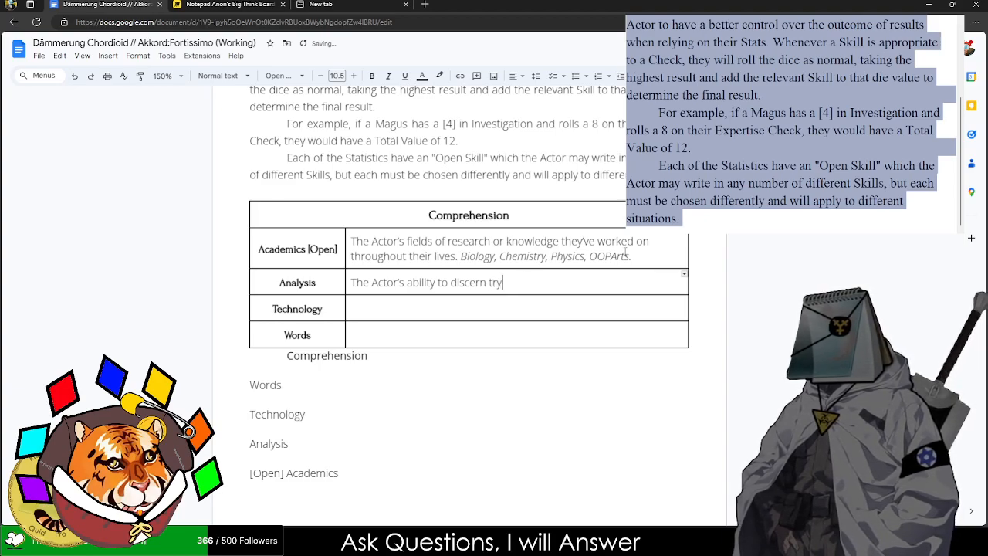
pyautogui.press('BackSpace')
pyautogui.write('uths and')
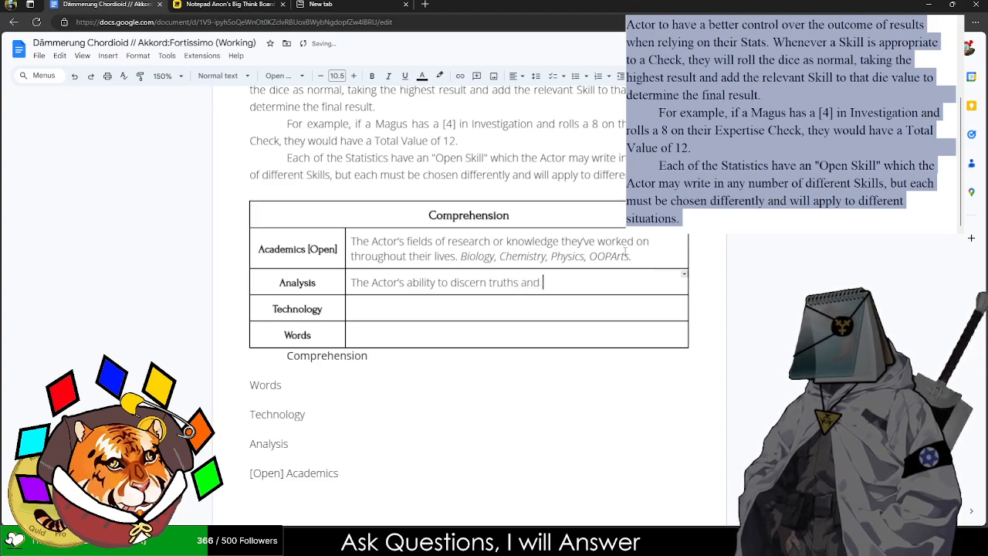
# - Check the Comprehension skills on the Miro board and remove "discern truths and" from the document's Analysis description
pyautogui.click(224, 4)
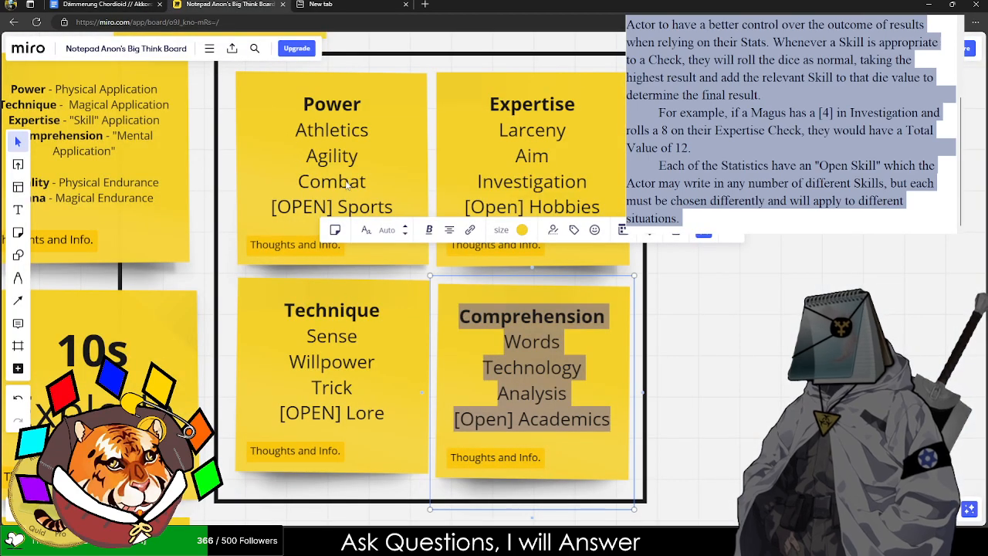
pyautogui.click(74, 4)
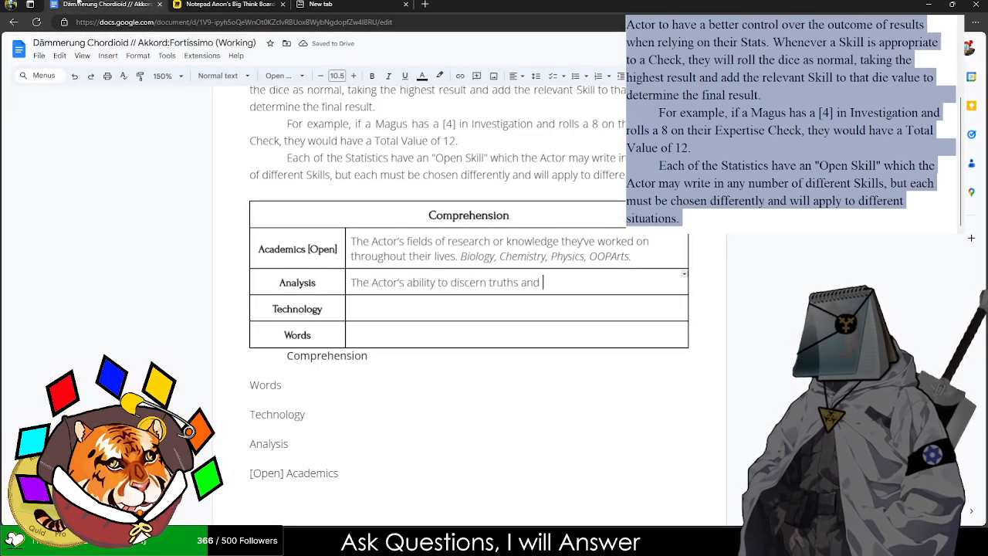
pyautogui.moveTo(543, 282); pyautogui.dragTo(451, 283)
pyautogui.press('BackSpace')
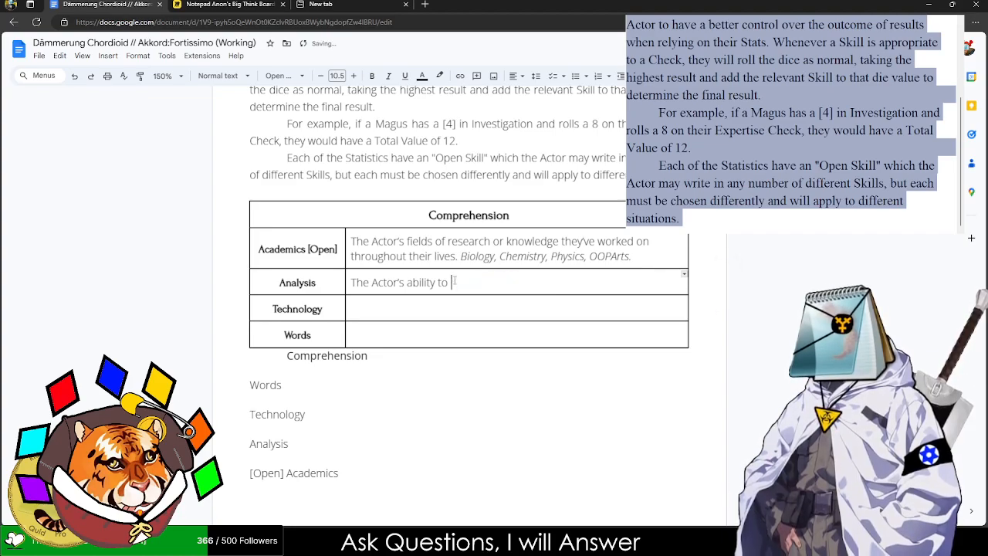
pyautogui.write('di')
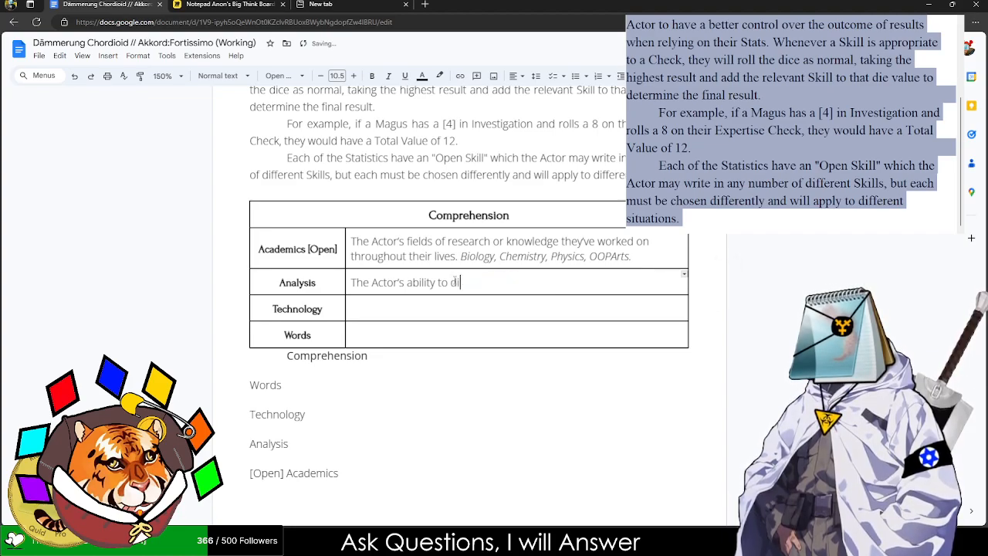
pyautogui.write('scern truths and ')
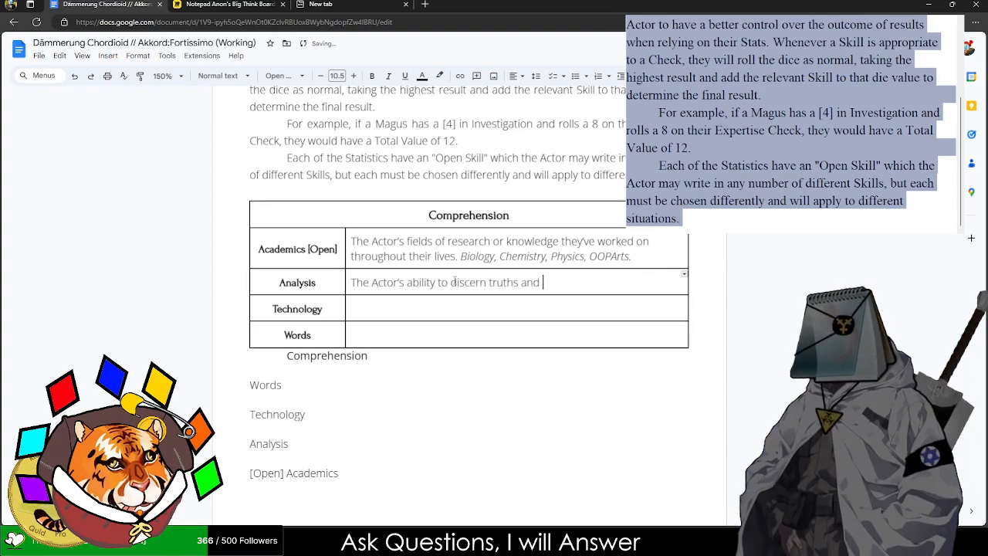
pyautogui.write('rationalize information ahnded')
pyautogui.press('BackSpace')
pyautogui.press('BackSpace')
pyautogui.press('BackSpace')
pyautogui.press('BackSpace')
pyautogui.press('BackSpace')
pyautogui.press('BackSpace')
pyautogui.press('BackSpace')
pyautogui.write('they')
pyautogui.press('BackSpace')
pyautogui.press('BackSpace')
pyautogui.press('BackSpace')
pyautogui.press('BackSpace')
pyautogui.press('BackSpace')
pyautogui.press('BackSpace')
pyautogui.press('BackSpace')
pyautogui.press('BackSpace')
pyautogui.press('BackSpace')
pyautogui.press('BackSpace')
pyautogui.press('BackSpace')
pyautogui.press('BackSpace')
pyautogui.press('BackSpace')
pyautogui.press('BackSpace')
pyautogui.press('BackSpace')
pyautogui.press('BackSpace')
pyautogui.press('BackSpace')
pyautogui.press('BackSpace')
pyautogui.press('BackSpace')
pyautogui.press('BackSpace')
pyautogui.press('BackSpace')
pyautogui.press('BackSpace')
pyautogui.press('BackSpace')
pyautogui.press('BackSpace')
pyautogui.press('BackSpace')
pyautogui.press('BackSpace')
pyautogui.press('BackSpace')
pyautogui.press('BackSpace')
pyautogui.press('BackSpace')
pyautogui.press('BackSpace')
pyautogui.press('BackSpace')
pyautogui.press('BackSpace')
pyautogui.press('BackSpace')
pyautogui.press('BackSpace')
pyautogui.press('BackSpace')
pyautogui.press('BackSpace')
pyautogui.press('BackSpace')
pyautogui.press('BackSpace')
pyautogui.press('BackSpace')
pyautogui.press('BackSpace')
pyautogui.press('BackSpace')
pyautogui.press('BackSpace')
pyautogui.press('BackSpace')
pyautogui.press('BackSpace')
pyautogui.press('BackSpace')
pyautogui.press('BackSpace')
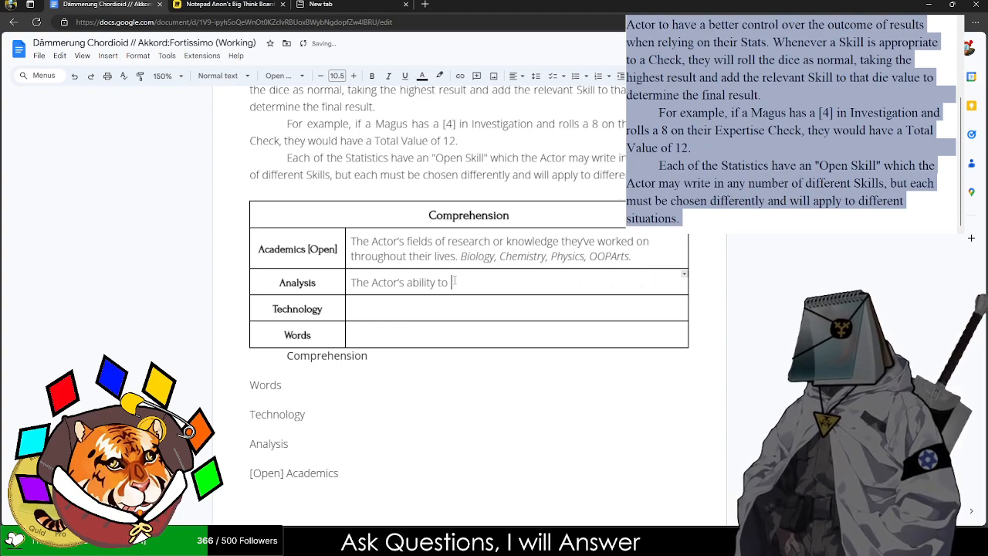
# - Complete the Analysis description with "find, process, and understand information they encounter or attempt to uncover."
pyautogui.write('find,')
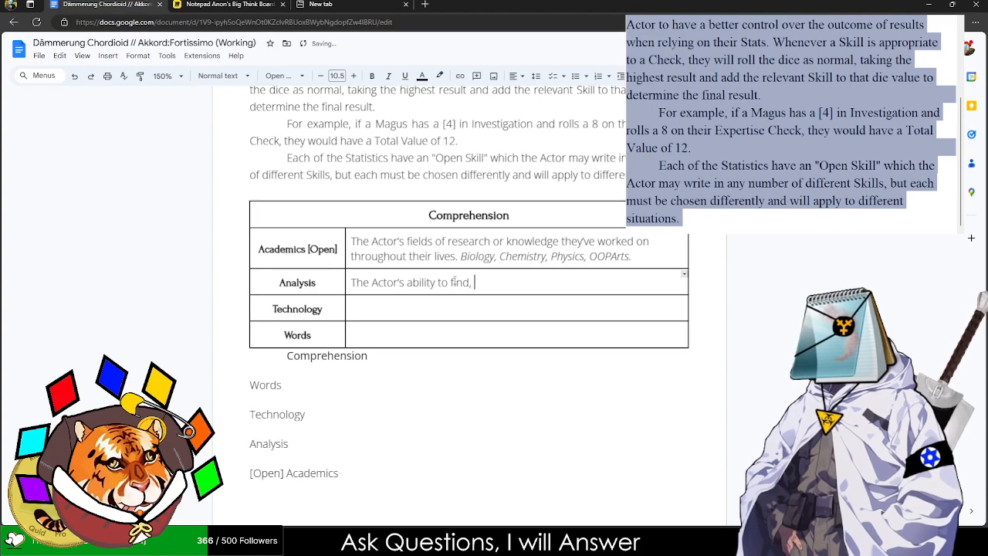
pyautogui.write(' process, and understand information they encounter or ')
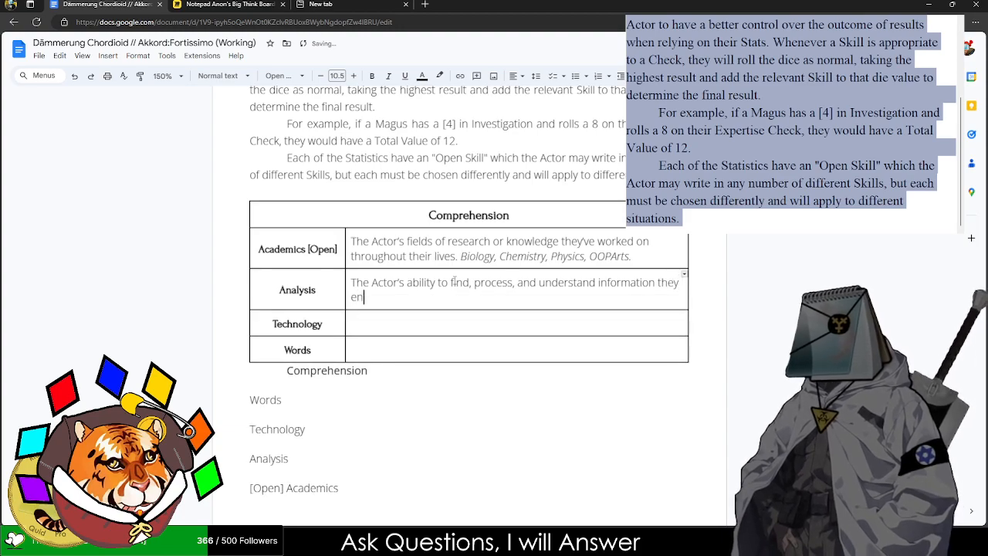
pyautogui.write('attempt to und')
pyautogui.write('voer')
pyautogui.press('BackSpace')
pyautogui.press('BackSpace')
pyautogui.write('over.')
# - Fill in the Technology description: "The Actor's knack with using modern technology, such as computers, smartphones, cars, or Voluspa Super Science."
pyautogui.press('Tab')
pyautogui.press('Tab')
pyautogui.write("The Actor's knack w")
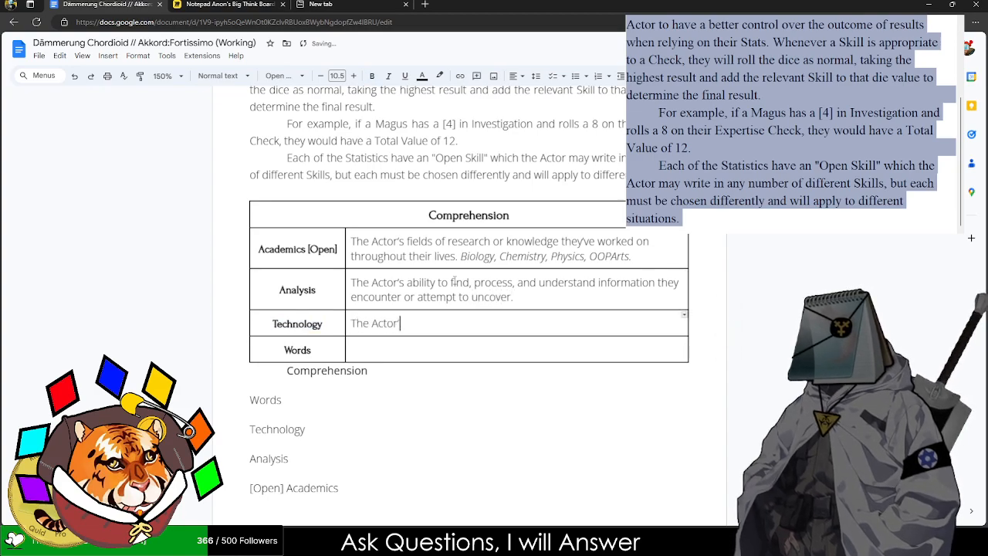
pyautogui.write('ith using modern technol')
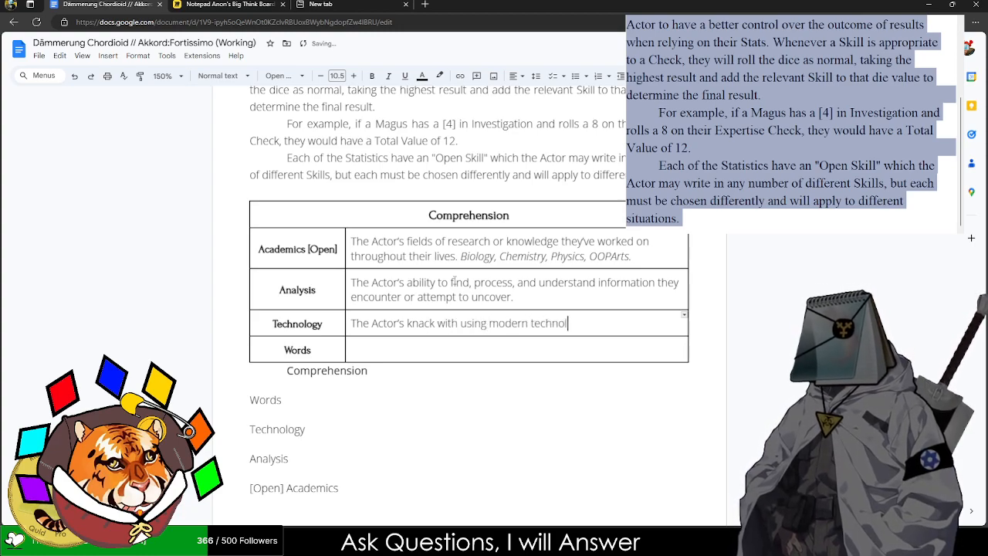
pyautogui.write('ogy, such as comp')
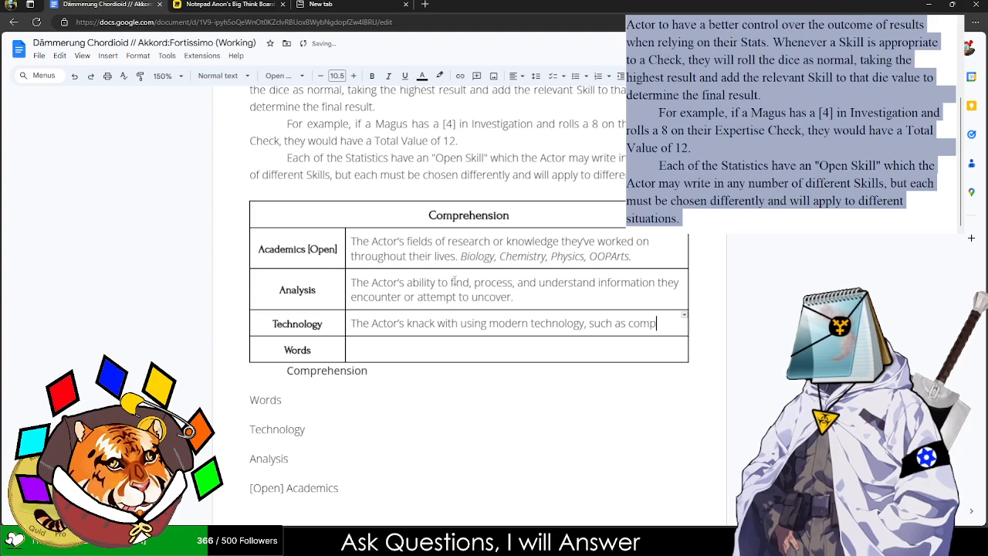
pyautogui.write('uters, smartphones,')
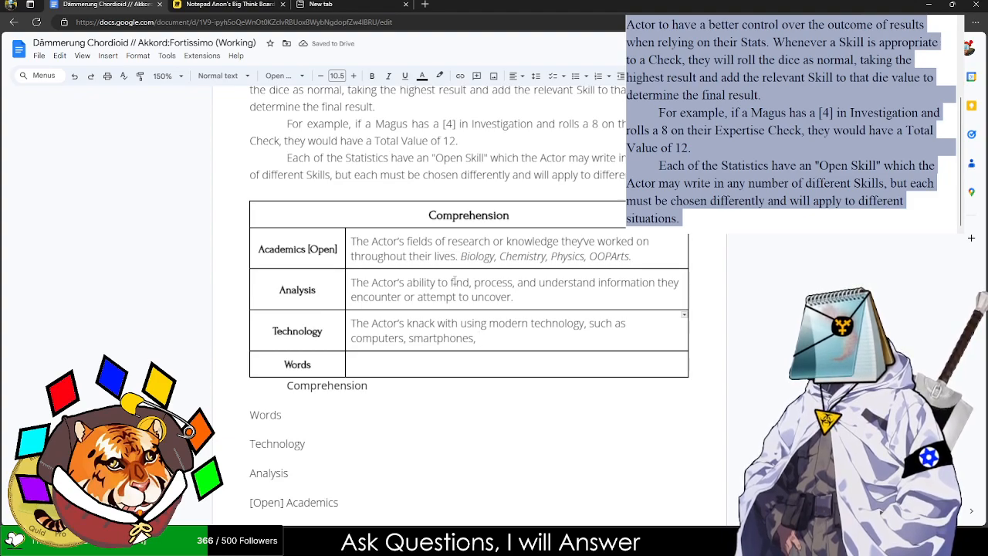
pyautogui.write('cars, or ')
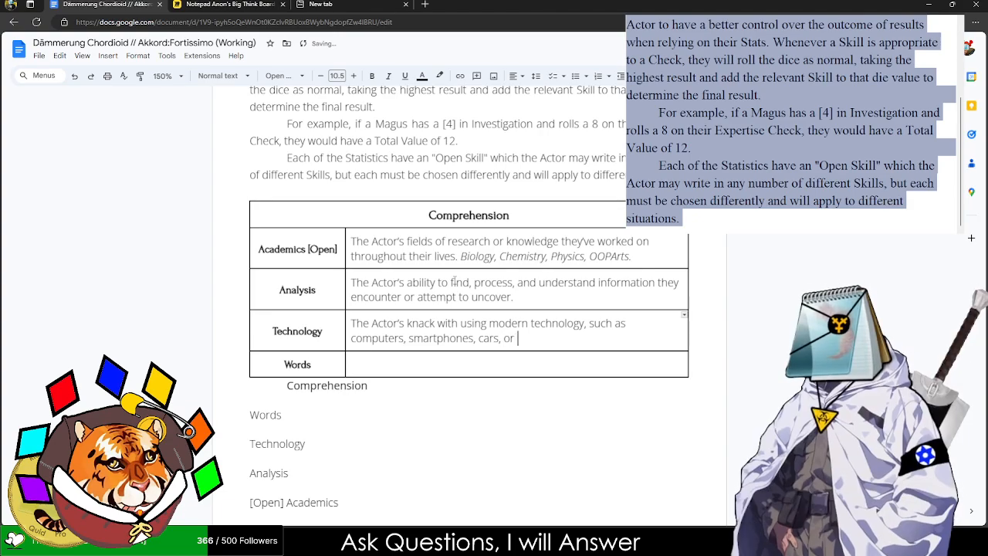
pyautogui.write('Volu')
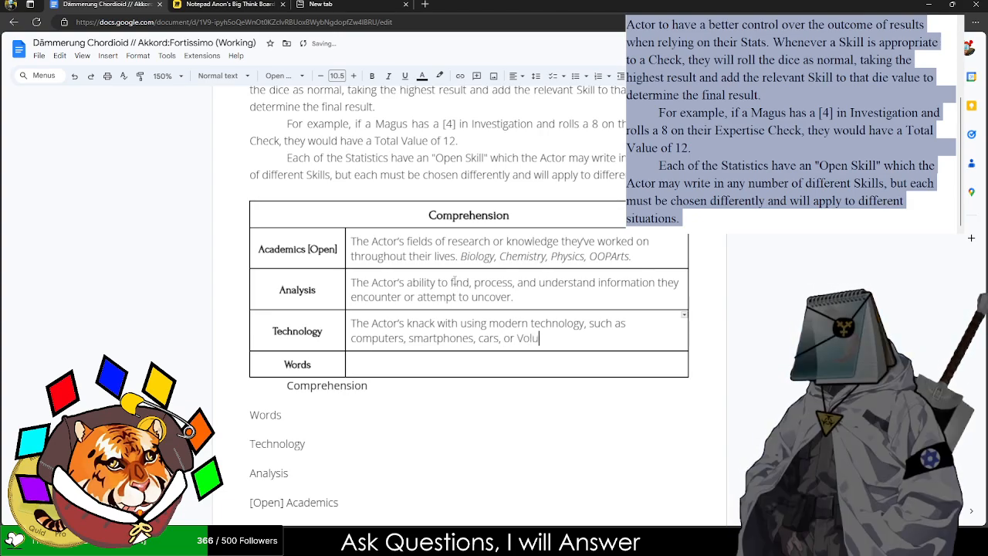
pyautogui.write('spa Super Science.')
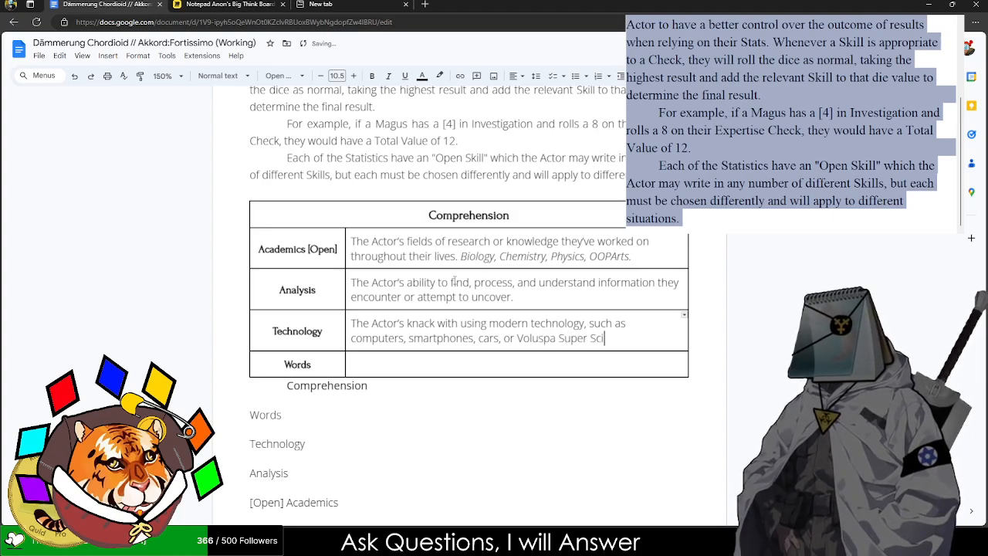
# - Fill in the Words description: "The Actor's natural gravitas and ability to work with people, some call it Charisma, some call it Savoire Faire."
pyautogui.press('Tab')
pyautogui.press('Tab')
pyautogui.write('The ')
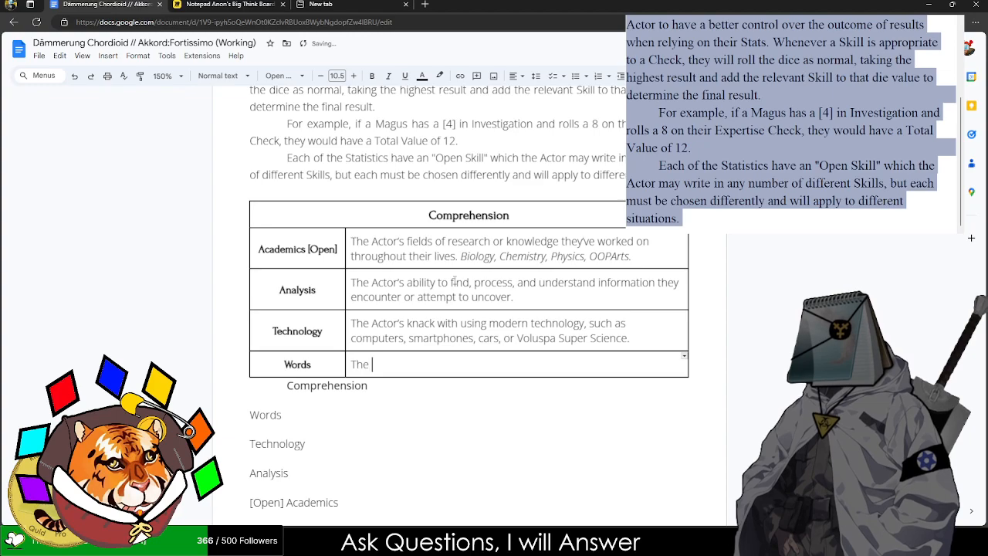
pyautogui.write("Actor's natural gr")
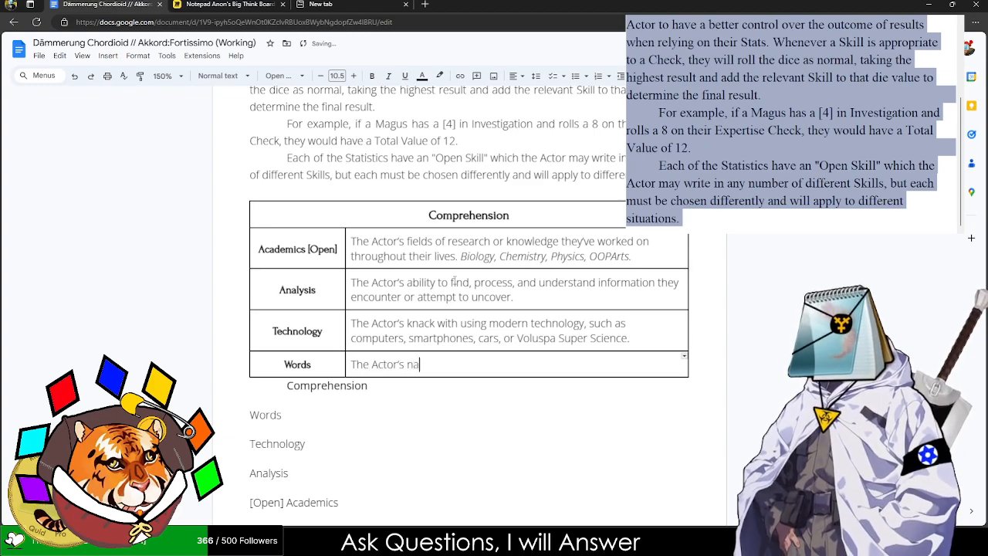
pyautogui.write('avitas ')
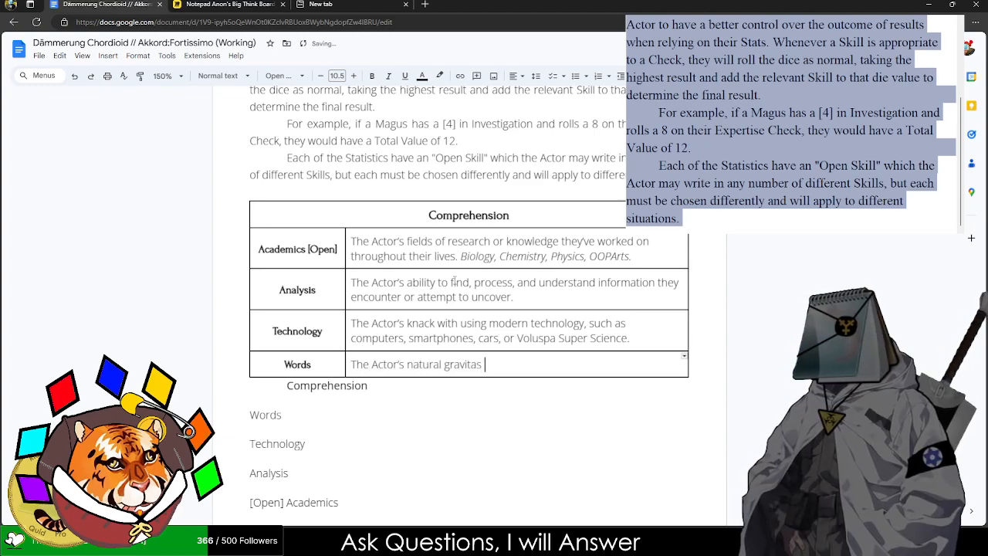
pyautogui.write('and ability ')
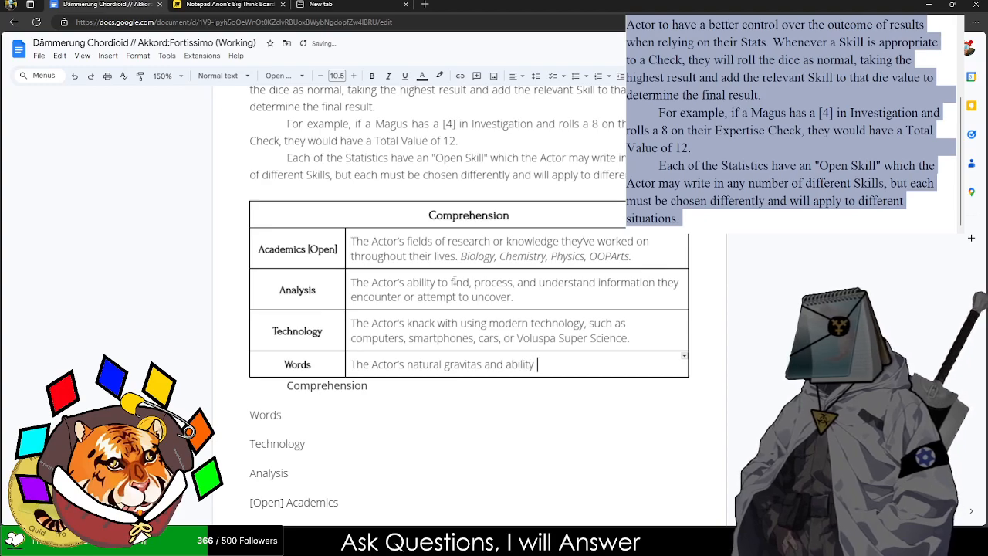
pyautogui.write('to work wi')
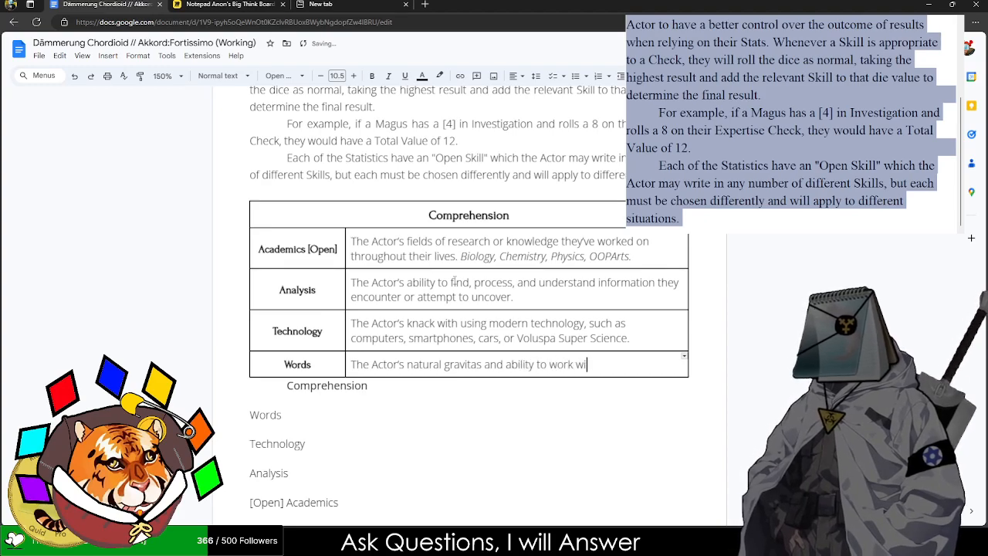
pyautogui.write('th people, some ')
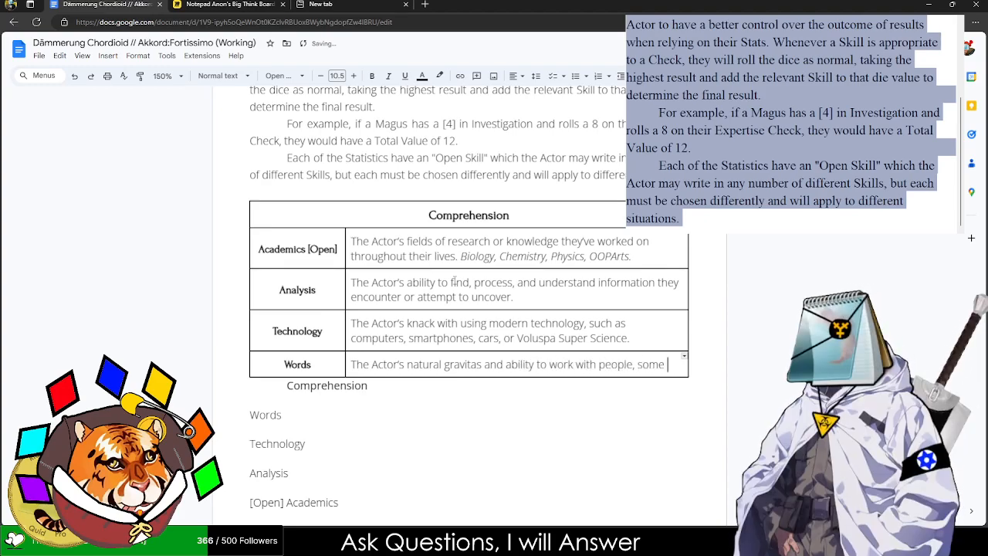
pyautogui.write('call it Charism')
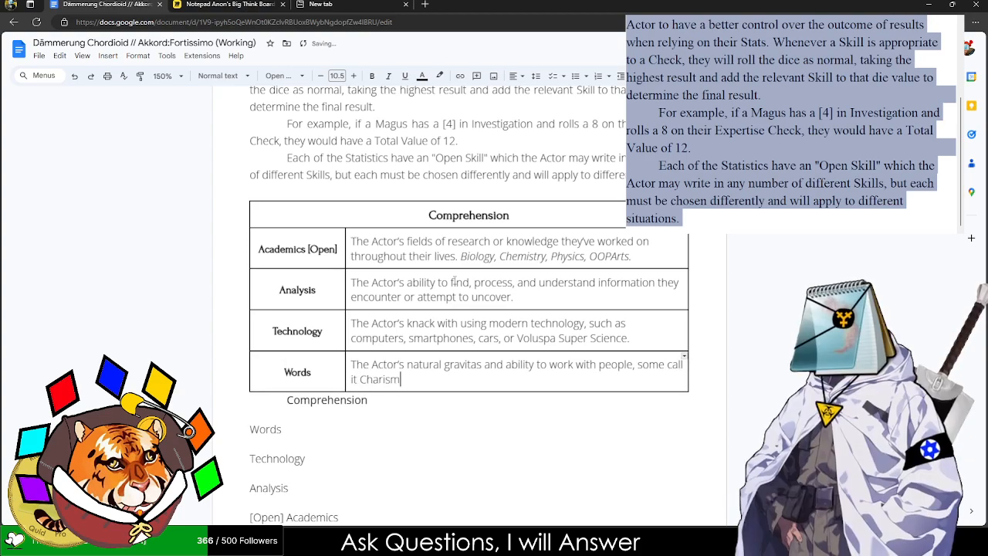
pyautogui.write('a, some call it ')
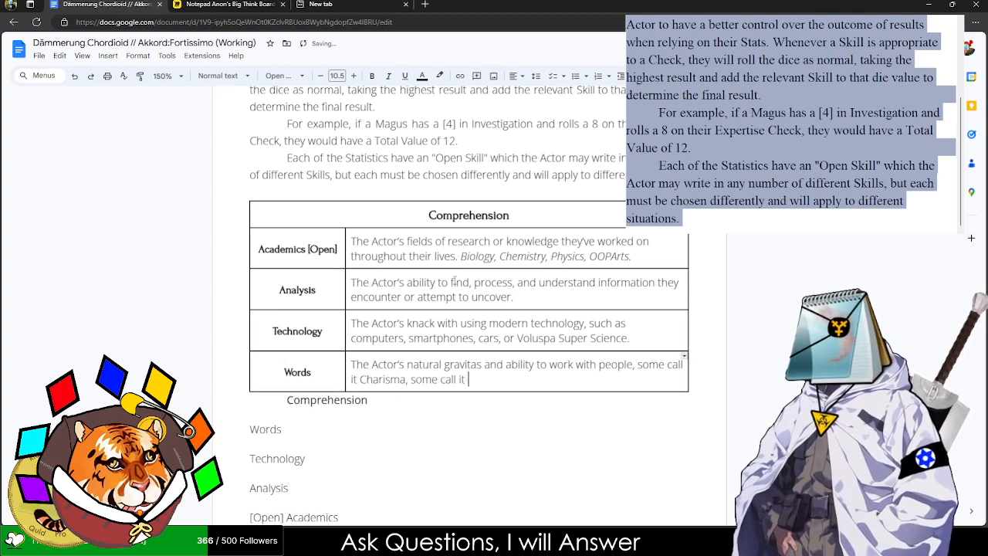
pyautogui.write('Savoire F')
pyautogui.write('aire, you ca')
pyautogui.write('ll')
pyautogui.press('BackSpace')
pyautogui.press('BackSpace')
pyautogui.press('BackSpace')
pyautogui.press('BackSpace')
pyautogui.press('BackSpace')
pyautogui.press('BackSpace')
pyautogui.press('BackSpace')
pyautogui.press('BackSpace')
pyautogui.press('BackSpace')
pyautogui.press('BackSpace')
pyautogui.write('./')
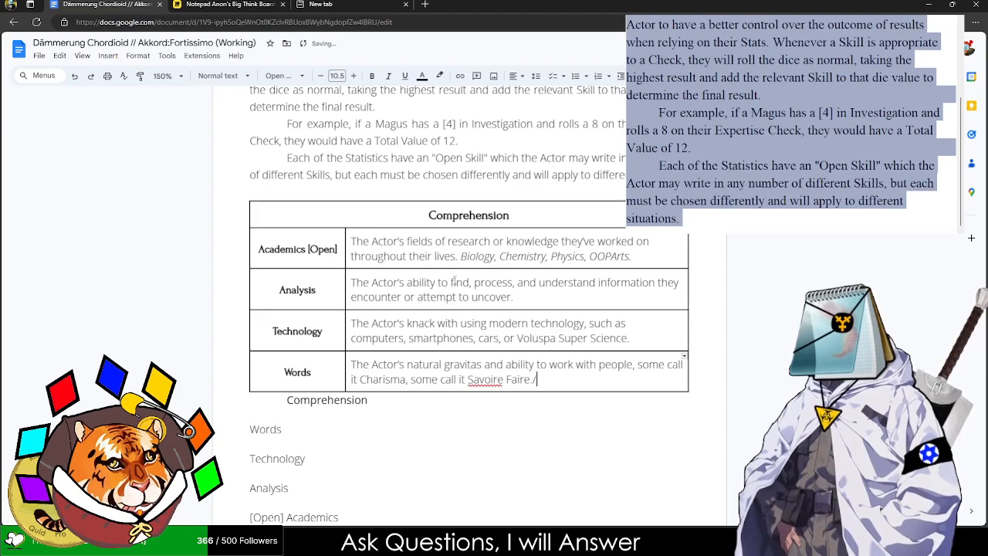
# - Remove the stray slash ending the Words description and correct the misspelled term to "Savoir Faire"
pyautogui.hotkey('shift', 'Left')
pyautogui.hotkey('shift', 'Left')
pyautogui.hotkey('shift', 'Left')
pyautogui.hotkey('shift', 'Left')
pyautogui.hotkey('shift', 'Left')
pyautogui.hotkey('shift', 'Left')
pyautogui.hotkey('shift', 'Left')
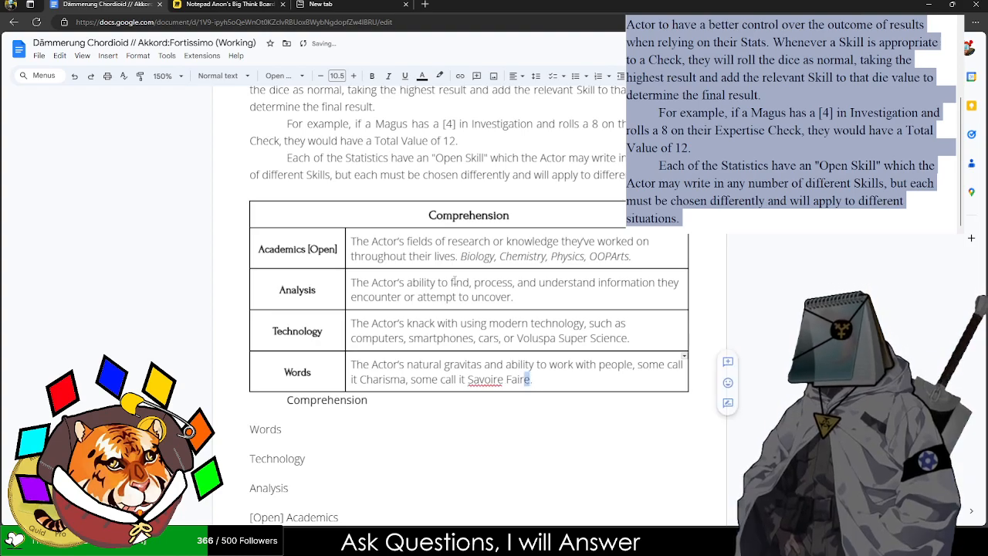
pyautogui.hotkey('shift', 'Left')
pyautogui.hotkey('shift', 'Left')
pyautogui.hotkey('shift', 'Left')
pyautogui.hotkey('shift', 'Left')
pyautogui.hotkey('shift', 'Left')
pyautogui.hotkey('shift', 'Left')
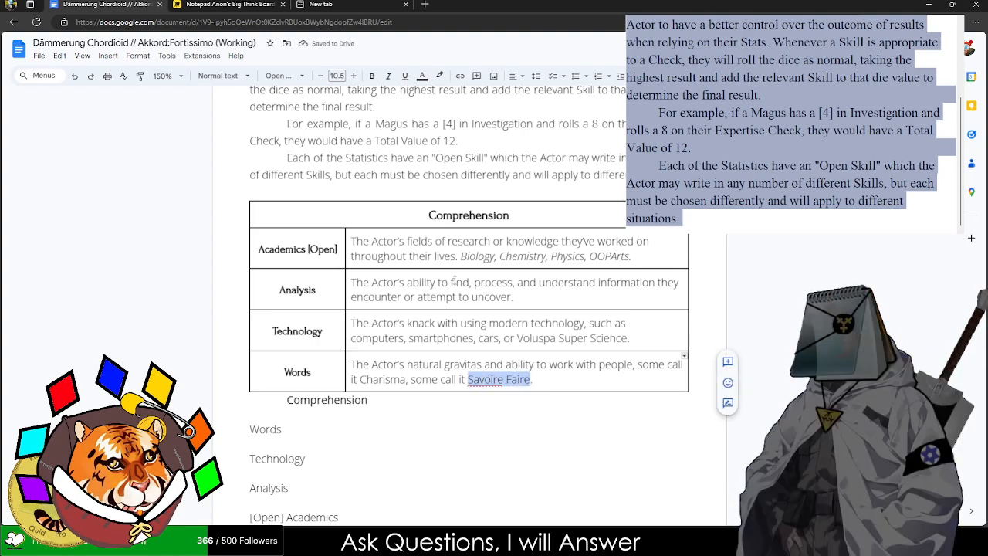
pyautogui.click(493, 379)
pyautogui.click(491, 361)
# - Copy "Savoir Faire" from the Words description and look it up with a web search in the spare browser tab
pyautogui.moveTo(472, 380); pyautogui.dragTo(524, 379)
pyautogui.hotkey('ctrl', 'c')
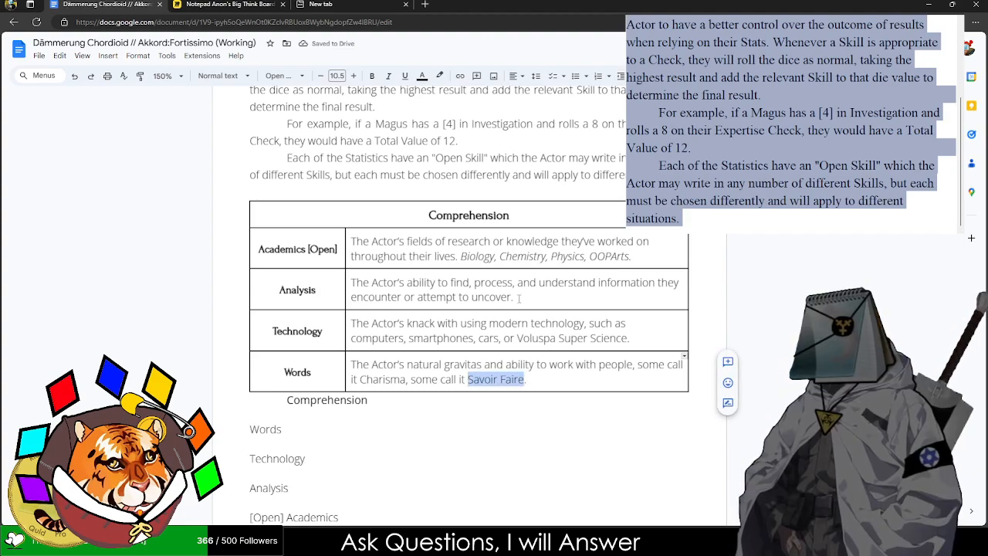
pyautogui.click(372, 6)
pyautogui.click(372, 23)
pyautogui.hotkey('ctrl', 'v')
pyautogui.press('Return')
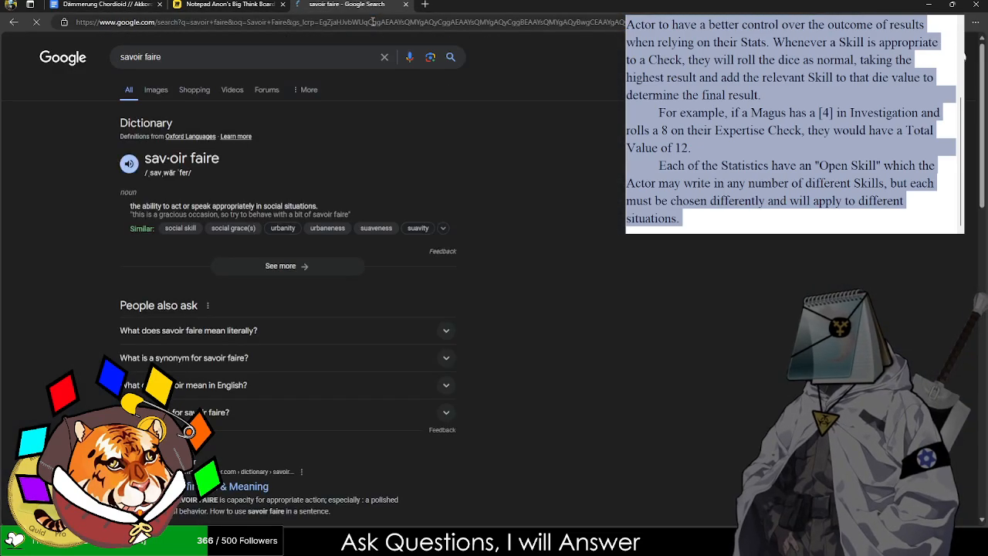
# - Back in the document, replace "some" with "others" before "call it Savoir Faire" in the Words description
pyautogui.click(112, 4)
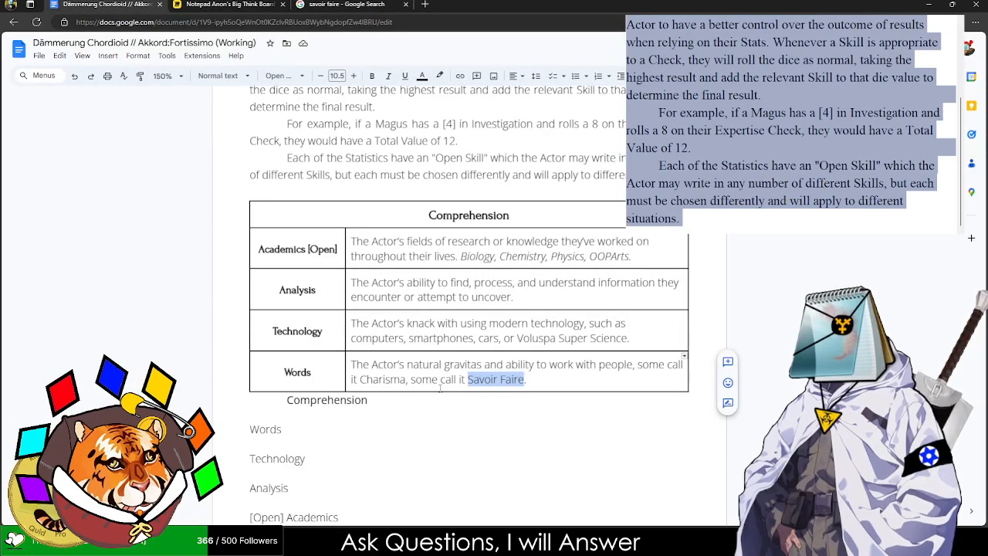
pyautogui.click(411, 379)
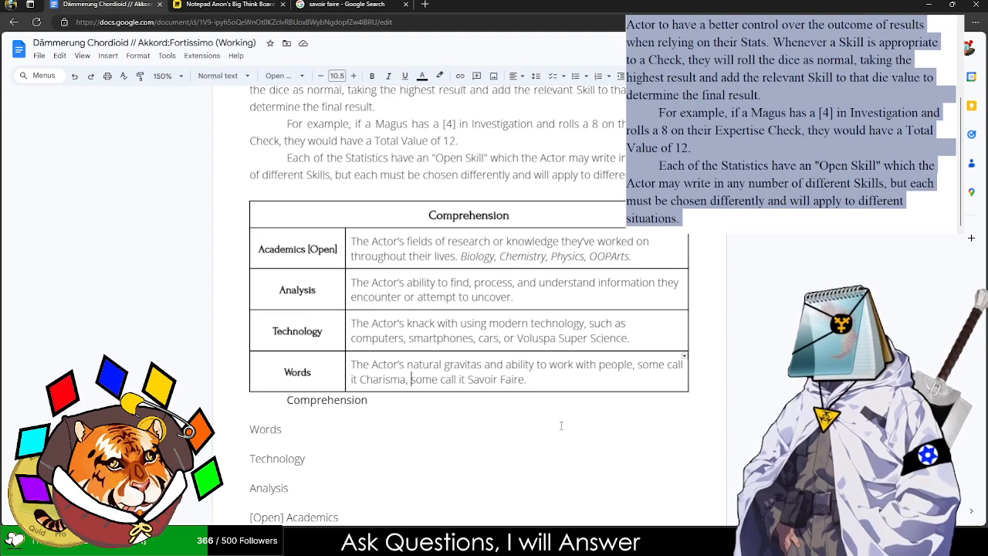
pyautogui.press('Delete')
pyautogui.press('Delete')
pyautogui.press('Delete')
pyautogui.press('Delete')
pyautogui.press('Delete')
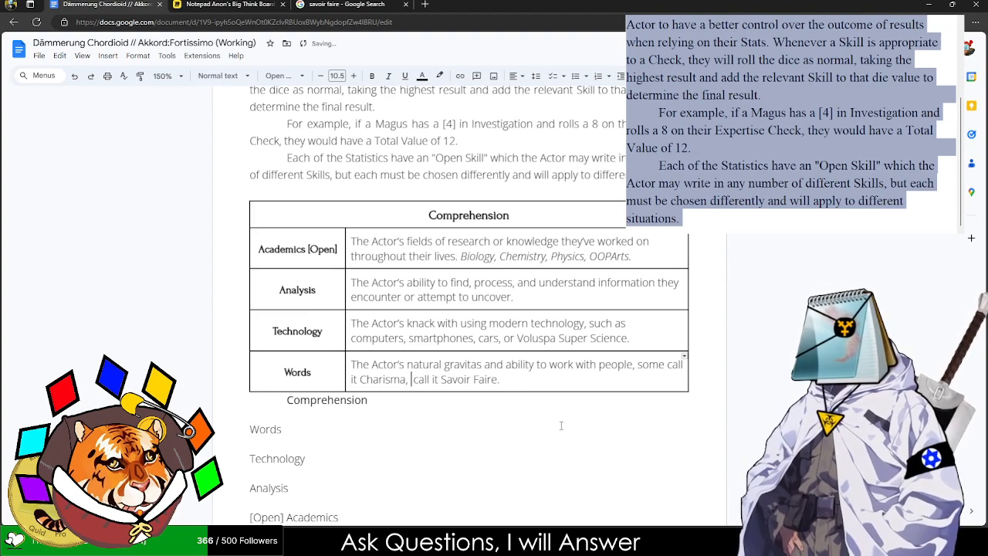
pyautogui.write('others')
# - Extend the end of the Words description after "Savoir Faire" with ", many it's just looking good."
pyautogui.press('Right')
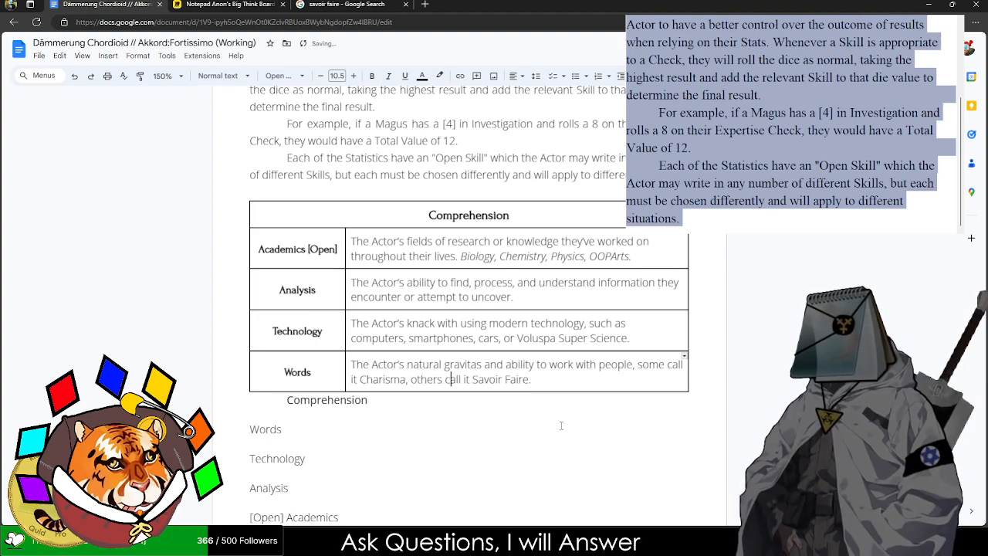
pyautogui.press('Right')
pyautogui.press('Right')
pyautogui.press('Right')
pyautogui.press('Right')
pyautogui.press('Right')
pyautogui.press('Right')
pyautogui.press('Right')
pyautogui.press('Right')
pyautogui.press('Right')
pyautogui.press('Right')
pyautogui.press('Right')
pyautogui.press('Right')
pyautogui.press('BackSpace')
pyautogui.write(", many it's just Charisma")
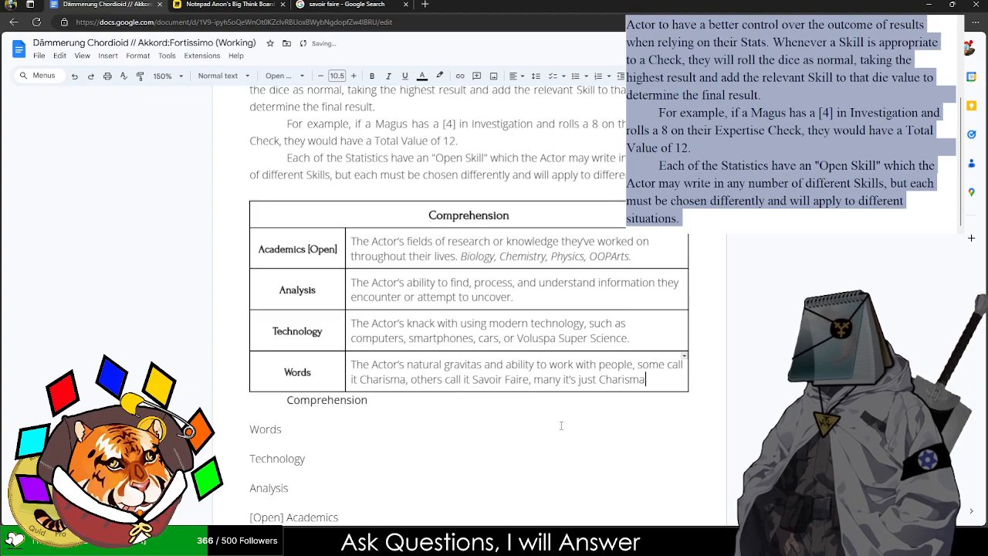
pyautogui.write('.')
pyautogui.press('BackSpace')
pyautogui.press('BackSpace')
pyautogui.press('BackSpace')
pyautogui.press('BackSpace')
pyautogui.press('BackSpace')
pyautogui.press('BackSpace')
pyautogui.press('BackSpace')
pyautogui.press('BackSpace')
pyautogui.press('BackSpace')
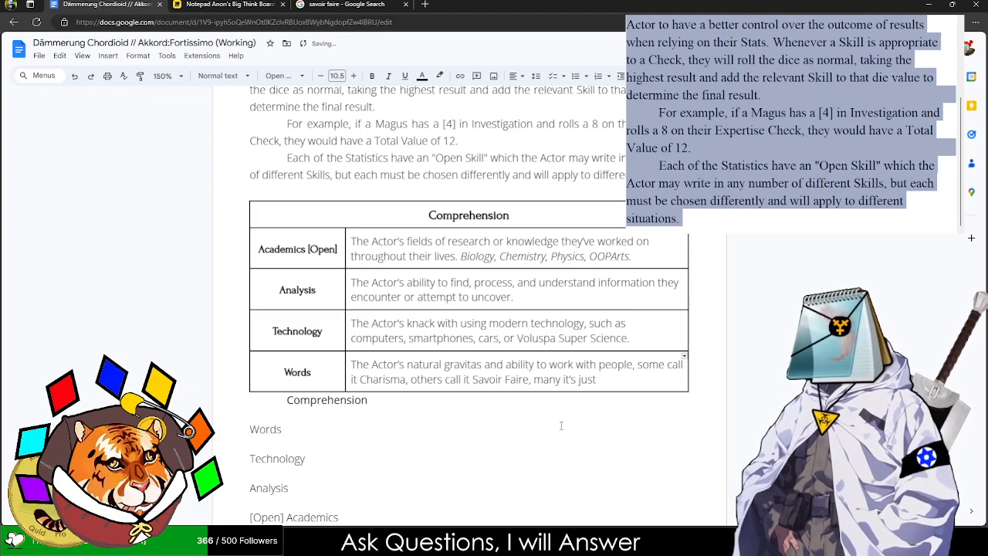
pyautogui.write('a')
pyautogui.press('BackSpace')
pyautogui.press('BackSpace')
pyautogui.write('looking good.')
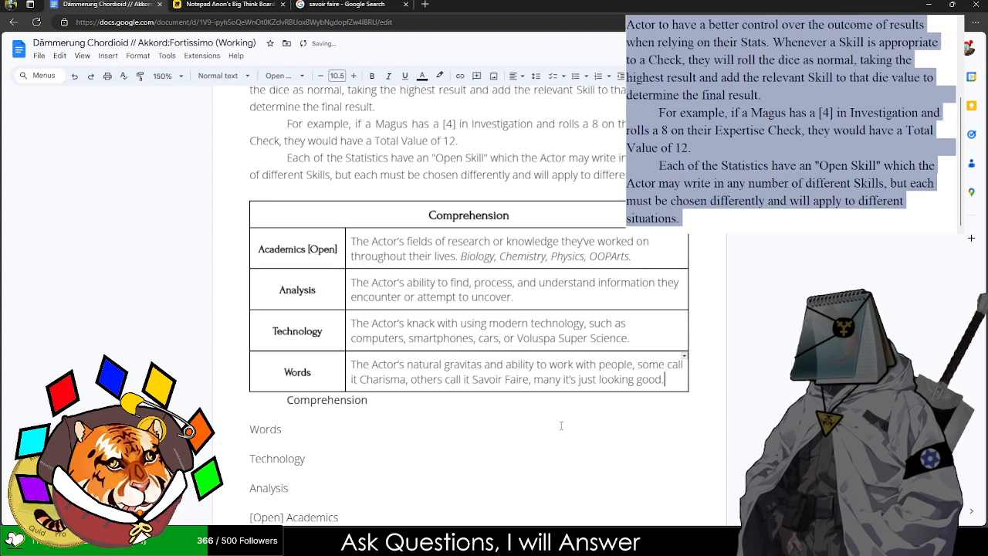
# - Change "many" to "to many" in the Words description, and set the four Comprehension skill names to font size 12
pyautogui.doubleClick(545, 379)
pyautogui.write('to many')
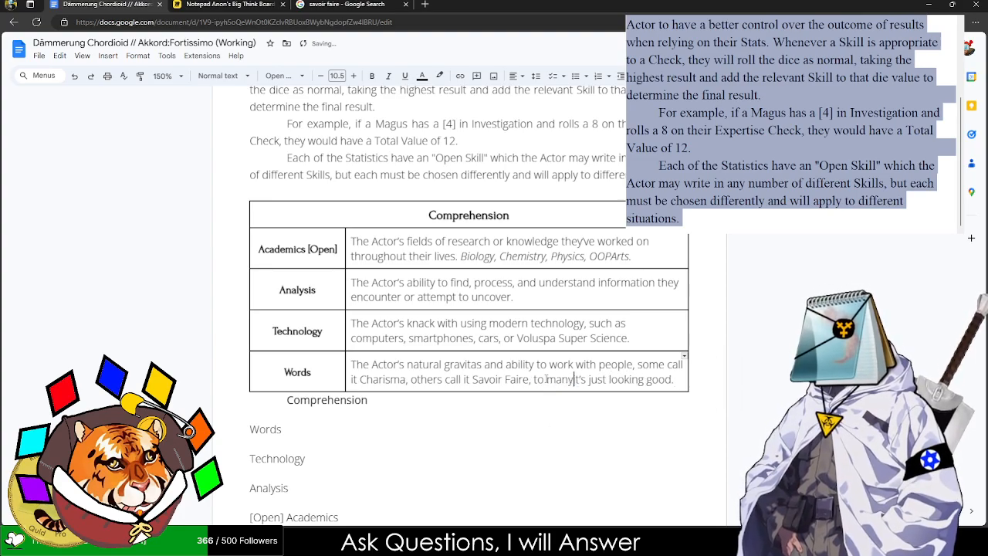
pyautogui.scroll(-1, 327, 204)
pyautogui.moveTo(303, 176); pyautogui.dragTo(300, 271)
pyautogui.moveTo(294, 308); pyautogui.dragTo(309, 185)
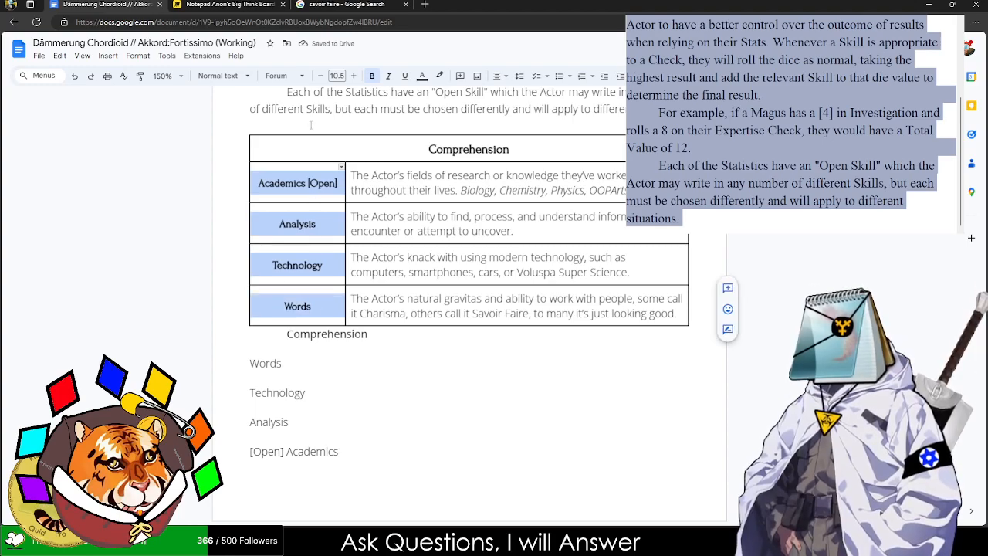
pyautogui.click(338, 75)
pyautogui.write('12')
pyautogui.press('Return')
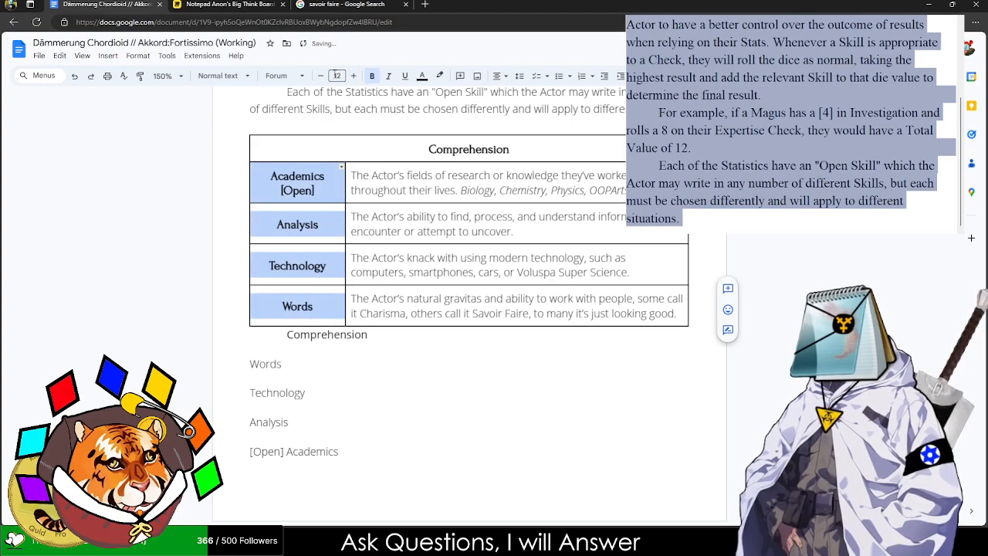
# - Replace the leftover Comprehension skill list below the table with a copy of the whole table, starting on a new page
pyautogui.click(383, 217)
pyautogui.moveTo(331, 150); pyautogui.dragTo(425, 320)
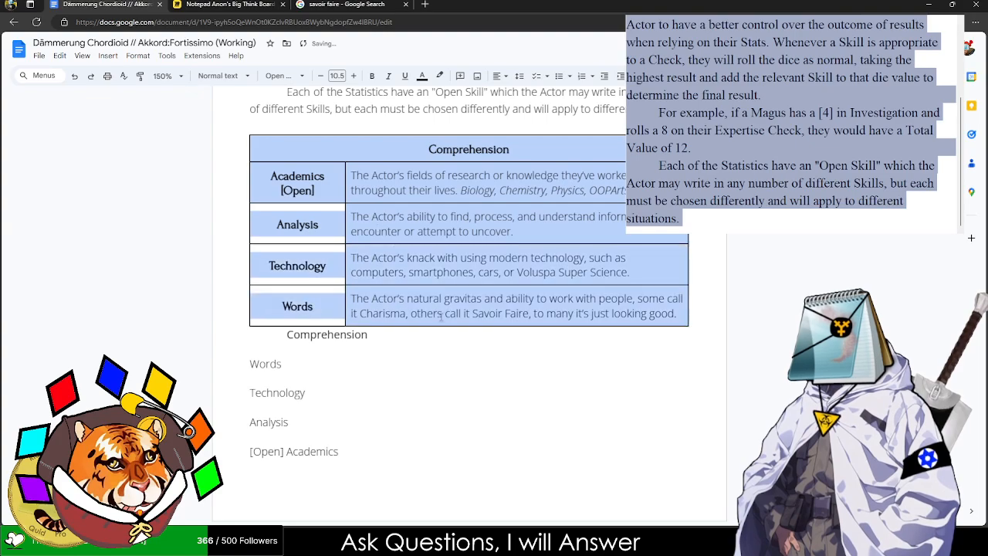
pyautogui.moveTo(243, 329); pyautogui.dragTo(415, 467)
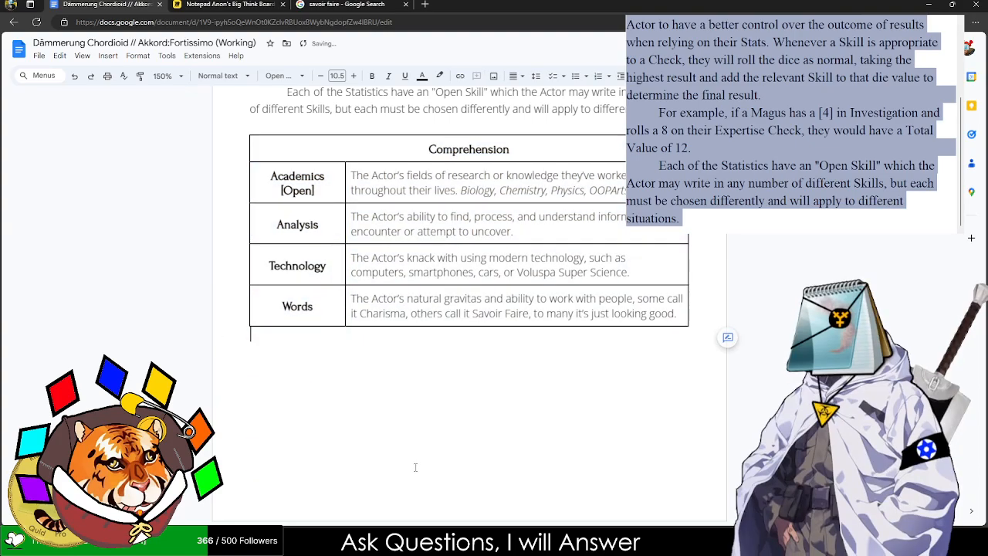
pyautogui.hotkey('ctrl', 'v')
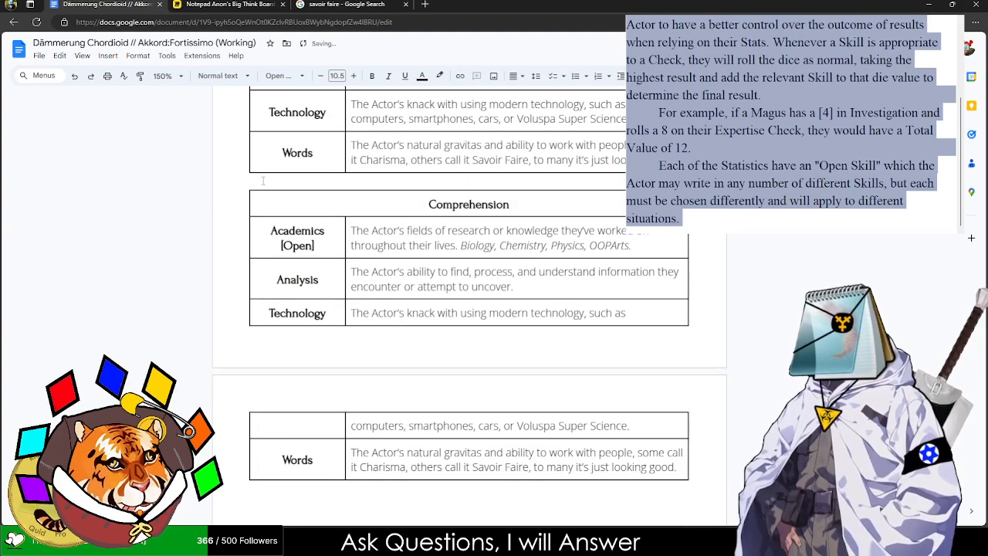
pyautogui.hotkey('ctrl', 'Return')
pyautogui.scroll(1, 263, 178)
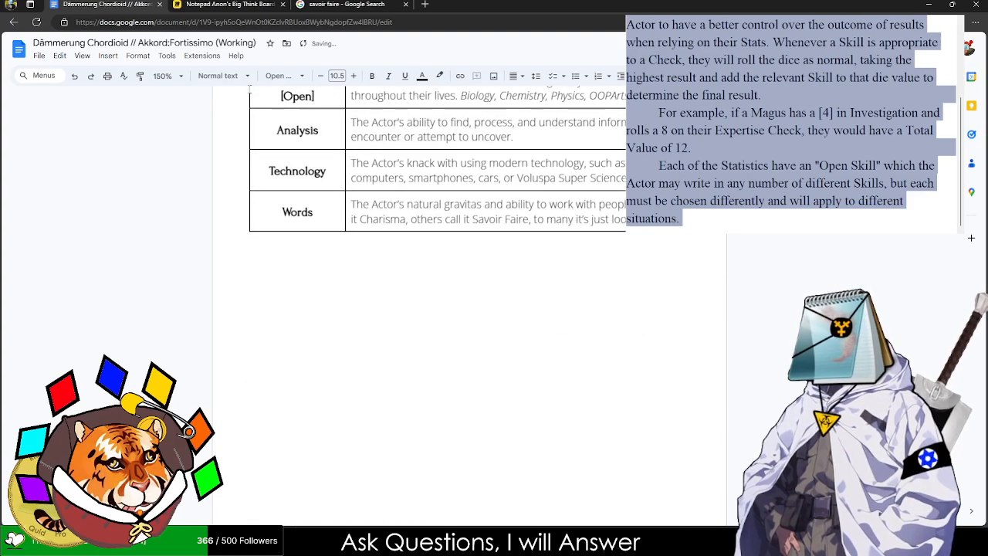
# - Copy the Expertise skill list from its sticky note on the Miro board and paste it below the duplicated table in the document
pyautogui.hotkey('ctrl', 'Tab')
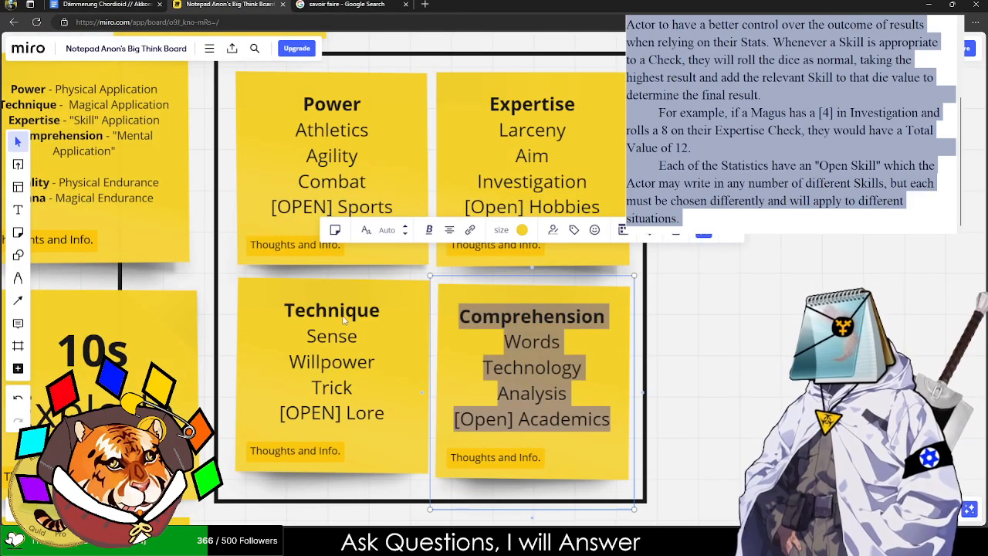
pyautogui.doubleClick(561, 136)
pyautogui.hotkey('ctrl', 'a')
pyautogui.hotkey('ctrl', 'c')
pyautogui.click(73, 3)
pyautogui.click(211, 300)
pyautogui.hotkey('ctrl', 'v')
# - Retitle the duplicated table "Expertise" and rename its "Academics [Open]" row to "Hobbies [Open]"
pyautogui.scroll(3, 372, 251)
pyautogui.moveTo(543, 175); pyautogui.dragTo(375, 179)
pyautogui.write('Expertise')
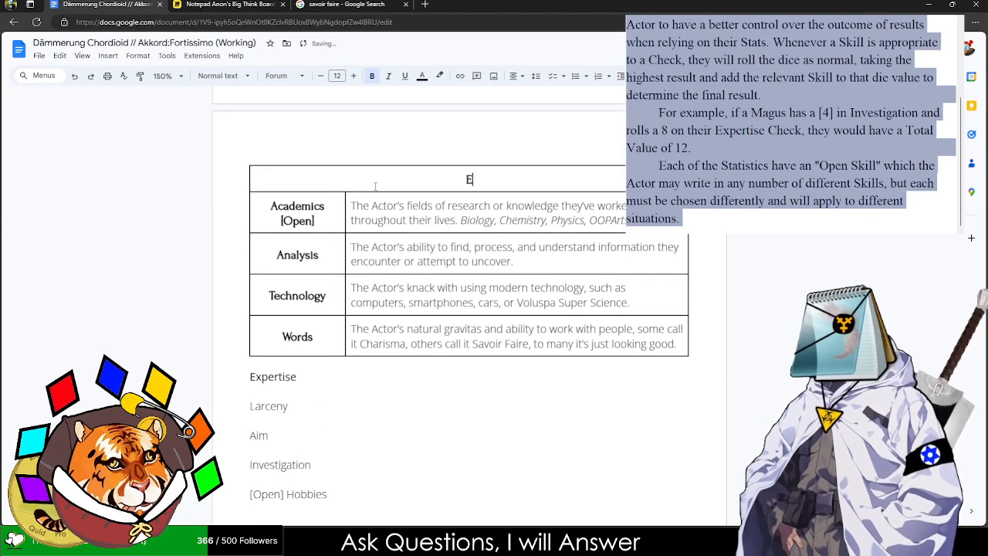
pyautogui.press('Tab')
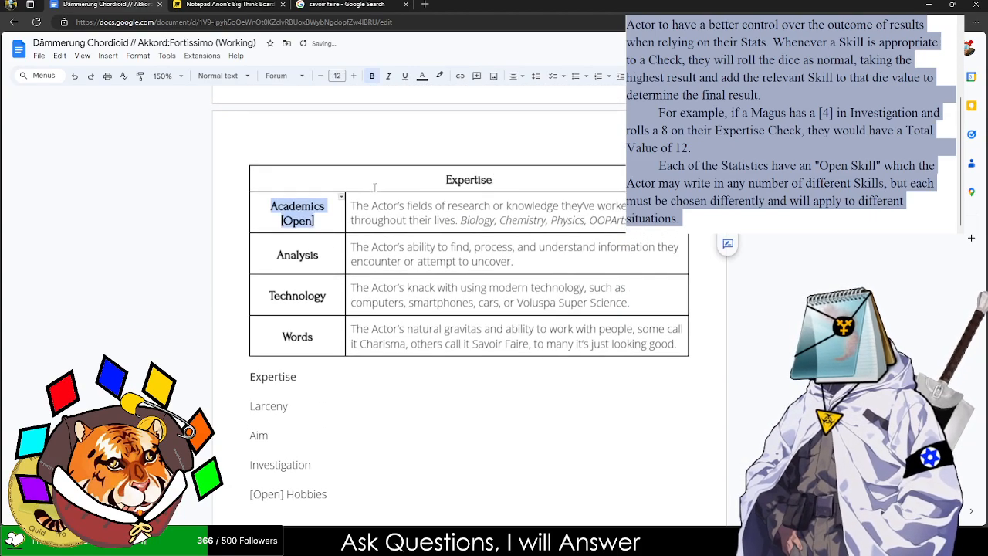
pyautogui.doubleClick(311, 205)
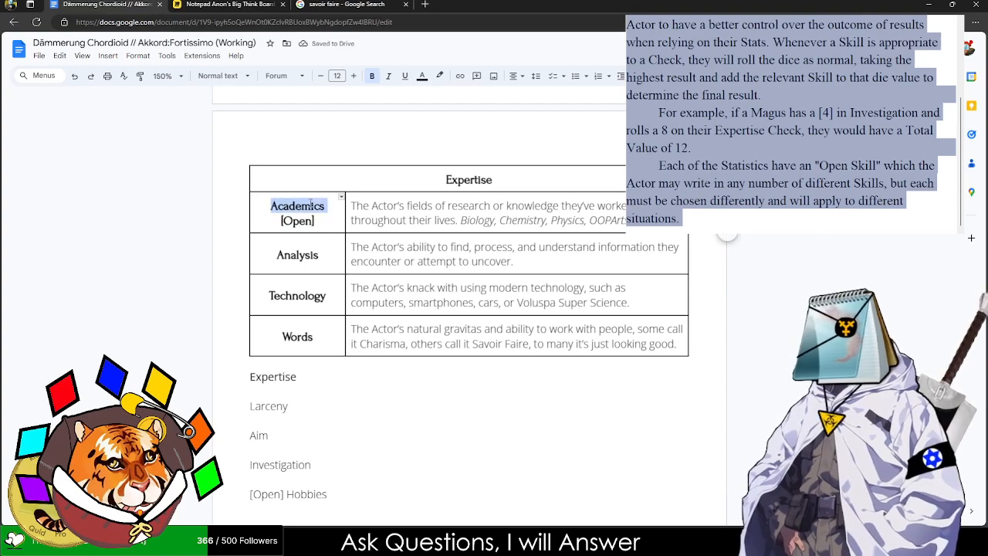
pyautogui.write('Hobbies')
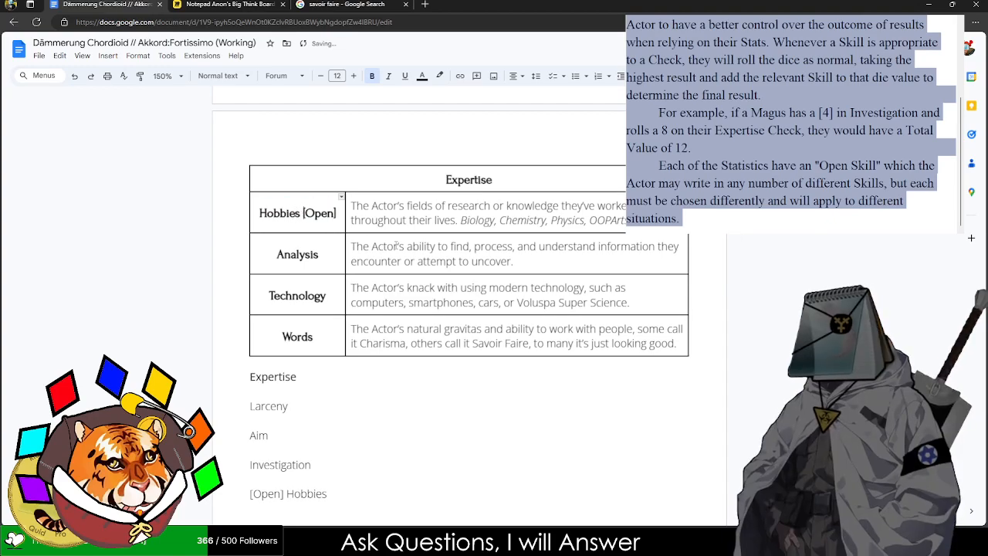
# - Clear the four copied descriptions in the Expertise table and rename the remaining rows Larceny, Aim and Investigation
pyautogui.moveTo(362, 204); pyautogui.dragTo(433, 319)
pyautogui.press('BackSpace')
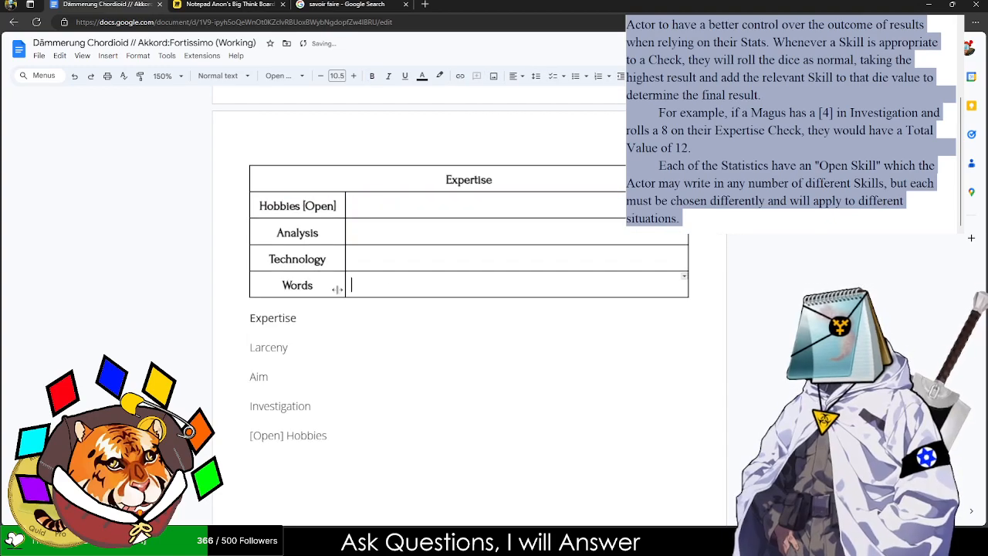
pyautogui.doubleClick(283, 238)
pyautogui.write('Larceny')
pyautogui.press('Tab')
pyautogui.press('Tab')
pyautogui.write('Aim')
pyautogui.press('Tab')
pyautogui.press('Tab')
pyautogui.write('Investigation')
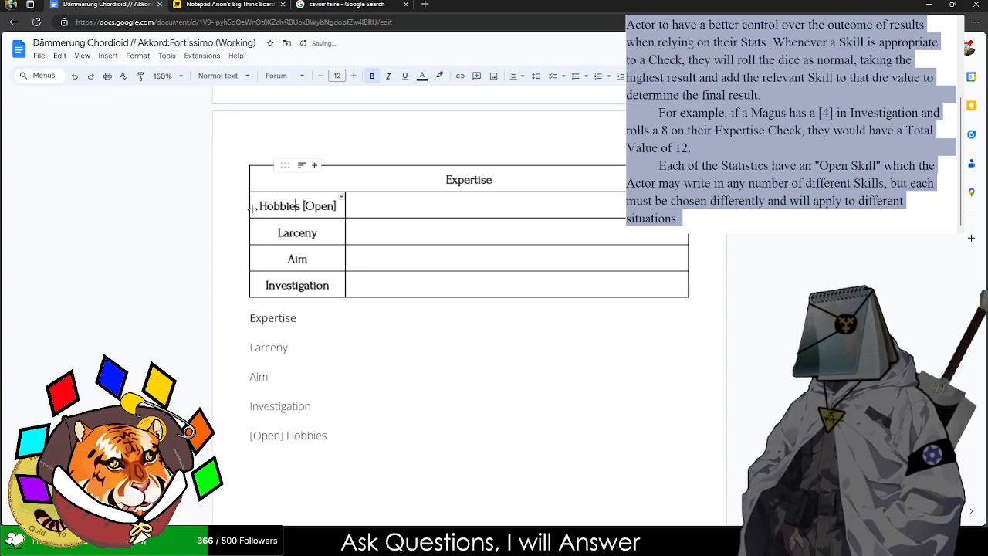
# - Try to sort the Expertise table alphabetically by skill name, and undo the sort
pyautogui.moveTo(294, 205); pyautogui.dragTo(332, 275)
pyautogui.rightClick(318, 247)
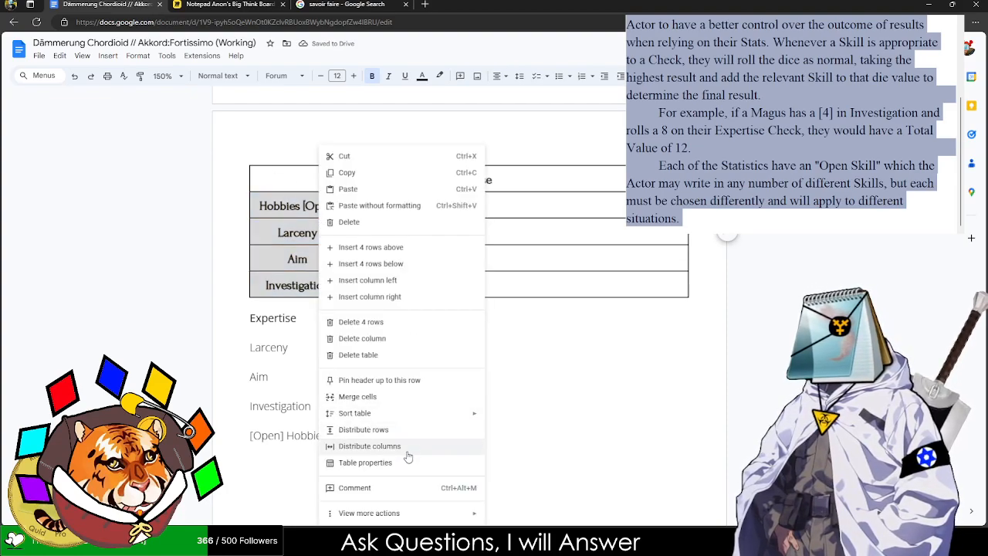
pyautogui.moveTo(433, 413)
pyautogui.click(501, 414)
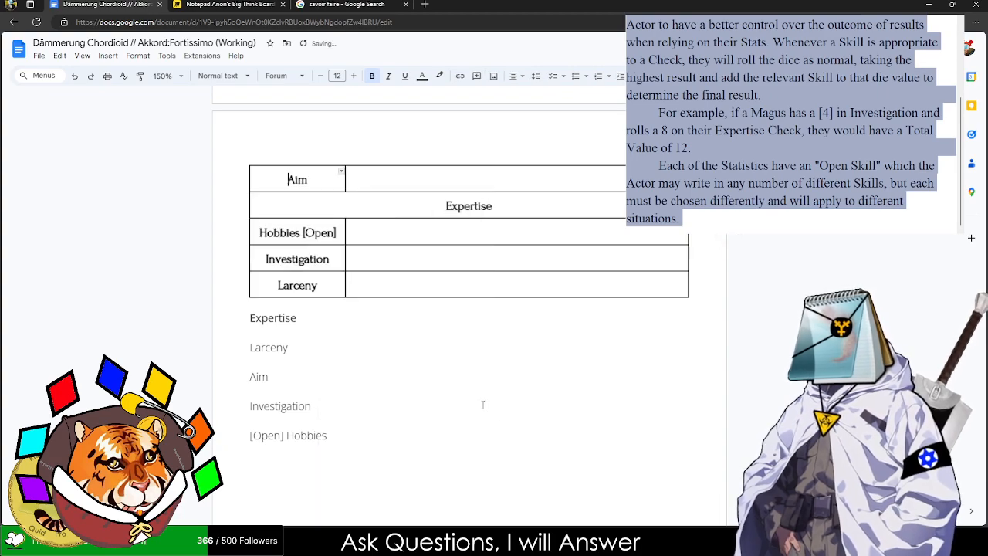
pyautogui.hotkey('ctrl', 'z')
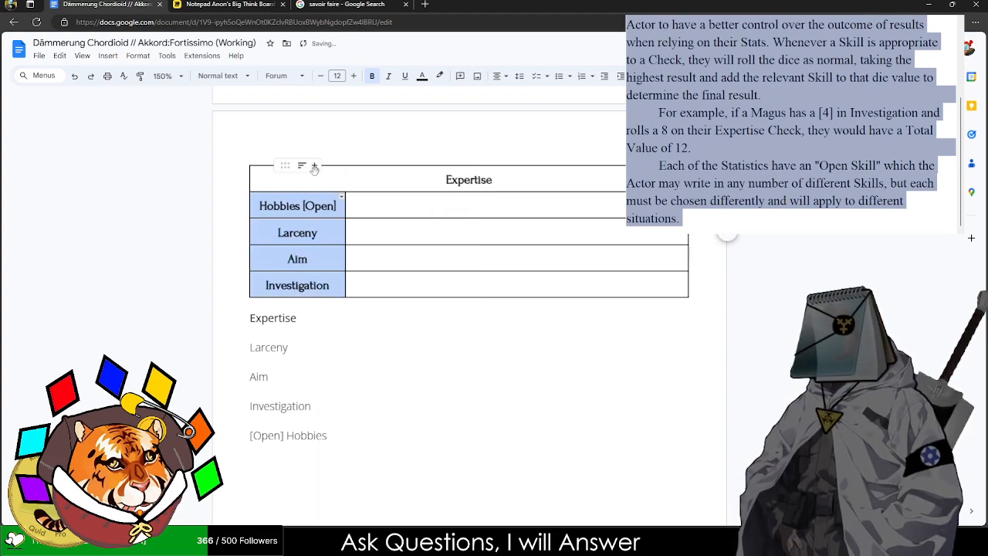
# - Pin the Expertise title row as the table's header and sort the skill rows alphabetically in ascending order
pyautogui.rightClick(305, 232)
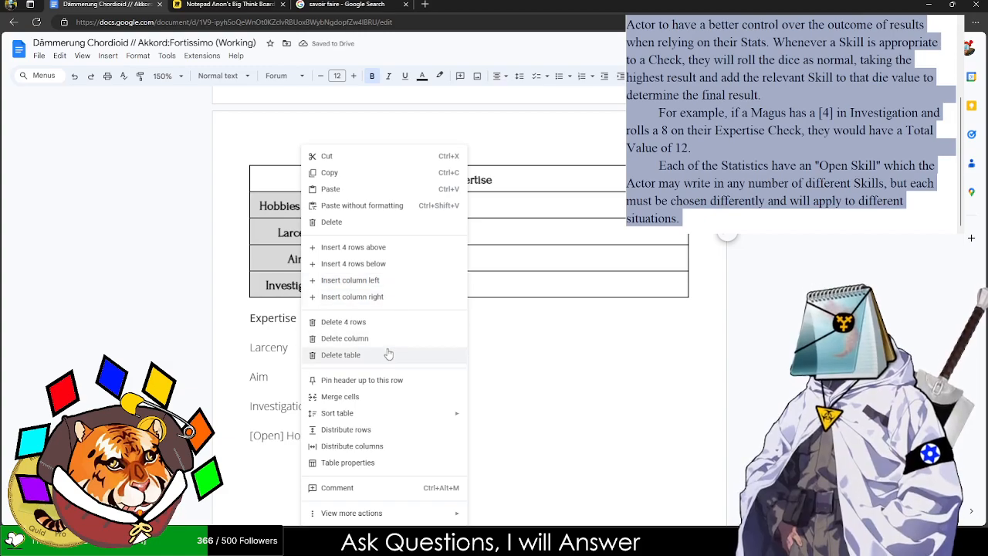
pyautogui.click(340, 397)
pyautogui.rightClick(265, 231)
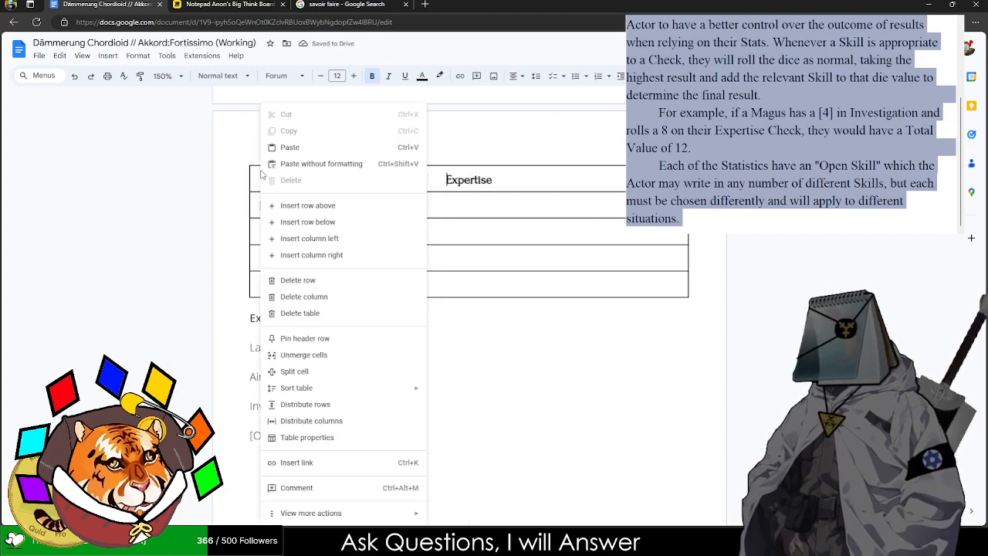
pyautogui.click(309, 355)
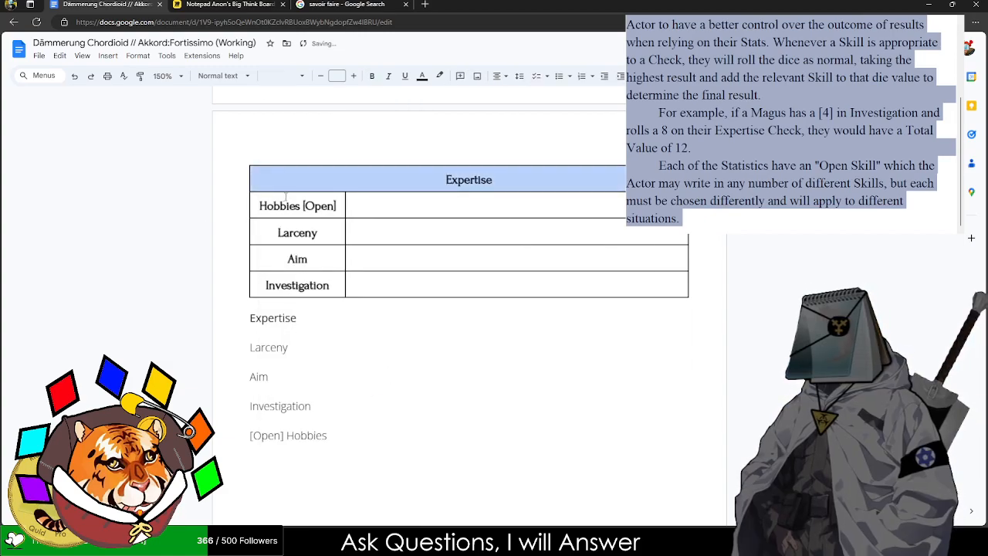
pyautogui.rightClick(316, 280)
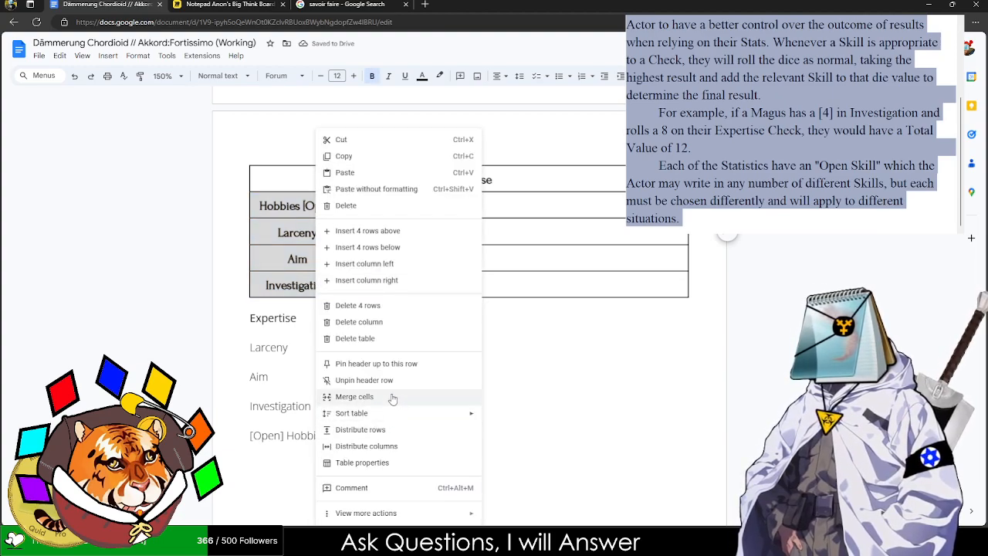
pyautogui.moveTo(403, 413)
pyautogui.click(498, 416)
# - Begin the Aim description with "The Actor's coordination when aiming a weapon" and continue it through "a distant target with"
pyautogui.click(362, 204)
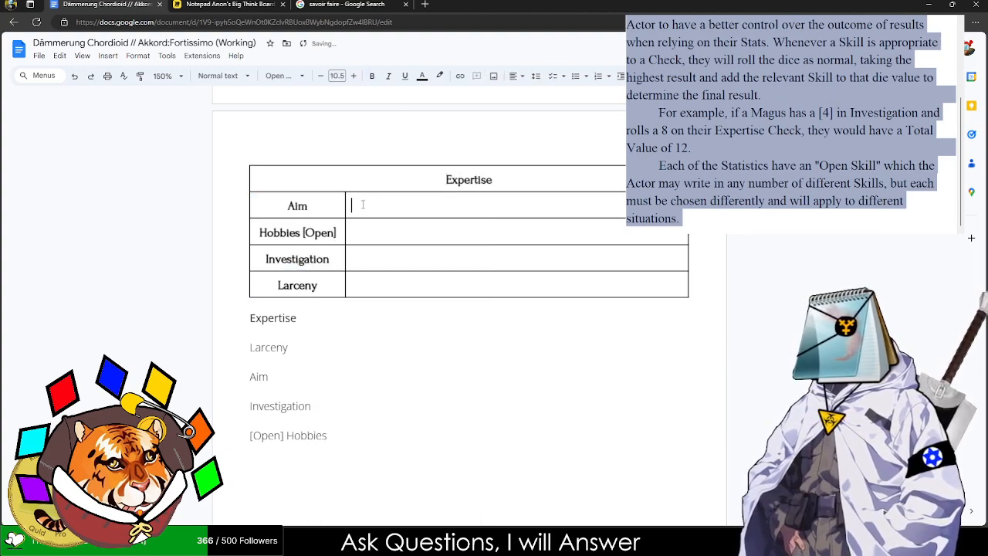
pyautogui.write("The Actor's ")
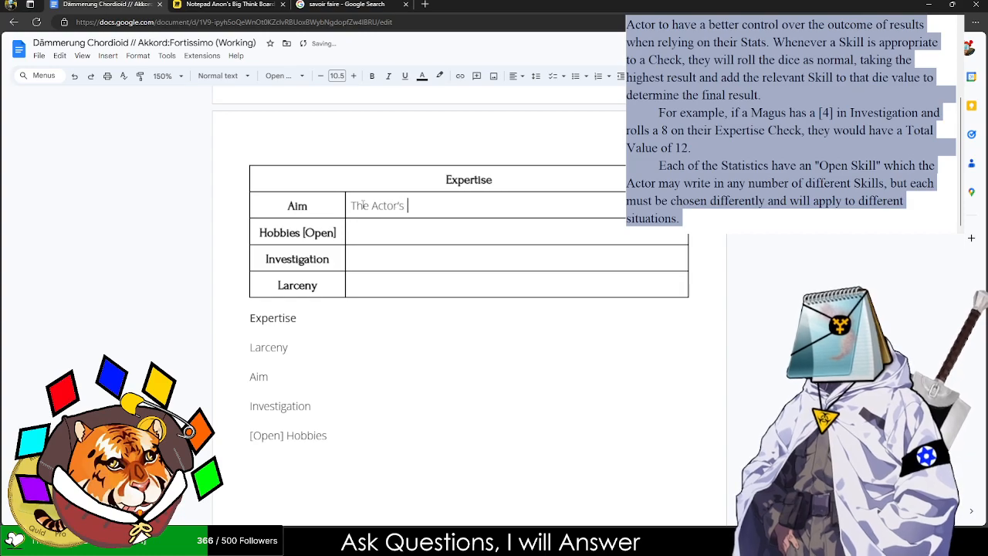
pyautogui.write('coordinat')
pyautogui.press('BackSpace')
pyautogui.press('BackSpace')
pyautogui.press('BackSpace')
pyautogui.press('BackSpace')
pyautogui.press('BackSpace')
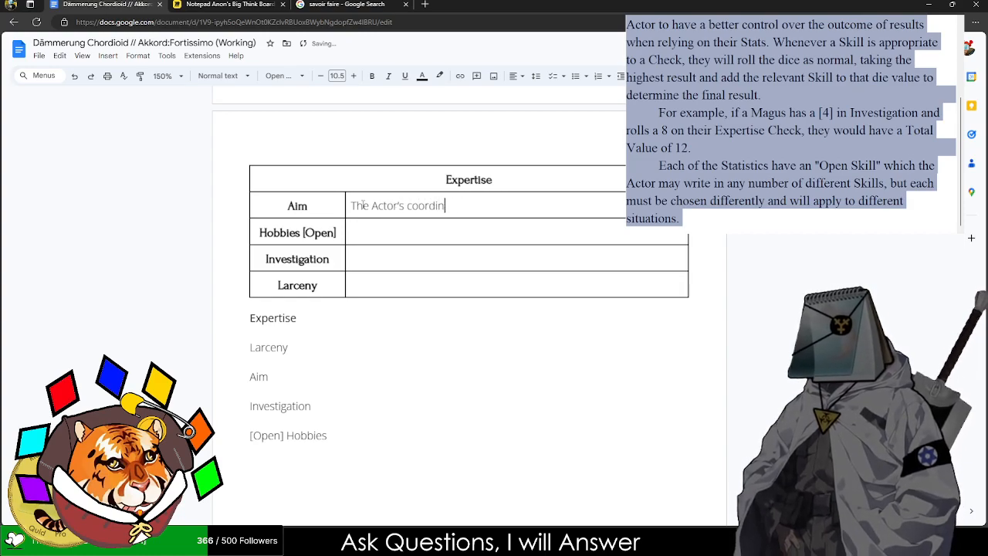
pyautogui.press('BackSpace')
pyautogui.press('BackSpace')
pyautogui.write('coor')
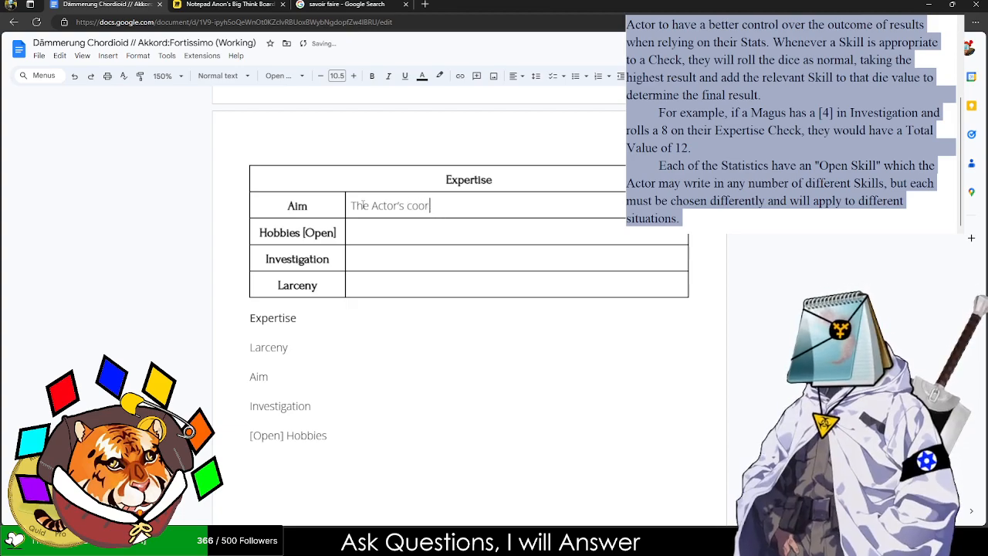
pyautogui.write('dination when aimin')
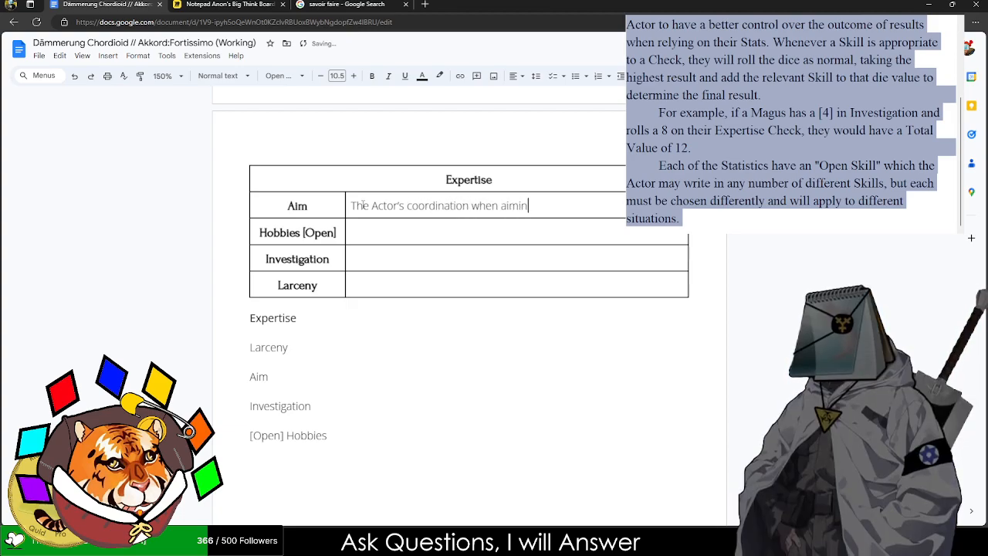
pyautogui.write('g a weapon or attem ')
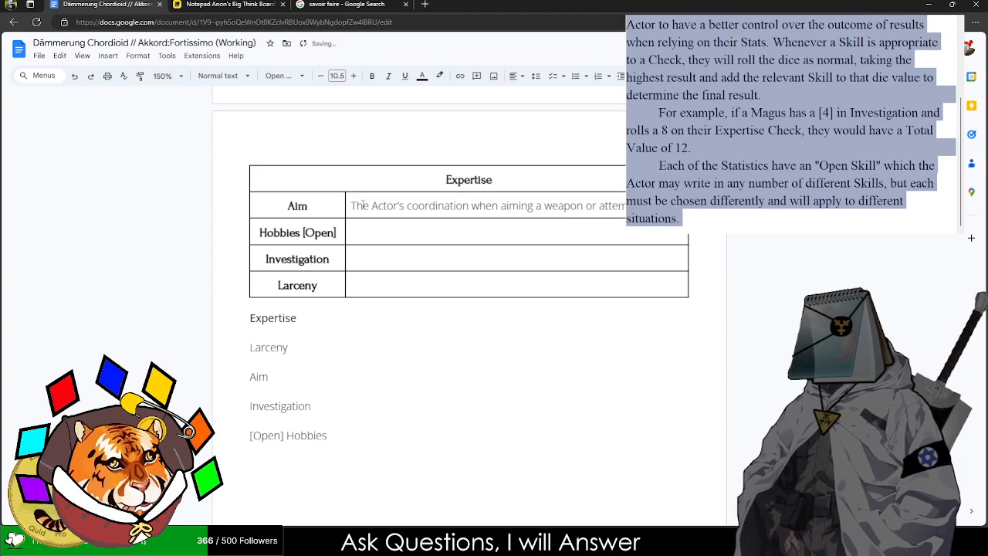
pyautogui.write('a dist')
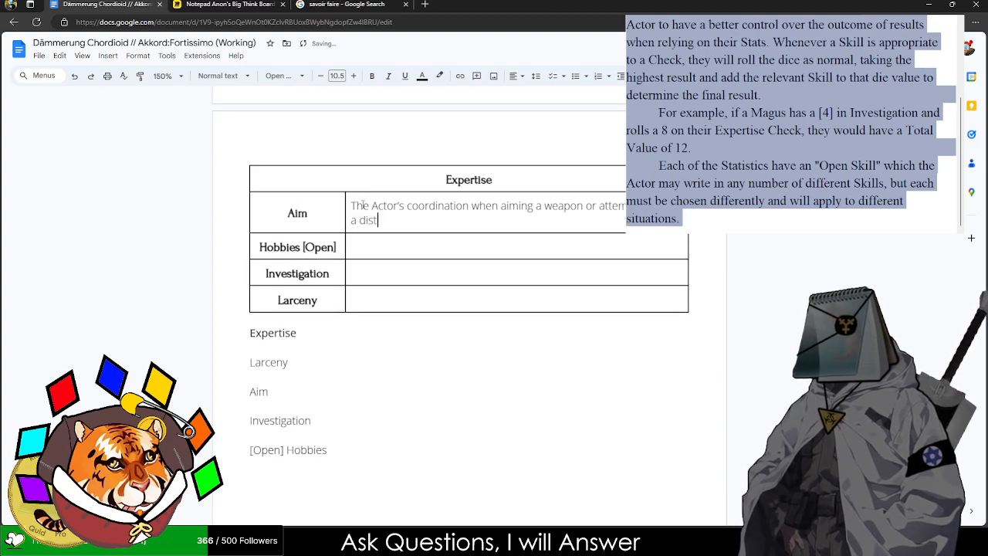
pyautogui.write('ant target with their')
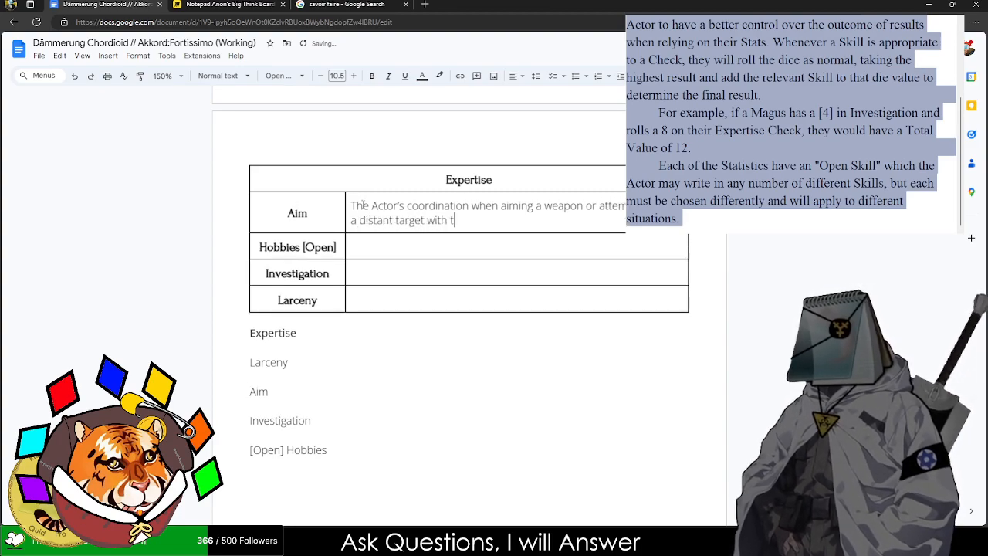
# - Continue the Aim description after "a distant target with" by adding "something. Ranging from guns, bows"
pyautogui.press('BackSpace')
pyautogui.press('BackSpace')
pyautogui.press('BackSpace')
pyautogui.press('BackSpace')
pyautogui.press('BackSpace')
pyautogui.press('BackSpace')
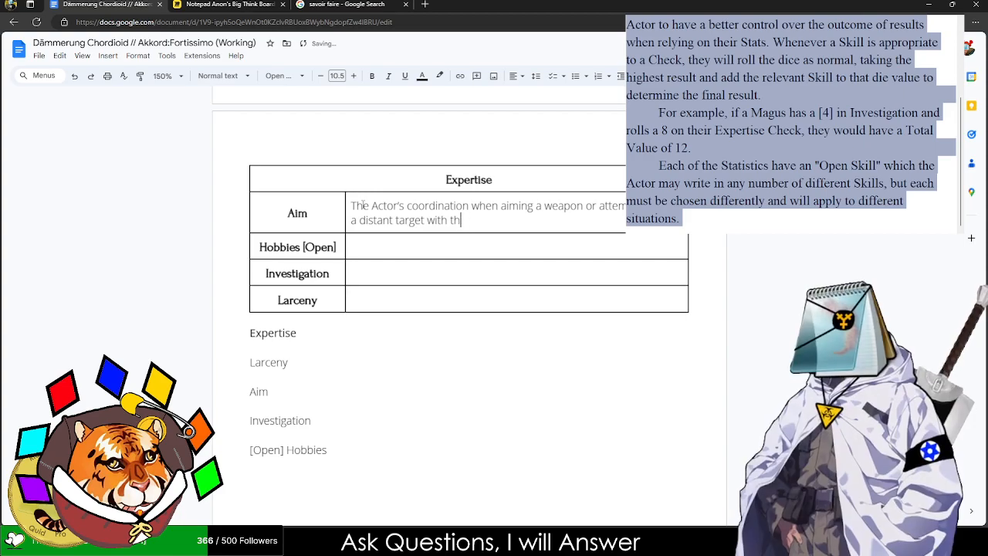
pyautogui.write('something. Ranging from guns')
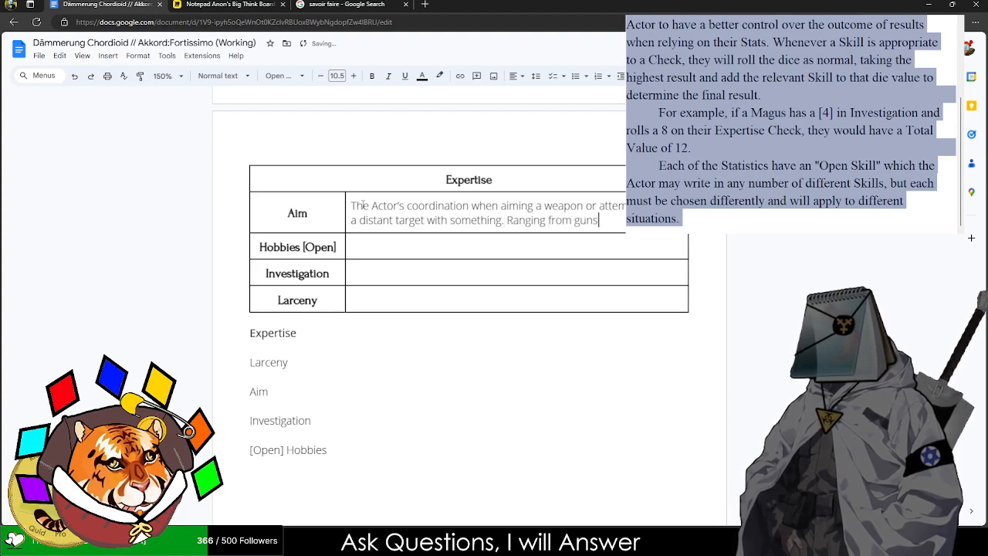
pyautogui.write(' to ro')
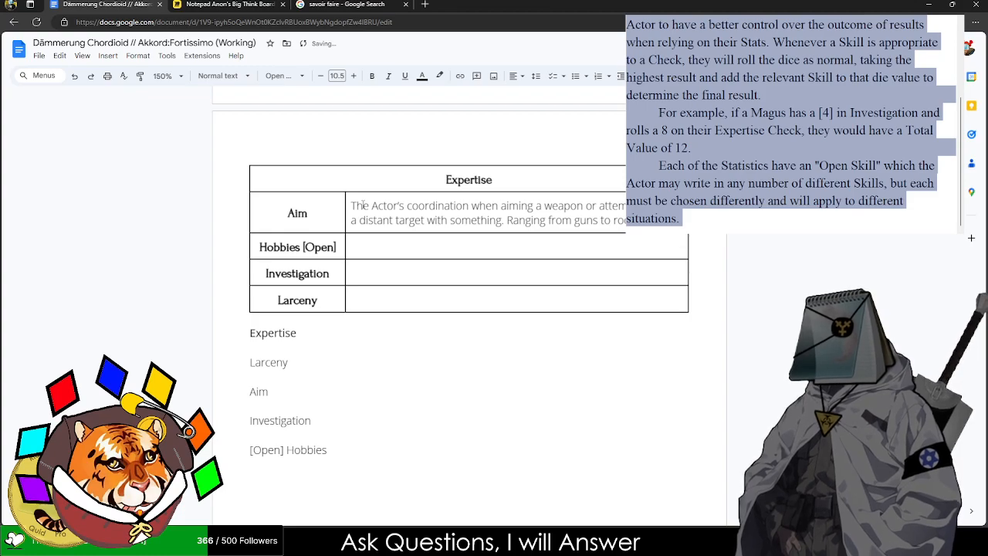
pyautogui.press('BackSpace')
pyautogui.press('BackSpace')
pyautogui.press('BackSpace')
pyautogui.press('BackSpace')
pyautogui.press('BackSpace')
pyautogui.press('BackSpace')
pyautogui.write(', bows')
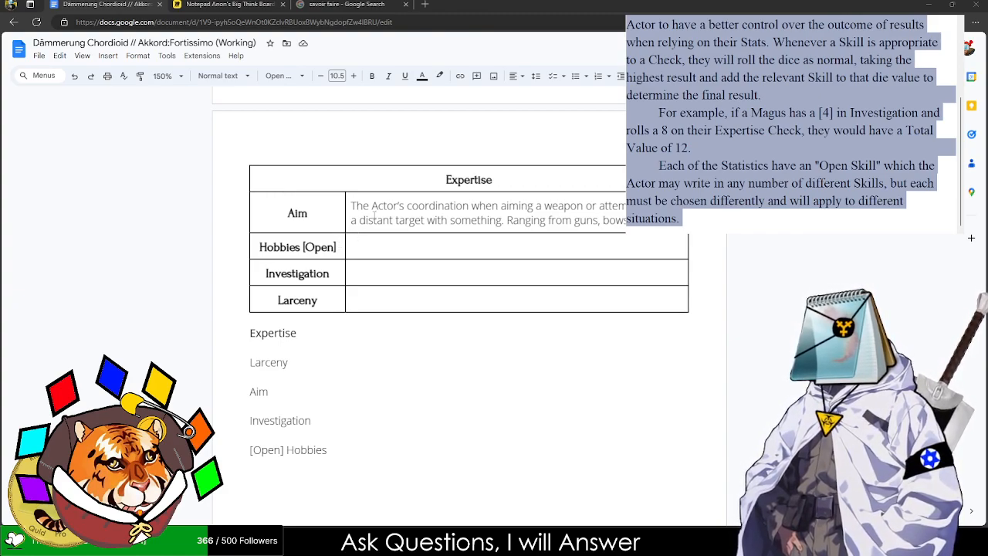
# - Describe Hobbies [Open] as "The Actor's assorted hobbies and distractions they know about or like to do in their free time."
pyautogui.click(355, 259)
pyautogui.hotkey('ctrl', 'i')
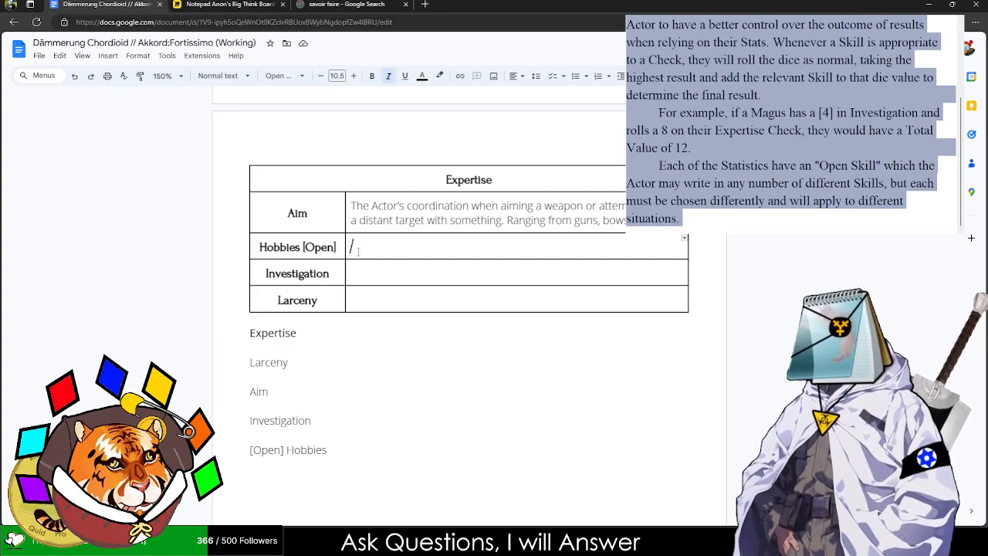
pyautogui.write('The A')
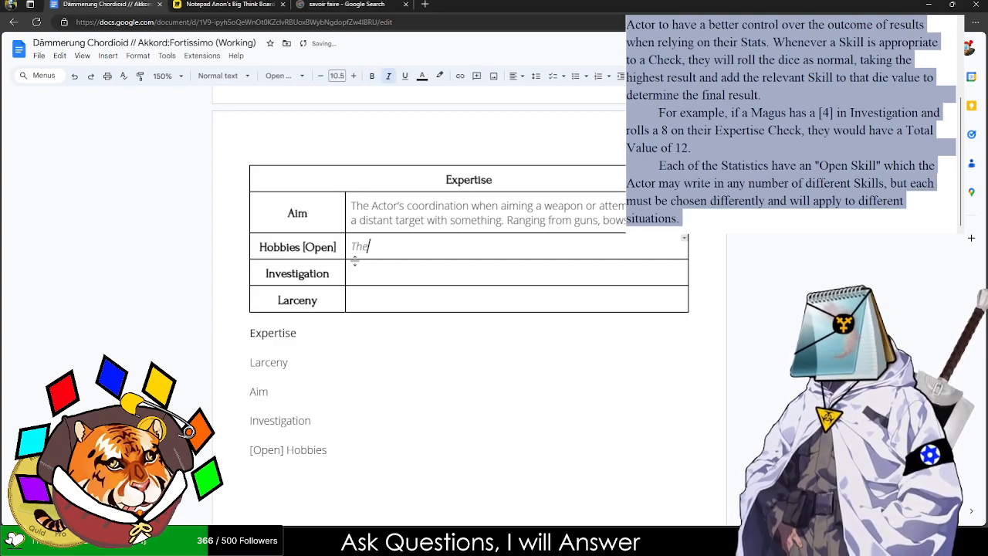
pyautogui.press('BackSpace')
pyautogui.press('BackSpace')
pyautogui.press('BackSpace')
pyautogui.press('BackSpace')
pyautogui.press('BackSpace')
pyautogui.hotkey('ctrl', 'i')
pyautogui.write("The Actor's ass")
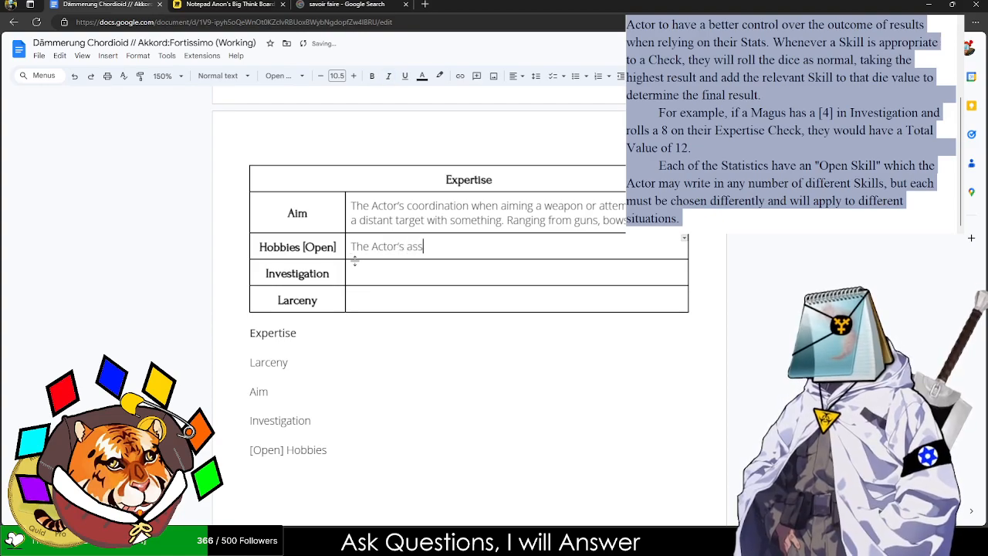
pyautogui.write('orted hobbi')
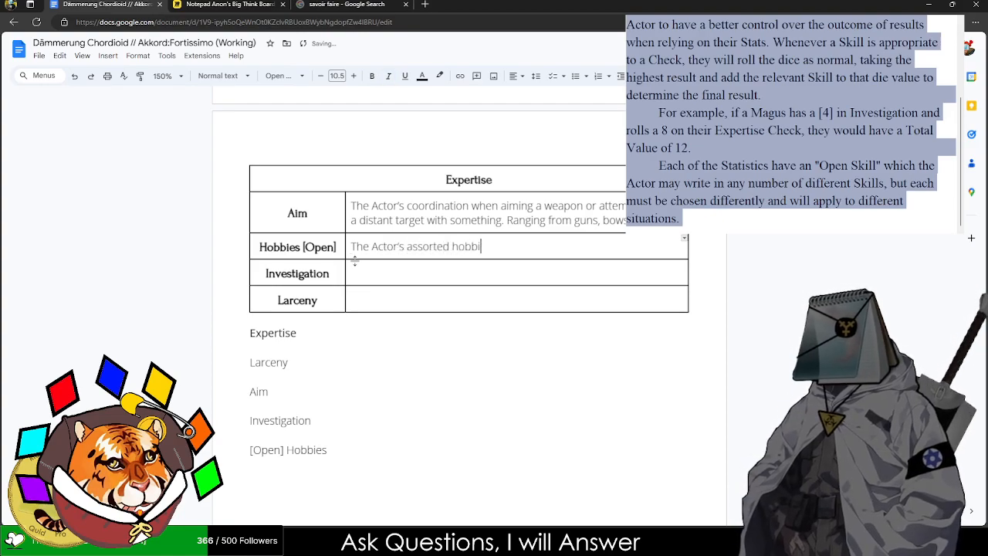
pyautogui.write('es and distractio')
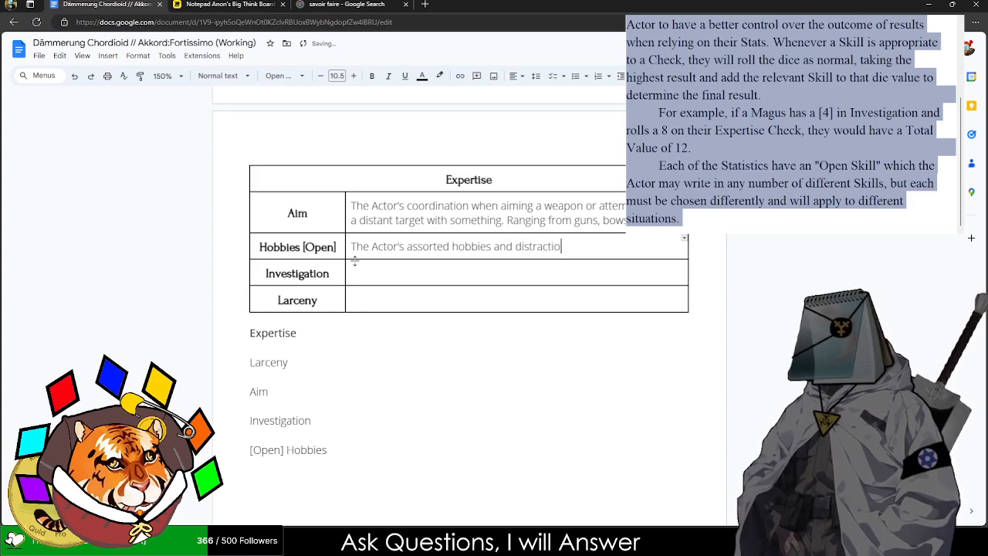
pyautogui.write('ns they know ab')
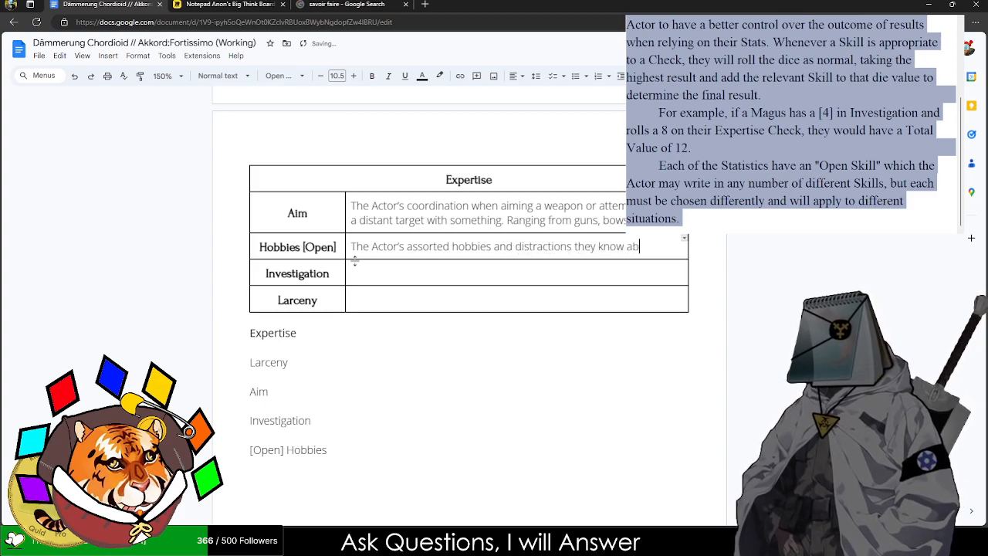
pyautogui.write('out or like to do in their free time.')
# - Add the examples "Gunpla, Rock Collecting, Woodworking." in italics at the end of the Hobbies [Open] description
pyautogui.hotkey('ctrl', 'i')
pyautogui.write('Gunpla, ')
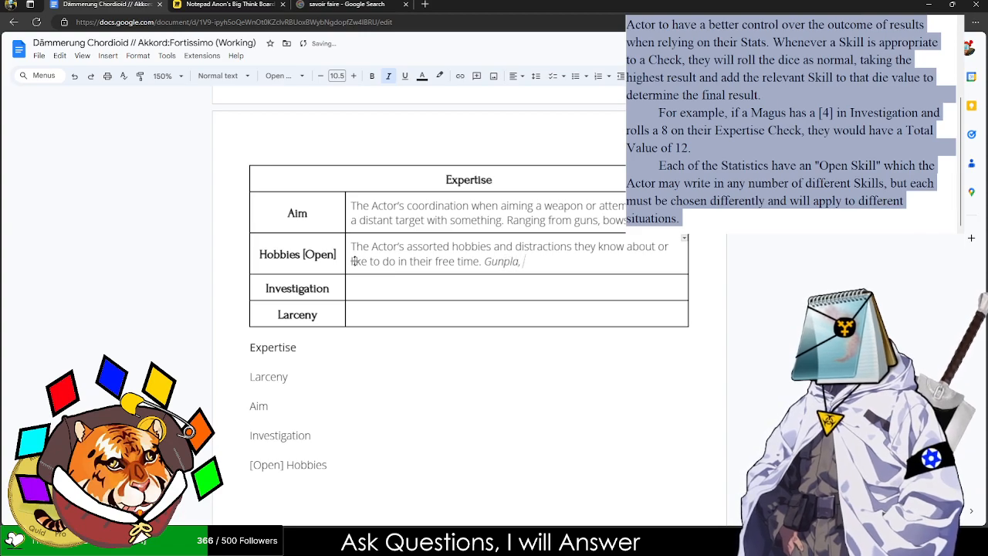
pyautogui.write('Rock Collection,')
pyautogui.press('BackSpace')
pyautogui.press('BackSpace')
pyautogui.press('BackSpace')
pyautogui.press('BackSpace')
pyautogui.write('tin')
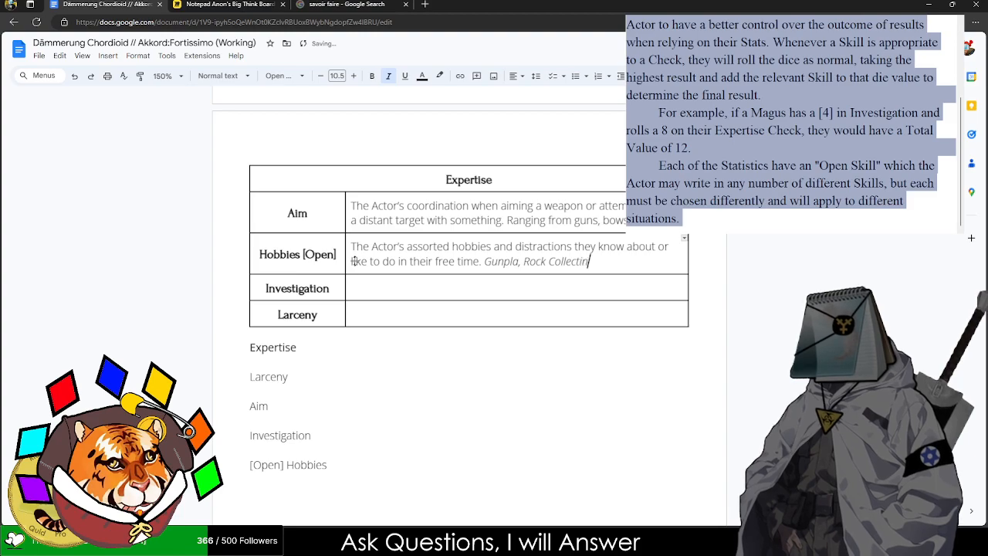
pyautogui.write('g, Woodworking')
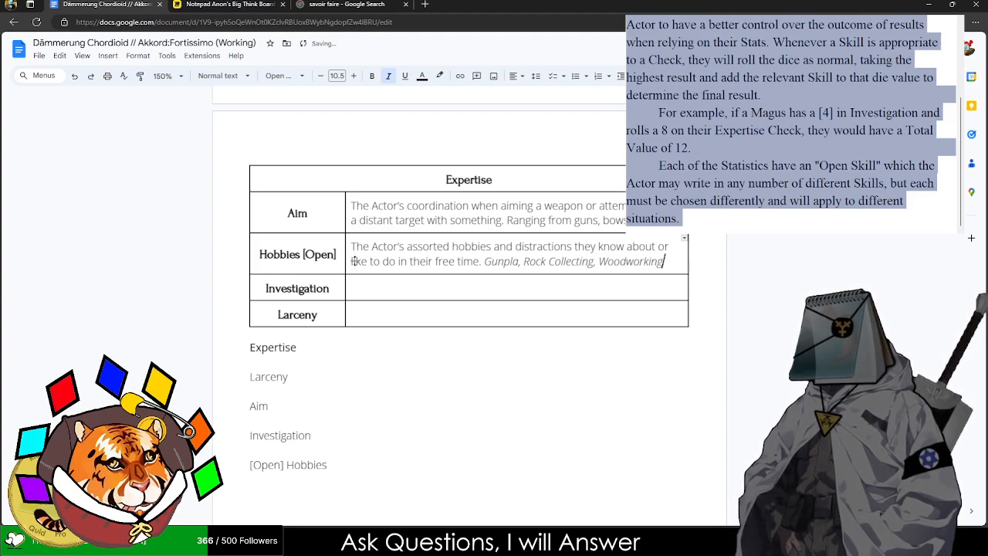
pyautogui.write(', etc.')
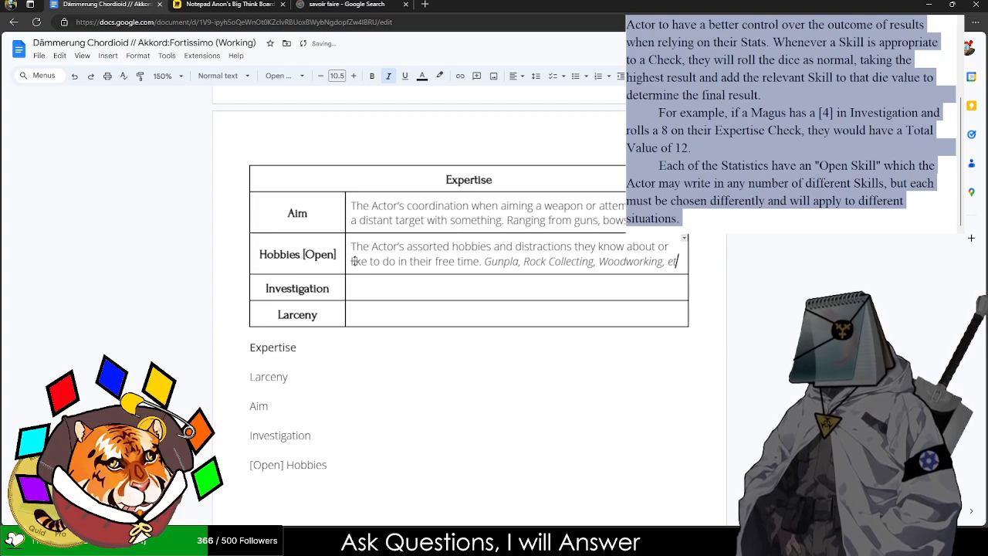
pyautogui.press('BackSpace')
pyautogui.press('BackSpace')
pyautogui.press('BackSpace')
pyautogui.press('BackSpace')
pyautogui.press('BackSpace')
pyautogui.press('BackSpace')
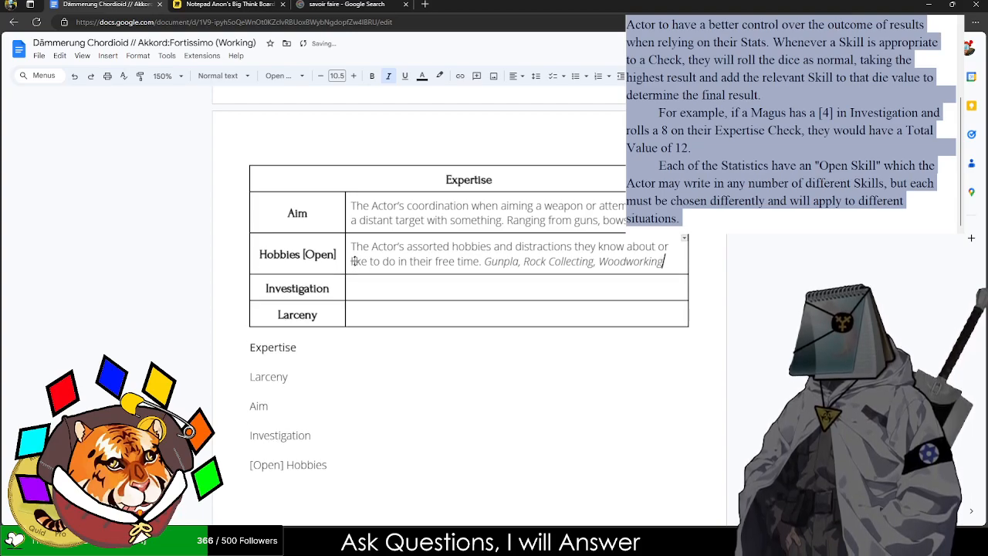
pyautogui.write('.')
# - Begin the Investigation description in the Expertise table with "The Actor's keep eye and"
pyautogui.press('Tab')
pyautogui.press('Tab')
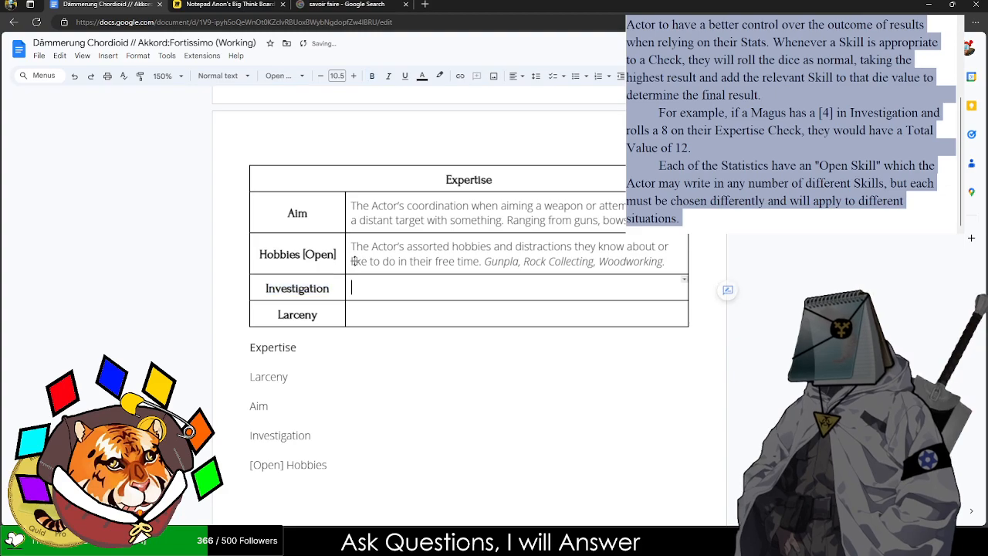
pyautogui.write("The Actor's de")
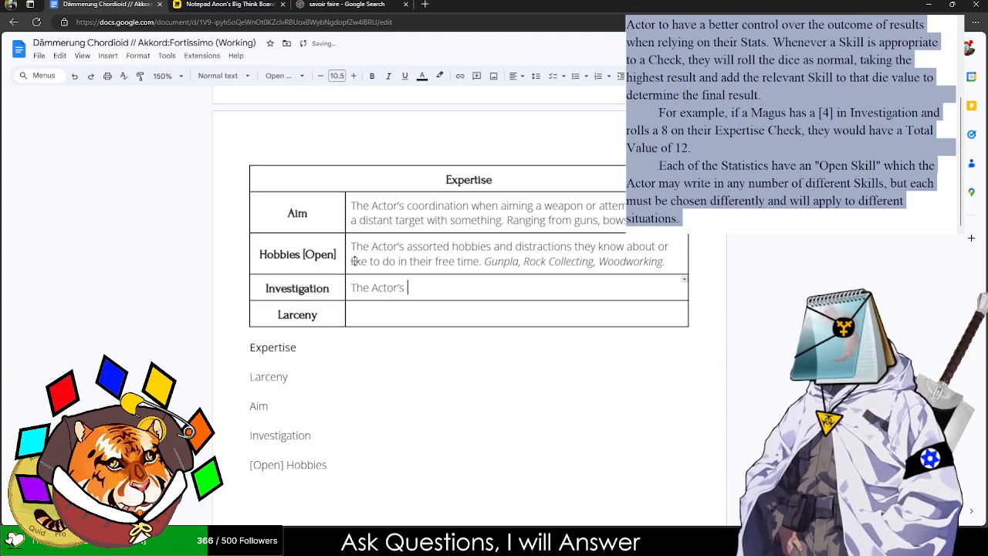
pyautogui.press('BackSpace')
pyautogui.press('BackSpace')
pyautogui.write('keep eye and ')
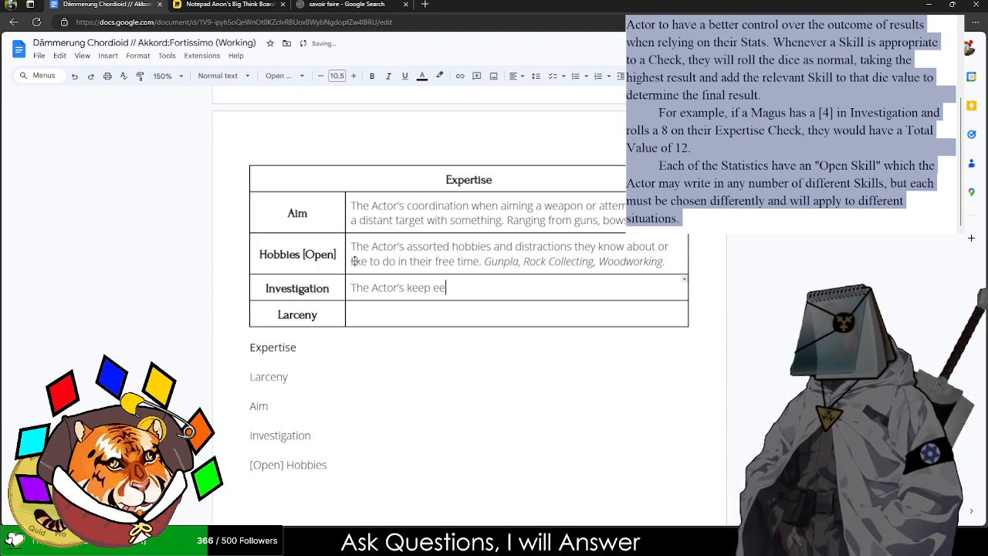
pyautogui.write('understan')
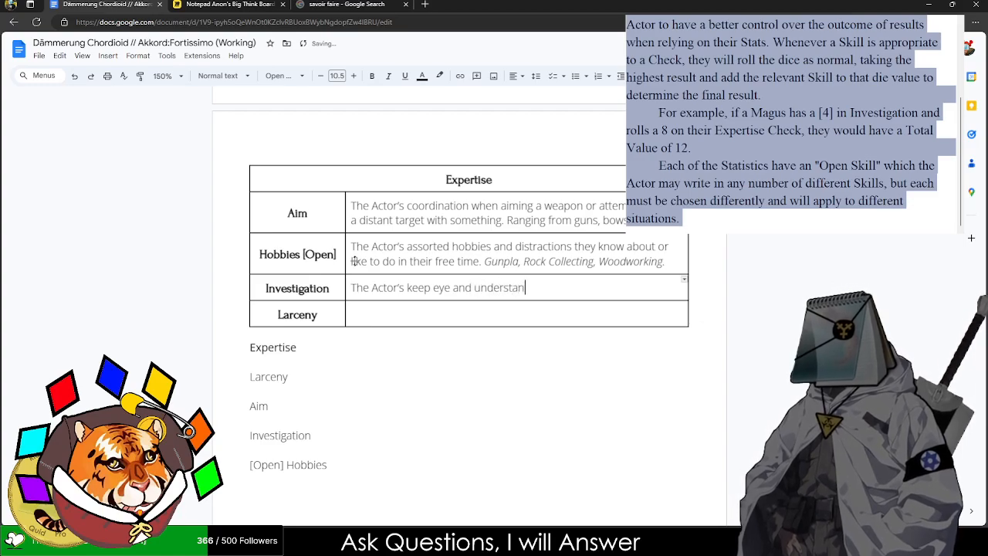
pyautogui.write('ding of how ')
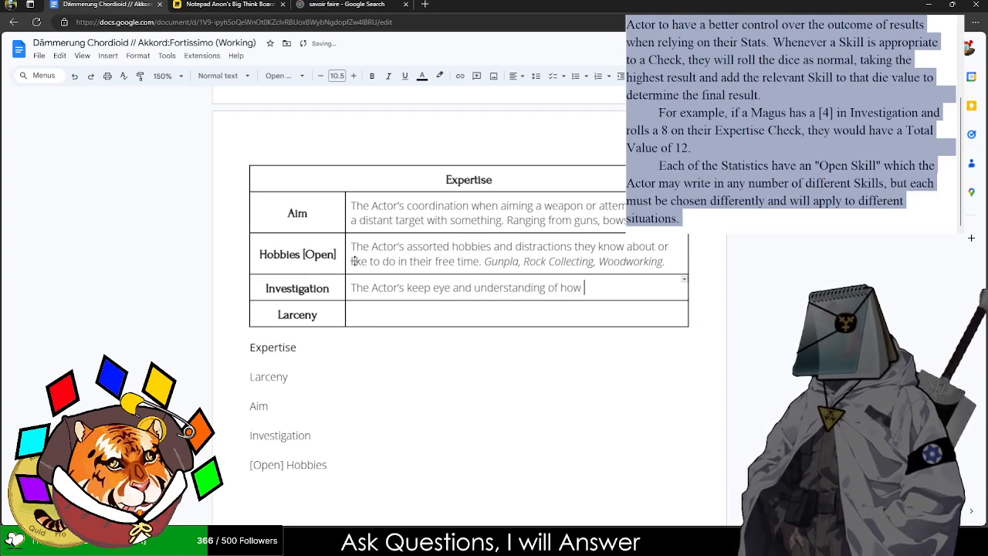
pyautogui.write('and where')
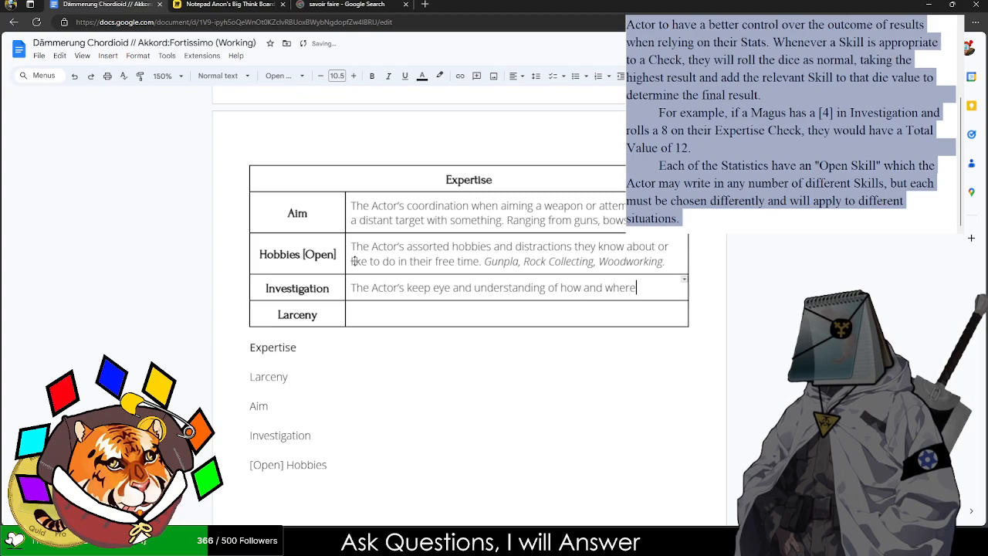
pyautogui.hotkey('ctrl', 'BackSpace')
pyautogui.hotkey('ctrl', 'BackSpace')
pyautogui.press('BackSpace')
pyautogui.press('BackSpace')
pyautogui.press('BackSpace')
pyautogui.press('BackSpace')
pyautogui.press('BackSpace')
pyautogui.press('BackSpace')
pyautogui.press('BackSpace')
pyautogui.press('BackSpace')
pyautogui.press('BackSpace')
pyautogui.press('BackSpace')
pyautogui.press('BackSpace')
pyautogui.press('BackSpace')
pyautogui.press('BackSpace')
pyautogui.press('BackSpace')
pyautogui.press('BackSpace')
pyautogui.press('BackSpace')
pyautogui.press('BackSpace')
pyautogui.press('BackSpace')
pyautogui.press('BackSpace')
pyautogui.press('BackSpace')
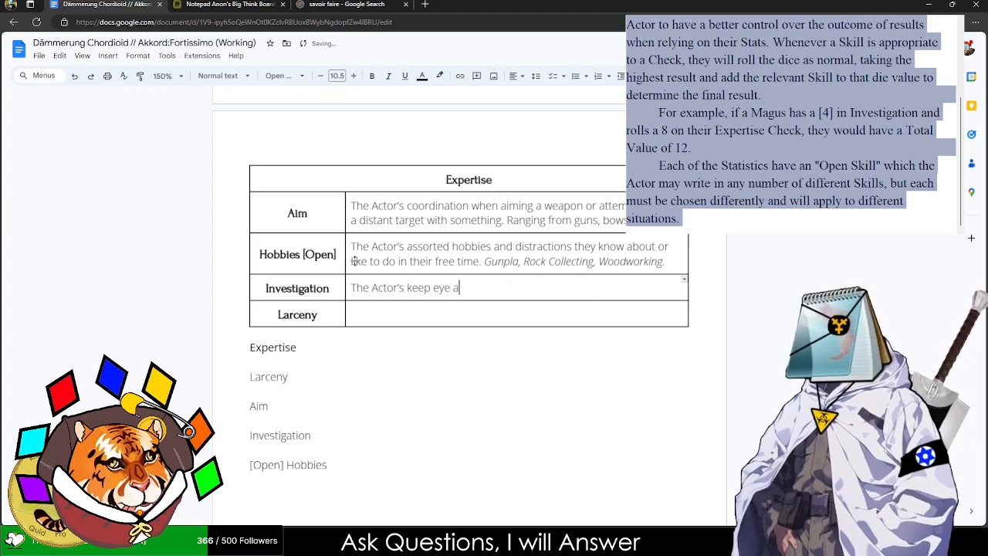
# - Finish the Investigation description with "and understanding of where, how, and why to look into certain situations or places for clues or secrets."
pyautogui.write('and understan')
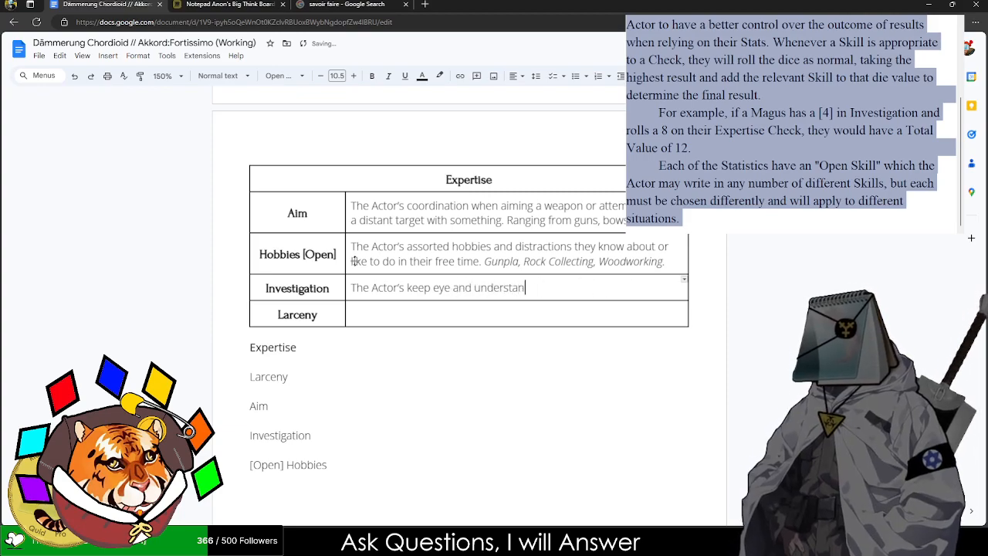
pyautogui.write('ding of where,')
pyautogui.press('BackSpace')
pyautogui.press('BackSpace')
pyautogui.press('BackSpace')
pyautogui.press('BackSpace')
pyautogui.write('here, how, and why to look in')
pyautogui.press('BackSpace')
pyautogui.press('BackSpace')
pyautogui.press('BackSpace')
pyautogui.write('into certain sist')
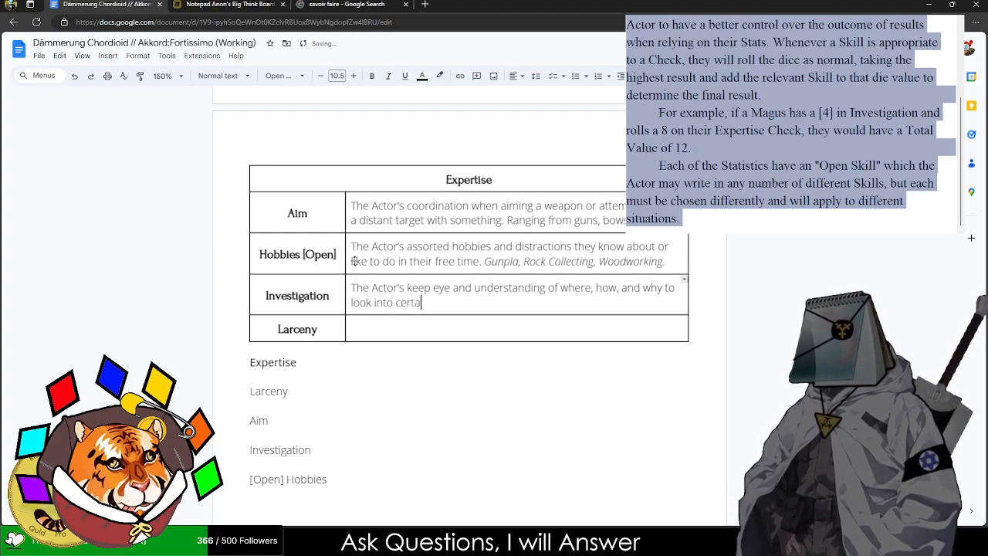
pyautogui.press('BackSpace')
pyautogui.press('BackSpace')
pyautogui.press('BackSpace')
pyautogui.write('ituations or ')
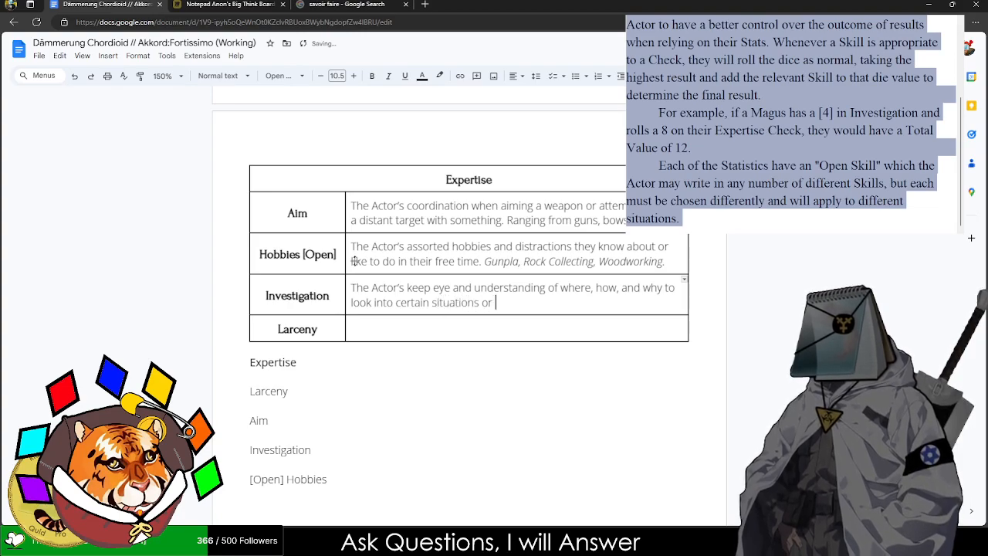
pyautogui.write('places for clues or secrets.')
# - Begin the Larceny description in the Expertise table with "The Actor"
pyautogui.press('Tab')
pyautogui.press('Tab')
pyautogui.write('The Actor')
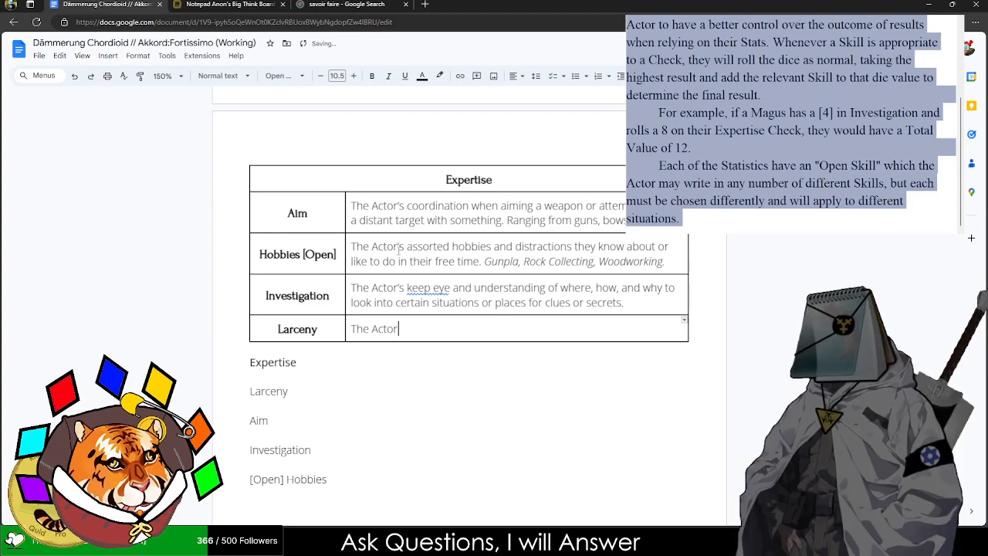
# - Correct "keep" to "keen" before "eye" in the Investigation description
pyautogui.click(421, 289)
pyautogui.click(427, 270)
pyautogui.hotkey('ctrl', 'z')
pyautogui.click(420, 290)
pyautogui.moveTo(418, 289); pyautogui.dragTo(433, 290)
pyautogui.write('e')
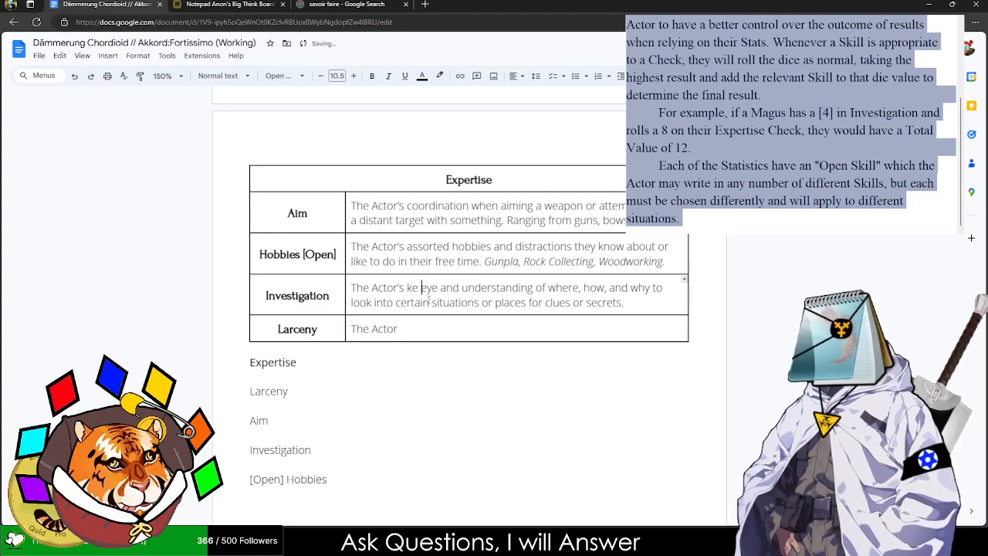
pyautogui.press('BackSpace')
pyautogui.press('BackSpace')
pyautogui.write('en')
# - Extend the Larceny description after "The Actor" with "'s ability to perform a variety of functions"
pyautogui.press('Tab')
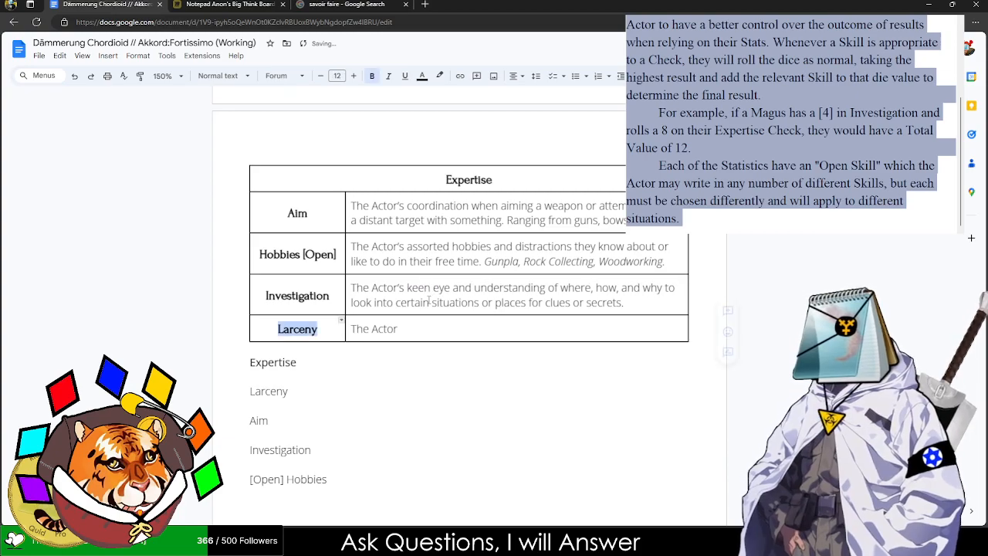
pyautogui.press('Tab')
pyautogui.press('End')
pyautogui.write("'s abili")
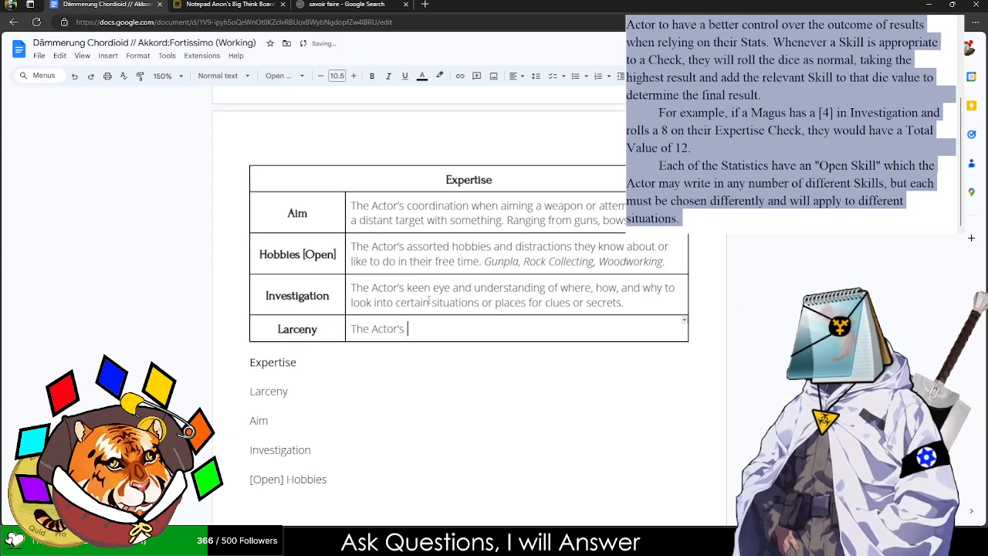
pyautogui.write('ty to perform a')
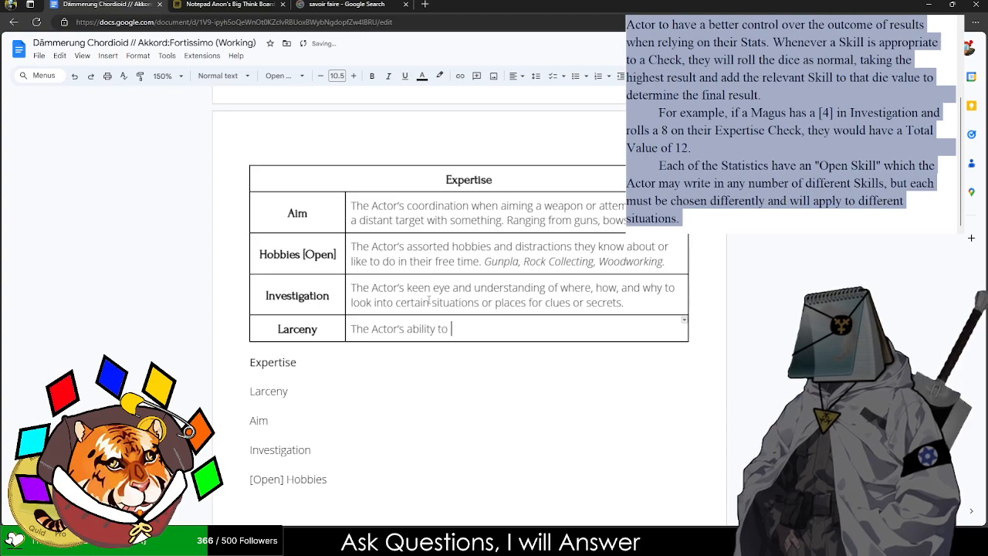
pyautogui.write('iety of function')
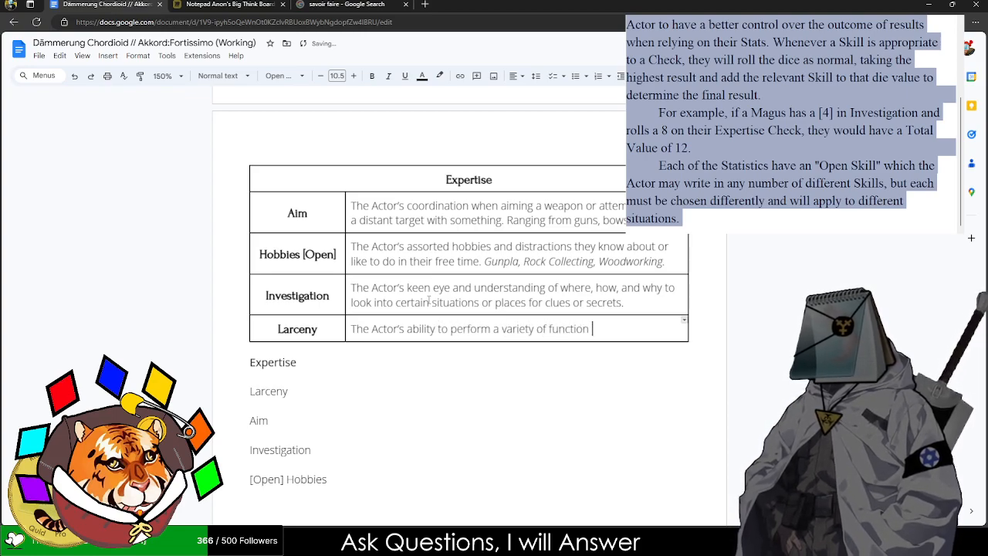
pyautogui.press('BackSpace')
pyautogui.write('s ')
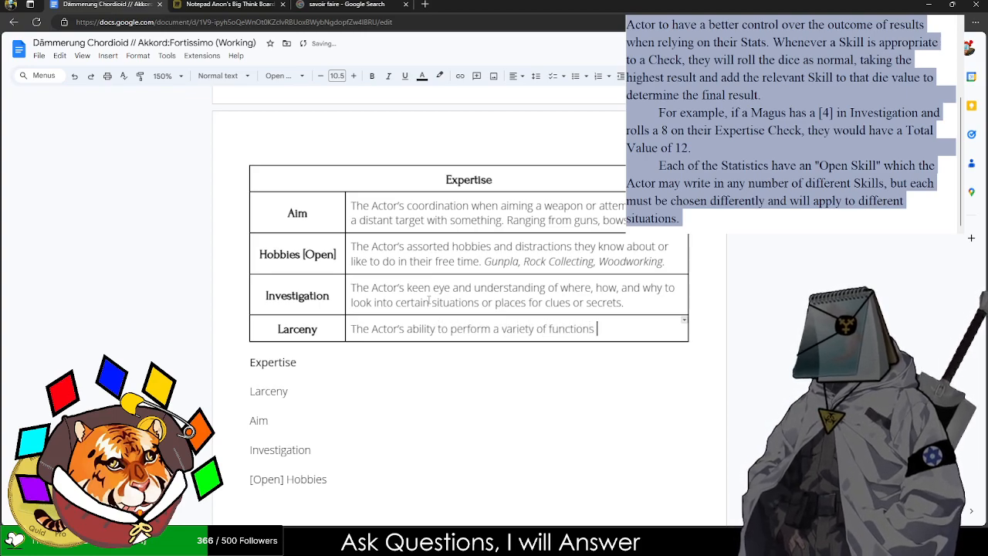
# - Continue the Larceny description with "such as sneaking, breaking & entering, stealing, pickpocketing, and avoiding getting"
pyautogui.write('such as sneaking,')
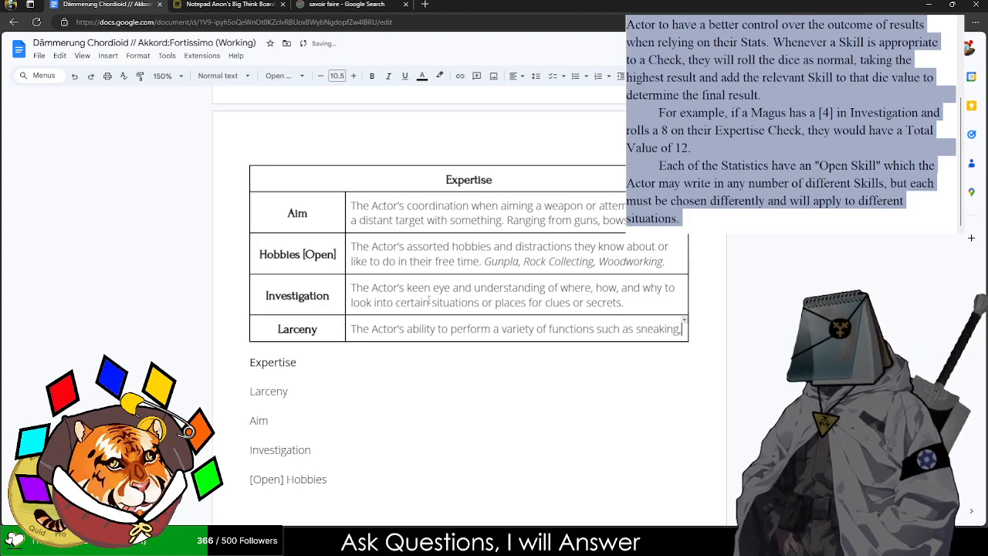
pyautogui.write(' breaking')
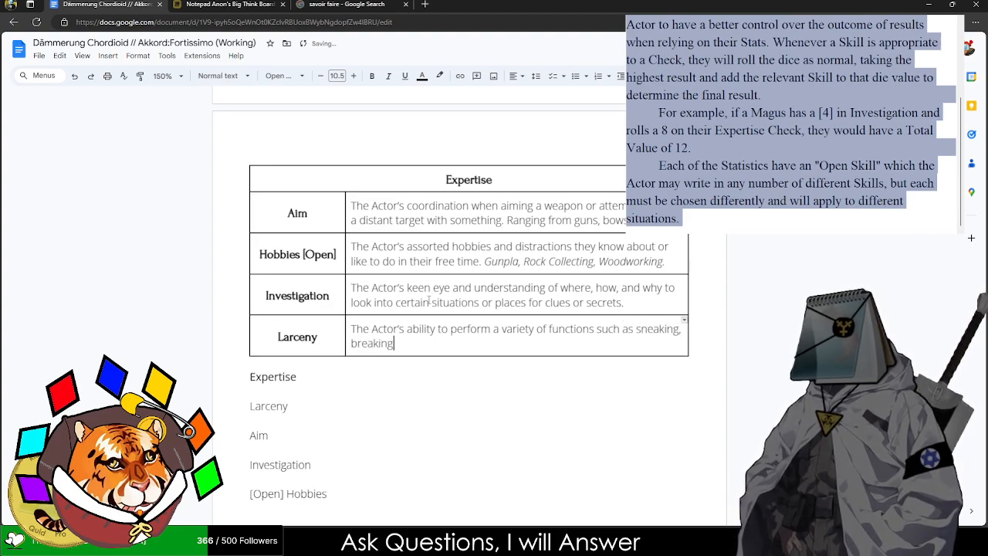
pyautogui.write(' & entering, ')
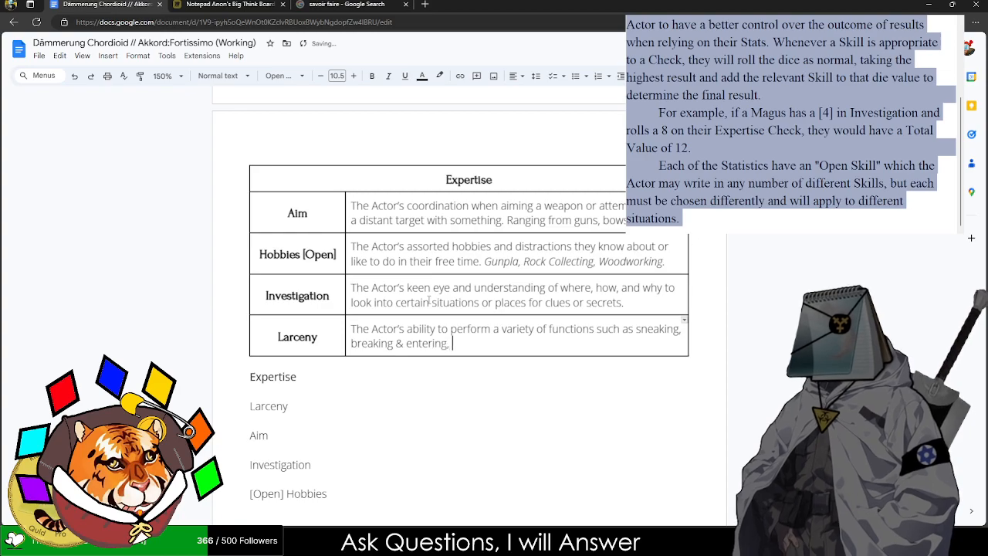
pyautogui.write('stealing, ')
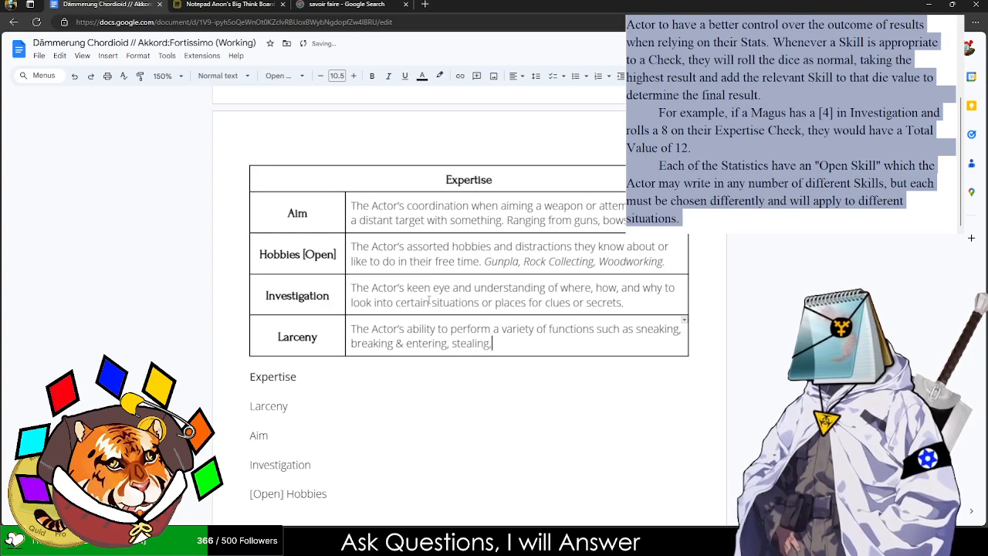
pyautogui.write('pickpo')
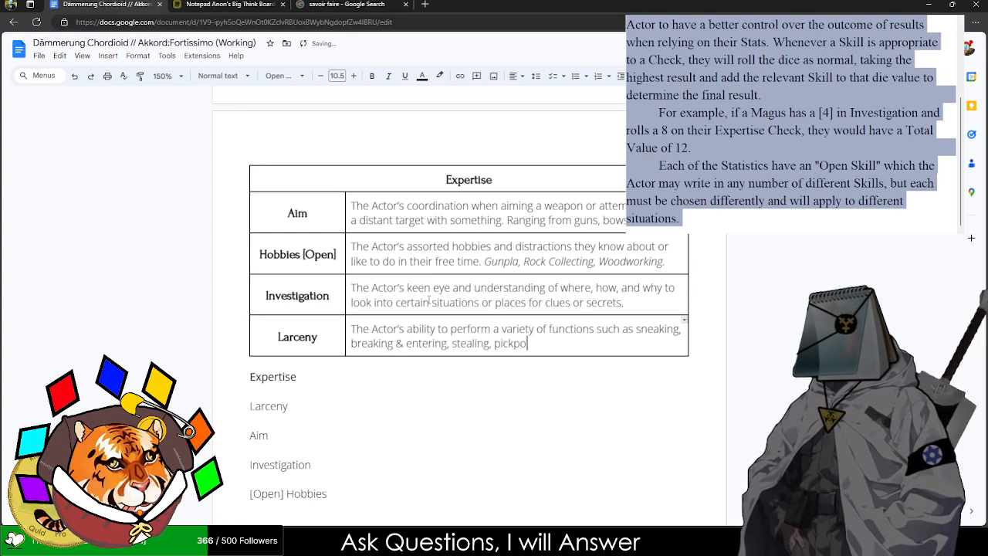
pyautogui.write('cketing, and avoiding getting')
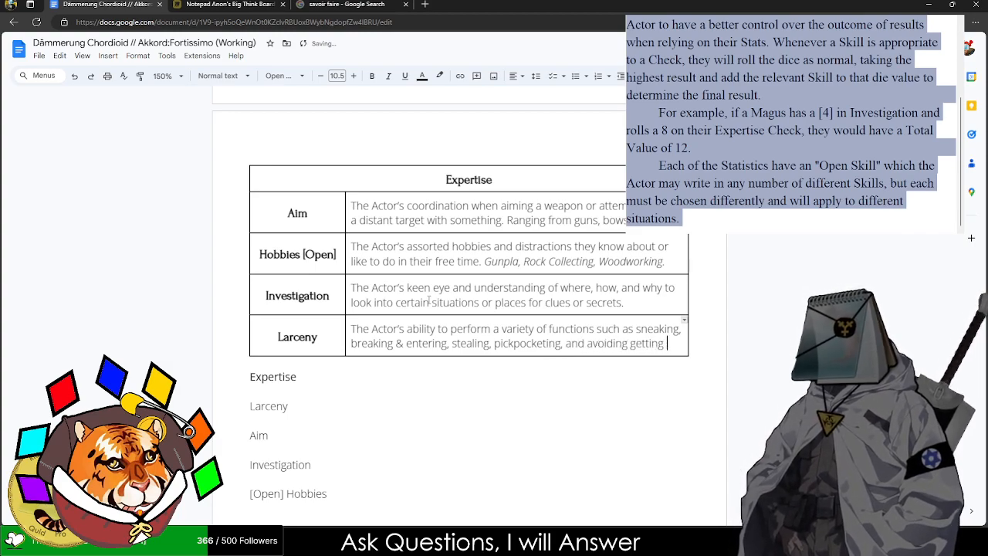
# - Replace the end of the Larceny description after "stealing," with "or sleight of hand."
pyautogui.press('BackSpace')
pyautogui.press('BackSpace')
pyautogui.press('BackSpace')
pyautogui.press('BackSpace')
pyautogui.press('BackSpace')
pyautogui.press('BackSpace')
pyautogui.press('BackSpace')
pyautogui.press('BackSpace')
pyautogui.press('BackSpace')
pyautogui.press('BackSpace')
pyautogui.press('BackSpace')
pyautogui.press('BackSpace')
pyautogui.press('BackSpace')
pyautogui.press('BackSpace')
pyautogui.press('BackSpace')
pyautogui.press('BackSpace')
pyautogui.press('BackSpace')
pyautogui.press('BackSpace')
pyautogui.press('BackSpace')
pyautogui.press('BackSpace')
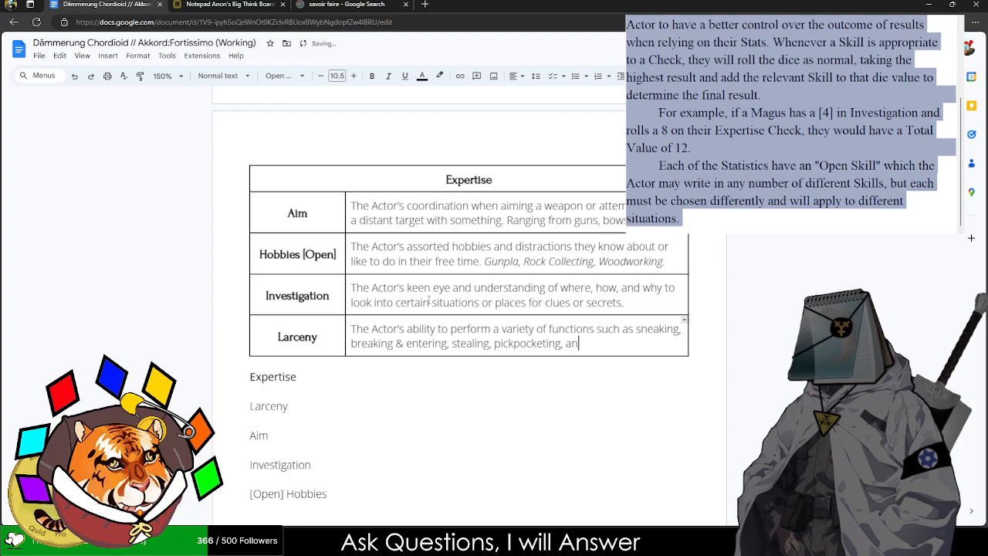
pyautogui.press('BackSpace')
pyautogui.press('BackSpace')
pyautogui.press('BackSpace')
pyautogui.press('BackSpace')
pyautogui.press('BackSpace')
pyautogui.write('or')
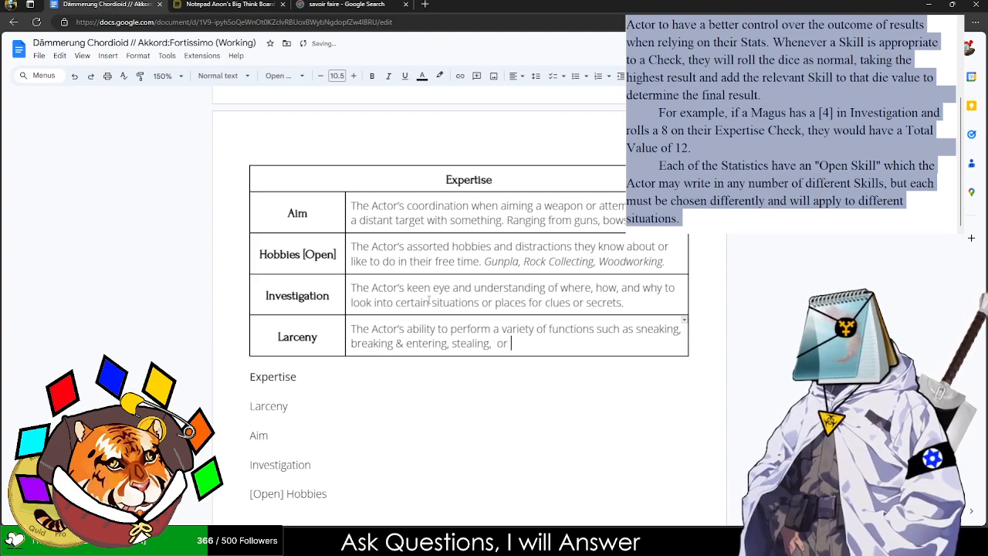
pyautogui.write(' sleight of hand.')
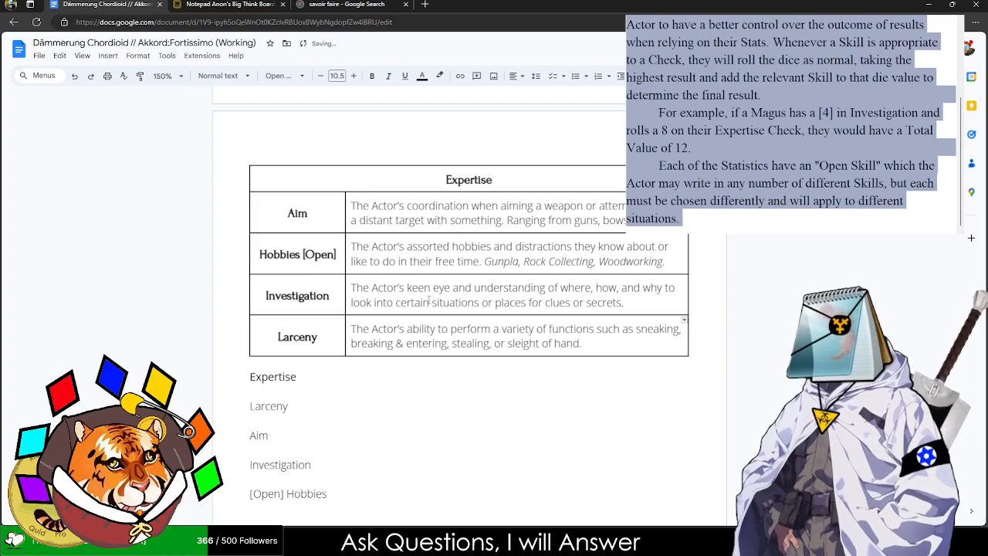
# - Replace the plain Expertise skill list below the table with a pasted copy of the Expertise table
pyautogui.moveTo(328, 181); pyautogui.dragTo(327, 494)
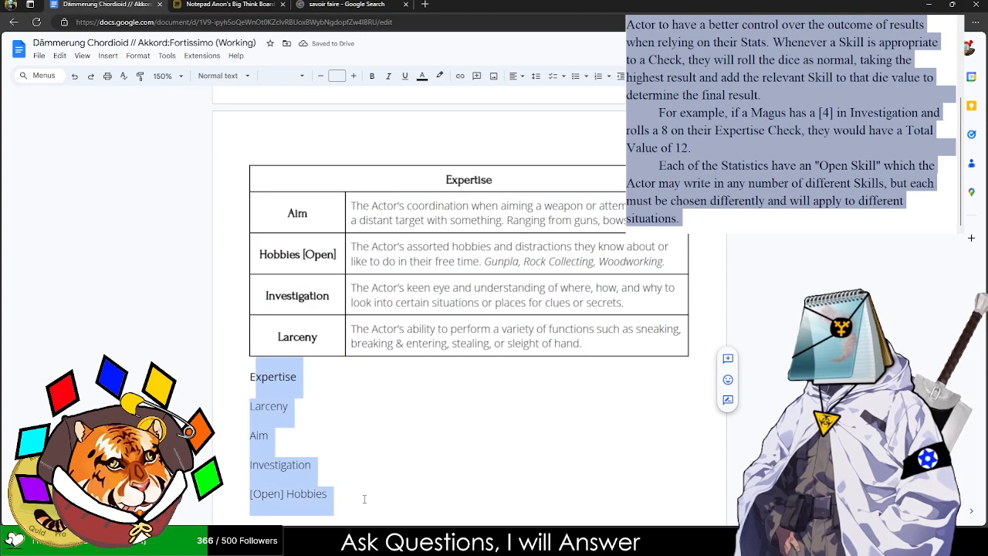
pyautogui.hotkey('ctrl', 'v')
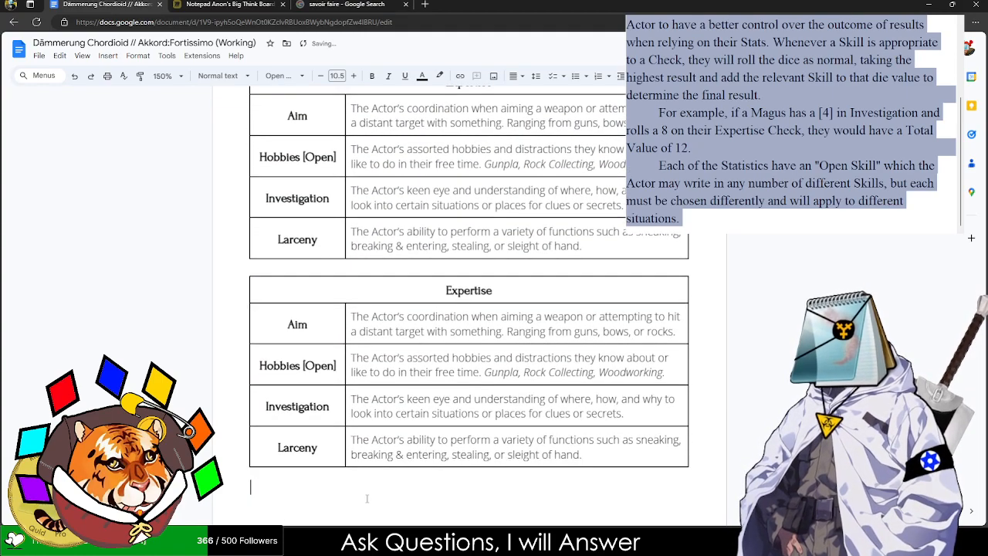
pyautogui.click(219, 76)
pyautogui.click(222, 101)
# - Copy the Power skill list from the Miro board's sticky note and paste it into the document below the duplicated table
pyautogui.click(225, 4)
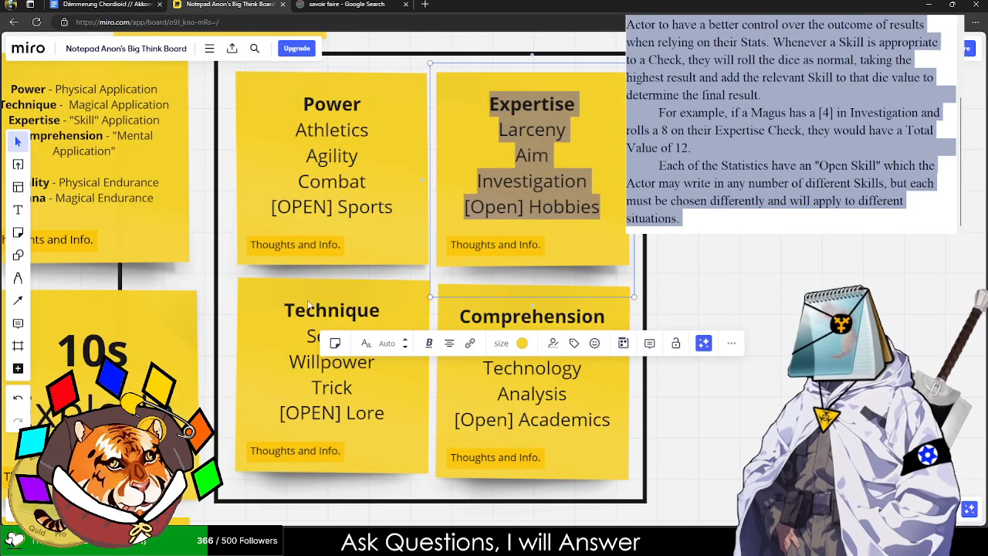
pyautogui.doubleClick(333, 179)
pyautogui.hotkey('ctrl', 'a')
pyautogui.hotkey('ctrl', 'c')
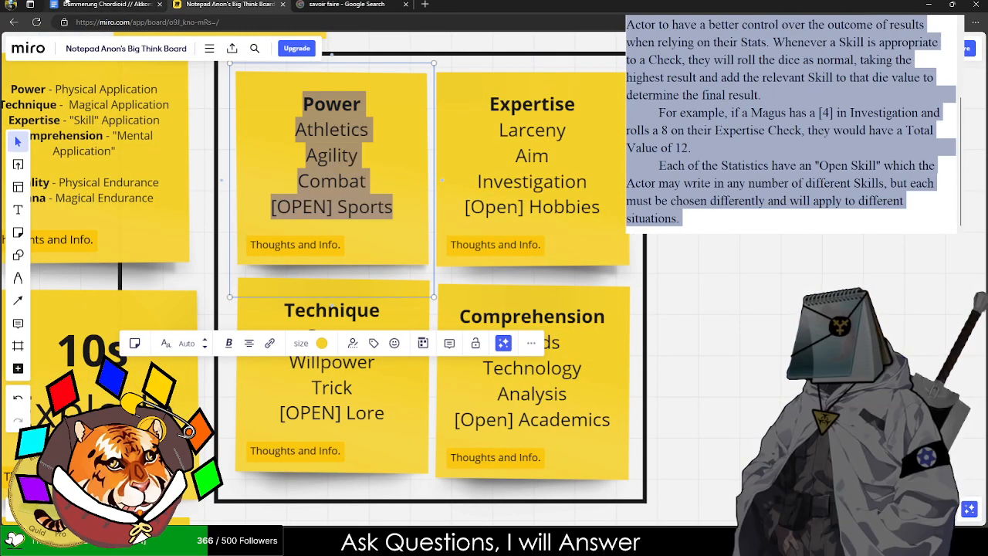
pyautogui.click(108, 4)
pyautogui.hotkey('ctrl', 'v')
# - Retitle the duplicated table "Power", rename its Aim row "Athletics" and clear that row's description
pyautogui.scroll(2, 257, 340)
pyautogui.click(397, 230)
pyautogui.write('Power')
pyautogui.press('Tab')
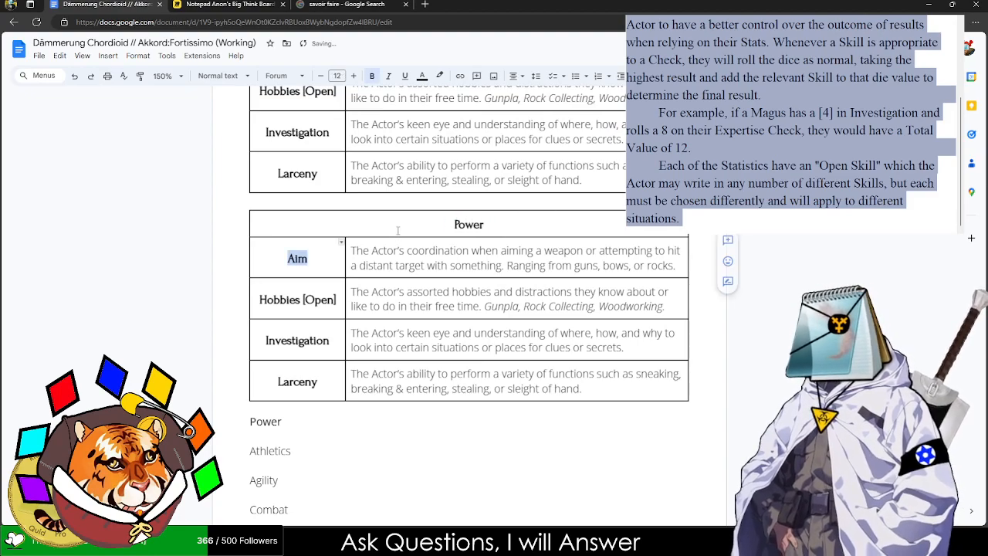
pyautogui.write('Athletics')
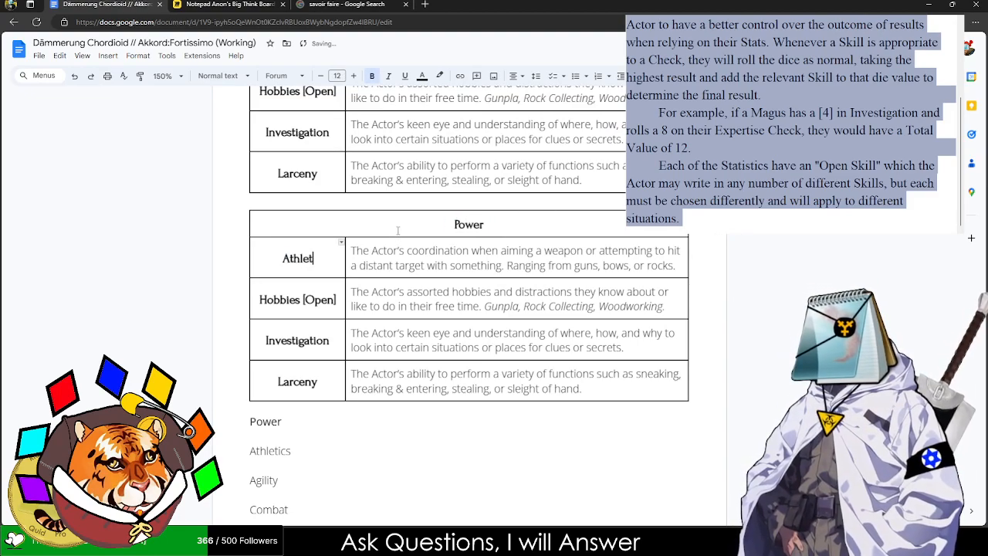
pyautogui.press('Tab')
pyautogui.press('Delete')
pyautogui.press('Tab')
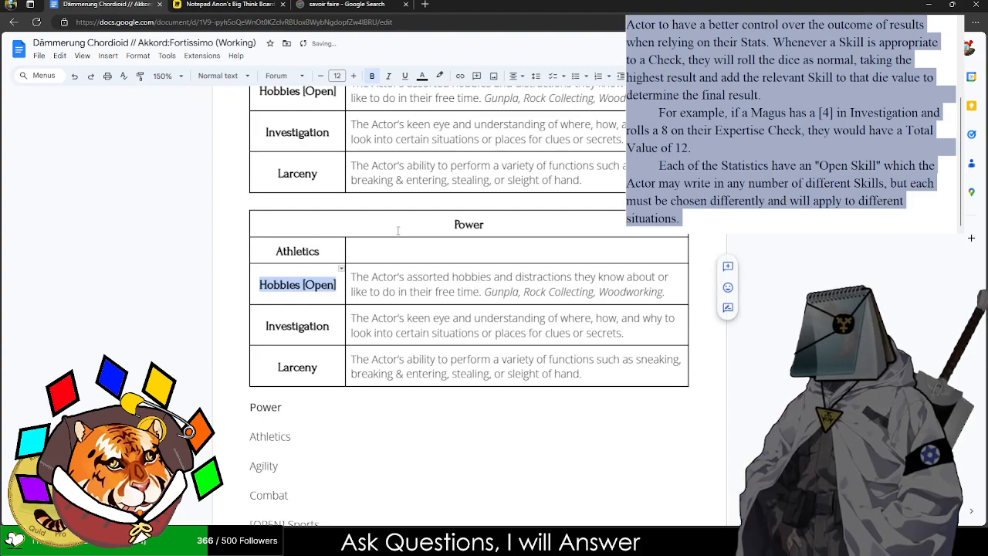
# - Rename the Power table's Hobbies and Investigation rows "Agility" and "Combat", clearing both descriptions
pyautogui.write('Agility')
pyautogui.press('Tab')
pyautogui.press('Delete')
pyautogui.press('Tab')
pyautogui.write('Combat')
pyautogui.press('Tab')
pyautogui.press('Delete')
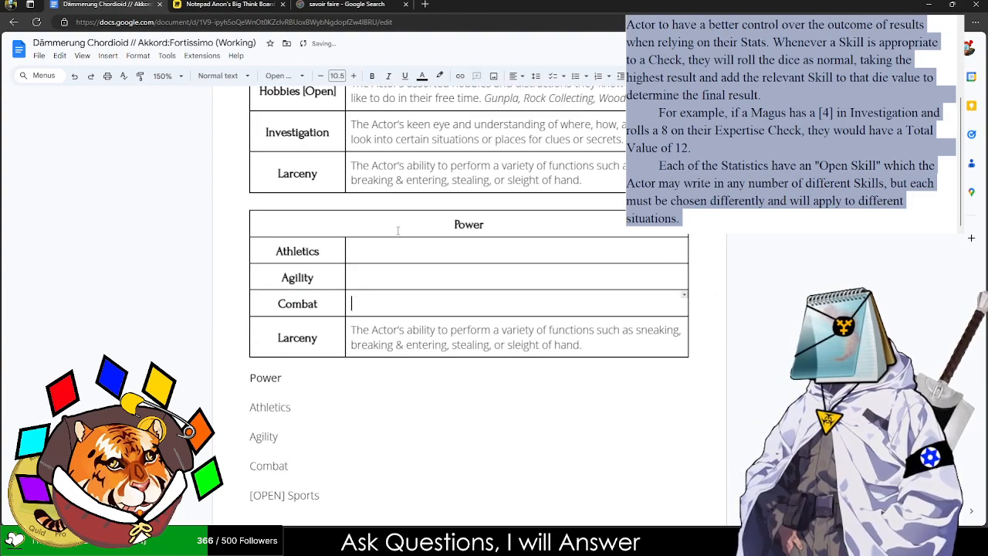
# - Rename the Power table's Larceny row "Sports [Open]" and clear its description
pyautogui.press('Tab')
pyautogui.write('Spor')
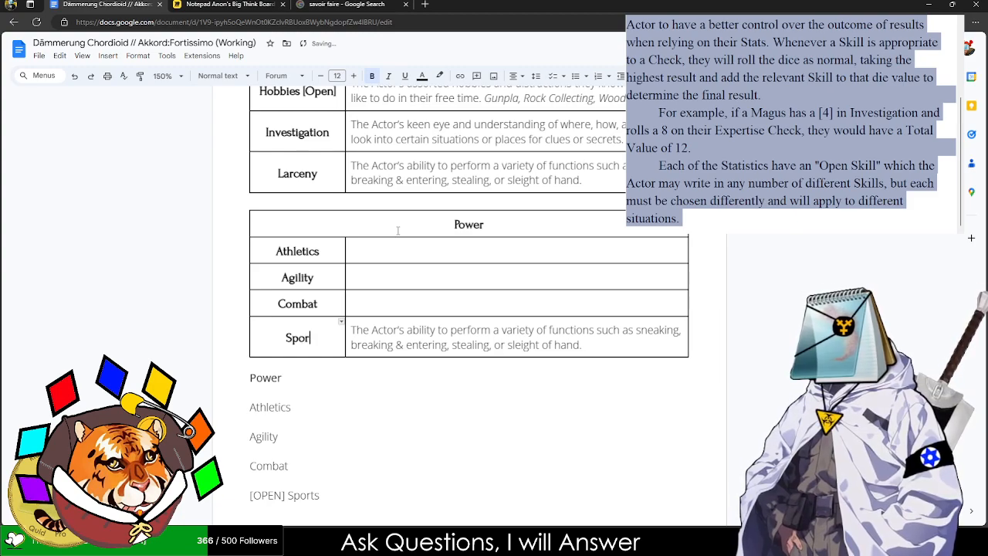
pyautogui.write('ts [Open]')
pyautogui.press('Tab')
pyautogui.press('Delete')
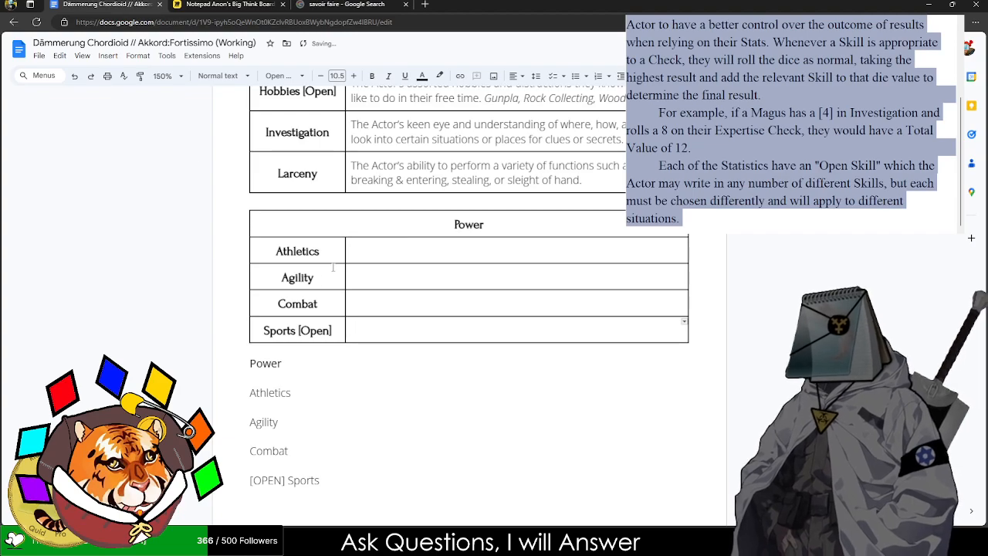
# - Write "The Actor's ability to use their body for physical labor or strength related tasks" as the Athletics description
pyautogui.click(360, 251)
pyautogui.write('The A')
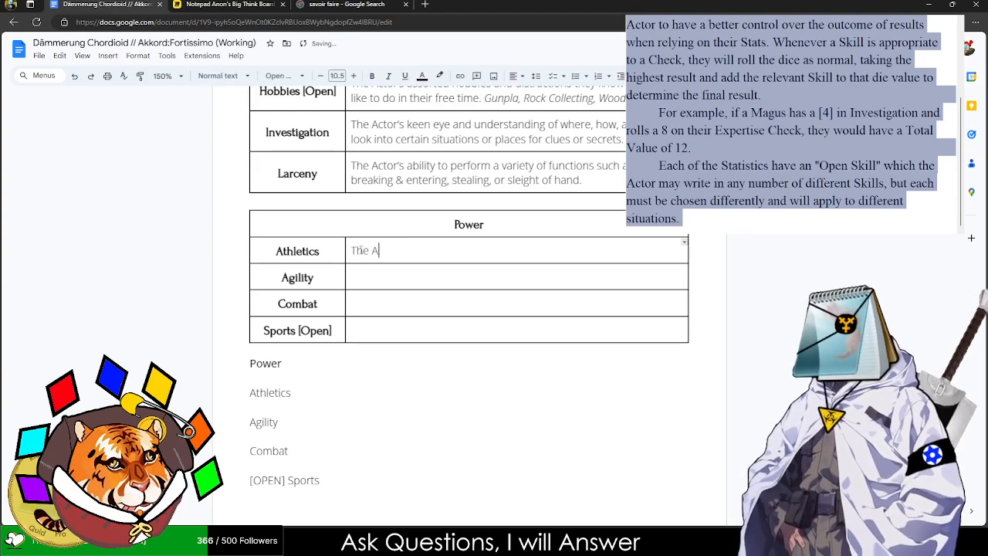
pyautogui.write("ctor's ability to use their body for physical labor of")
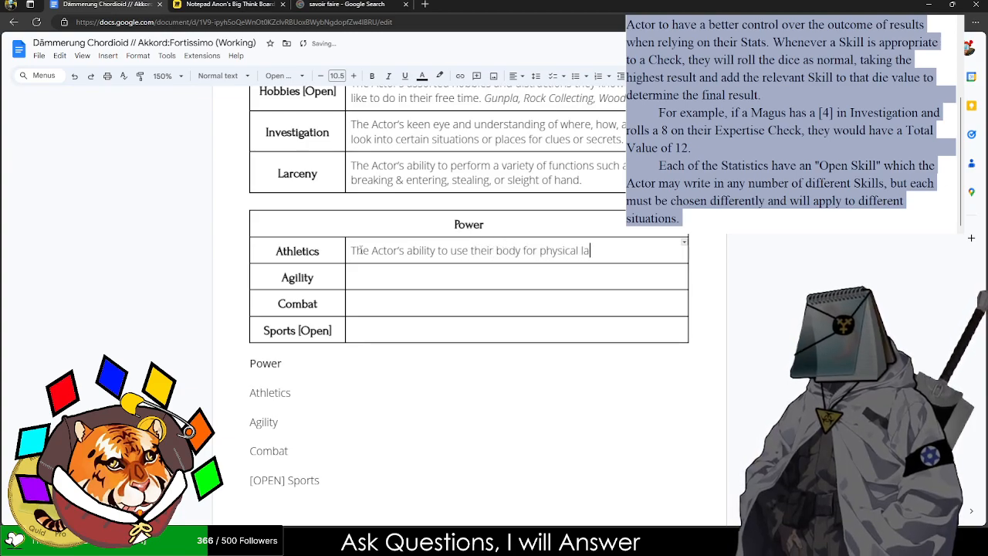
pyautogui.press('BackSpace')
pyautogui.press('BackSpace')
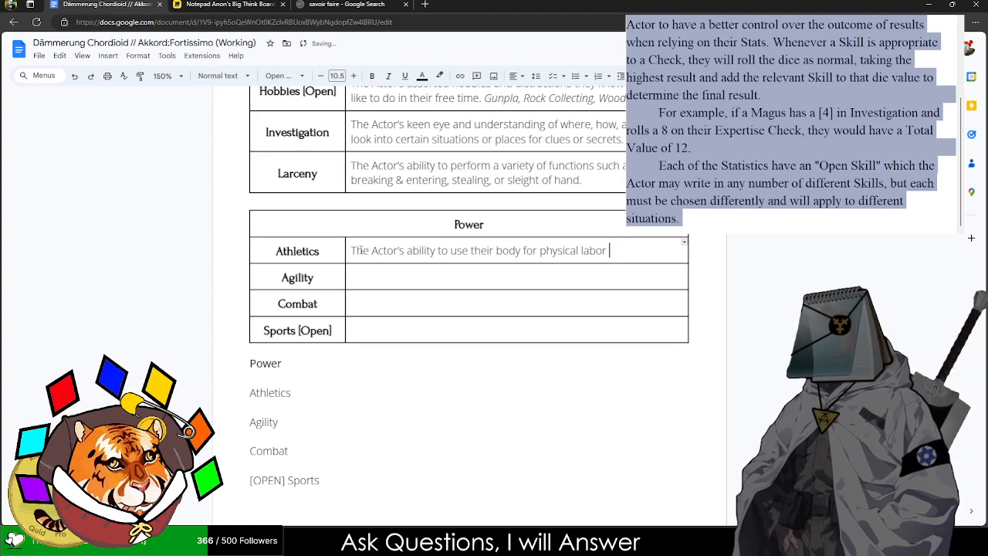
pyautogui.write('or')
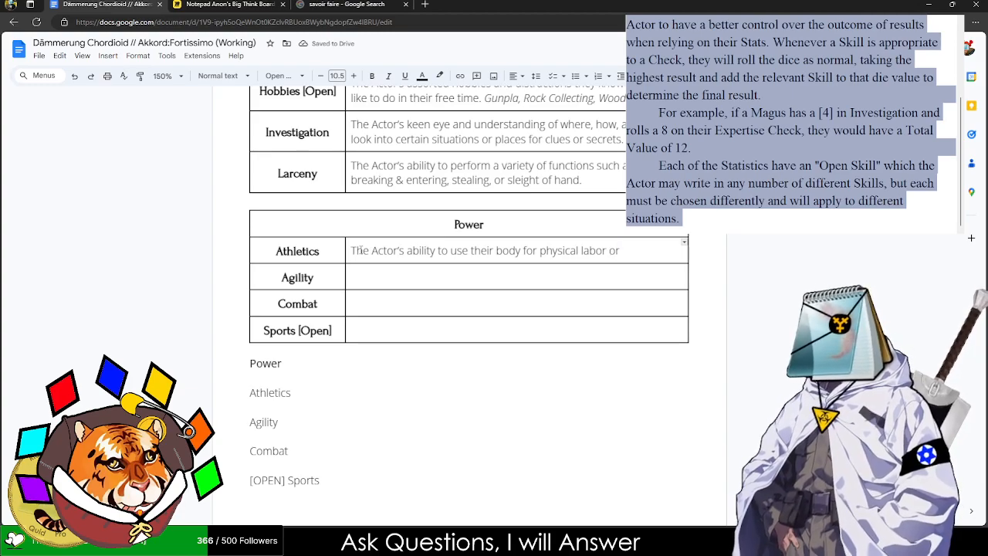
pyautogui.write(' strength related task')
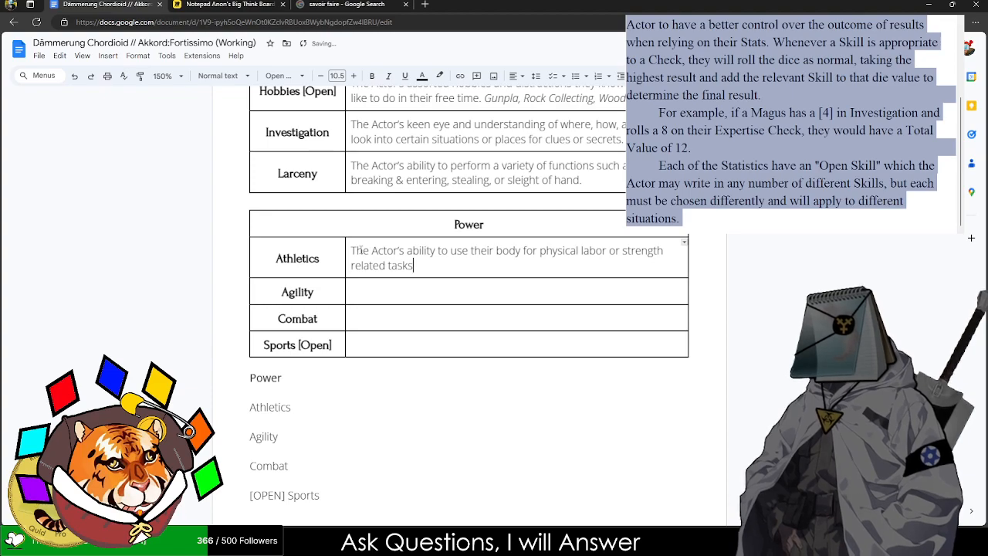
# - End the first Athletics sentence with a period and add "Pumping that iron takes a lot of work."
pyautogui.write('s. Po')
pyautogui.write('mping that ironn')
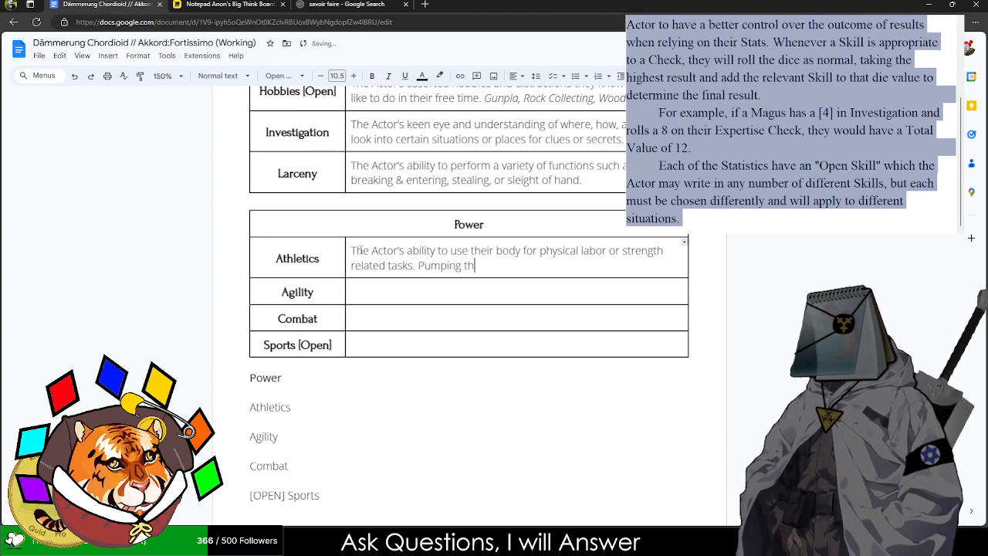
pyautogui.press('BackSpace')
pyautogui.press('BackSpace')
pyautogui.write('n and')
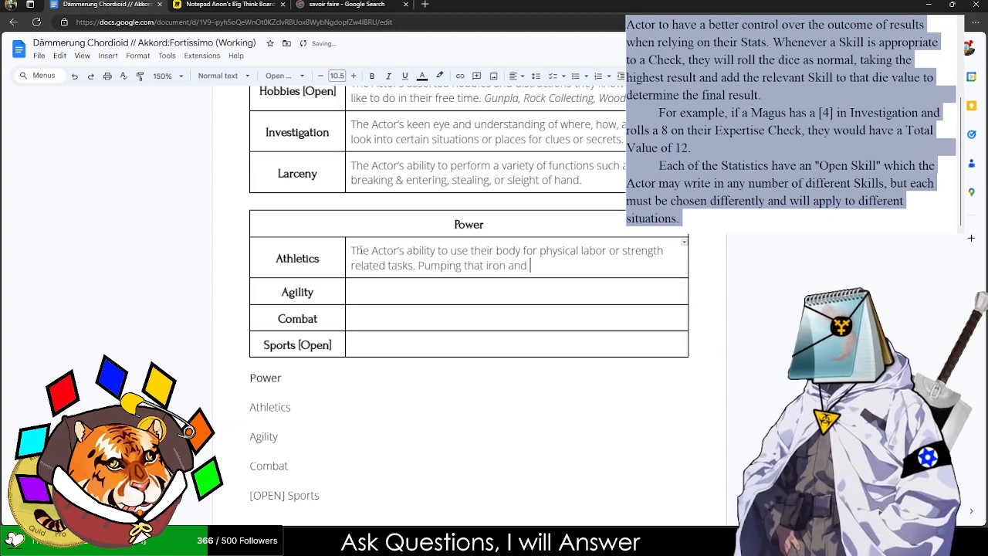
pyautogui.press('BackSpace')
pyautogui.press('BackSpace')
pyautogui.write('takes a lot of work.')
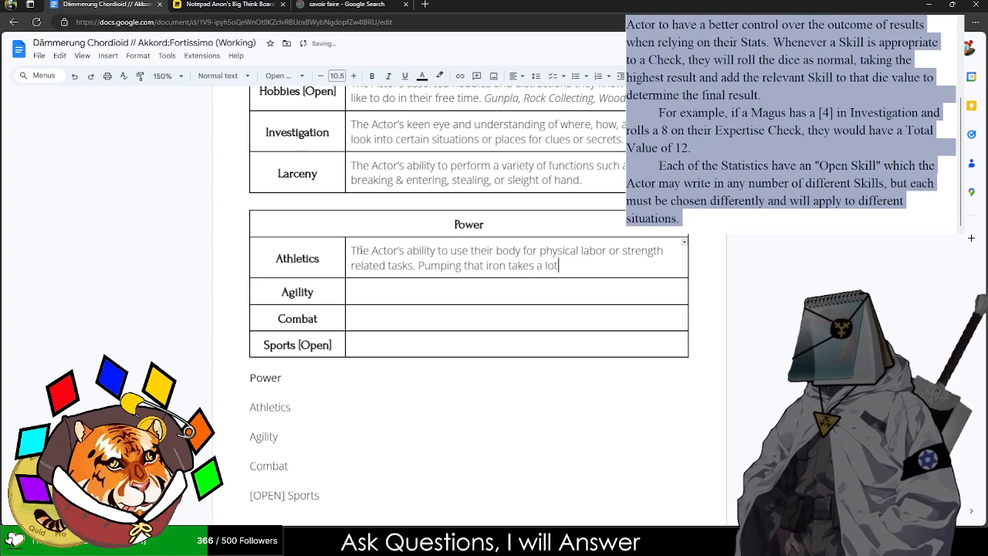
# - Begin the Agility description in non-italic text with "The Actor's natural grace and speed under pressure,"
pyautogui.press('Tab')
pyautogui.press('Tab')
pyautogui.write('The')
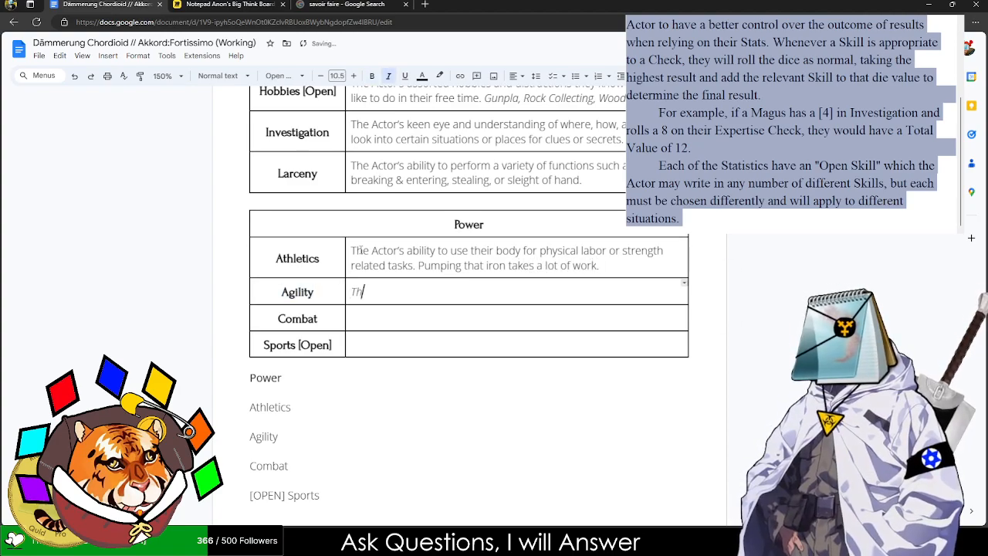
pyautogui.press('BackSpace')
pyautogui.press('BackSpace')
pyautogui.press('BackSpace')
pyautogui.hotkey('ctrl', 'i')
pyautogui.write('At')
pyautogui.press('BackSpace')
pyautogui.press('BackSpace')
pyautogui.write("The Actor'")
pyautogui.write('s natural grace an')
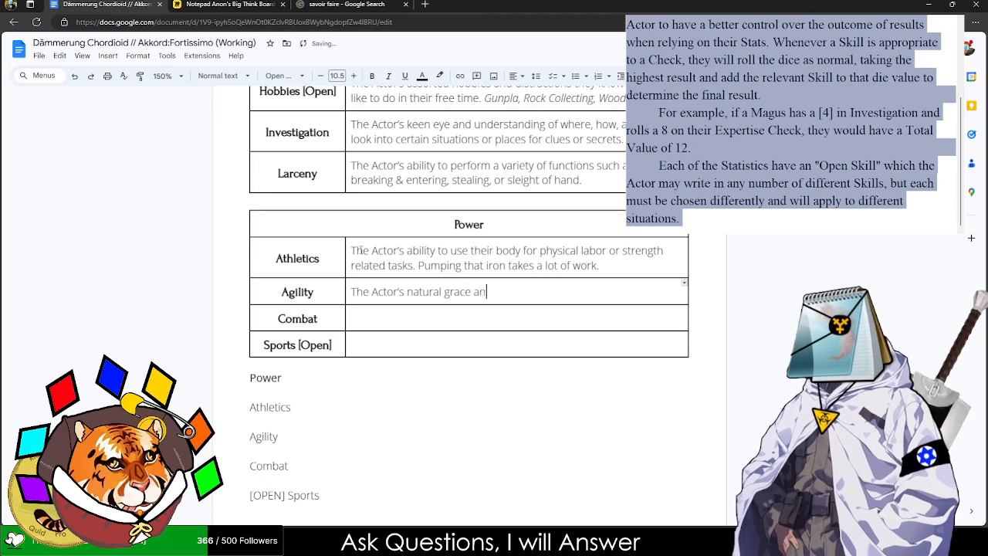
pyautogui.write('d ')
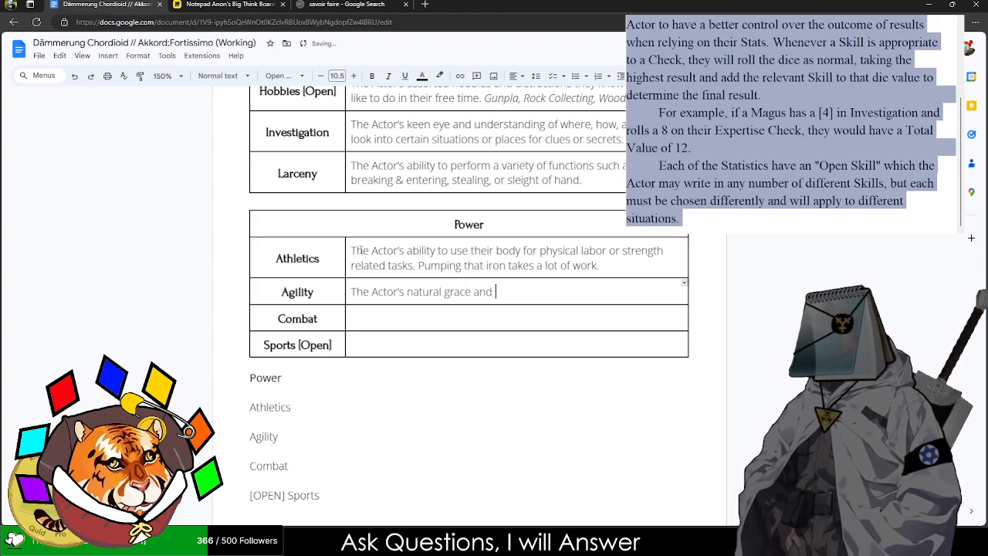
pyautogui.write('speed under pressure')
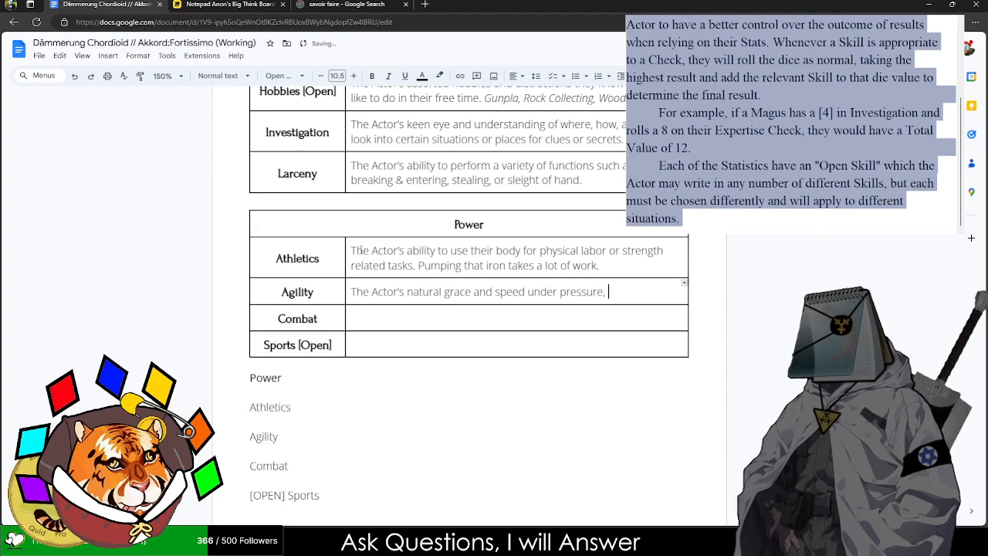
pyautogui.write(', springing')
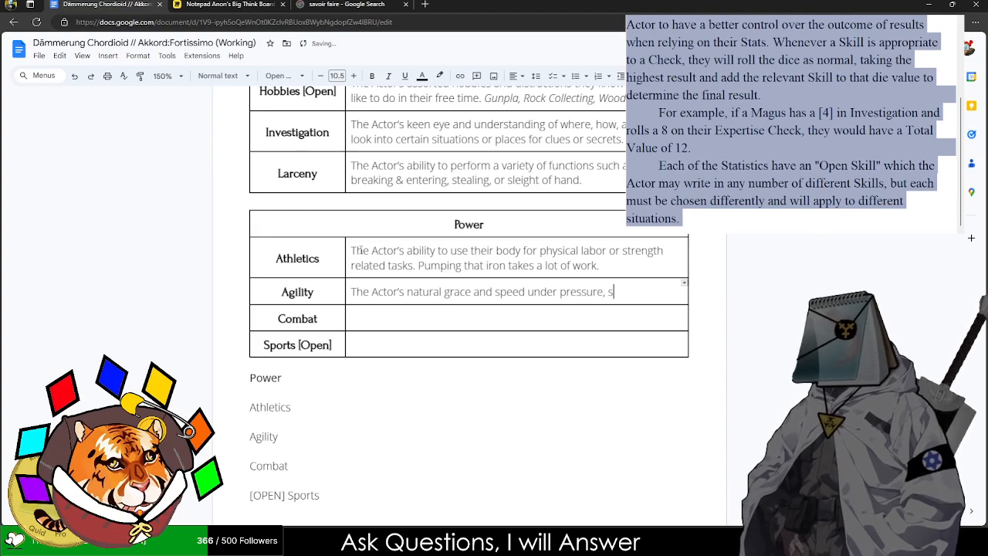
pyautogui.press('BackSpace')
pyautogui.press('BackSpace')
pyautogui.press('BackSpace')
pyautogui.press('BackSpace')
pyautogui.write('ting fast and')
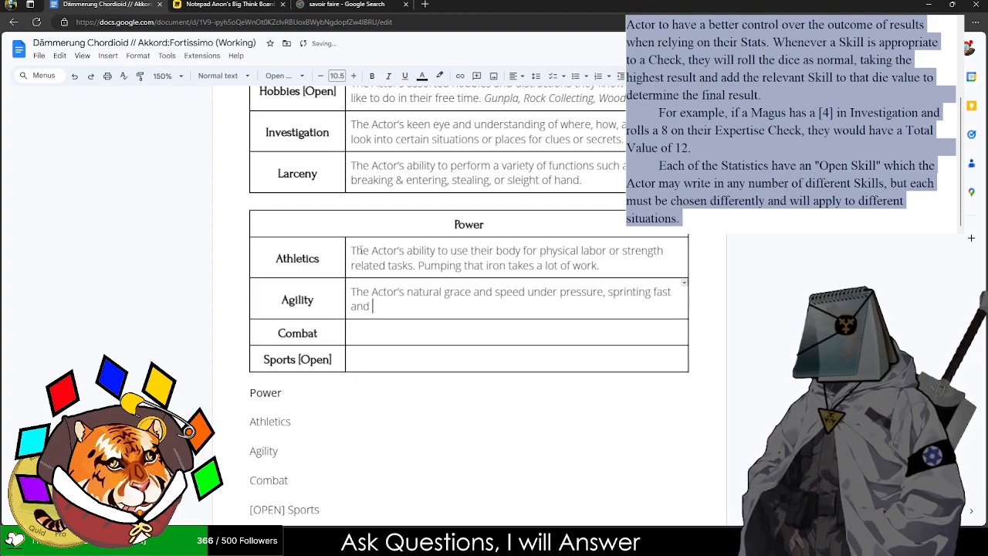
pyautogui.press('BackSpace')
pyautogui.press('BackSpace')
pyautogui.press('BackSpace')
pyautogui.press('BackSpace')
pyautogui.press('BackSpace')
pyautogui.press('BackSpace')
pyautogui.press('BackSpace')
pyautogui.press('BackSpace')
pyautogui.press('BackSpace')
pyautogui.press('BackSpace')
pyautogui.press('BackSpace')
pyautogui.press('BackSpace')
pyautogui.press('BackSpace')
pyautogui.press('BackSpace')
pyautogui.press('BackSpace')
pyautogui.press('BackSpace')
pyautogui.press('BackSpace')
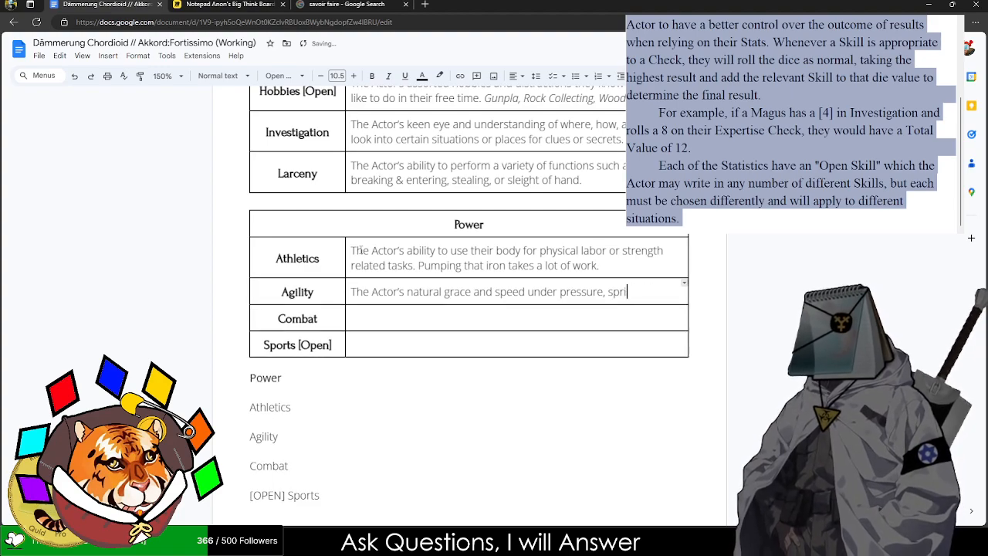
# - Finish the Agility description with "from parkour, running from enemies, or trying to climb through a window quickly."
pyautogui.write('frmo')
pyautogui.press('BackSpace')
pyautogui.press('BackSpace')
pyautogui.write('rom parkour to')
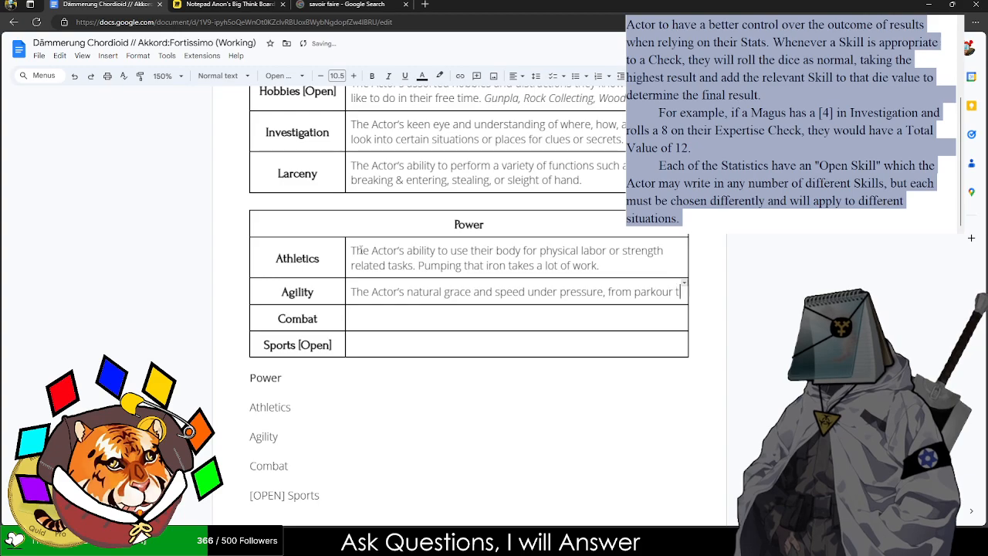
pyautogui.press('BackSpace')
pyautogui.press('BackSpace')
pyautogui.write(',')
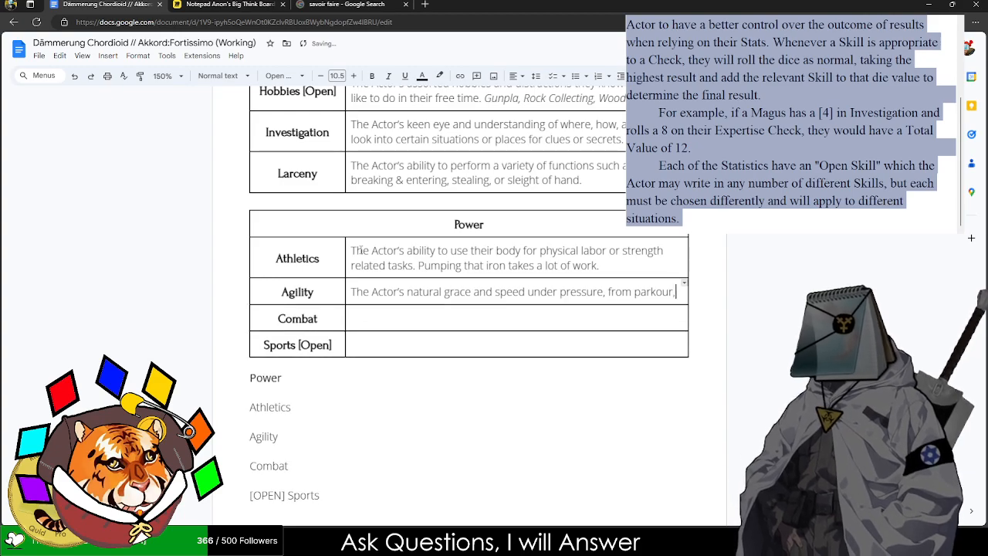
pyautogui.write(' runngin')
pyautogui.press('BackSpace')
pyautogui.press('BackSpace')
pyautogui.write('ing from enemies, or trying ')
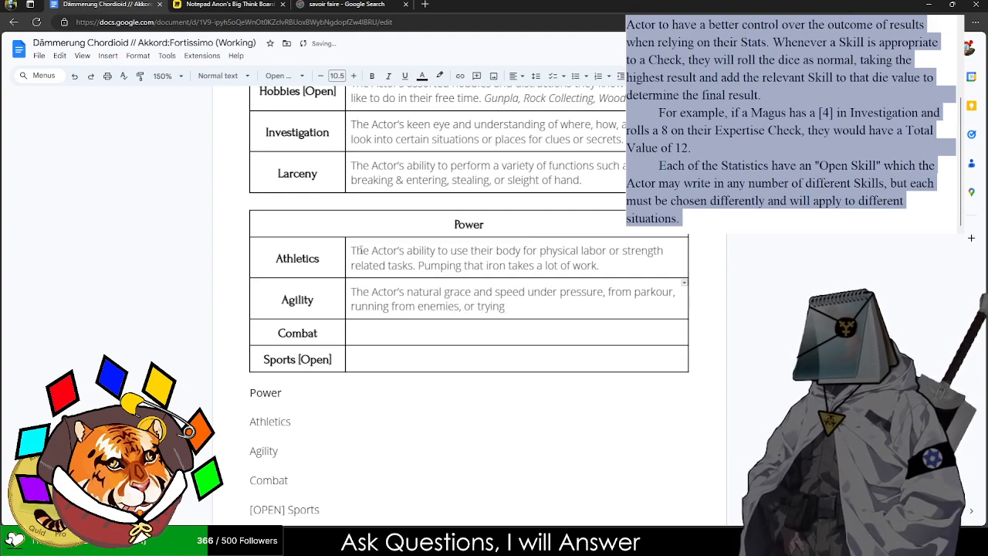
pyautogui.write('to climb')
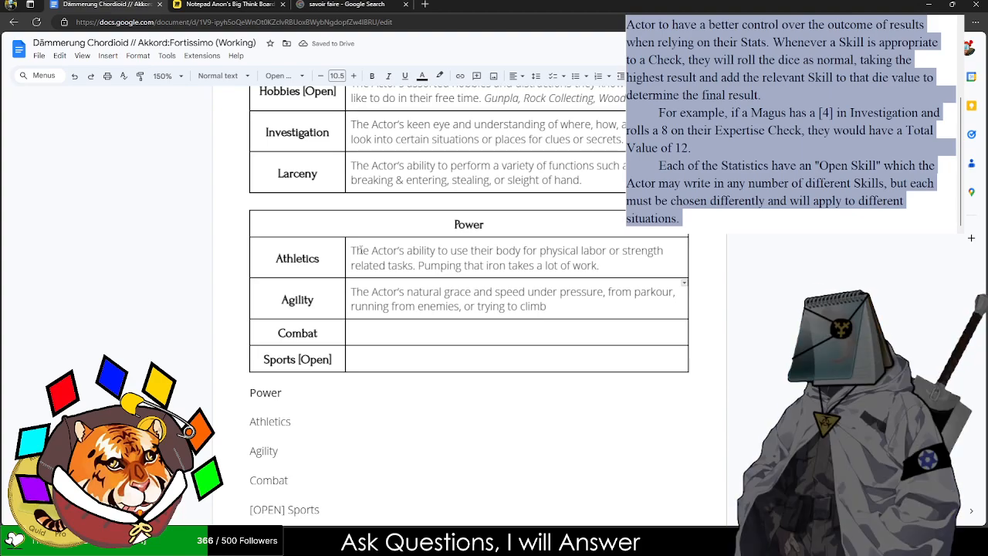
pyautogui.write('thr')
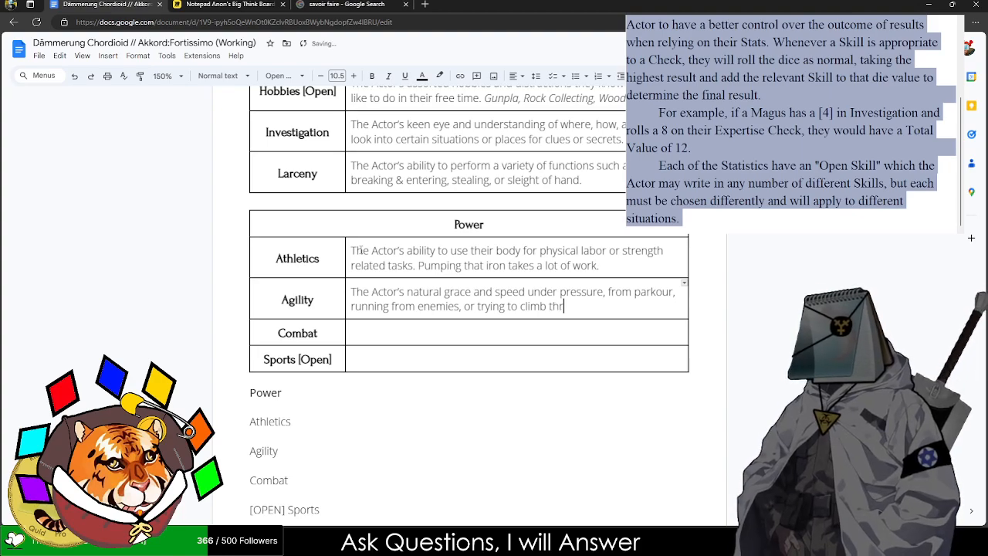
pyautogui.write('ough a window quickly.')
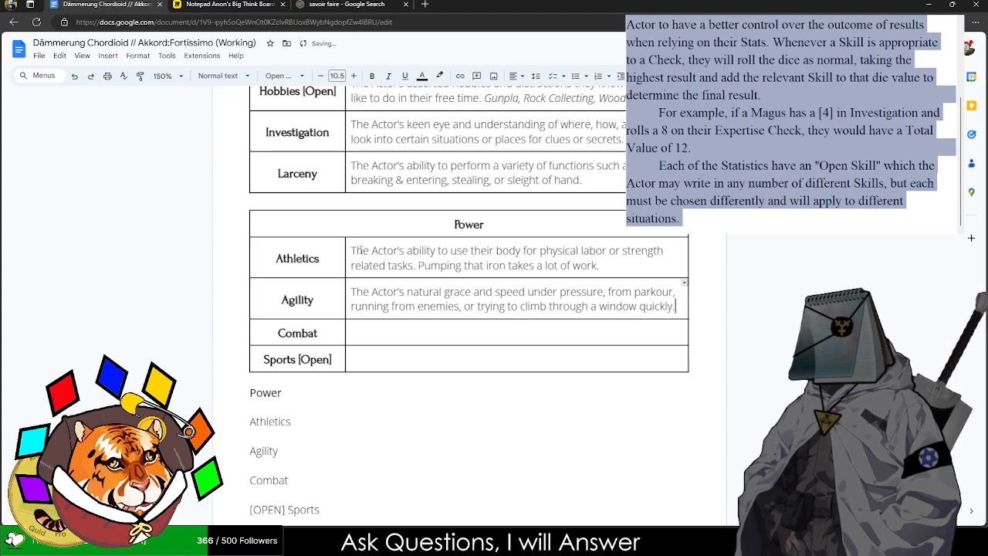
# - Begin the Combat description in the Power table with "The Actor's"
pyautogui.press('Down')
pyautogui.write("The Actor'")
pyautogui.write('s talent and')
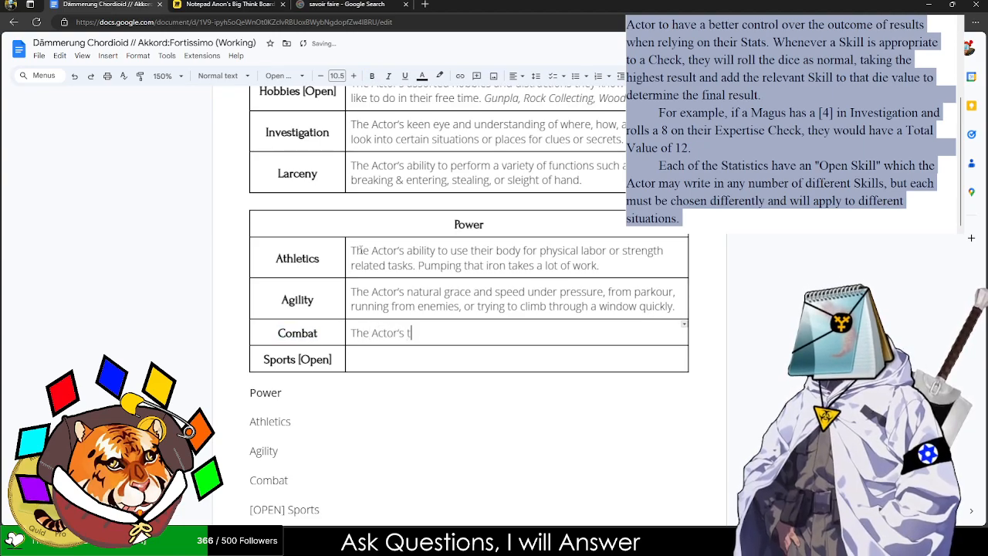
pyautogui.press('BackSpace')
pyautogui.press('BackSpace')
pyautogui.press('BackSpace')
pyautogui.press('BackSpace')
pyautogui.press('BackSpace')
pyautogui.press('BackSpace')
pyautogui.press('BackSpace')
pyautogui.press('BackSpace')
pyautogui.press('BackSpace')
pyautogui.press('BackSpace')
pyautogui.press('BackSpace')
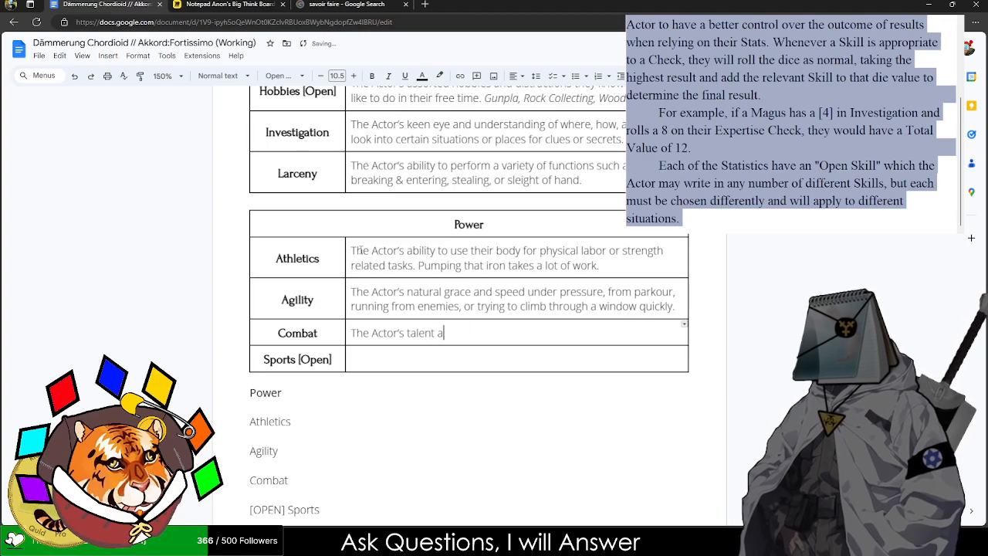
# - Continue the Combat description with "natural instincts when it comes to melee combat situations,"
pyautogui.write('natural inst')
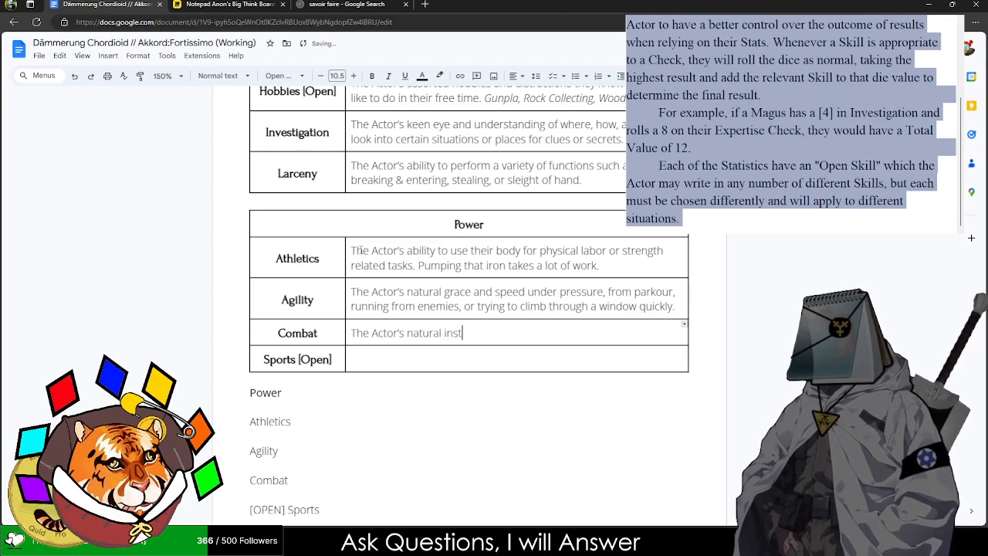
pyautogui.write('incts when it comes to ')
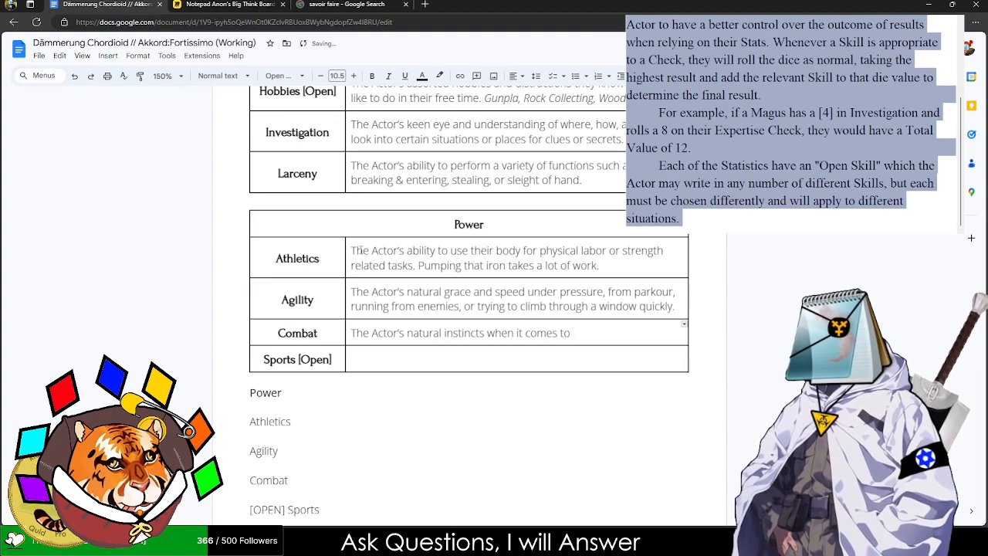
pyautogui.write('melee com')
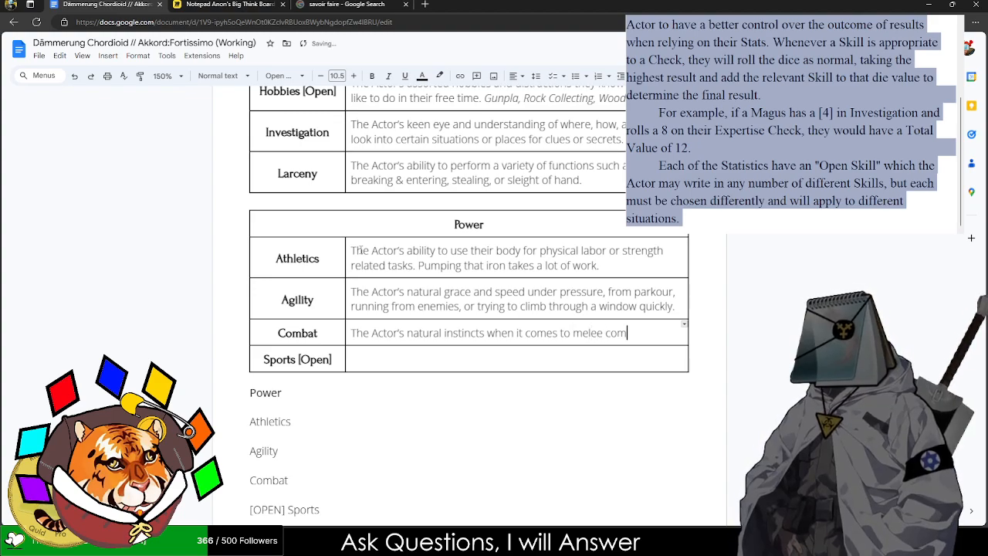
pyautogui.write('bat situations, get')
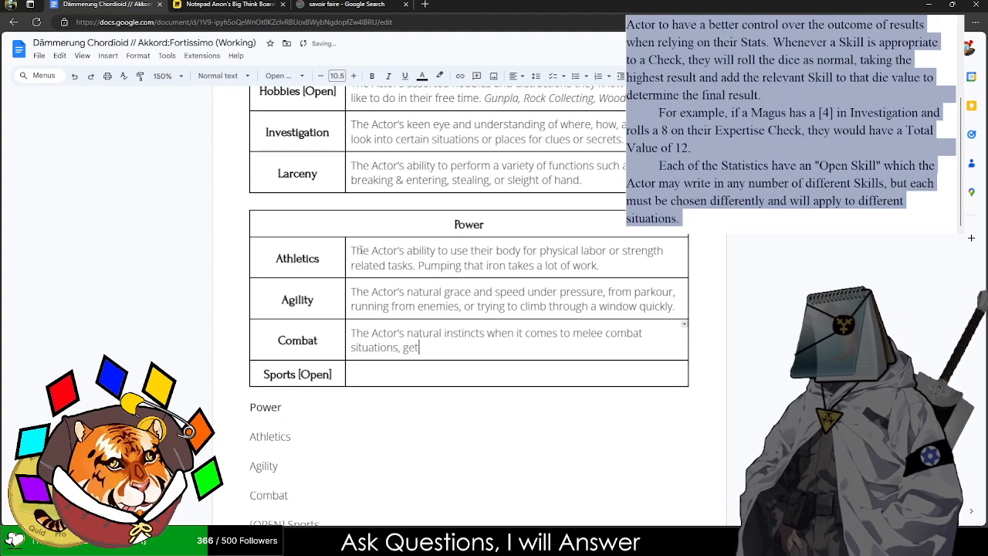
pyautogui.write('ting upright')
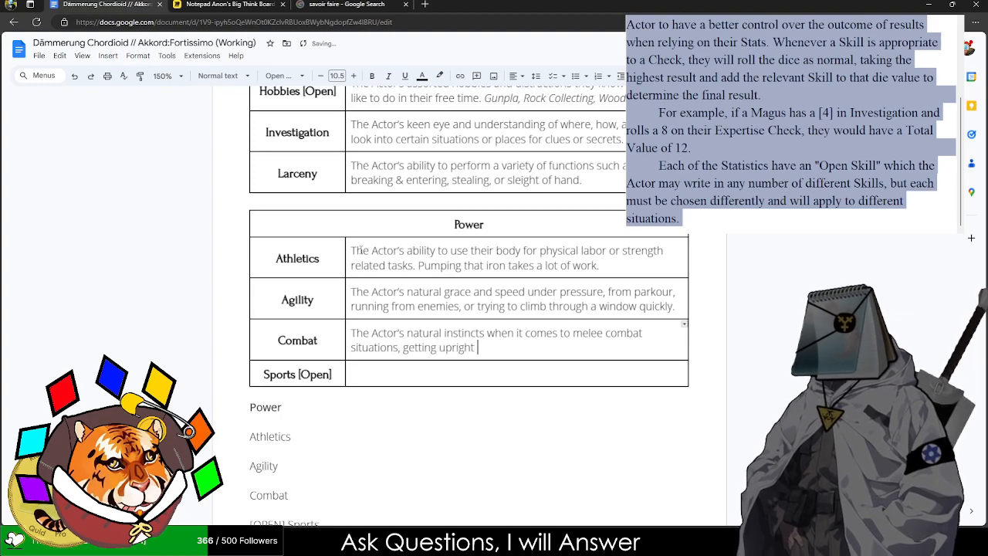
pyautogui.press('BackSpace')
pyautogui.press('BackSpace')
pyautogui.press('BackSpace')
pyautogui.press('BackSpace')
pyautogui.press('BackSpace')
pyautogui.press('BackSpace')
pyautogui.press('BackSpace')
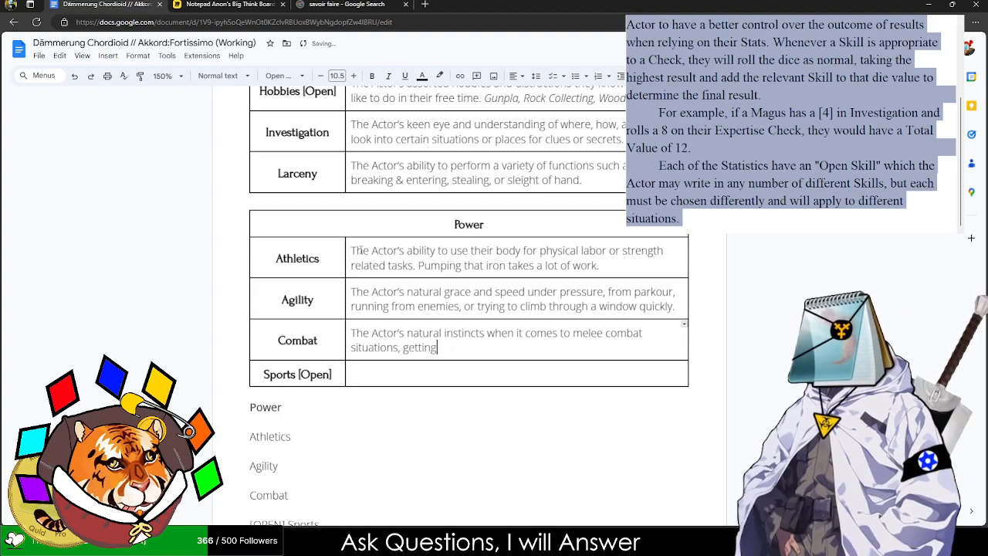
pyautogui.press('BackSpace')
pyautogui.press('BackSpace')
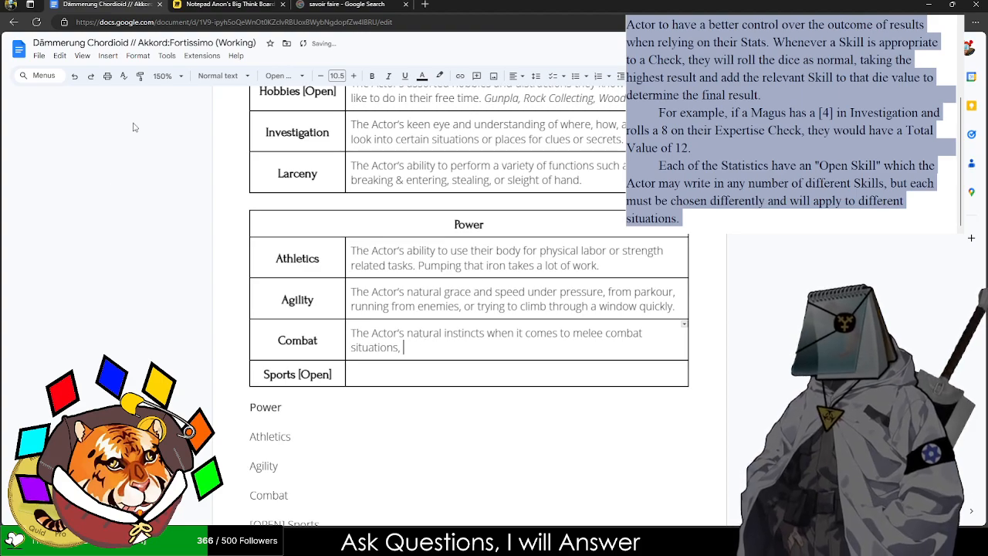
# - Rename the Combat skill in the Power table to "Melee"
pyautogui.doubleClick(289, 343)
pyautogui.write('Brawl')
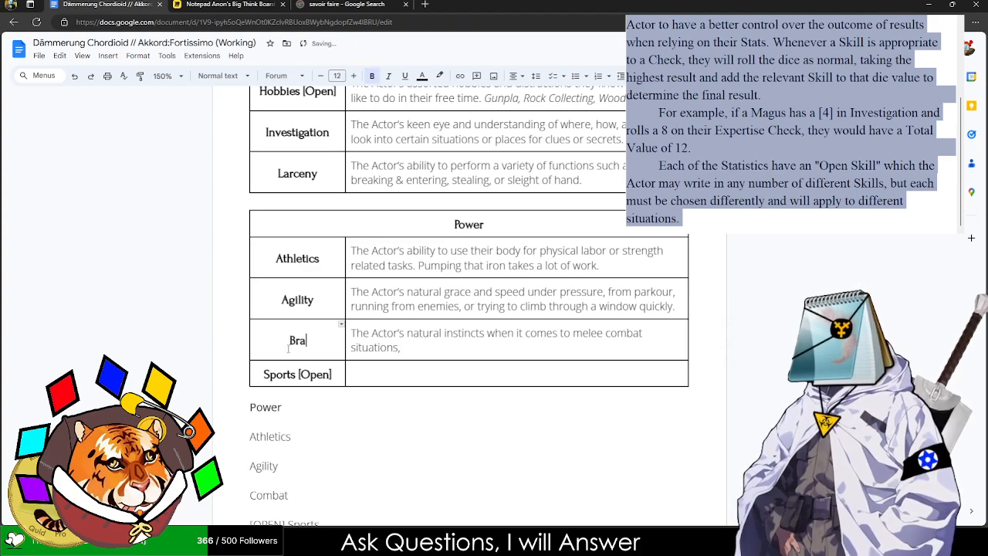
pyautogui.press('BackSpace')
pyautogui.press('BackSpace')
pyautogui.press('BackSpace')
pyautogui.press('BackSpace')
pyautogui.press('BackSpace')
pyautogui.write('Melee')
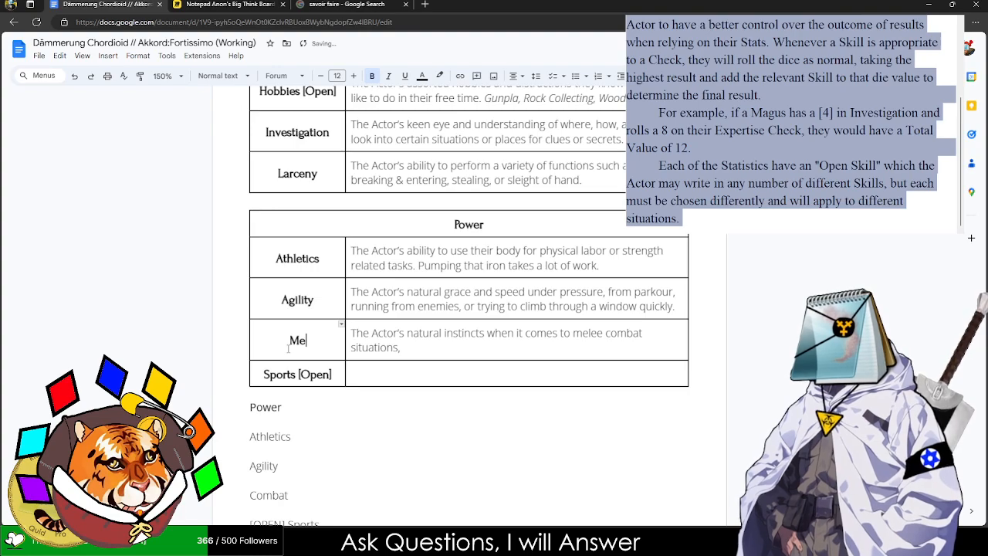
# - Replace the text in the Melee description cell with the opening words "The Actor's"
pyautogui.press('Tab')
pyautogui.write("The ACtor'")
pyautogui.press('BackSpace')
pyautogui.press('BackSpace')
pyautogui.press('BackSpace')
pyautogui.press('BackSpace')
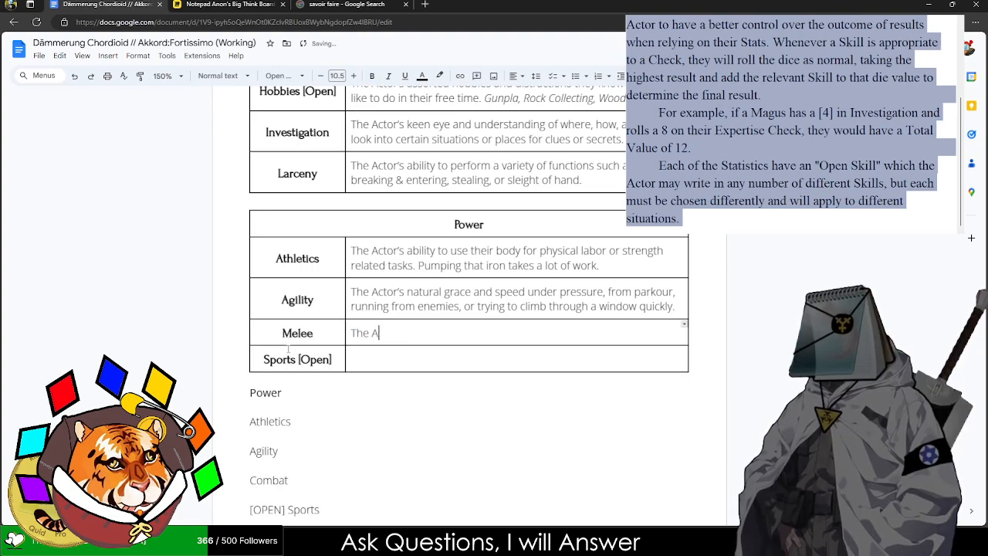
pyautogui.write("ctor's natural ta")
pyautogui.press('BackSpace')
pyautogui.press('BackSpace')
pyautogui.press('BackSpace')
pyautogui.press('BackSpace')
pyautogui.press('BackSpace')
pyautogui.press('BackSpace')
pyautogui.press('BackSpace')
pyautogui.press('BackSpace')
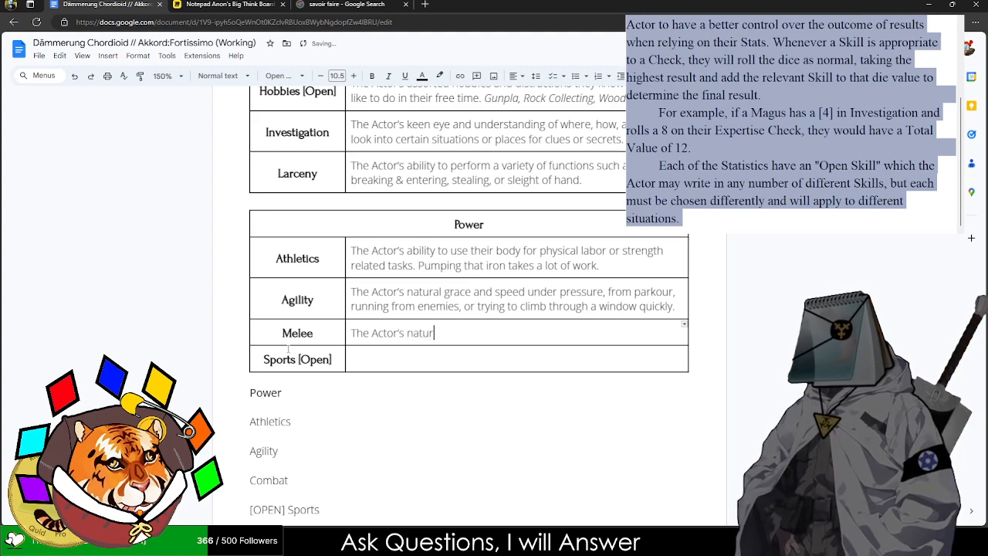
# - Continue the Melee description with "talent for getting into fights"
pyautogui.write('talent for g')
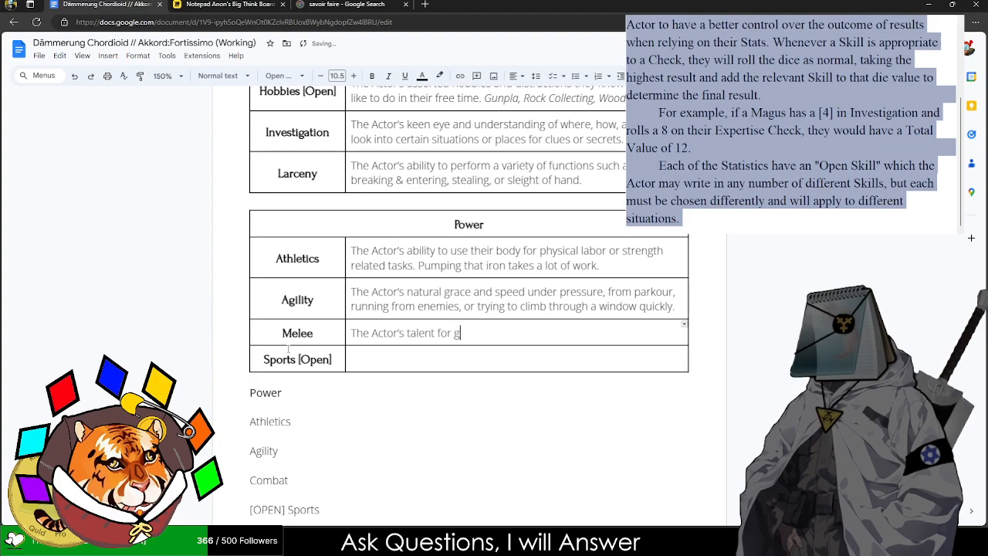
pyautogui.write('etting into fights from bare')
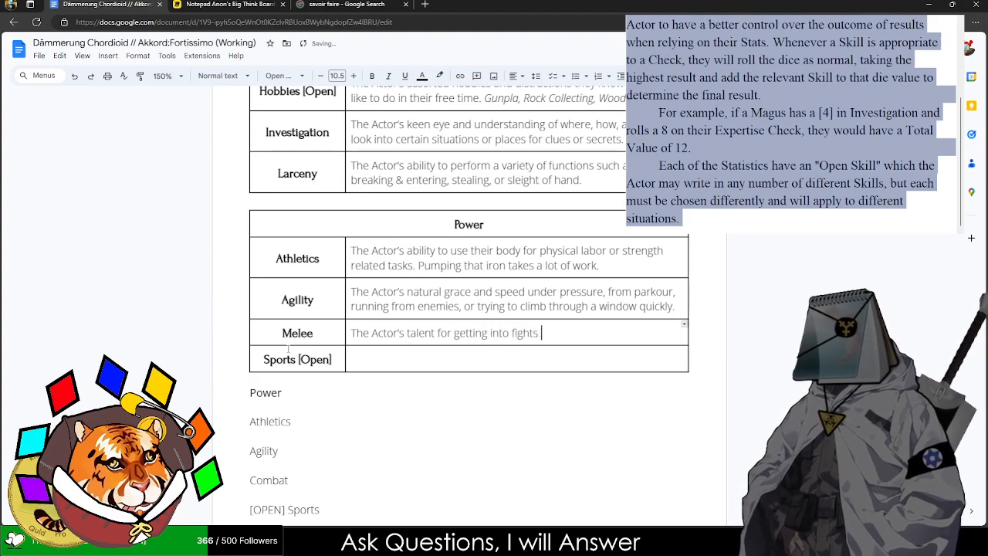
pyautogui.press('BackSpace')
pyautogui.press('BackSpace')
pyautogui.press('BackSpace')
pyautogui.press('BackSpace')
pyautogui.press('BackSpace')
pyautogui.press('BackSpace')
pyautogui.press('BackSpace')
pyautogui.press('BackSpace')
pyautogui.press('BackSpace')
pyautogui.press('BackSpace')
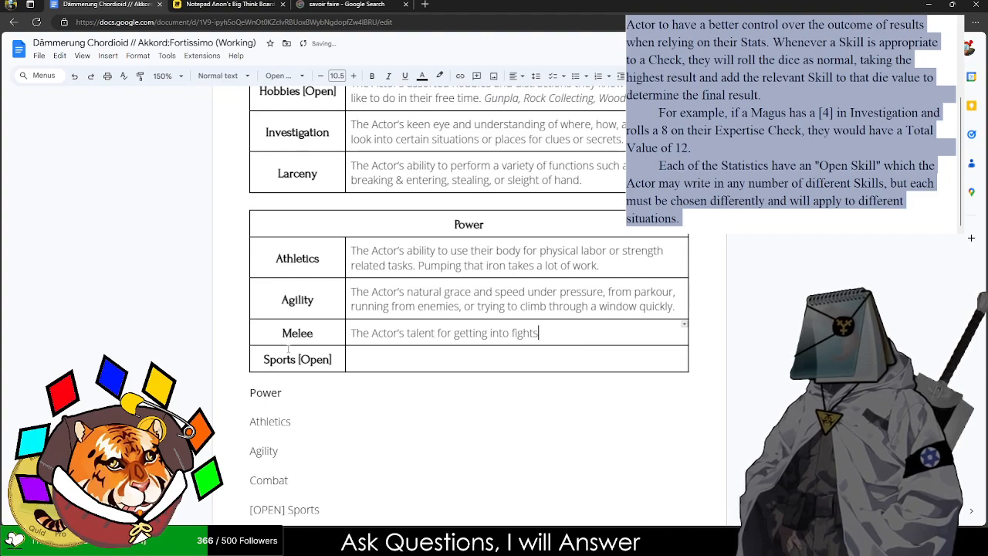
# - Extend the Melee description with "and coming out on top, whether it's schoolyard brawl or"
pyautogui.write('talent for getting into fights and')
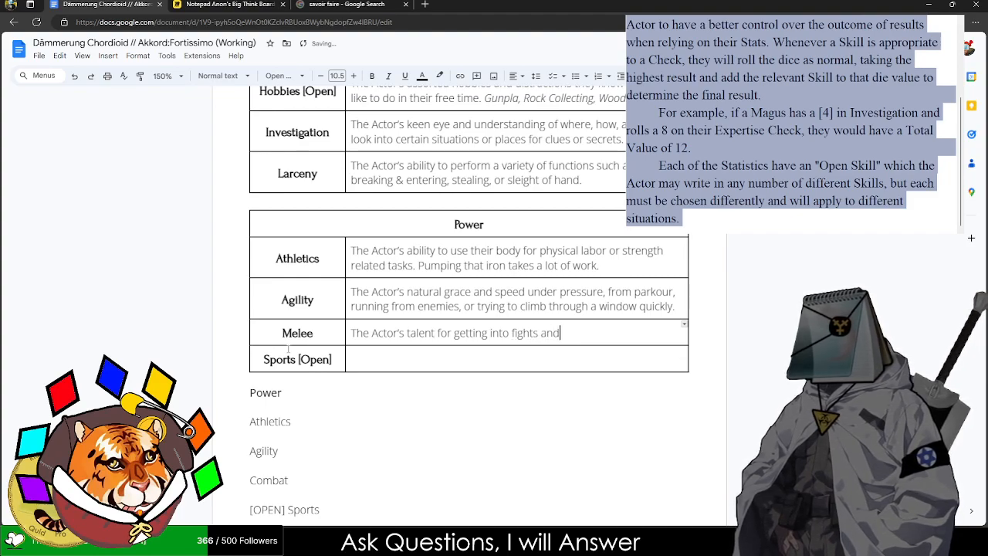
pyautogui.write(' coming ou')
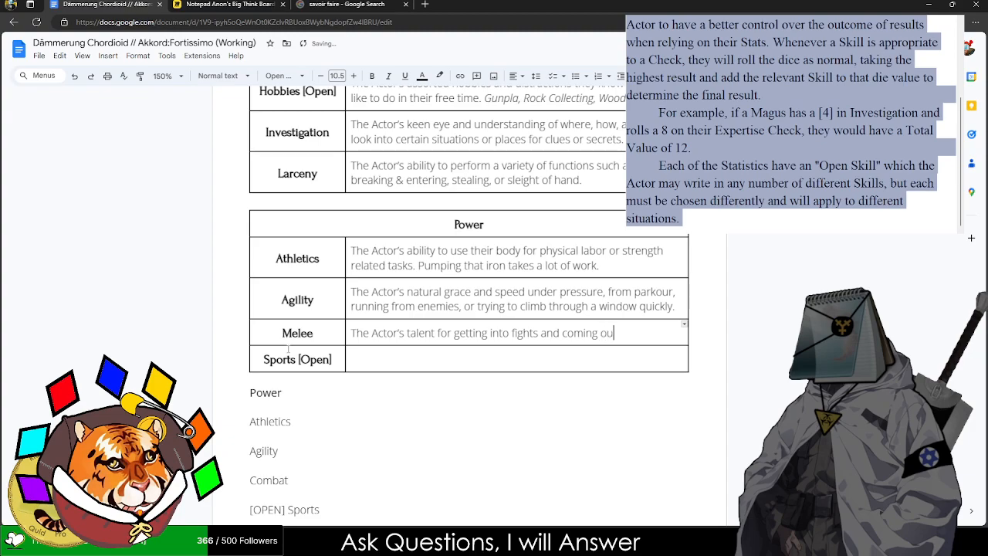
pyautogui.write('t on top, whether')
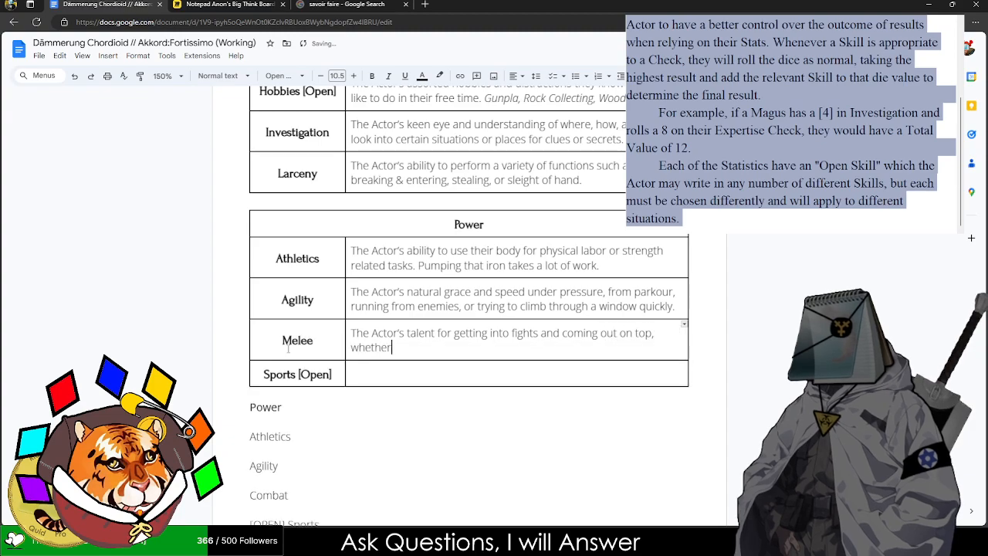
pyautogui.write(" it's knuck")
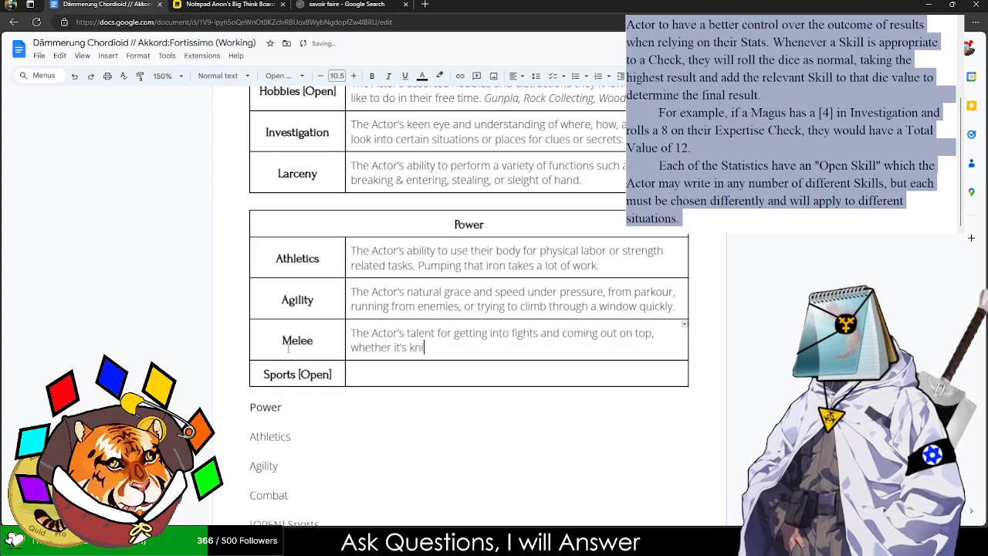
pyautogui.write('les')
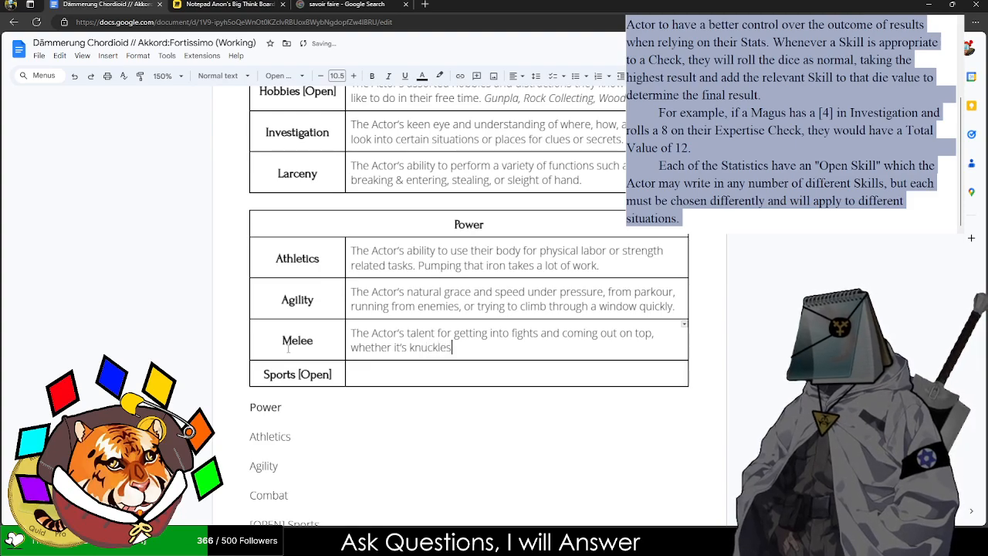
pyautogui.press('BackSpace')
pyautogui.press('BackSpace')
pyautogui.press('BackSpace')
pyautogui.press('BackSpace')
pyautogui.press('BackSpace')
pyautogui.press('BackSpace')
pyautogui.press('BackSpace')
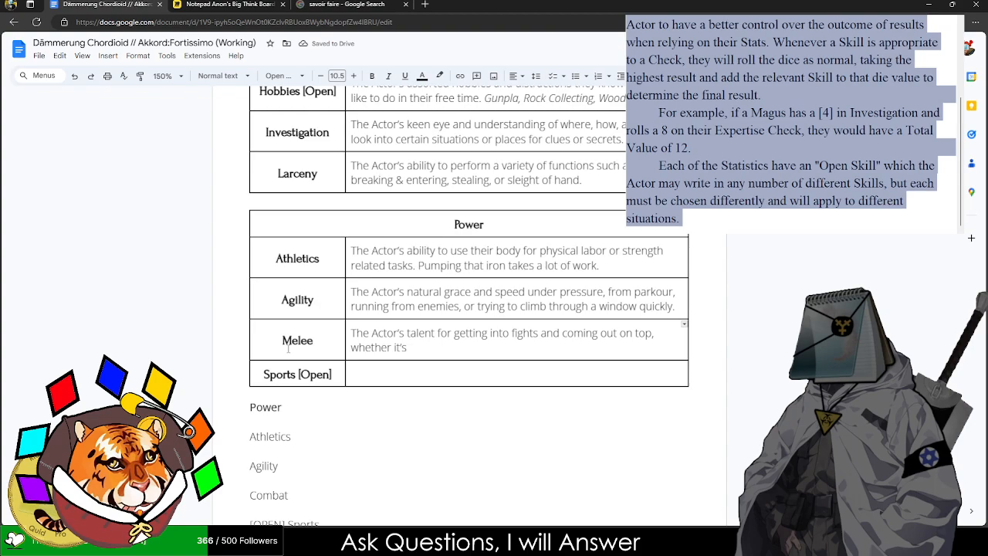
pyautogui.write('schoolyard brawl or ')
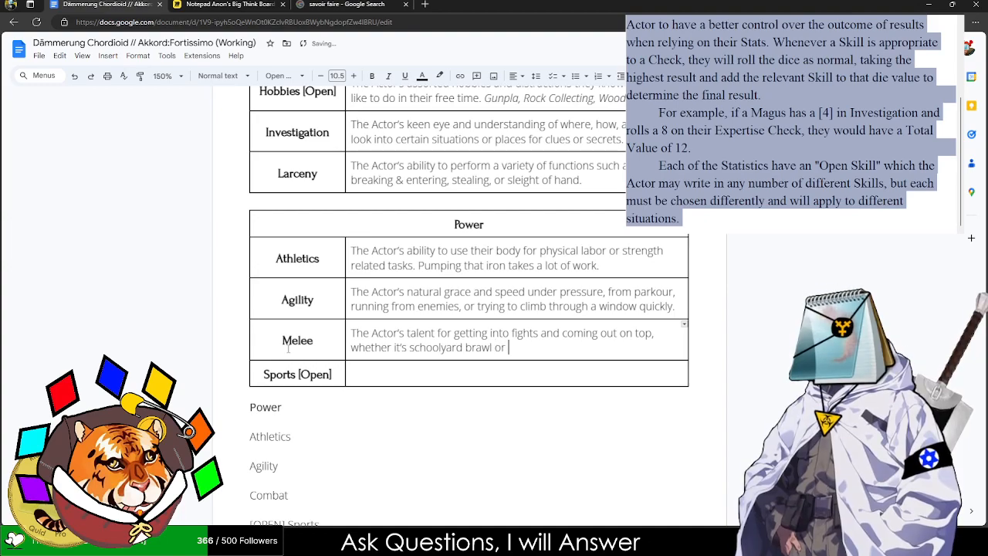
# - Finish the Melee description with "swinging a Magic Weapon.", capitalizing both words of the weapon term
pyautogui.write('sw')
pyautogui.press('BackSpace')
pyautogui.write('swinging a m')
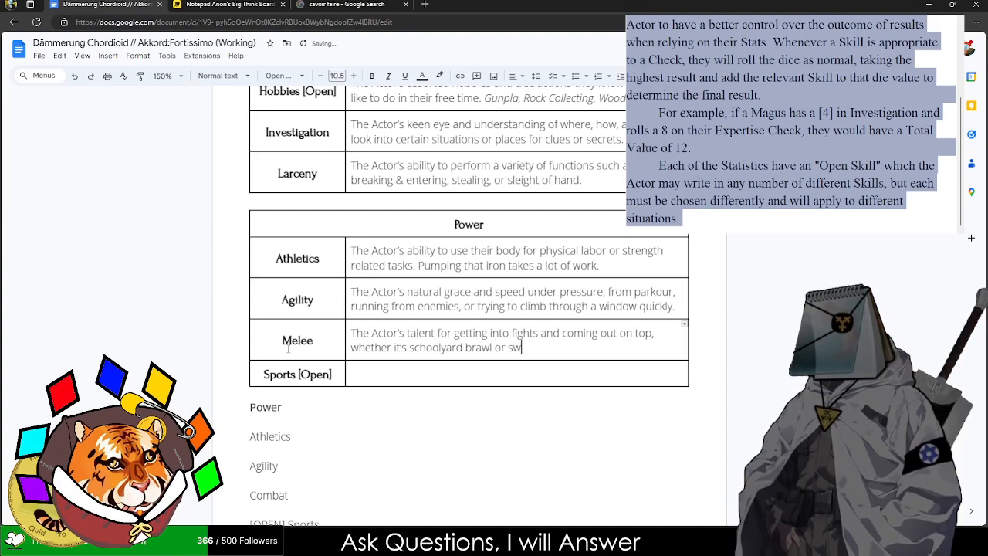
pyautogui.write('weap')
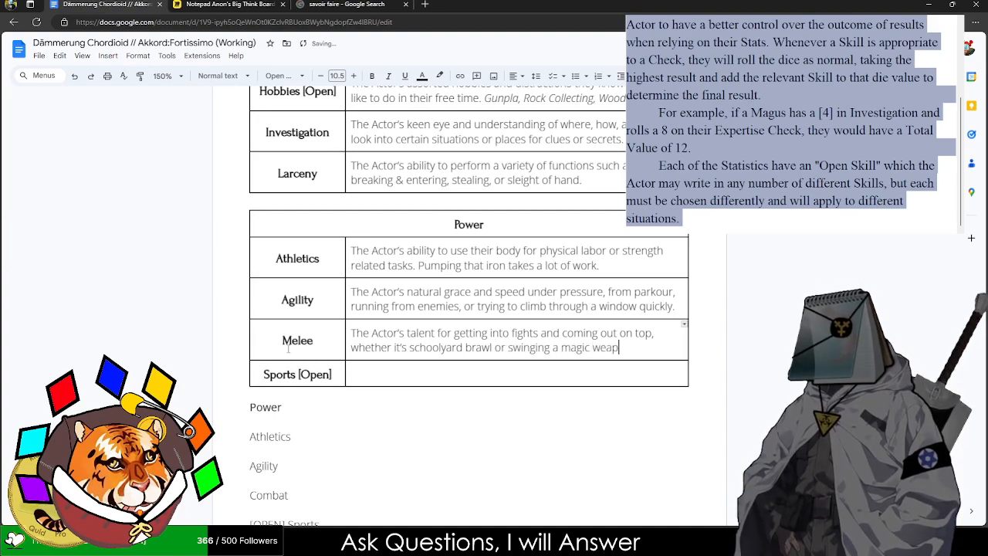
pyautogui.press('BackSpace')
pyautogui.press('BackSpace')
pyautogui.press('BackSpace')
pyautogui.press('BackSpace')
pyautogui.press('BackSpace')
pyautogui.press('BackSpace')
pyautogui.press('BackSpace')
pyautogui.press('BackSpace')
pyautogui.press('BackSpace')
pyautogui.press('BackSpace')
pyautogui.write('Magic Weapon.')
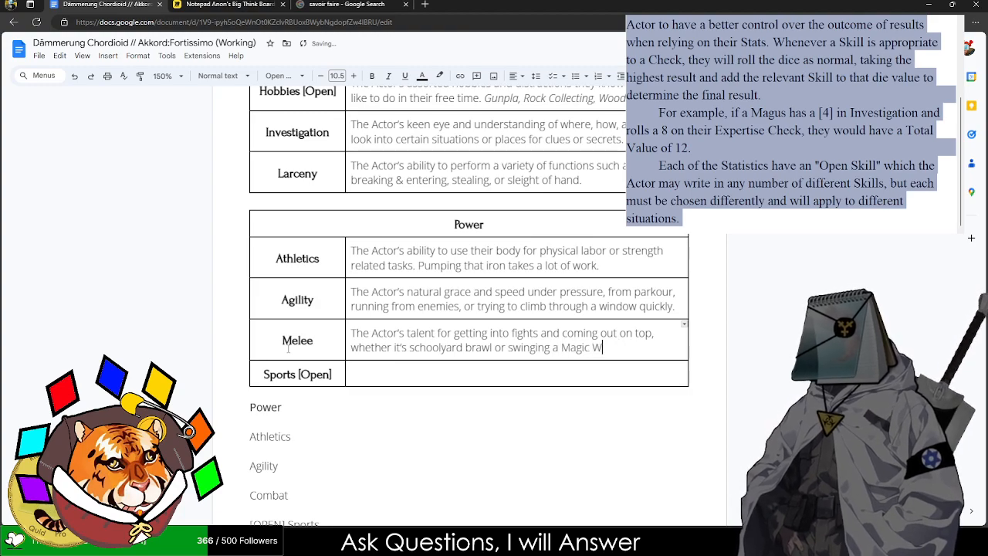
# - Write "The Actor's knowledge, information, and skill at particular sports and activities." as the Sports [Open] description
pyautogui.press('Tab')
pyautogui.press('Tab')
pyautogui.write('The A')
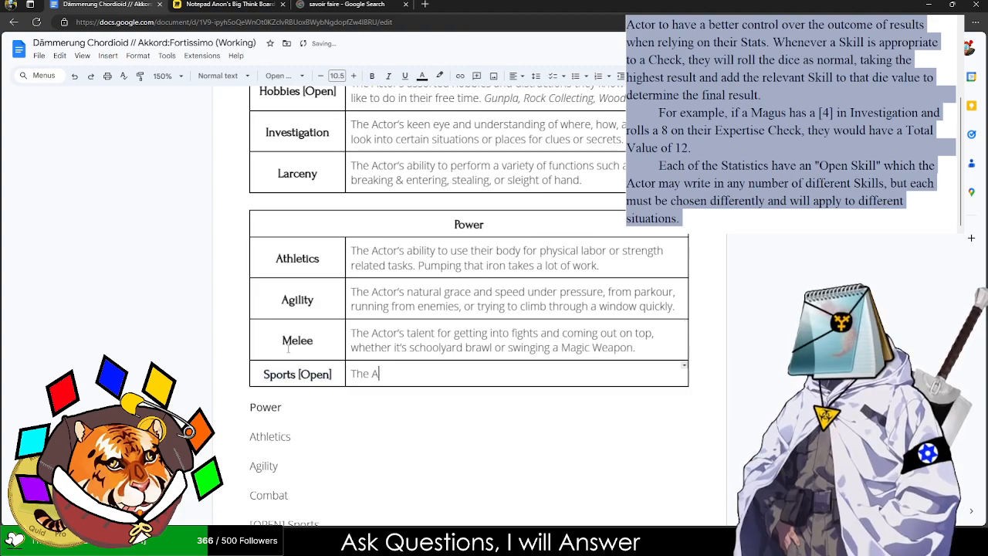
pyautogui.write("ctor's knowled")
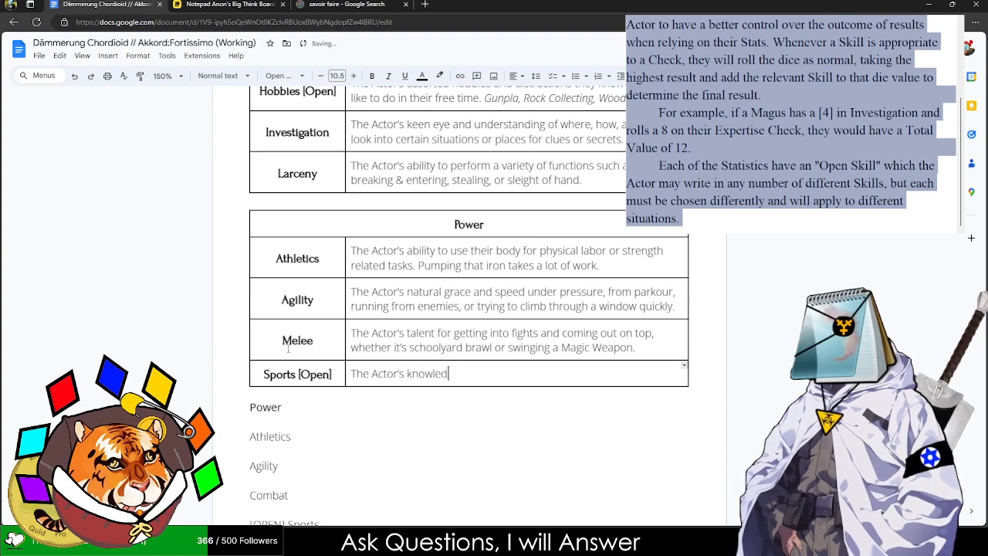
pyautogui.write('ge, information, and')
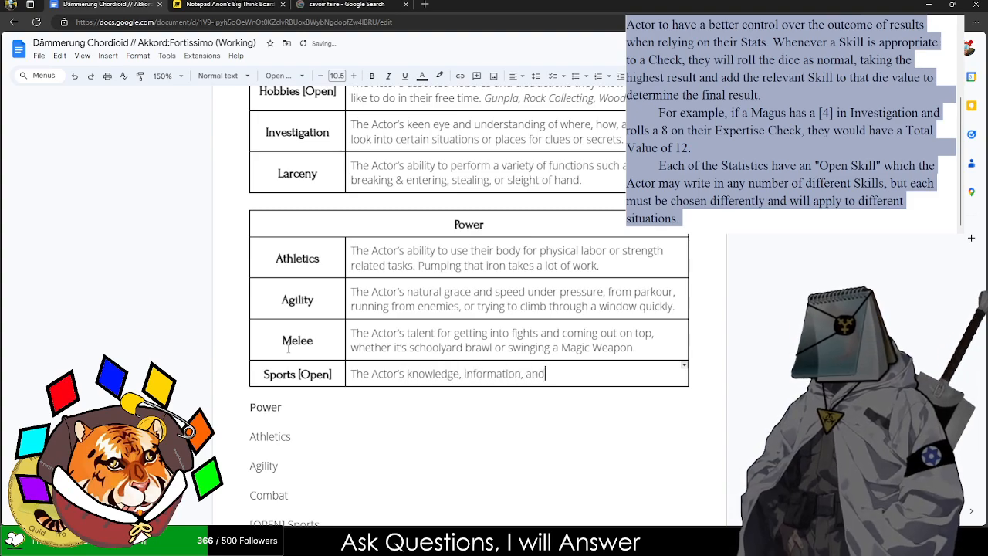
pyautogui.write(' skill at particu')
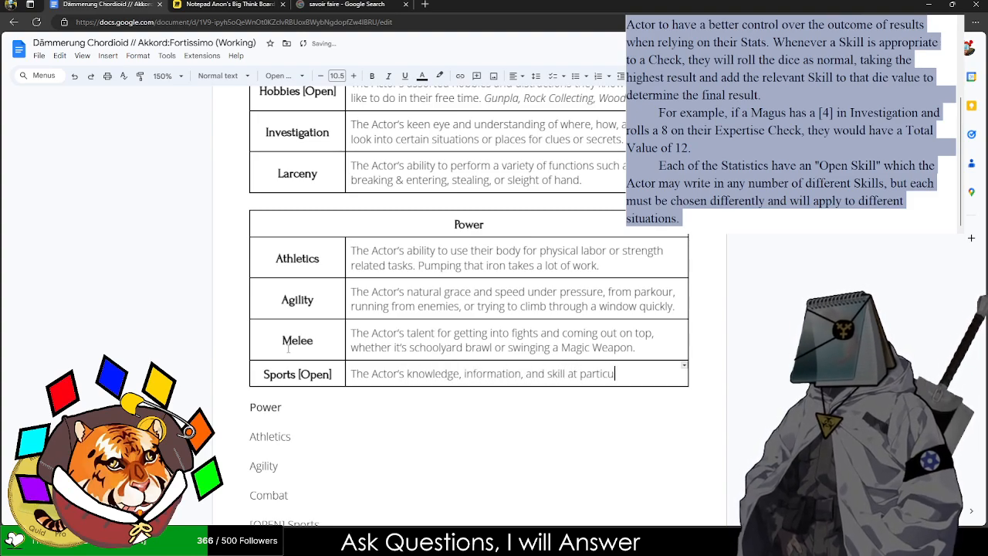
pyautogui.write('lar sports a')
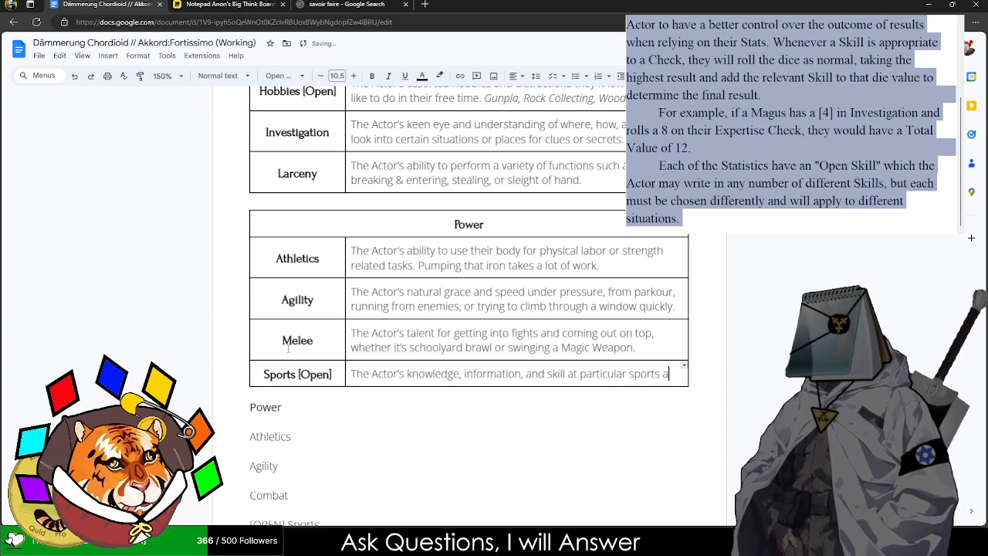
pyautogui.write('nd activities.')
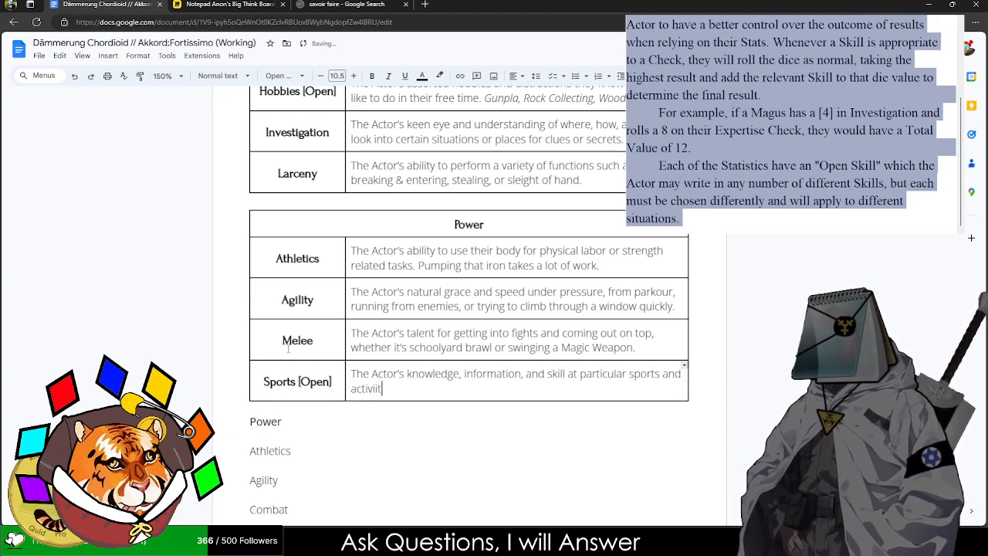
# - Add the italic examples "Soccer, Basketball, Cycling," after the Sports [Open] description
pyautogui.hotkey('ctrl', 'i')
pyautogui.write('Soccer, Basketball,')
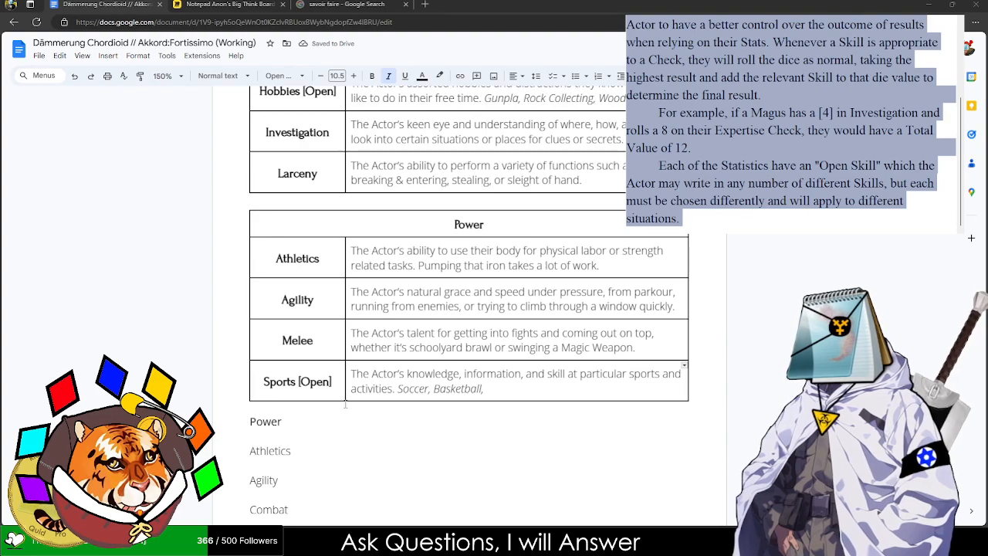
pyautogui.write('C')
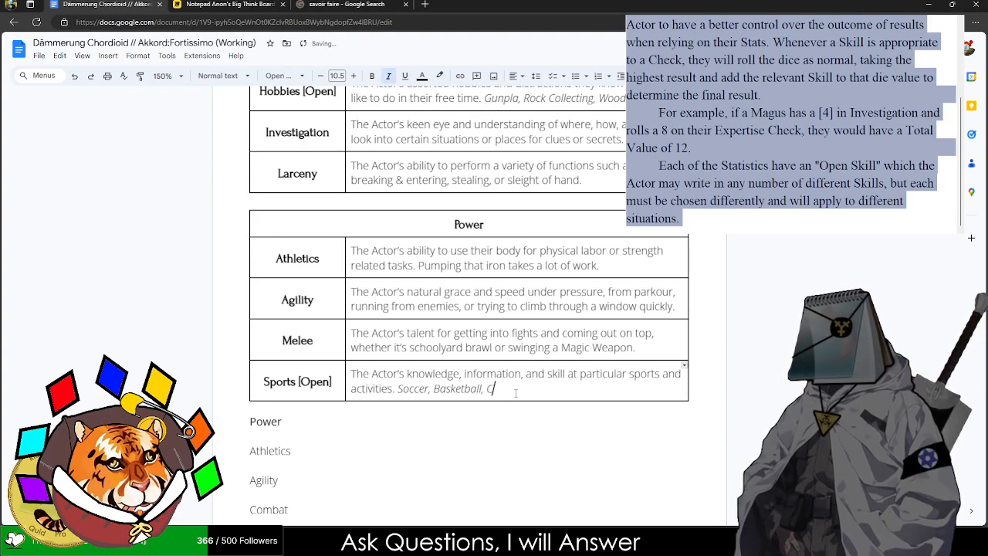
pyautogui.write('ycling,')
# - Switch to the Google search page and search the web for "Popular Japanese Sports"
pyautogui.click(340, 4)
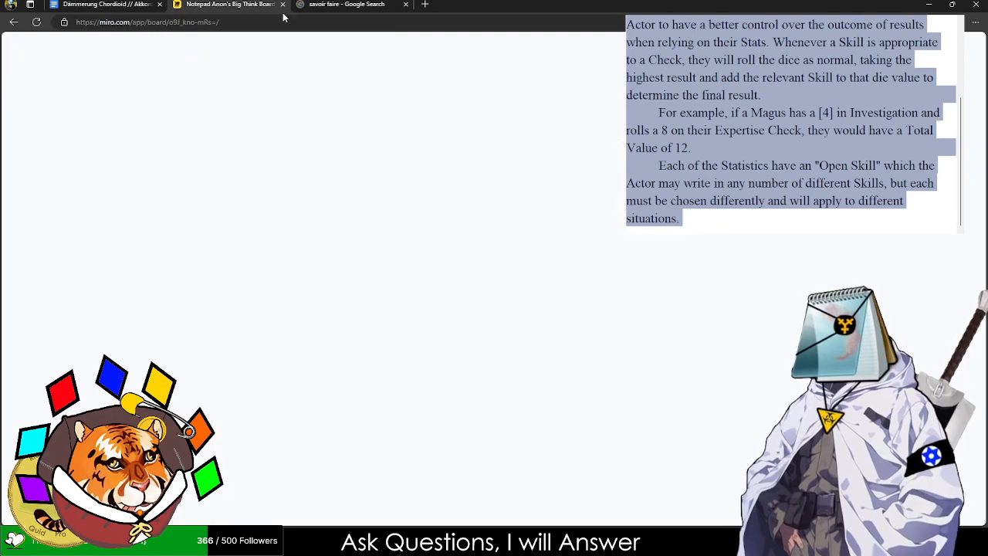
pyautogui.click(340, 18)
pyautogui.write('Popu')
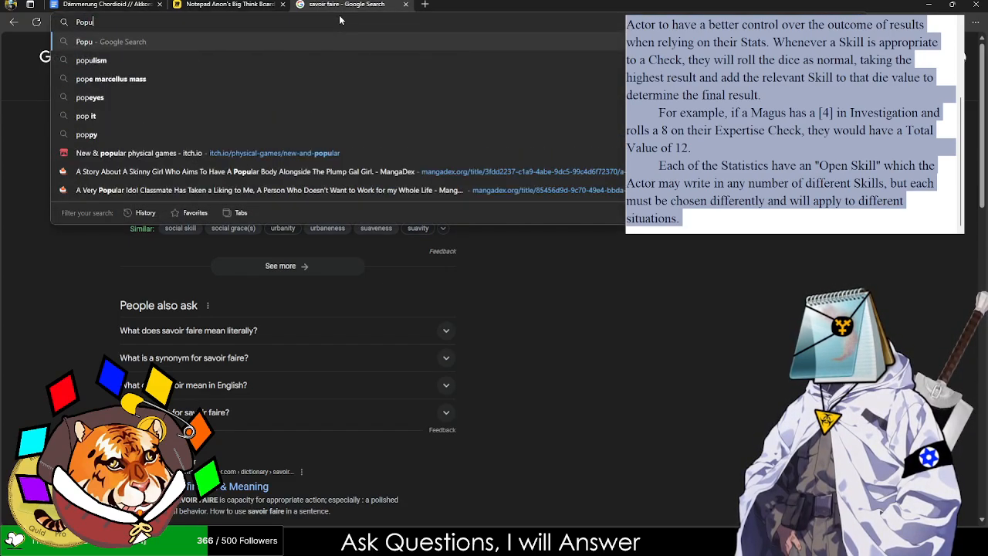
pyautogui.write('lar Japanese Sports')
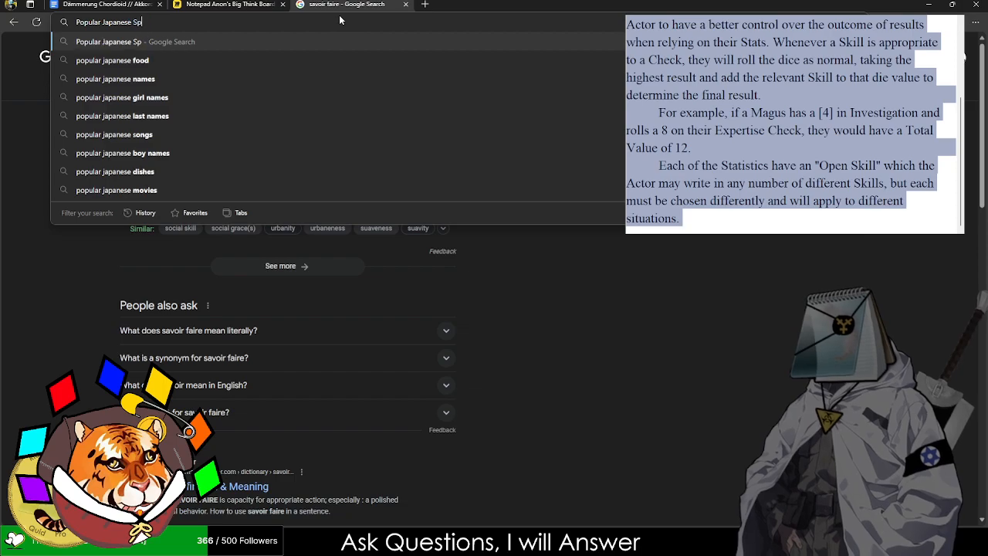
pyautogui.press('Return')
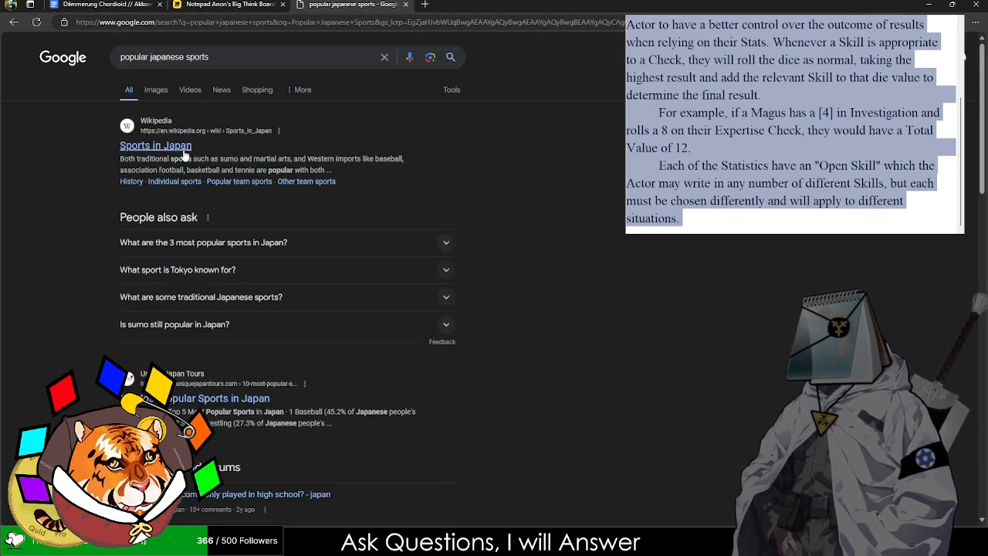
# - Return to the rules document and add "Judo, Baseball," to the italic Sports [Open] examples
pyautogui.click(104, 4)
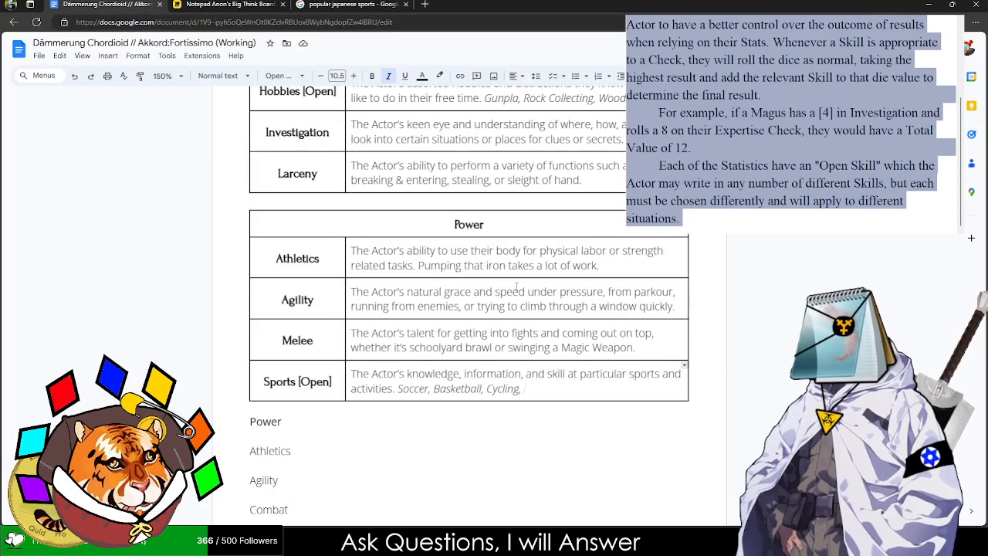
pyautogui.write('Judo')
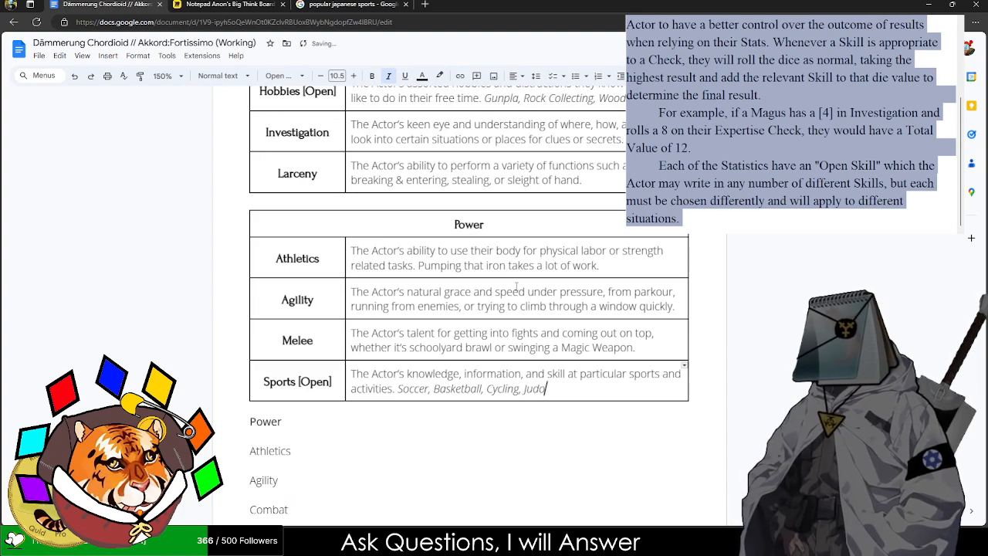
pyautogui.write(',')
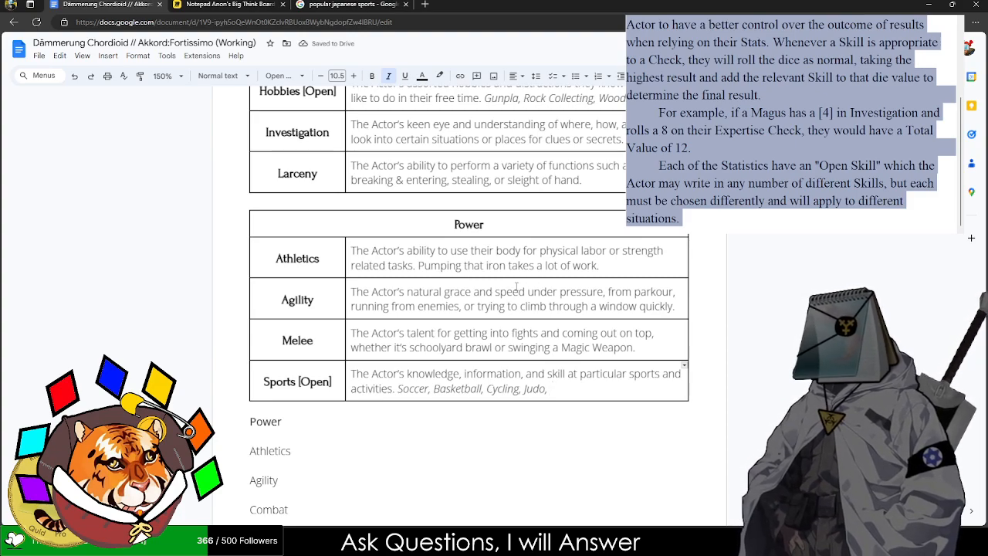
pyautogui.scroll(-2, 521, 309)
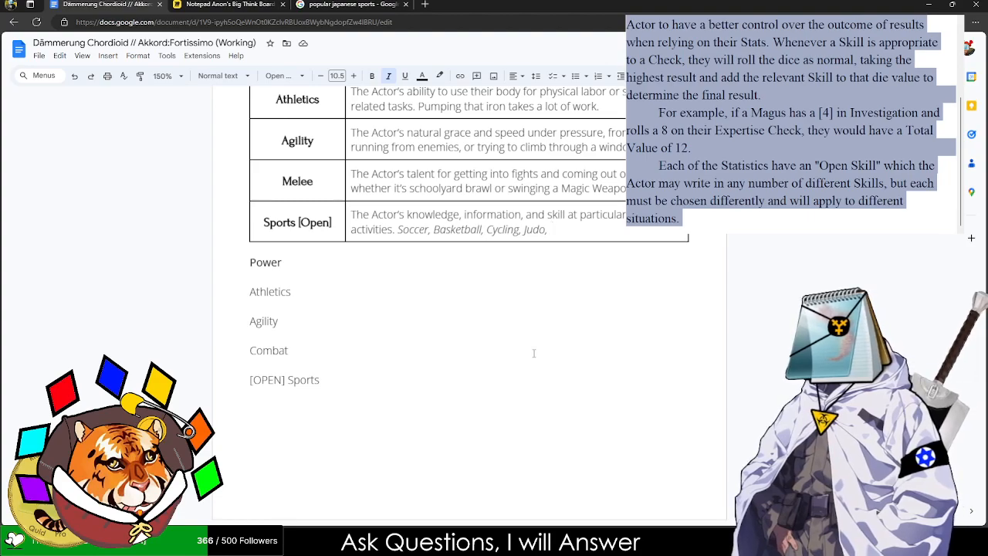
pyautogui.write('Baseball, or')
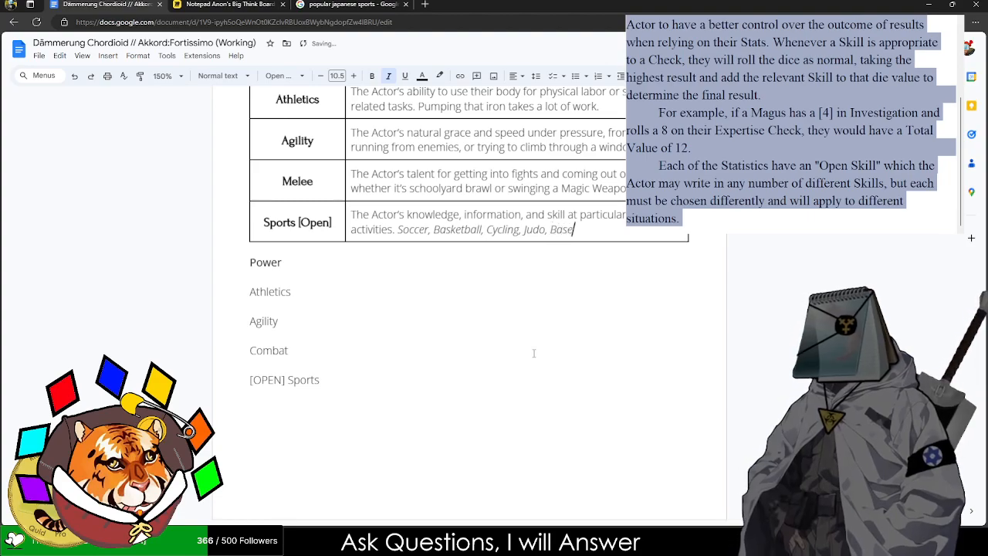
pyautogui.press('BackSpace')
pyautogui.press('BackSpace')
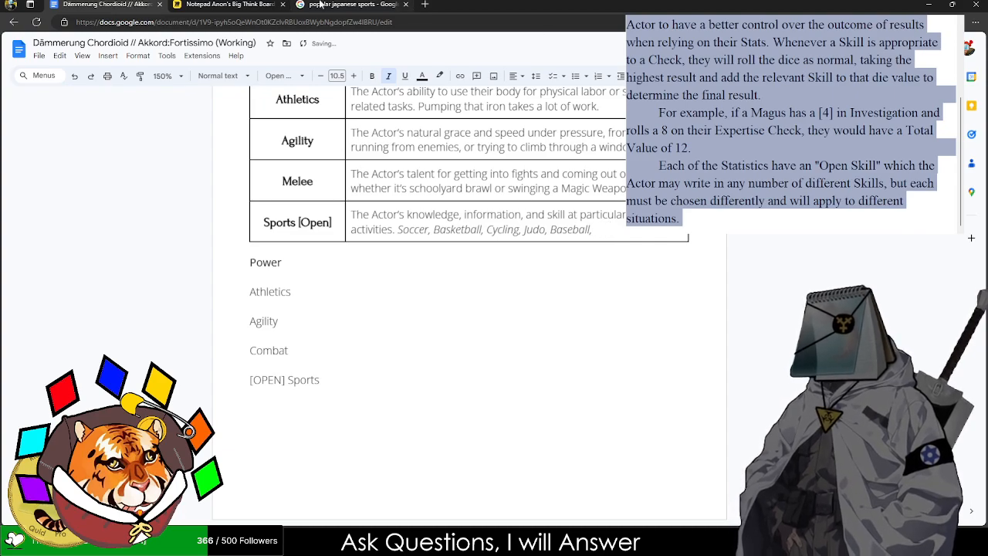
# - Consult the Unique Japan Tours article on Japan's 10 most popular sports and finish the Sports [Open] examples with "Golf, etc."
pyautogui.click(348, 5)
pyautogui.click(262, 392)
pyautogui.scroll(-15, 357, 346)
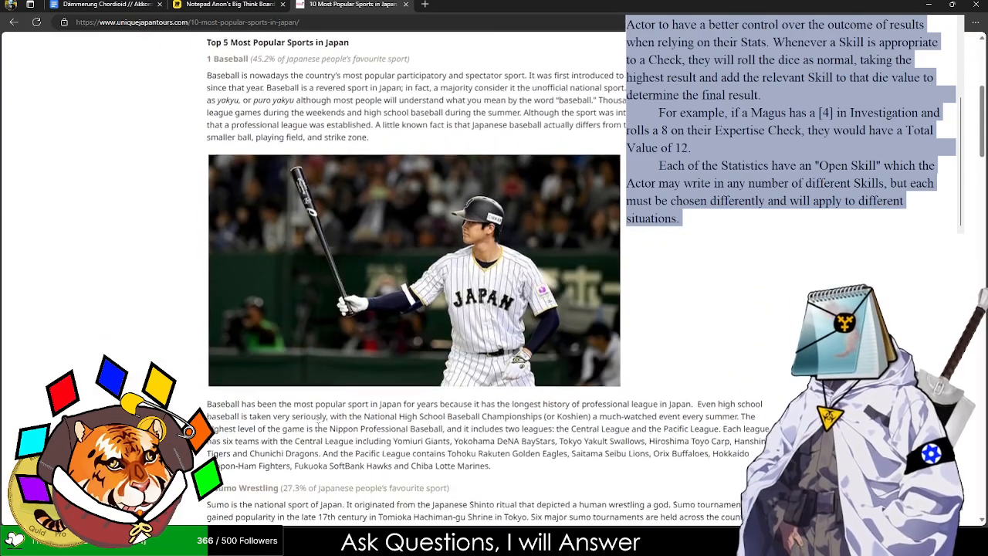
pyautogui.scroll(-10, 357, 346)
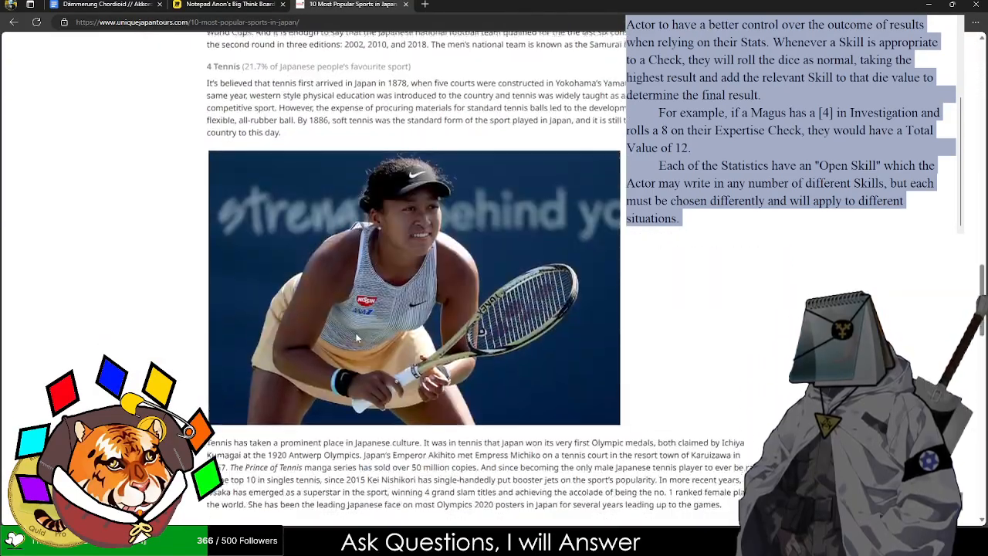
pyautogui.scroll(-10, 357, 327)
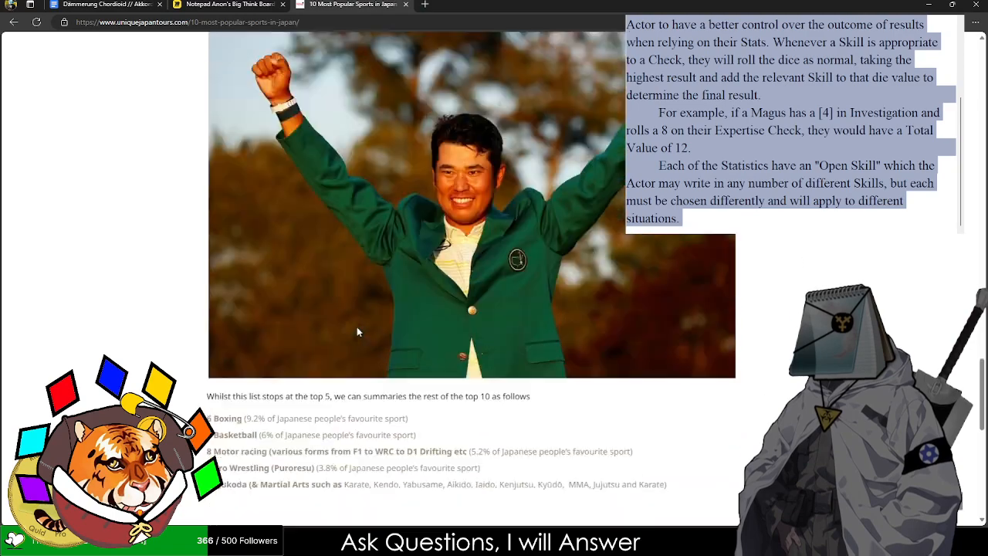
pyautogui.click(108, 5)
pyautogui.write('Golf')
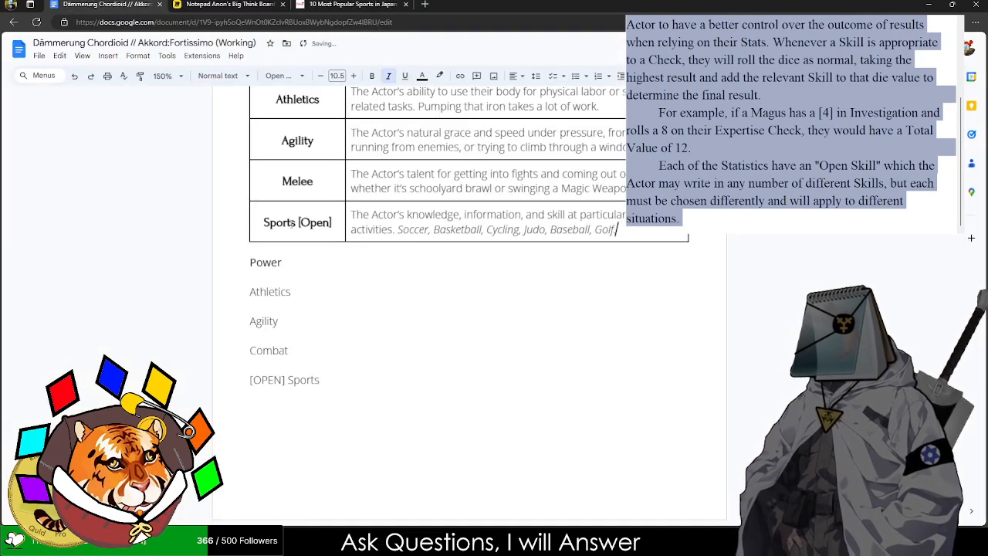
pyautogui.write(', et')
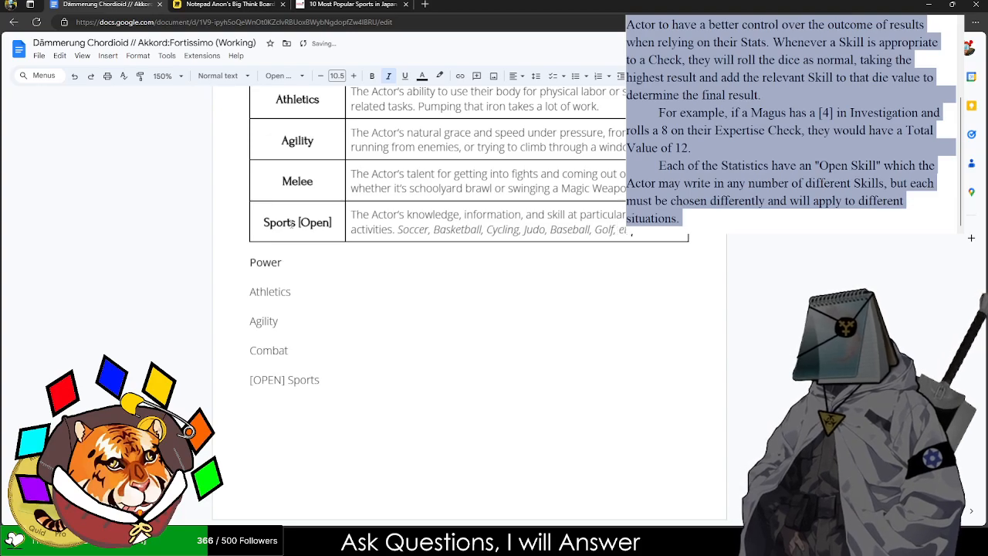
pyautogui.write('c.')
# - Insert a footnote after "Judo" in the Sports [Open] examples and begin its text with an opening quotation mark and "Do I need"
pyautogui.scroll(3, 292, 223)
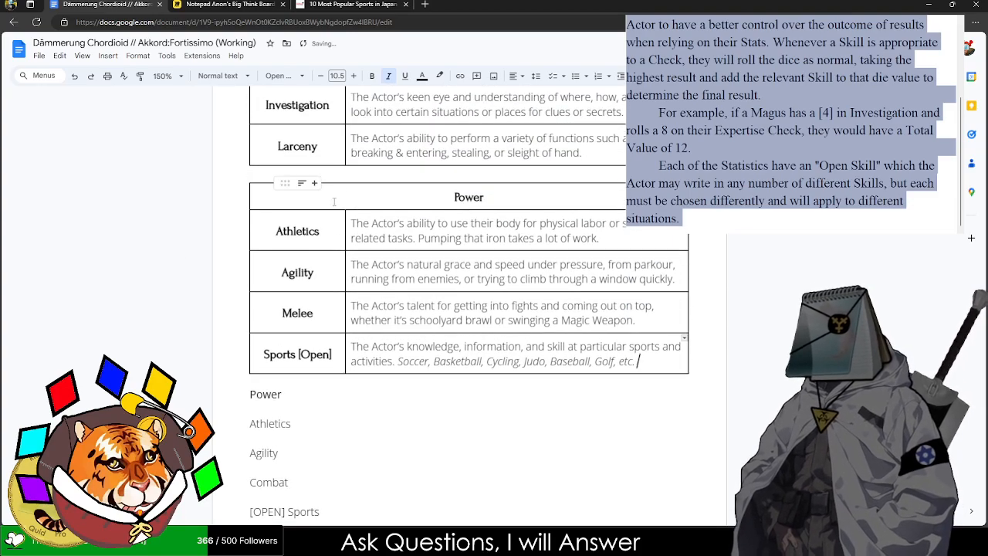
pyautogui.click(545, 363)
pyautogui.click(107, 56)
pyautogui.click(146, 205)
pyautogui.write('Do I')
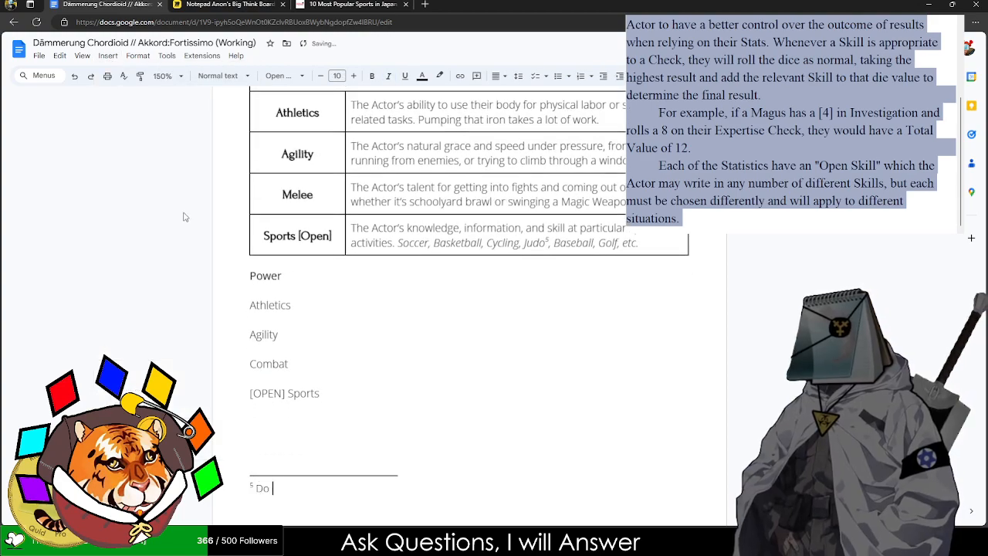
pyautogui.press('BackSpace')
pyautogui.press('BackSpace')
pyautogui.press('BackSpace')
pyautogui.press('BackSpace')
pyautogui.press('BackSpace')
pyautogui.write('"Do I need Judo')
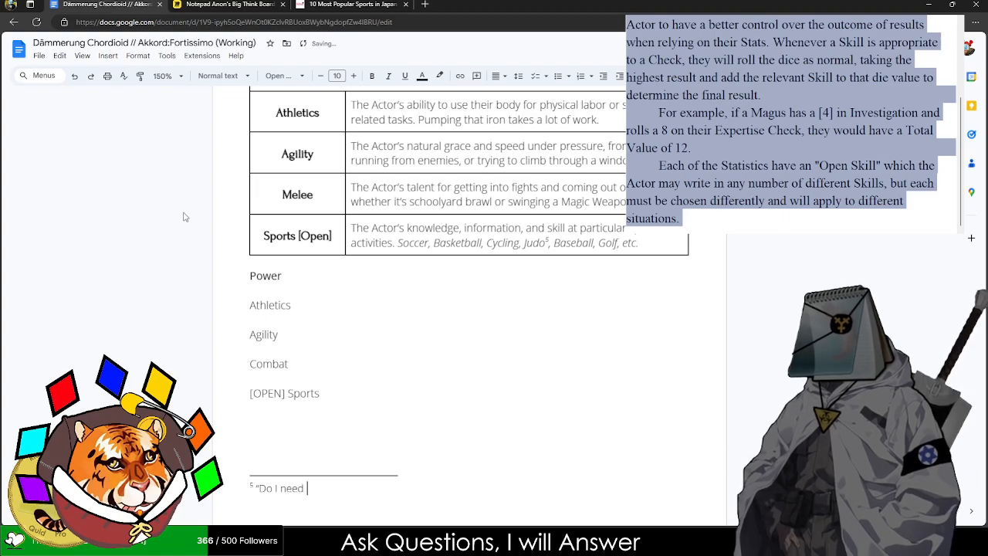
# - Complete the footnote's quoted question with "a Martial Art to be able to do better in combat?" and start the answer with "No,"
pyautogui.press('BackSpace')
pyautogui.press('BackSpace')
pyautogui.press('BackSpace')
pyautogui.press('BackSpace')
pyautogui.write('X')
pyautogui.press('BackSpace')
pyautogui.write('a Ma')
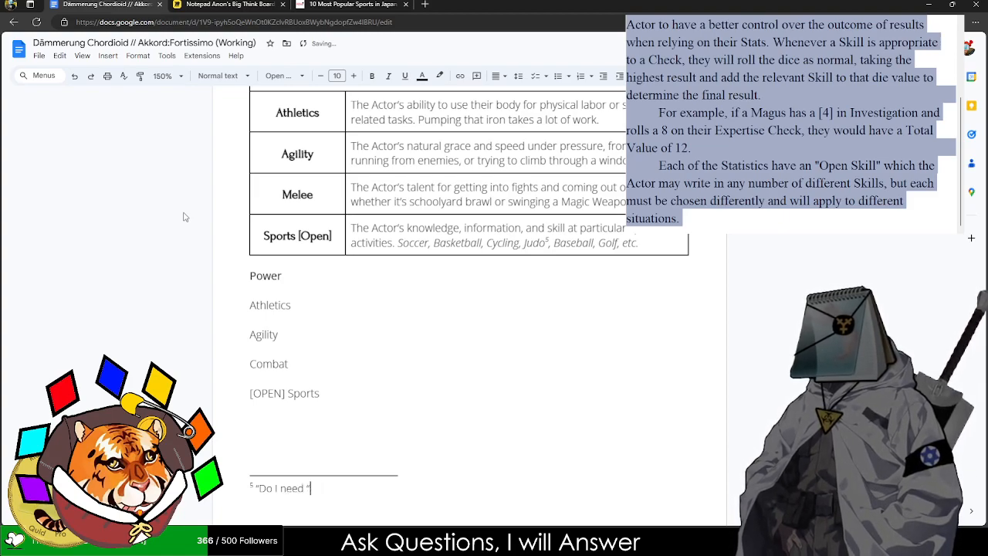
pyautogui.write('rtial A')
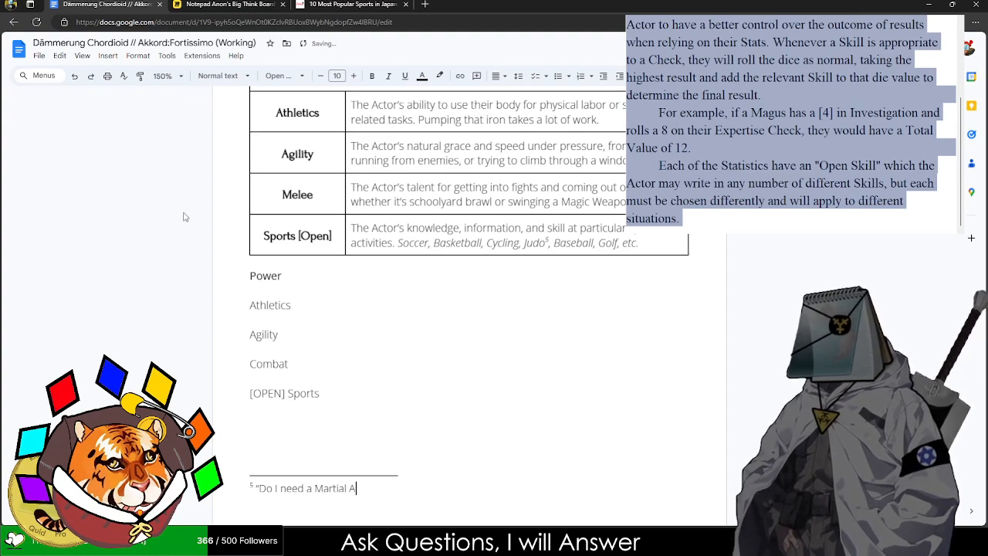
pyautogui.write('rt to be able to')
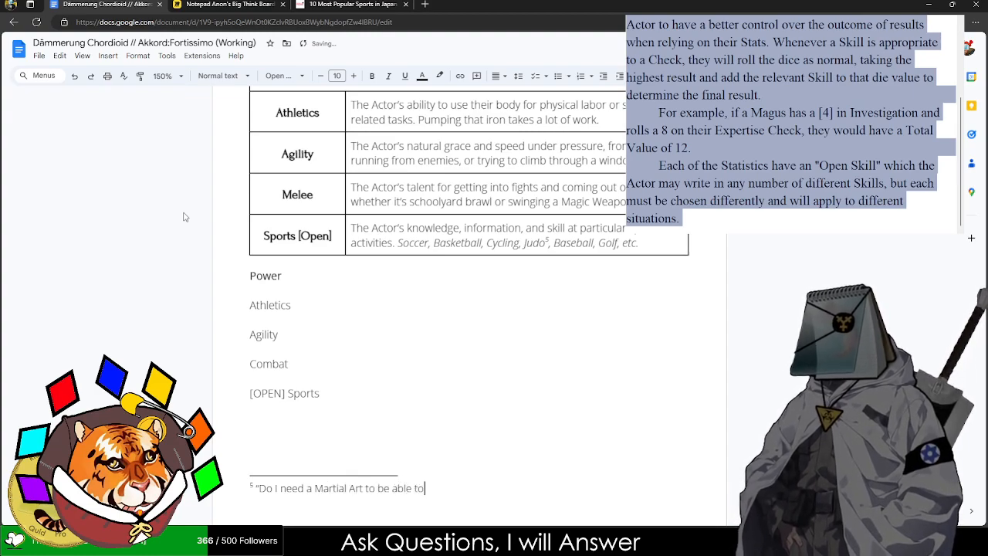
pyautogui.write(' do better ')
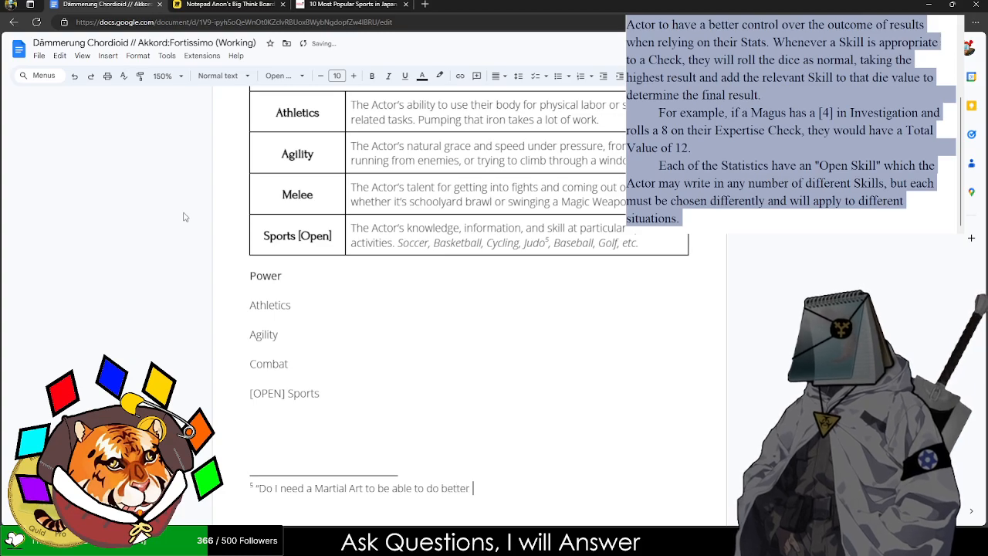
pyautogui.write('in combat?" No, ')
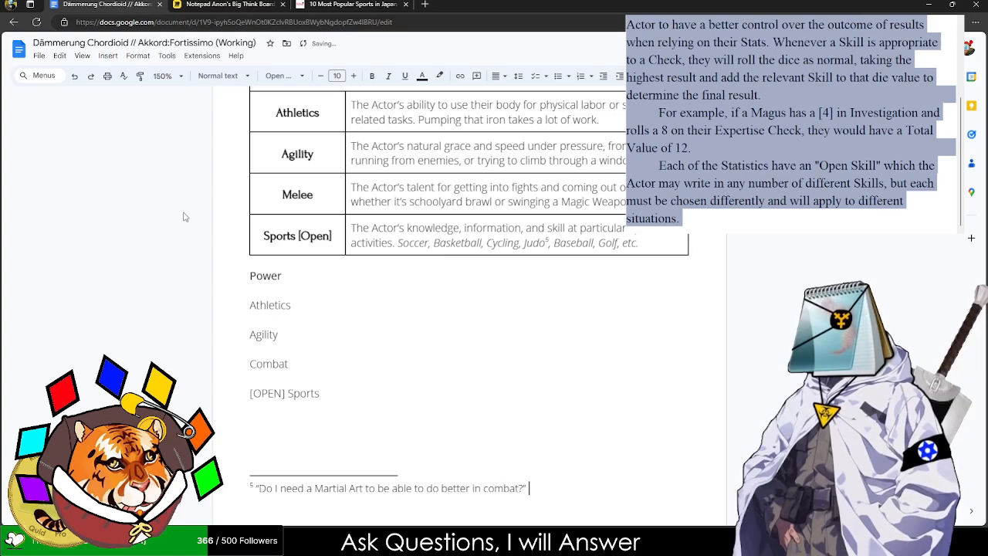
# - Continue the footnote's answer with "but it would probably flavor your Melee Skill if you are particular adept at Judo."
pyautogui.write('but')
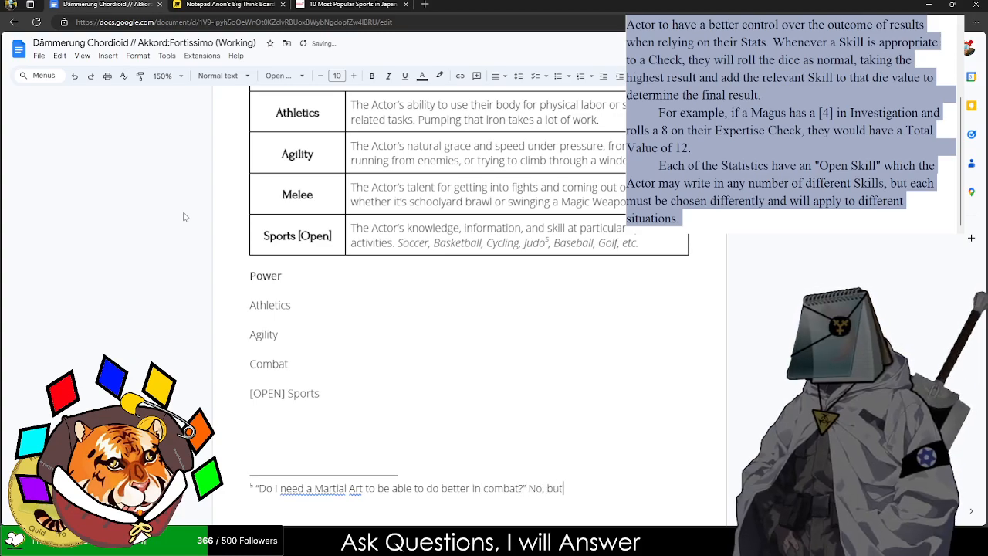
pyautogui.write(' it would proba')
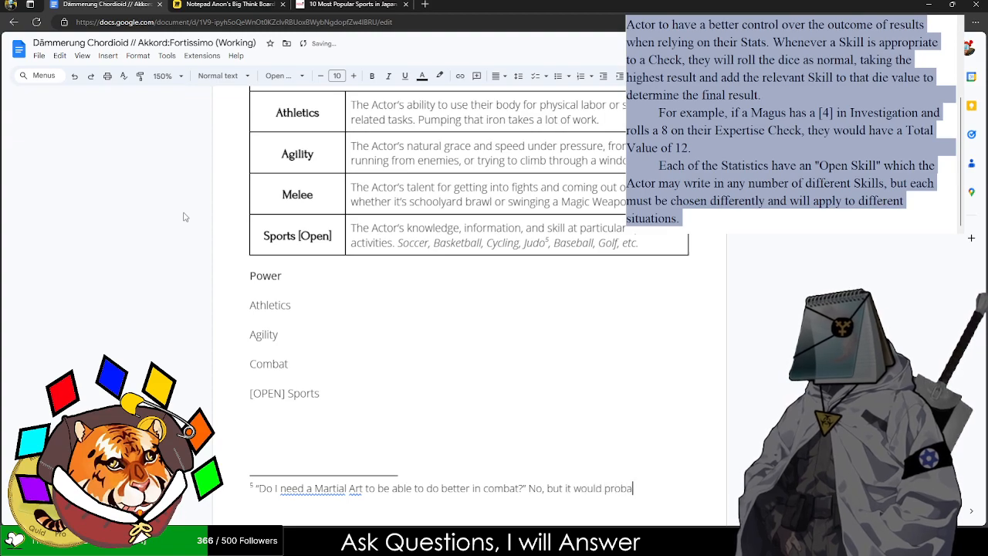
pyautogui.write('bly flavor your M')
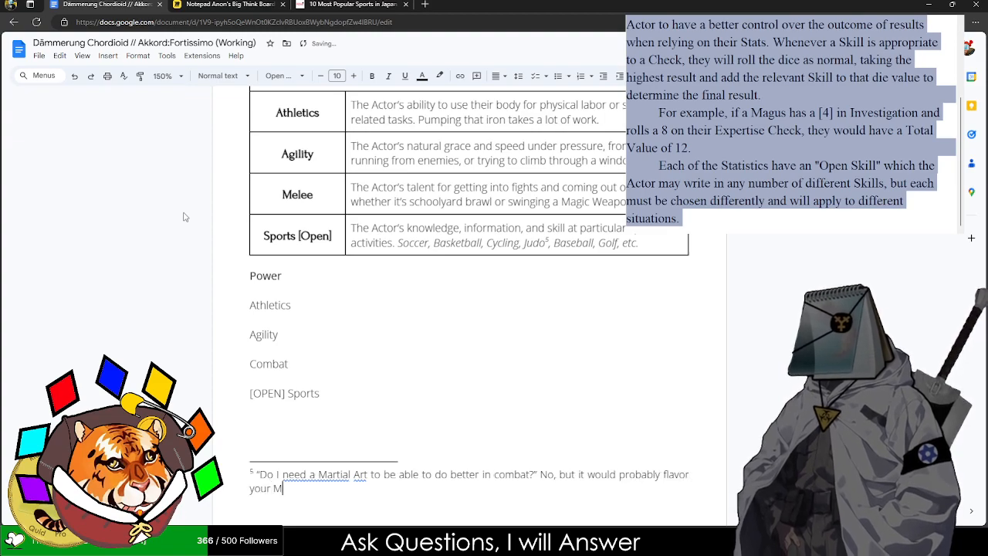
pyautogui.write('elee Skill i')
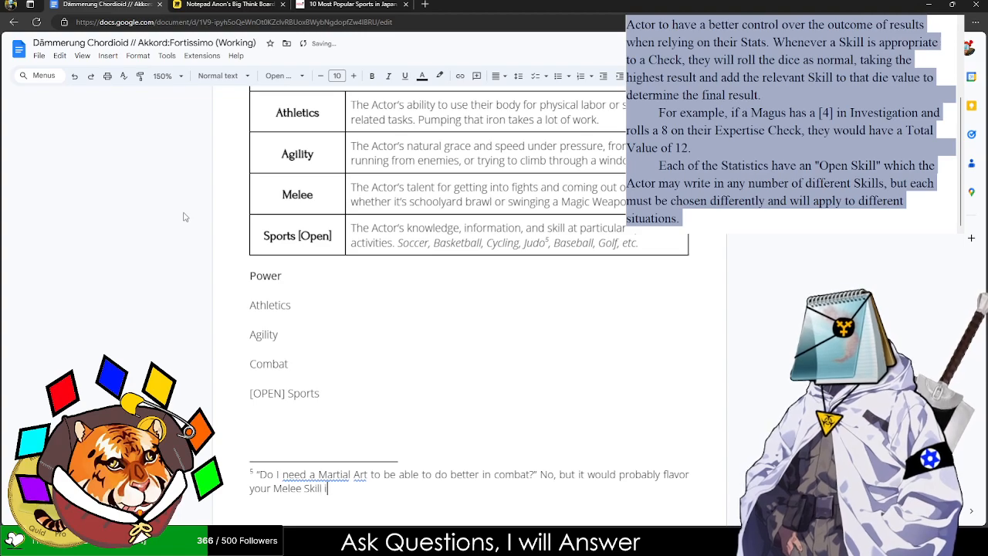
pyautogui.write('f you are par')
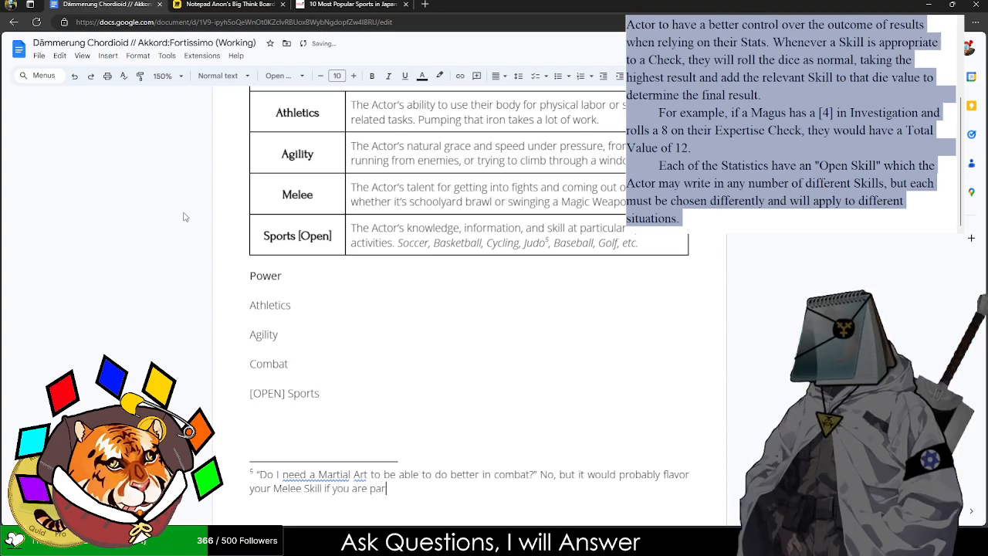
pyautogui.write('ticular adept at ')
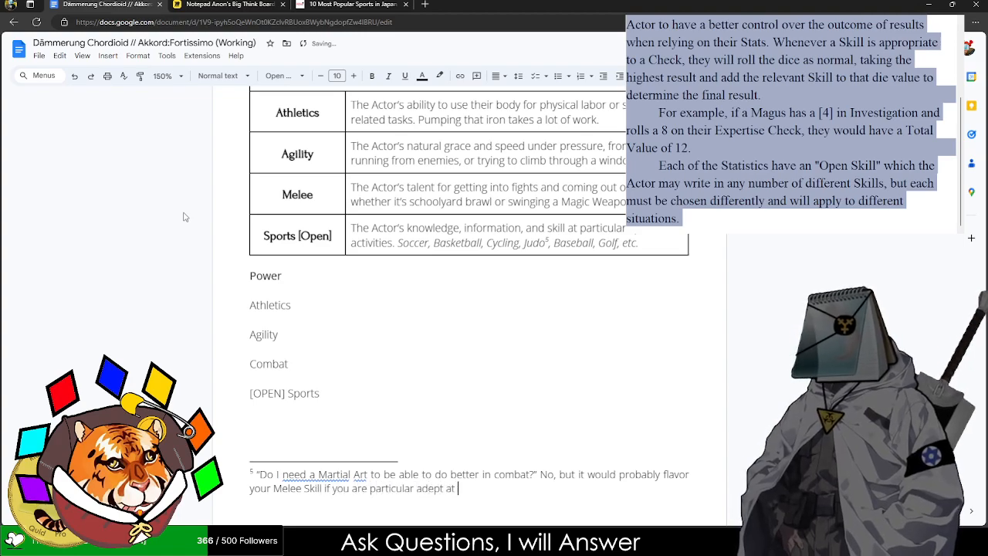
pyautogui.write('Judo.')
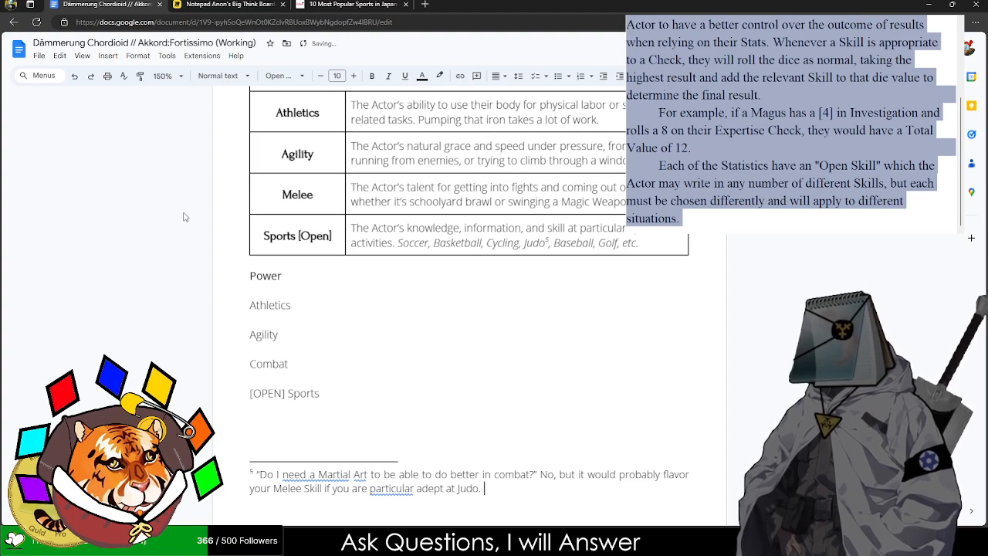
# - Correct the footnote's grammar to "need Martial Arts" and "particularly adept"
pyautogui.click(319, 474)
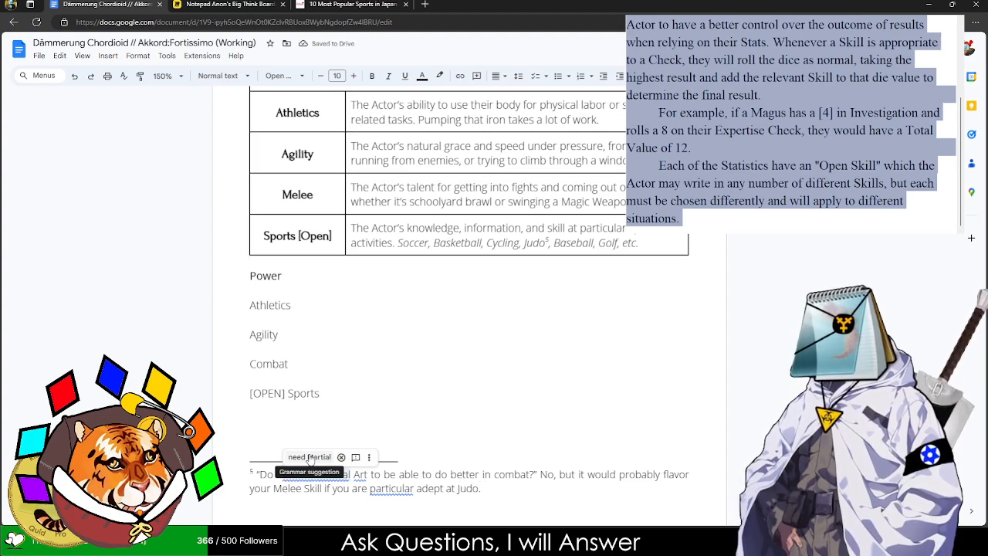
pyautogui.click(312, 457)
pyautogui.click(347, 475)
pyautogui.click(349, 488)
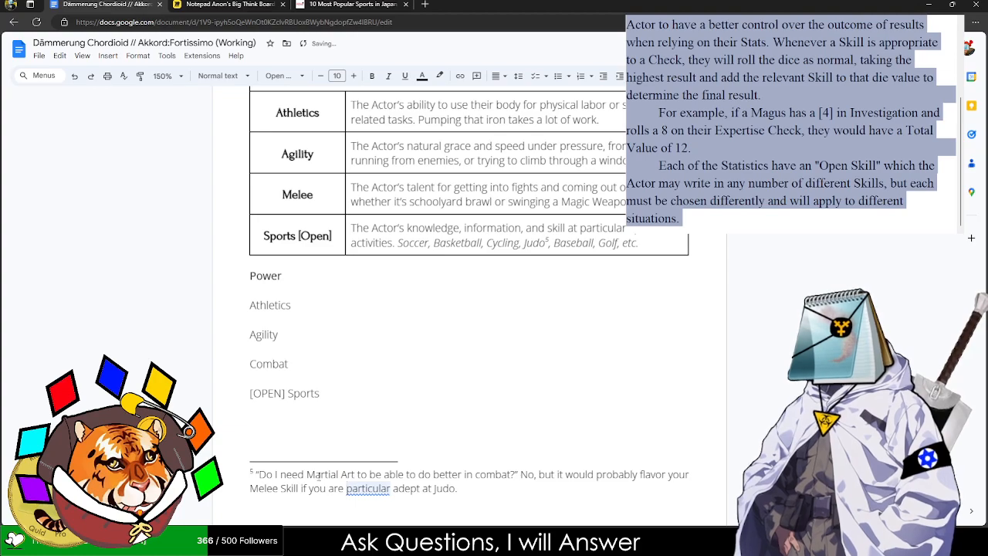
pyautogui.click(355, 474)
pyautogui.write('s')
pyautogui.click(386, 488)
pyautogui.click(395, 471)
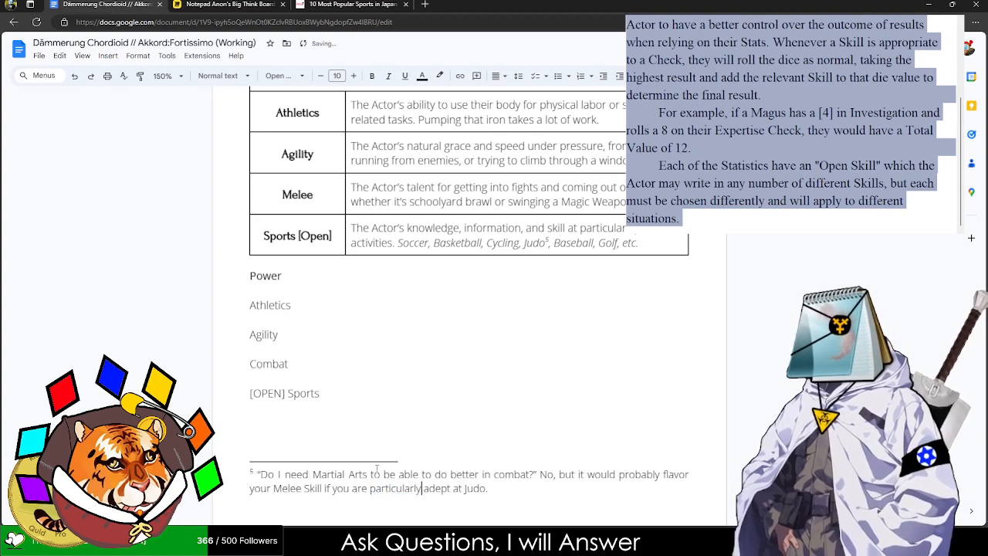
# - Extend the end of the footnote after "Judo" with "or Kendo versus having no talent at all."
pyautogui.click(494, 488)
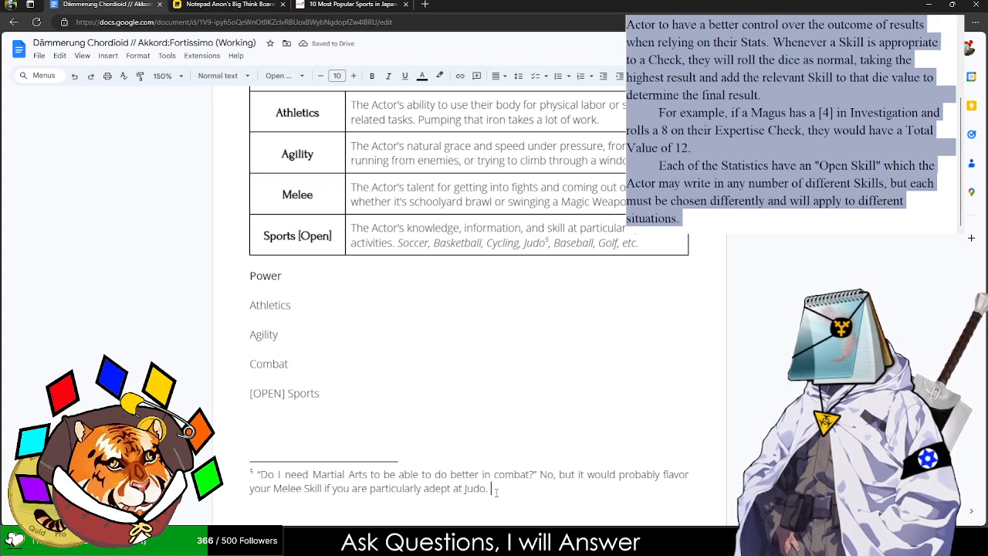
pyautogui.press('BackSpace')
pyautogui.write('or K')
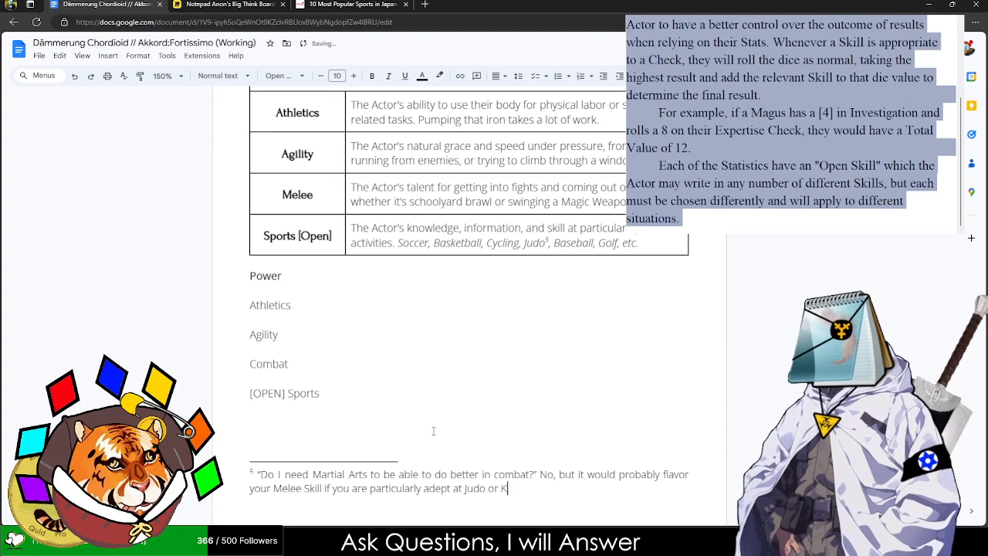
pyautogui.write('endo ver')
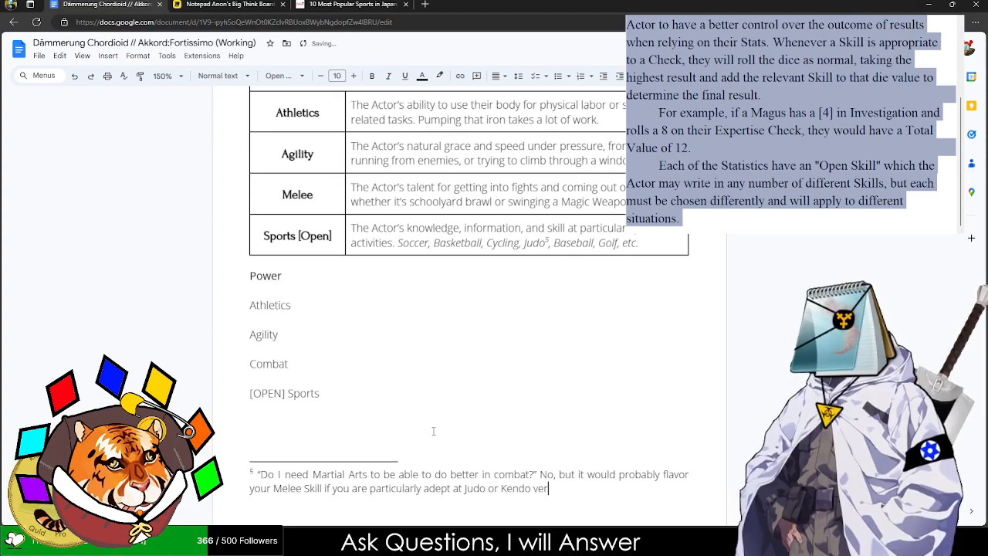
pyautogui.write('sus having no ')
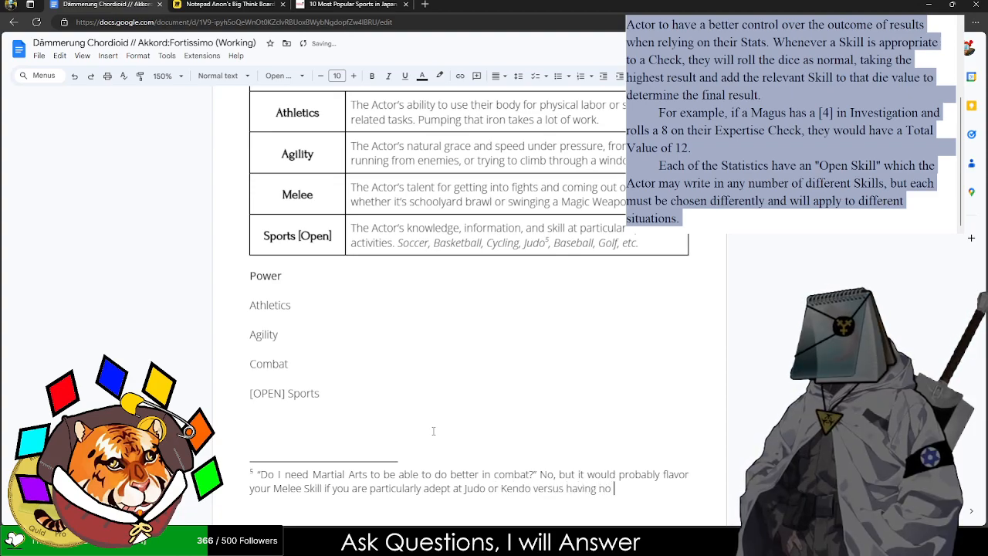
pyautogui.write('talent at all.')
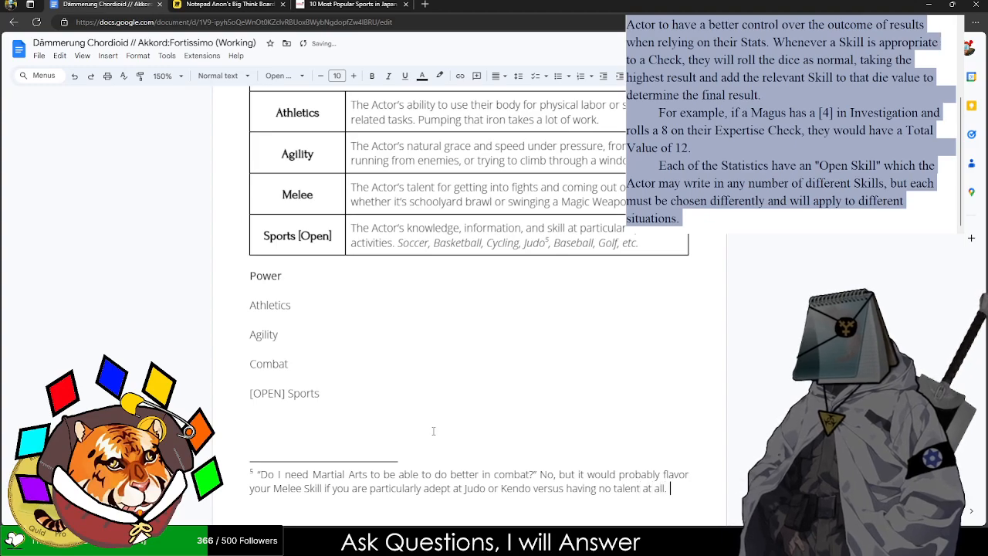
# - Delete the leftover Power skill list below the Power table
pyautogui.moveTo(433, 430); pyautogui.dragTo(208, 282)
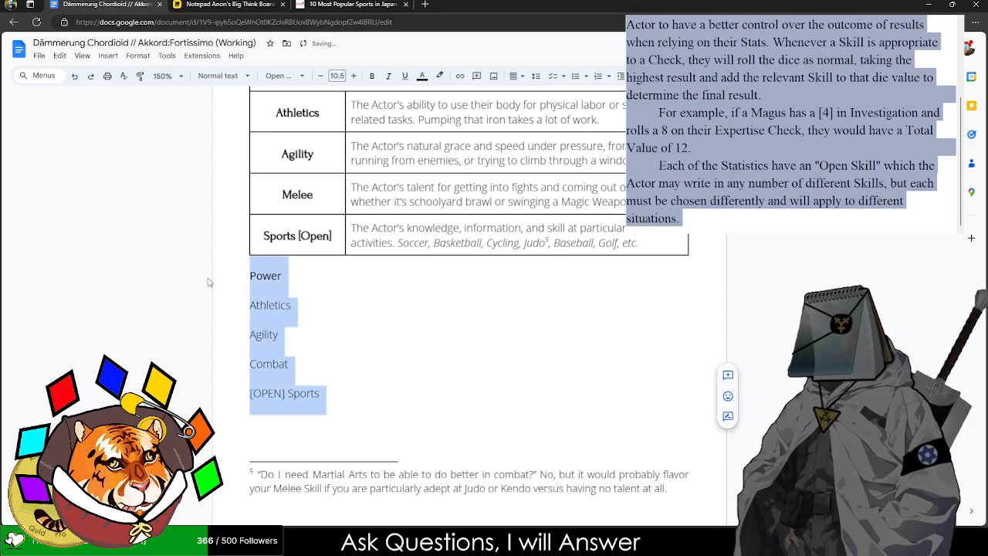
pyautogui.press('BackSpace')
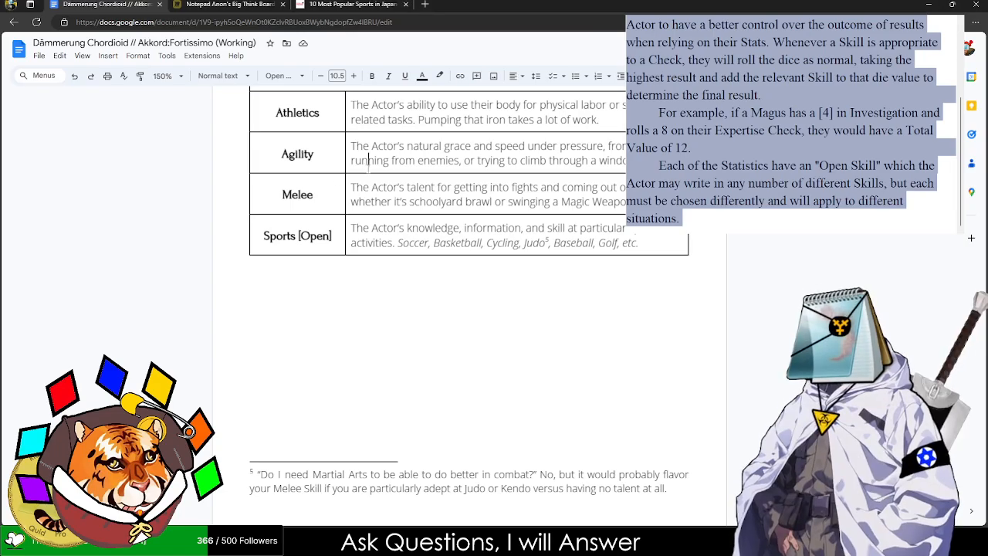
# - Insert a page break between the Open Skill paragraph and the Comprehension table
pyautogui.scroll(10, 367, 167)
pyautogui.scroll(-5, 371, 254)
pyautogui.scroll(12, 357, 213)
pyautogui.scroll(-3, 357, 213)
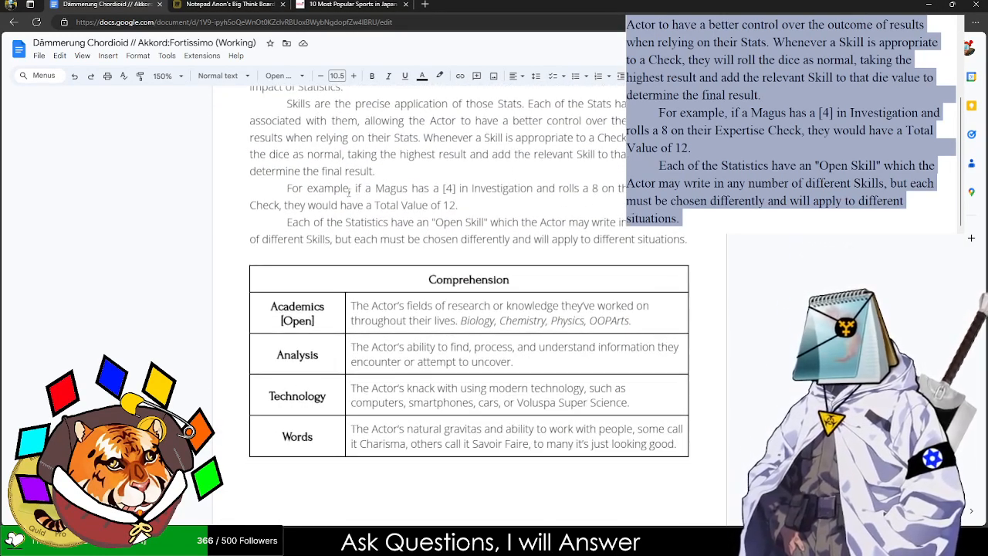
pyautogui.click(291, 263)
pyautogui.hotkey('ctrl', 'Return')
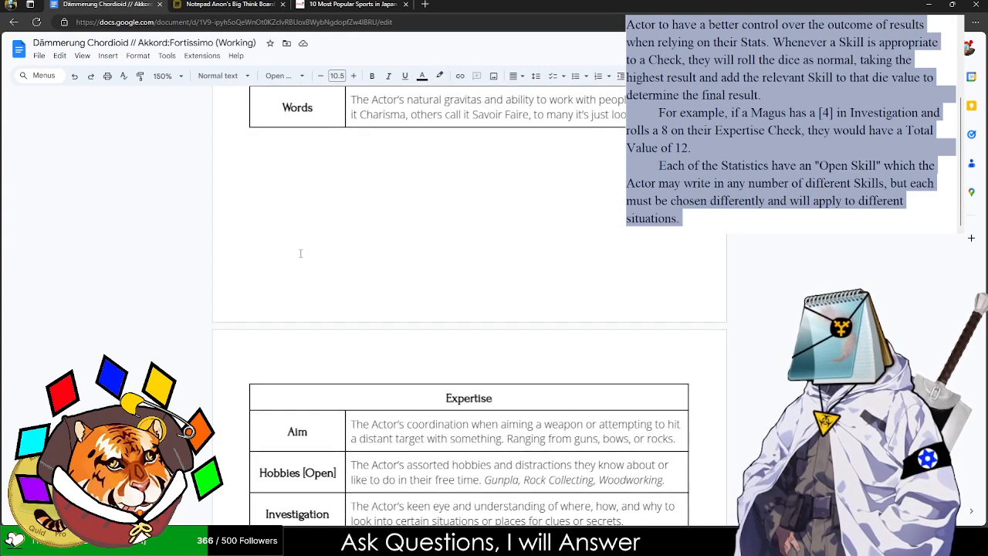
# - Remove the page break between the Comprehension and Expertise tables and insert one before the Power table
pyautogui.scroll(-4, 300, 253)
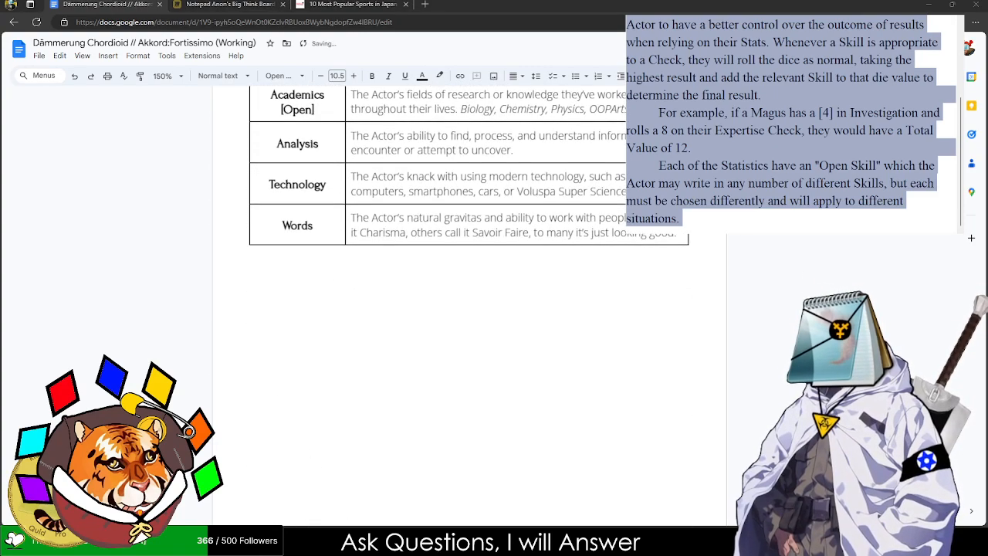
pyautogui.moveTo(372, 270); pyautogui.dragTo(237, 316)
pyautogui.press('Delete')
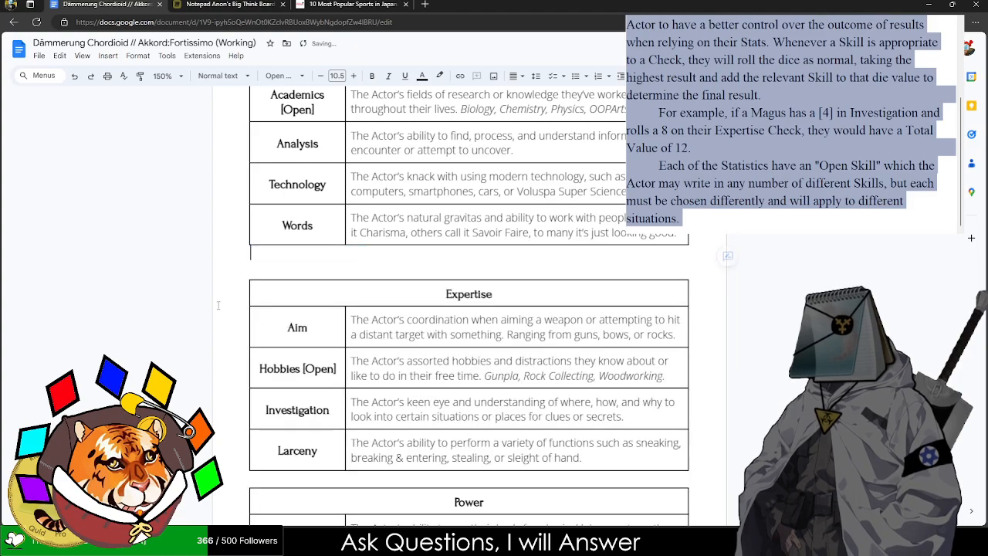
pyautogui.scroll(-5, 301, 194)
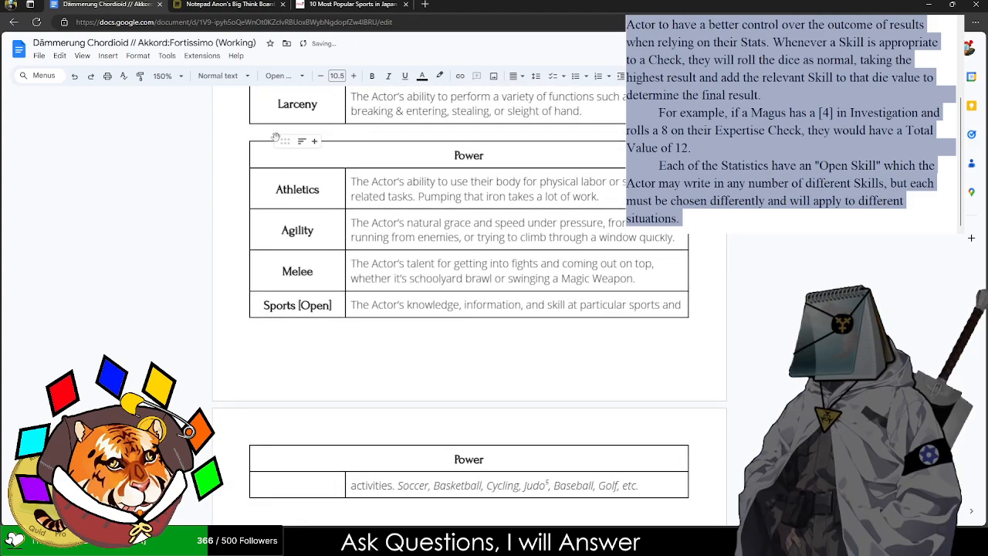
pyautogui.hotkey('ctrl', 'Return')
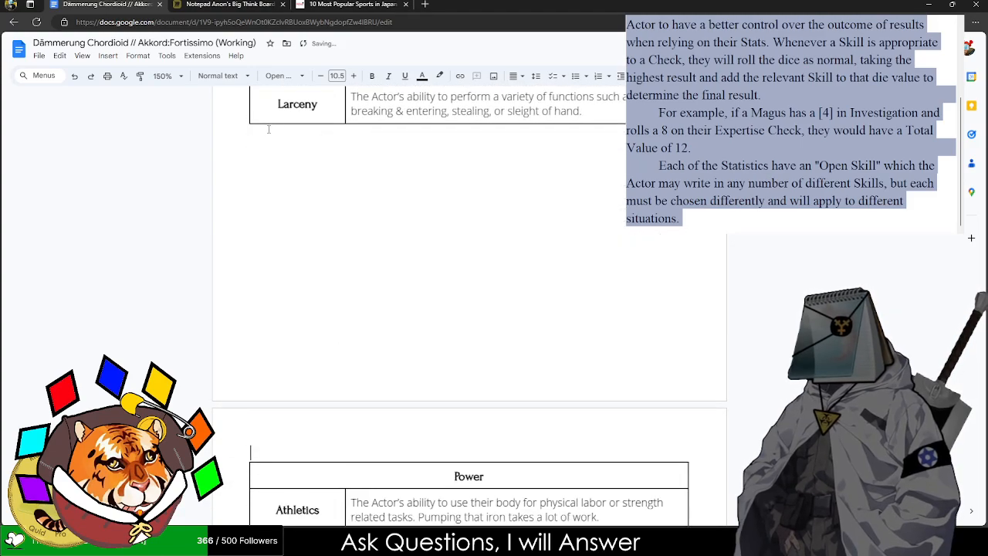
# - Copy the whole Power table and paste the duplicate directly below it
pyautogui.scroll(6, 269, 130)
pyautogui.scroll(-9, 386, 249)
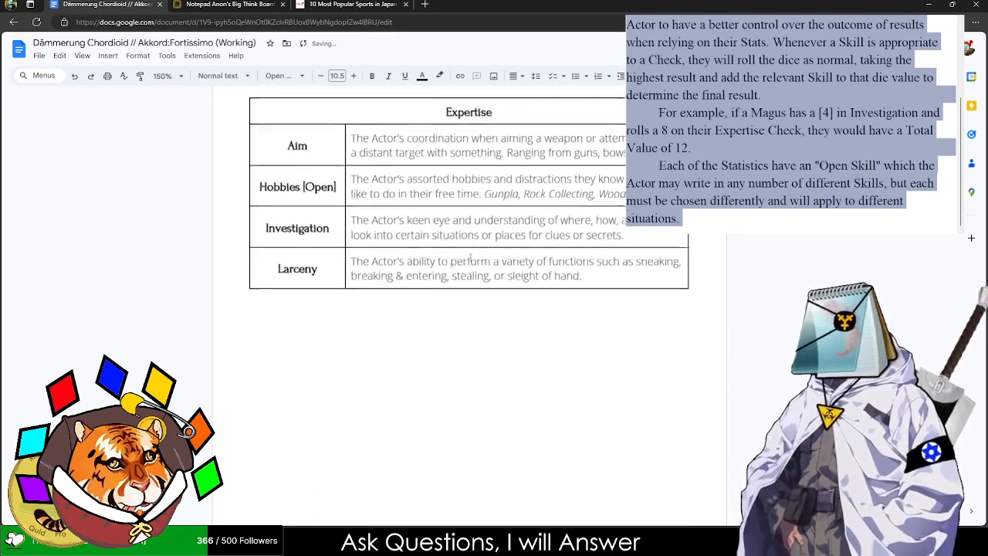
pyautogui.moveTo(387, 252); pyautogui.dragTo(534, 392)
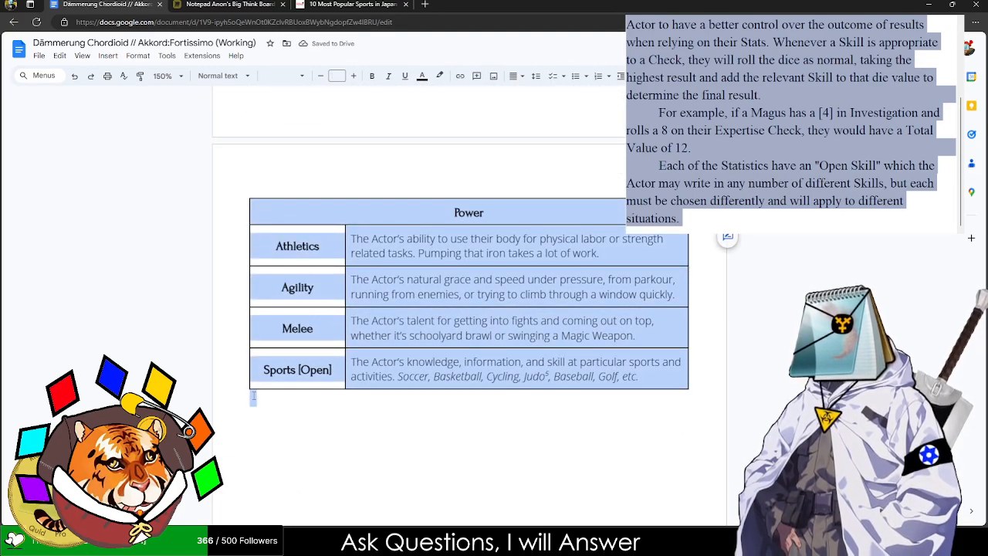
pyautogui.hotkey('ctrl', 'c')
pyautogui.click(253, 396)
pyautogui.hotkey('ctrl', 'v')
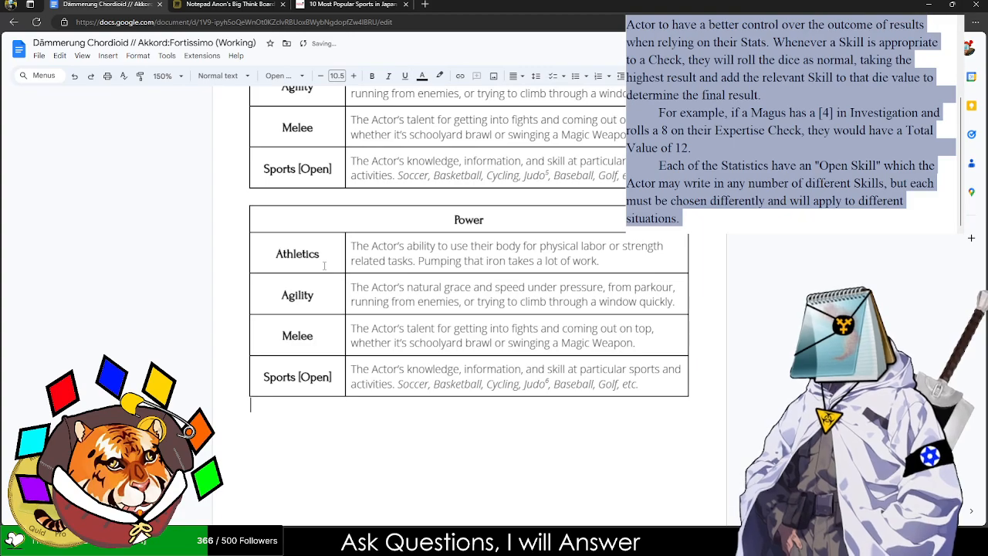
# - Delete the duplicated footnote marker after "Judo" in the second Power table's Sports [Open] row
pyautogui.scroll(-3, 324, 266)
pyautogui.scroll(-5, 398, 409)
pyautogui.click(547, 417)
pyautogui.scroll(-3, 547, 417)
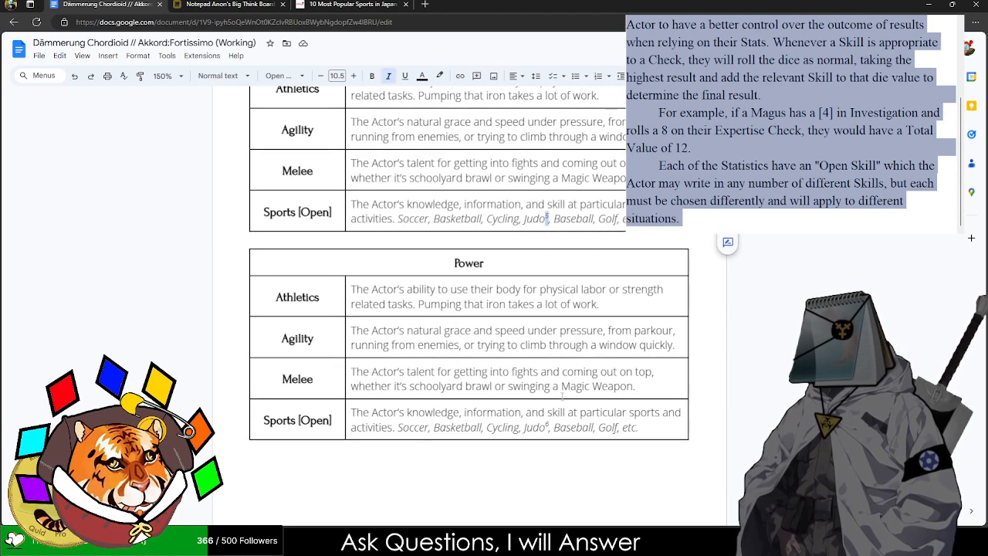
pyautogui.press('BackSpace')
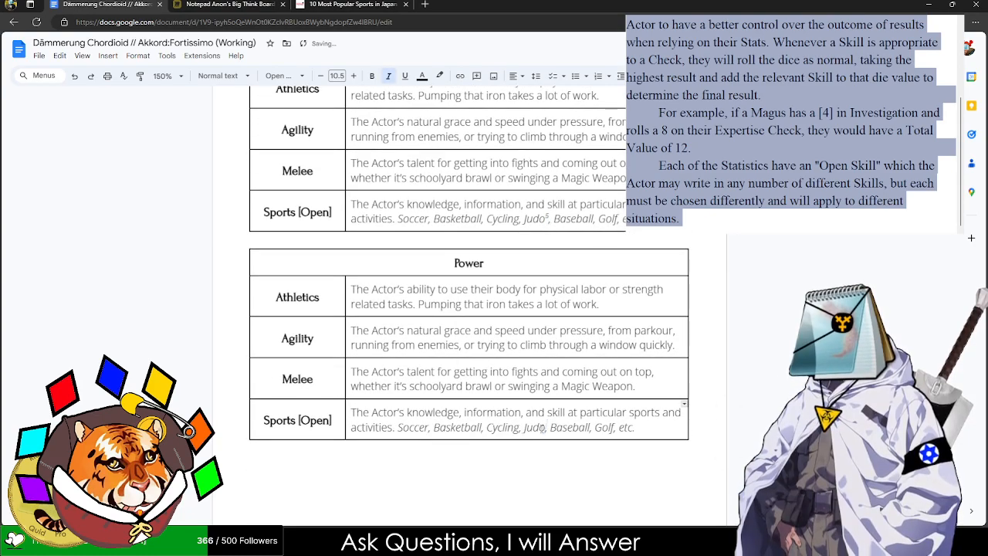
# - Copy the Technique note's text from the Miro board and paste it below the duplicated table in the Google Docs document
pyautogui.hotkey('ctrl', 'shift', 'Tab')
pyautogui.hotkey('ctrl', 'shift', 'Tab')
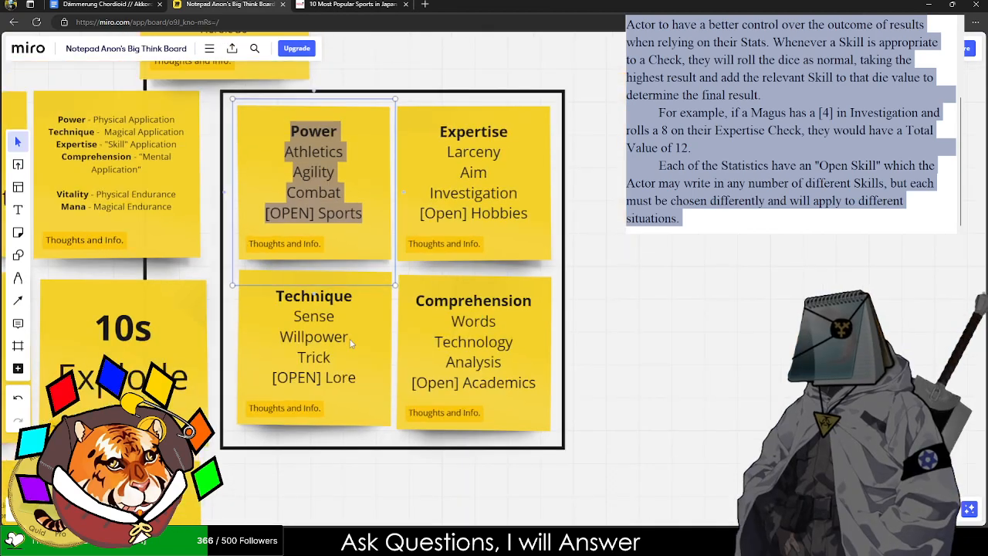
pyautogui.click(403, 365)
pyautogui.tripleClick(332, 378)
pyautogui.hotkey('ctrl', 'a')
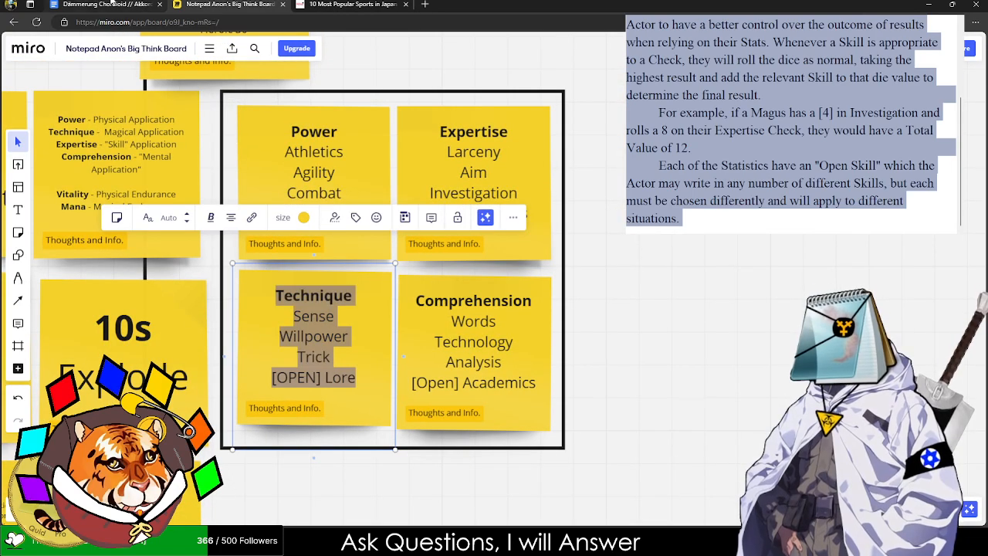
pyautogui.click(108, 4)
pyautogui.hotkey('ctrl', 'v')
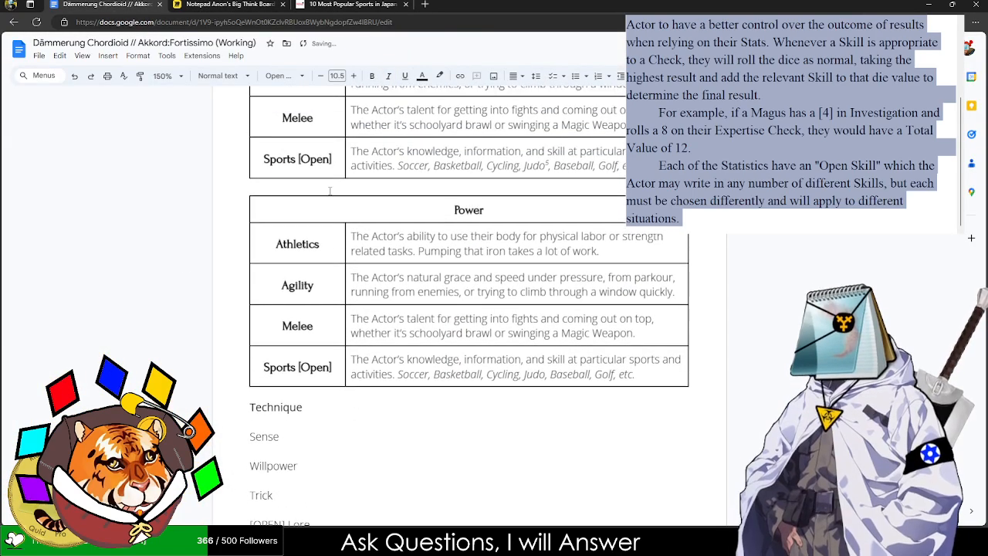
# - Retitle the duplicated table "Technique", rename its Athletics row "Sense" and clear that row's description
pyautogui.tripleClick(355, 215)
pyautogui.write('Techniq')
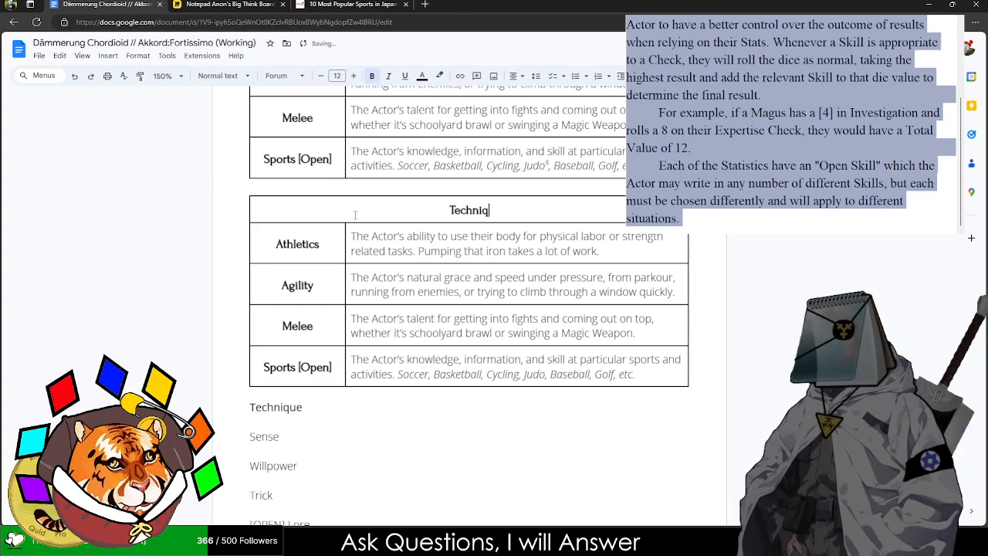
pyautogui.write('ue')
pyautogui.press('Tab')
pyautogui.write('Sense')
pyautogui.press('Tab')
pyautogui.press('BackSpace')
# - Rename the Technique table's Agility row "Willpower" and its Melee row "Trick", clearing both descriptions
pyautogui.press('Tab')
pyautogui.write('Willpower')
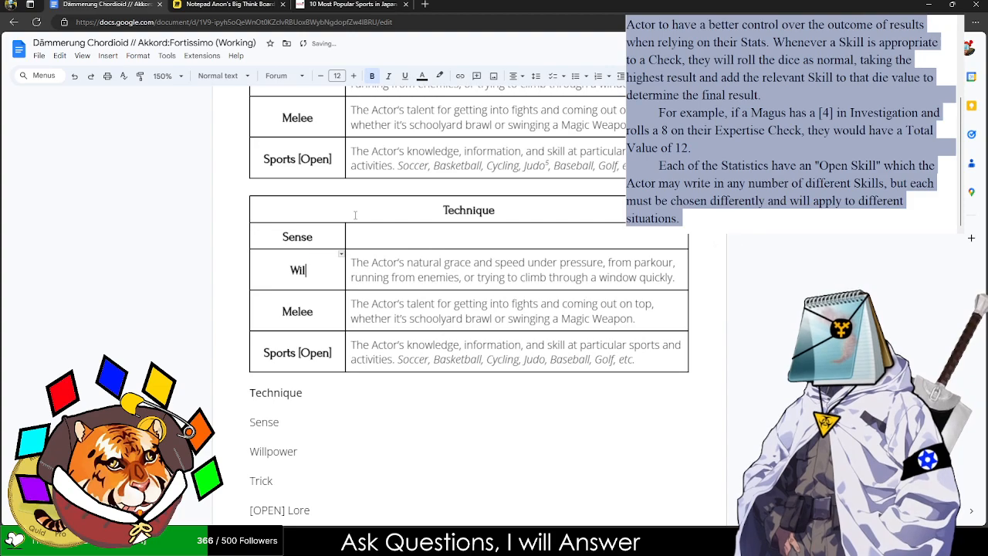
pyautogui.press('Tab')
pyautogui.press('BackSpace')
pyautogui.press('Tab')
pyautogui.write('Trick')
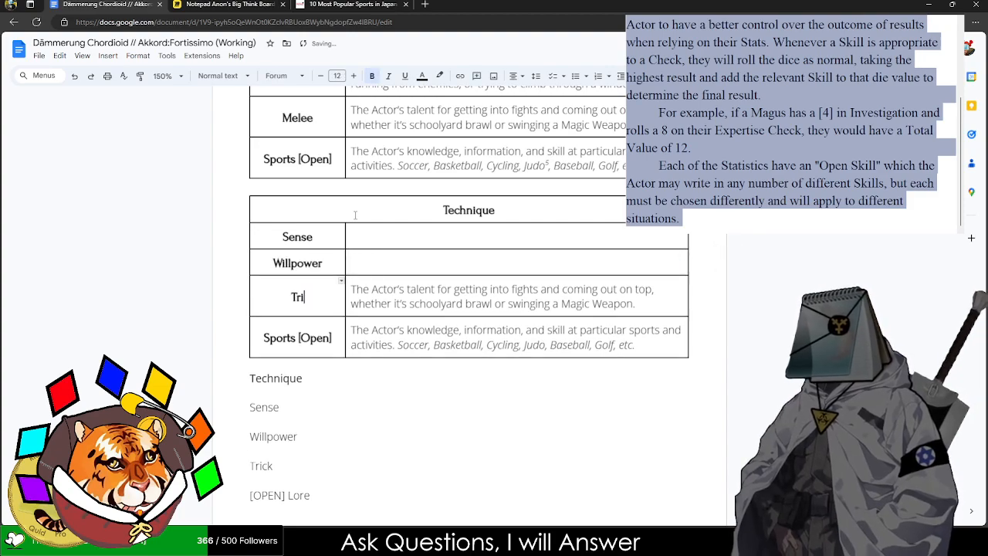
pyautogui.press('Tab')
pyautogui.press('BackSpace')
# - Rename the Technique table's Sports [Open] row "Lore [Open]" and clear its description
pyautogui.press('Tab')
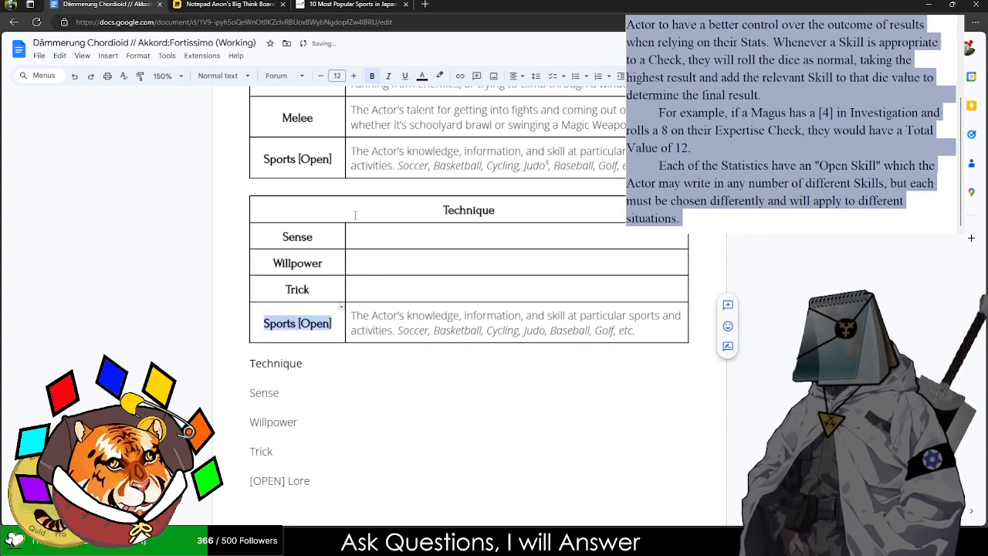
pyautogui.write('Lore [Open]')
pyautogui.press('Tab')
pyautogui.press('BackSpace')
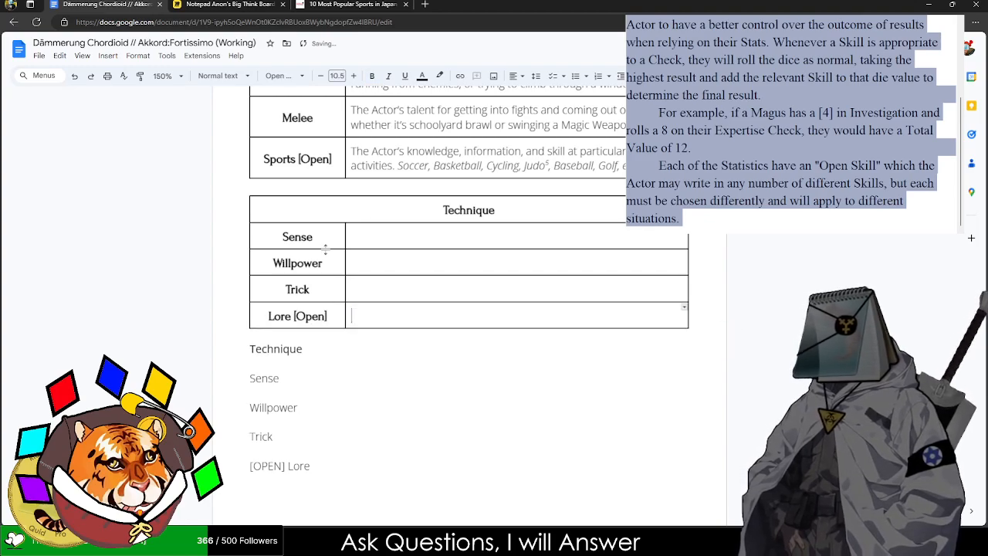
# - Sort the four skill rows of the Technique table alphabetically by skill name
pyautogui.moveTo(324, 241); pyautogui.dragTo(316, 317)
pyautogui.rightClick(329, 309)
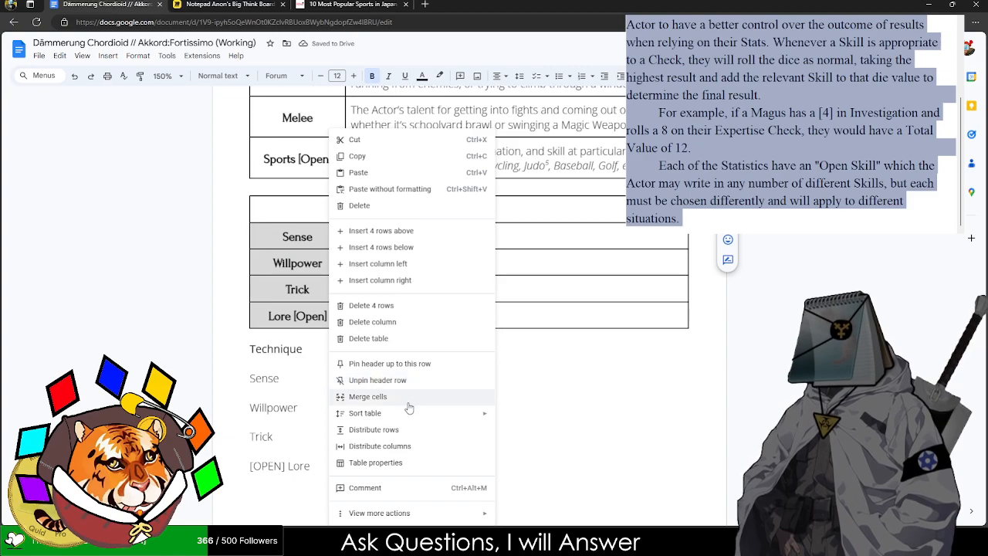
pyautogui.moveTo(409, 413)
pyautogui.click(529, 415)
# - Start the Lore [Open] description in non-italic text with "The Actor's knowledge about ancient"
pyautogui.press('Tab')
pyautogui.write('The')
pyautogui.press('BackSpace')
pyautogui.press('BackSpace')
pyautogui.press('BackSpace')
pyautogui.hotkey('ctrl', 'i')
pyautogui.write("The Actor's kn")
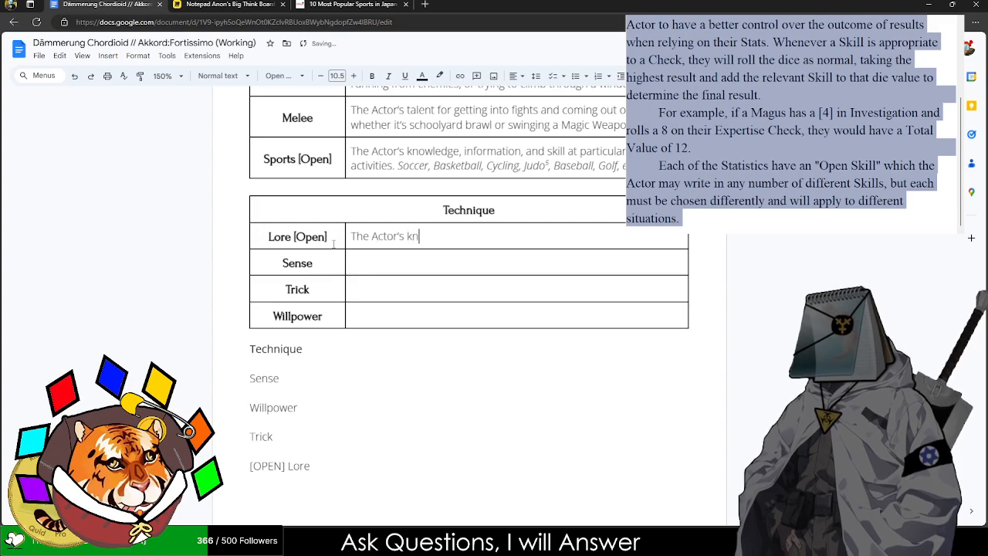
pyautogui.write('owledge about ')
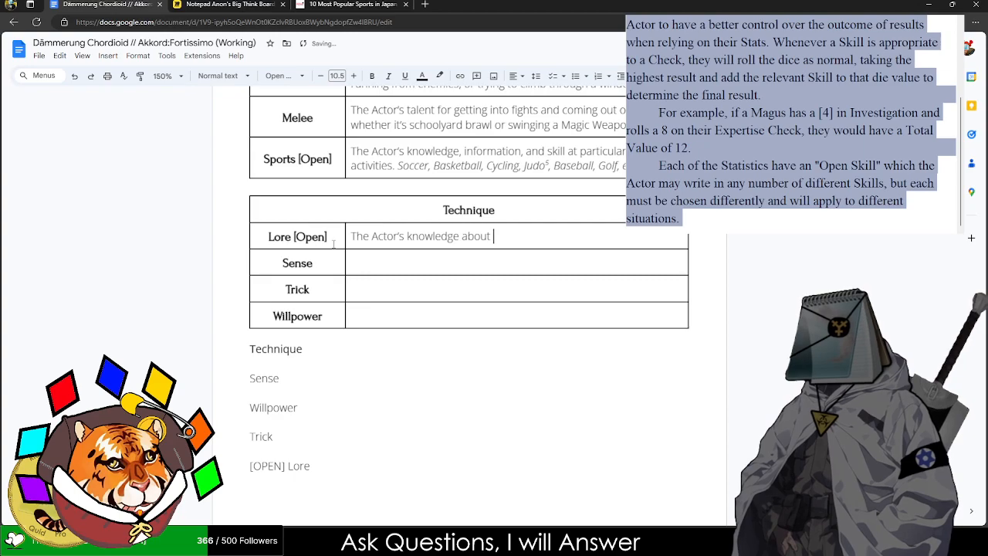
pyautogui.write('ancient ')
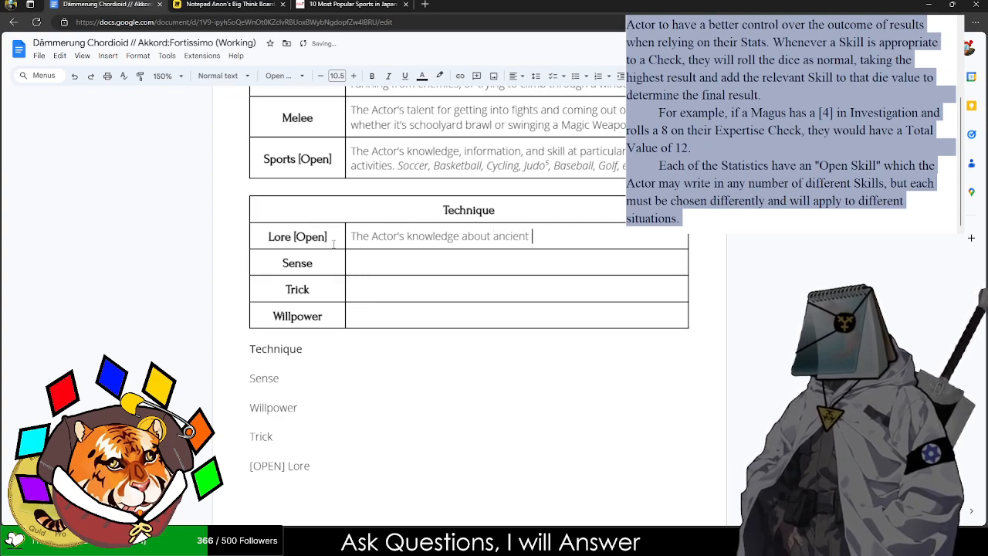
# - Complete the Lore [Open] sentence with "events and their relevance to the current situation." and switch to italics after it
pyautogui.write('events and their ability')
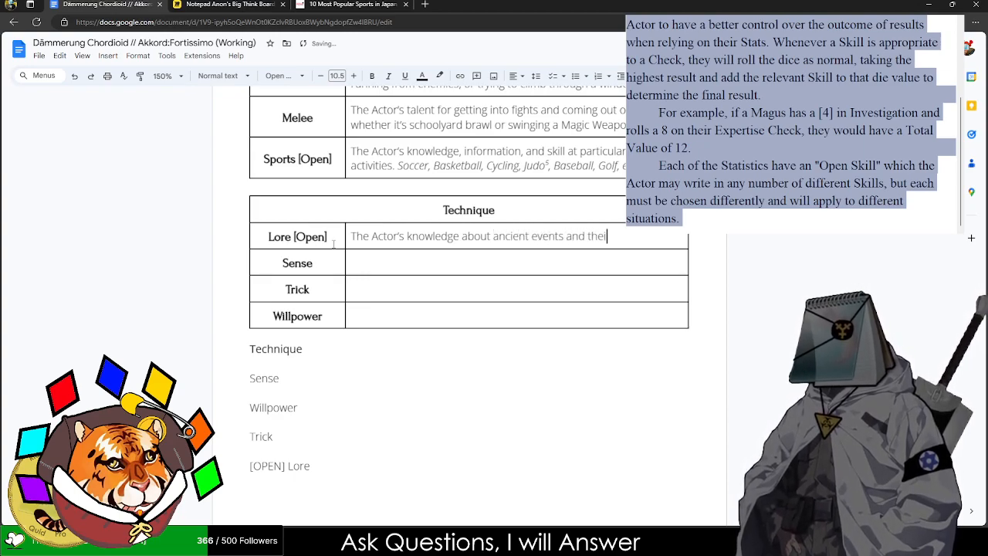
pyautogui.press('BackSpace')
pyautogui.press('BackSpace')
pyautogui.press('BackSpace')
pyautogui.press('BackSpace')
pyautogui.press('BackSpace')
pyautogui.press('BackSpace')
pyautogui.press('BackSpace')
pyautogui.press('BackSpace')
pyautogui.press('BackSpace')
pyautogui.press('BackSpace')
pyautogui.press('BackSpace')
pyautogui.press('BackSpace')
pyautogui.press('BackSpace')
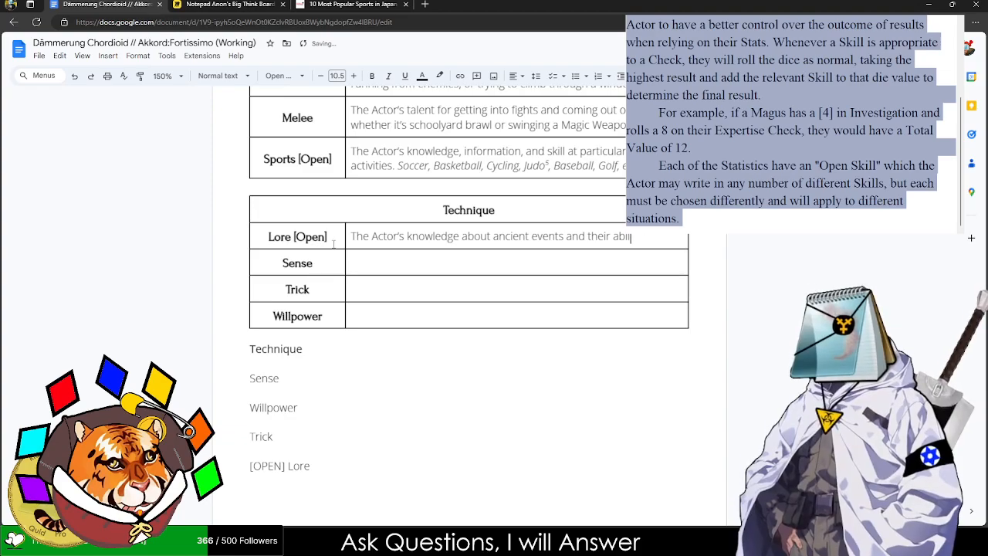
pyautogui.write('their re')
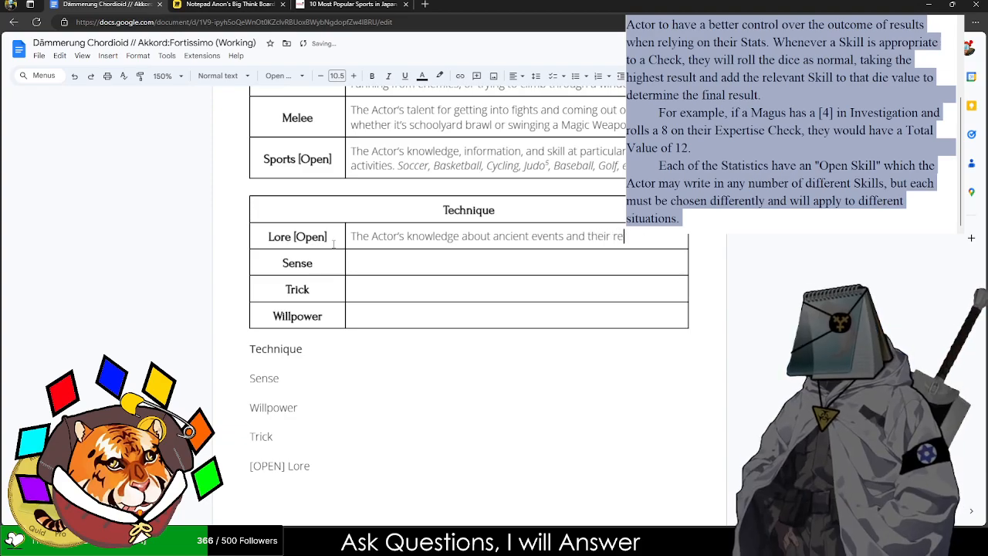
pyautogui.write('levance to the current situation.')
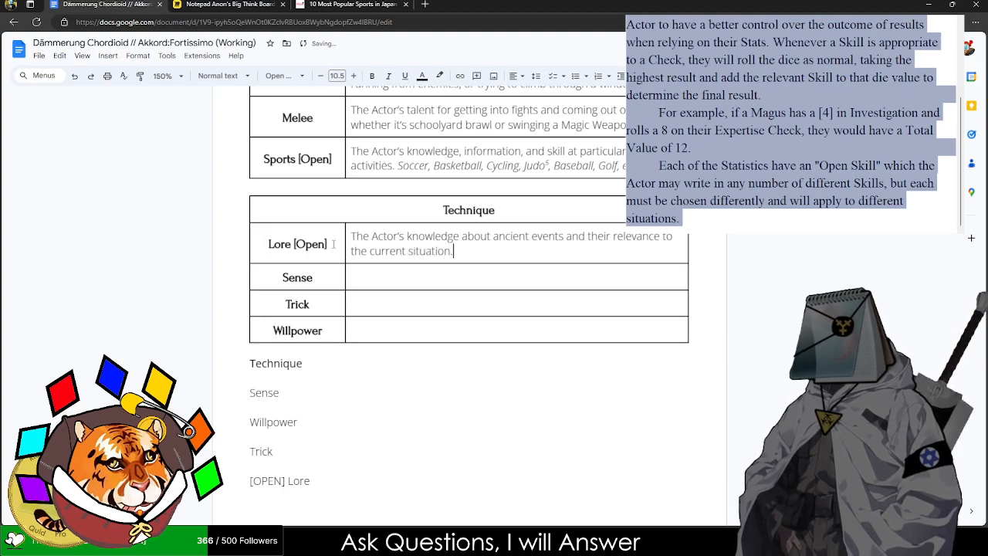
pyautogui.hotkey('ctrl', 'i')
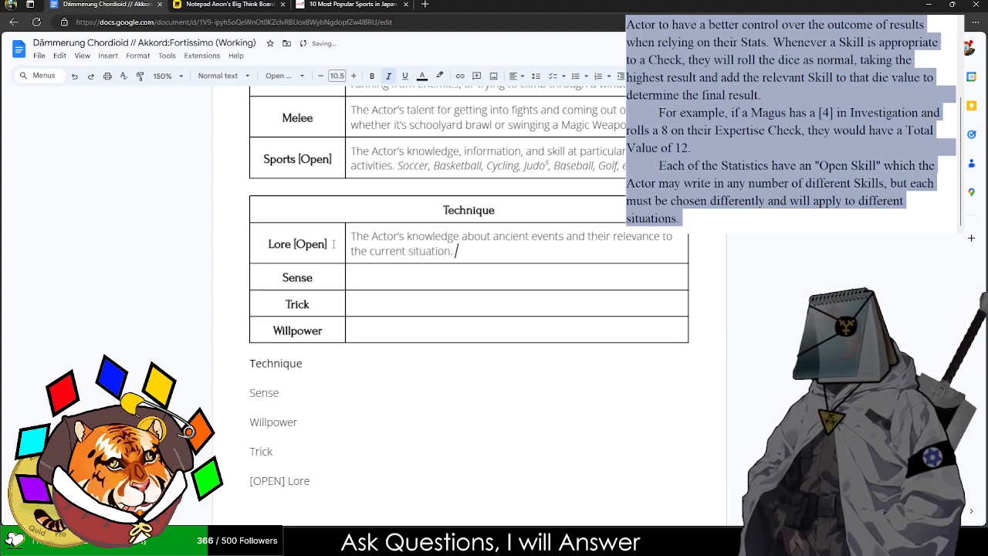
# - Add the italic example "Voluspa Lore," after the Lore [Open] sentence
pyautogui.write('Ragnorak,')
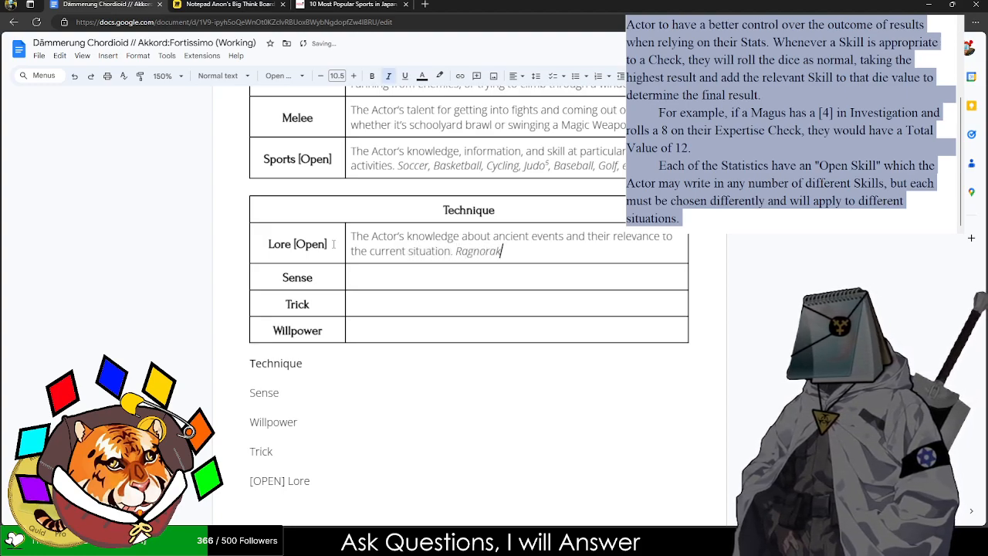
pyautogui.press('BackSpace')
pyautogui.press('BackSpace')
pyautogui.press('BackSpace')
pyautogui.press('BackSpace')
pyautogui.press('BackSpace')
pyautogui.press('BackSpace')
pyautogui.press('BackSpace')
pyautogui.press('BackSpace')
pyautogui.press('BackSpace')
pyautogui.press('BackSpace')
pyautogui.write('Voluspa Lore')
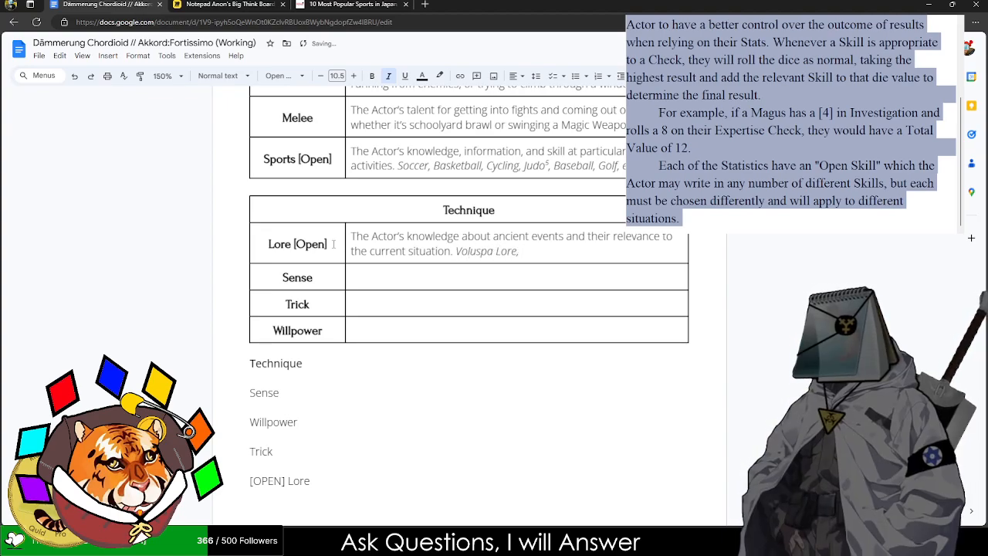
pyautogui.write(',')
# - Replace everything after "The Actor's knowledge" in the Lore [Open] description with "about particular fields of study"
pyautogui.hotkey('ctrl', 'shift', 'Left')
pyautogui.hotkey('ctrl', 'shift', 'Left')
pyautogui.hotkey('ctrl', 'shift', 'Left')
pyautogui.hotkey('ctrl', 'shift', 'Left')
pyautogui.hotkey('ctrl', 'shift', 'Left')
pyautogui.hotkey('ctrl', 'shift', 'Left')
pyautogui.hotkey('ctrl', 'shift', 'Left')
pyautogui.hotkey('ctrl', 'shift', 'Left')
pyautogui.hotkey('ctrl', 'shift', 'Left')
pyautogui.hotkey('ctrl', 'shift', 'Left')
pyautogui.hotkey('ctrl', 'shift', 'Left')
pyautogui.hotkey('ctrl', 'shift', 'Left')
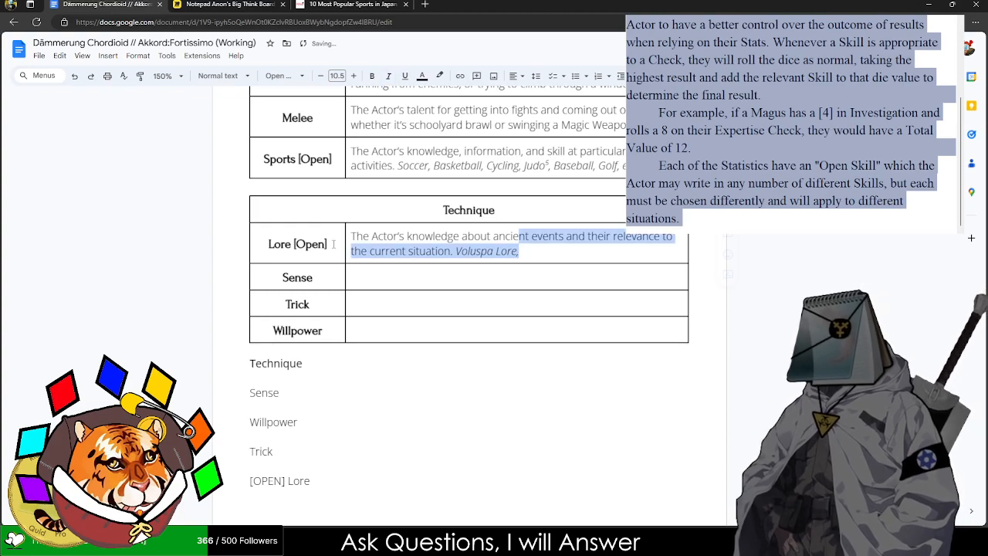
pyautogui.write('ab')
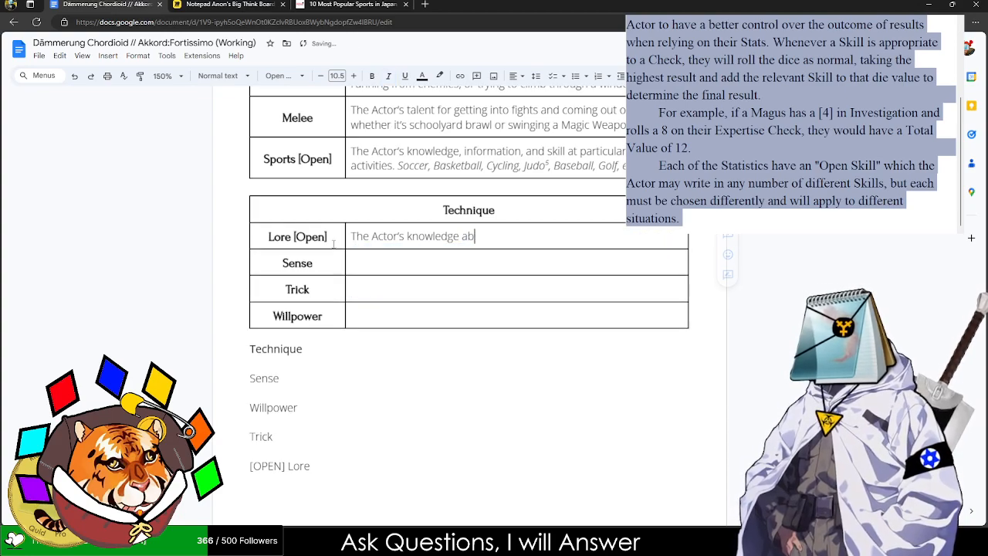
pyautogui.write('out particular fields of study')
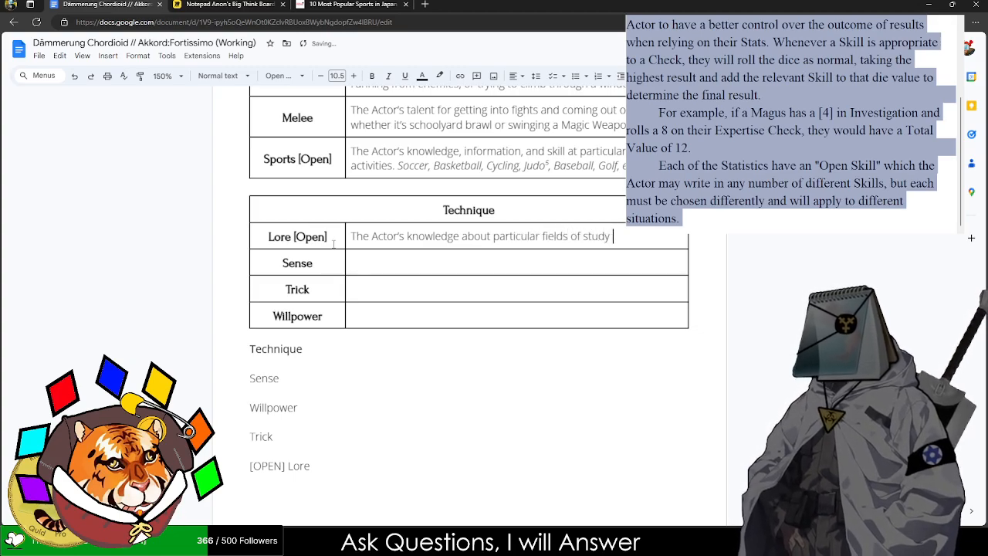
# - Reword the end of the Lore [Open] sentence after "fields of" to "esoteric study or supernatural organizations."
pyautogui.press('BackSpace')
pyautogui.press('BackSpace')
pyautogui.press('BackSpace')
pyautogui.press('BackSpace')
pyautogui.press('BackSpace')
pyautogui.press('BackSpace')
pyautogui.write('eso')
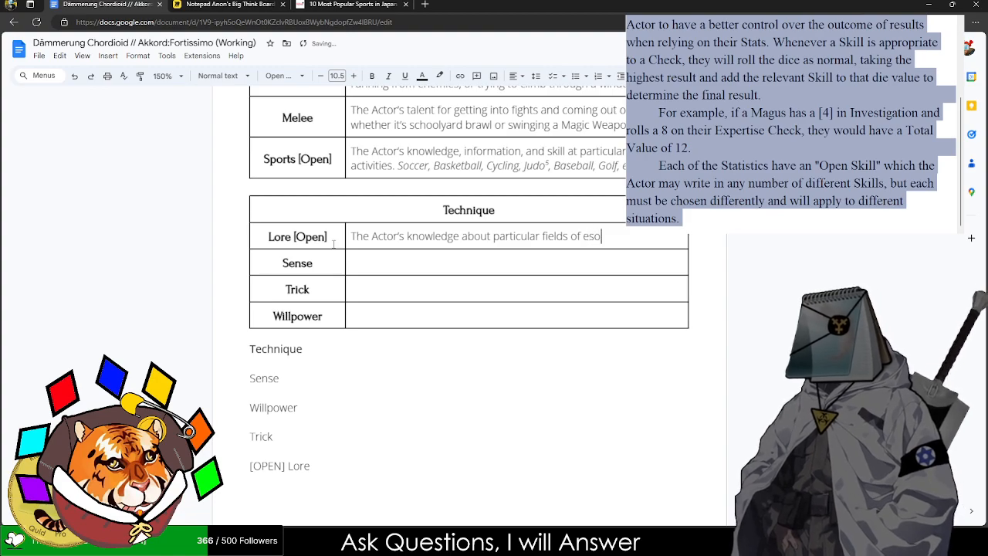
pyautogui.write('teric study or organi')
pyautogui.press('BackSpace')
pyautogui.press('BackSpace')
pyautogui.press('BackSpace')
pyautogui.press('BackSpace')
pyautogui.press('BackSpace')
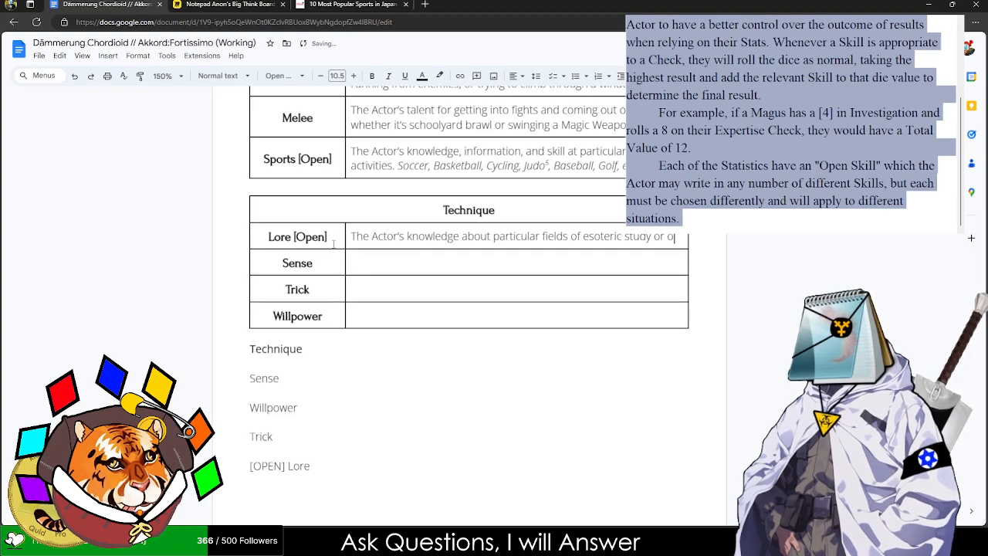
pyautogui.write('upernatural org')
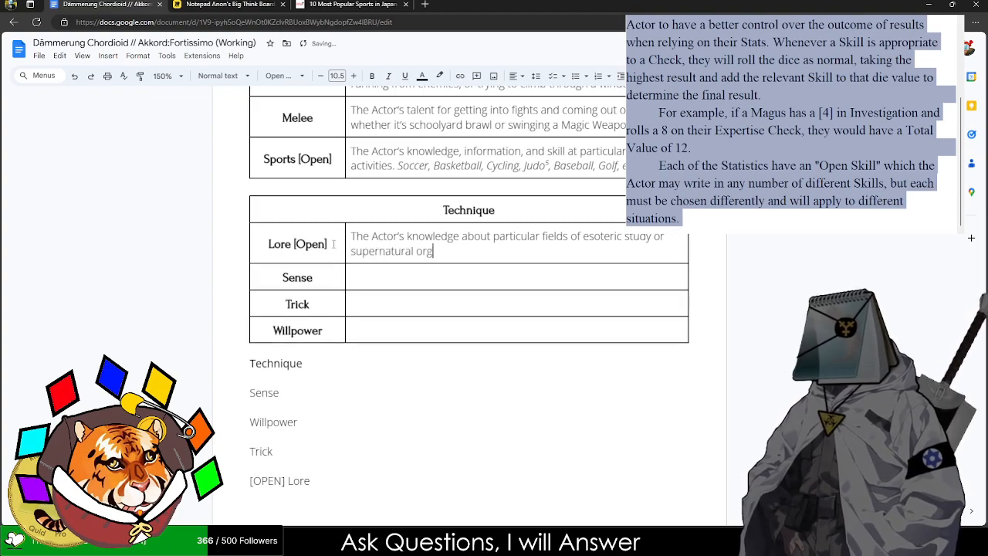
pyautogui.write('anizations.')
# - Add the italic examples "Voluspa, Harmony, Ragnorak, Fimbulvinter." after the Lore [Open] sentence
pyautogui.hotkey('ctrl', 'i')
pyautogui.write('Voluspa,')
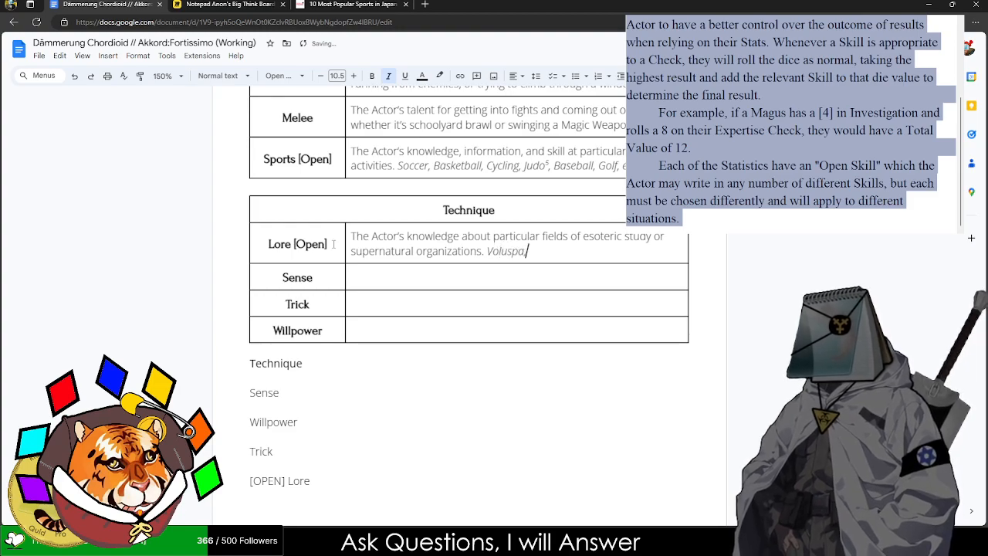
pyautogui.write(' Harmony, ')
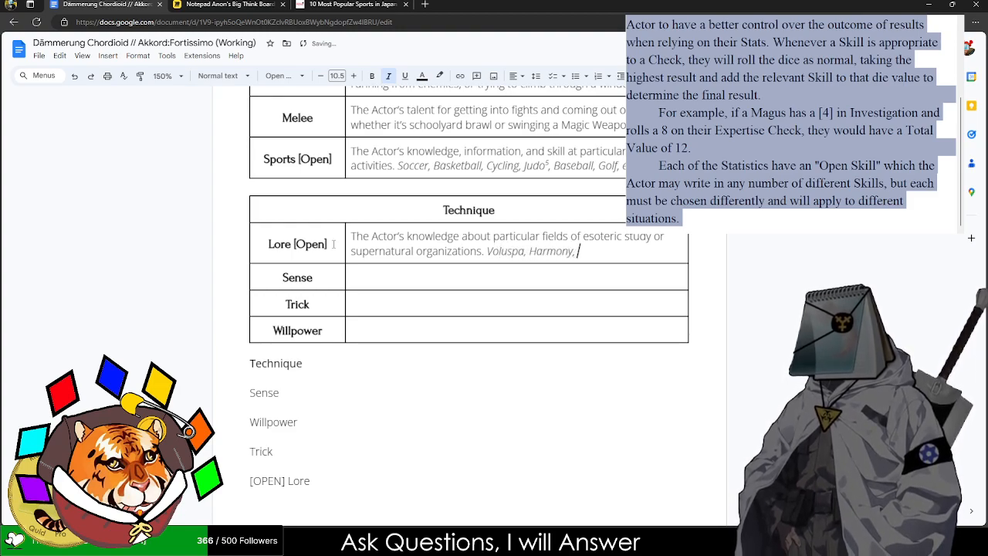
pyautogui.write('Ragnorak')
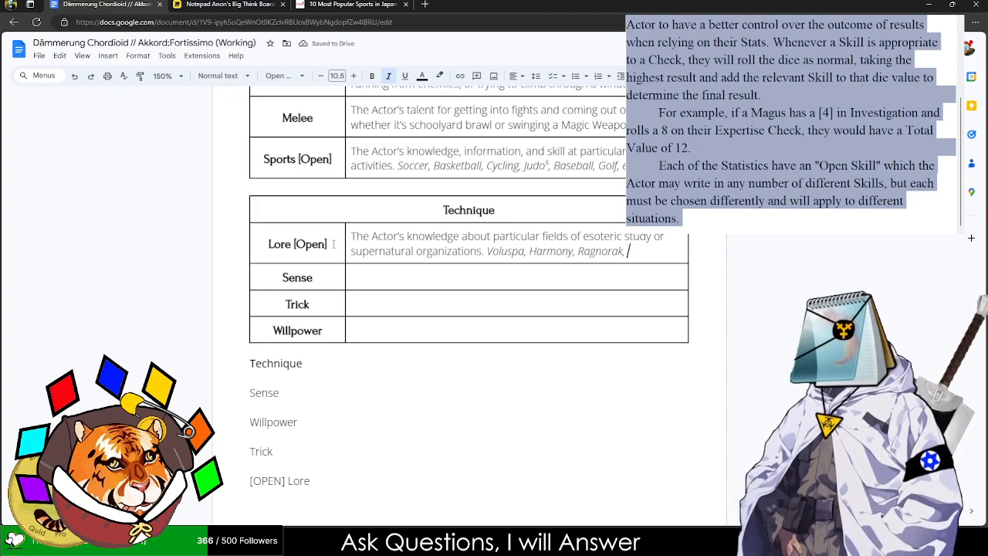
pyautogui.write(', Fimbulvinter.')
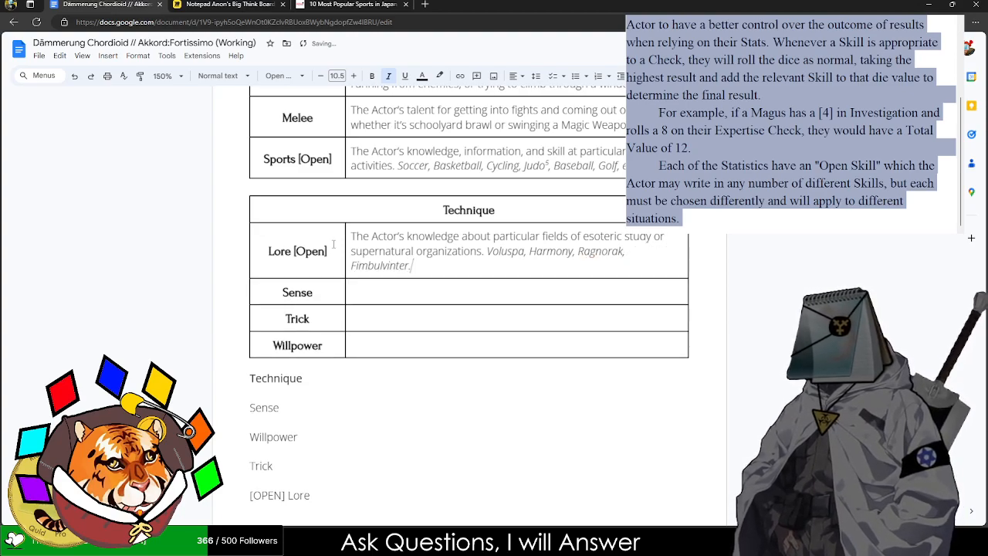
# - Correct the Lore [Open] example "Ragnorak" to "Ragnarok" and remove "Harmony" from the examples
pyautogui.click(590, 252)
pyautogui.click(590, 239)
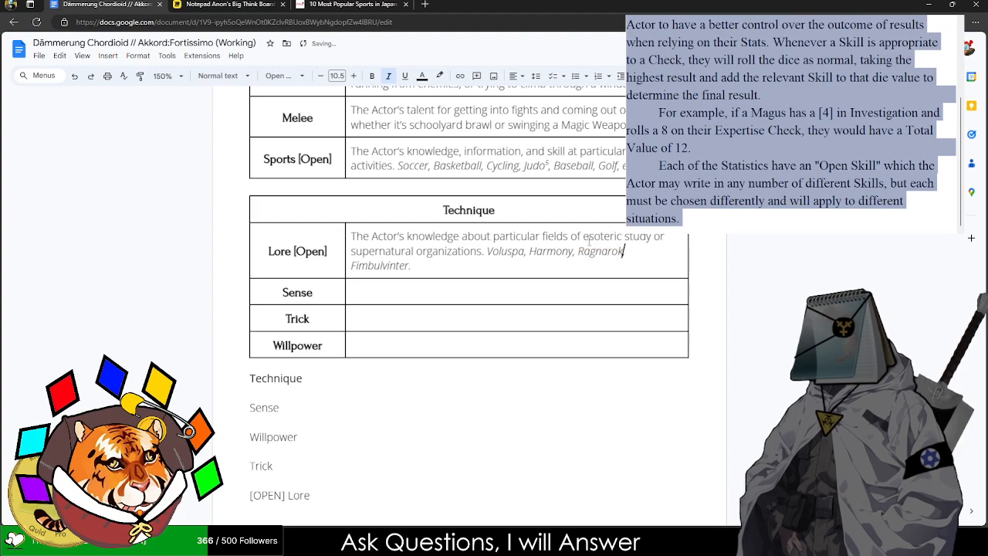
pyautogui.doubleClick(549, 251)
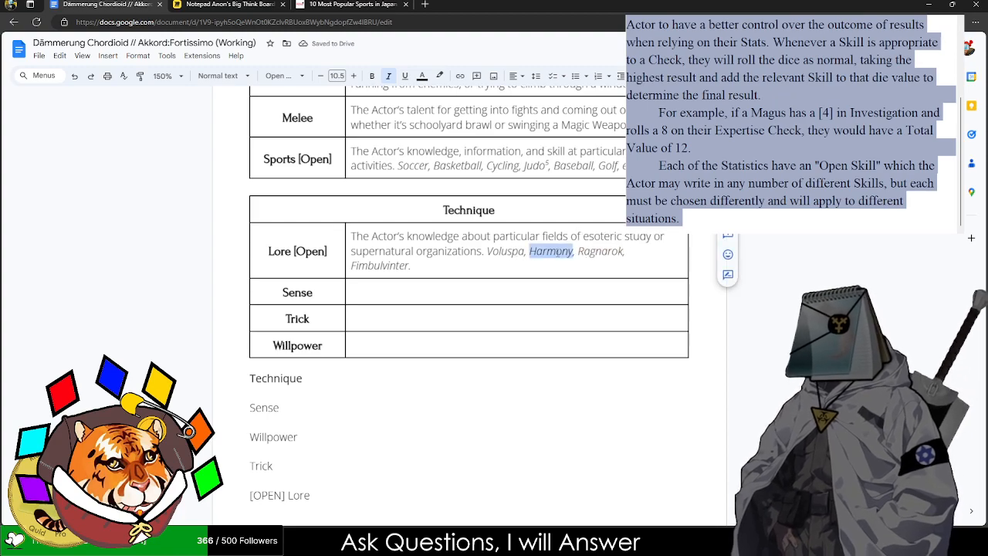
pyautogui.write('V')
pyautogui.press('BackSpace')
pyautogui.press('BackSpace')
pyautogui.press('BackSpace')
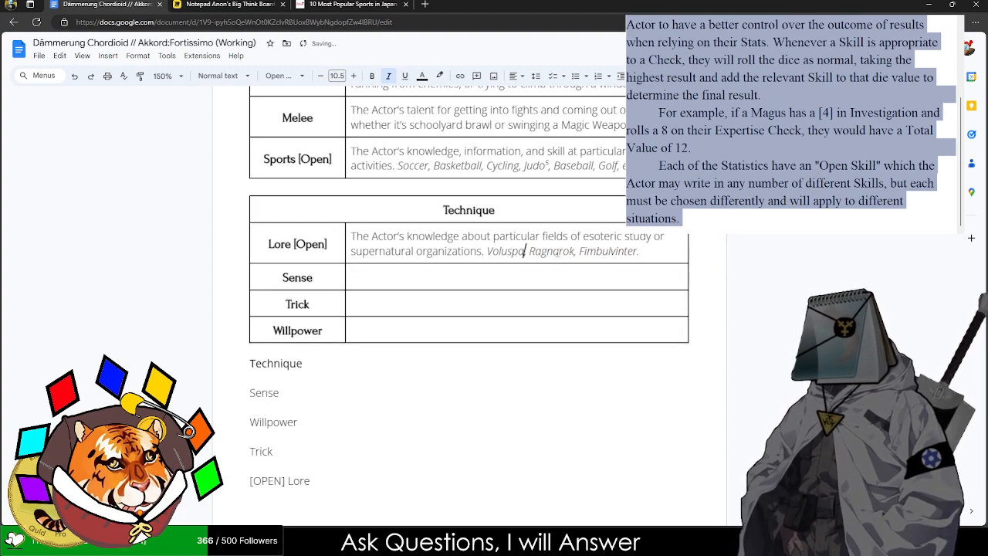
# - Select the example "Fimbulvinter", search Google for "fimbulwinter" in the browser, and copy the spelling "Fimbulwinter"
pyautogui.click(640, 251)
pyautogui.doubleClick(627, 251)
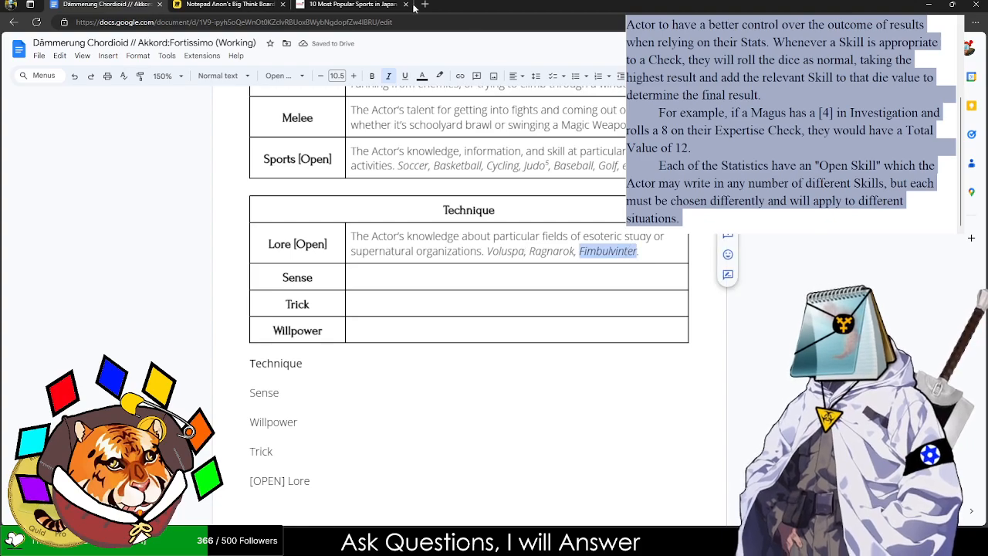
pyautogui.click(362, 5)
pyautogui.click(363, 23)
pyautogui.write('fimbulwinter')
pyautogui.press('Return')
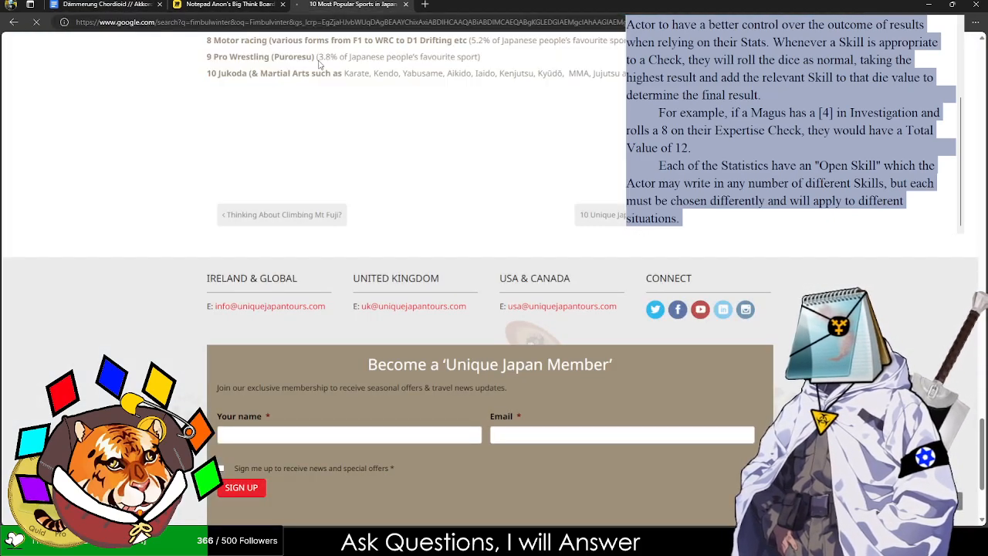
pyautogui.doubleClick(120, 57)
pyautogui.hotkey('ctrl', 'c')
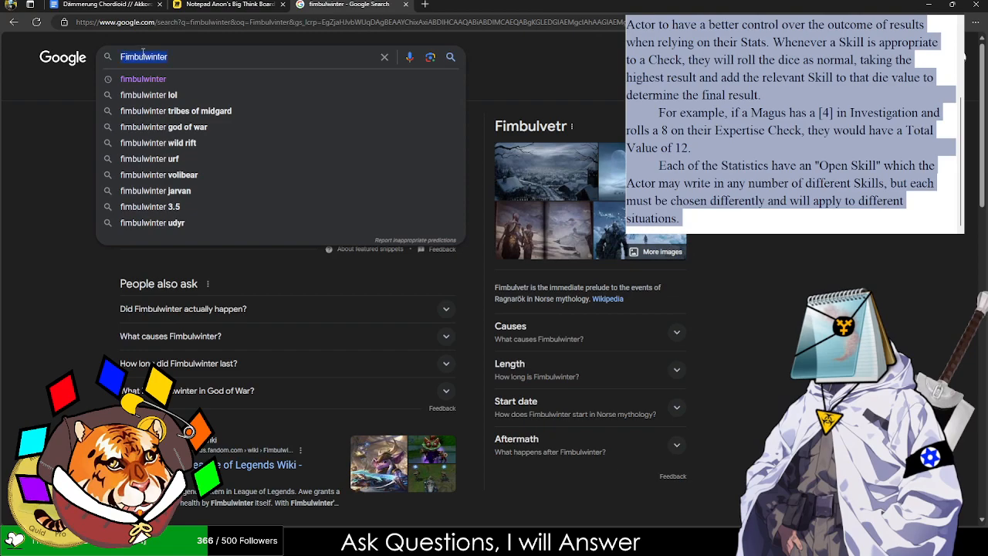
# - Return to the Google Docs document and replace the selected Lore [Open] example with "Fimbulwinter War."
pyautogui.click(101, 4)
pyautogui.hotkey('ctrl', 'v')
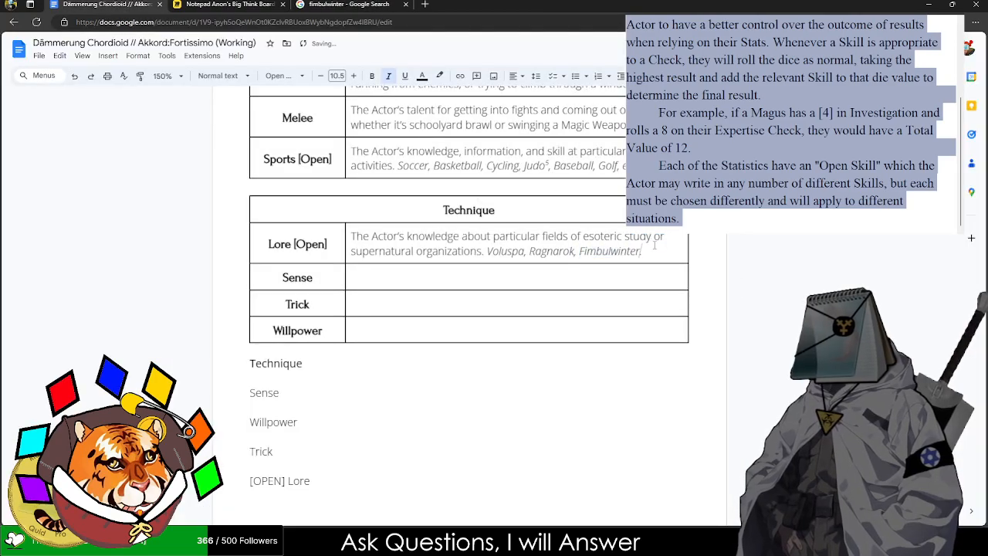
pyautogui.press('BackSpace')
pyautogui.write('War')
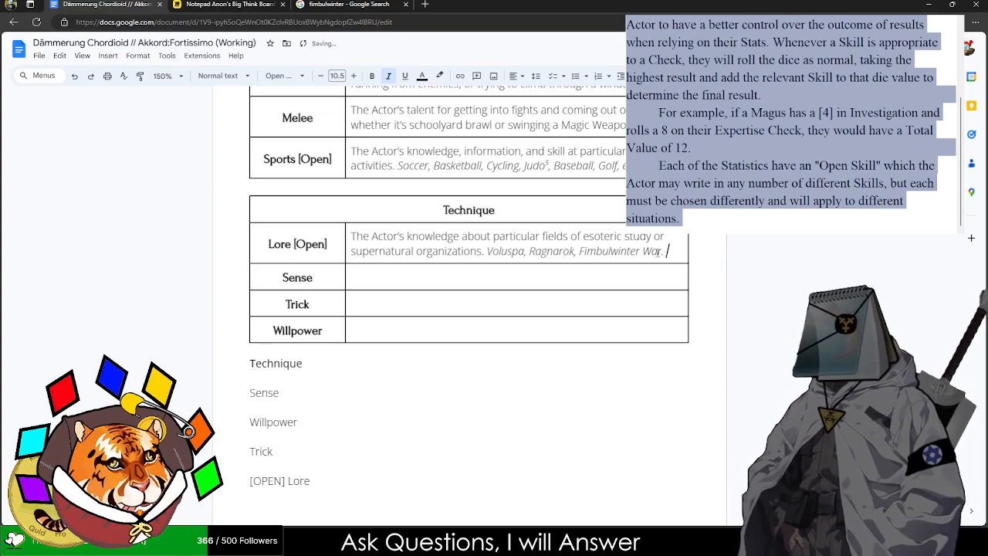
# - Start the Sense description with "The Actor's "Sixth Sense" when supernatural phenomenon is occurring and trying to discern"
pyautogui.press('Tab')
pyautogui.press('Tab')
pyautogui.write('The Actor\'s "S')
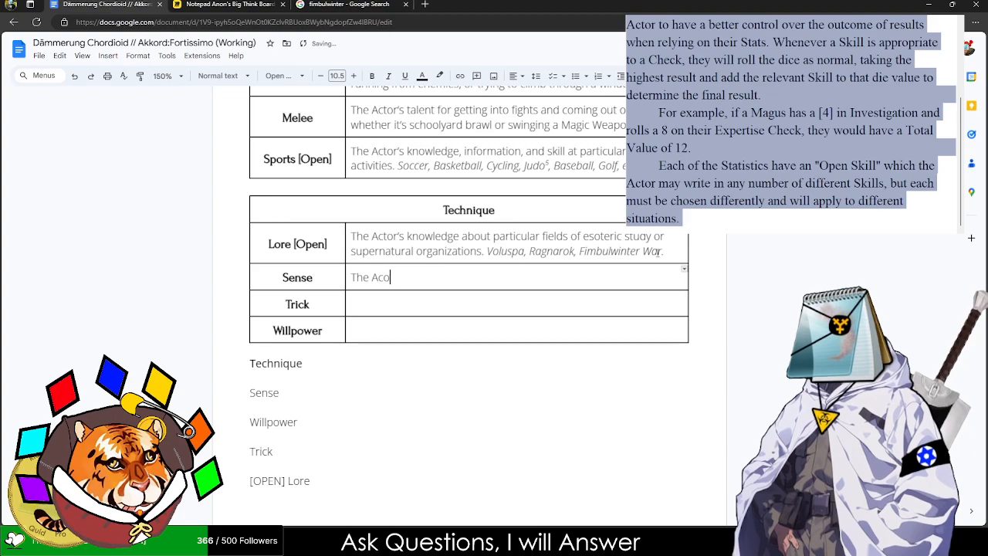
pyautogui.write('ixth Sense" when ')
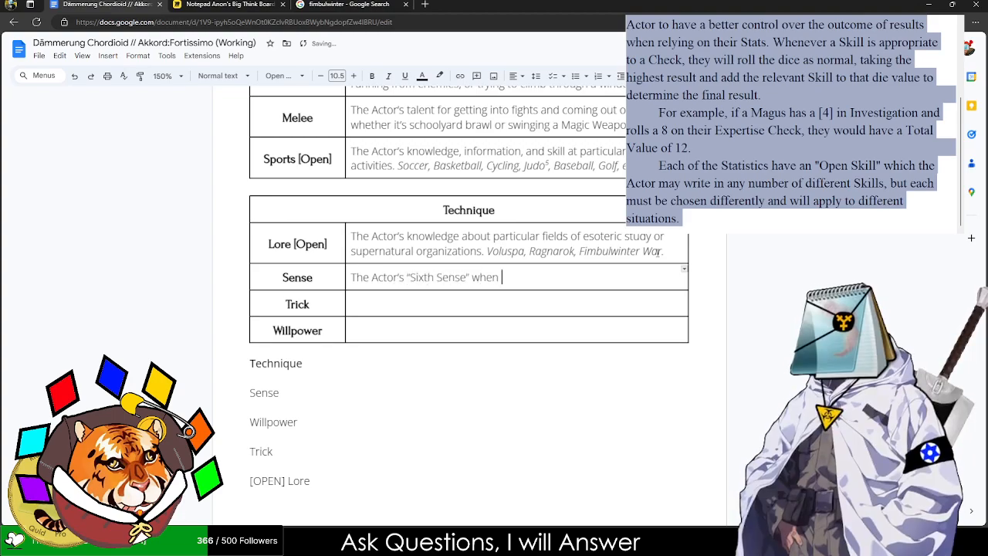
pyautogui.write('supernatural p')
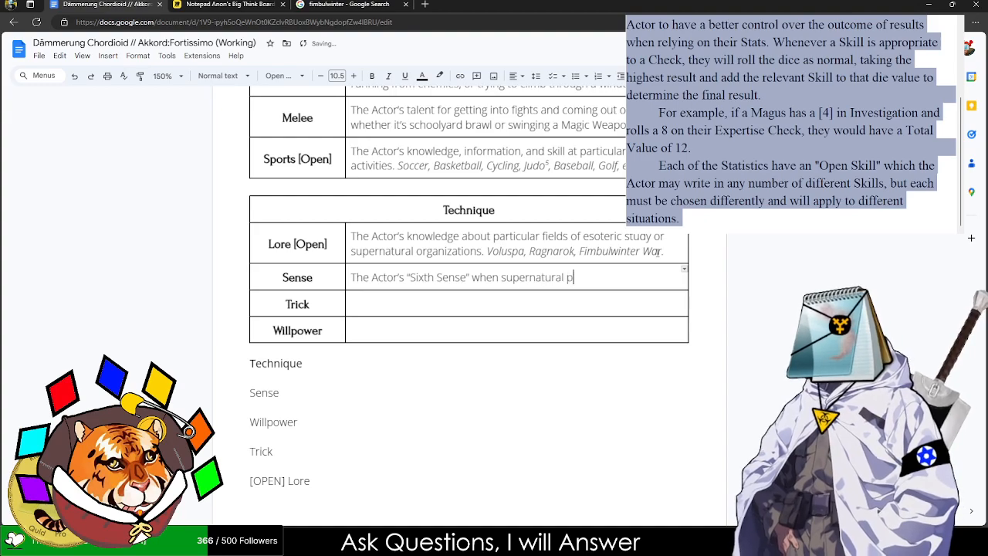
pyautogui.write('henomenon is ')
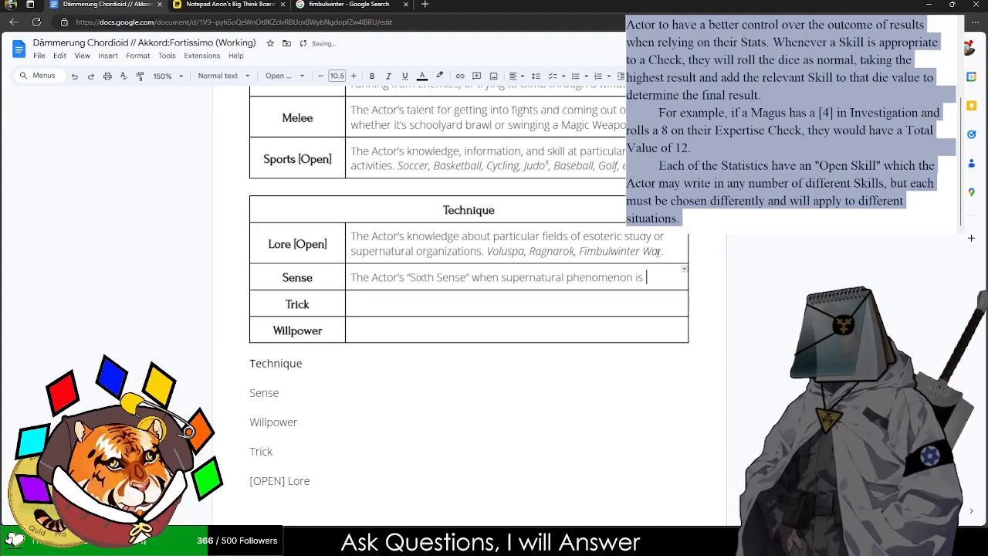
pyautogui.write('occurring and try')
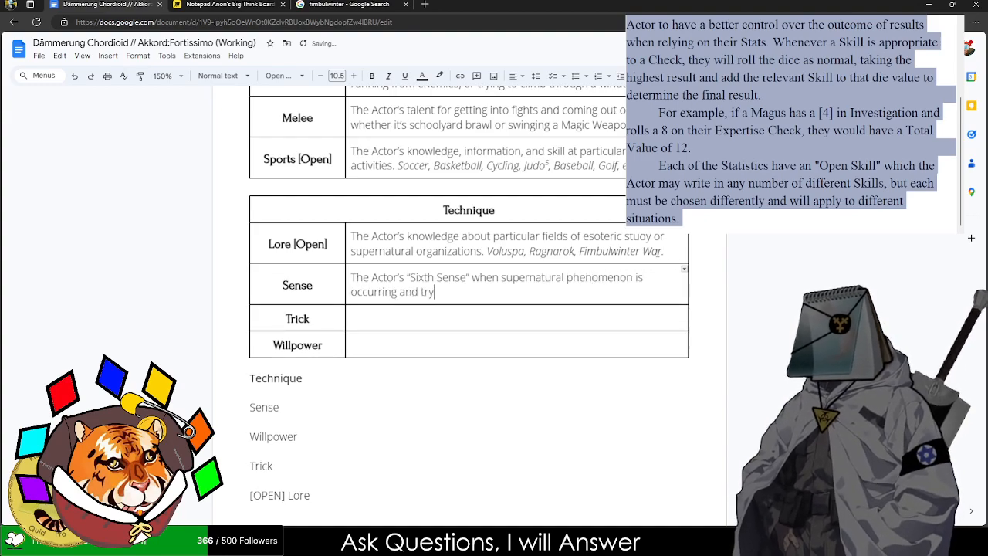
pyautogui.write('ing to discern ')
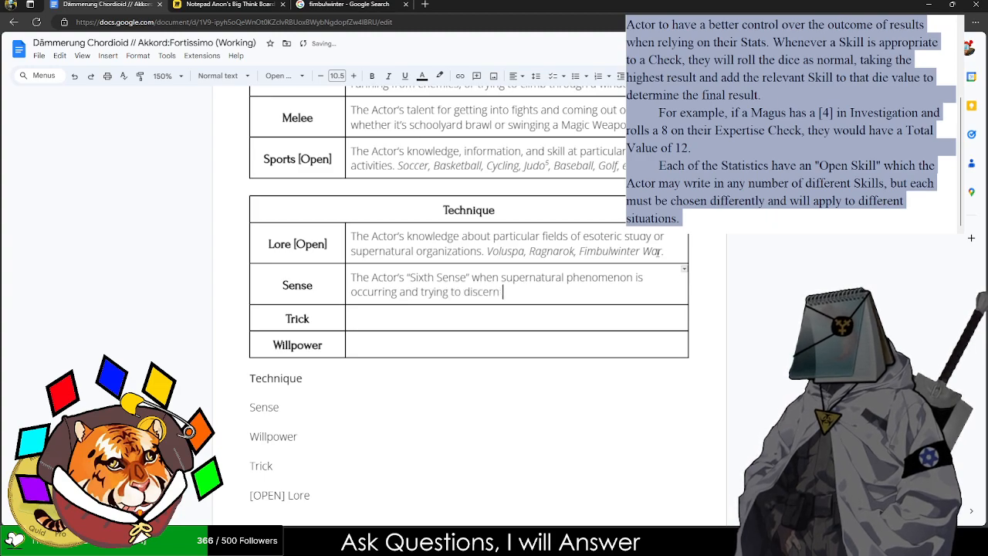
# - Finish the Sense description with "where it is and who is using it."
pyautogui.write('who and where it')
pyautogui.press('BackSpace')
pyautogui.press('BackSpace')
pyautogui.press('BackSpace')
pyautogui.press('BackSpace')
pyautogui.press('BackSpace')
pyautogui.press('BackSpace')
pyautogui.press('BackSpace')
pyautogui.press('BackSpace')
pyautogui.press('BackSpace')
pyautogui.press('BackSpace')
pyautogui.press('BackSpace')
pyautogui.press('BackSpace')
pyautogui.press('BackSpace')
pyautogui.press('BackSpace')
pyautogui.press('BackSpace')
pyautogui.press('BackSpace')
pyautogui.write('where it')
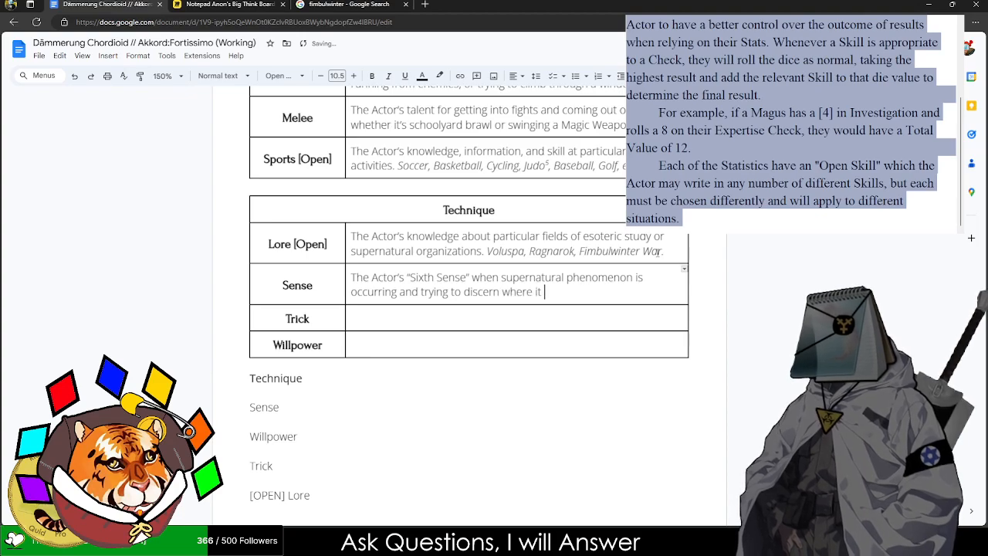
pyautogui.write(' is and who is using it.')
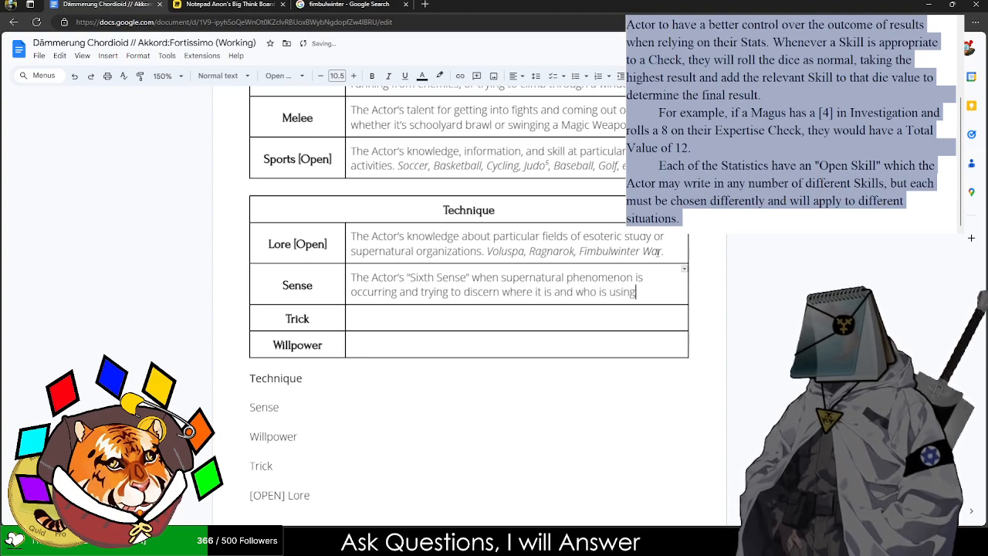
# - Start the Trick description with "The Actor's natural ability to use" and accept the grammar suggestion "when a supernatural" in the Sense description
pyautogui.press('Tab')
pyautogui.press('Tab')
pyautogui.write('The Ac')
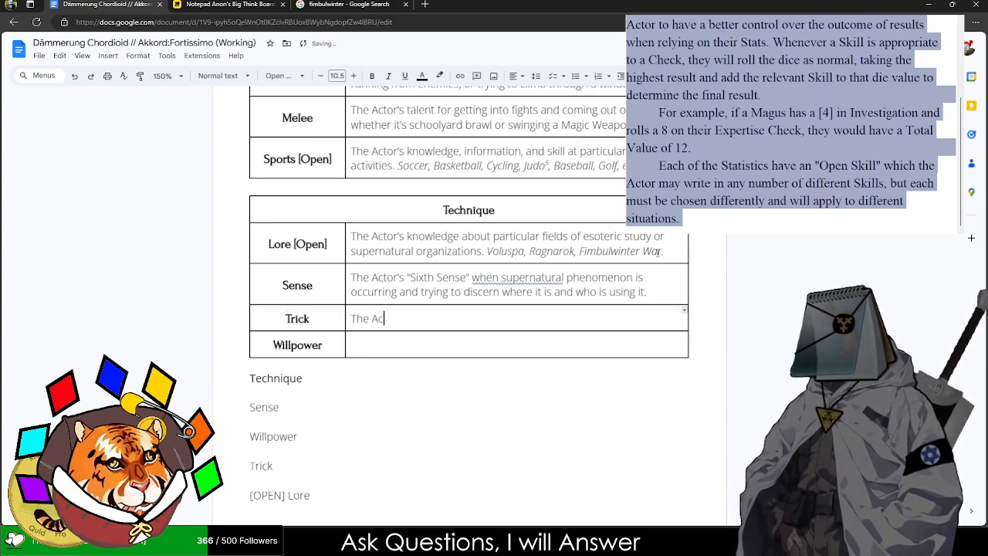
pyautogui.write("tor's natural ability to use")
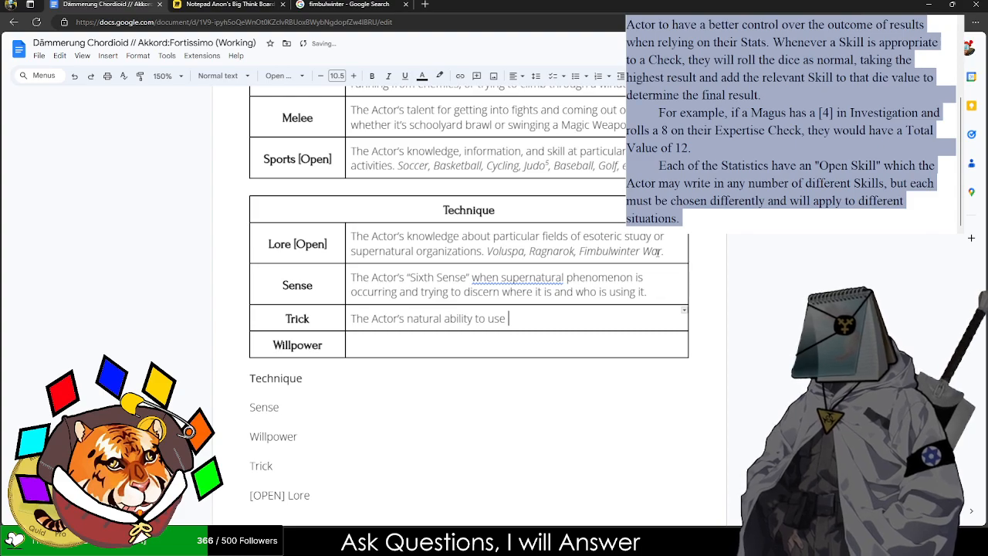
pyautogui.write(' their')
pyautogui.press('BackSpace')
pyautogui.press('BackSpace')
pyautogui.press('BackSpace')
pyautogui.click(513, 266)
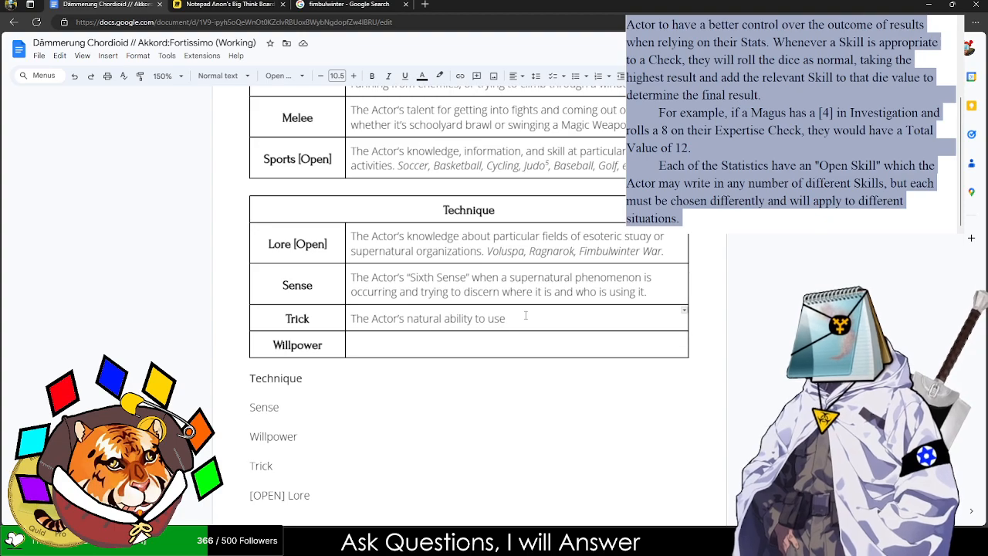
# - Continue the Trick description so it reads "The Actor's natural ability to use "little magic" to manipulate their environment"
pyautogui.press('BackSpace')
pyautogui.press('BackSpace')
pyautogui.press('BackSpace')
pyautogui.press('BackSpace')
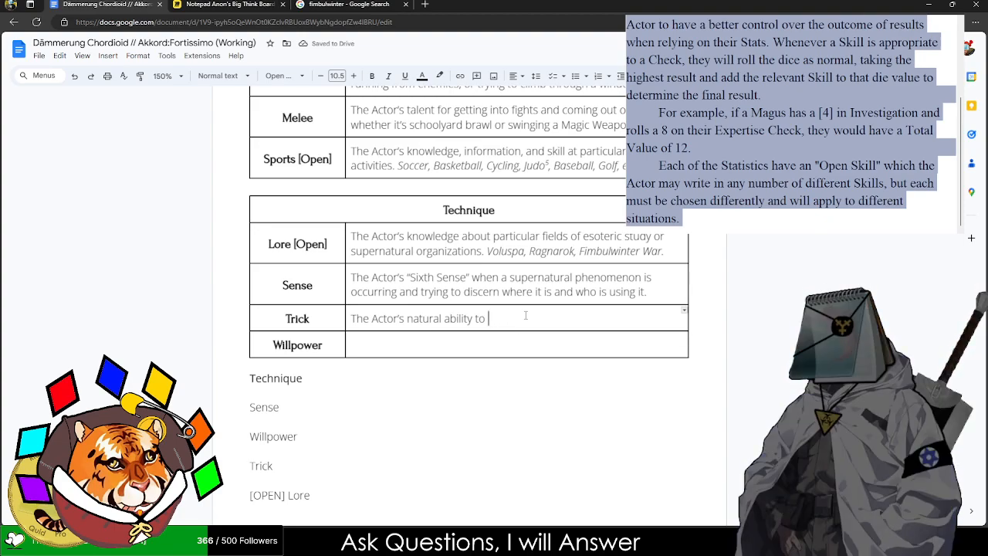
pyautogui.write('use "little magic" ')
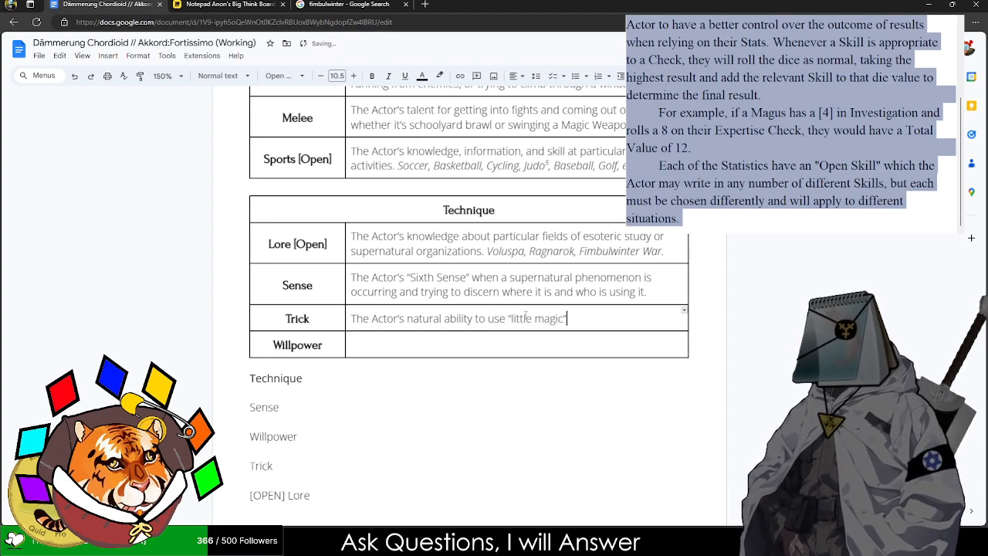
pyautogui.write('to manipuat')
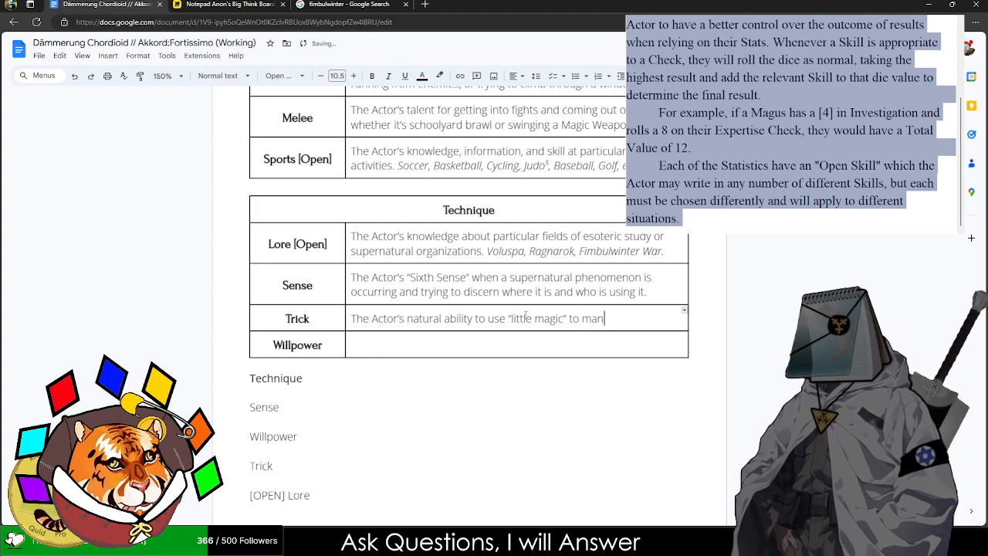
pyautogui.press('BackSpace')
pyautogui.press('BackSpace')
pyautogui.write('late their e')
pyautogui.write('nvironment, or')
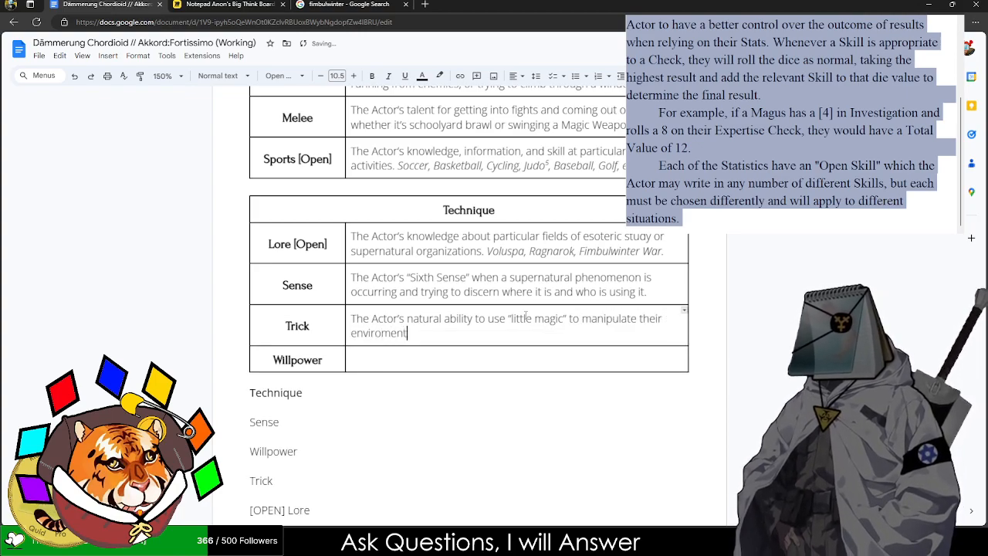
pyautogui.press('BackSpace')
pyautogui.press('BackSpace')
pyautogui.press('BackSpace')
pyautogui.press('BackSpace')
pyautogui.press('BackSpace')
# - Finish the Trick description with "or use force-of-will to change events."
pyautogui.write('or use force')
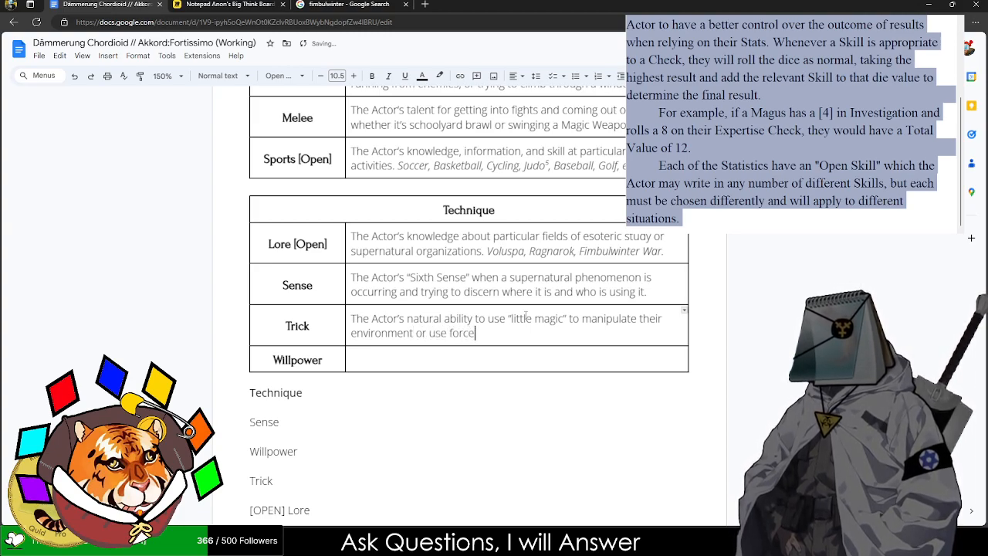
pyautogui.write('-of-wi')
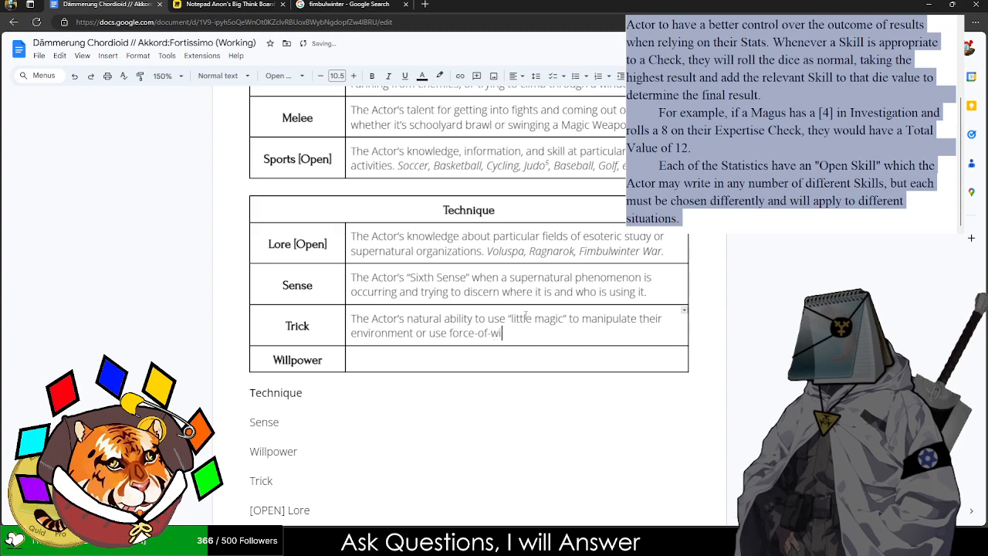
pyautogui.write('ll to change events.')
# - Start the Willpower description with "The Actor's burning reserve of willpower, able to keep them standing"
pyautogui.press('Tab')
pyautogui.press('Tab')
pyautogui.write('The Ac')
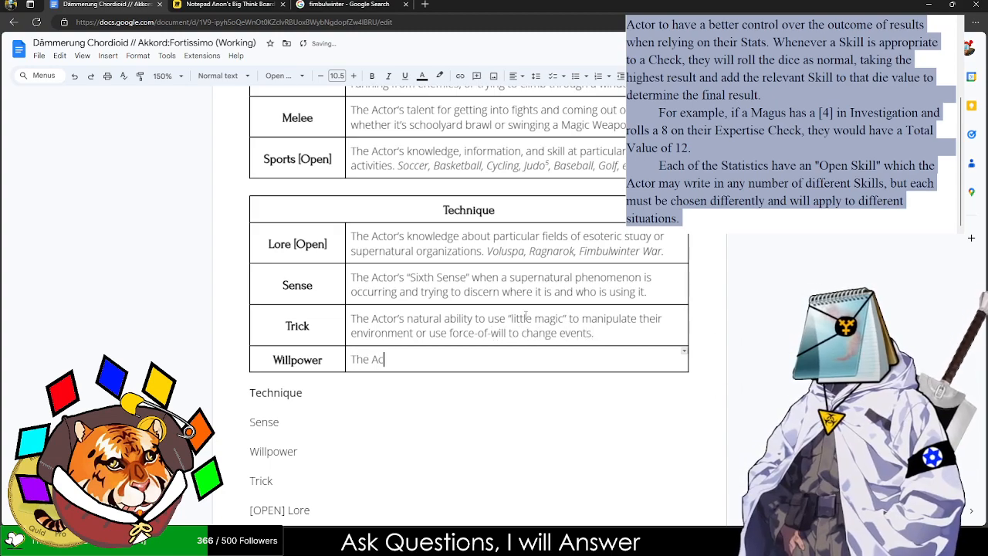
pyautogui.write("tor's burning ")
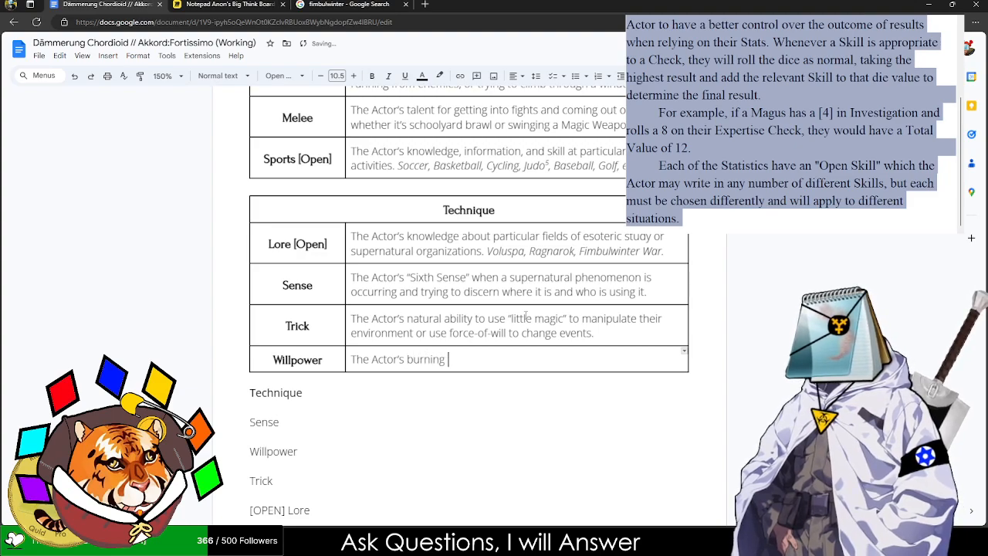
pyautogui.write('reserve of willp')
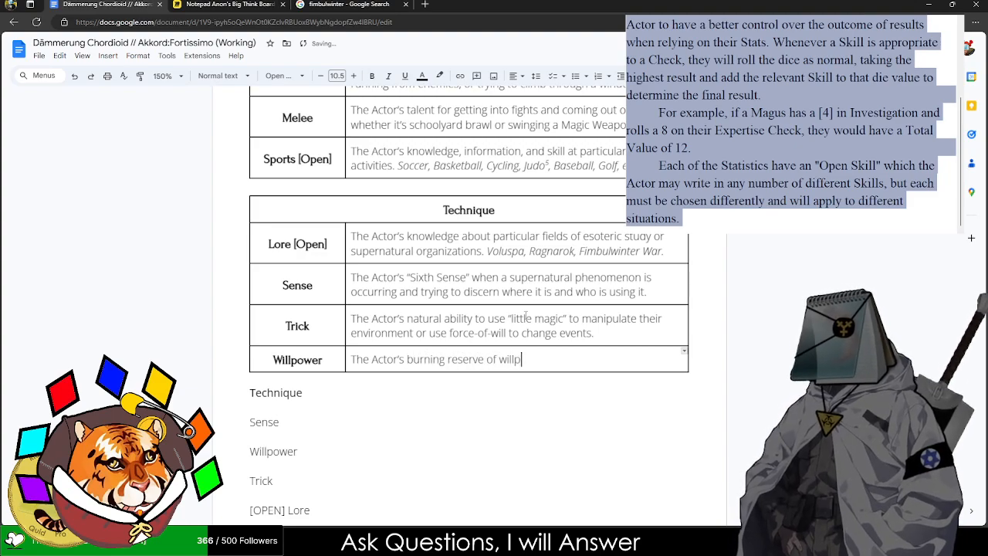
pyautogui.write('ower, able to ke')
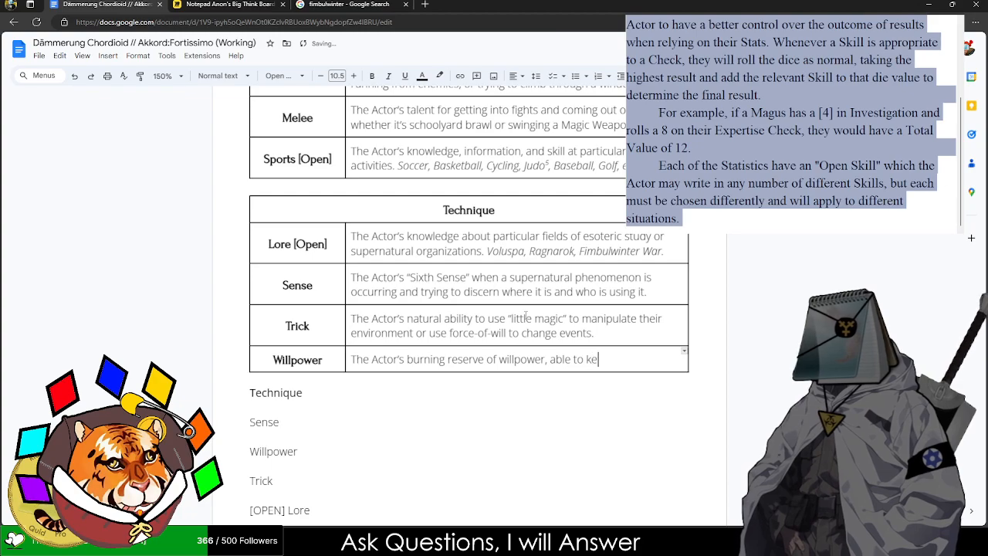
pyautogui.write('ep them standin')
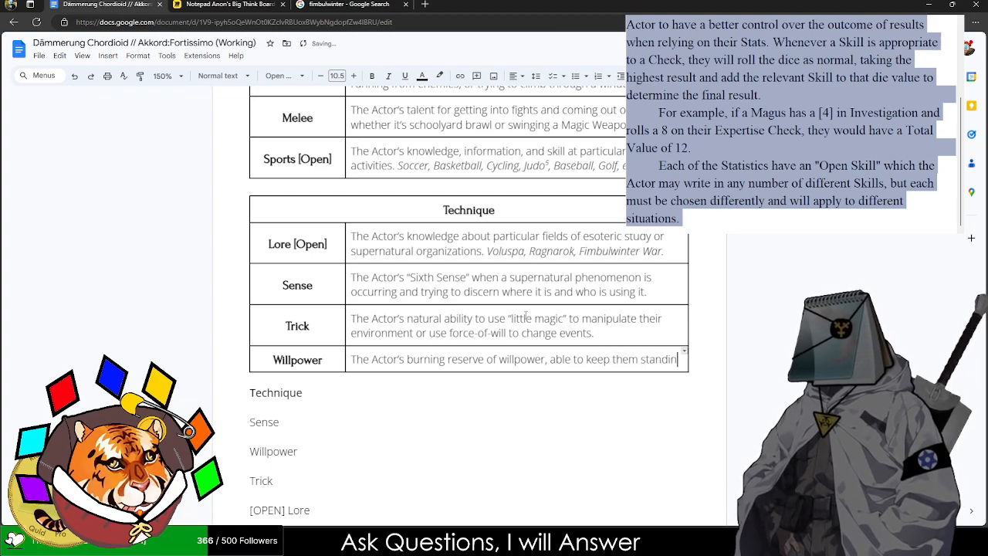
pyautogui.write('g 9ni de')
pyautogui.press('BackSpace')
pyautogui.press('BackSpace')
pyautogui.press('BackSpace')
# - Finish the Willpower description with "in despair and refuse to surrender easily."
pyautogui.write('in despair and re')
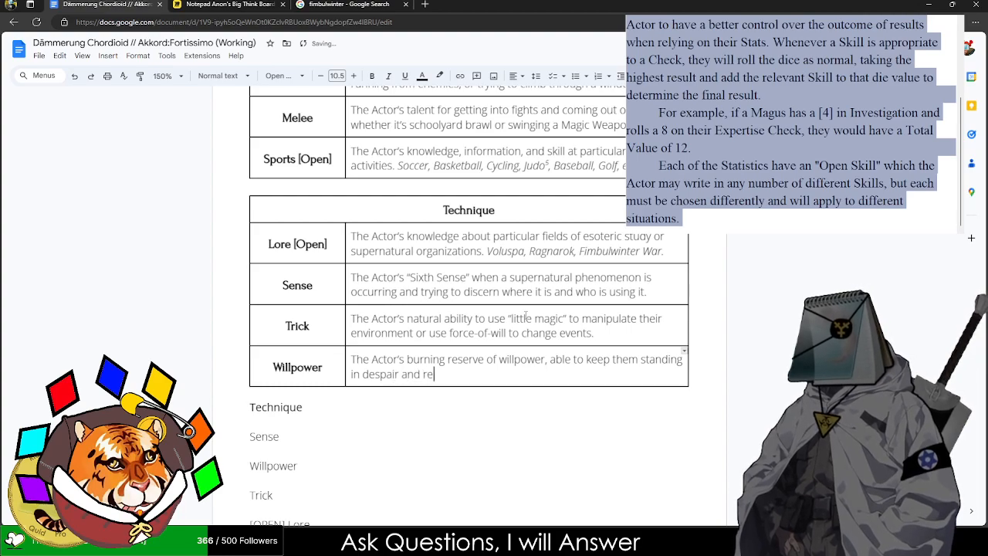
pyautogui.write('fu')
pyautogui.press('BackSpace')
pyautogui.press('BackSpace')
pyautogui.write('fuf')
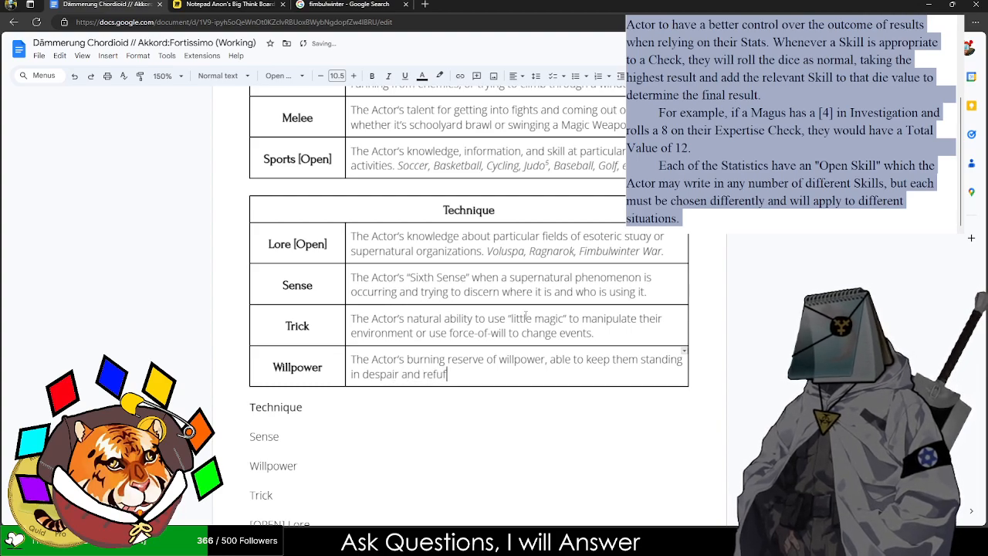
pyautogui.press('BackSpace')
pyautogui.write('se to s')
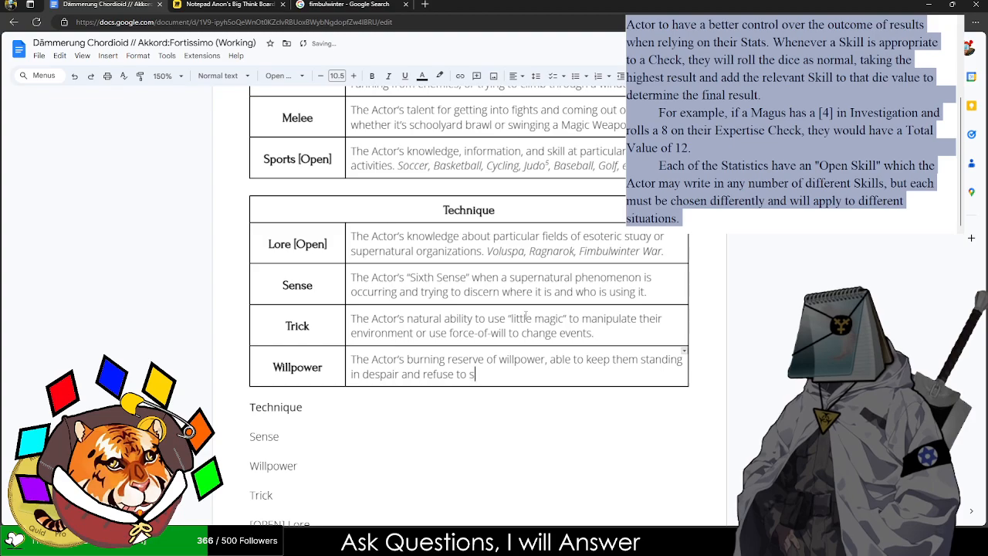
pyautogui.write('se to surrender easily.')
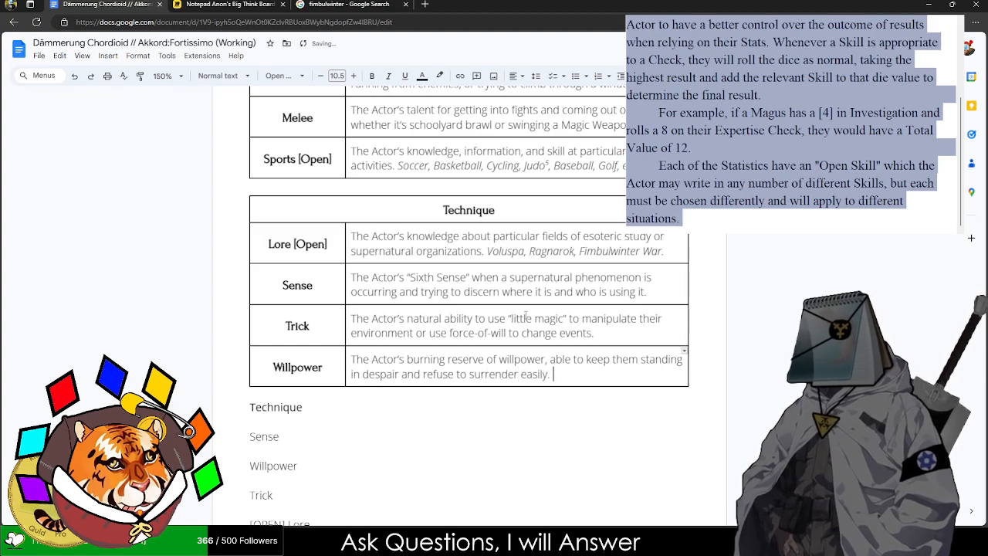
# - Move the "Open Skill" paragraph in the Skills section directly after "determine the final result." and remove the extra indent and blank line
pyautogui.scroll(15, 526, 316)
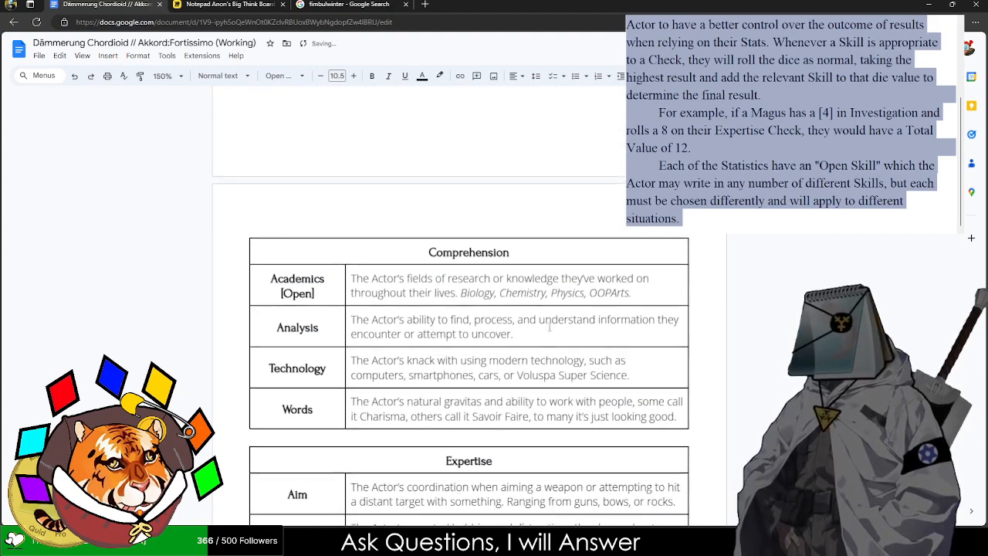
pyautogui.scroll(2, 512, 306)
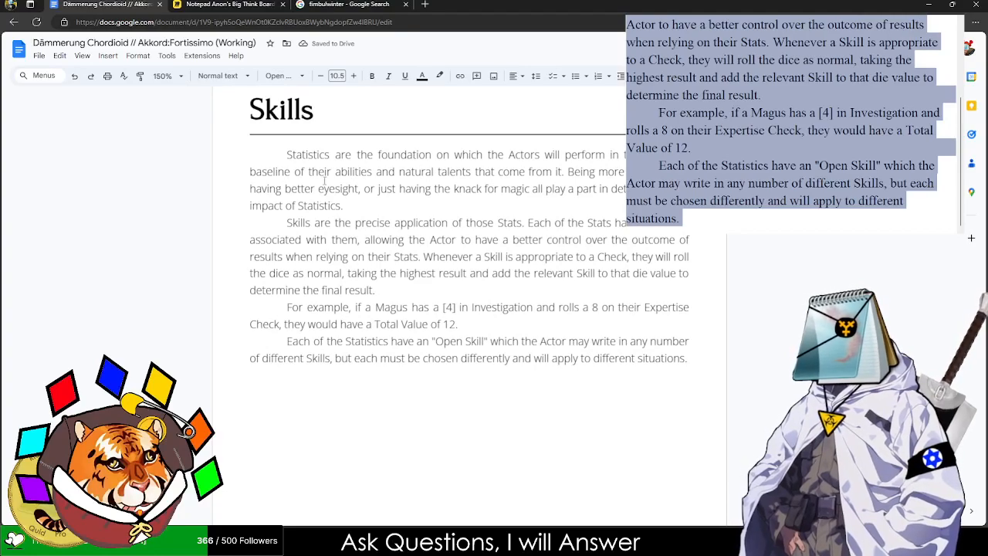
pyautogui.moveTo(272, 342); pyautogui.dragTo(687, 358)
pyautogui.hotkey('ctrl', 'x')
pyautogui.click(436, 292)
pyautogui.hotkey('ctrl', 'v')
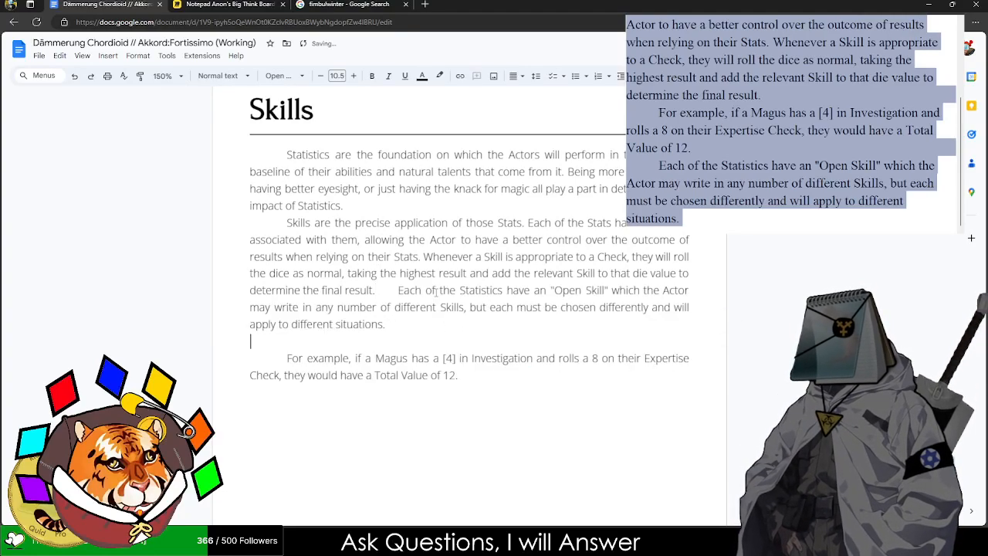
pyautogui.click(396, 291)
pyautogui.press('BackSpace')
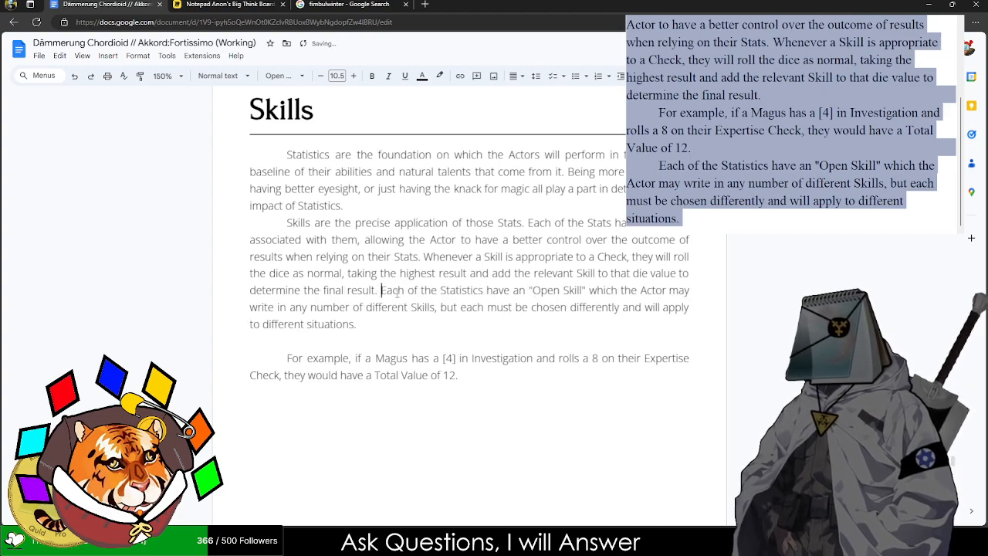
pyautogui.click(293, 341)
pyautogui.press('BackSpace')
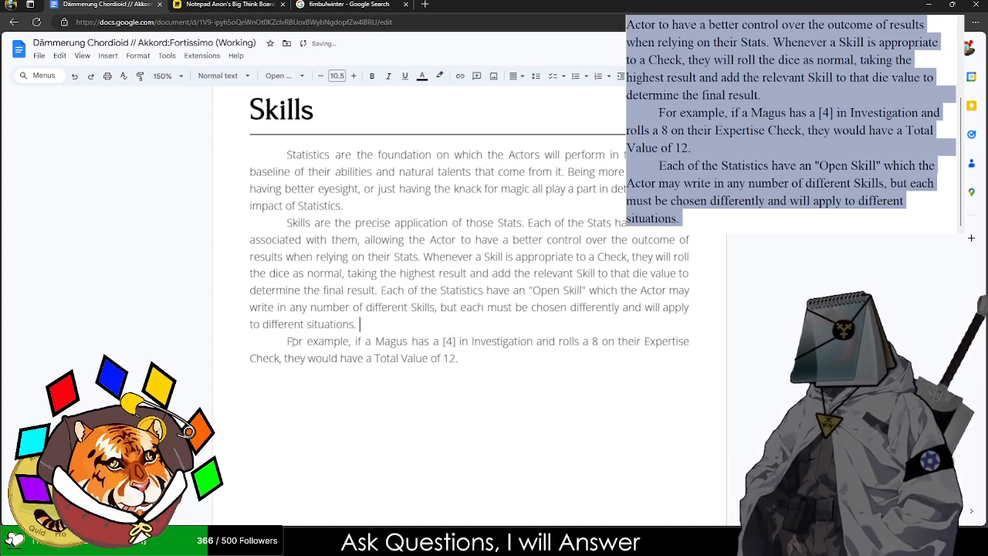
# - Add a new paragraph below the Magus example reading "Each of the Actors begin their journey with 25 Skill Points."
pyautogui.click(280, 390)
pyautogui.write('Ea')
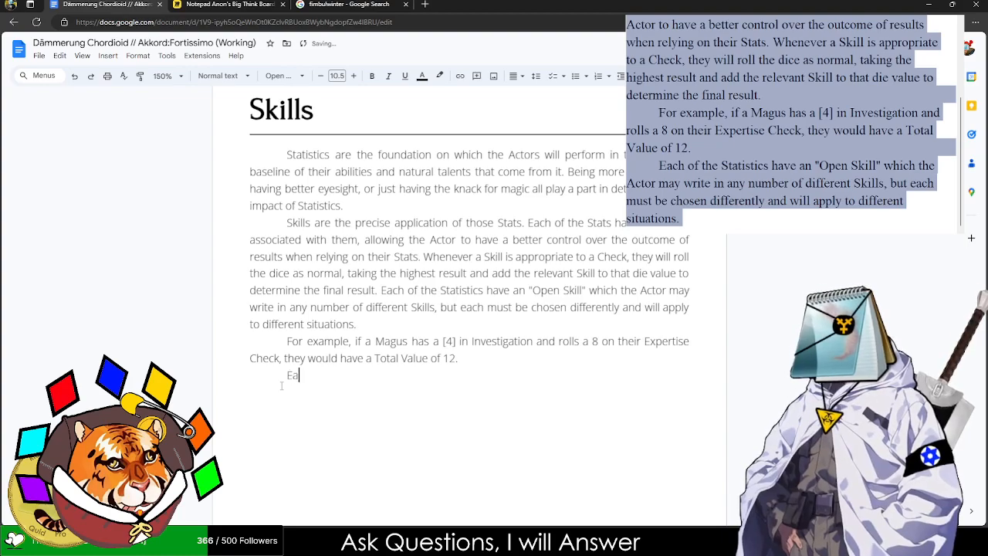
pyautogui.write('ch of the Actors be')
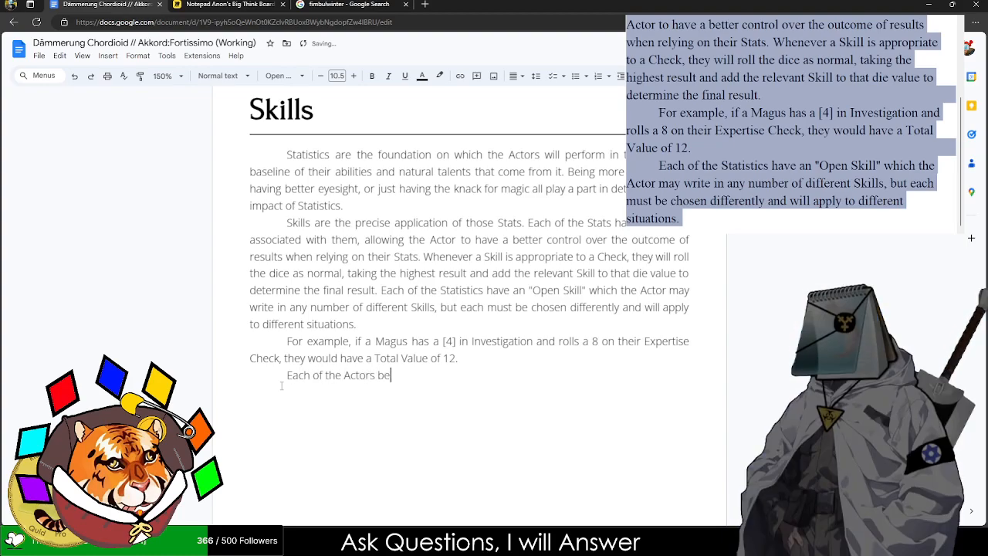
pyautogui.write('gin their journey with')
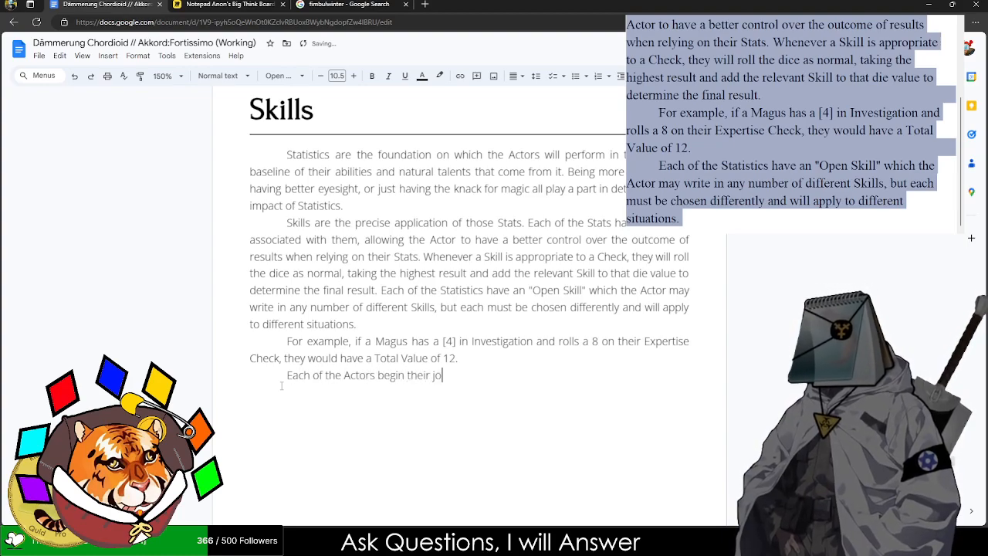
pyautogui.press('BackSpace')
pyautogui.press('BackSpace')
pyautogui.press('BackSpace')
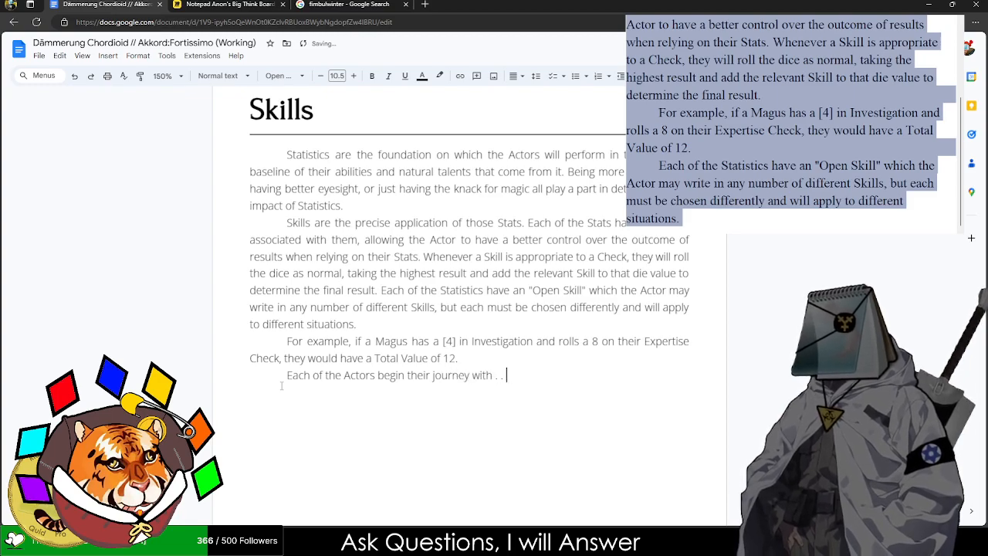
pyautogui.write('25 Skill P')
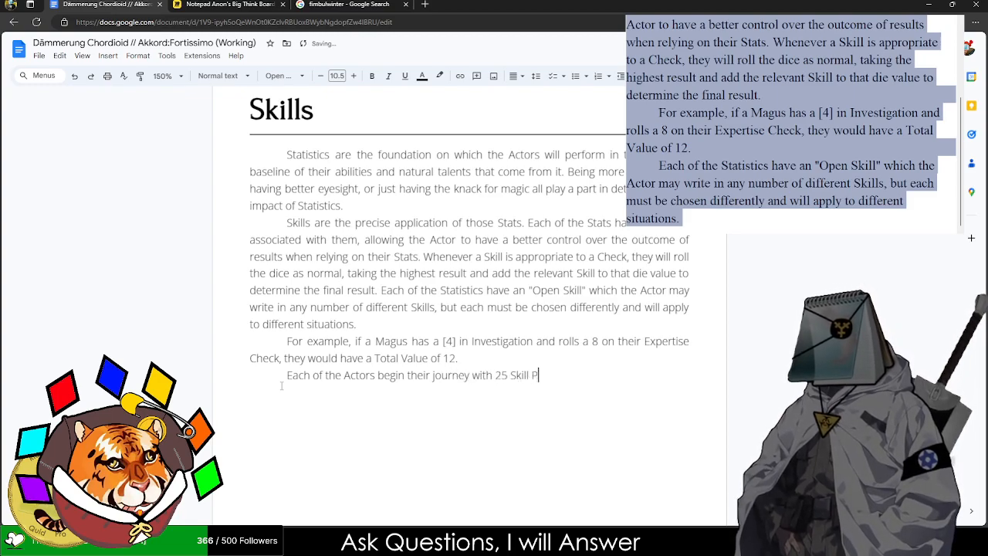
pyautogui.write('oints. ')
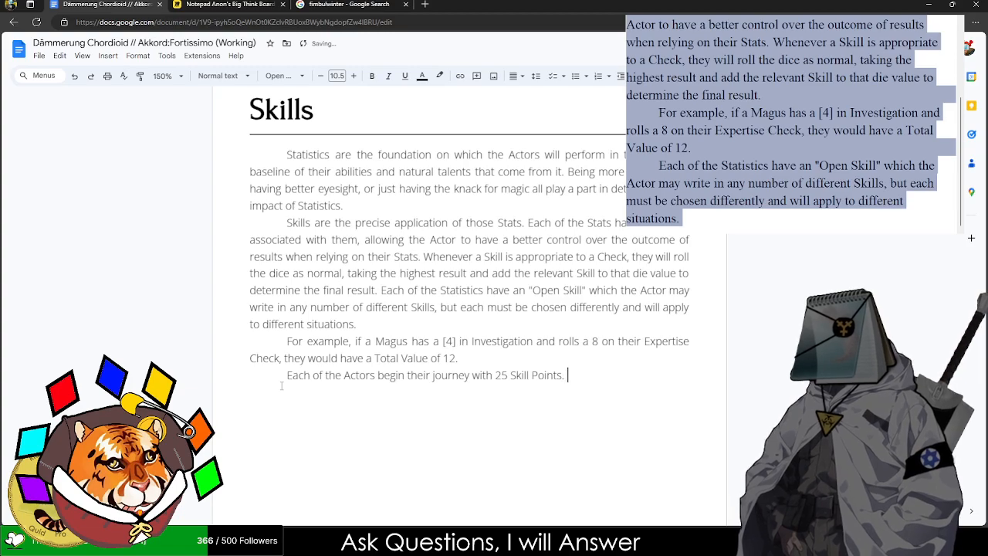
# - Add the sentence "No Skill may be higher than 5 during this time." after the Skill Points sentence
pyautogui.write('No Skill may be higher ')
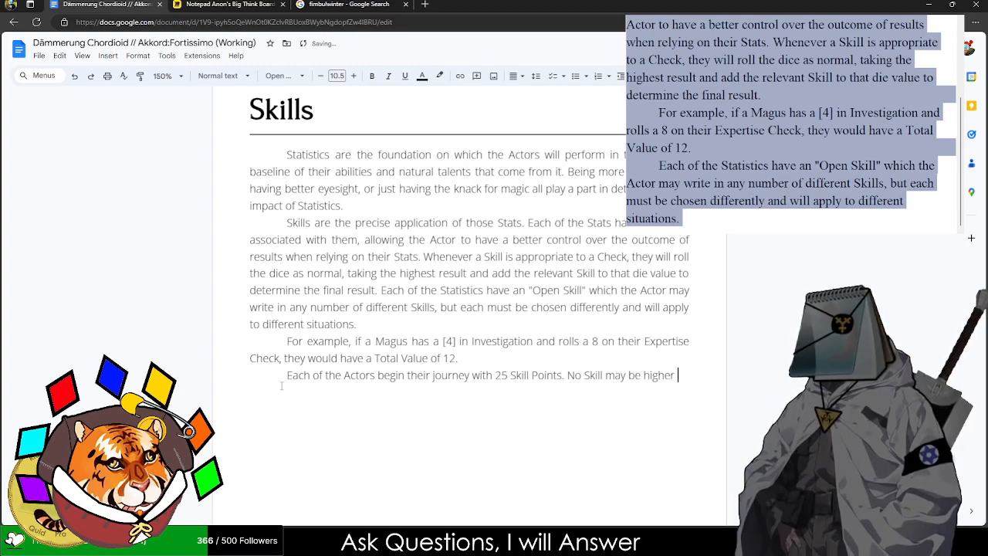
pyautogui.write('than 5 during this time')
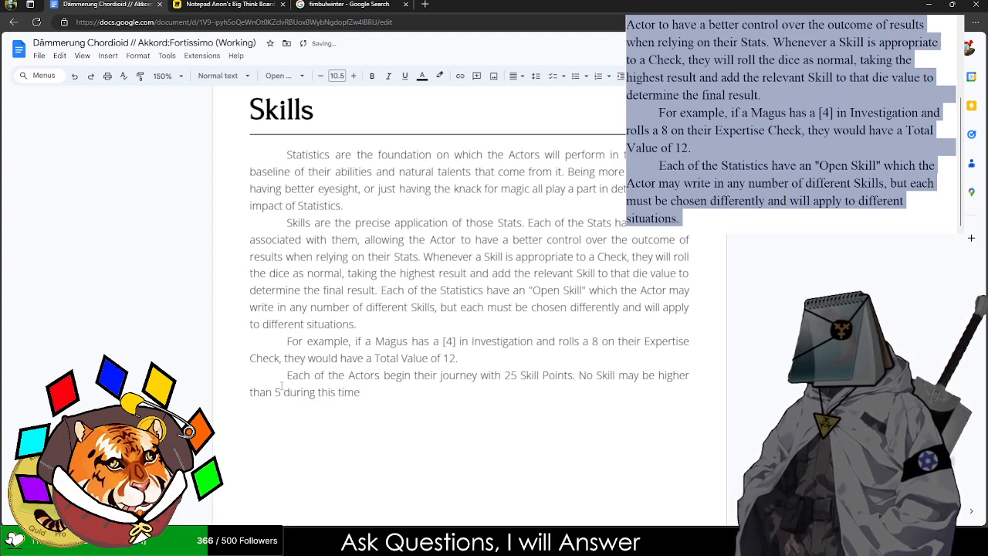
pyautogui.write('.')
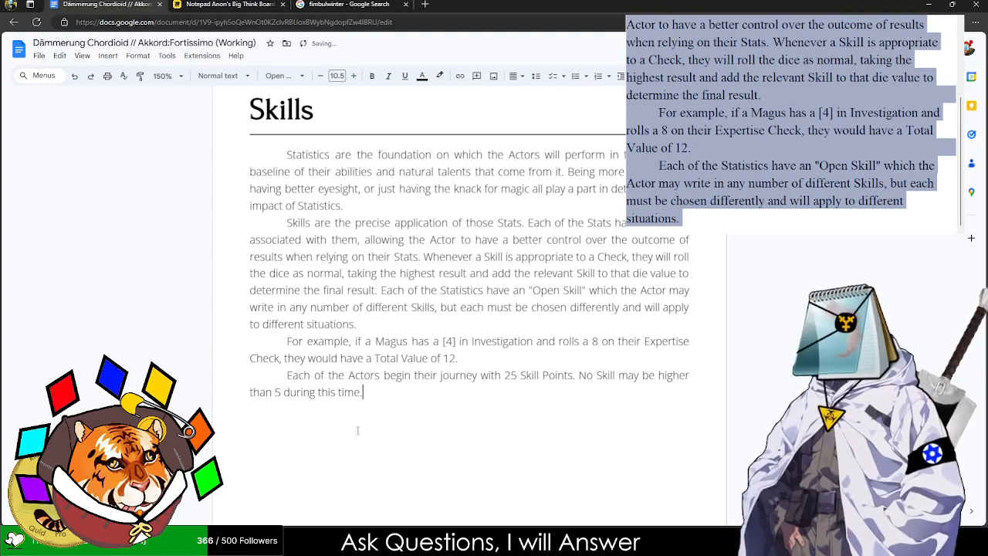
# - Replace the Skill limit sentence's ending after "than" with "five (5), but may"
pyautogui.press('BackSpace')
pyautogui.press('BackSpace')
pyautogui.press('BackSpace')
pyautogui.press('BackSpace')
pyautogui.press('BackSpace')
pyautogui.press('BackSpace')
pyautogui.press('BackSpace')
pyautogui.press('BackSpace')
pyautogui.press('BackSpace')
pyautogui.press('BackSpace')
pyautogui.press('BackSpace')
pyautogui.press('BackSpace')
pyautogui.press('BackSpace')
pyautogui.press('BackSpace')
pyautogui.press('BackSpace')
pyautogui.press('BackSpace')
pyautogui.press('BackSpace')
pyautogui.write('five (5), but may deve')
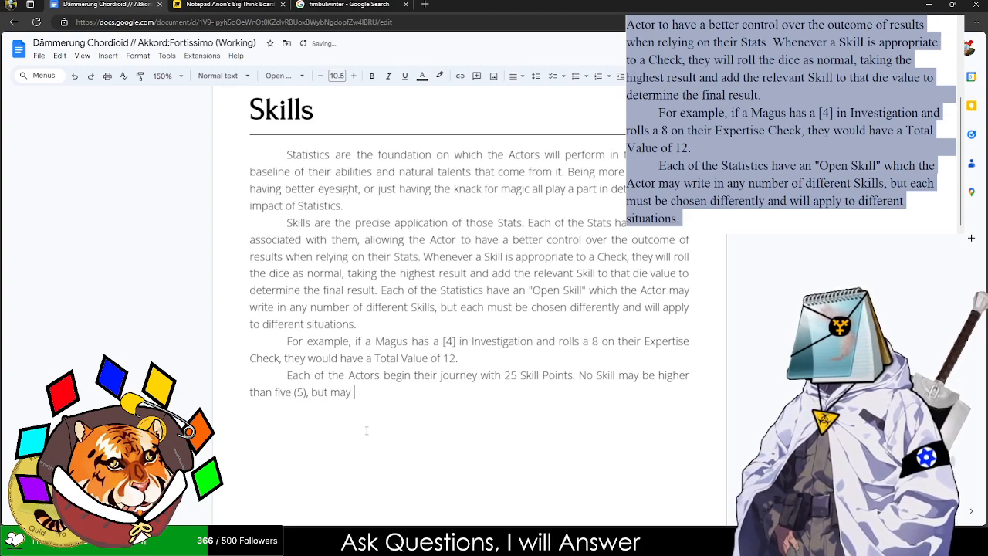
# - Delete the Skill limit sentence that follows the starting Skill Points sentence
pyautogui.press('BackSpace')
pyautogui.press('BackSpace')
pyautogui.press('BackSpace')
pyautogui.press('BackSpace')
pyautogui.press('BackSpace')
pyautogui.press('BackSpace')
pyautogui.press('BackSpace')
pyautogui.press('BackSpace')
pyautogui.press('BackSpace')
pyautogui.press('BackSpace')
pyautogui.press('BackSpace')
pyautogui.press('BackSpace')
pyautogui.press('BackSpace')
pyautogui.press('BackSpace')
pyautogui.press('BackSpace')
pyautogui.press('BackSpace')
pyautogui.press('BackSpace')
pyautogui.press('BackSpace')
pyautogui.press('BackSpace')
pyautogui.press('BackSpace')
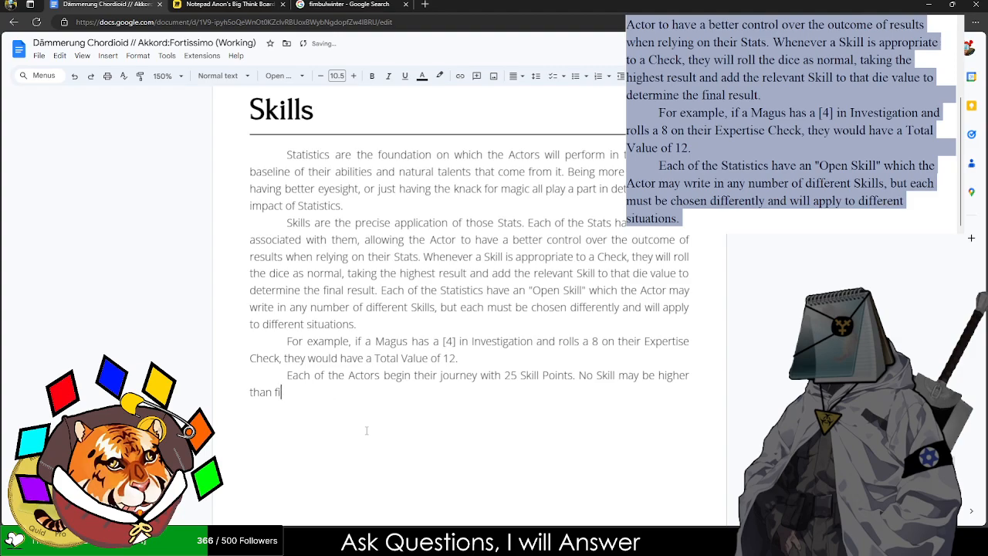
# - Copy the starting Skill Points sentence over the text in the notes window and change its amount there to 30
pyautogui.tripleClick(362, 375)
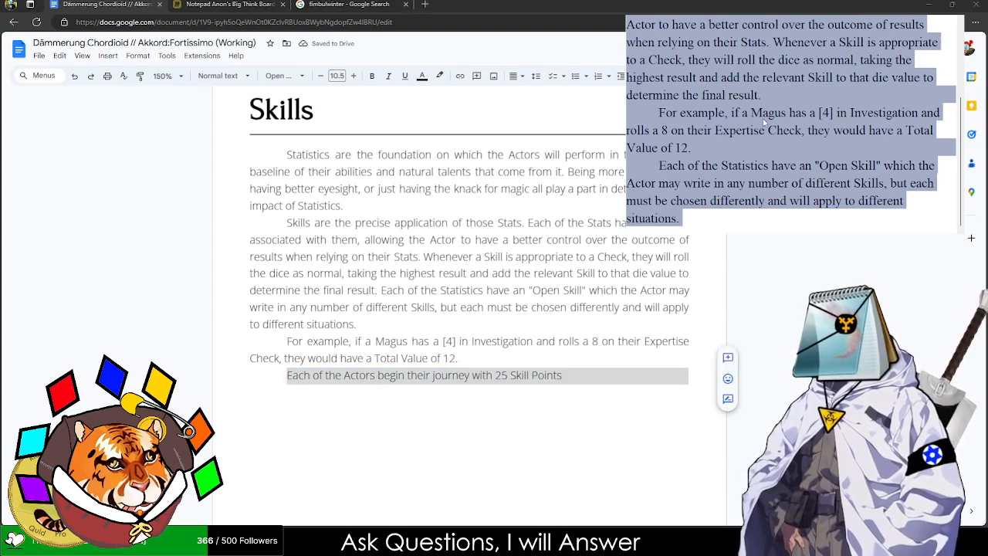
pyautogui.write('Each of the Actors begin their journey with 25 Skill Points')
pyautogui.doubleClick(860, 24)
pyautogui.write('30')
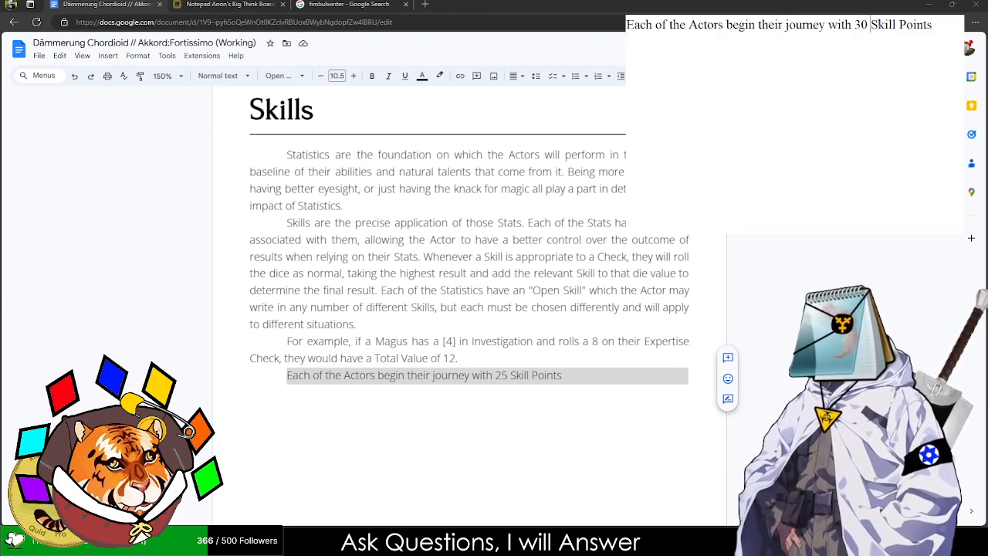
# - Look through the Power, Comprehension and Expertise skill tables in the document
pyautogui.scroll(-10, 469, 309)
pyautogui.scroll(-5, 469, 309)
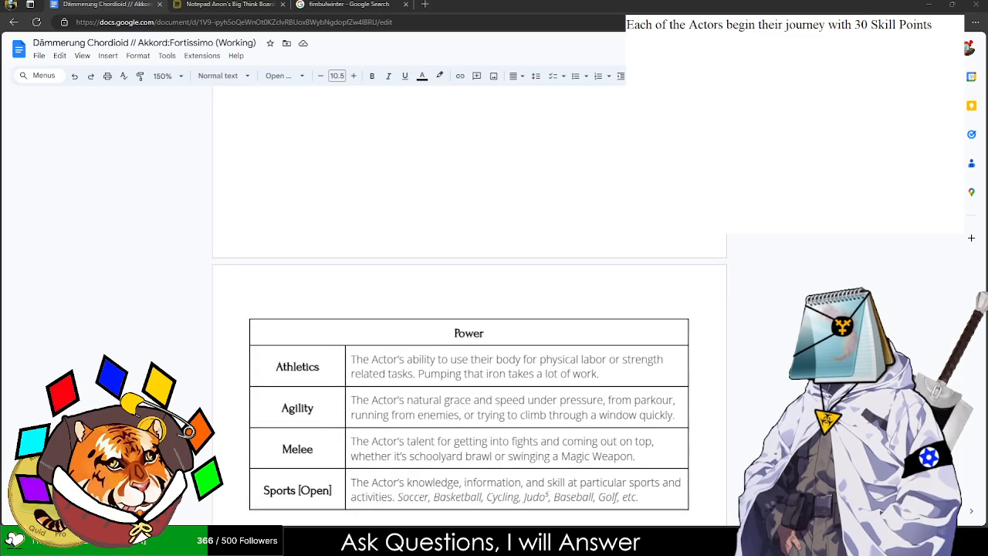
pyautogui.scroll(10, 469, 308)
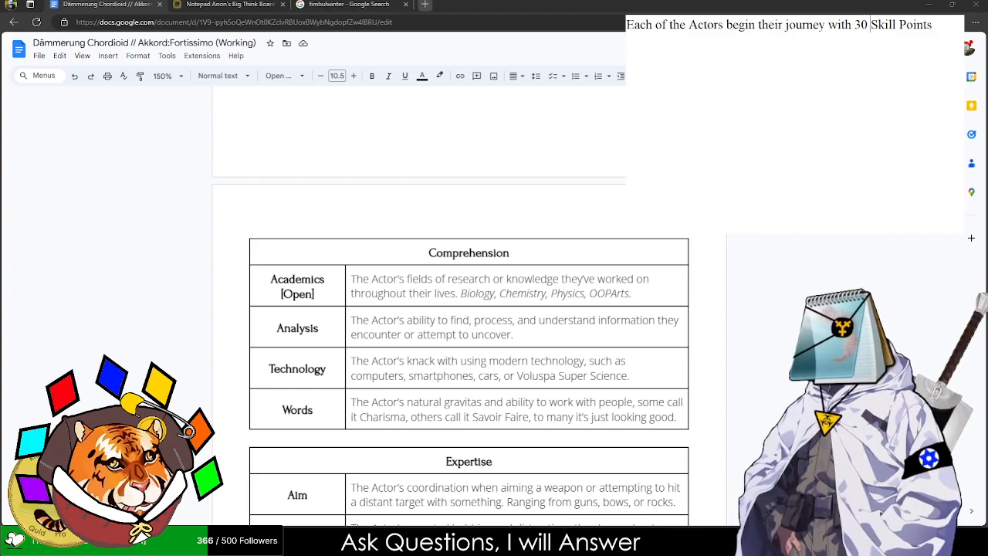
# - Calculate 30/16 in a new browser tab and return to the rules document
pyautogui.click(424, 4)
pyautogui.write('16/30')
pyautogui.press('BackSpace')
pyautogui.press('BackSpace')
pyautogui.press('BackSpace')
pyautogui.press('BackSpace')
pyautogui.press('BackSpace')
pyautogui.write('30/16')
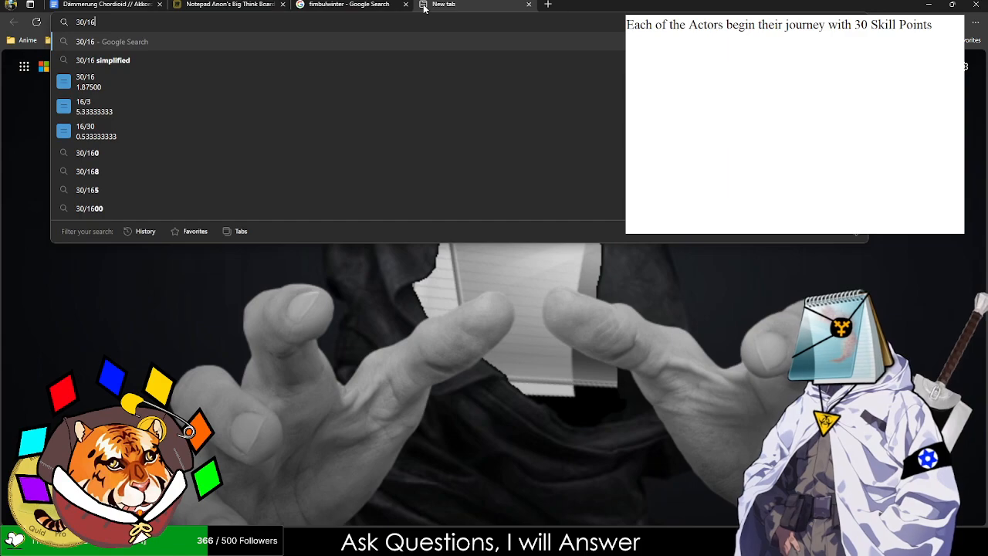
pyautogui.click(107, 5)
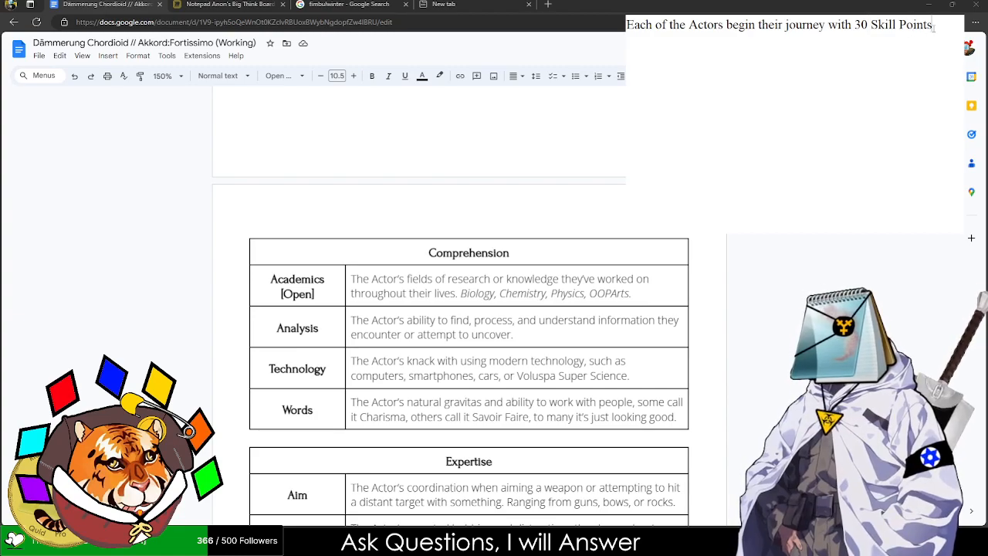
# - Close the notes window's first sentence with a period and add "One Skill may have up to 7 Skill Points assigned," after it
pyautogui.write('nd')
pyautogui.press('BackSpace')
pyautogui.press('BackSpace')
pyautogui.press('BackSpace')
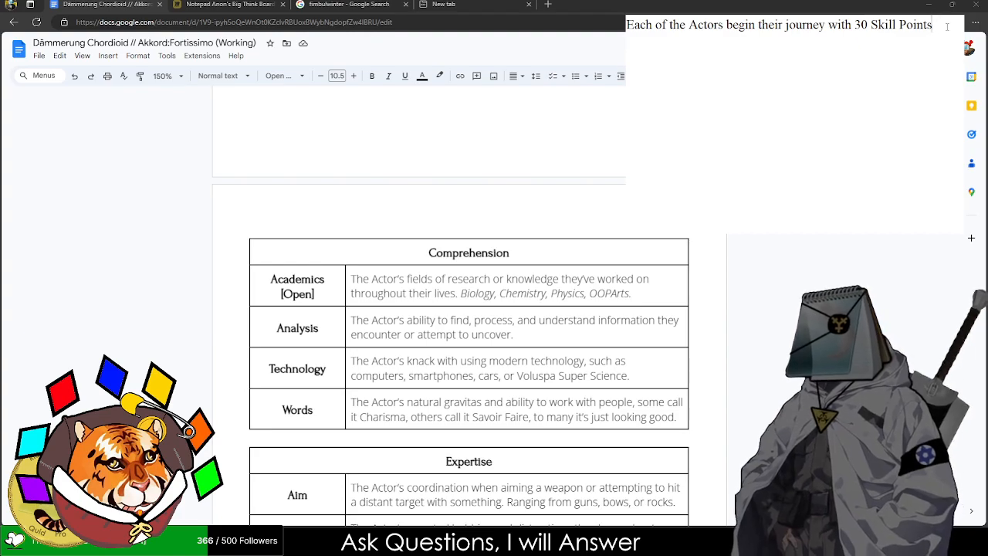
pyautogui.write('One Ski')
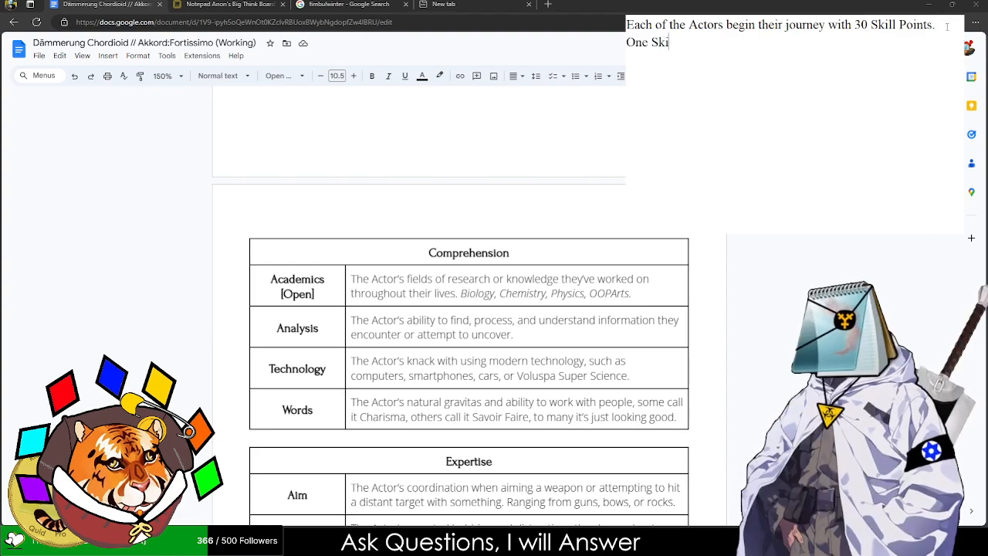
pyautogui.write('ll may be rank')
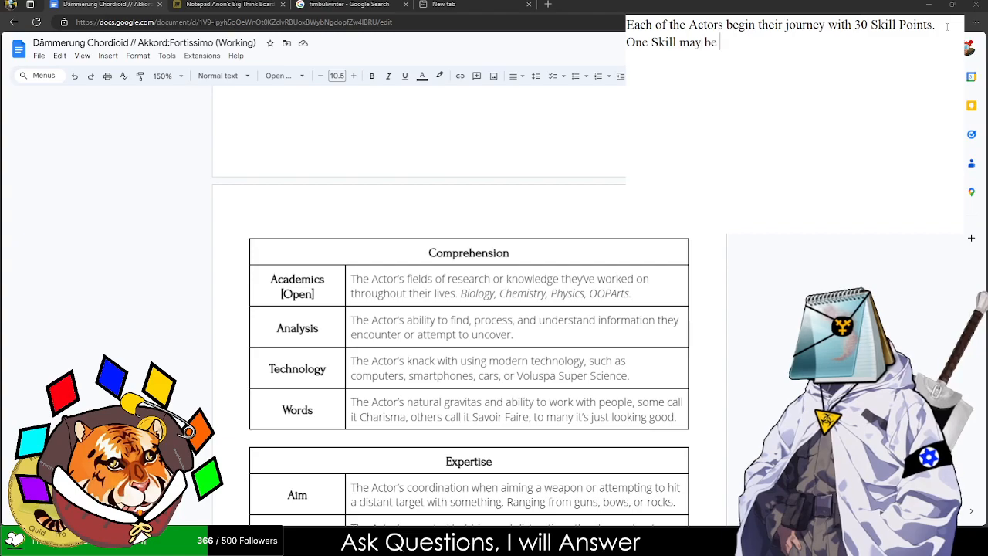
pyautogui.press('BackSpace')
pyautogui.press('BackSpace')
pyautogui.press('BackSpace')
pyautogui.press('BackSpace')
pyautogui.write('R')
pyautogui.press('BackSpace')
pyautogui.press('BackSpace')
pyautogui.press('BackSpace')
pyautogui.write('ave ')
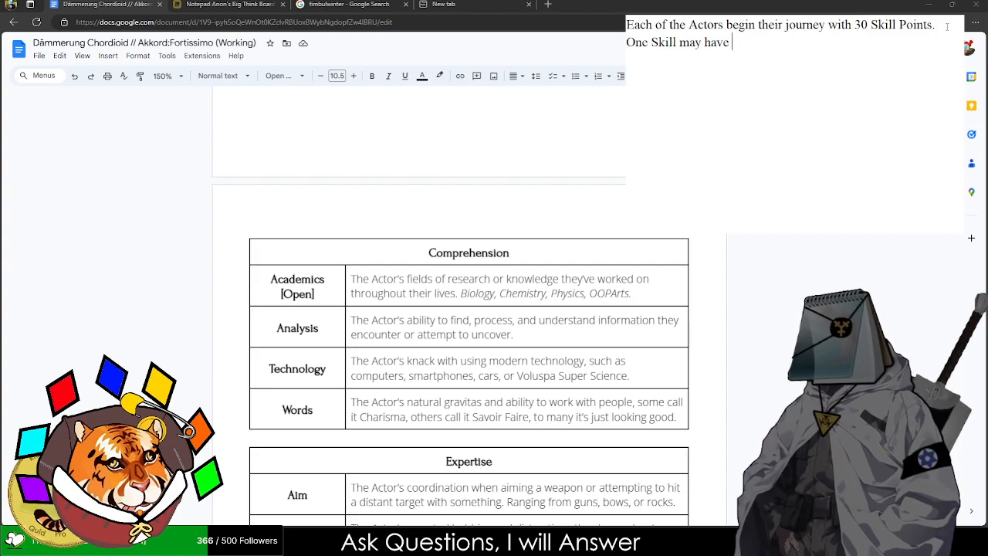
pyautogui.write('up to 7 Skill Points assigned, w')
pyautogui.press('BackSpace')
# - Continue the sentence with "two may have 6 Skill Points, and all others may have a maximum of 5 Skill Points."
pyautogui.write('two may have')
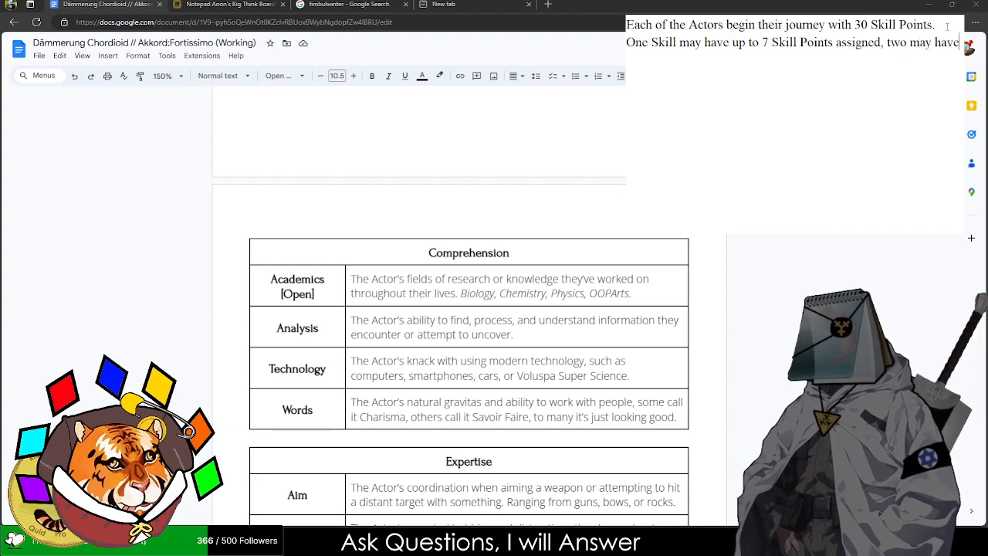
pyautogui.write(' 6 S')
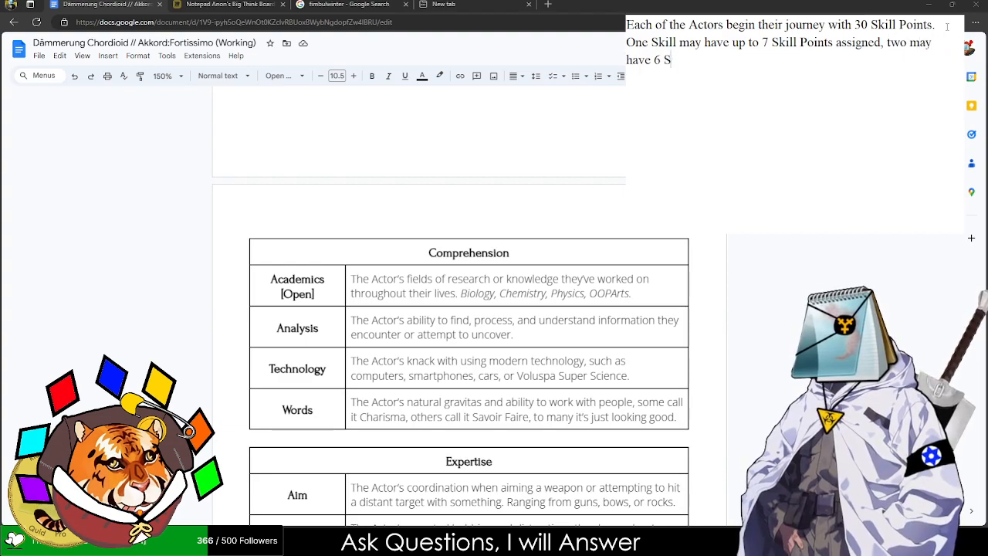
pyautogui.write('kill Points, ')
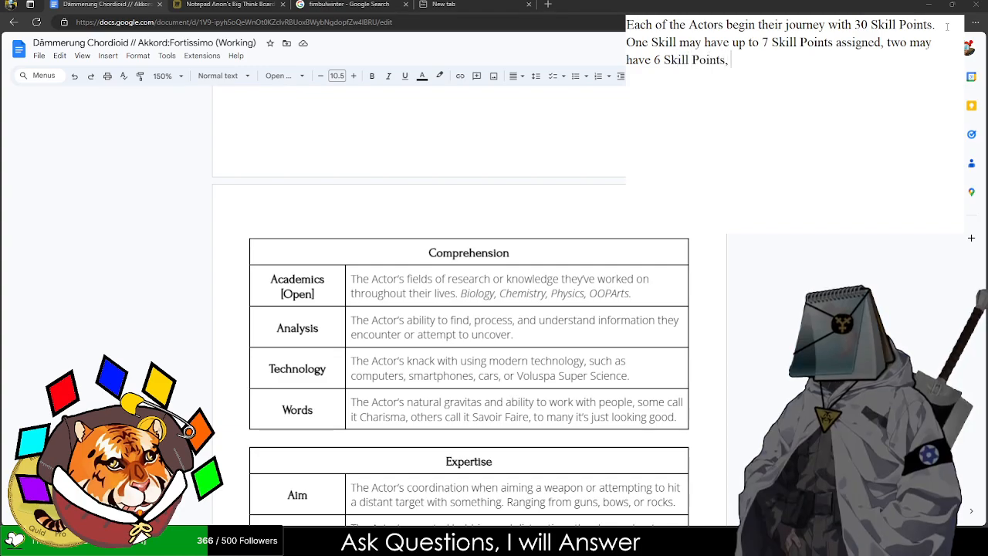
pyautogui.write('and all others may have a maximum of 5 Skill Points.')
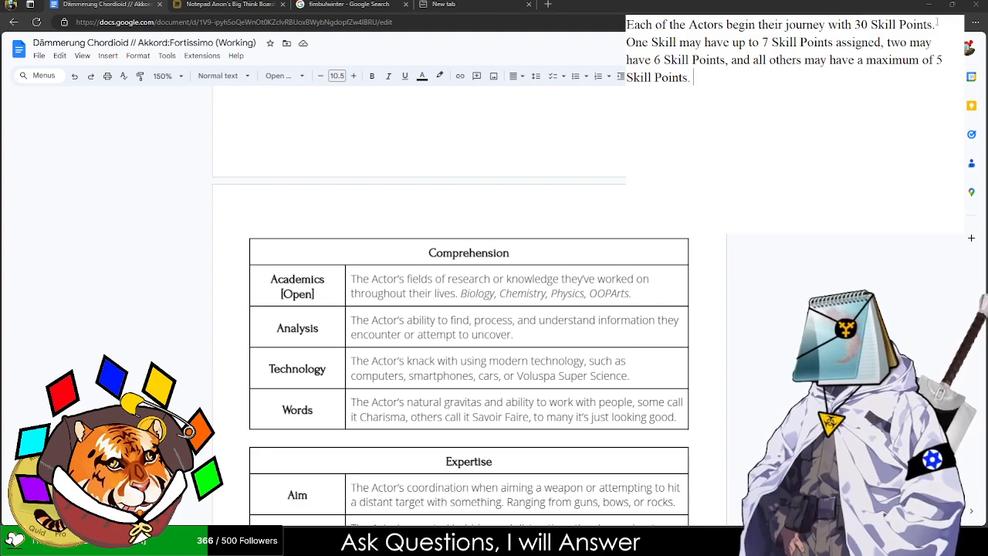
# - Change the three Skill Point limits in the notes to 5, 4 and 3 in order
pyautogui.doubleClick(765, 42)
pyautogui.write('5')
pyautogui.doubleClick(657, 60)
pyautogui.write('4')
pyautogui.doubleClick(939, 60)
pyautogui.write('3')
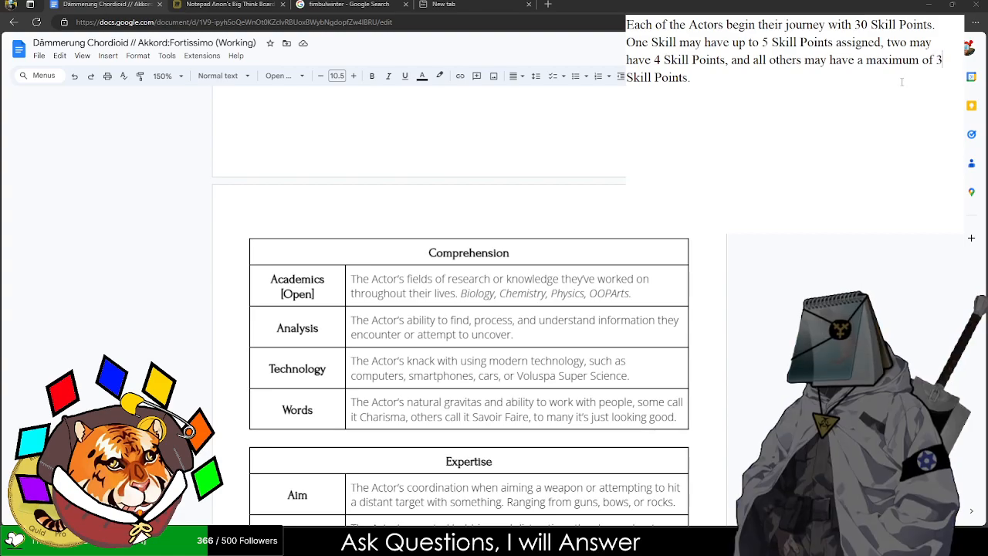
# - Extend the end of the limits sentence with "assigned to each."
pyautogui.press('BackSpace')
pyautogui.write('as')
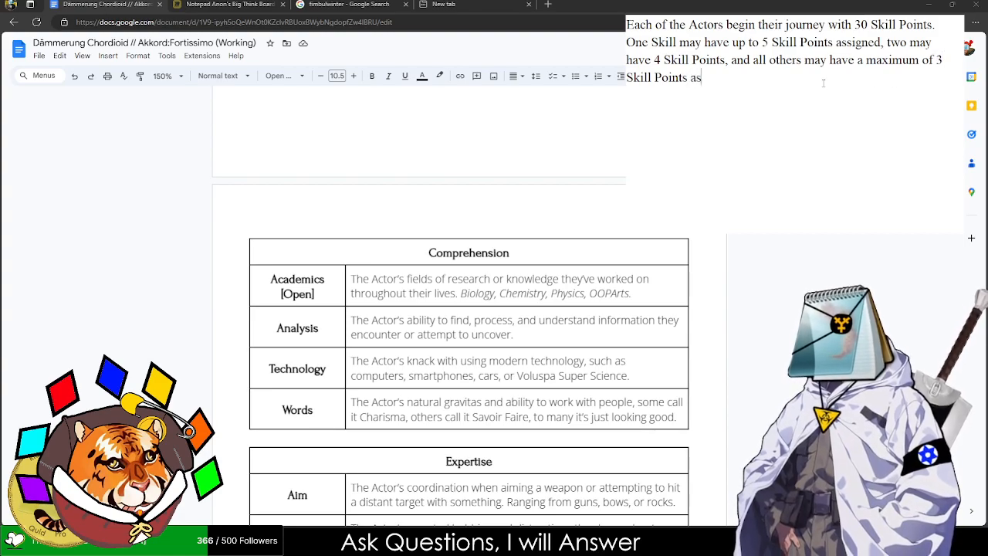
pyautogui.write('signed to each. ')
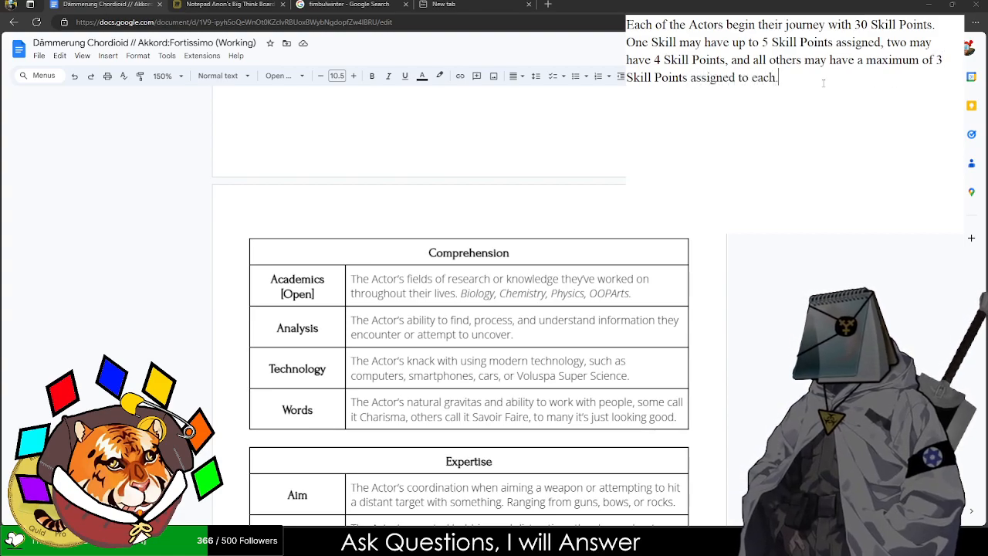
# - Begin a further notes sentence reading "As they develop, the Actor will gather more Skill Point to spend"
pyautogui.write('As they dev')
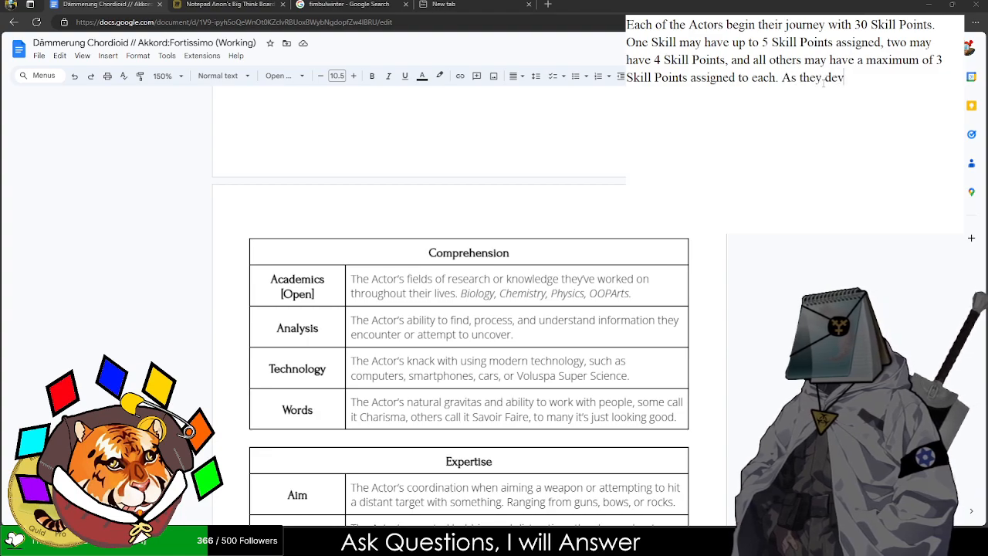
pyautogui.write('elop, the Ac')
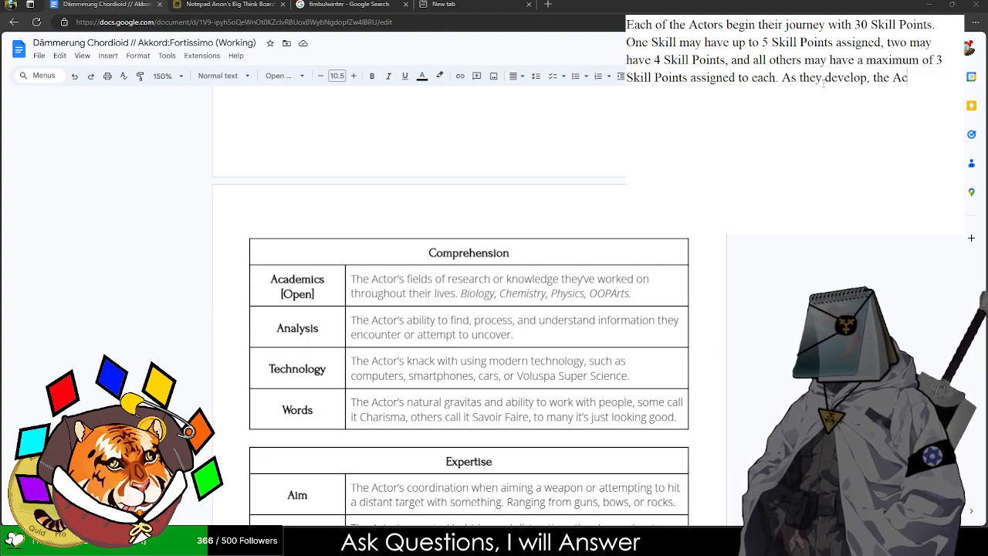
pyautogui.write('tor will gather ')
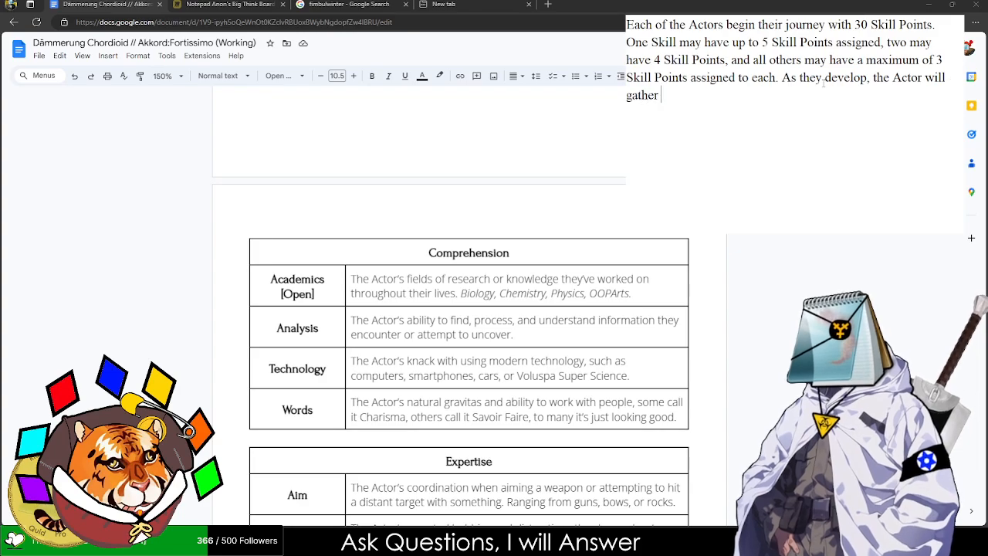
pyautogui.write('more Skill')
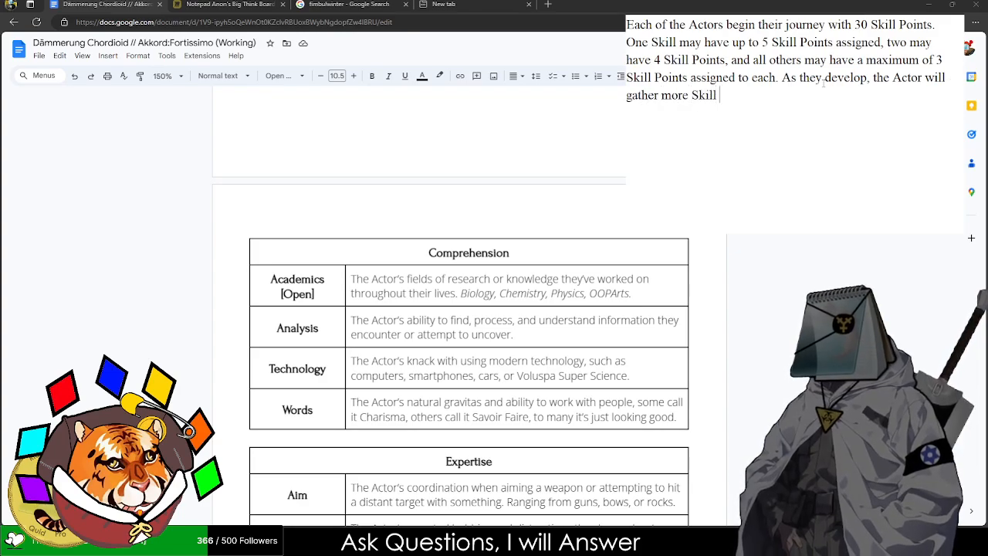
pyautogui.write(' Point to spend on thei')
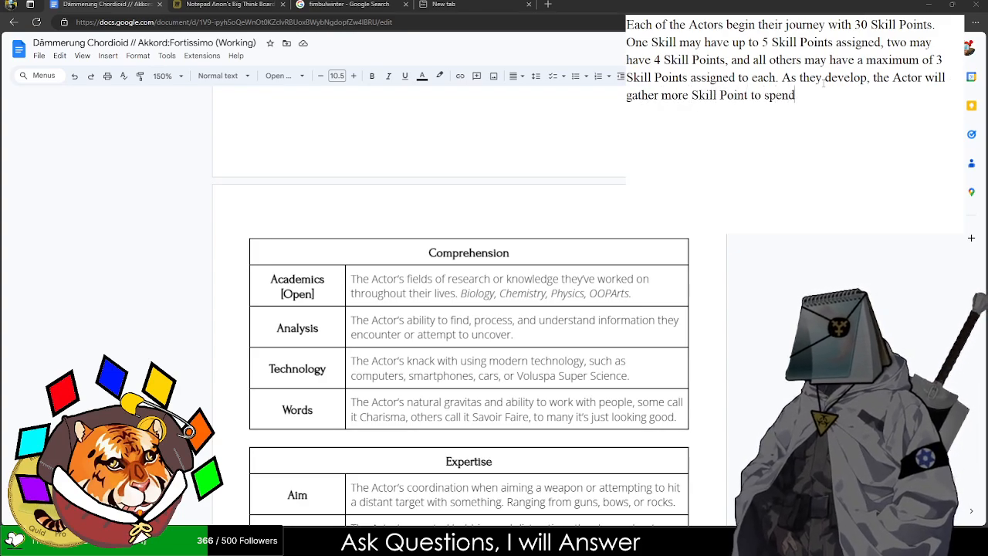
# - Replace the sentence's ending after "Skill Point to" with "develop themselves"
pyautogui.press('BackSpace')
pyautogui.press('BackSpace')
pyautogui.press('BackSpace')
pyautogui.press('BackSpace')
pyautogui.press('BackSpace')
pyautogui.press('BackSpace')
pyautogui.press('BackSpace')
pyautogui.press('BackSpace')
pyautogui.press('BackSpace')
pyautogui.press('BackSpace')
pyautogui.press('BackSpace')
pyautogui.press('BackSpace')
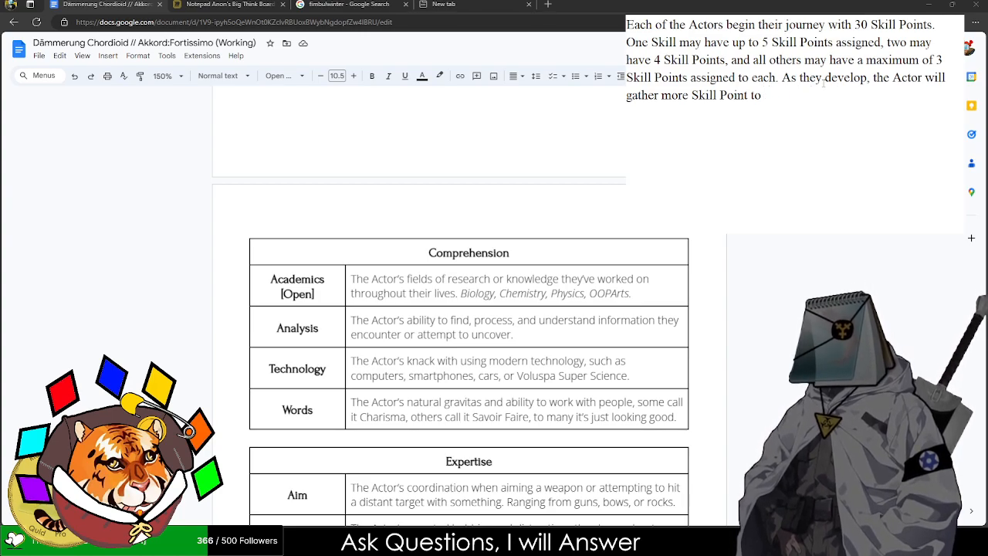
pyautogui.write('spen')
pyautogui.press('BackSpace')
pyautogui.press('BackSpace')
pyautogui.press('BackSpace')
pyautogui.write('d')
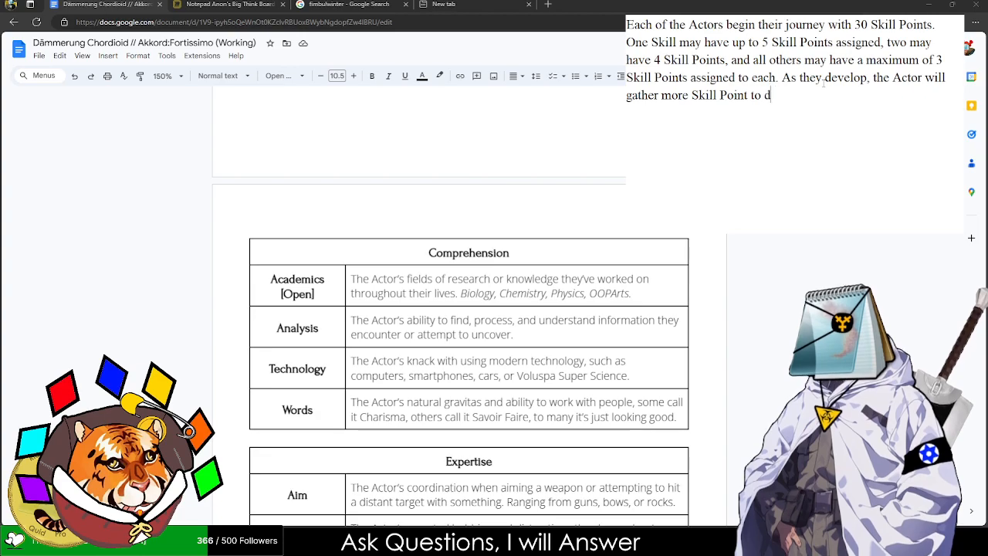
pyautogui.write('evelop themselvves wi')
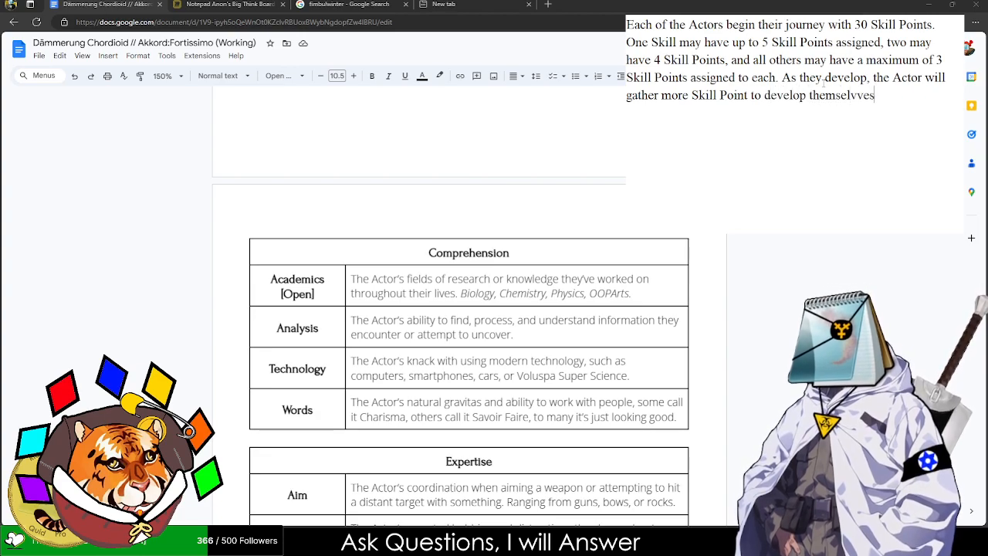
# - Correct the spelling of "themselves" in the notes and finish the sentence with "with."
pyautogui.press('BackSpace')
pyautogui.press('BackSpace')
pyautogui.press('BackSpace')
pyautogui.press('BackSpace')
pyautogui.press('BackSpace')
pyautogui.press('BackSpace')
pyautogui.write('emselvess w')
pyautogui.press('BackSpace')
pyautogui.press('BackSpace')
pyautogui.press('BackSpace')
pyautogui.write('with.')
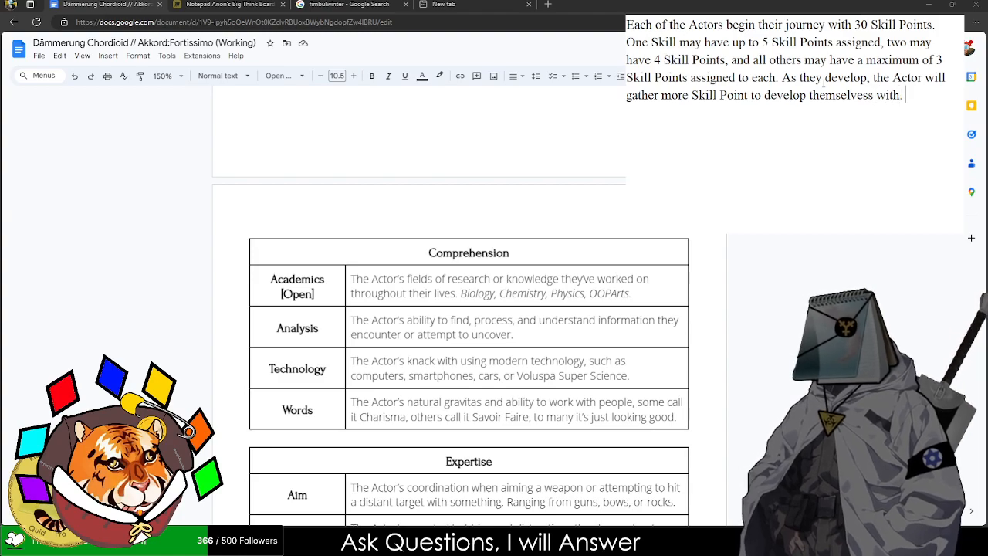
pyautogui.hotkey('ctrl', 'a')
pyautogui.click(855, 92)
pyautogui.moveTo(867, 94); pyautogui.dragTo(875, 97)
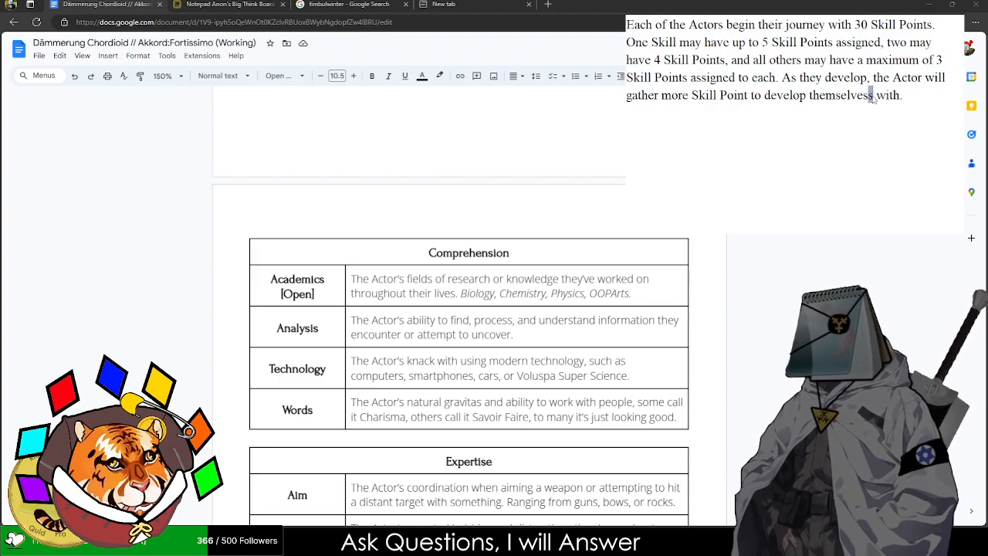
pyautogui.press('BackSpace')
# - Copy the full notes paragraph over the starting Skill Points sentence in the document and remove the extra line after it
pyautogui.hotkey('ctrl', 'a')
pyautogui.hotkey('ctrl', 'c')
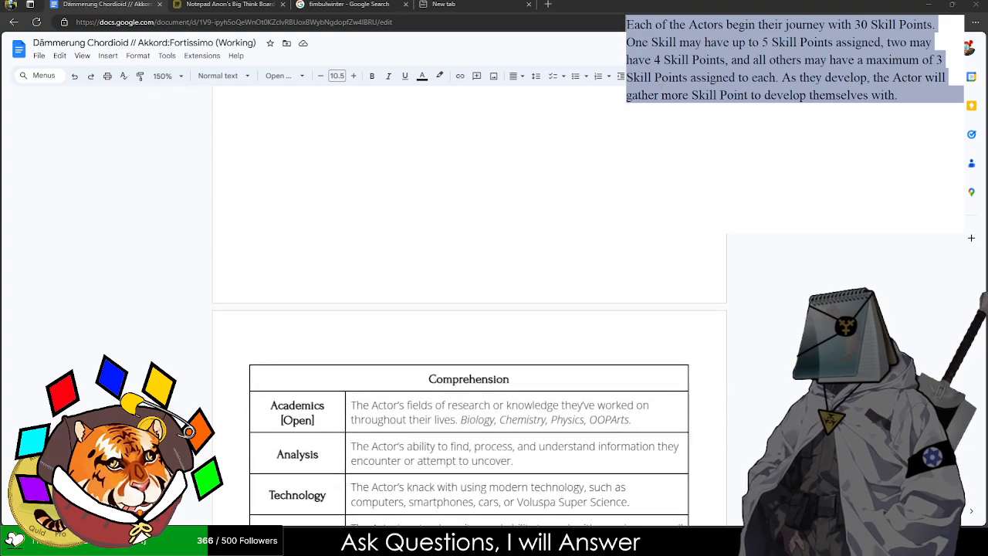
pyautogui.moveTo(244, 323); pyautogui.dragTo(637, 313)
pyautogui.hotkey('ctrl', 'v')
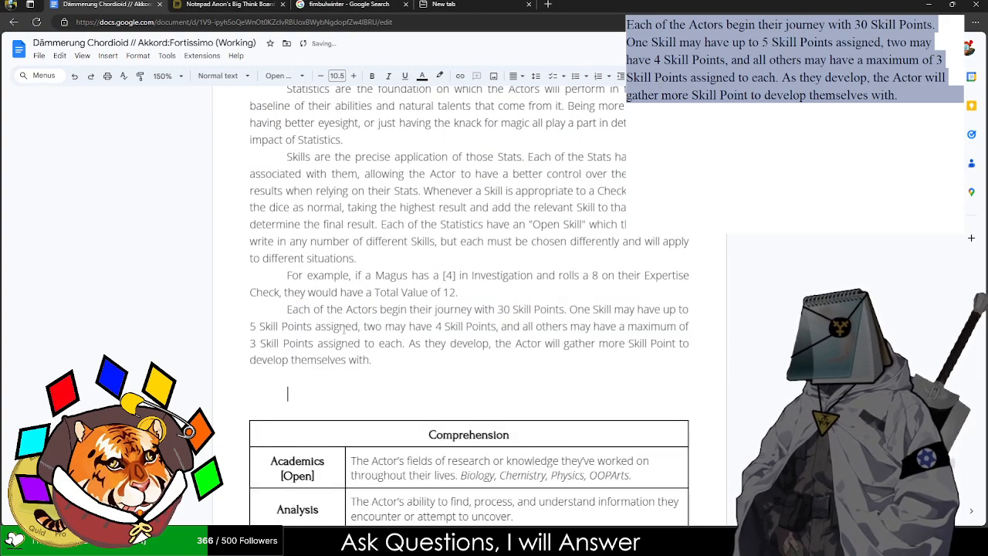
pyautogui.press('BackSpace')
# - Delete everything selected between the Willpower row's table and the footnote on the last Skills page
pyautogui.scroll(-3, 348, 330)
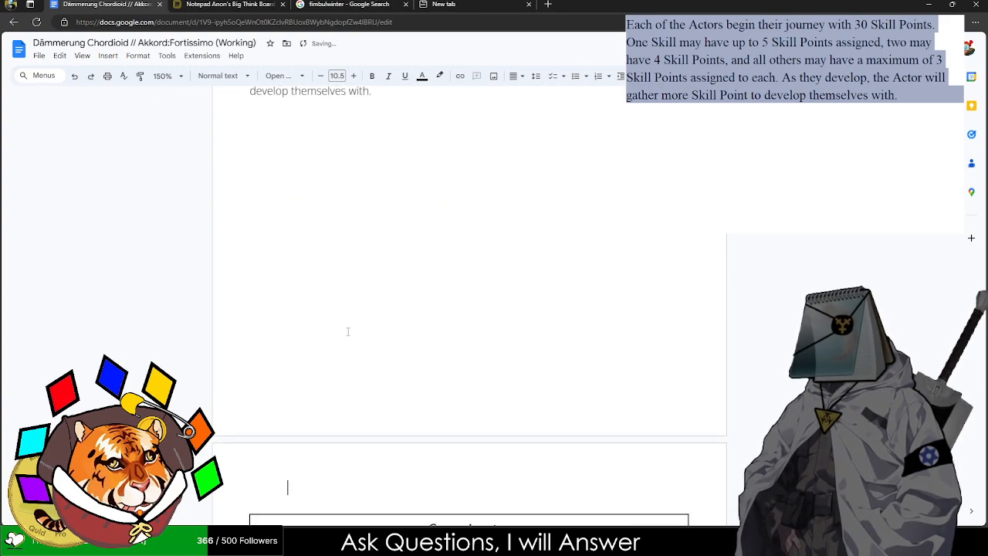
pyautogui.scroll(-10, 348, 331)
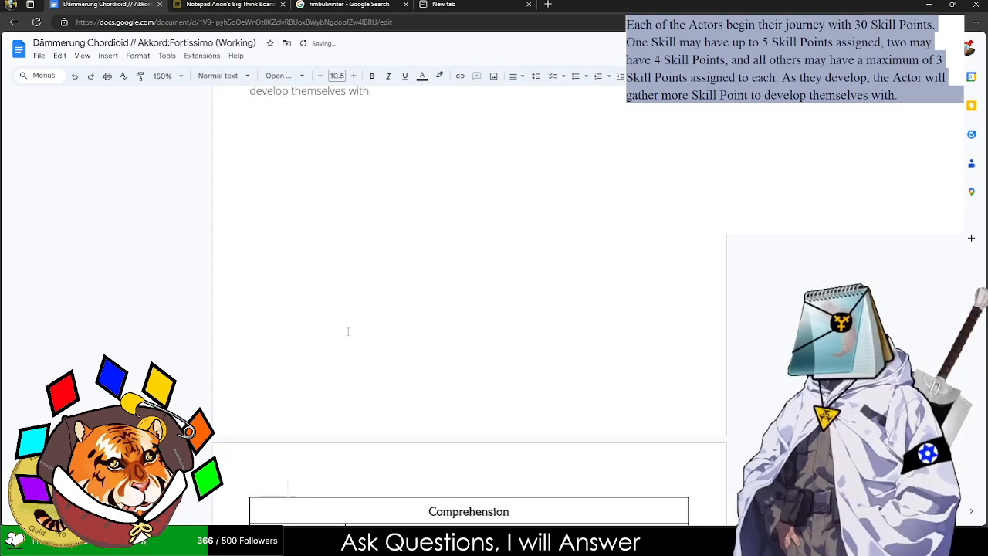
pyautogui.scroll(-5, 409, 340)
pyautogui.moveTo(250, 261); pyautogui.dragTo(501, 405)
pyautogui.press('BackSpace')
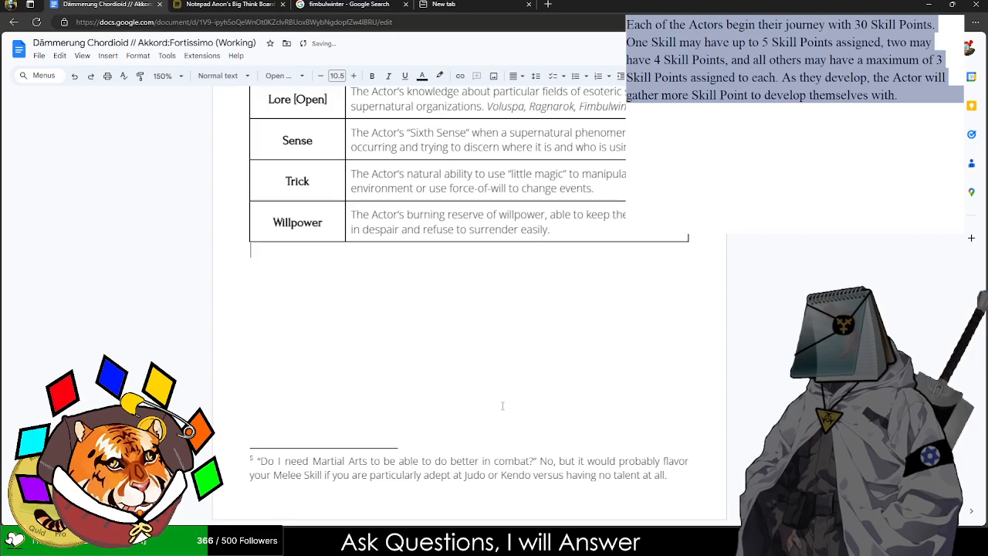
# - Copy the "Voluspa Records: Who can be a Magician or Miracle User?" box and paste it below the table ending in Willpower
pyautogui.scroll(5, 374, 393)
pyautogui.scroll(20, 354, 375)
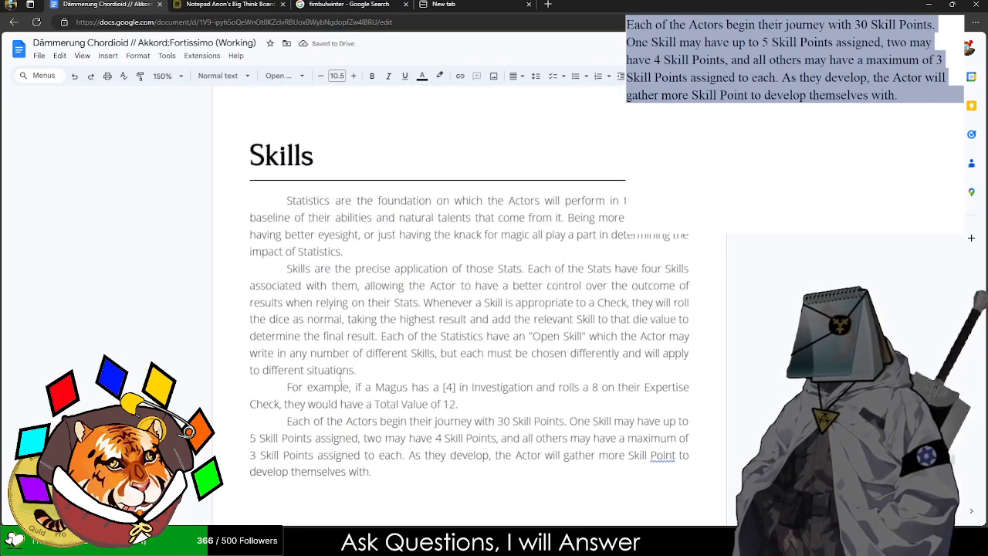
pyautogui.scroll(15, 323, 346)
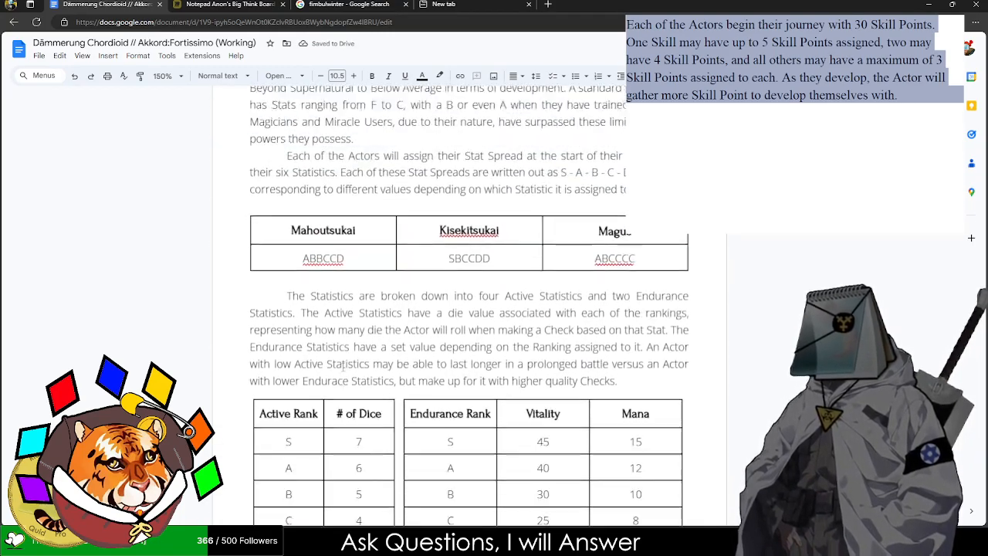
pyautogui.moveTo(279, 222); pyautogui.dragTo(414, 511)
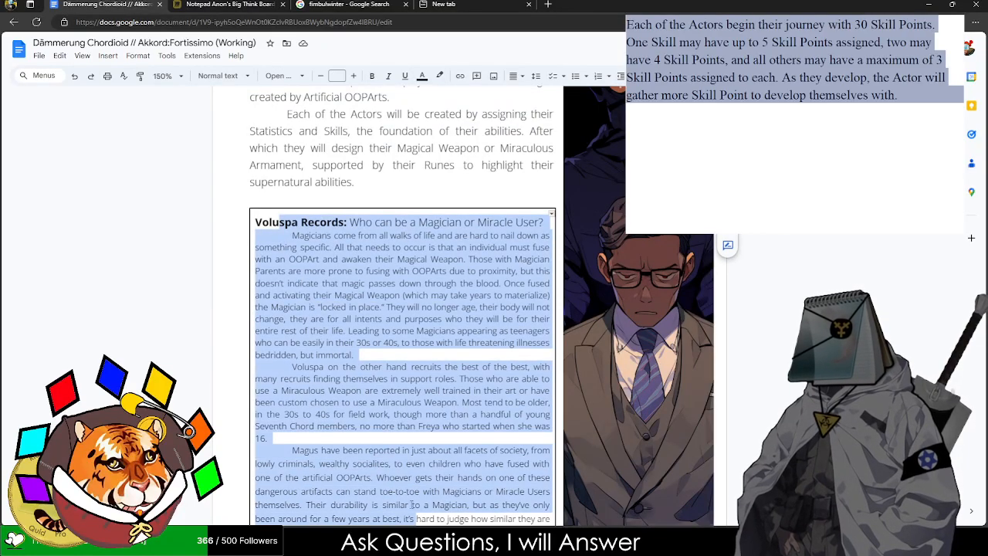
pyautogui.scroll(-20, 289, 367)
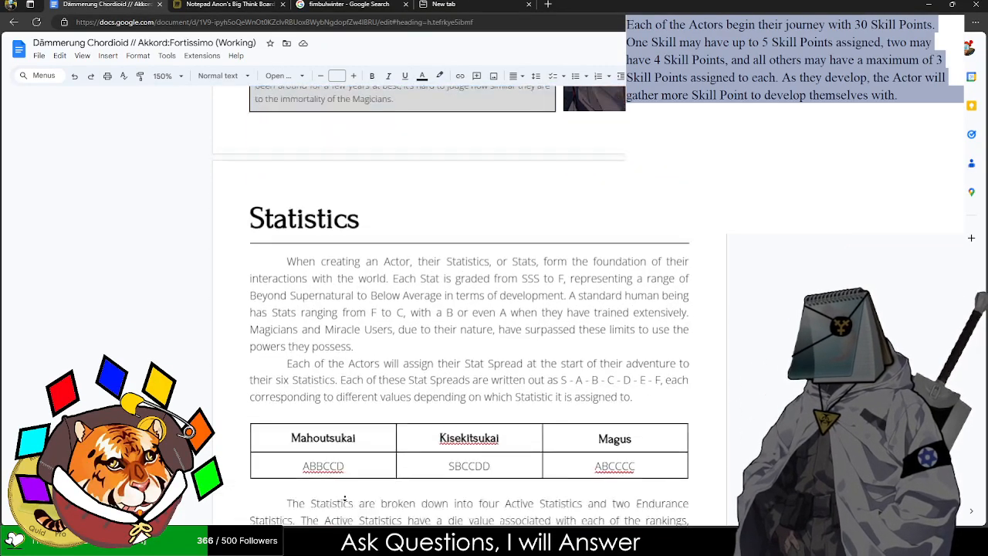
pyautogui.click(226, 291)
pyautogui.hotkey('ctrl', 'v')
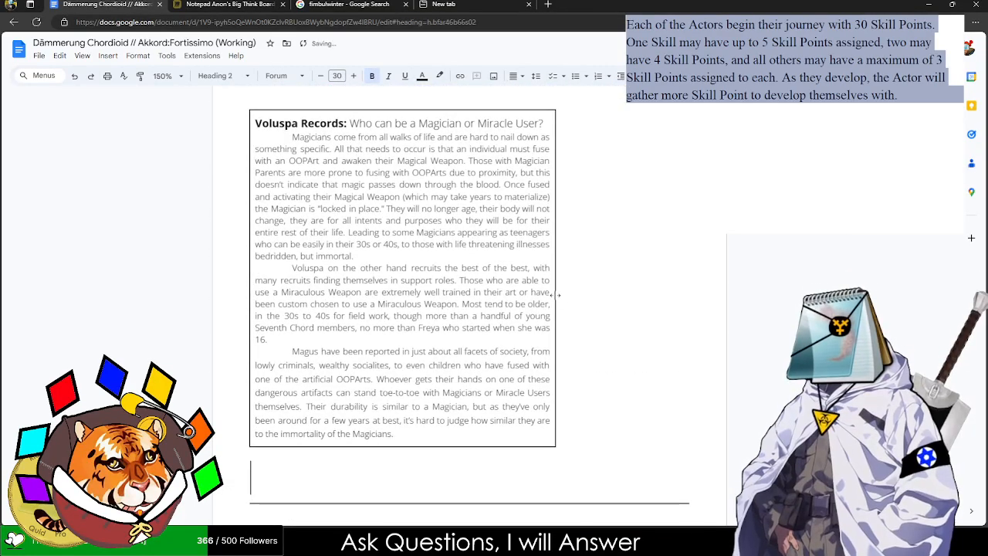
# - Widen the pasted Voluspa Records box to the page's right edge and delete its body text after "locked in"
pyautogui.moveTo(557, 295); pyautogui.dragTo(727, 302)
pyautogui.scroll(6, 318, 298)
pyautogui.scroll(-6, 318, 298)
pyautogui.moveTo(480, 327); pyautogui.dragTo(247, 172)
pyautogui.press('BackSpace')
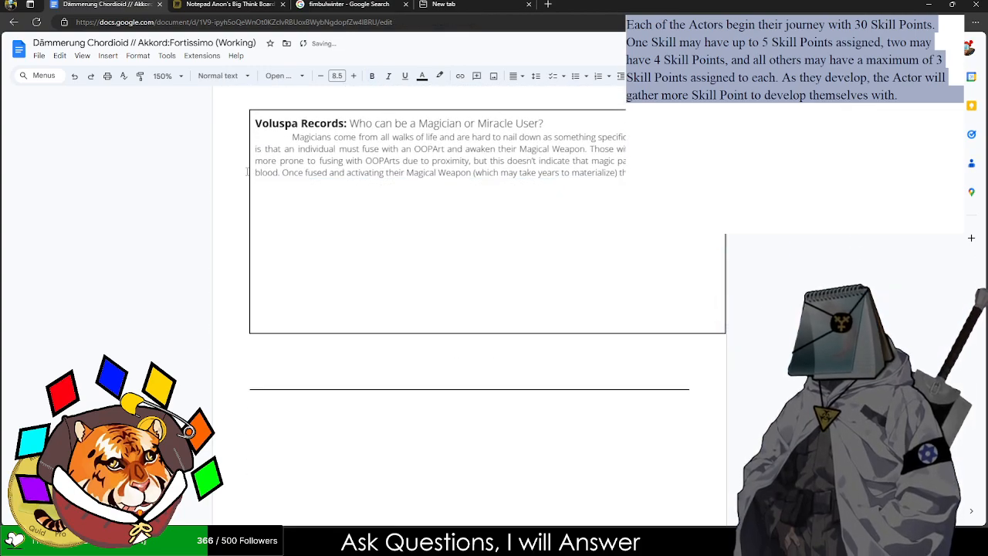
pyautogui.scroll(3, 342, 286)
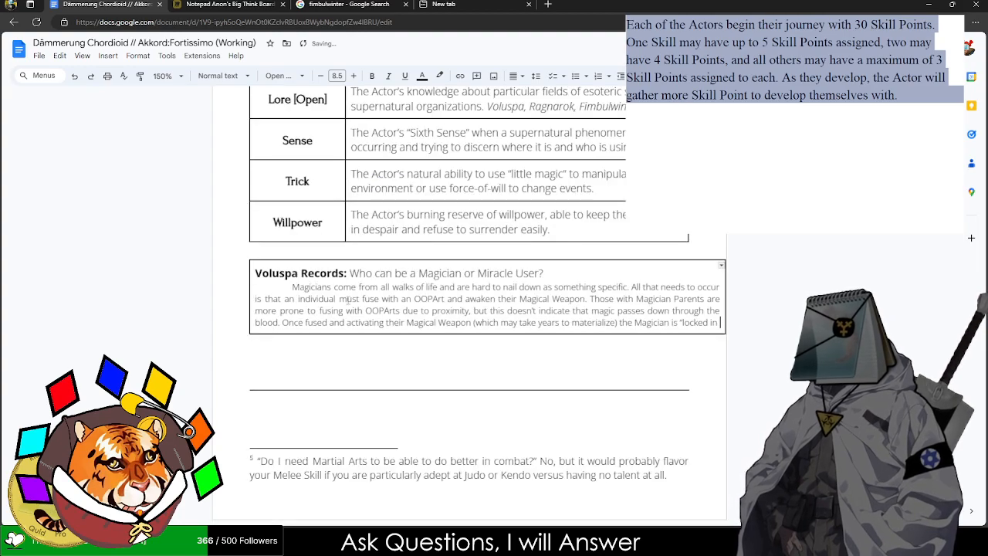
# - Set the line below the pasted Voluspa Records box to the Normal text style
pyautogui.doubleClick(300, 431)
pyautogui.click(223, 76)
pyautogui.click(230, 101)
# - Replace the question in the lower Voluspa Records box's title with "No Magic Skill?"
pyautogui.click(315, 338)
pyautogui.moveTo(544, 338); pyautogui.dragTo(352, 337)
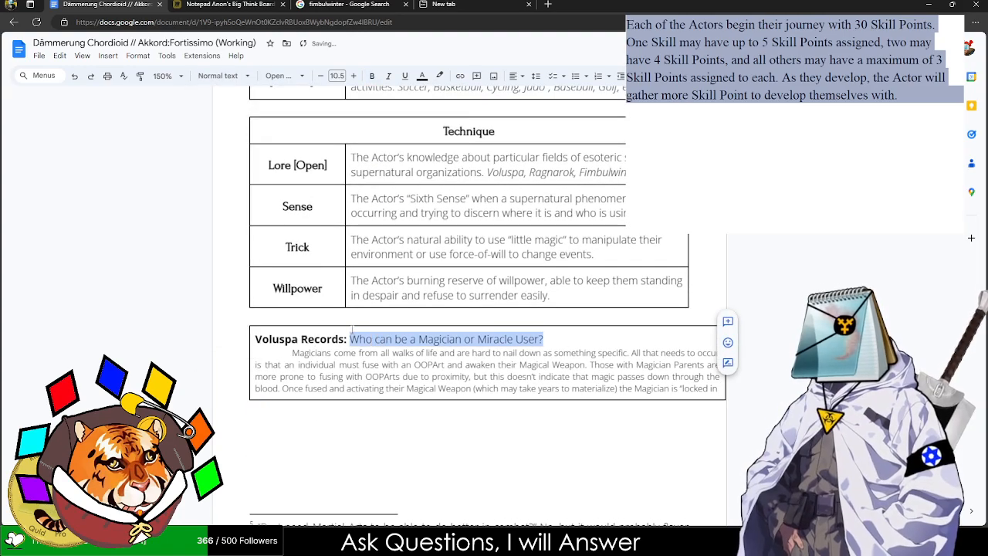
pyautogui.write('No Magic S')
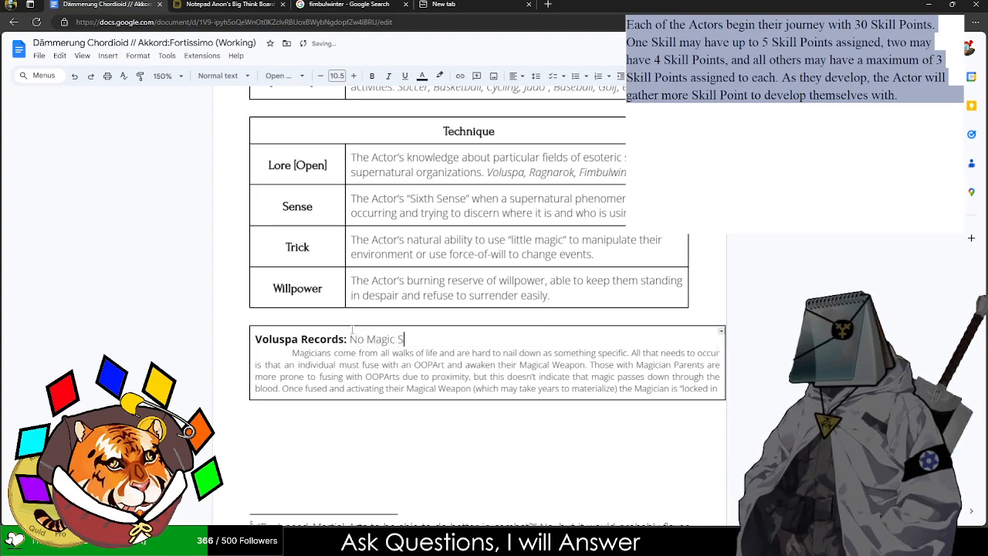
pyautogui.write('kill?')
# - Narrow the "No Magic Skill?" box so its edge lines up with the table above it
pyautogui.moveTo(292, 354); pyautogui.dragTo(737, 390)
pyautogui.click(659, 376)
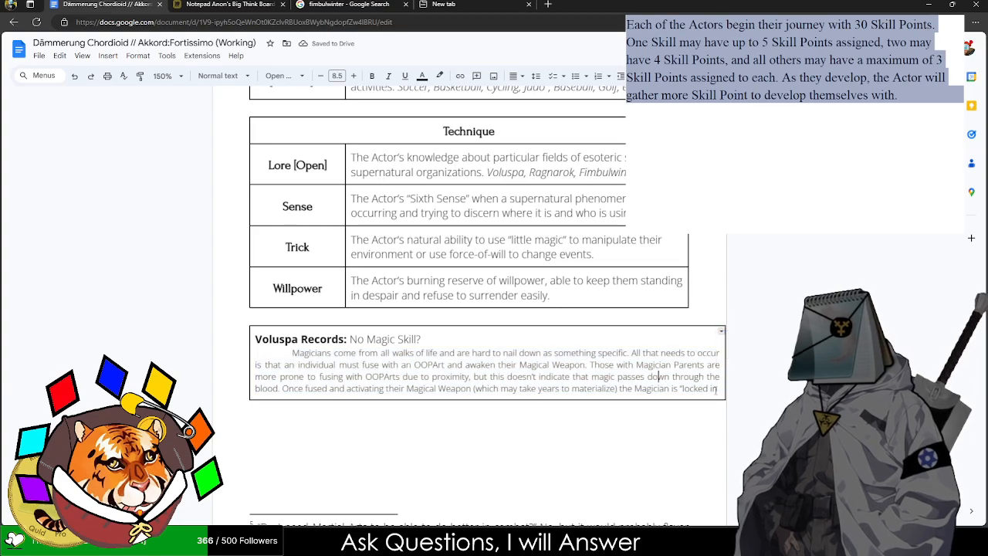
pyautogui.click(717, 388)
pyautogui.moveTo(690, 378); pyautogui.dragTo(687, 378)
# - Replace the body paragraph of the "No Magic Skill?" box with the opening text "With Magic b"
pyautogui.tripleClick(483, 396)
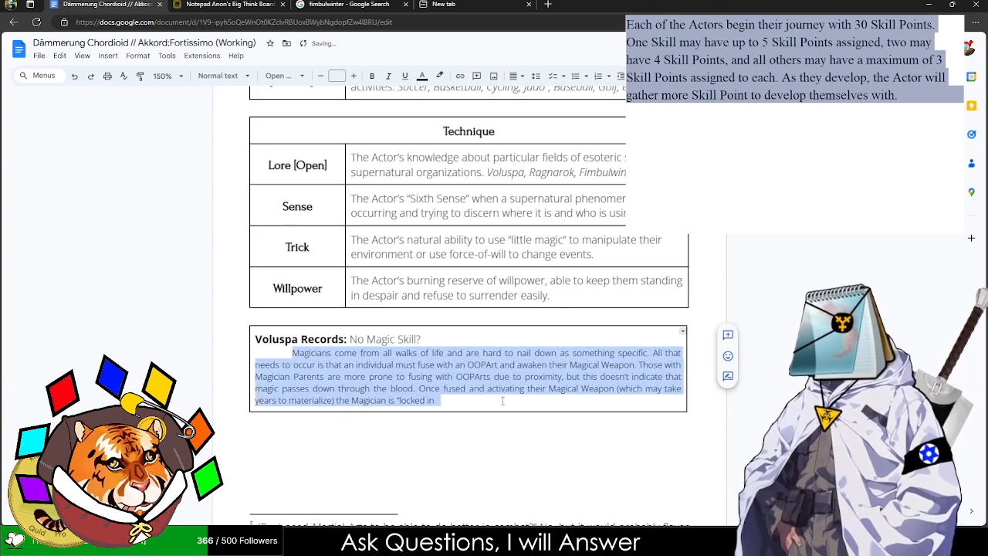
pyautogui.write('With Magic belng as a')
pyautogui.press('BackSpace')
pyautogui.press('BackSpace')
pyautogui.press('BackSpace')
pyautogui.press('BackSpace')
pyautogui.press('BackSpace')
pyautogui.press('BackSpace')
pyautogui.press('BackSpace')
pyautogui.press('BackSpace')
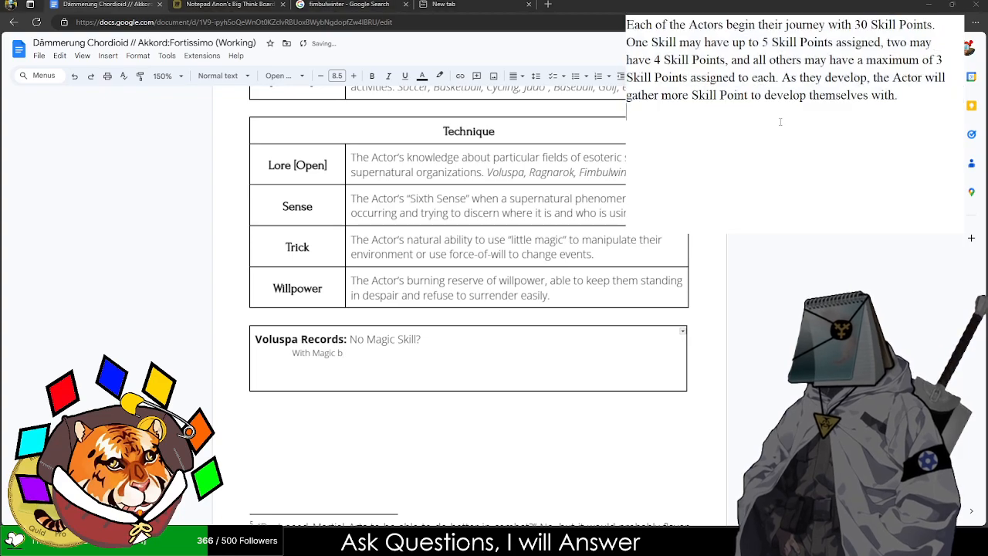
# - Replace the Skill Points paragraph in the notes window with: With Magic being as important as it is, why is there no "Magic Skill?"
pyautogui.press('BackSpace')
pyautogui.write('With magic')
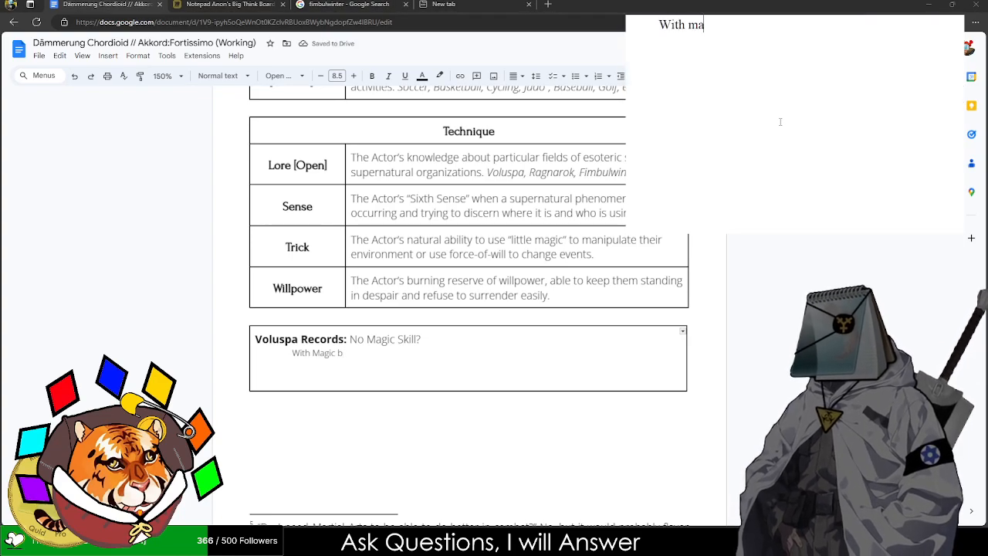
pyautogui.press('BackSpace')
pyautogui.press('BackSpace')
pyautogui.press('BackSpace')
pyautogui.press('BackSpace')
pyautogui.press('BackSpace')
pyautogui.write('Magic ')
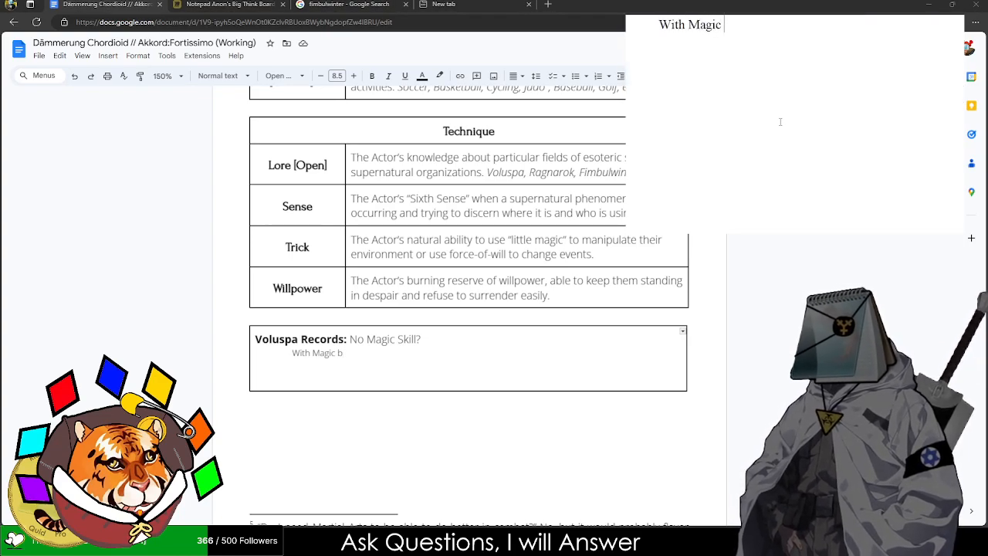
pyautogui.write('being as important')
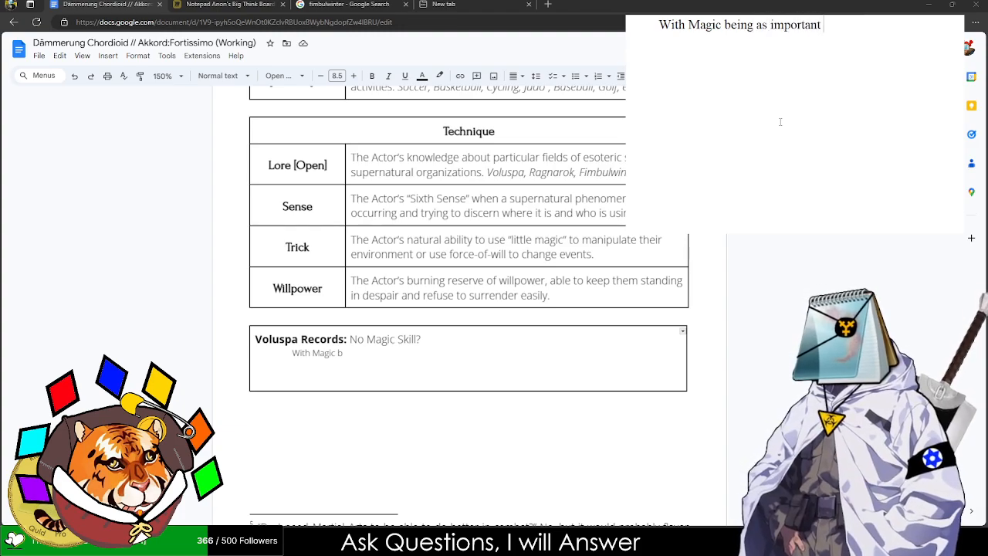
pyautogui.write(' as it is, why is')
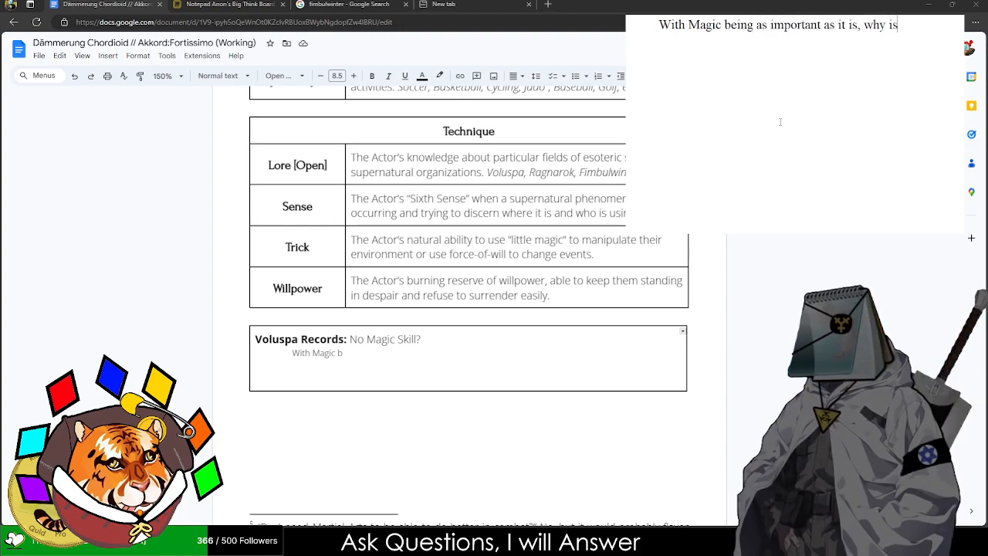
pyautogui.write(' there no "Magic Skill.')
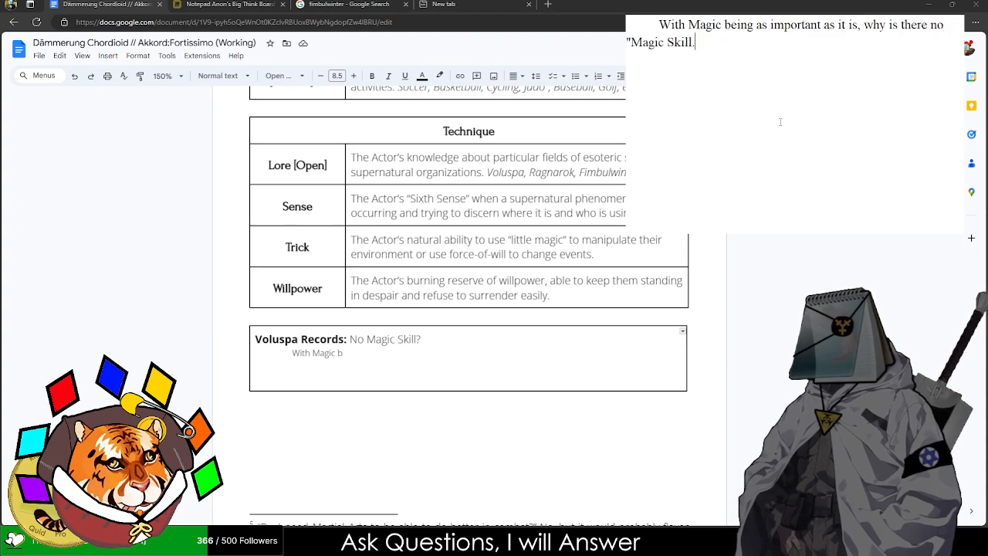
pyautogui.press('BackSpace')
pyautogui.write('?"')
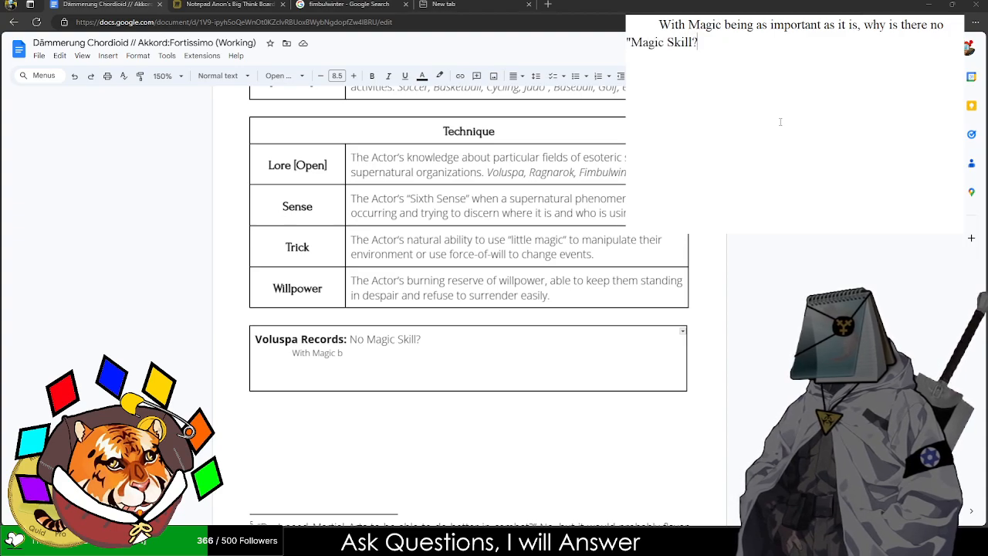
# - Continue the notes paragraph with "Later on, when developing their Magic Weapon and their Runes, the Actors will"
pyautogui.write(' Later on, ')
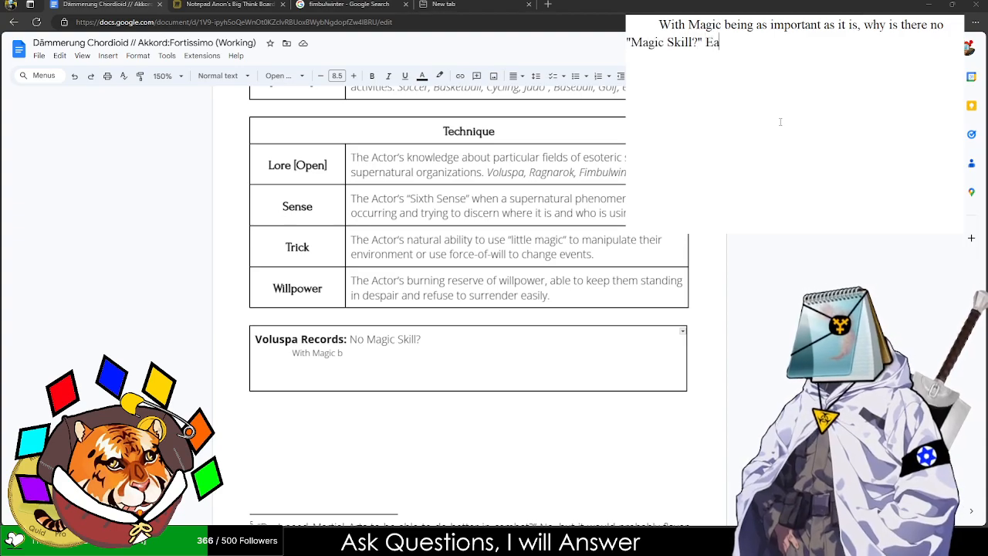
pyautogui.write('w')
pyautogui.press('BackSpace')
pyautogui.press('BackSpace')
pyautogui.write('when de')
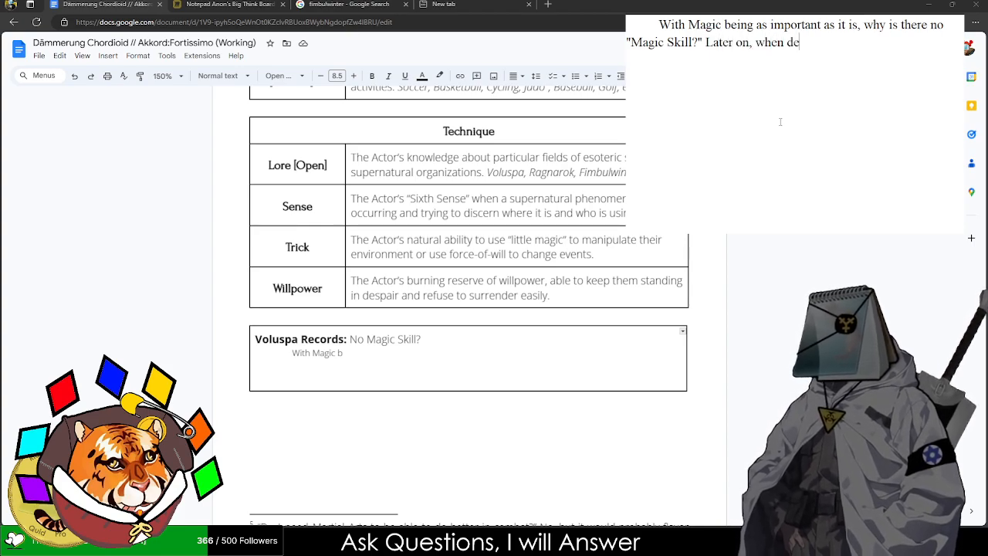
pyautogui.write('veloping their Mag')
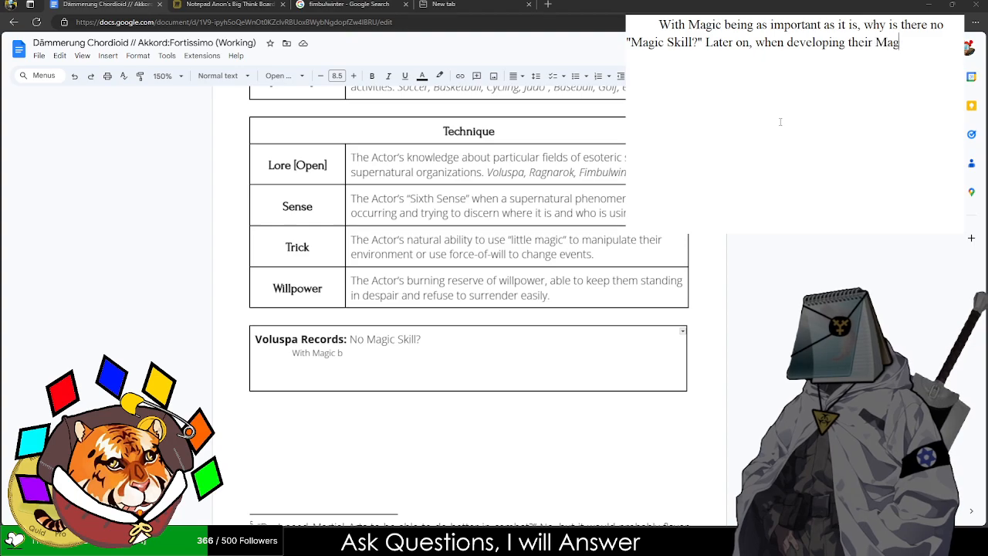
pyautogui.write('ic Weapon and their')
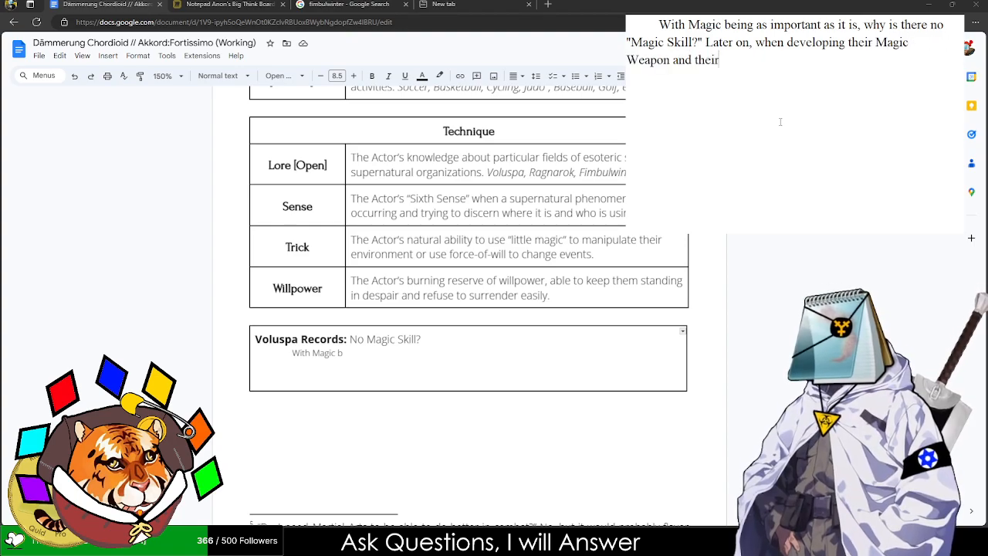
pyautogui.write(' Runes, the Ac')
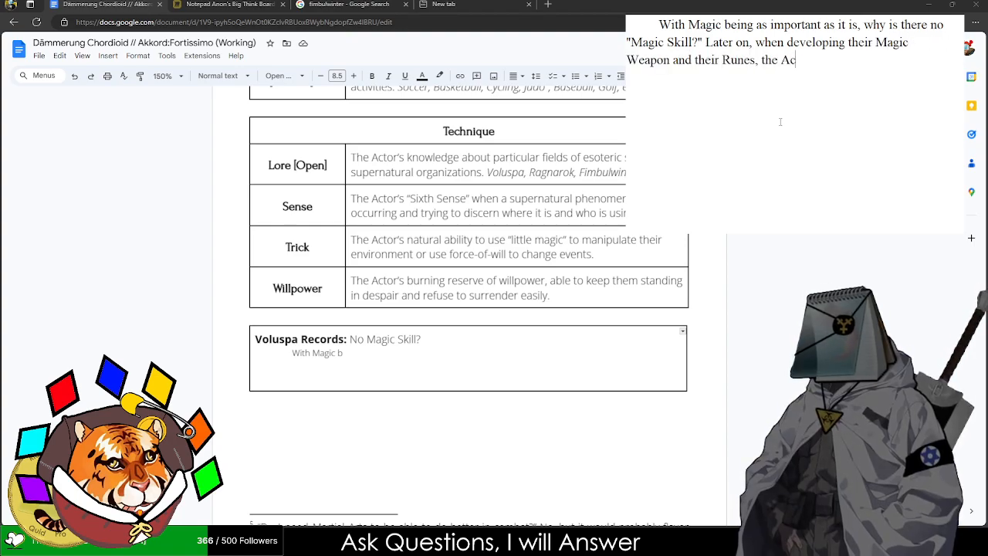
pyautogui.write('tors will abel')
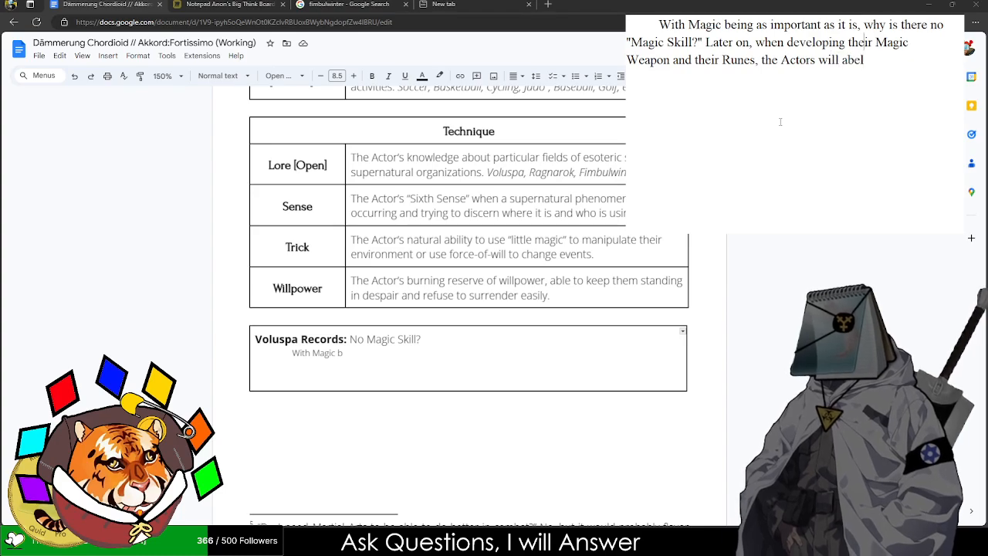
# - Delete the word "Magic" before "Weapon" in the notes paragraph and return to its end
pyautogui.hotkey('ctrl', 'Left')
pyautogui.hotkey('ctrl', 'Left')
pyautogui.hotkey('ctrl', 'Left')
pyautogui.hotkey('ctrl', 'Left')
pyautogui.hotkey('ctrl', 'Left')
pyautogui.hotkey('ctrl', 'Left')
pyautogui.hotkey('ctrl', 'Left')
pyautogui.hotkey('ctrl', 'Left')
pyautogui.hotkey('ctrl', 'Left')
pyautogui.hotkey('shift', 'Right')
pyautogui.hotkey('shift', 'Right')
pyautogui.hotkey('shift', 'Right')
pyautogui.hotkey('shift', 'Right')
pyautogui.hotkey('shift', 'Right')
pyautogui.hotkey('shift', 'Right')
pyautogui.press('BackSpace')
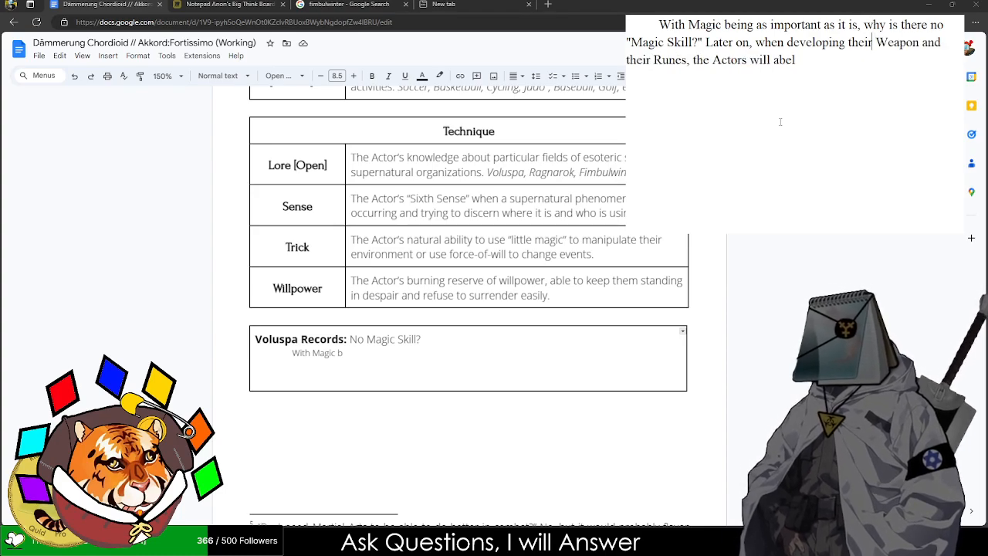
pyautogui.hotkey('ctrl', 'End')
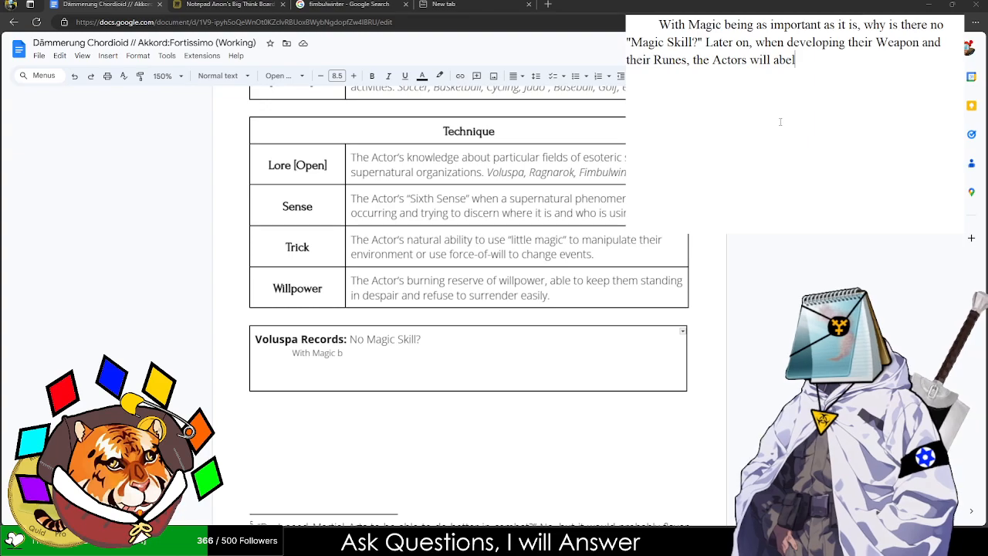
# - Correct the misspelled "able" and continue the notes sentence with "to improve the use of these Runes & Weapons with [Focus]"
pyautogui.press('BackSpace')
pyautogui.press('BackSpace')
pyautogui.write('le to')
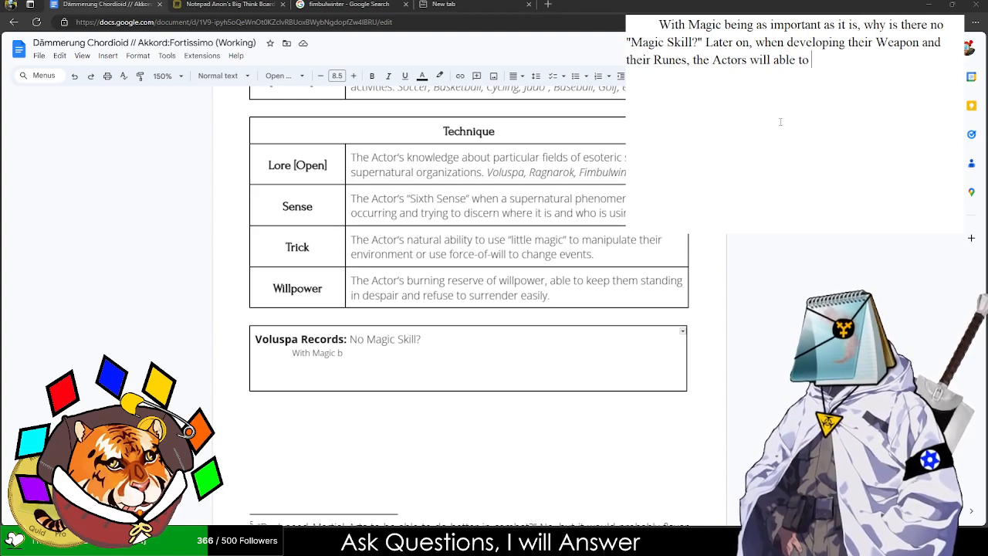
pyautogui.write('add')
pyautogui.press('BackSpace')
pyautogui.press('BackSpace')
pyautogui.press('BackSpace')
pyautogui.write('i')
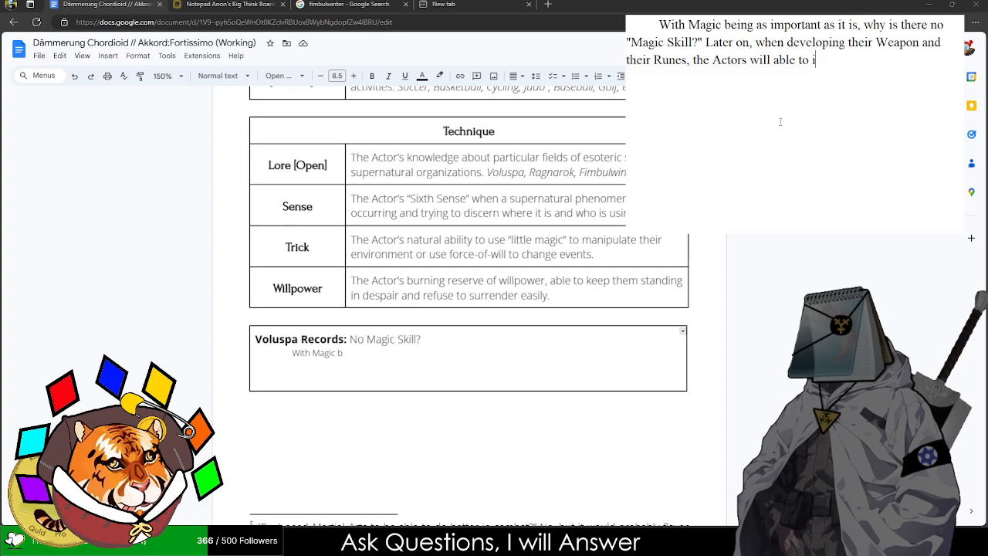
pyautogui.write('mprove ')
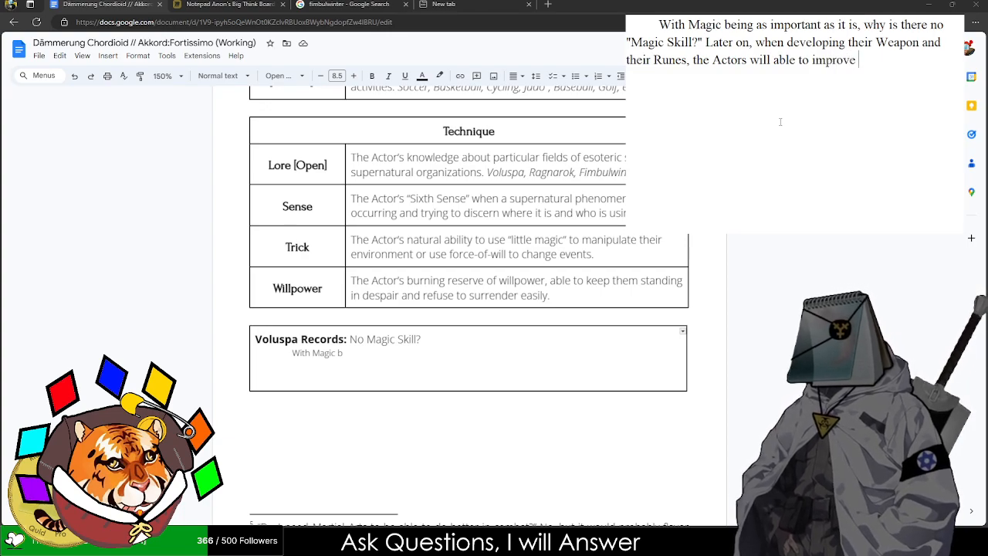
pyautogui.write('the use of these R')
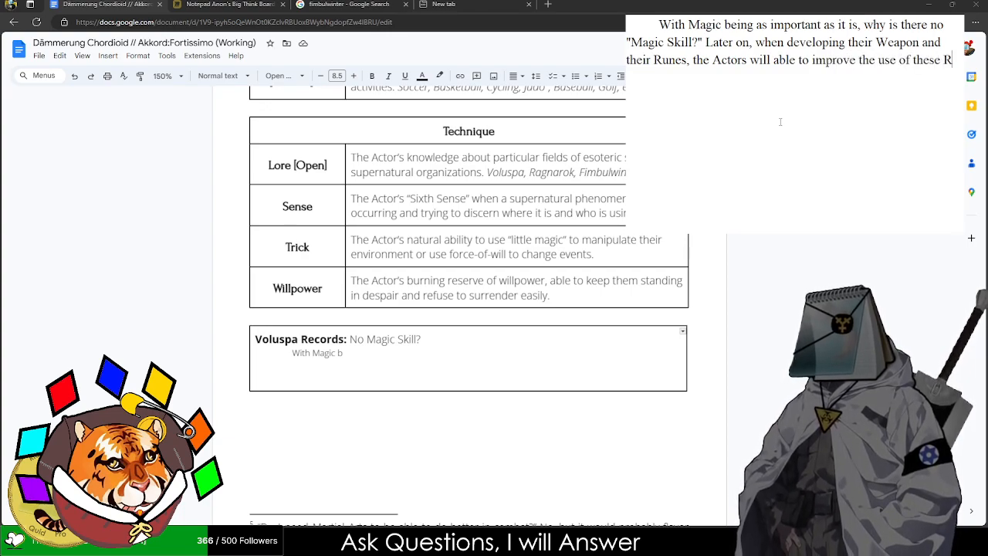
pyautogui.write('unes & Weapons ')
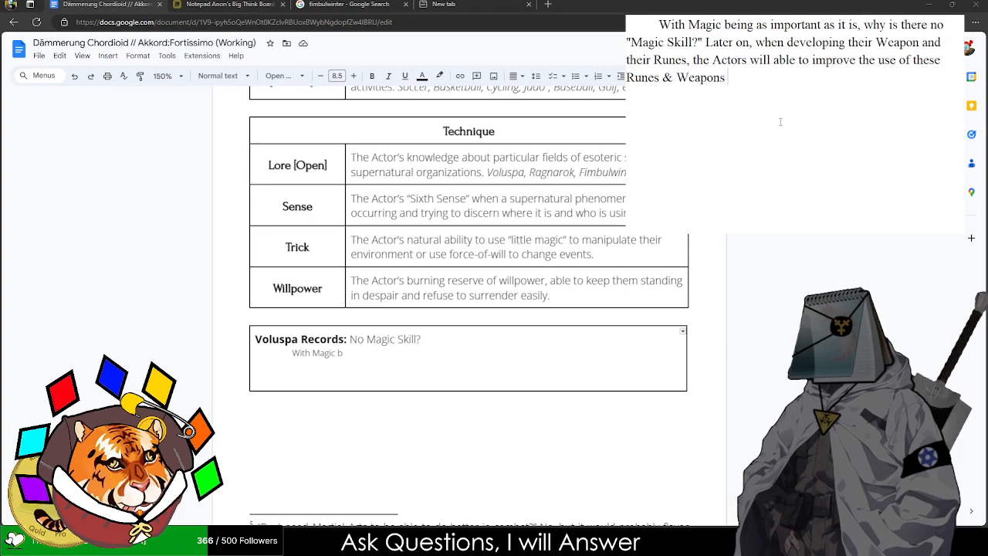
pyautogui.write('wilh')
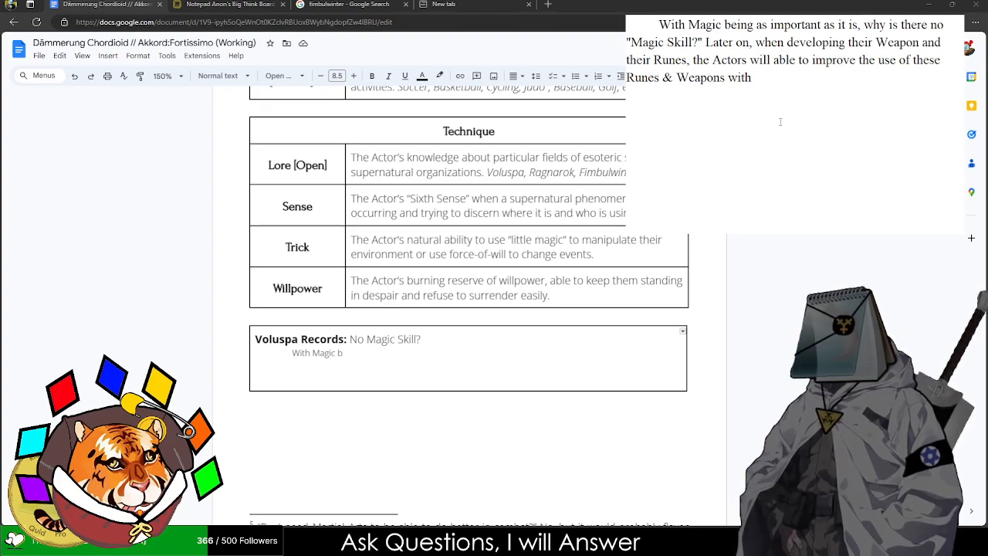
pyautogui.write('[Focus] al')
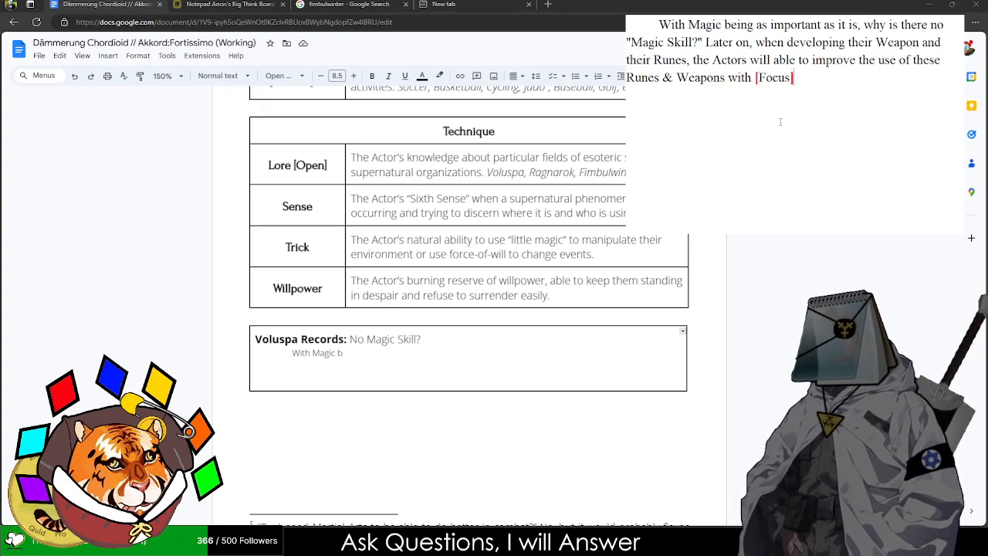
pyautogui.write('lowing the')
pyautogui.press('BackSpace')
pyautogui.press('BackSpace')
pyautogui.press('BackSpace')
pyautogui.press('BackSpace')
pyautogui.press('BackSpace')
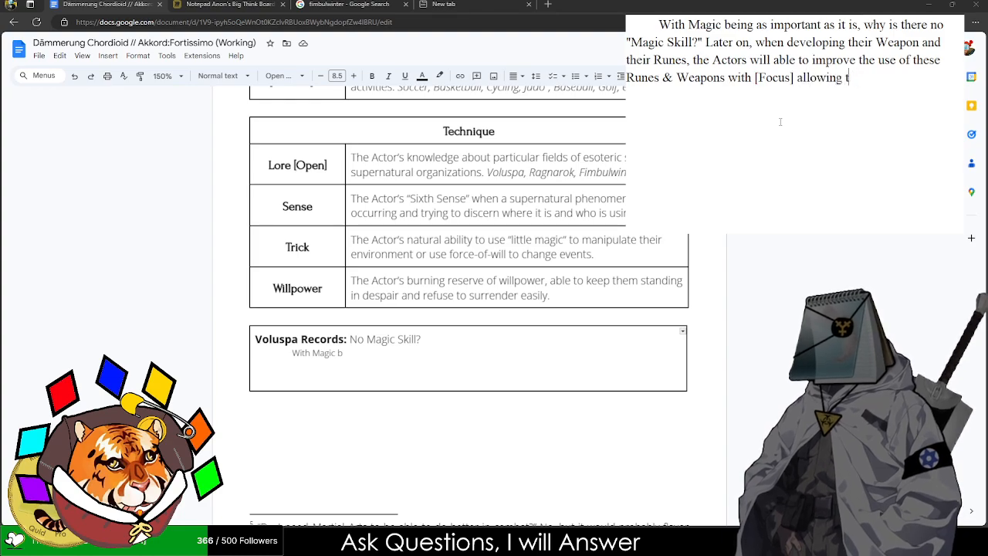
pyautogui.press('BackSpace')
pyautogui.press('BackSpace')
pyautogui.press('BackSpace')
pyautogui.press('BackSpace')
pyautogui.press('BackSpace')
pyautogui.press('BackSpace')
pyautogui.press('BackSpace')
# - Add "which would be that particular" after "[Focus]" in the notes paragraph
pyautogui.write('whi')
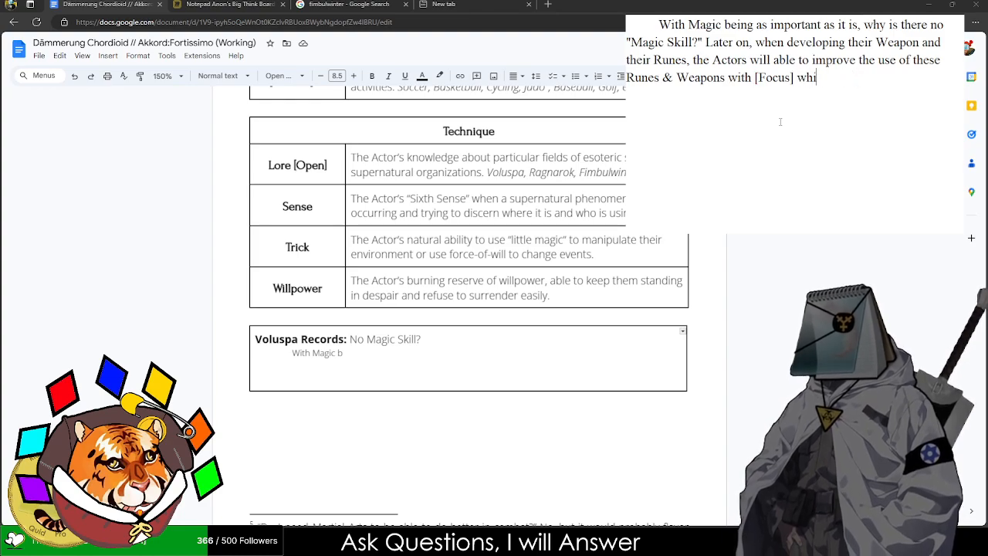
pyautogui.write('ch would be that p')
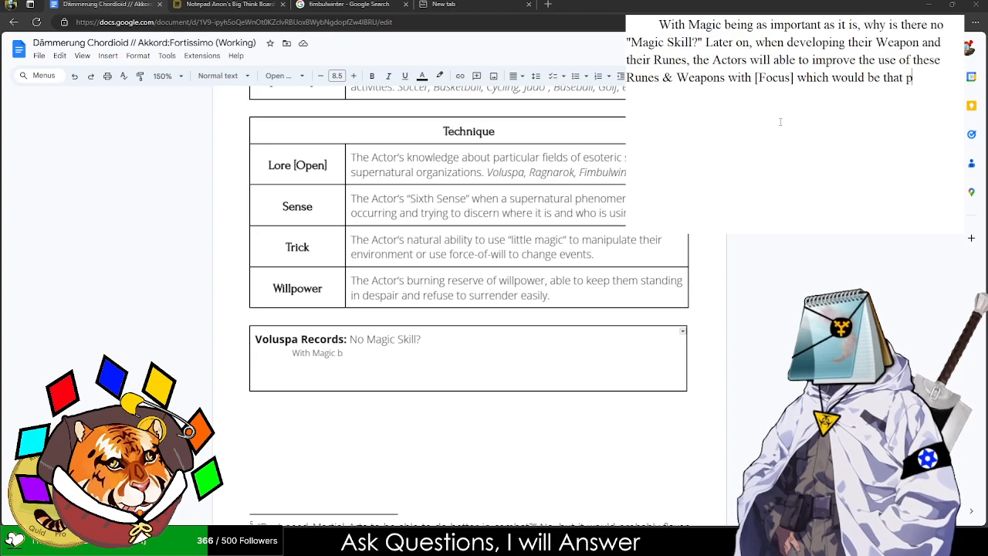
pyautogui.write('articular')
pyautogui.write(' Rune / Weap')
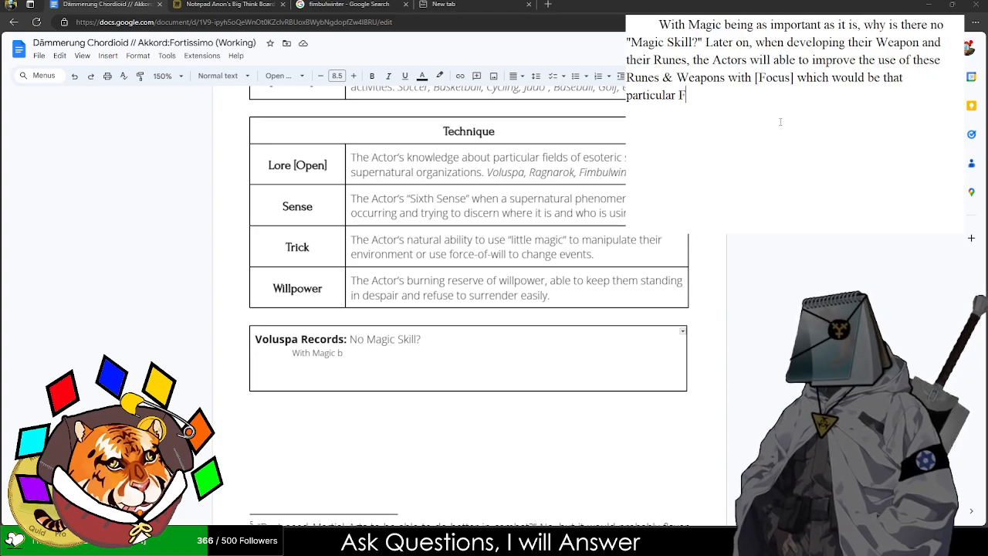
pyautogui.write('on\'s "Skill')
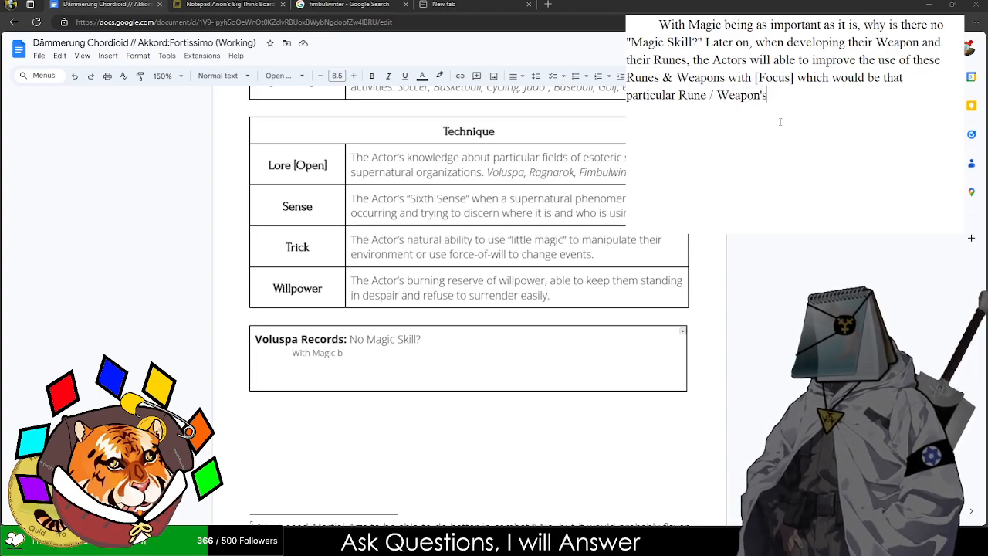
pyautogui.press('BackSpace')
pyautogui.press('BackSpace')
pyautogui.press('BackSpace')
pyautogui.press('BackSpace')
pyautogui.press('BackSpace')
pyautogui.press('BackSpace')
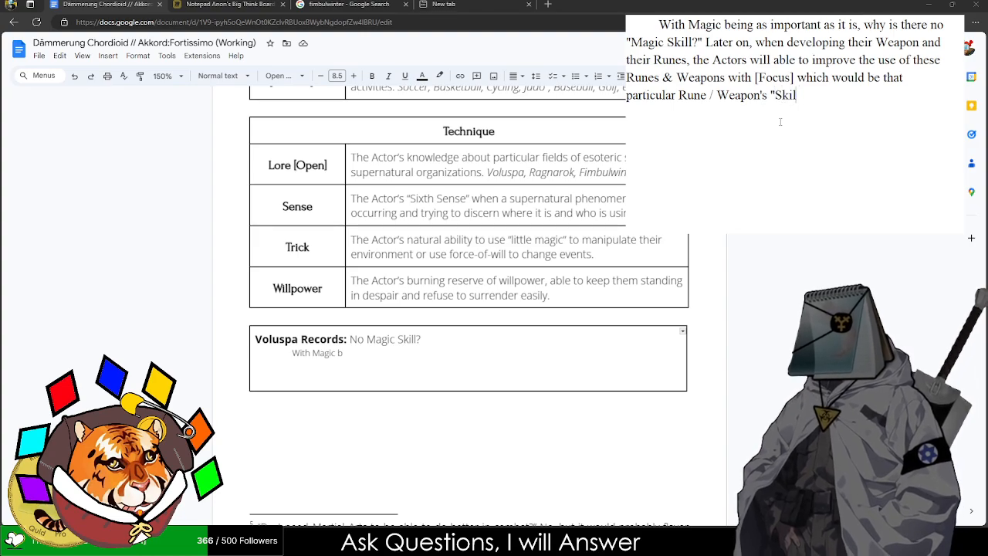
pyautogui.press('BackSpace')
pyautogui.press('BackSpace')
pyautogui.press('BackSpace')
pyautogui.press('BackSpace')
pyautogui.press('BackSpace')
pyautogui.press('BackSpace')
pyautogui.press('BackSpace')
pyautogui.press('BackSpace')
pyautogui.press('BackSpace')
pyautogui.press('BackSpace')
pyautogui.press('BackSpace')
pyautogui.press('BackSpace')
pyautogui.press('BackSpace')
pyautogui.press('BackSpace')
pyautogui.press('BackSpace')
pyautogui.press('BackSpace')
pyautogui.press('BackSpace')
pyautogui.press('BackSpace')
pyautogui.press('BackSpace')
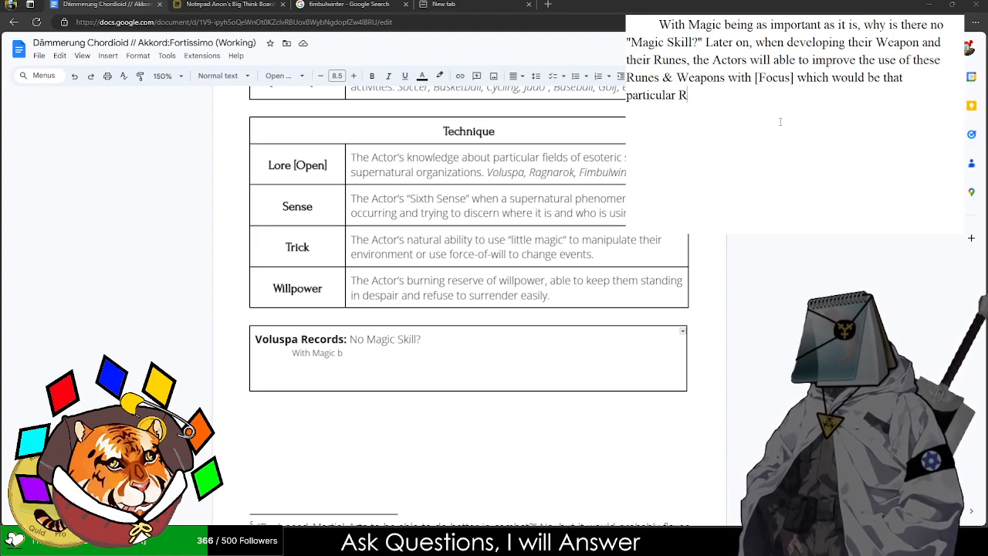
# - End the notes paragraph with 'Rune / Abilities "Skill Level."' and start a new indented paragraph with "The ones"
pyautogui.write('ar Ru')
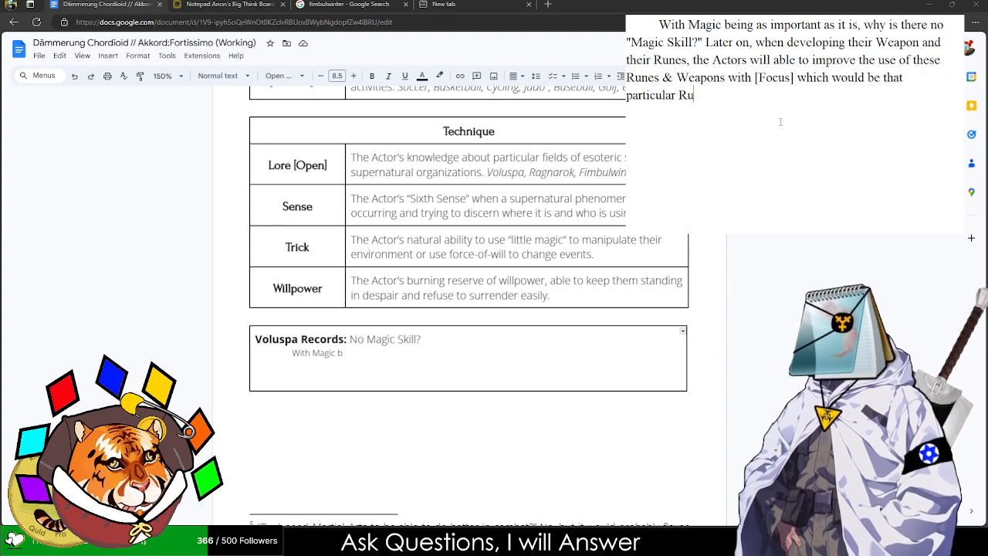
pyautogui.write('ne / Abiliti')
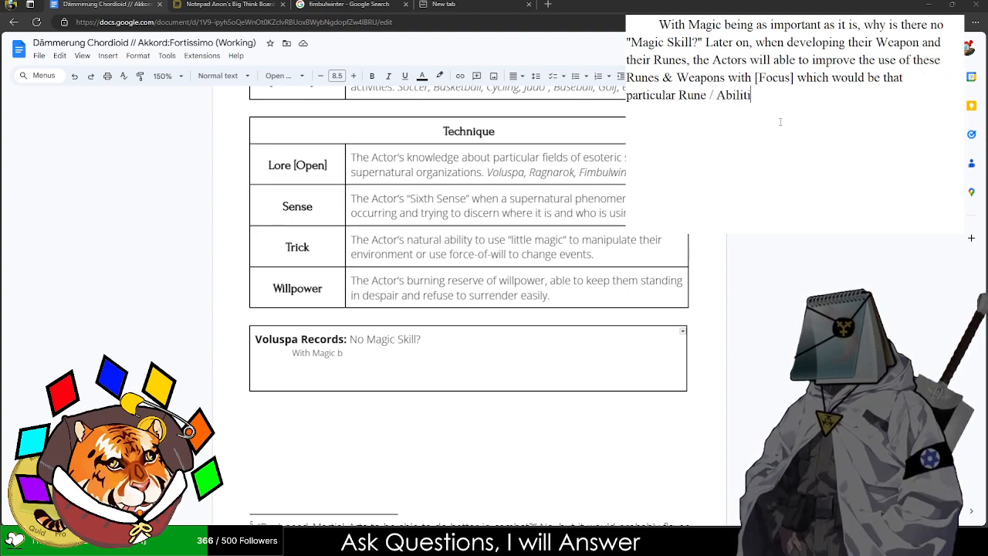
pyautogui.write('ties "Skill ')
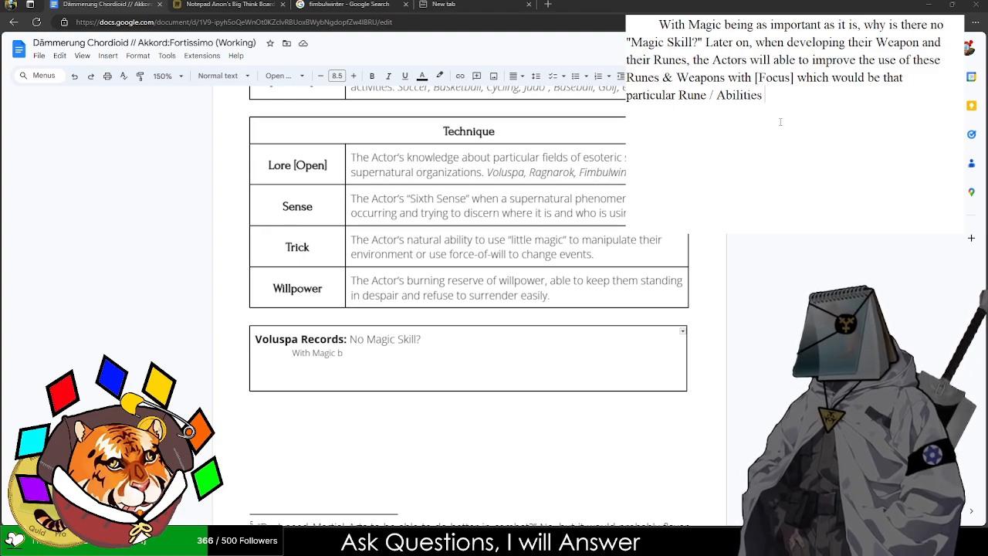
pyautogui.write('Lev')
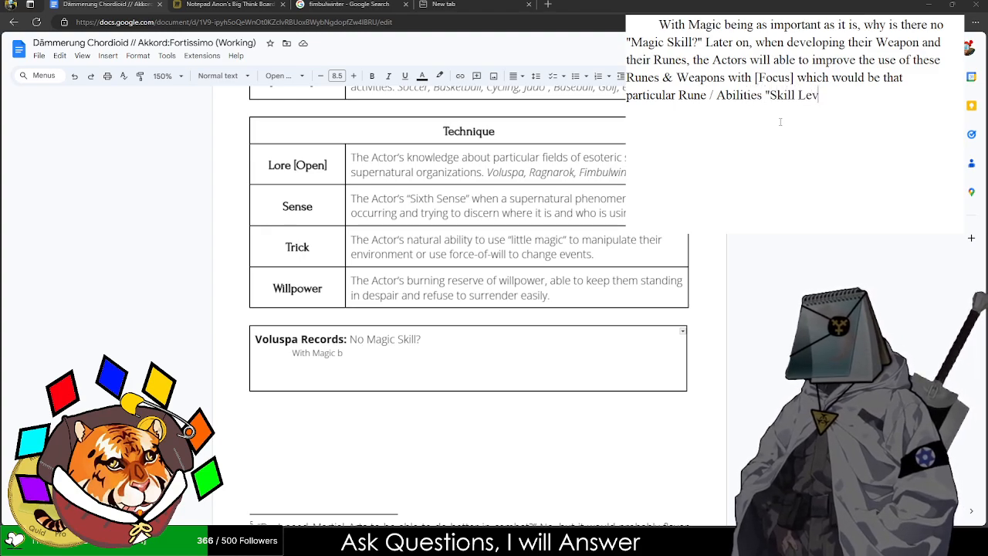
pyautogui.write('el."The ones present ')
# - Finish the sentence with "presented here are available to almost everyone in the world, as long as they are able to train and develop themselves to use it."
pyautogui.write('ed here are ava')
pyautogui.write('ilable to almost e')
pyautogui.write('veryone in the wo')
pyautogui.write('rld')
pyautogui.write(', as l')
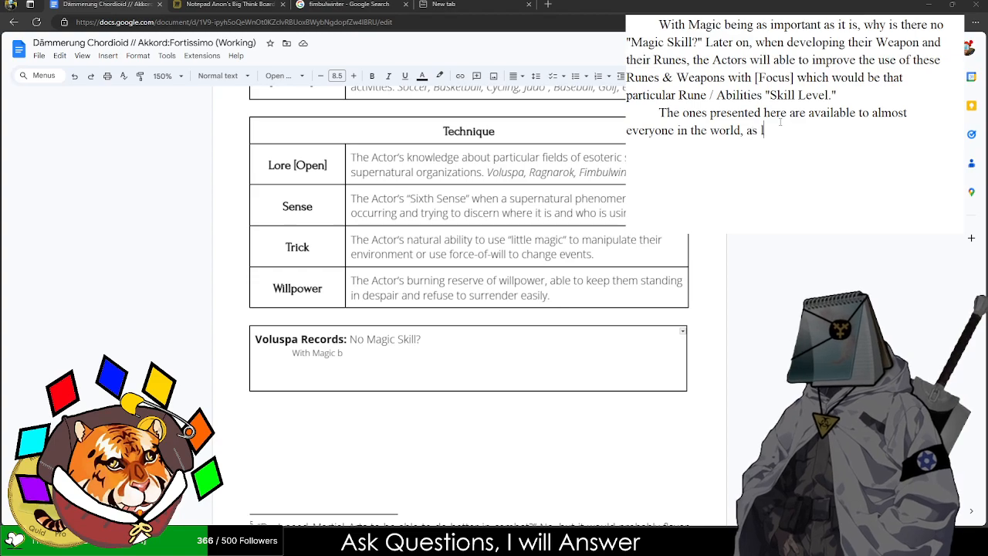
pyautogui.write('ong as they are abl')
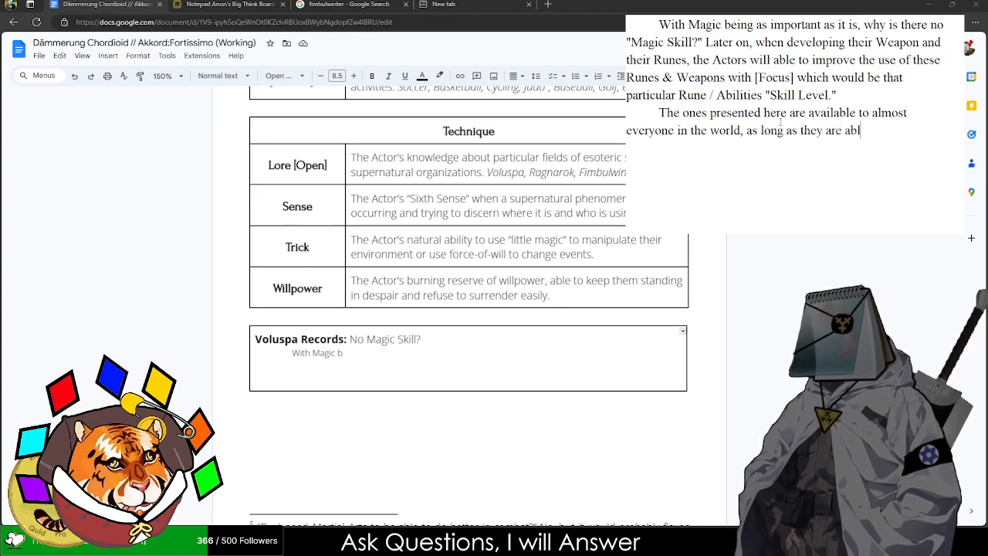
pyautogui.write('e to train and develop themselves to use it.')
# - Replace the "With Magic b" line in the Voluspa Records box with the complete notes text and correct "will able" to "will be able"
pyautogui.hotkey('ctrl', 'a')
pyautogui.hotkey('ctrl', 'c')
pyautogui.moveTo(343, 353); pyautogui.dragTo(231, 360)
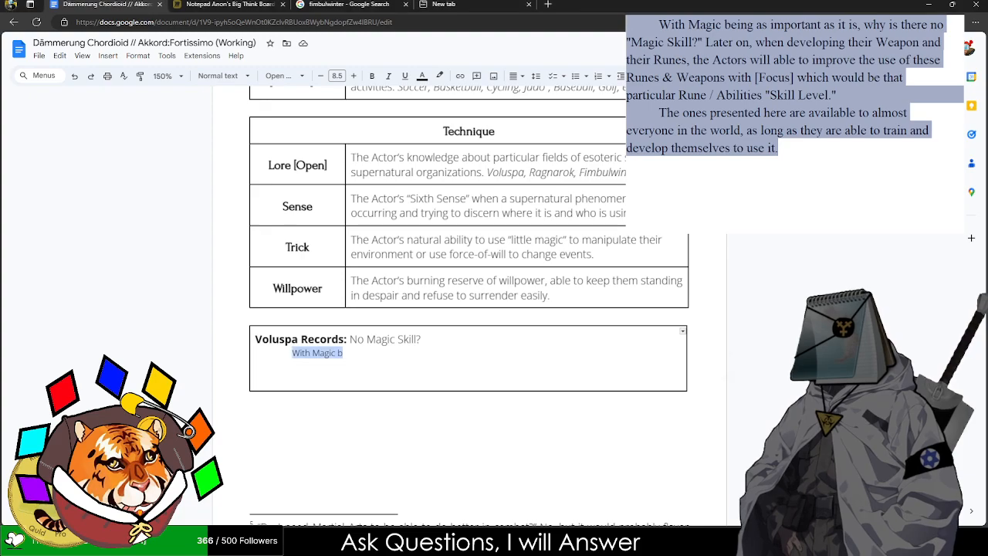
pyautogui.hotkey('ctrl', 'v')
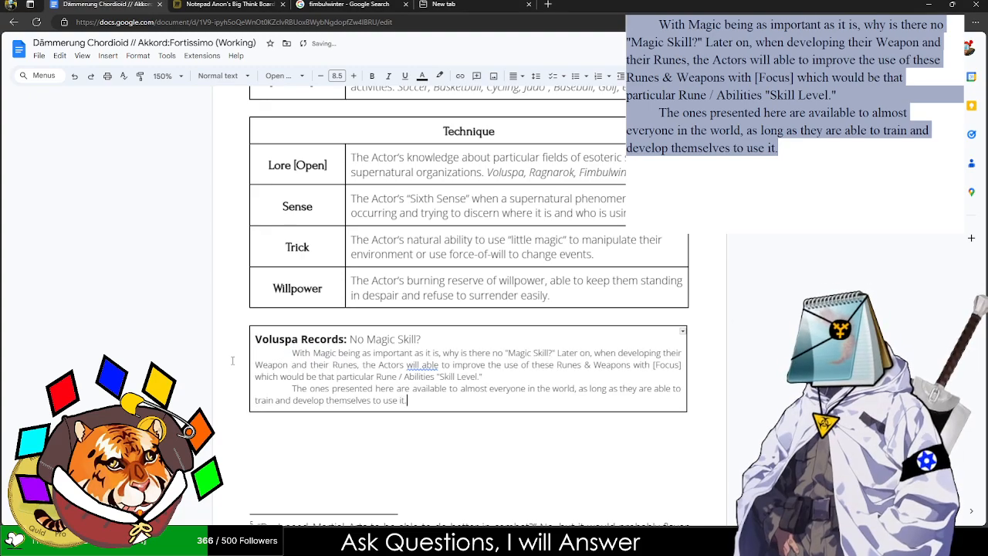
pyautogui.click(421, 365)
pyautogui.write('be')
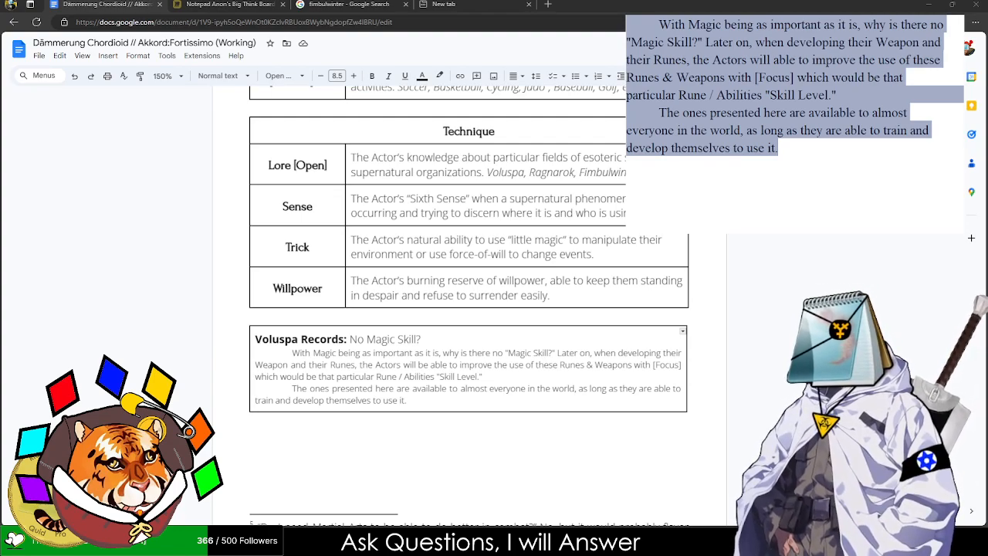
pyautogui.scroll(20, 417, 350)
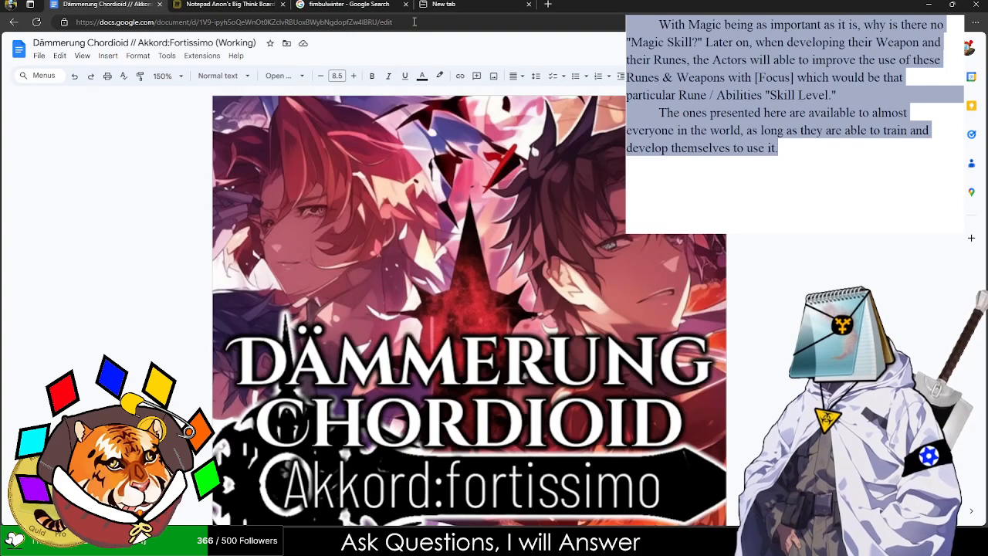
pyautogui.scroll(-4, 443, 133)
pyautogui.scroll(2, 396, 133)
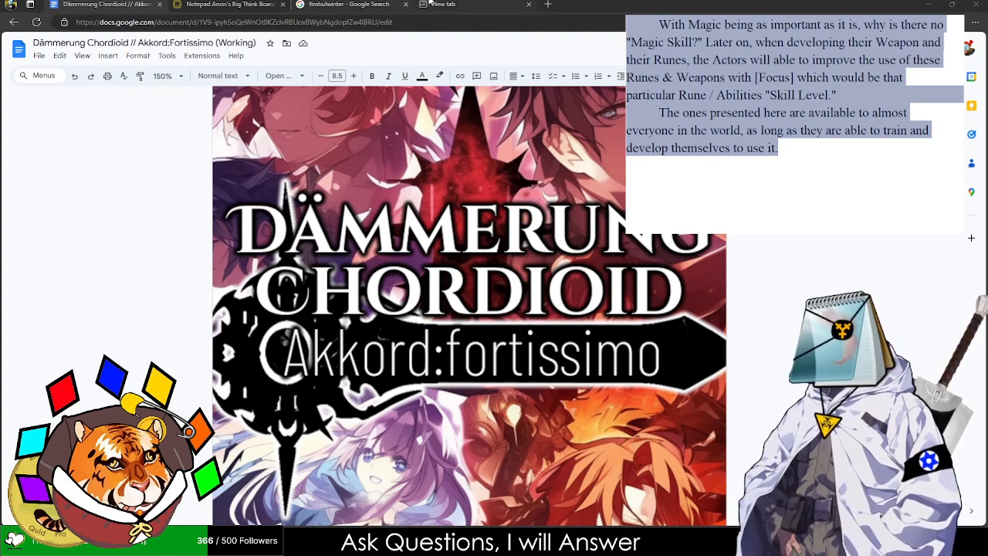
# - Search the web for "ichigo sagara fortissimo" in the empty browser tab and open the Ichigo Sagara page on the Fortissimo//Akkord:Bsusvier Wiki
pyautogui.click(430, 5)
pyautogui.click(432, 20)
pyautogui.write('ichigo')
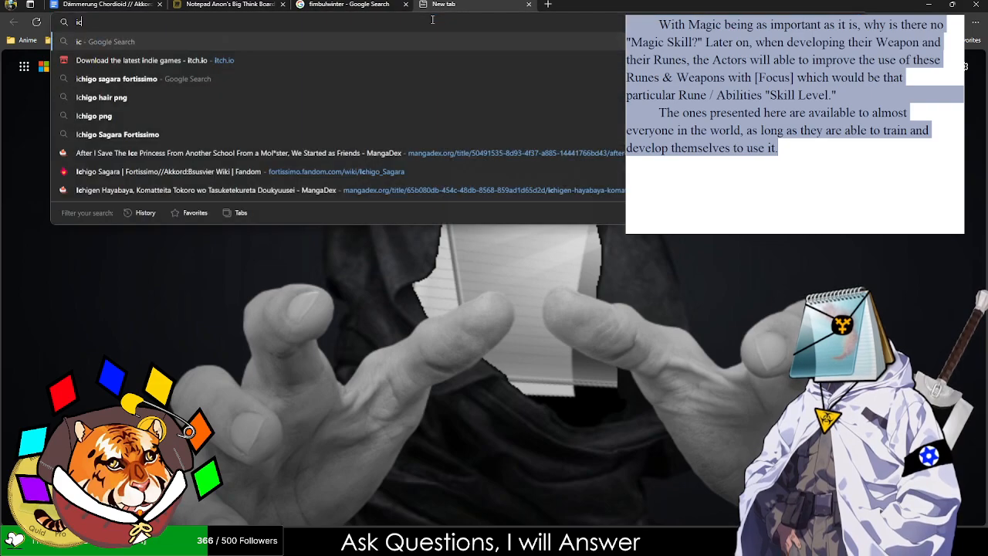
pyautogui.press('Return')
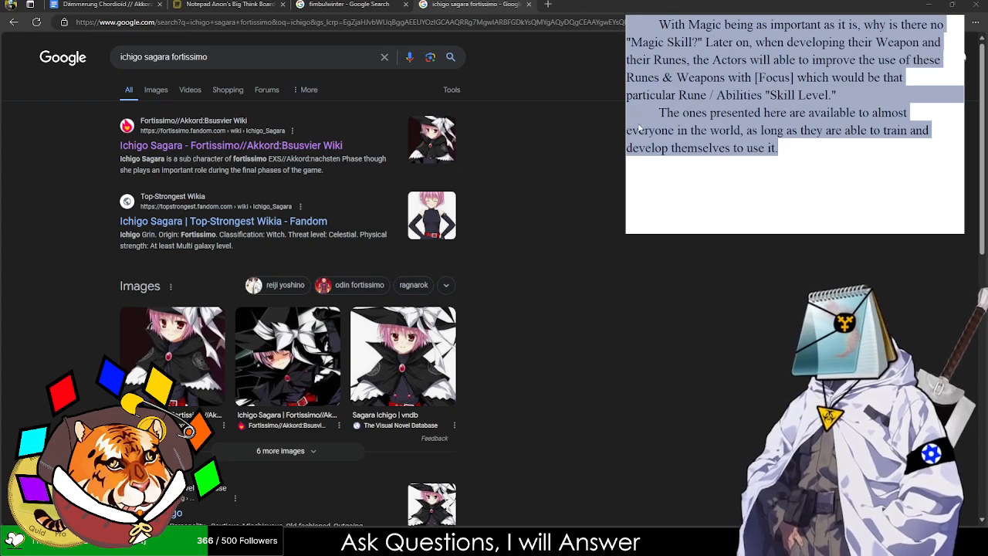
pyautogui.click(571, 133)
pyautogui.click(261, 152)
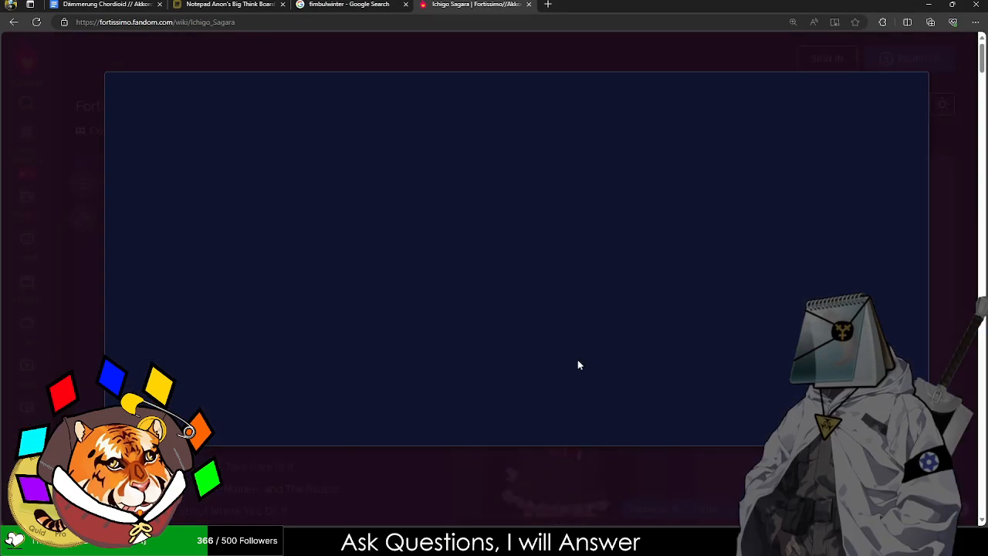
pyautogui.click(582, 511)
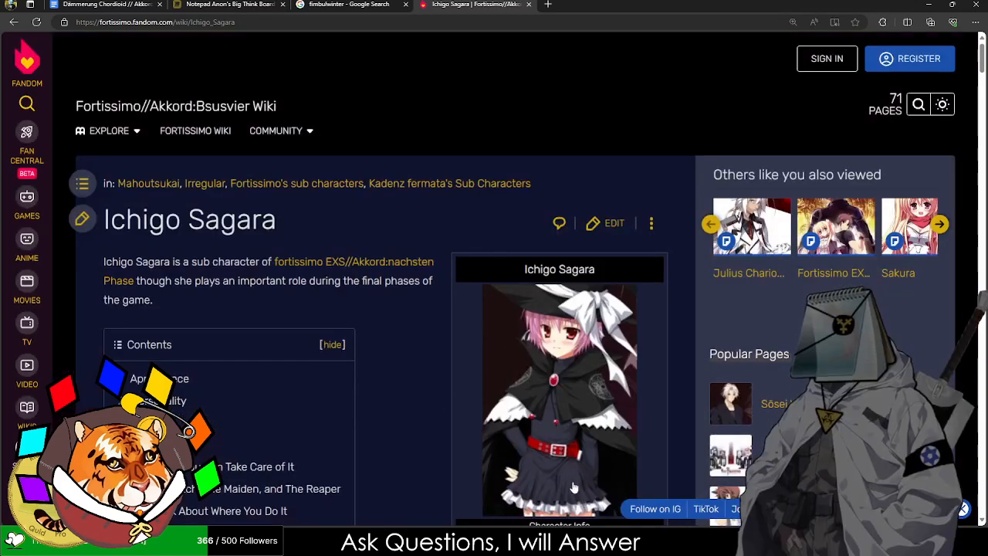
# - Examine the portrait, character info and appearance description on the Ichigo Sagara wiki page
pyautogui.scroll(-3, 448, 440)
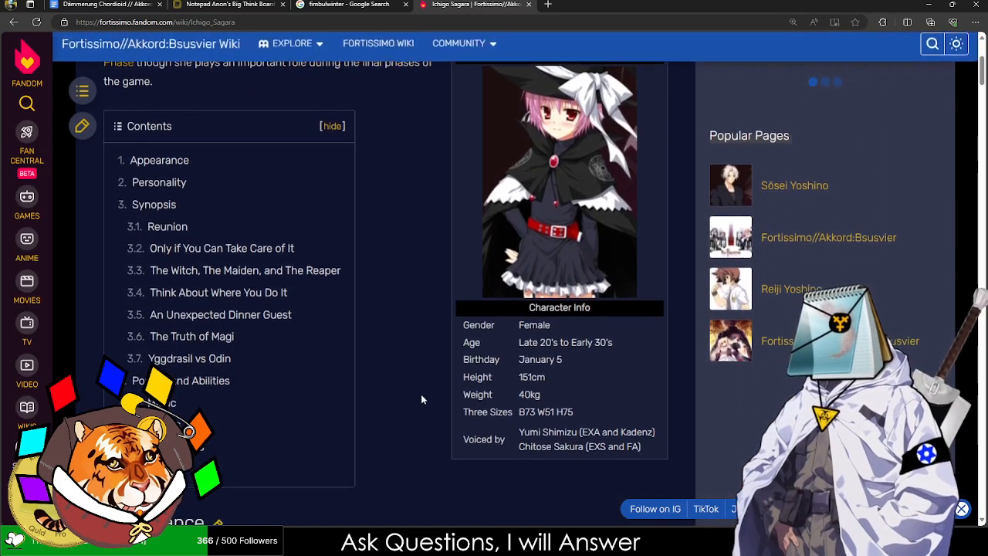
pyautogui.scroll(1, 425, 399)
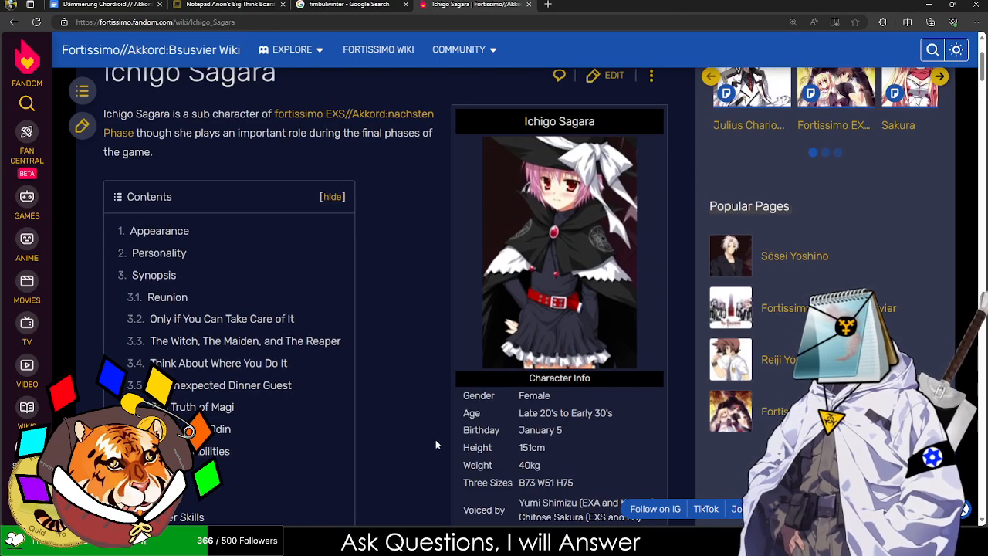
pyautogui.scroll(-1, 447, 436)
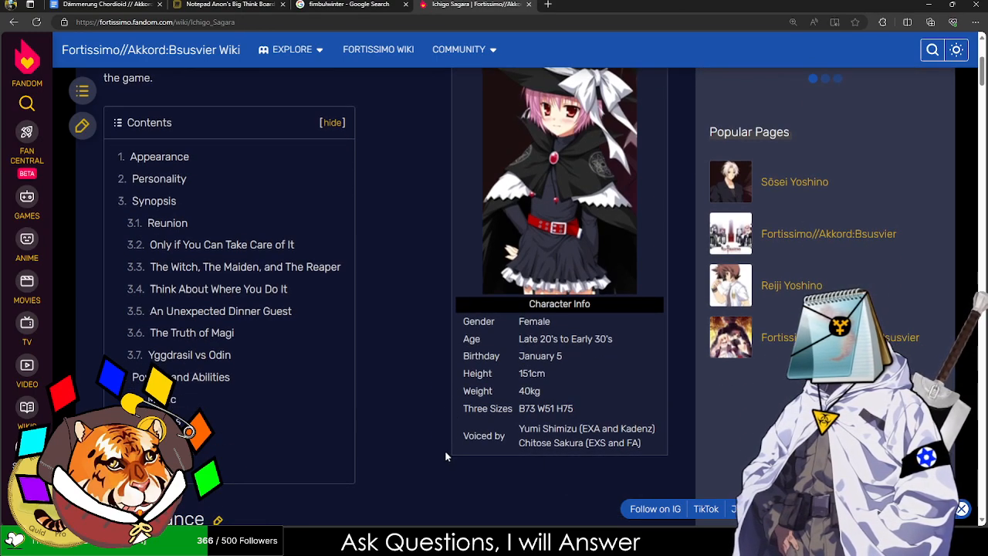
pyautogui.scroll(2, 445, 457)
pyautogui.scroll(-6, 449, 467)
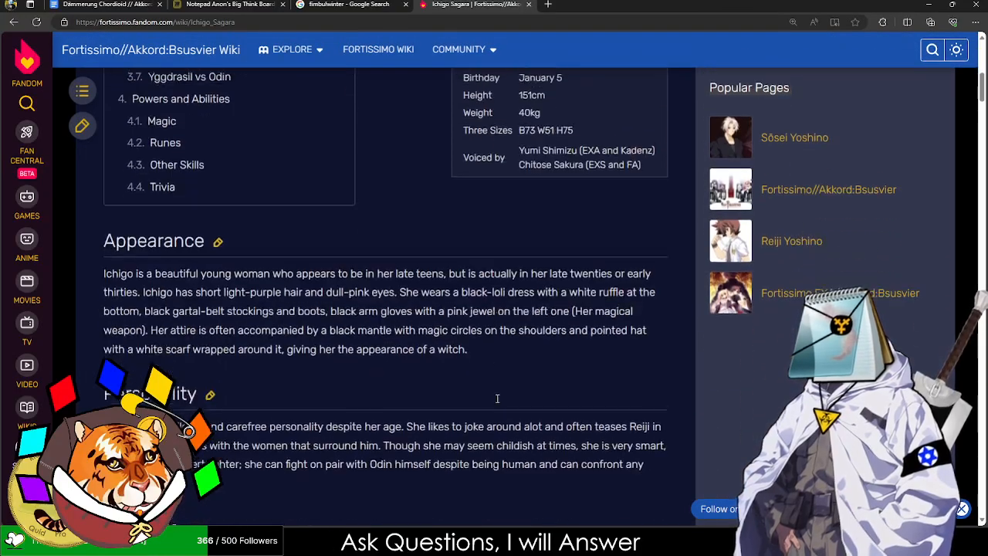
pyautogui.scroll(6, 509, 386)
pyautogui.scroll(-4, 518, 377)
pyautogui.scroll(4, 514, 373)
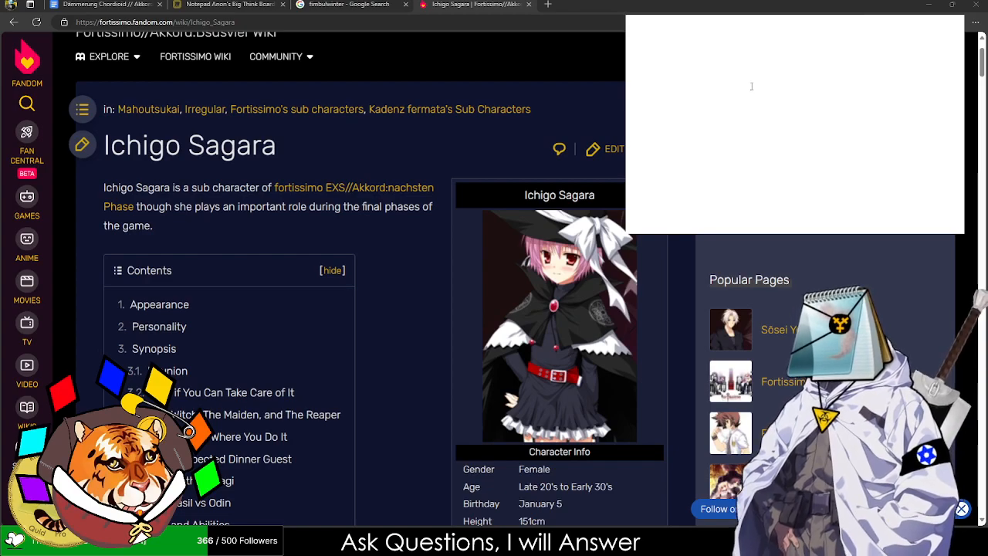
# - Write a numbered list in the blank notes: "1) You stop aging", "2) You're immortal", "3) You can't die anymore"
pyautogui.click(753, 85)
pyautogui.write('1) You stop aging')
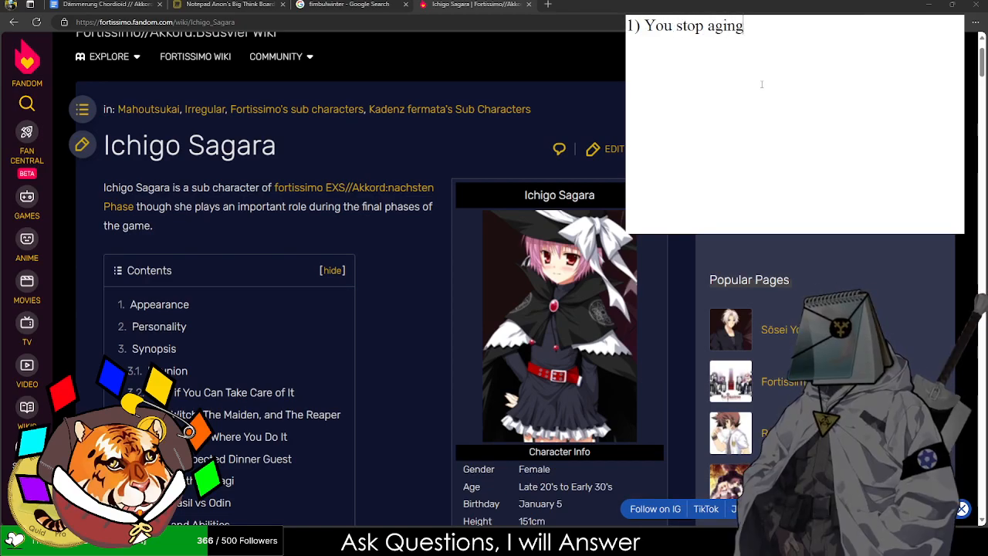
pyautogui.press('Return')
pyautogui.write('2) ')
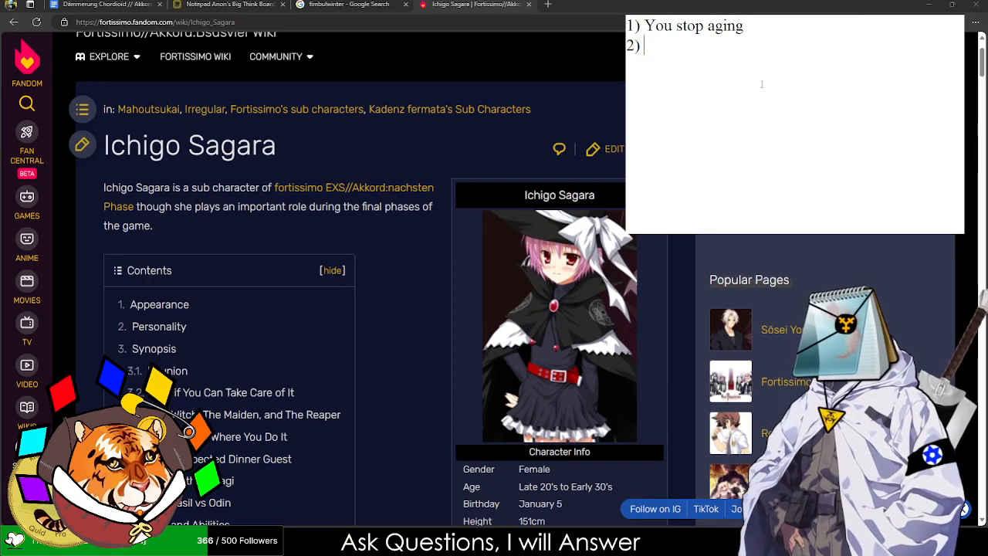
pyautogui.write("You're immortal")
pyautogui.press('Return')
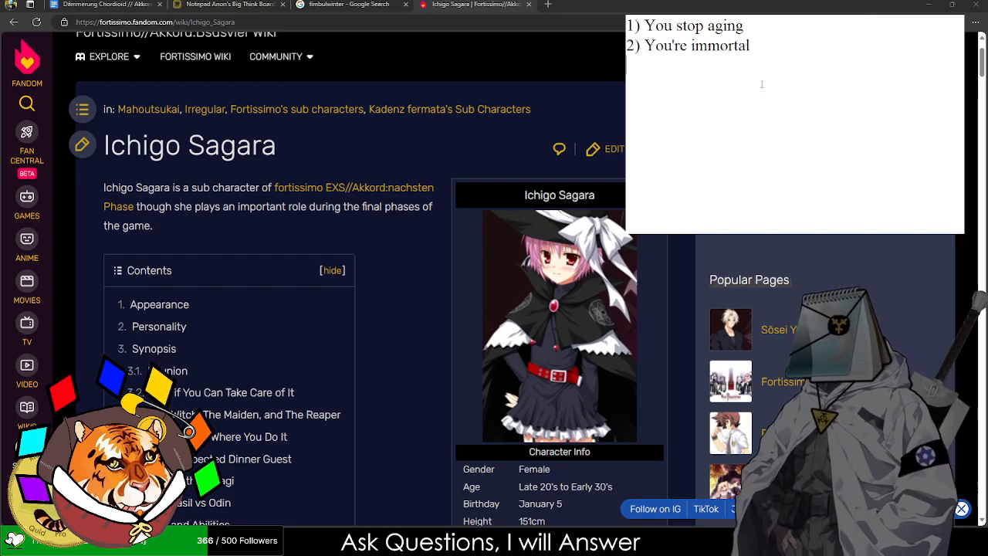
pyautogui.write("3) You can't die anymore")
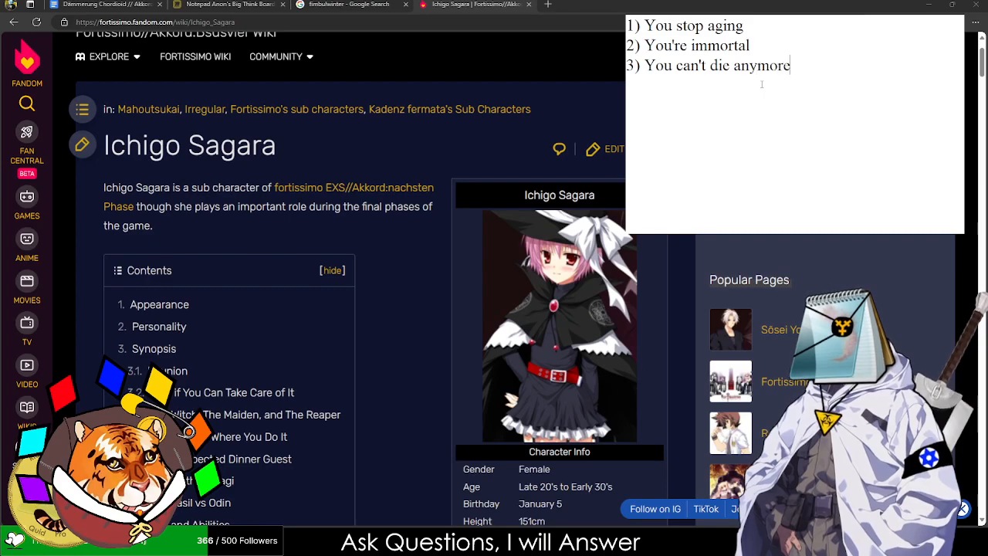
# - Add items "4) You get a Magic Weapon" and "5) You defy reality." to the numbered list
pyautogui.press('Return')
pyautogui.write('4')
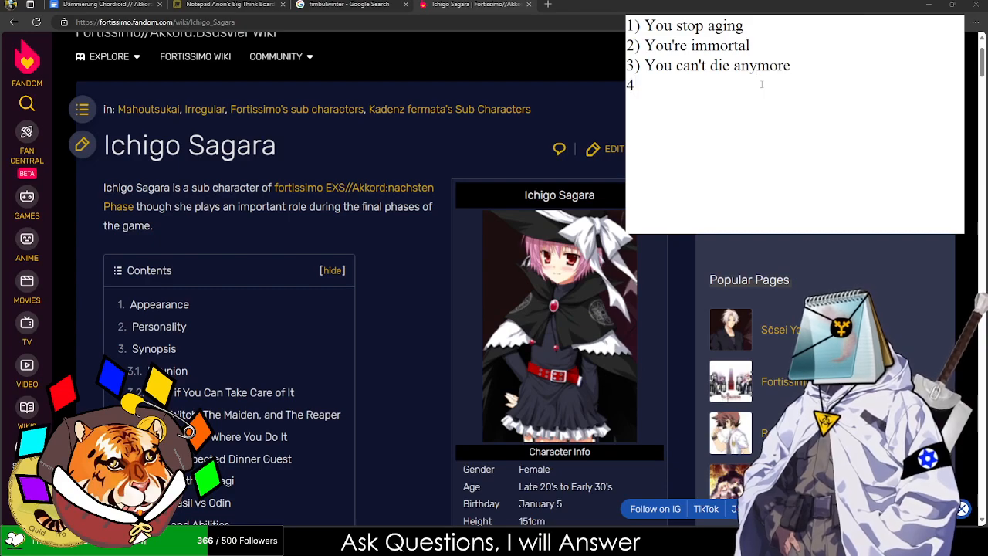
pyautogui.write(') You get a Magic Weapon')
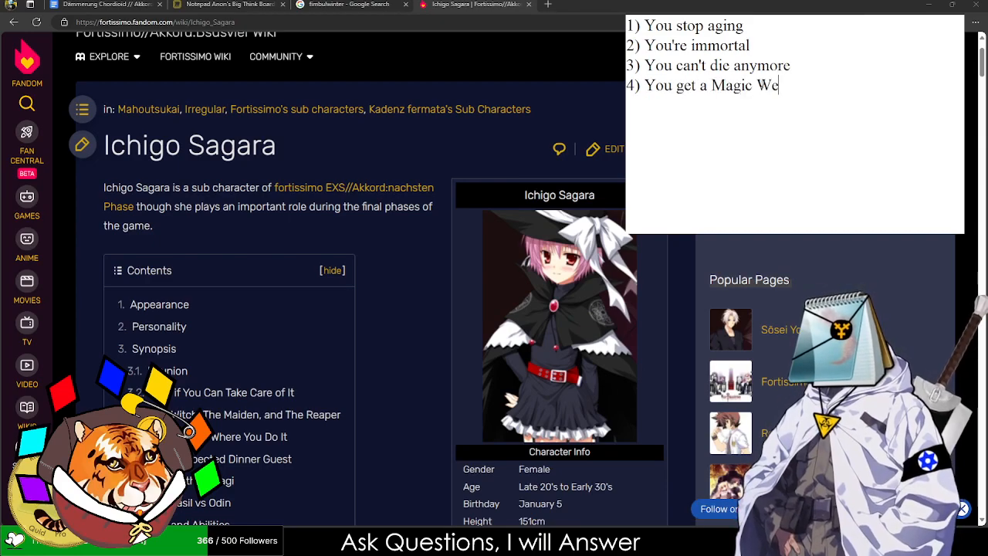
pyautogui.press('Return')
pyautogui.write('5)')
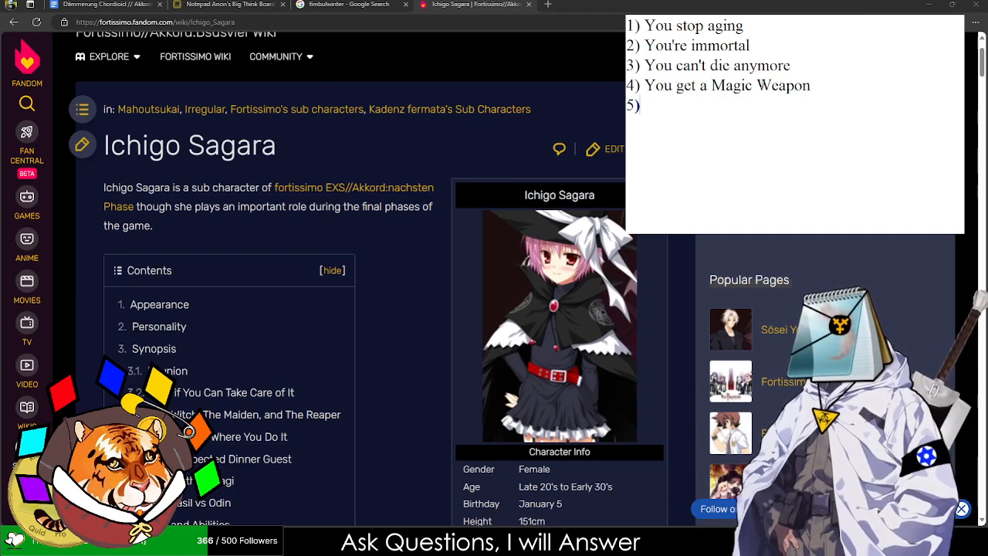
pyautogui.write(' You defy reality.')
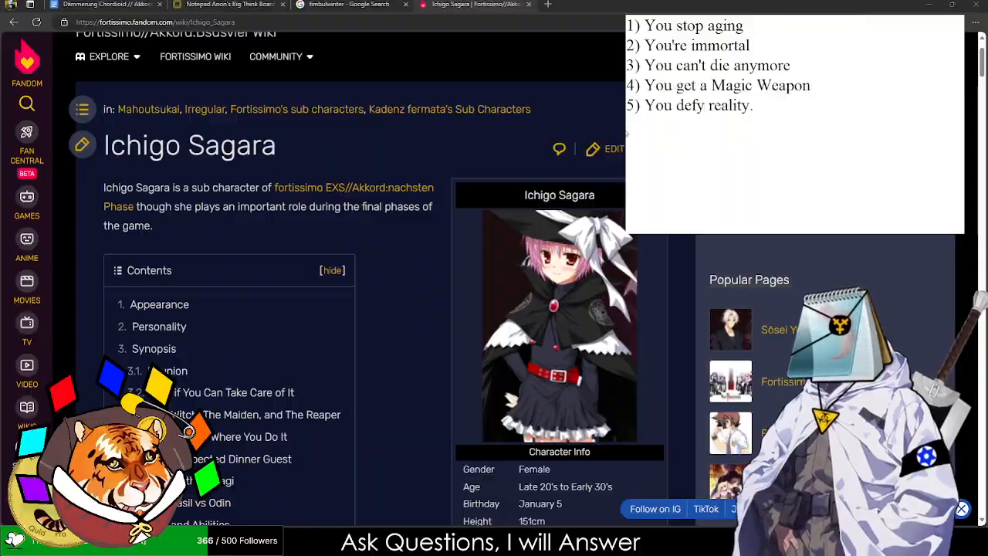
# - Examine the Ichigo Sagara wiki page, focusing on the Powers and Abilities section, the Endless Banish rune and the trivia
pyautogui.scroll(-20, 554, 307)
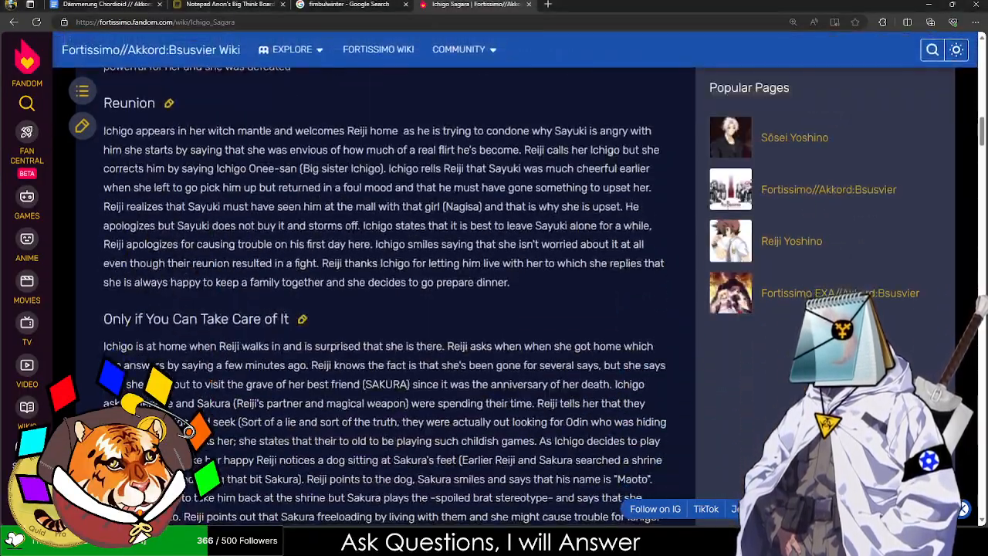
pyautogui.scroll(-20, 554, 307)
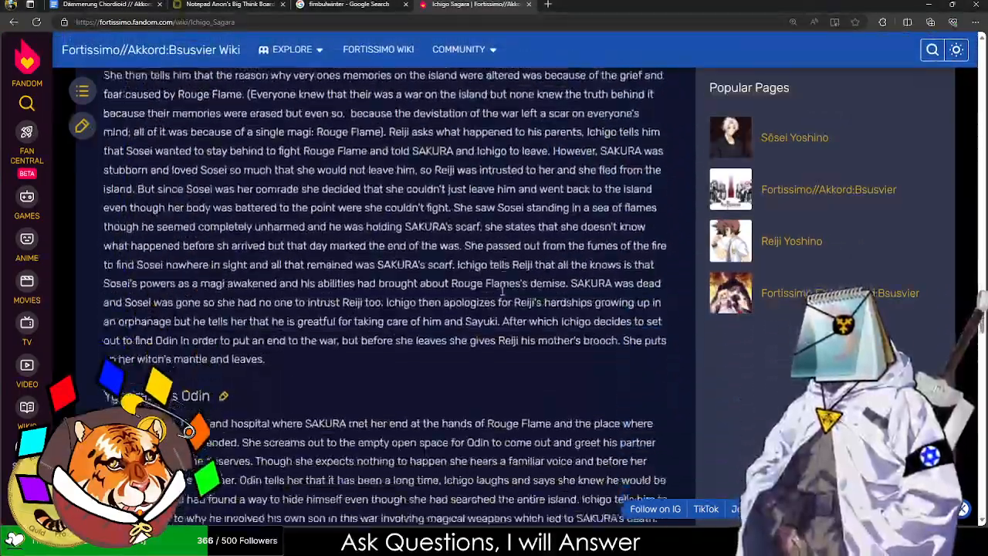
pyautogui.scroll(-10, 480, 335)
pyautogui.scroll(1, 404, 344)
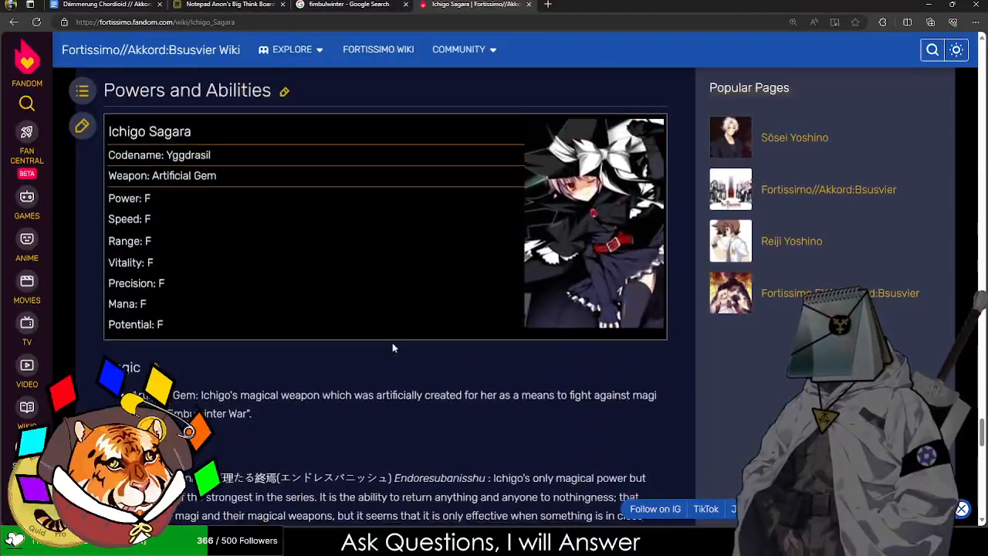
pyautogui.scroll(-4, 386, 340)
pyautogui.moveTo(138, 187); pyautogui.dragTo(142, 186)
pyautogui.click(142, 185)
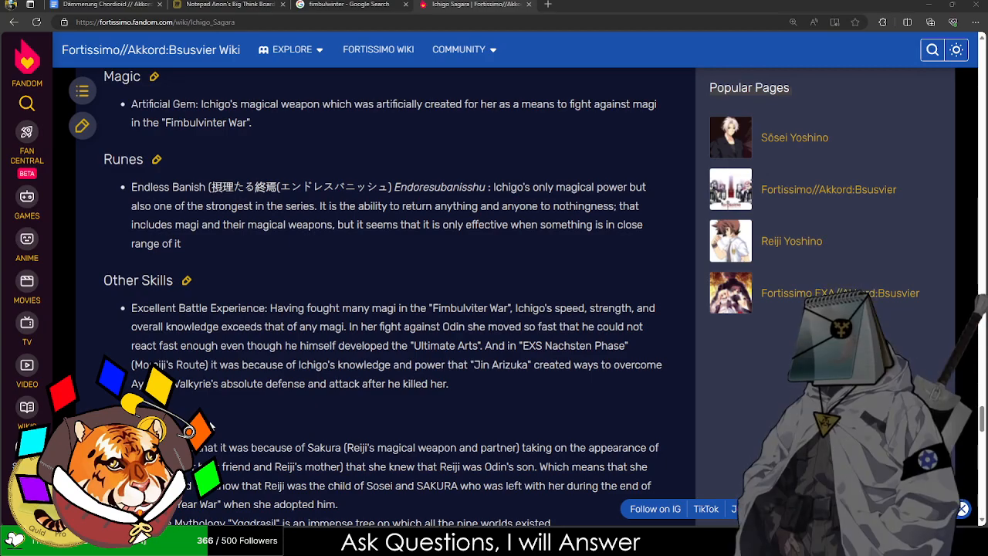
pyautogui.scroll(-10, 265, 347)
pyautogui.scroll(8, 271, 154)
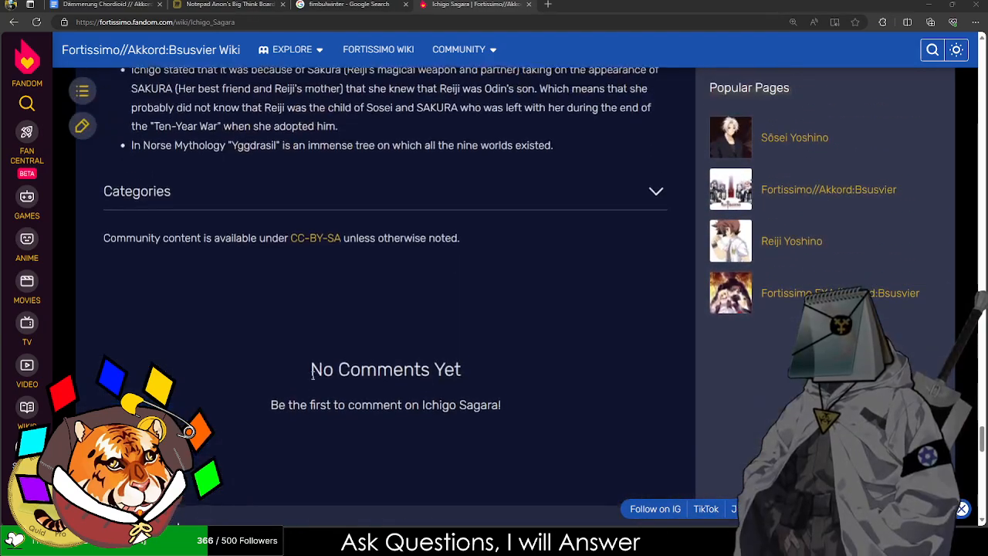
pyautogui.scroll(10, 271, 154)
pyautogui.scroll(5, 329, 303)
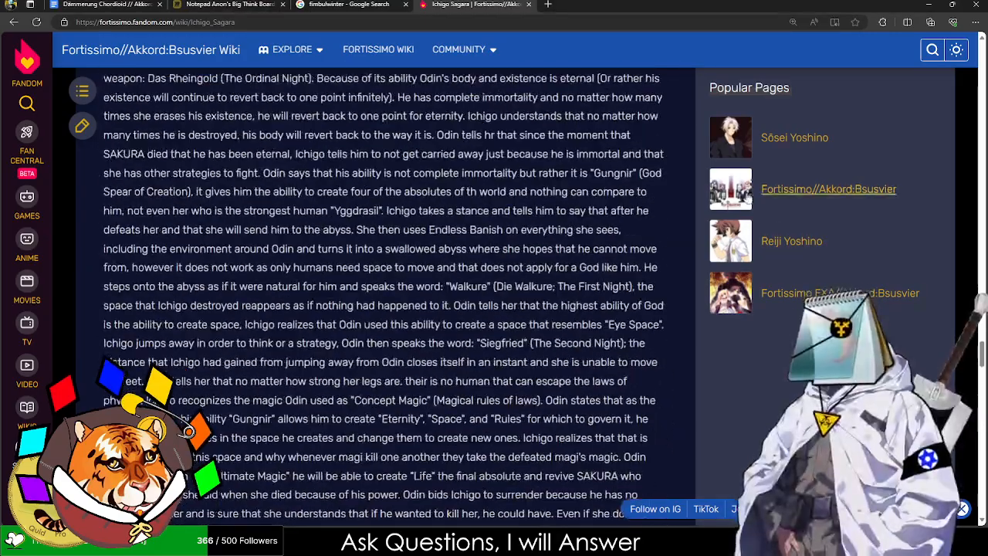
# - Open the Reiji Yoshino wiki page and highlight the Da Capo description under Runes
pyautogui.scroll(-4, 396, 105)
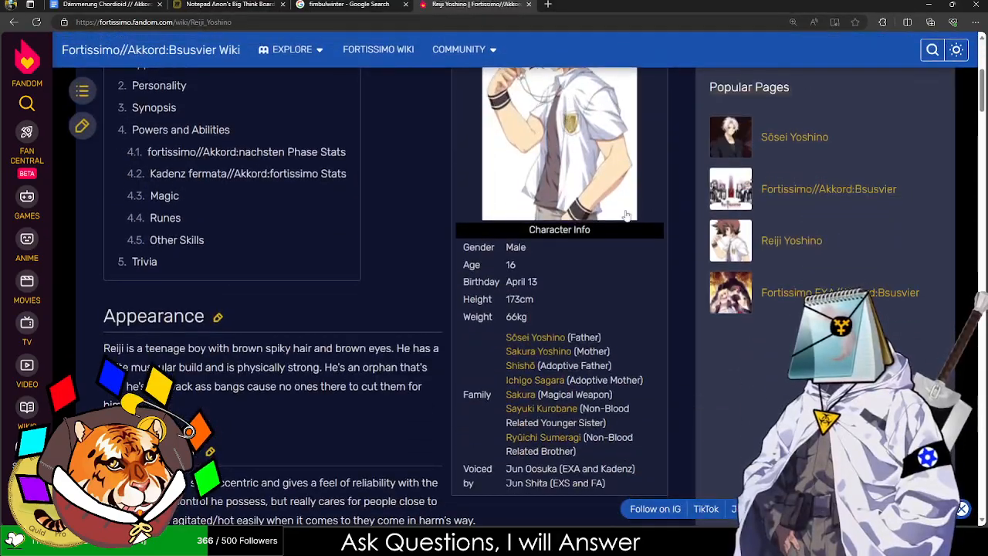
pyautogui.scroll(-14, 485, 259)
pyautogui.scroll(-10, 485, 259)
pyautogui.scroll(2, 314, 284)
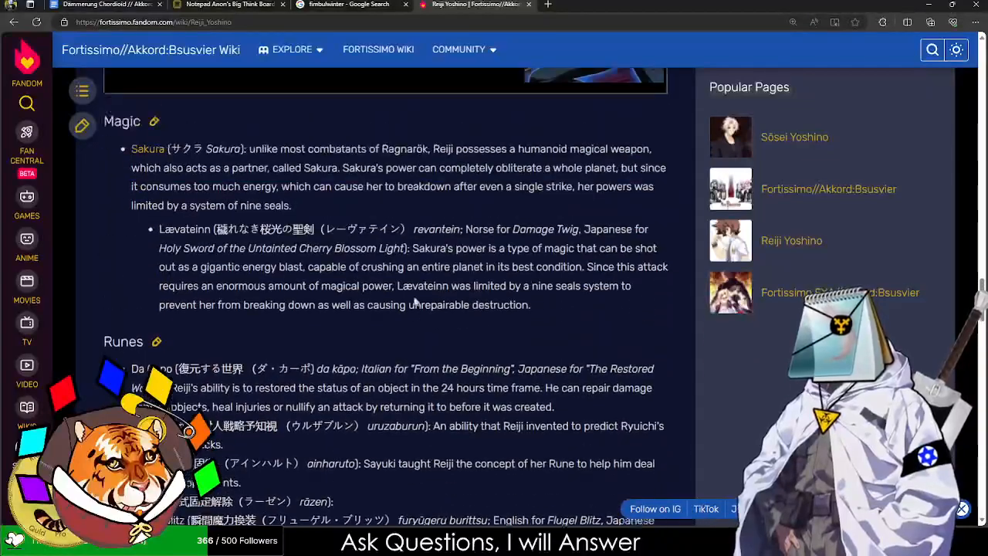
pyautogui.scroll(-2, 314, 283)
pyautogui.moveTo(130, 259); pyautogui.dragTo(568, 311)
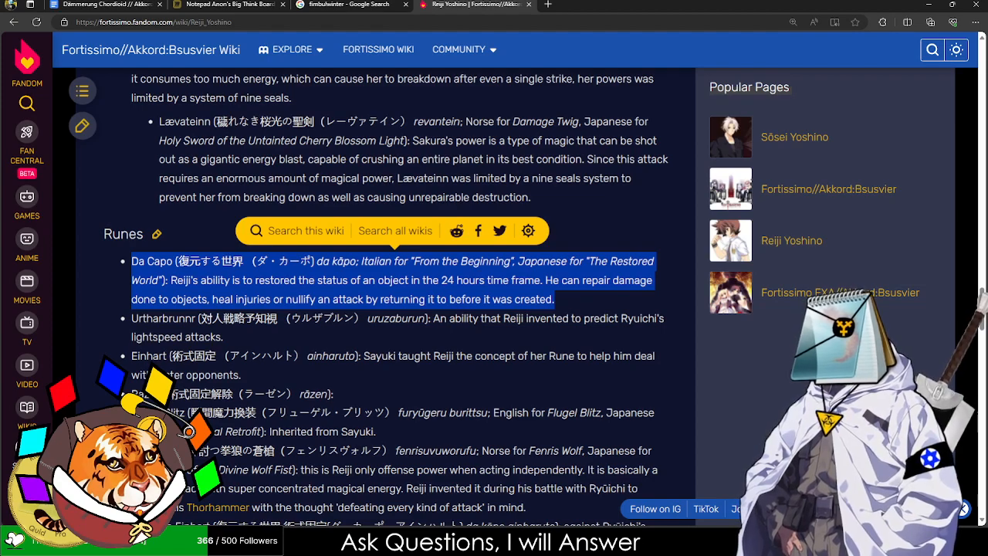
pyautogui.click(186, 542)
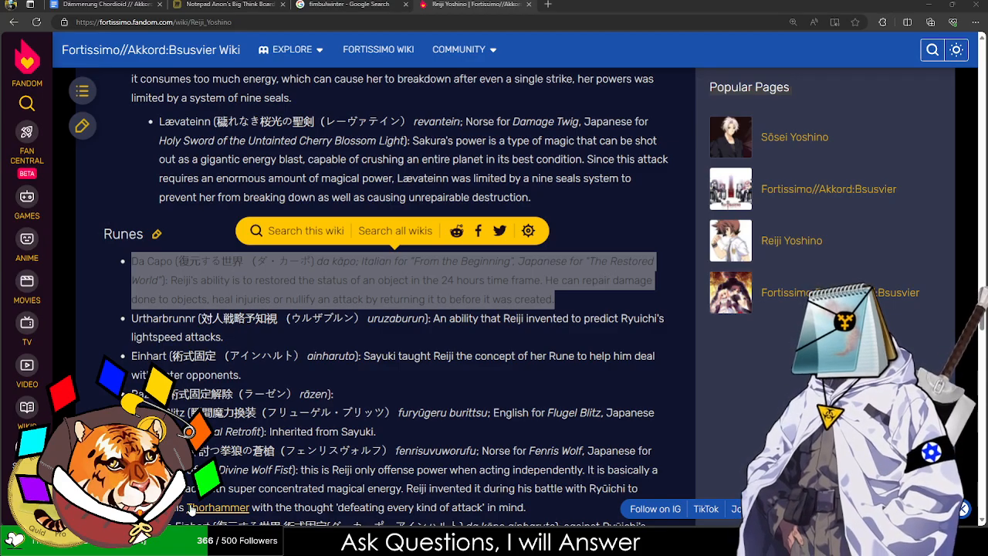
# - Search the wiki for "Freya" and open the Freya Schwertleite page
pyautogui.middleClick(188, 500)
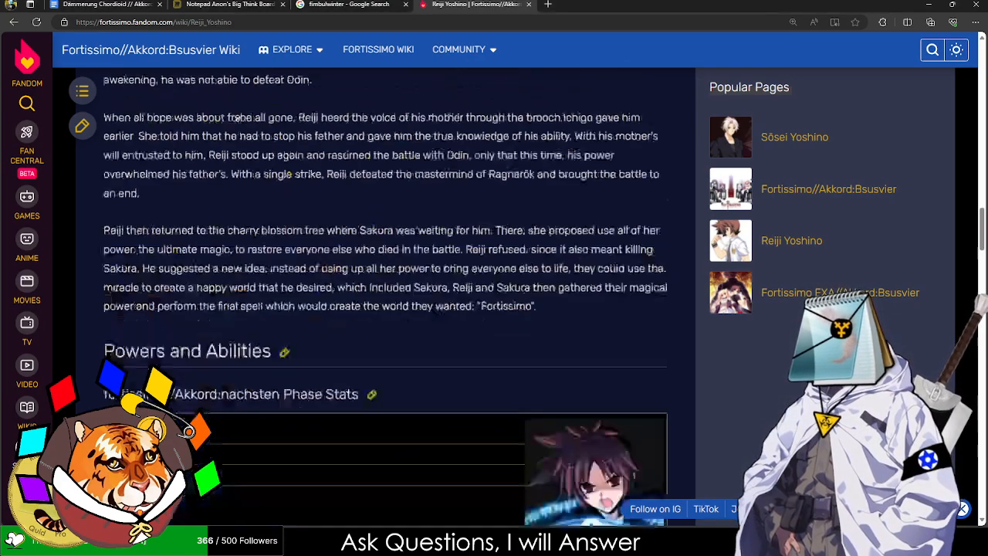
pyautogui.click(917, 105)
pyautogui.write('Freya')
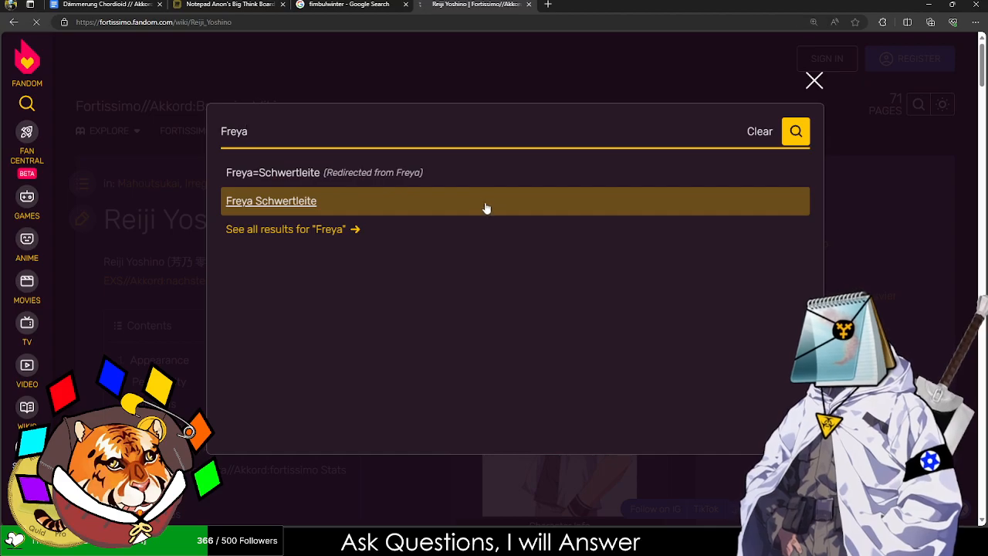
pyautogui.click(486, 205)
pyautogui.scroll(-3, 463, 278)
pyautogui.scroll(2, 378, 367)
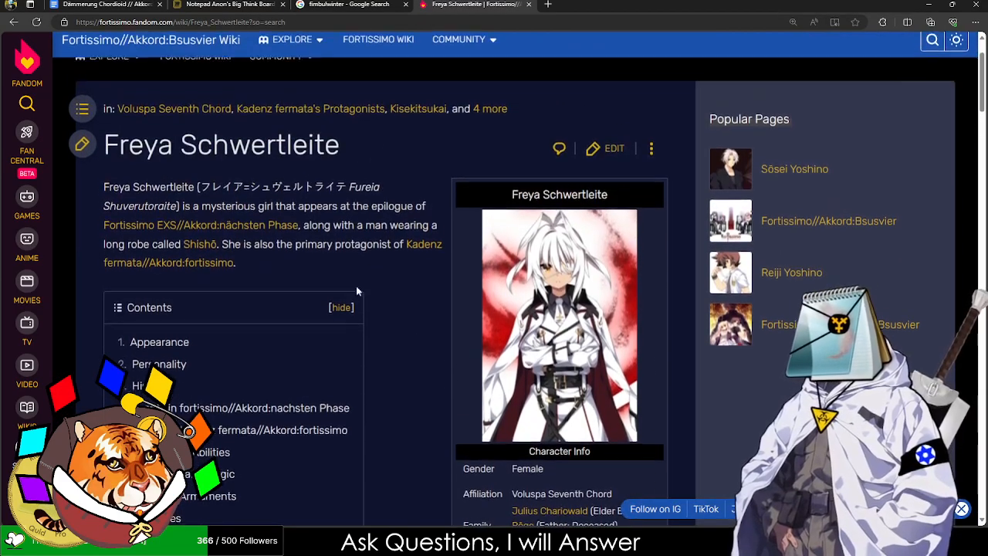
# - View the picture in Freya Schwertleite's Powers and Abilities section enlarged, then close it
pyautogui.scroll(-5, 377, 368)
pyautogui.scroll(-12, 479, 279)
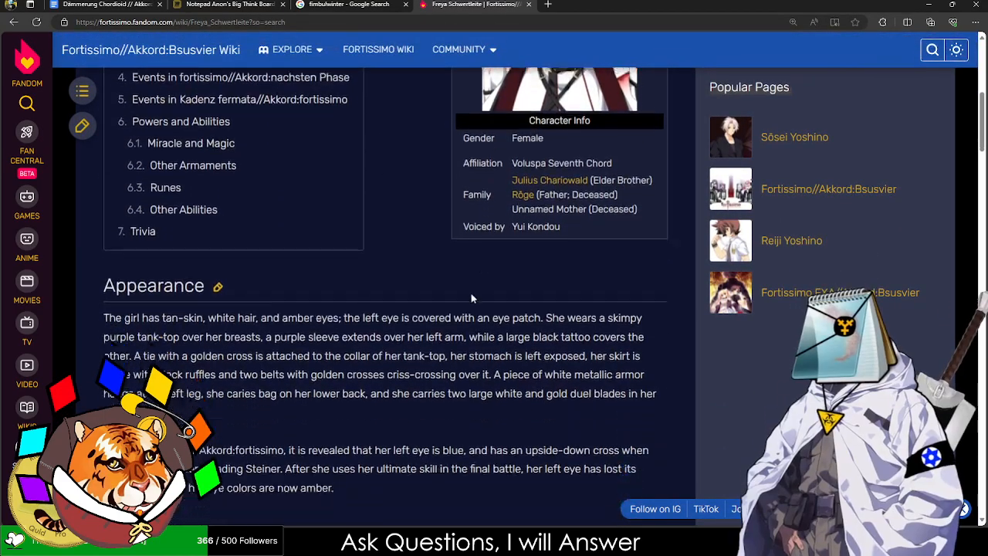
pyautogui.scroll(-4, 465, 304)
pyautogui.scroll(2, 479, 309)
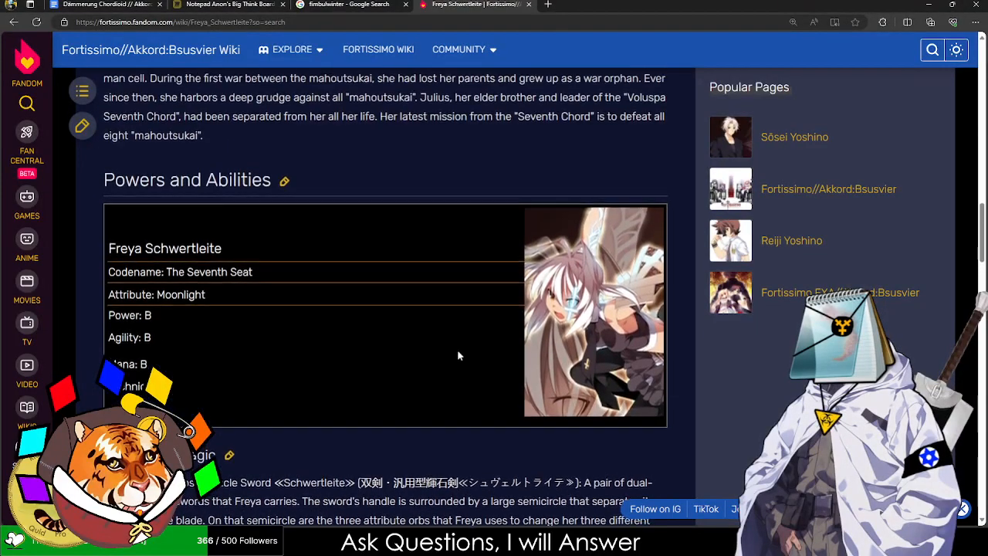
pyautogui.click(545, 296)
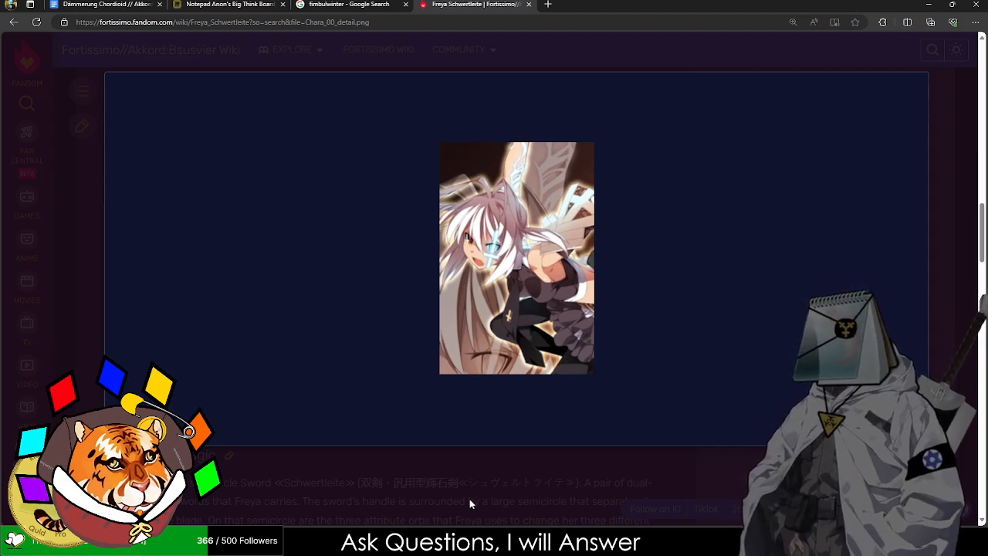
pyautogui.click(502, 489)
# - Review Freya Schwertleite's Miracle and Magic, armament, rune and trivia entries, then return to the beginning of the page
pyautogui.scroll(-5, 520, 486)
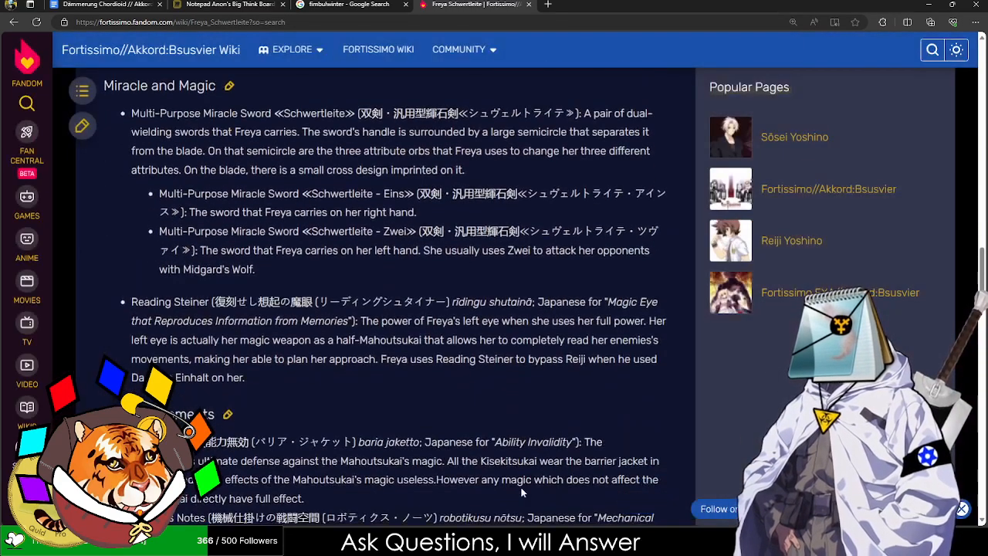
pyautogui.scroll(3, 332, 410)
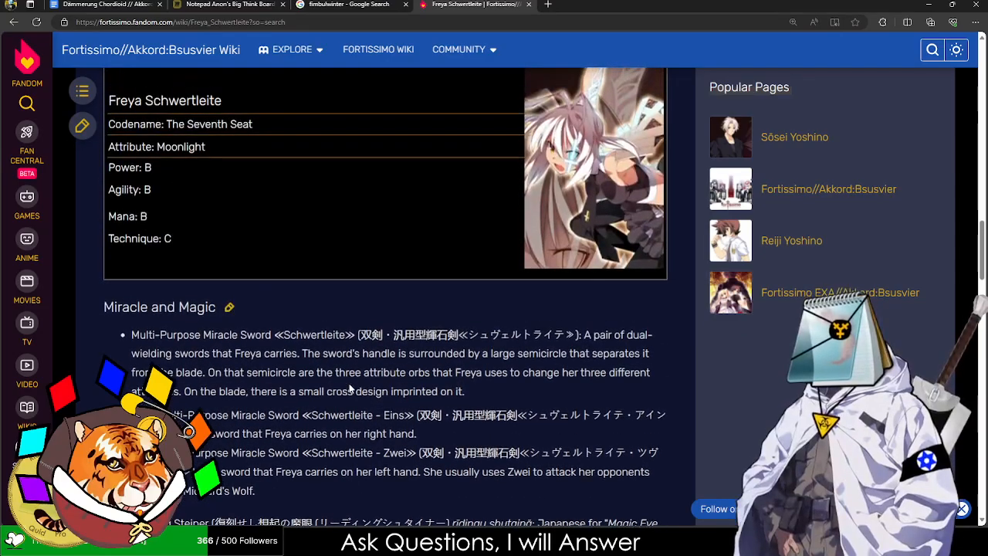
pyautogui.scroll(-15, 349, 388)
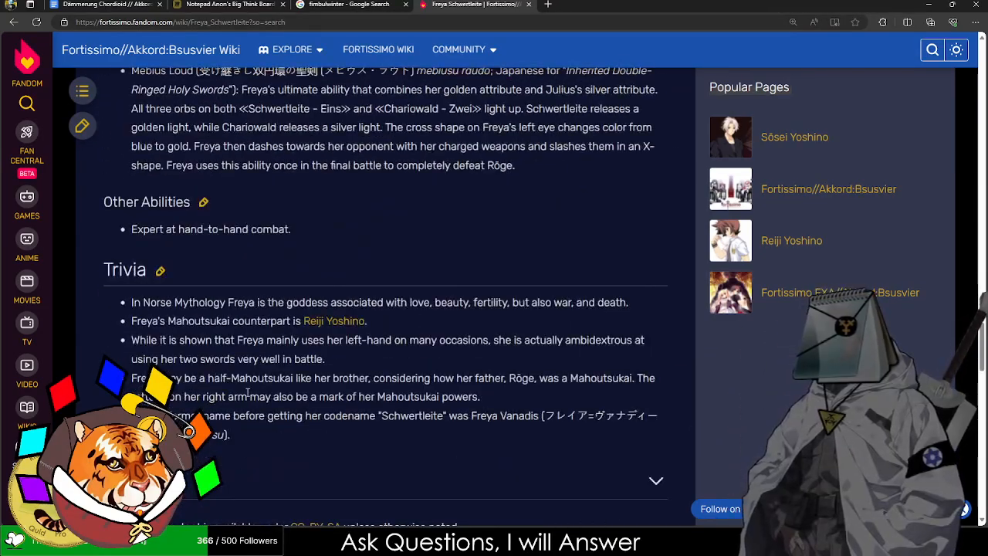
pyautogui.scroll(20, 398, 446)
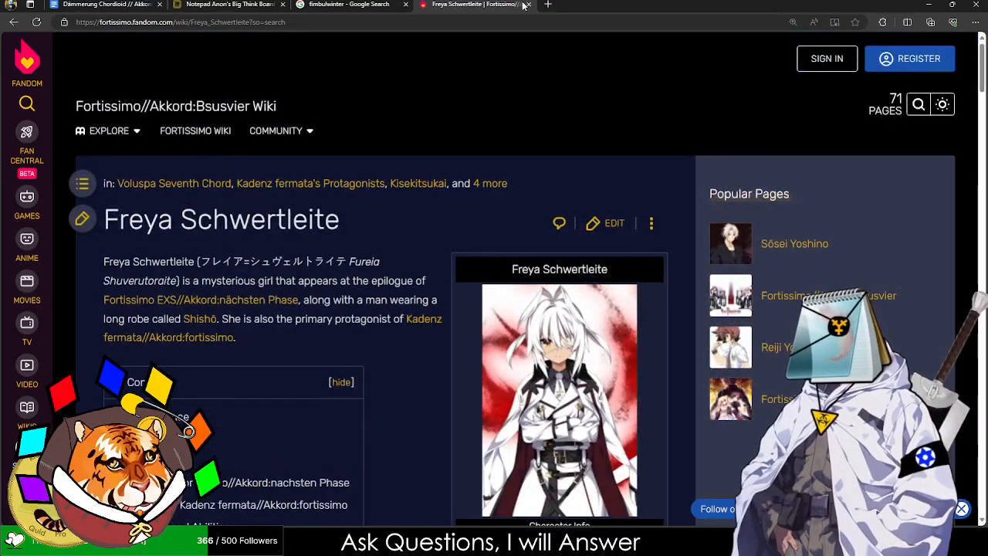
# - Close the wiki page and find the Technique skill table and Voluspa Records note in the Dämmerung Chordioid document
pyautogui.click(547, 4)
pyautogui.click(522, 7)
pyautogui.click(528, 6)
pyautogui.click(528, 6)
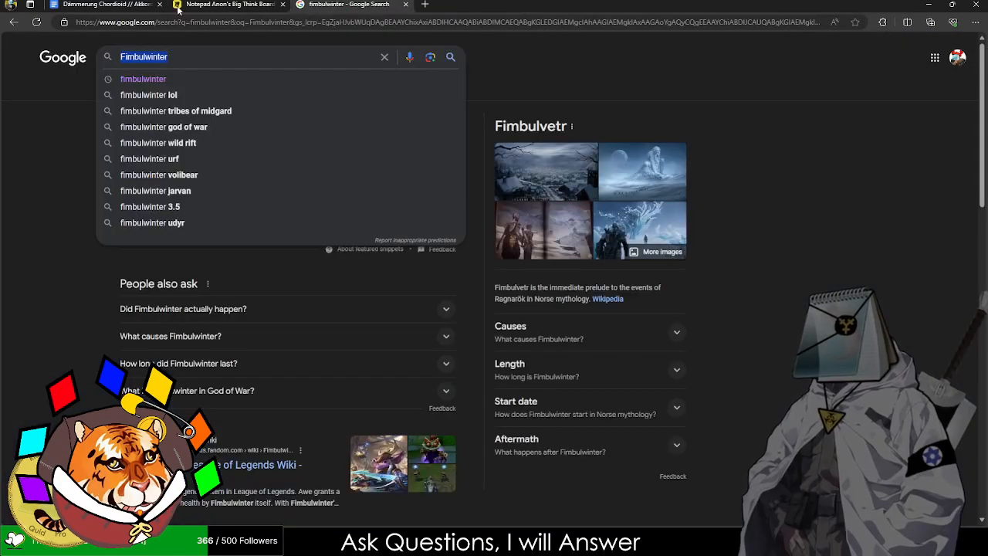
pyautogui.click(108, 4)
pyautogui.scroll(-3, 595, 259)
pyautogui.scroll(-20, 595, 258)
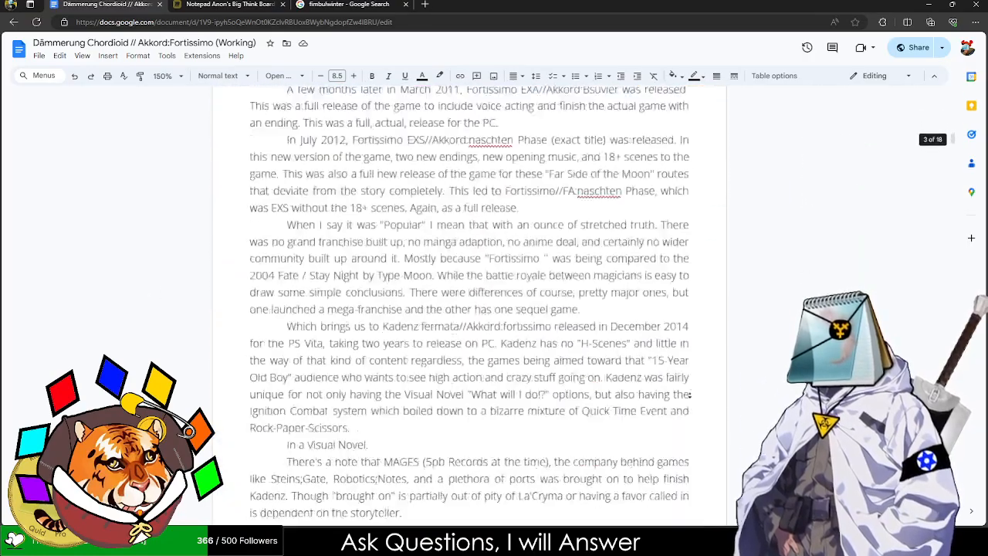
pyautogui.scroll(3, 541, 390)
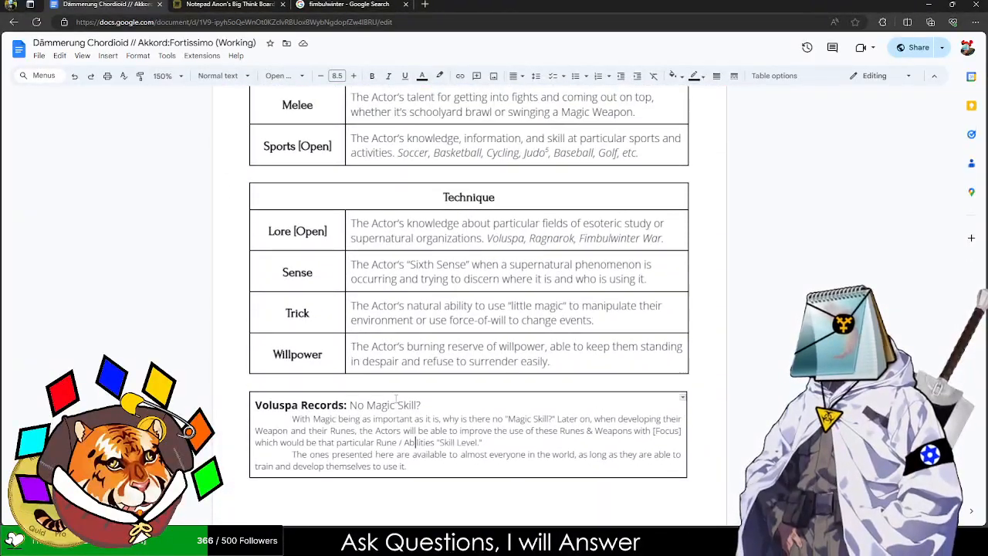
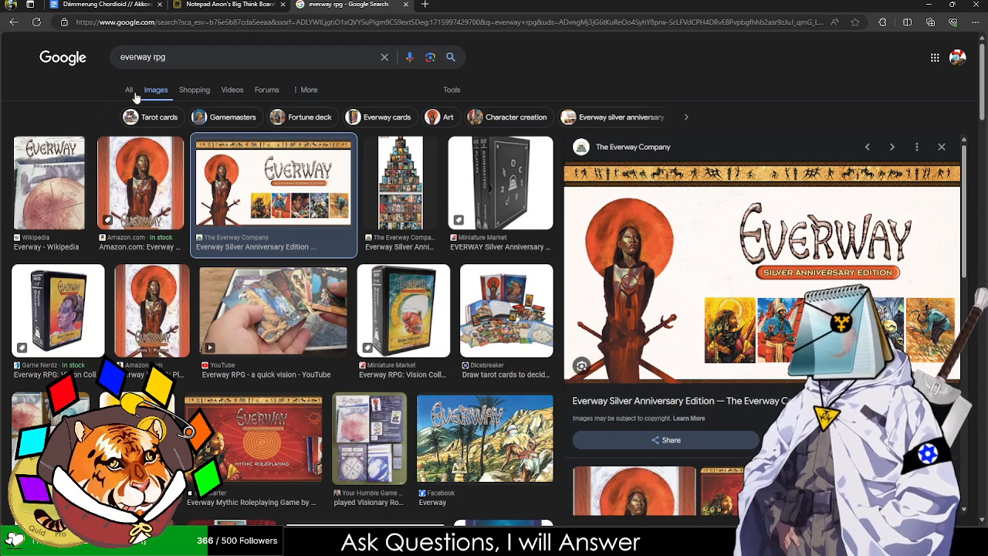
# - Return from images to all web results and search for "everway rpg powers"
pyautogui.click(128, 93)
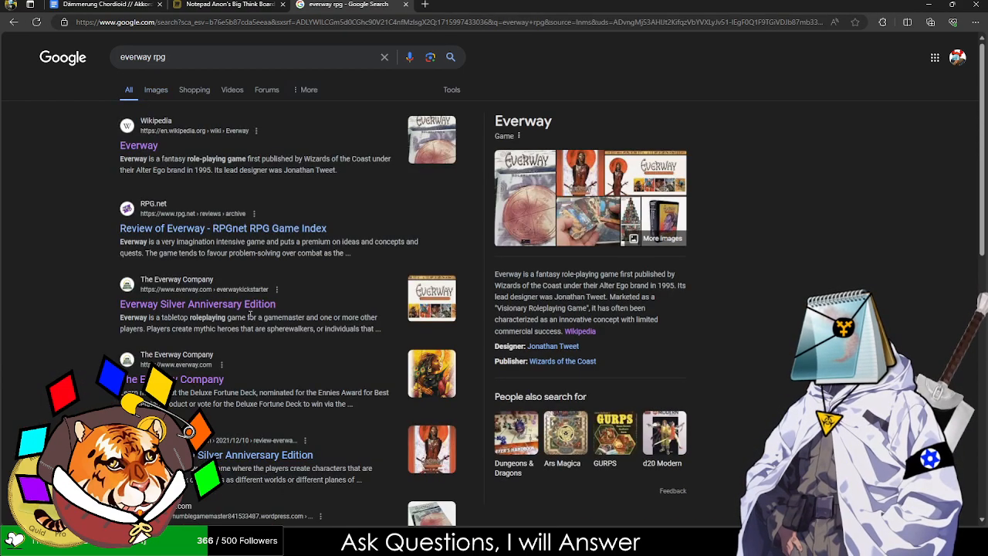
pyautogui.scroll(-12, 204, 383)
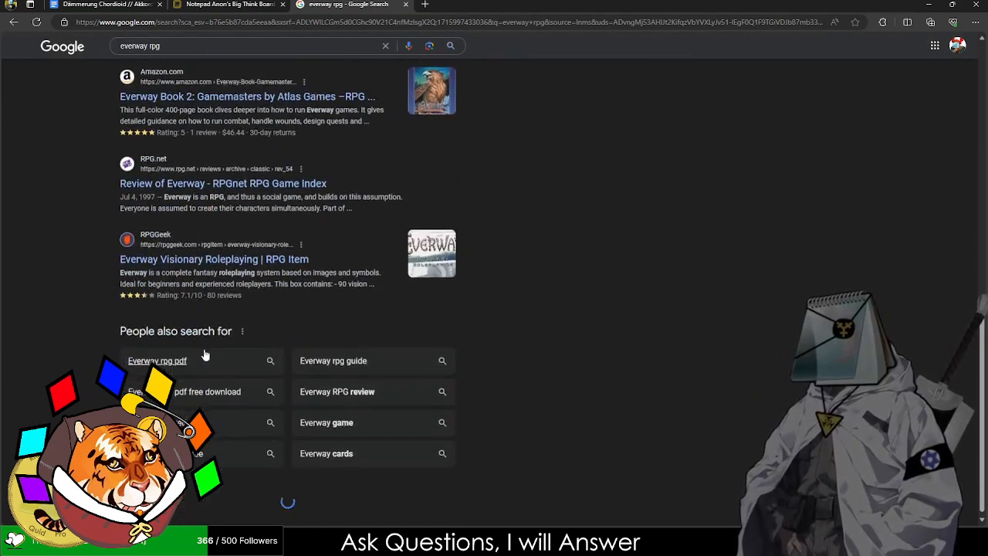
pyautogui.click(217, 48)
pyautogui.write('pow')
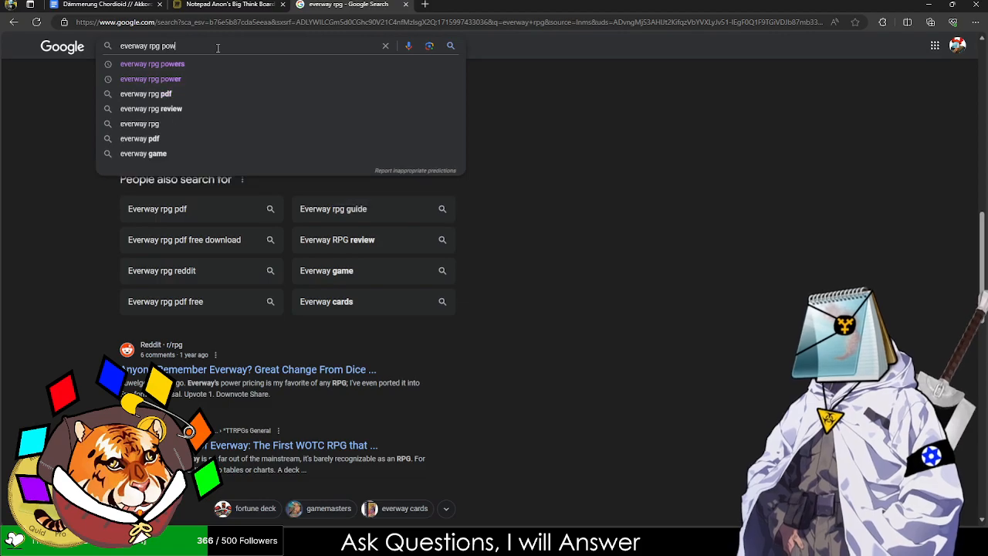
pyautogui.write('ers')
pyautogui.press('Return')
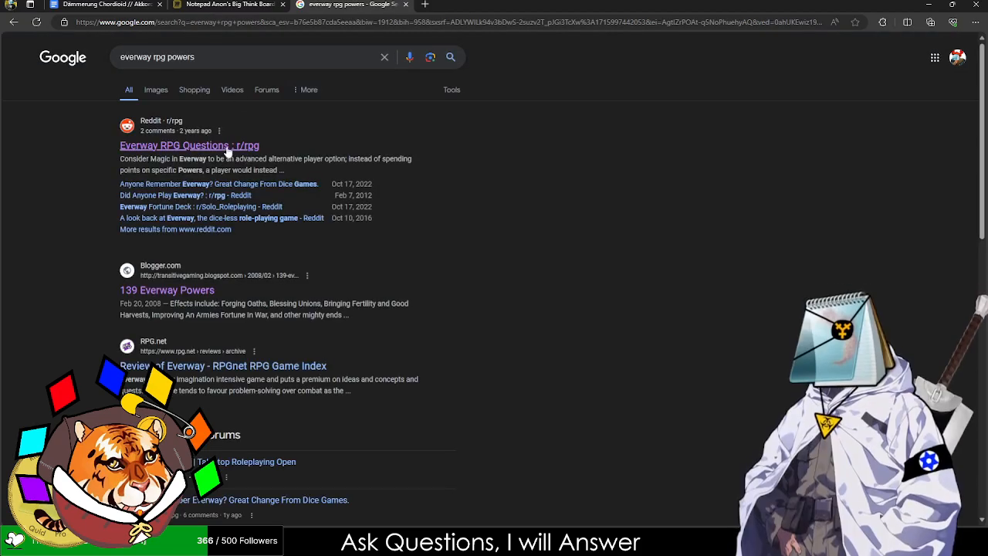
# - Open the "139 Everway Powers" blog post and examine its list of suggested powers down to the Language and Movement entries
pyautogui.click(194, 292)
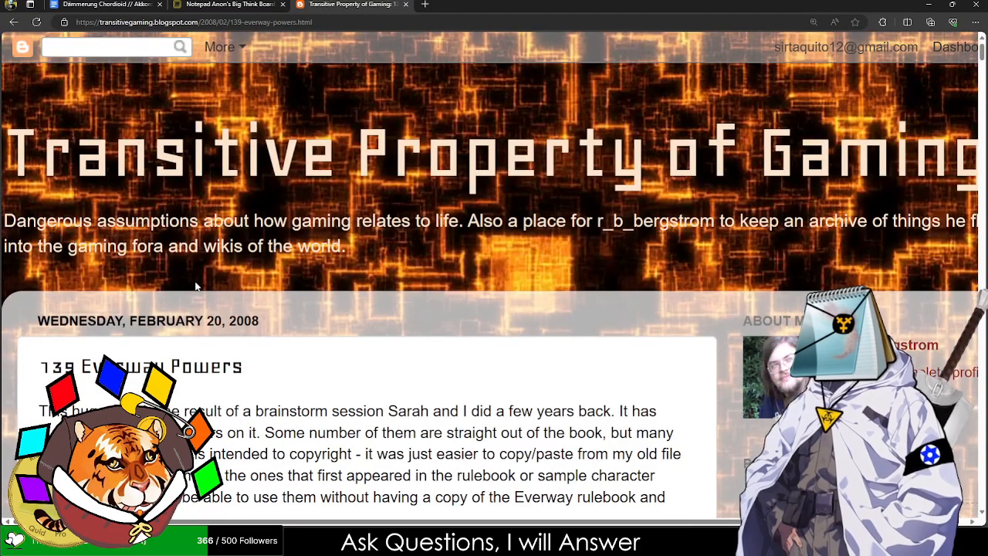
pyautogui.scroll(-2, 195, 285)
pyautogui.scroll(-5, 195, 285)
pyautogui.scroll(-15, 195, 285)
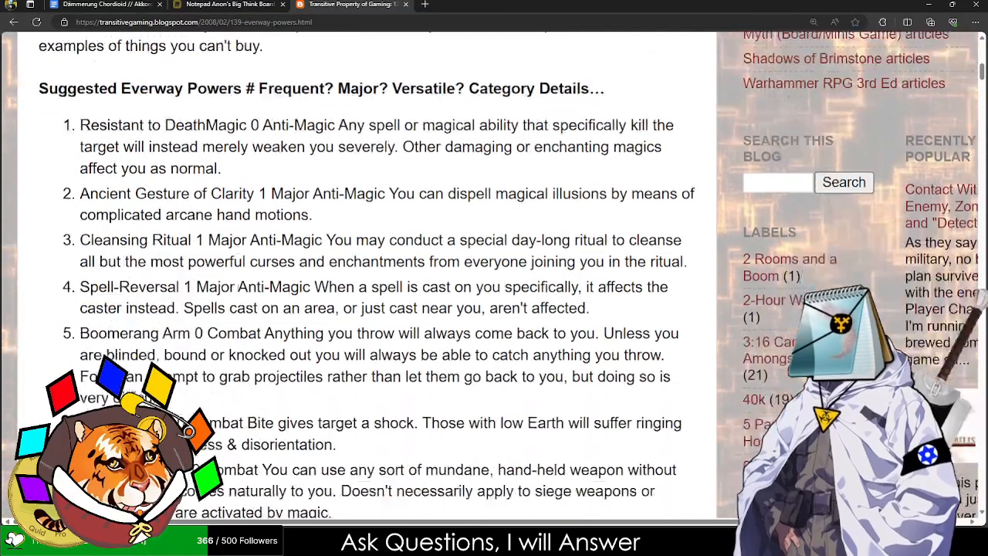
pyautogui.scroll(-15, 195, 285)
pyautogui.moveTo(73, 94); pyautogui.dragTo(310, 145)
pyautogui.click(275, 183)
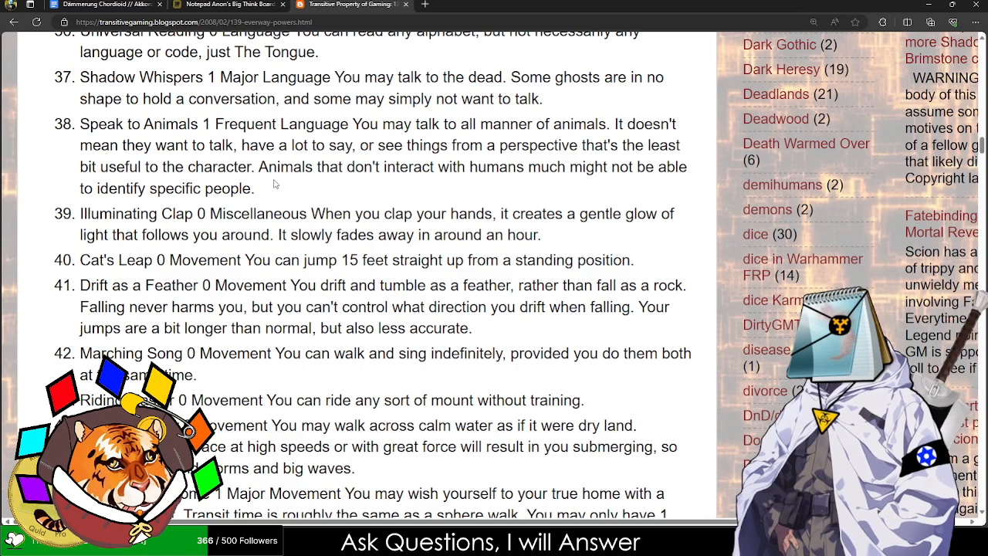
# - Examine the Immortality entries Invulnerable and Body of Stone and the Companion powers, then close the blog post
pyautogui.scroll(8, 274, 183)
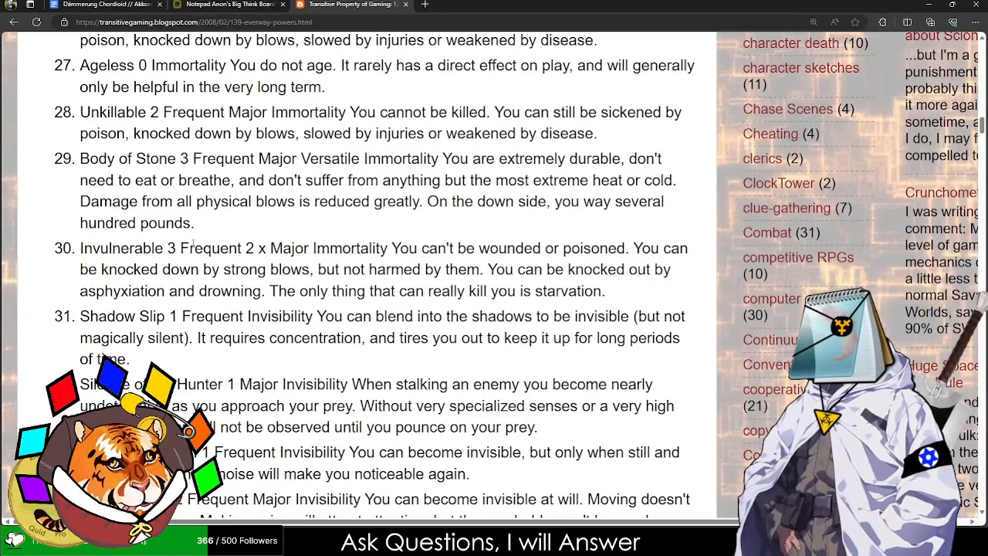
pyautogui.moveTo(182, 248); pyautogui.dragTo(307, 247)
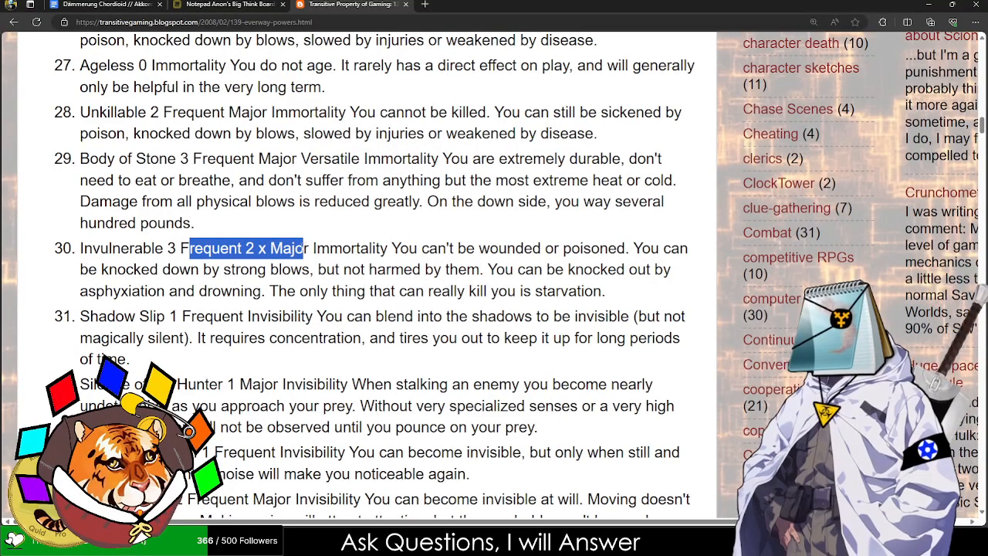
pyautogui.moveTo(229, 248); pyautogui.dragTo(329, 248)
pyautogui.click(202, 263)
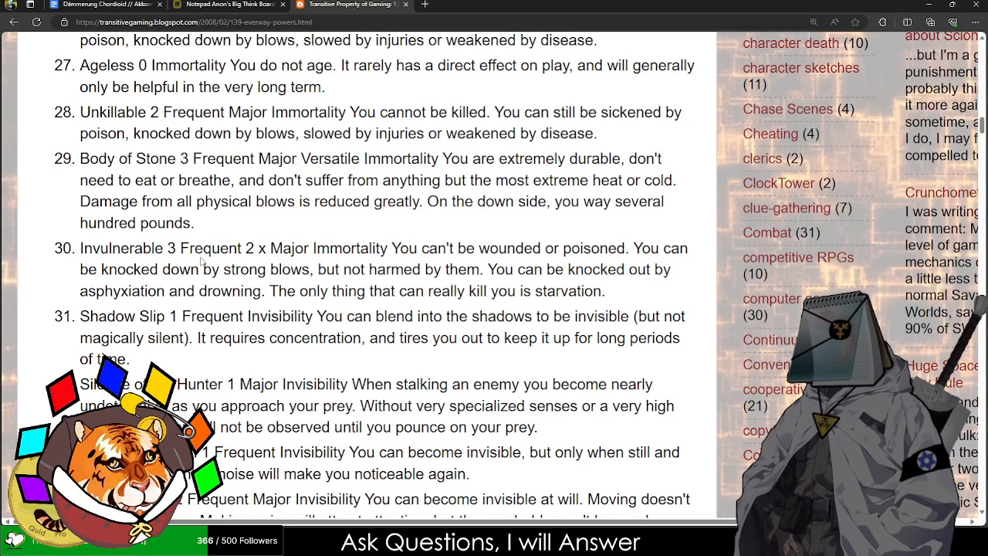
pyautogui.moveTo(292, 158); pyautogui.dragTo(345, 158)
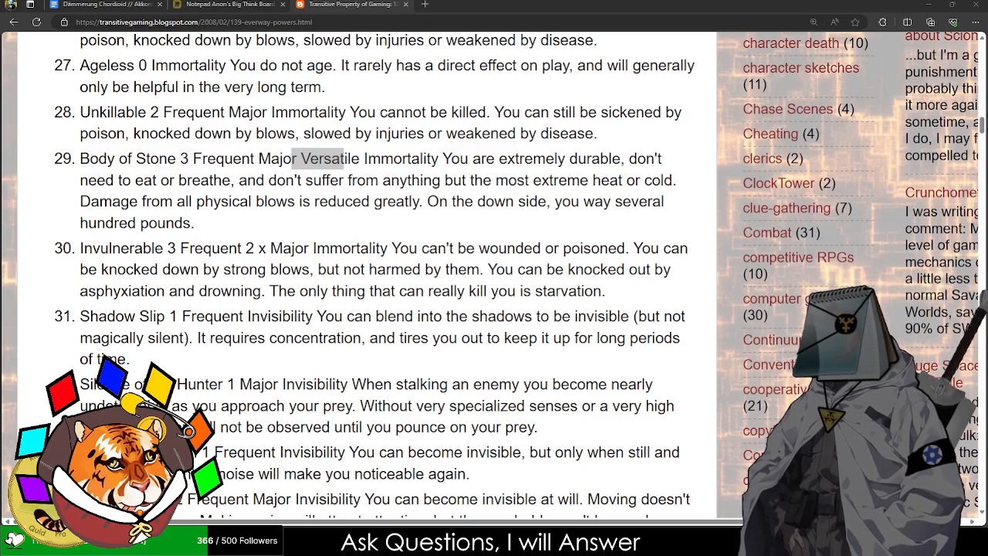
pyautogui.scroll(8, 371, 278)
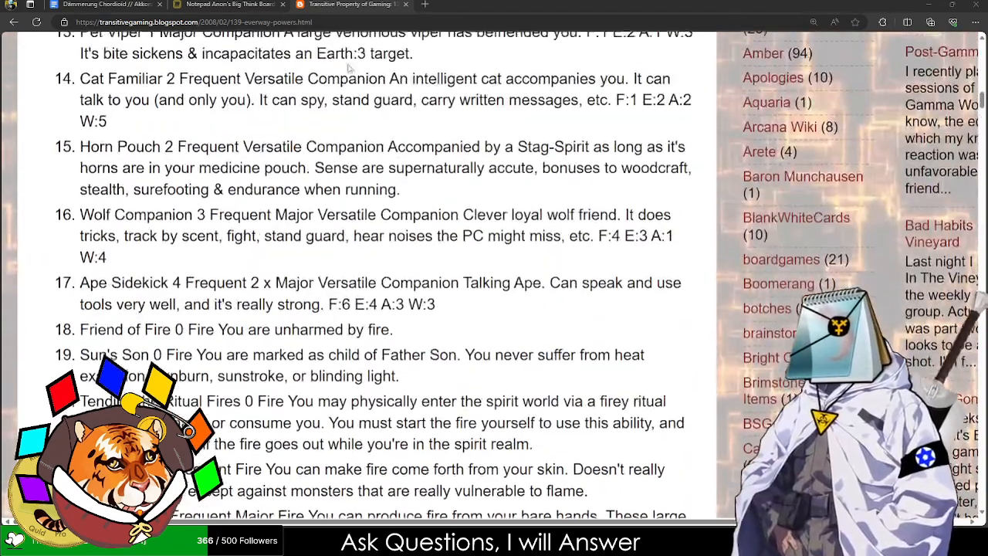
pyautogui.click(405, 4)
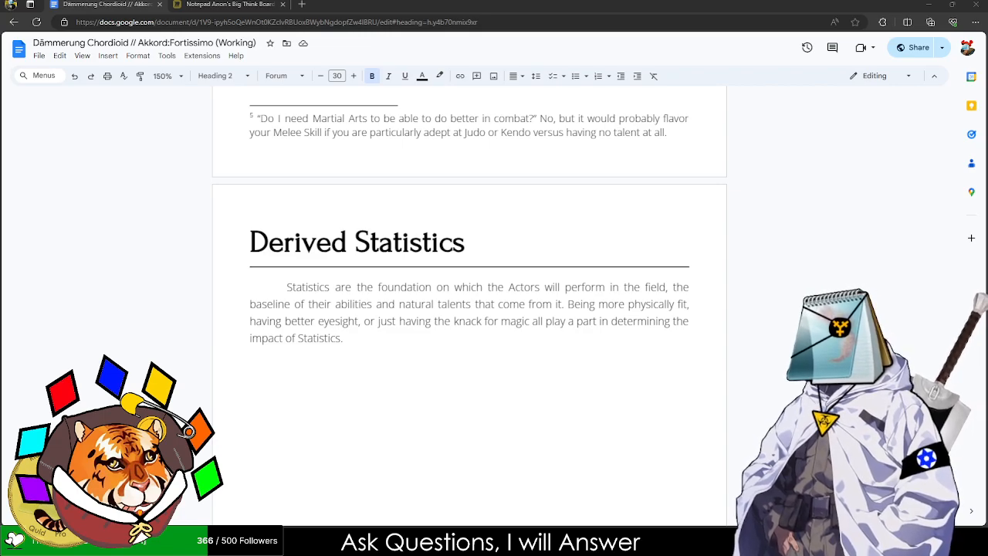
# - Look back through the document's statistics, dice and lore pages up to Ragnarok, then return to the Derived Statistics section
pyautogui.scroll(20, 470, 306)
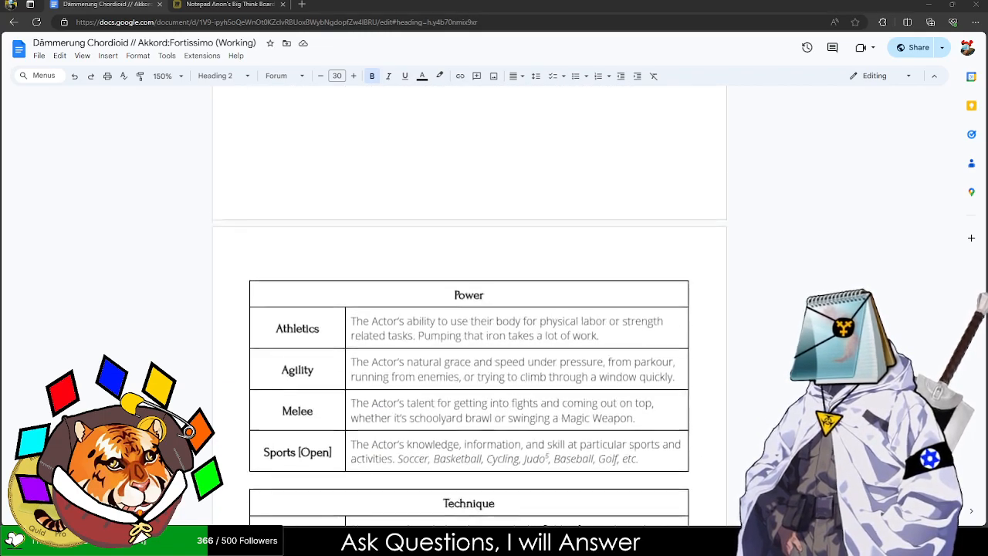
pyautogui.scroll(20, 469, 305)
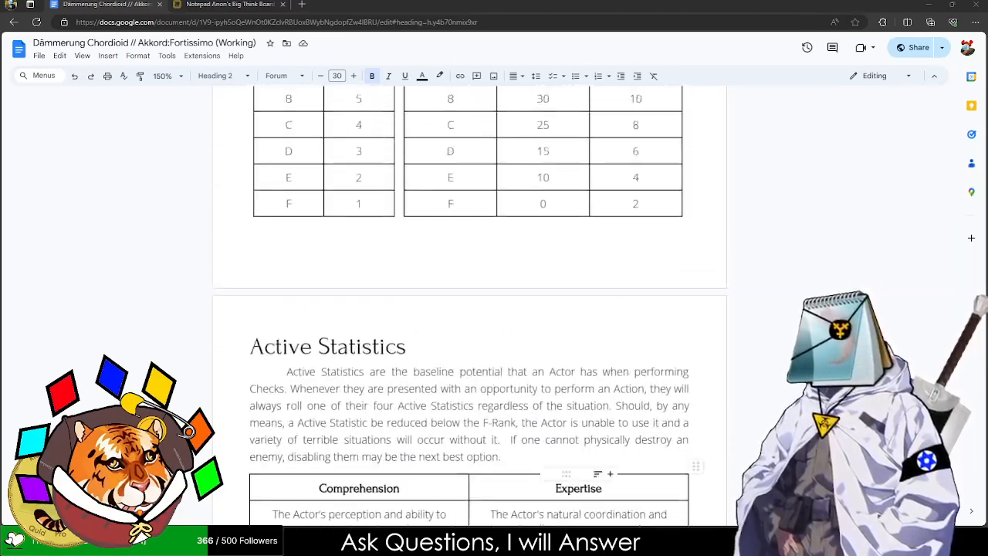
pyautogui.scroll(20, 469, 306)
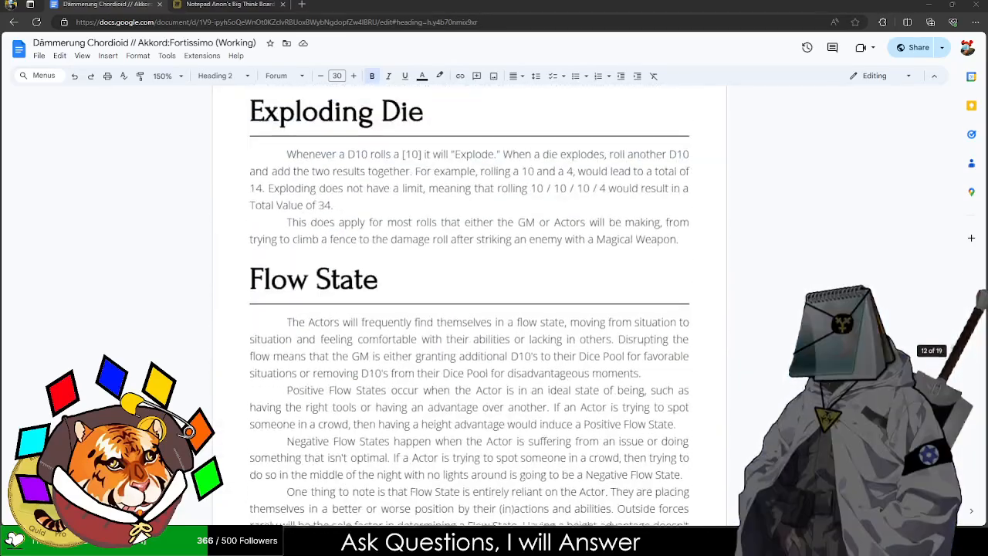
pyautogui.scroll(20, 469, 305)
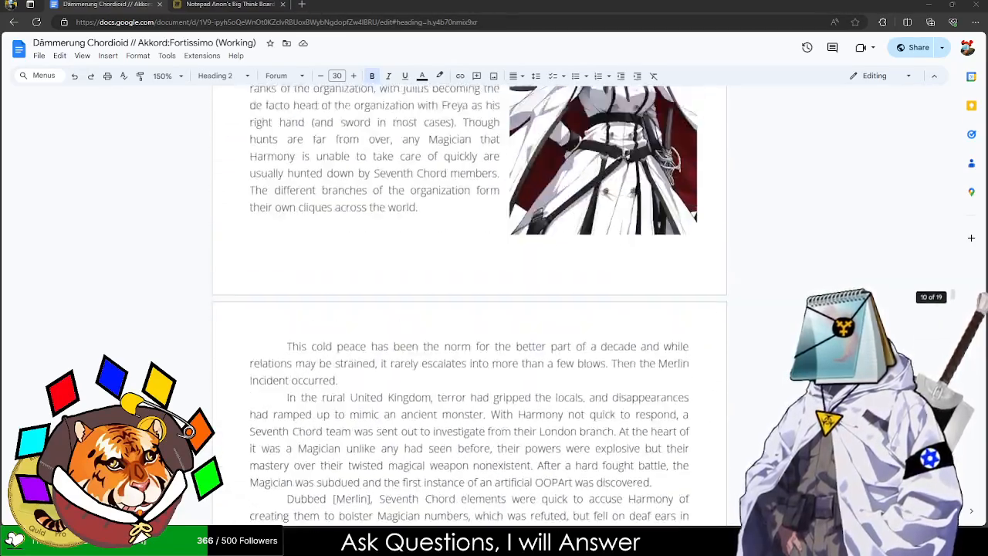
pyautogui.scroll(20, 469, 306)
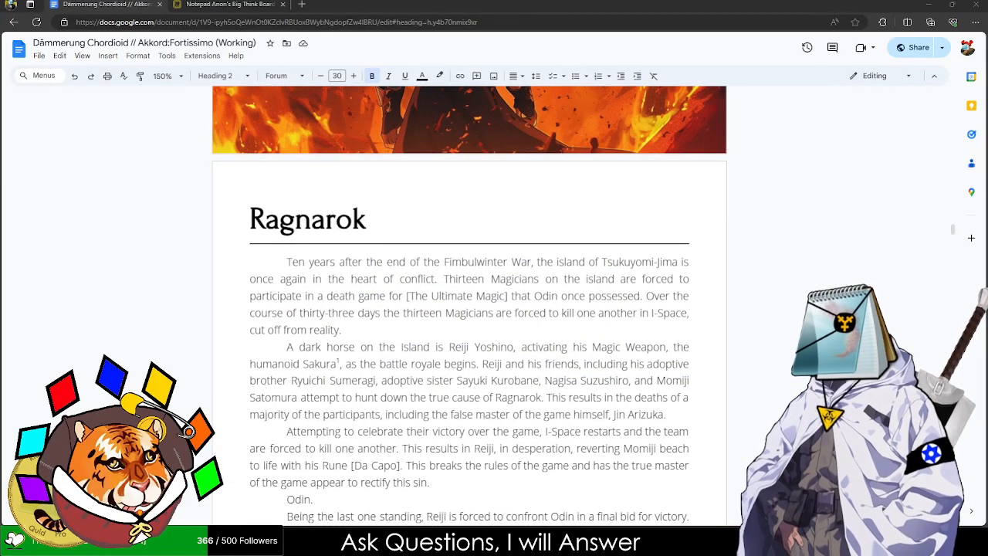
pyautogui.scroll(-20, 553, 375)
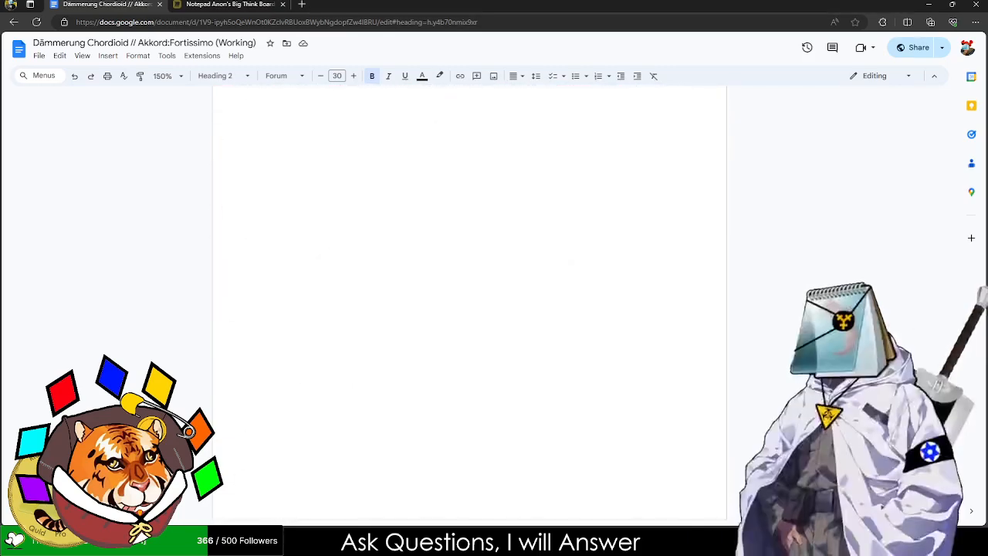
pyautogui.scroll(3, 552, 375)
pyautogui.scroll(-3, 553, 375)
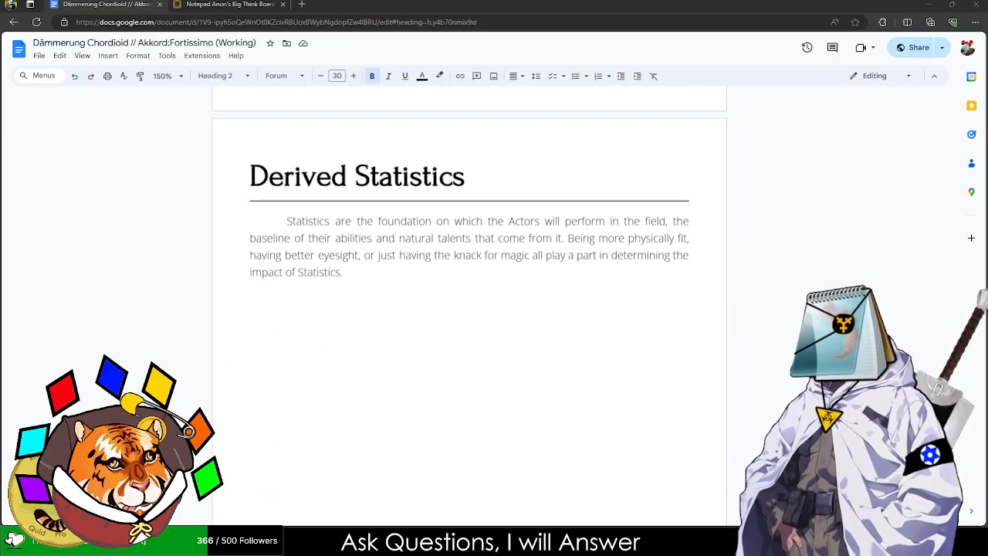
# - Begin drafting the Derived Statistics introduction in the blank text note with "Statistics and Skills form"
pyautogui.doubleClick(362, 320)
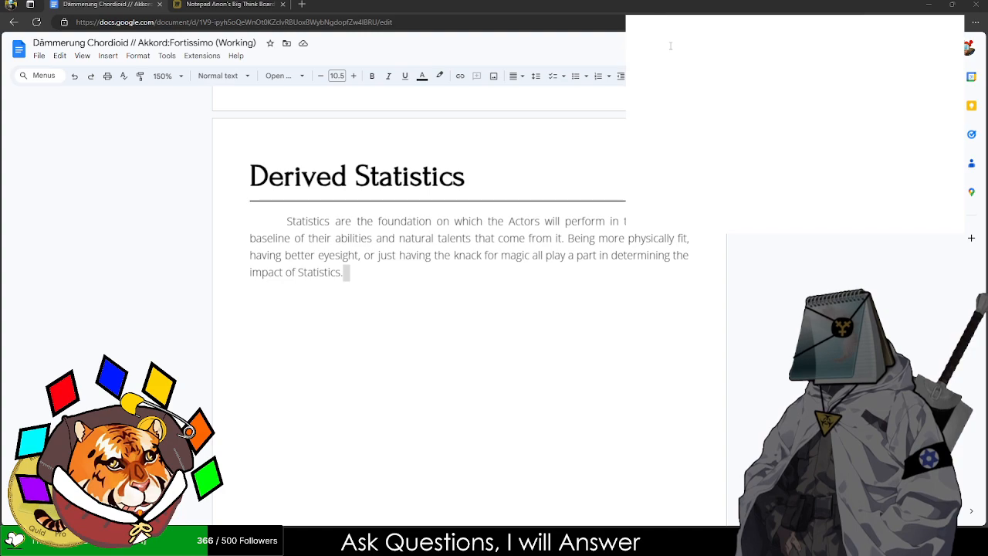
pyautogui.write('If St')
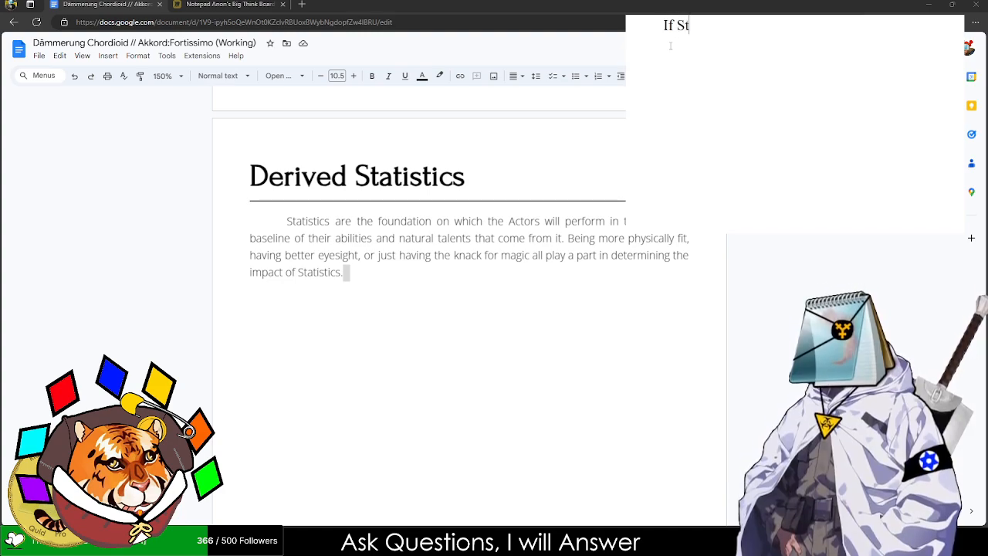
pyautogui.press('BackSpace')
pyautogui.press('BackSpace')
pyautogui.press('BackSpace')
pyautogui.press('BackSpace')
pyautogui.press('BackSpace')
pyautogui.write('Stati')
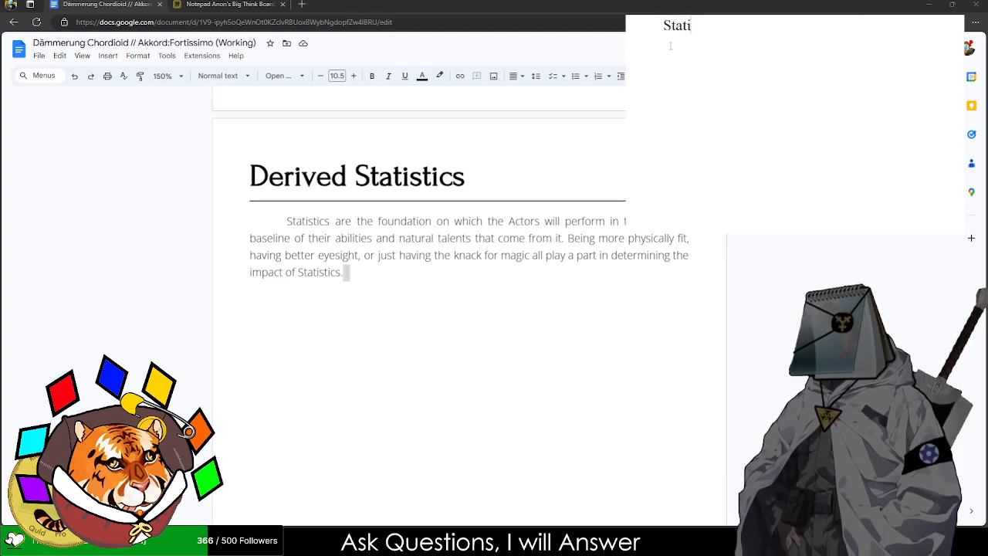
pyautogui.write('stics form the')
pyautogui.press('BackSpace')
pyautogui.press('BackSpace')
pyautogui.press('BackSpace')
pyautogui.press('BackSpace')
pyautogui.press('BackSpace')
pyautogui.press('BackSpace')
pyautogui.press('BackSpace')
pyautogui.press('BackSpace')
pyautogui.press('BackSpace')
pyautogui.press('BackSpace')
pyautogui.press('BackSpace')
pyautogui.press('BackSpace')
pyautogui.press('BackSpace')
pyautogui.press('BackSpace')
pyautogui.press('BackSpace')
pyautogui.press('BackSpace')
pyautogui.press('BackSpace')
pyautogui.press('BackSpace')
pyautogui.write('ta')
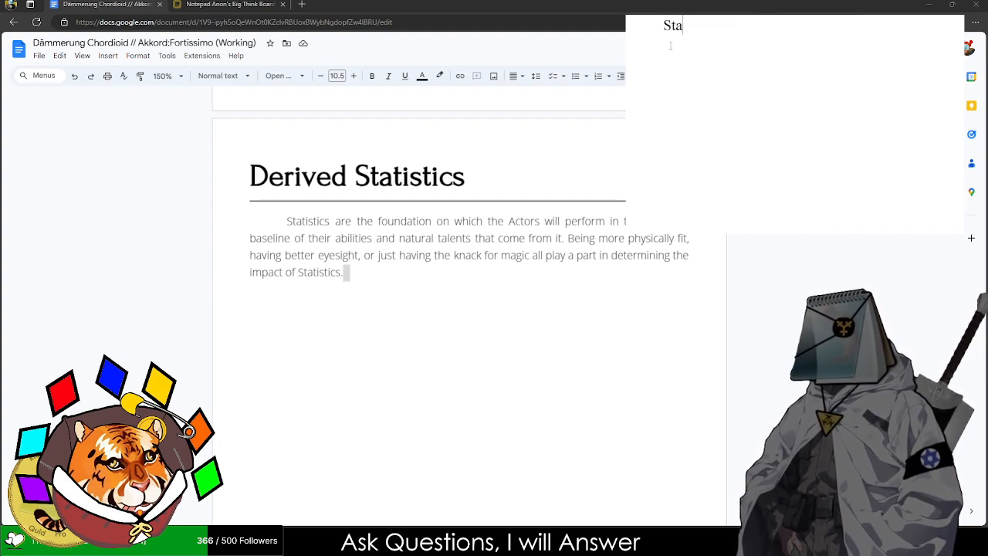
pyautogui.write('tistics and Skills form')
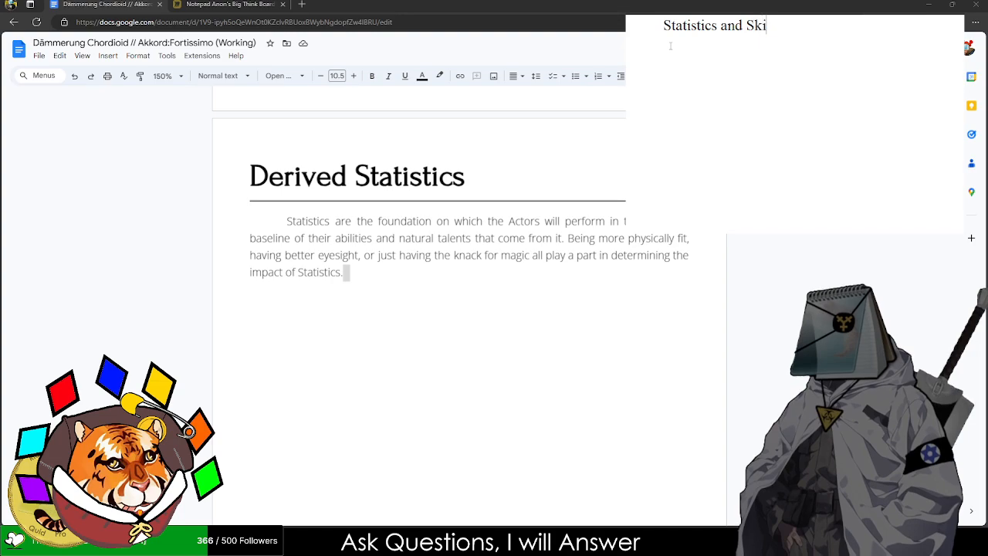
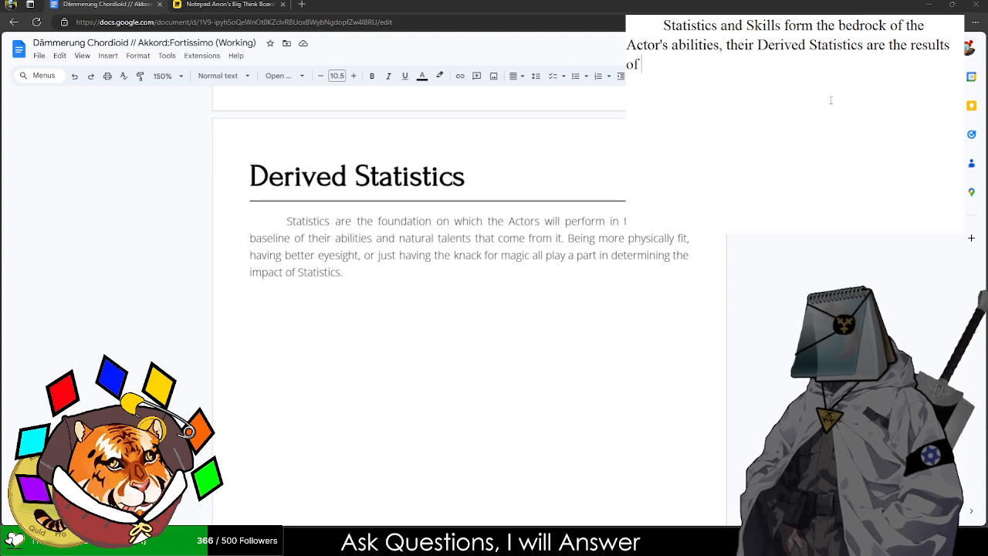
# - Finish the draft's sentence with "their actions." and add "There are only two Derived Statistics: Health and Mana."
pyautogui.write('s')
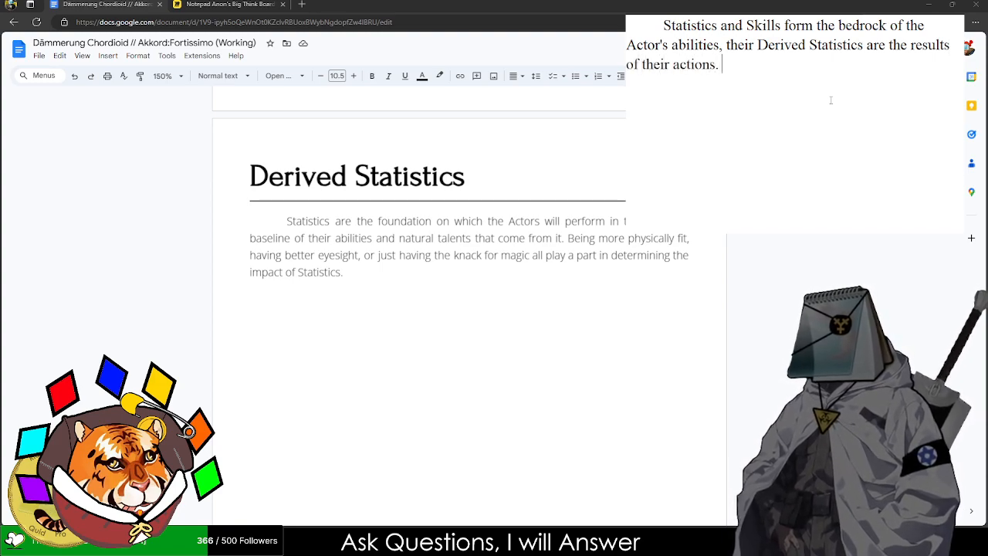
pyautogui.write('. ')
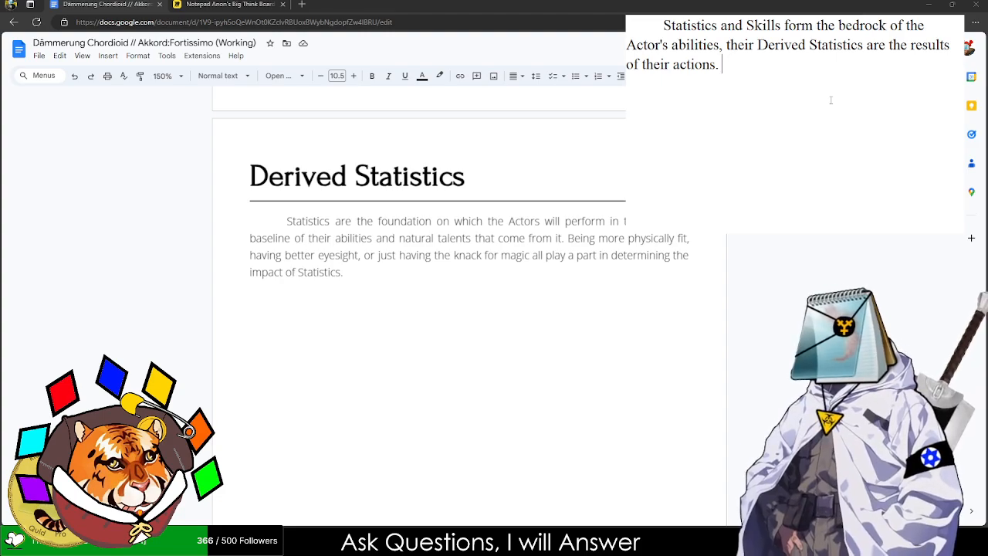
pyautogui.write('Each Deri')
pyautogui.press('BackSpace')
pyautogui.press('BackSpace')
pyautogui.press('BackSpace')
pyautogui.press('BackSpace')
pyautogui.press('BackSpace')
pyautogui.press('BackSpace')
pyautogui.press('BackSpace')
pyautogui.press('BackSpace')
pyautogui.press('BackSpace')
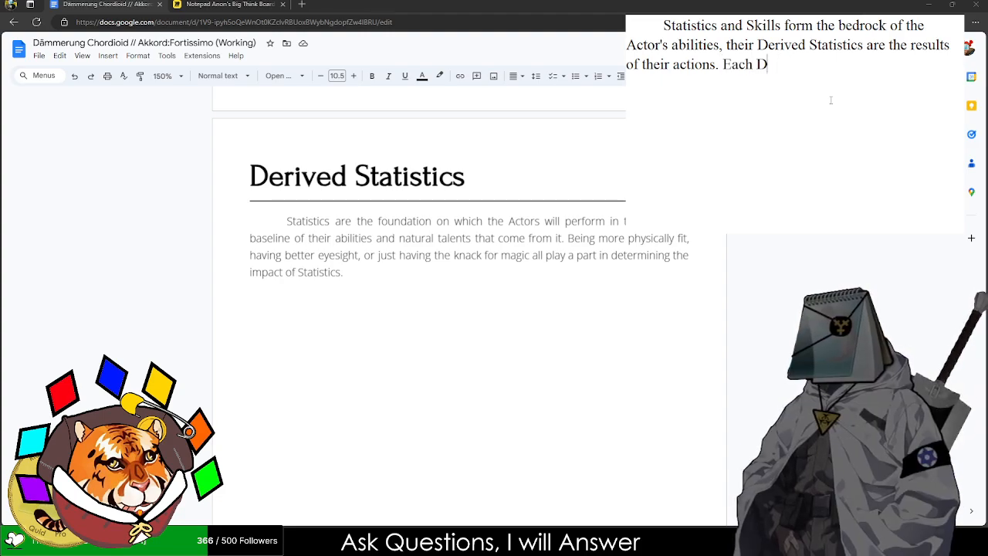
pyautogui.write('There are ')
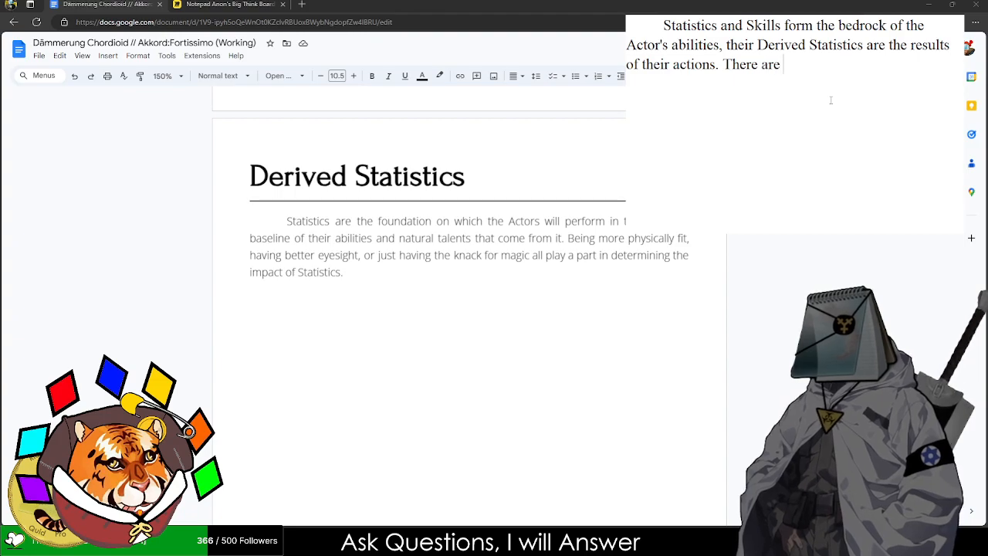
pyautogui.write('only two Der')
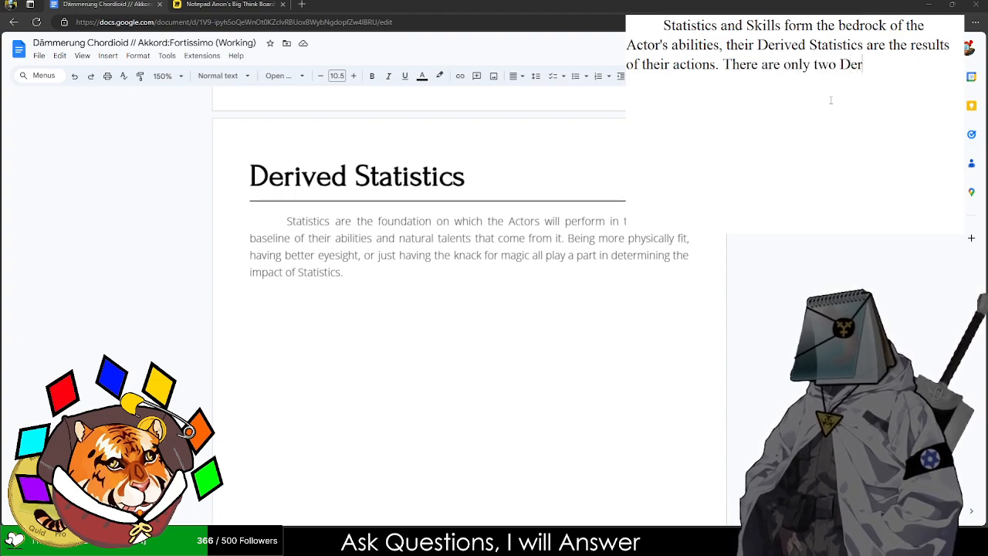
pyautogui.write('ived Statis')
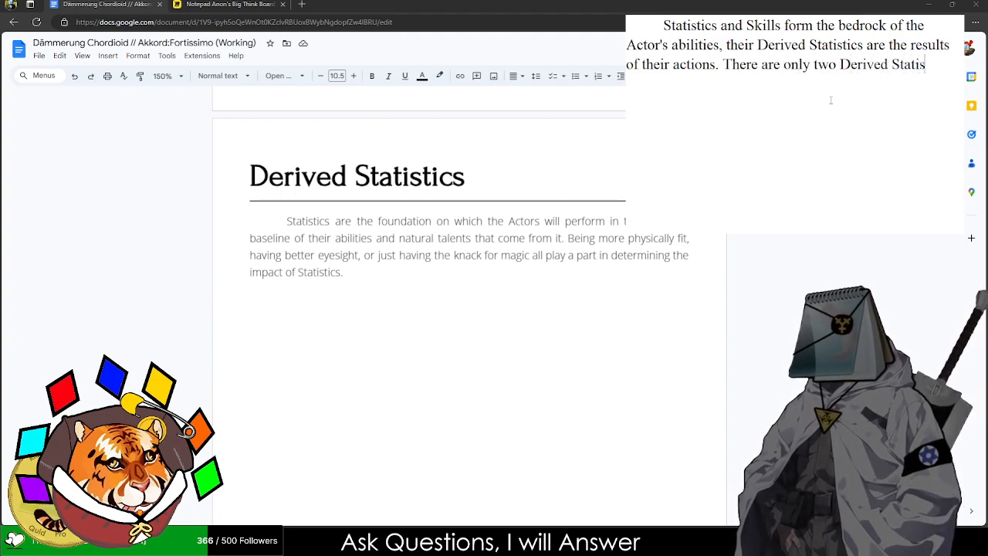
pyautogui.press('BackSpace')
pyautogui.write('istics')
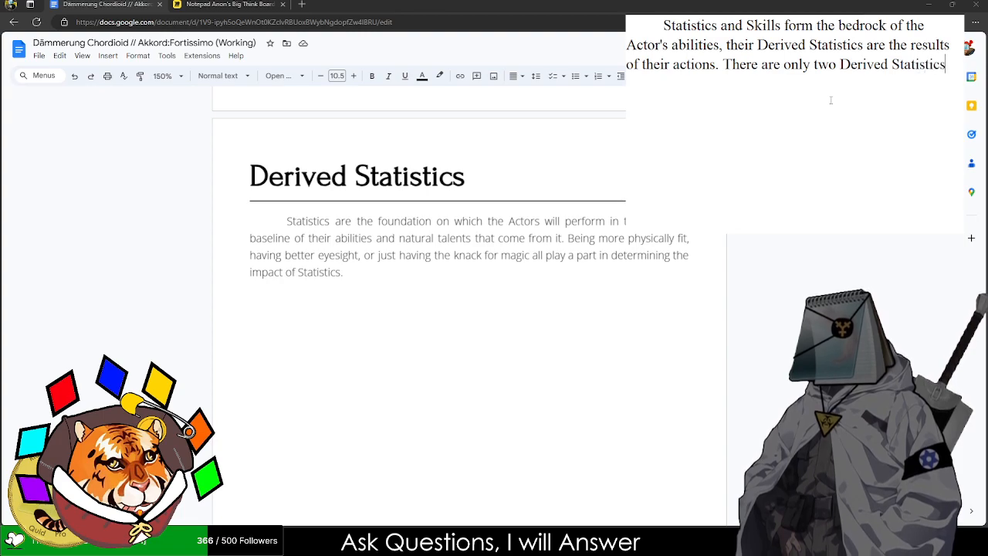
pyautogui.write(': HEalt')
pyautogui.press('BackSpace')
pyautogui.press('BackSpace')
pyautogui.press('BackSpace')
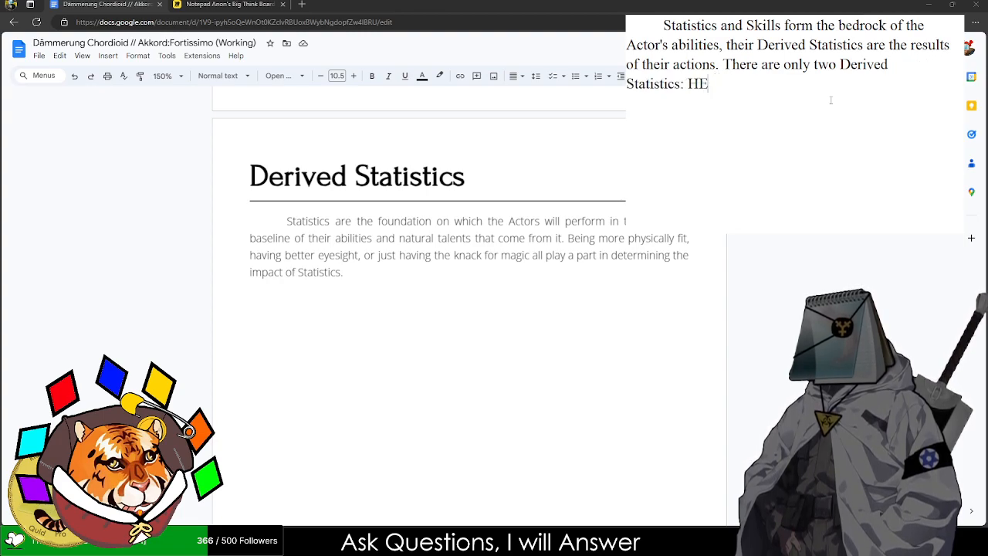
pyautogui.press('BackSpace')
pyautogui.write('ealth and Mana.')
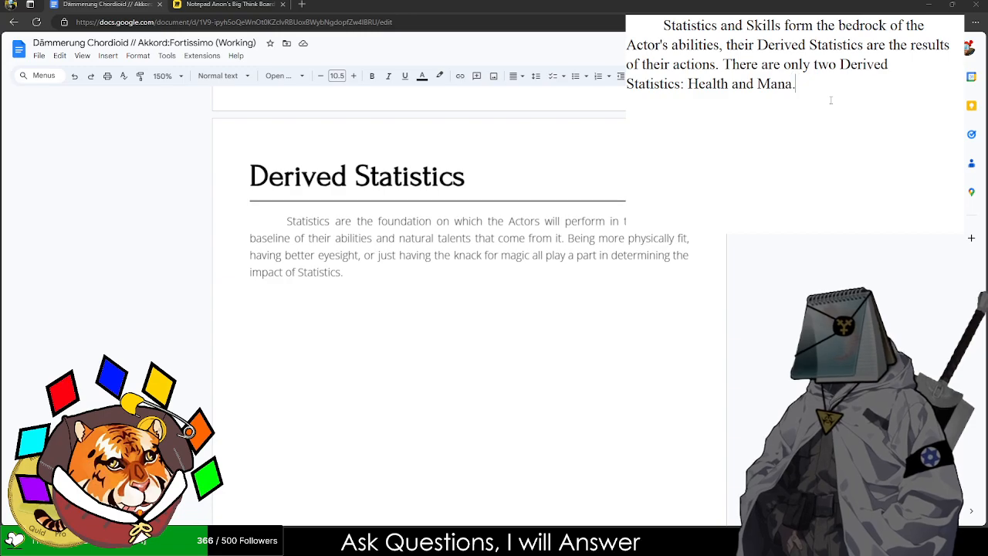
# - Rename the Mana heading in the Endurance Statistics table to "Core"
pyautogui.scroll(15, 831, 100)
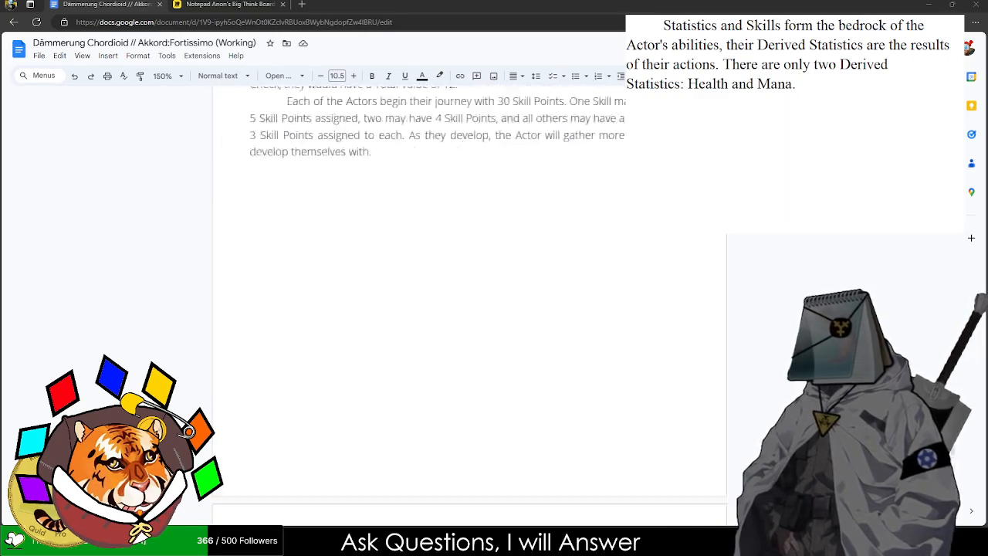
pyautogui.scroll(4, 469, 309)
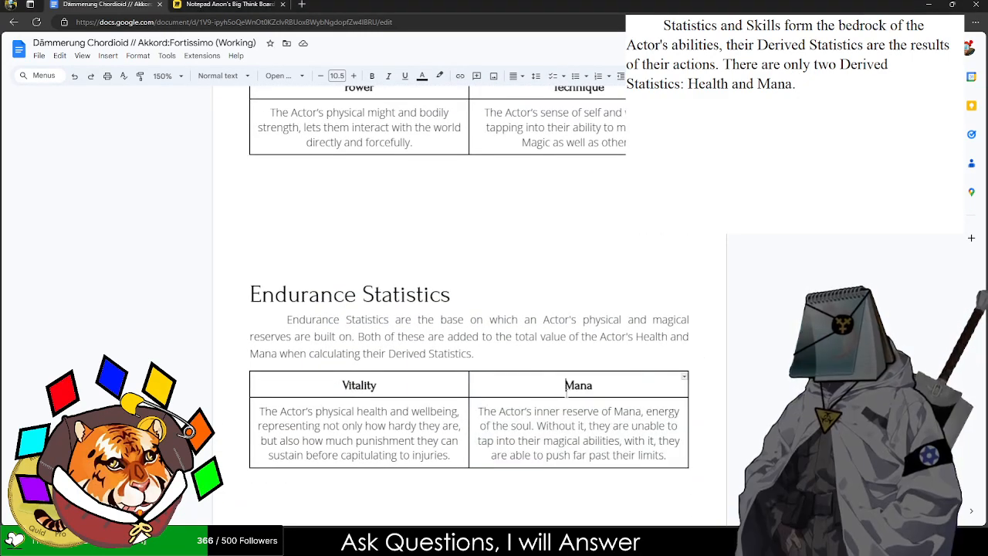
pyautogui.doubleClick(575, 385)
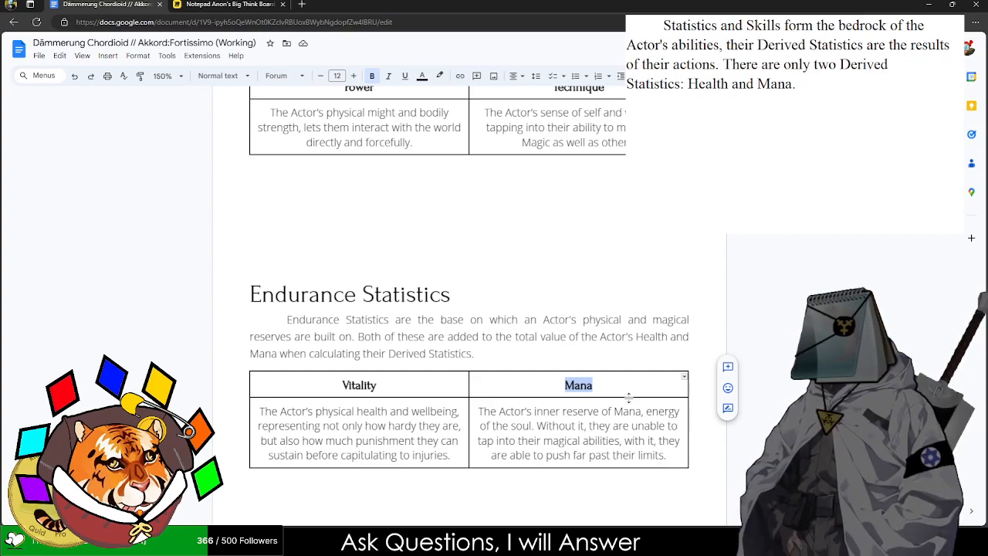
pyautogui.write('Core')
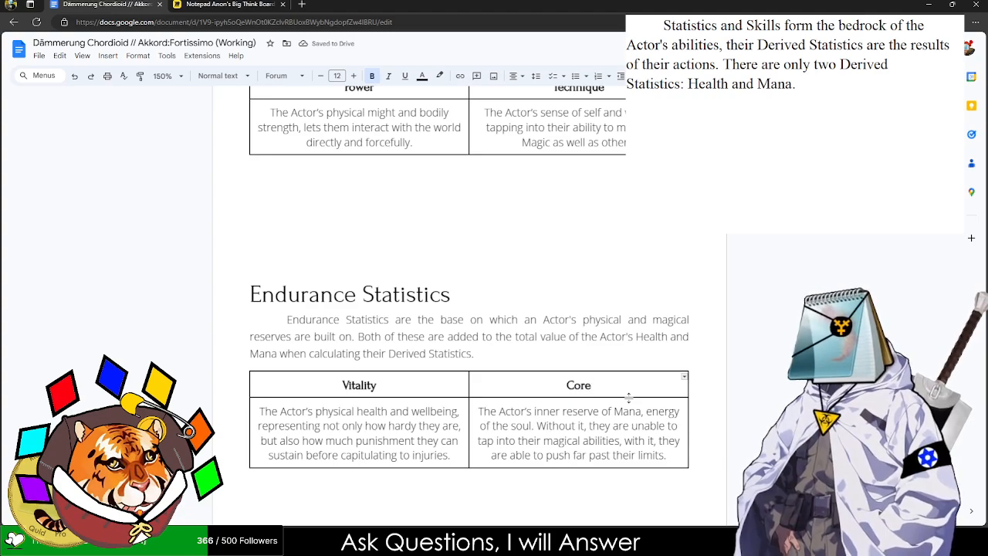
# - Search the web for "Music Terms" in a new browser tab and expand the list of musical terms
pyautogui.hotkey('ctrl', 't')
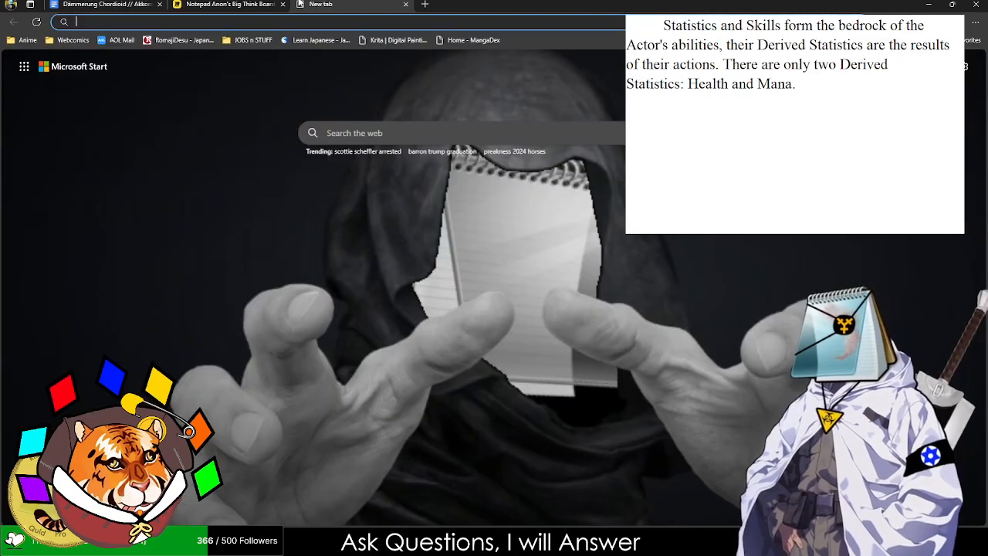
pyautogui.write('Music Terms')
pyautogui.press('Return')
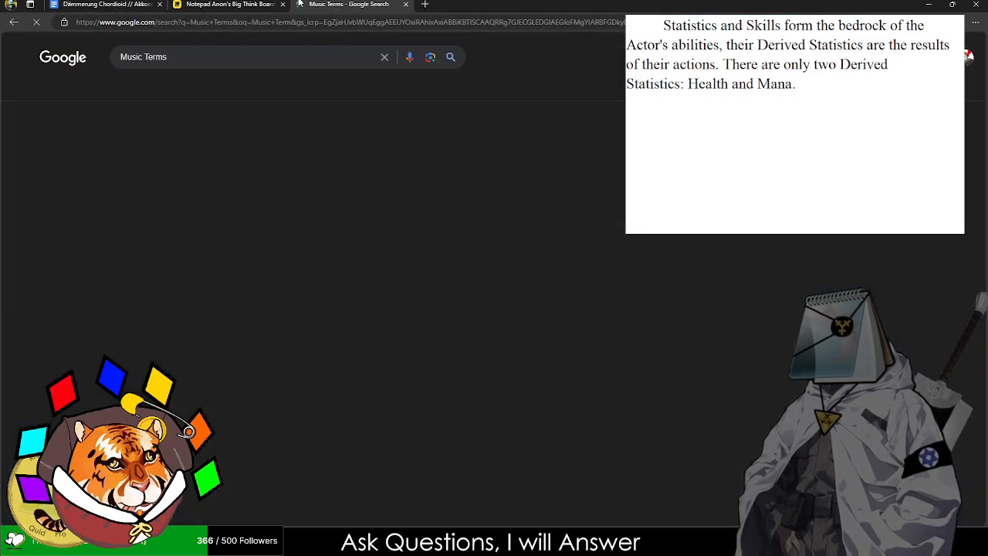
pyautogui.click(388, 298)
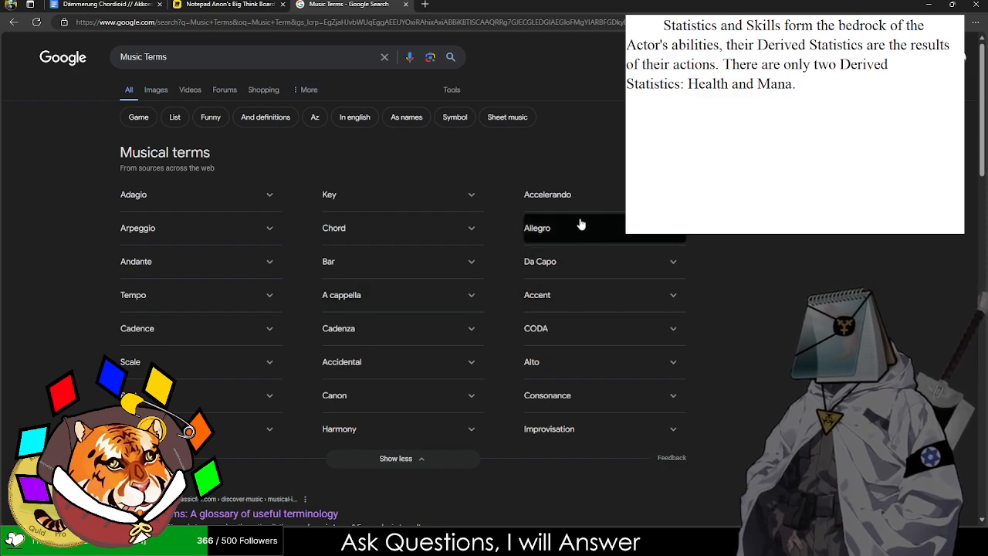
# - Examine the definitions of musical terms such as Key, Cadence, Consonance and CODA in the search results for a fitting statistic name
pyautogui.click(374, 199)
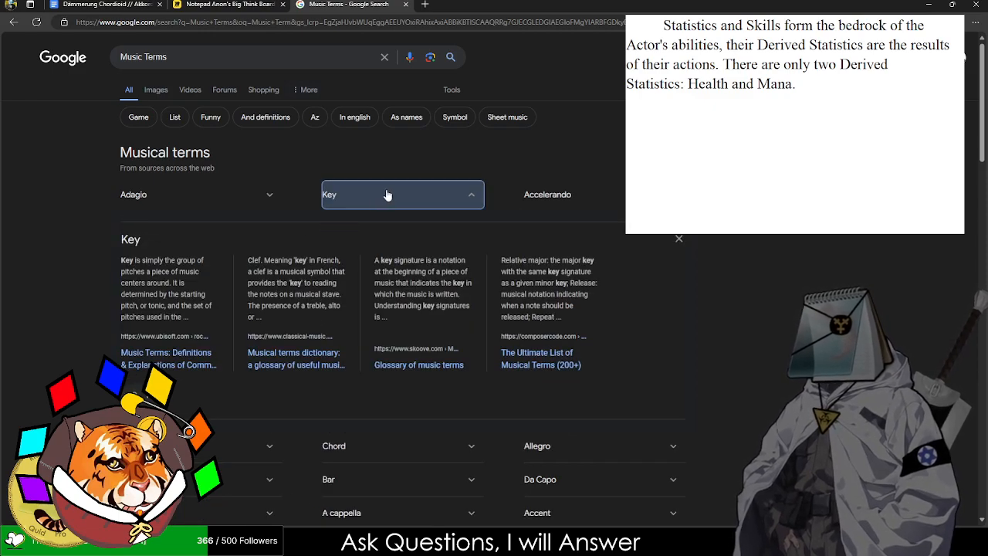
pyautogui.click(390, 196)
pyautogui.click(259, 261)
pyautogui.click(247, 268)
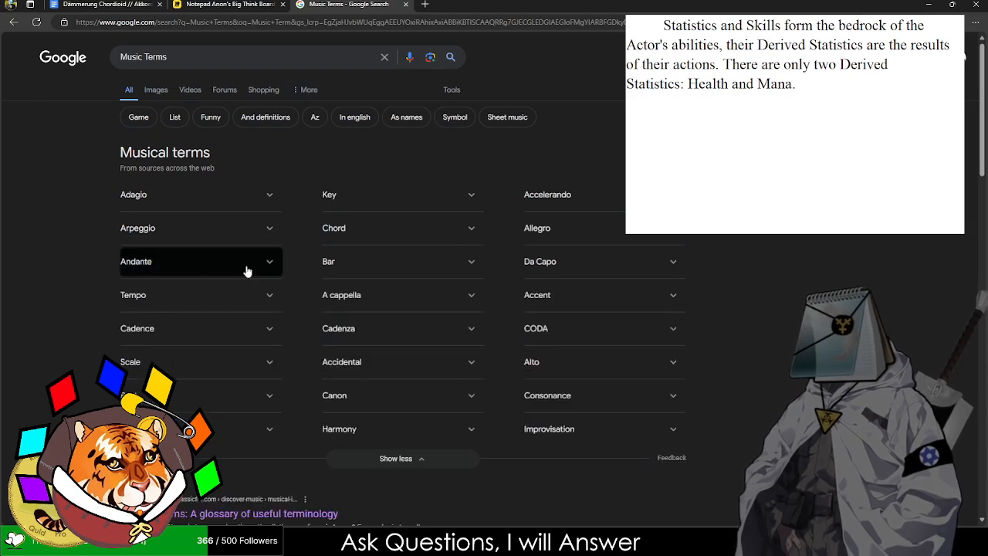
pyautogui.click(262, 331)
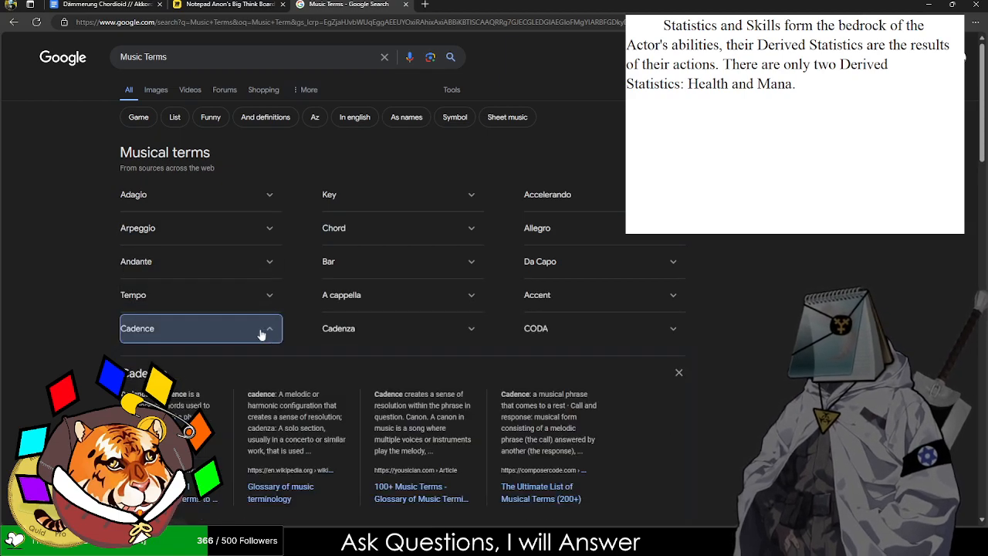
pyautogui.click(262, 333)
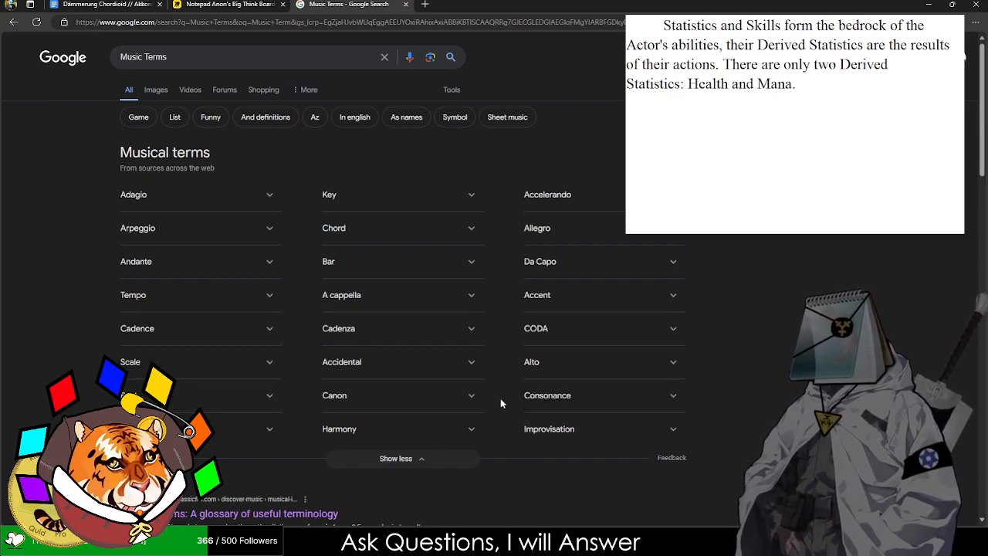
pyautogui.click(474, 406)
pyautogui.click(478, 406)
pyautogui.click(595, 400)
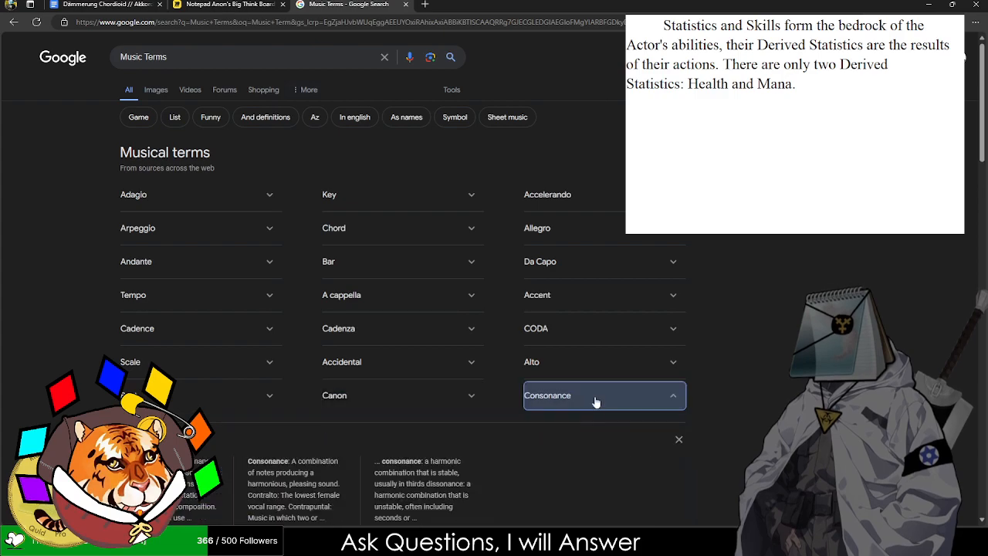
pyautogui.click(594, 401)
pyautogui.click(586, 369)
pyautogui.click(587, 369)
pyautogui.click(589, 327)
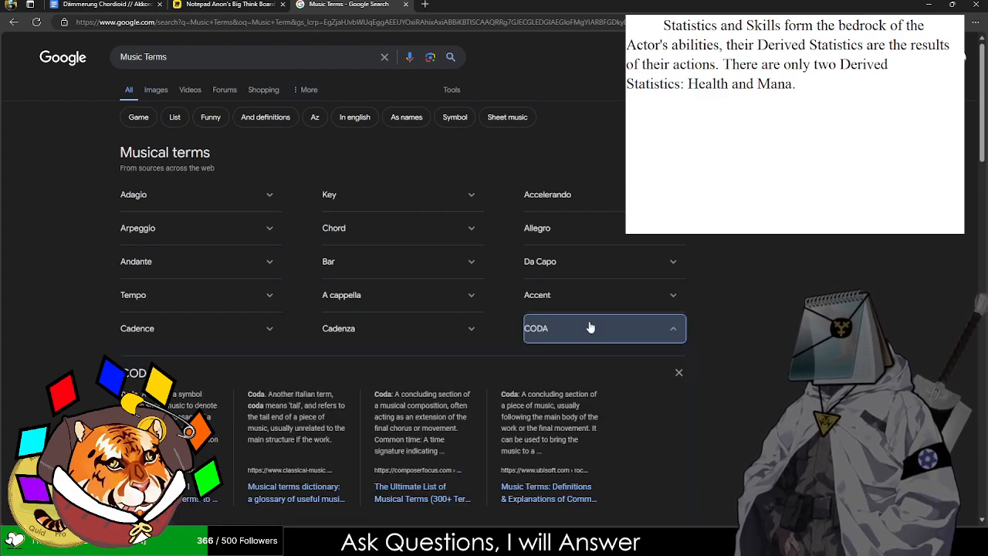
pyautogui.click(589, 327)
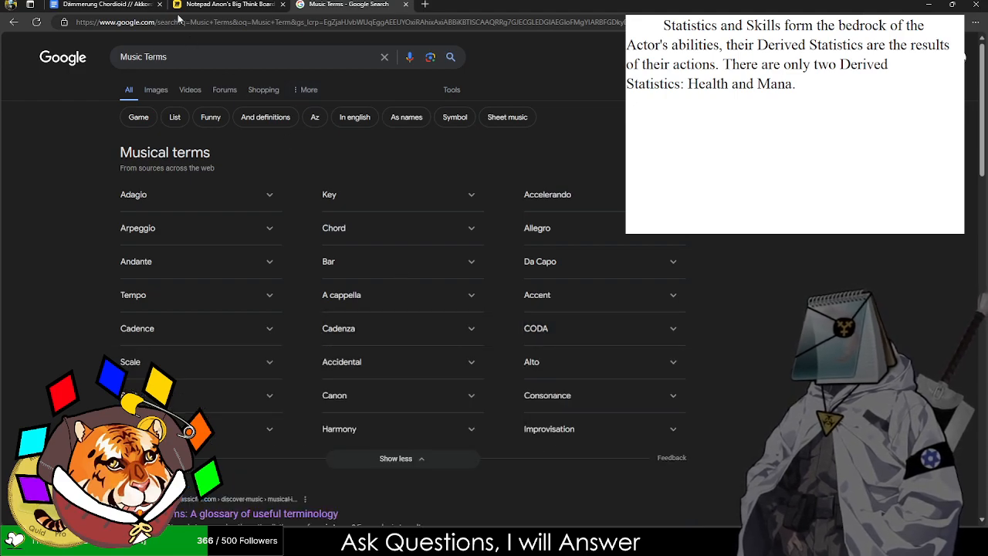
# - Return to the rules document and select the "Core" heading in the Endurance Statistics table
pyautogui.click(139, 4)
pyautogui.moveTo(593, 386); pyautogui.dragTo(540, 381)
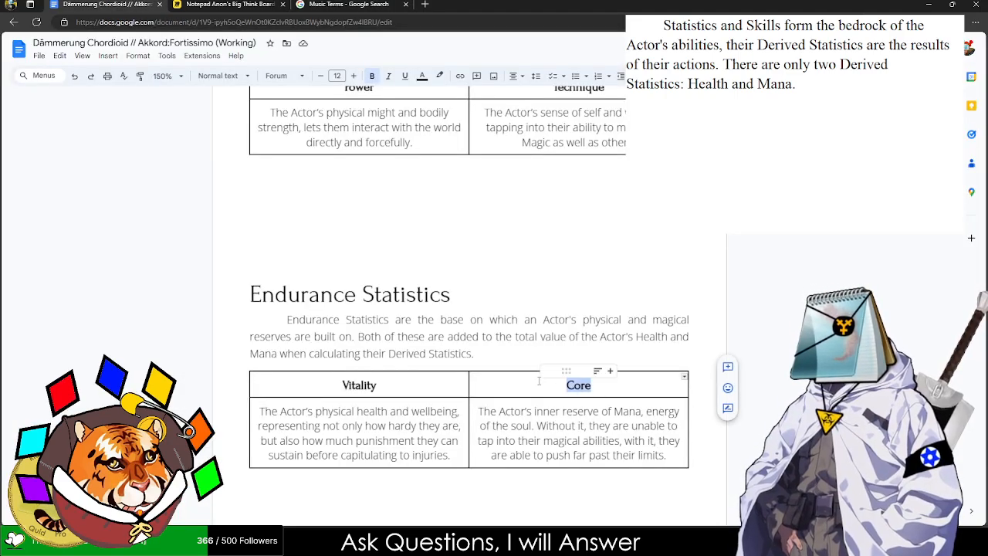
pyautogui.write('Magi')
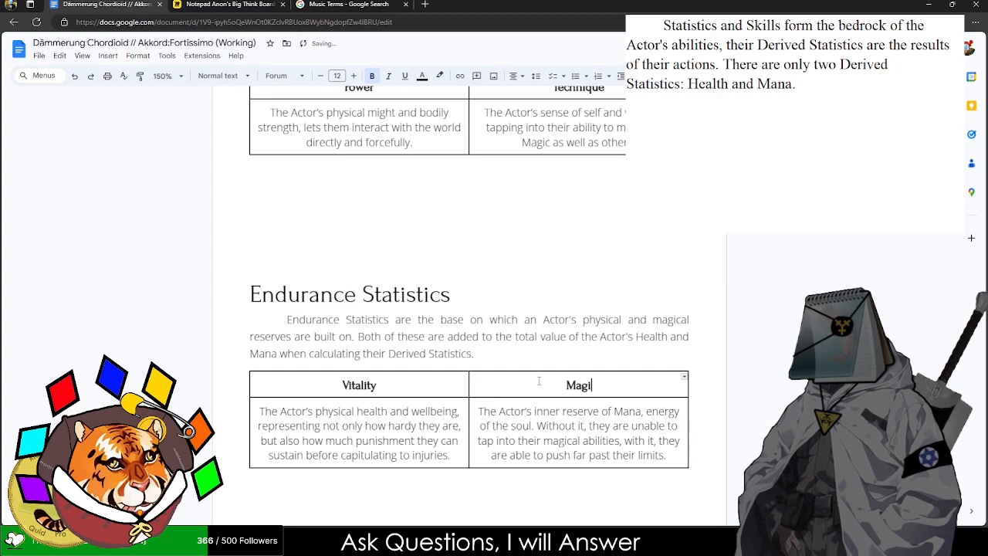
pyautogui.write('ca')
pyautogui.press('BackSpace')
pyautogui.press('BackSpace')
pyautogui.press('BackSpace')
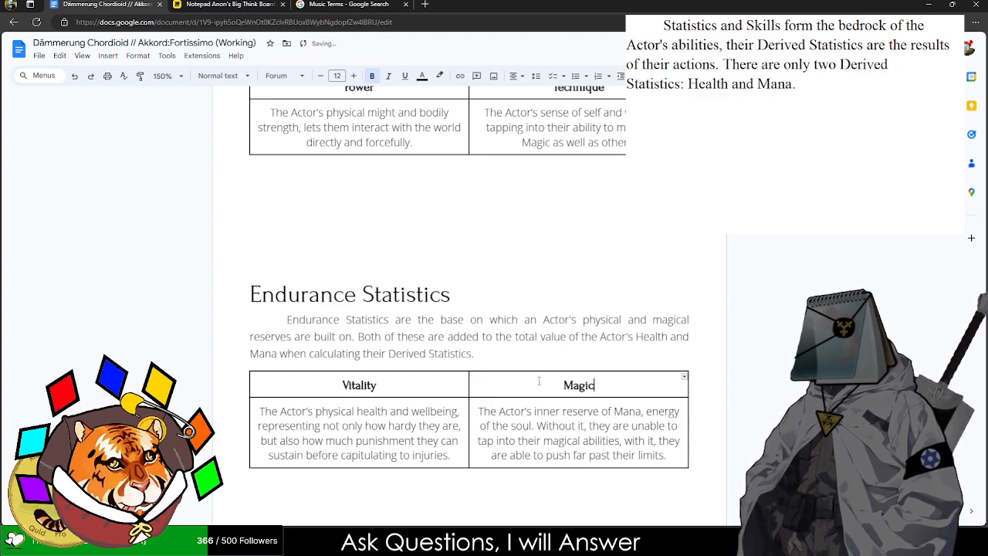
pyautogui.write('i')
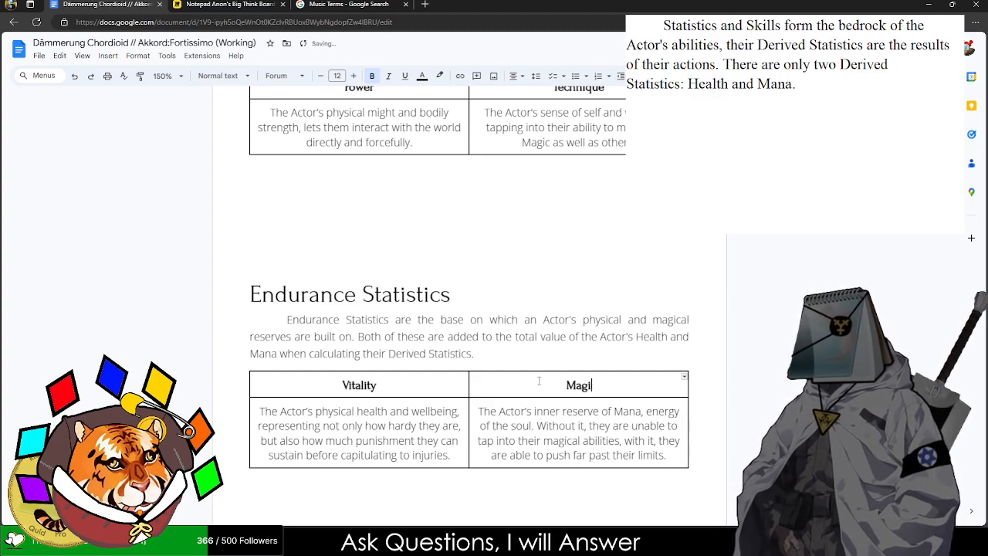
pyautogui.press('BackSpace')
pyautogui.press('BackSpace')
pyautogui.press('BackSpace')
pyautogui.press('BackSpace')
pyautogui.write('Wi')
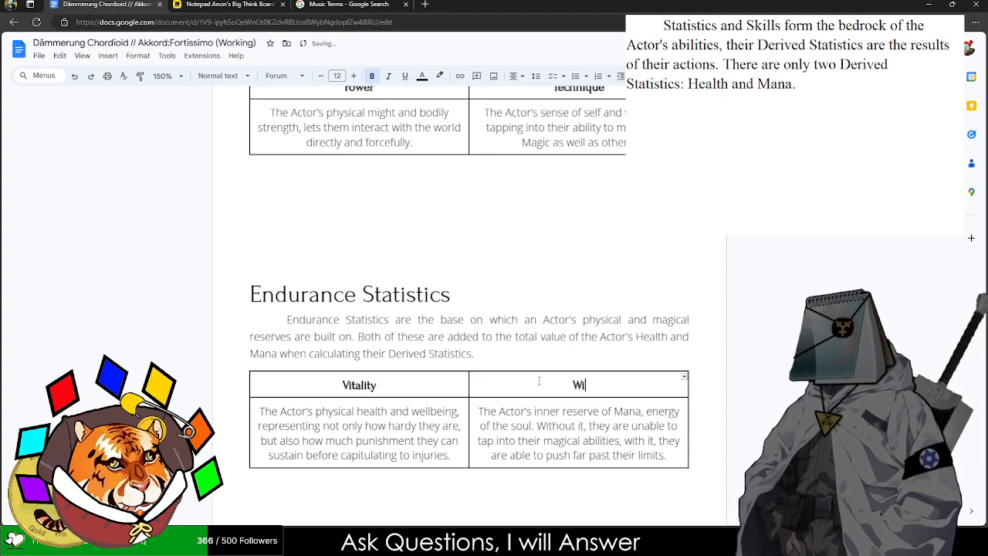
pyautogui.press('BackSpace')
pyautogui.press('BackSpace')
# - Name the heading beside Vitality "Soul" and replace "Mana" with "Soul" in the Endurance Statistics introduction
pyautogui.write('Soul')
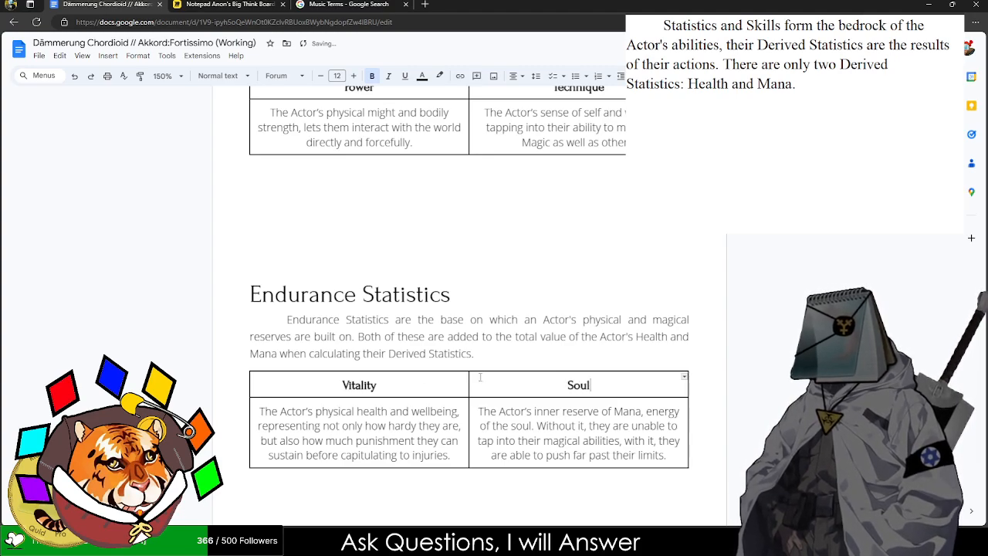
pyautogui.doubleClick(274, 352)
pyautogui.write('S')
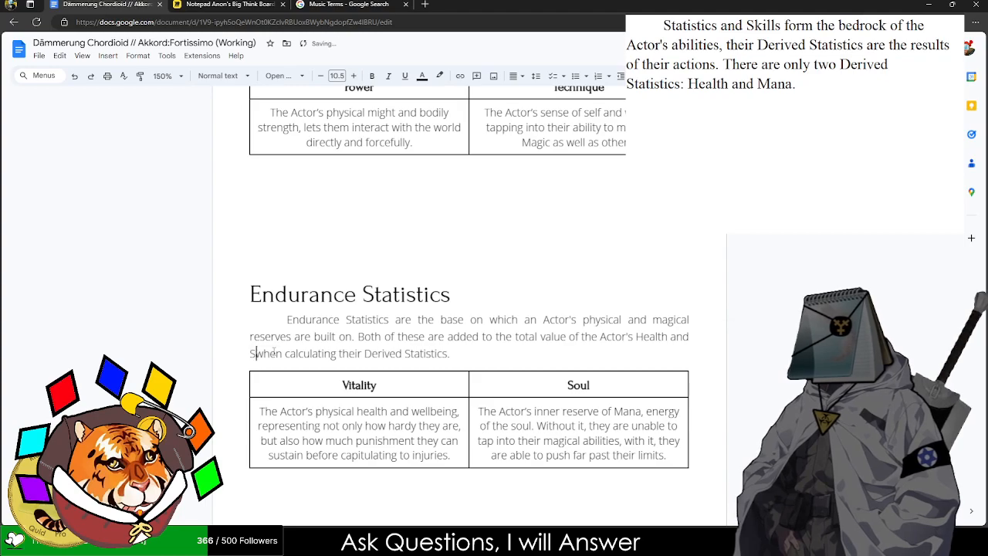
pyautogui.write('oul')
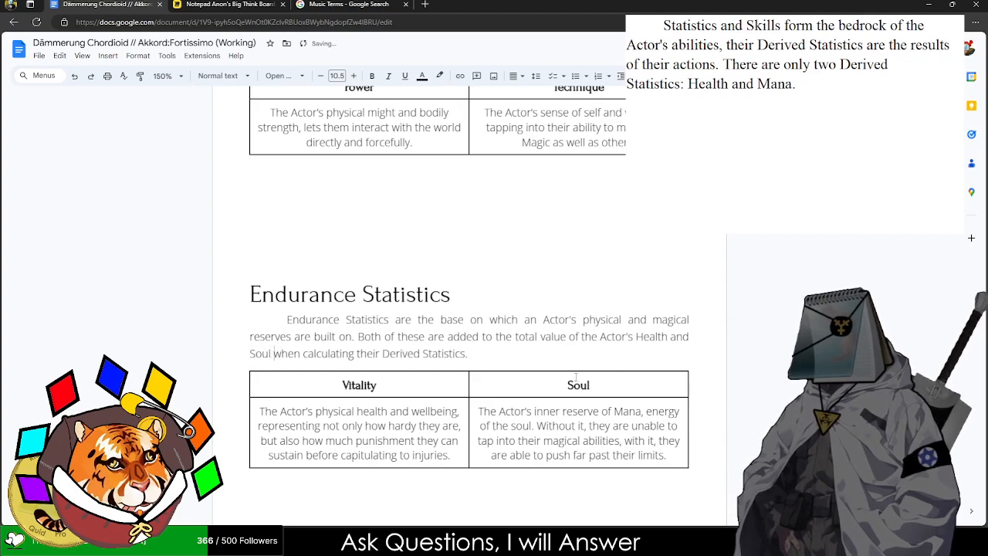
# - Rename the Mana column heading in the Endurance Rank table to "Soul"
pyautogui.scroll(2, 530, 477)
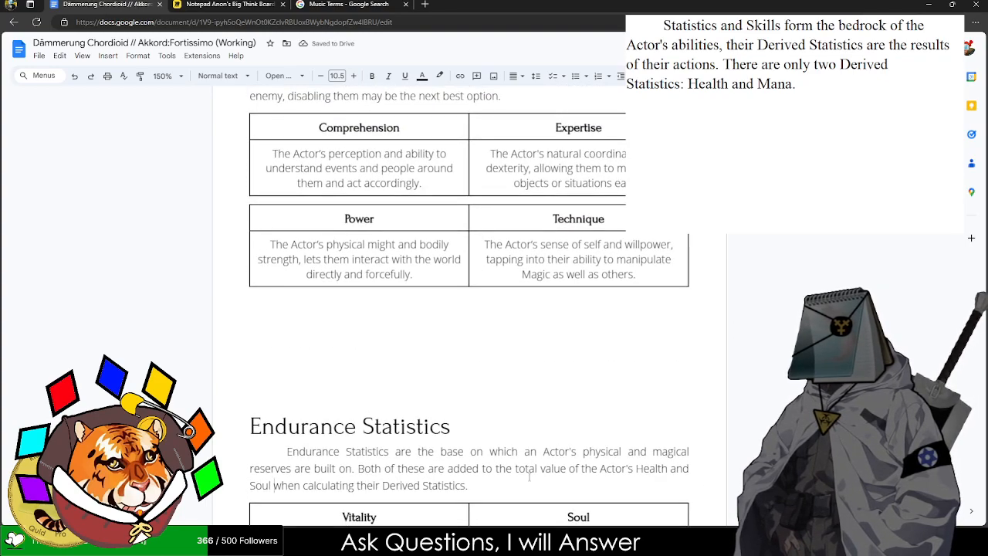
pyautogui.scroll(10, 529, 477)
pyautogui.click(633, 316)
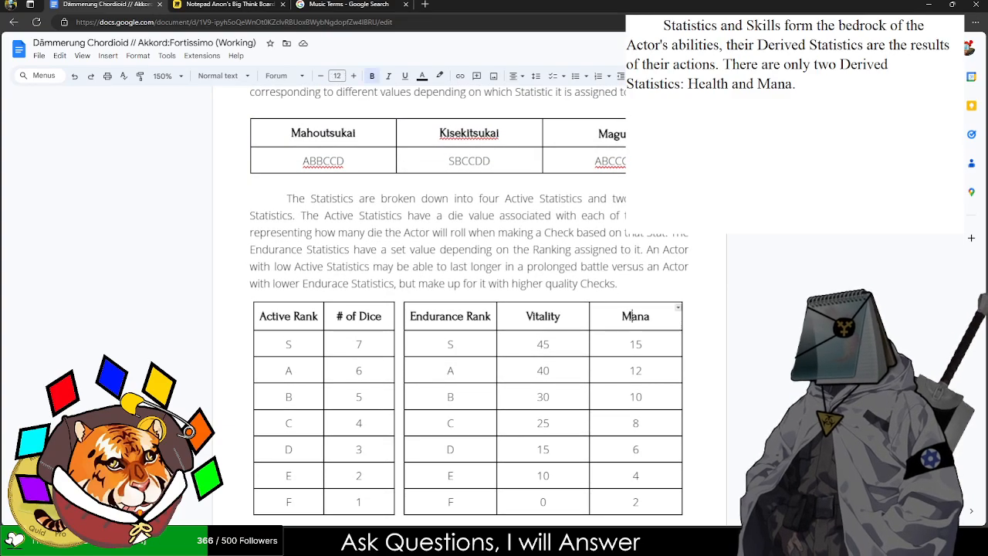
pyautogui.doubleClick(632, 315)
pyautogui.write('Soul')
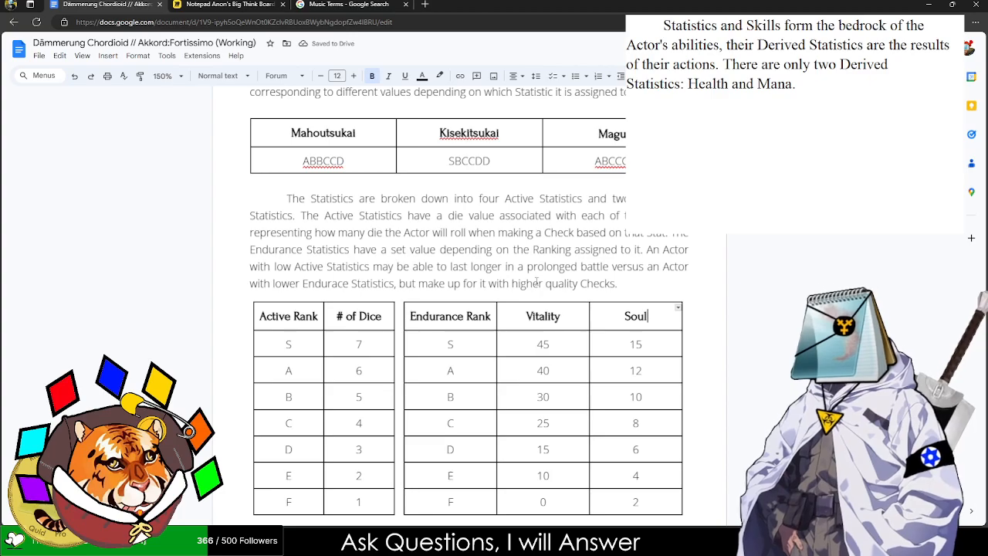
# - Copy the drafted Derived Statistics introduction from the text note and paste it beneath the document's Derived Statistics heading
pyautogui.scroll(4, 555, 344)
pyautogui.scroll(-14, 556, 343)
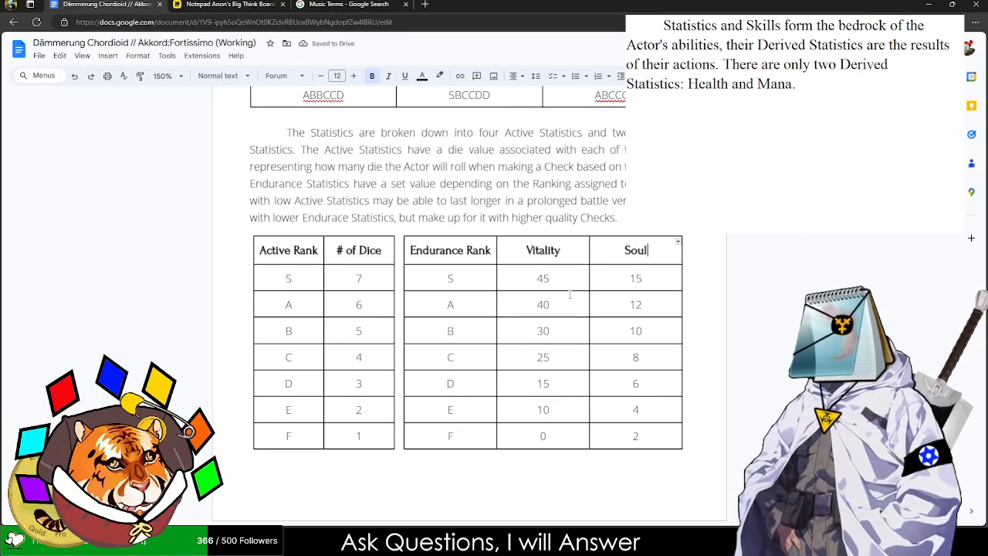
pyautogui.scroll(-15, 586, 360)
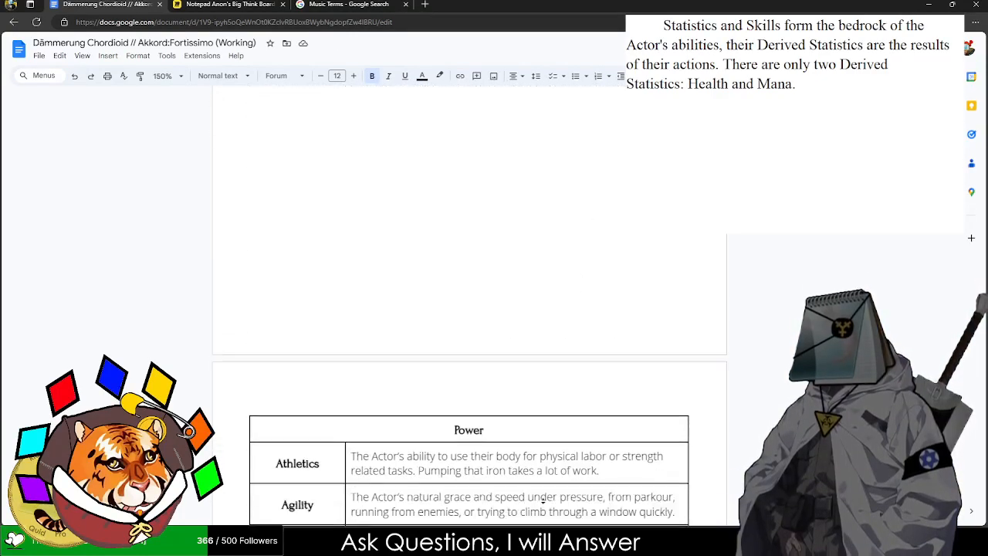
pyautogui.scroll(2, 364, 431)
pyautogui.click(799, 83)
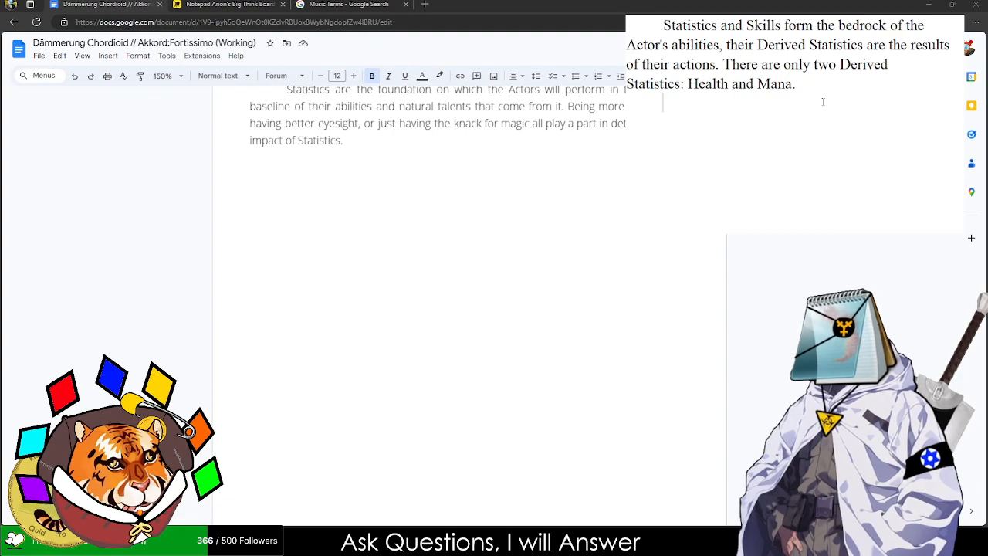
pyautogui.moveTo(823, 101); pyautogui.dragTo(629, 16)
pyautogui.moveTo(801, 85); pyautogui.dragTo(629, 23)
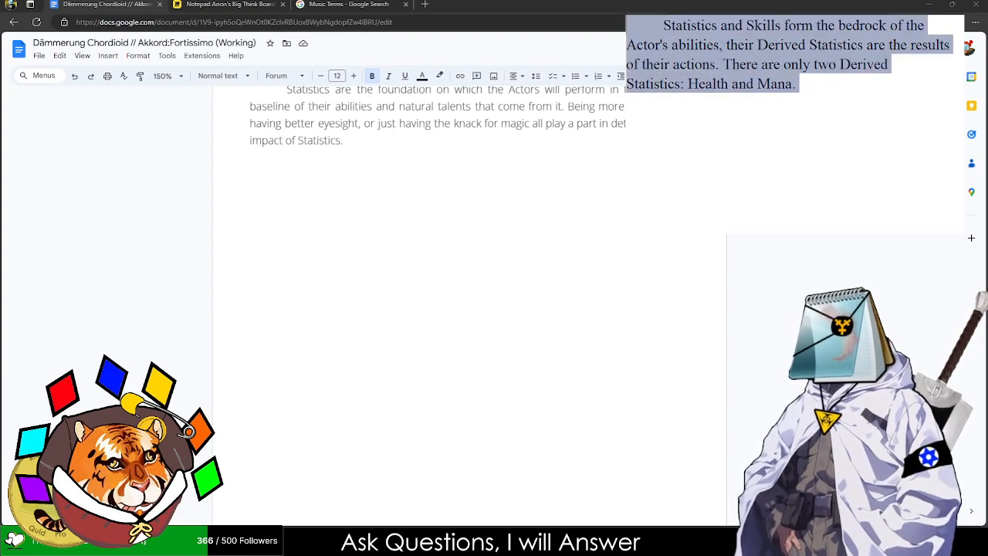
pyautogui.hotkey('ctrl', 'c')
pyautogui.scroll(2, 385, 270)
pyautogui.moveTo(344, 272); pyautogui.dragTo(419, 275)
pyautogui.hotkey('ctrl', 'v')
pyautogui.hotkey('ctrl', 'z')
pyautogui.hotkey('ctrl', 'v')
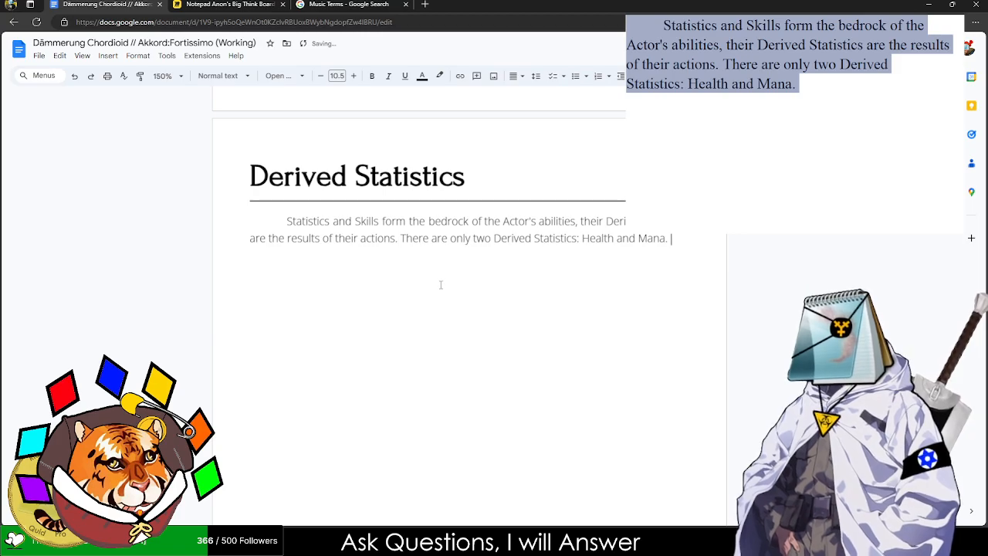
# - Paste a copy of the Vitality cells below the Derived Statistics introduction and set the line beneath them to Normal text
pyautogui.press('Return')
pyautogui.scroll(10, 441, 285)
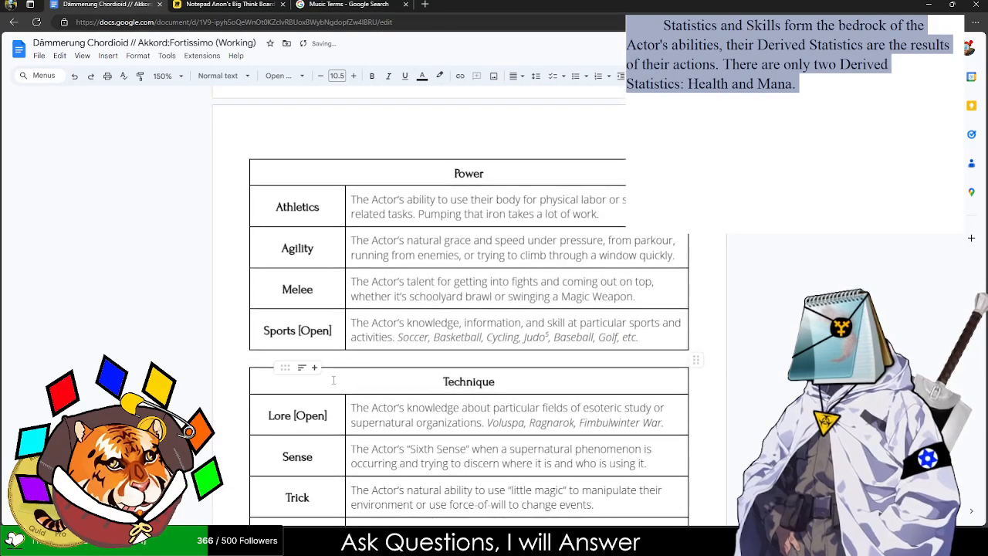
pyautogui.click(315, 384)
pyautogui.scroll(20, 375, 371)
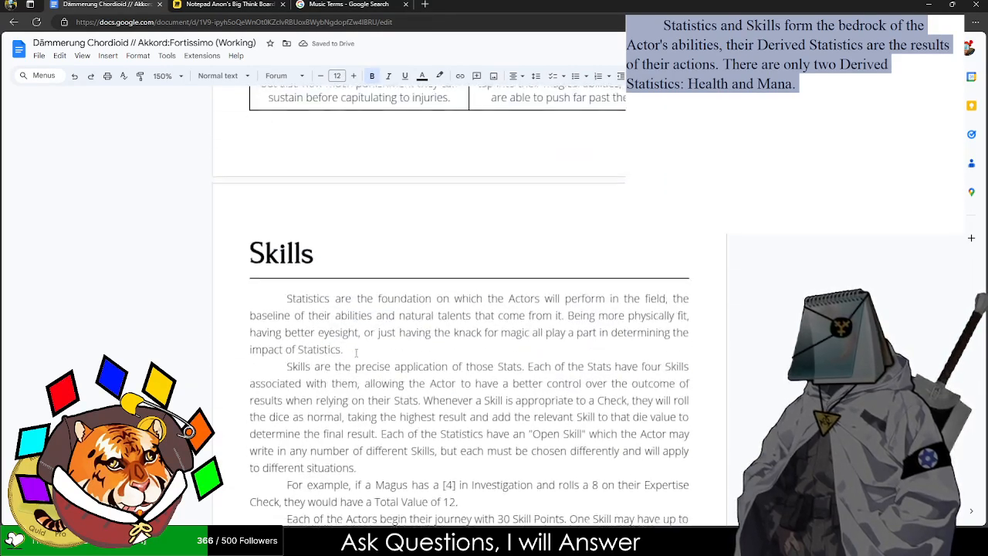
pyautogui.scroll(7, 356, 352)
pyautogui.click(376, 371)
pyautogui.scroll(-11, 375, 400)
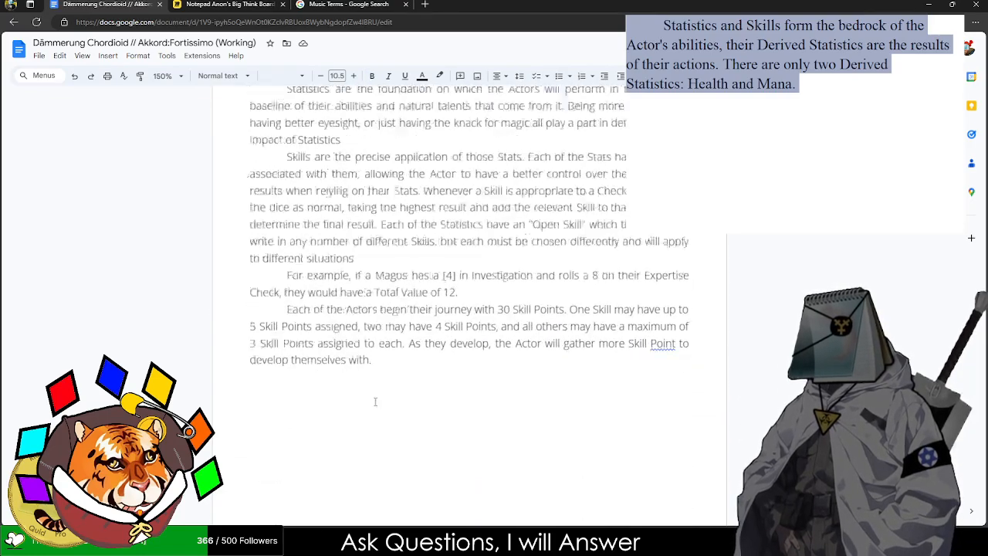
pyautogui.scroll(-15, 375, 401)
pyautogui.click(254, 294)
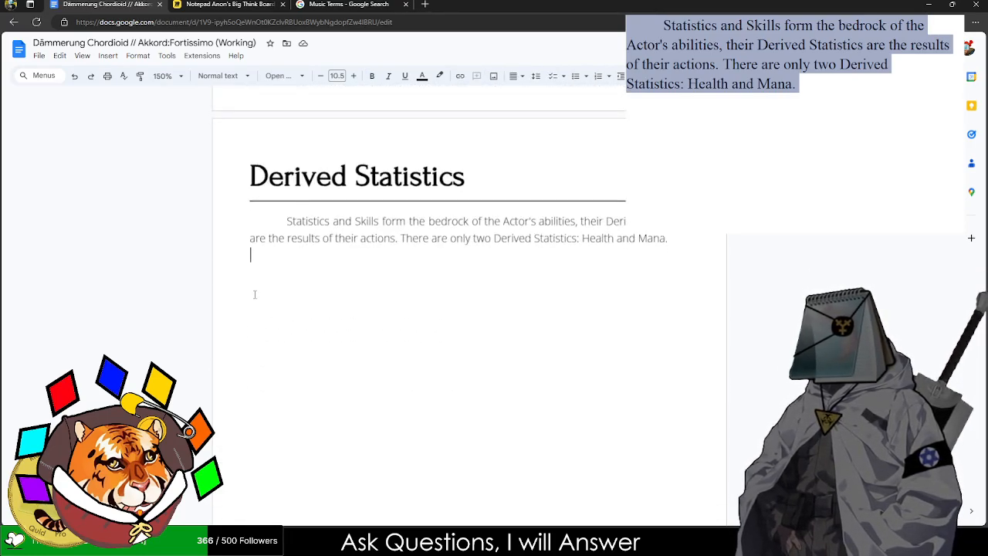
pyautogui.hotkey('ctrl', 'v')
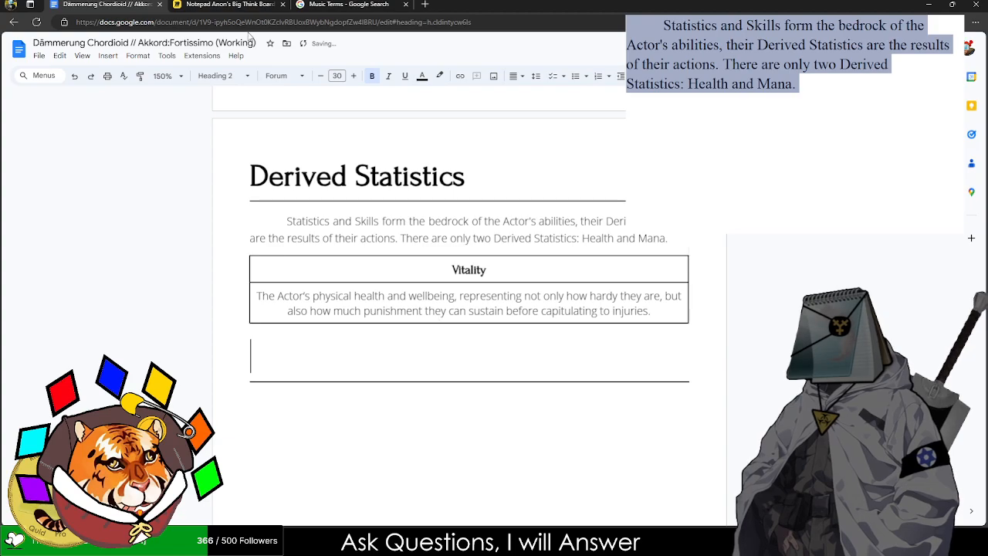
pyautogui.click(206, 79)
pyautogui.click(220, 99)
# - Replace the pasted table's "Vitality" heading with "Health = [Vitality]"
pyautogui.moveTo(490, 271); pyautogui.dragTo(441, 271)
pyautogui.write('Health =')
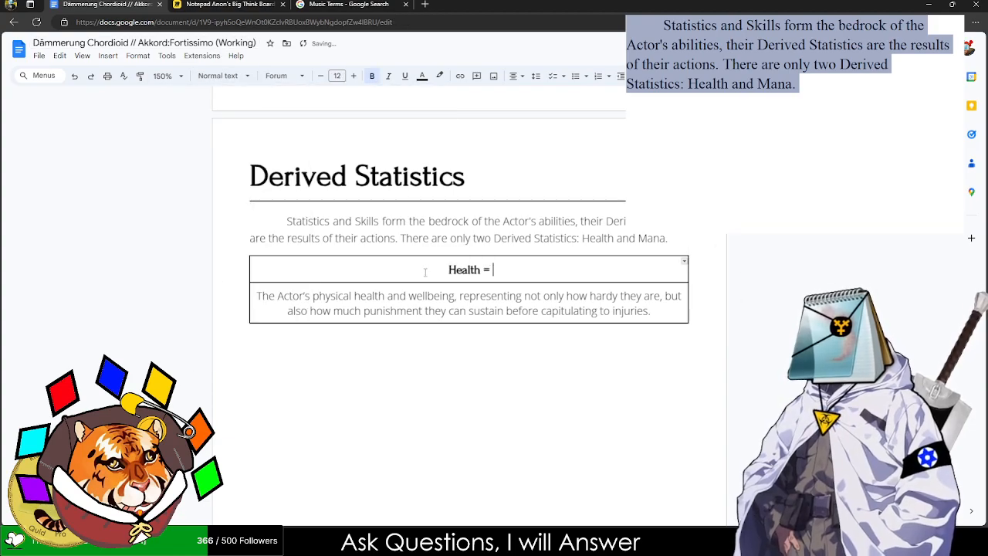
pyautogui.write(' [Vitality]')
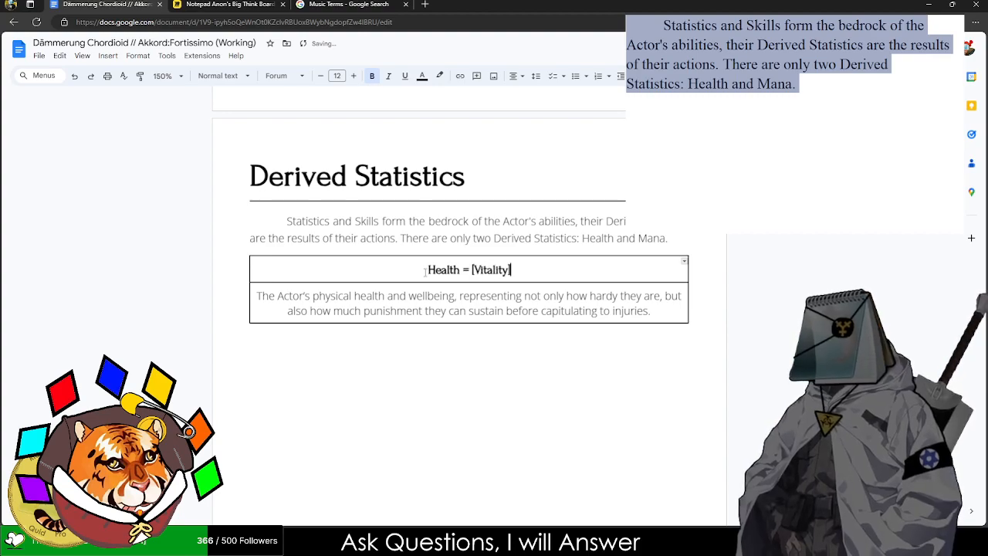
pyautogui.write(' +')
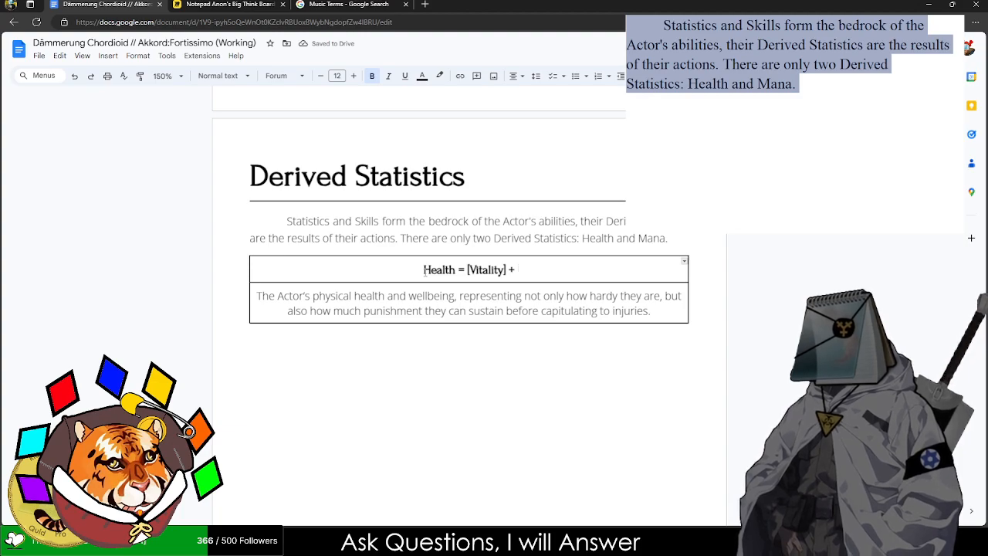
pyautogui.write(' [Power')
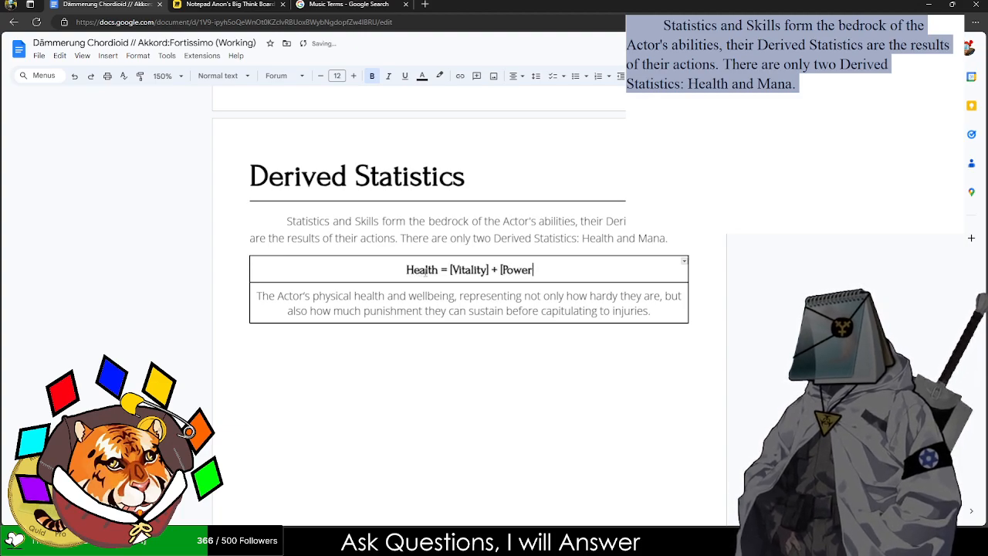
pyautogui.write(' x 5')
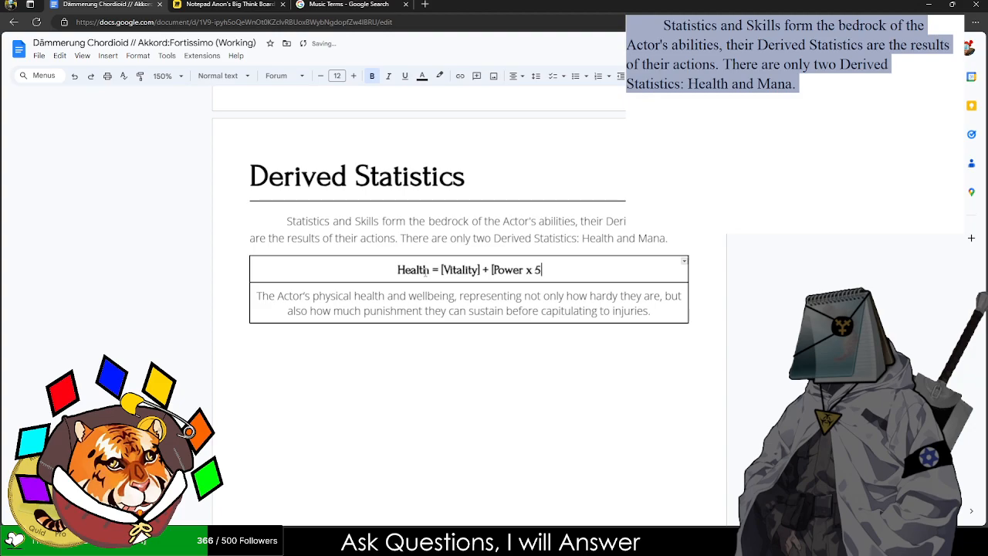
pyautogui.press('BackSpace')
pyautogui.press('BackSpace')
pyautogui.press('BackSpace')
pyautogui.press('BackSpace')
pyautogui.press('BackSpace')
pyautogui.press('BackSpace')
pyautogui.press('BackSpace')
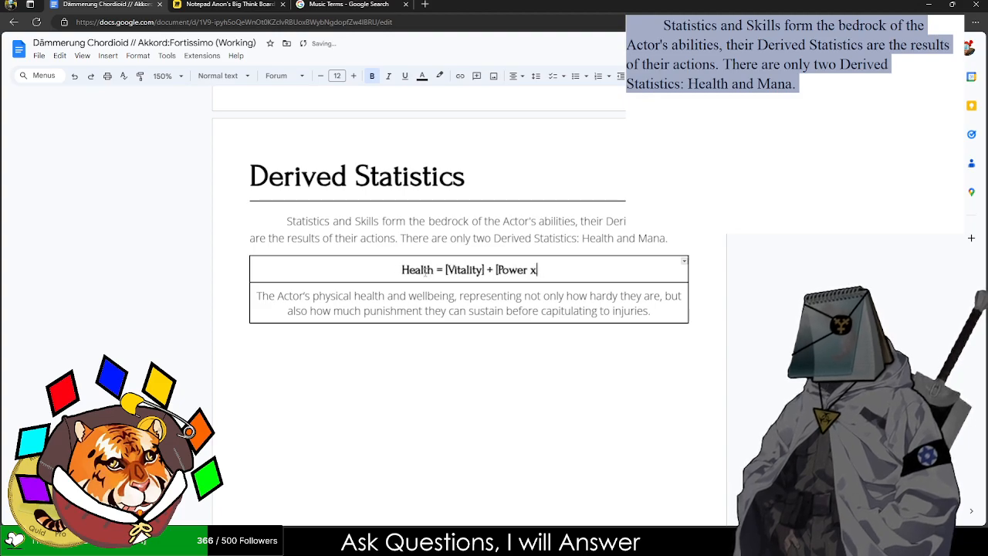
pyautogui.press('BackSpace')
pyautogui.press('BackSpace')
pyautogui.press('BackSpace')
pyautogui.press('BackSpace')
pyautogui.press('BackSpace')
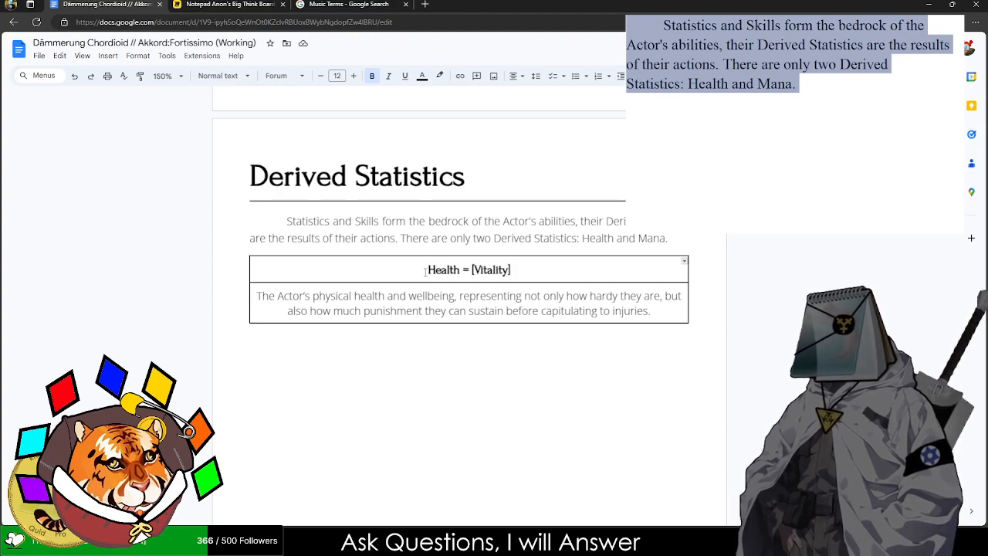
# - Extend the Health formula heading with "+ [Power x 2]" after [Vitality]
pyautogui.write('+')
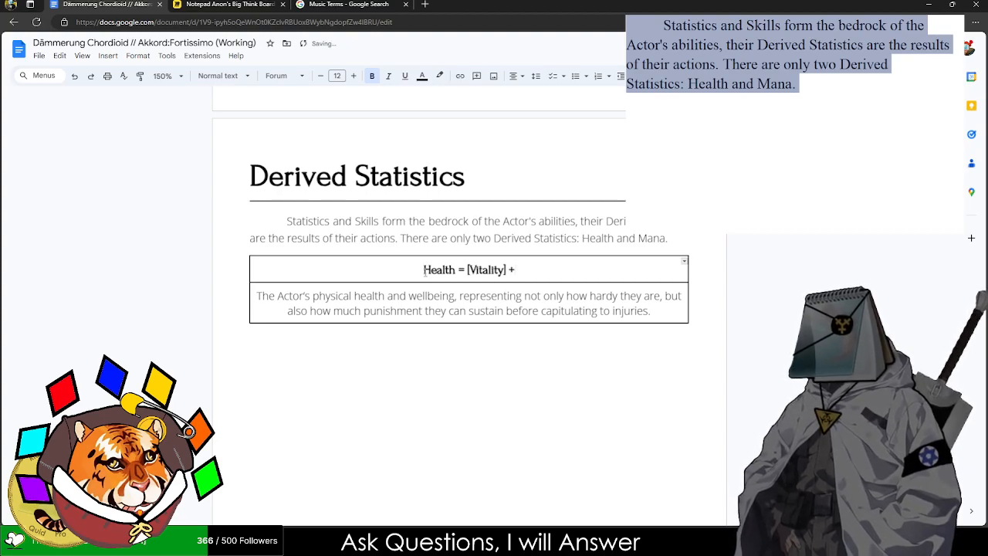
pyautogui.write(' [Power')
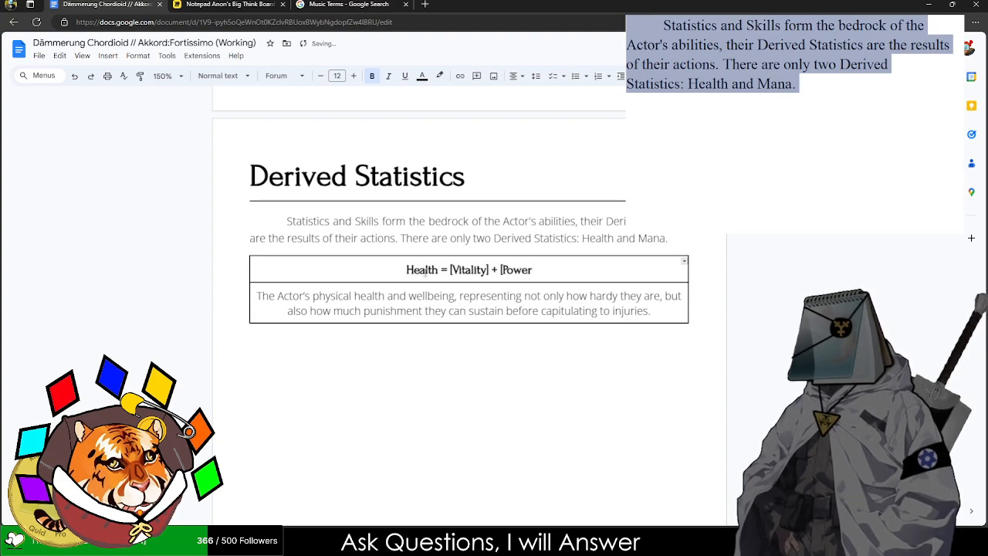
pyautogui.write('] ')
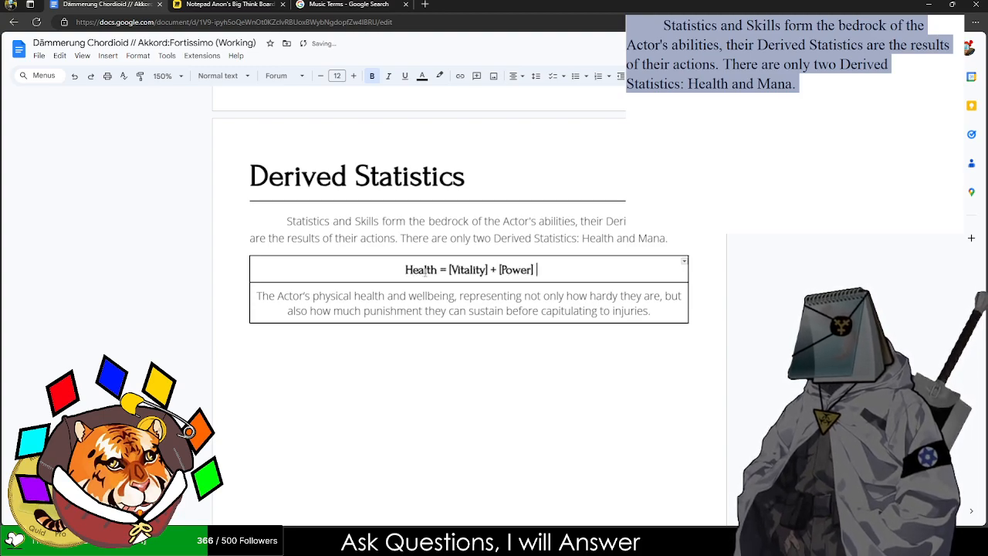
pyautogui.write('+')
pyautogui.press('BackSpace')
pyautogui.press('BackSpace')
pyautogui.press('BackSpace')
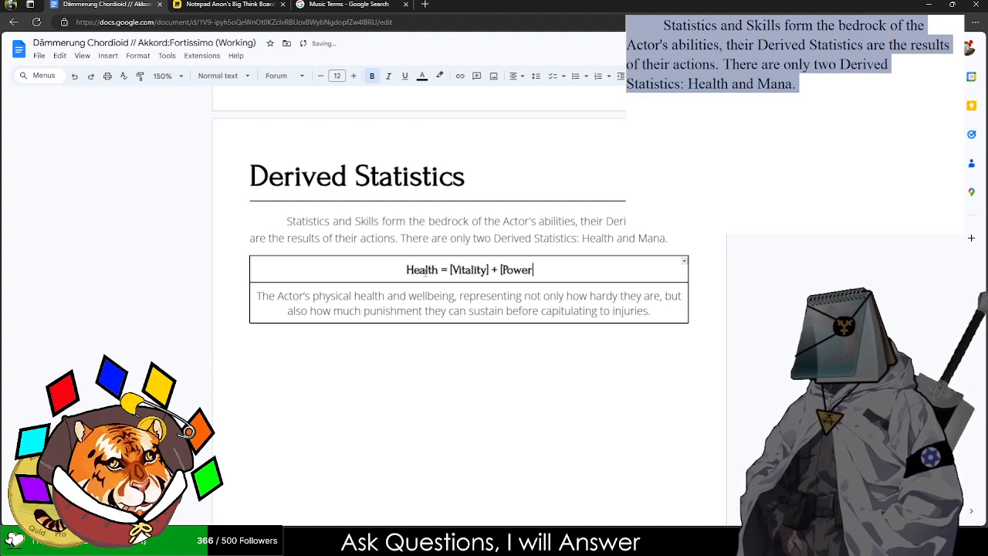
pyautogui.write('x 2] ')
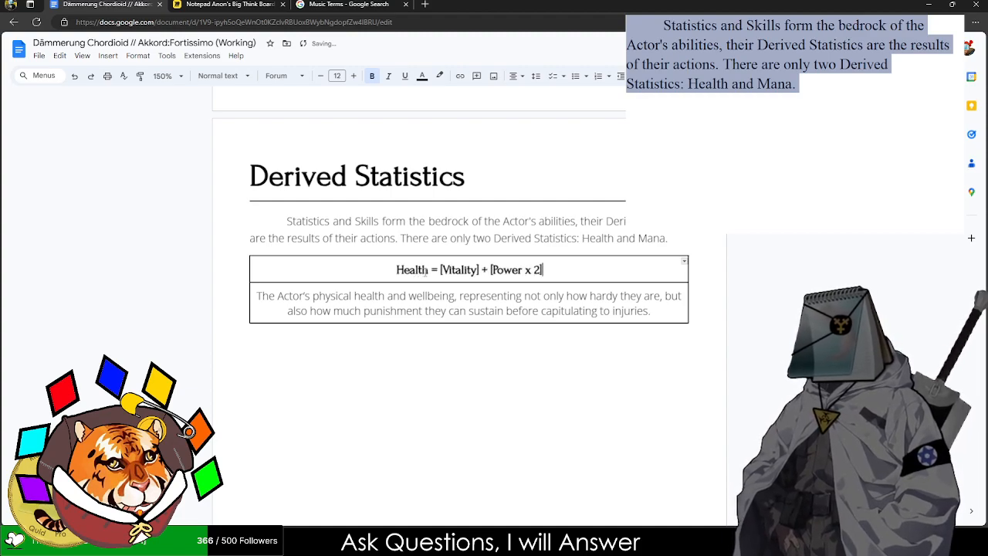
# - Append "+ [Technique]" to the end of the Health formula heading
pyautogui.write('+ [')
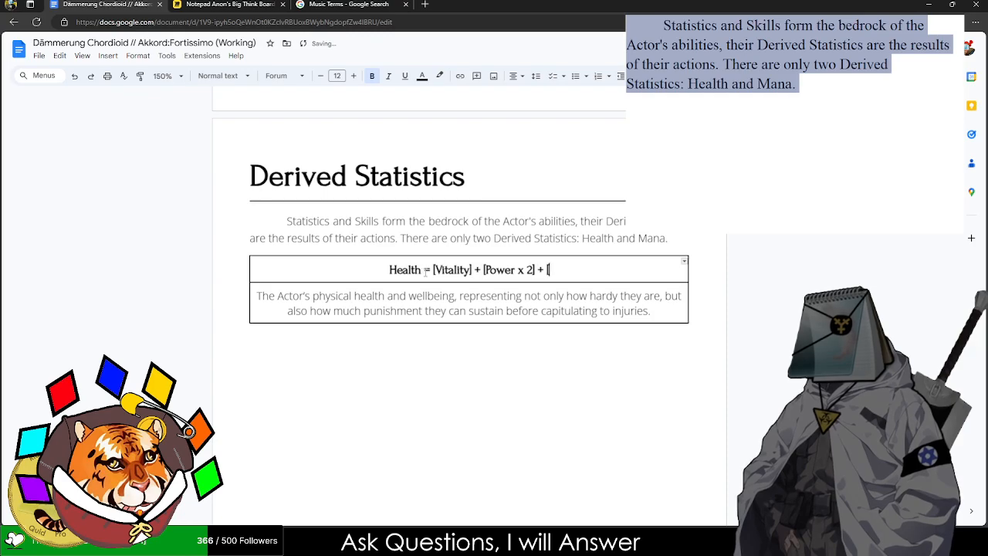
pyautogui.scroll(5, 335, 254)
pyautogui.scroll(-5, 336, 256)
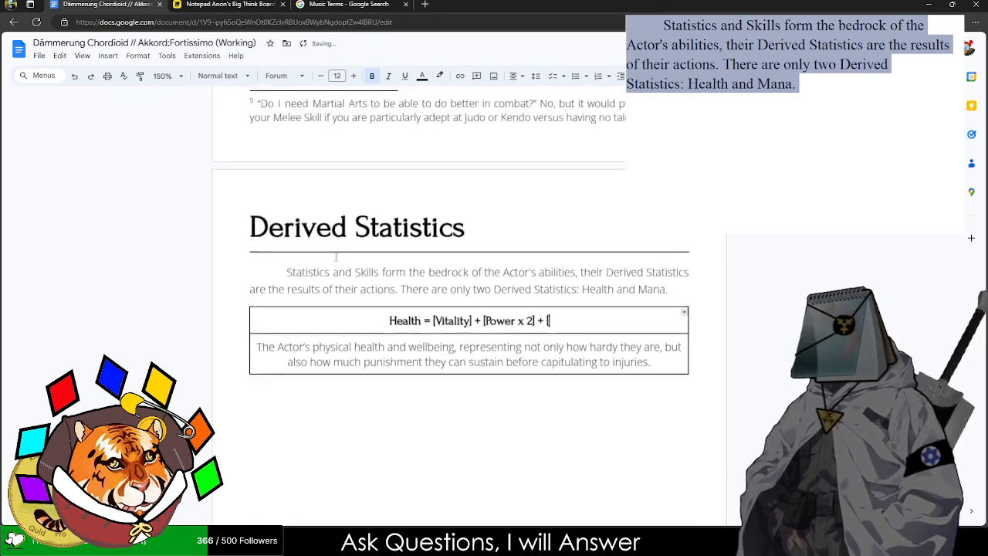
pyautogui.scroll(20, 344, 274)
pyautogui.scroll(3, 352, 285)
pyautogui.write('T')
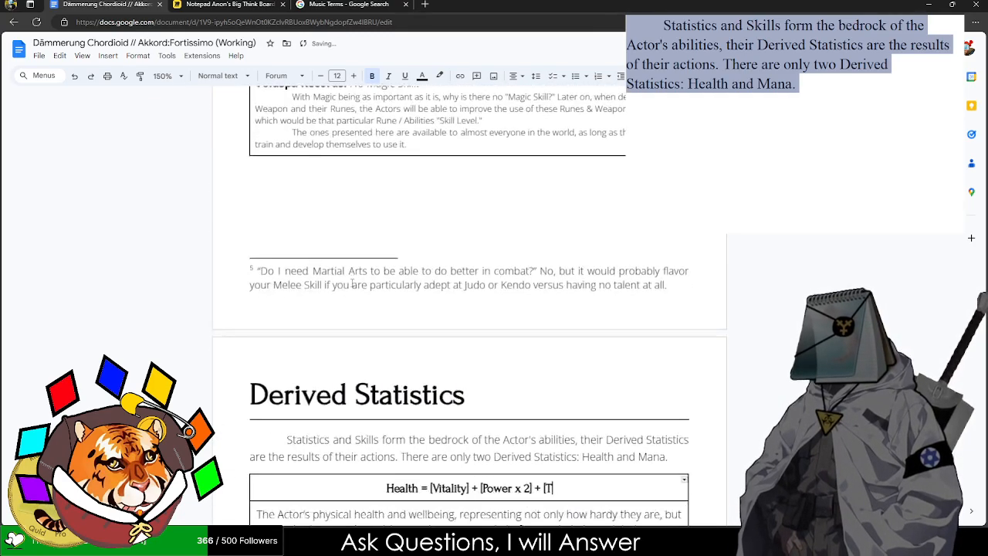
pyautogui.write('echnqi')
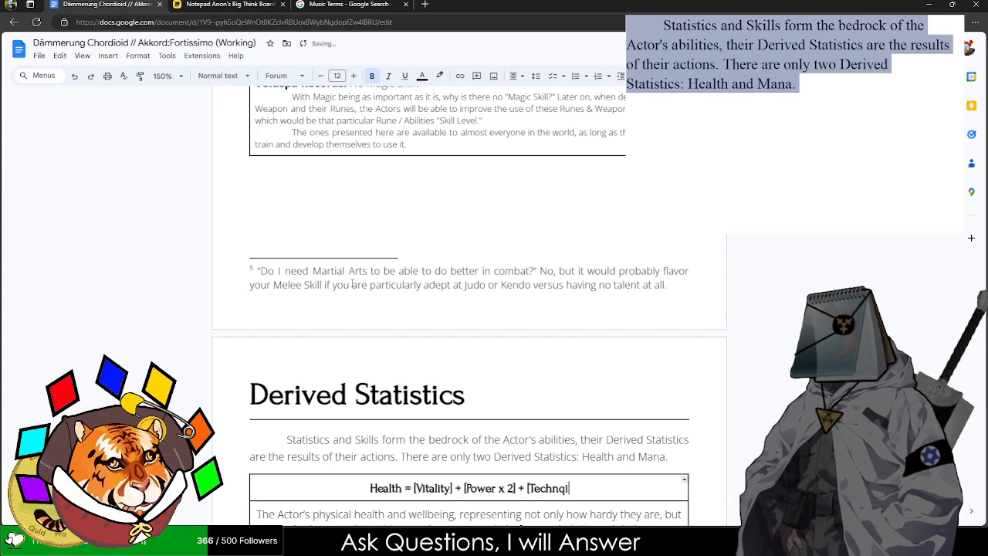
pyautogui.press('BackSpace')
pyautogui.press('BackSpace')
pyautogui.write('ique]')
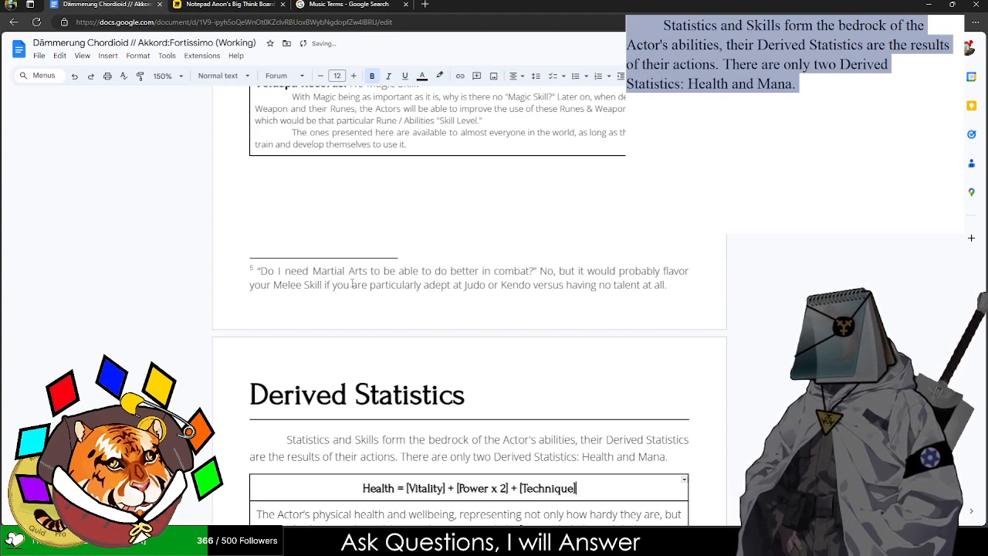
pyautogui.scroll(-3, 352, 284)
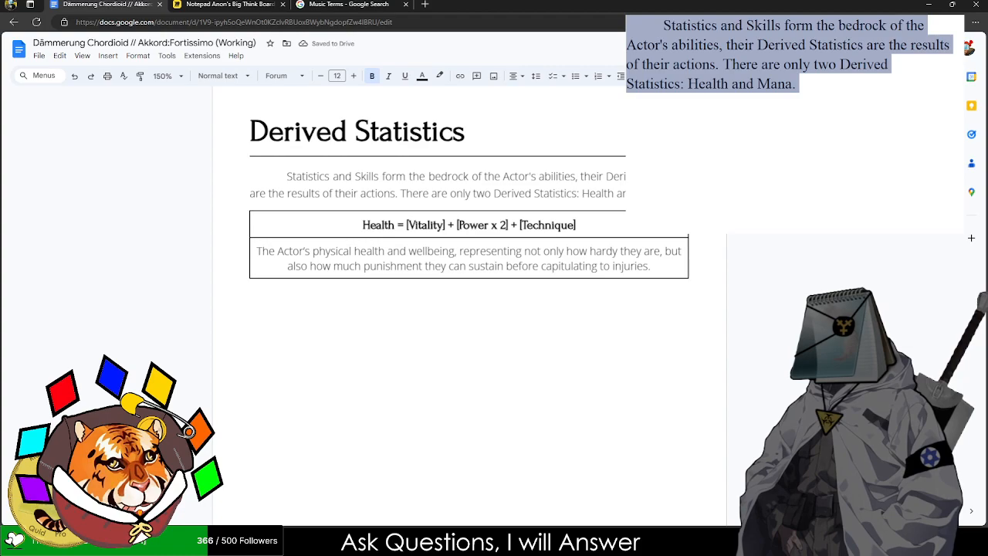
# - Insert a one-row, two-column table below the Health table and move its column divider so the first column is wider
pyautogui.click(352, 293)
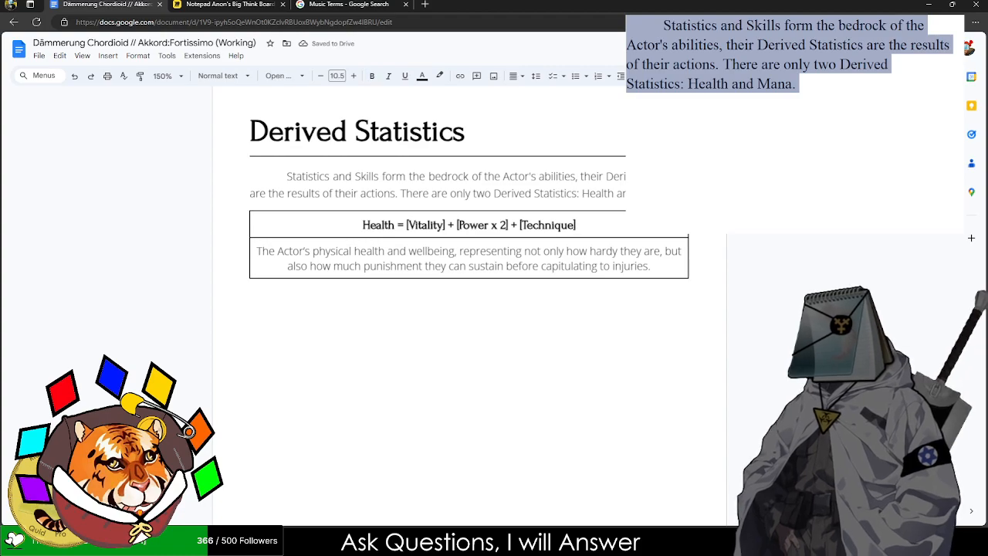
pyautogui.tripleClick(456, 266)
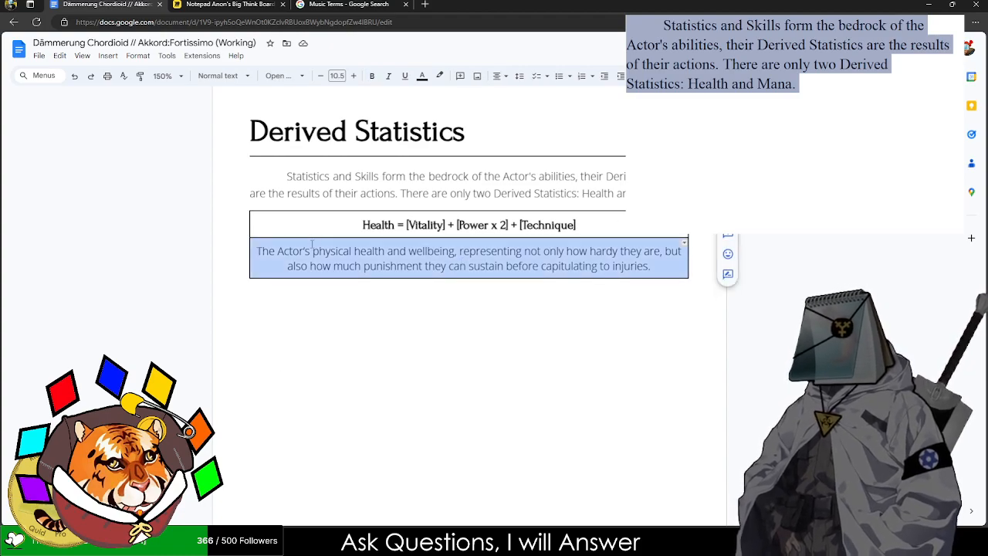
pyautogui.click(256, 349)
pyautogui.click(107, 56)
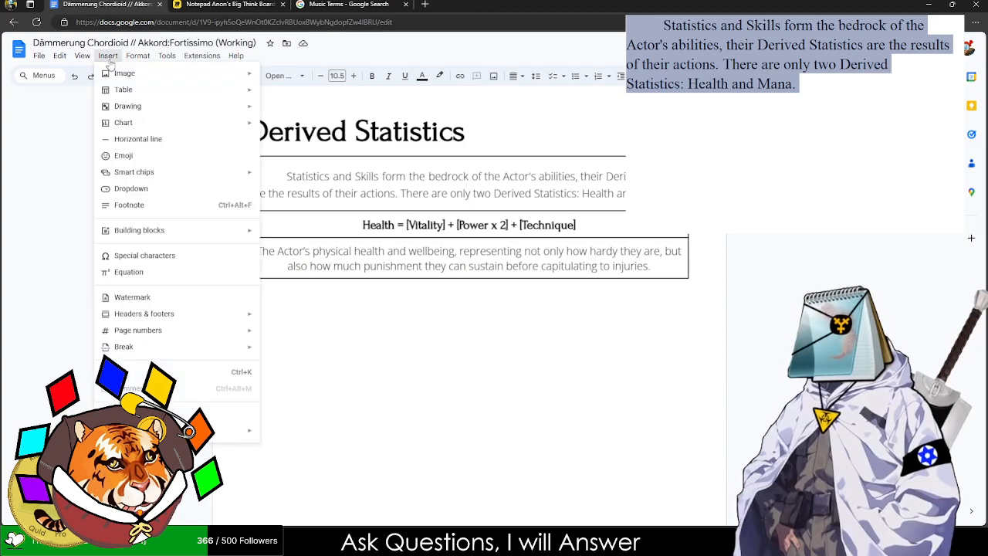
pyautogui.moveTo(231, 89)
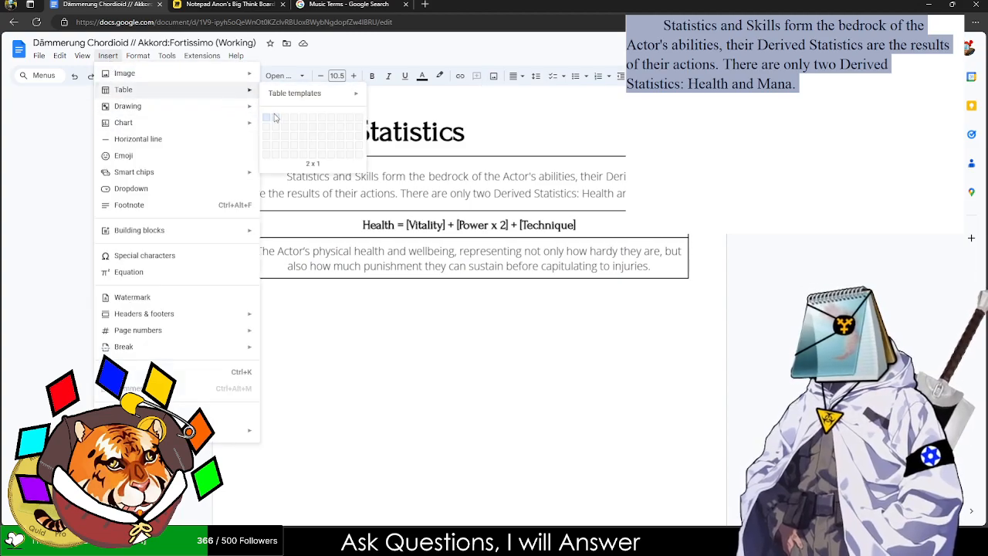
pyautogui.click(278, 119)
pyautogui.moveTo(465, 331); pyautogui.dragTo(521, 332)
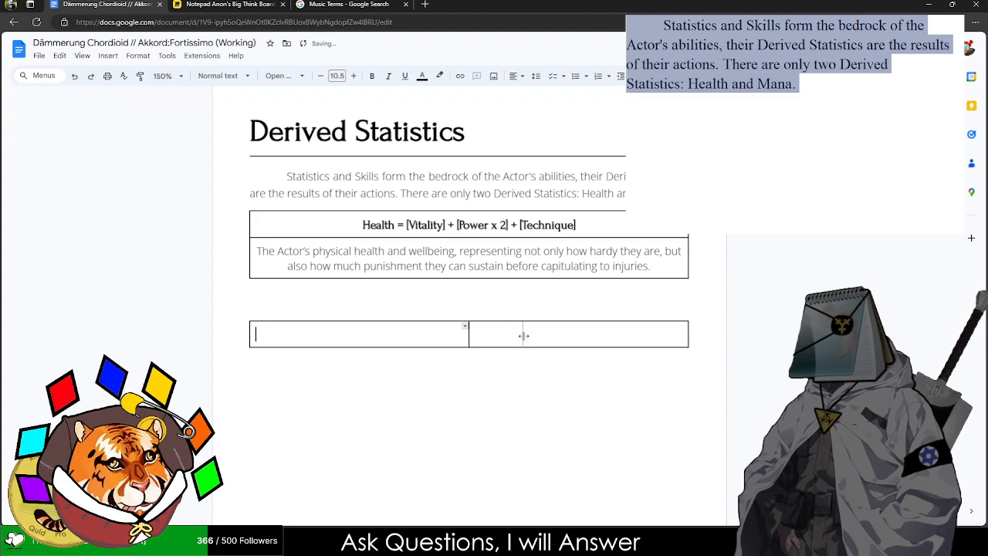
# - Nest a 2 x 2 table in the new table's narrower cell and head its columns "Active Rank" and "Bonus"
pyautogui.click(567, 338)
pyautogui.click(108, 56)
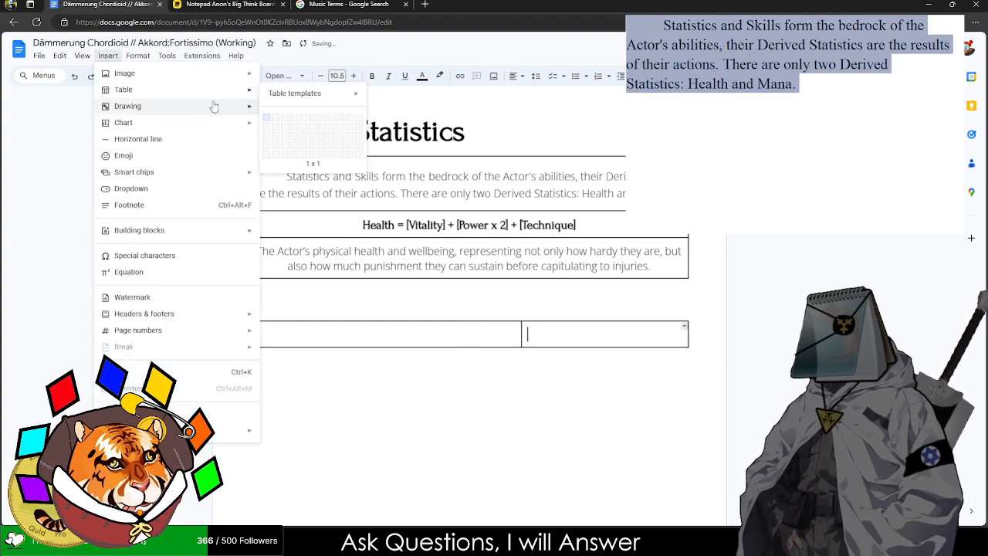
pyautogui.moveTo(232, 89)
pyautogui.click(278, 128)
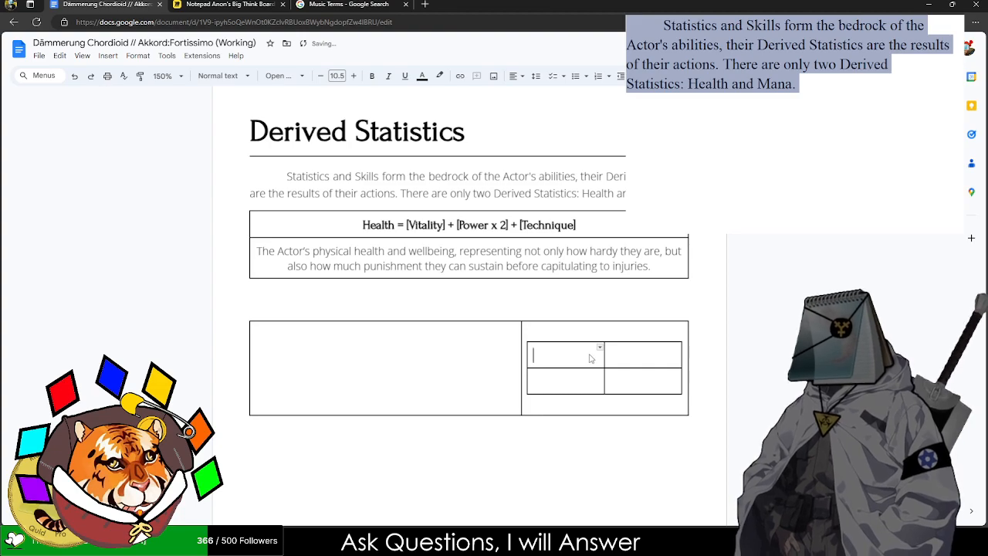
pyautogui.write('Active Rank')
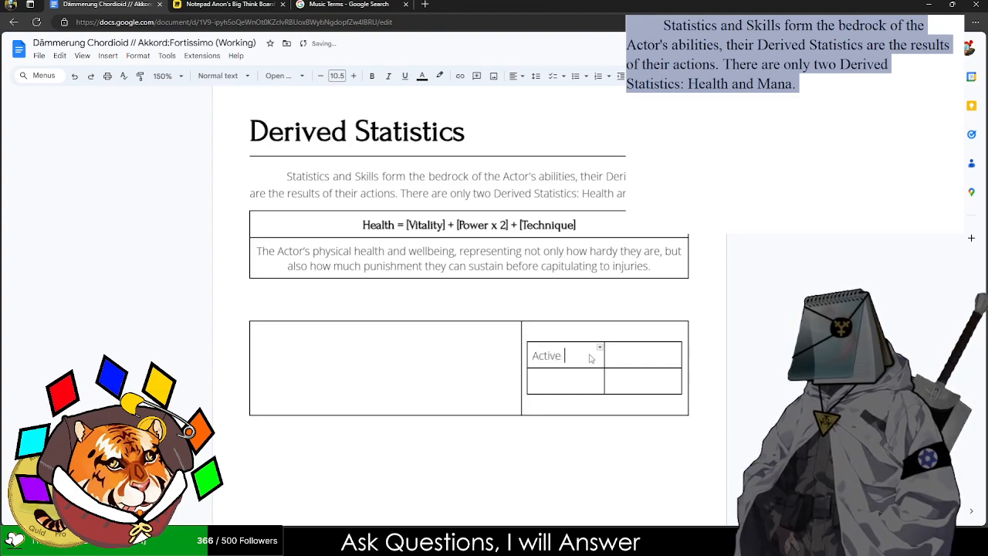
pyautogui.press('Tab')
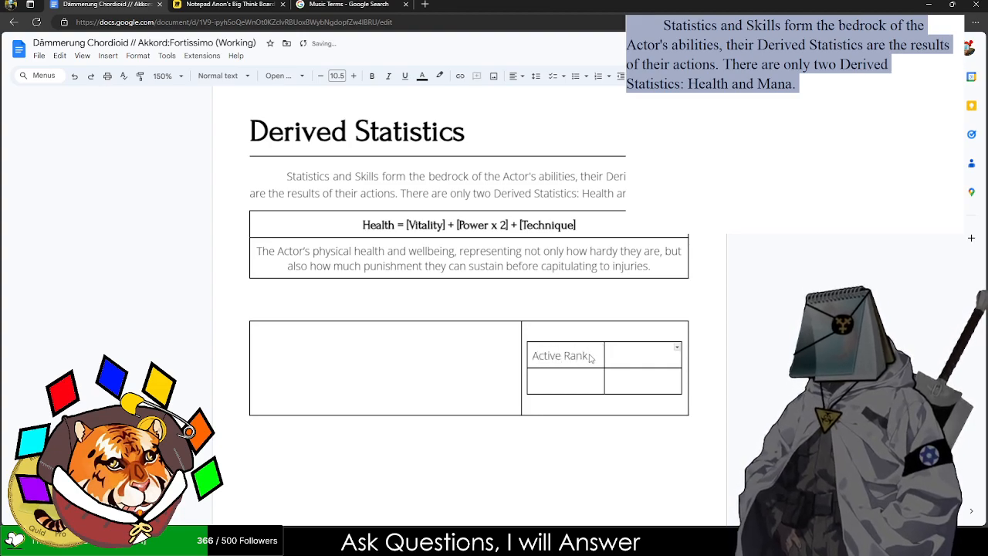
pyautogui.write('Bonus')
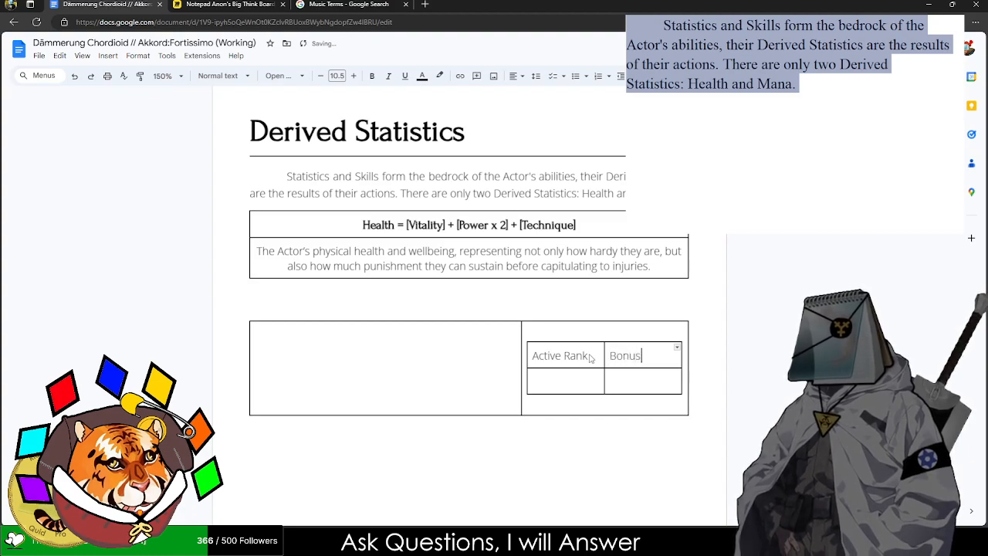
# - List the ranks S, A, B, C, D, E and F in the Active Rank column, one per row, adding rows as needed
pyautogui.press('Tab')
pyautogui.write('S')
pyautogui.press('Tab')
pyautogui.press('Tab')
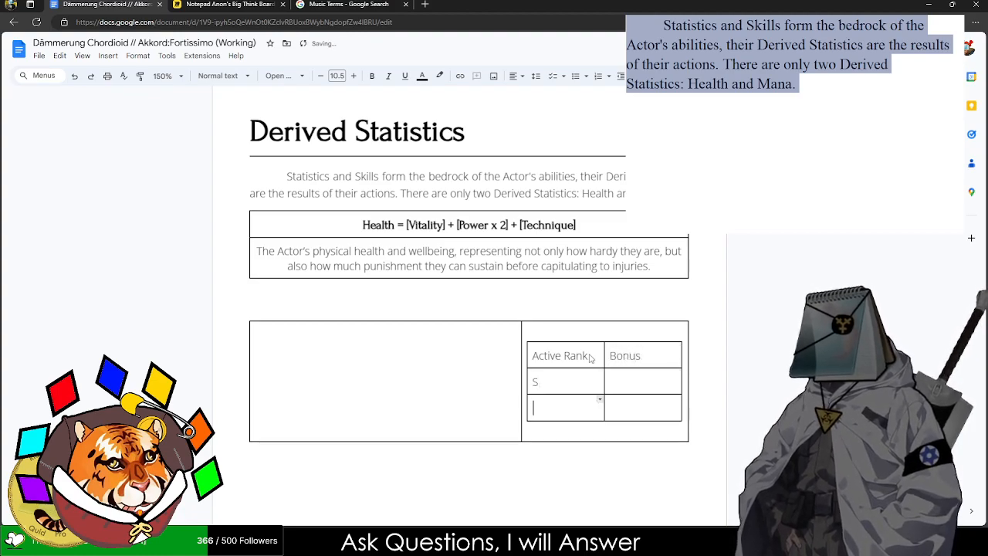
pyautogui.write('A')
pyautogui.press('Tab')
pyautogui.press('Tab')
pyautogui.write('B')
pyautogui.press('Tab')
pyautogui.press('Tab')
pyautogui.write('C')
pyautogui.press('Tab')
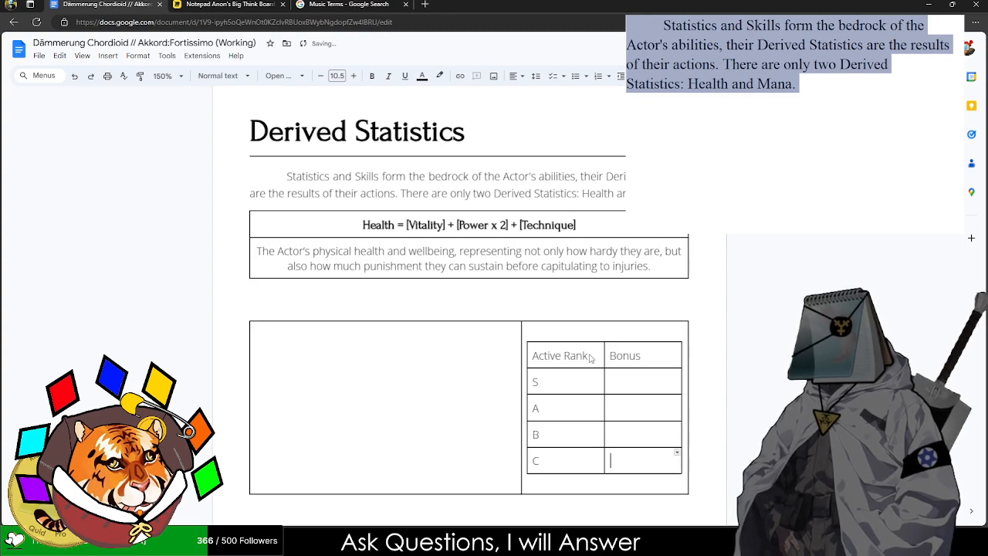
pyautogui.press('Tab')
pyautogui.write('D')
pyautogui.press('Tab')
pyautogui.press('Tab')
pyautogui.press('Tab')
pyautogui.write('F')
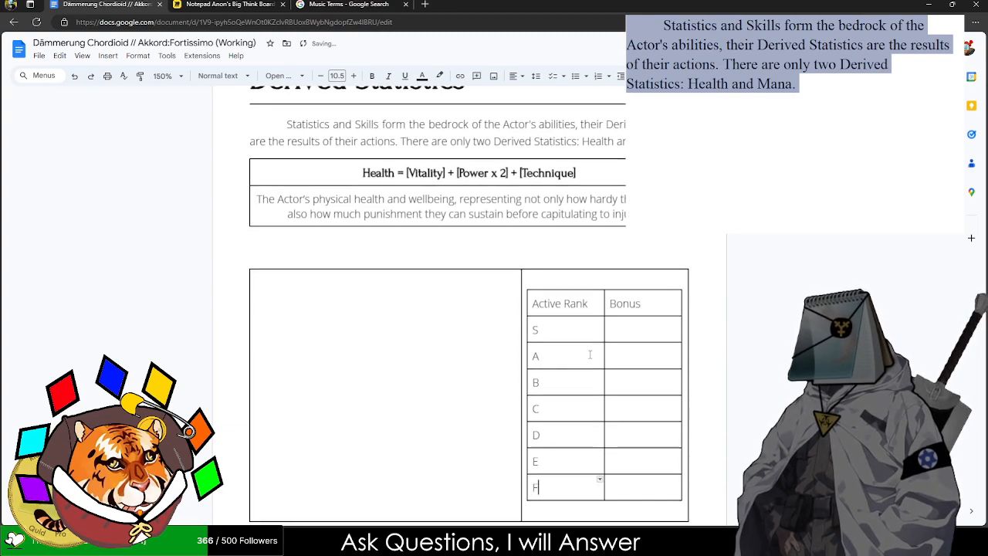
# - Set the blank lines above and below the nested rank table to font size 2
pyautogui.click(683, 276)
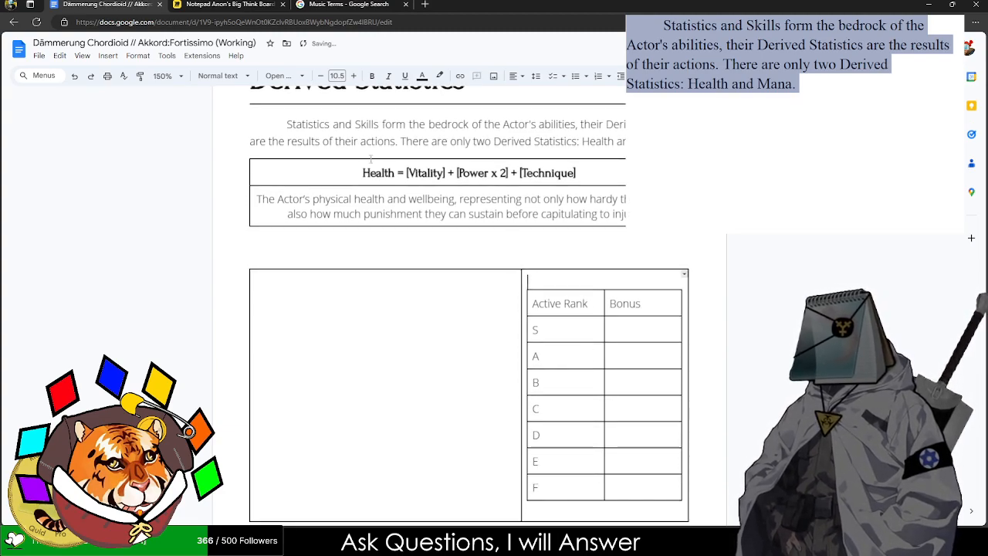
pyautogui.click(334, 75)
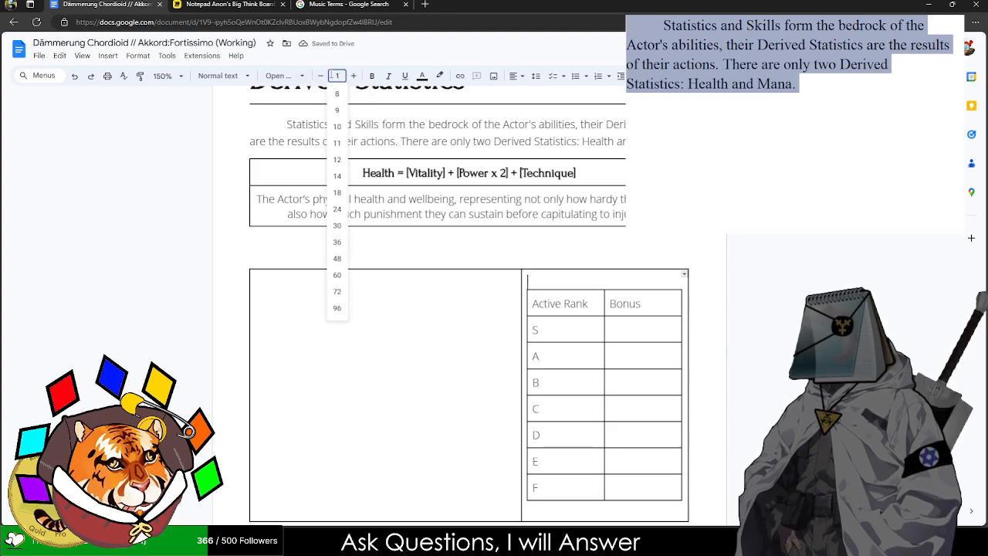
pyautogui.write('2')
pyautogui.press('Return')
pyautogui.click(561, 498)
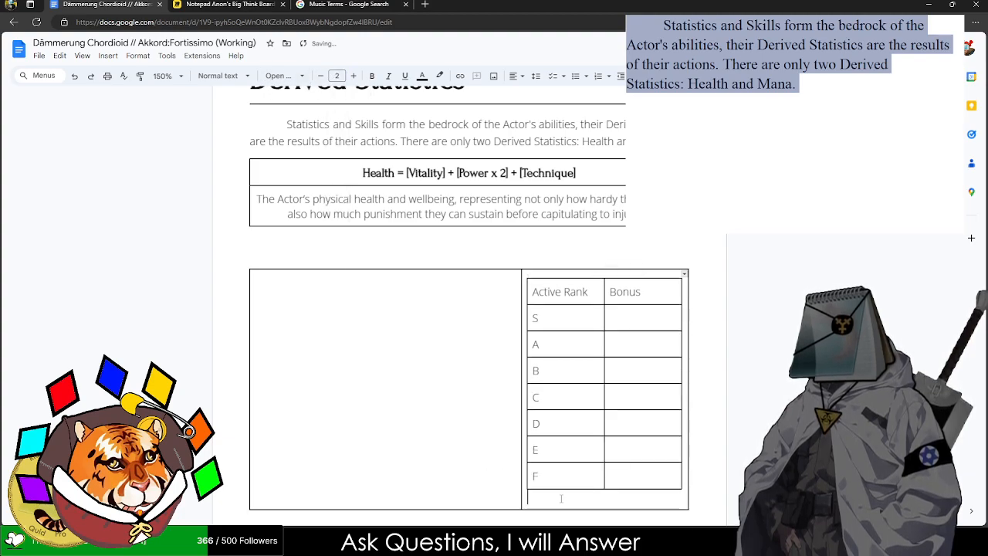
pyautogui.click(338, 75)
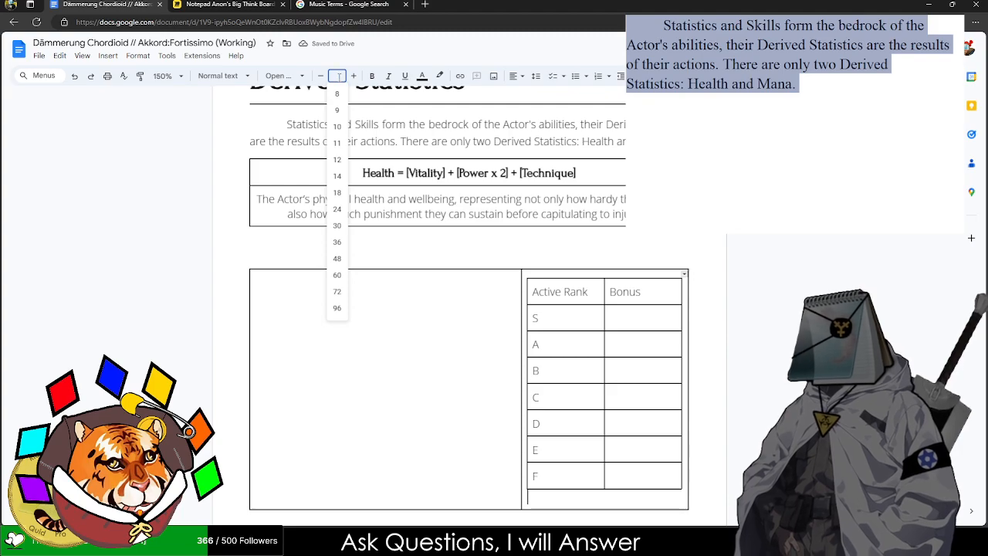
pyautogui.write('2')
pyautogui.press('Return')
# - Change the A rank entry in the nested table to "A - B - C"
pyautogui.click(543, 318)
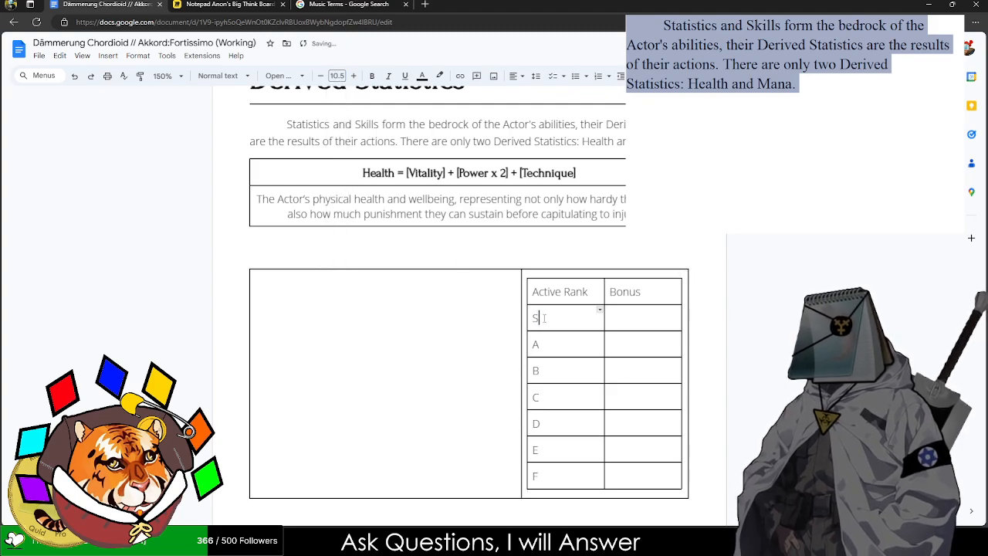
pyautogui.moveTo(563, 350); pyautogui.dragTo(530, 344)
pyautogui.write('A ')
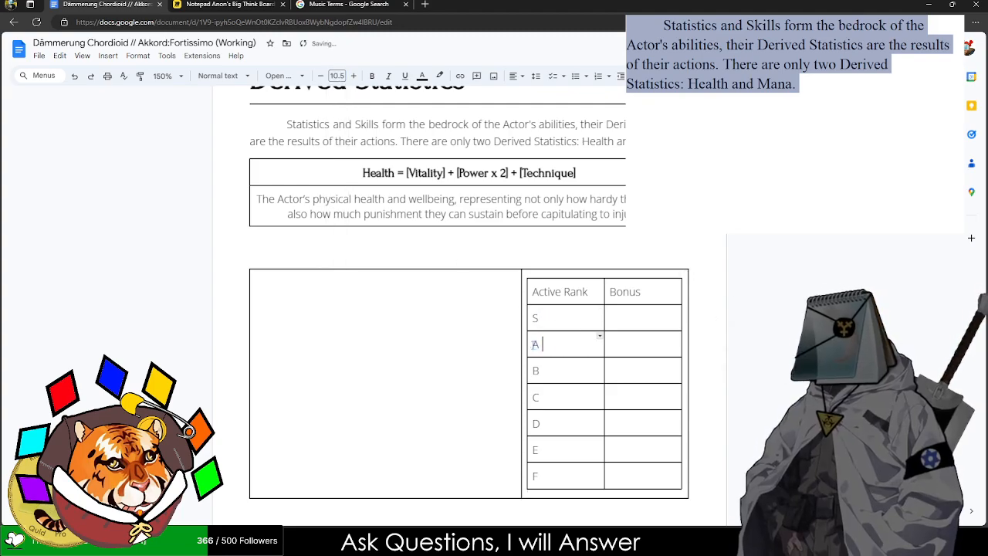
pyautogui.write('- B - C')
# - Replace the B entry beneath "A - B - C" with "D - E"
pyautogui.press('Tab')
pyautogui.press('Tab')
pyautogui.press('Tab')
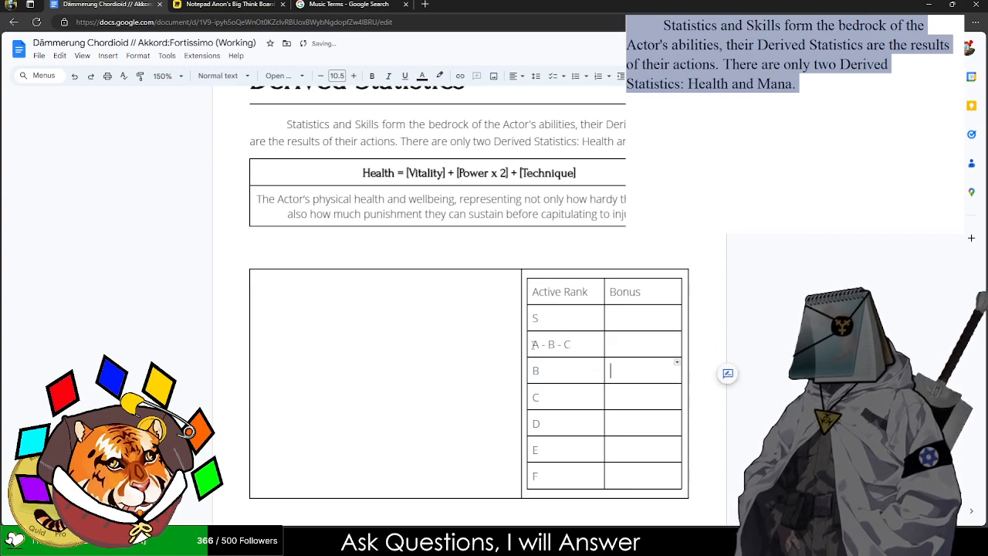
pyautogui.press('Left')
pyautogui.press('BackSpace')
pyautogui.write('D')
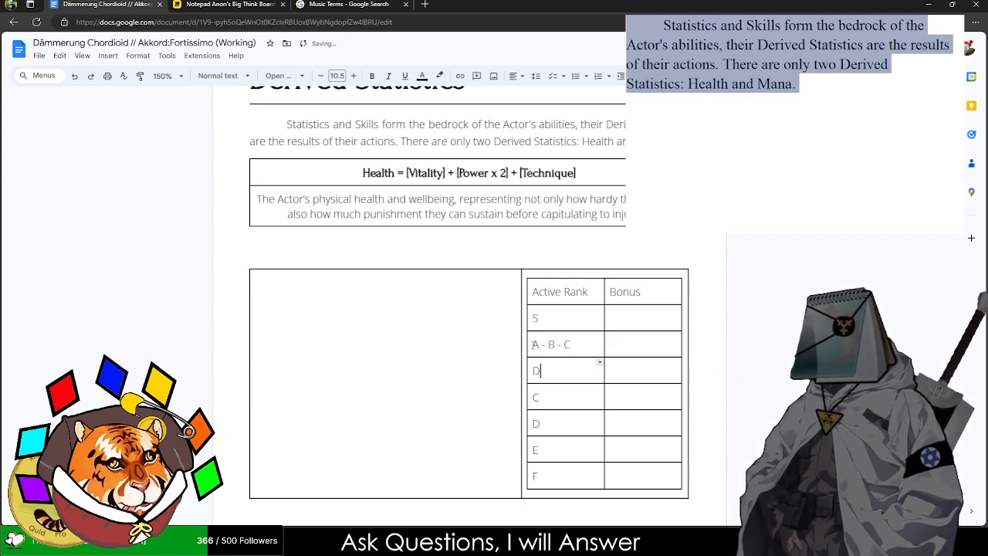
pyautogui.write(' - ')
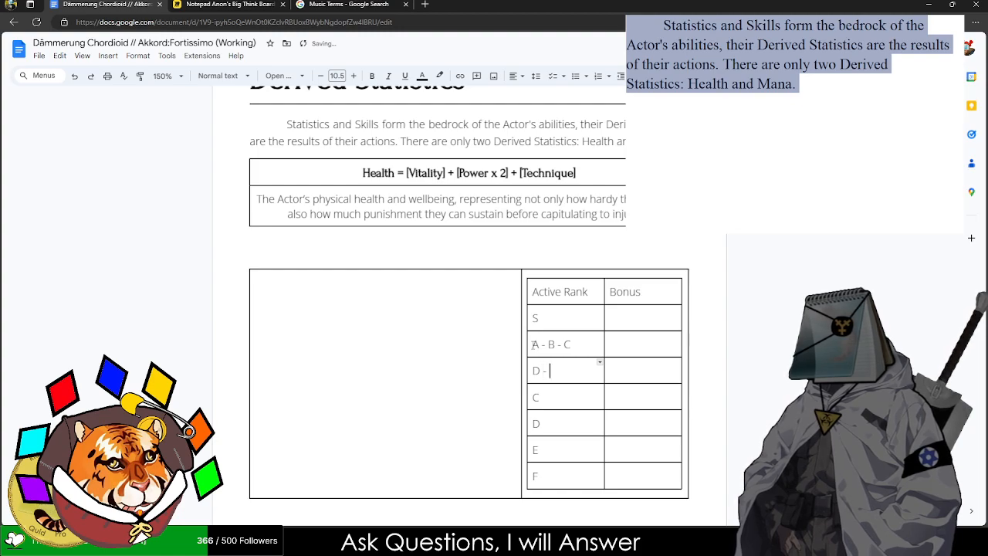
pyautogui.write('E')
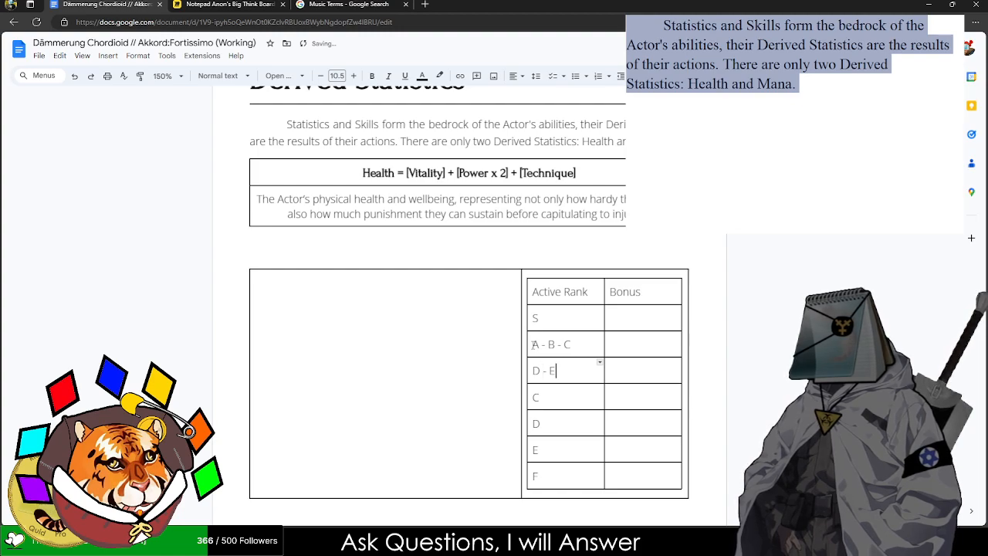
pyautogui.press('Up')
pyautogui.press('Up')
pyautogui.press('Down')
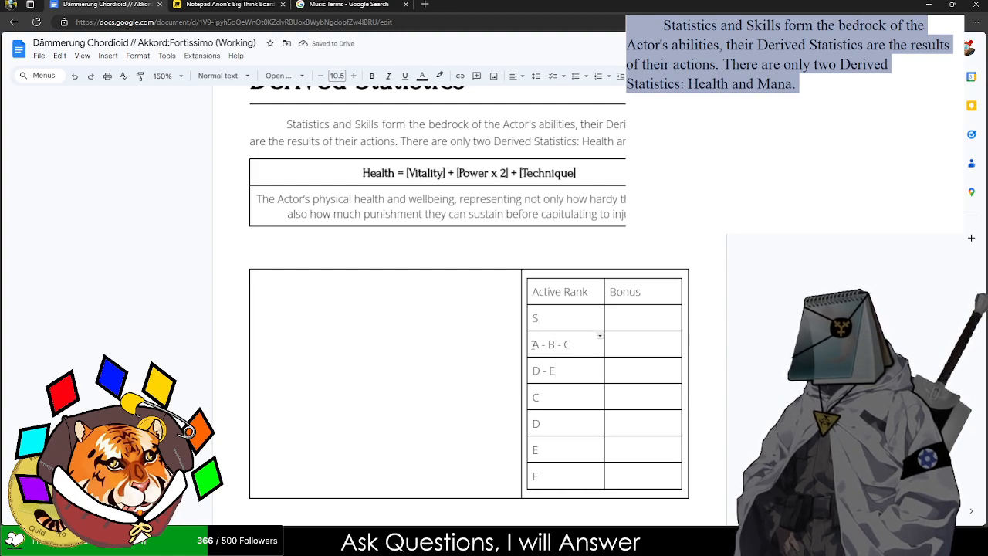
# - Change the S rank entry in the nested table to "S - A" and the entry beneath it to "B - C - D"
pyautogui.press('Up')
pyautogui.write('- A')
pyautogui.press('Down')
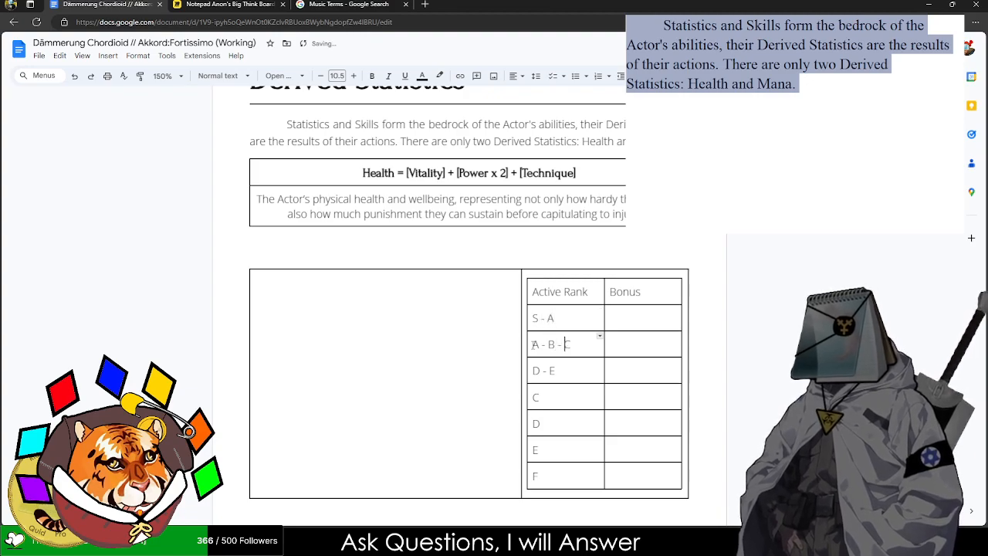
pyautogui.press('BackSpace')
pyautogui.press('BackSpace')
pyautogui.press('BackSpace')
pyautogui.press('BackSpace')
pyautogui.press('BackSpace')
pyautogui.press('BackSpace')
pyautogui.press('BackSpace')
pyautogui.press('BackSpace')
pyautogui.press('BackSpace')
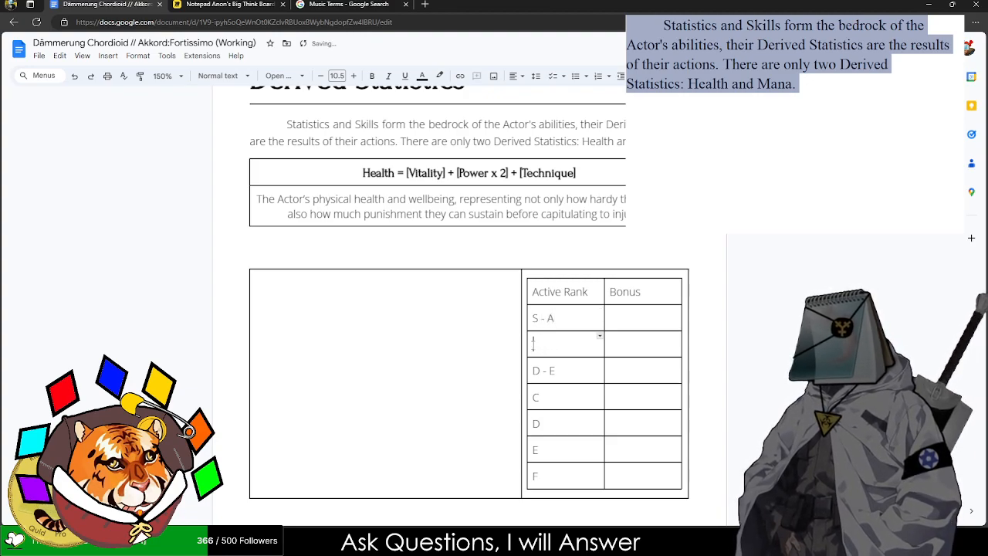
pyautogui.write('B - C - D')
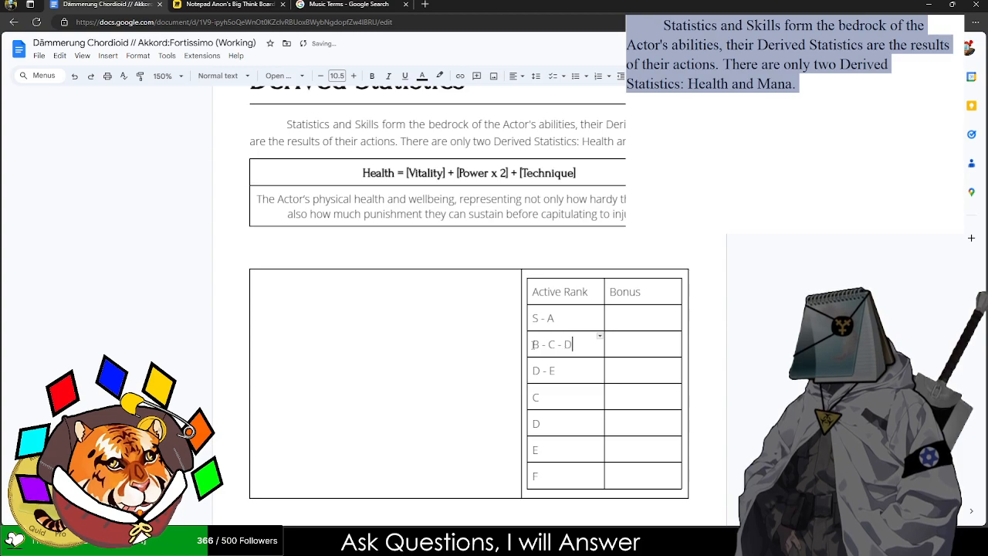
# - Change the entry beneath "B - C - D" in the nested table to "E - F"
pyautogui.press('Down')
pyautogui.press('BackSpace')
pyautogui.press('BackSpace')
pyautogui.press('BackSpace')
pyautogui.write('E')
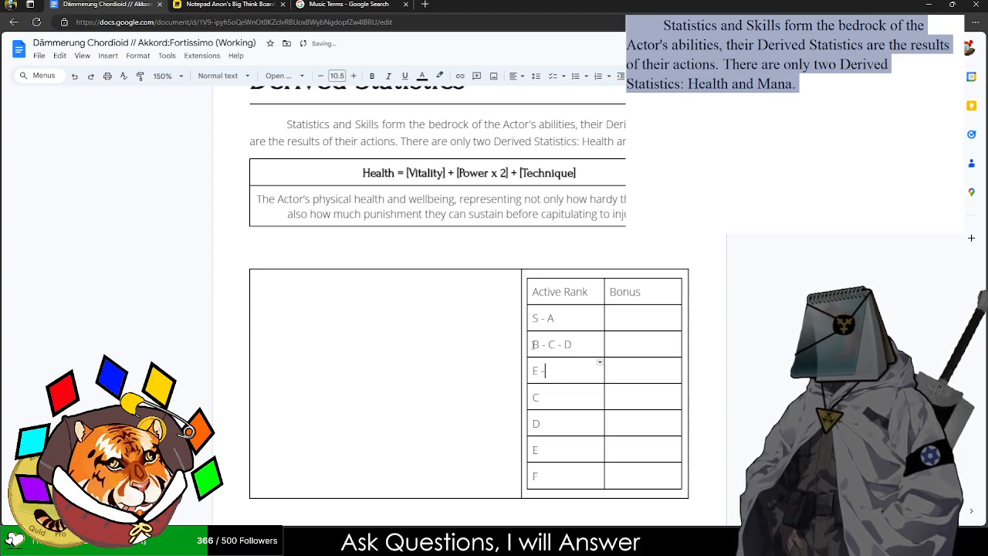
# - Delete the leftover C, D, E and F rows from the nested rank table
pyautogui.moveTo(541, 396); pyautogui.dragTo(625, 479)
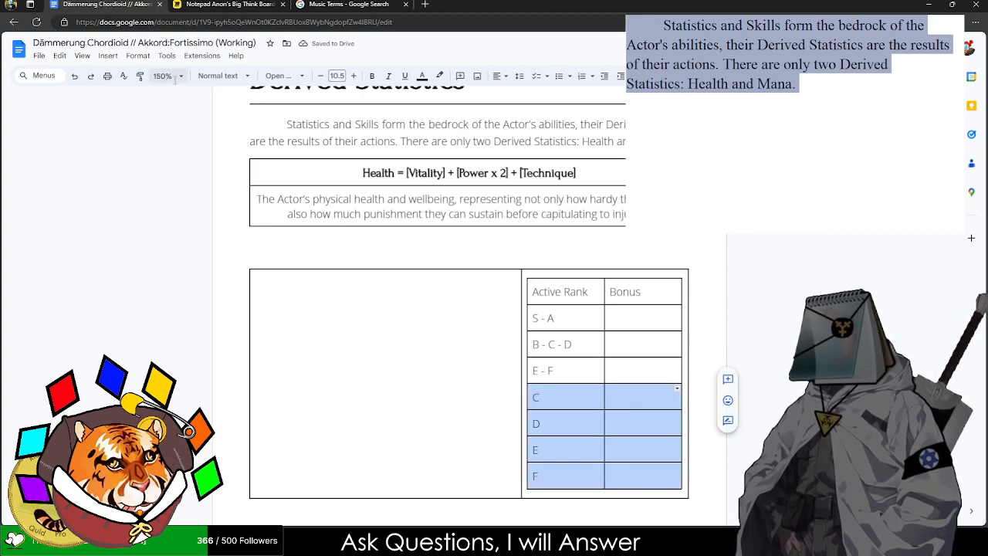
pyautogui.click(128, 57)
pyautogui.click(128, 56)
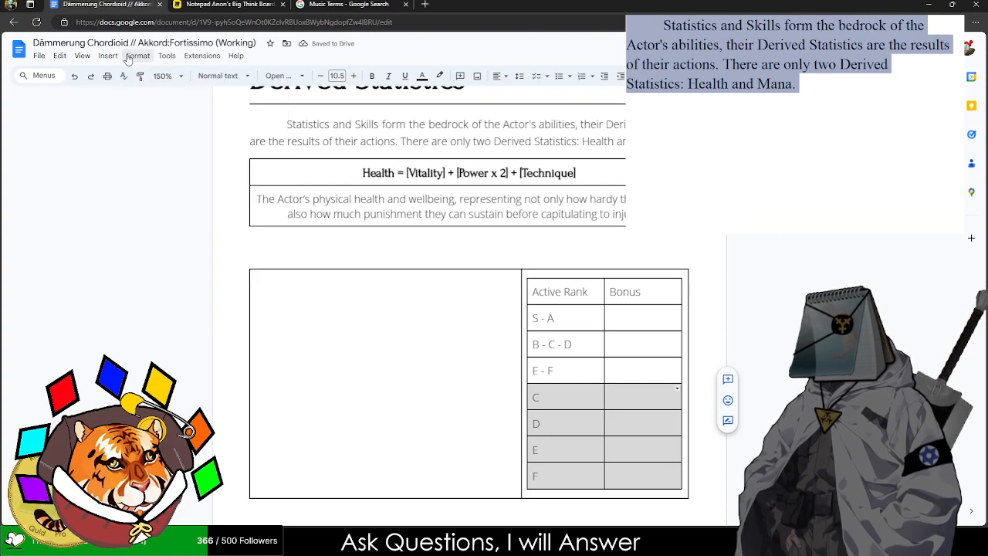
pyautogui.rightClick(571, 393)
pyautogui.click(648, 343)
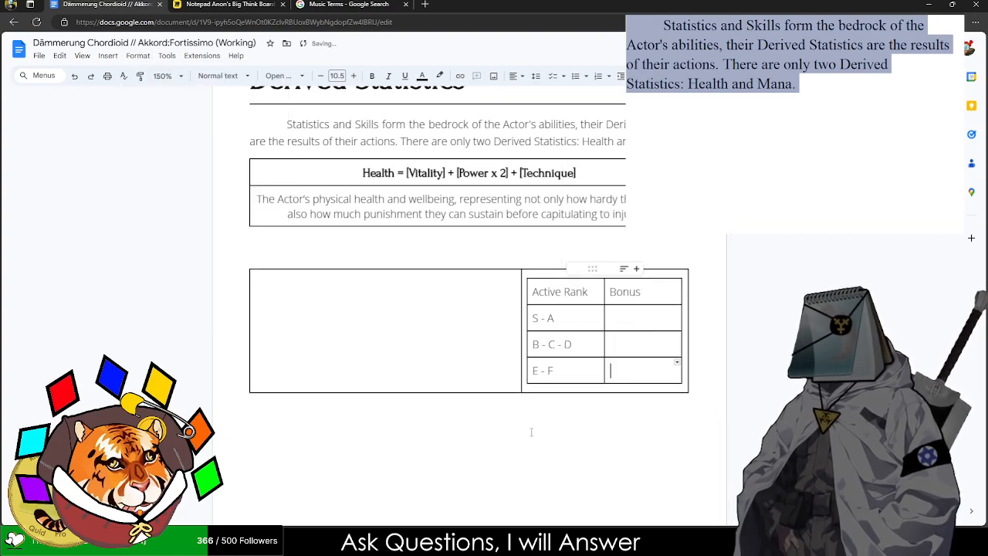
# - Center all text in the nested rank table and bold its Active Rank and Bonus header row
pyautogui.click(640, 316)
pyautogui.moveTo(580, 298); pyautogui.dragTo(633, 374)
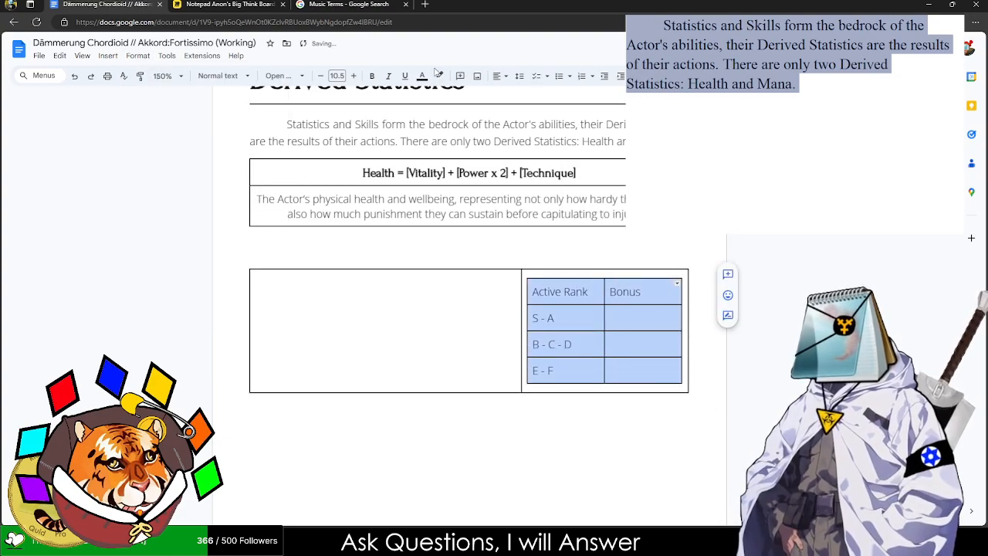
pyautogui.click(499, 76)
pyautogui.click(518, 96)
pyautogui.click(569, 295)
pyautogui.moveTo(551, 299); pyautogui.dragTo(631, 303)
pyautogui.hotkey('ctrl', 'b')
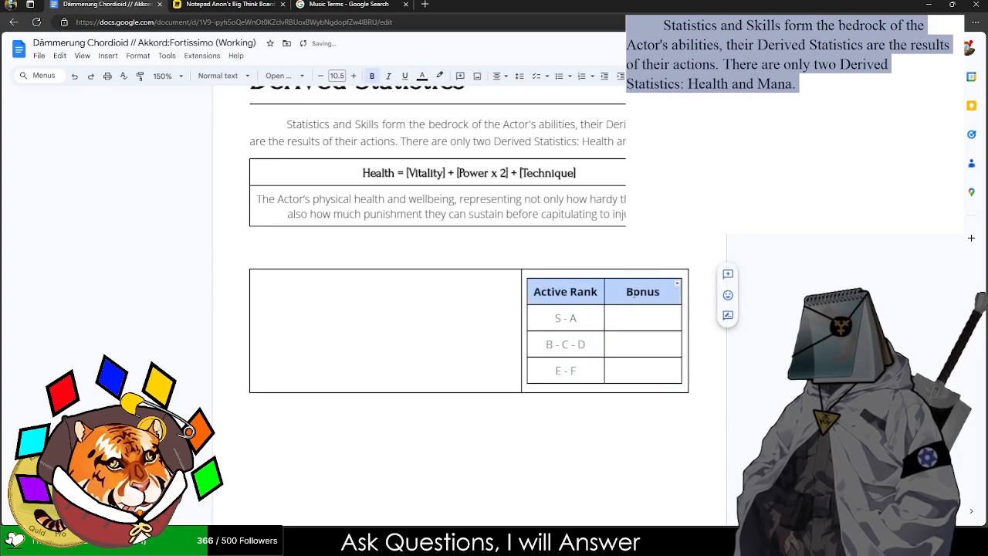
# - Delete the nested Active Rank table and the two-column table that contained it
pyautogui.click(627, 313)
pyautogui.moveTo(534, 294); pyautogui.dragTo(613, 362)
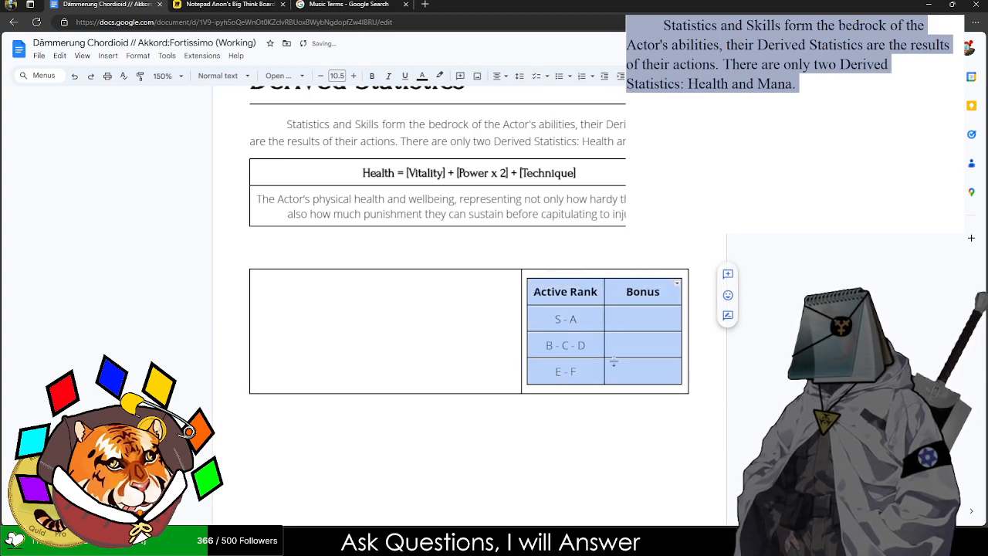
pyautogui.click(631, 315)
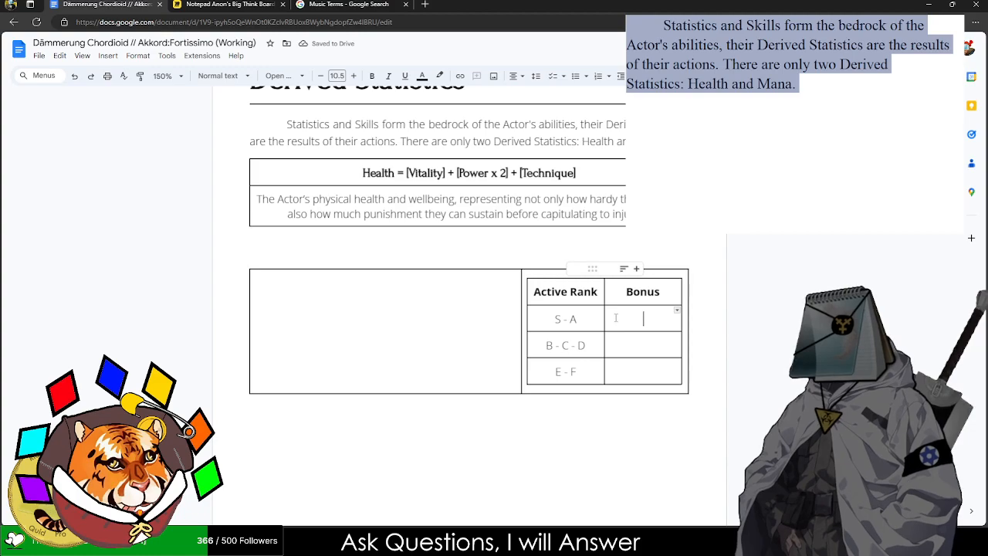
pyautogui.moveTo(631, 315); pyautogui.dragTo(629, 371)
pyautogui.rightClick(629, 371)
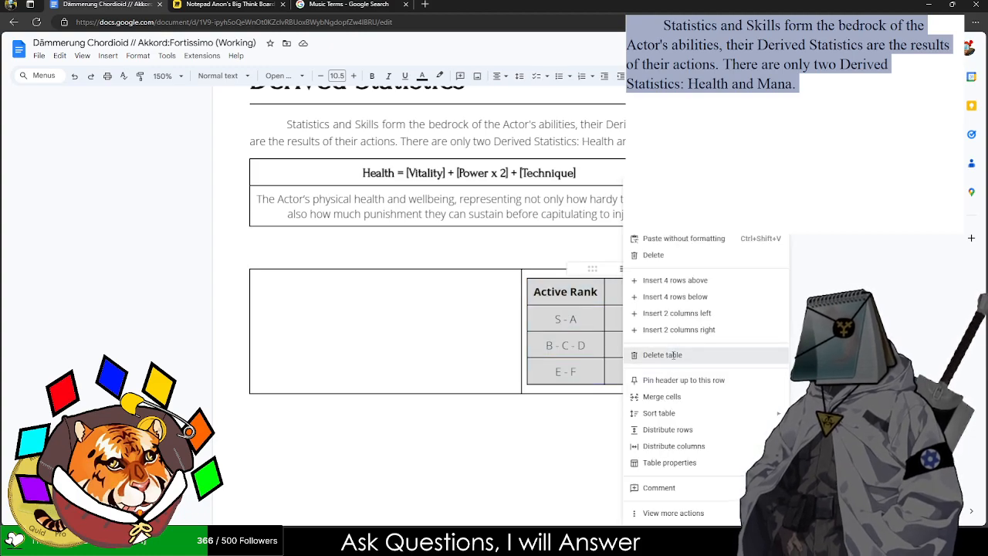
pyautogui.click(669, 357)
pyautogui.moveTo(525, 280); pyautogui.dragTo(518, 279)
pyautogui.rightClick(558, 293)
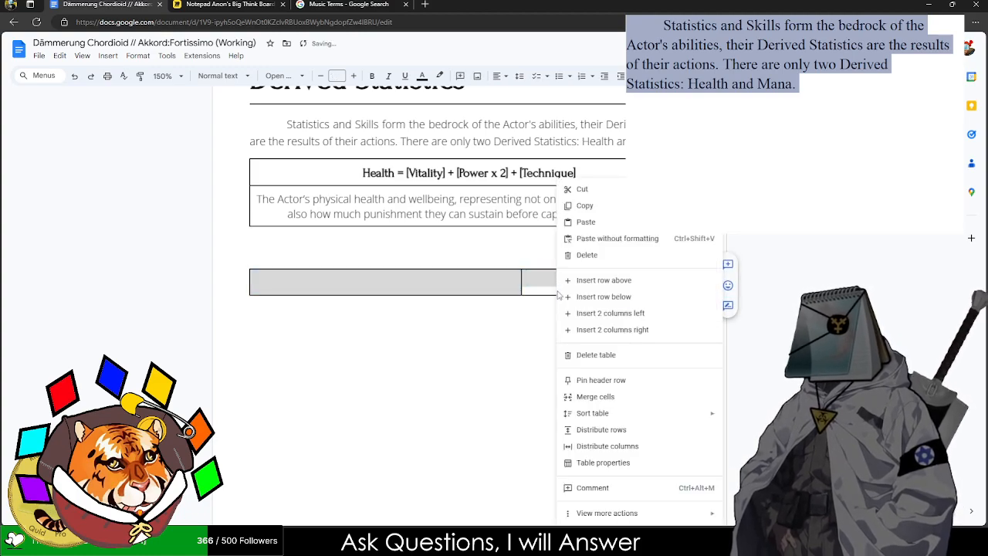
pyautogui.click(611, 355)
# - Enlarge the Health formula line at the head of the Health table to font size 16
pyautogui.tripleClick(515, 216)
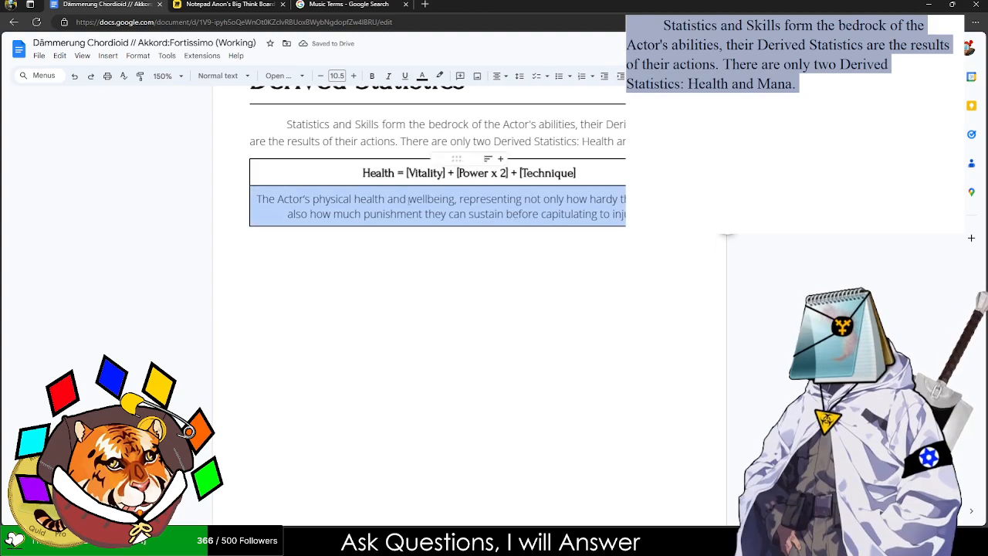
pyautogui.tripleClick(508, 173)
pyautogui.click(353, 75)
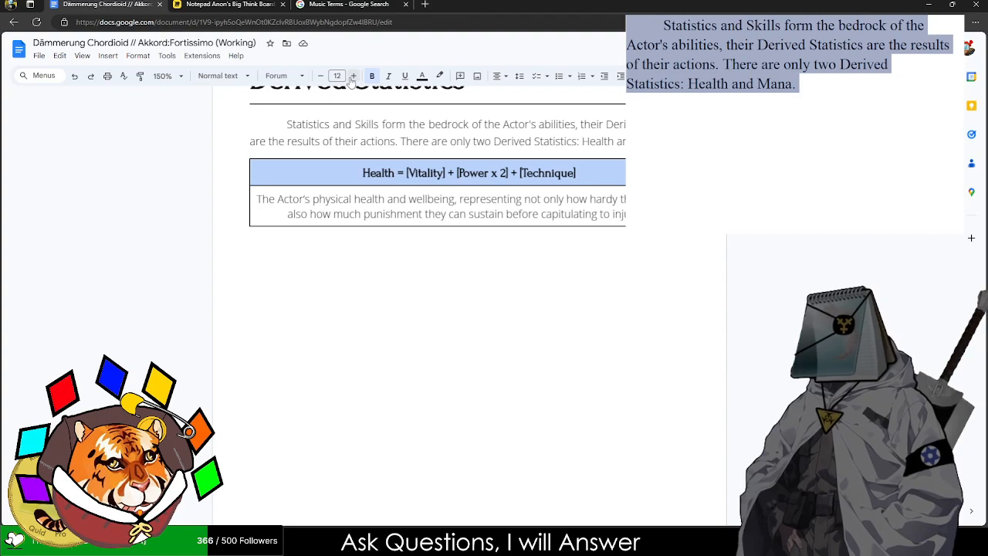
pyautogui.click(353, 74)
pyautogui.click(352, 75)
pyautogui.click(353, 75)
pyautogui.click(461, 217)
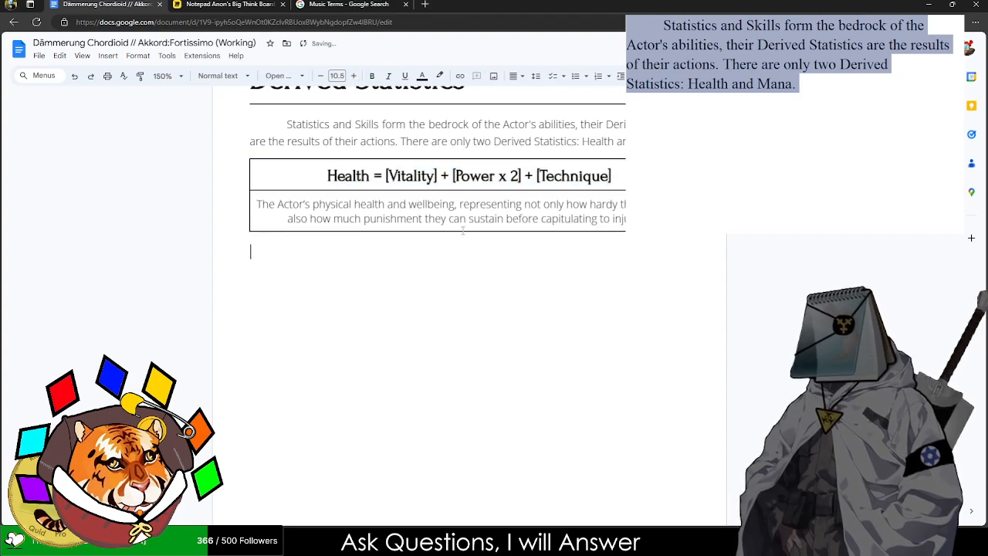
pyautogui.tripleClick(500, 213)
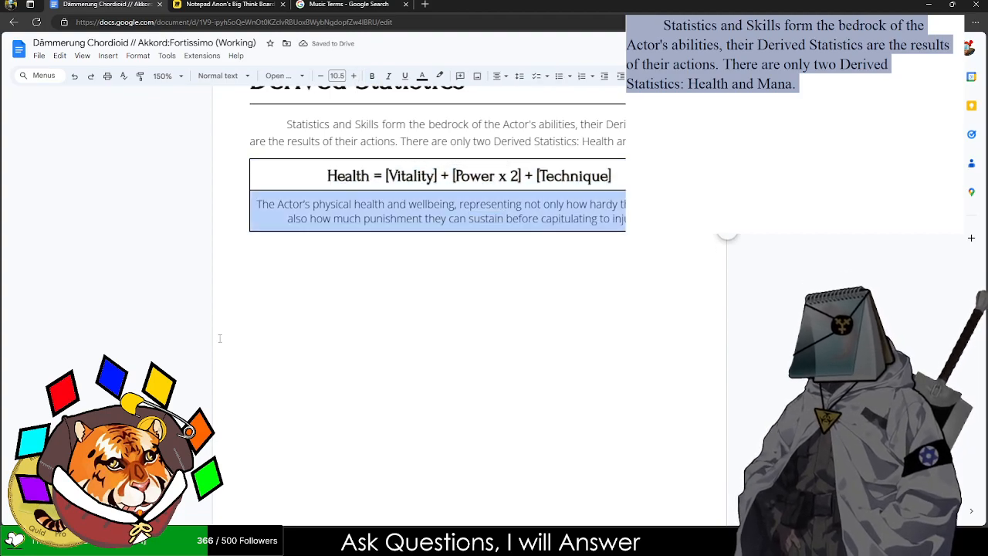
# - Switch to the separate drafting window and clear the old Statistics and Skills paragraph
pyautogui.click(677, 31)
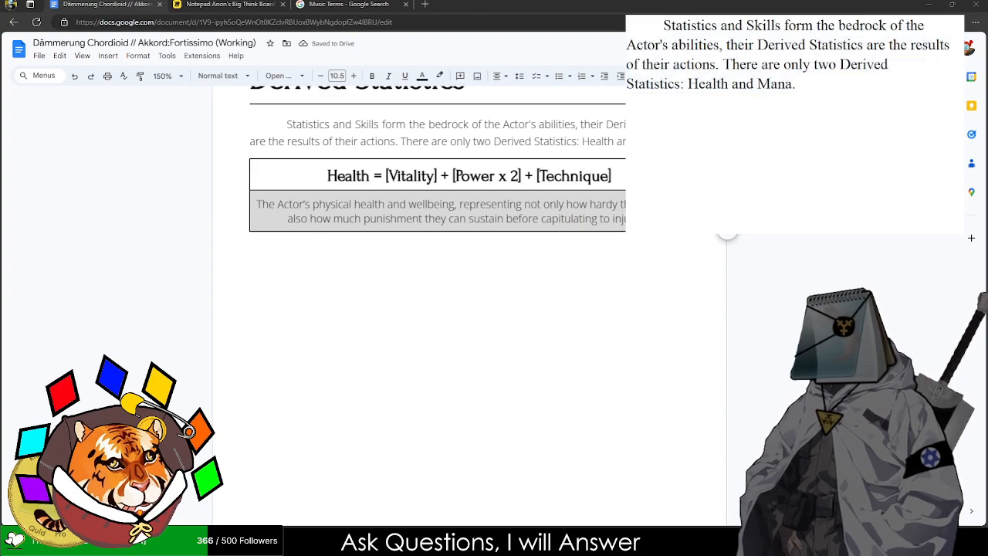
pyautogui.press('Return')
pyautogui.press('Tab')
pyautogui.hotkey('ctrl', 'a')
pyautogui.press('BackSpace')
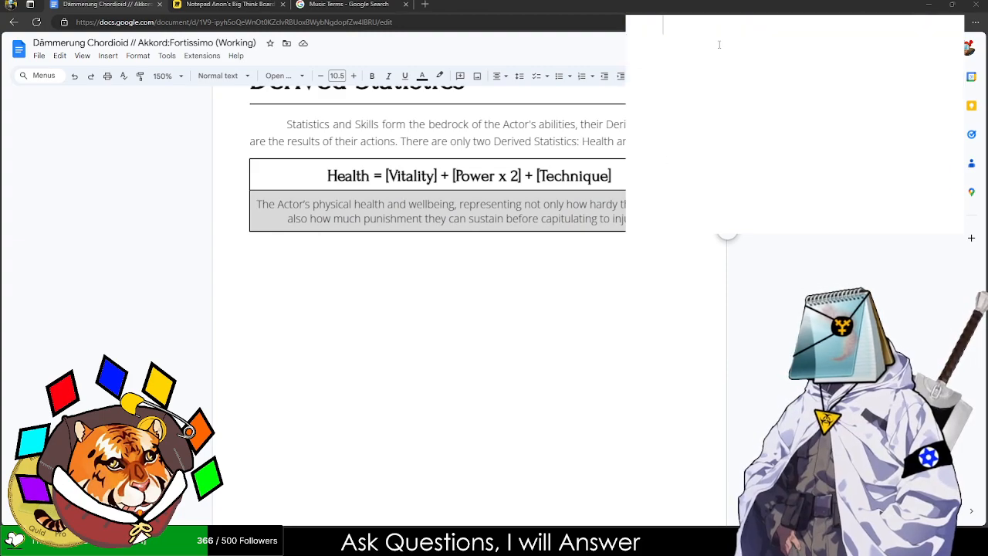
# - Begin the indented draft paragraph with "Health is the measure of the bodily harm"
pyautogui.write('Health is the measu')
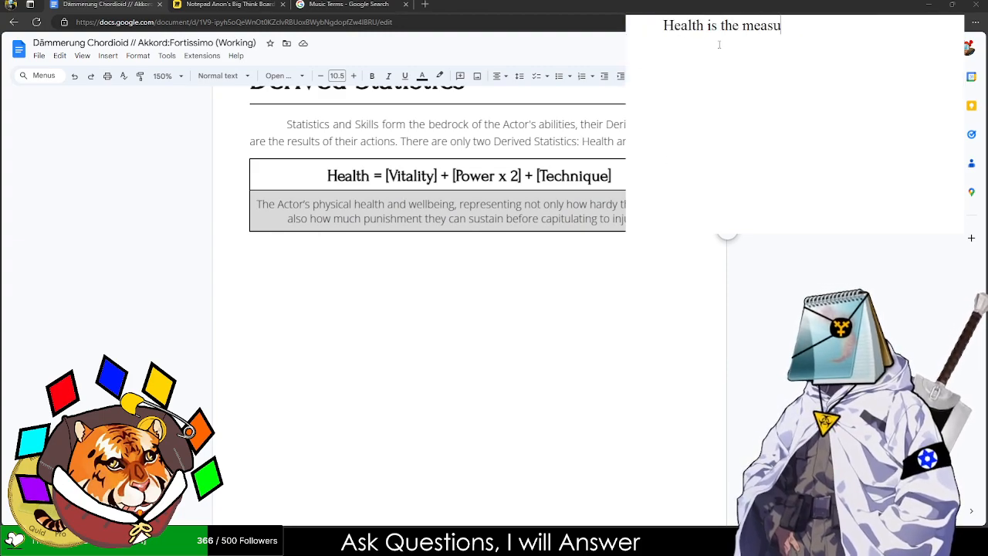
pyautogui.write('re of the physical bod')
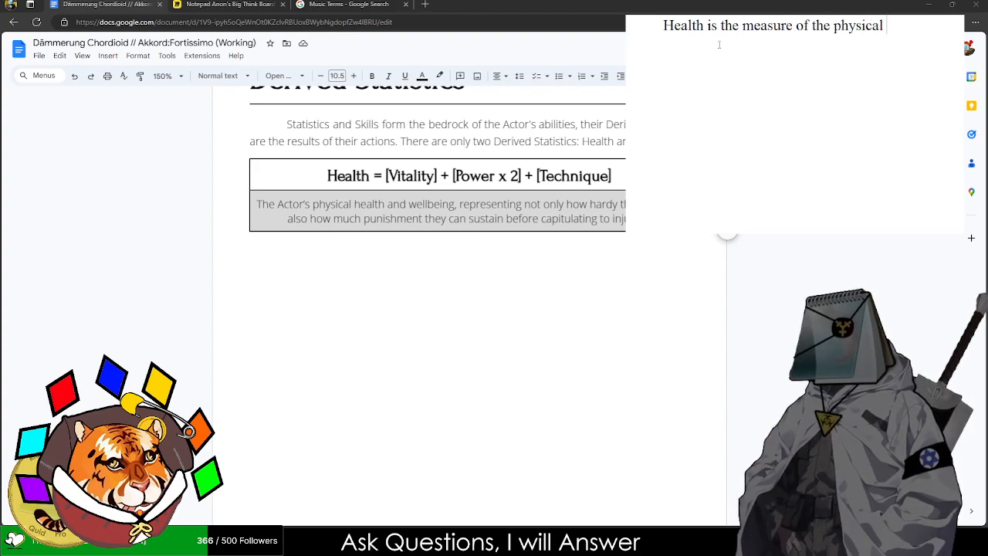
pyautogui.press('BackSpace')
pyautogui.press('BackSpace')
pyautogui.press('BackSpace')
pyautogui.write('bodily harm')
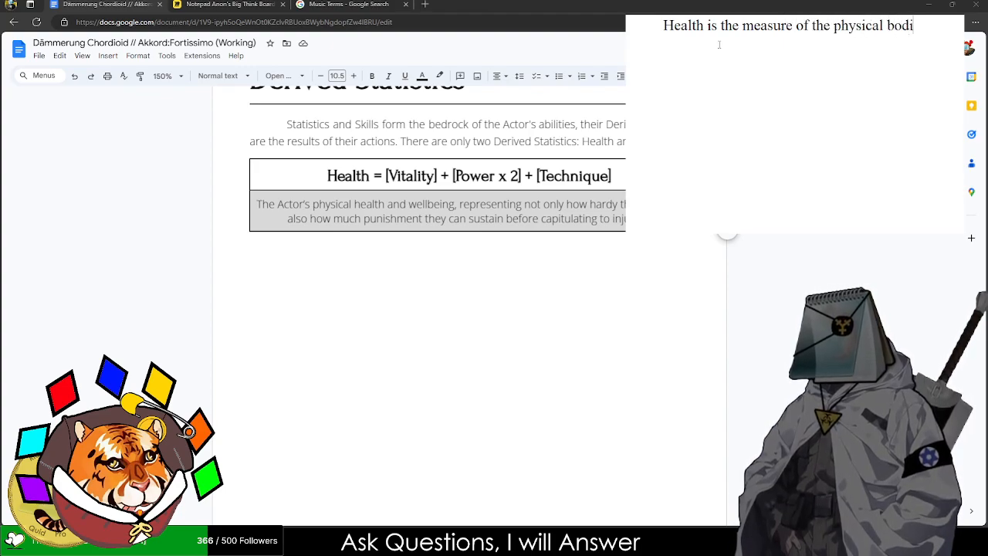
pyautogui.press('BackSpace')
pyautogui.press('BackSpace')
pyautogui.press('BackSpace')
pyautogui.press('BackSpace')
pyautogui.press('BackSpace')
pyautogui.press('BackSpace')
pyautogui.press('BackSpace')
pyautogui.press('BackSpace')
pyautogui.press('BackSpace')
pyautogui.press('BackSpace')
pyautogui.press('BackSpace')
pyautogui.press('BackSpace')
pyautogui.press('BackSpace')
pyautogui.press('BackSpace')
pyautogui.press('BackSpace')
pyautogui.press('BackSpace')
pyautogui.press('BackSpace')
pyautogui.press('BackSpace')
pyautogui.press('BackSpace')
pyautogui.press('BackSpace')
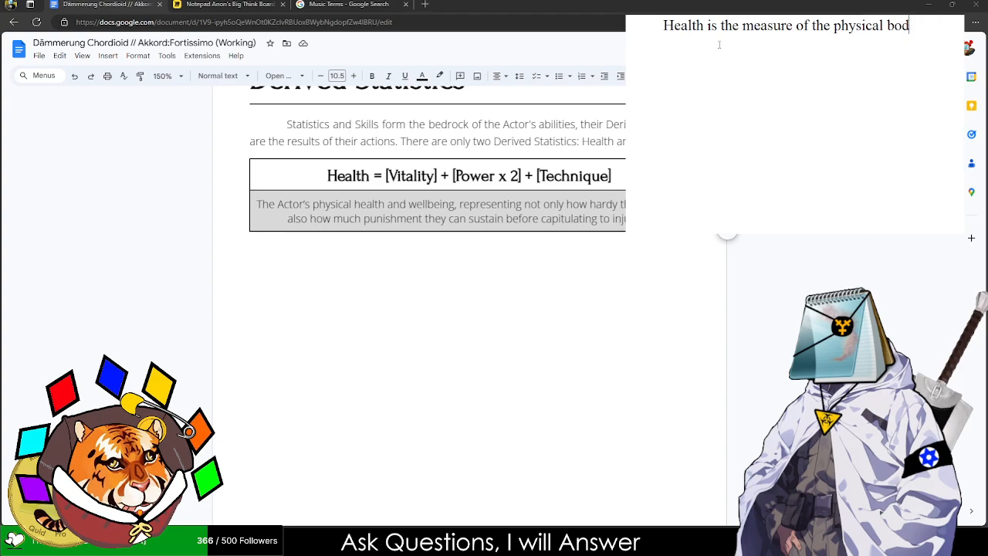
pyautogui.write('bodily harm')
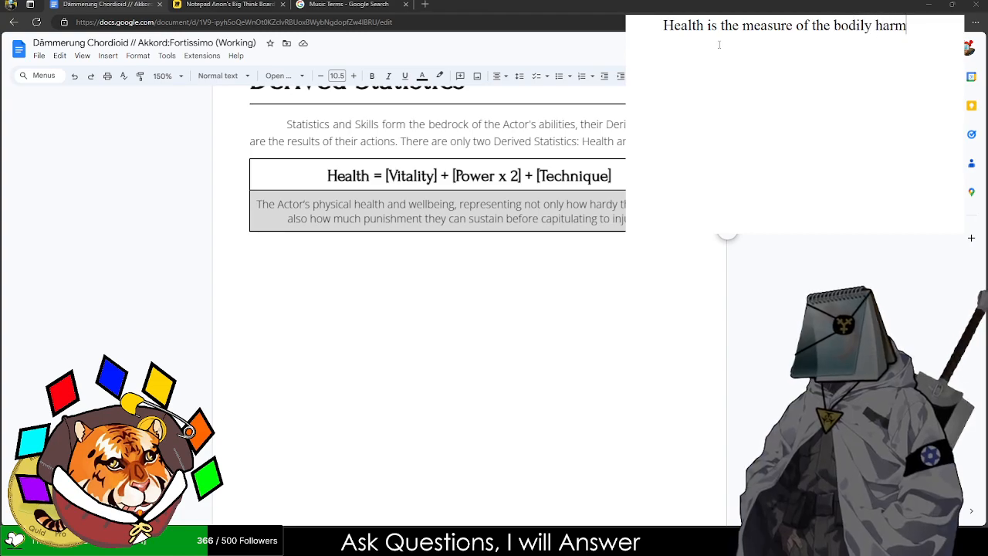
# - Complete the draft sentence with "an Actor can suffer from before they collapse from their injuries."
pyautogui.write(' a ')
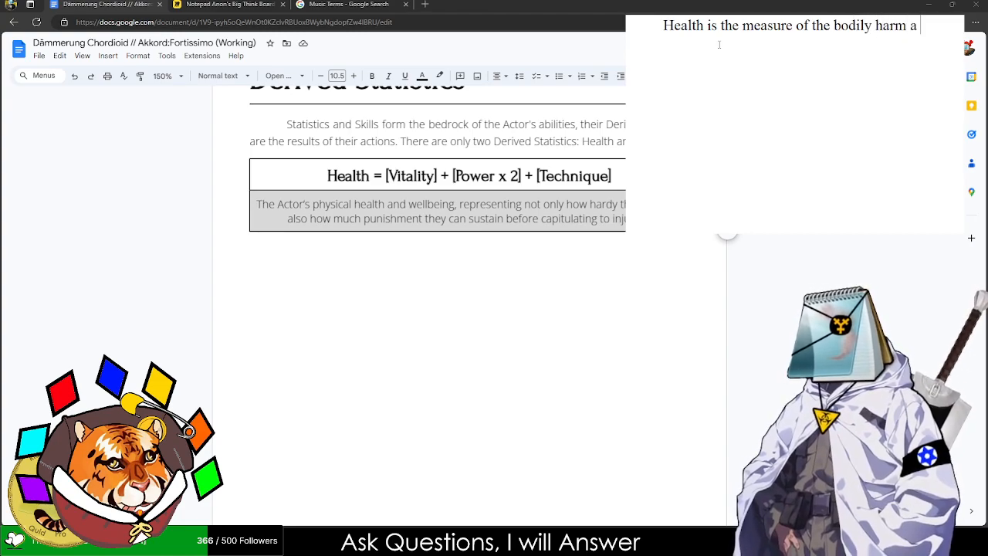
pyautogui.write('Acto')
pyautogui.press('BackSpace')
pyautogui.press('BackSpace')
pyautogui.press('BackSpace')
pyautogui.press('BackSpace')
pyautogui.press('BackSpace')
pyautogui.write('n ')
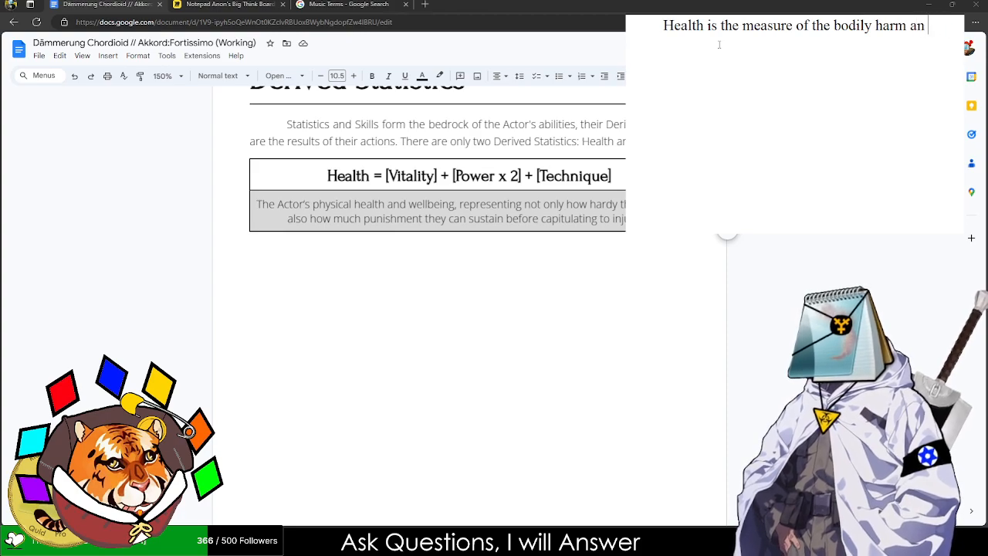
pyautogui.write('Actor can suffer')
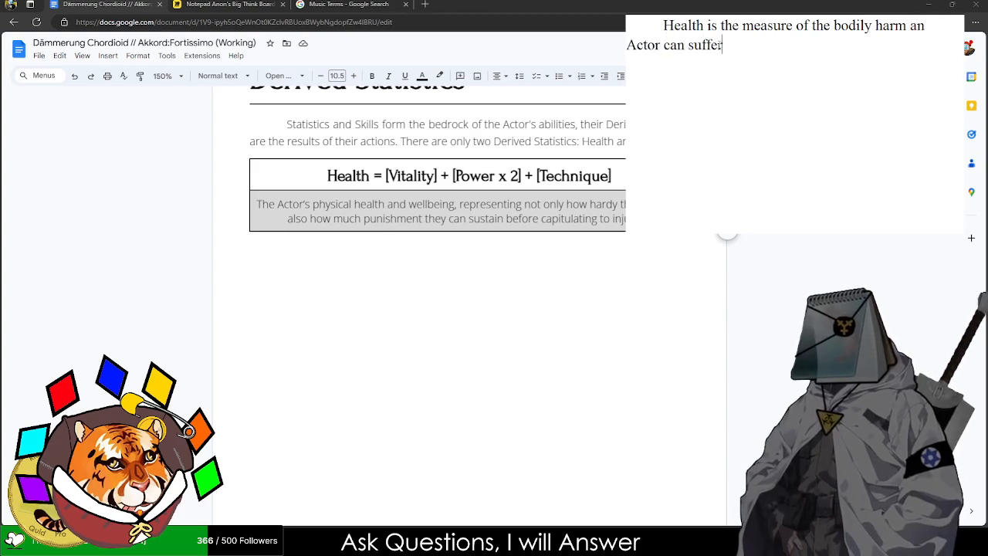
pyautogui.write(' from before they ')
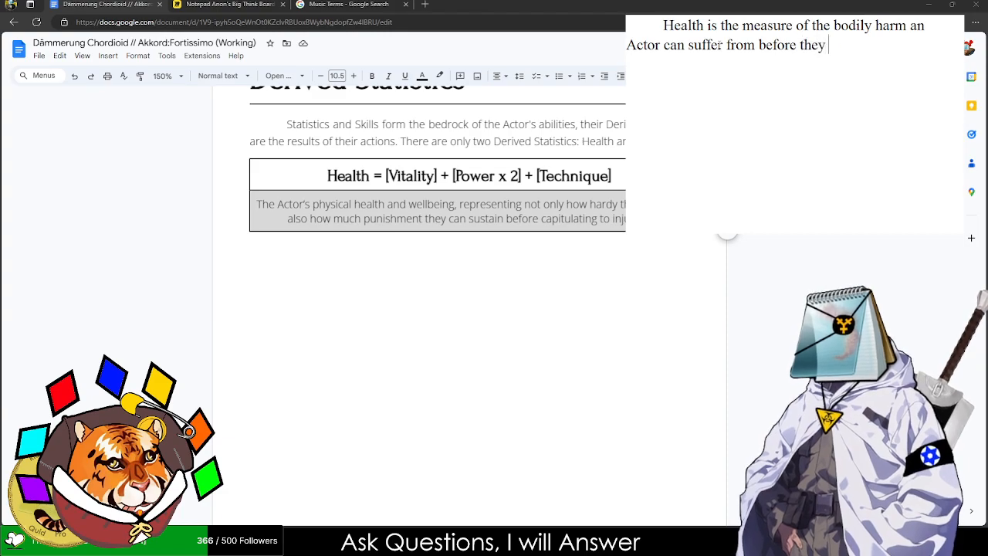
pyautogui.write('collapse from the')
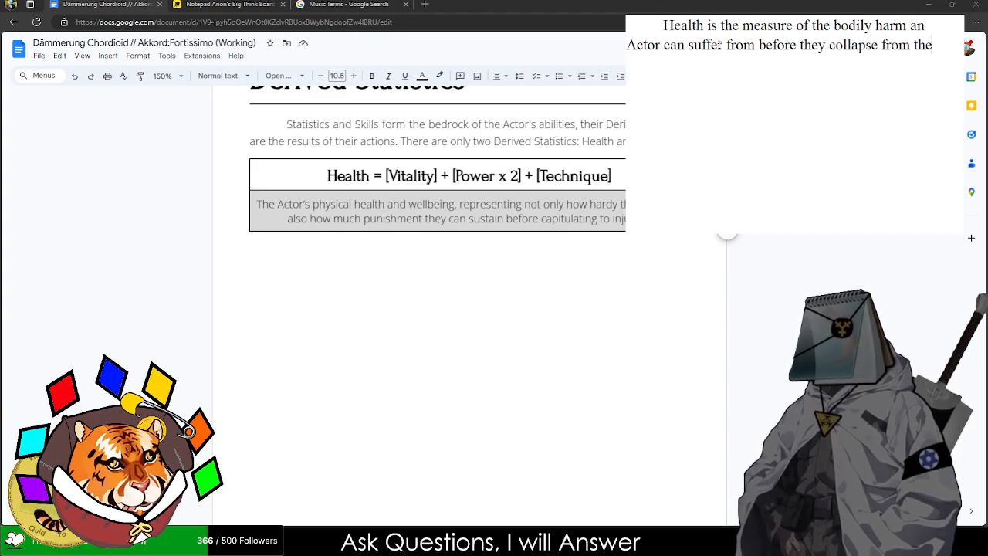
pyautogui.write('ir injurie')
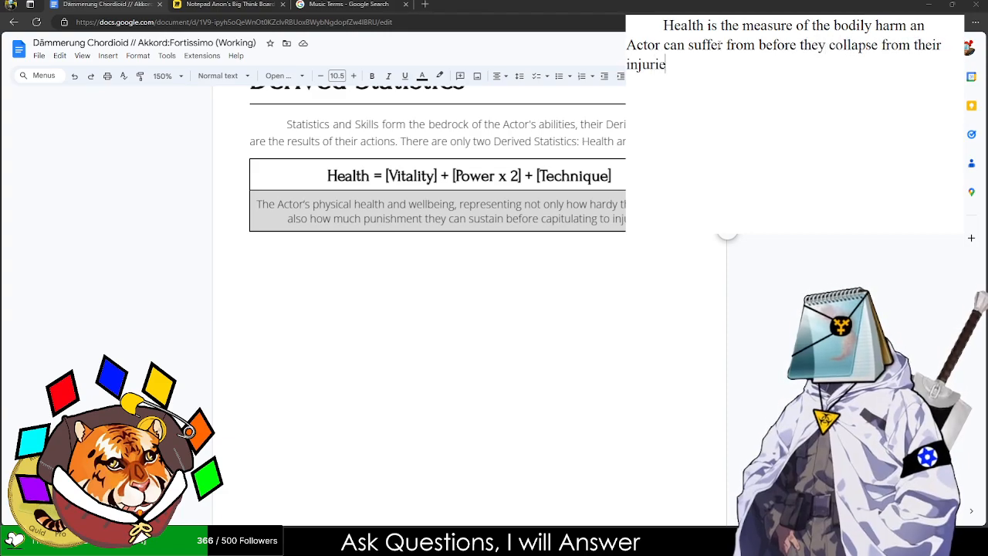
pyautogui.write('s. Upon r')
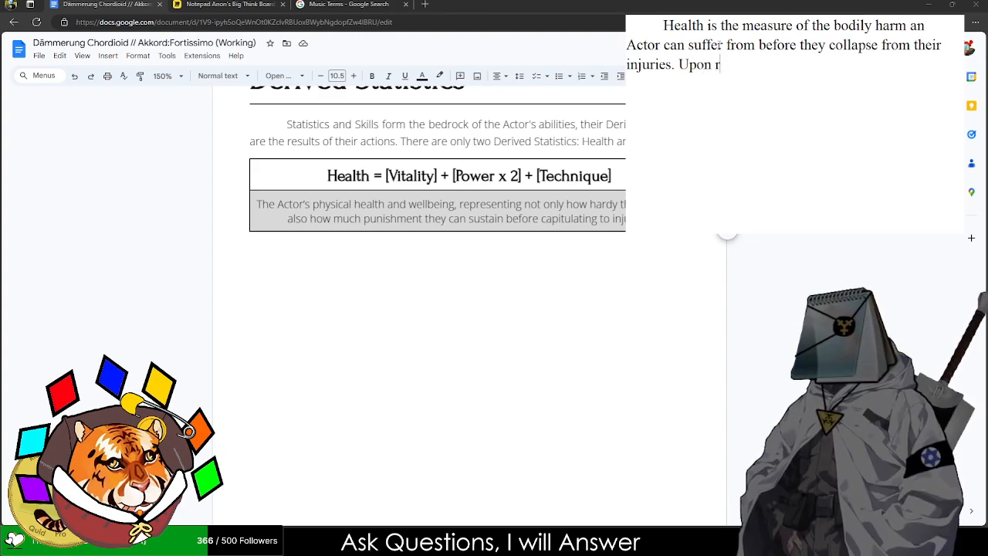
pyautogui.press('BackSpace')
pyautogui.press('BackSpace')
pyautogui.press('BackSpace')
pyautogui.write('U')
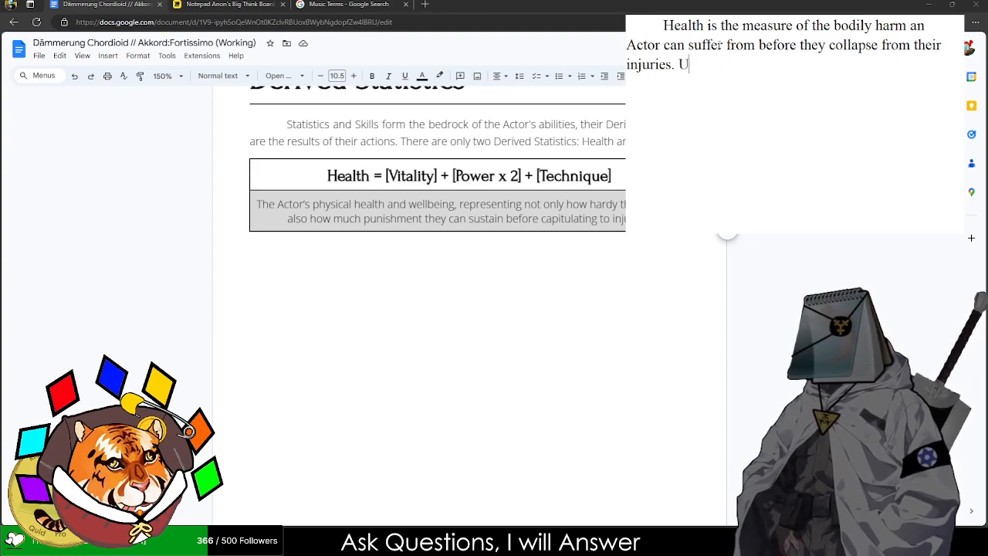
pyautogui.press('BackSpace')
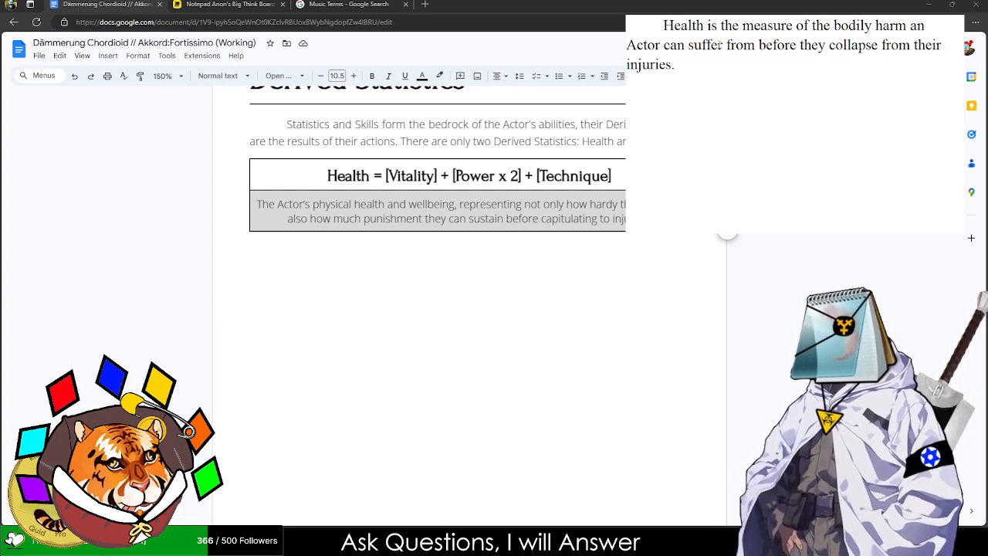
pyautogui.write('Reaching')
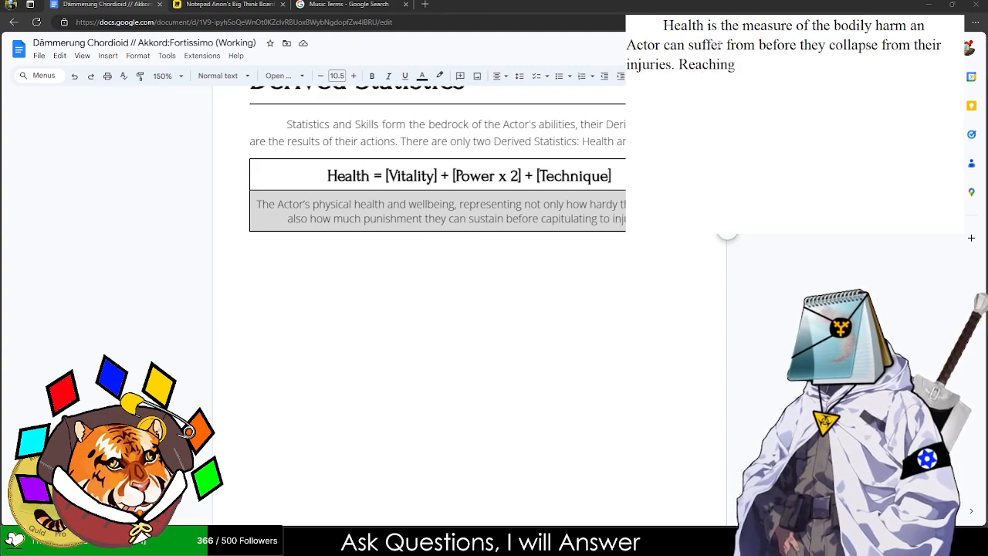
pyautogui.press('BackSpace')
pyautogui.press('BackSpace')
pyautogui.press('BackSpace')
pyautogui.press('BackSpace')
pyautogui.press('BackSpace')
pyautogui.press('BackSpace')
pyautogui.press('BackSpace')
pyautogui.press('BackSpace')
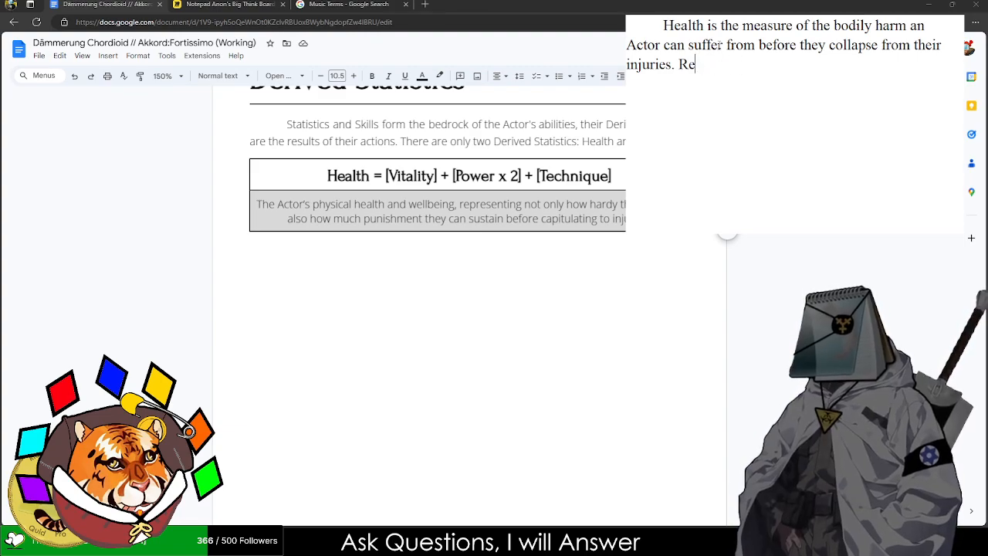
pyautogui.write('Reaching th')
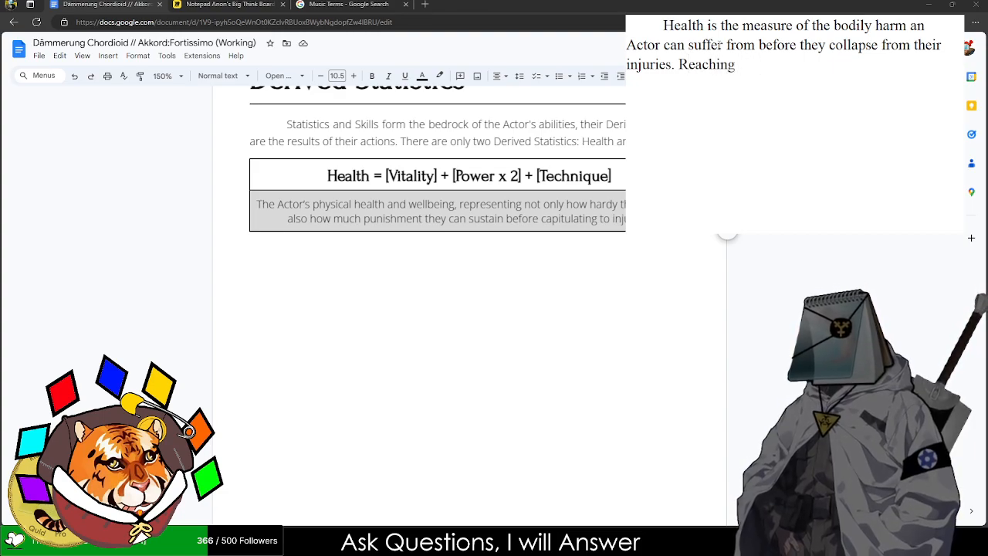
pyautogui.press('BackSpace')
pyautogui.press('BackSpace')
pyautogui.press('BackSpace')
pyautogui.press('BackSpace')
pyautogui.press('BackSpace')
pyautogui.press('BackSpace')
pyautogui.press('BackSpace')
pyautogui.press('BackSpace')
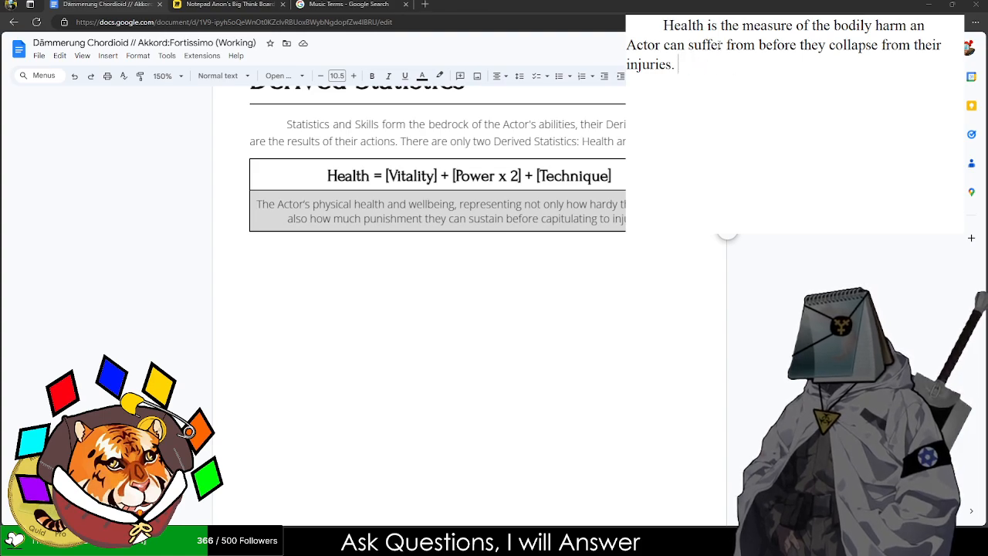
# - Continue the Health draft with "Upon reaching half of their total Health, they enter their"
pyautogui.write('Upon reaching ha')
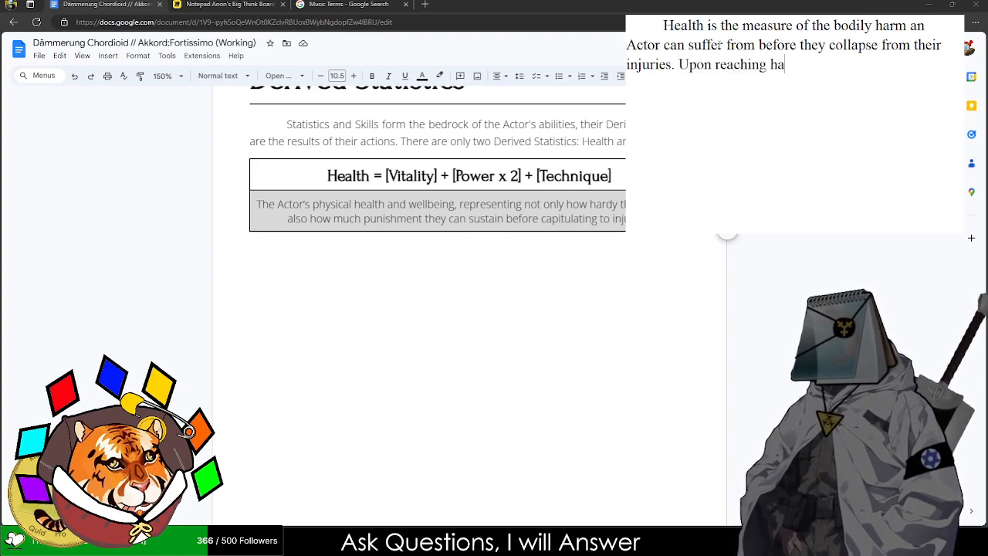
pyautogui.write('lf of their')
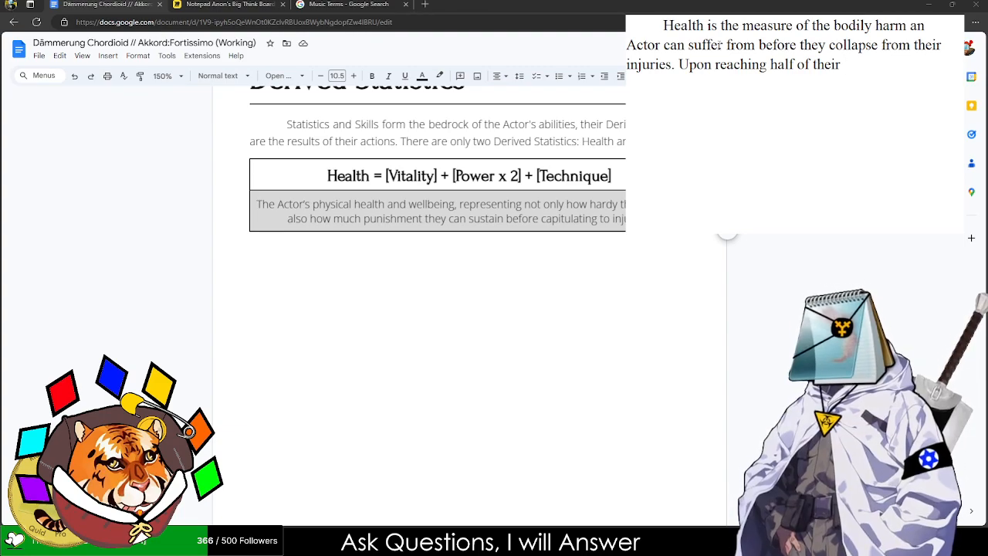
pyautogui.write(' total Health')
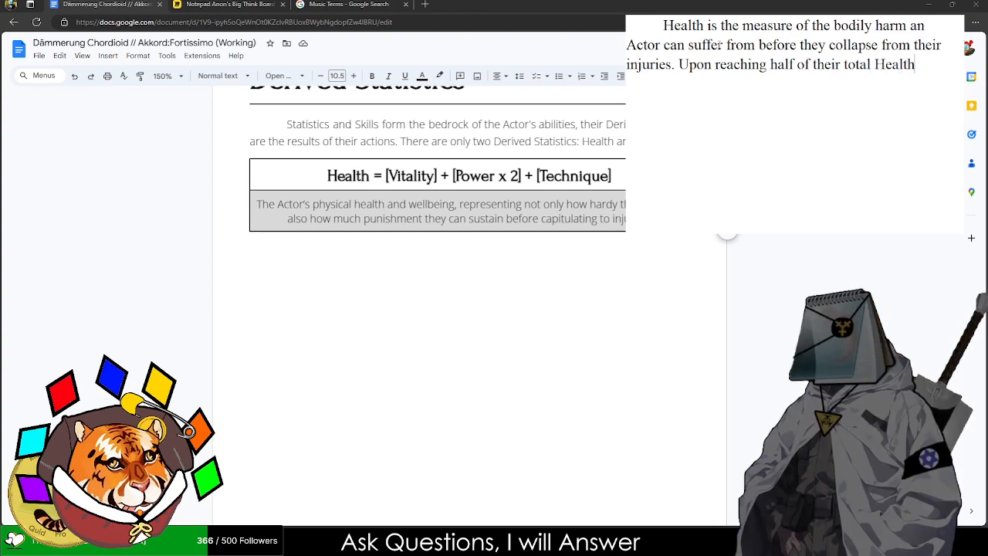
pyautogui.write(', they are')
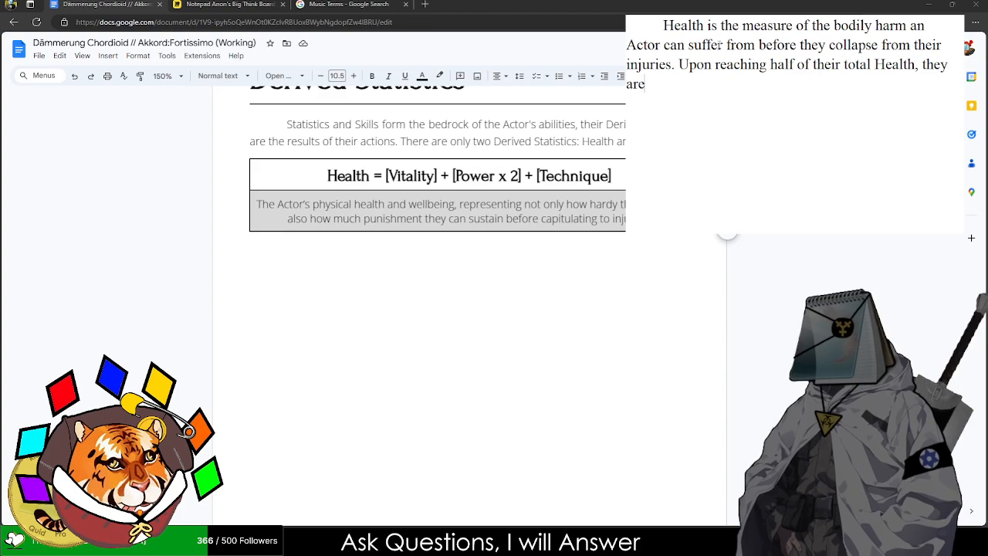
pyautogui.press('BackSpace')
pyautogui.press('BackSpace')
pyautogui.press('BackSpace')
pyautogui.write('enter their')
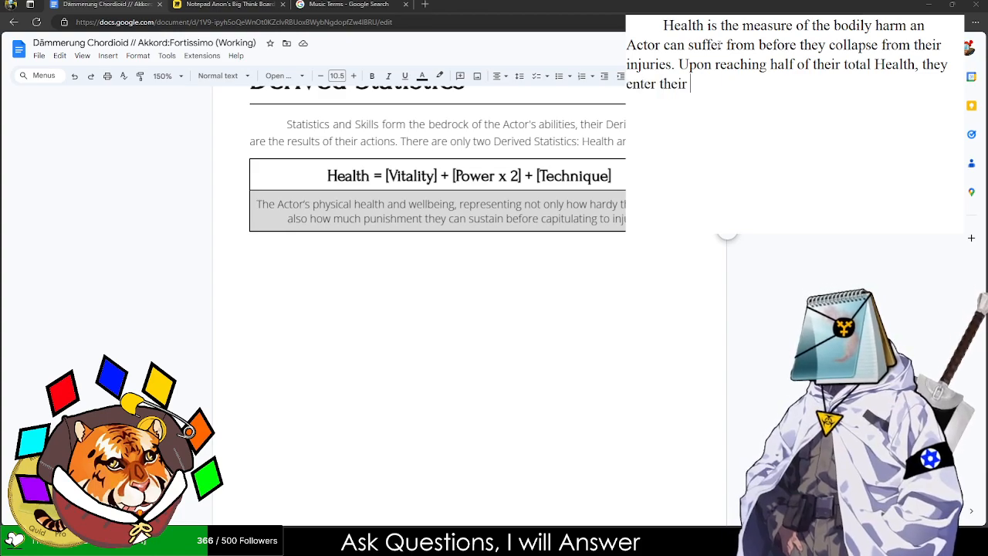
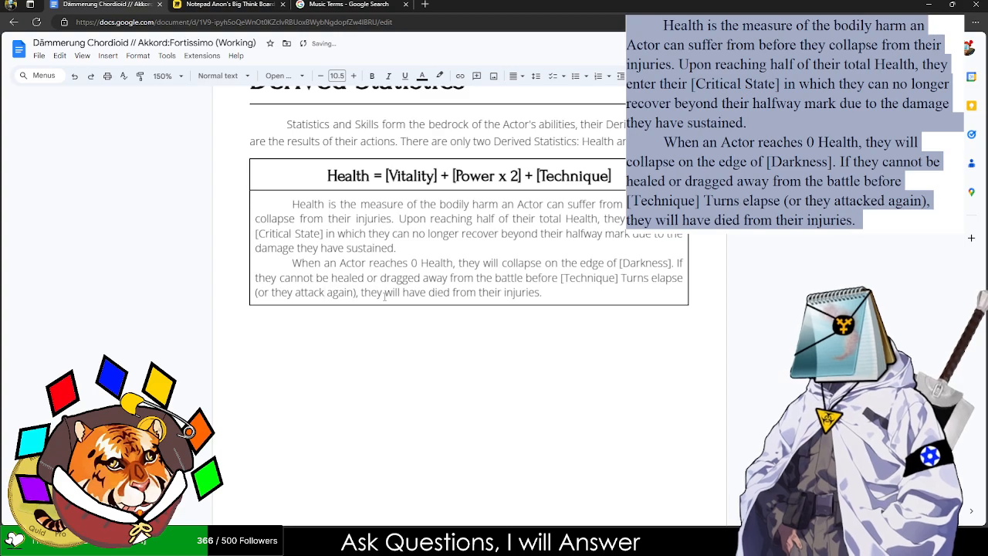
# - Reword the parenthetical in the Health table's second paragraph as "(or they are struck again)" and trim the paragraph's extra trailing space
pyautogui.write('ck')
pyautogui.click(611, 290)
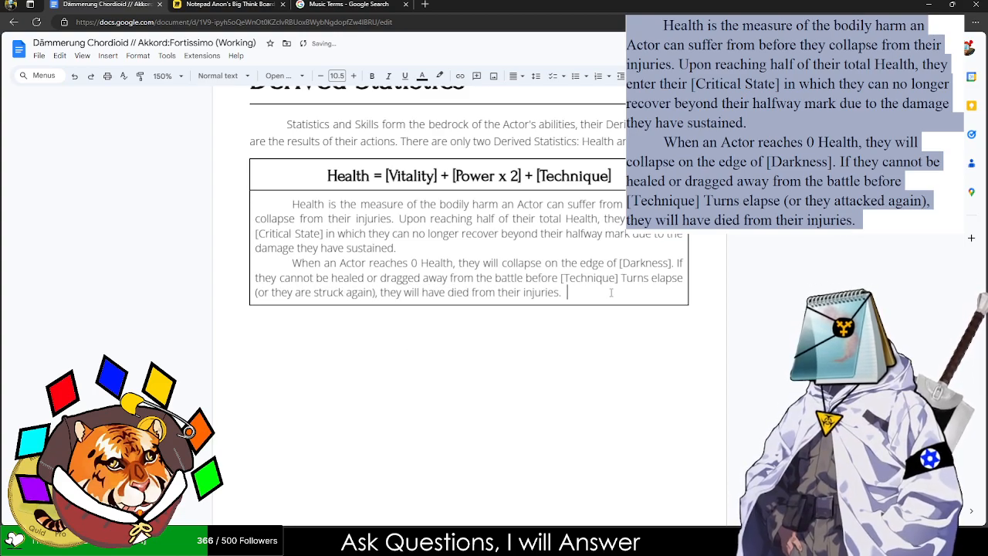
pyautogui.press('BackSpace')
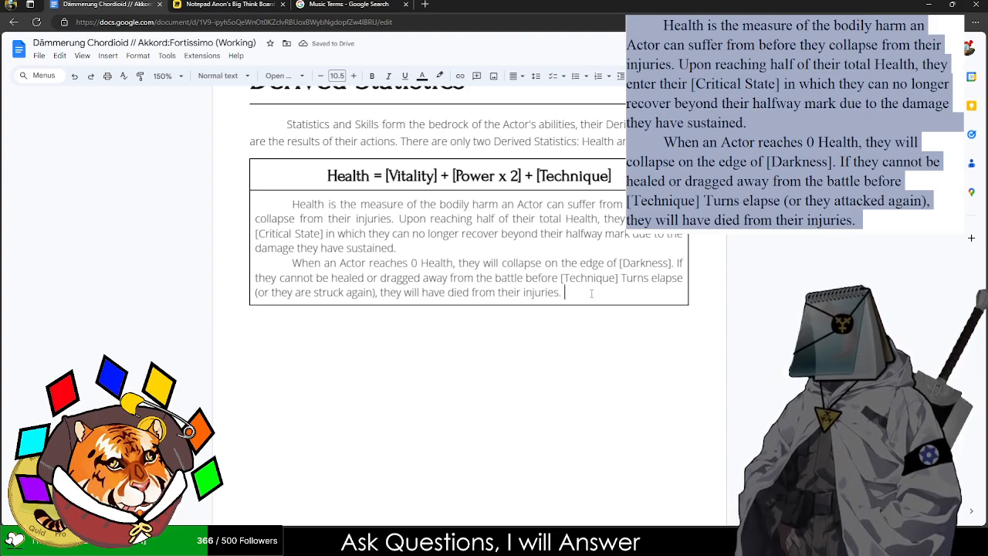
pyautogui.write('Magicians')
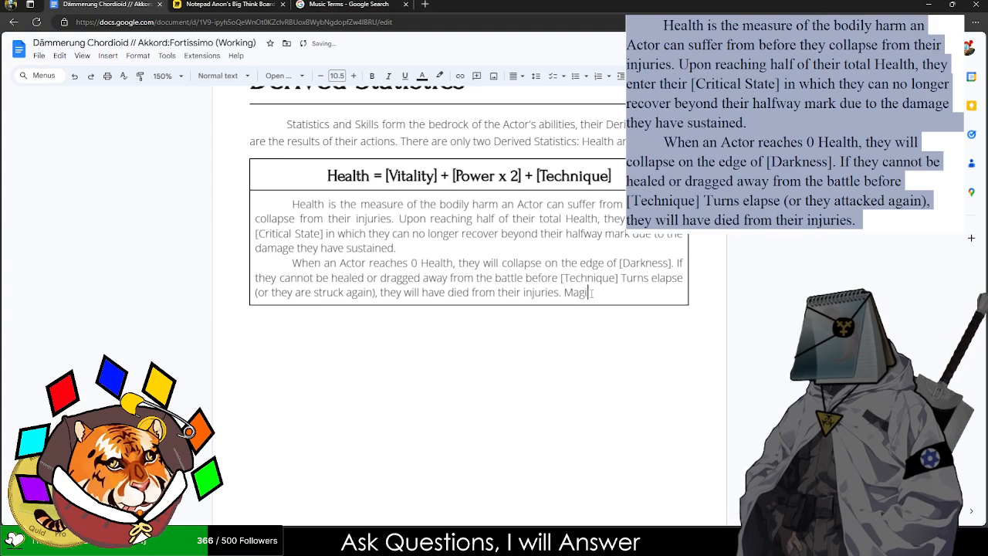
pyautogui.press('BackSpace')
pyautogui.press('BackSpace')
pyautogui.press('BackSpace')
pyautogui.press('BackSpace')
pyautogui.press('BackSpace')
pyautogui.press('BackSpace')
pyautogui.press('BackSpace')
pyautogui.press('BackSpace')
pyautogui.press('BackSpace')
pyautogui.press('BackSpace')
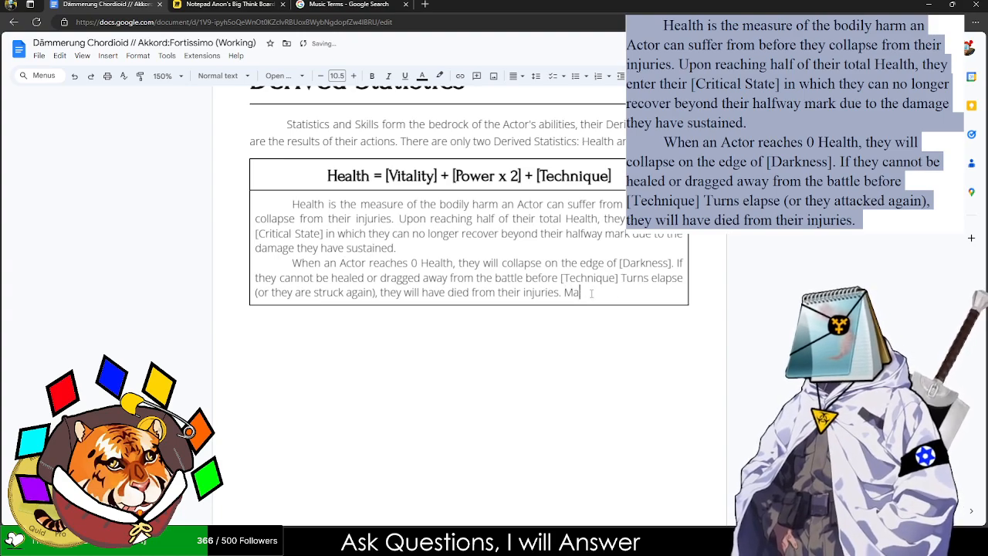
# - Add a new line below the second Health paragraph, indented with the indentation copied from that paragraph
pyautogui.press('Return')
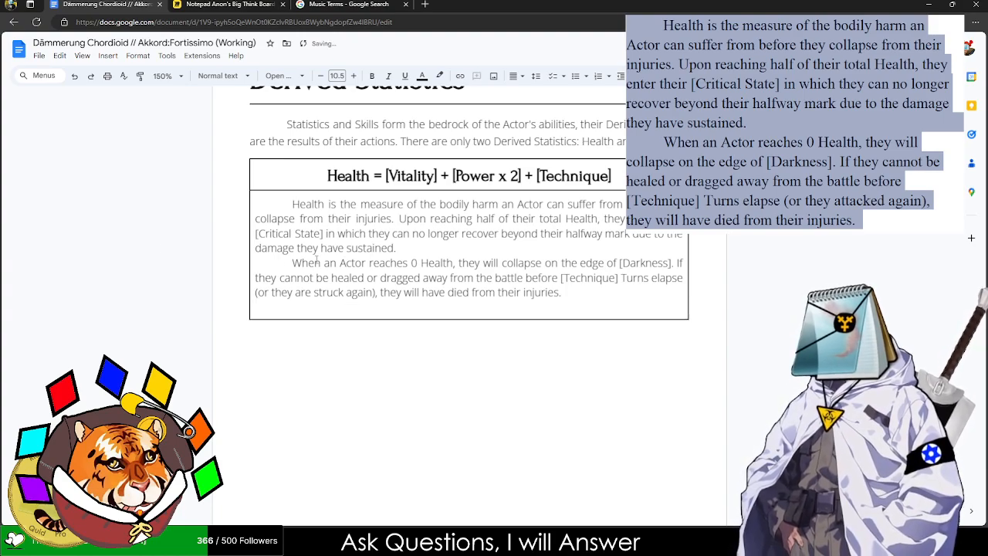
pyautogui.moveTo(292, 264); pyautogui.dragTo(258, 265)
pyautogui.hotkey('ctrl', 'c')
pyautogui.click(265, 311)
pyautogui.hotkey('ctrl', 'v')
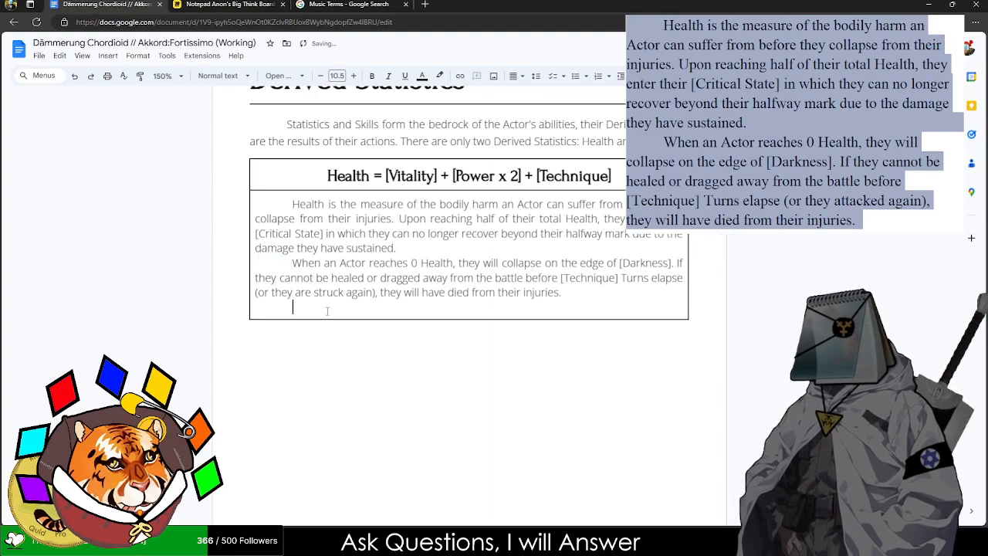
# - Begin the third Health paragraph with "Magicians and Magus recover"
pyautogui.write('magic')
pyautogui.press('BackSpace')
pyautogui.press('BackSpace')
pyautogui.press('BackSpace')
pyautogui.press('BackSpace')
pyautogui.press('BackSpace')
pyautogui.write('Magici')
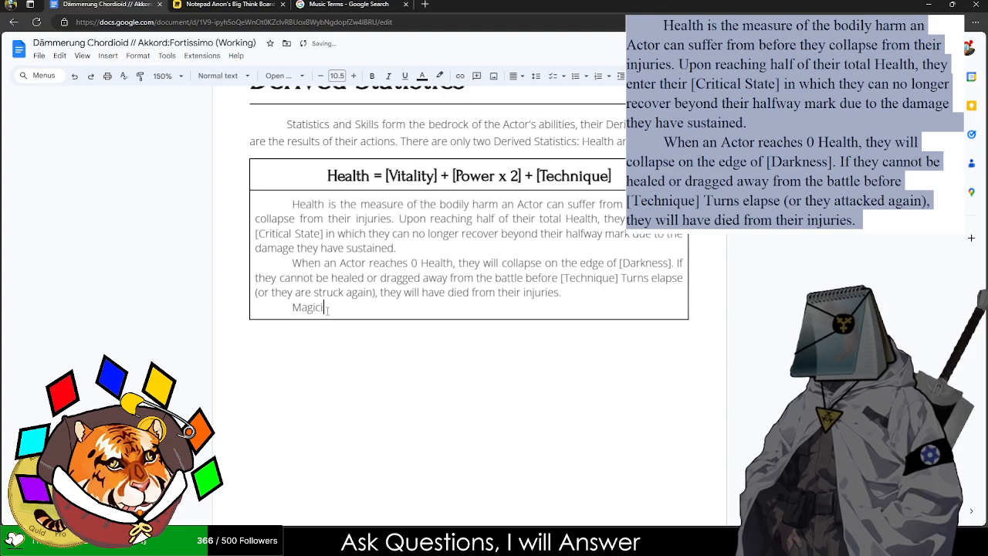
pyautogui.write('ans and Magus re')
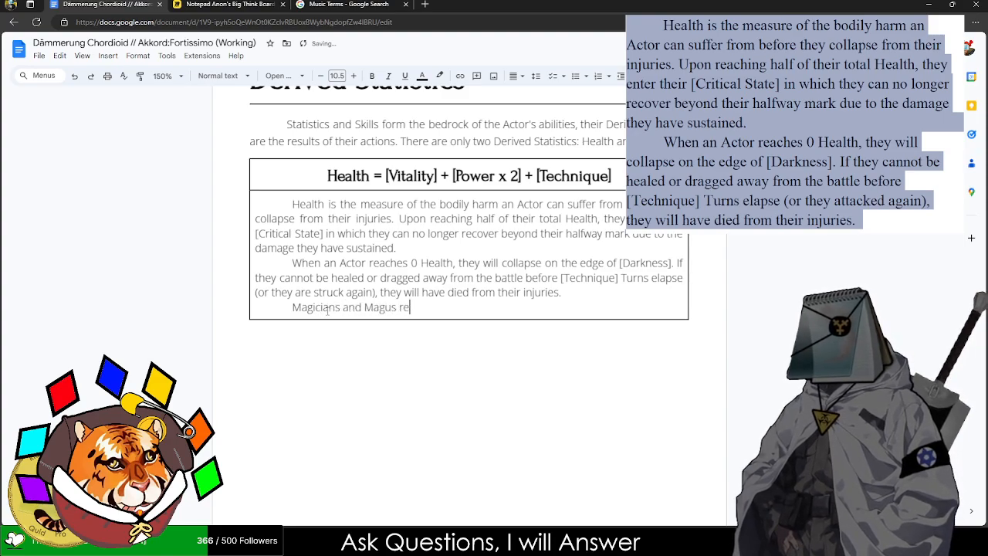
pyautogui.write('cover their H')
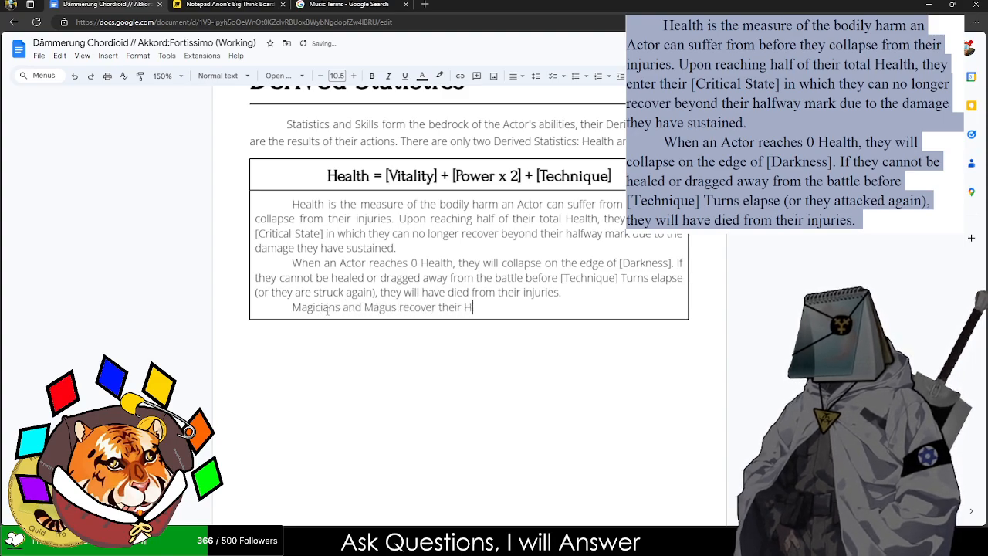
pyautogui.write('ealth at a rate of')
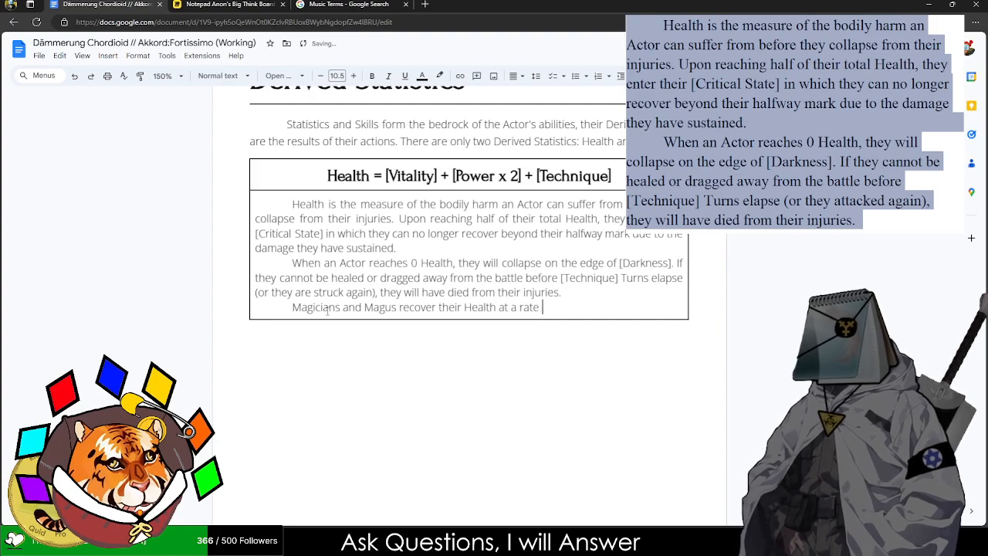
pyautogui.hotkey('ctrl', 'BackSpace')
pyautogui.hotkey('ctrl', 'BackSpace')
pyautogui.hotkey('ctrl', 'BackSpace')
pyautogui.hotkey('ctrl', 'BackSpace')
pyautogui.hotkey('ctrl', 'BackSpace')
pyautogui.hotkey('ctrl', 'BackSpace')
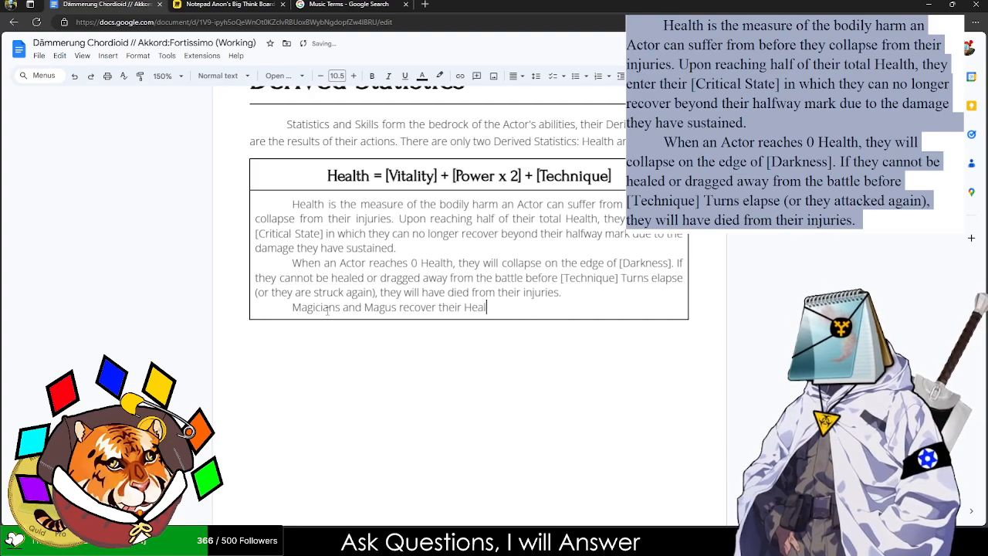
pyautogui.write('all of the')
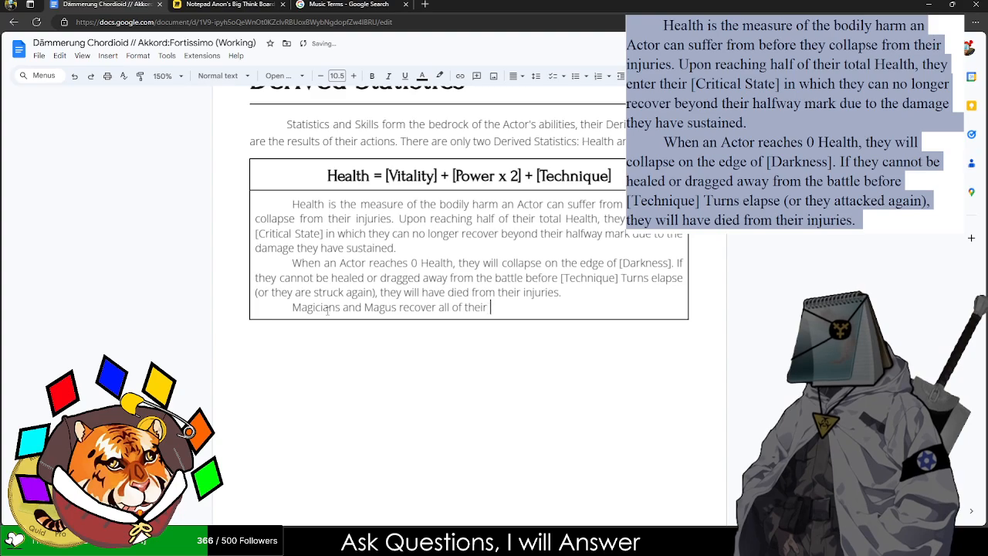
pyautogui.press('BackSpace')
pyautogui.press('BackSpace')
pyautogui.press('BackSpace')
pyautogui.press('BackSpace')
pyautogui.press('BackSpace')
pyautogui.press('BackSpace')
pyautogui.press('BackSpace')
pyautogui.press('BackSpace')
pyautogui.press('BackSpace')
pyautogui.press('BackSpace')
# - Continue the sentence about Magicians and Magus with "up to their [Critical State] and then to full"
pyautogui.write('up to their pCritic')
pyautogui.press('BackSpace')
pyautogui.press('BackSpace')
pyautogui.press('BackSpace')
pyautogui.press('BackSpace')
pyautogui.press('BackSpace')
pyautogui.press('BackSpace')
pyautogui.press('BackSpace')
pyautogui.write('[Critical State] and then to full Hhealth')
# - Add "Health after a full day of rest and relaxation" to the recovery sentence, leaving its end open without a period
pyautogui.press('BackSpace')
pyautogui.press('BackSpace')
pyautogui.press('BackSpace')
pyautogui.press('BackSpace')
pyautogui.press('BackSpace')
pyautogui.press('BackSpace')
pyautogui.press('BackSpace')
pyautogui.write('Health after a full day of rest and relaxation. As')
pyautogui.press('BackSpace')
pyautogui.press('BackSpace')
pyautogui.press('BackSpace')
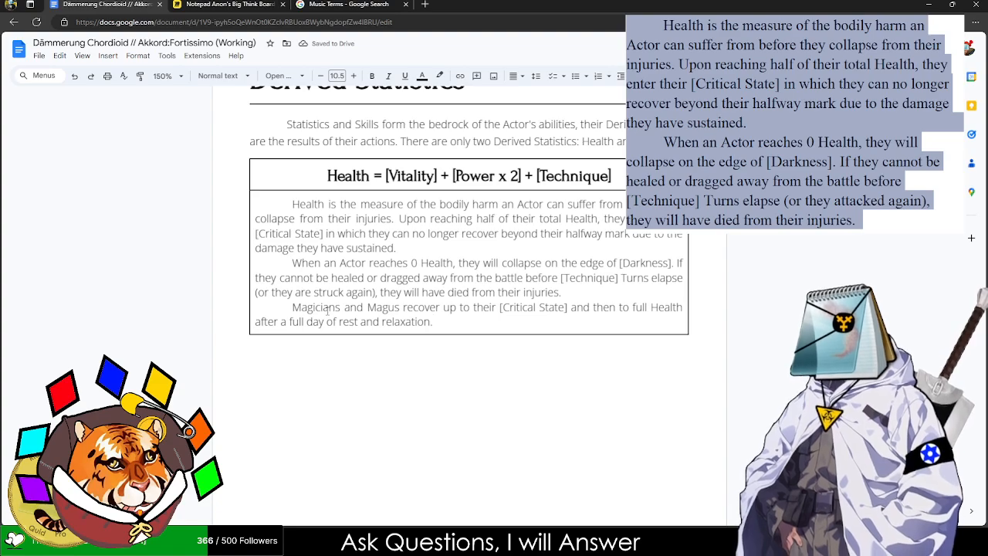
pyautogui.press('BackSpace')
# - Extend the recovery sentence with ", thus if they are still standing at the end of a battle, it will take a"
pyautogui.write(', th')
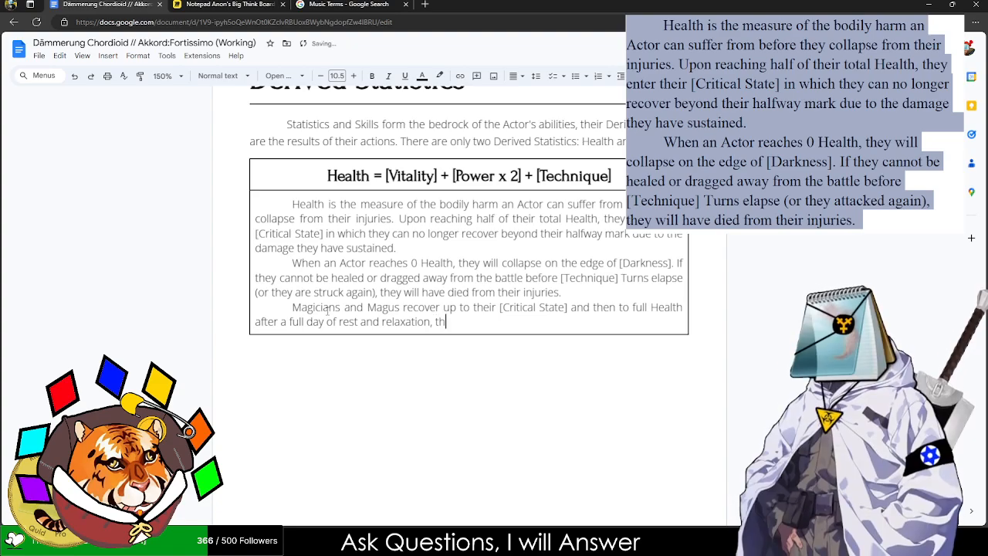
pyautogui.write('us if they ar')
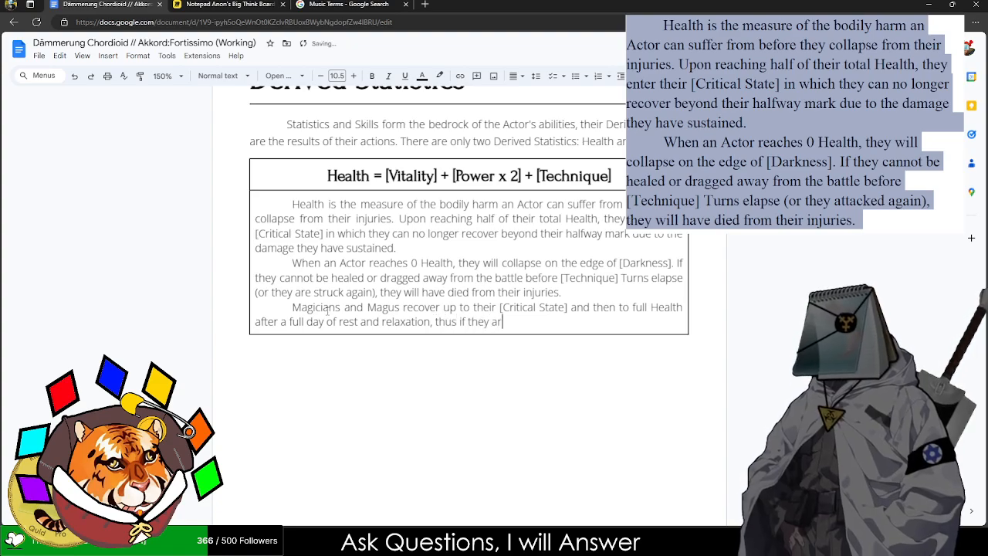
pyautogui.write('e still standing a')
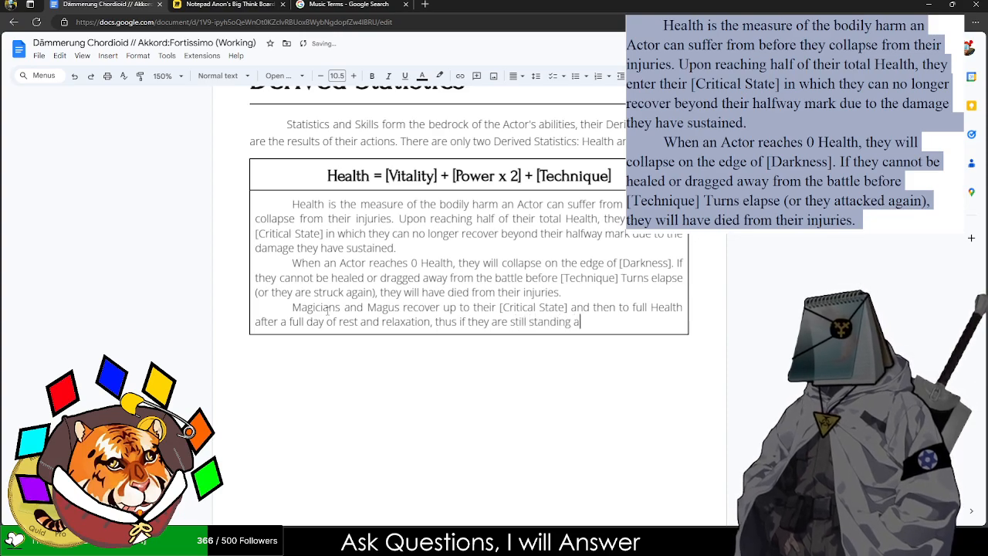
pyautogui.write('t the end of a battl')
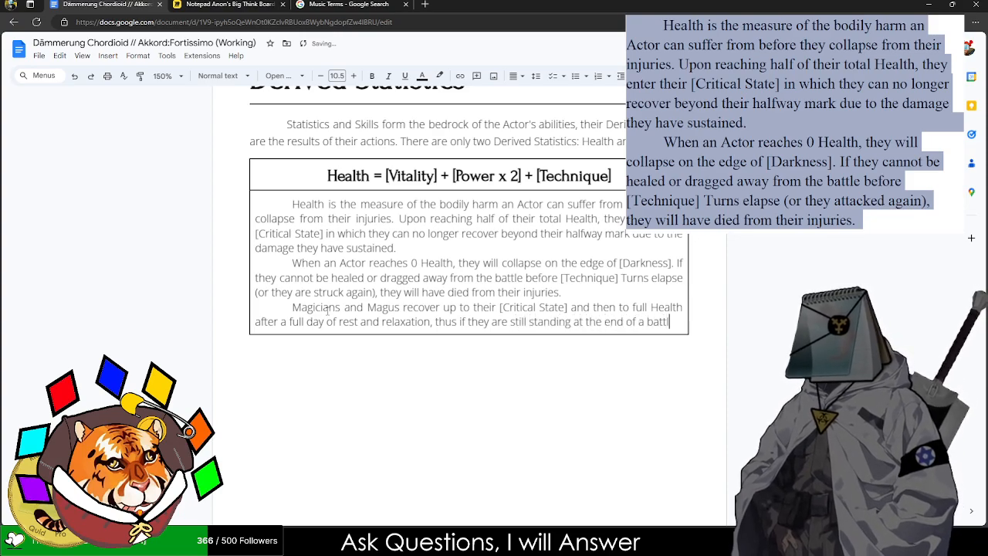
pyautogui.write('e, it will take a ')
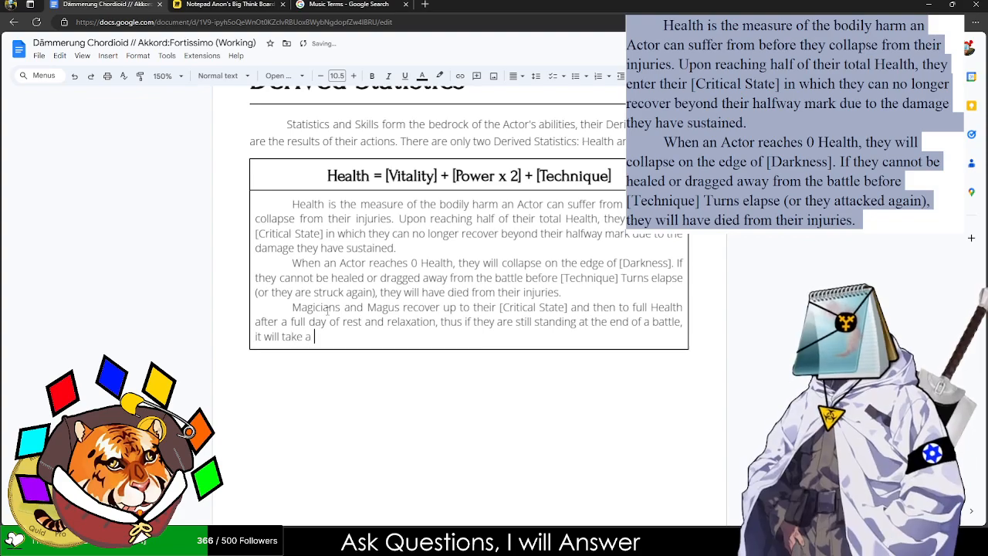
# - Finish the recovery sentence with "total of two days for them to recover fully." and start another with "If they"
pyautogui.write('total of two days')
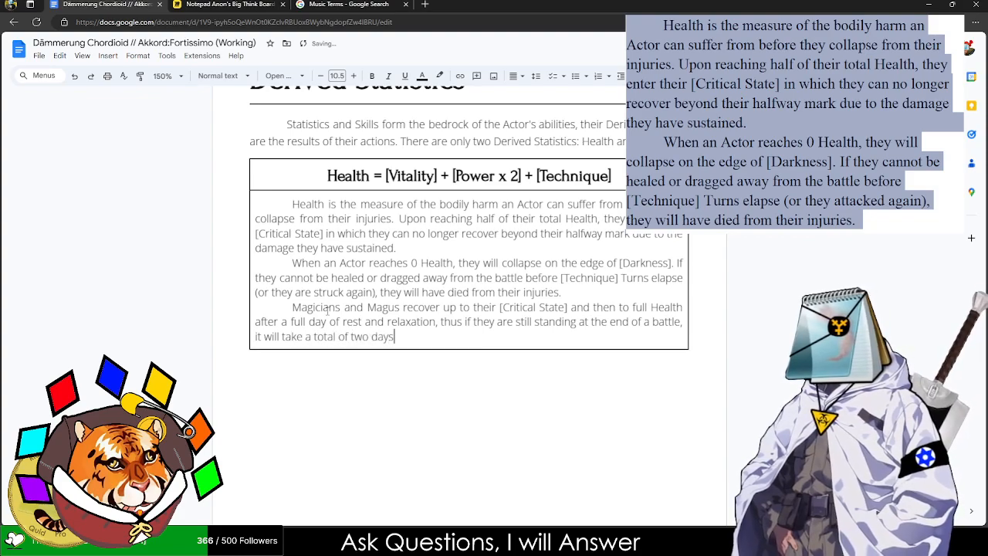
pyautogui.write(' for them to recover ')
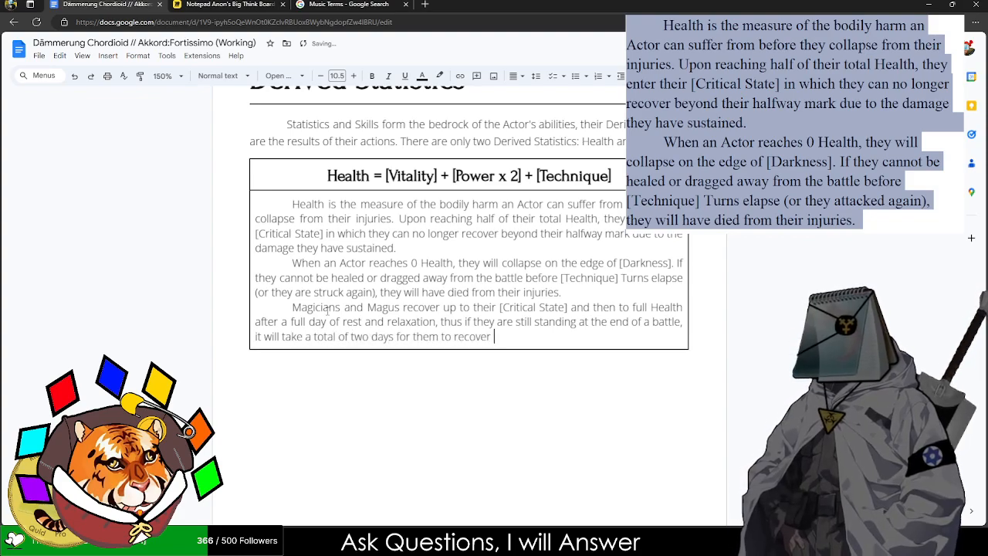
pyautogui.write('up to maximum.')
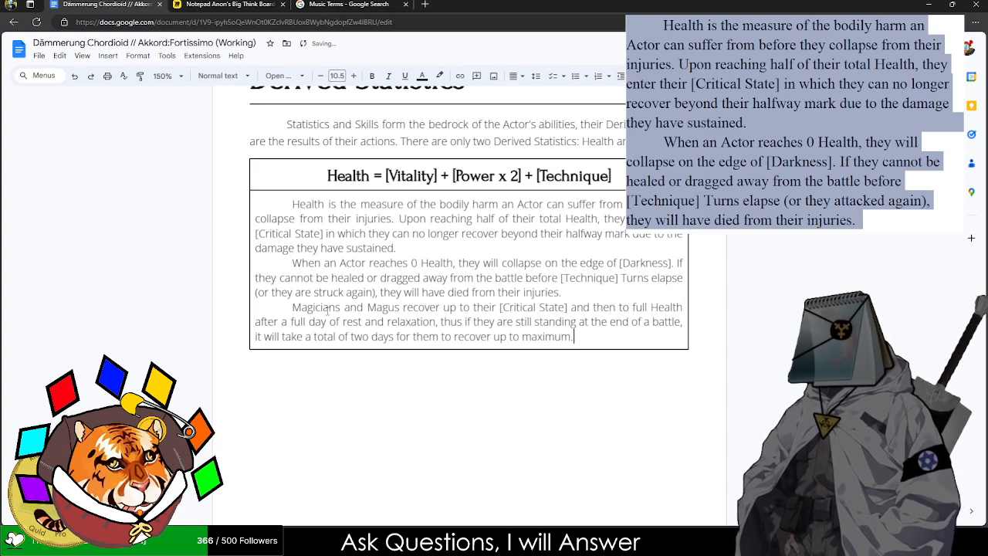
pyautogui.press('BackSpace')
pyautogui.press('BackSpace')
pyautogui.press('BackSpace')
pyautogui.press('BackSpace')
pyautogui.press('BackSpace')
pyautogui.press('BackSpace')
pyautogui.press('BackSpace')
pyautogui.press('BackSpace')
pyautogui.press('BackSpace')
pyautogui.press('BackSpace')
pyautogui.press('BackSpace')
pyautogui.press('BackSpace')
pyautogui.press('BackSpace')
pyautogui.press('BackSpace')
pyautogui.write('fully. If they')
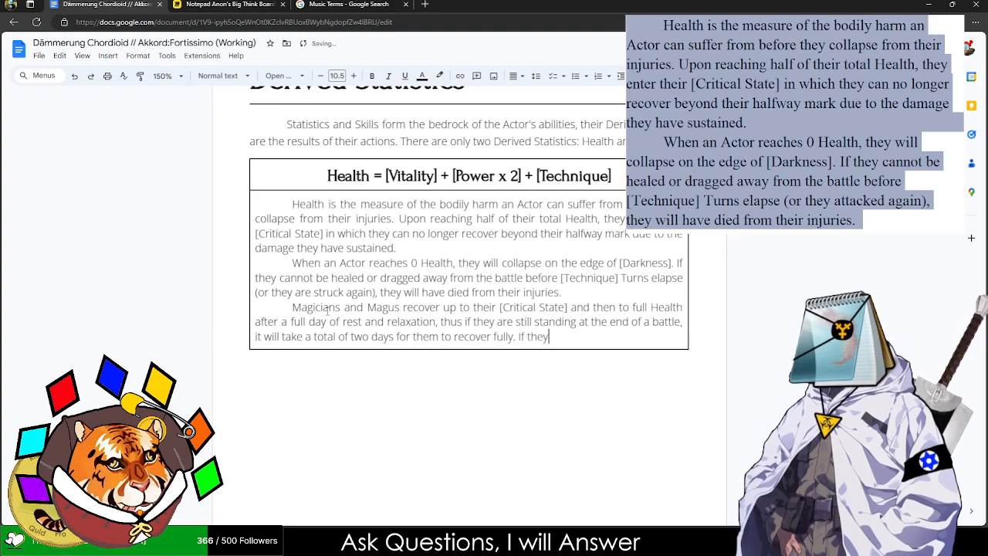
# - Continue the unfinished "If they" sentence with "are killed by mundane means, they"
pyautogui.write(' are killed by ')
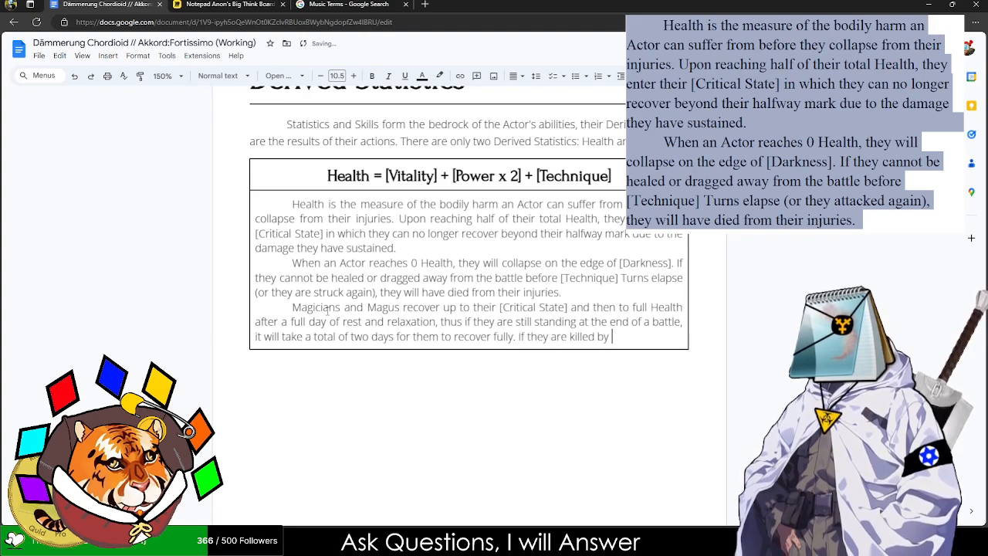
pyautogui.write('mundane me')
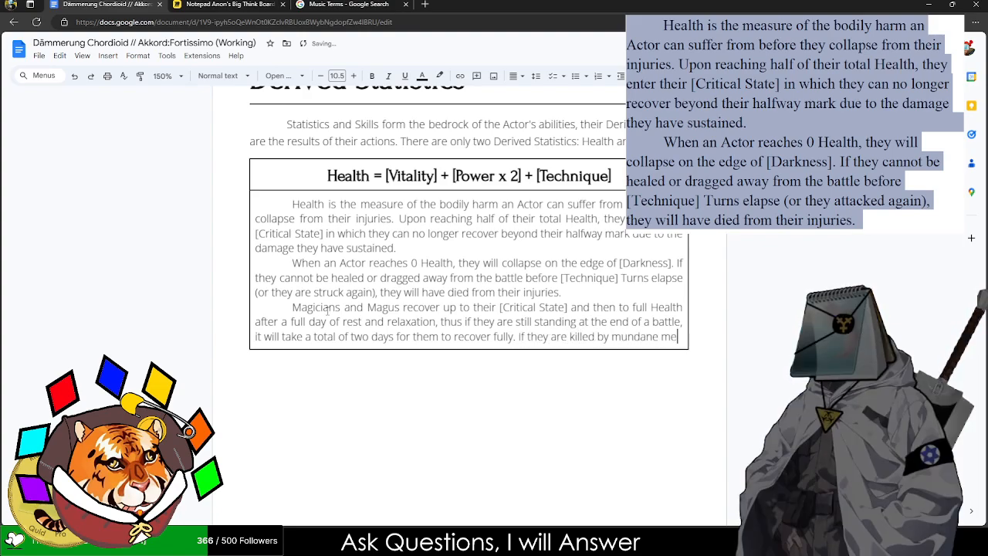
pyautogui.write('ans, they')
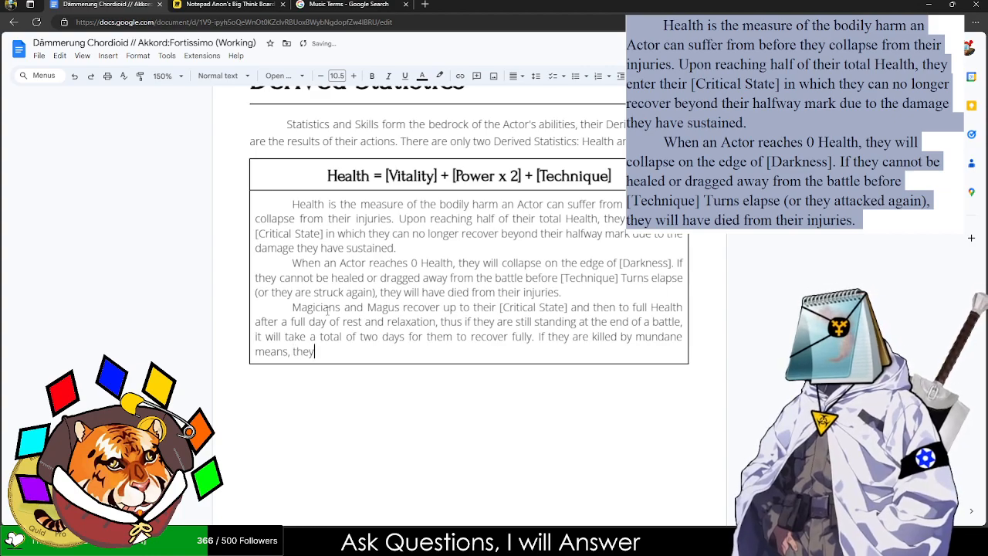
# - Finish the sentence with "will resurrect after a week of time if their body is intact or two weeks if it is not."
pyautogui.write(' will re')
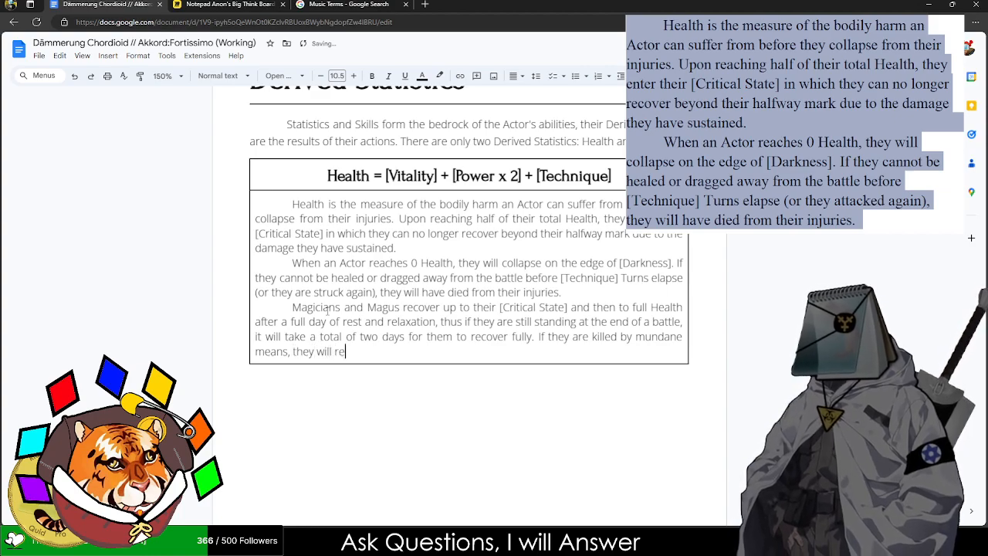
pyautogui.write('ssurrect after')
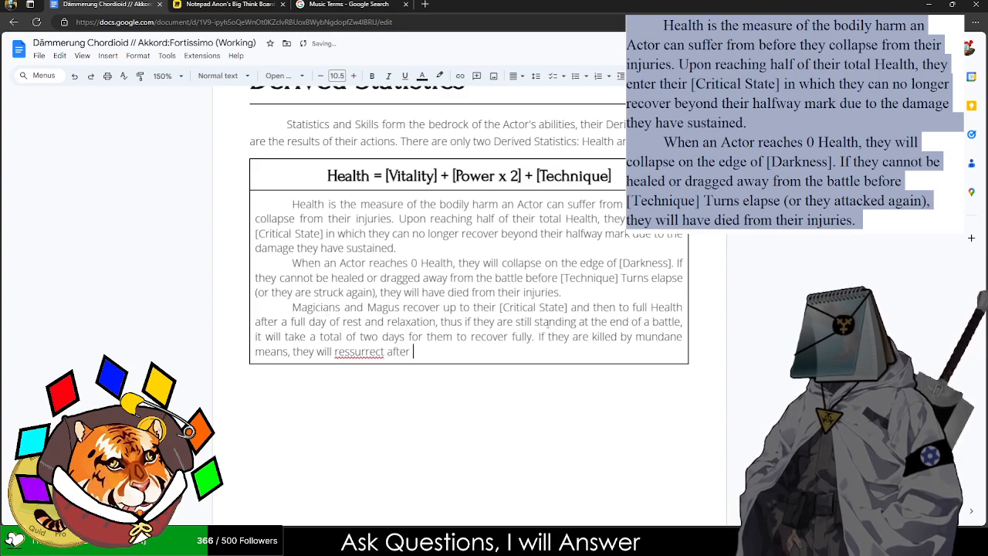
pyautogui.click(363, 351)
pyautogui.click(356, 334)
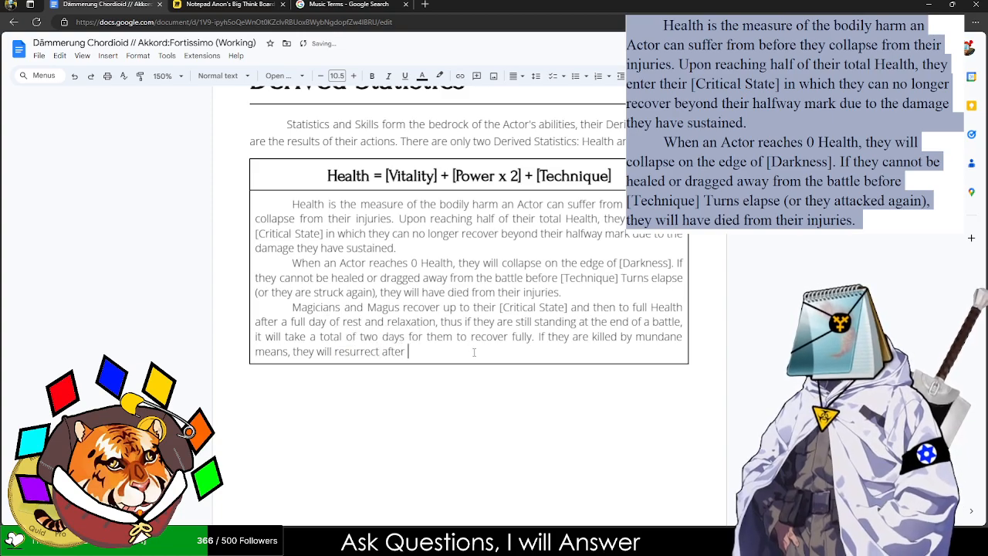
pyautogui.write('a w')
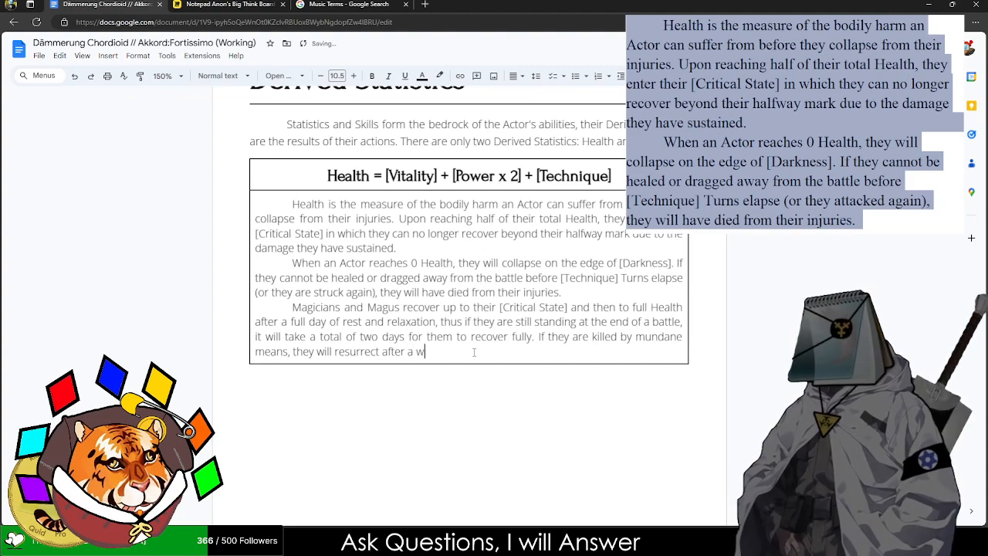
pyautogui.write('eek of time if their body is in tact or two weeks if it is not.')
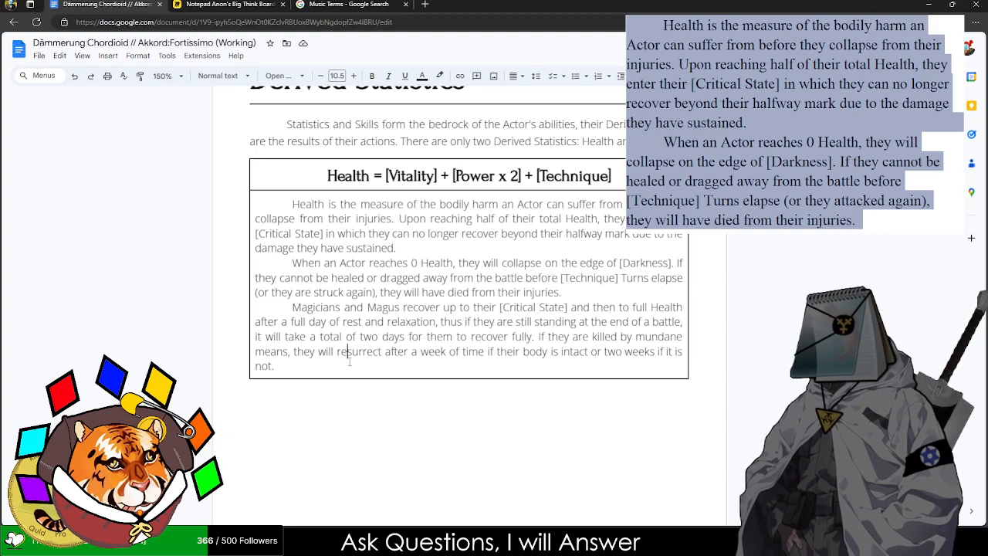
# - Start a new paragraph at the end of the Health entry with "Miracle Users"
pyautogui.press('Return')
pyautogui.press('BackSpace')
pyautogui.write('Miraculous')
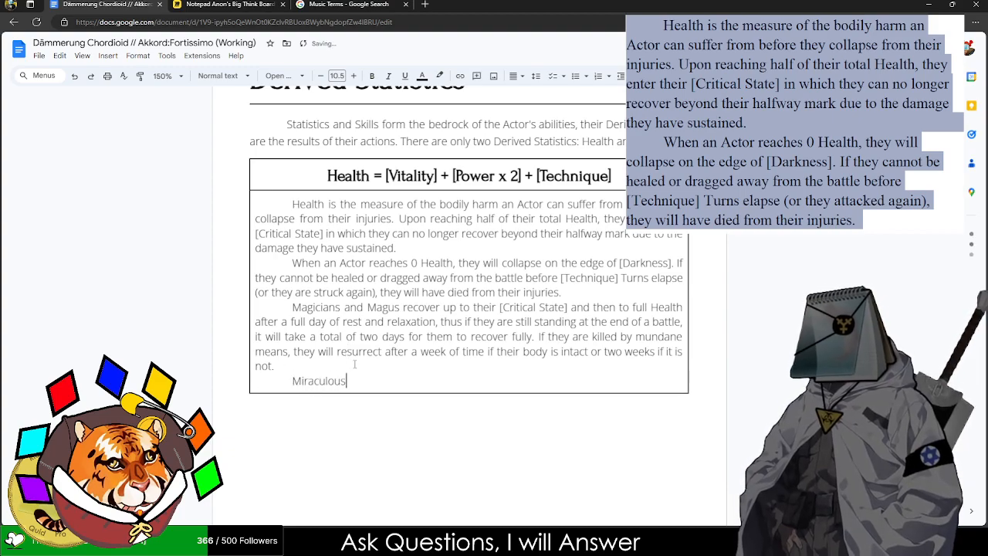
pyautogui.write(' Wou')
pyautogui.press('BackSpace')
pyautogui.press('BackSpace')
pyautogui.press('BackSpace')
pyautogui.press('BackSpace')
pyautogui.press('BackSpace')
pyautogui.press('BackSpace')
pyautogui.press('BackSpace')
pyautogui.press('BackSpace')
pyautogui.press('BackSpace')
pyautogui.write('le Users')
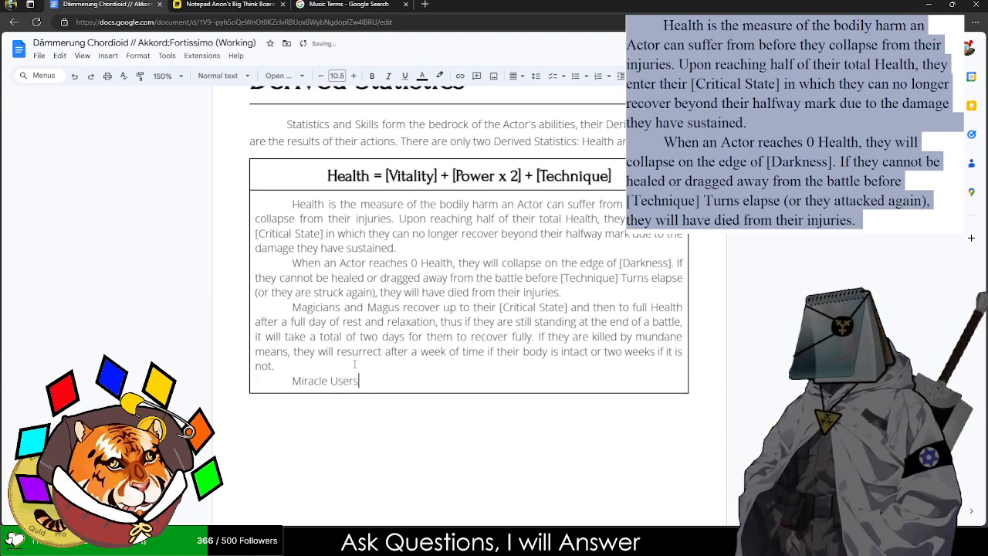
# - Continue the Miracle Users sentence with "recover 1d10 Health every"
pyautogui.write(' res')
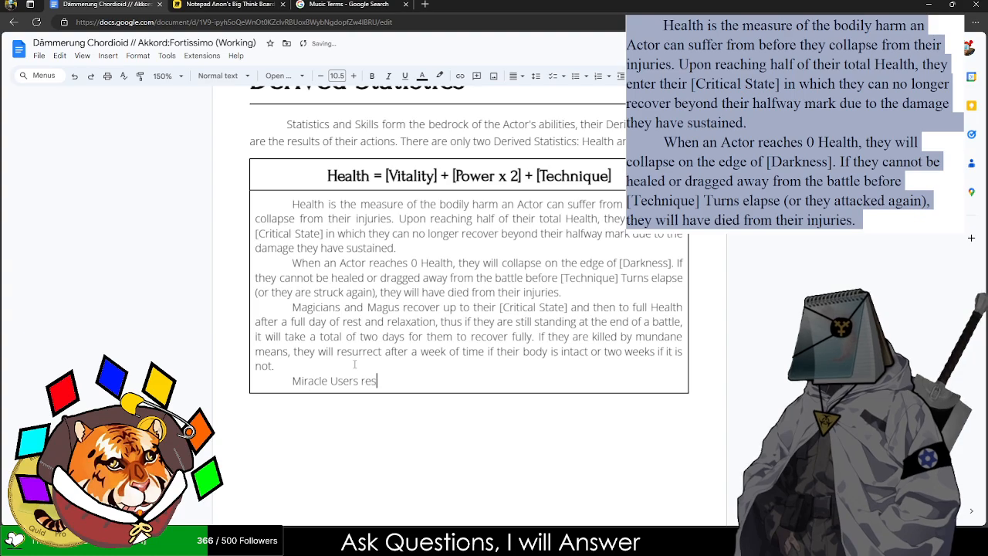
pyautogui.press('BackSpace')
pyautogui.write('cover 1d10 H')
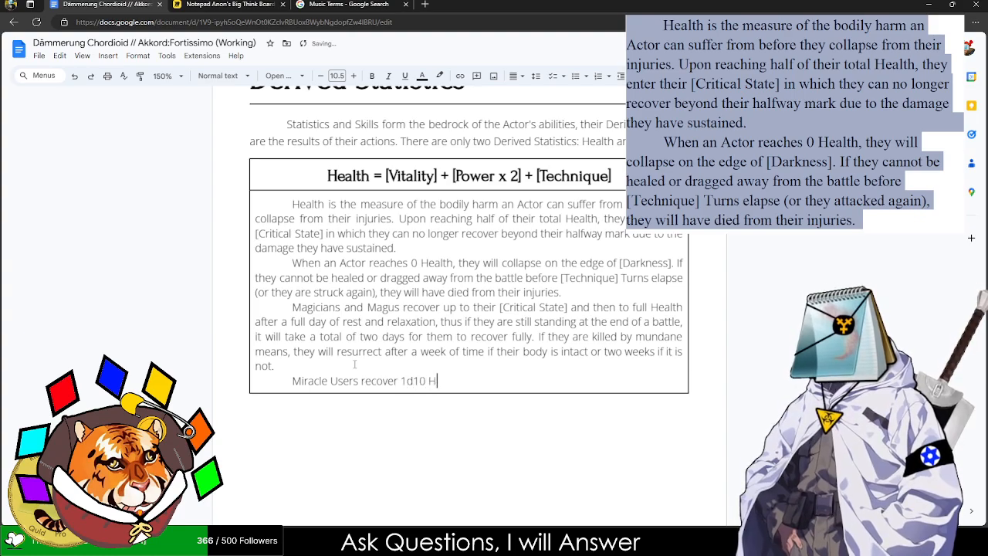
pyautogui.write('ealth every')
pyautogui.press('BackSpace')
pyautogui.press('BackSpace')
pyautogui.press('BackSpace')
pyautogui.press('BackSpace')
pyautogui.press('BackSpace')
pyautogui.press('BackSpace')
pyautogui.press('BackSpace')
pyautogui.press('BackSpace')
pyautogui.press('BackSpace')
pyautogui.press('BackSpace')
pyautogui.press('BackSpace')
pyautogui.press('BackSpace')
pyautogui.press('BackSpace')
pyautogui.press('BackSpace')
pyautogui.press('BackSpace')
pyautogui.press('BackSpace')
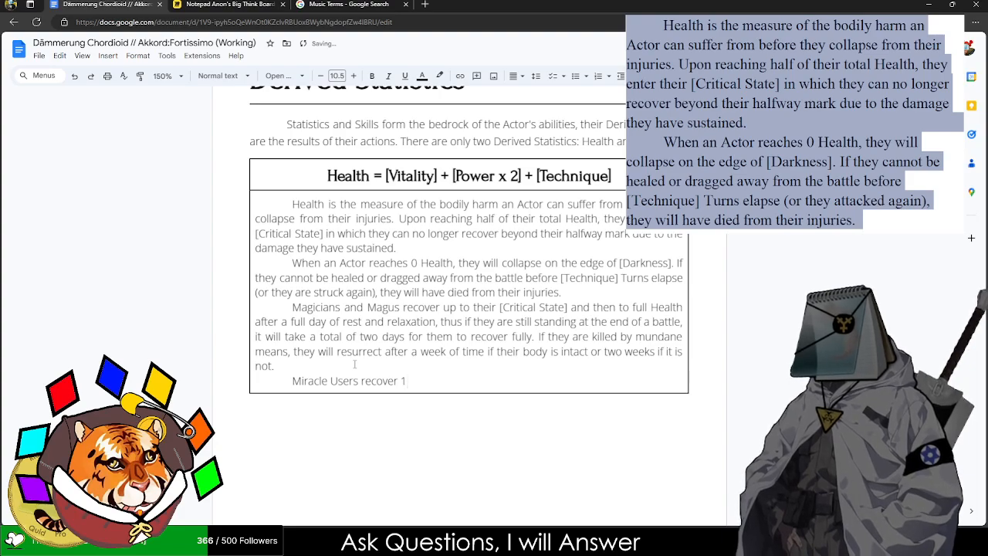
pyautogui.press('BackSpace')
pyautogui.write('1d')
pyautogui.press('BackSpace')
pyautogui.write('/')
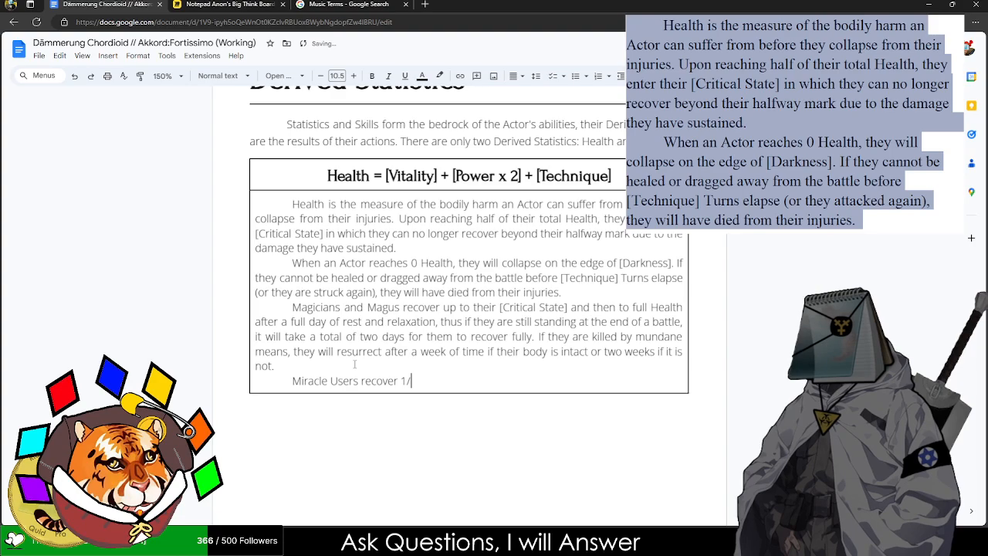
pyautogui.press('BackSpace')
pyautogui.press('BackSpace')
pyautogui.write('1d10 ')
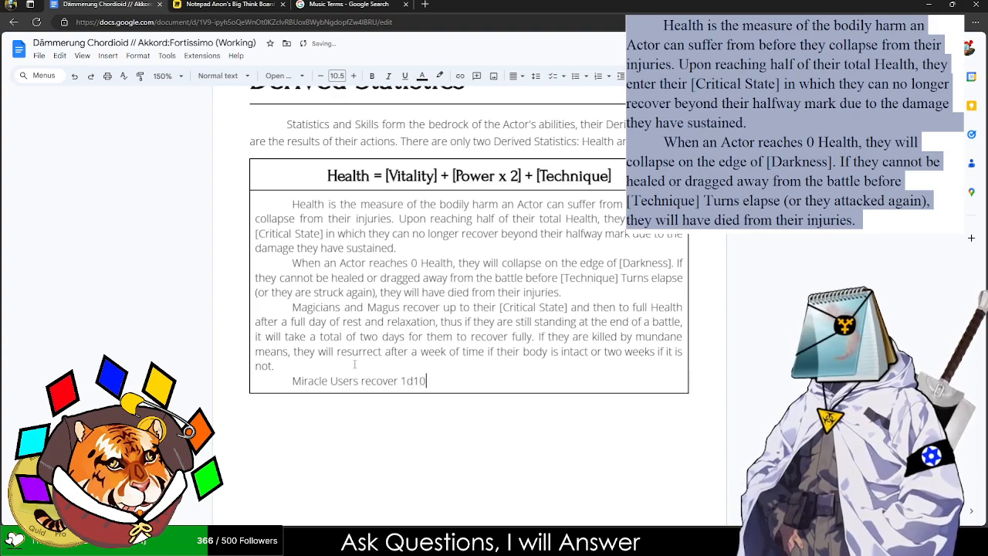
pyautogui.write('Health every')
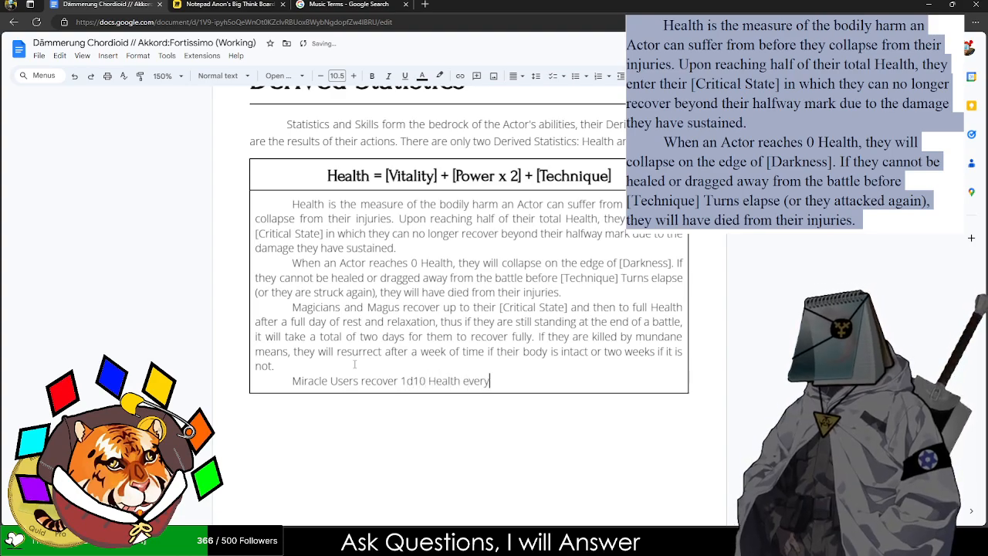
# - Change the Miracle Users' recovery die to 1d5 and continue the sentence with "Health every day of"
pyautogui.press('BackSpace')
pyautogui.press('BackSpace')
pyautogui.press('BackSpace')
pyautogui.press('BackSpace')
pyautogui.press('BackSpace')
pyautogui.press('BackSpace')
pyautogui.press('BackSpace')
pyautogui.press('BackSpace')
pyautogui.press('BackSpace')
pyautogui.press('BackSpace')
pyautogui.press('BackSpace')
pyautogui.press('BackSpace')
pyautogui.press('BackSpace')
pyautogui.press('BackSpace')
pyautogui.write('5 Halth')
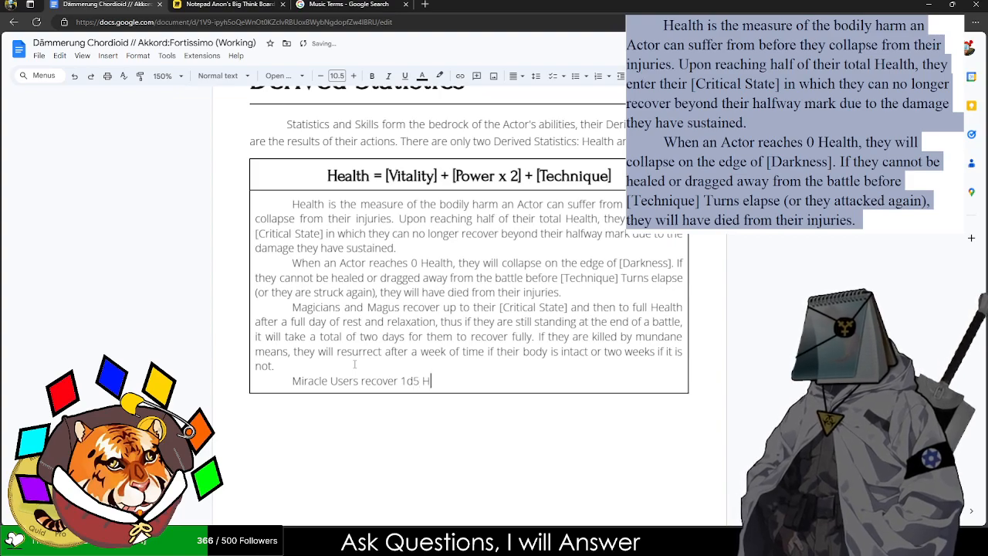
pyautogui.press('BackSpace')
pyautogui.press('BackSpace')
pyautogui.press('BackSpace')
pyautogui.press('BackSpace')
pyautogui.write('eal')
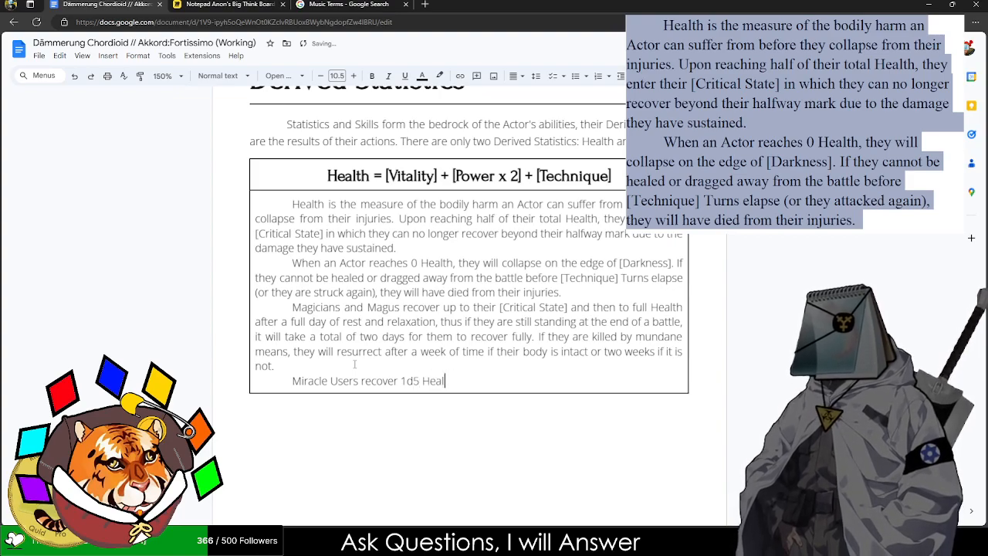
pyautogui.write('th every day of')
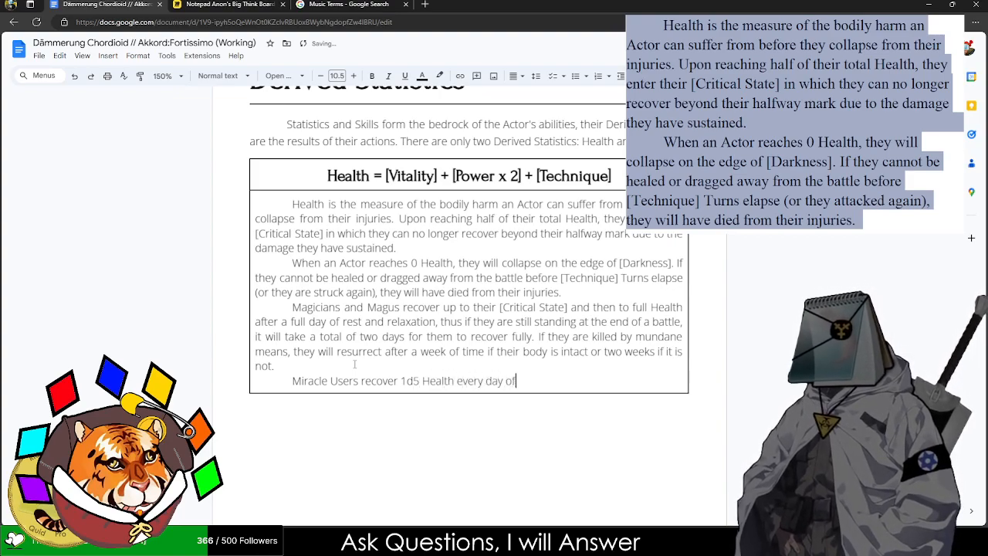
# - Extend the sentence with "rest with 1d10 Health recovery should they be in the hospital or under care of another person"
pyautogui.write(' rest with 1d10 Health recovery should they be')
pyautogui.write('in')
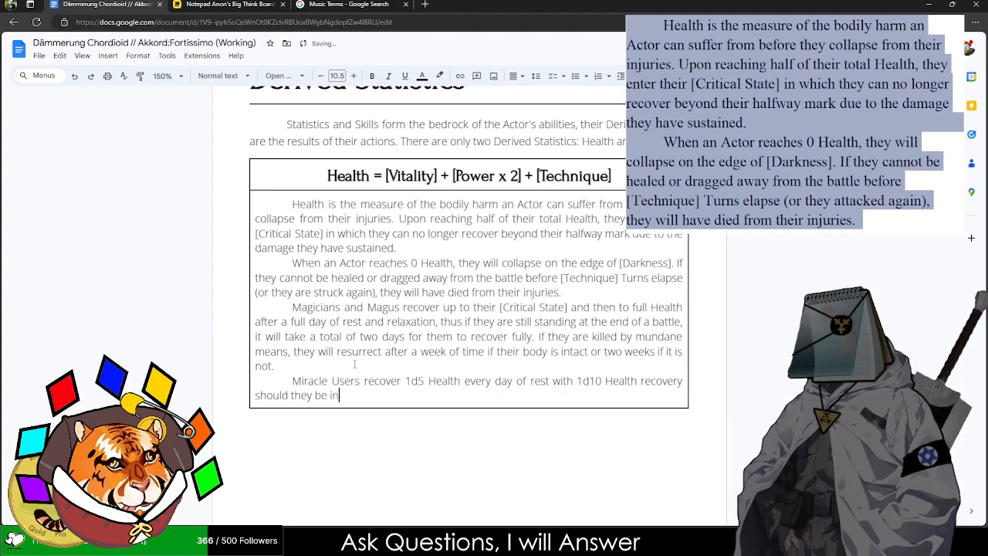
pyautogui.write(' the hospital or')
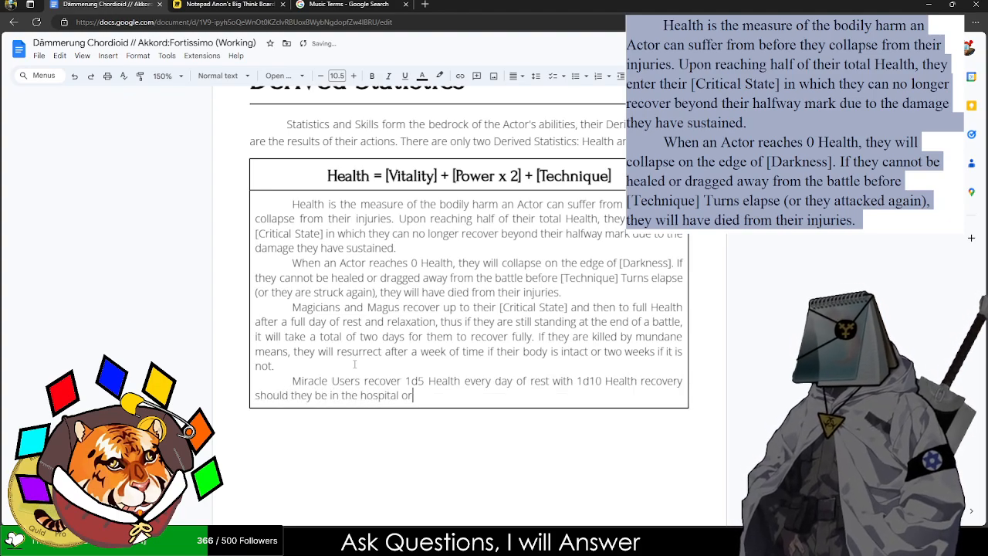
pyautogui.write(' under care of another person')
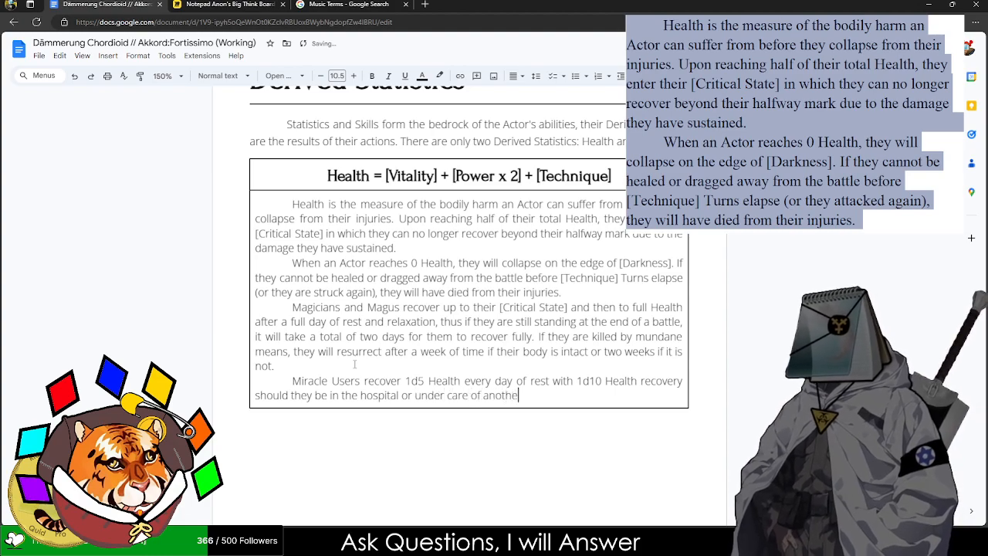
# - Replace "another person" with "a professional" and end the sentence with a period
pyautogui.press('BackSpace')
pyautogui.press('BackSpace')
pyautogui.press('BackSpace')
pyautogui.press('BackSpace')
pyautogui.press('BackSpace')
pyautogui.press('BackSpace')
pyautogui.press('BackSpace')
pyautogui.press('BackSpace')
pyautogui.press('BackSpace')
pyautogui.press('BackSpace')
pyautogui.press('BackSpace')
pyautogui.press('BackSpace')
pyautogui.press('BackSpace')
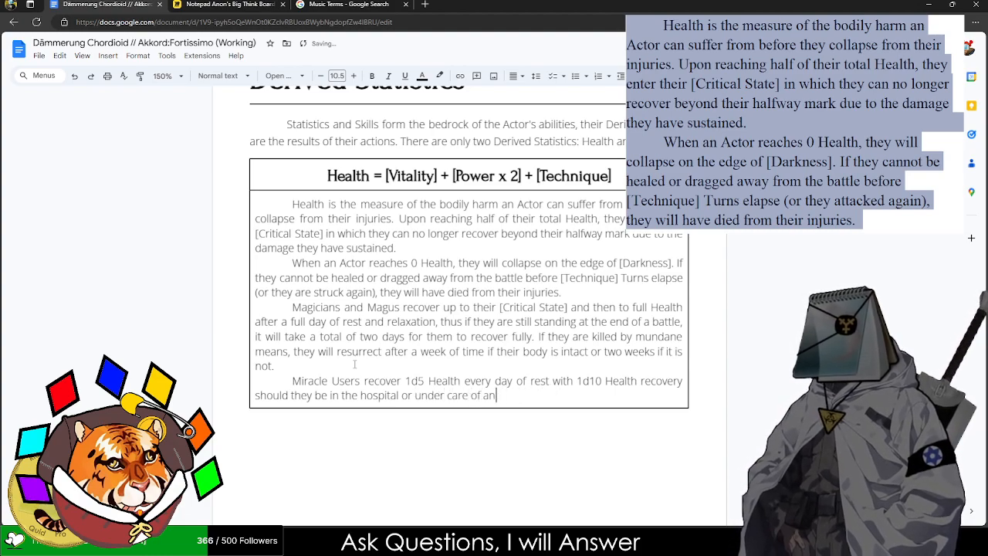
pyautogui.write('a professional.')
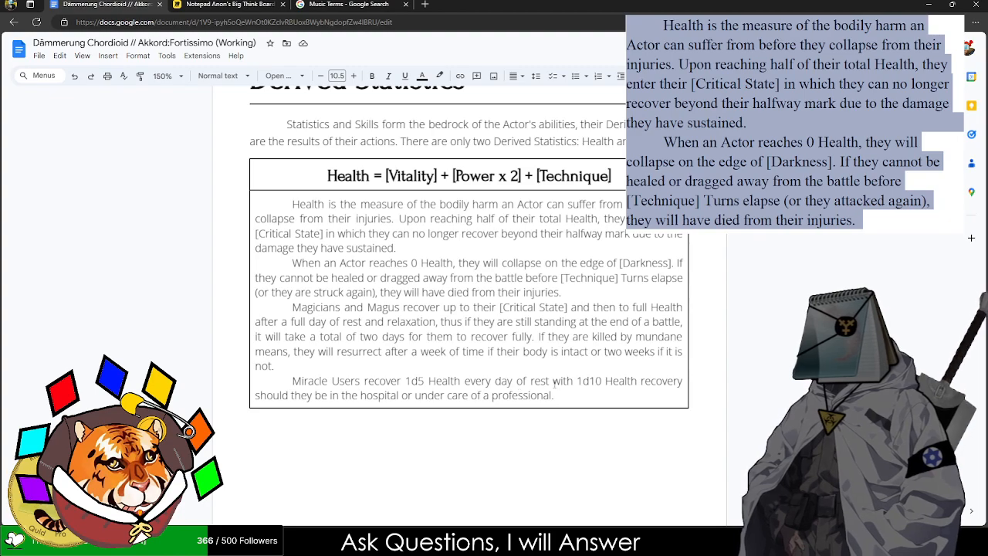
# - Replace "with" before 1d10 by ", or will recover" and delete the redundant word "recovery" after Health
pyautogui.moveTo(574, 382); pyautogui.dragTo(549, 381)
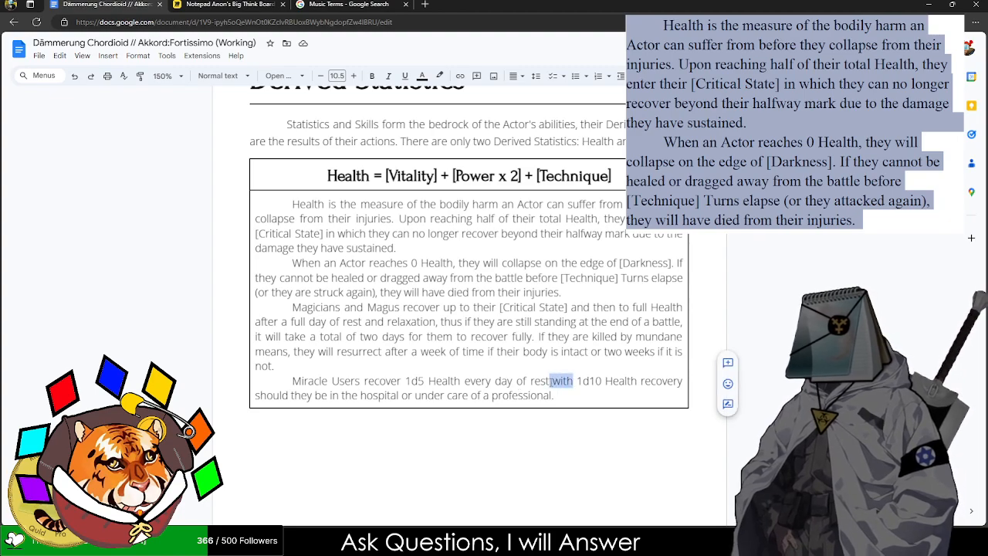
pyautogui.write(', or will recover')
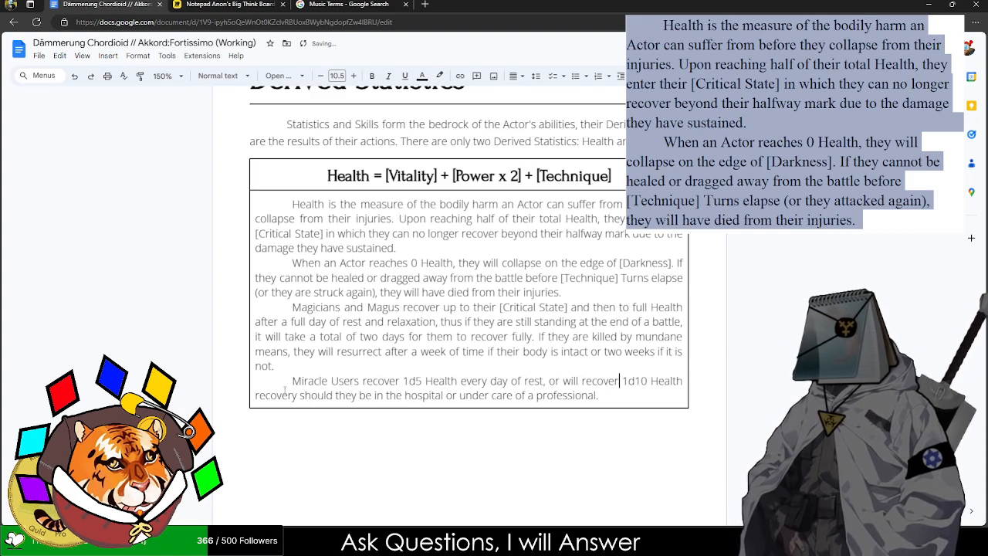
pyautogui.doubleClick(286, 392)
pyautogui.press('BackSpace')
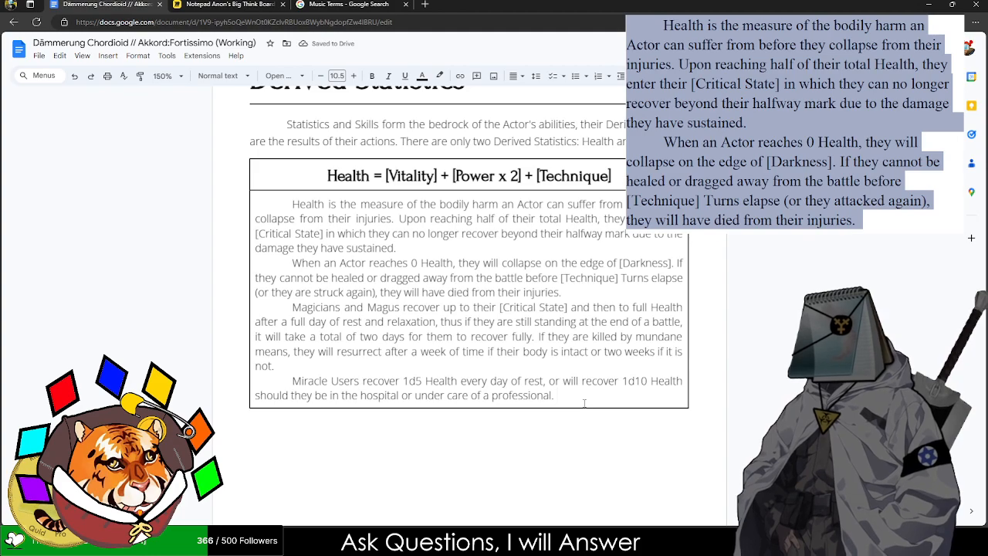
# - End the Miracle Users paragraph with "If they die, there is no resurrection. Mortality is human.", spelling "resurrection" correctly
pyautogui.write('If they d')
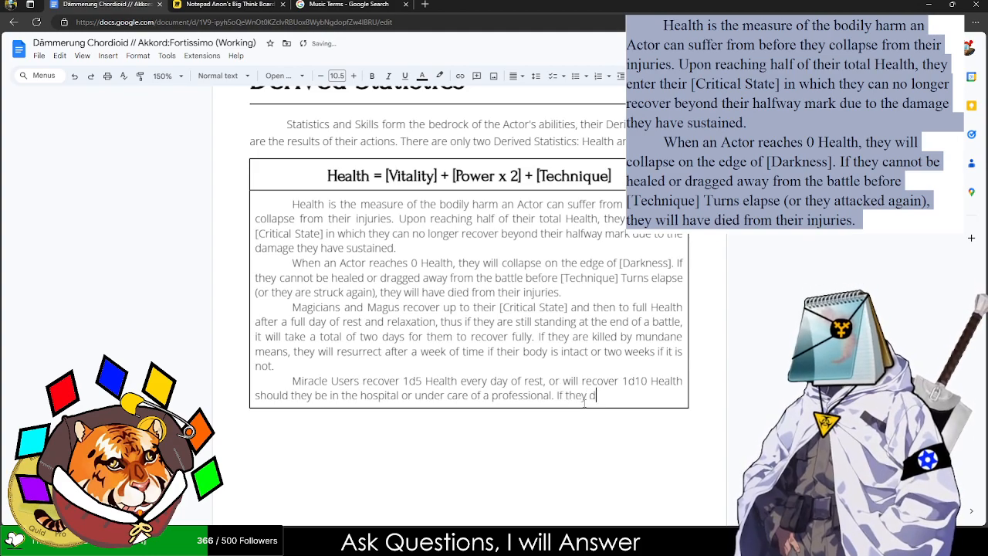
pyautogui.write('ie, they are dead.')
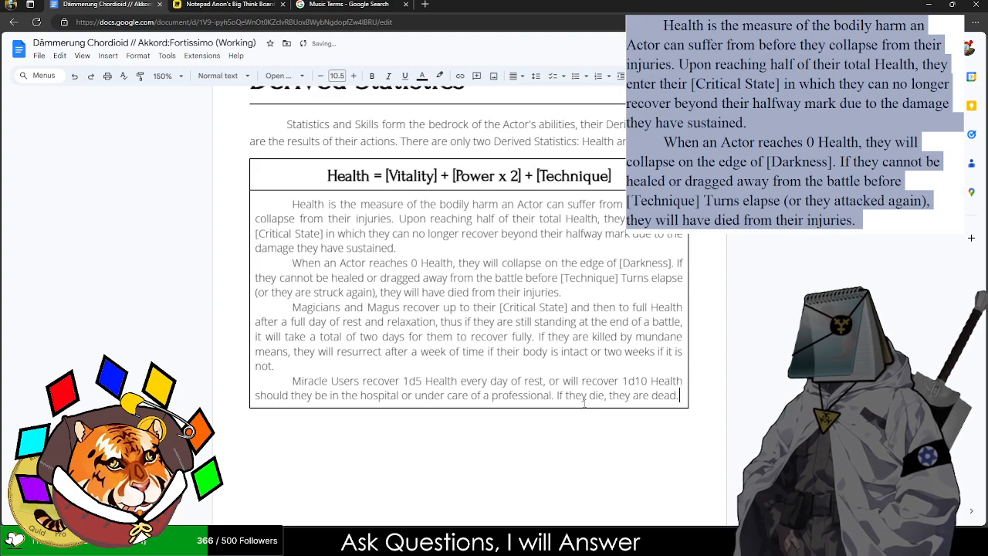
pyautogui.press('BackSpace')
pyautogui.press('BackSpace')
pyautogui.press('BackSpace')
pyautogui.press('BackSpace')
pyautogui.press('BackSpace')
pyautogui.press('BackSpace')
pyautogui.press('BackSpace')
pyautogui.press('BackSpace')
pyautogui.press('BackSpace')
pyautogui.press('BackSpace')
pyautogui.press('BackSpace')
pyautogui.press('BackSpace')
pyautogui.press('BackSpace')
pyautogui.write('here is no ressure')
pyautogui.press('BackSpace')
pyautogui.write('cti')
pyautogui.press('BackSpace')
pyautogui.press('BackSpace')
pyautogui.press('BackSpace')
pyautogui.write('ectio')
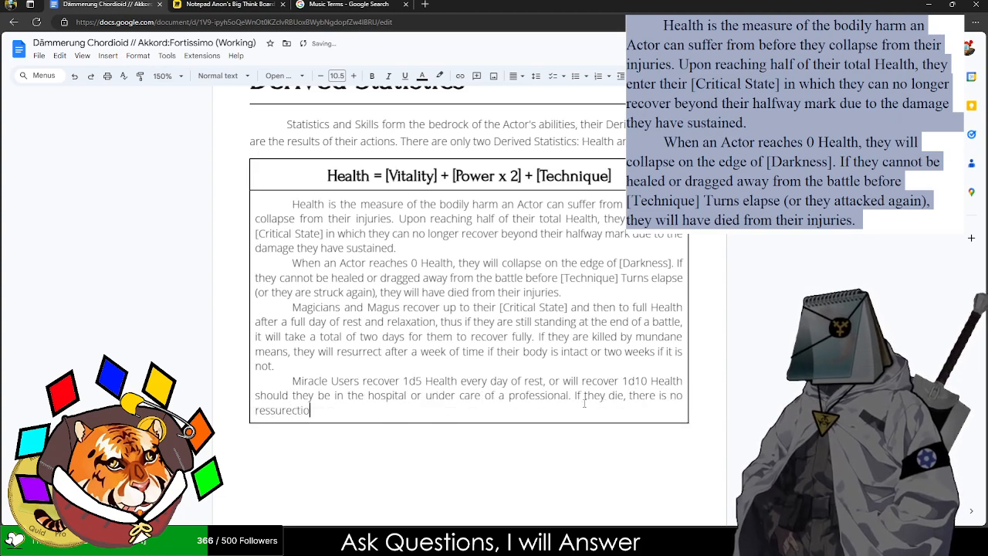
pyautogui.write('n. Mortality is human.')
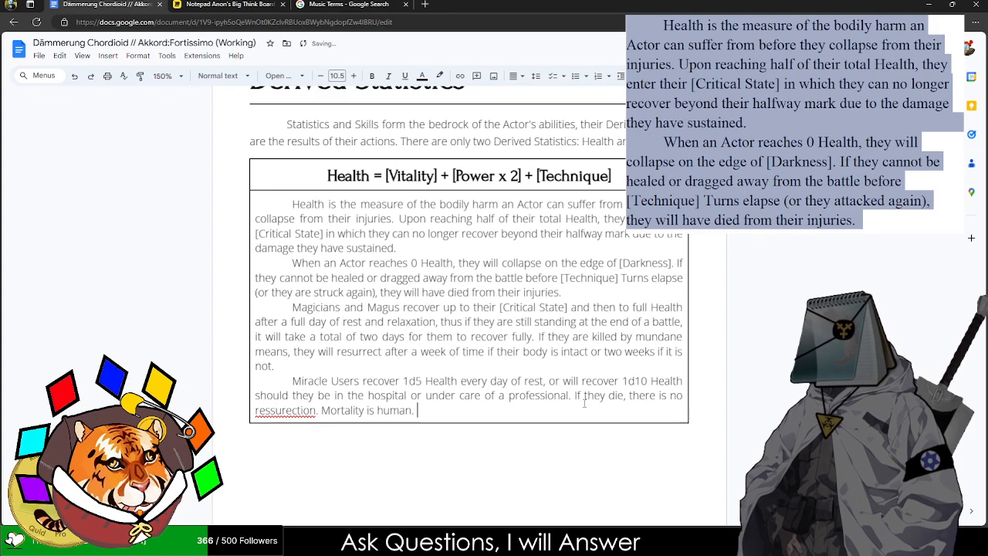
pyautogui.click(278, 411)
pyautogui.click(273, 393)
pyautogui.click(427, 397)
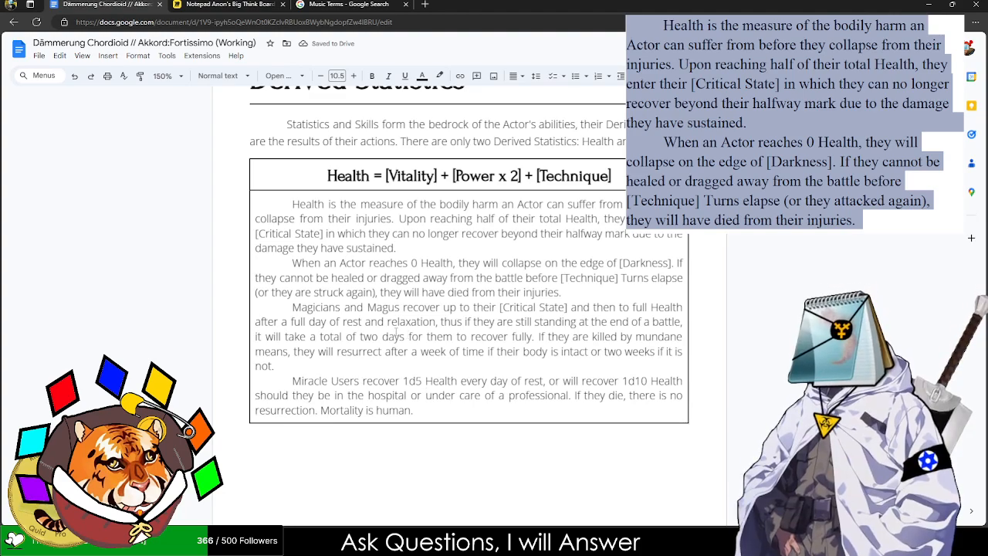
# - Copy the entire Health table, heading and body, and paste the duplicate directly below it
pyautogui.moveTo(322, 165); pyautogui.dragTo(476, 274)
pyautogui.hotkey('ctrl', 'c')
pyautogui.scroll(-3, 348, 247)
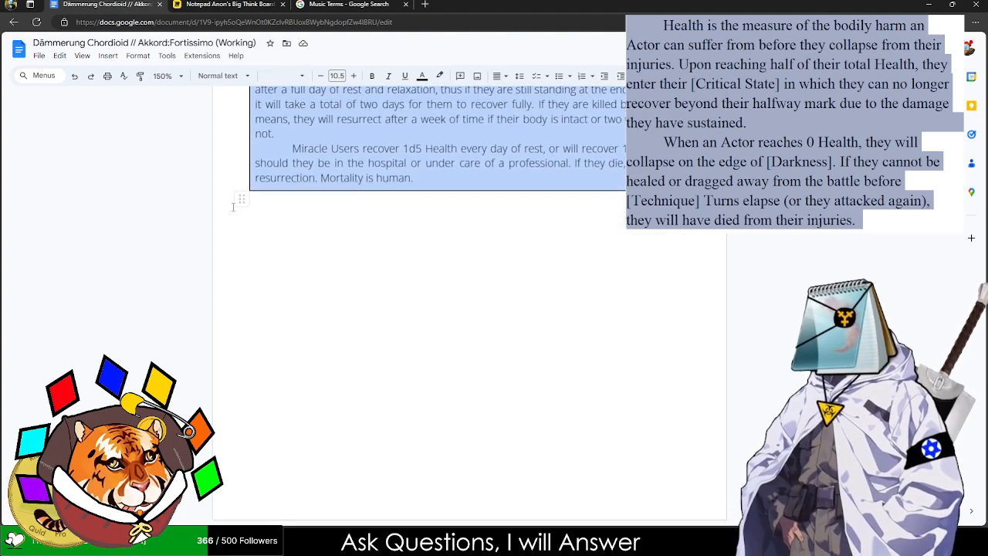
pyautogui.click(238, 205)
pyautogui.hotkey('ctrl', 'v')
pyautogui.scroll(2, 304, 212)
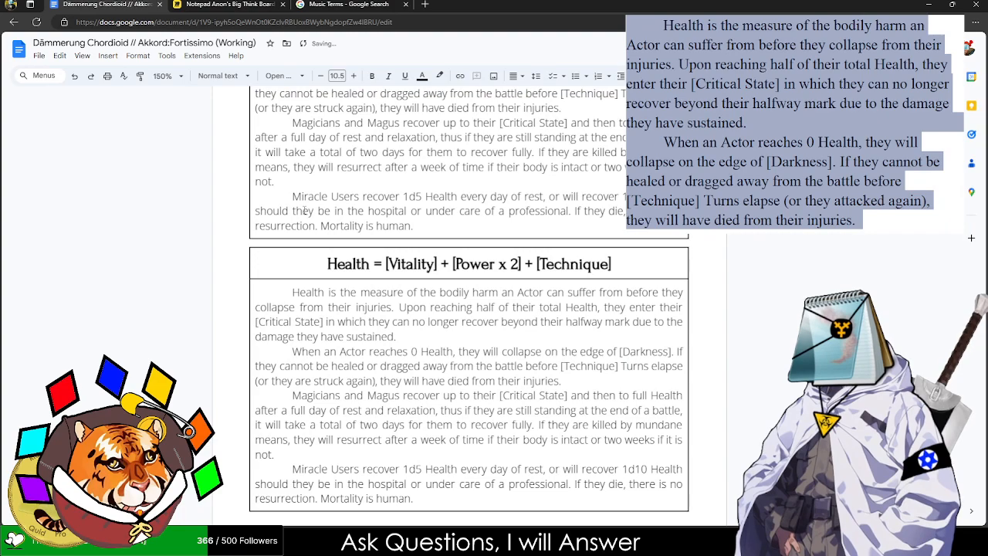
pyautogui.scroll(-4, 305, 211)
pyautogui.scroll(3, 359, 301)
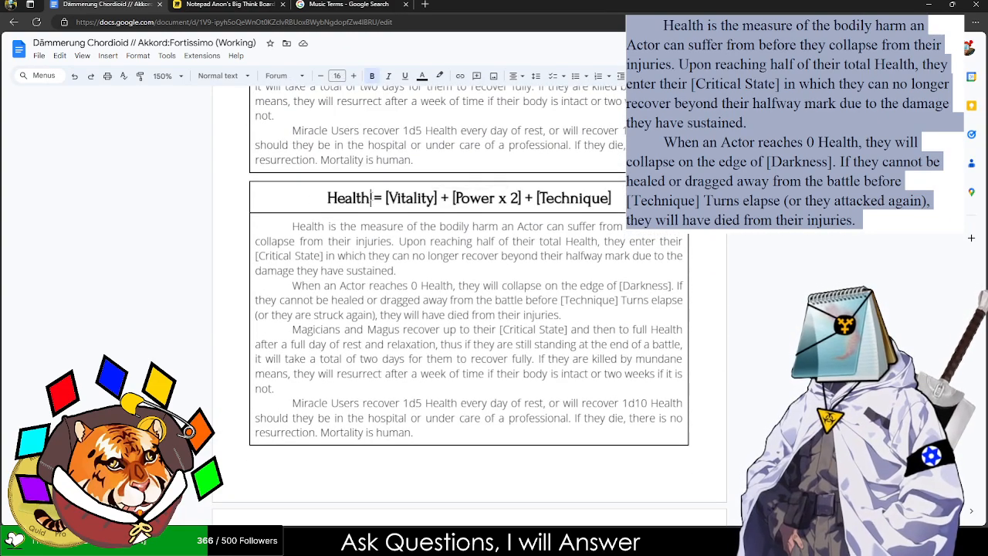
# - Retitle the duplicated table's heading "Mana" and replace its formula with "[Sou] + [Technique x 2] +"
pyautogui.doubleClick(349, 199)
pyautogui.write('Mana')
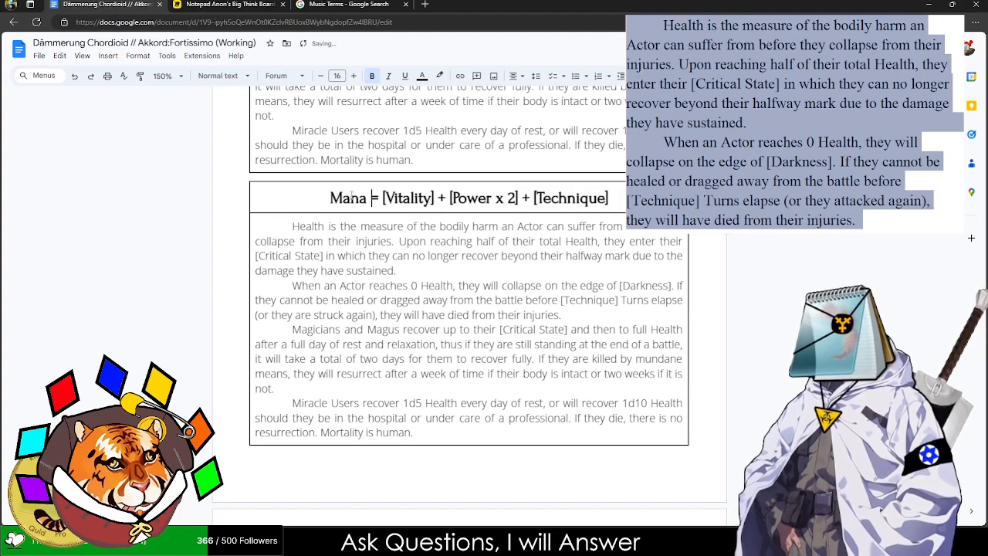
pyautogui.moveTo(611, 199); pyautogui.dragTo(389, 199)
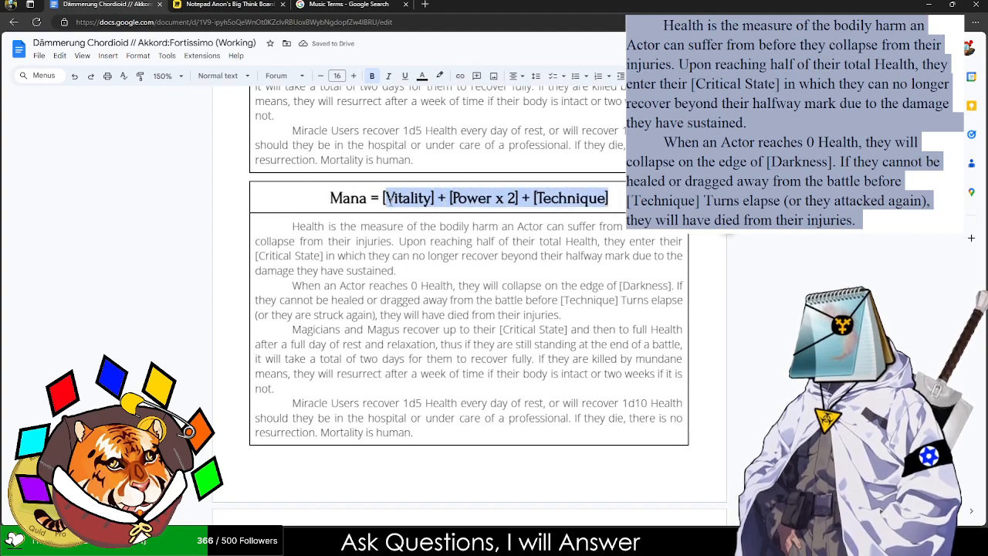
pyautogui.write('Sou] ')
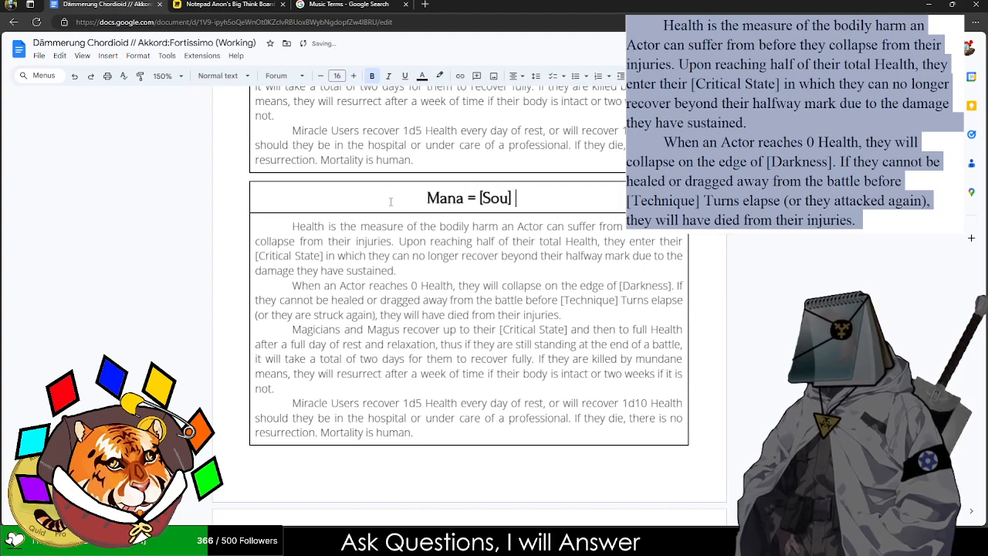
pyautogui.write('+')
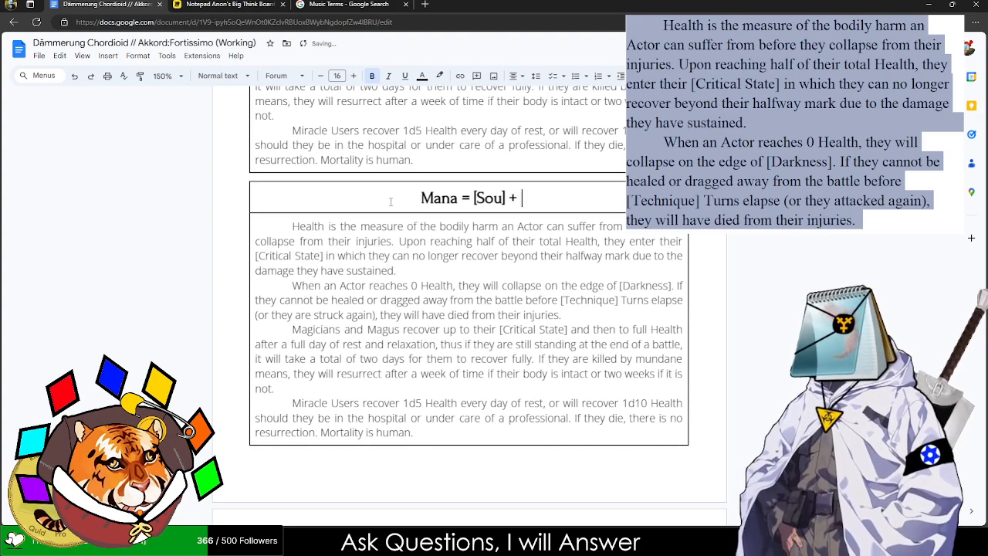
pyautogui.write(' [Technique x 2')
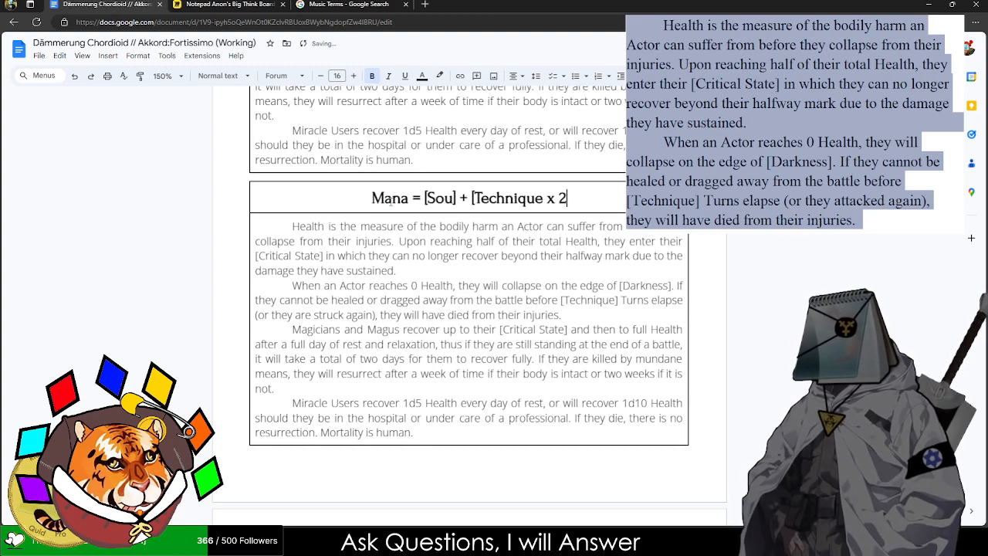
pyautogui.write('=')
pyautogui.press('BackSpace')
pyautogui.write('] + ')
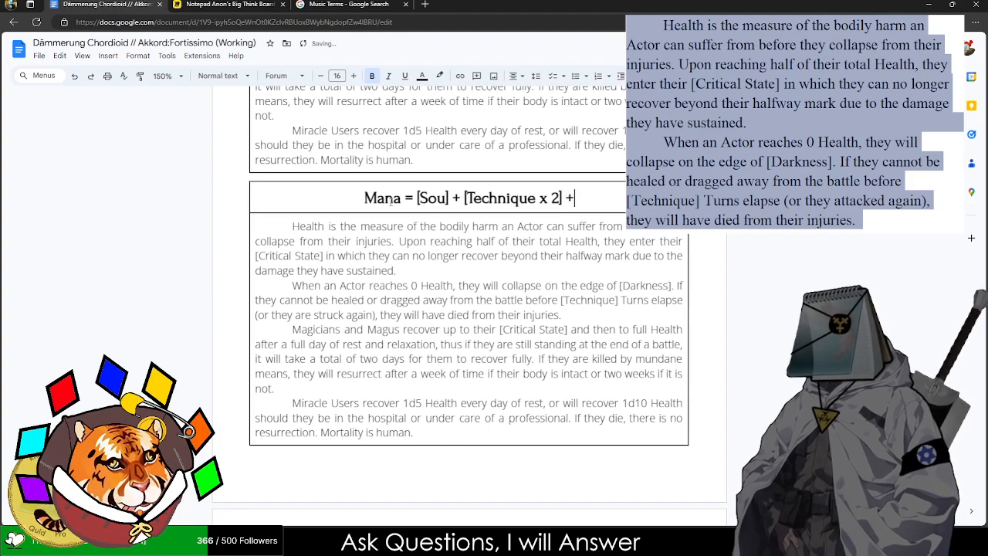
# - Add "[Comprehension]" as the third term of the Mana formula
pyautogui.write('[Ciompr')
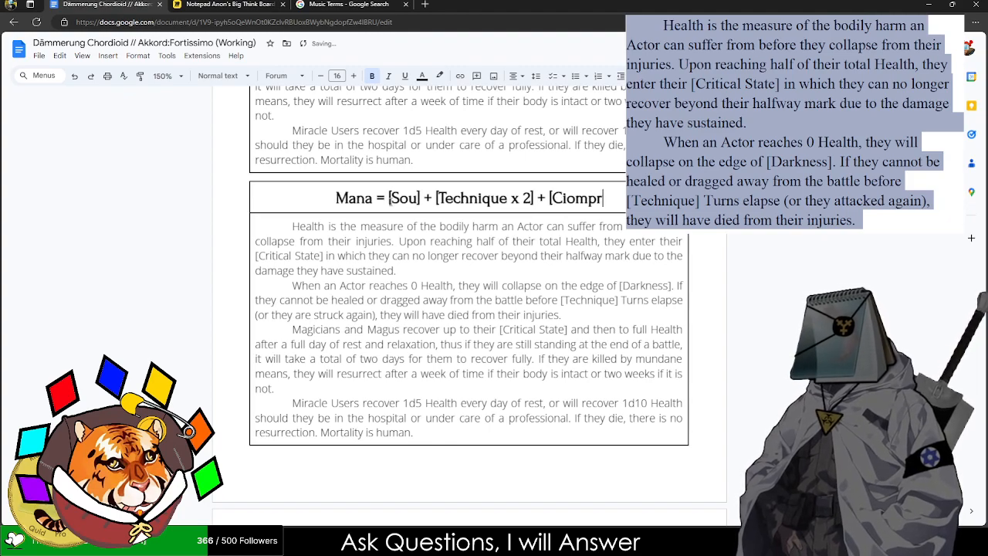
pyautogui.press('BackSpace')
pyautogui.press('BackSpace')
pyautogui.press('BackSpace')
pyautogui.press('BackSpace')
pyautogui.press('BackSpace')
pyautogui.press('BackSpace')
pyautogui.write('omprehension')
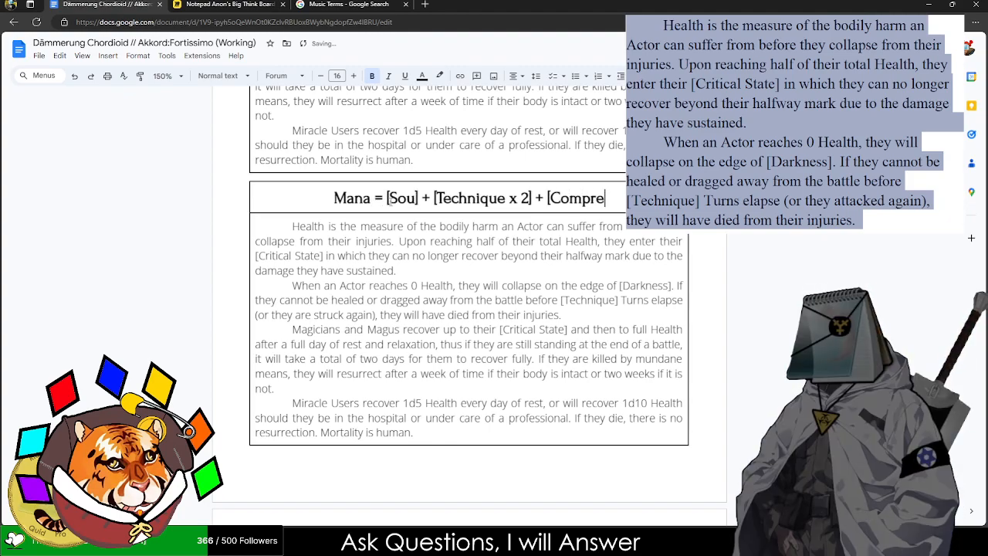
pyautogui.press('BackSpace')
pyautogui.press('BackSpace')
pyautogui.press('BackSpace')
pyautogui.press('BackSpace')
pyautogui.press('BackSpace')
pyautogui.press('BackSpace')
pyautogui.press('BackSpace')
pyautogui.press('BackSpace')
pyautogui.press('BackSpace')
pyautogui.press('BackSpace')
pyautogui.press('BackSpace')
pyautogui.press('BackSpace')
pyautogui.press('BackSpace')
pyautogui.press('BackSpace')
pyautogui.write('[')
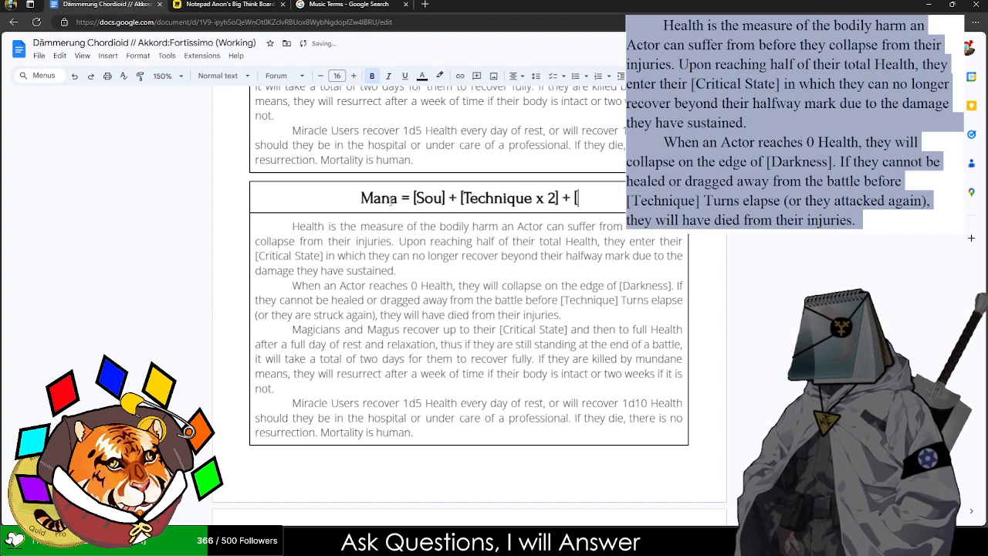
pyautogui.scroll(4, 391, 201)
pyautogui.scroll(-2, 352, 331)
pyautogui.write('Ex')
pyautogui.press('BackSpace')
pyautogui.press('BackSpace')
pyautogui.write('Com')
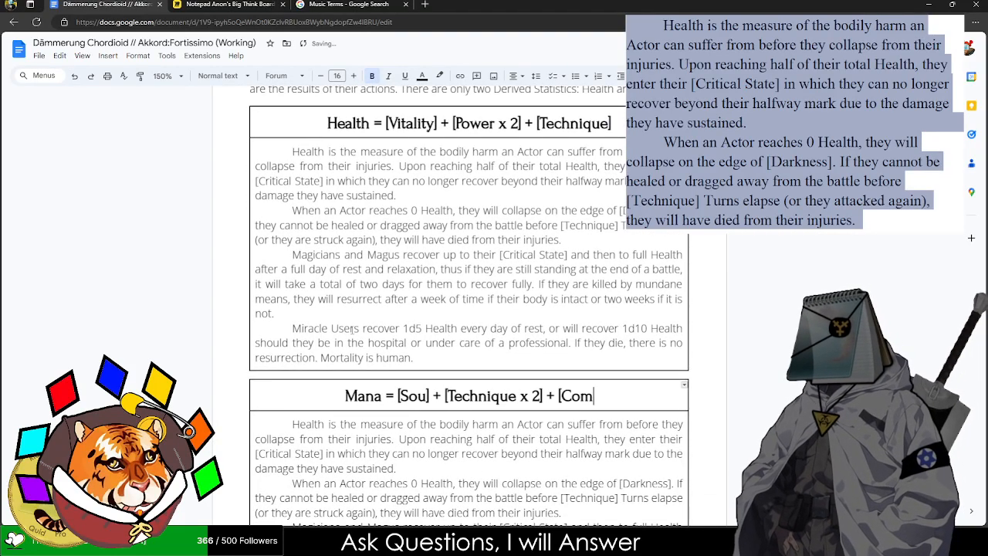
pyautogui.write('prehension]')
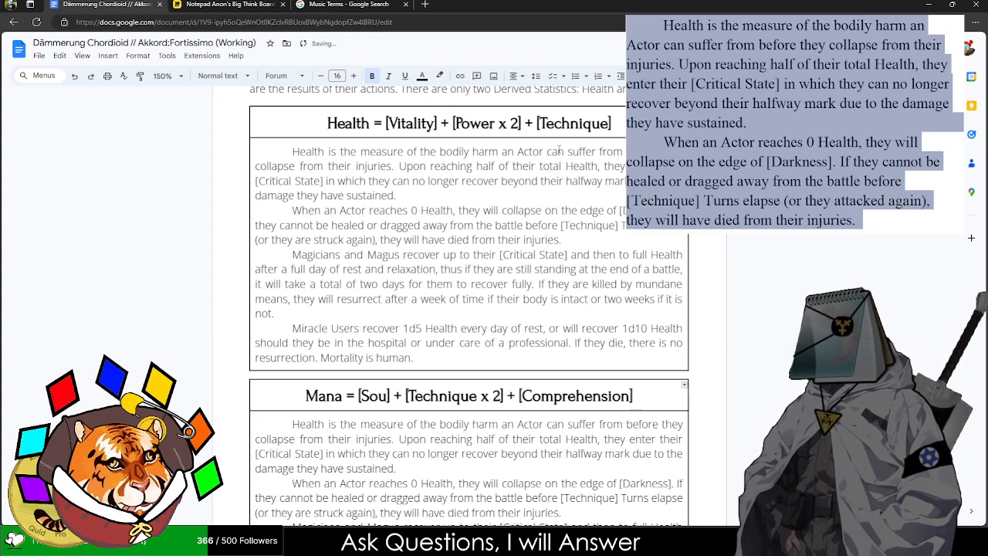
# - Correct the first term of the Mana formula to "[Soul]"
pyautogui.doubleClick(592, 123)
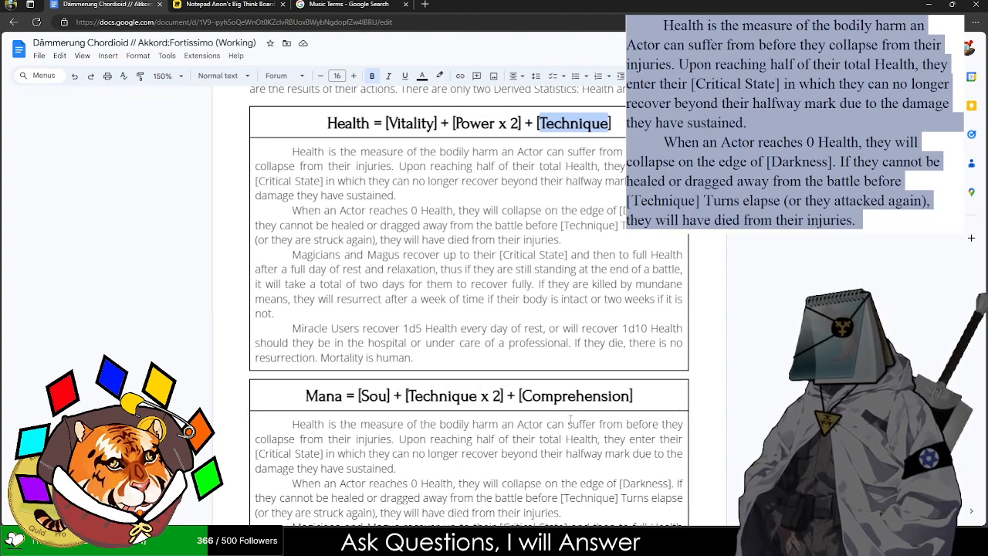
pyautogui.doubleClick(561, 388)
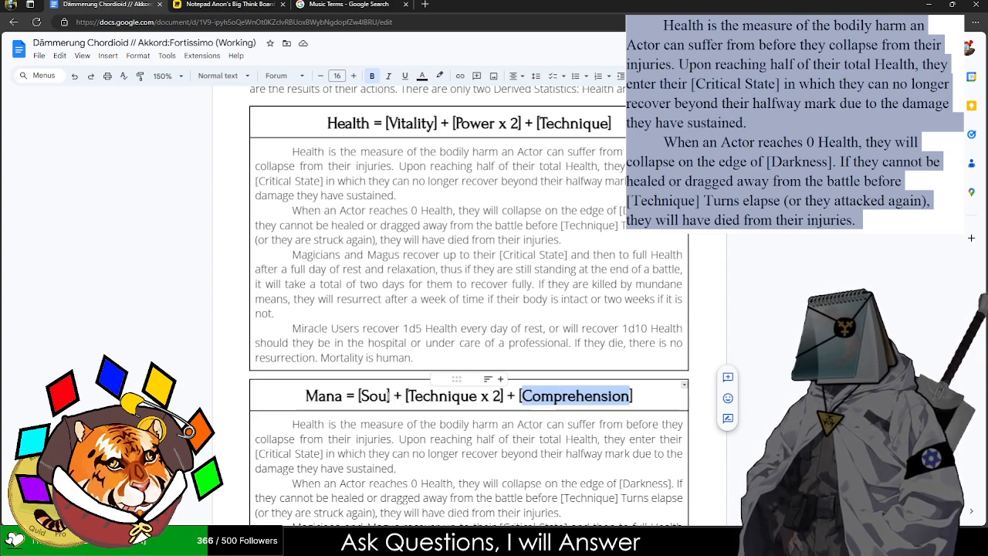
pyautogui.click(391, 396)
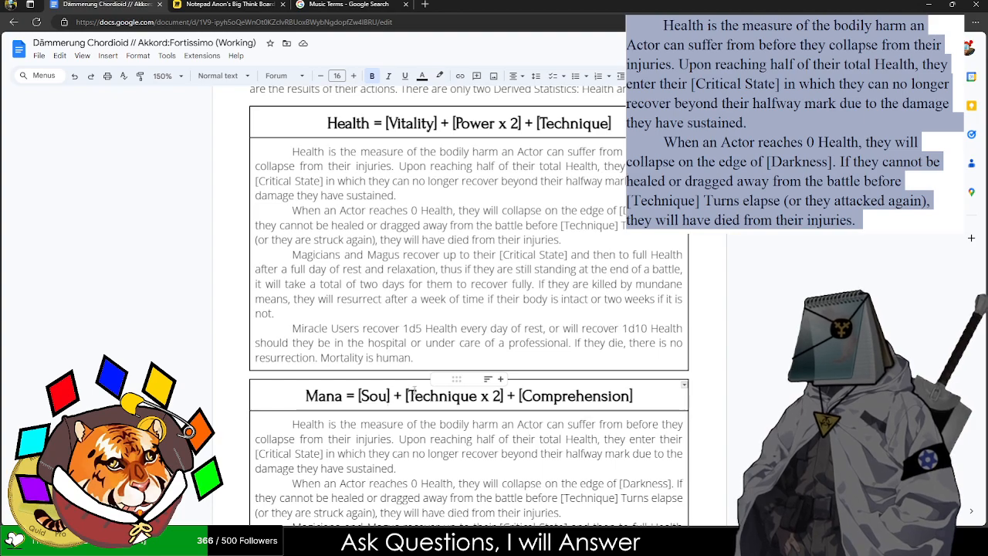
pyautogui.write('l')
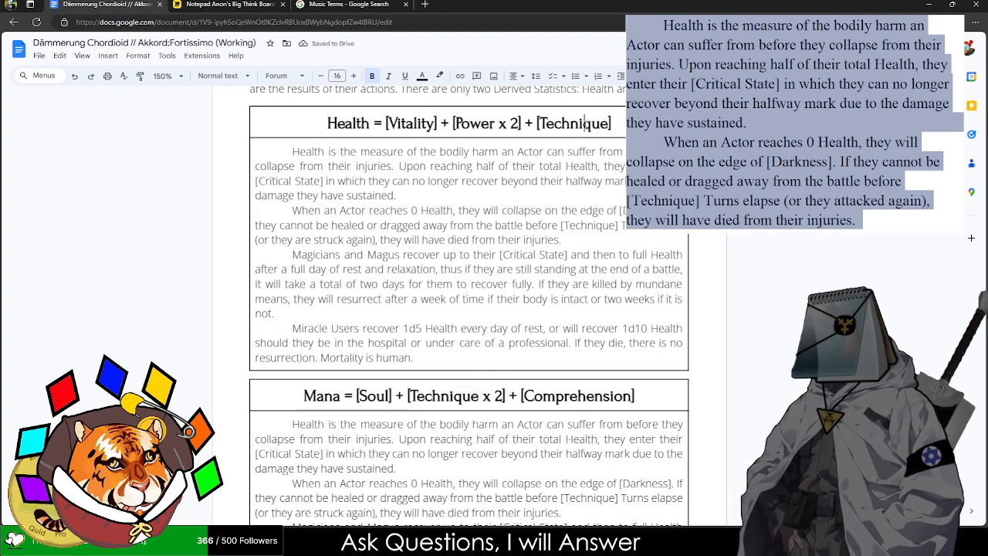
# - Consult the attribute notes on the Miro board, and replace "Technique" in the document's Health heading formula with "Comprehension"
pyautogui.doubleClick(587, 123)
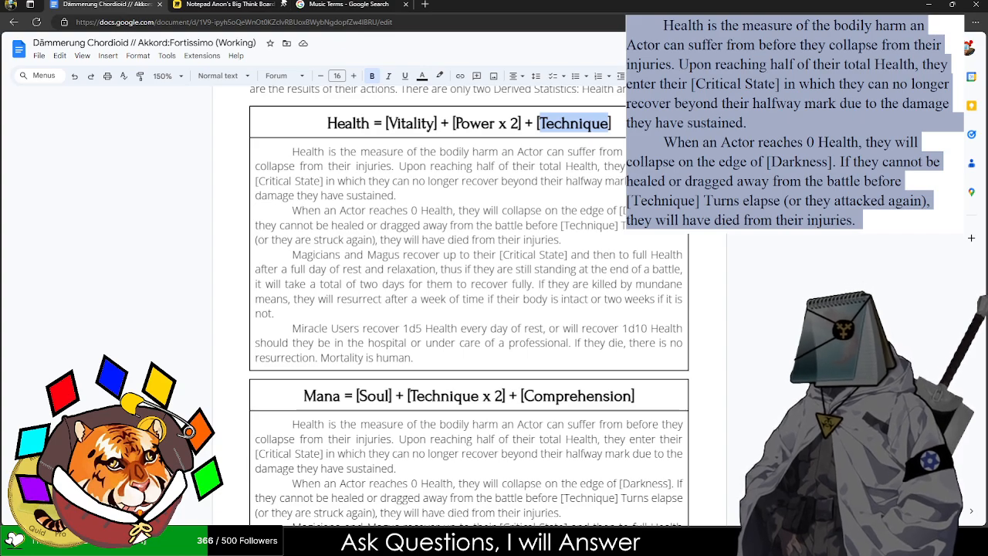
pyautogui.click(253, 5)
pyautogui.scroll(5, 520, 258)
pyautogui.scroll(2, 401, 172)
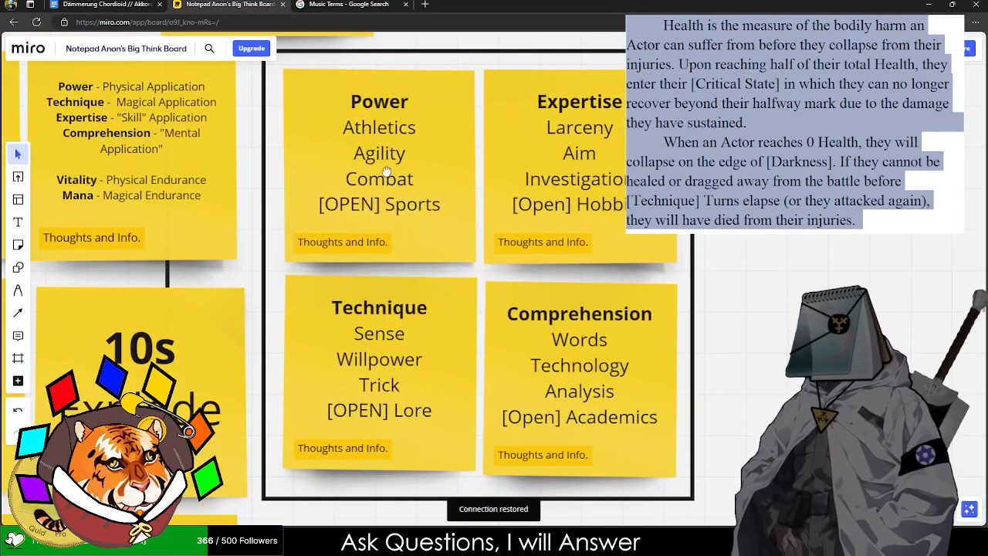
pyautogui.moveTo(439, 291); pyautogui.dragTo(467, 309)
pyautogui.click(107, 4)
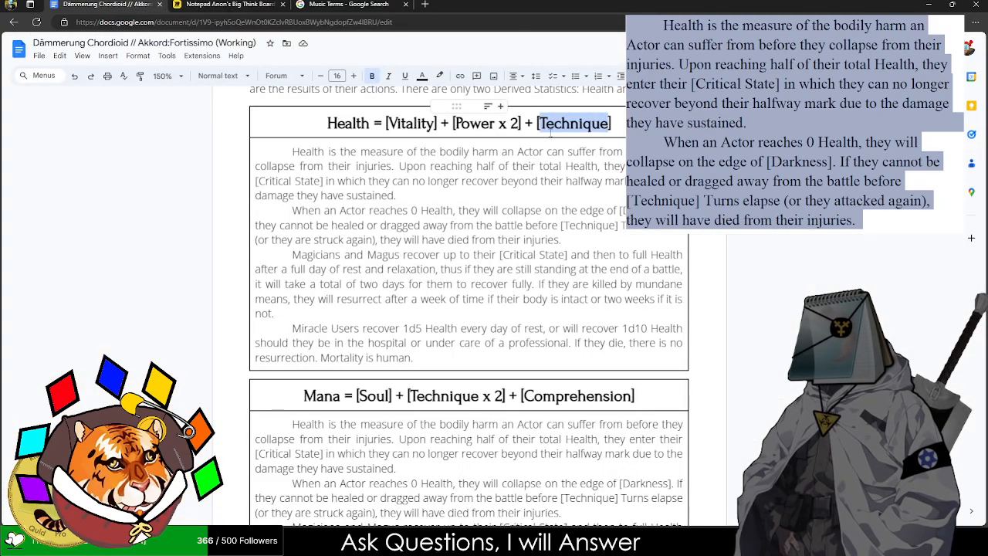
pyautogui.write('Comprehension')
pyautogui.click(538, 224)
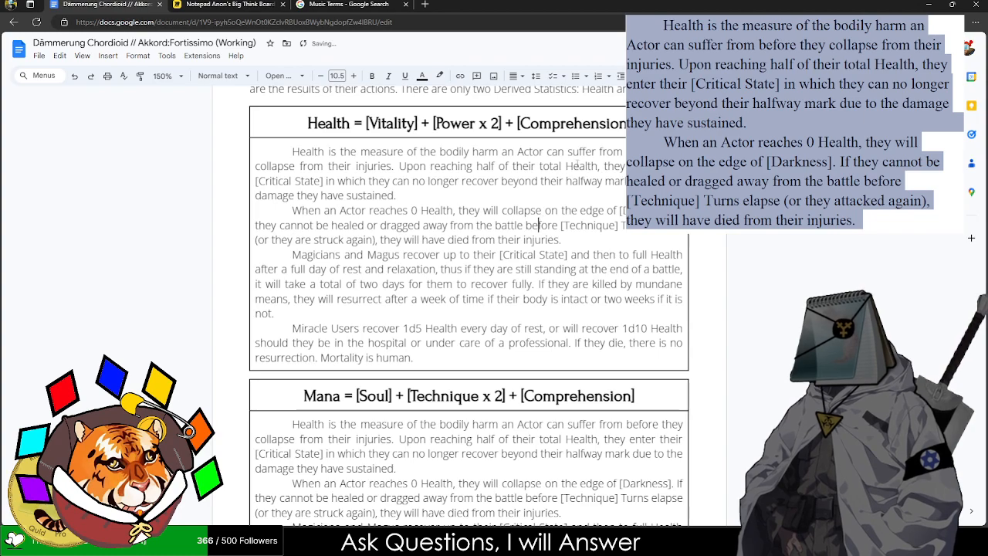
# - Replace "Comprehension" in the Mana heading formula with "Expertise"
pyautogui.doubleClick(580, 390)
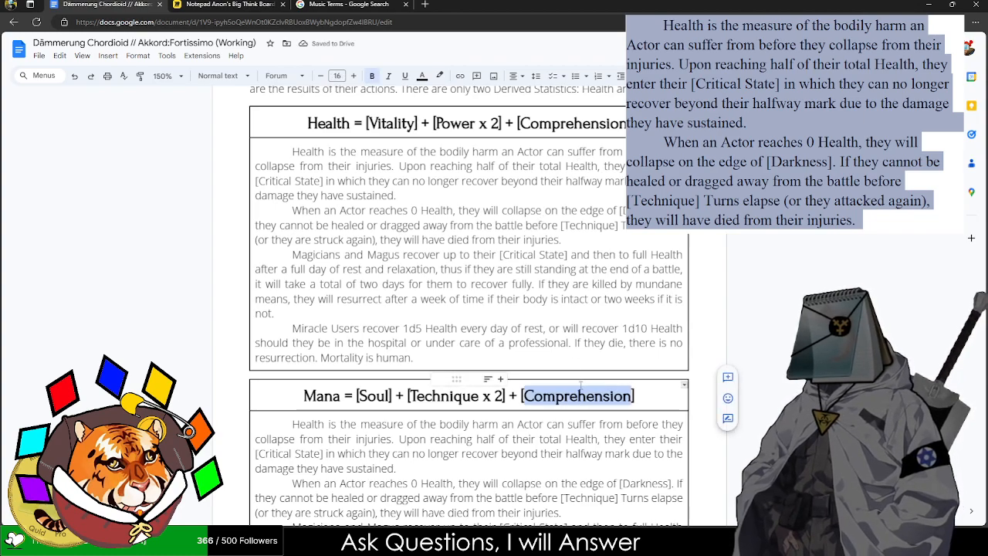
pyautogui.write('Expertise')
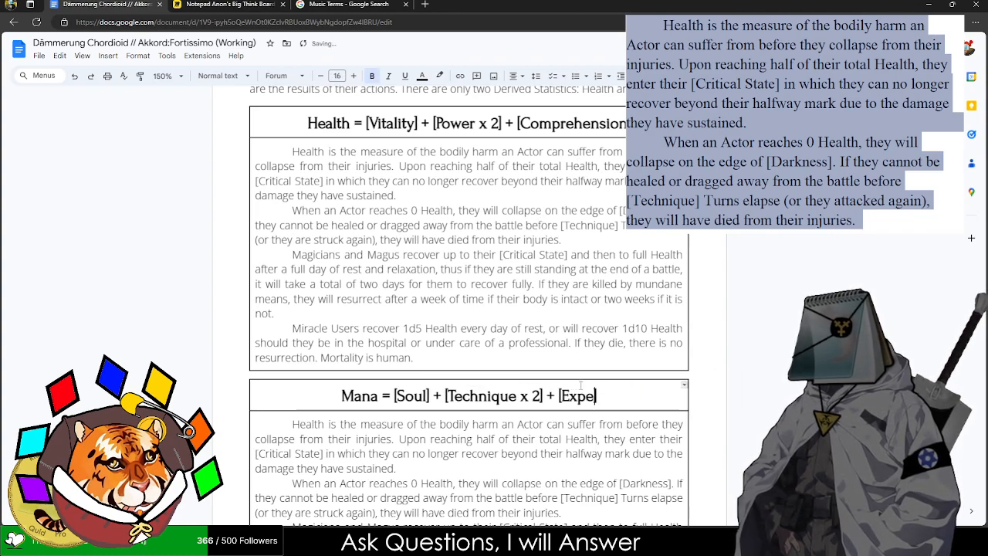
pyautogui.scroll(-1, 505, 373)
pyautogui.scroll(-3, 504, 372)
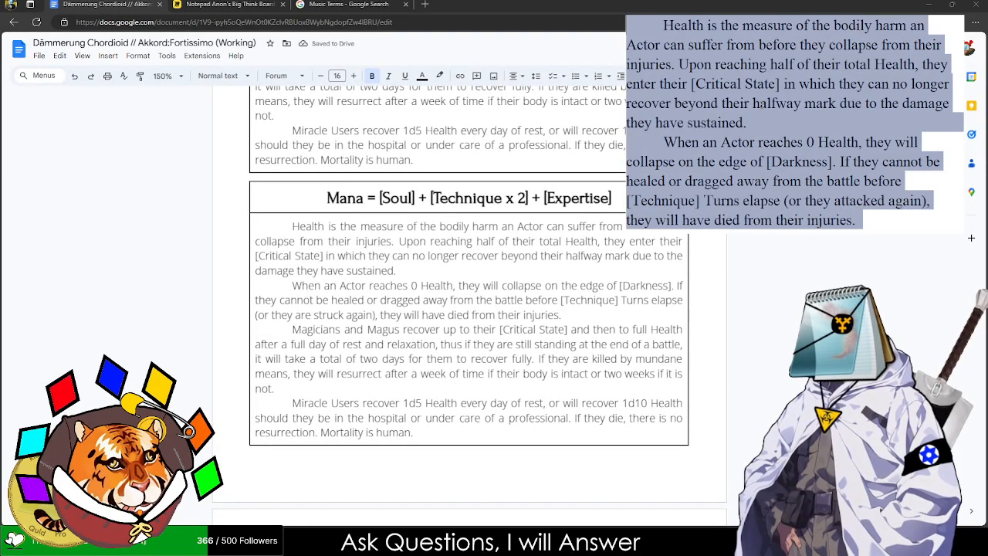
# - In the scratch text window, replace the Health draft with an indented paragraph beginning "Mana is the beating heart of the soul and all living"
pyautogui.press('BackSpace')
pyautogui.press('Tab')
pyautogui.write('Mana is the beating harart of the soul')
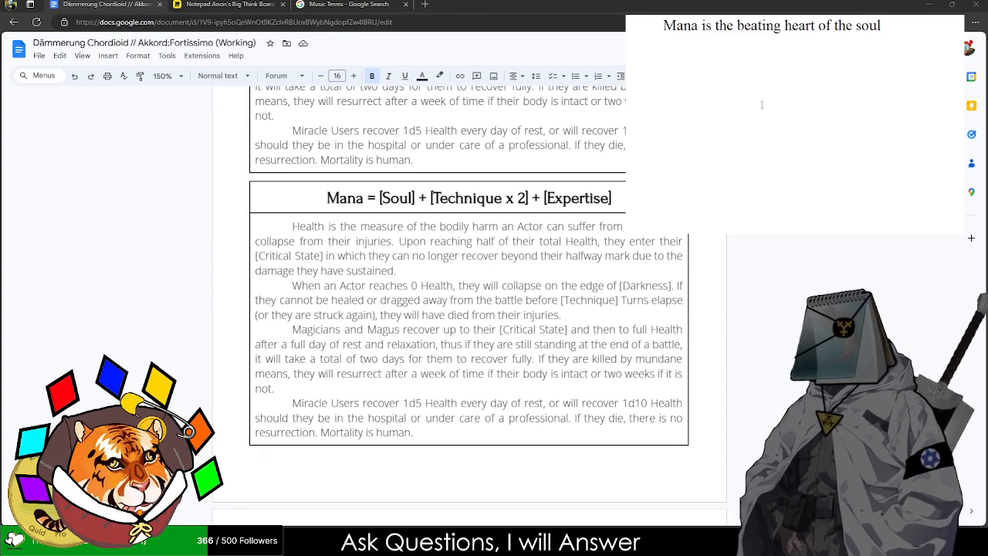
pyautogui.write(' and all living ')
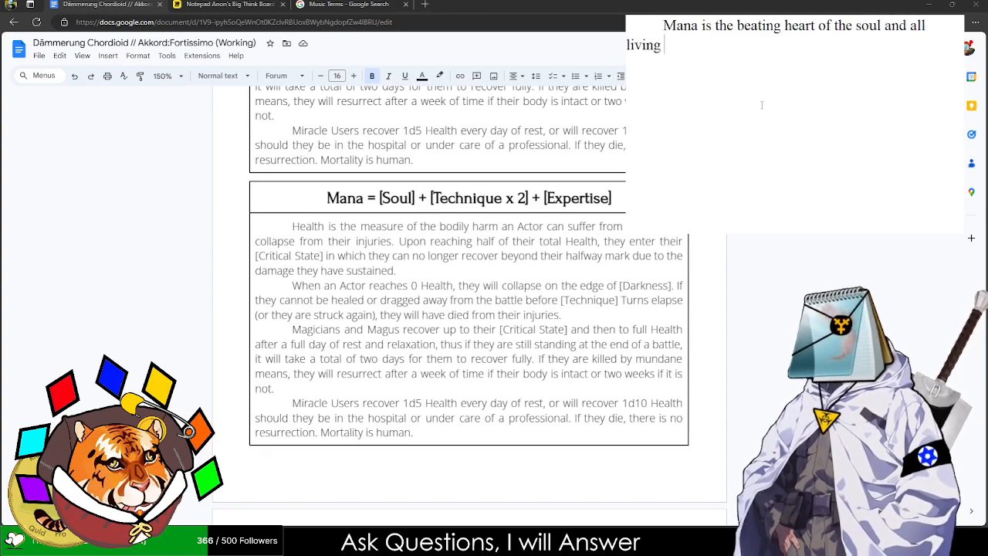
# - Continue the Mana draft with "things. Magicians and Magus are able to manipulate their Mana to perform magic,"
pyautogui.write('things. Magicians ')
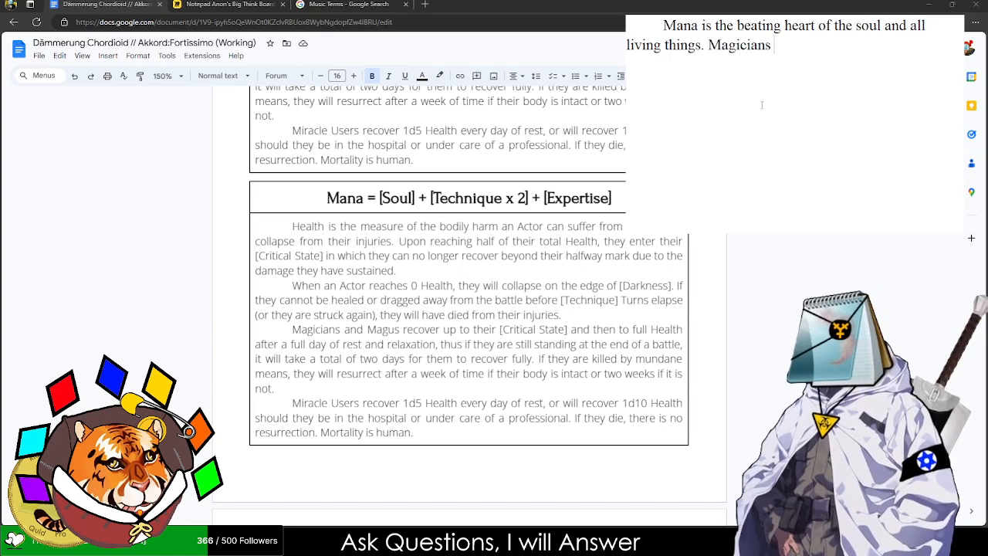
pyautogui.write('and Magus are able to manip')
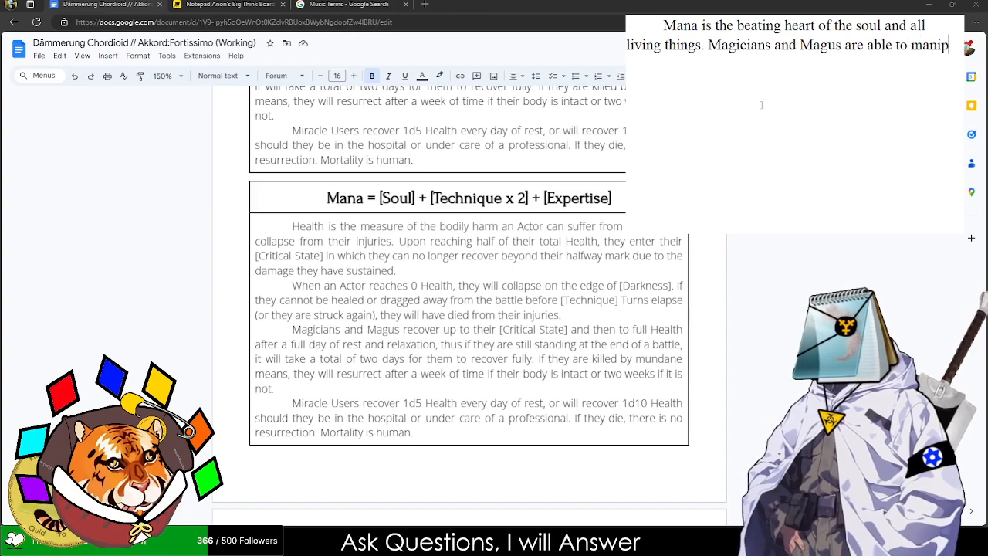
pyautogui.write('ulate their Mana to perform ')
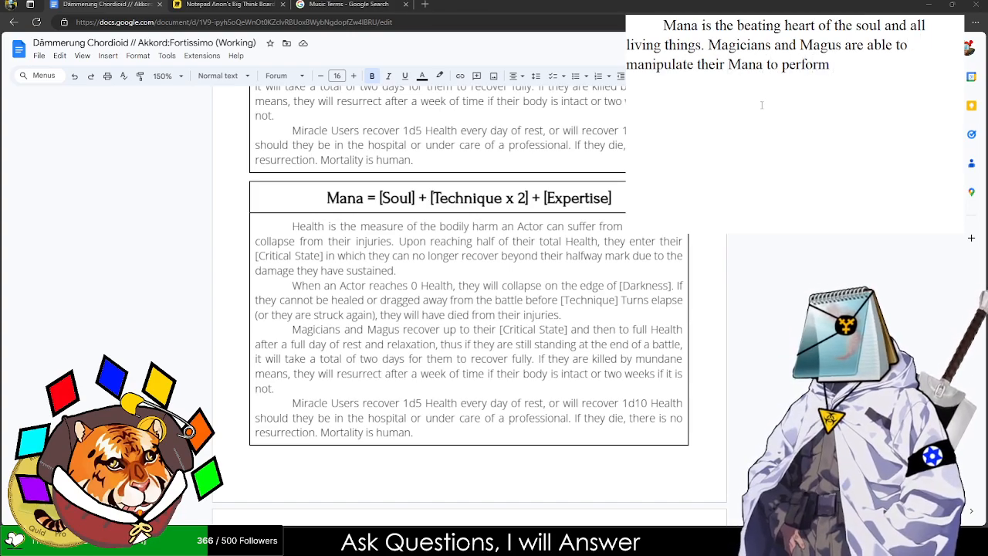
pyautogui.write('mag')
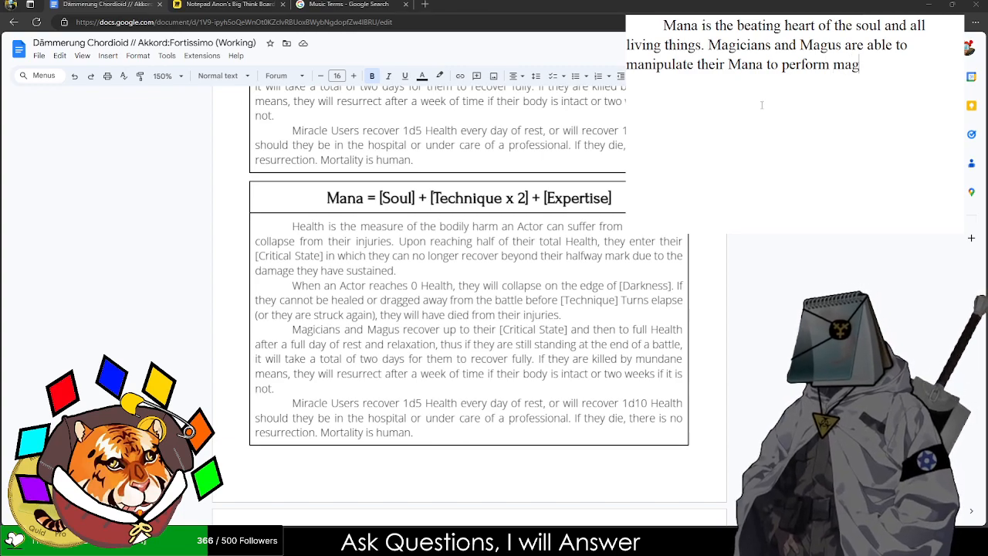
pyautogui.write('ic drawing')
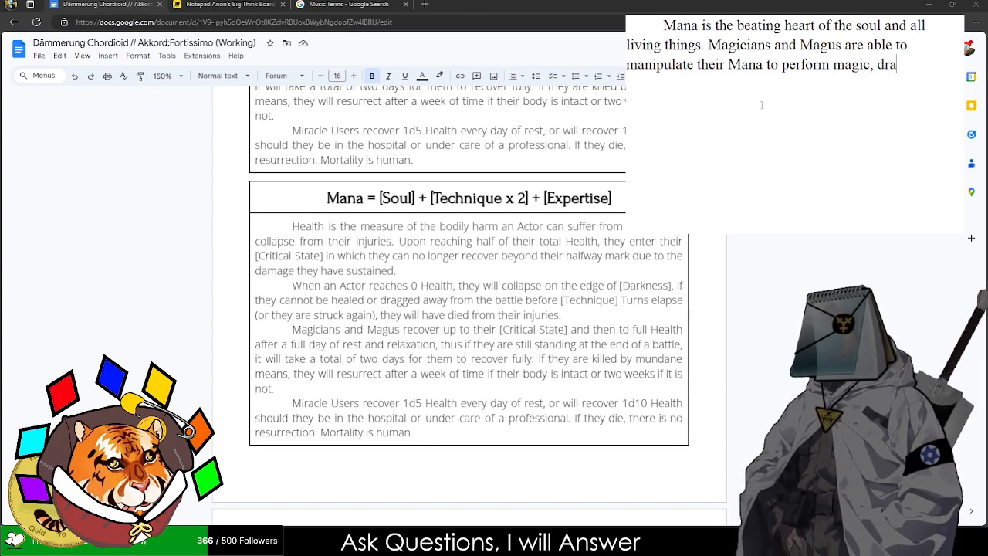
pyautogui.press('BackSpace')
pyautogui.press('BackSpace')
pyautogui.press('BackSpace')
pyautogui.press('BackSpace')
pyautogui.press('BackSpace')
pyautogui.press('BackSpace')
pyautogui.press('BackSpace')
# - Continue the Mana draft in the scratch text window with "using it to break reality use their Runes and Magical Weapon to their full effect."
pyautogui.write('u')
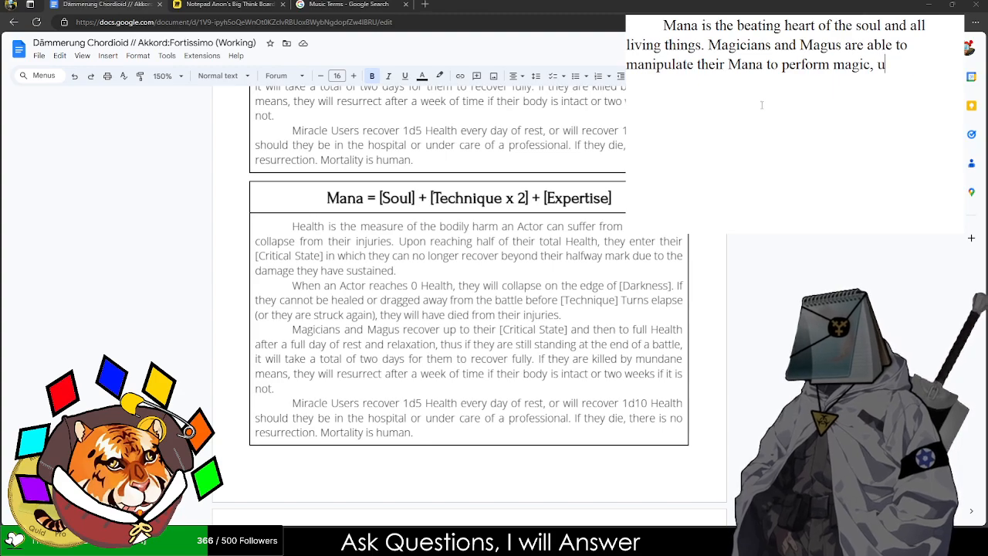
pyautogui.write('sing it to break reality and')
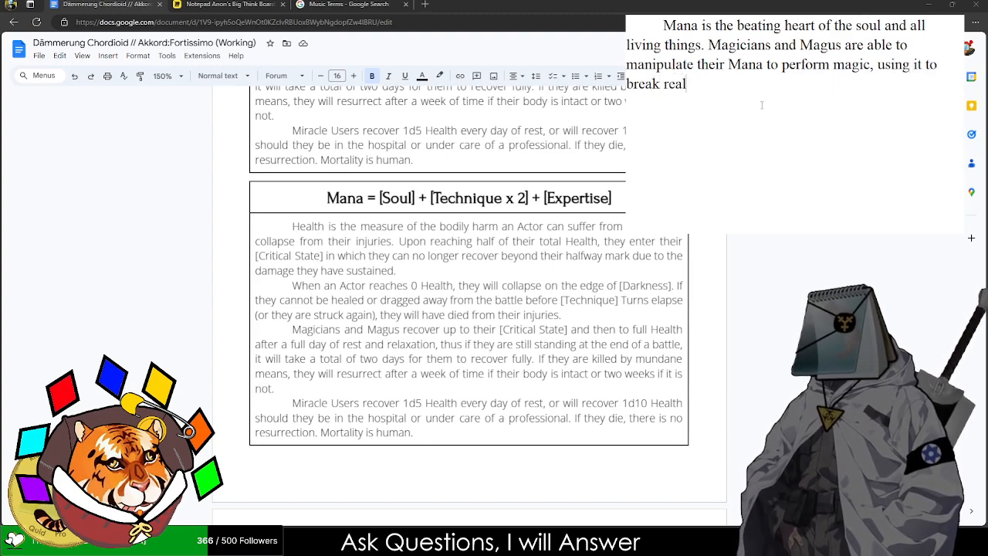
pyautogui.press('BackSpace')
pyautogui.press('BackSpace')
pyautogui.press('BackSpace')
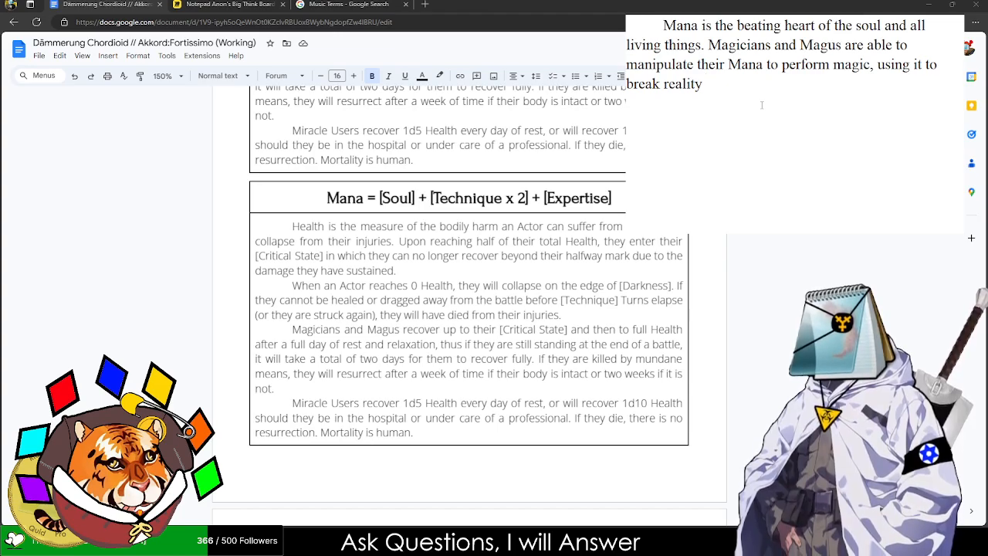
pyautogui.write('use their Runes ')
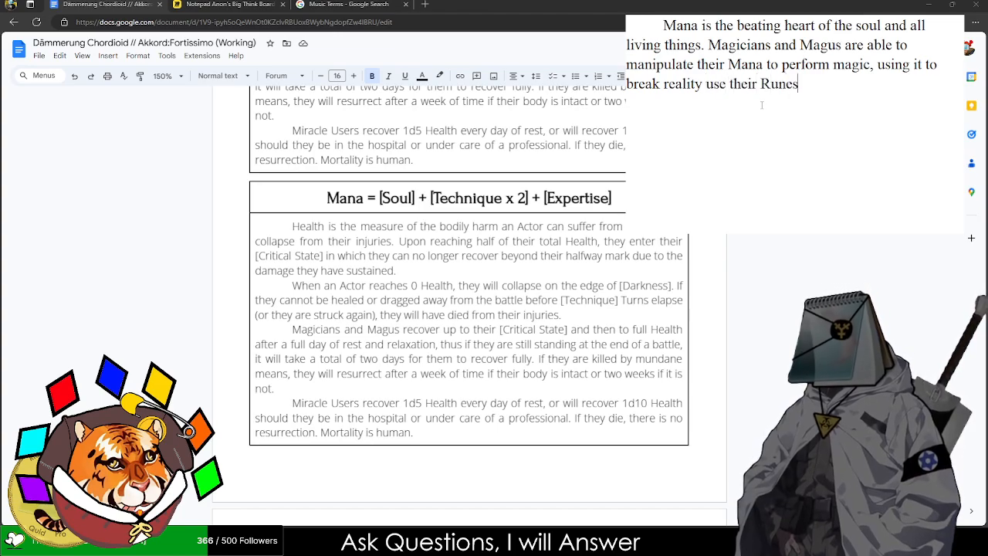
pyautogui.write('and Mag')
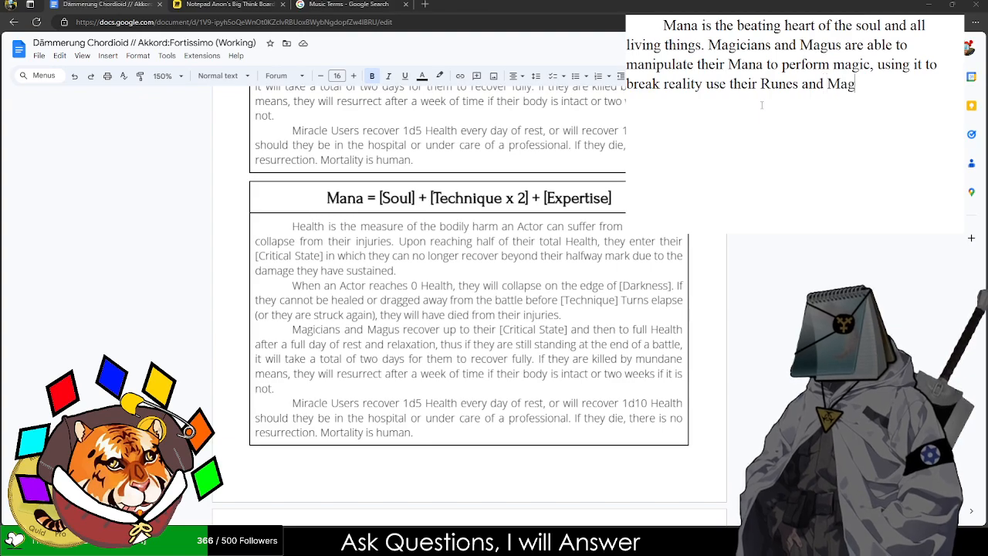
pyautogui.write('ical Weapon to their')
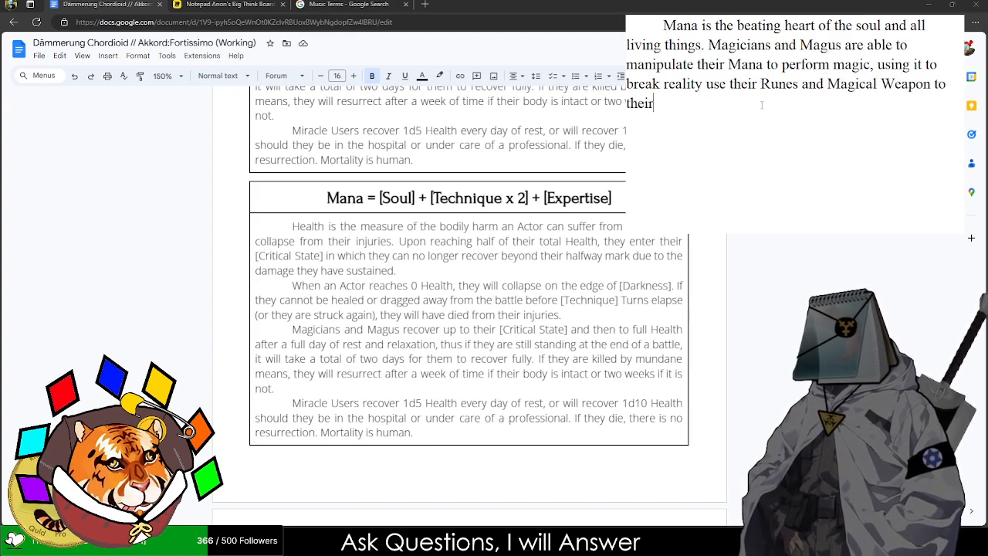
pyautogui.write(' full effect.')
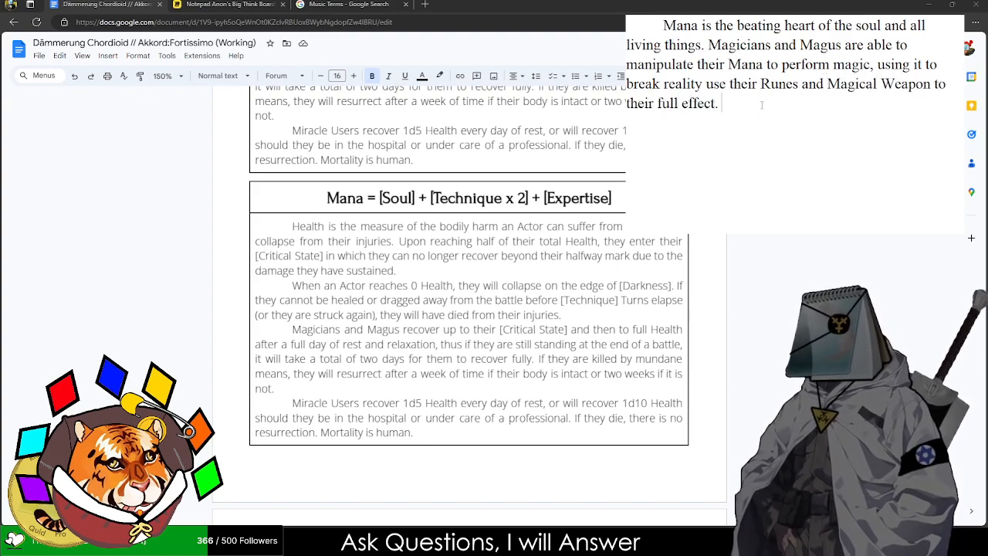
# - Add "Certain Runes and Abilities will draw upon Mana to be used successfully, being drained" to the Mana draft's first paragraph
pyautogui.write(' C')
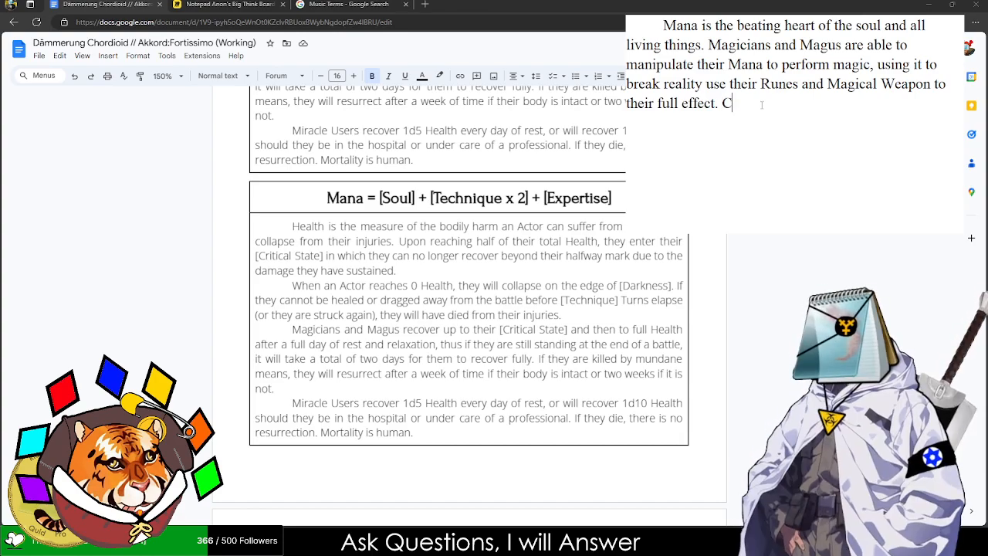
pyautogui.write('ertain Runes and Ab')
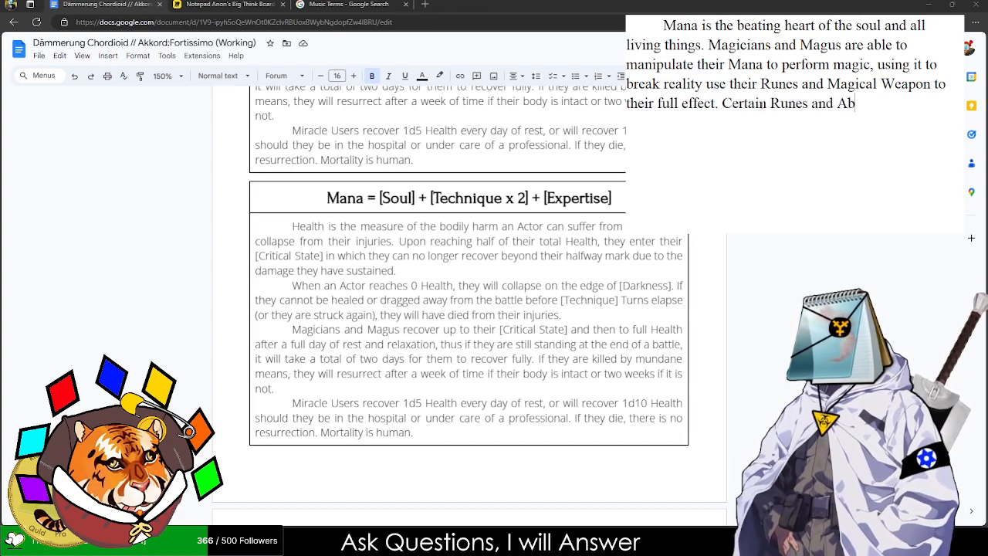
pyautogui.write('ilities will draw upon Mana ')
pyautogui.write('to succeed ')
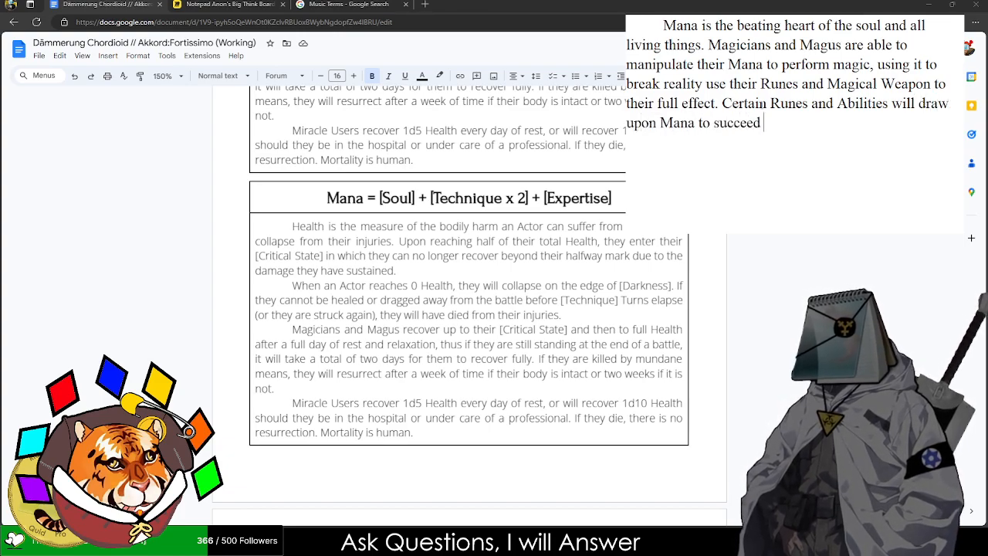
pyautogui.write('at')
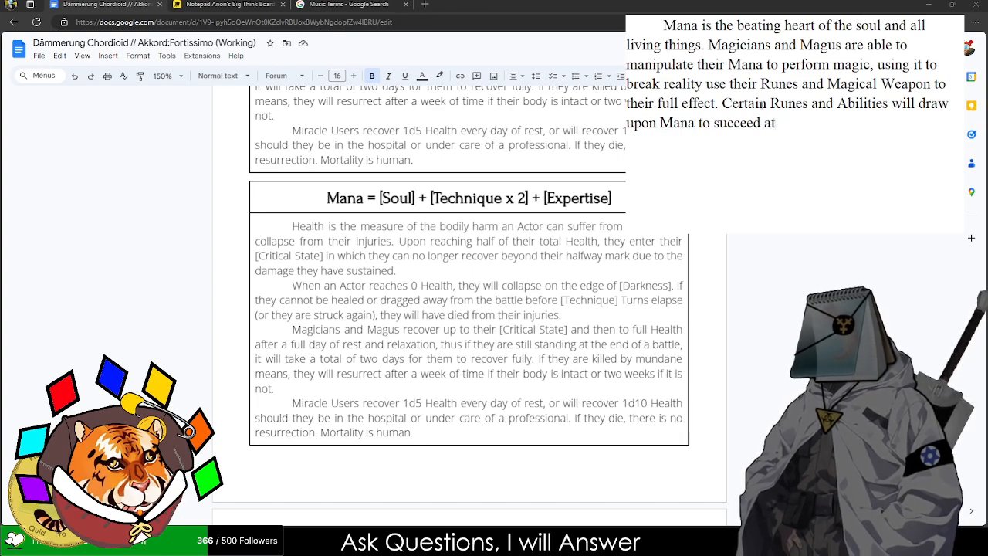
pyautogui.press('BackSpace')
pyautogui.press('BackSpace')
pyautogui.press('BackSpace')
pyautogui.press('BackSpace')
pyautogui.press('BackSpace')
pyautogui.press('BackSpace')
pyautogui.press('BackSpace')
pyautogui.press('BackSpace')
pyautogui.press('BackSpace')
pyautogui.press('BackSpace')
pyautogui.press('BackSpace')
pyautogui.write('be')
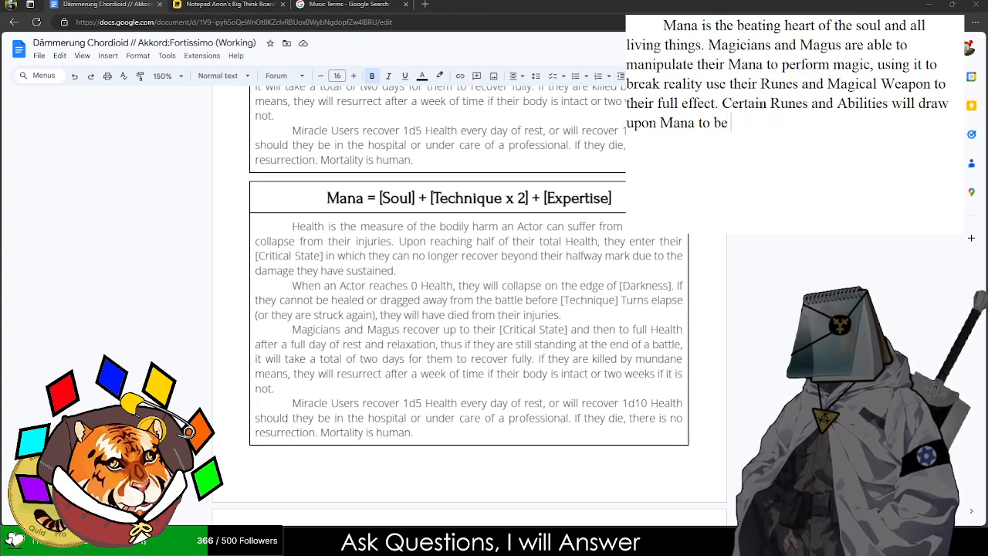
pyautogui.write(' used success')
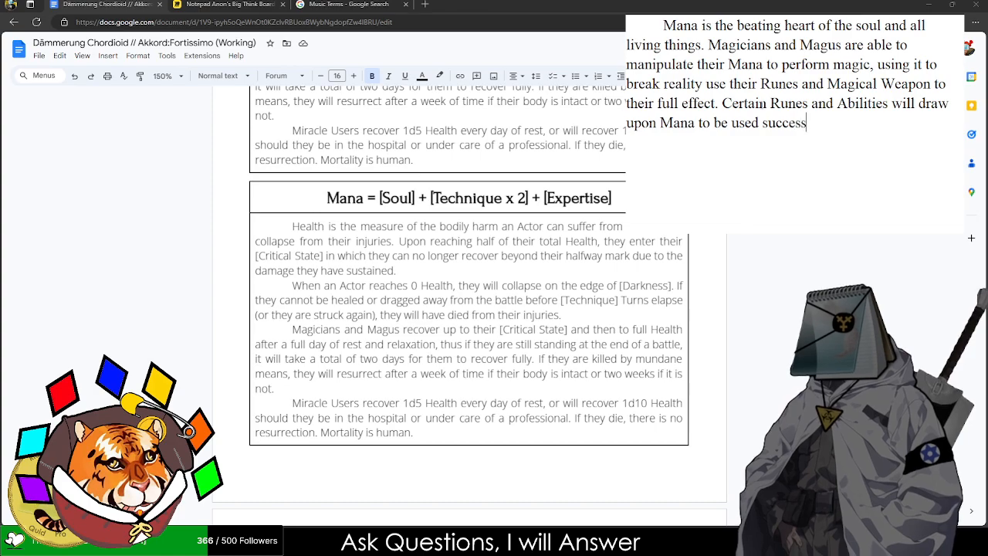
pyautogui.write('fully, being drain')
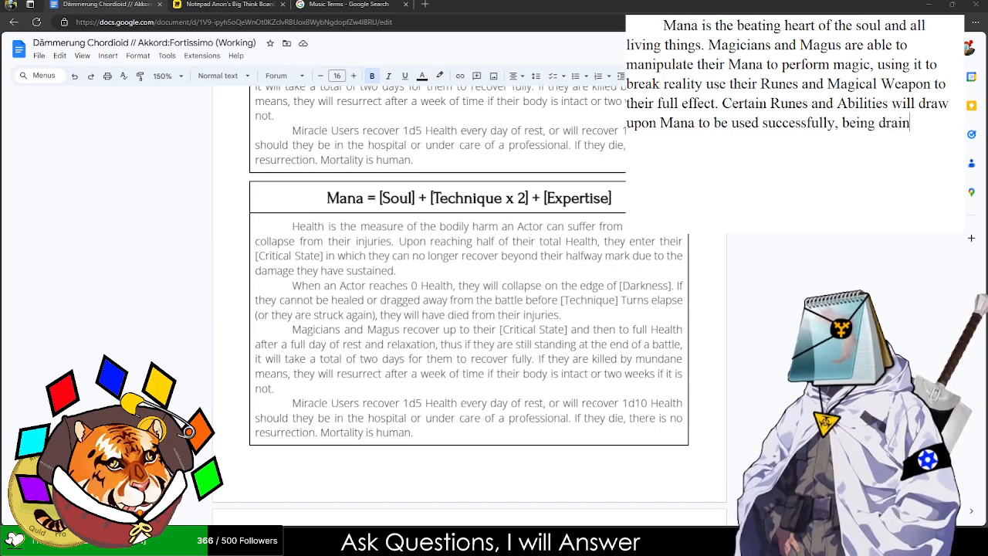
pyautogui.write('ed or')
pyautogui.press('BackSpace')
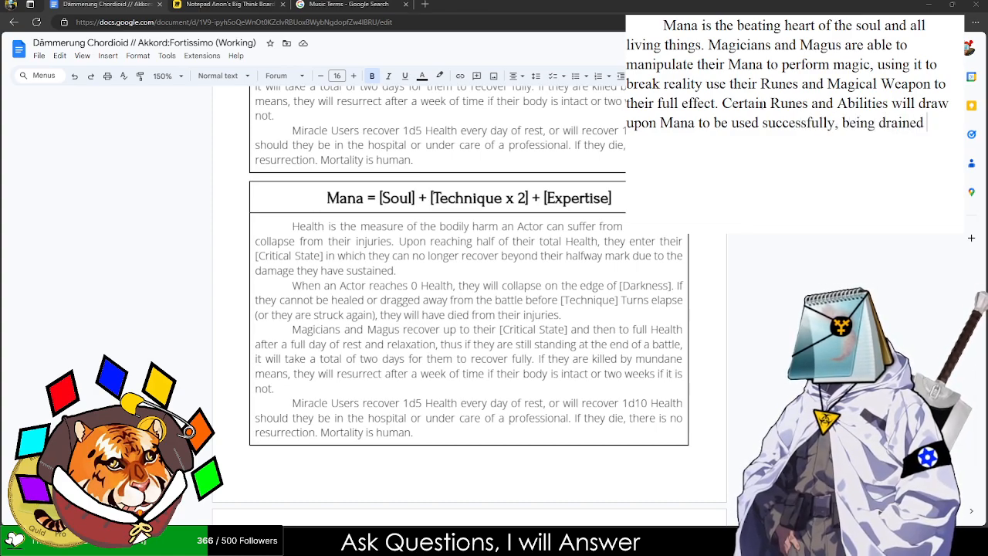
# - Finish the sentence with "of power may spell a death sentence for those needing to use their more defensive techniques." and start an indented paragraph with "Mana"
pyautogui.write('of power')
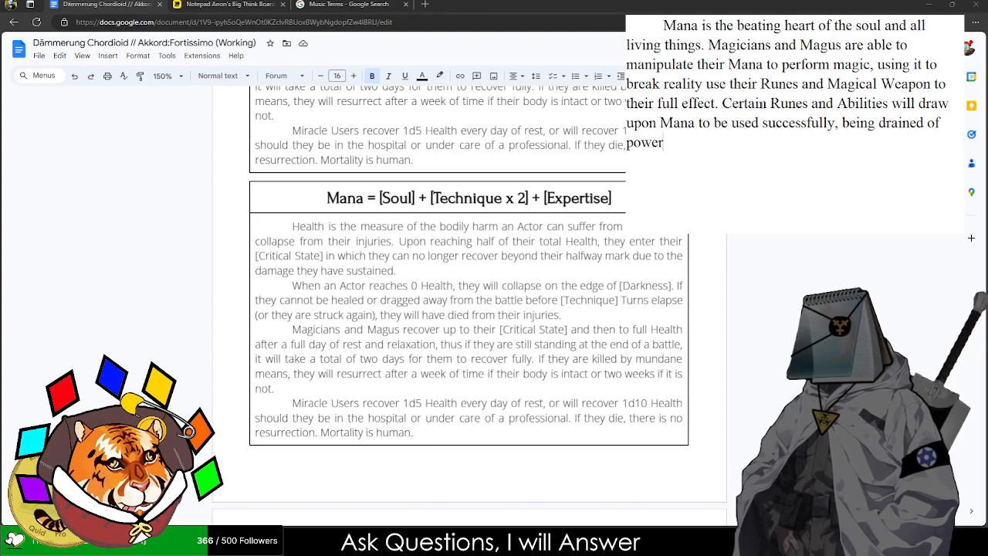
pyautogui.write(' may spell a death sente')
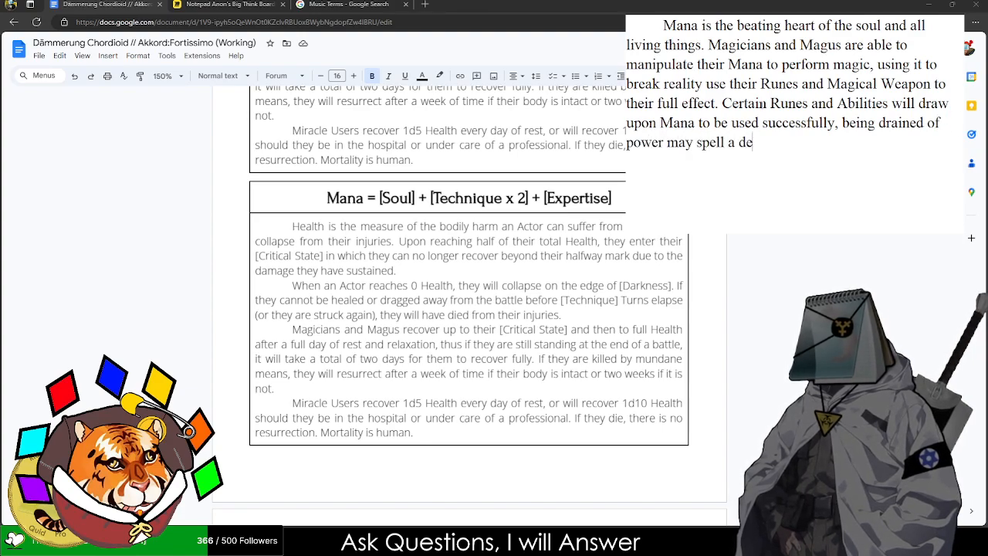
pyautogui.write('to')
pyautogui.press('BackSpace')
pyautogui.press('BackSpace')
pyautogui.write('for those need')
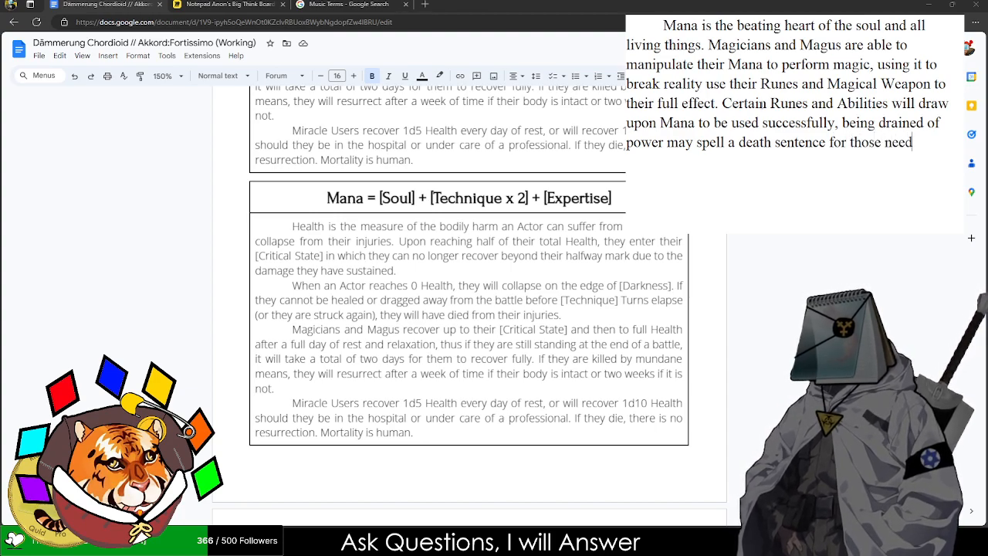
pyautogui.write('ing to use th')
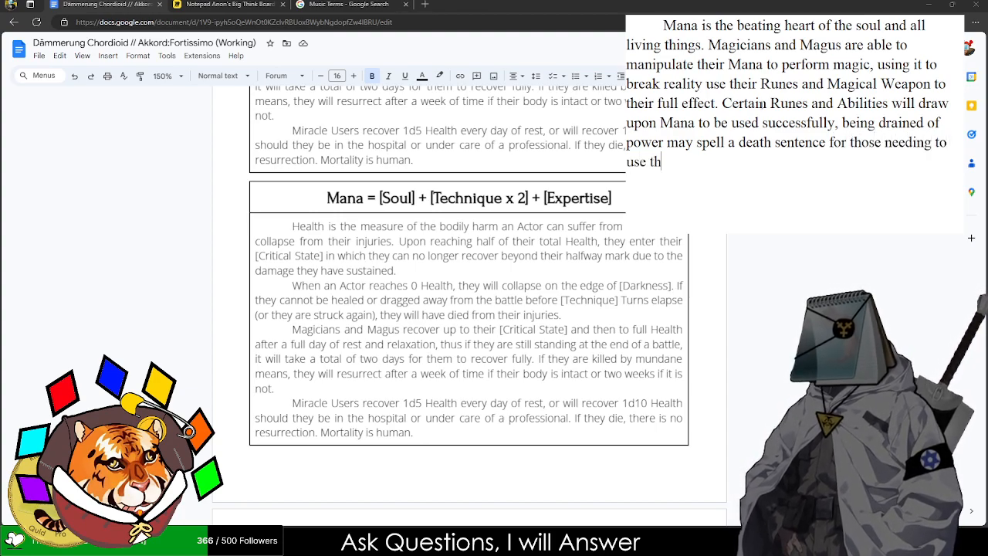
pyautogui.write('eir more')
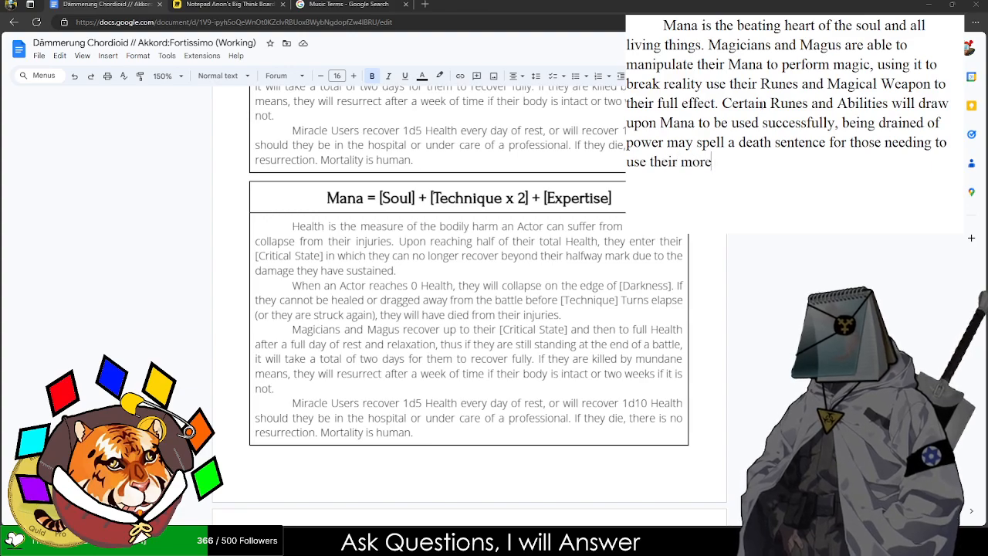
pyautogui.write(' defensive techniquesMana mag')
pyautogui.press('BackSpace')
pyautogui.press('BackSpace')
pyautogui.press('BackSpace')
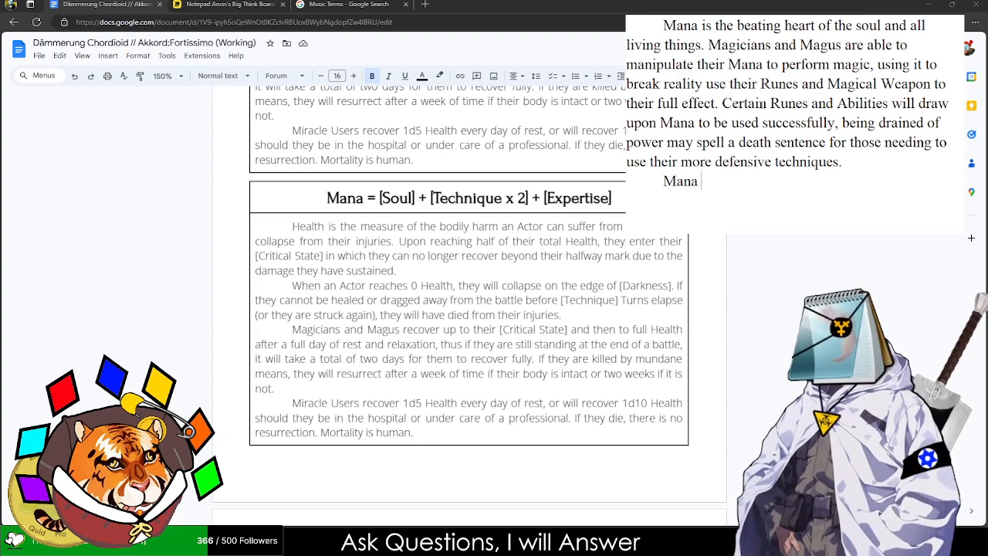
pyautogui.write('for ')
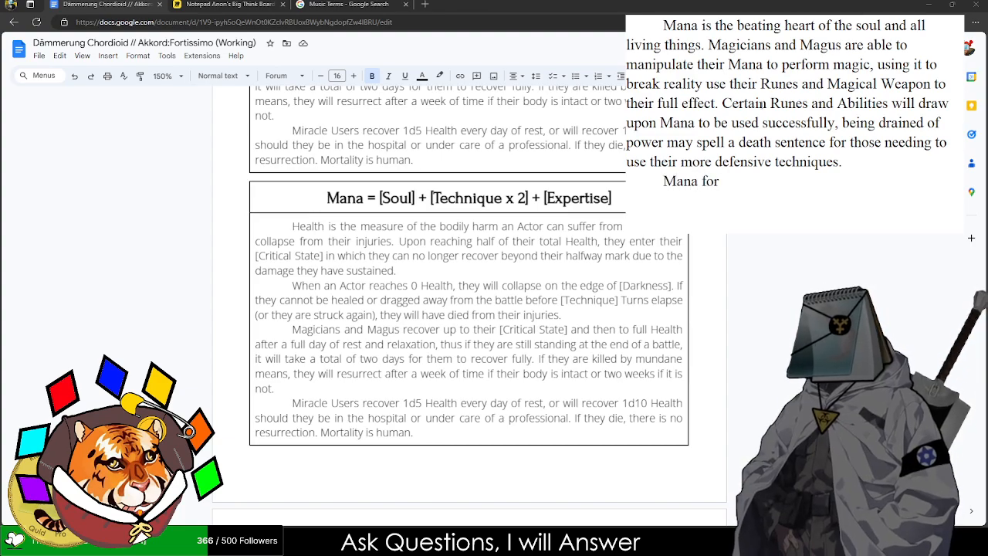
pyautogui.write('Miracle Users a')
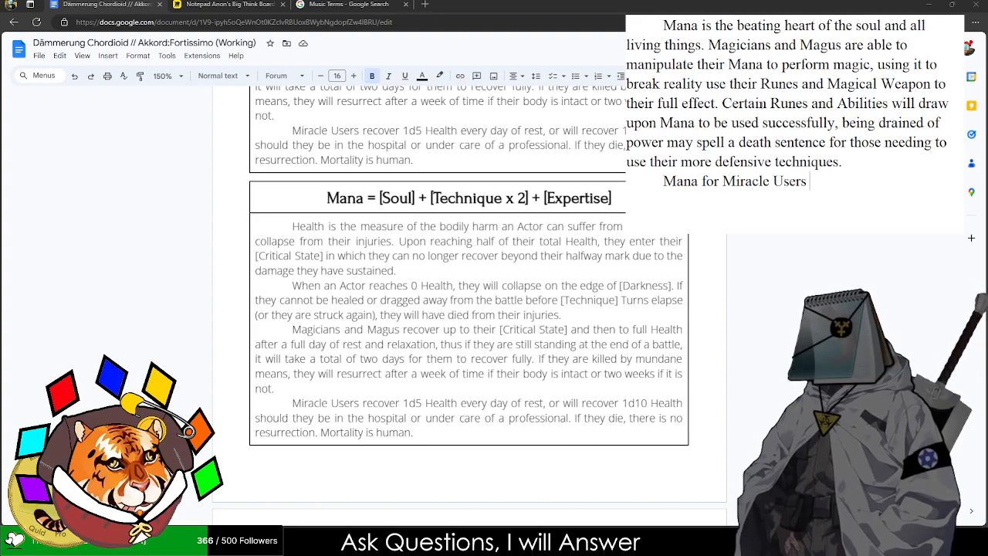
pyautogui.press('BackSpace')
pyautogui.press('BackSpace')
pyautogui.press('BackSpace')
pyautogui.press('BackSpace')
pyautogui.press('BackSpace')
pyautogui.press('BackSpace')
pyautogui.press('BackSpace')
pyautogui.press('BackSpace')
pyautogui.press('BackSpace')
pyautogui.press('BackSpace')
pyautogui.press('BackSpace')
pyautogui.press('BackSpace')
pyautogui.press('BackSpace')
pyautogui.press('BackSpace')
pyautogui.press('BackSpace')
pyautogui.press('BackSpace')
pyautogui.press('BackSpace')
pyautogui.press('BackSpace')
pyautogui.press('BackSpace')
pyautogui.press('BackSpace')
pyautogui.write('na can')
pyautogui.press('BackSpace')
pyautogui.press('BackSpace')
pyautogui.press('BackSpace')
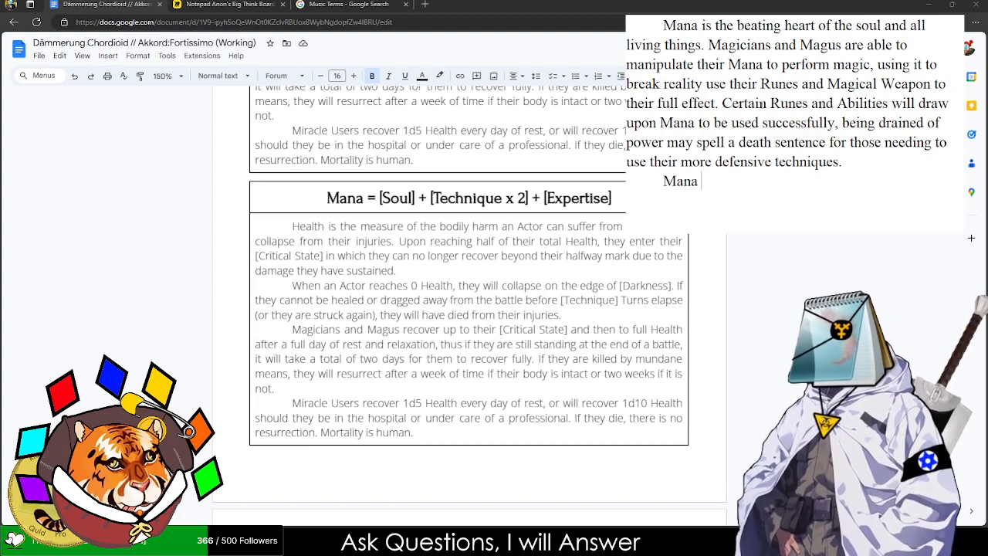
# - Continue the second Mana paragraph with "may also be used as a inner fuel reserve to"
pyautogui.write('may also be used as a b')
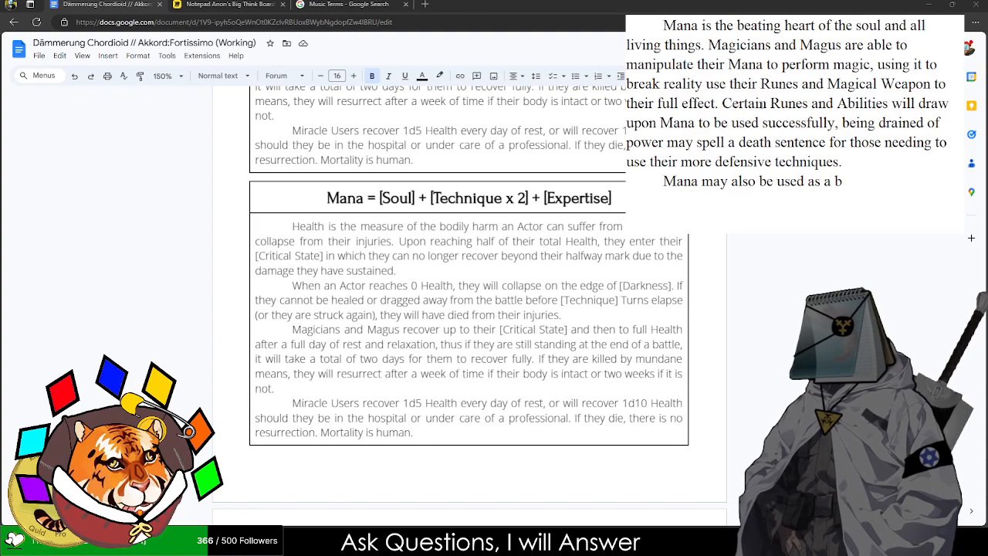
pyautogui.press('BackSpace')
pyautogui.write('inn')
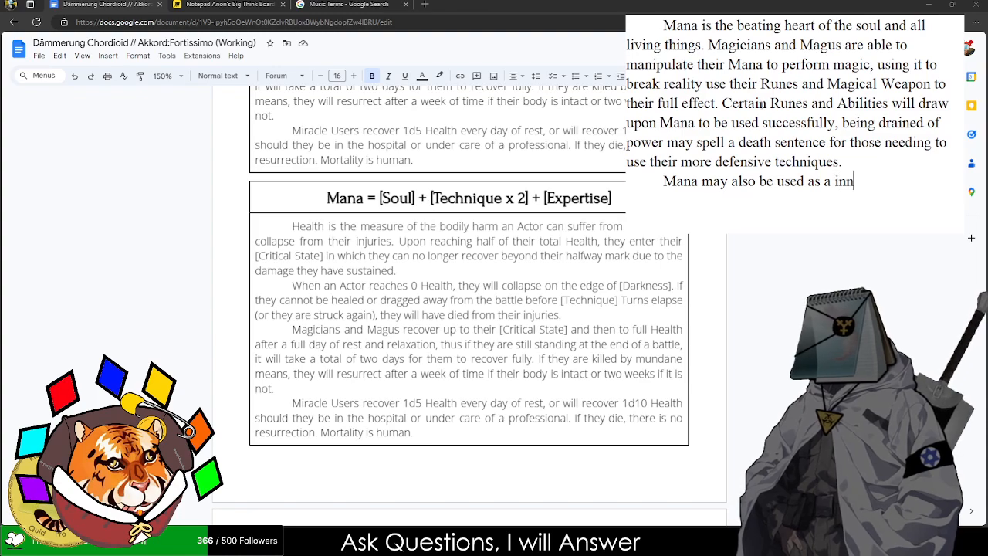
pyautogui.write('er fuel resrv')
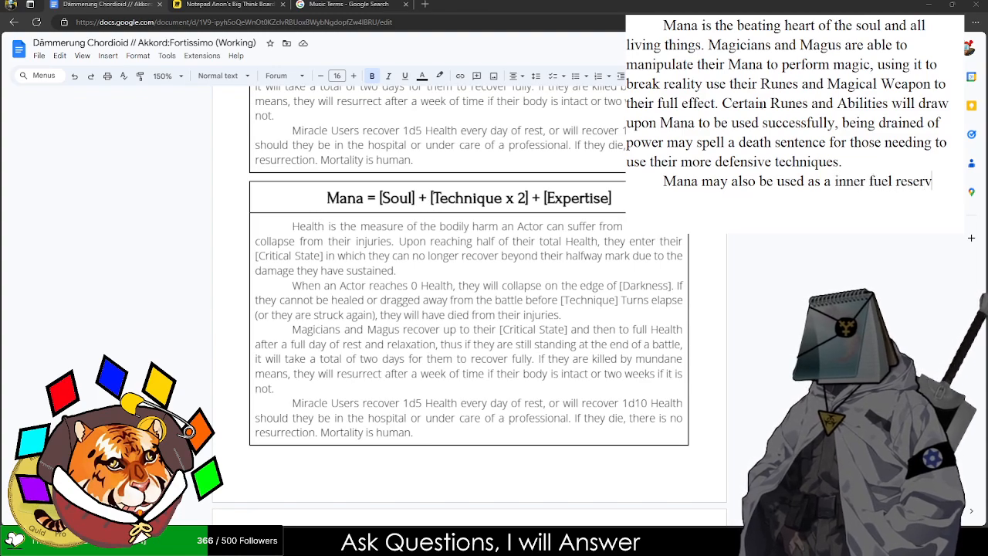
pyautogui.write('ve ot push')
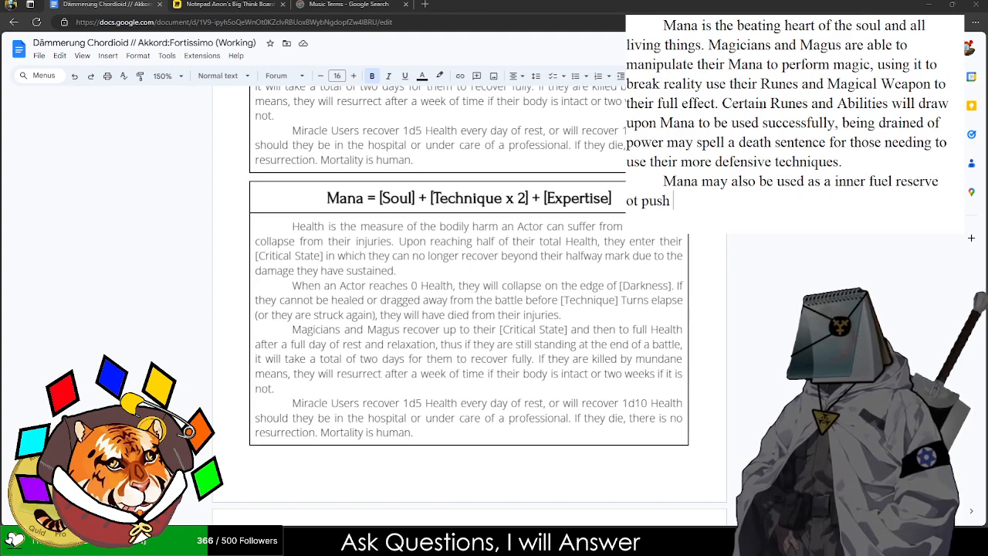
pyautogui.press('BackSpace')
pyautogui.press('BackSpace')
pyautogui.press('BackSpace')
pyautogui.press('BackSpace')
pyautogui.press('BackSpace')
pyautogui.press('BackSpace')
pyautogui.press('BackSpace')
pyautogui.write('to')
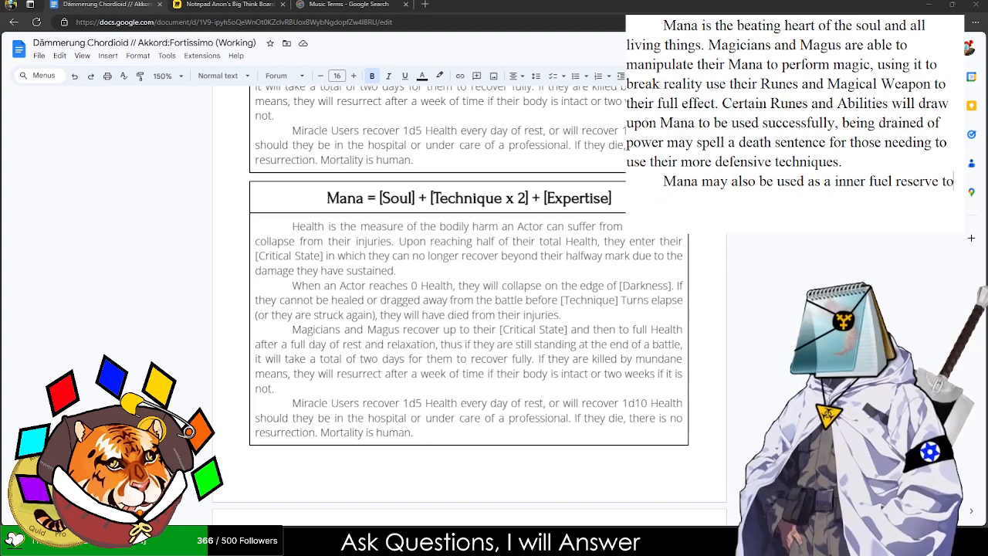
# - Continue the second Mana paragraph with "push beyond their limits and succeed where failure would be certain."
pyautogui.write(' push beyond their ')
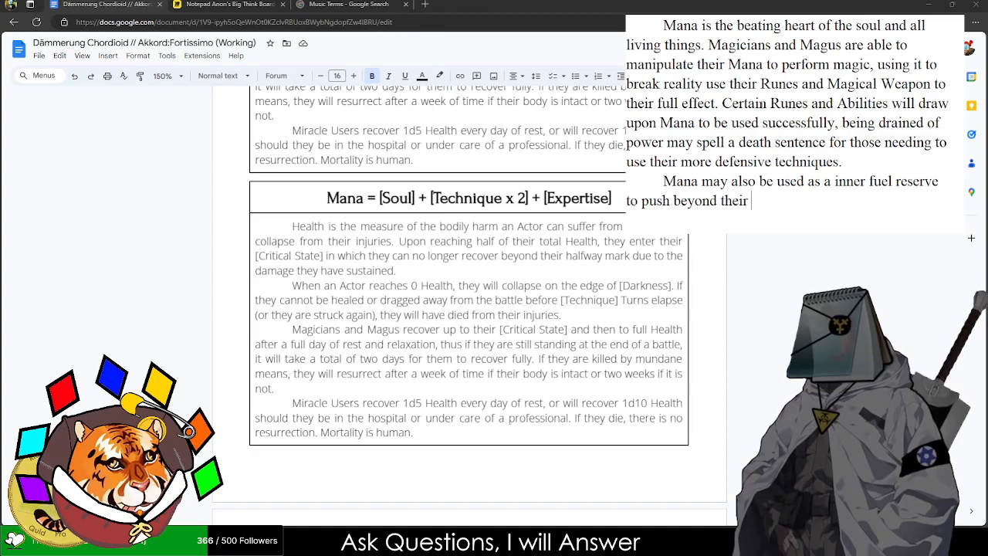
pyautogui.write('limits and succee')
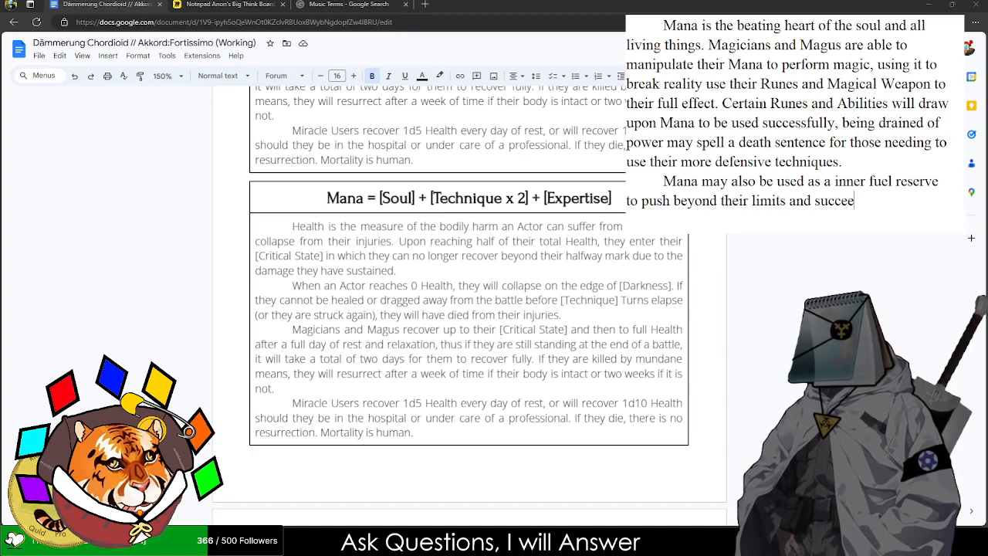
pyautogui.write('d where failure')
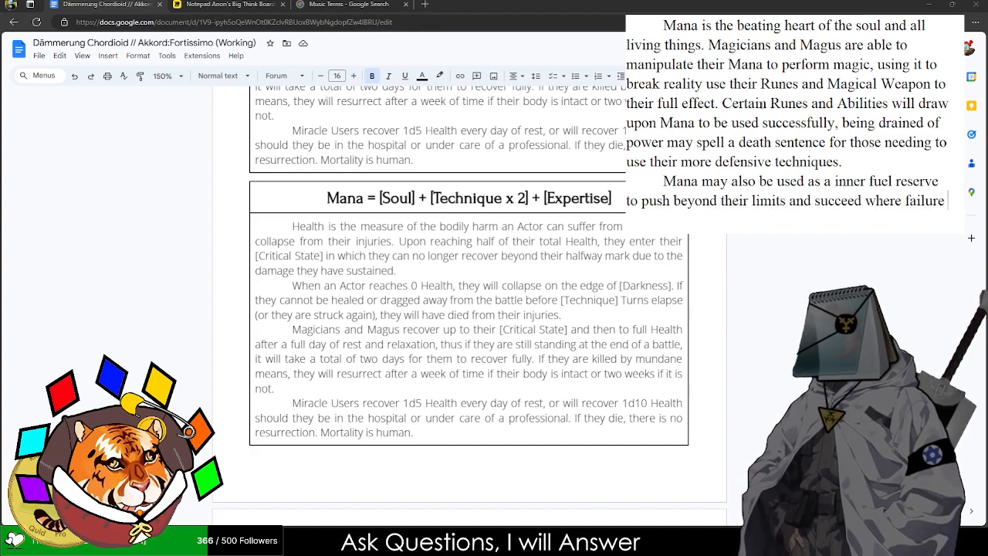
pyautogui.write(' would be ')
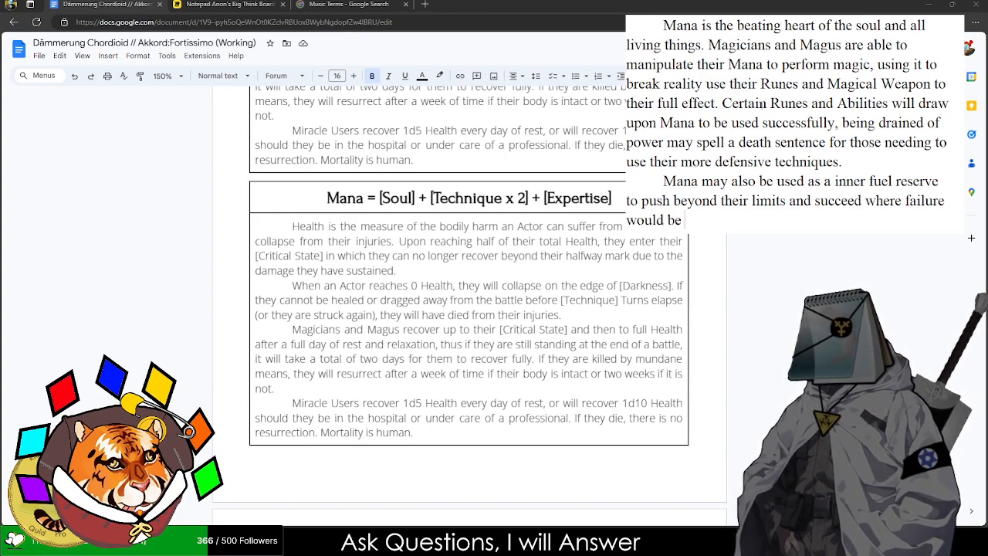
pyautogui.write('certain. ')
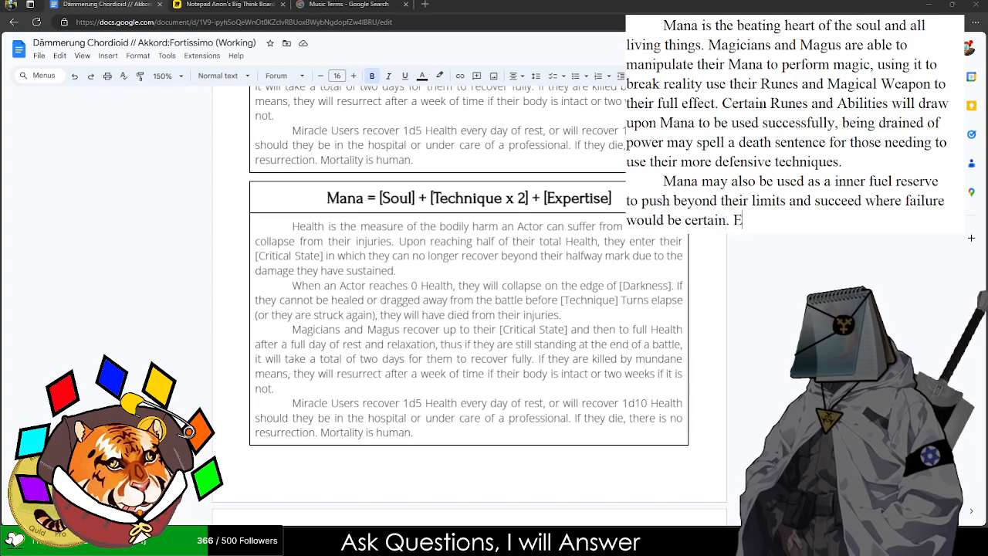
# - Add the sentence "For every point of Mana spent, the Actor may add +1 to the Total Value of a Check or Damage roll."
pyautogui.write('For every poi')
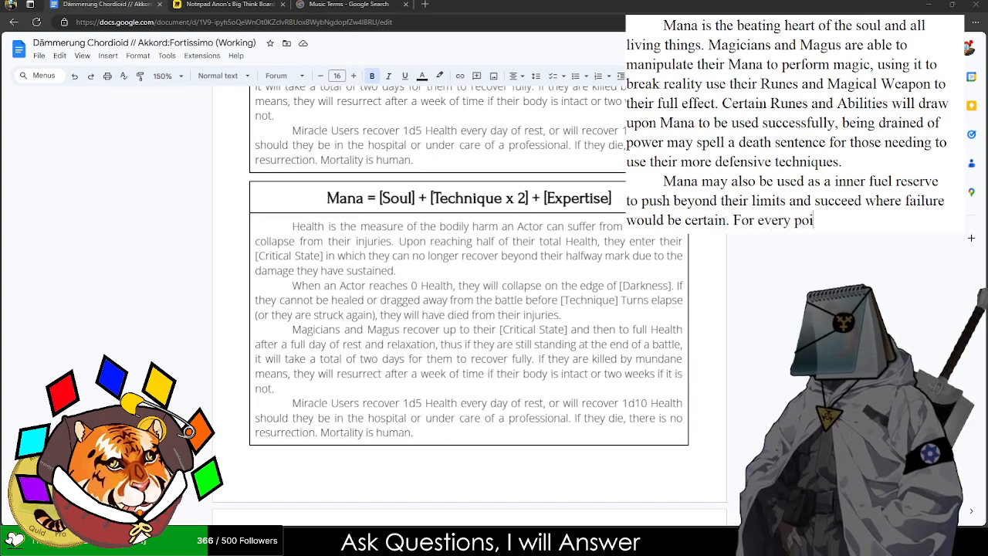
pyautogui.write('nt of Mana spent ')
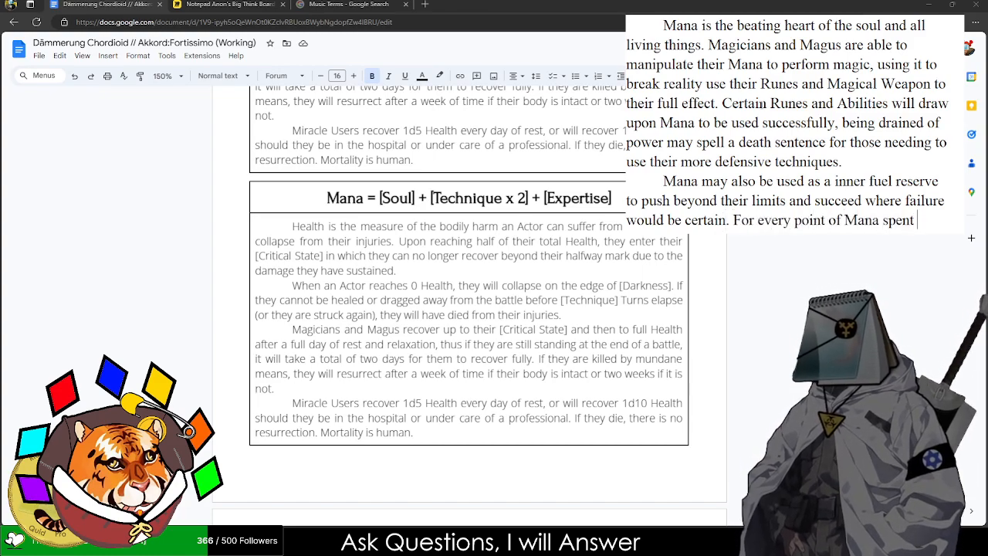
pyautogui.write(' the Actor m')
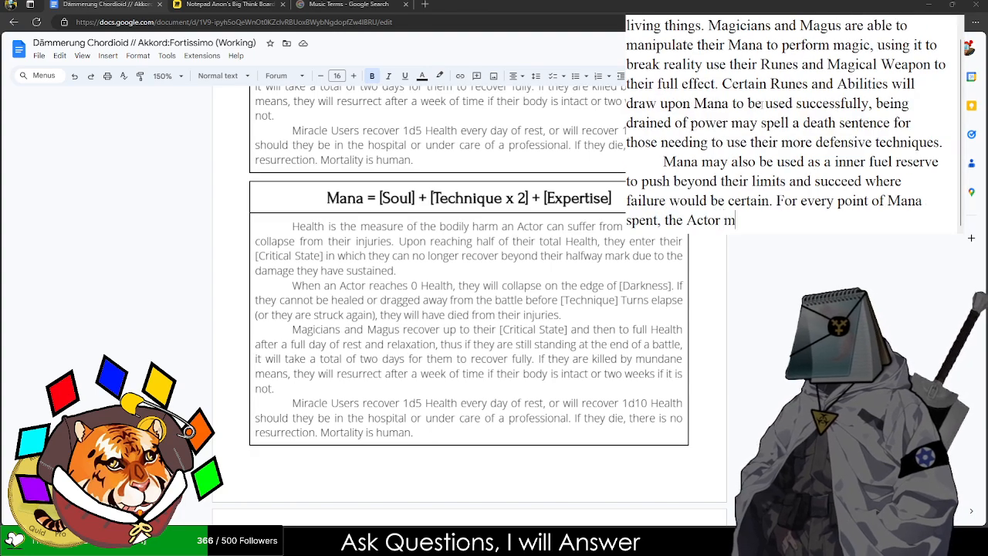
pyautogui.write('ay add +1 ')
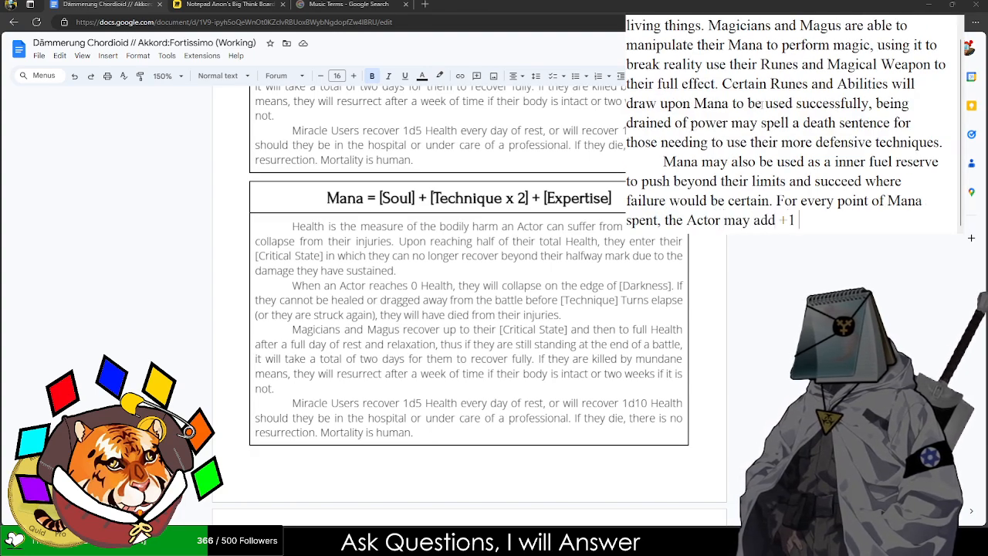
pyautogui.write('to the Total ')
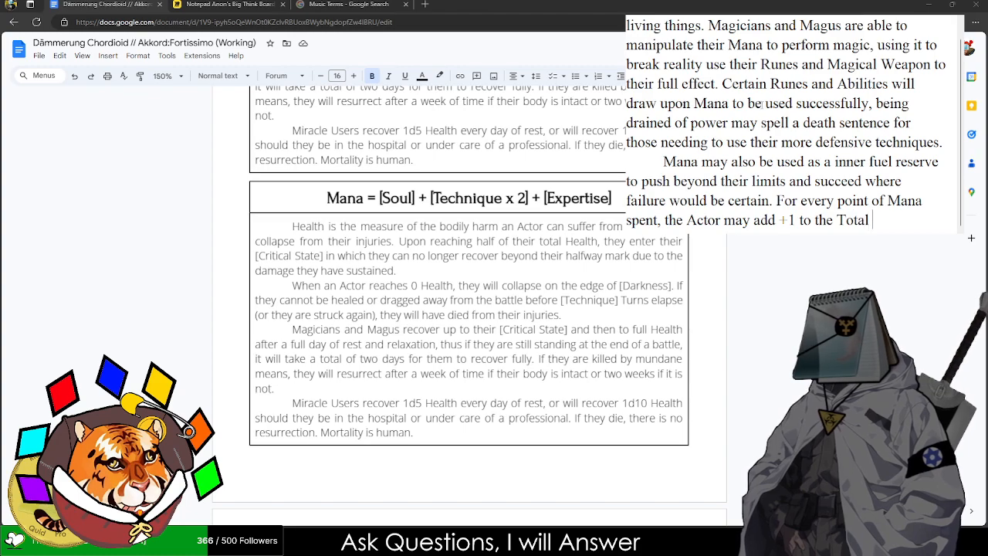
pyautogui.write('Value of a C')
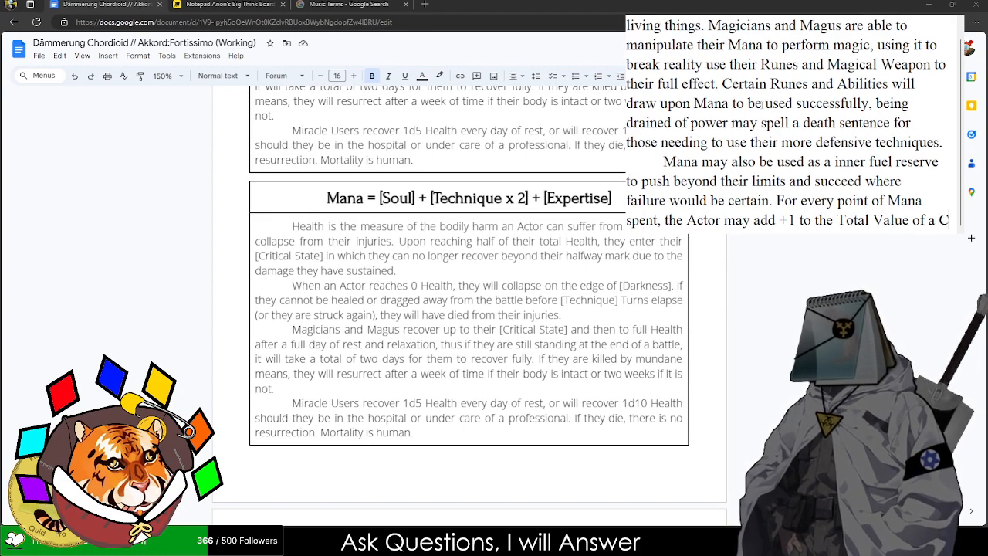
pyautogui.write('heck')
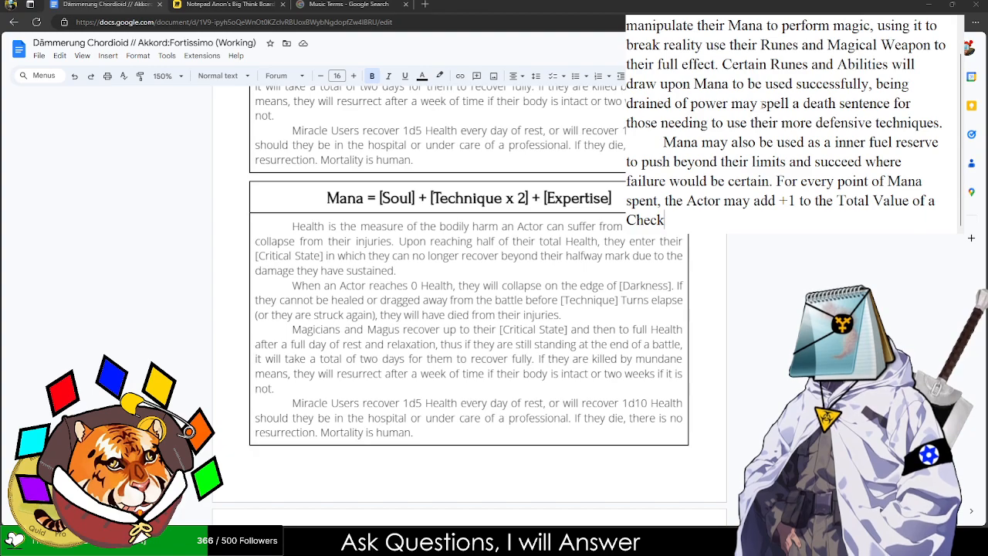
pyautogui.write('or Dam')
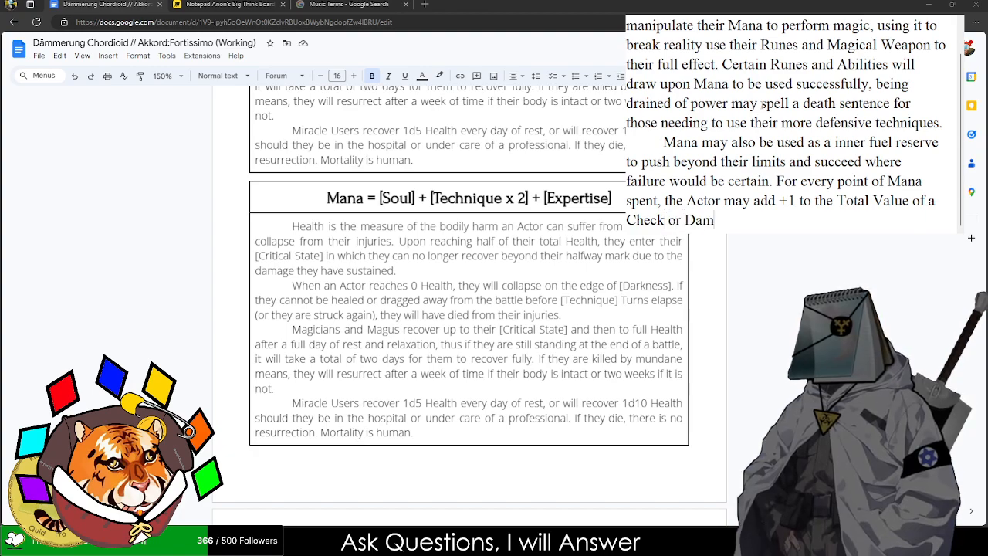
pyautogui.write('age roll')
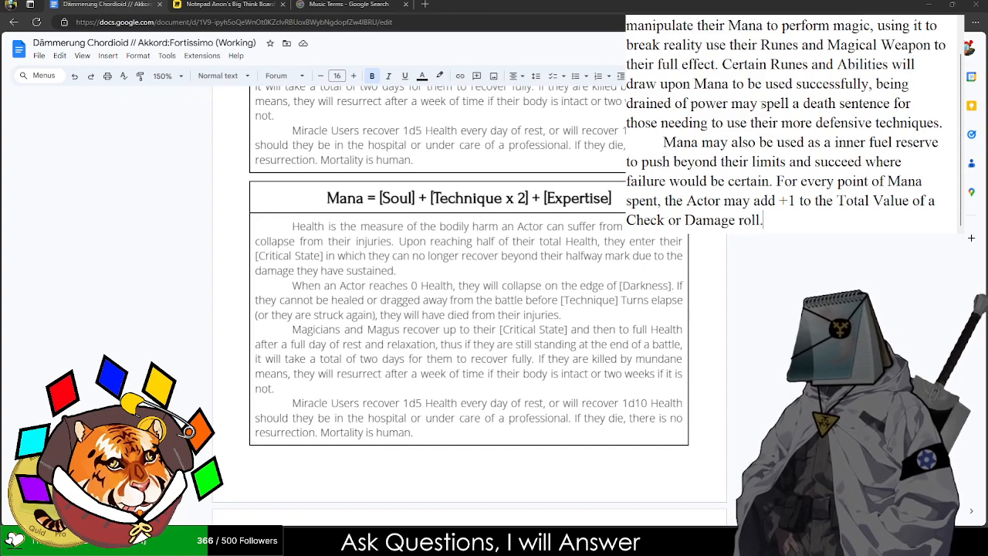
pyautogui.write('. Even')
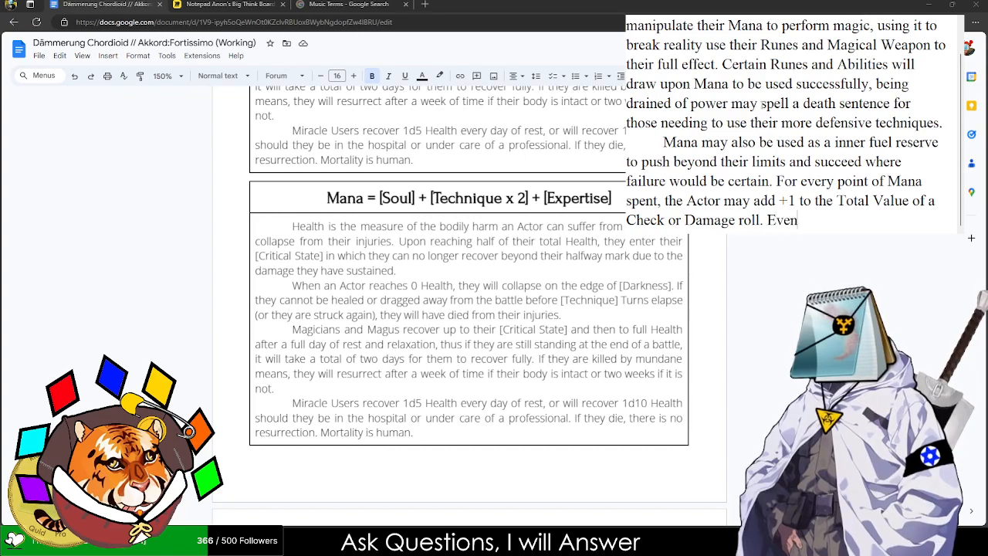
pyautogui.write(' Miracle Users')
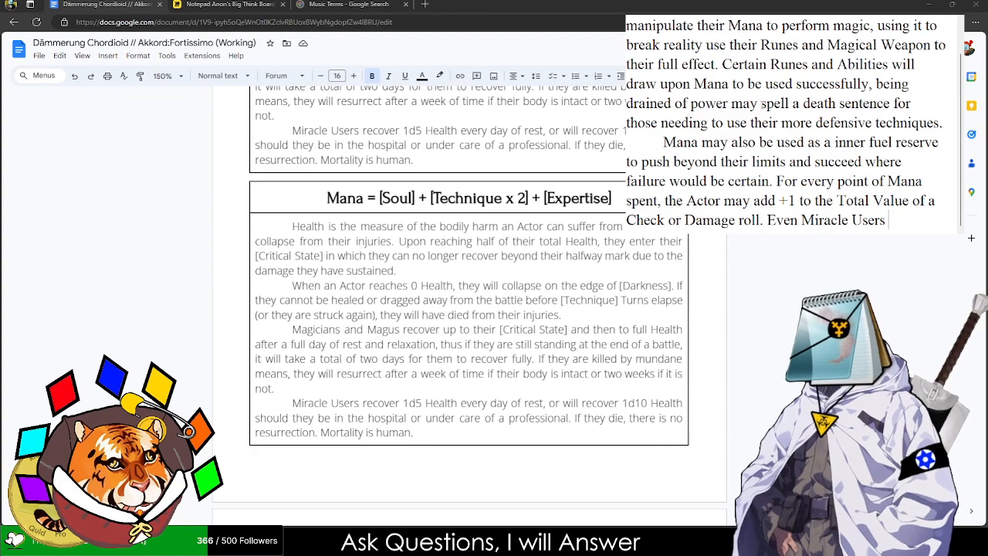
pyautogui.write(' can actively')
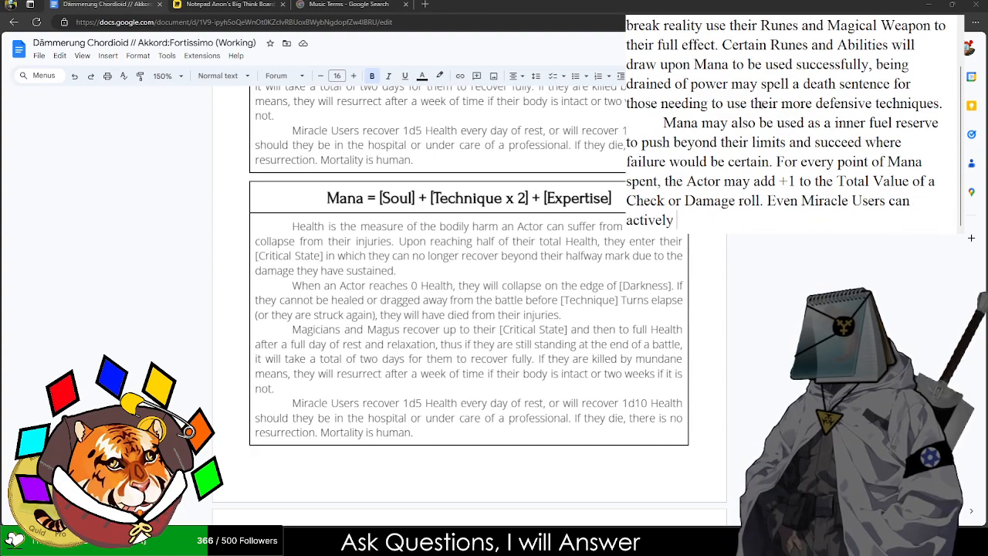
pyautogui.press('BackSpace')
pyautogui.press('BackSpace')
pyautogui.press('BackSpace')
pyautogui.press('BackSpace')
pyautogui.press('BackSpace')
pyautogui.press('BackSpace')
pyautogui.press('BackSpace')
pyautogui.press('BackSpace')
pyautogui.press('BackSpace')
pyautogui.press('BackSpace')
pyautogui.press('BackSpace')
pyautogui.press('BackSpace')
pyautogui.press('BackSpace')
pyautogui.press('BackSpace')
pyautogui.press('BackSpace')
pyautogui.press('BackSpace')
pyautogui.press('BackSpace')
pyautogui.press('BackSpace')
pyautogui.press('BackSpace')
pyautogui.press('BackSpace')
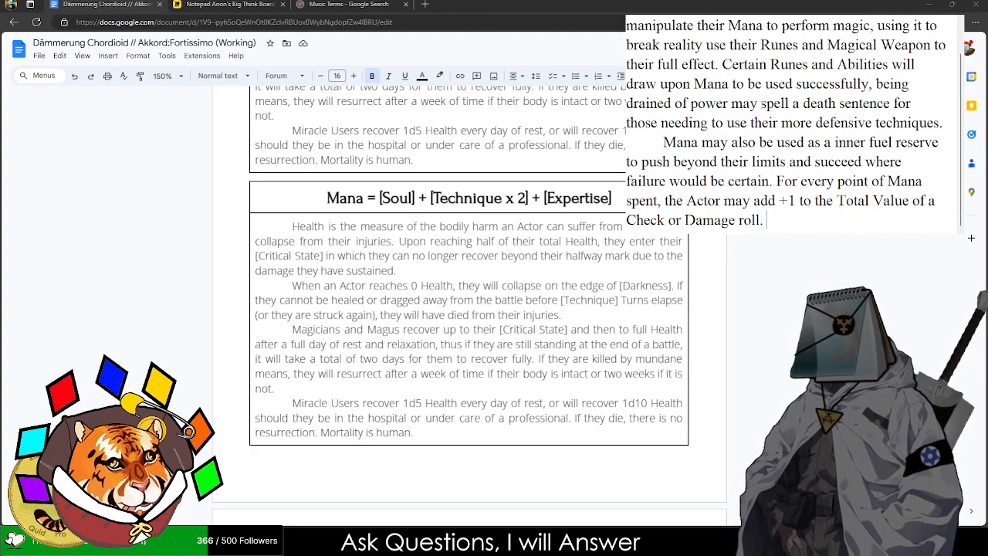
pyautogui.write('Using')
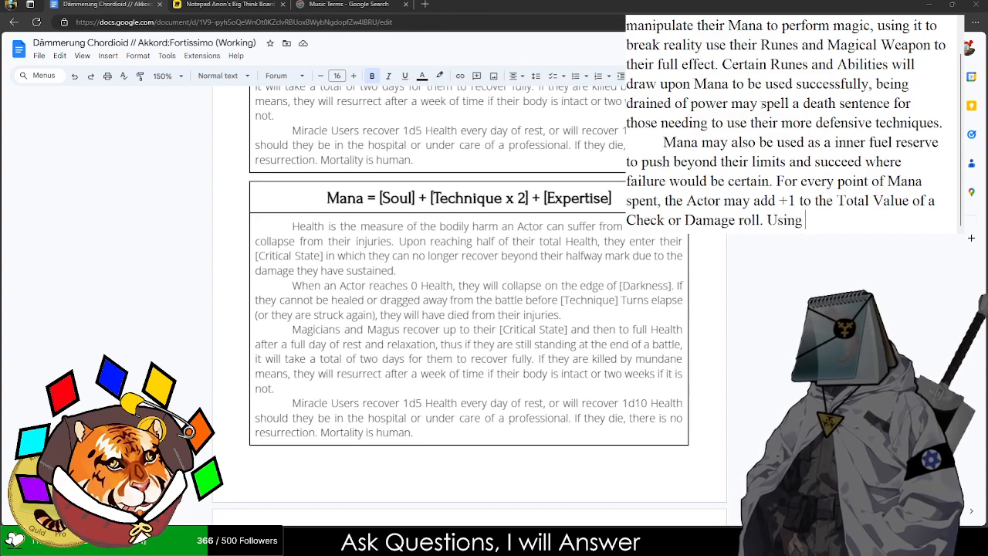
pyautogui.write(' Mana in this way forms the heart of')
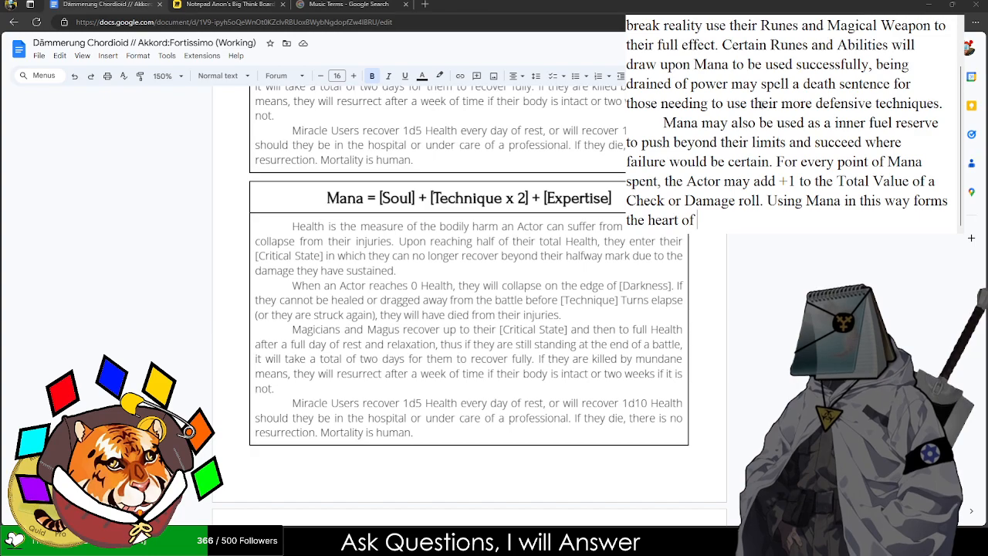
pyautogui.press('BackSpace')
pyautogui.press('BackSpace')
pyautogui.press('BackSpace')
pyautogui.press('BackSpace')
pyautogui.press('BackSpace')
pyautogui.press('BackSpace')
pyautogui.press('BackSpace')
pyautogui.press('BackSpace')
pyautogui.press('BackSpace')
pyautogui.press('BackSpace')
pyautogui.press('BackSpace')
pyautogui.press('BackSpace')
pyautogui.press('BackSpace')
pyautogui.press('BackSpace')
pyautogui.press('BackSpace')
pyautogui.press('BackSpace')
pyautogui.press('BackSpace')
pyautogui.press('BackSpace')
pyautogui.press('BackSpace')
pyautogui.press('BackSpace')
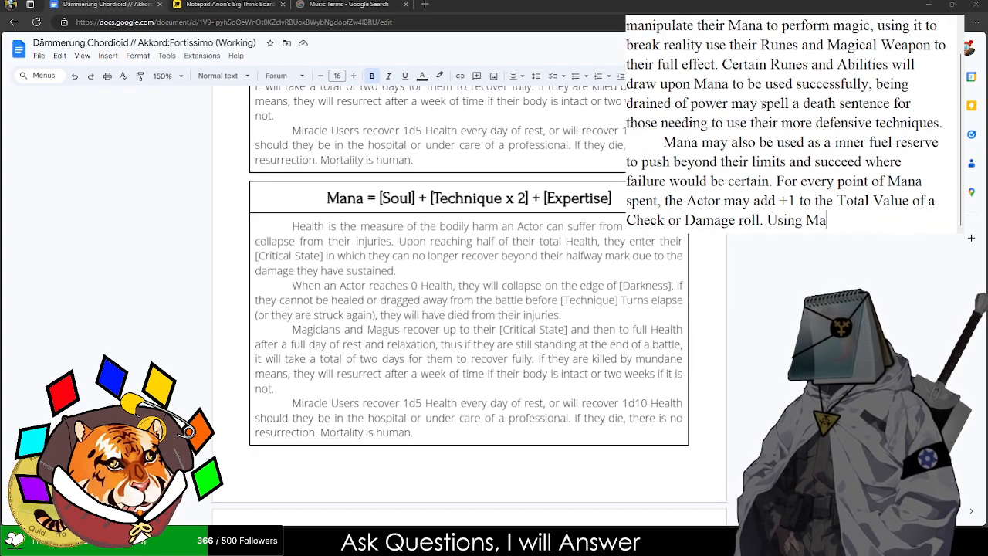
pyautogui.press('BackSpace')
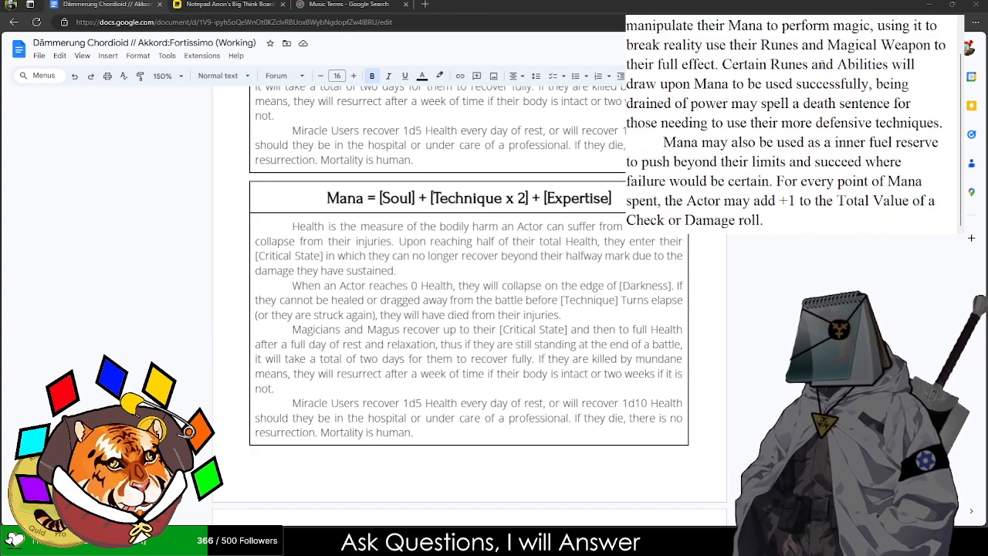
# - Start a third indented paragraph in the Mana draft with "Mana recovers at a rate of [Soul] per Scene,"
pyautogui.scroll(1, 912, 85)
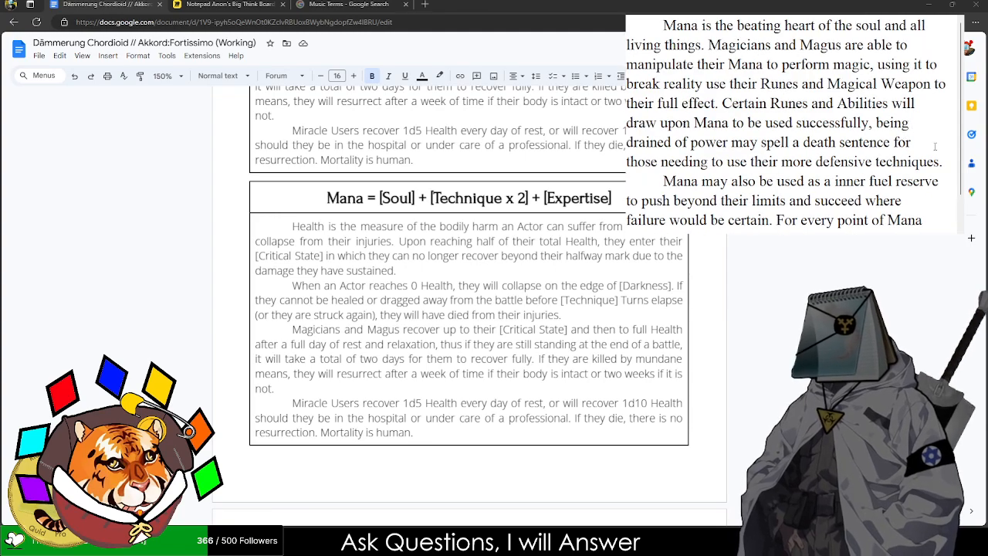
pyautogui.scroll(-1, 921, 154)
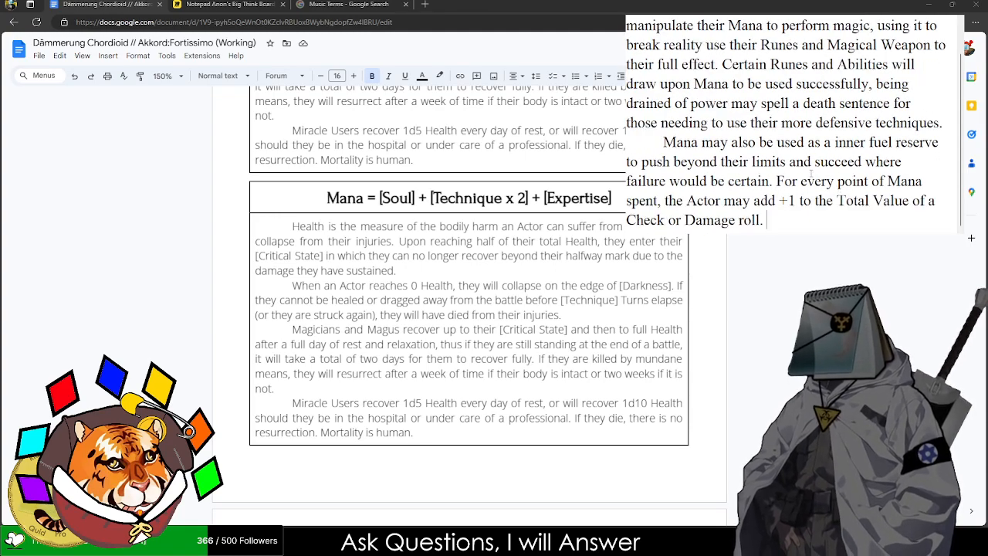
pyautogui.press('Return')
pyautogui.write('Mana ')
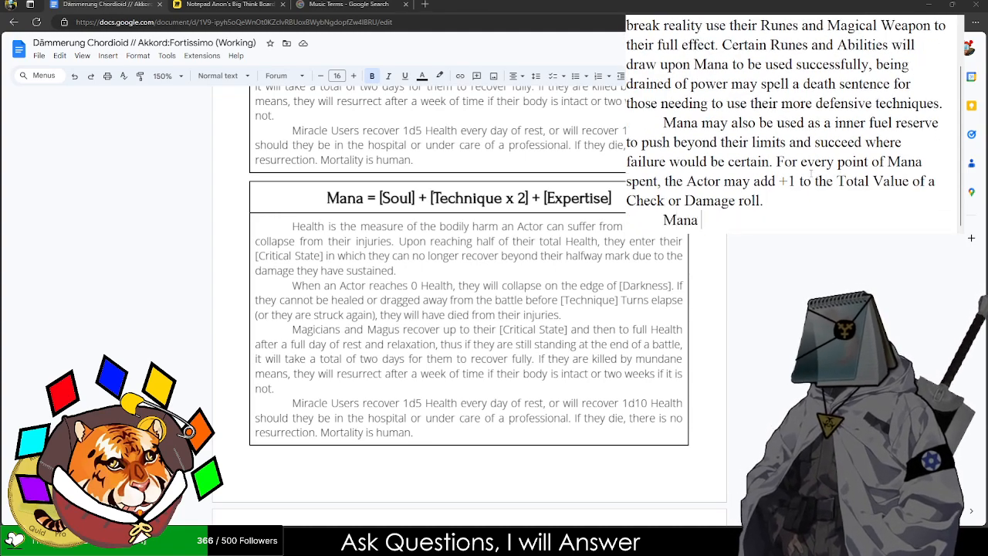
pyautogui.write('recovers at a rate')
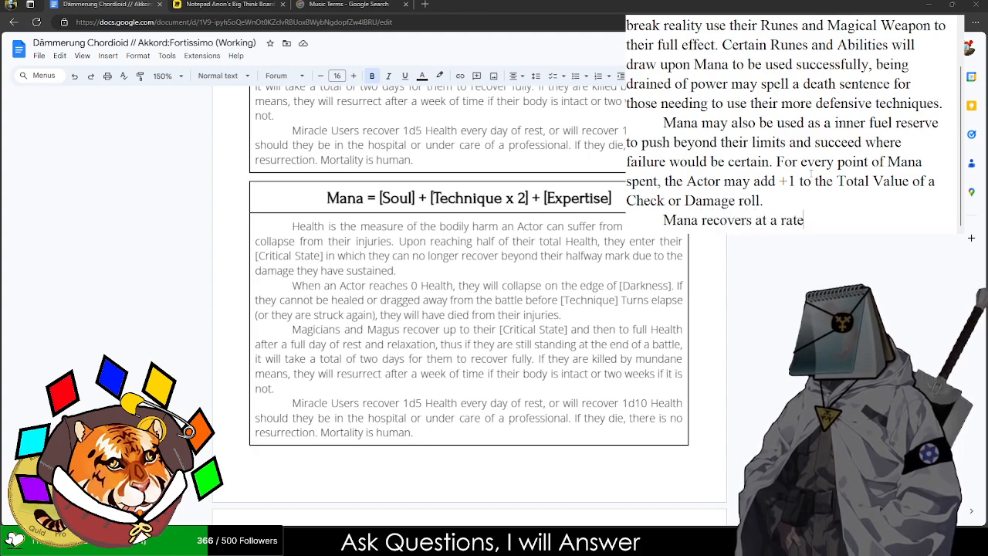
pyautogui.write(' of')
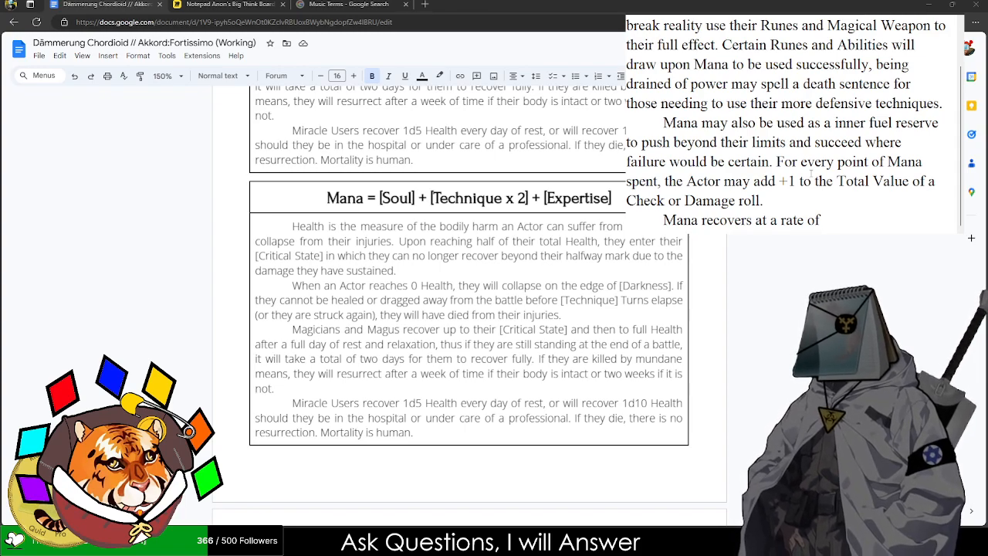
pyautogui.write('[Techn')
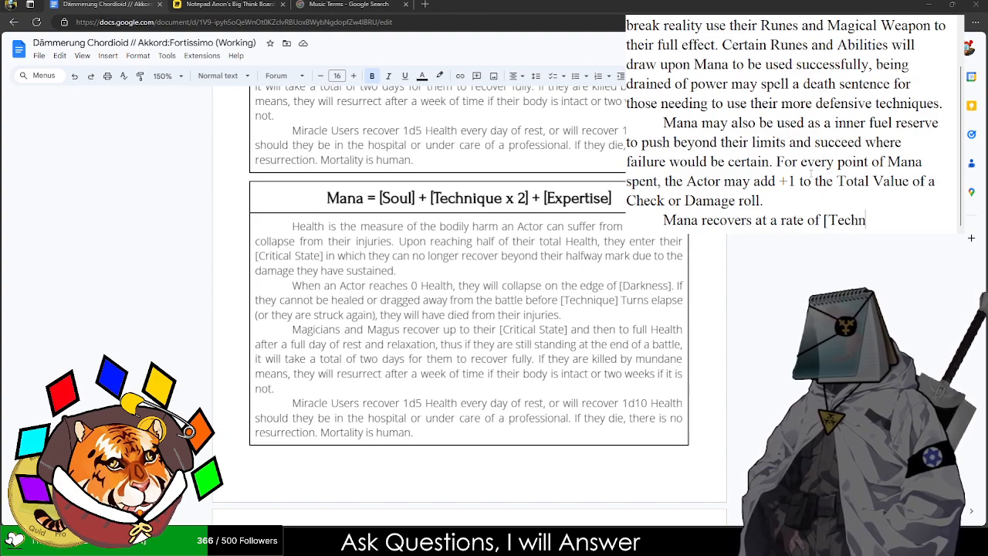
pyautogui.press('BackSpace')
pyautogui.write('nique')
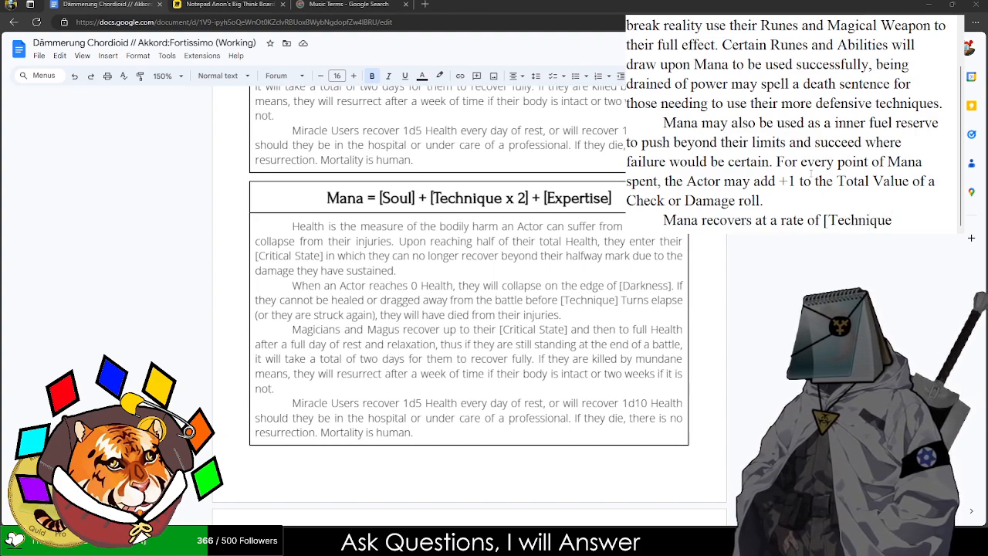
pyautogui.press('BackSpace')
pyautogui.press('BackSpace')
pyautogui.press('BackSpace')
pyautogui.press('BackSpace')
pyautogui.press('BackSpace')
pyautogui.press('BackSpace')
pyautogui.press('BackSpace')
pyautogui.press('BackSpace')
pyautogui.press('BackSpace')
pyautogui.write('Soul] per Scene.')
pyautogui.write(' actively')
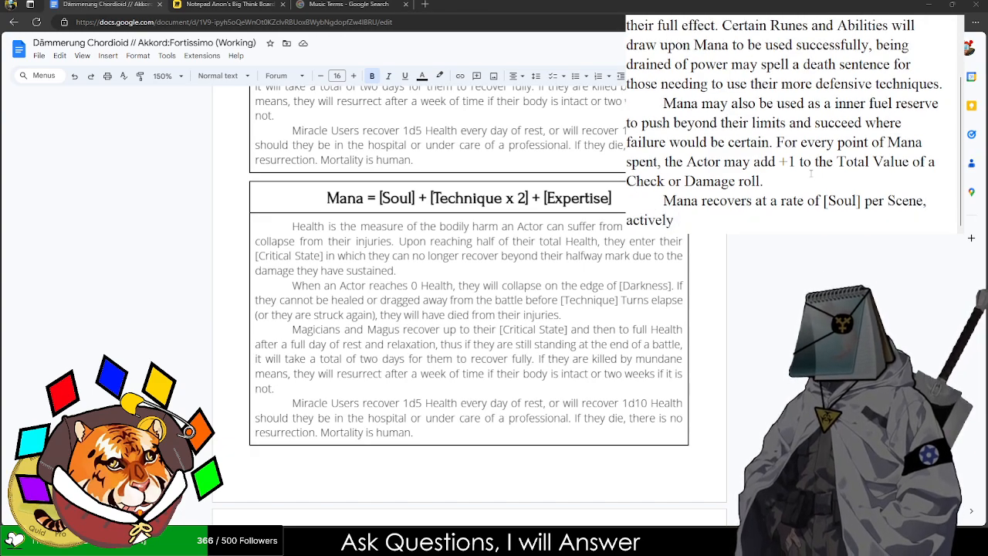
pyautogui.press('BackSpace')
pyautogui.press('BackSpace')
pyautogui.press('BackSpace')
pyautogui.press('BackSpace')
pyautogui.press('BackSpace')
pyautogui.press('BackSpace')
pyautogui.press('BackSpace')
pyautogui.press('BackSpace')
pyautogui.press('BackSpace')
pyautogui.write('encouraging')
pyautogui.press('BackSpace')
pyautogui.press('BackSpace')
pyautogui.press('BackSpace')
pyautogui.press('BackSpace')
pyautogui.press('BackSpace')
pyautogui.press('BackSpace')
pyautogui.press('BackSpace')
pyautogui.press('BackSpace')
pyautogui.press('BackSpace')
pyautogui.press('BackSpace')
pyautogui.press('BackSpace')
pyautogui.write('allowing')
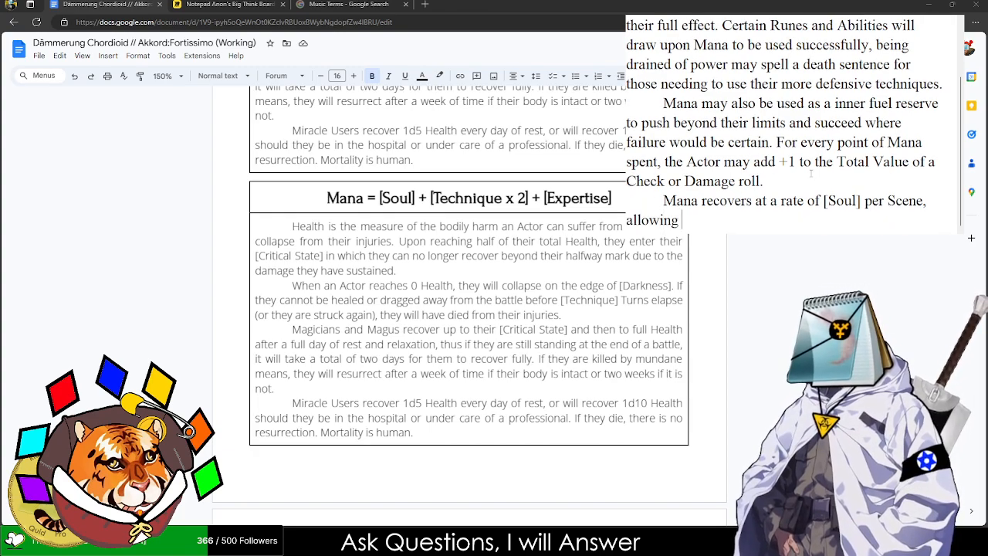
pyautogui.press('BackSpace')
pyautogui.press('BackSpace')
pyautogui.press('BackSpace')
pyautogui.press('BackSpace')
pyautogui.press('BackSpace')
pyautogui.press('BackSpace')
pyautogui.press('BackSpace')
pyautogui.press('BackSpace')
pyautogui.press('BackSpace')
pyautogui.press('BackSpace')
pyautogui.press('BackSpace')
pyautogui.press('BackSpace')
pyautogui.press('BackSpace')
pyautogui.press('BackSpace')
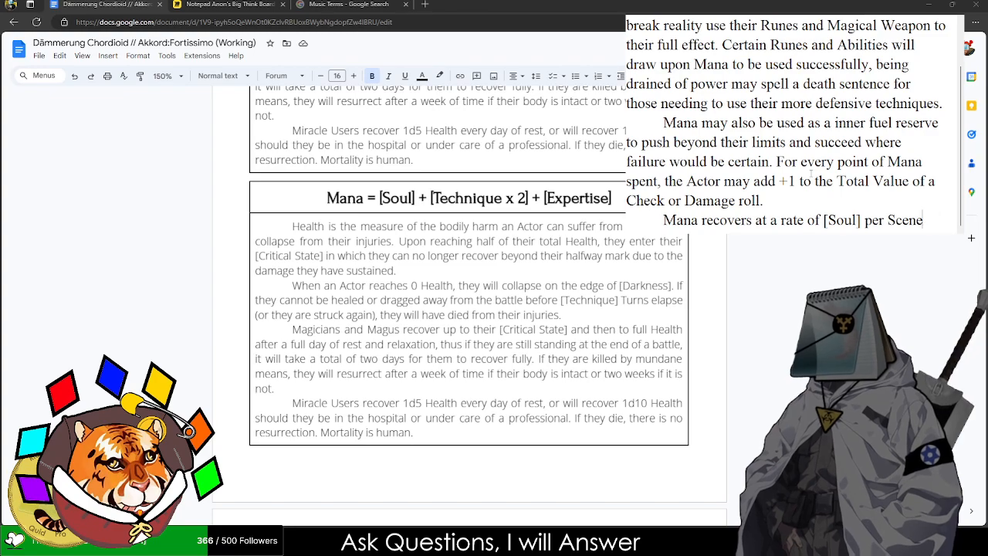
# - Change the Mana recovery interval to "Day" and continue the sentence with ", increasing its ability"
pyautogui.press('BackSpace')
pyautogui.press('BackSpace')
pyautogui.write('Day, increasing its')
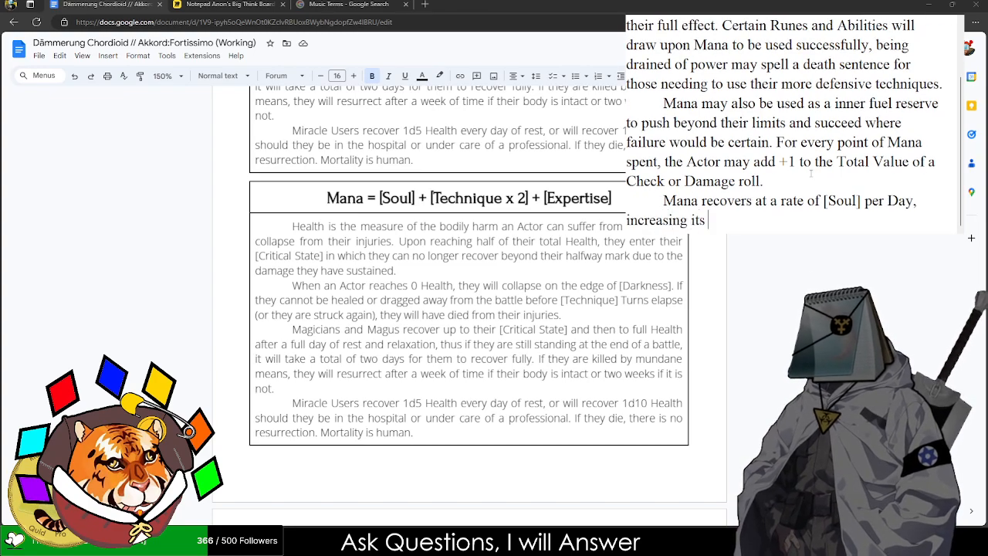
pyautogui.write(' ability')
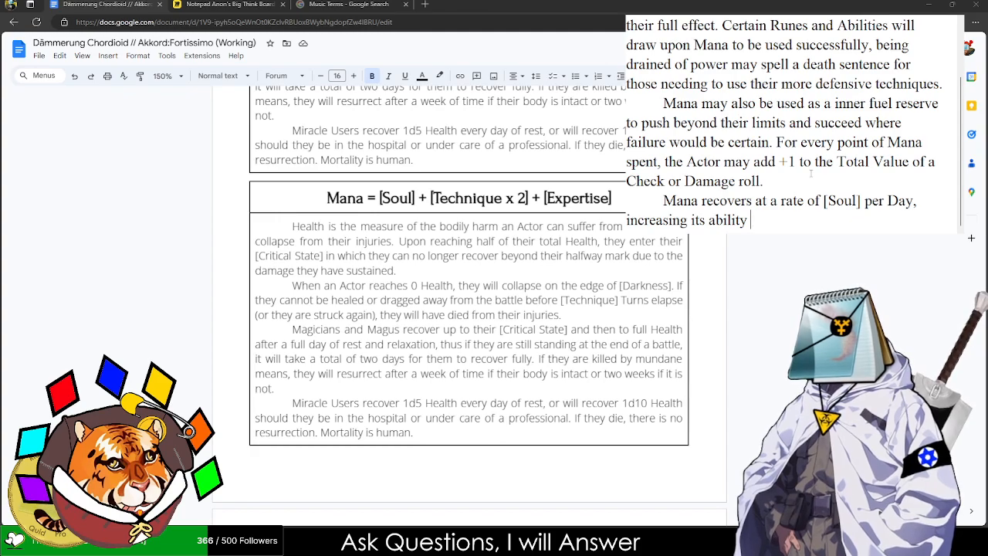
# - Replace "increasing its ability" in the Mana recovery sentence with "with those more willful and"
pyautogui.press('BackSpace')
pyautogui.press('BackSpace')
pyautogui.press('BackSpace')
pyautogui.press('BackSpace')
pyautogui.press('BackSpace')
pyautogui.press('BackSpace')
pyautogui.press('BackSpace')
pyautogui.press('BackSpace')
pyautogui.press('BackSpace')
pyautogui.press('BackSpace')
pyautogui.press('BackSpace')
pyautogui.press('BackSpace')
pyautogui.press('BackSpace')
pyautogui.press('BackSpace')
pyautogui.press('BackSpace')
pyautogui.press('BackSpace')
pyautogui.press('BackSpace')
pyautogui.press('BackSpace')
pyautogui.press('BackSpace')
pyautogui.press('BackSpace')
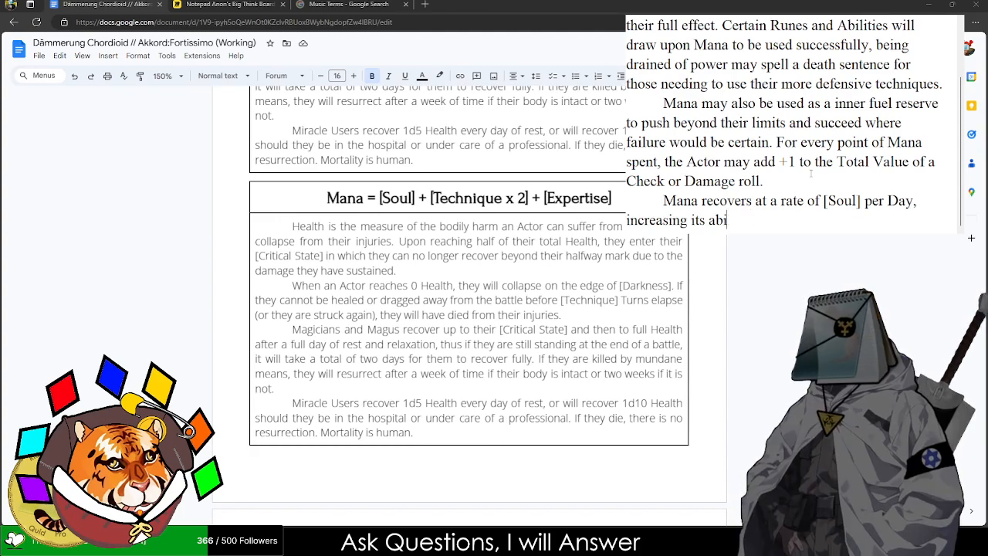
pyautogui.write('with those mmore w')
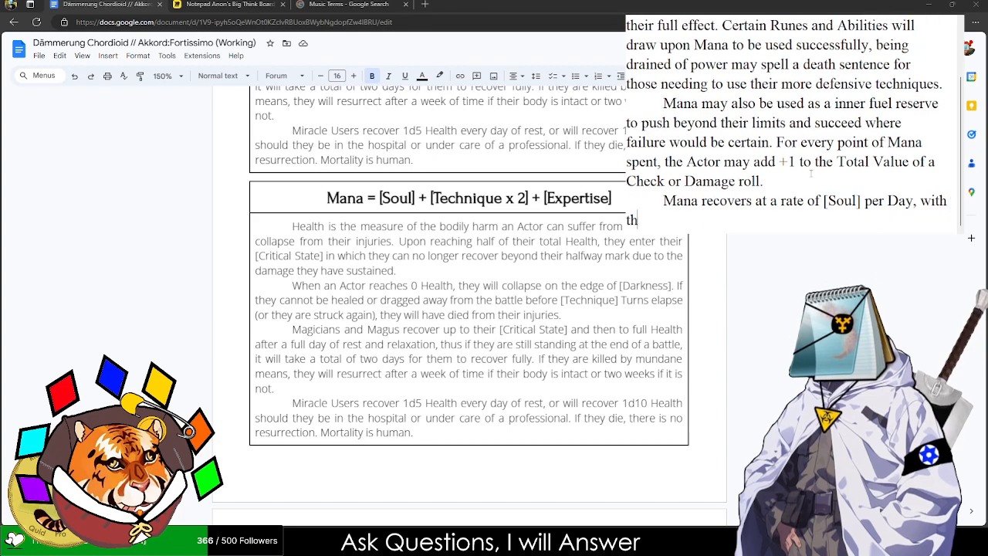
pyautogui.press('BackSpace')
pyautogui.press('BackSpace')
pyautogui.press('BackSpace')
pyautogui.press('BackSpace')
pyautogui.press('BackSpace')
pyautogui.press('BackSpace')
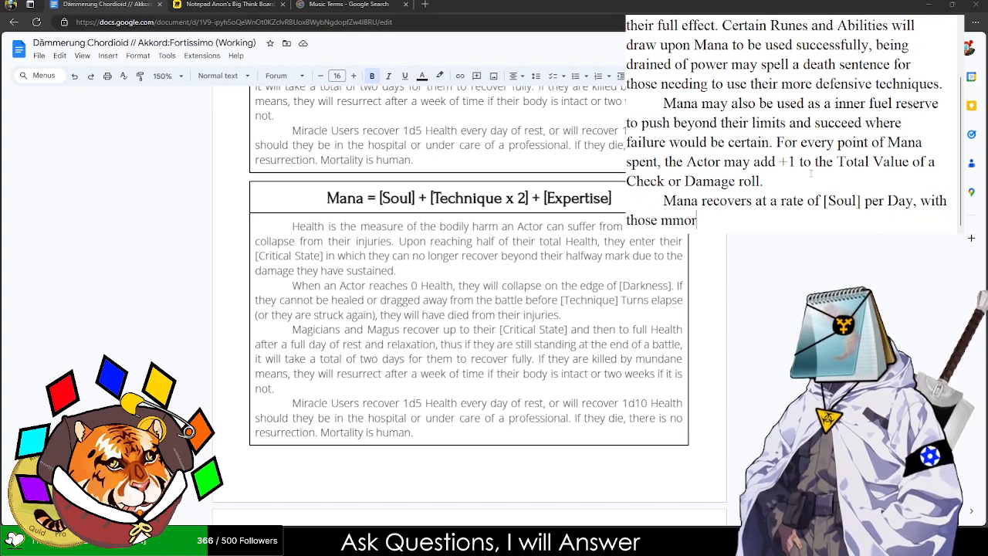
pyautogui.write('ore willful and high')
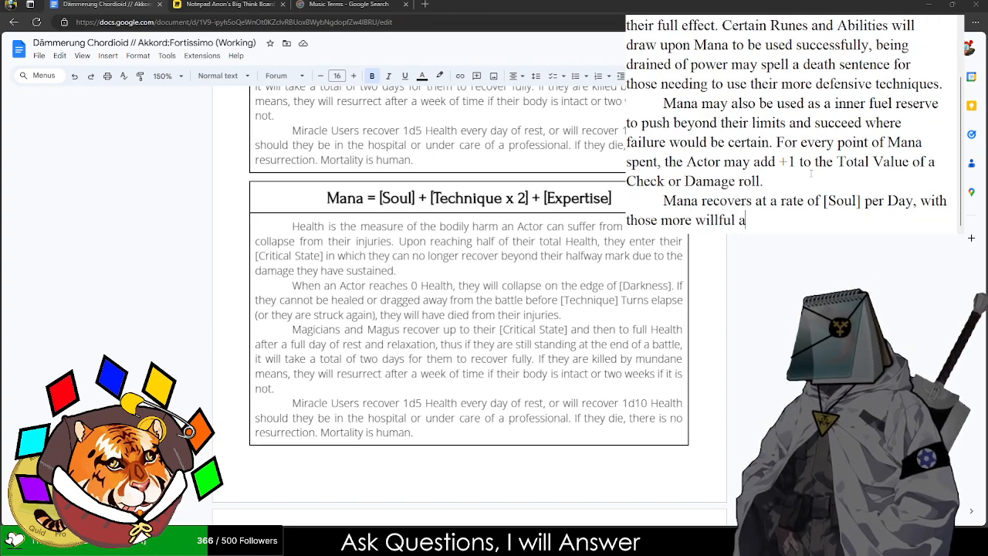
pyautogui.press('BackSpace')
pyautogui.press('BackSpace')
pyautogui.press('BackSpace')
pyautogui.press('BackSpace')
# - Finish the Mana recovery sentence with "better reserves being able to tap into it more frequently than those without."
pyautogui.write('better rese')
pyautogui.write('rves being able to ')
pyautogui.write('tap into it ')
pyautogui.write('more frequently than')
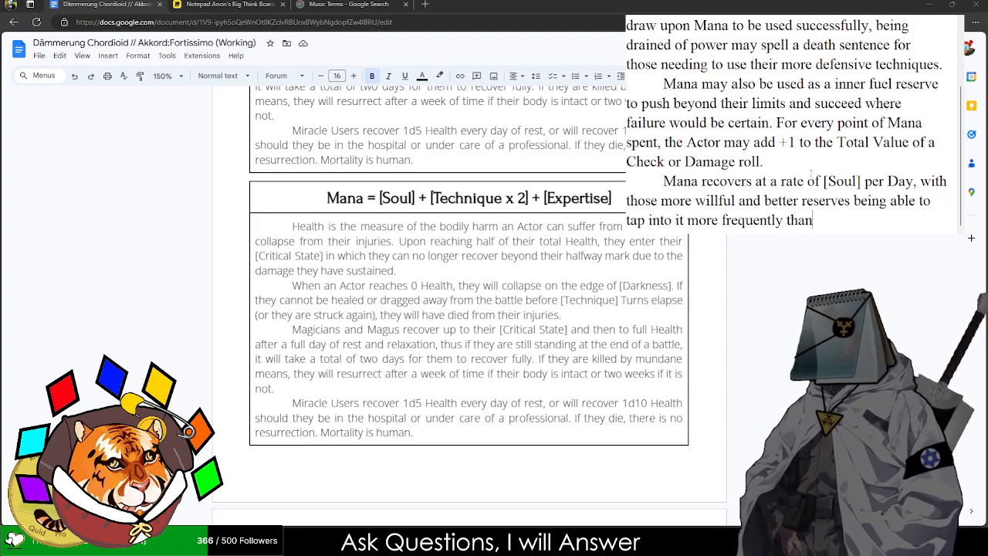
pyautogui.write(' those without.')
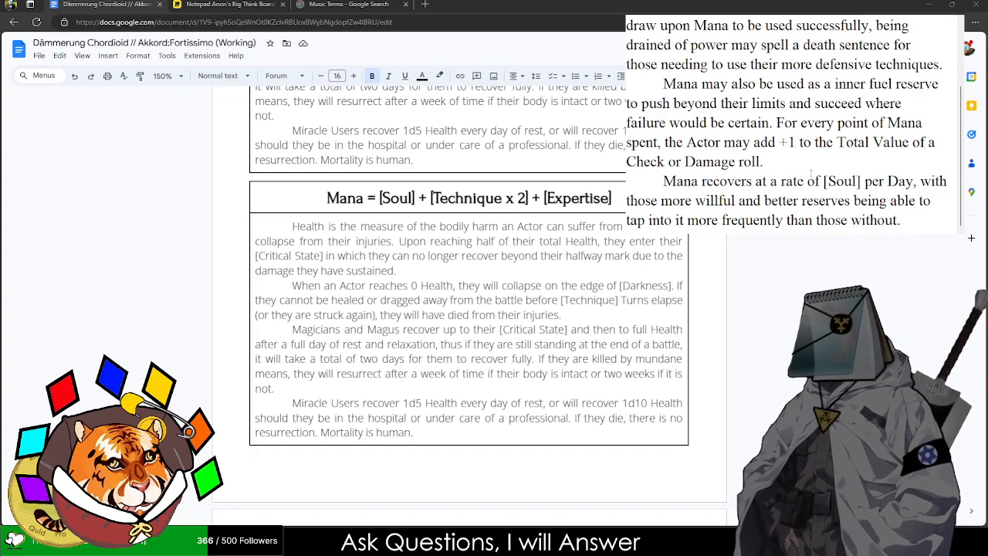
# - Replace the duplicated Health text under the Mana heading with the full Mana draft and remove the trailing empty line
pyautogui.hotkey('ctrl', 'a')
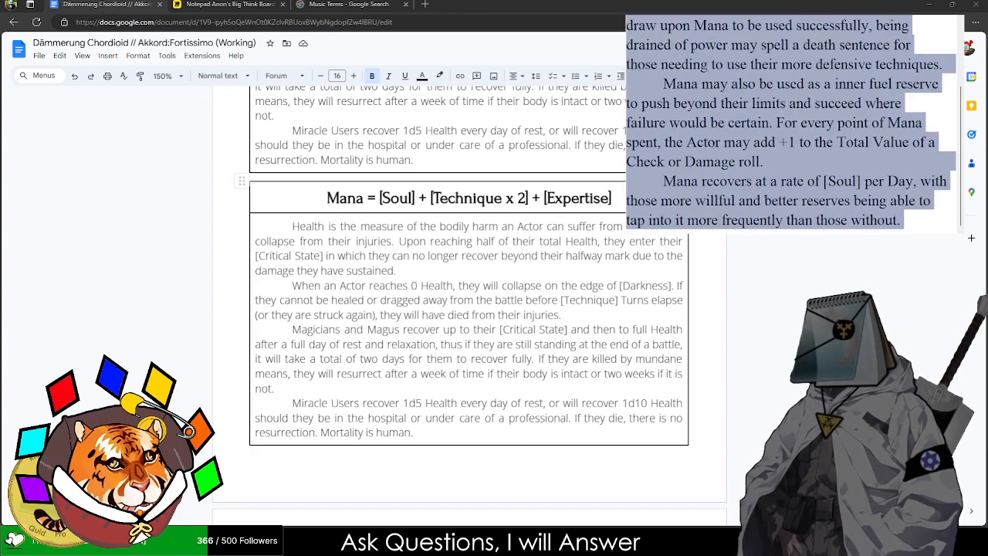
pyautogui.moveTo(413, 432)
pyautogui.mouseDown()
pyautogui.moveTo(278, 267)
pyautogui.moveTo(277, 231)
pyautogui.mouseUp()
pyautogui.write('Mana is the beating heart of the soul and all living things. Magicians and Magus are able to manipulate their Mana to perform magic, using it to break reality use their Runes and Magical Weapon to their full effect. Certain Runes and Abilities will draw upon Mana to be used successfully, being drained of power may spell a death sentence for those needing to use their more defensive techniques. Mana may also be used as a inner fuel reserve to push beyond their limits and succeed where failure would be certain. For every point of Mana spent, the Actor may add +1 to the Total Value of a Check or Damage roll. Mana recovers at a rate of [Soul] per Day, with those more willful and better reserves being able to tap into it more frequently than those without.')
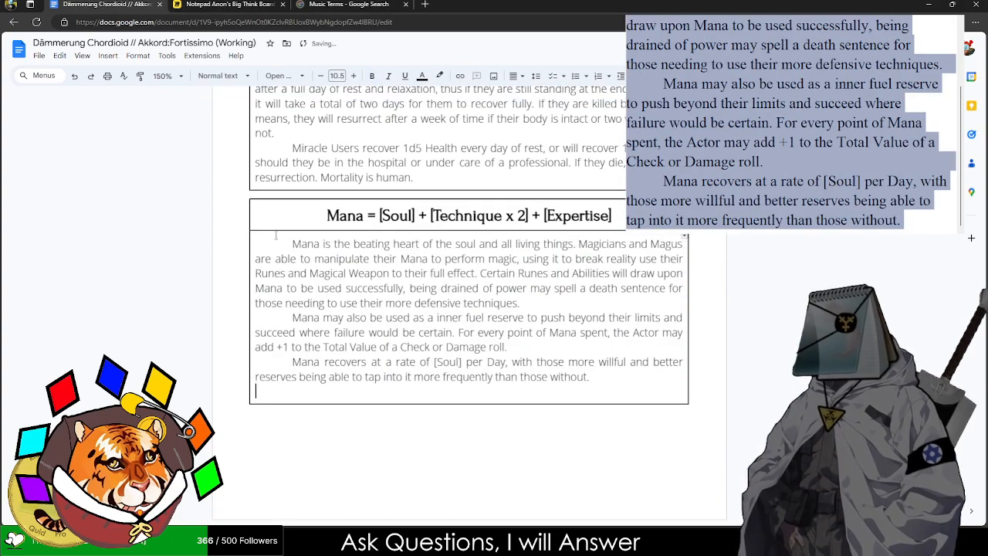
pyautogui.press('BackSpace')
# - Correct the inserted Mana text to read "as an inner fuel reserve" and "break reality and use their Runes"
pyautogui.click(444, 318)
pyautogui.click(447, 299)
pyautogui.click(634, 257)
pyautogui.click(630, 242)
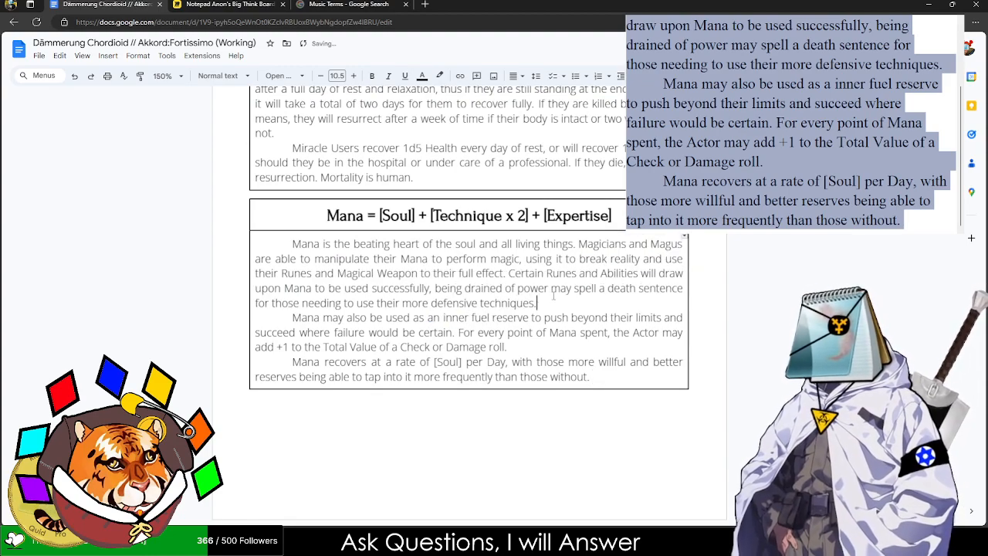
# - Copy the corrected first Mana paragraph from the document and replace the whole notepad draft with it
pyautogui.moveTo(553, 298); pyautogui.dragTo(249, 235)
pyautogui.hotkey('ctrl', 'c')
pyautogui.hotkey('alt', 'Tab')
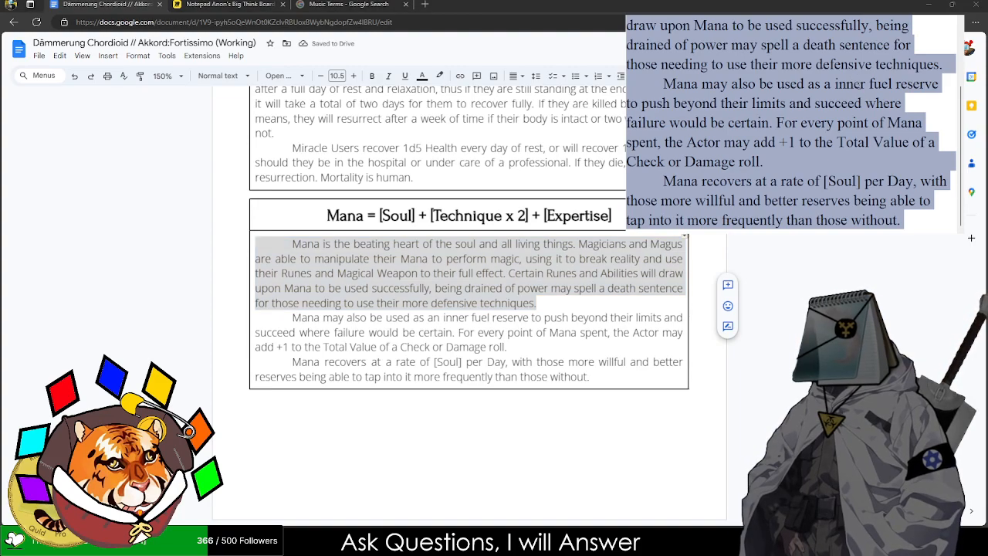
pyautogui.hotkey('ctrl', 'v')
# - Start a rewritten paragraph below the copied one with "Mana is the beating heart of all living things."
pyautogui.write('Man')
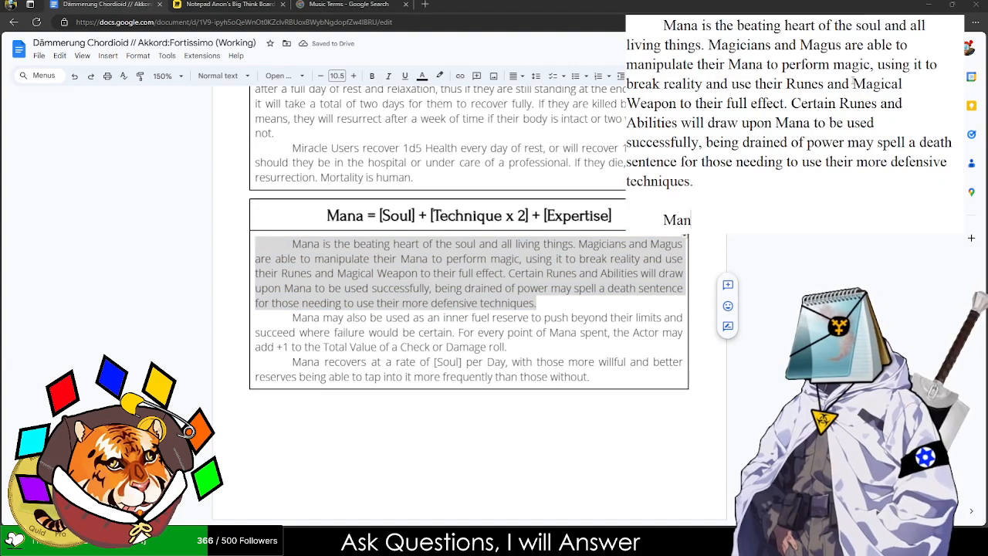
pyautogui.write('a is the beaating hear')
pyautogui.write('t of the')
pyautogui.press('BackSpace')
pyautogui.press('BackSpace')
pyautogui.press('BackSpace')
pyautogui.press('BackSpace')
pyautogui.write('all living things a')
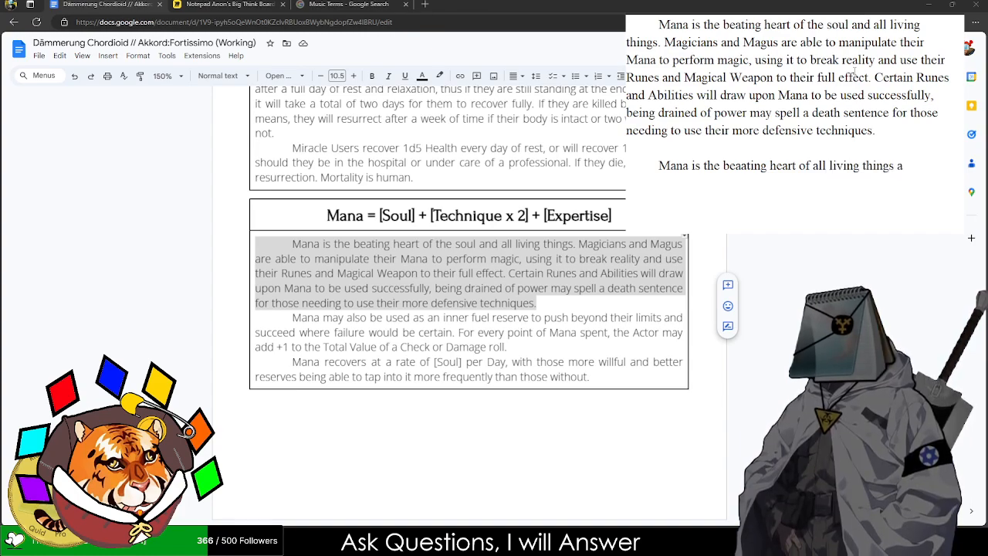
pyautogui.press('BackSpace')
pyautogui.press('BackSpace')
pyautogui.write('. Magician')
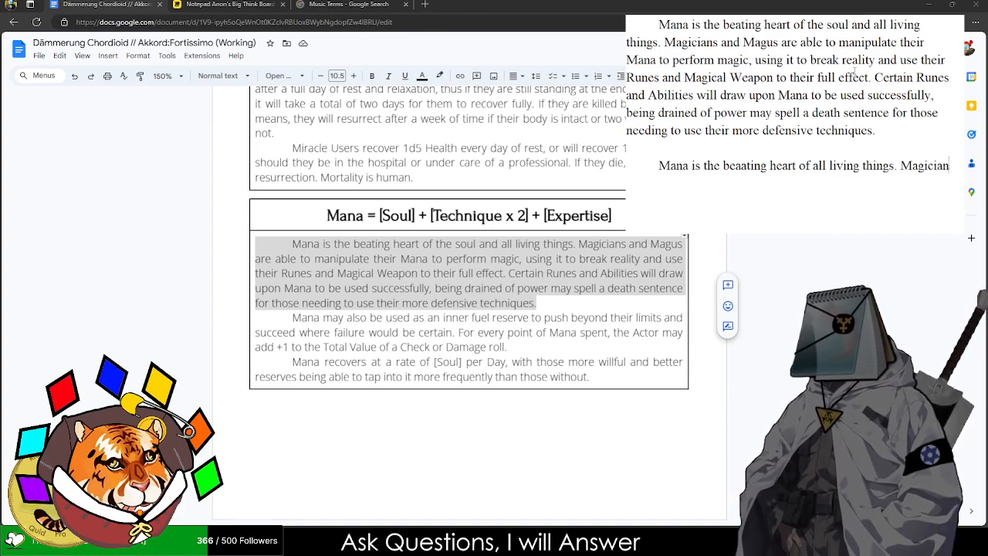
# - Begin the second sentence of the rewritten paragraph with "Magicians, Magus, and Miracle Users all depend on Mana"
pyautogui.press('BackSpace')
pyautogui.press('BackSpace')
pyautogui.press('BackSpace')
pyautogui.press('BackSpace')
pyautogui.press('BackSpace')
pyautogui.press('BackSpace')
pyautogui.press('BackSpace')
pyautogui.write('Magici')
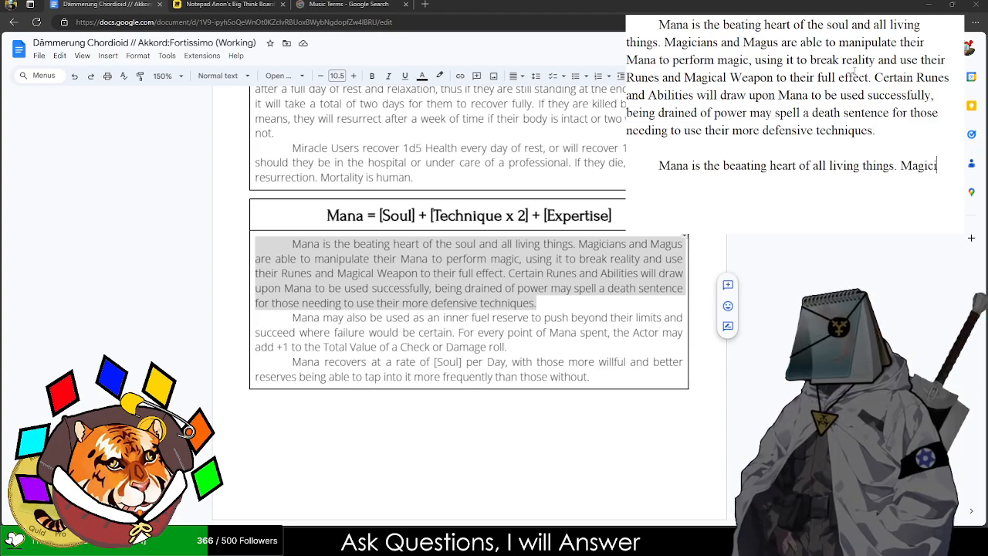
pyautogui.write('ans, Magus, and Mi')
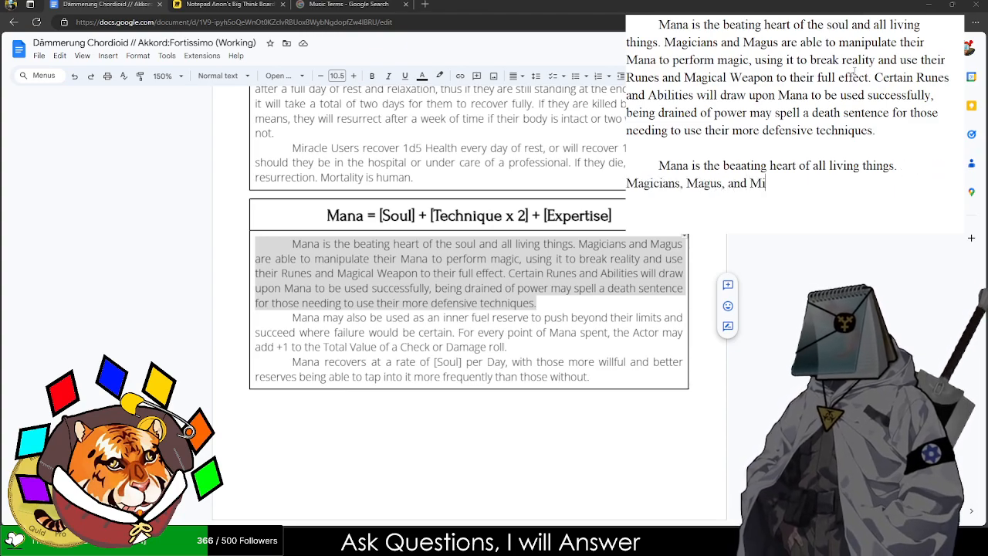
pyautogui.write('raculous')
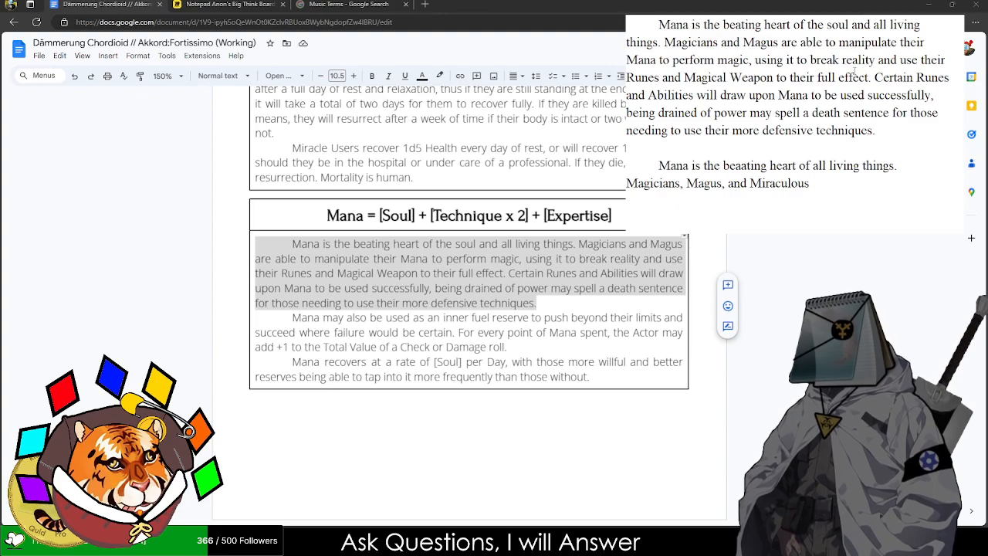
pyautogui.press('BackSpace')
pyautogui.press('BackSpace')
pyautogui.press('BackSpace')
pyautogui.press('BackSpace')
pyautogui.press('BackSpace')
pyautogui.write('le U')
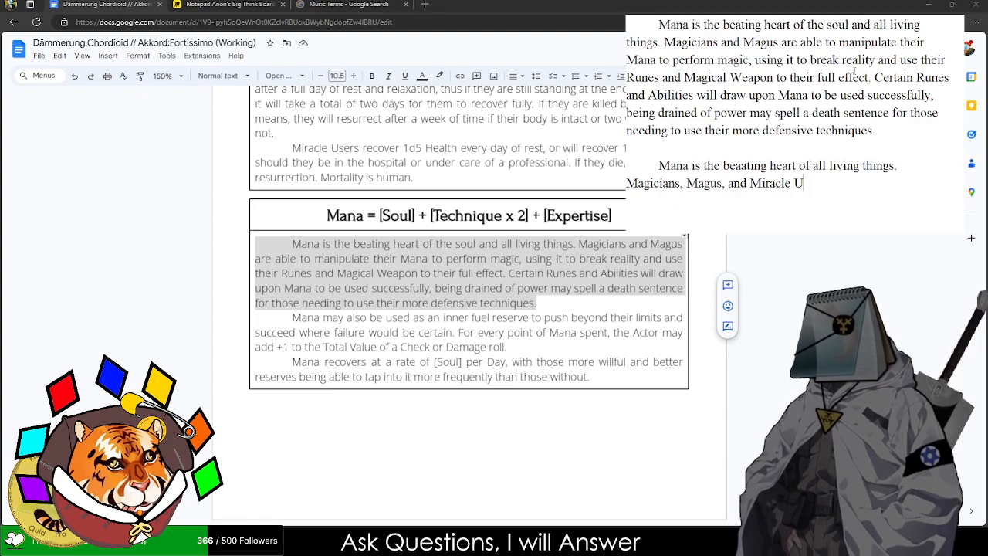
pyautogui.write('sers all depend on Mana ')
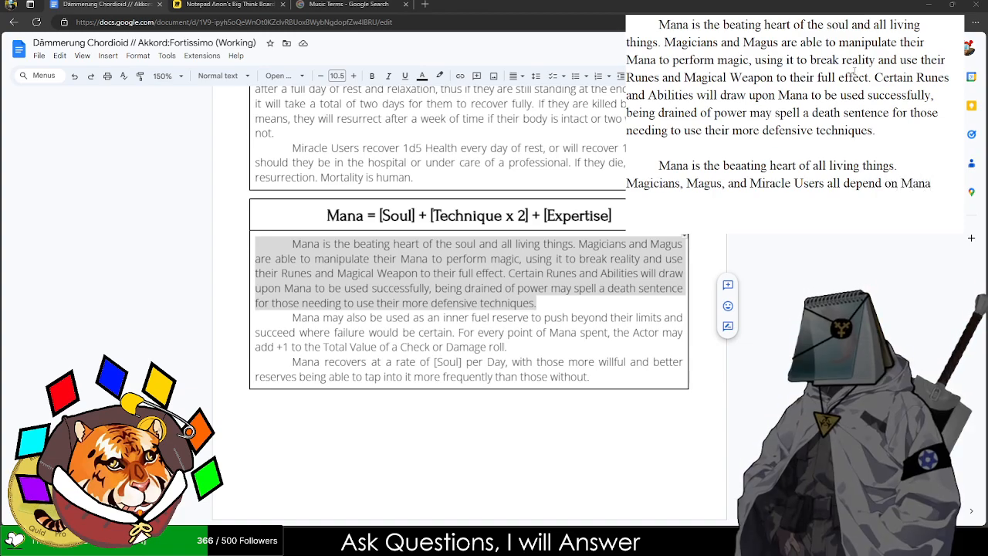
# - Complete the sentence with "to manipulate their Magic Weapons and Miracles to break reality or those who attempt to break it."
pyautogui.write('to mani')
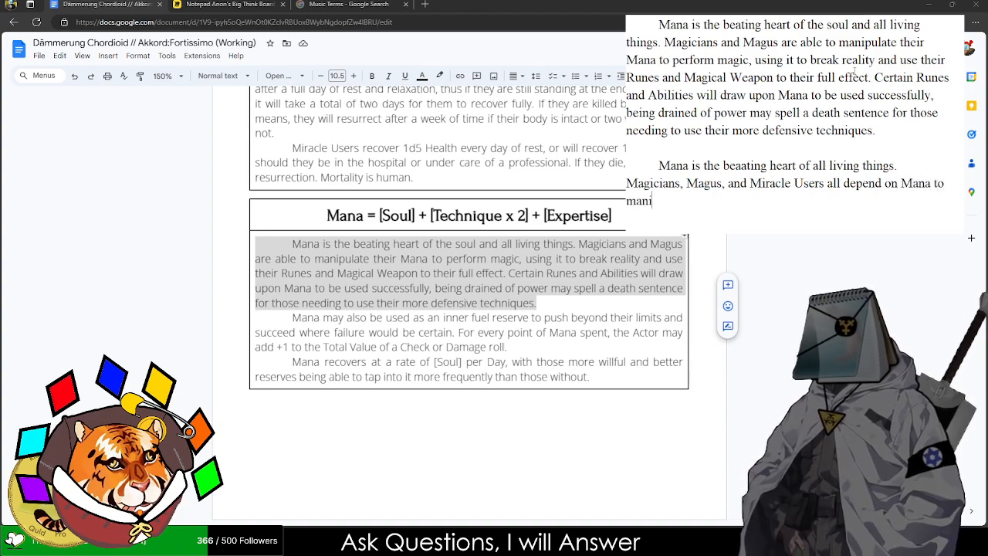
pyautogui.write('pulate their Magic Weapons and M')
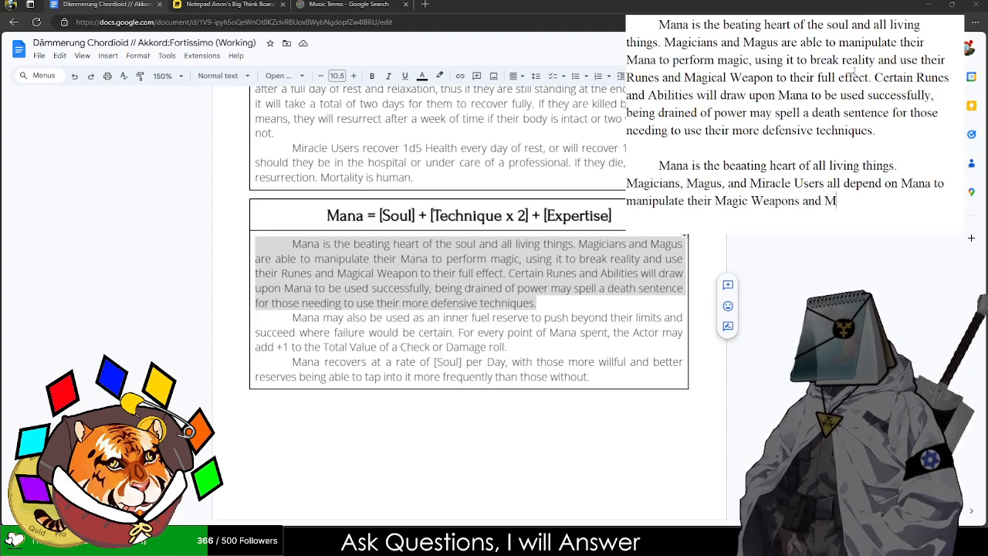
pyautogui.write('iracles t')
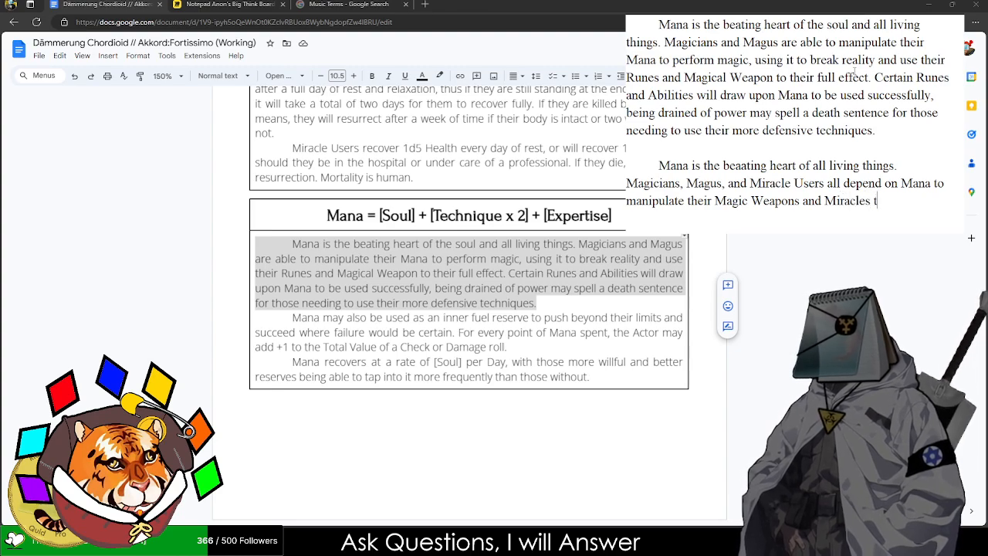
pyautogui.write('o break reality or those wh')
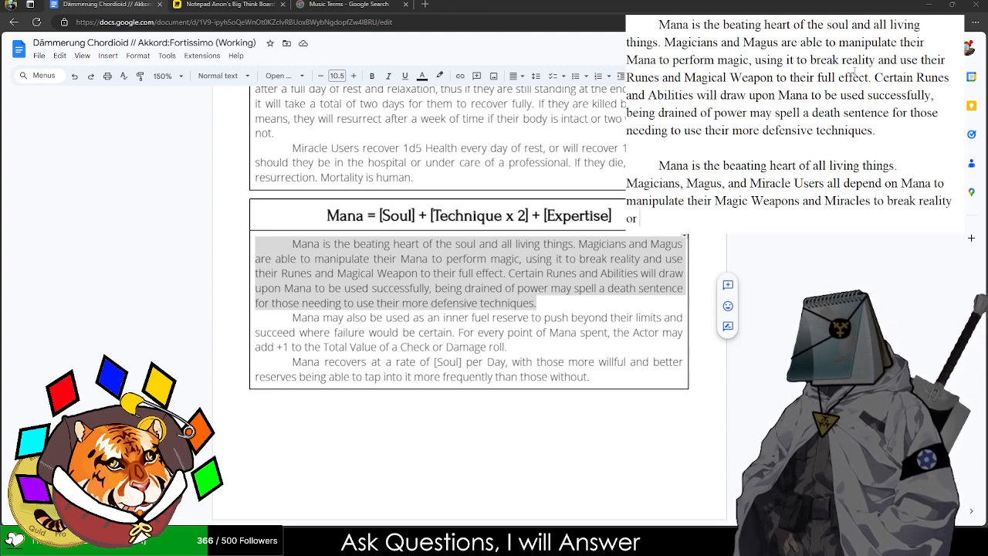
pyautogui.write('o')
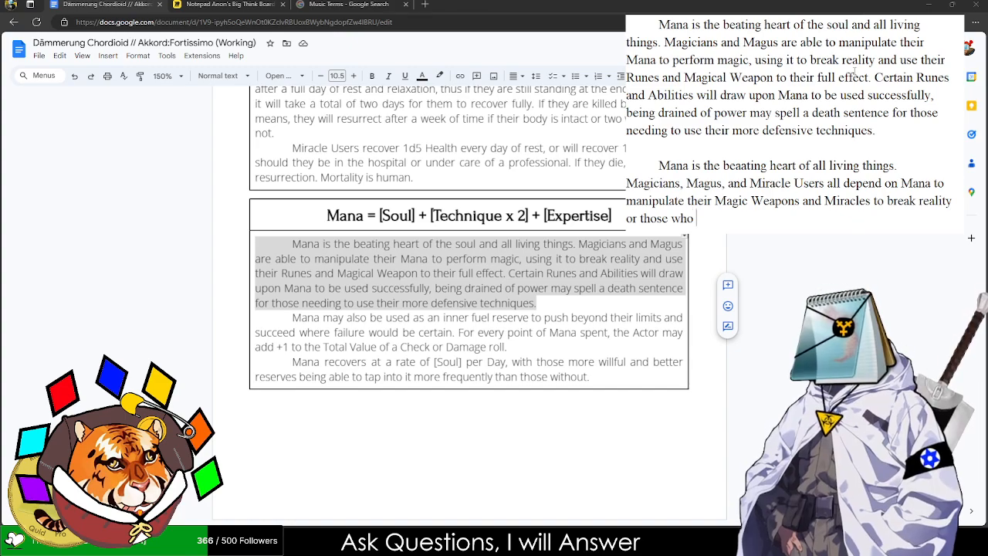
pyautogui.write(' attem')
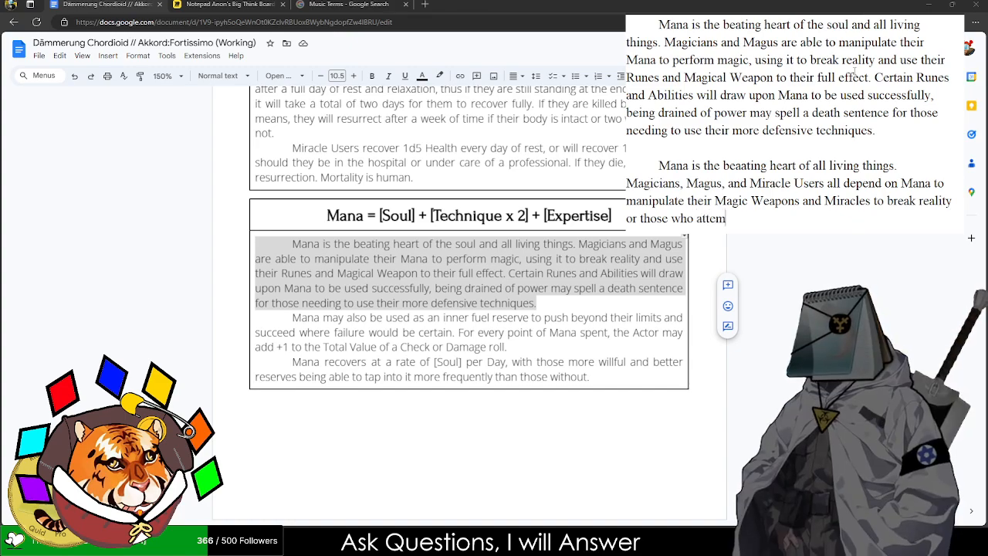
pyautogui.write('pt to break it. ')
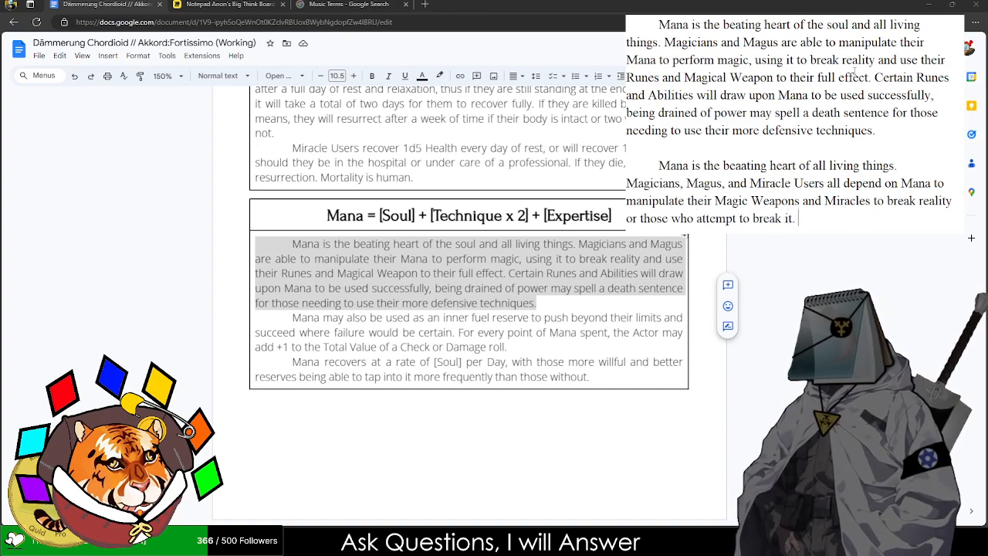
# - Add the sentence "Runes, Abilities, and Overdrives all require burning Mana to be used successfully."
pyautogui.write('Runes, Abi')
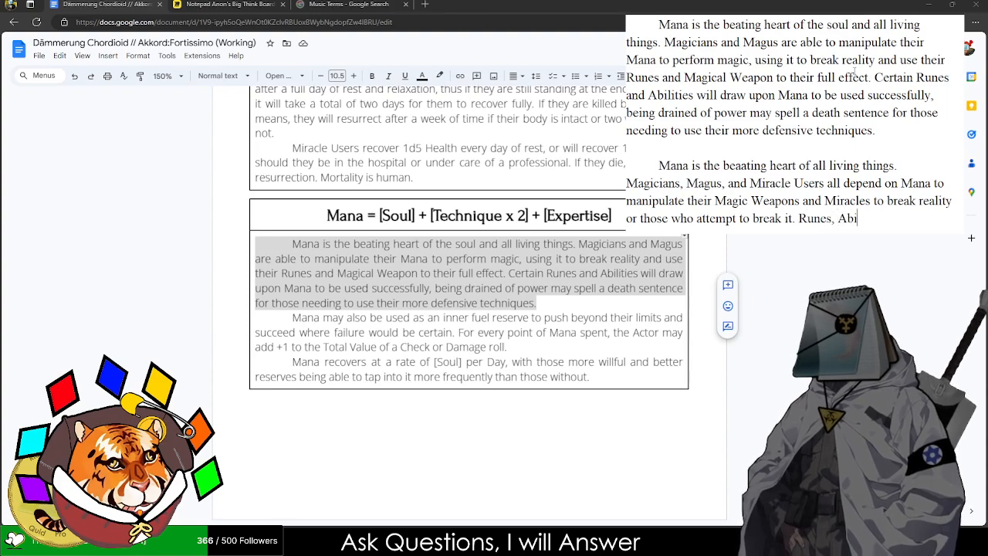
pyautogui.write('lities, and O')
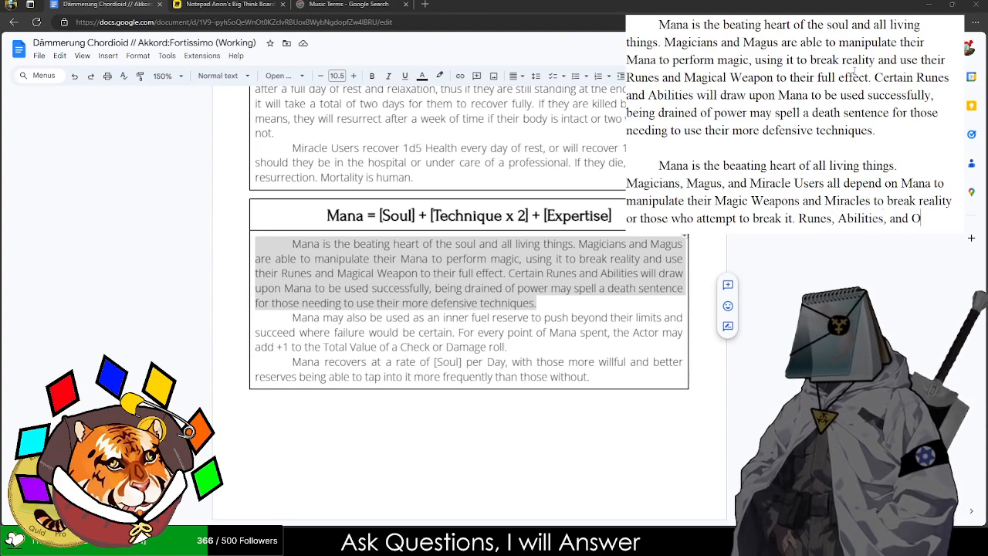
pyautogui.write('verdrives all re')
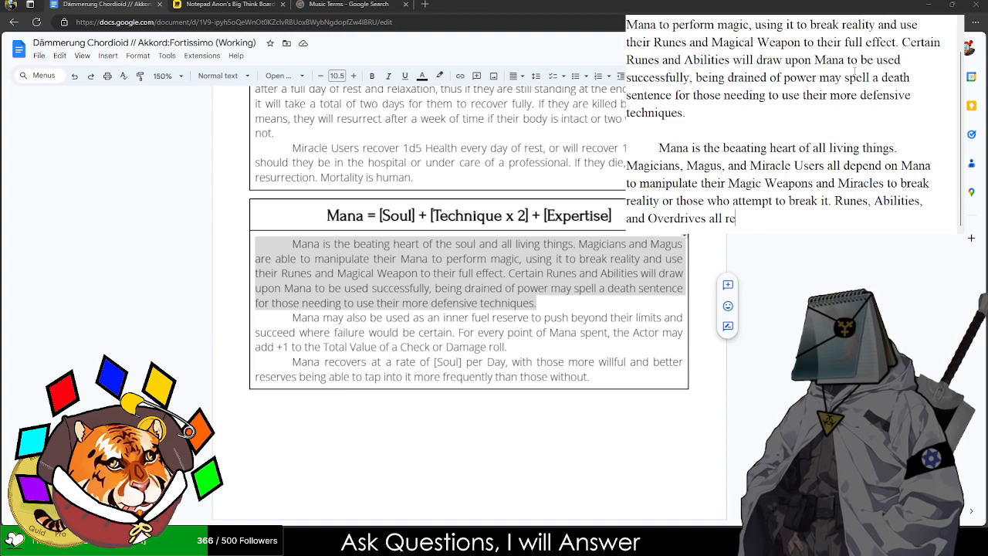
pyautogui.write('quire burning ')
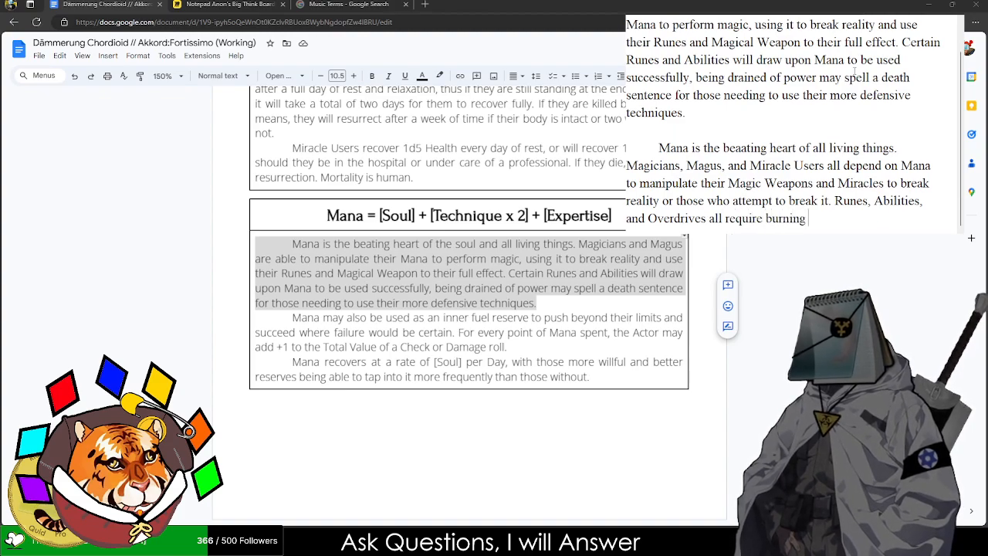
pyautogui.write('Mana to be u')
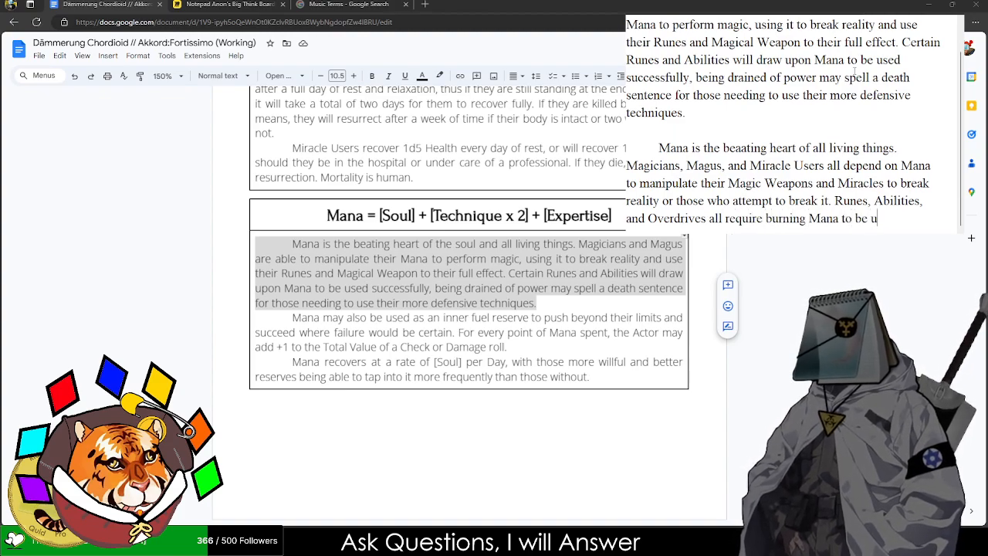
pyautogui.write('sed successfull')
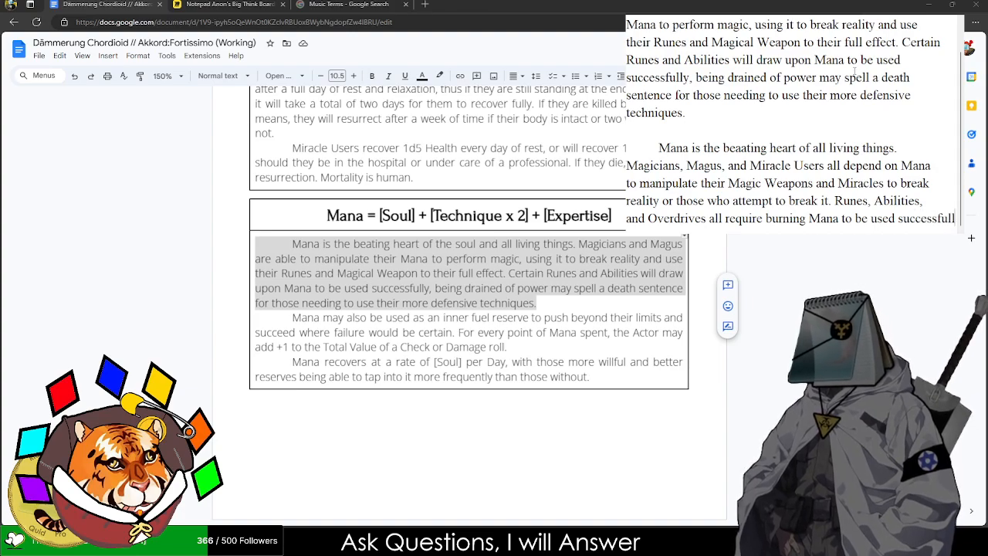
pyautogui.write('y. Should a')
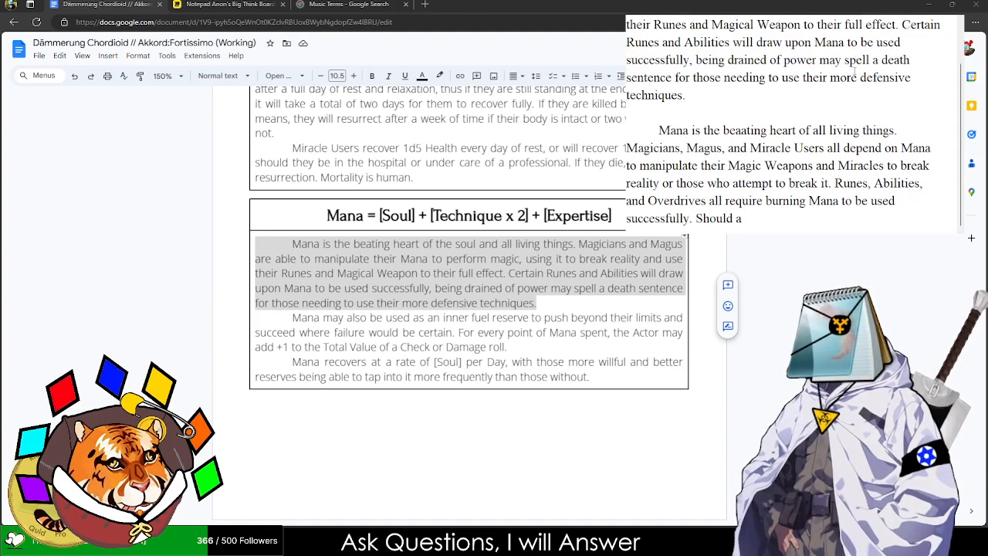
# - Replace the unfinished "Should a" in the rewritten Mana paragraph with the sentence opening "Without Mana, even the"
pyautogui.press('BackSpace')
pyautogui.press('BackSpace')
pyautogui.press('BackSpace')
pyautogui.press('BackSpace')
pyautogui.press('BackSpace')
pyautogui.press('BackSpace')
pyautogui.press('BackSpace')
pyautogui.press('BackSpace')
pyautogui.write('Wihtout')
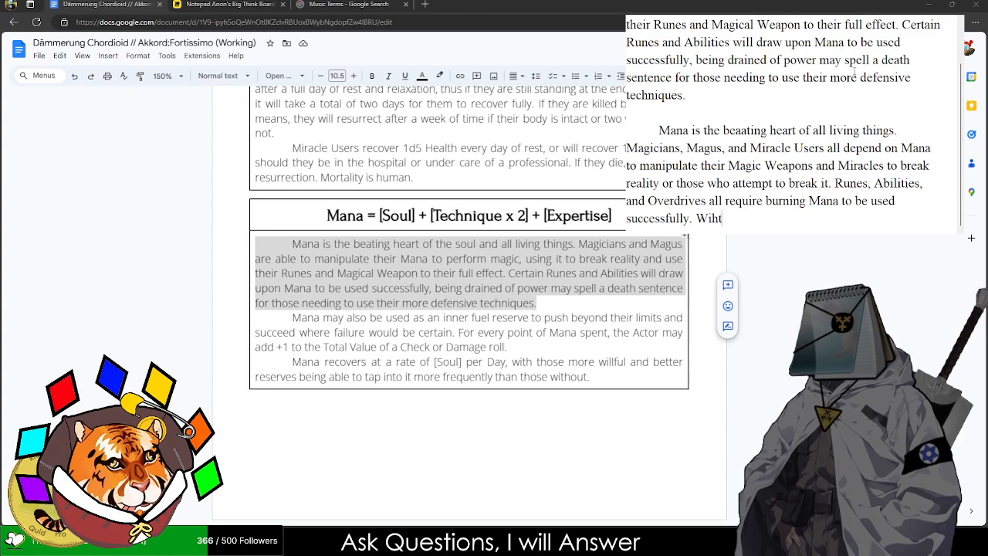
pyautogui.press('BackSpace')
pyautogui.press('BackSpace')
pyautogui.press('BackSpace')
pyautogui.press('BackSpace')
pyautogui.press('BackSpace')
pyautogui.write('thout')
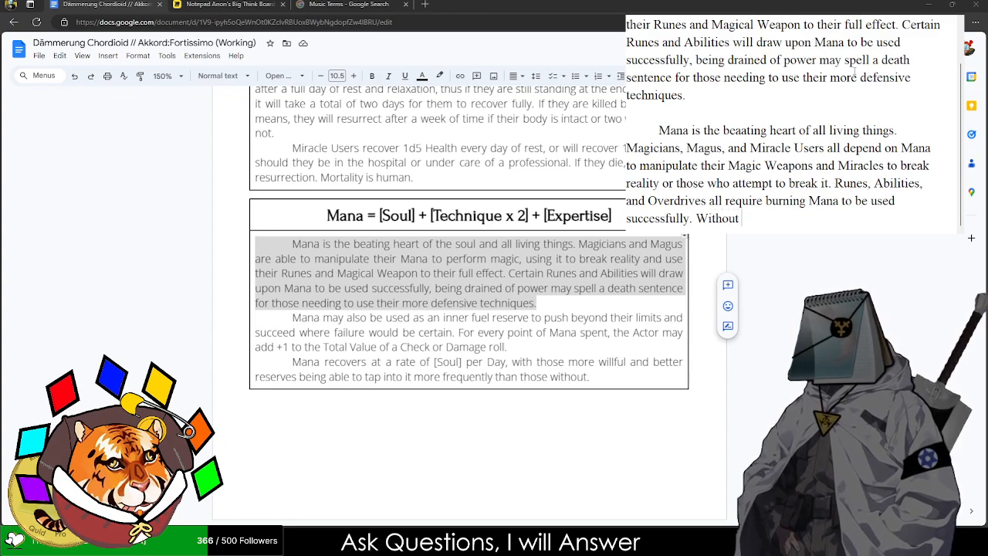
pyautogui.write(' Mana, even the')
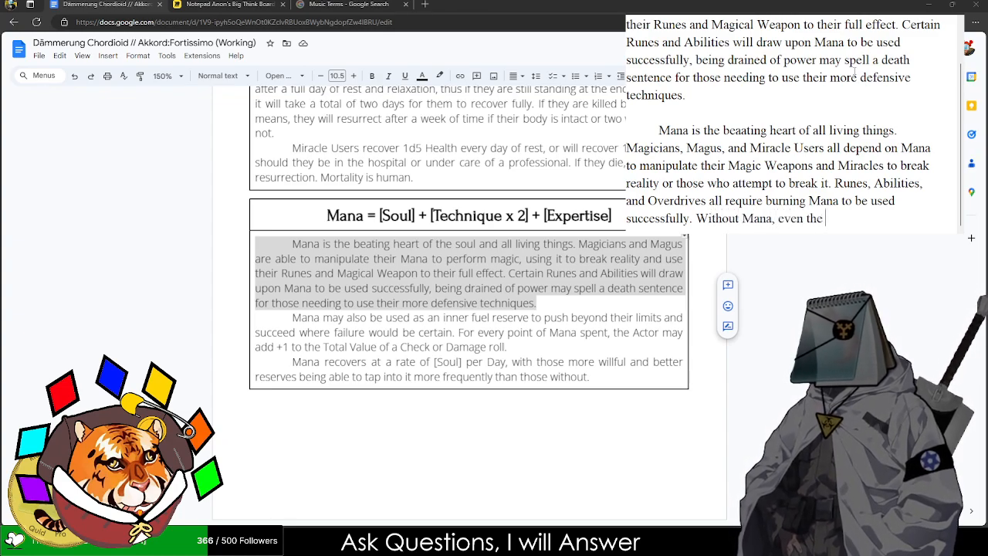
pyautogui.write(' mightest Magicai')
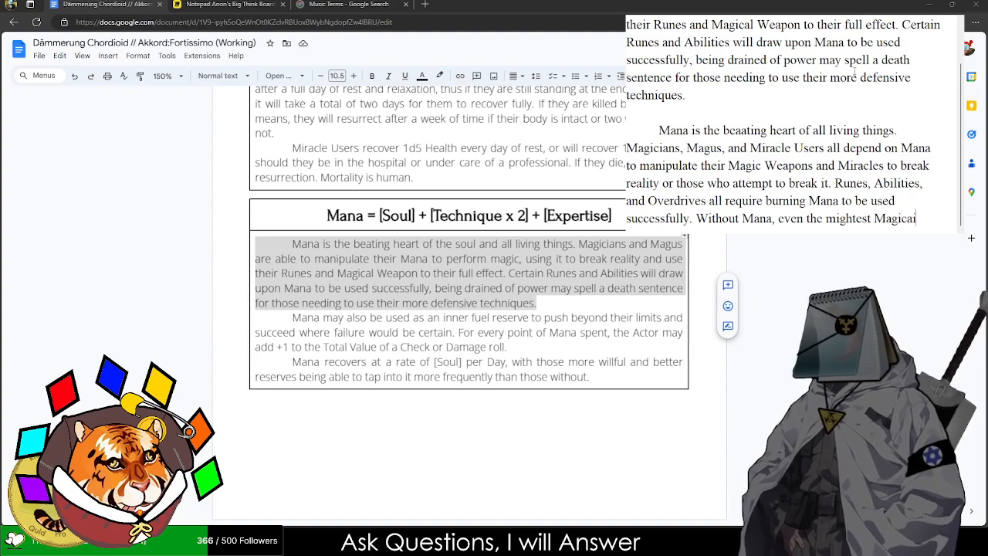
pyautogui.write('n is')
pyautogui.press('BackSpace')
pyautogui.press('BackSpace')
pyautogui.press('BackSpace')
pyautogui.press('BackSpace')
pyautogui.press('BackSpace')
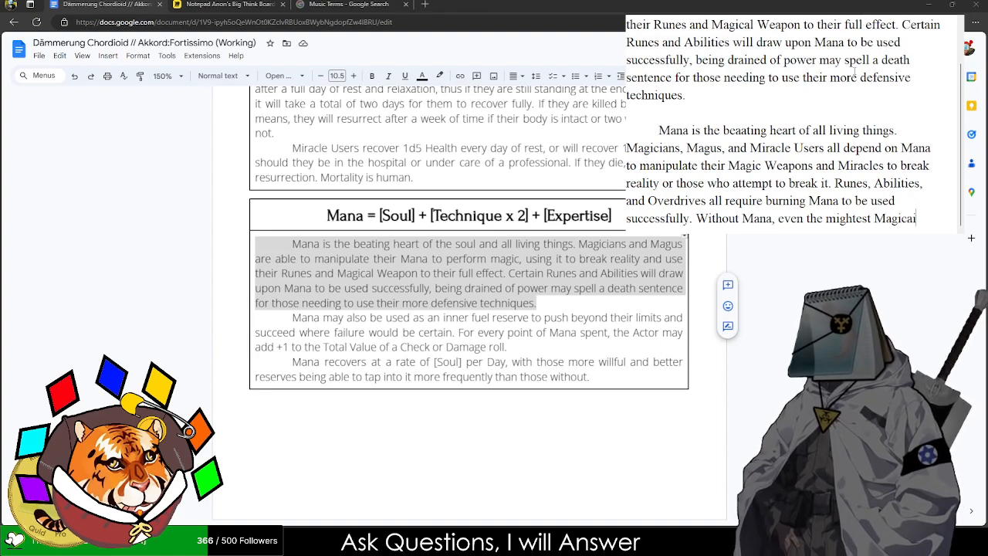
pyautogui.write('ian is nothing')
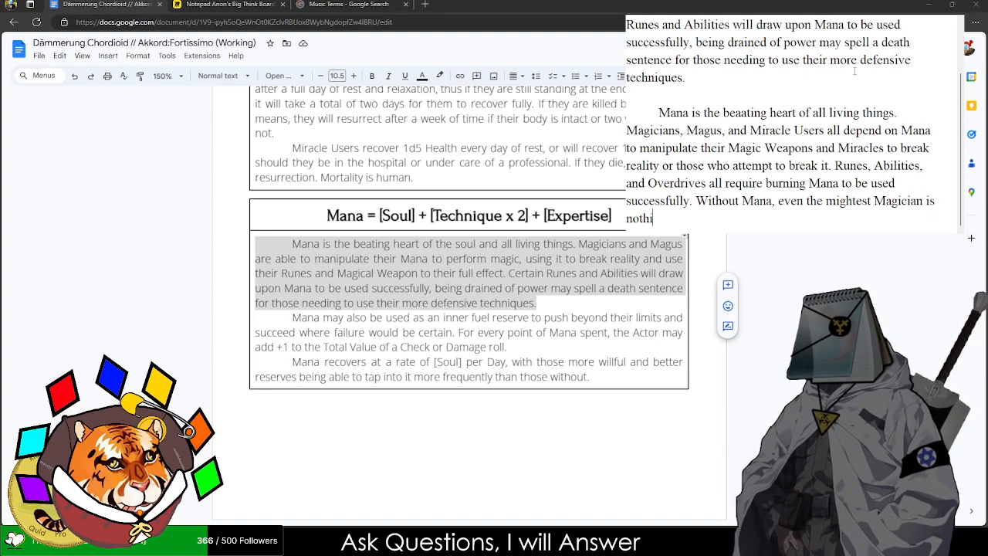
pyautogui.press('BackSpace')
pyautogui.press('BackSpace')
pyautogui.press('BackSpace')
pyautogui.press('BackSpace')
pyautogui.press('BackSpace')
pyautogui.press('BackSpace')
pyautogui.press('BackSpace')
pyautogui.press('BackSpace')
pyautogui.press('BackSpace')
pyautogui.press('BackSpace')
pyautogui.press('BackSpace')
pyautogui.press('BackSpace')
pyautogui.press('BackSpace')
pyautogui.press('BackSpace')
pyautogui.press('BackSpace')
pyautogui.press('BackSpace')
pyautogui.press('BackSpace')
pyautogui.press('BackSpace')
pyautogui.press('BackSpace')
pyautogui.press('BackSpace')
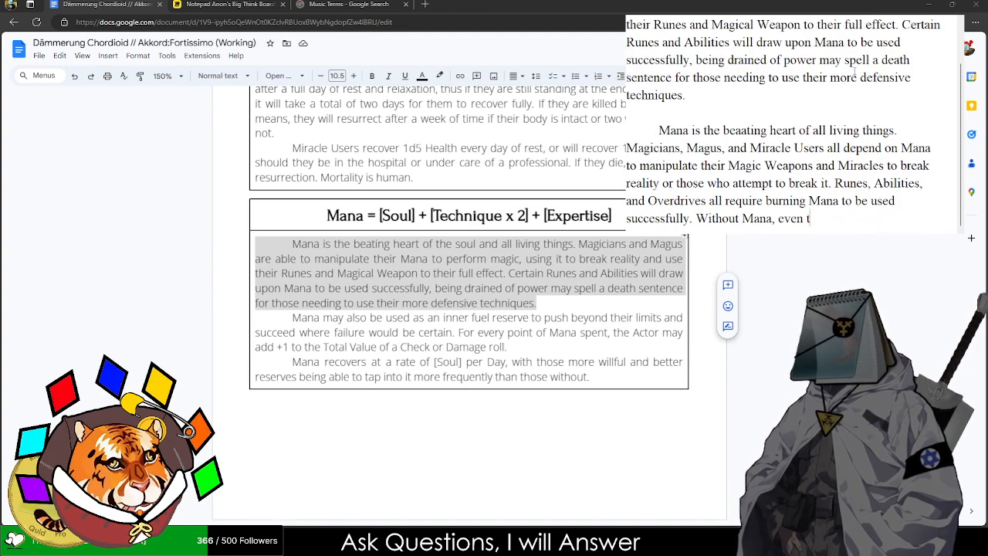
# - Continue after "Without Mana," with "only the weakest possible magical abilities can be used with burning away parts of the"
pyautogui.write('only the w')
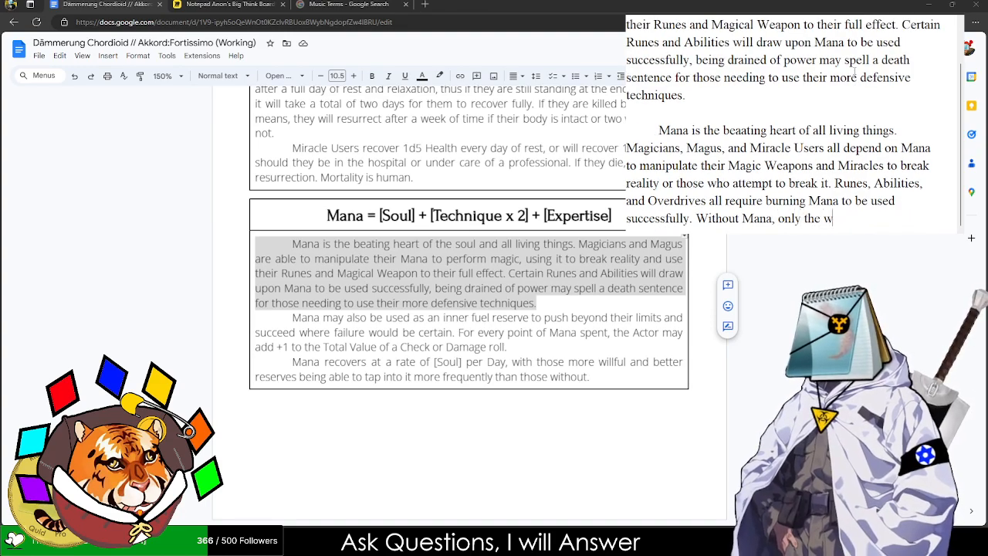
pyautogui.write('eakest possible ')
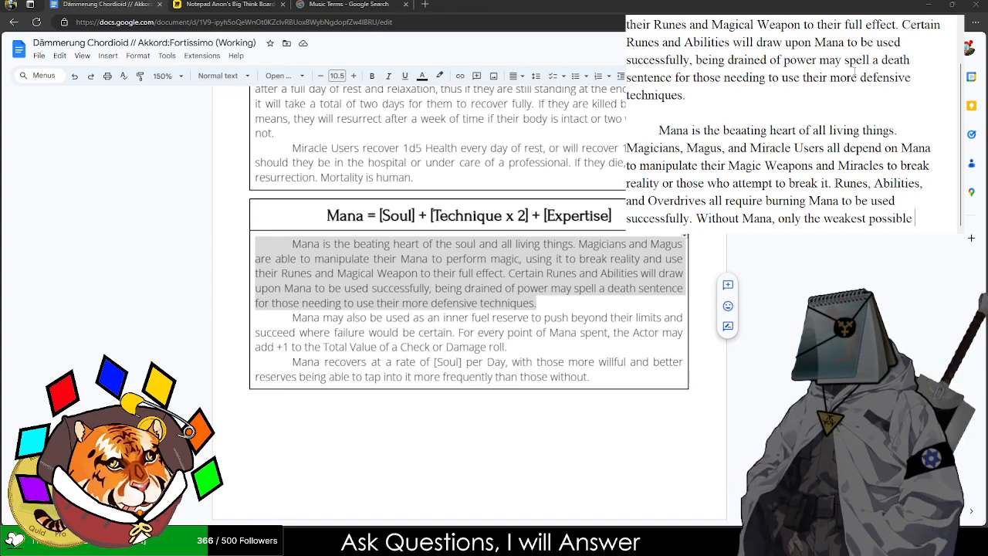
pyautogui.write('Magic')
pyautogui.press('BackSpace')
pyautogui.press('BackSpace')
pyautogui.press('BackSpace')
pyautogui.press('BackSpace')
pyautogui.press('BackSpace')
pyautogui.write('magical abilities ')
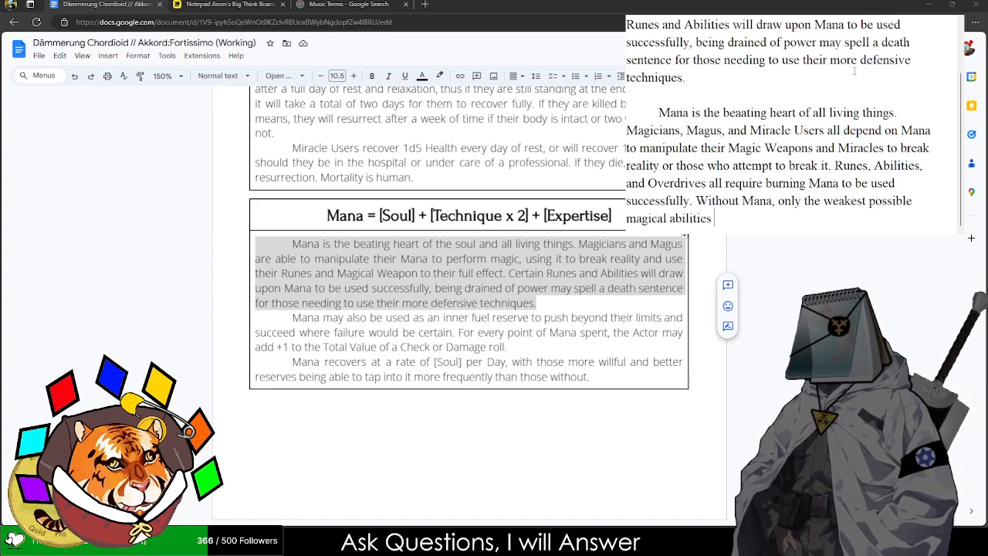
pyautogui.write('can be used with burning away parts of the ')
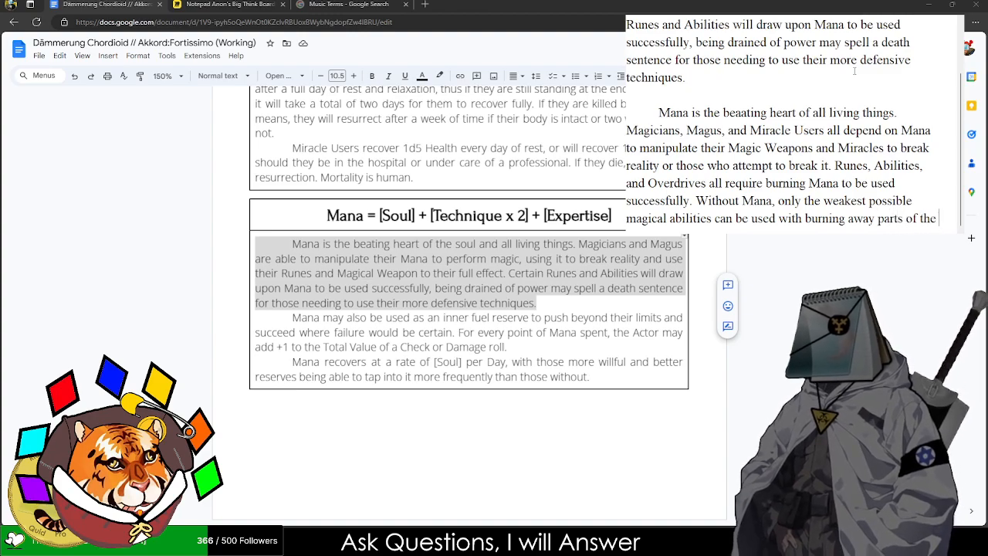
# - Finish the sentence with "Actor", dropping the reference to the Actor's health
pyautogui.write("Actor's health")
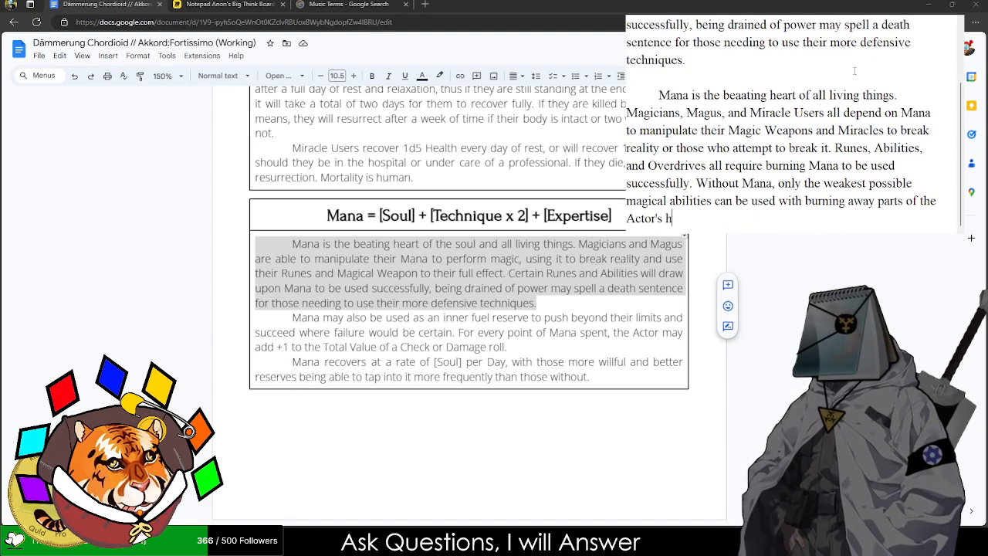
pyautogui.press('BackSpace')
pyautogui.press('BackSpace')
pyautogui.press('BackSpace')
pyautogui.press('BackSpace')
pyautogui.press('BackSpace')
pyautogui.press('BackSpace')
pyautogui.press('BackSpace')
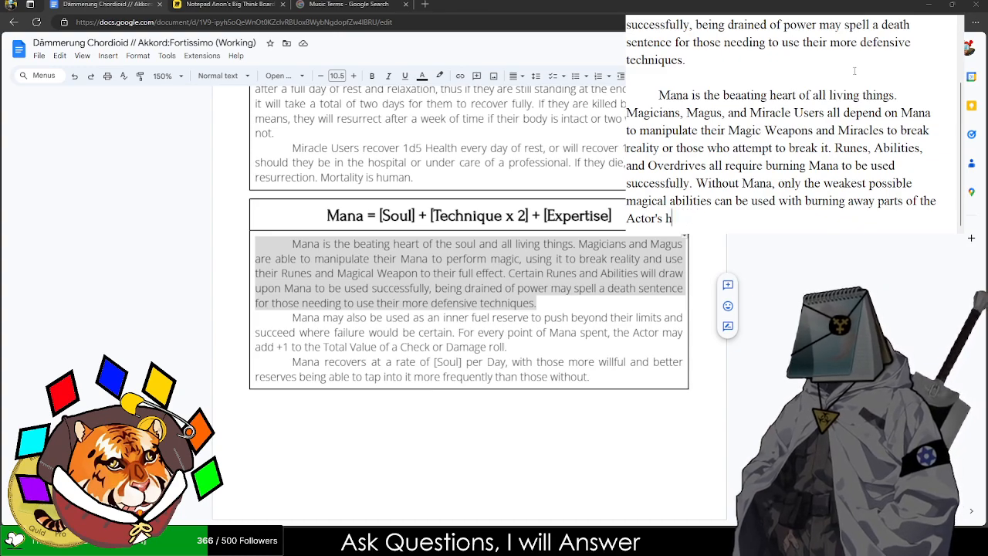
pyautogui.press('BackSpace')
pyautogui.press('BackSpace')
pyautogui.press('BackSpace')
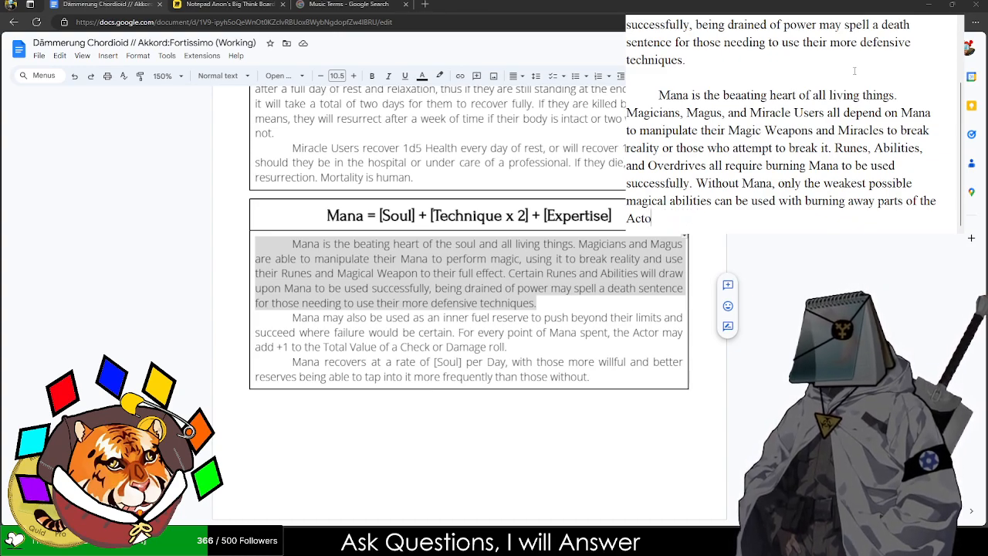
# - Copy the rewritten Mana paragraph from the notes and paste it over the opening paragraph in the document's Mana box
pyautogui.hotkey('ctrl', 'a')
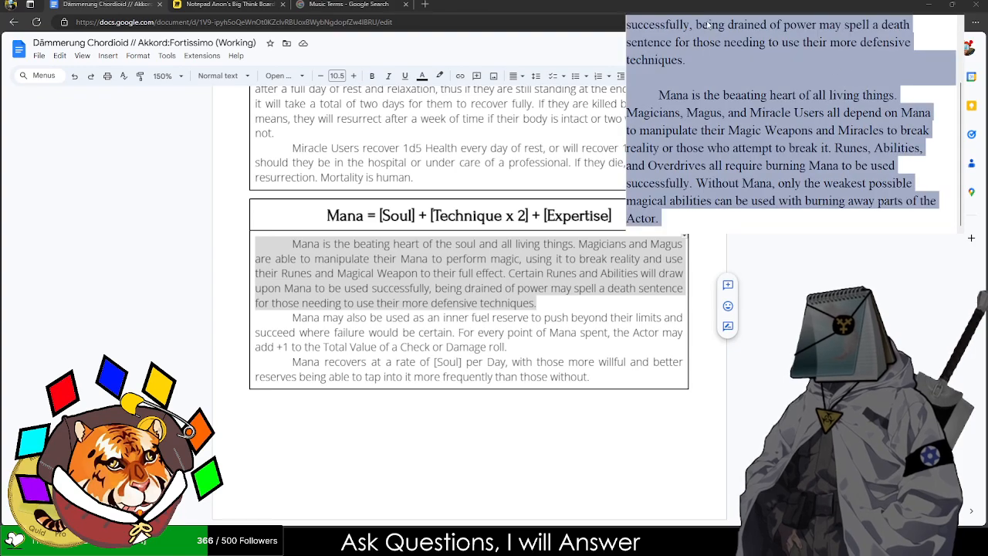
pyautogui.tripleClick(667, 112)
pyautogui.hotkey('ctrl', 'c')
pyautogui.tripleClick(390, 268)
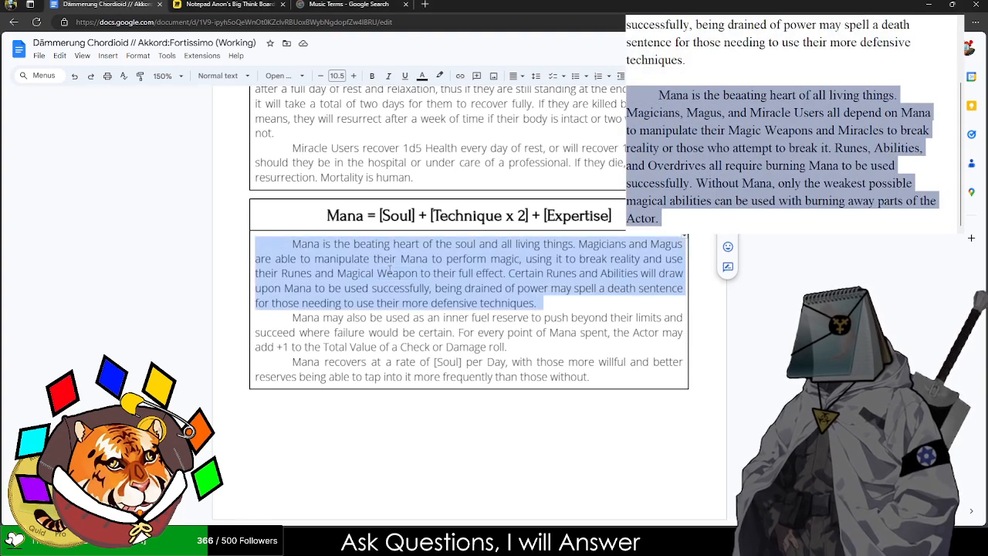
pyautogui.hotkey('ctrl', 'v')
# - End the pasted Mana paragraph at "can be used." and correct the misspelled "beaating" to "beating"
pyautogui.moveTo(578, 317); pyautogui.dragTo(358, 304)
pyautogui.moveTo(357, 302)
pyautogui.mouseDown()
pyautogui.moveTo(612, 291)
pyautogui.moveTo(328, 302)
pyautogui.moveTo(545, 303)
pyautogui.moveTo(354, 303)
pyautogui.mouseUp()
pyautogui.doubleClick(568, 301)
pyautogui.hotkey('ctrl', 'z')
pyautogui.hotkey('ctrl', 'z')
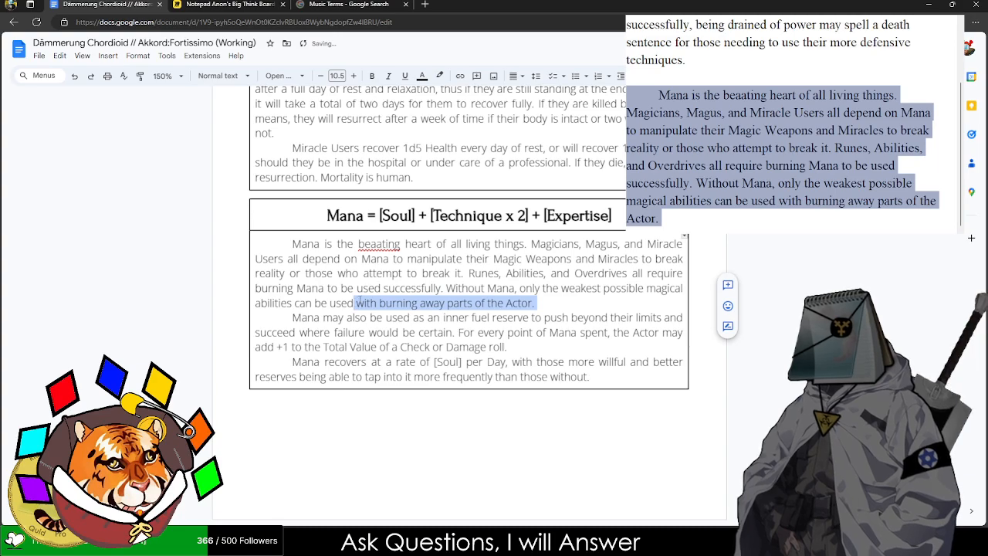
pyautogui.write('.')
pyautogui.click(386, 243)
pyautogui.click(377, 228)
pyautogui.click(359, 301)
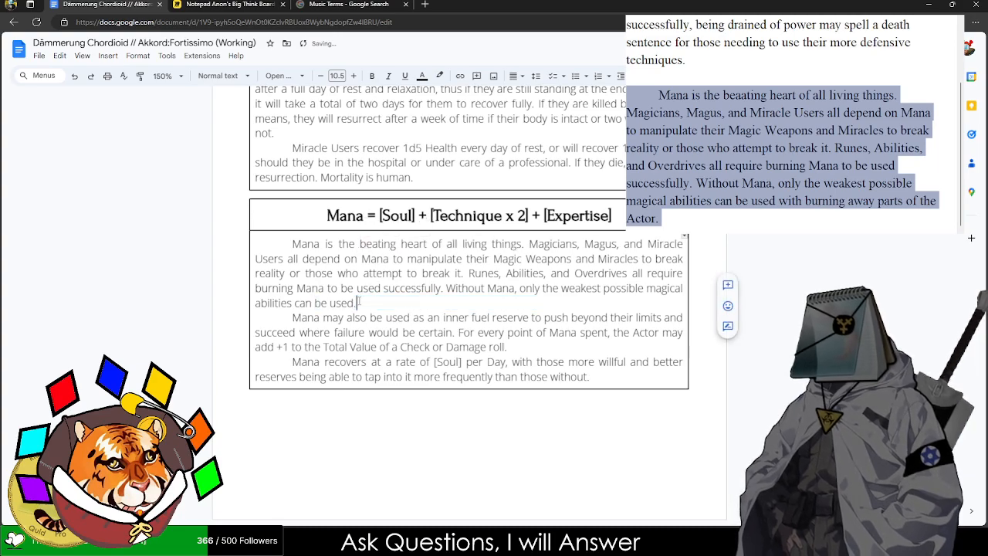
pyautogui.click(272, 397)
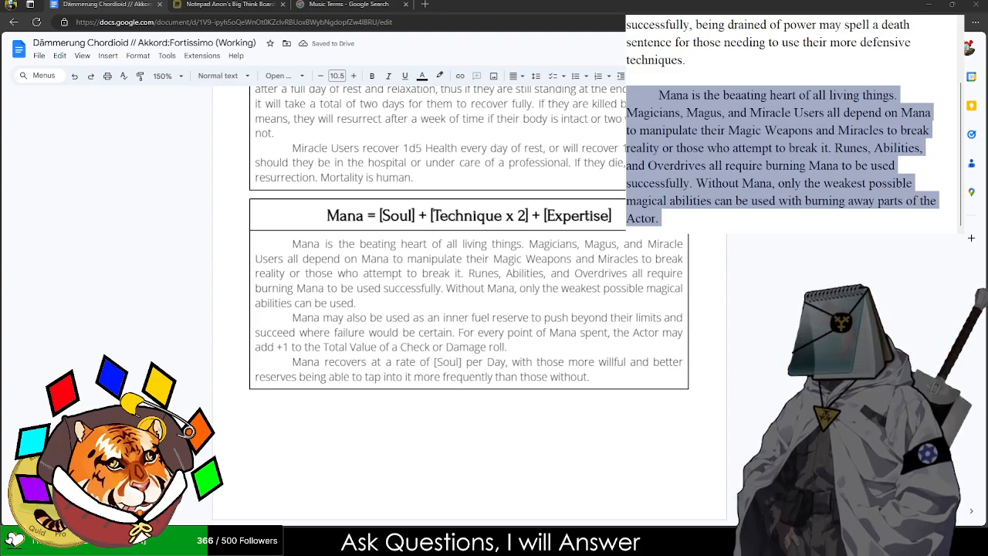
pyautogui.click(284, 361)
pyautogui.scroll(1, 282, 389)
pyautogui.scroll(3, 282, 389)
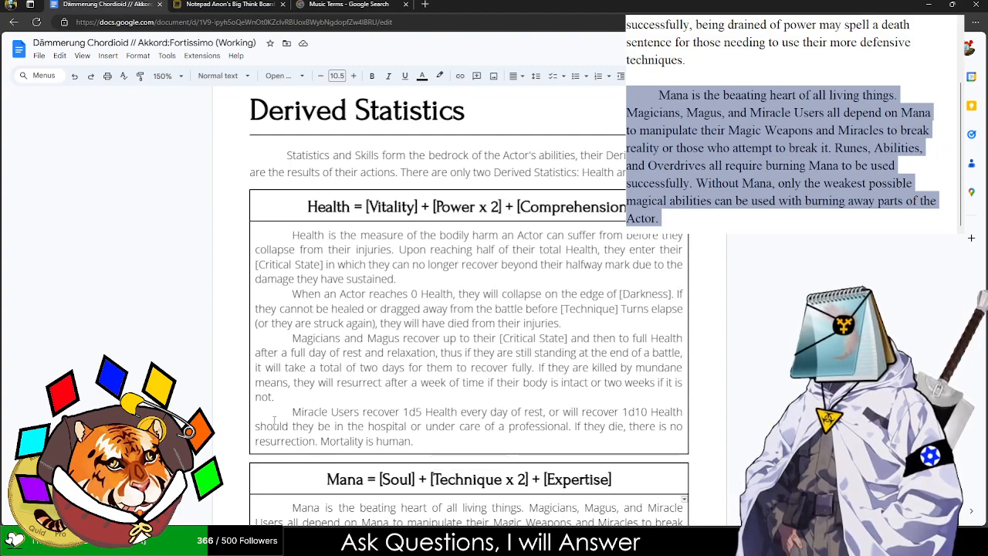
pyautogui.scroll(-3, 322, 473)
pyautogui.click(288, 448)
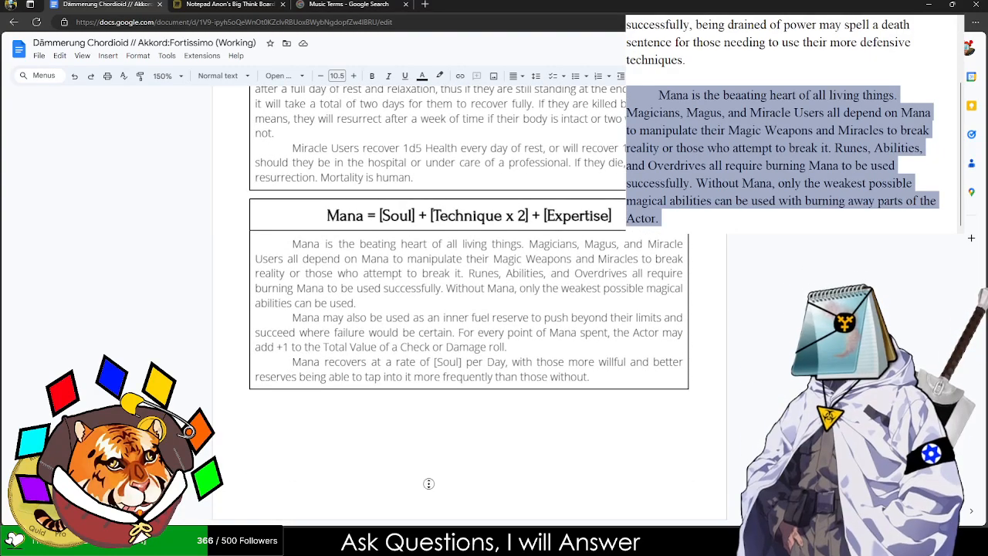
# - Copy the Derived Statistics heading with its introduction and paste it onto a new page after the Mana box
pyautogui.scroll(-20, 429, 484)
pyautogui.scroll(-3, 322, 262)
pyautogui.moveTo(228, 240); pyautogui.dragTo(696, 313)
pyautogui.hotkey('ctrl', 'c')
pyautogui.scroll(-5, 257, 336)
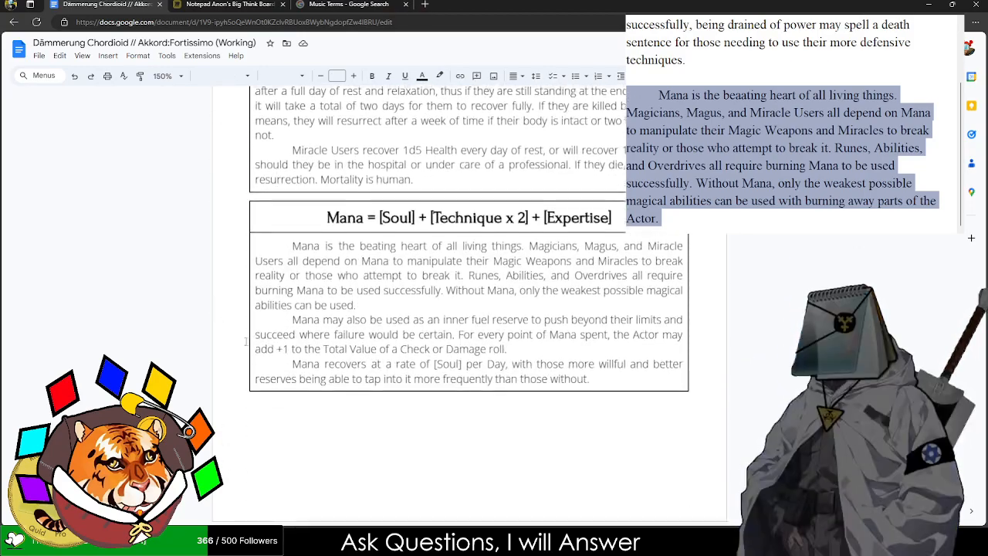
pyautogui.click(258, 408)
pyautogui.hotkey('ctrl', 'v')
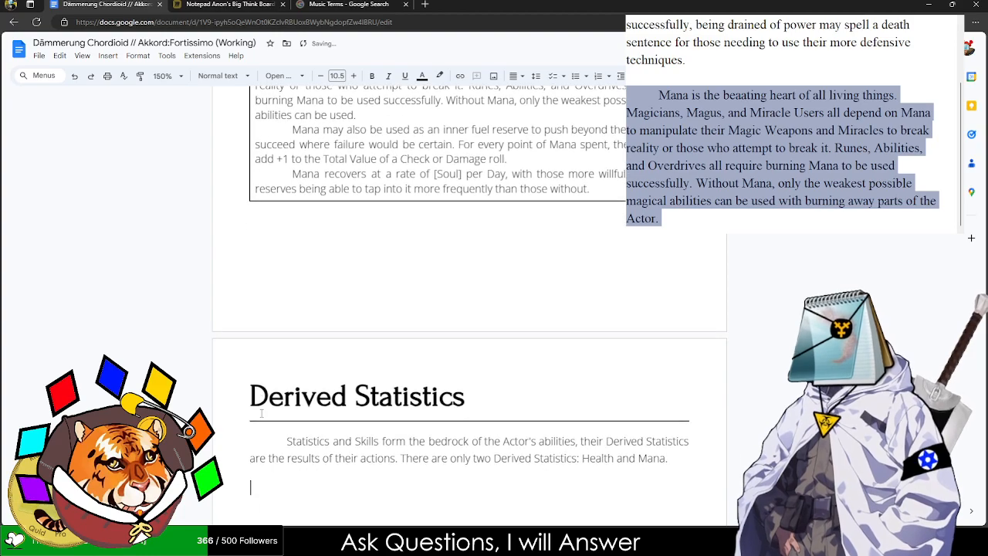
# - Replace the copied page heading with "Magical Weapons & Relics"
pyautogui.moveTo(499, 422); pyautogui.dragTo(236, 403)
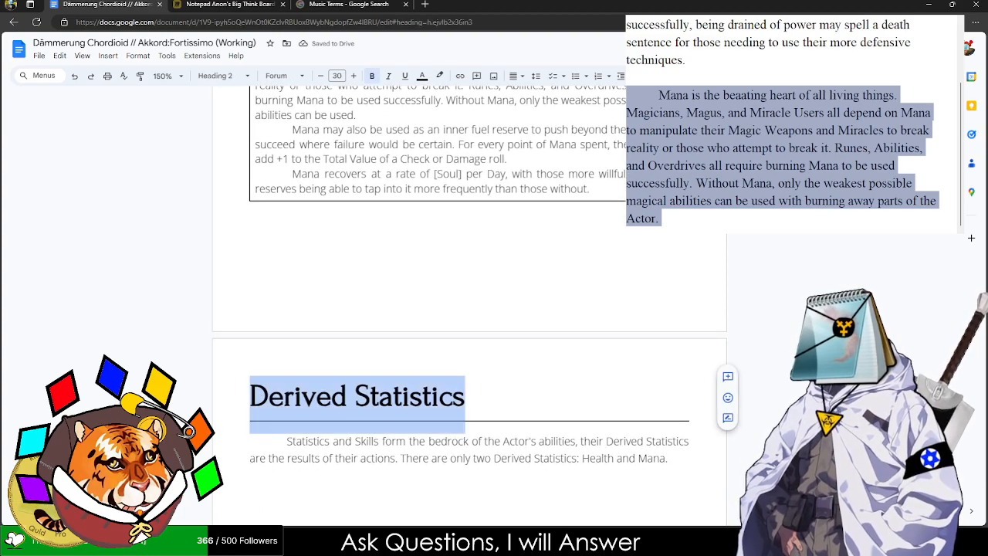
pyautogui.write('Relics &')
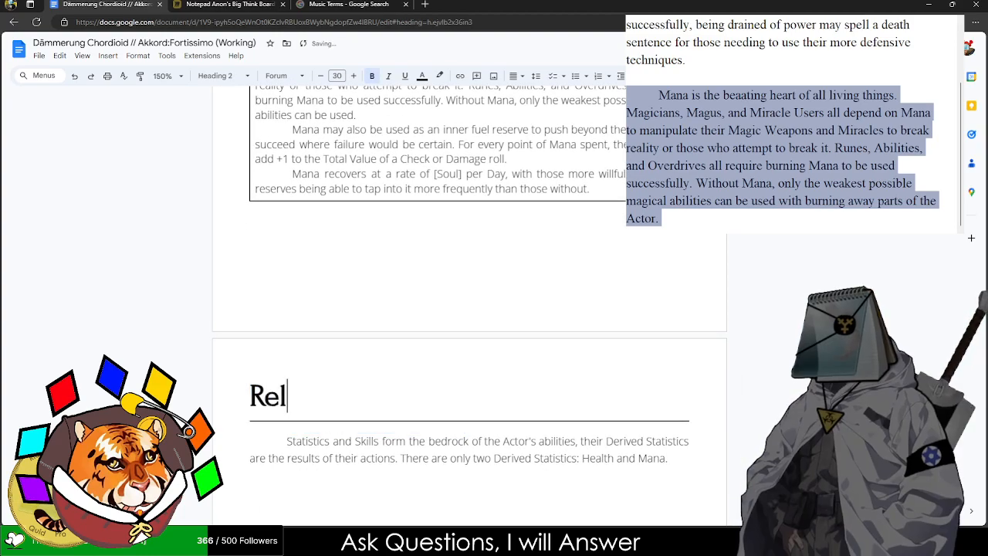
pyautogui.press('BackSpace')
pyautogui.press('BackSpace')
pyautogui.press('BackSpace')
pyautogui.press('BackSpace')
pyautogui.press('BackSpace')
pyautogui.press('BackSpace')
pyautogui.press('BackSpace')
pyautogui.press('BackSpace')
pyautogui.press('BackSpace')
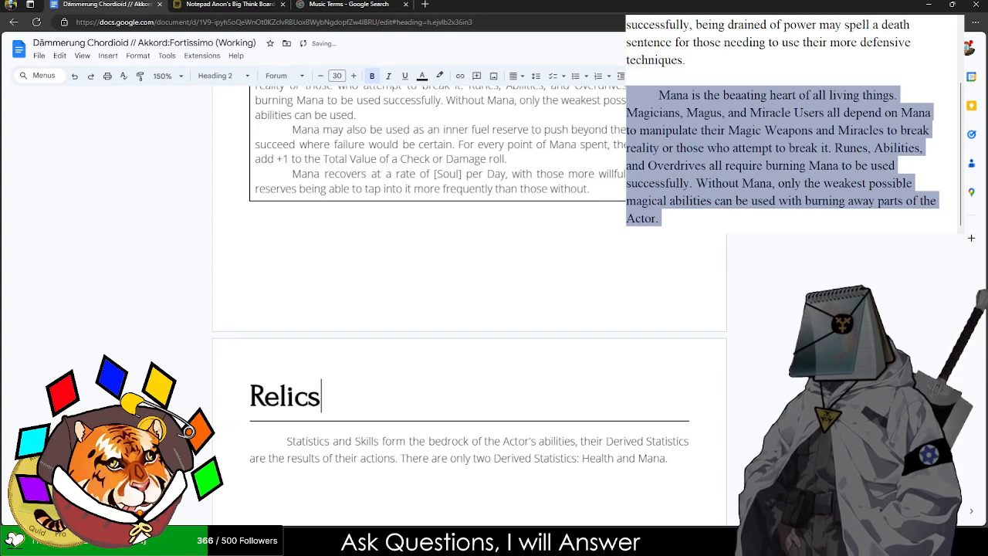
pyautogui.write('M')
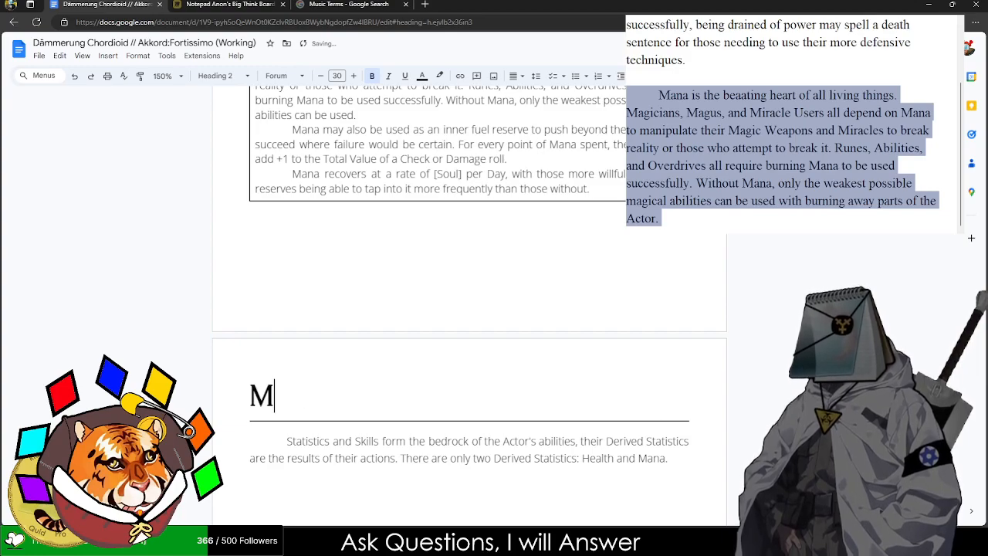
pyautogui.write('agical Weapons & Relics')
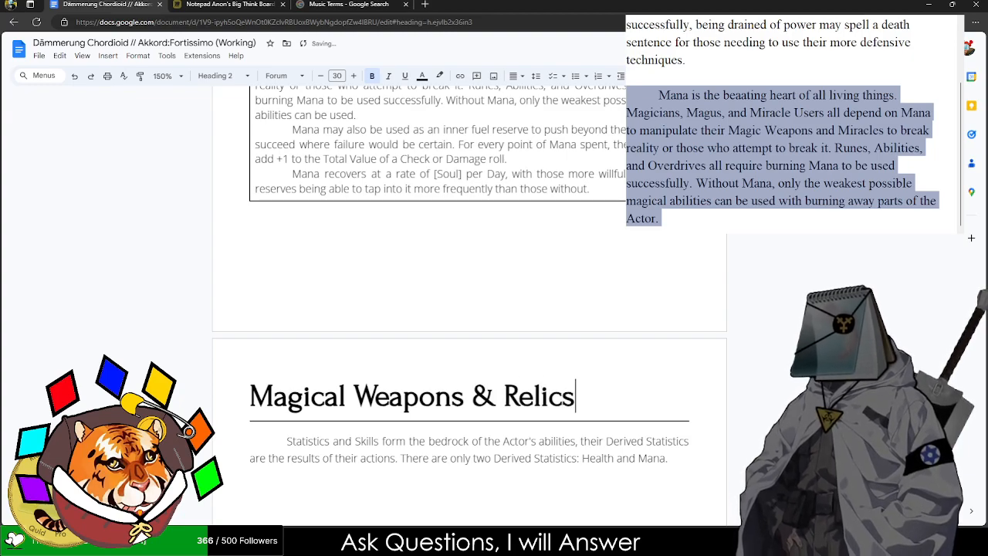
# - Reword the new page heading as "Magical & Miraculous Weapons" and delete the copied introduction below it
pyautogui.press('BackSpace')
pyautogui.press('BackSpace')
pyautogui.press('BackSpace')
pyautogui.press('BackSpace')
pyautogui.press('BackSpace')
pyautogui.press('BackSpace')
pyautogui.press('BackSpace')
pyautogui.press('BackSpace')
pyautogui.press('BackSpace')
pyautogui.press('BackSpace')
pyautogui.press('BackSpace')
pyautogui.press('BackSpace')
pyautogui.press('BackSpace')
pyautogui.press('BackSpace')
pyautogui.press('BackSpace')
pyautogui.press('BackSpace')
pyautogui.write('& MIra')
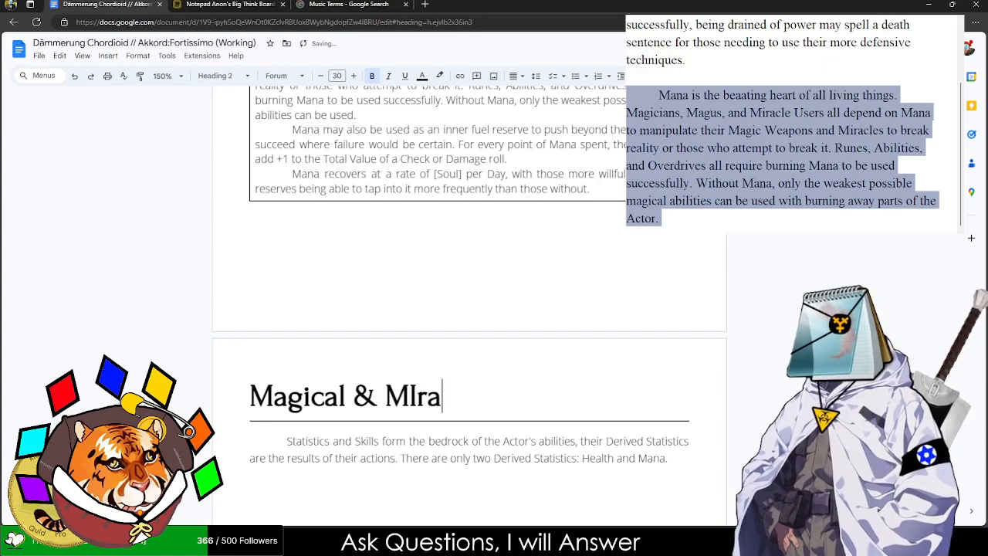
pyautogui.press('BackSpace')
pyautogui.press('BackSpace')
pyautogui.press('BackSpace')
pyautogui.write('iraculous Weapons')
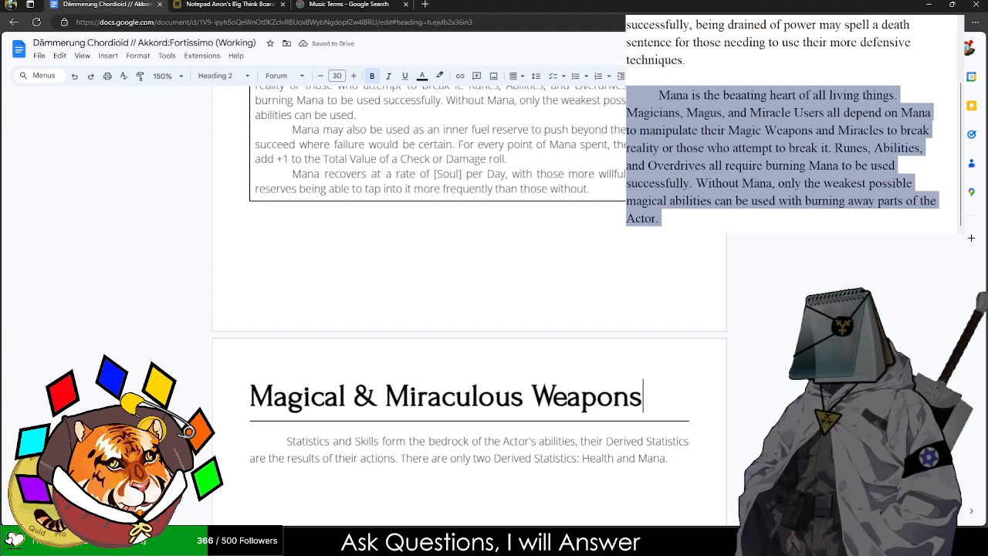
pyautogui.moveTo(669, 457); pyautogui.dragTo(245, 444)
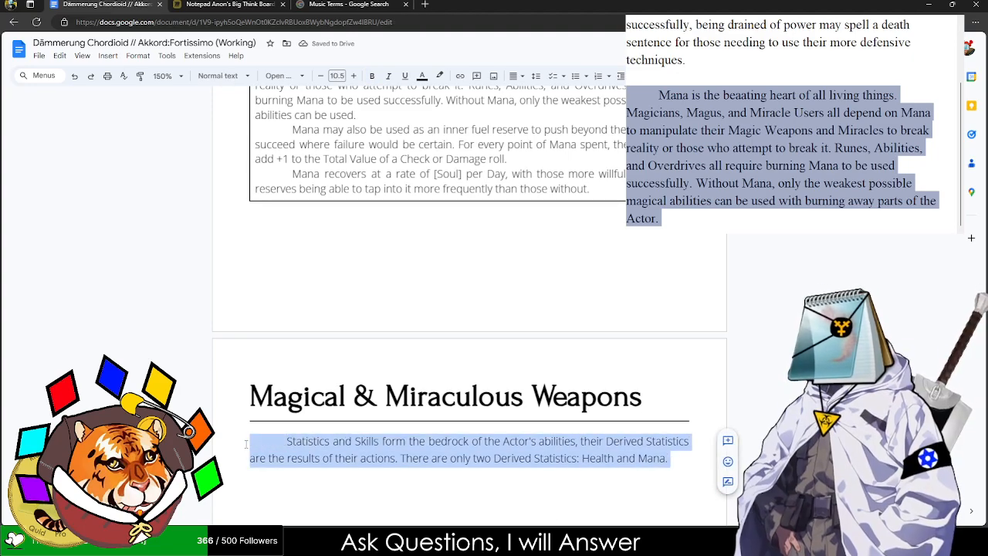
pyautogui.press('BackSpace')
# - Update the table of contents at the start of the document to match the current headings
pyautogui.scroll(-15, 437, 291)
pyautogui.scroll(20, 436, 290)
pyautogui.scroll(10, 437, 261)
pyautogui.scroll(1, 337, 185)
pyautogui.click(262, 172)
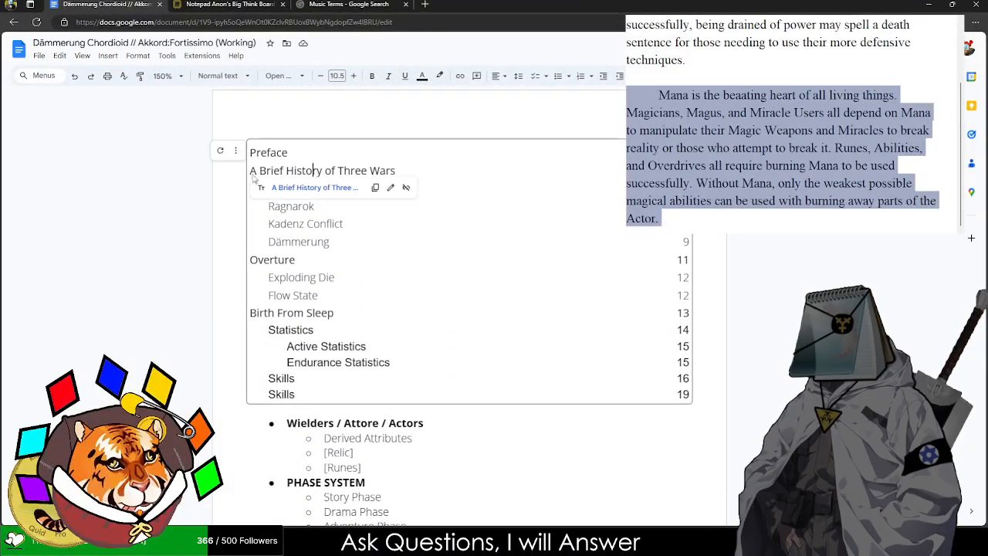
pyautogui.click(221, 151)
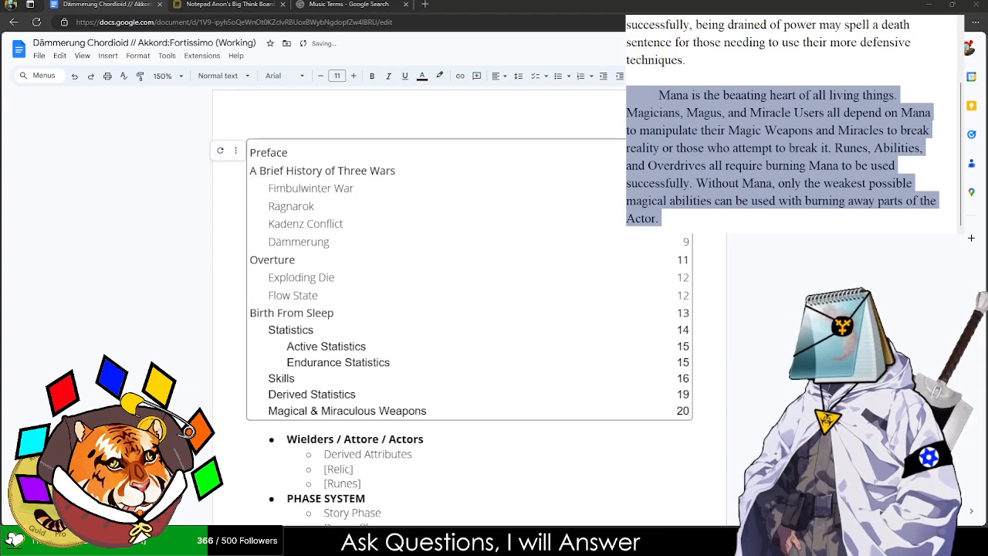